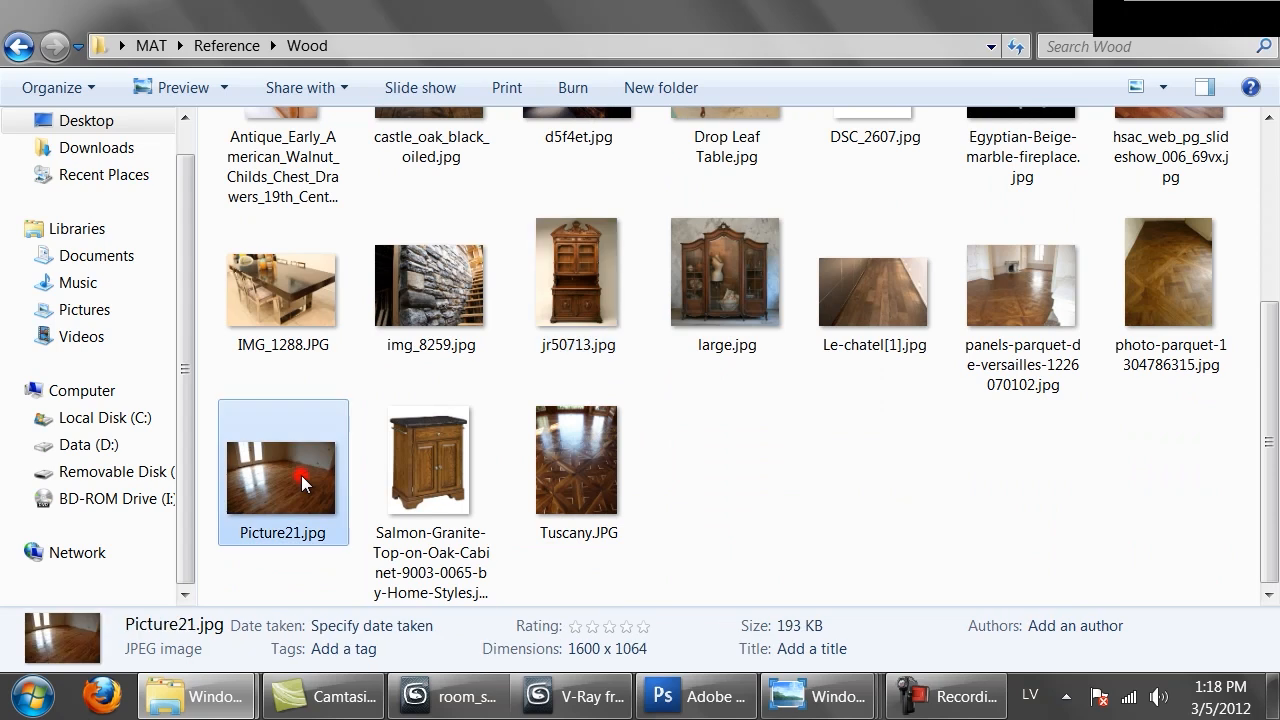
Open Picture21.jpg in Paint and scroll through the wooden floor photo
{"action": "key", "text": "alt+F4"}
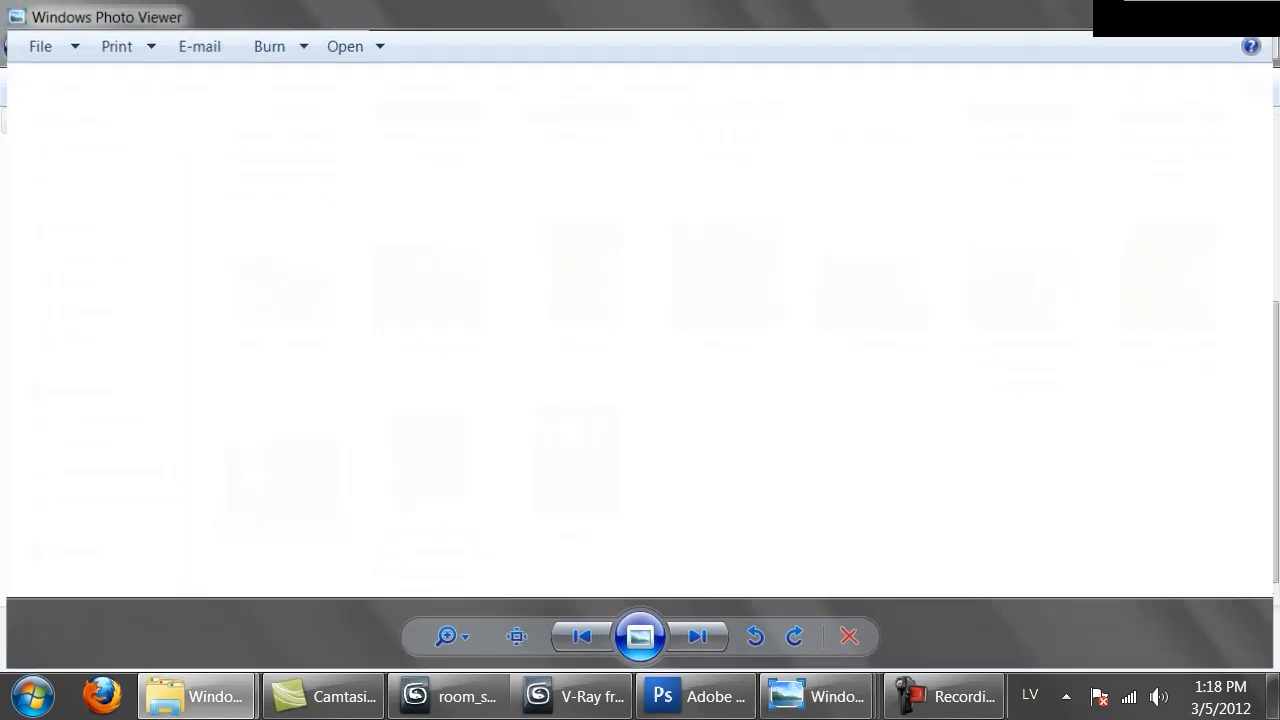
{"action": "right_click", "coordinate": [378, 442]}
{"action": "right_click", "coordinate": [301, 448]}
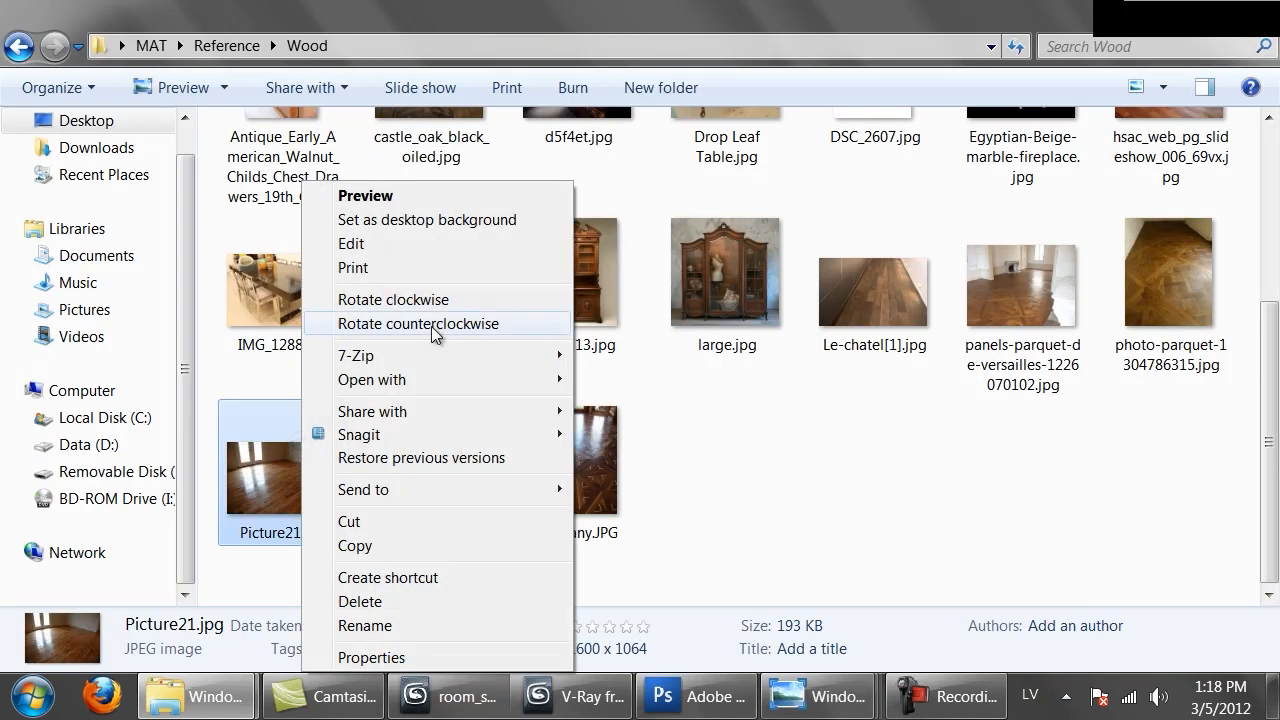
{"action": "mouse_move", "coordinate": [555, 381]}
{"action": "left_click", "coordinate": [622, 407]}
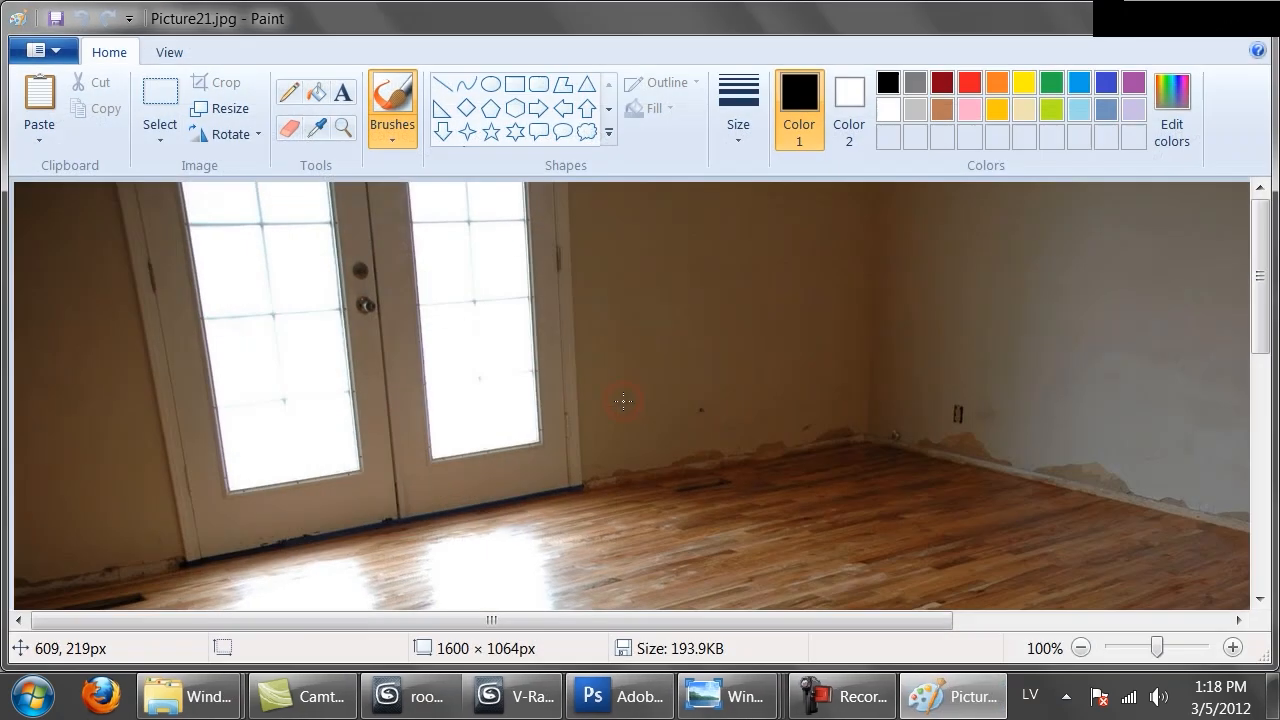
{"action": "scroll", "coordinate": [1100, 400], "scroll_direction": "down", "scroll_amount": 5}
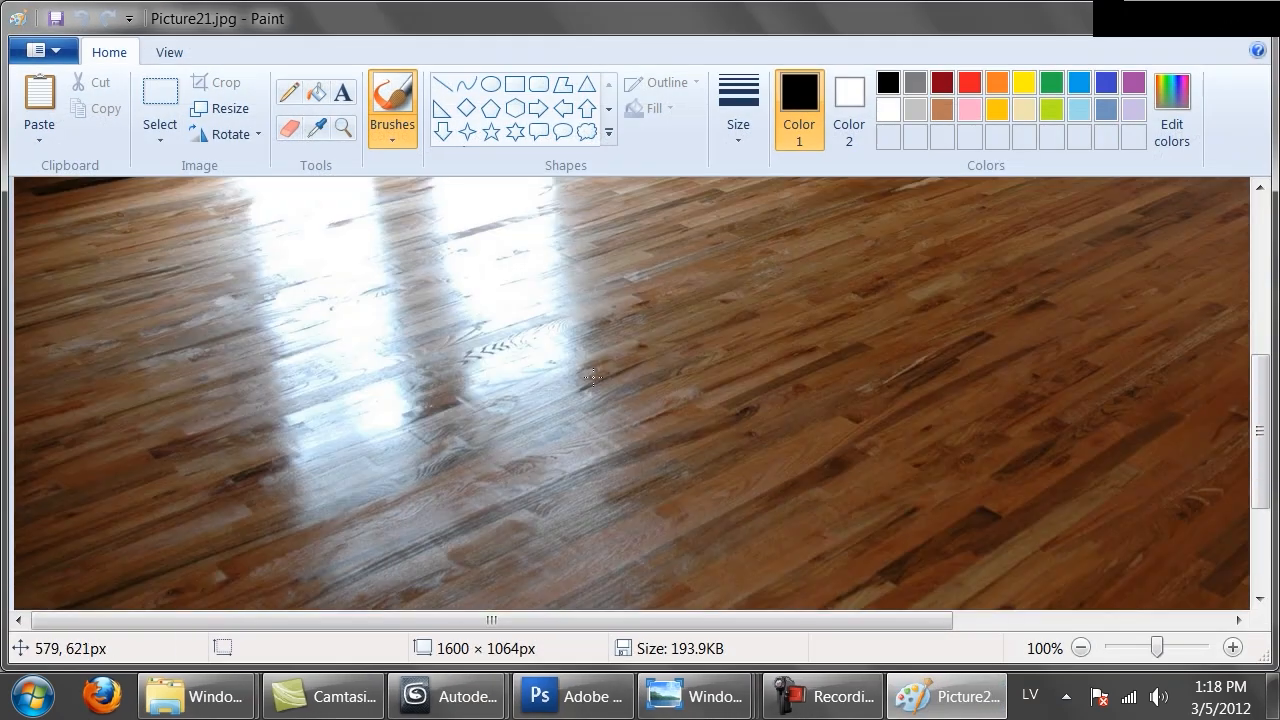
{"action": "scroll", "coordinate": [497, 362], "scroll_direction": "up", "scroll_amount": 1}
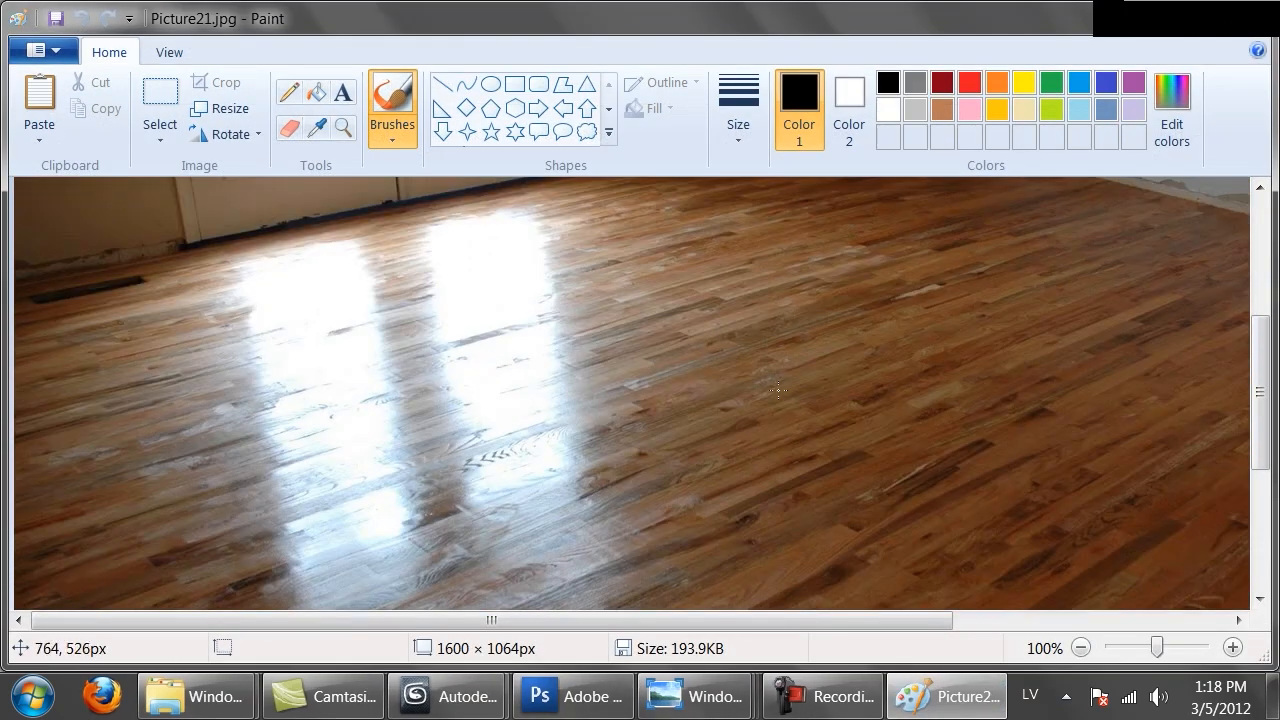
{"action": "scroll", "coordinate": [1100, 410], "scroll_direction": "up", "scroll_amount": 1}
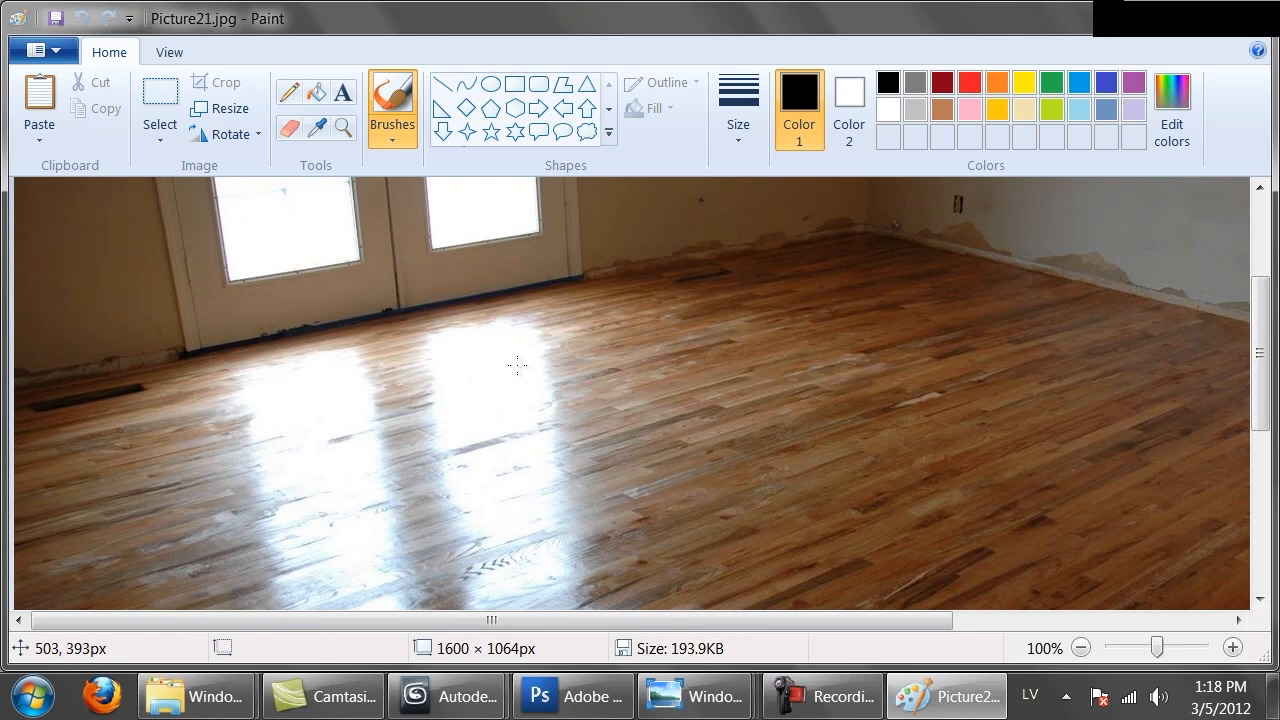
{"action": "scroll", "coordinate": [443, 466], "scroll_direction": "down", "scroll_amount": 1}
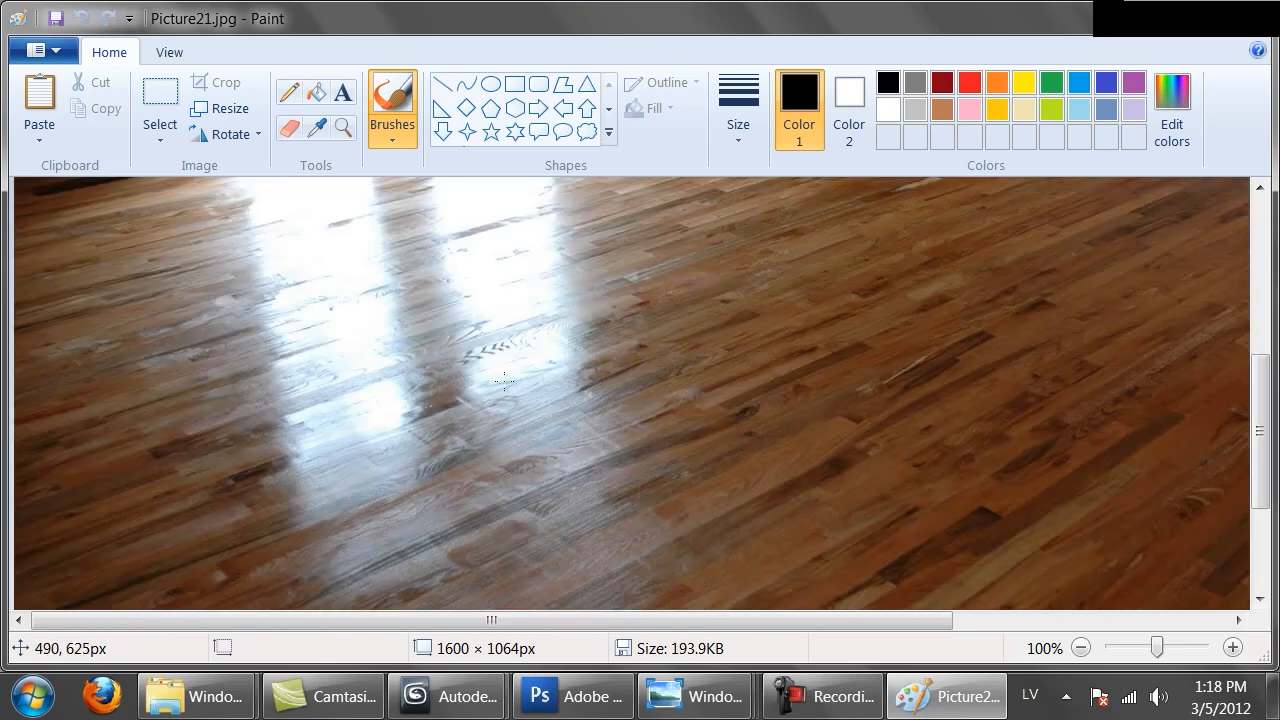
{"action": "scroll", "coordinate": [704, 345], "scroll_direction": "down", "scroll_amount": 3}
{"action": "scroll", "coordinate": [700, 365], "scroll_direction": "up", "scroll_amount": 3}
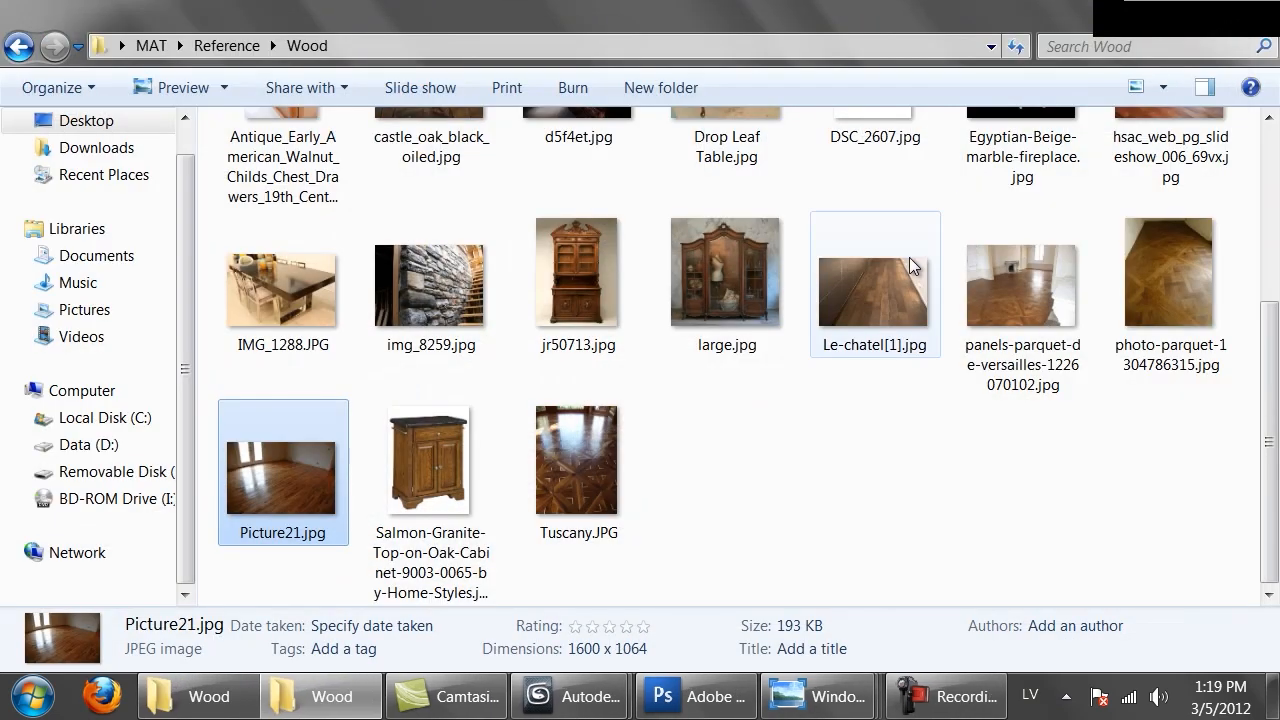
View the hsac_web_pg_slideshow_006_69vx.jpg and 37747k1hzrrjkpj2.jpg floor reference photos
{"action": "left_click", "coordinate": [868, 497]}
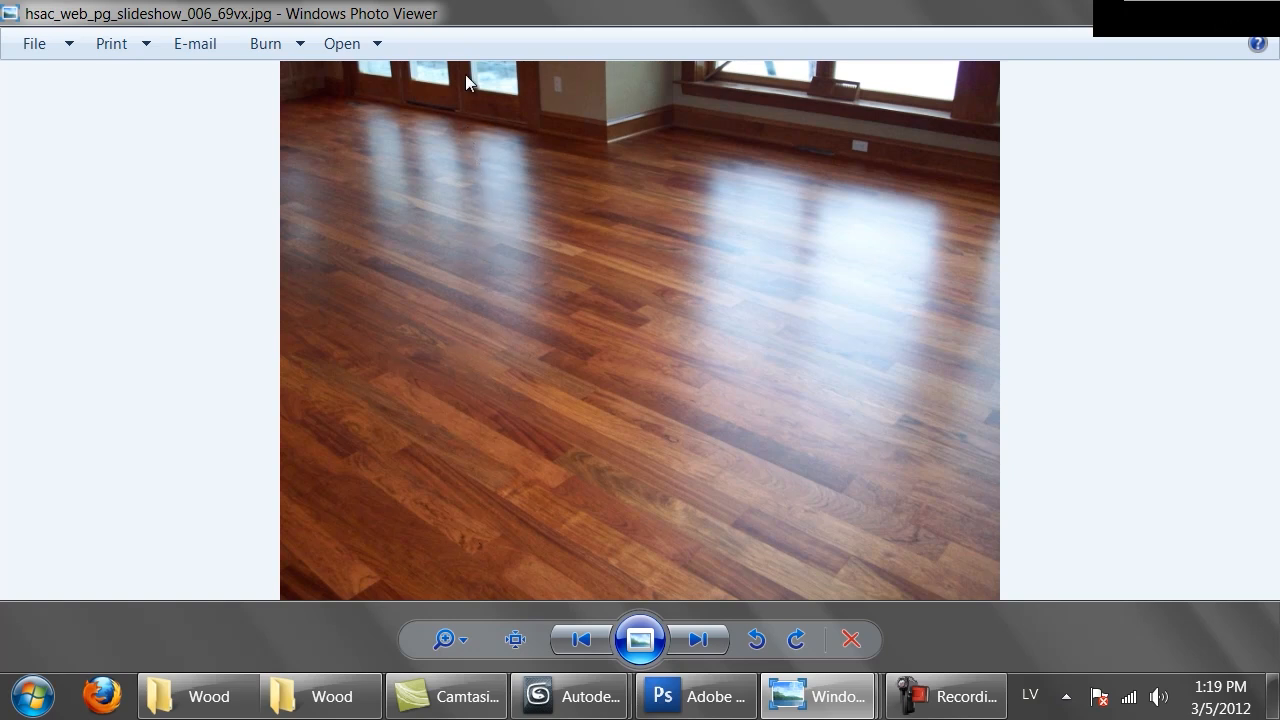
{"action": "left_click", "coordinate": [1254, 10]}
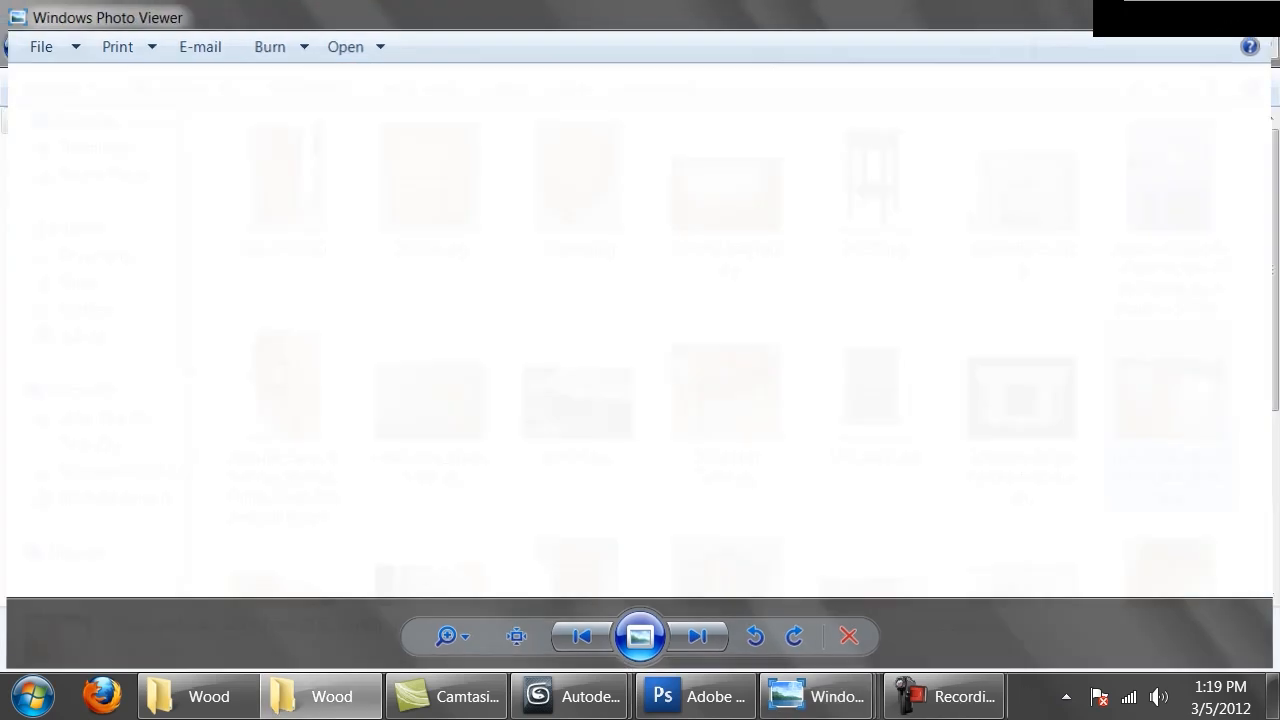
{"action": "double_click", "coordinate": [727, 226]}
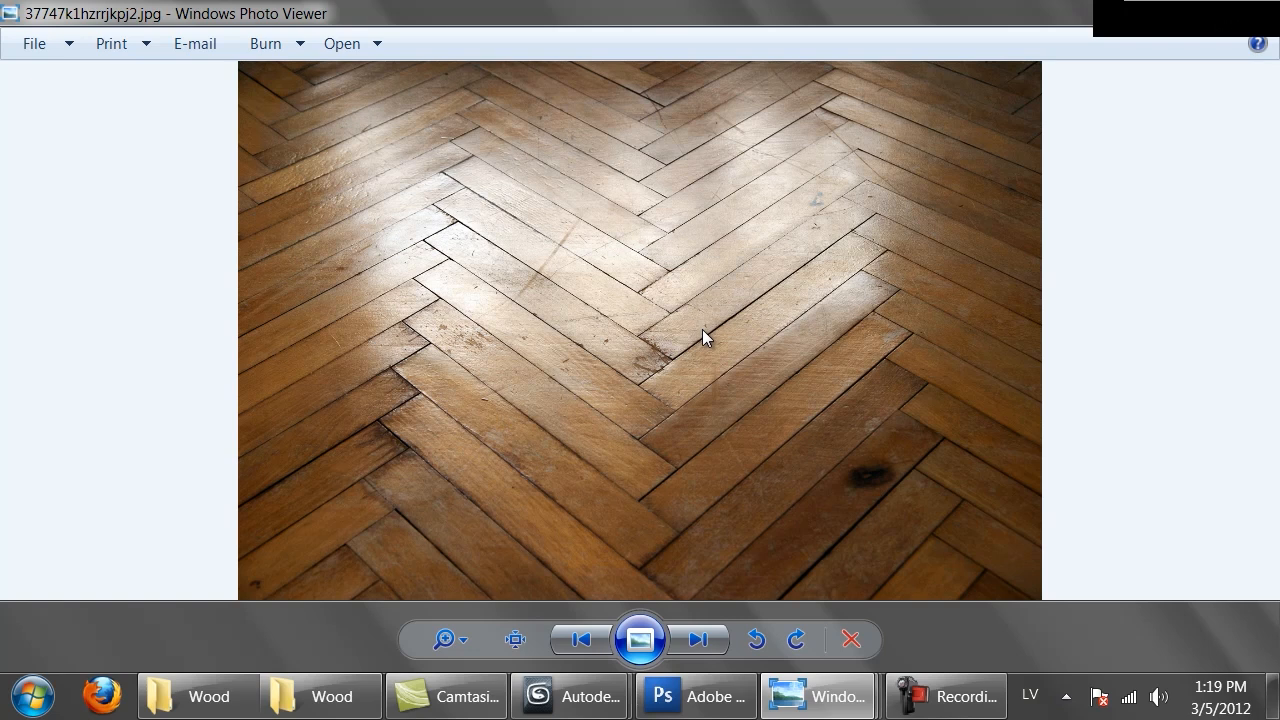
{"action": "left_click", "coordinate": [1252, 12]}
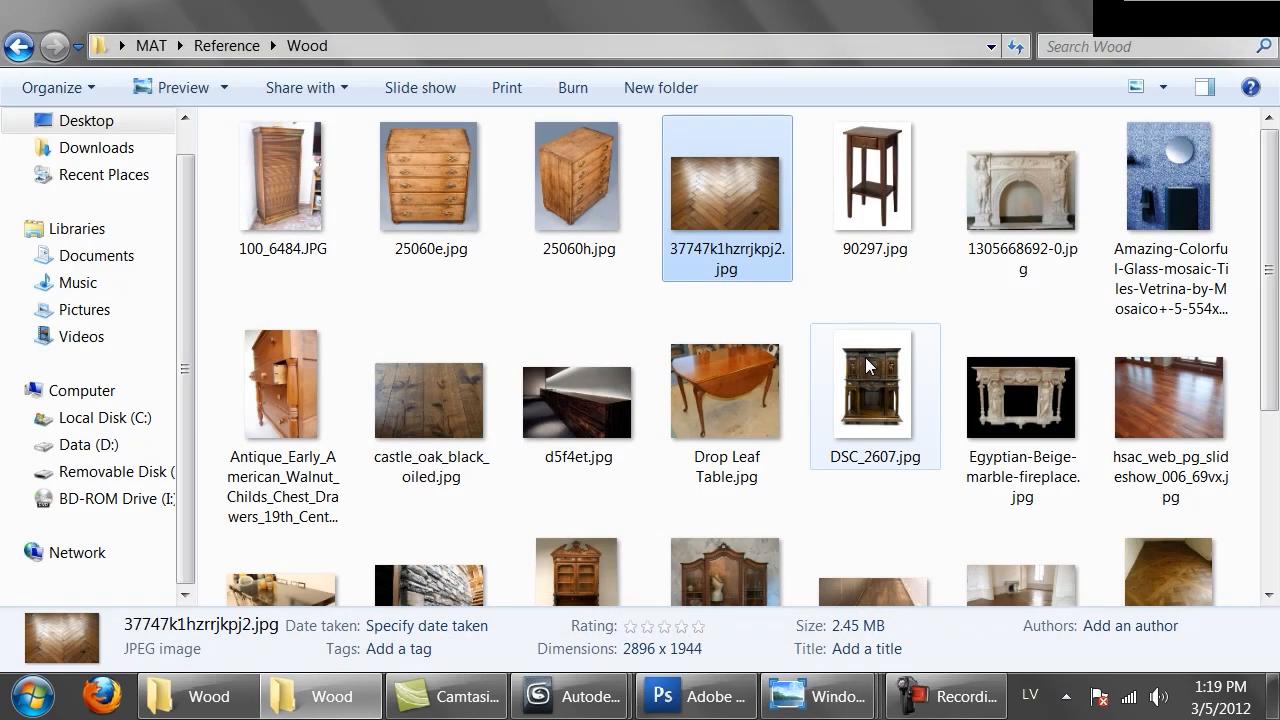
View the panels-parquet-de-versailles, photo-parquet and Tuscany.JPG parquet reference photos
{"action": "scroll", "coordinate": [886, 348], "scroll_direction": "down", "scroll_amount": 2}
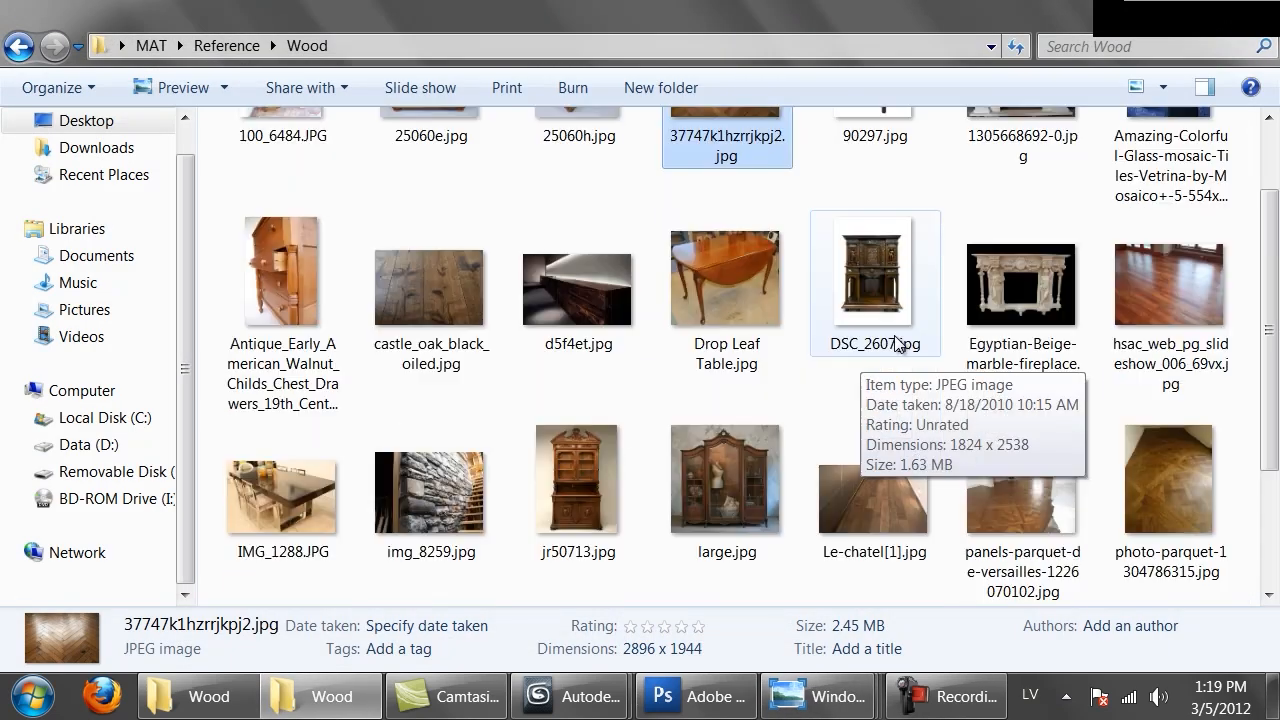
{"action": "left_click", "coordinate": [1033, 495]}
{"action": "double_click", "coordinate": [1033, 495]}
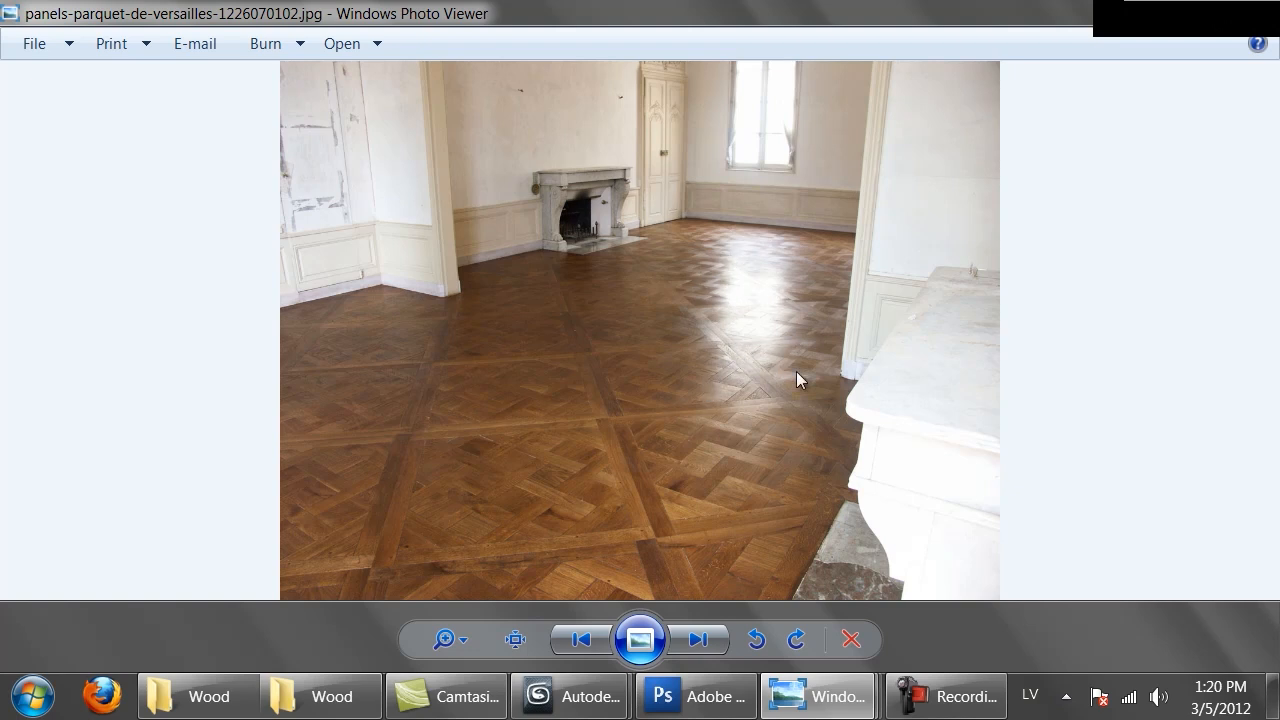
{"action": "key", "text": "alt+F4"}
{"action": "scroll", "coordinate": [1065, 412], "scroll_direction": "down", "scroll_amount": 3}
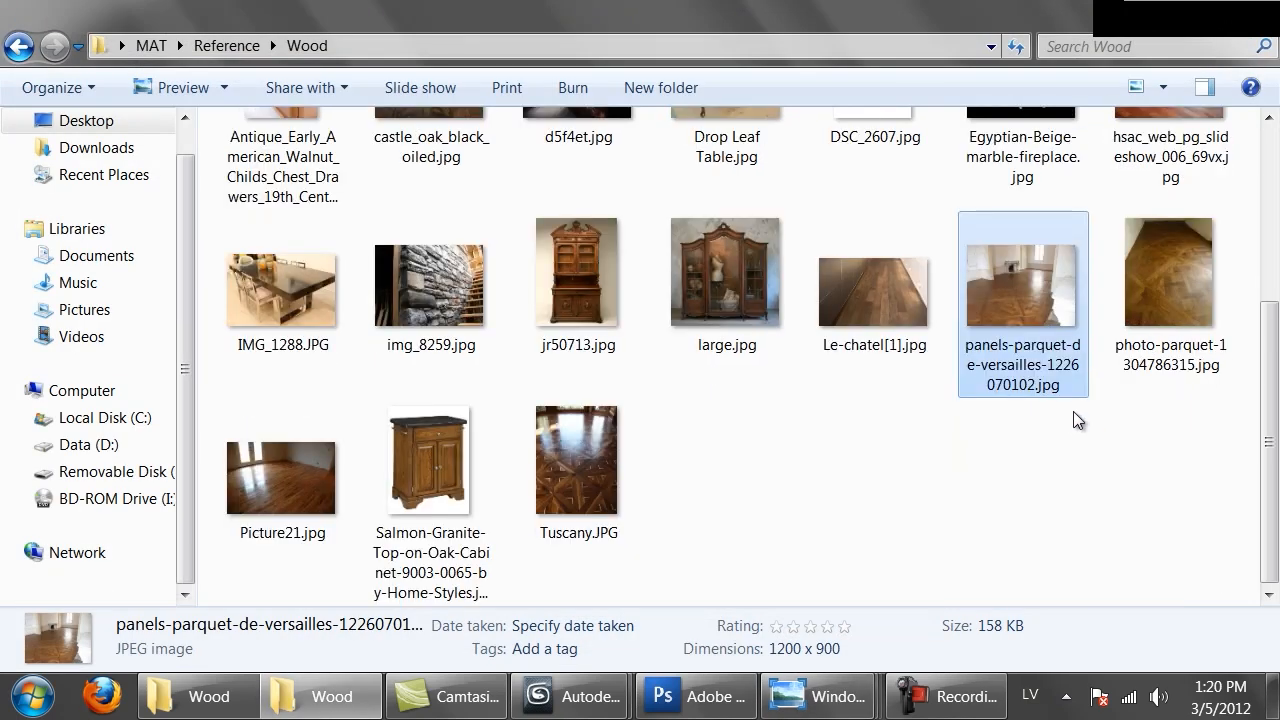
{"action": "left_click", "coordinate": [1144, 270]}
{"action": "double_click", "coordinate": [1144, 270]}
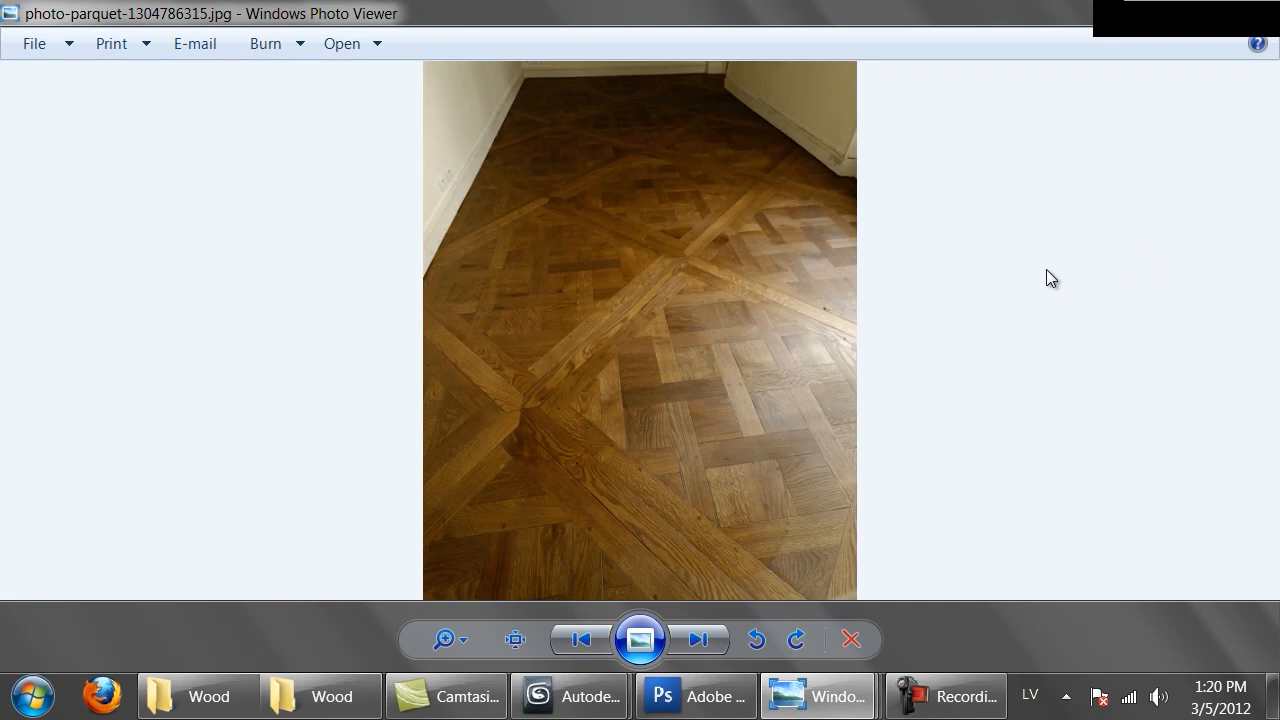
{"action": "key", "text": "alt+F4"}
{"action": "double_click", "coordinate": [577, 448]}
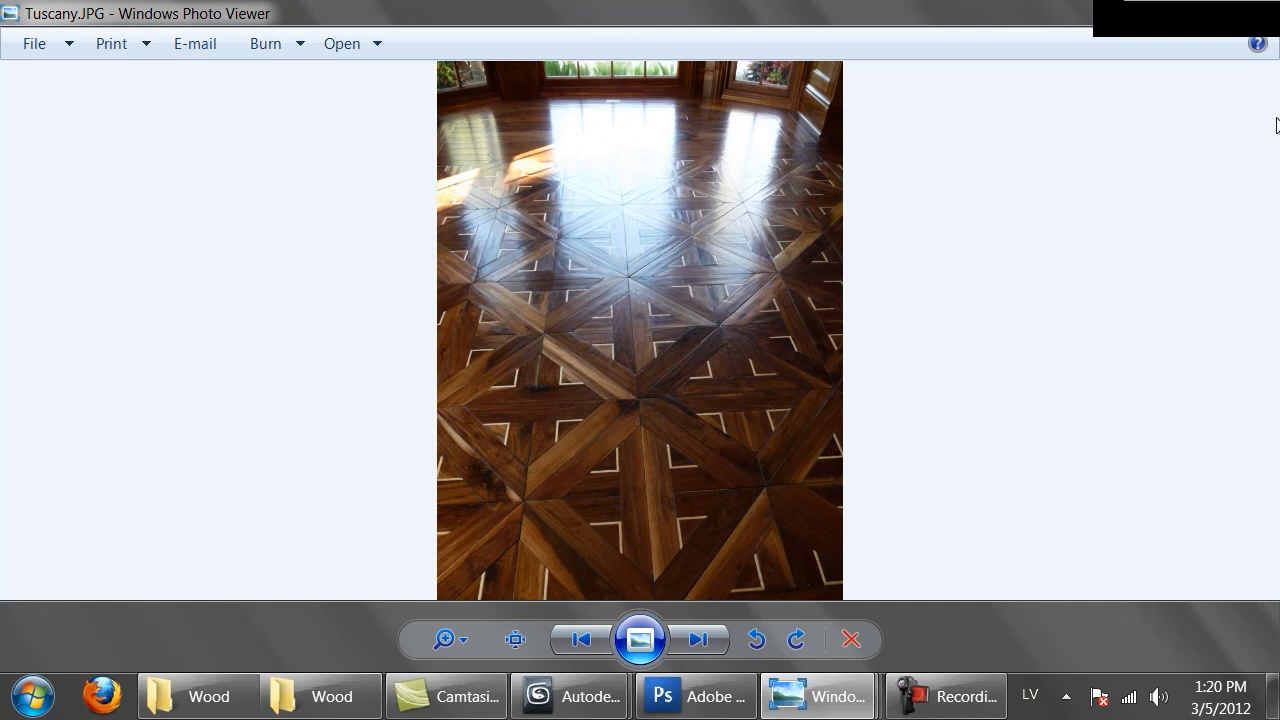
{"action": "left_click", "coordinate": [1260, 12]}
Navigate to the MAT > raw > parquet folder and open Oak Brittany Panel.jpg
{"action": "left_click_drag", "start_coordinate": [843, 451], "coordinate": [1020, 530]}
{"action": "scroll", "coordinate": [852, 478], "scroll_direction": "up", "scroll_amount": 3}
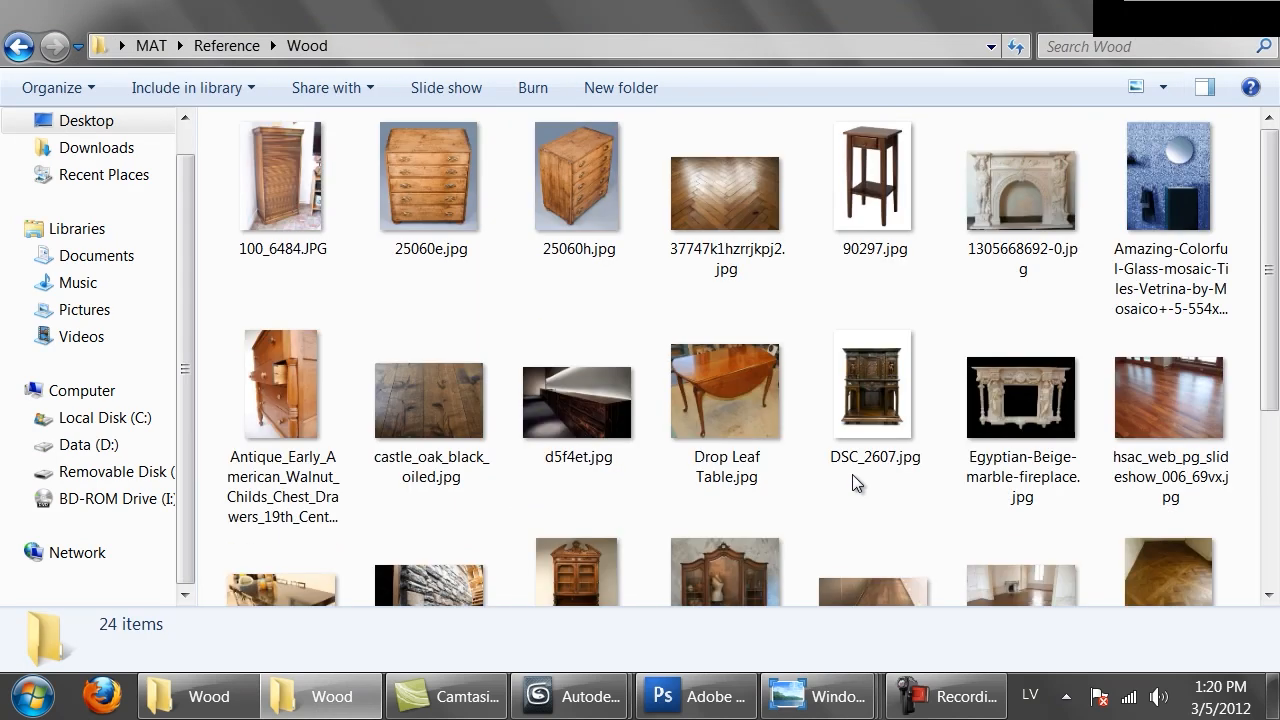
{"action": "scroll", "coordinate": [790, 345], "scroll_direction": "down", "scroll_amount": 3}
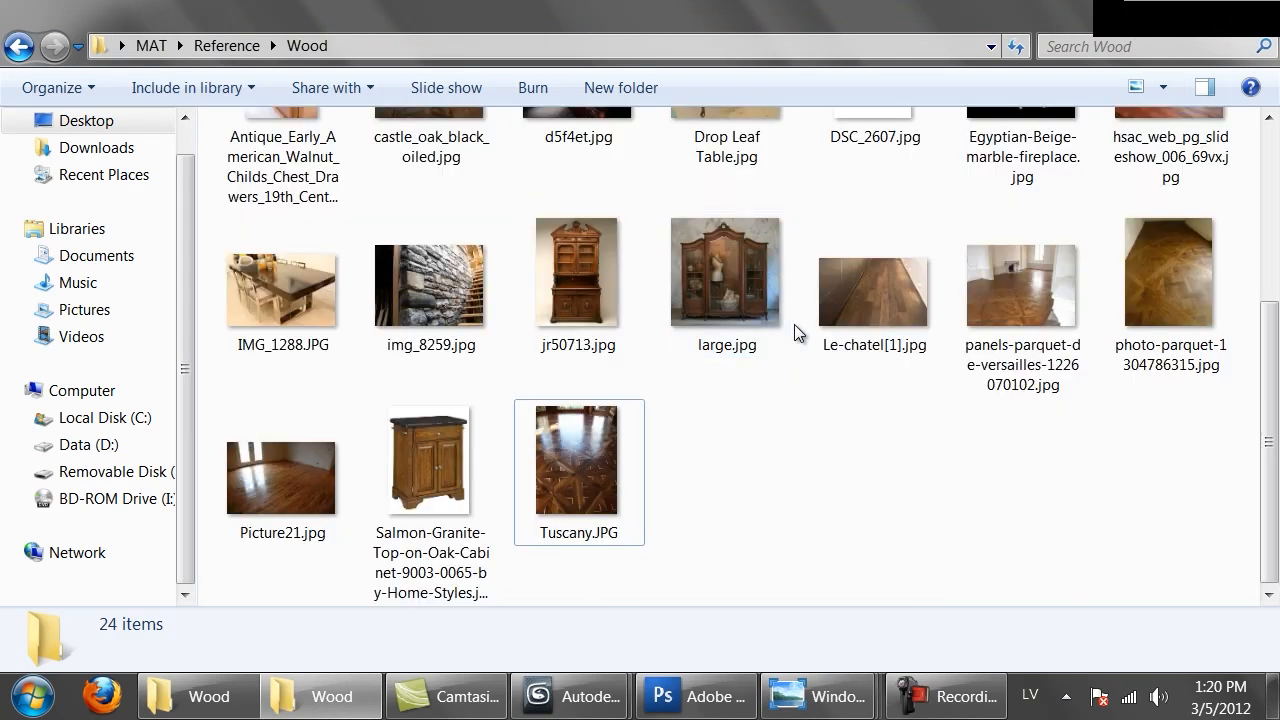
{"action": "scroll", "coordinate": [807, 420], "scroll_direction": "up", "scroll_amount": 1}
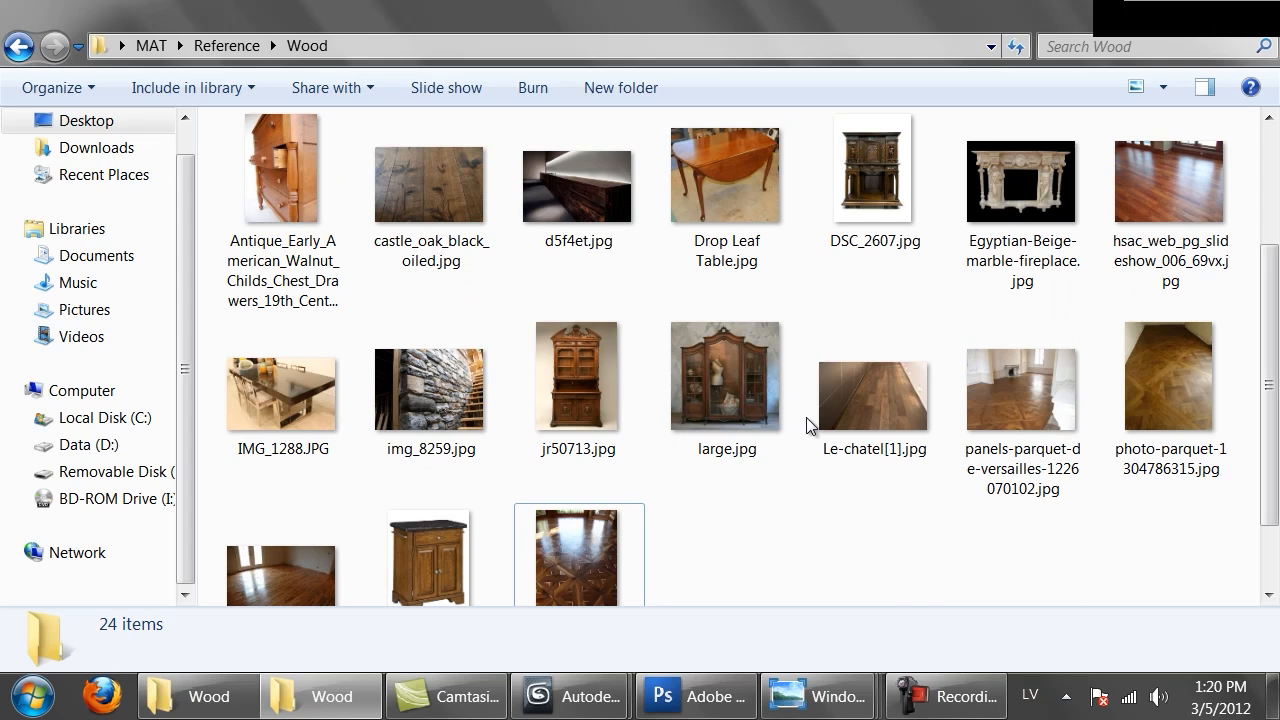
{"action": "left_click", "coordinate": [22, 47]}
{"action": "left_click", "coordinate": [22, 47]}
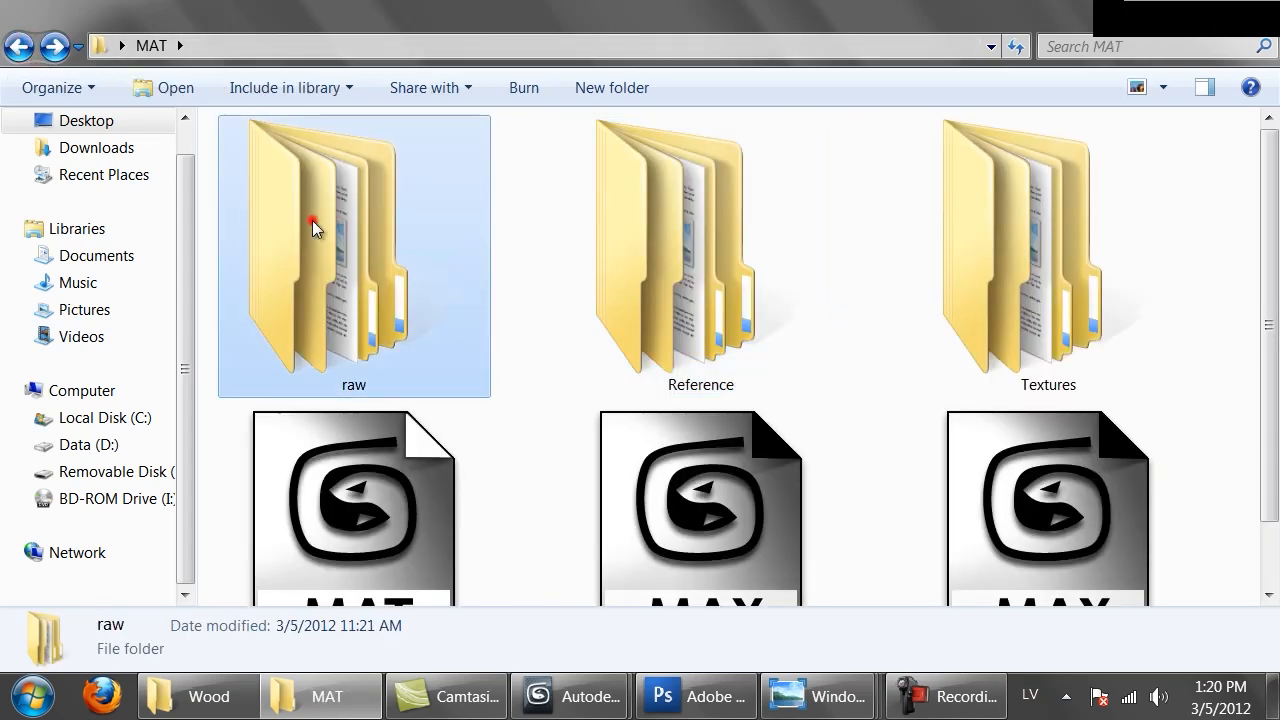
{"action": "double_click", "coordinate": [305, 222]}
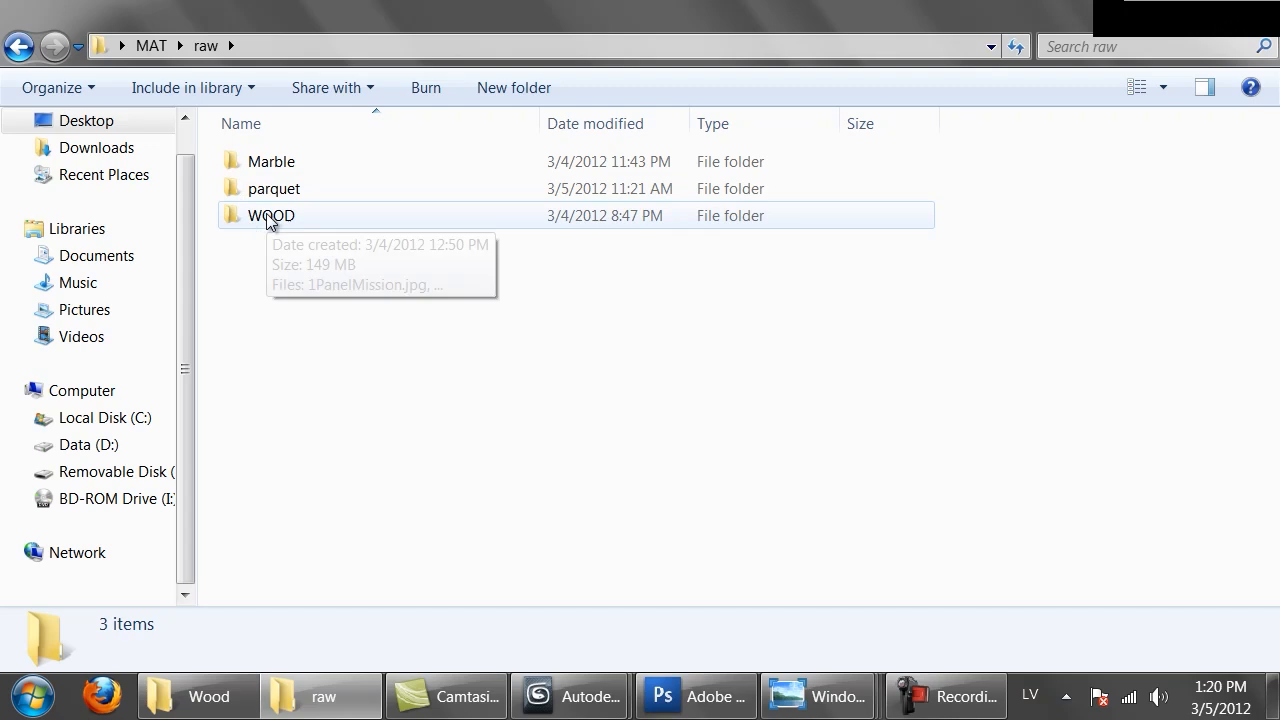
{"action": "double_click", "coordinate": [280, 189]}
{"action": "left_click", "coordinate": [286, 209]}
{"action": "double_click", "coordinate": [286, 209]}
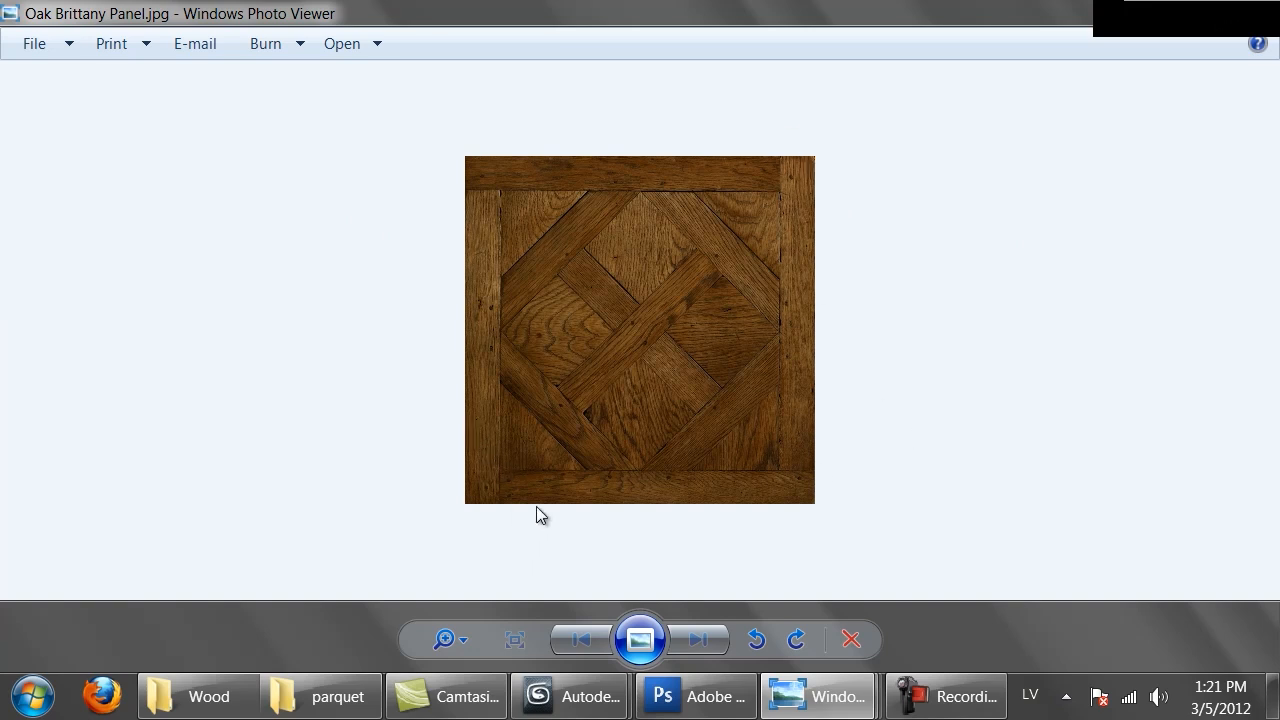
Switch to the 3ds Max window with a new untitled scene
{"action": "mouse_move", "coordinate": [613, 713]}
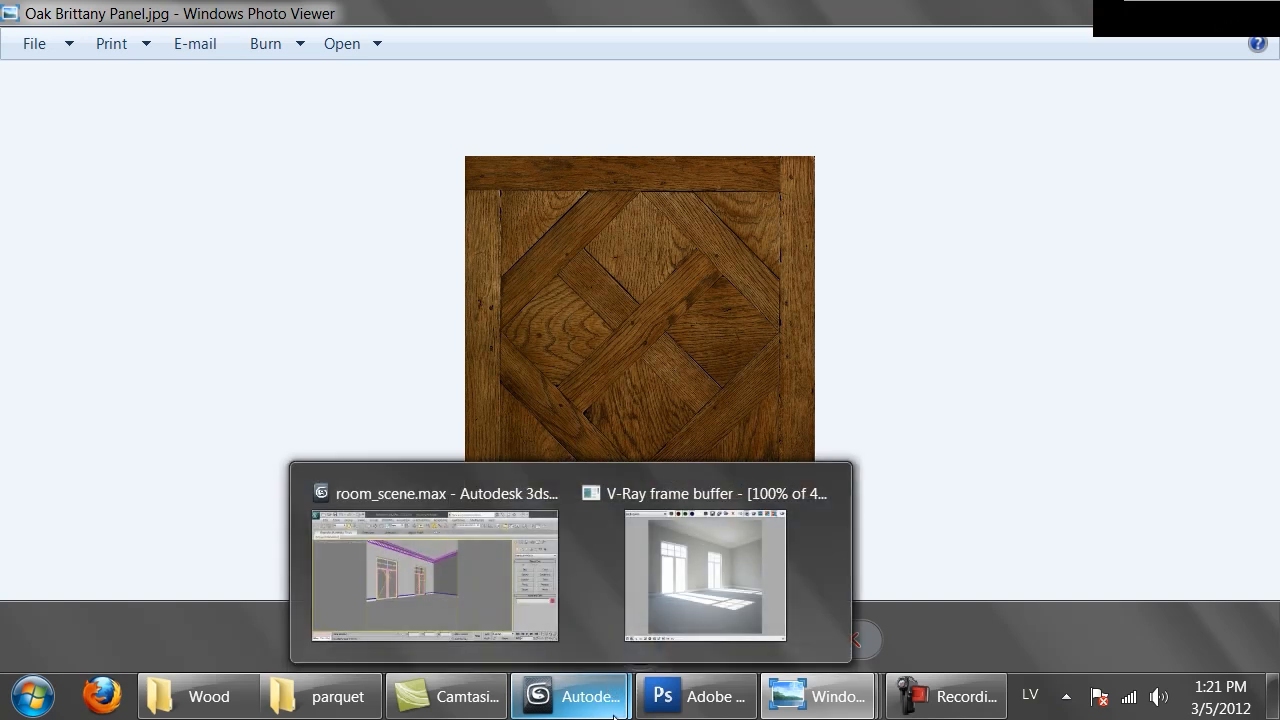
{"action": "mouse_move", "coordinate": [513, 605]}
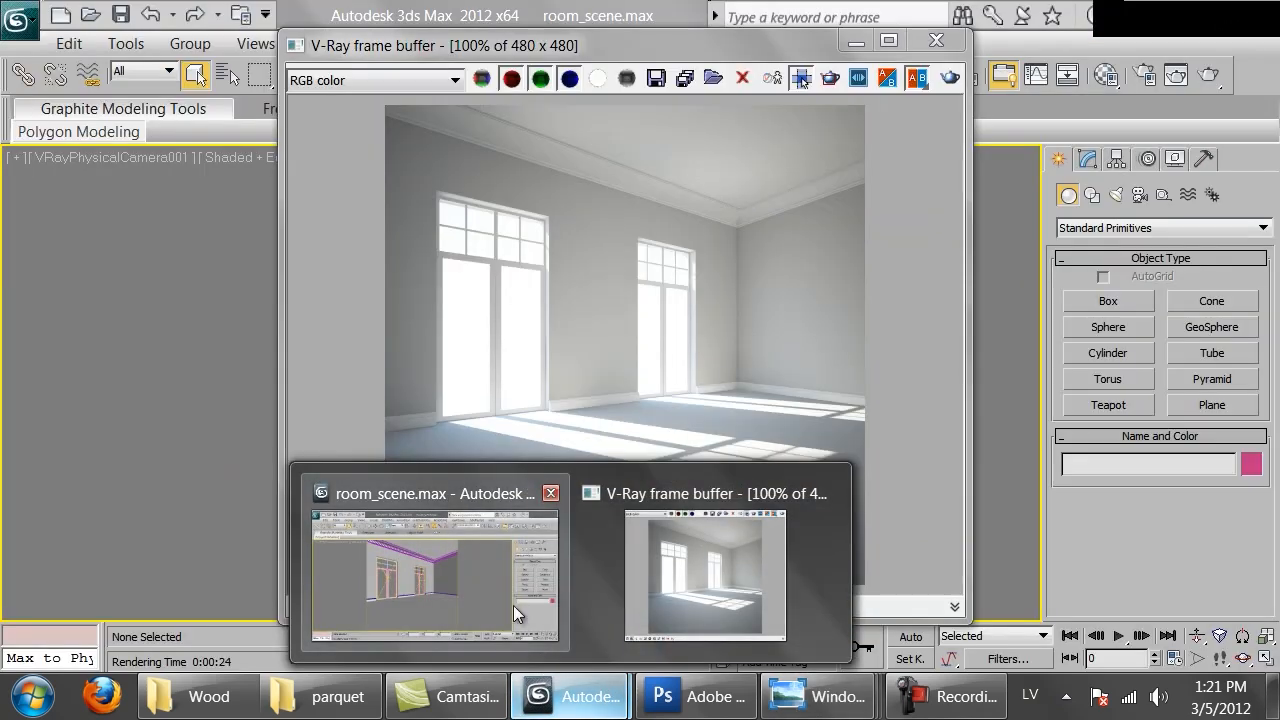
{"action": "right_click", "coordinate": [570, 697]}
{"action": "left_click", "coordinate": [518, 579]}
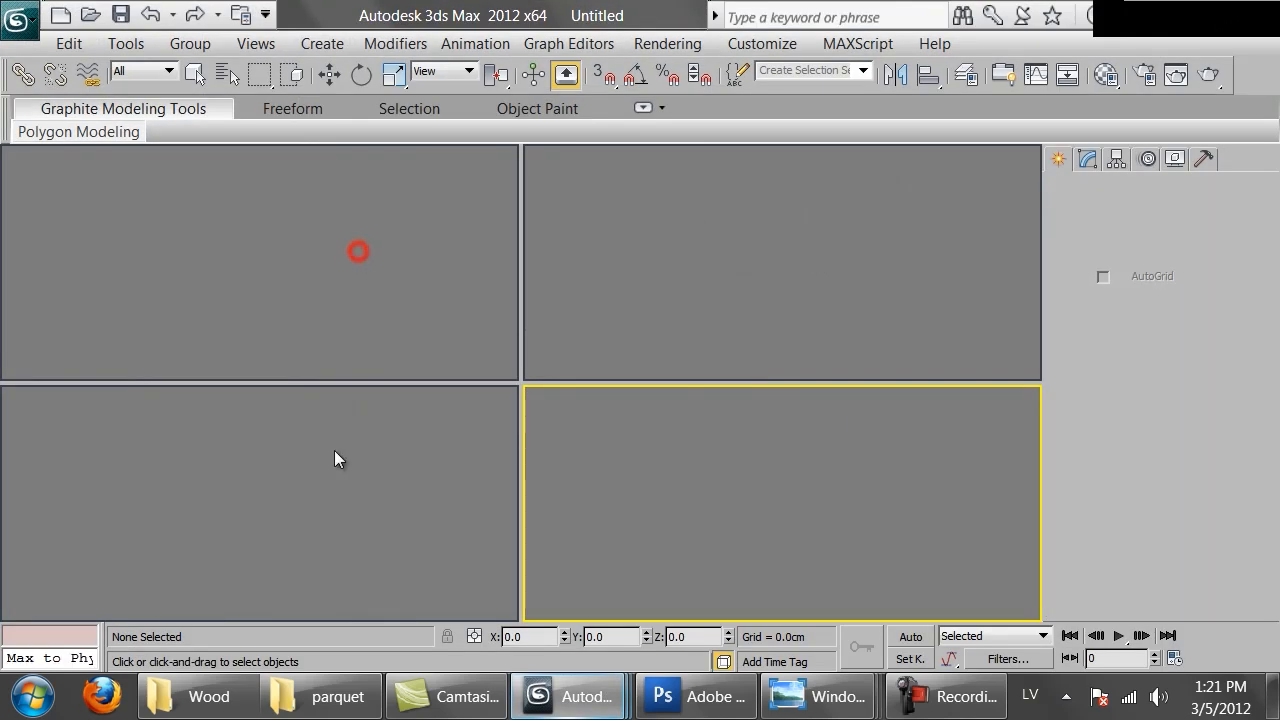
{"action": "left_click", "coordinate": [646, 295]}
{"action": "left_click", "coordinate": [734, 548]}
{"action": "left_click", "coordinate": [343, 252]}
{"action": "left_click", "coordinate": [753, 310]}
{"action": "left_click", "coordinate": [747, 508]}
{"action": "left_click", "coordinate": [337, 513]}
{"action": "left_click", "coordinate": [271, 330]}
{"action": "left_click", "coordinate": [583, 314]}
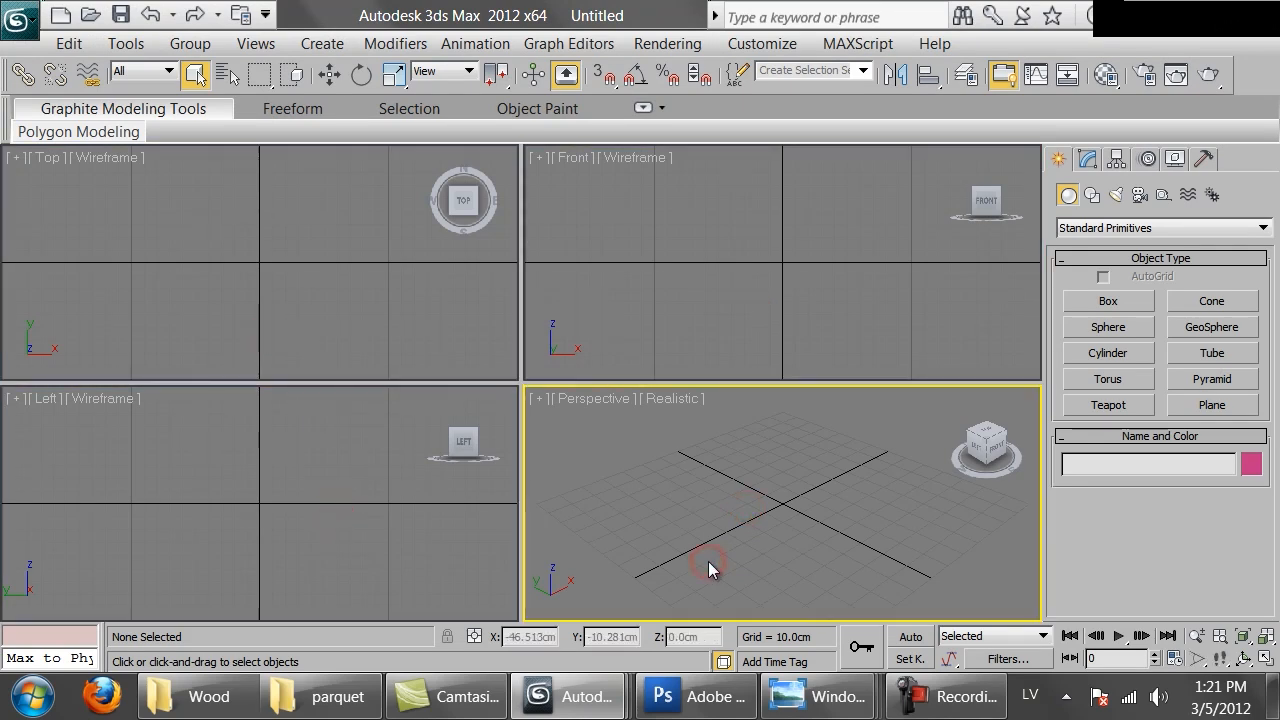
Activate the Top viewport and maximize it
{"action": "left_click", "coordinate": [808, 694]}
{"action": "left_click", "coordinate": [1126, 585]}
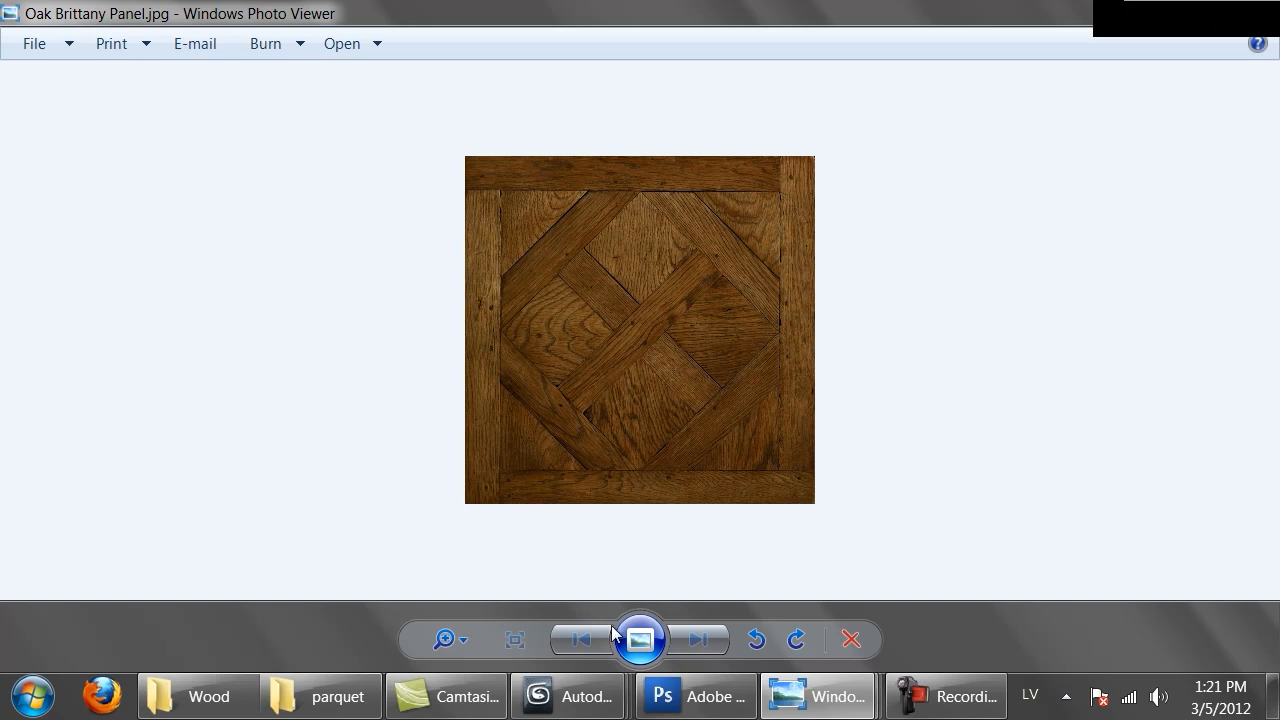
{"action": "left_click", "coordinate": [571, 696]}
{"action": "left_click", "coordinate": [809, 575]}
{"action": "left_click", "coordinate": [222, 272]}
{"action": "key", "text": "alt+w"}
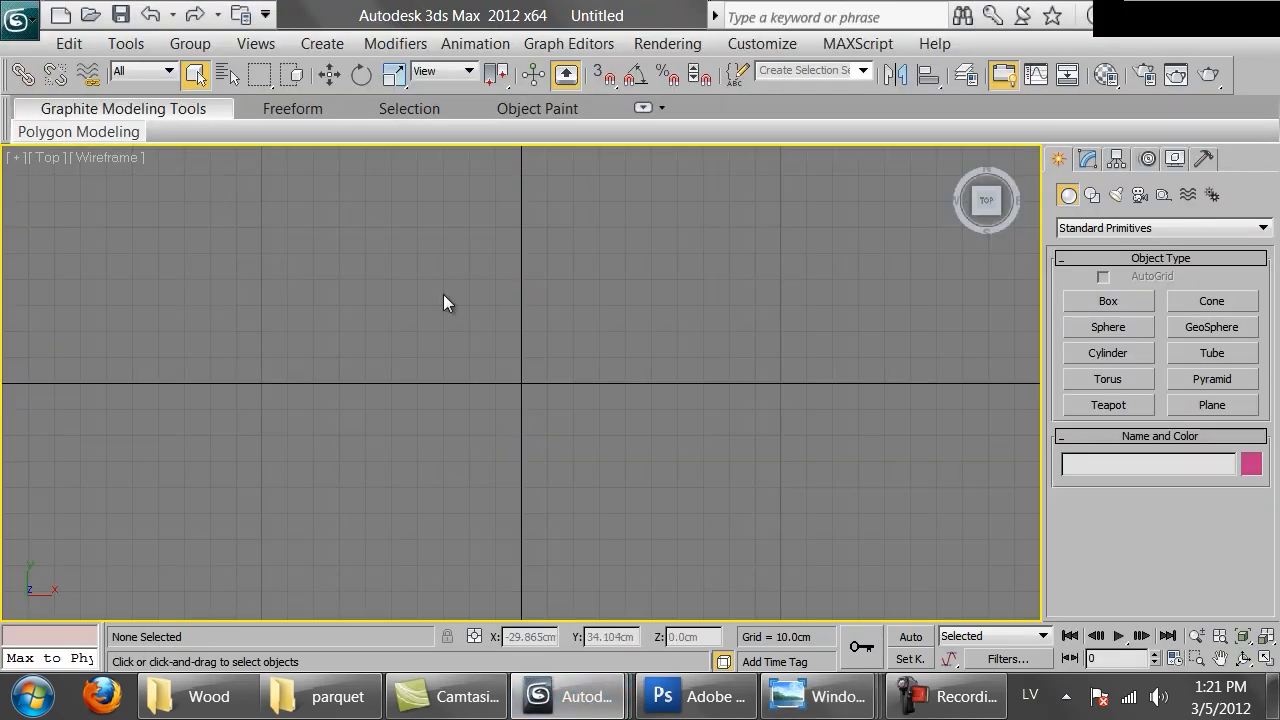
Load Oak Brittany Panel.jpg from MAT > raw > parquet as the Top viewport background, matching the bitmap and locking zoom/pan
{"action": "key", "text": "alt+b"}
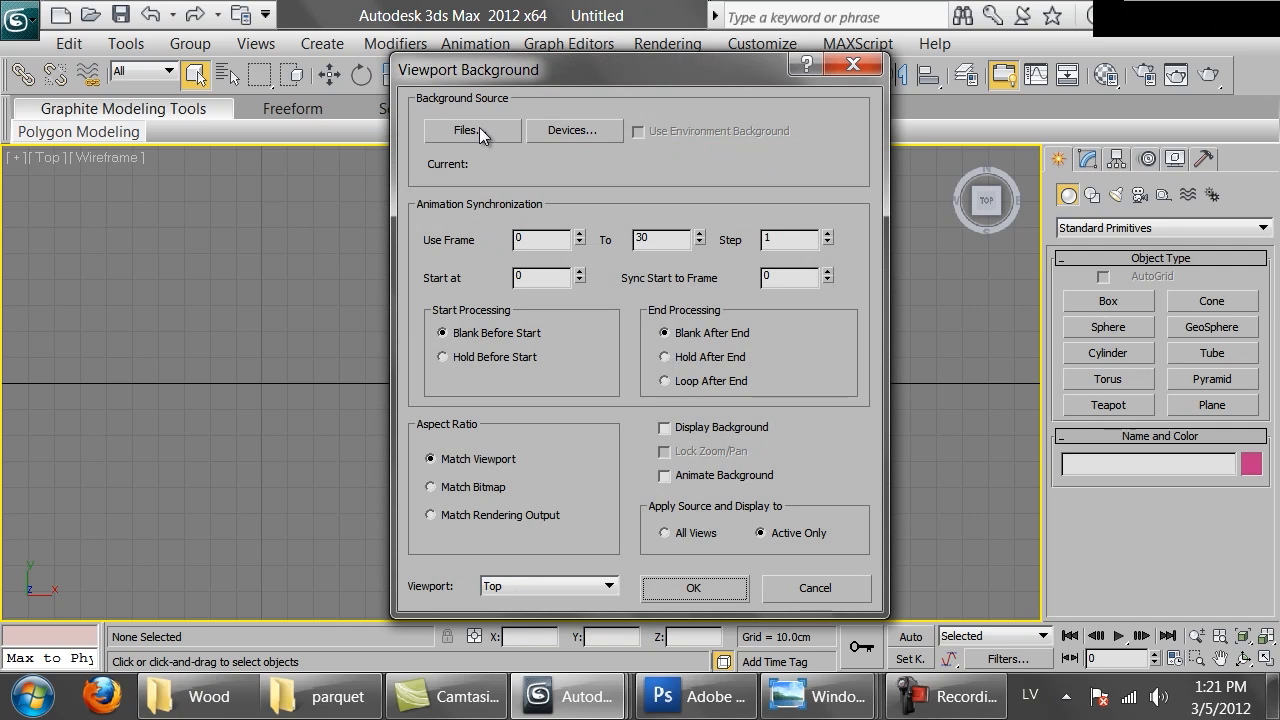
{"action": "left_click", "coordinate": [477, 130]}
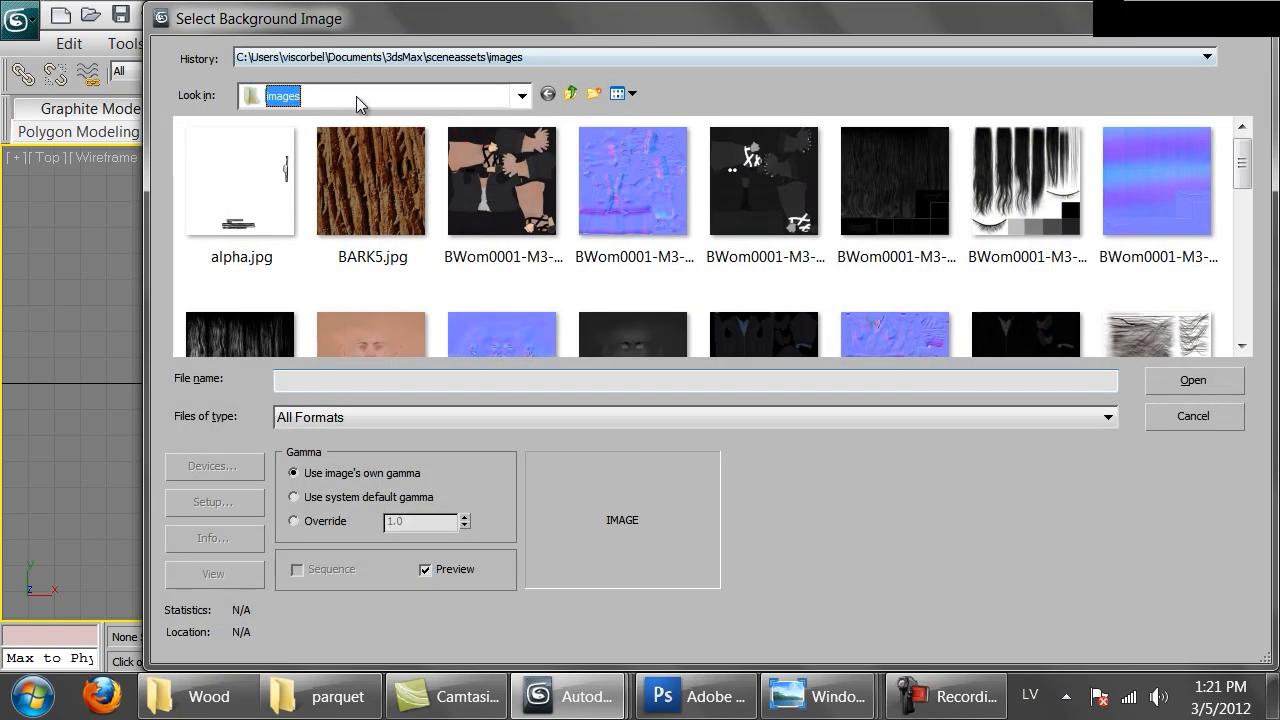
{"action": "left_click", "coordinate": [356, 96]}
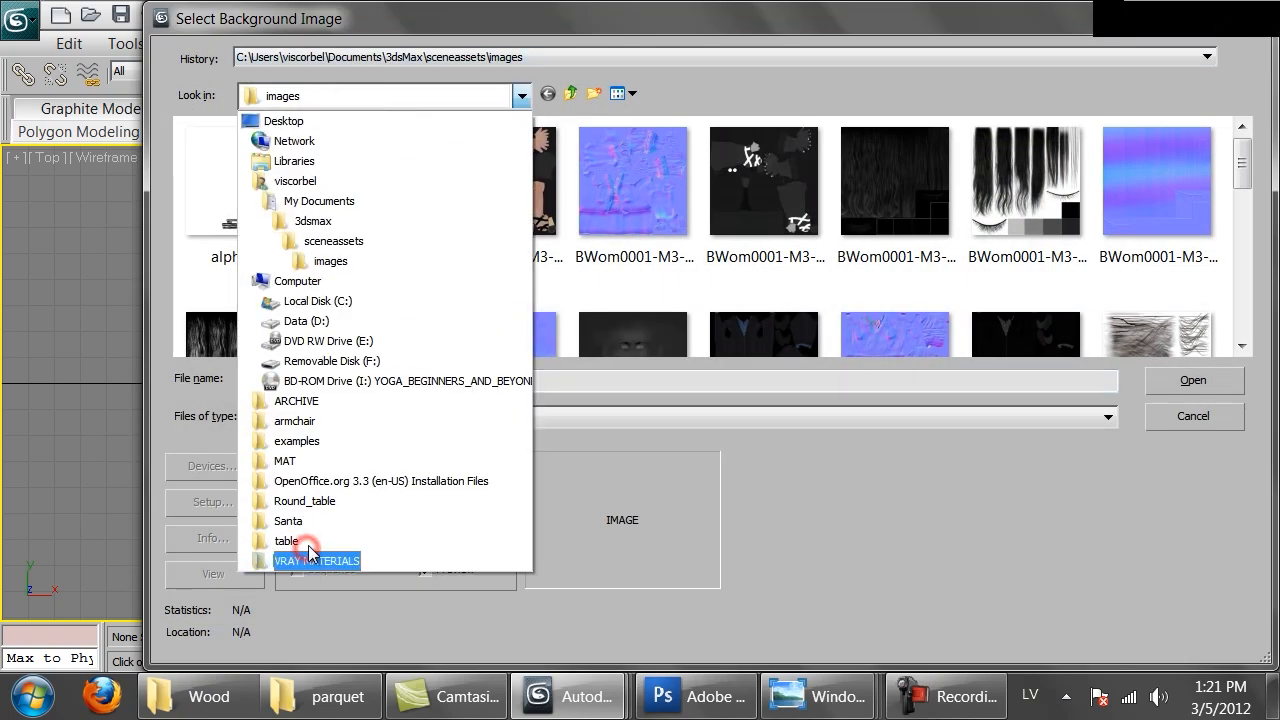
{"action": "left_click", "coordinate": [300, 462]}
{"action": "double_click", "coordinate": [229, 157]}
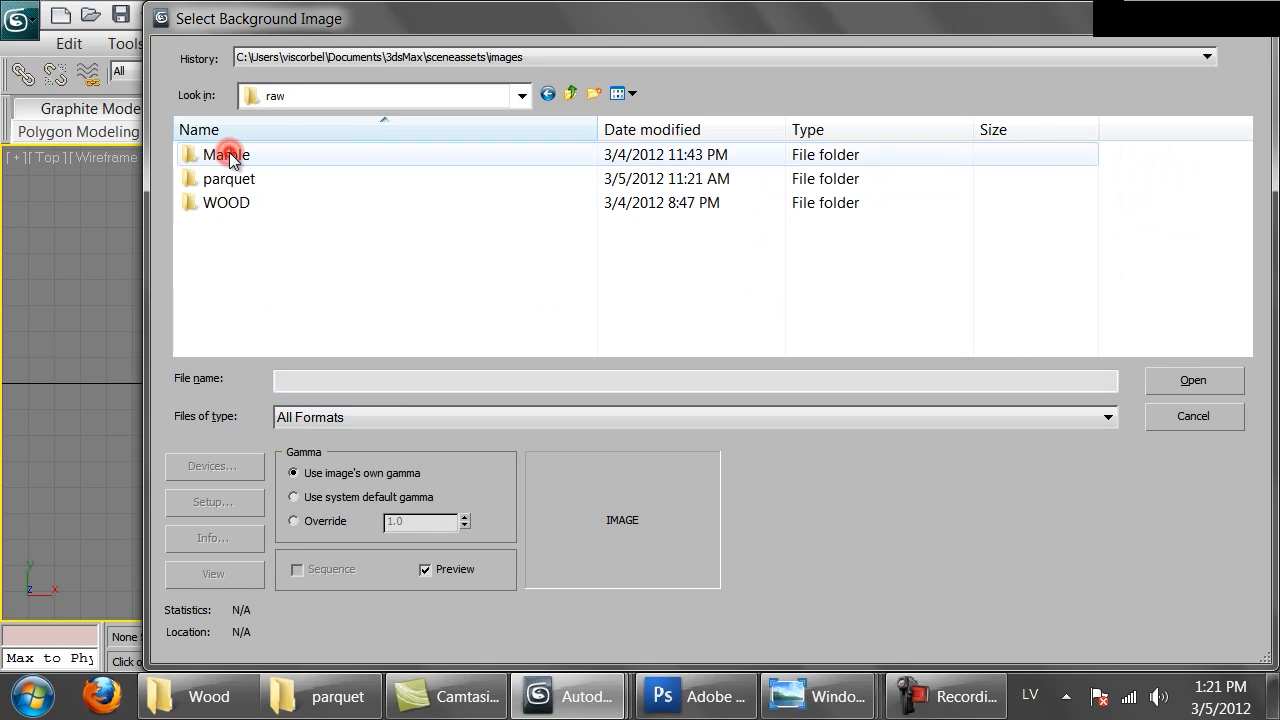
{"action": "double_click", "coordinate": [216, 181]}
{"action": "left_click", "coordinate": [219, 190]}
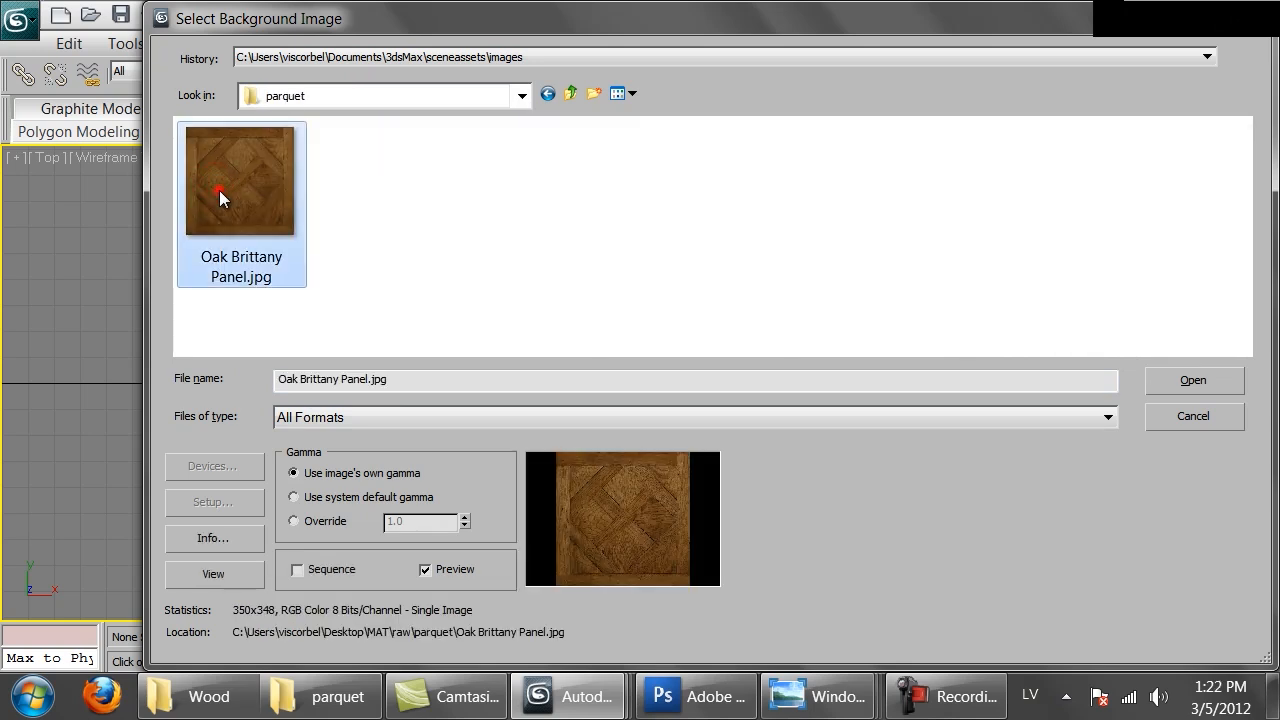
{"action": "left_click", "coordinate": [1190, 381]}
{"action": "left_click", "coordinate": [496, 481]}
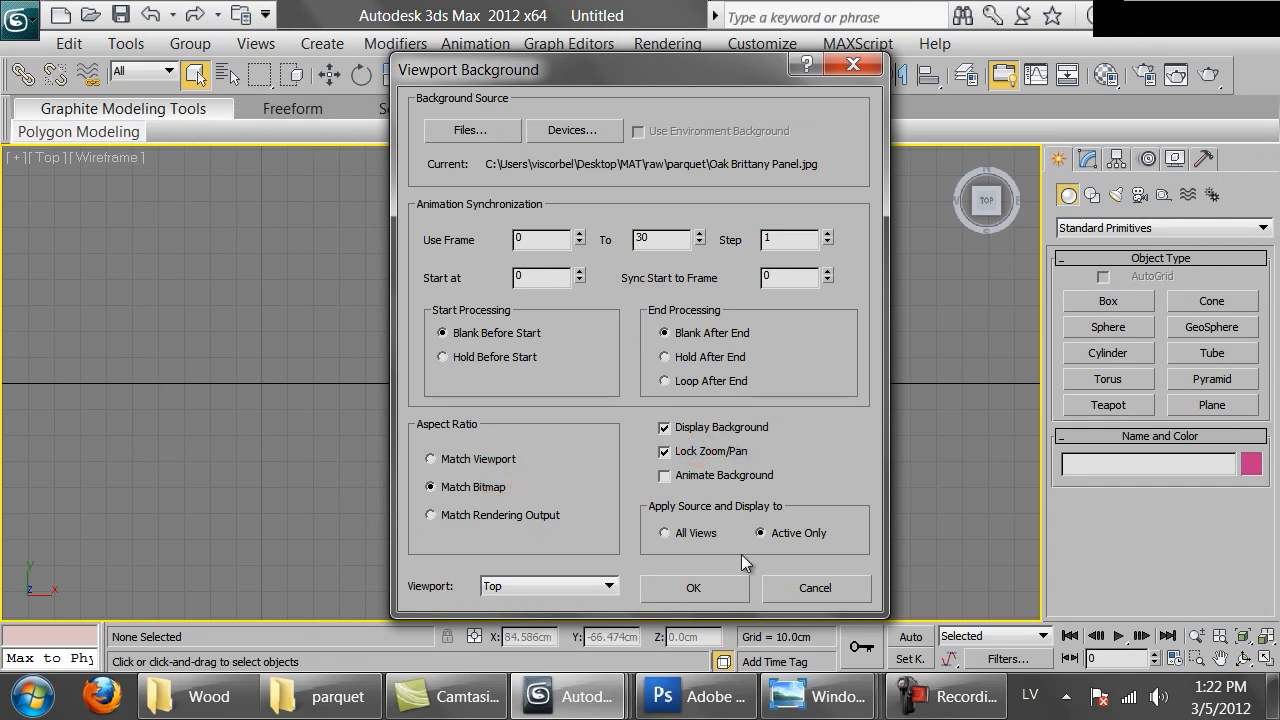
{"action": "left_click", "coordinate": [709, 589]}
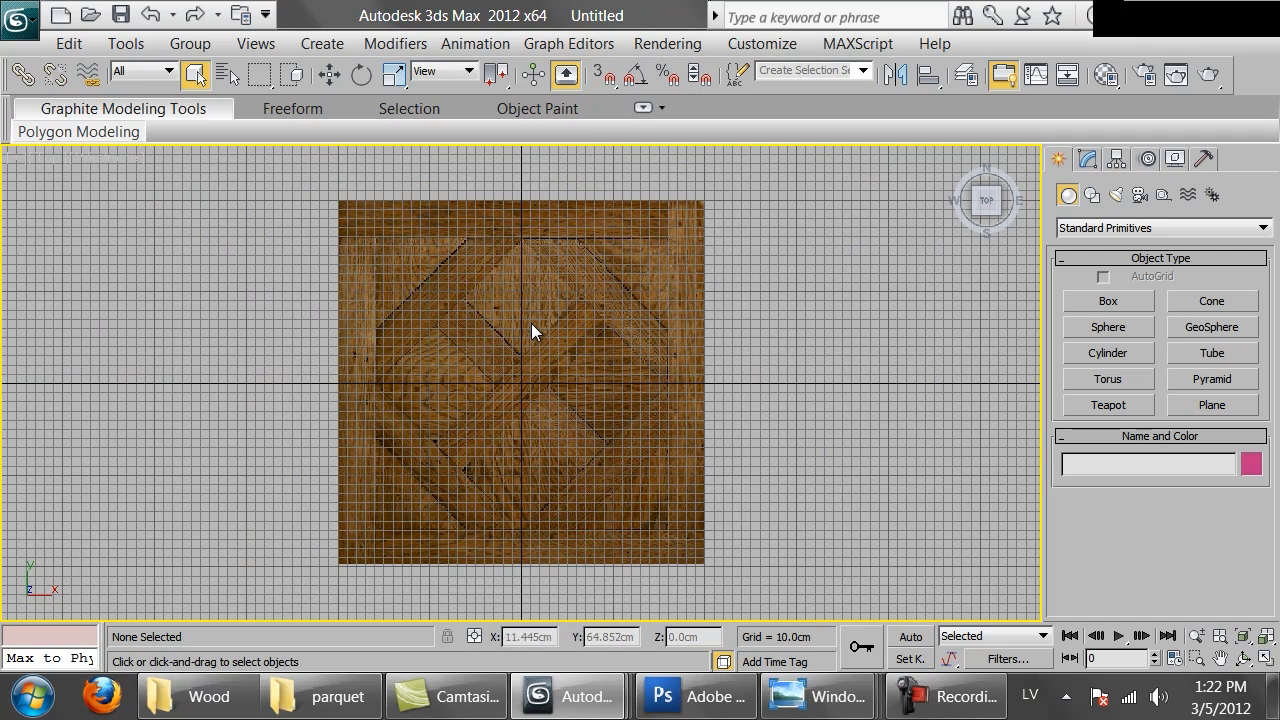
Hide the viewport grid and zoom in on the parquet panel background
{"action": "key", "text": "g"}
{"action": "scroll", "coordinate": [571, 369], "scroll_direction": "up", "scroll_amount": 3}
{"action": "mouse_move", "coordinate": [571, 369]}
{"action": "middle_mouse_down"}
{"action": "mouse_move", "coordinate": [573, 346]}
{"action": "mouse_move", "coordinate": [573, 378]}
{"action": "middle_mouse_up"}
{"action": "scroll", "coordinate": [573, 363], "scroll_direction": "down", "scroll_amount": 3}
{"action": "middle_click_drag", "start_coordinate": [480, 364], "coordinate": [504, 308]}
{"action": "scroll", "coordinate": [513, 328], "scroll_direction": "up", "scroll_amount": 2}
{"action": "right_click", "coordinate": [507, 290]}
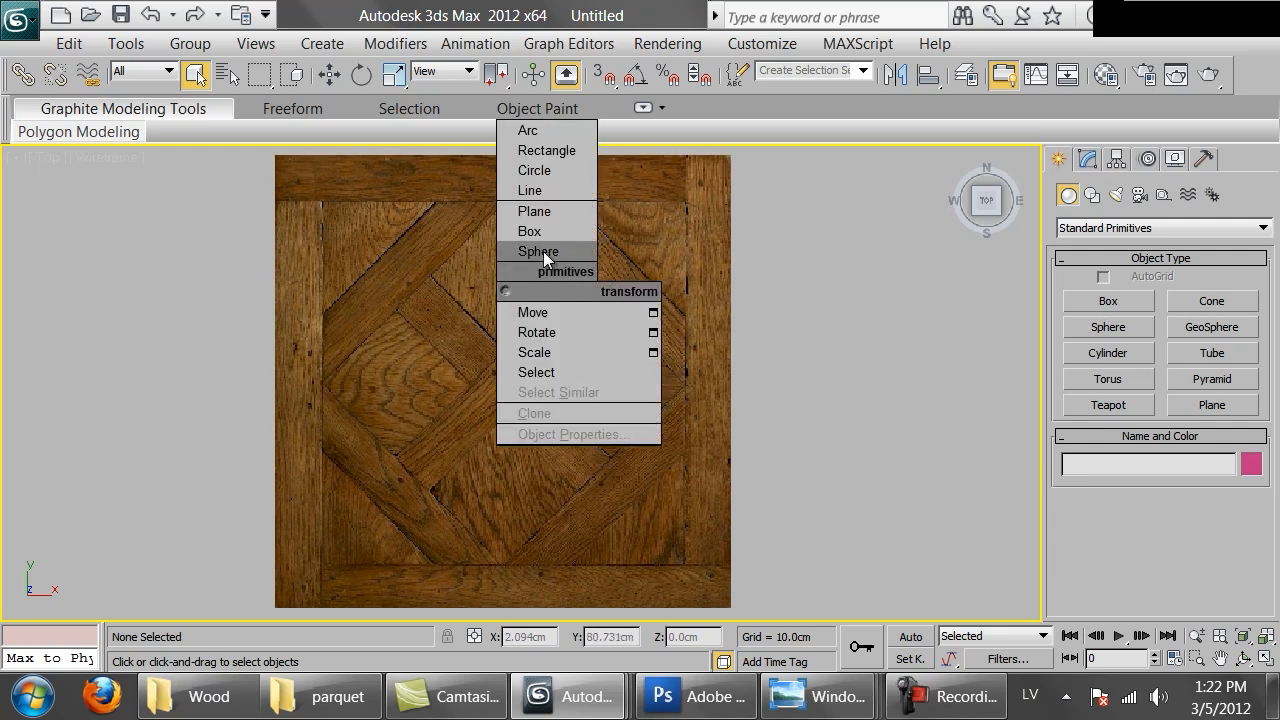
{"action": "left_click", "coordinate": [822, 197]}
Draw a rectangle spline covering the whole parquet panel image, about 397 by 399 cm
{"action": "right_click", "coordinate": [660, 300]}
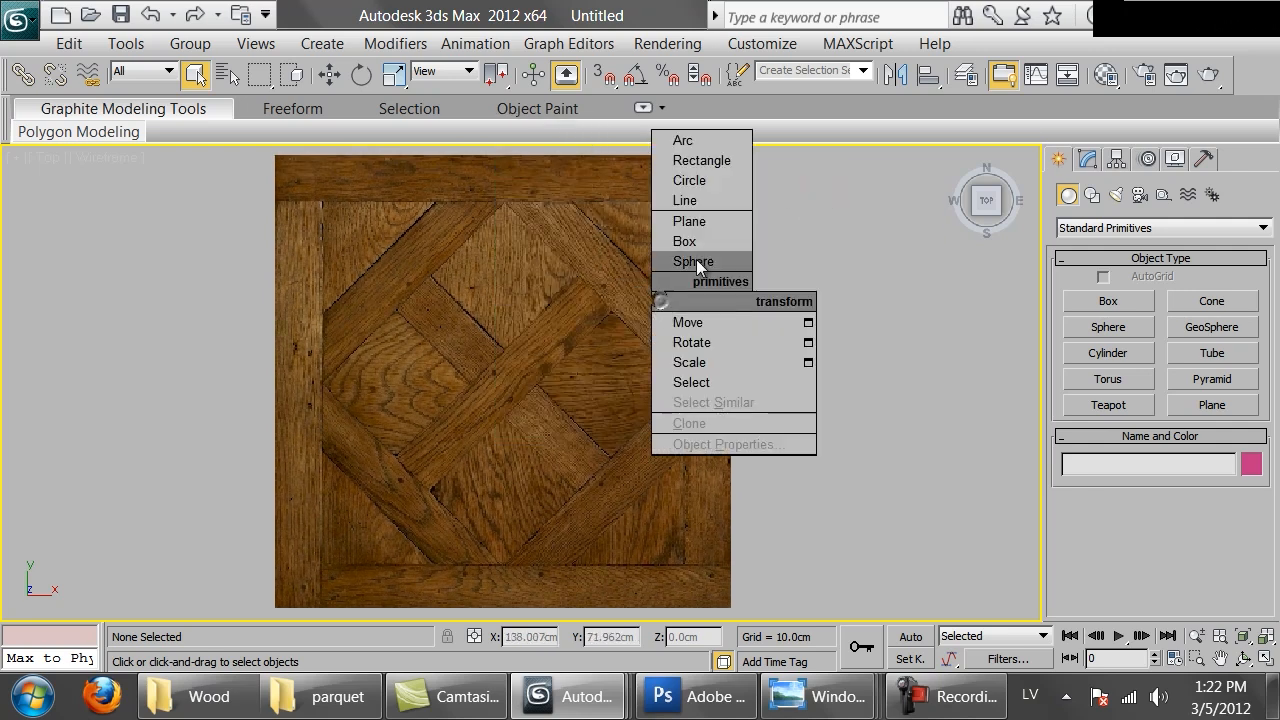
{"action": "left_click", "coordinate": [690, 200]}
{"action": "right_click", "coordinate": [339, 203]}
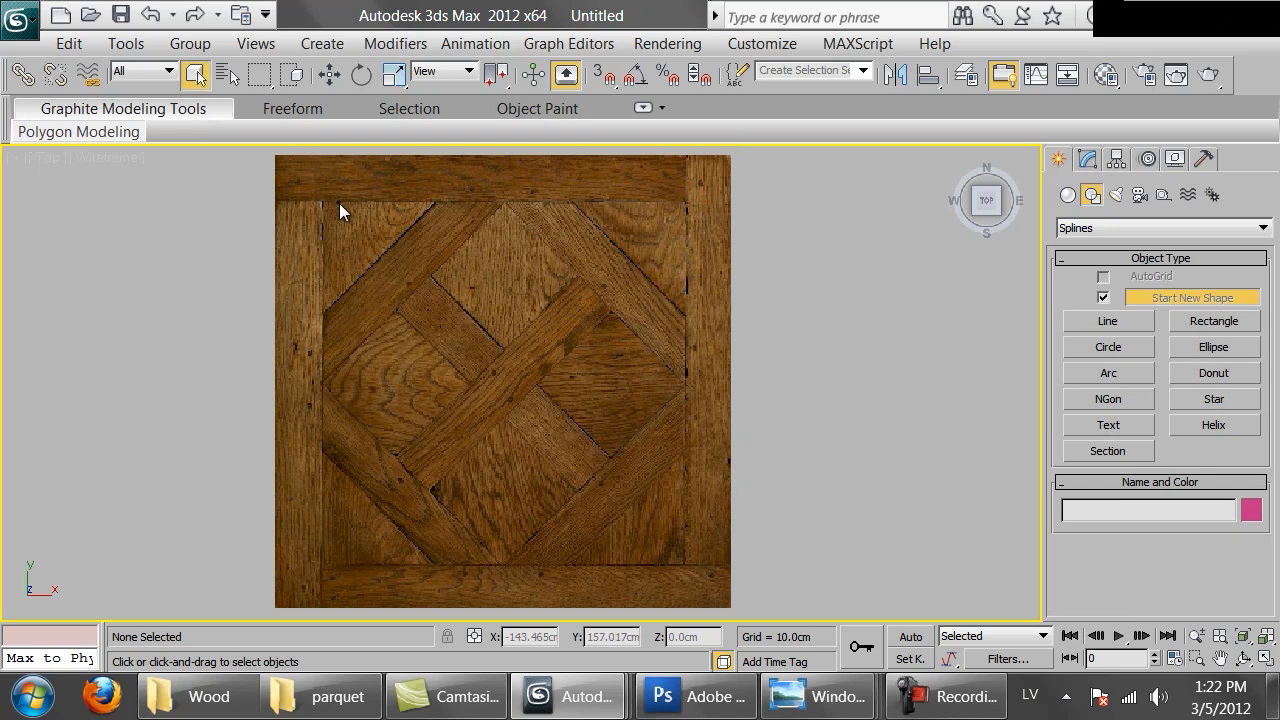
{"action": "right_click", "coordinate": [422, 157]}
{"action": "left_click", "coordinate": [355, 29]}
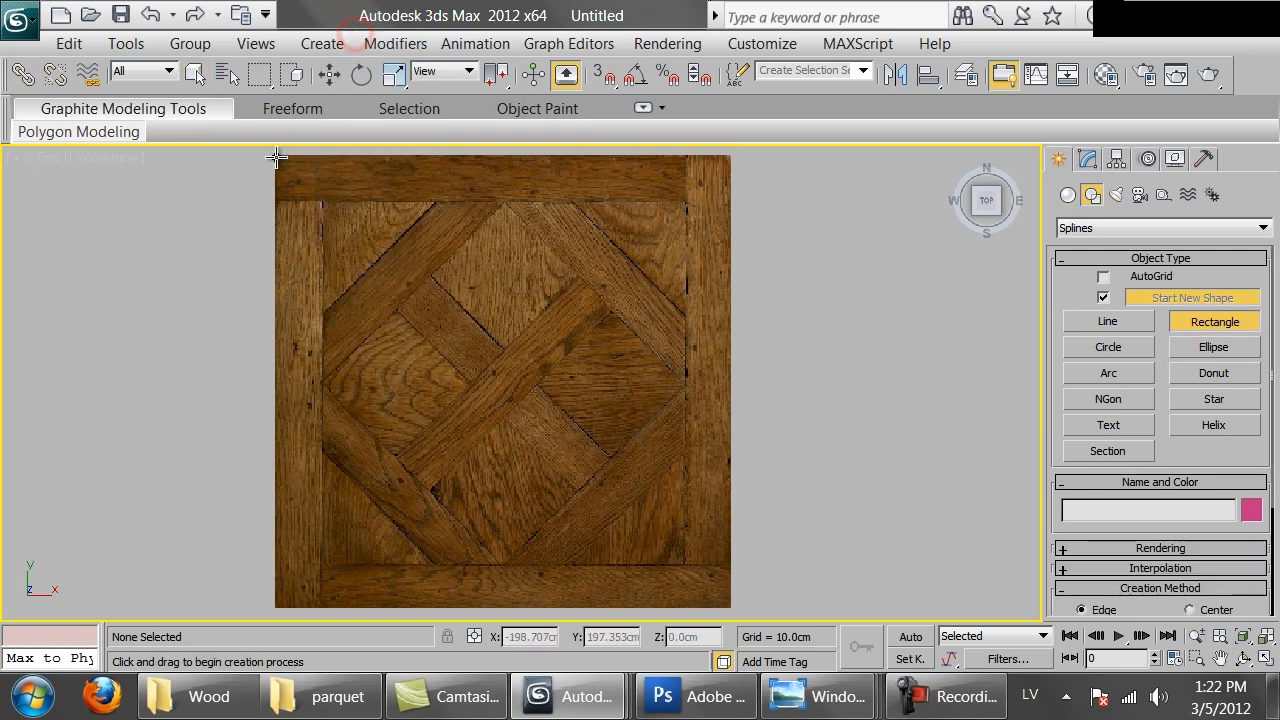
{"action": "left_click_drag", "start_coordinate": [277, 154], "coordinate": [730, 608]}
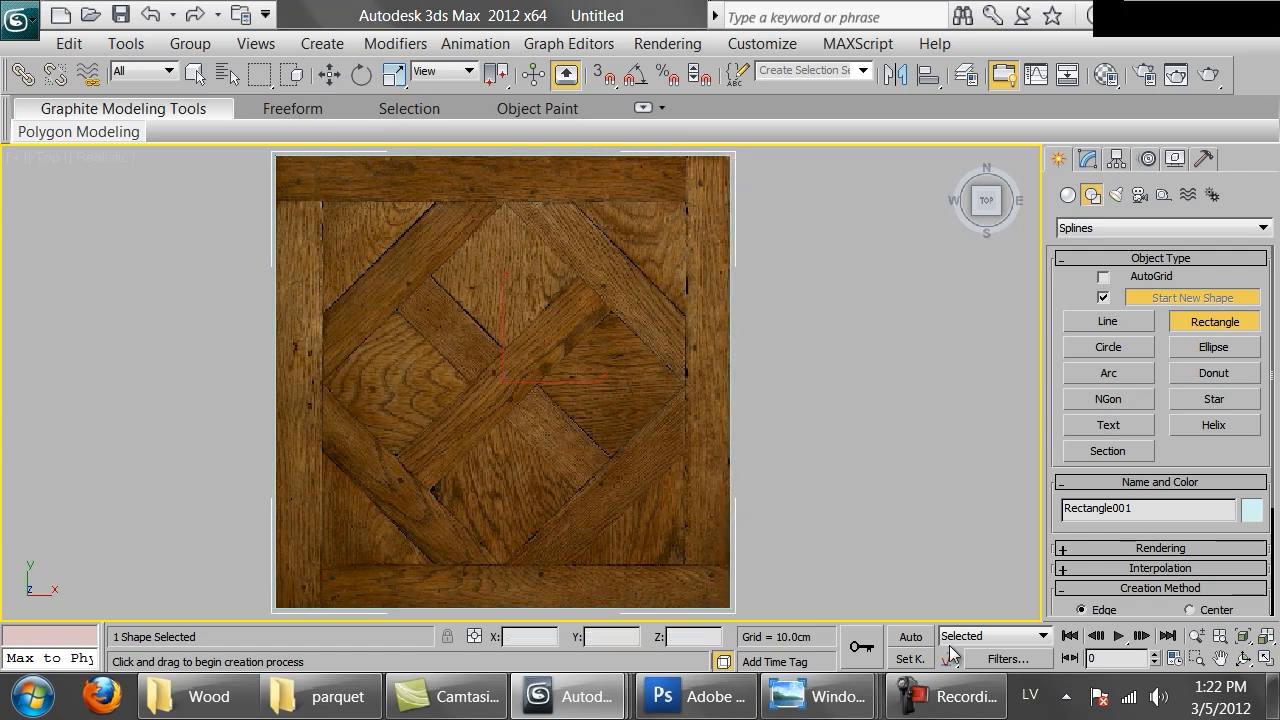
Set the rectangle's length and width to 397 cm
{"action": "left_click", "coordinate": [1087, 160]}
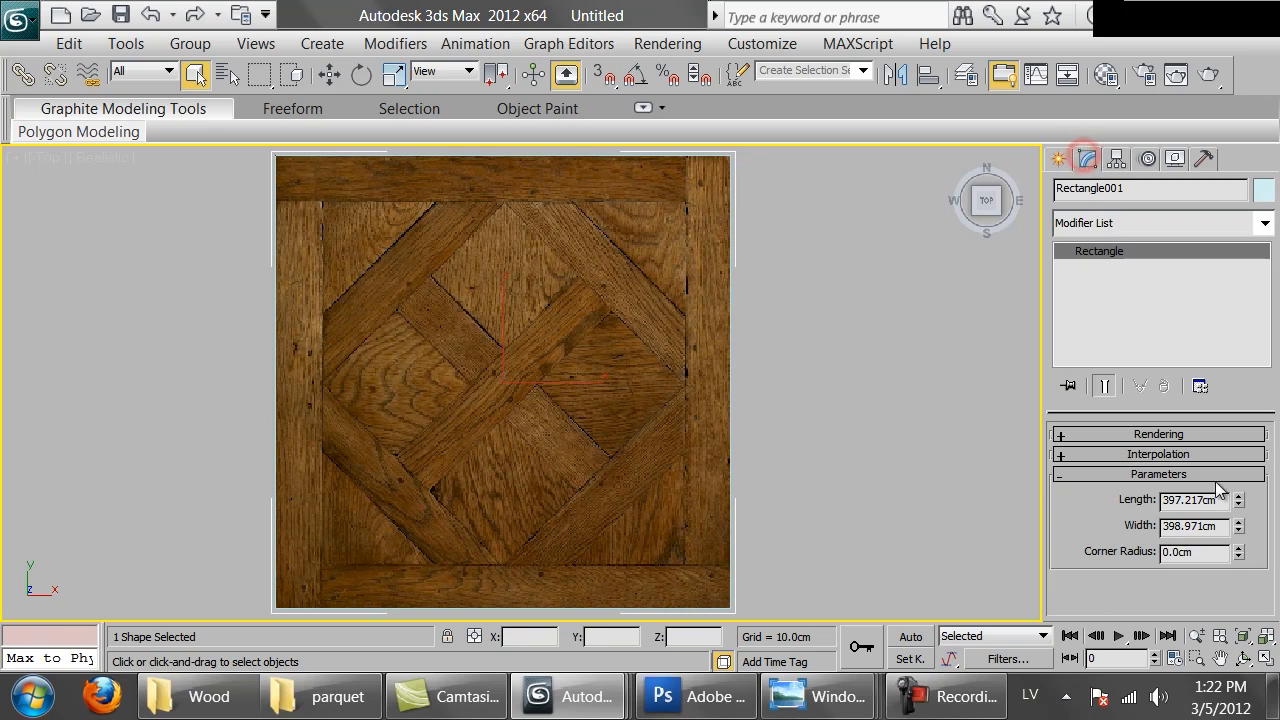
{"action": "double_click", "coordinate": [1205, 500]}
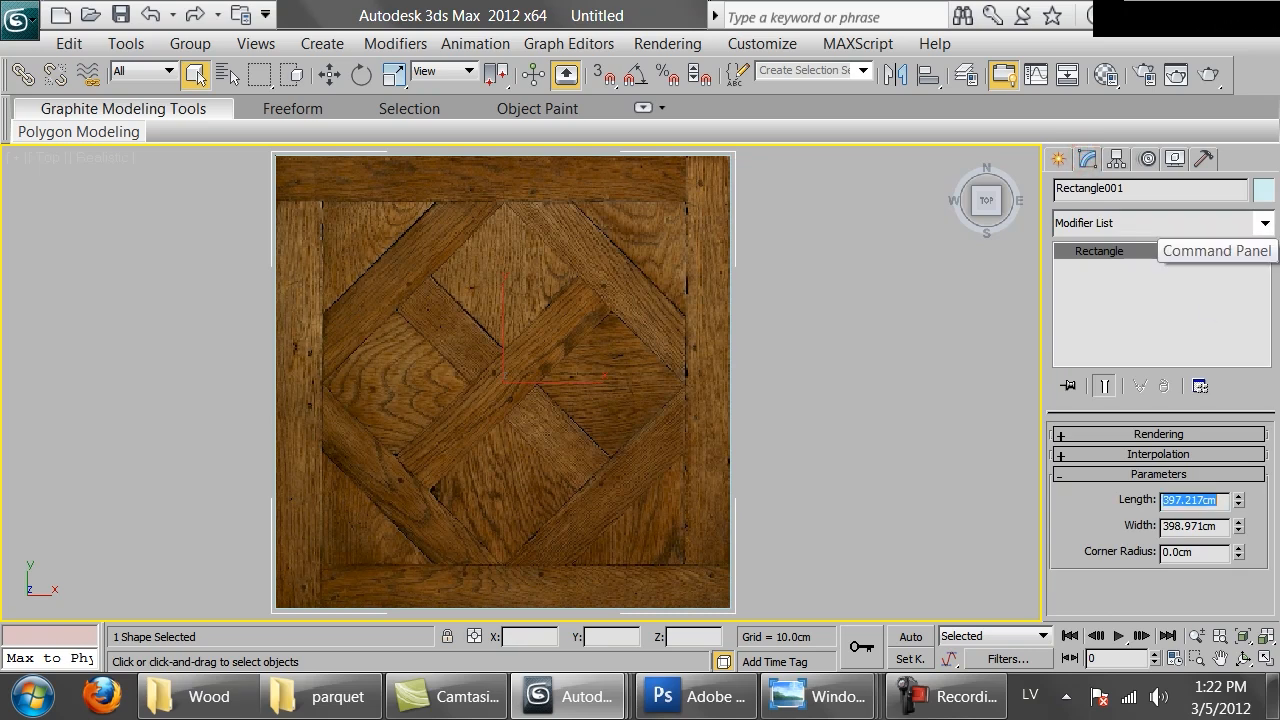
{"action": "type", "text": "397"}
{"action": "key", "text": "Tab"}
{"action": "type", "text": "397"}
{"action": "key", "text": "Return"}
Move the rectangle so it lines up with the panel image's edges
{"action": "middle_click_drag", "start_coordinate": [469, 345], "coordinate": [486, 367]}
{"action": "right_click", "coordinate": [472, 297]}
{"action": "left_click", "coordinate": [258, 192]}
{"action": "key", "text": "w"}
{"action": "mouse_move", "coordinate": [508, 323]}
{"action": "left_mouse_down"}
{"action": "mouse_move", "coordinate": [557, 337]}
{"action": "mouse_move", "coordinate": [731, 323]}
{"action": "mouse_move", "coordinate": [697, 294]}
{"action": "left_mouse_up"}
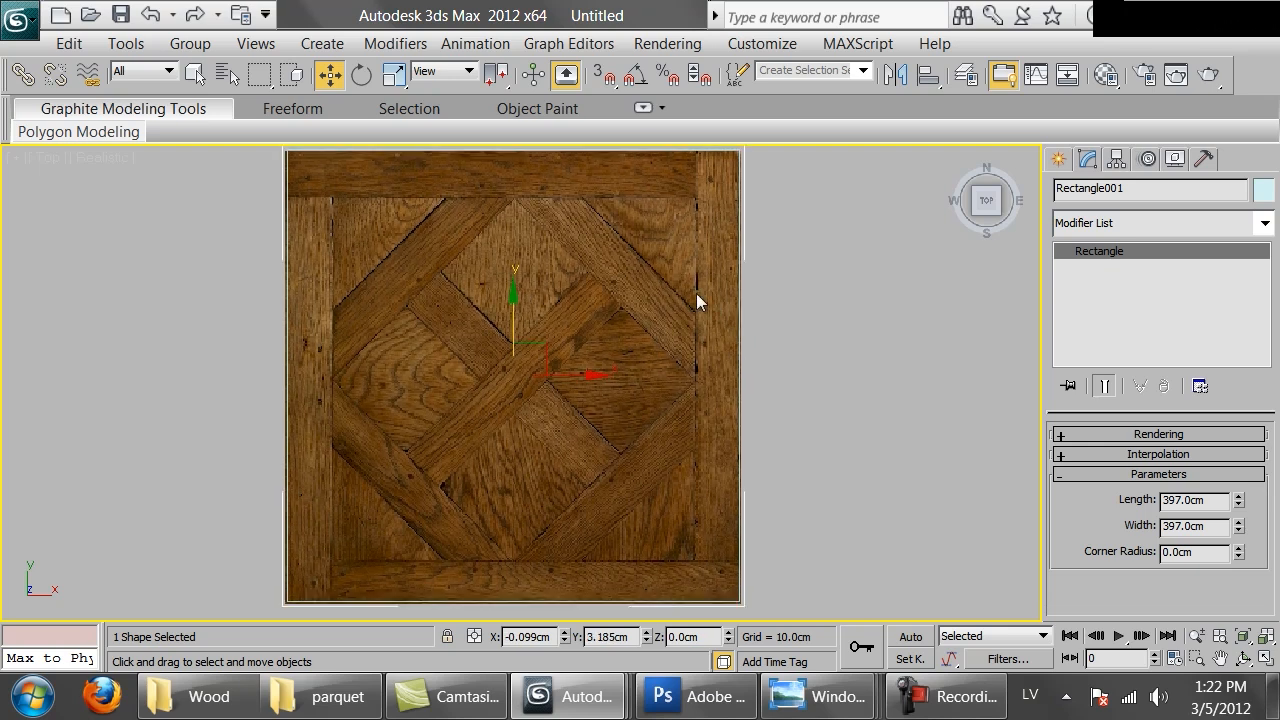
Convert the rectangle to an editable spline
{"action": "right_click", "coordinate": [697, 294]}
{"action": "mouse_move", "coordinate": [923, 519]}
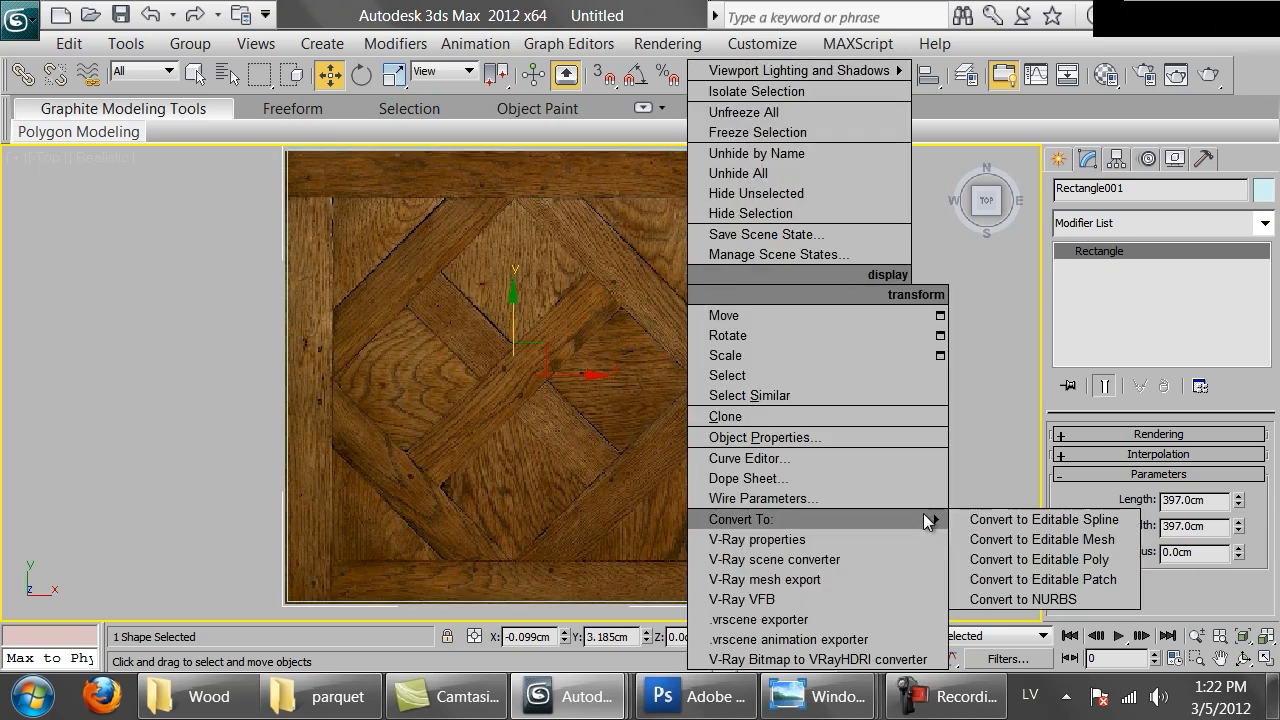
{"action": "left_click", "coordinate": [1000, 518]}
Outline the rectangle spline inward to match the panel's inner border frame, then deselect it
{"action": "key", "text": "3"}
{"action": "left_click_drag", "start_coordinate": [808, 287], "coordinate": [578, 413]}
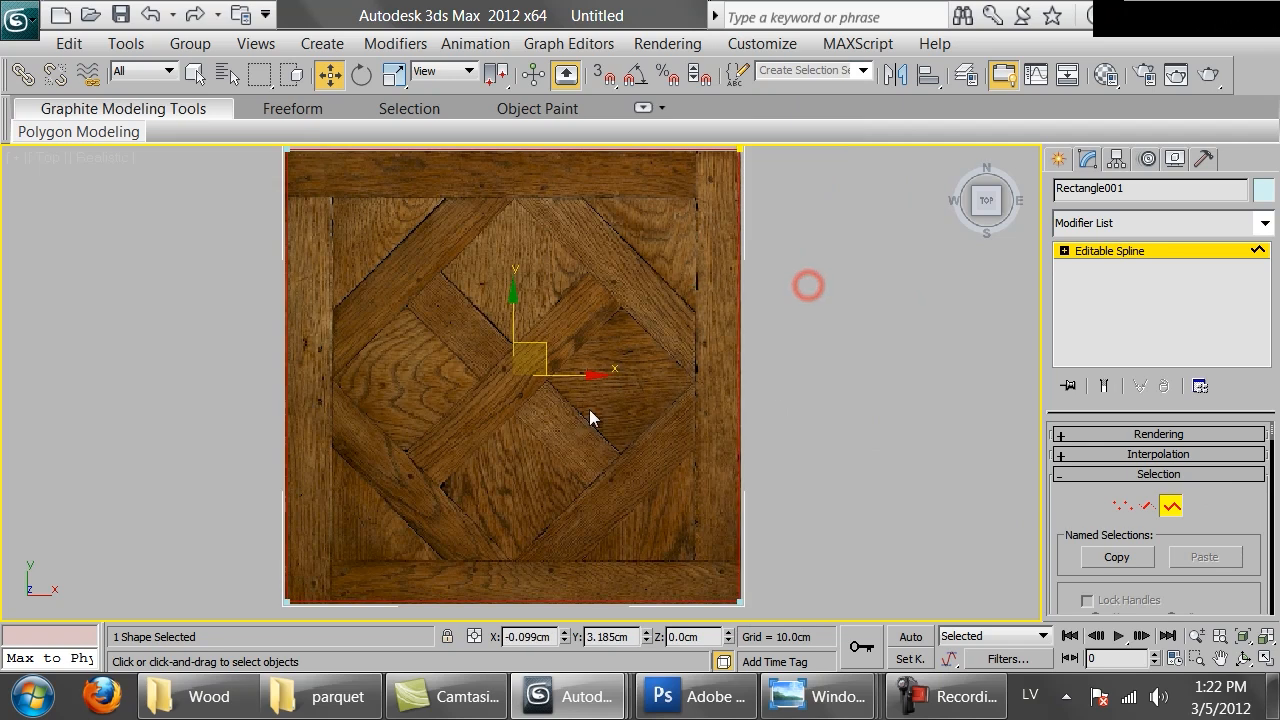
{"action": "scroll", "coordinate": [1240, 521], "scroll_direction": "down", "scroll_amount": 10}
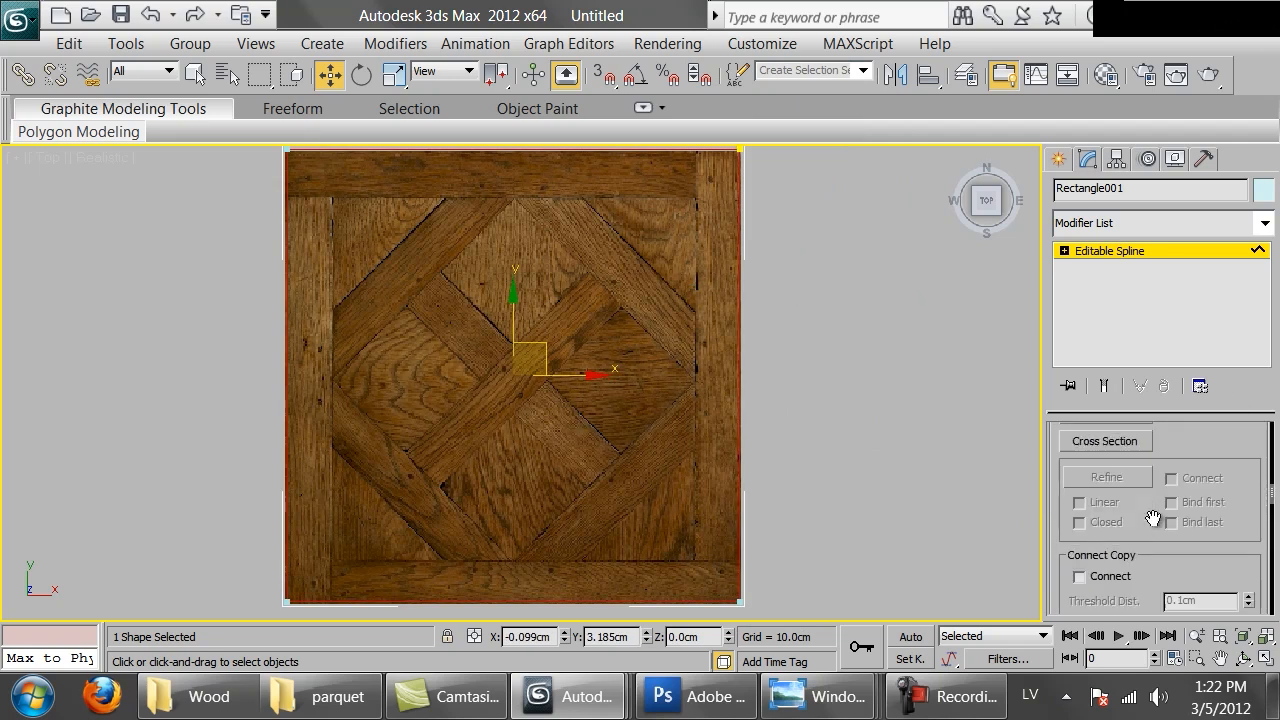
{"action": "left_click", "coordinate": [1102, 490]}
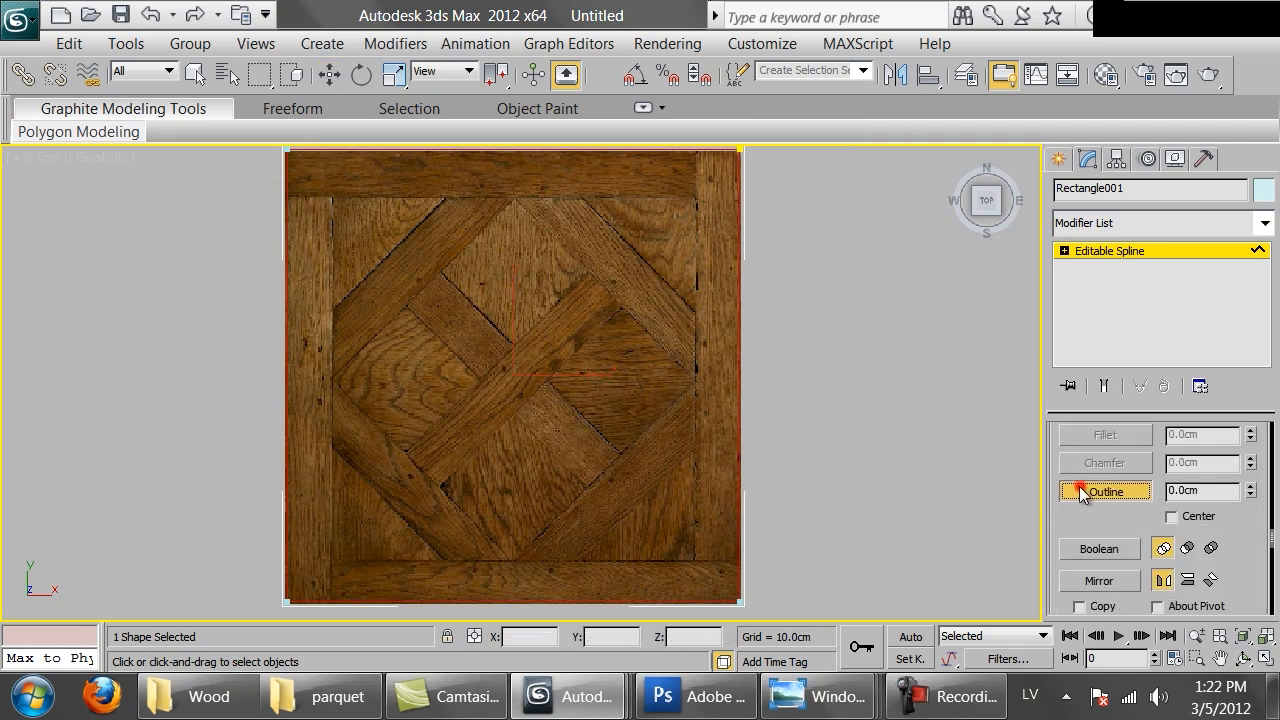
{"action": "left_click_drag", "start_coordinate": [720, 591], "coordinate": [695, 553]}
{"action": "key", "text": "1"}
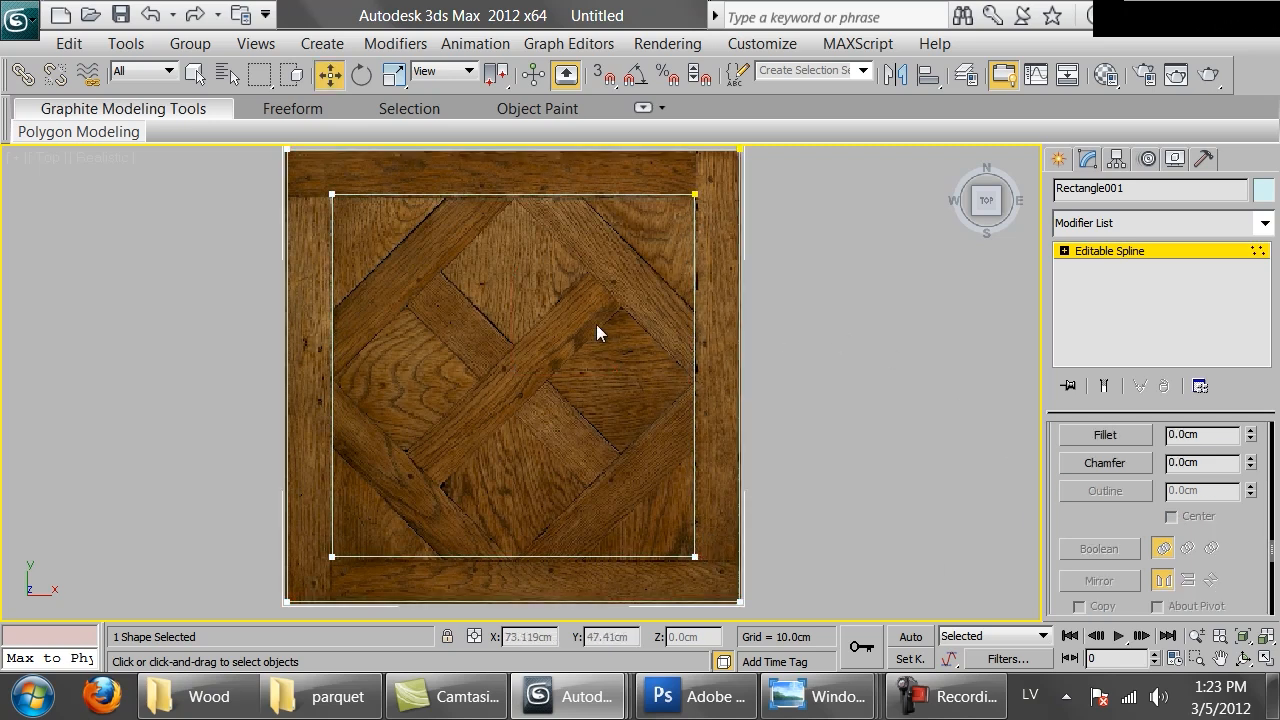
{"action": "key", "text": "1"}
{"action": "key", "text": "w"}
{"action": "middle_click_drag", "start_coordinate": [660, 262], "coordinate": [674, 265]}
{"action": "left_click", "coordinate": [810, 268]}
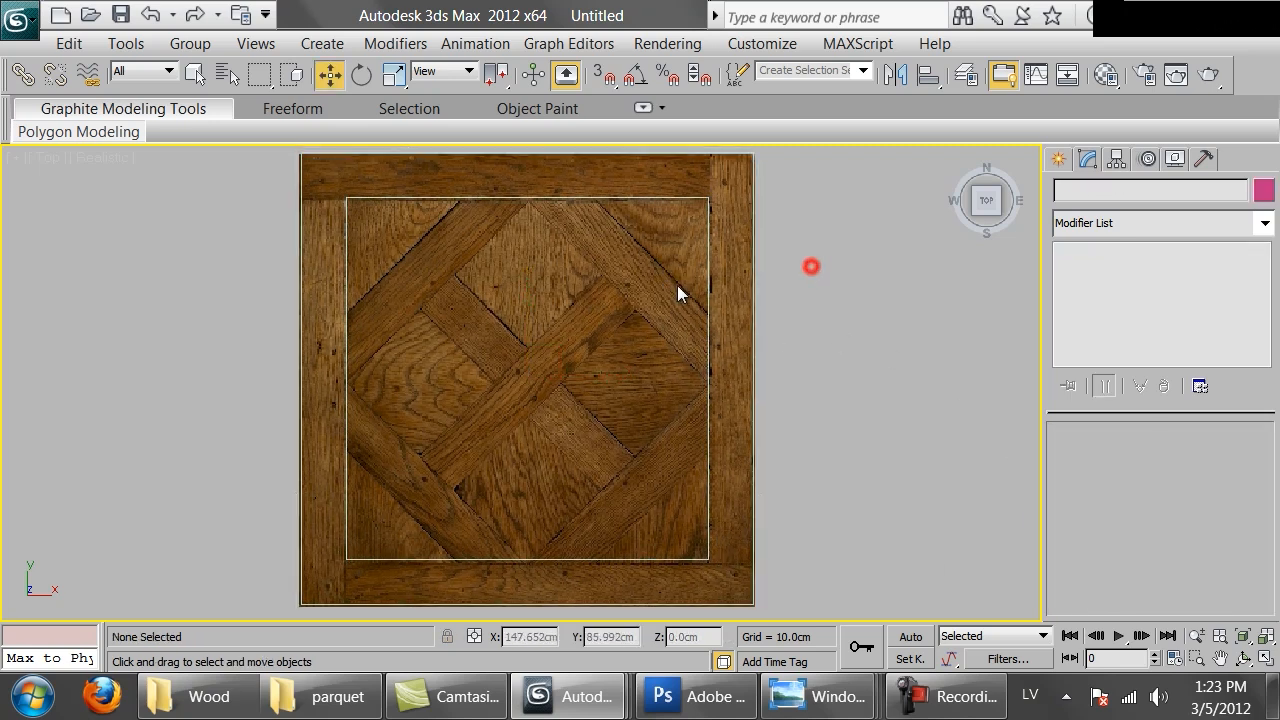
Draw a second rectangle with vertex snapping from corner to corner of the inner outline
{"action": "middle_click_drag", "start_coordinate": [507, 287], "coordinate": [511, 287]}
{"action": "right_click", "coordinate": [511, 287], "text": "ctrl"}
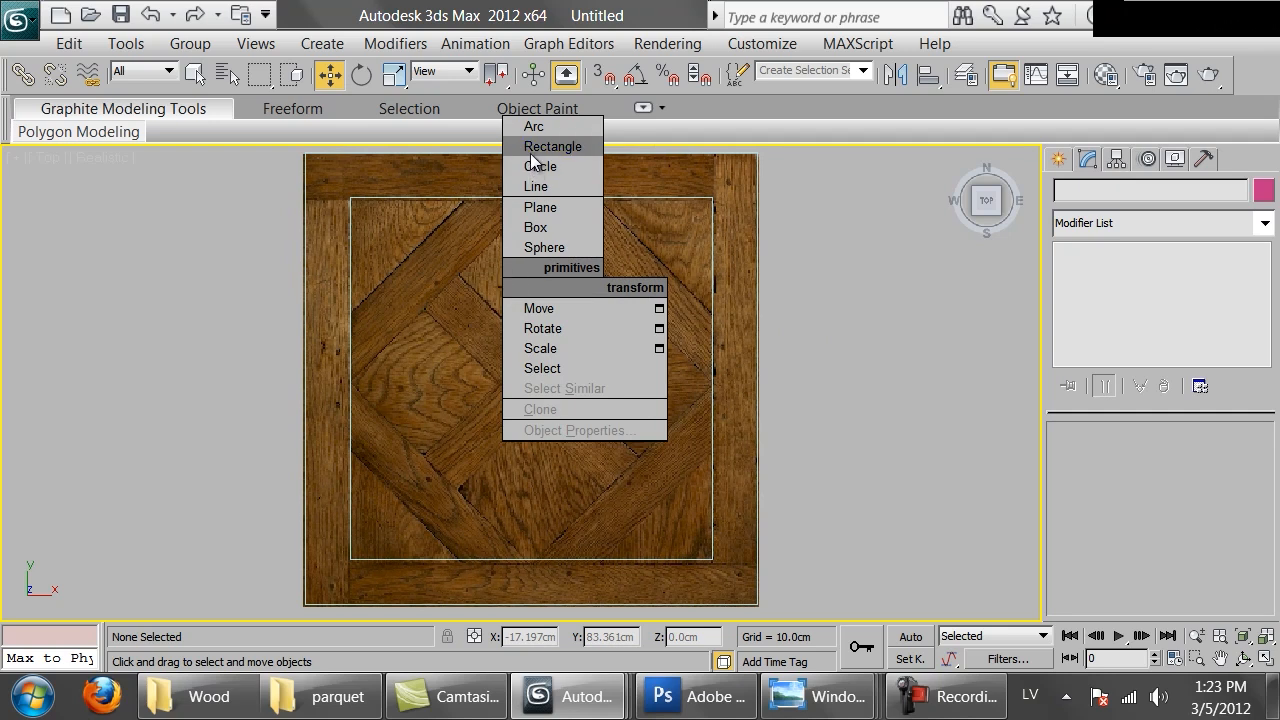
{"action": "left_click", "coordinate": [530, 145]}
{"action": "key", "text": "s"}
{"action": "left_click_drag", "start_coordinate": [341, 191], "coordinate": [695, 548]}
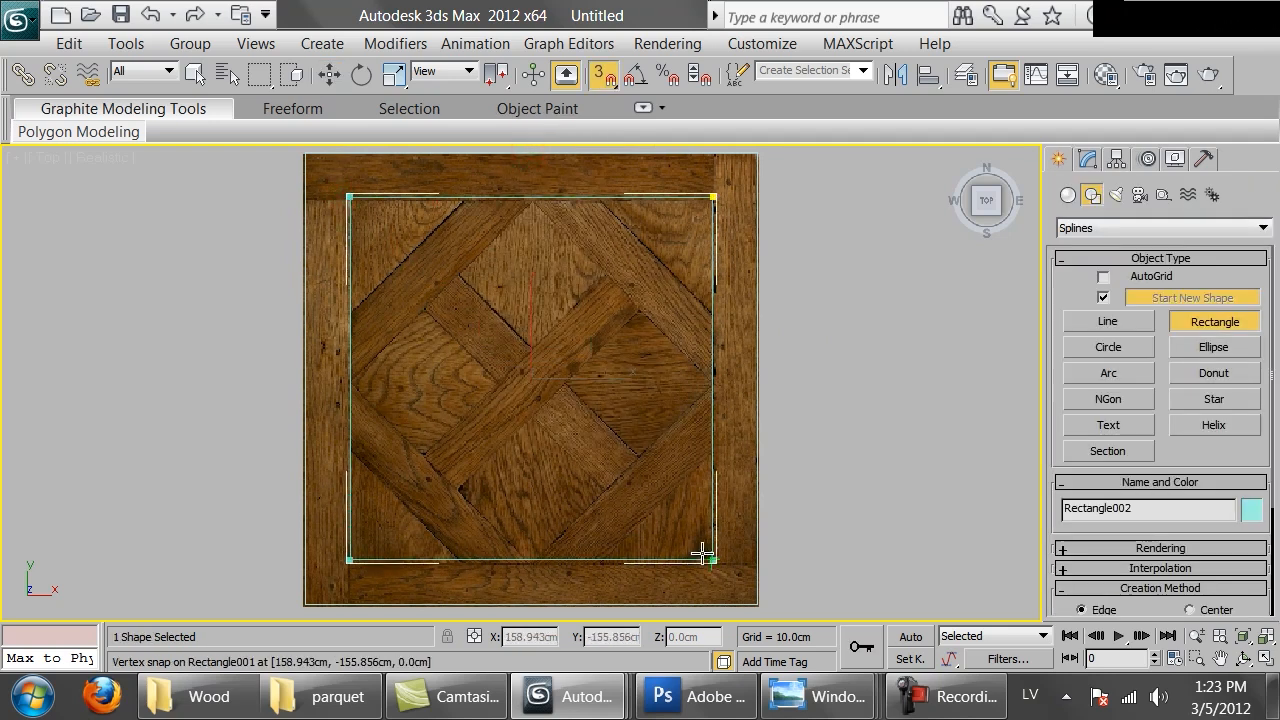
Convert the second rectangle to an editable spline, set its vertices to Corner, and chamfer them to follow the diamond's diagonals
{"action": "right_click", "coordinate": [597, 430]}
{"action": "right_click", "coordinate": [597, 430]}
{"action": "mouse_move", "coordinate": [846, 522]}
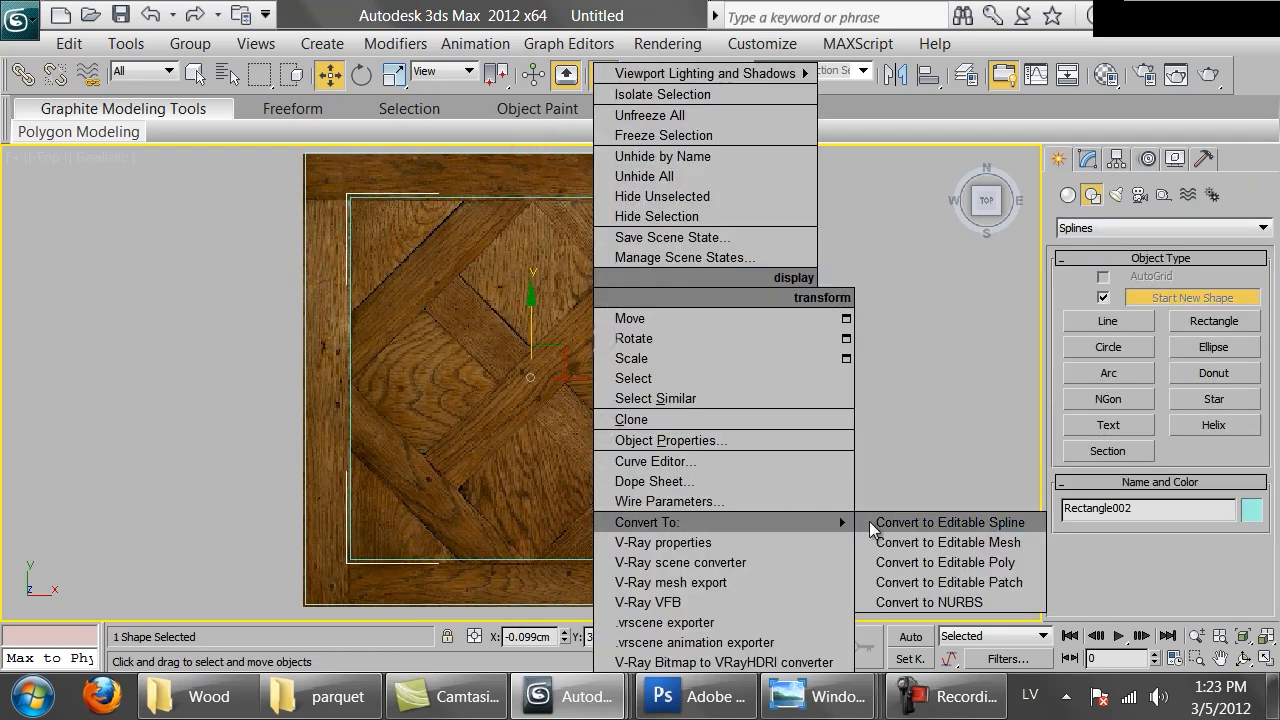
{"action": "left_click", "coordinate": [913, 521]}
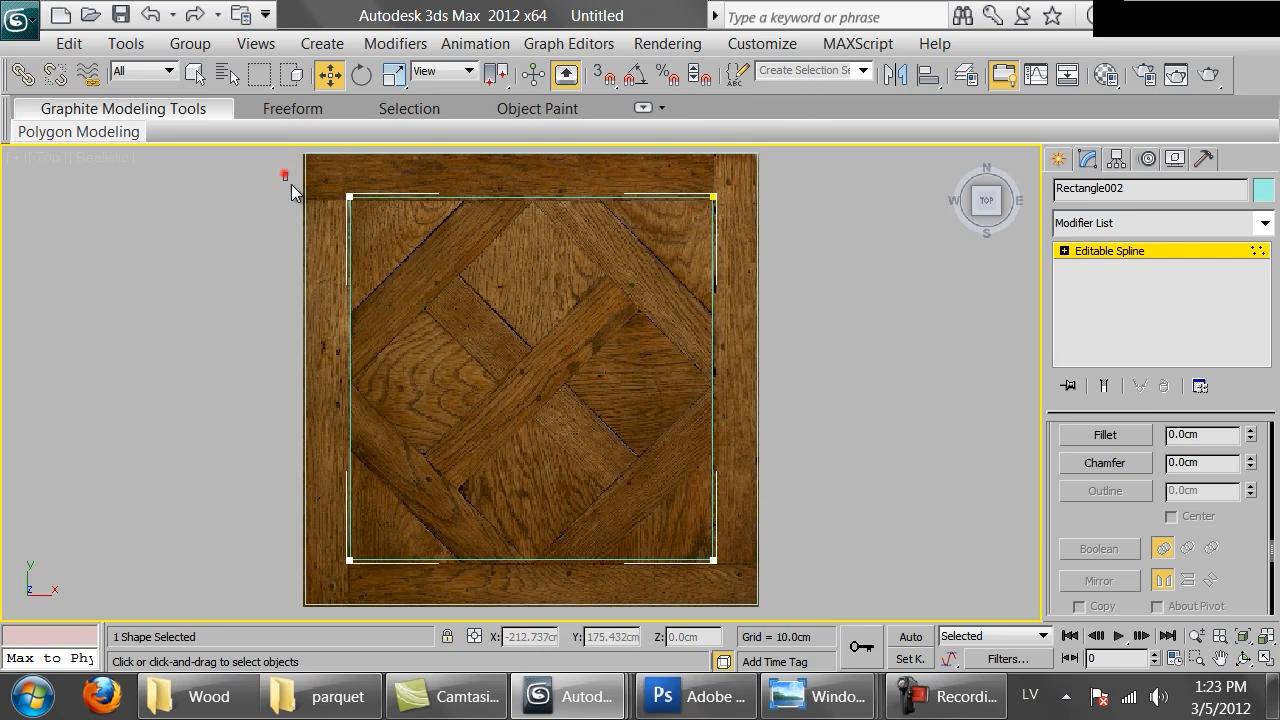
{"action": "right_click", "coordinate": [622, 311]}
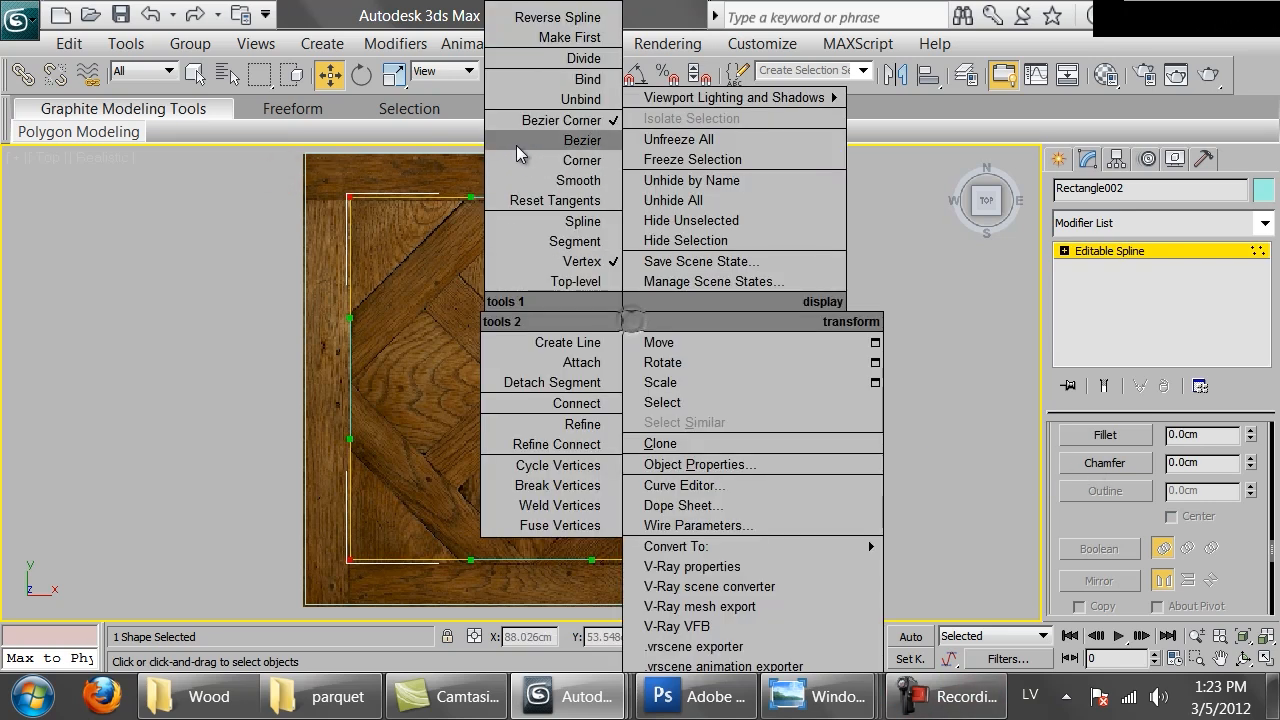
{"action": "left_click", "coordinate": [547, 161]}
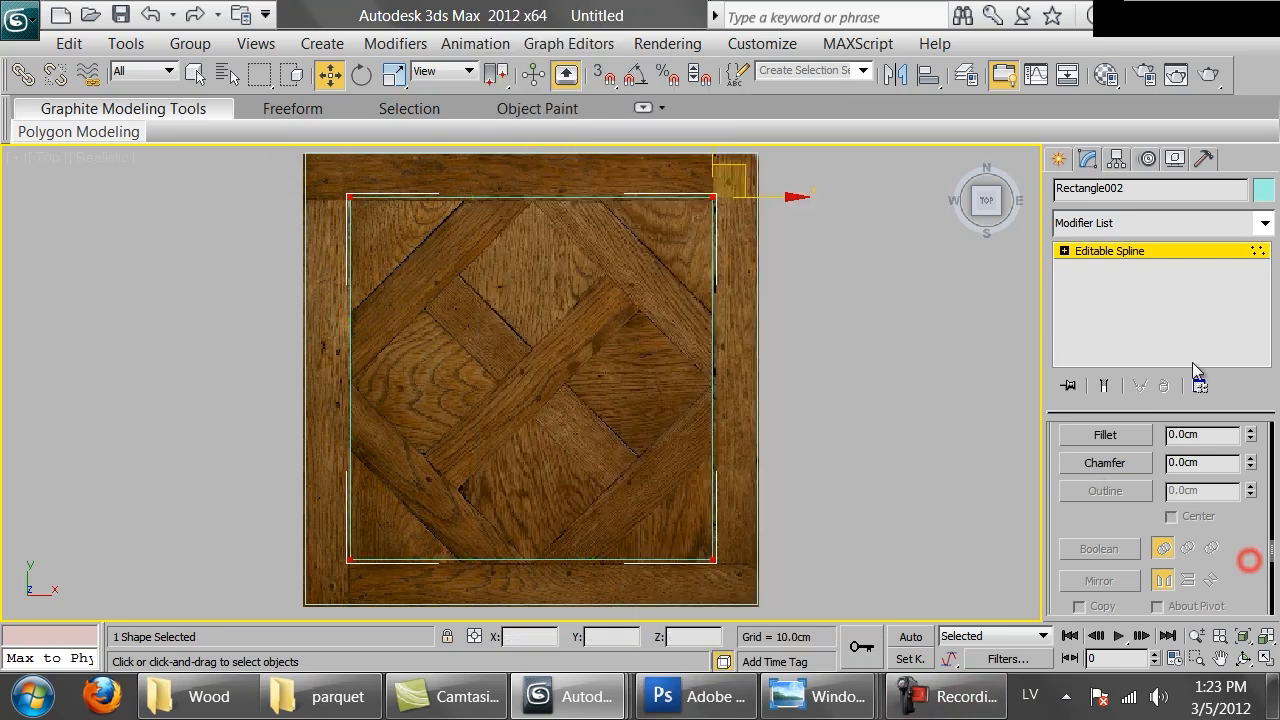
{"action": "left_click", "coordinate": [1108, 465]}
{"action": "left_click_drag", "start_coordinate": [716, 563], "coordinate": [752, 453]}
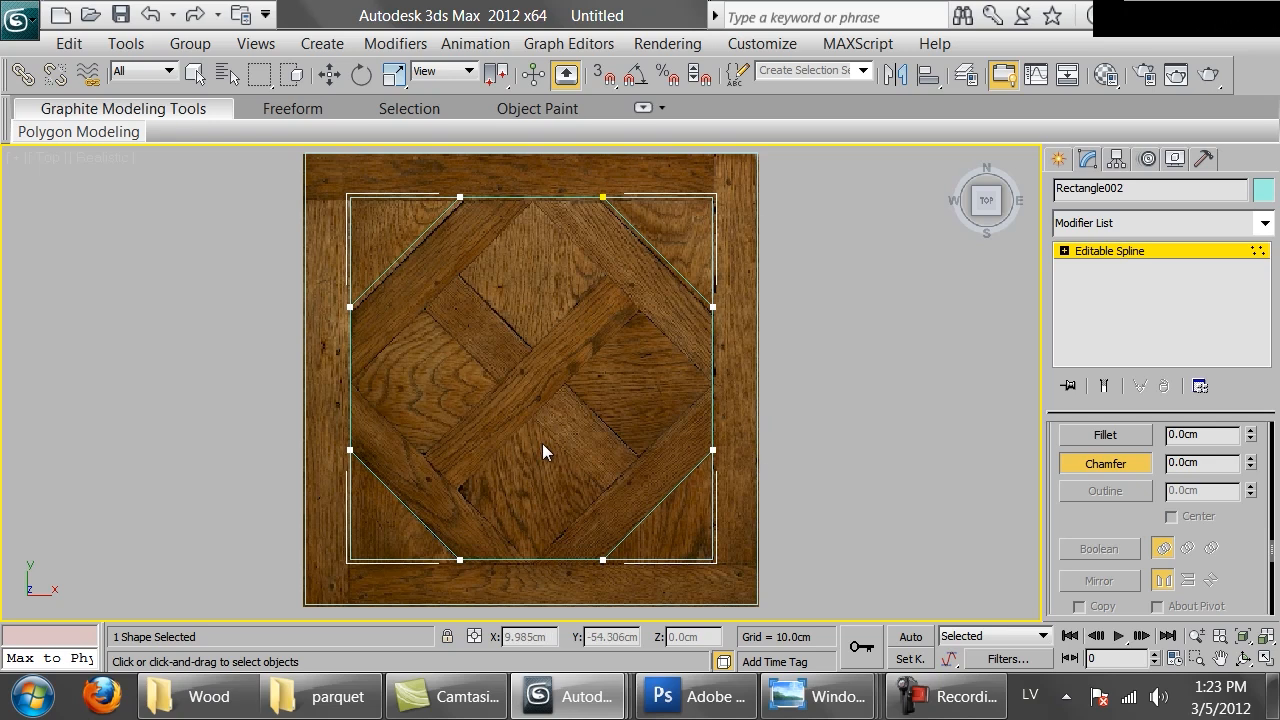
{"action": "middle_click_drag", "start_coordinate": [508, 366], "coordinate": [533, 377]}
{"action": "scroll", "coordinate": [533, 377], "scroll_direction": "up", "scroll_amount": 1}
{"action": "scroll", "coordinate": [533, 377], "scroll_direction": "down", "scroll_amount": 1}
{"action": "key", "text": "1"}
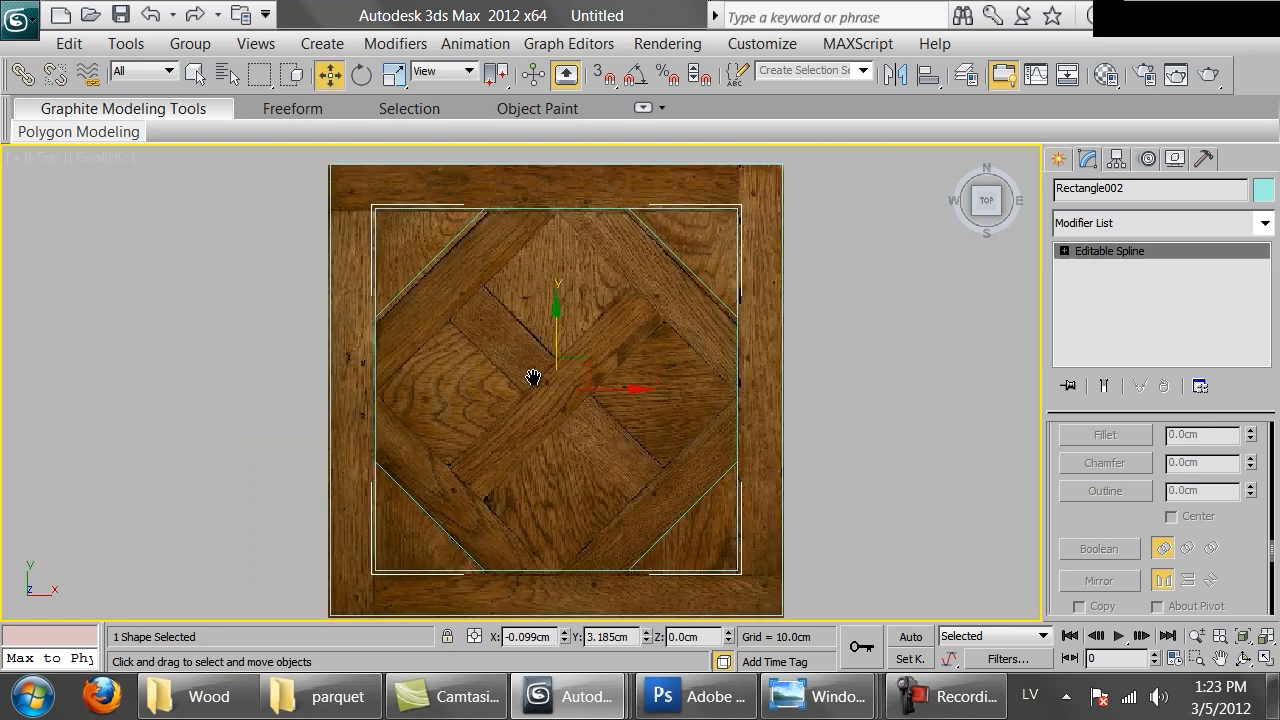
Draw a third rectangle snapped to the inner outline's corners, select it, and turn on angle snap
{"action": "right_click", "coordinate": [486, 277]}
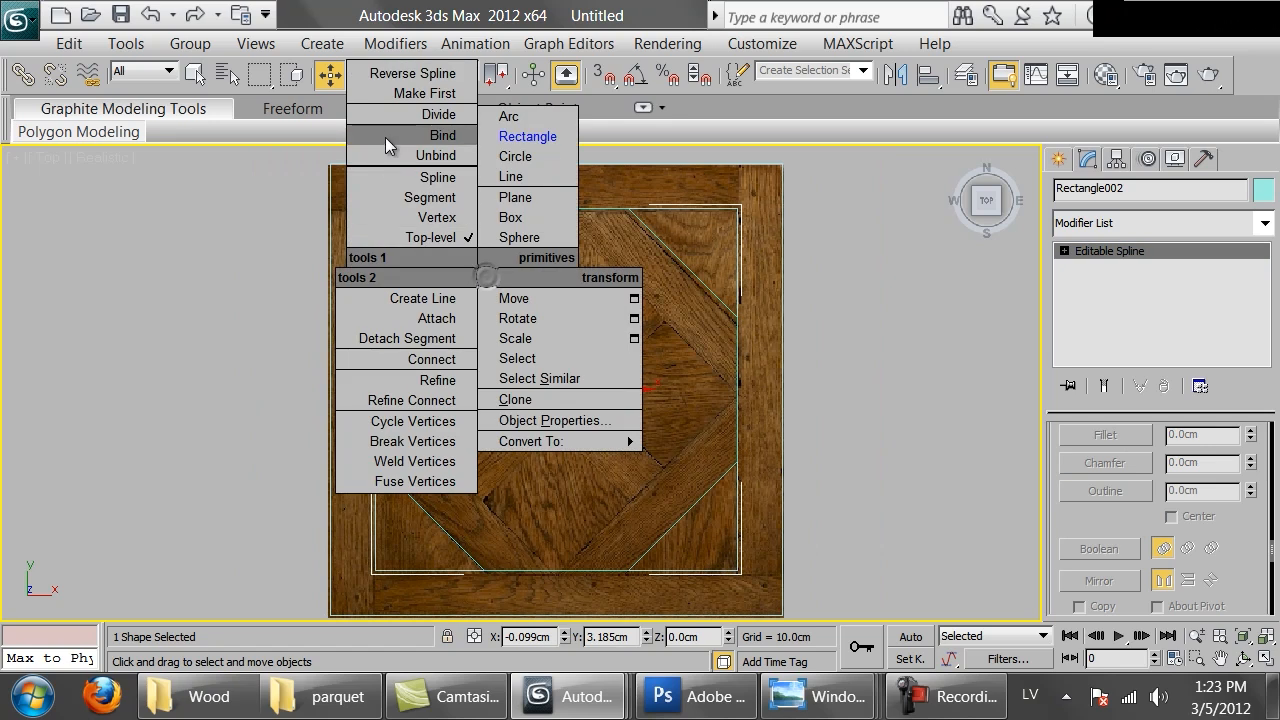
{"action": "left_click", "coordinate": [524, 136]}
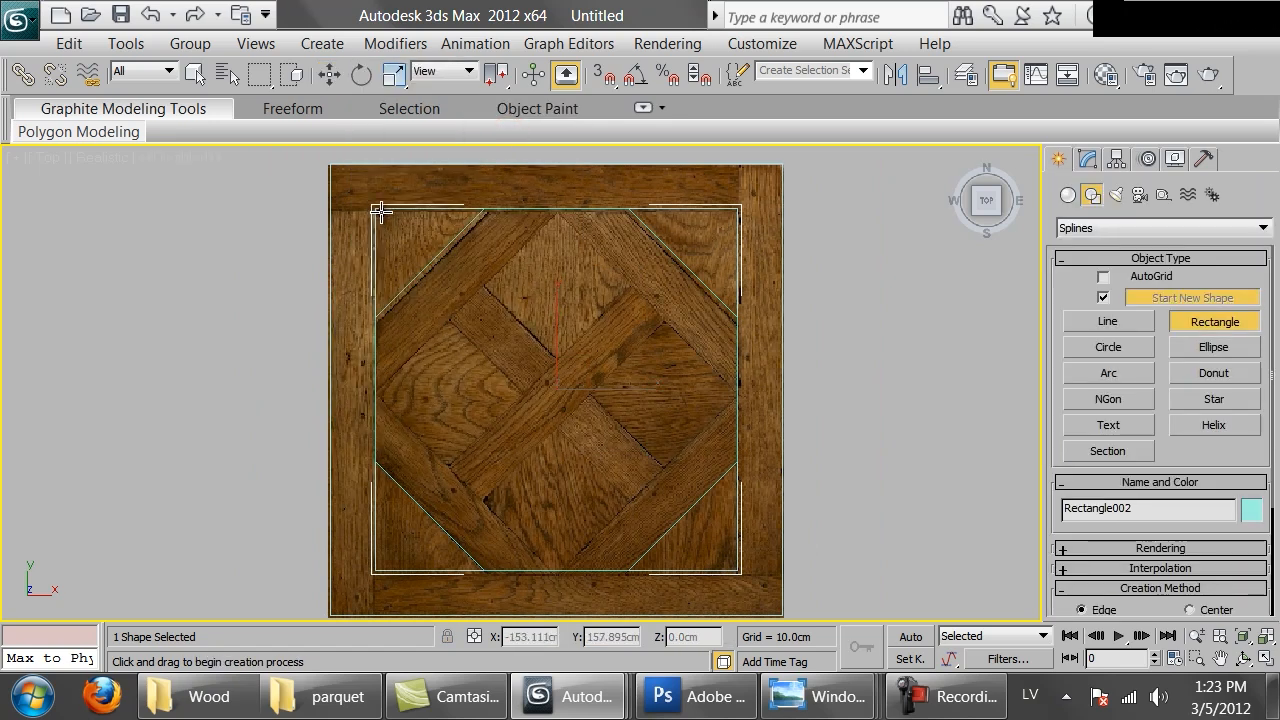
{"action": "key", "text": "s"}
{"action": "left_click_drag", "start_coordinate": [375, 210], "coordinate": [732, 572]}
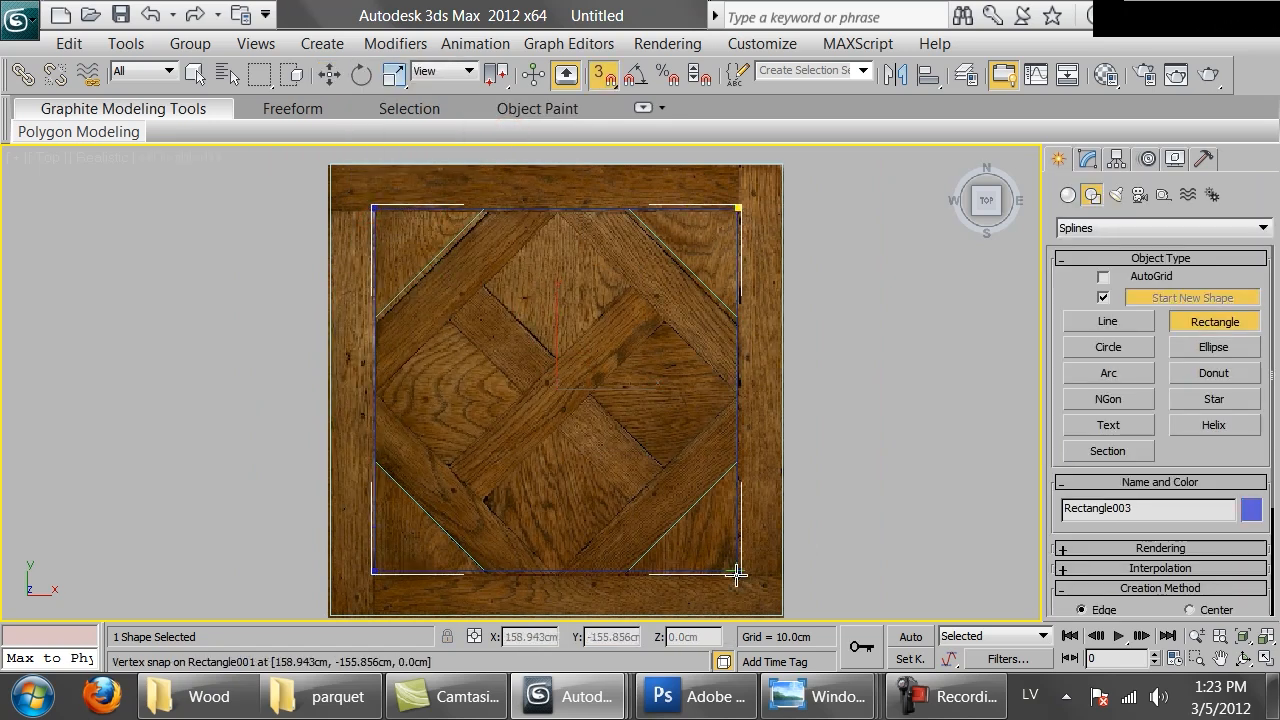
{"action": "key", "text": "w"}
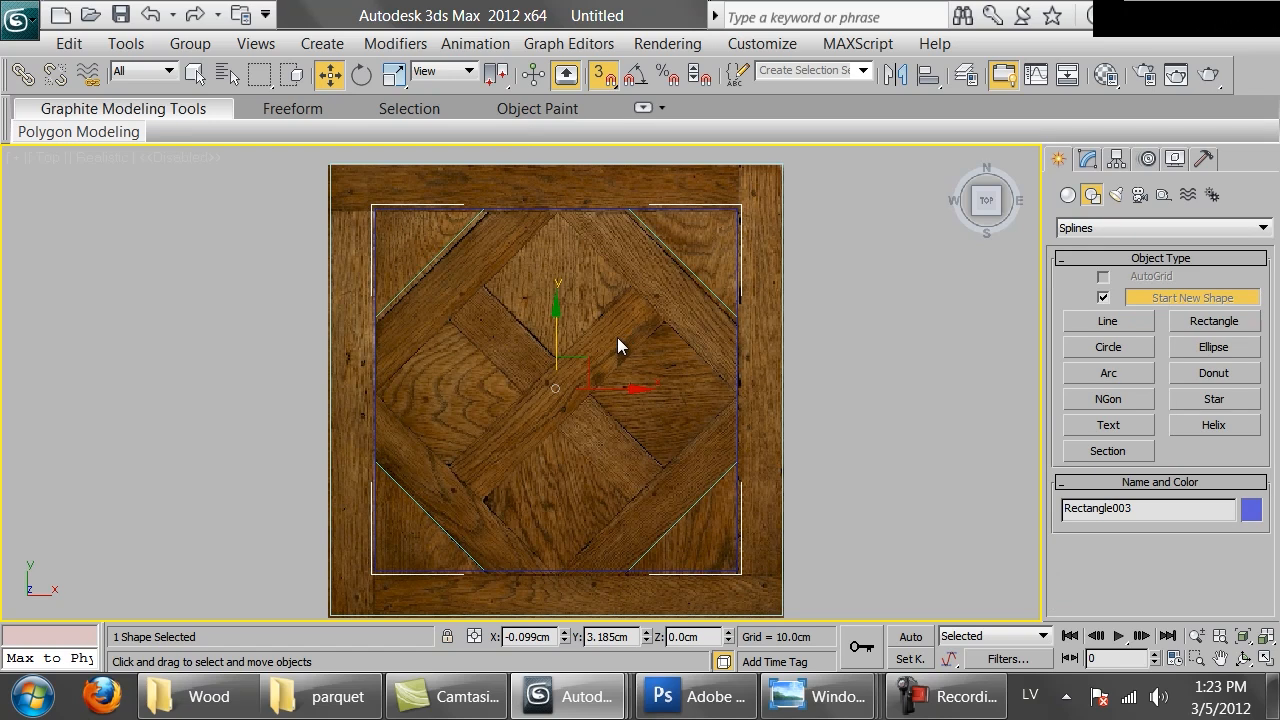
{"action": "key", "text": "s"}
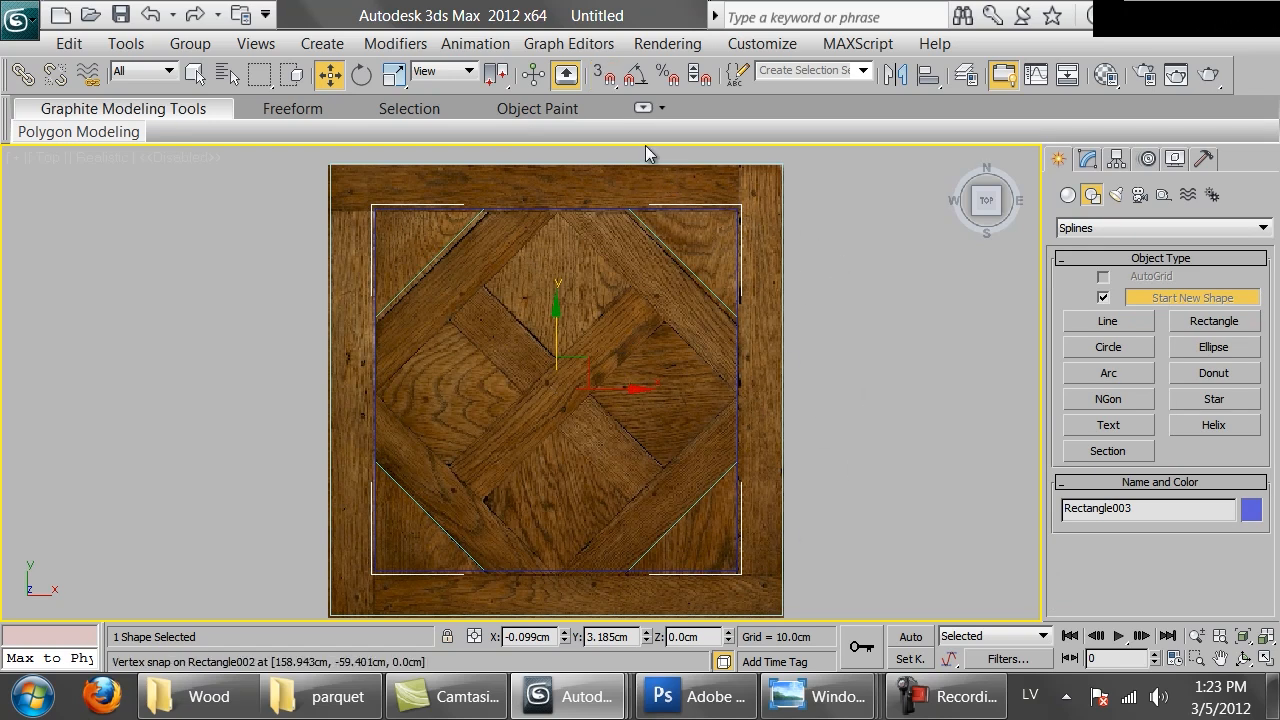
{"action": "left_click", "coordinate": [629, 85]}
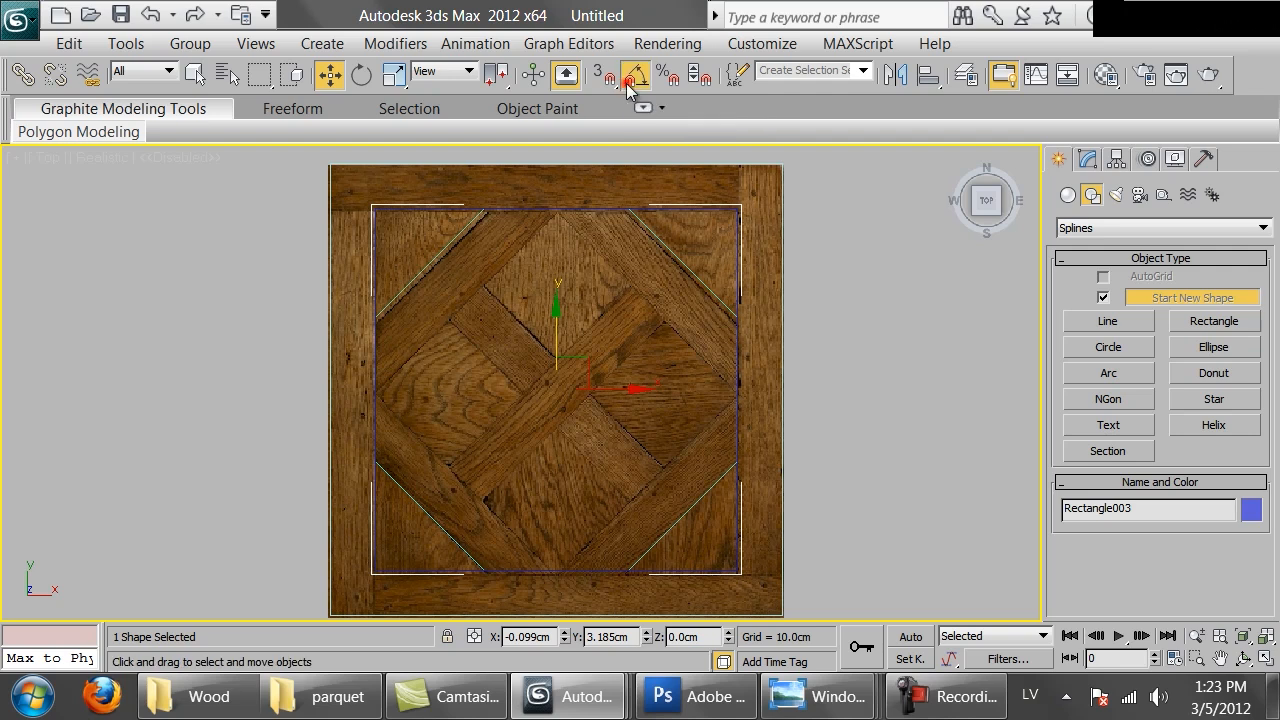
Rotate the third rectangle -45 degrees into a diamond and scale it down uniformly to about 70.6%
{"action": "key", "text": "e"}
{"action": "left_click_drag", "start_coordinate": [600, 332], "coordinate": [628, 373]}
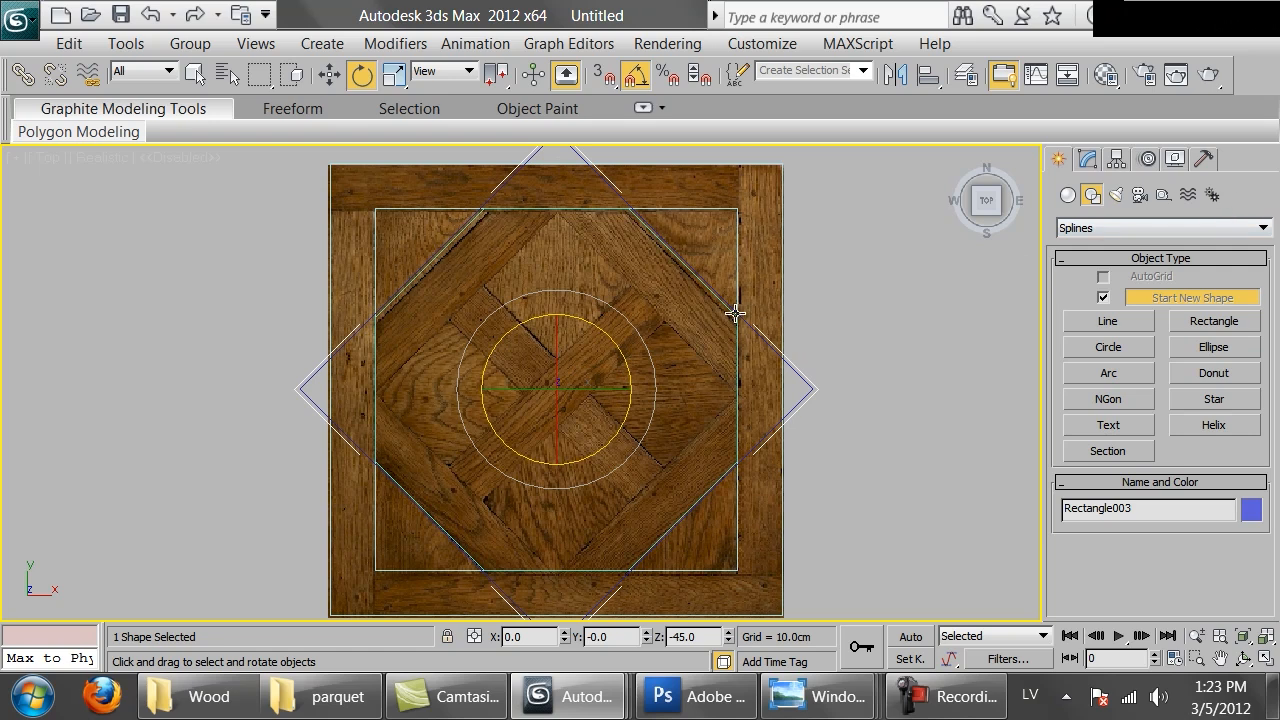
{"action": "key", "text": "r"}
{"action": "scroll", "coordinate": [573, 389], "scroll_direction": "up", "scroll_amount": 2}
{"action": "left_click_drag", "start_coordinate": [573, 389], "coordinate": [593, 429]}
{"action": "middle_click_drag", "start_coordinate": [594, 430], "coordinate": [270, 345]}
{"action": "scroll", "coordinate": [433, 411], "scroll_direction": "up", "scroll_amount": 5}
{"action": "scroll", "coordinate": [433, 411], "scroll_direction": "up", "scroll_amount": 2}
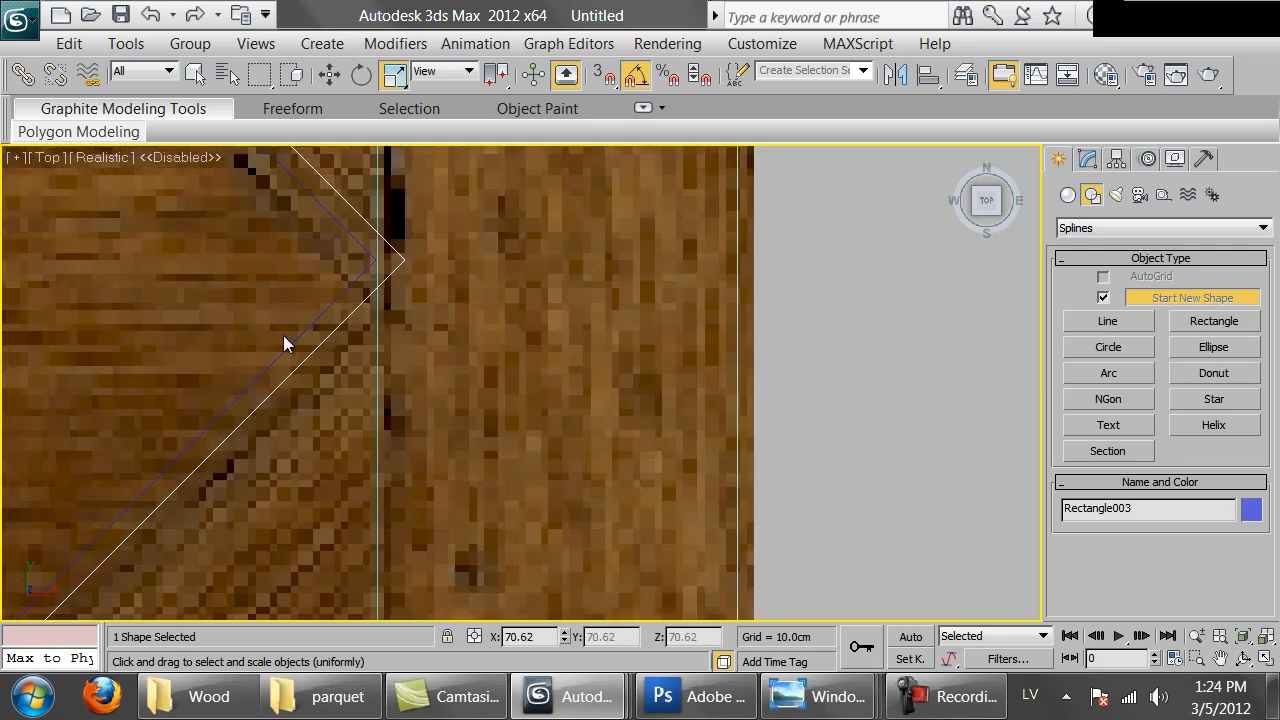
{"action": "scroll", "coordinate": [350, 384], "scroll_direction": "up", "scroll_amount": 3}
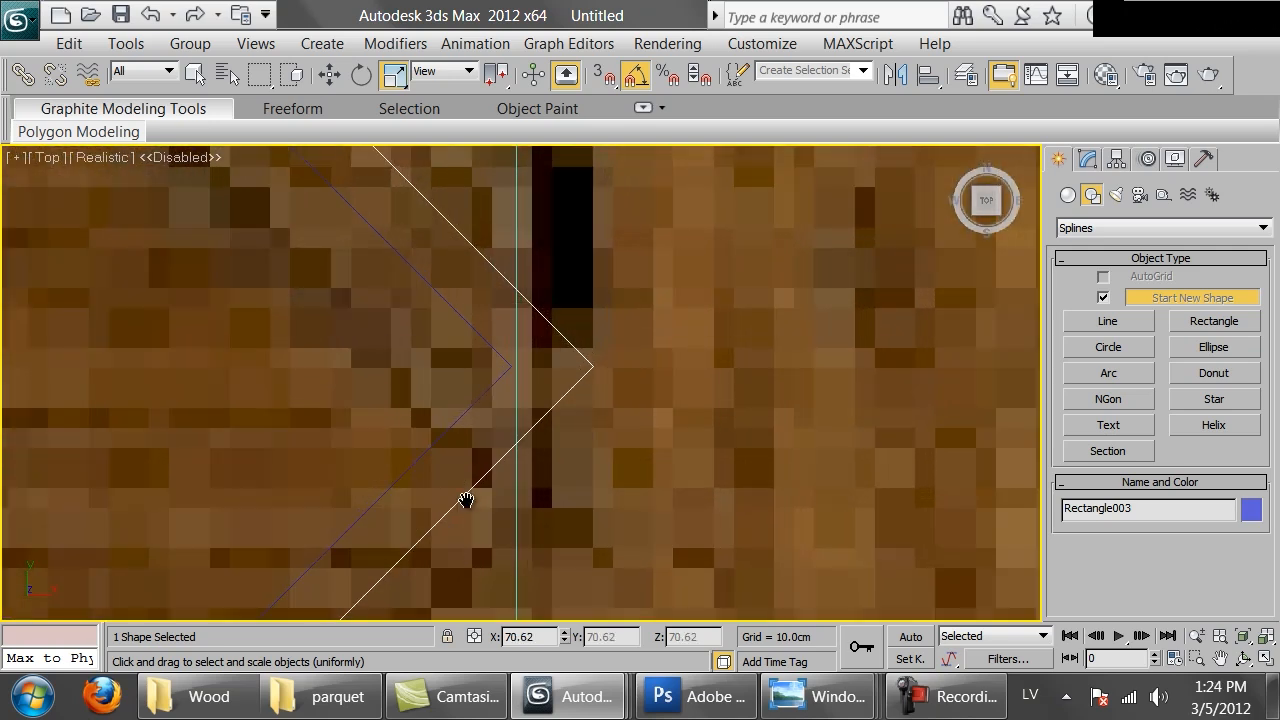
Fine-tune the diamond's uniform scale with small percentage offsets in the Scale Transform Type-In
{"action": "right_click", "coordinate": [329, 74]}
{"action": "left_click_drag", "start_coordinate": [1270, 452], "coordinate": [795, 318]}
{"action": "key", "text": "r"}
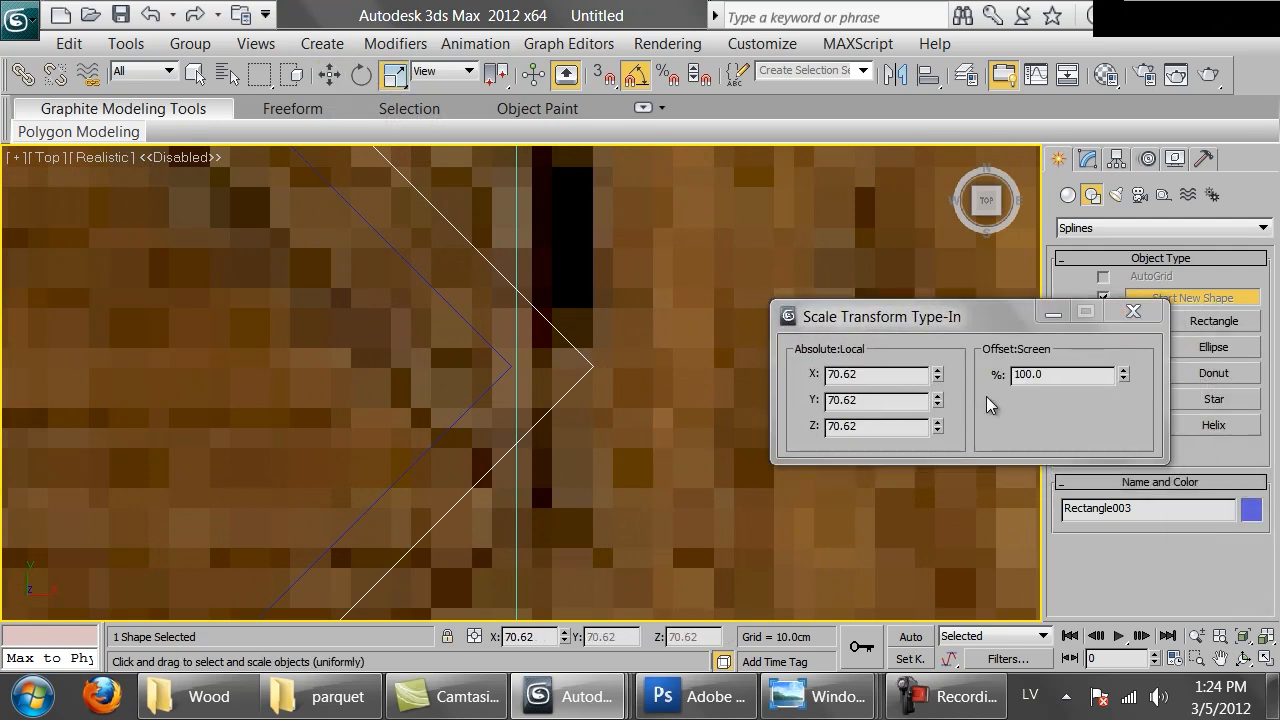
{"action": "left_click", "coordinate": [1123, 370]}
{"action": "scroll", "coordinate": [498, 370], "scroll_direction": "up", "scroll_amount": 4}
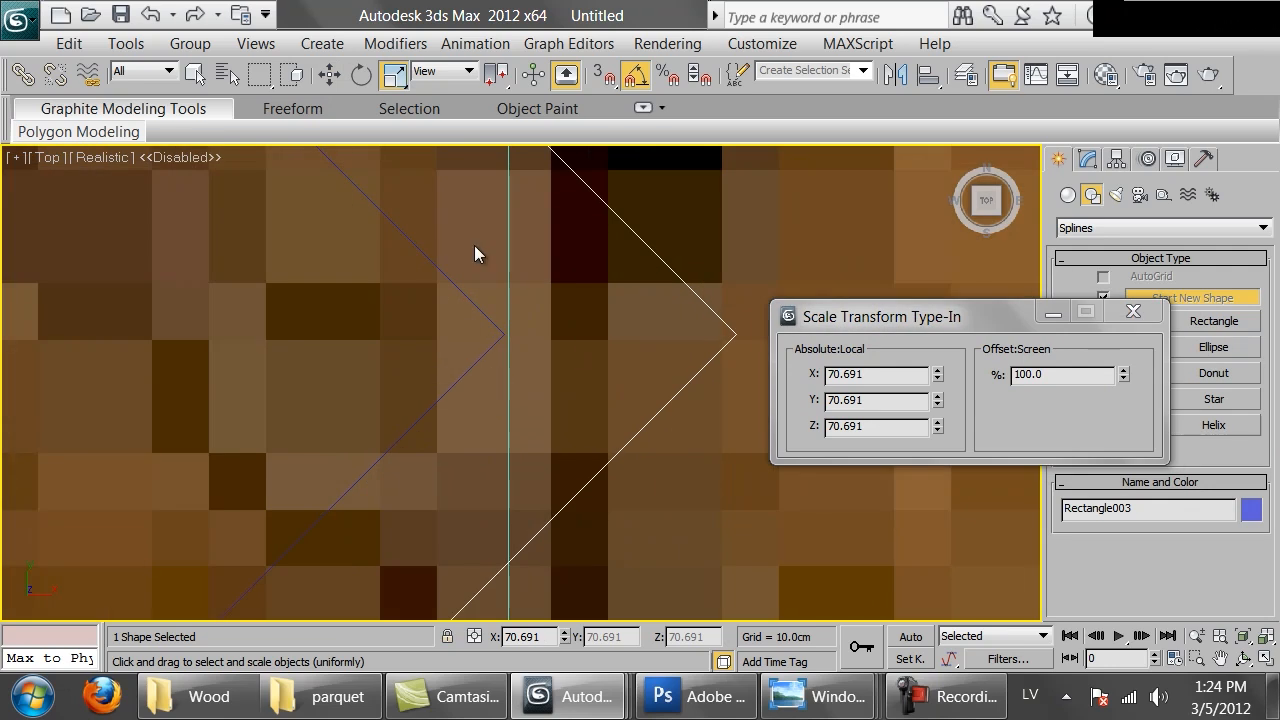
{"action": "scroll", "coordinate": [504, 310], "scroll_direction": "up", "scroll_amount": 4}
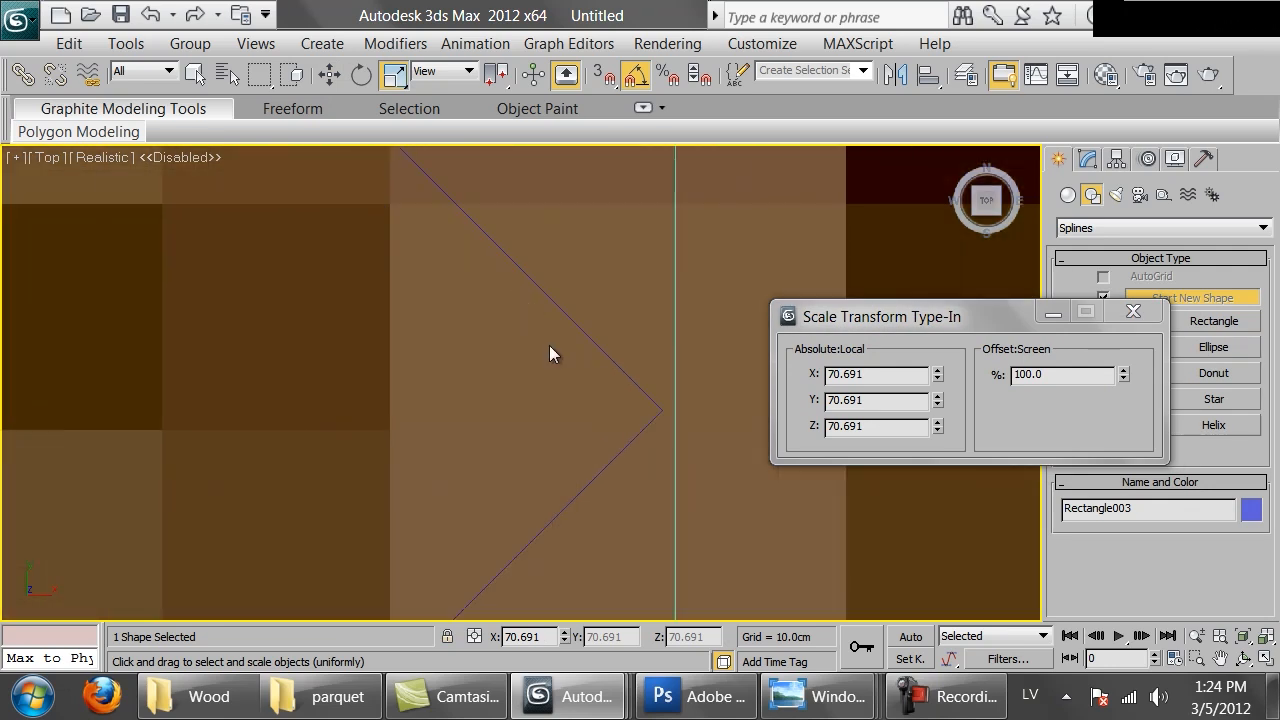
{"action": "left_click", "coordinate": [1123, 370]}
{"action": "double_click", "coordinate": [1086, 374]}
{"action": "type", "text": "99.9"}
{"action": "key", "text": "Return"}
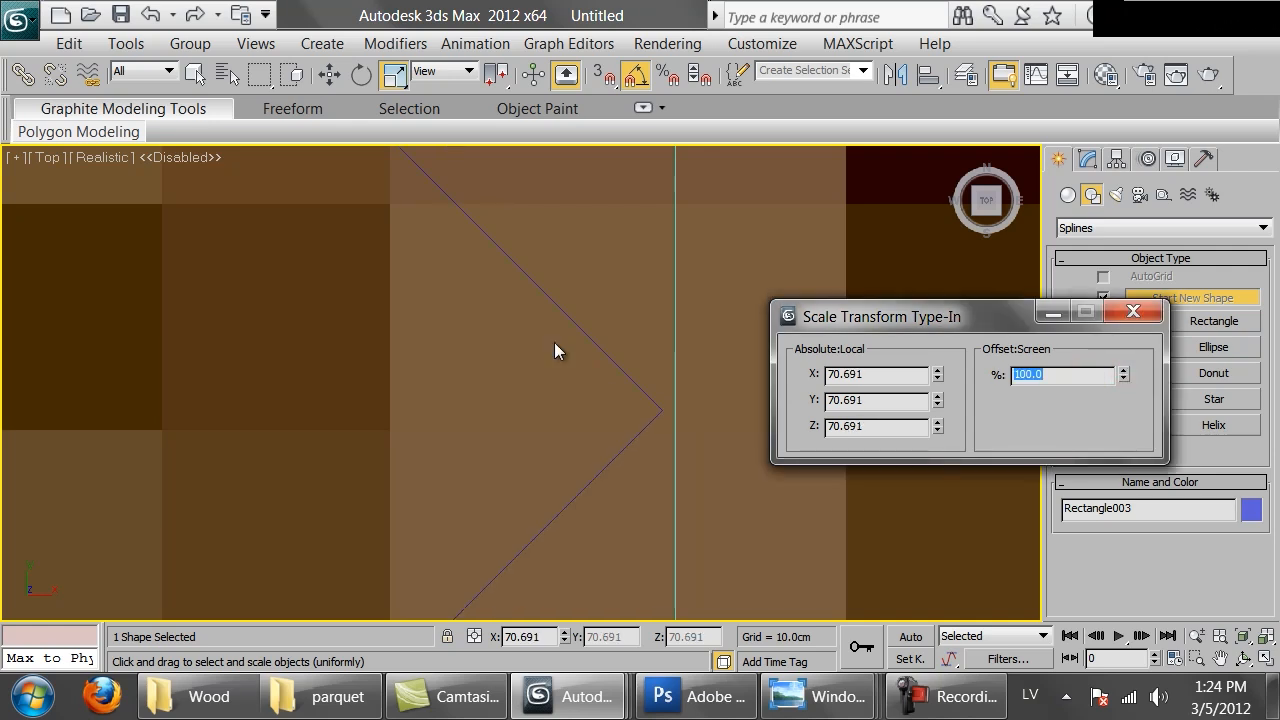
{"action": "type", "text": "100.1"}
{"action": "key", "text": "Return"}
{"action": "type", "text": "99.95"}
{"action": "key", "text": "Return"}
{"action": "type", "text": "99.9"}
{"action": "key", "text": "Return"}
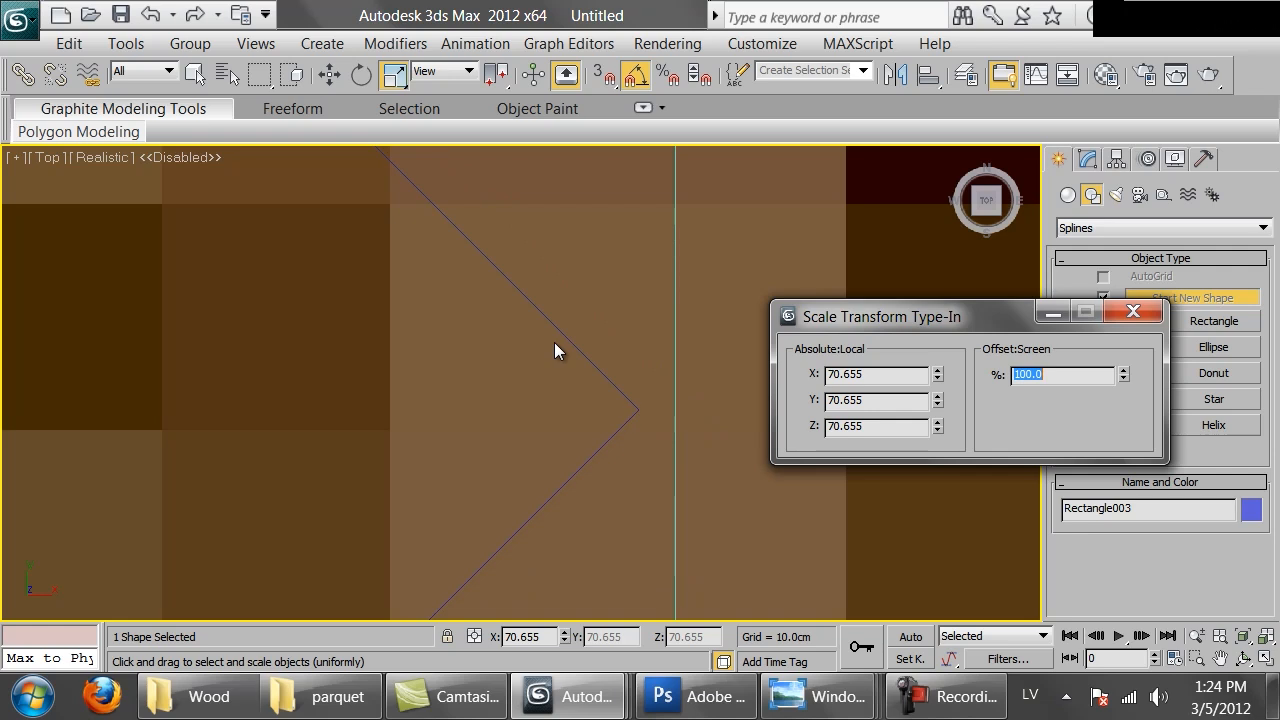
{"action": "middle_click_drag", "start_coordinate": [550, 304], "coordinate": [549, 329]}
{"action": "key", "text": "ctrl+z"}
{"action": "left_click_drag", "start_coordinate": [1052, 373], "coordinate": [919, 386]}
{"action": "type", "text": "99.9"}
{"action": "key", "text": "Return"}
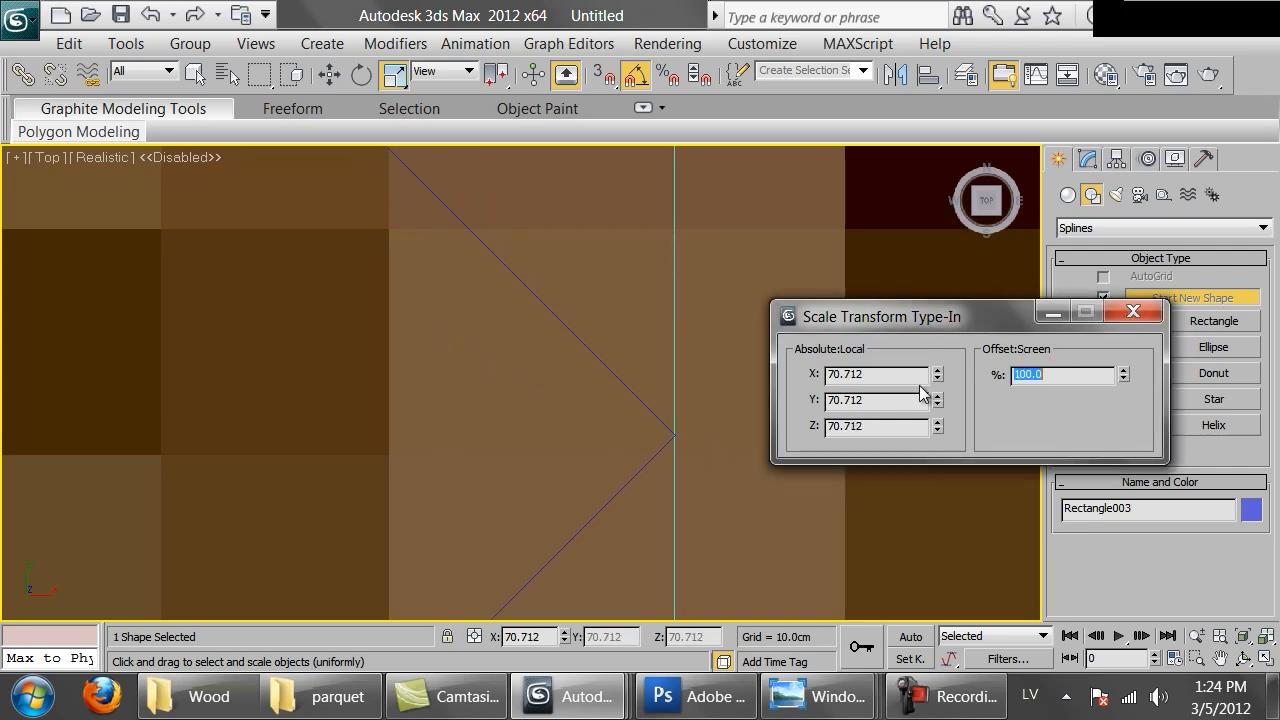
Adjust the diamond's scale to 70.641% so it fits the diamond border, and close the type-in dialog
{"action": "scroll", "coordinate": [636, 391], "scroll_direction": "down", "scroll_amount": 15}
{"action": "middle_click_drag", "start_coordinate": [636, 391], "coordinate": [626, 409]}
{"action": "middle_click_drag", "start_coordinate": [374, 309], "coordinate": [462, 303]}
{"action": "scroll", "coordinate": [716, 313], "scroll_direction": "down", "scroll_amount": 5}
{"action": "left_click", "coordinate": [1152, 309]}
{"action": "scroll", "coordinate": [434, 299], "scroll_direction": "down", "scroll_amount": 2}
{"action": "left_click", "coordinate": [828, 250]}
{"action": "left_click", "coordinate": [606, 306]}
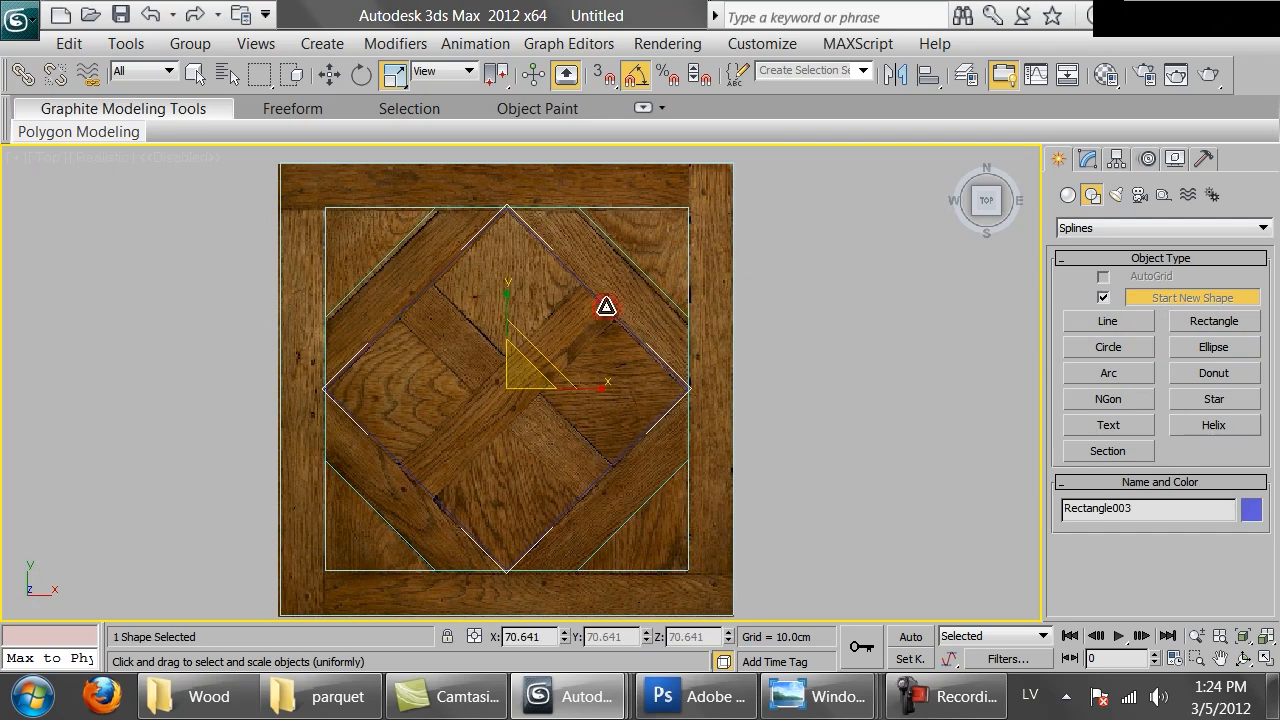
Draw a horizontal line with vertex snap from the inner outline's top-left corner out to the panel's left edge
{"action": "middle_click_drag", "start_coordinate": [606, 306], "coordinate": [586, 334]}
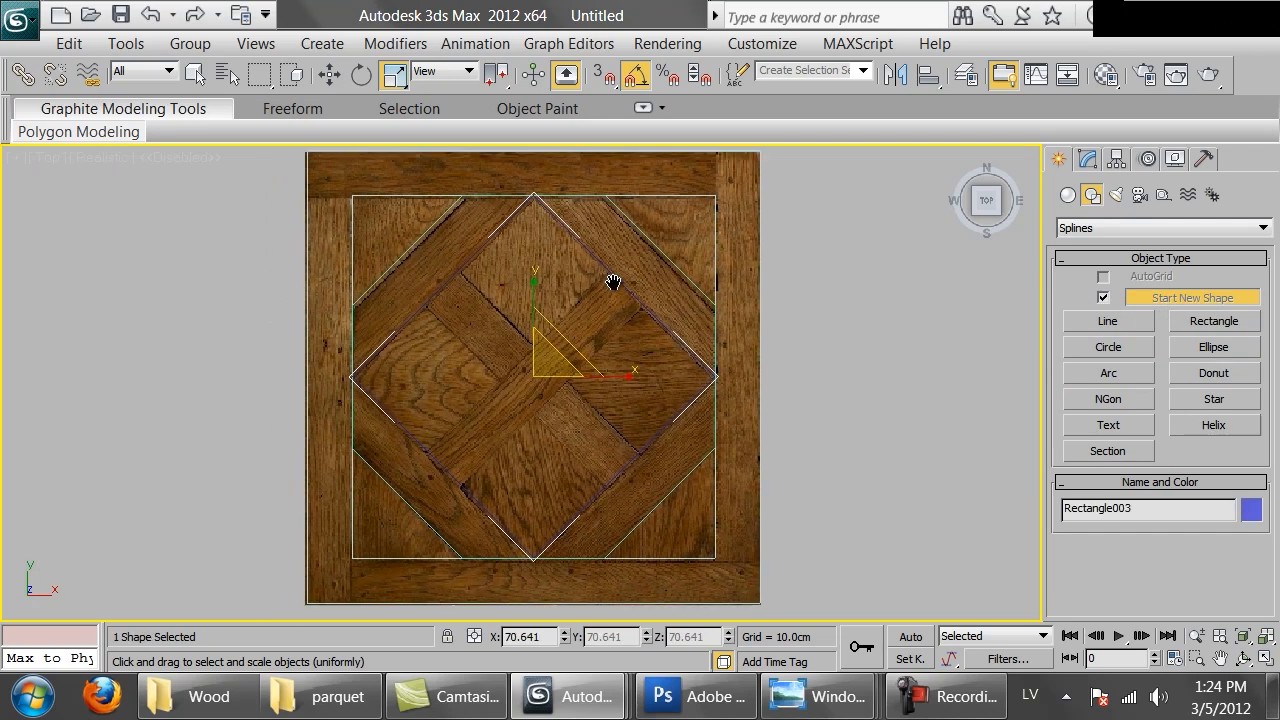
{"action": "scroll", "coordinate": [614, 274], "scroll_direction": "up", "scroll_amount": 3}
{"action": "middle_click_drag", "start_coordinate": [614, 274], "coordinate": [643, 412]}
{"action": "scroll", "coordinate": [440, 331], "scroll_direction": "up", "scroll_amount": 6}
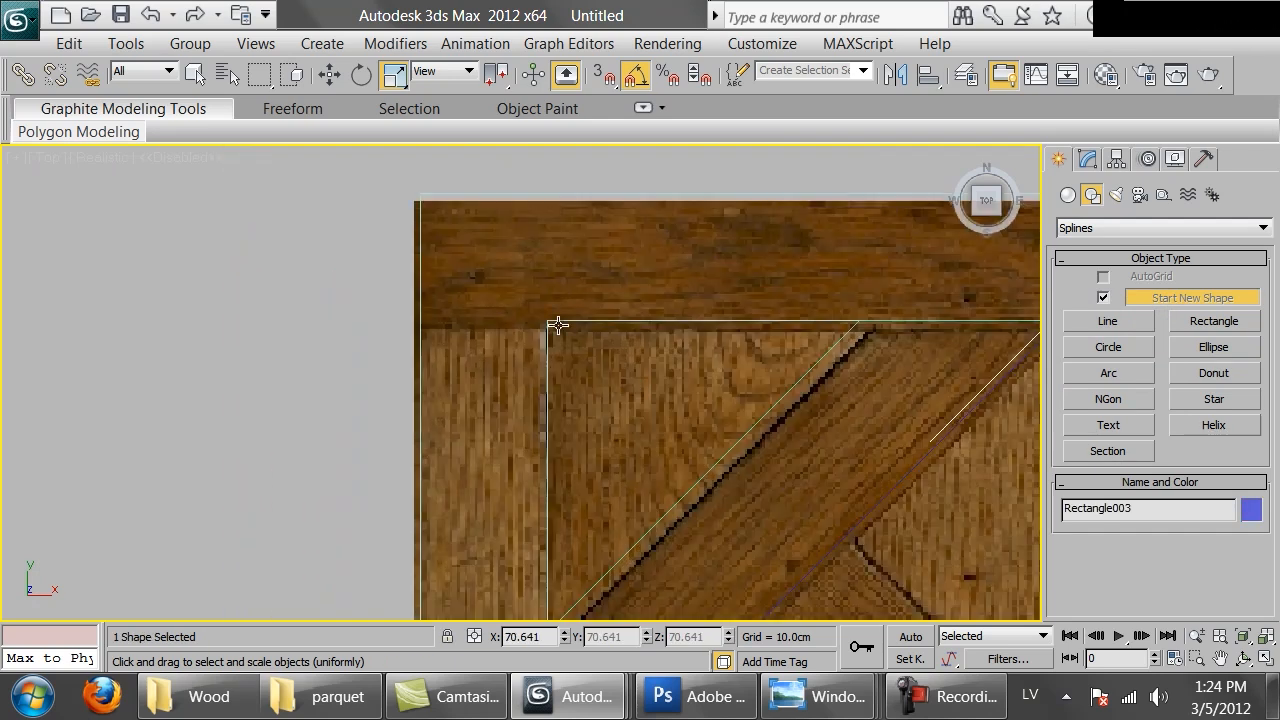
{"action": "right_click", "coordinate": [655, 337]}
{"action": "left_click", "coordinate": [688, 226]}
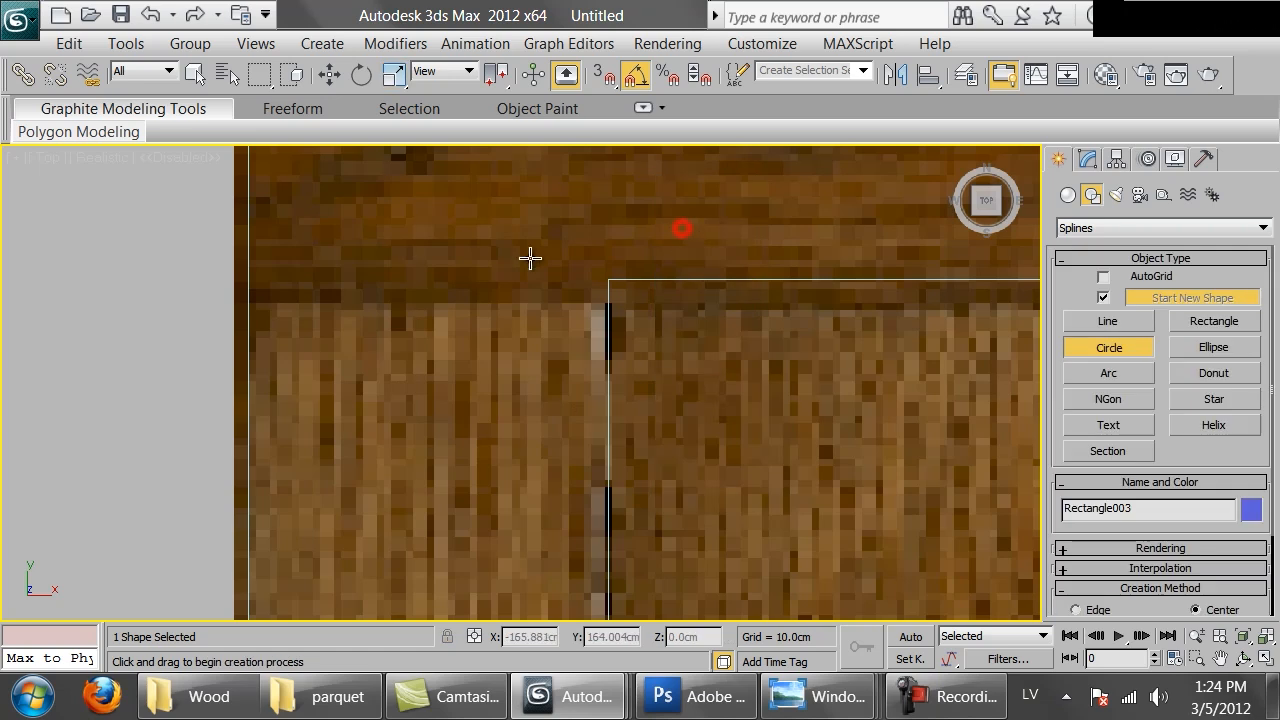
{"action": "scroll", "coordinate": [517, 286], "scroll_direction": "down", "scroll_amount": 3}
{"action": "scroll", "coordinate": [494, 348], "scroll_direction": "up", "scroll_amount": 2}
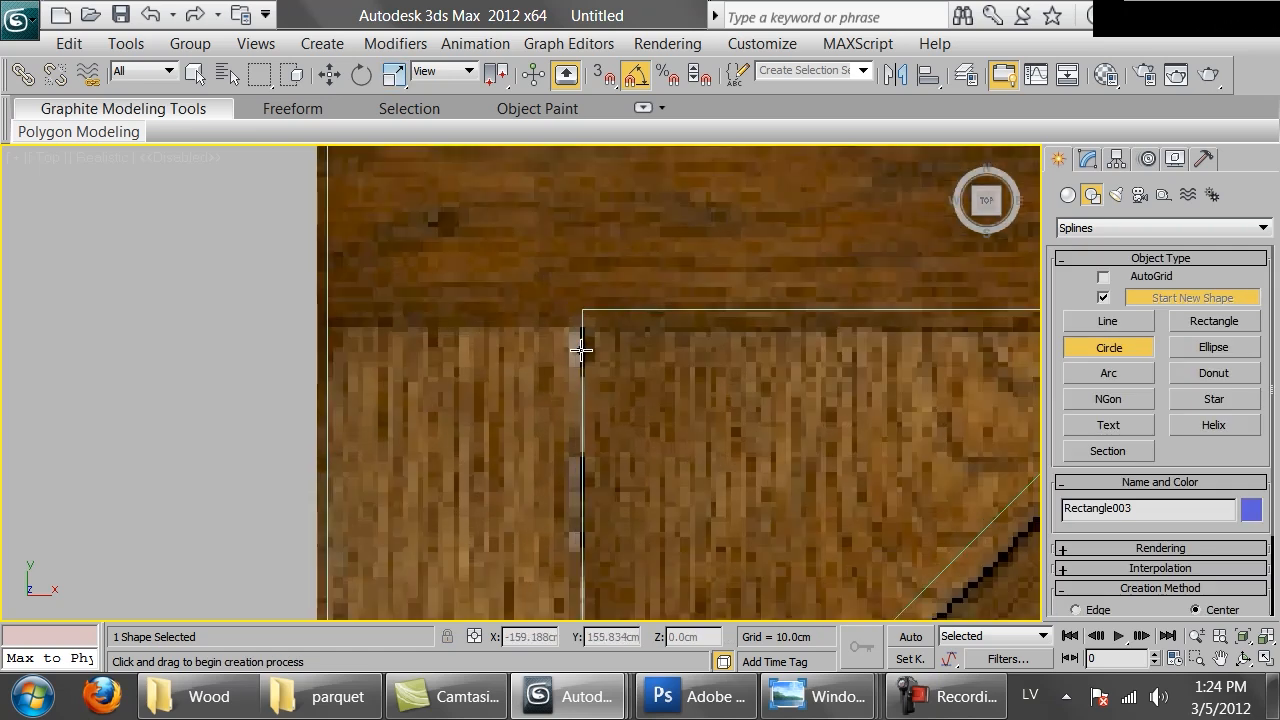
{"action": "key", "text": "s"}
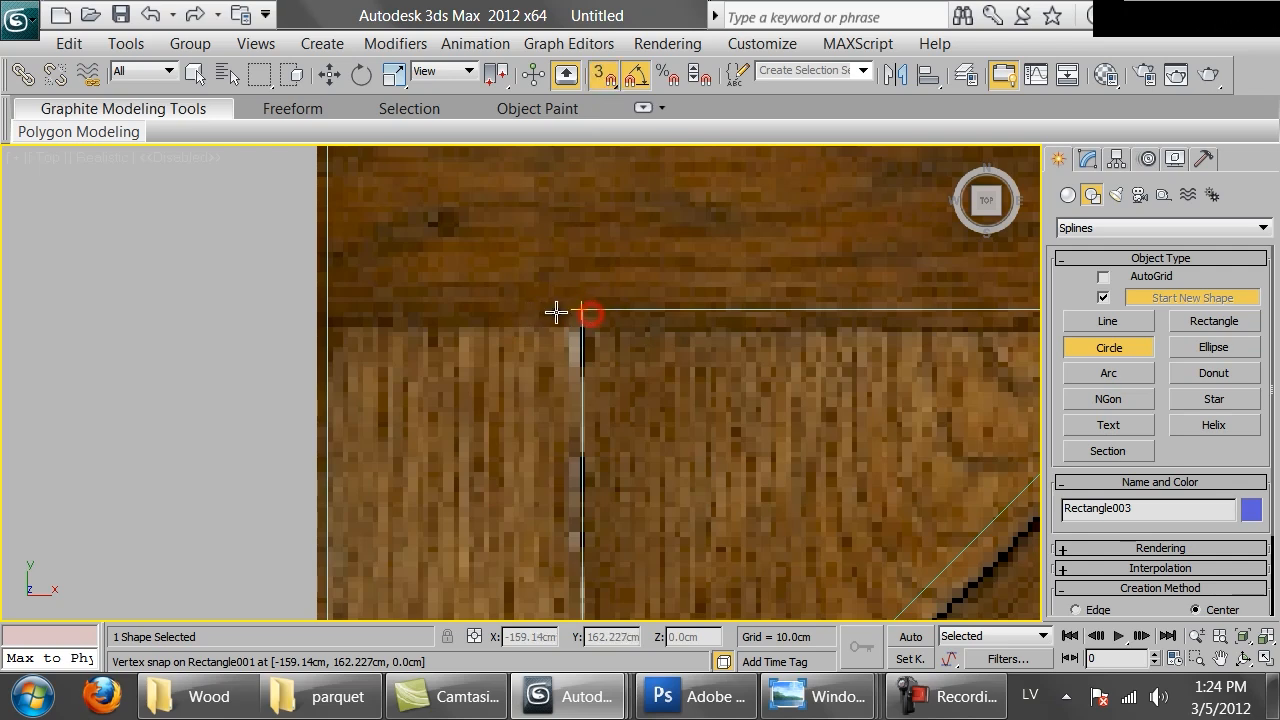
{"action": "right_click", "coordinate": [628, 309]}
{"action": "left_click", "coordinate": [651, 206]}
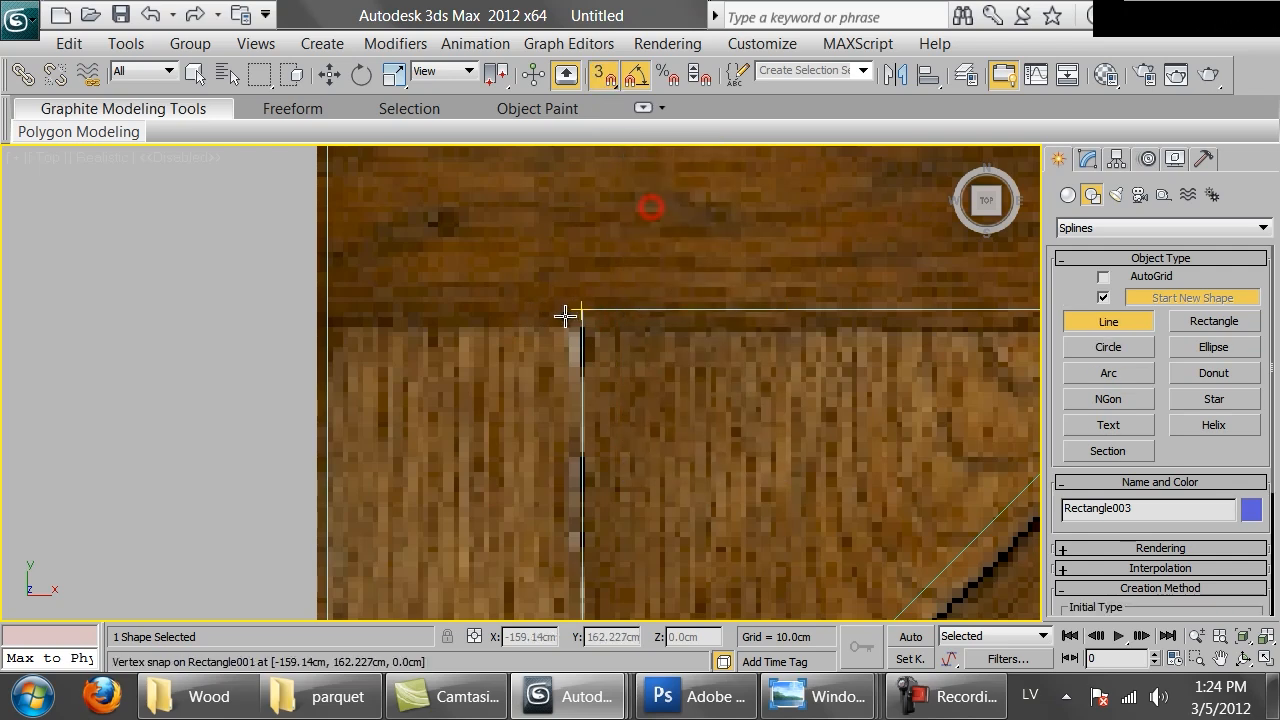
{"action": "left_click", "coordinate": [574, 310]}
{"action": "key", "text": "s"}
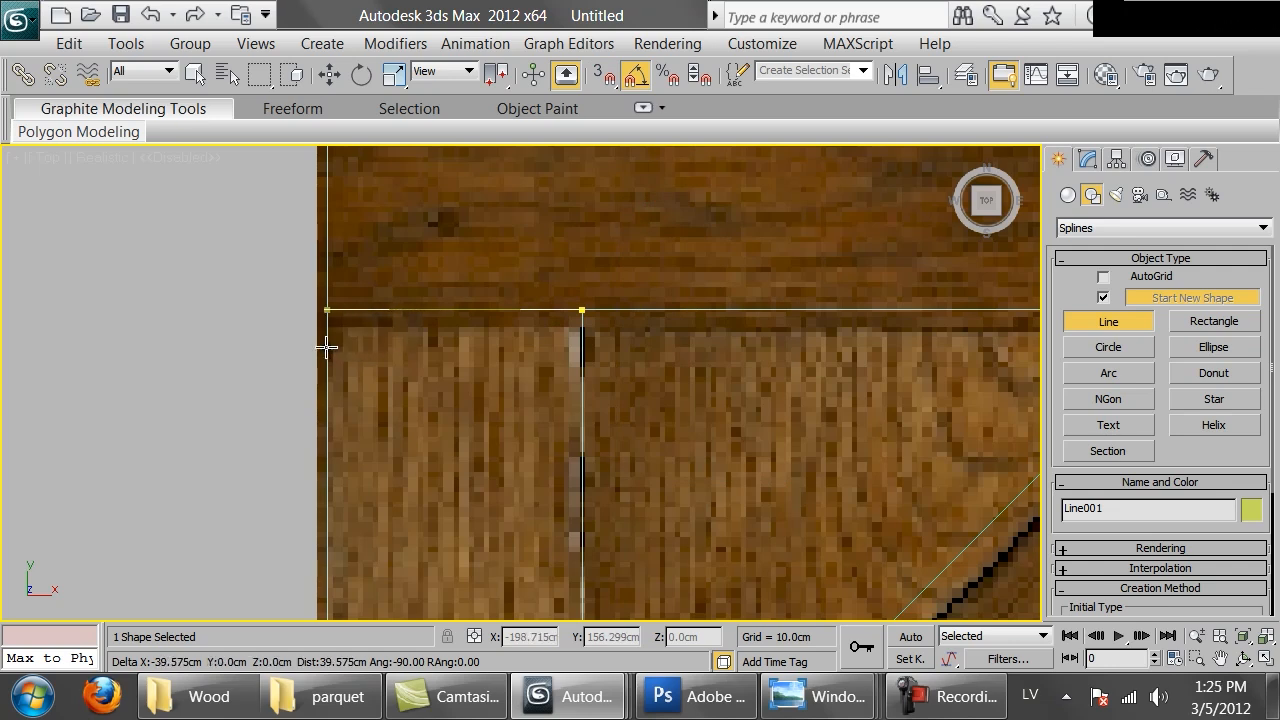
{"action": "right_click", "coordinate": [400, 352]}
Draw a vertical line from the inner outline's top-right corner up to the panel's outer edge
{"action": "scroll", "coordinate": [530, 355], "scroll_direction": "down", "scroll_amount": 5}
{"action": "middle_click_drag", "start_coordinate": [855, 396], "coordinate": [589, 397]}
{"action": "scroll", "coordinate": [587, 418], "scroll_direction": "up", "scroll_amount": 6}
{"action": "middle_click_drag", "start_coordinate": [817, 306], "coordinate": [668, 494]}
{"action": "key", "text": "s"}
{"action": "left_click", "coordinate": [664, 467]}
{"action": "key", "text": "s"}
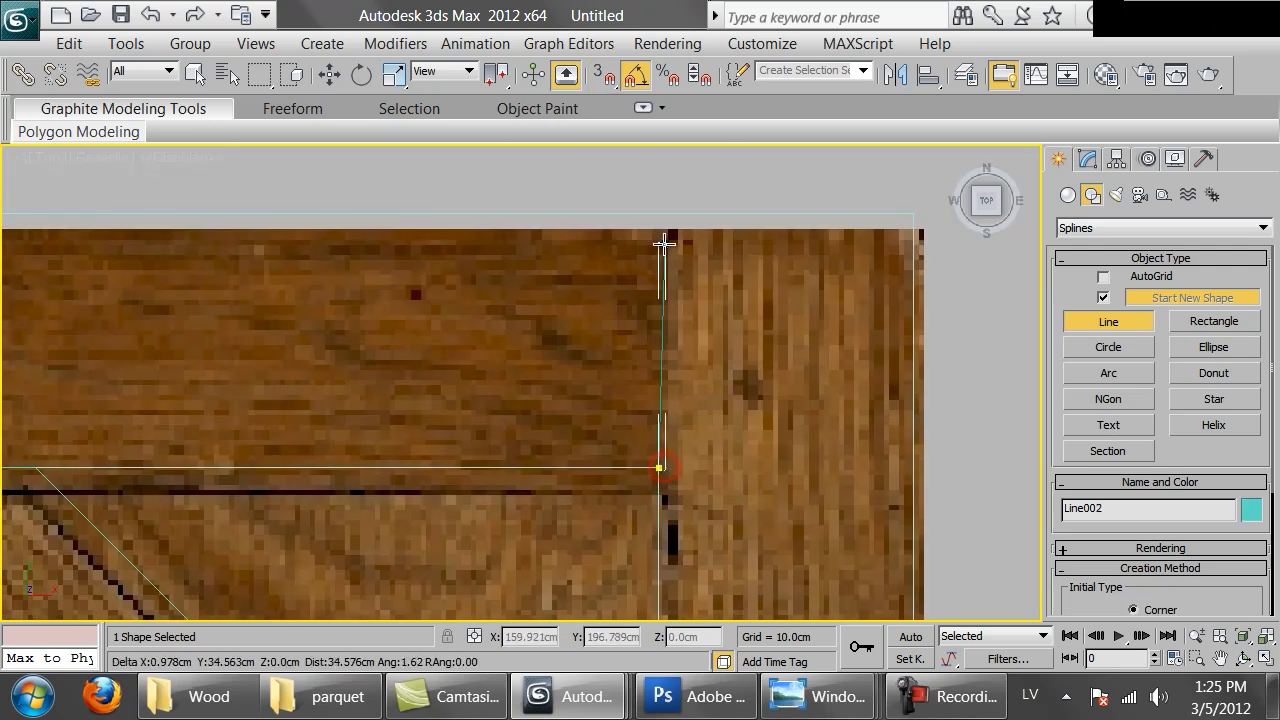
{"action": "left_click", "coordinate": [678, 213]}
{"action": "right_click", "coordinate": [751, 319]}
Draw a vertical line from the inner outline's bottom-right corner down to the panel's outer edge
{"action": "scroll", "coordinate": [766, 434], "scroll_direction": "down", "scroll_amount": 6}
{"action": "middle_click_drag", "start_coordinate": [662, 526], "coordinate": [667, 275]}
{"action": "scroll", "coordinate": [667, 275], "scroll_direction": "up", "scroll_amount": 3}
{"action": "middle_click_drag", "start_coordinate": [646, 383], "coordinate": [645, 294]}
{"action": "scroll", "coordinate": [645, 294], "scroll_direction": "up", "scroll_amount": 4}
{"action": "key", "text": "s"}
{"action": "left_click", "coordinate": [594, 314]}
{"action": "key", "text": "s"}
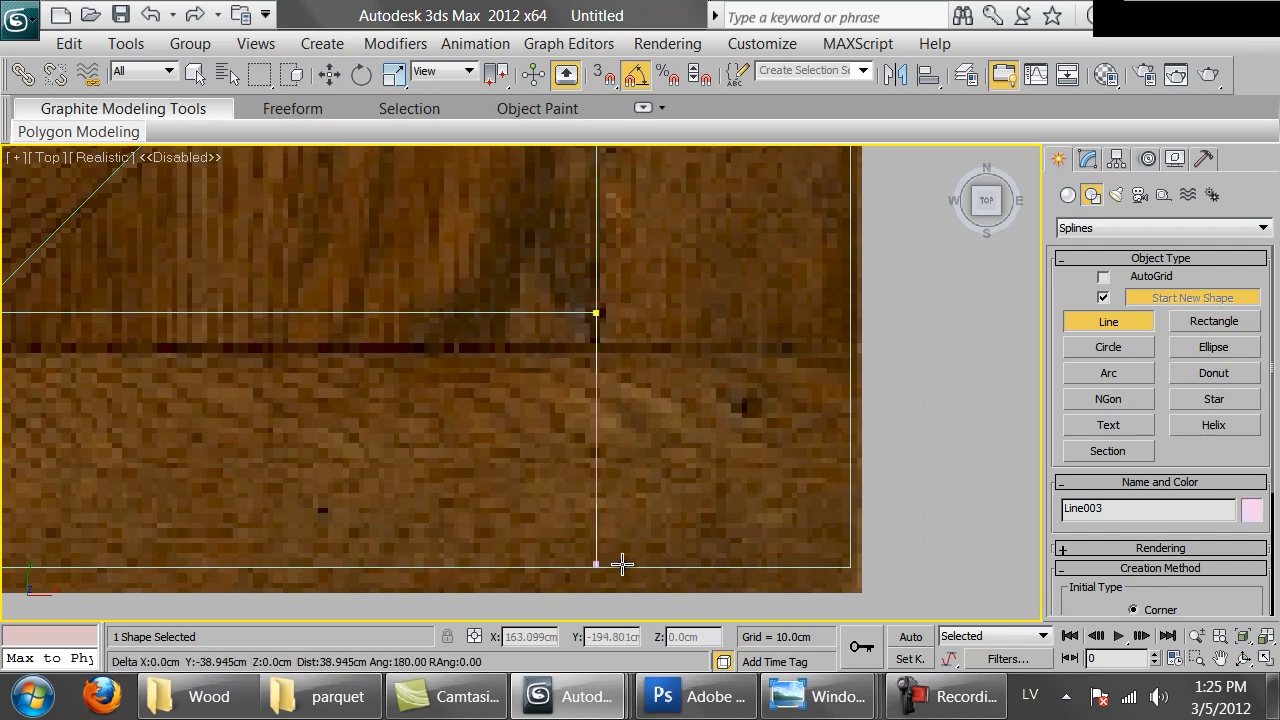
{"action": "left_click", "coordinate": [628, 567]}
{"action": "right_click", "coordinate": [734, 491]}
Draw a horizontal line from the inner outline's bottom-right corner to the panel's right edge
{"action": "scroll", "coordinate": [582, 385], "scroll_direction": "down", "scroll_amount": 4}
{"action": "middle_click_drag", "start_coordinate": [357, 337], "coordinate": [790, 335]}
{"action": "middle_click_drag", "start_coordinate": [241, 317], "coordinate": [780, 361]}
{"action": "scroll", "coordinate": [671, 412], "scroll_direction": "up", "scroll_amount": 4}
{"action": "middle_click_drag", "start_coordinate": [671, 412], "coordinate": [288, 344]}
{"action": "scroll", "coordinate": [711, 354], "scroll_direction": "down", "scroll_amount": 5}
{"action": "middle_click_drag", "start_coordinate": [563, 358], "coordinate": [340, 406]}
{"action": "scroll", "coordinate": [375, 409], "scroll_direction": "up", "scroll_amount": 5}
{"action": "middle_click_drag", "start_coordinate": [408, 413], "coordinate": [159, 204]}
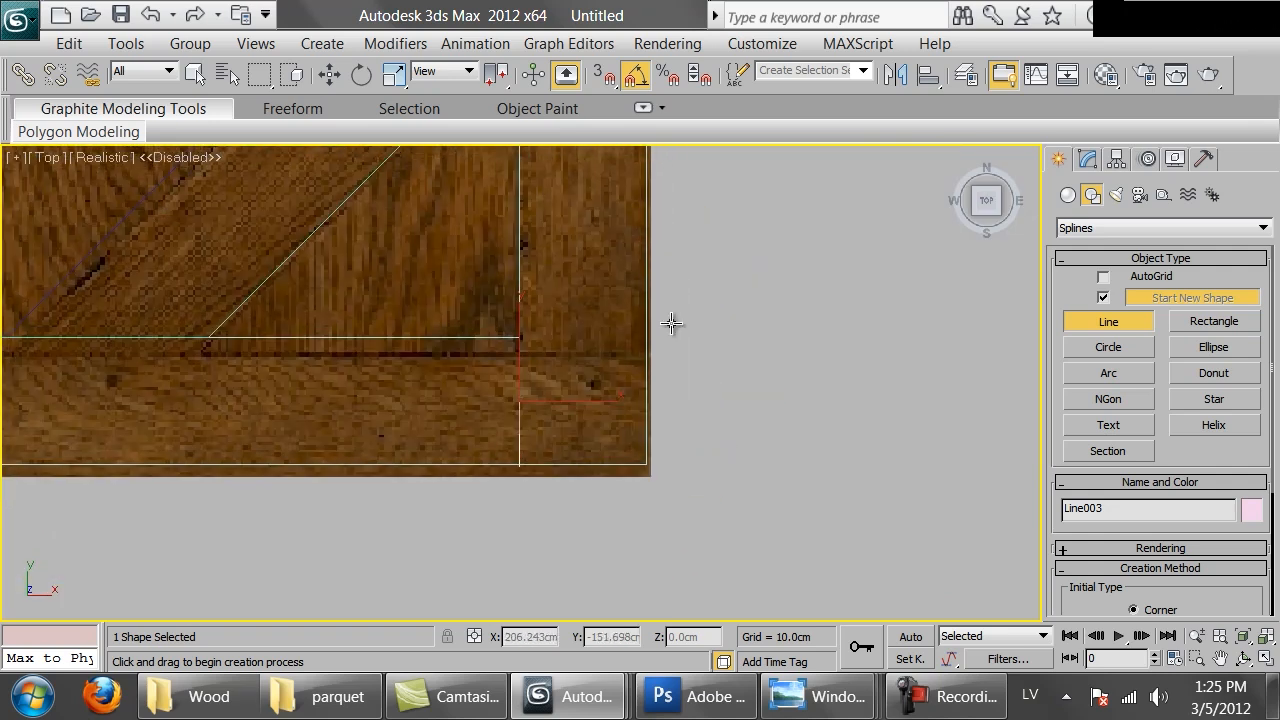
{"action": "scroll", "coordinate": [672, 325], "scroll_direction": "up", "scroll_amount": 3}
{"action": "key", "text": "ctrl+z"}
{"action": "left_click", "coordinate": [518, 291]}
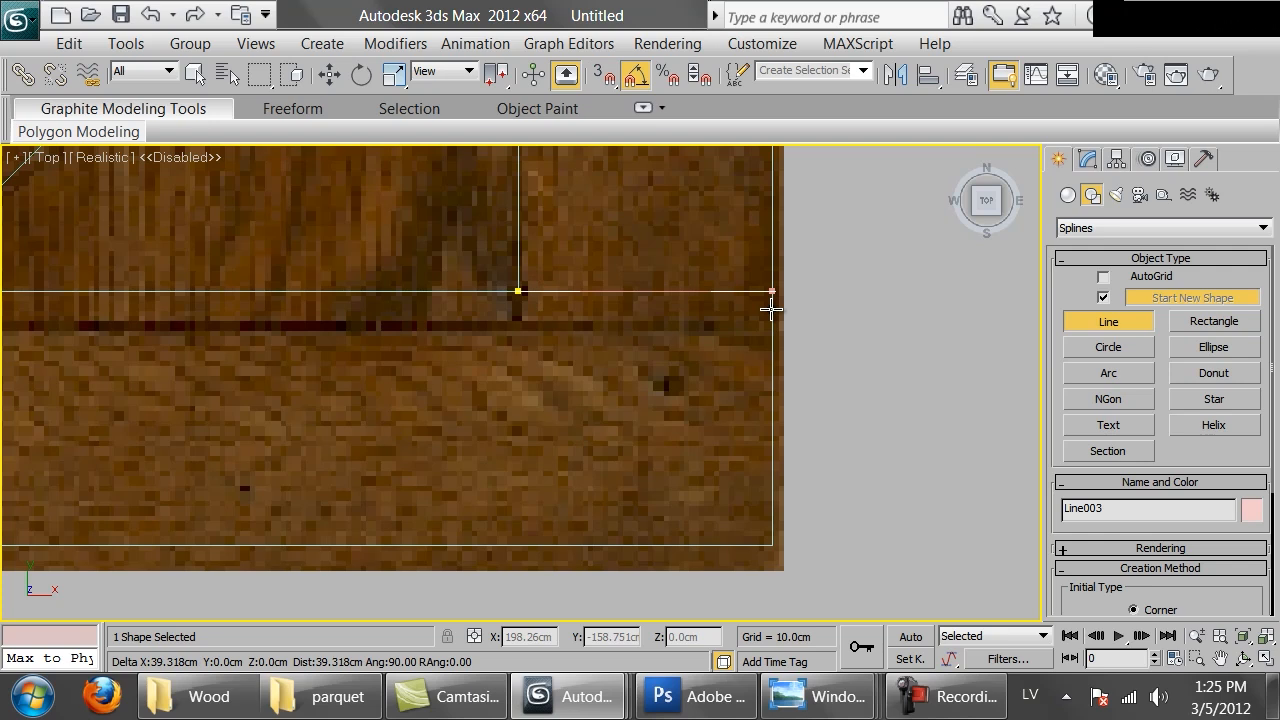
{"action": "left_click", "coordinate": [774, 307]}
{"action": "right_click", "coordinate": [663, 348]}
Draw the remaining corner line from the inner outline to the panel's outer edge and exit the Line tool
{"action": "scroll", "coordinate": [500, 385], "scroll_direction": "down", "scroll_amount": 3}
{"action": "middle_click_drag", "start_coordinate": [345, 411], "coordinate": [843, 503]}
{"action": "scroll", "coordinate": [866, 343], "scroll_direction": "up", "scroll_amount": 3}
{"action": "left_click", "coordinate": [668, 276]}
{"action": "left_click", "coordinate": [664, 529]}
{"action": "right_click", "coordinate": [709, 529]}
{"action": "scroll", "coordinate": [737, 334], "scroll_direction": "down", "scroll_amount": 5}
{"action": "middle_click_drag", "start_coordinate": [737, 334], "coordinate": [584, 339]}
{"action": "scroll", "coordinate": [584, 389], "scroll_direction": "up", "scroll_amount": 3}
{"action": "right_click", "coordinate": [602, 364]}
{"action": "left_click", "coordinate": [626, 303]}
{"action": "scroll", "coordinate": [645, 370], "scroll_direction": "up", "scroll_amount": 2}
{"action": "scroll", "coordinate": [584, 339], "scroll_direction": "down", "scroll_amount": 2}
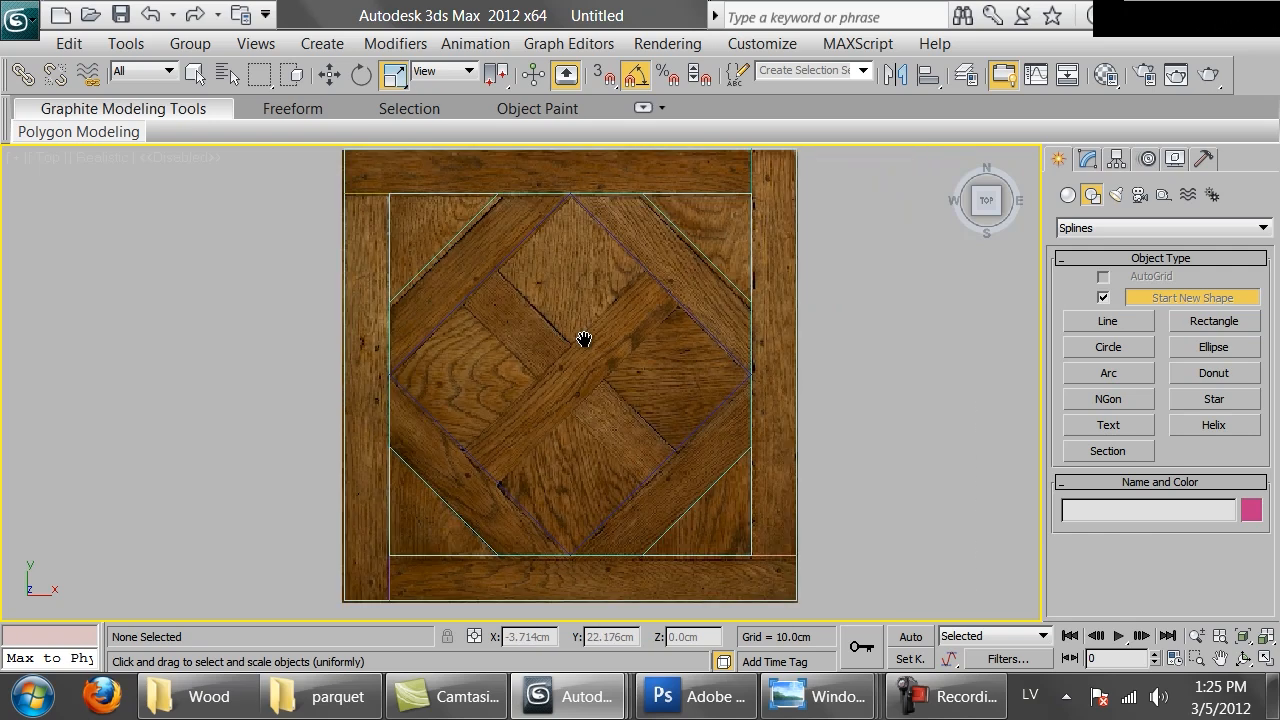
{"action": "right_click", "coordinate": [584, 339]}
{"action": "left_click", "coordinate": [523, 314]}
{"action": "middle_click_drag", "start_coordinate": [612, 330], "coordinate": [608, 348]}
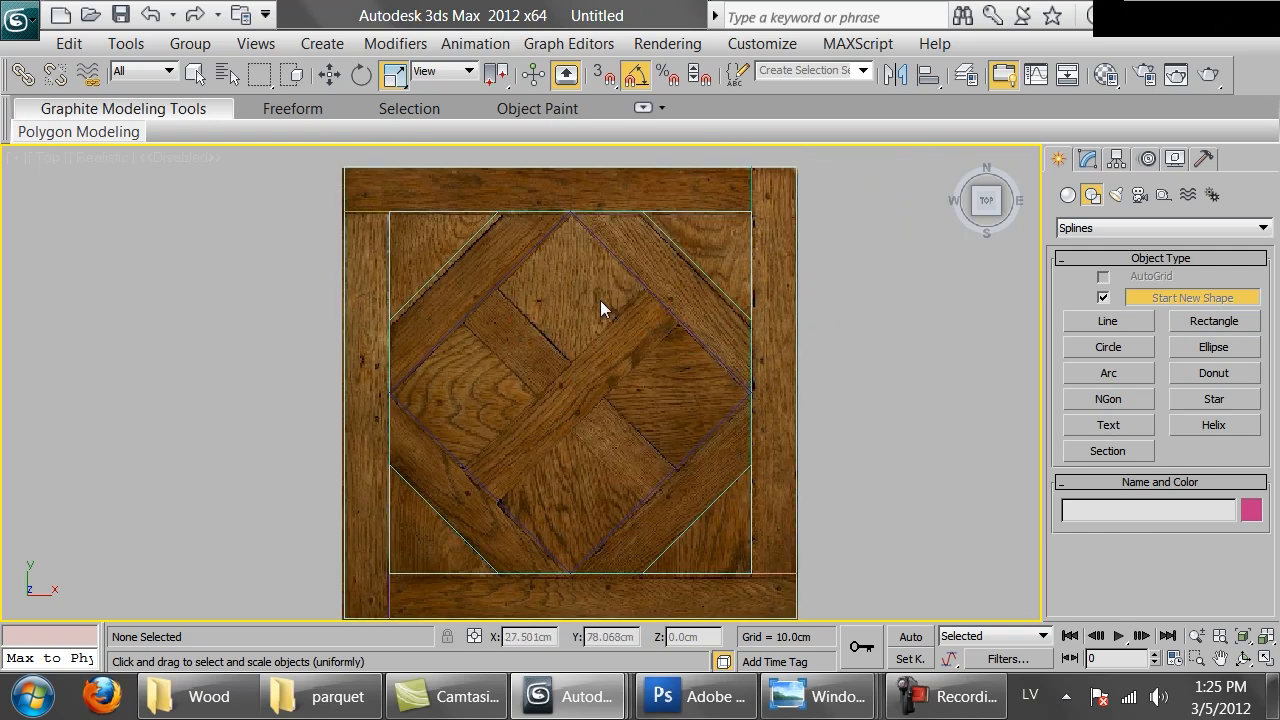
Select the diamond rectangle and clone it as a copy
{"action": "right_click", "coordinate": [590, 288]}
{"action": "left_click", "coordinate": [497, 274]}
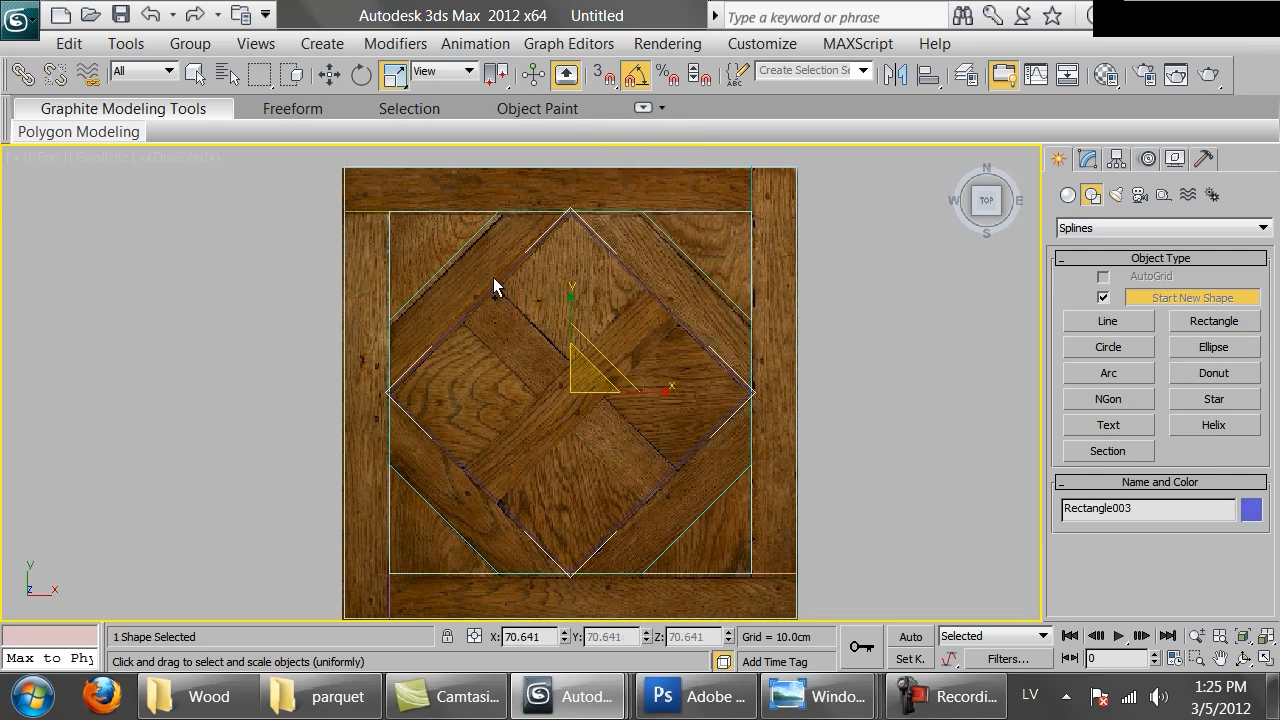
{"action": "key", "text": "ctrl+v"}
{"action": "left_click", "coordinate": [554, 282]}
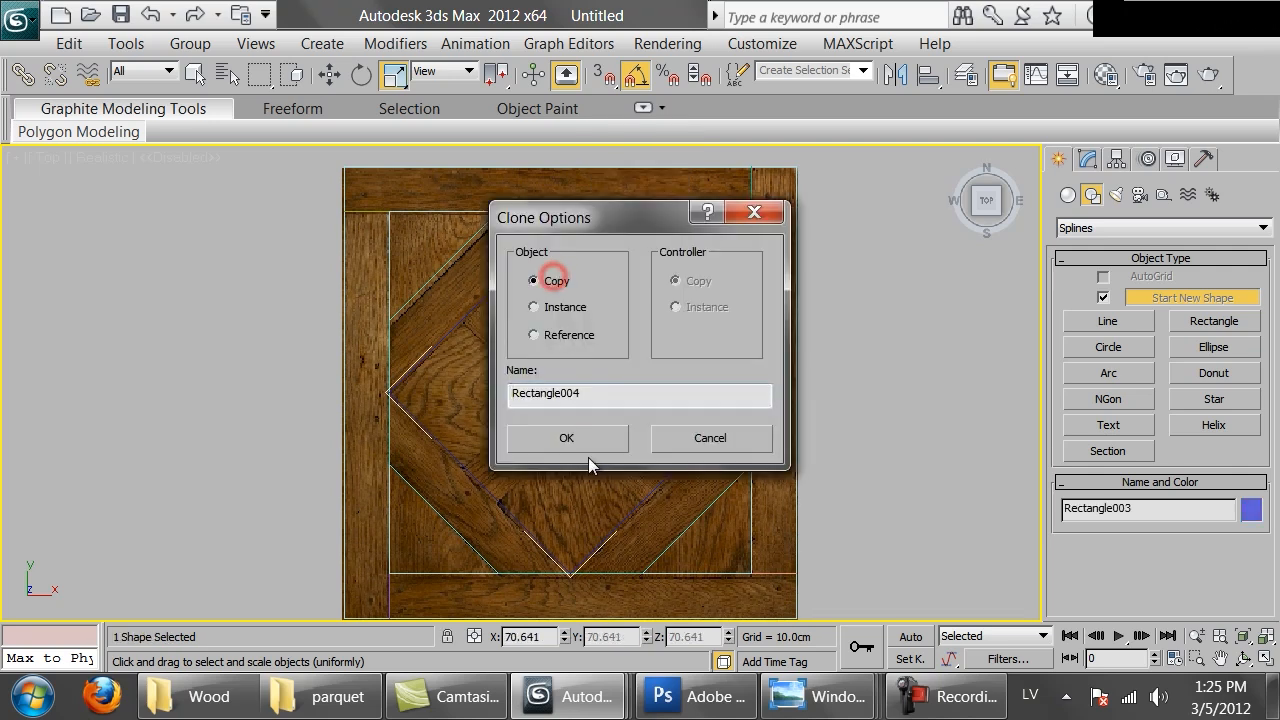
{"action": "left_click", "coordinate": [570, 438]}
Convert the copied diamond to an editable poly
{"action": "right_click", "coordinate": [595, 288]}
{"action": "mouse_move", "coordinate": [840, 522]}
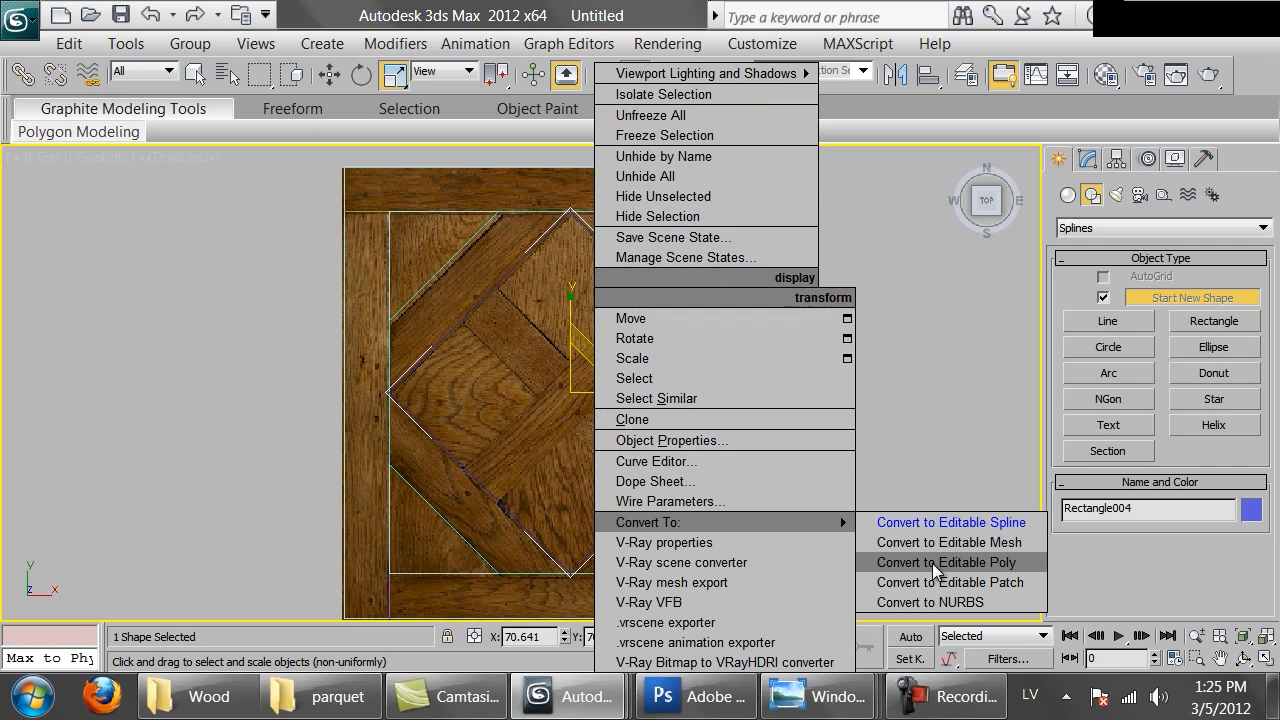
{"action": "left_click", "coordinate": [908, 562]}
At edge level, select the diamond polygon's upper-right and lower-left edges
{"action": "key", "text": "4"}
{"action": "left_click", "coordinate": [677, 417]}
{"action": "key", "text": "2"}
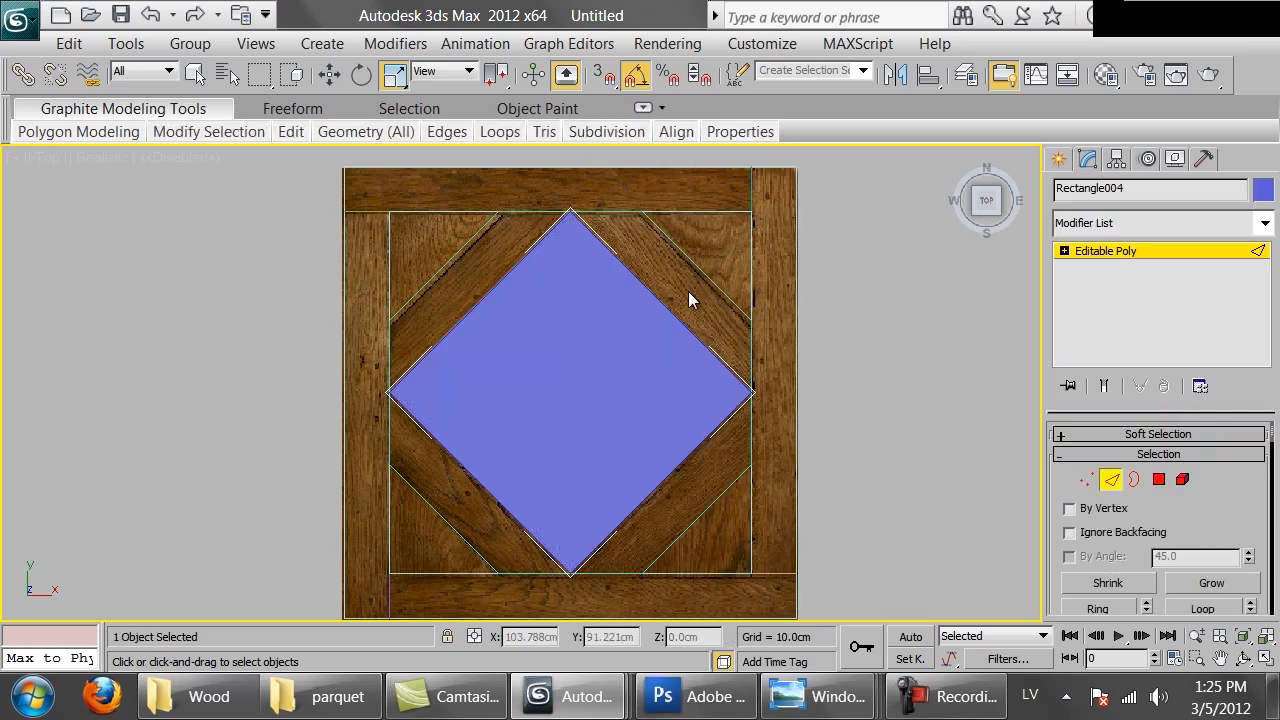
{"action": "key", "text": "2"}
{"action": "left_click", "coordinate": [676, 287], "text": "ctrl"}
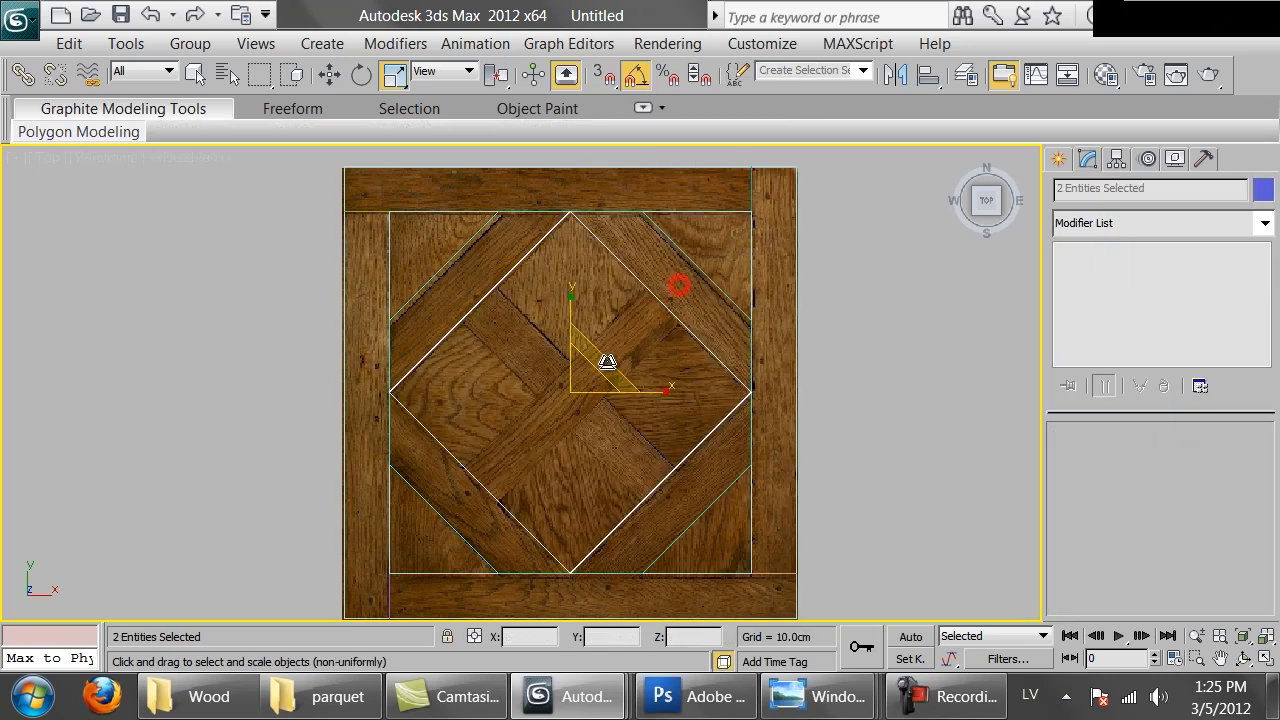
{"action": "left_click", "coordinate": [576, 386]}
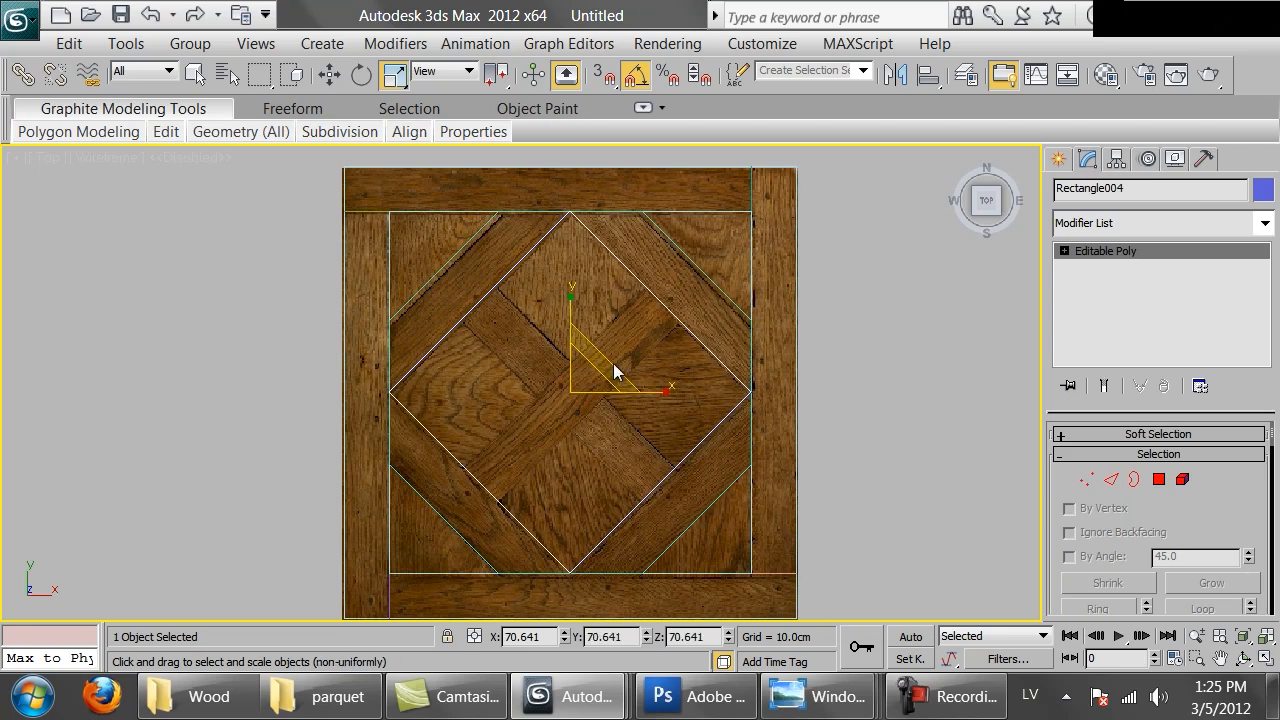
{"action": "key", "text": "2"}
{"action": "left_click", "coordinate": [680, 292]}
{"action": "left_click", "coordinate": [530, 450]}
Connect the selected edges with 2 segments and a pinch of -32
{"action": "right_click", "coordinate": [557, 463]}
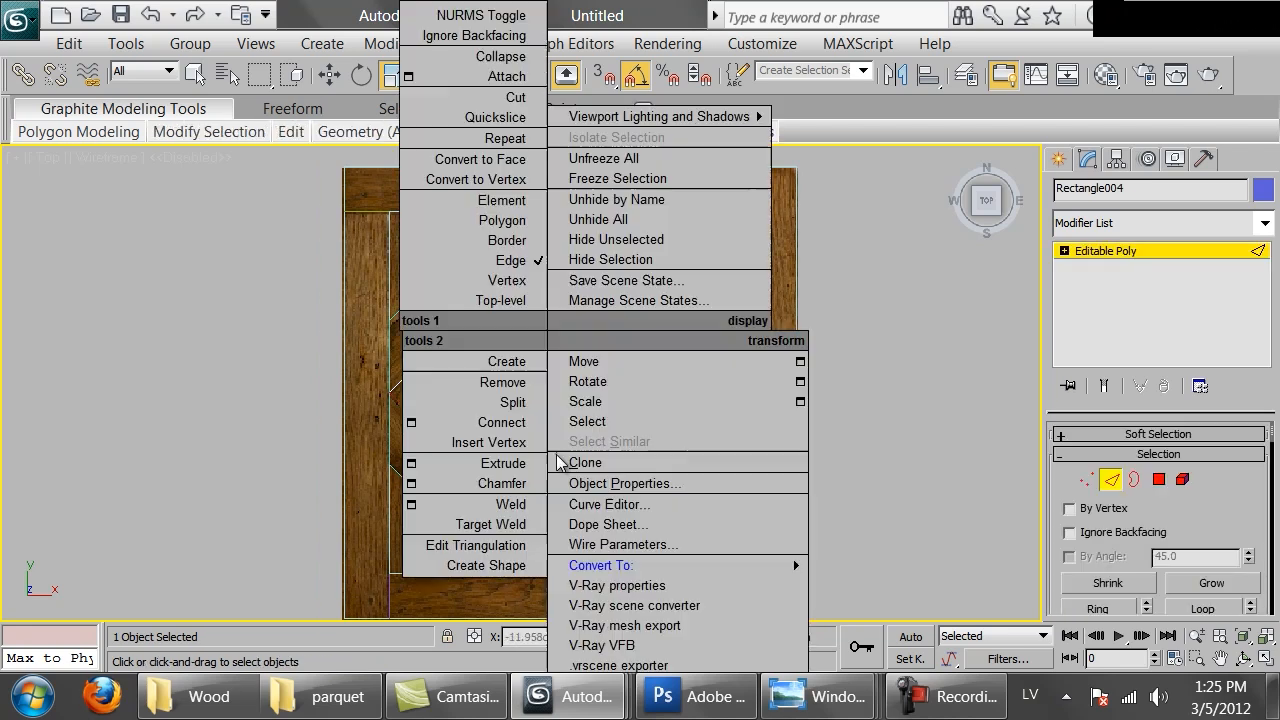
{"action": "left_click", "coordinate": [410, 423]}
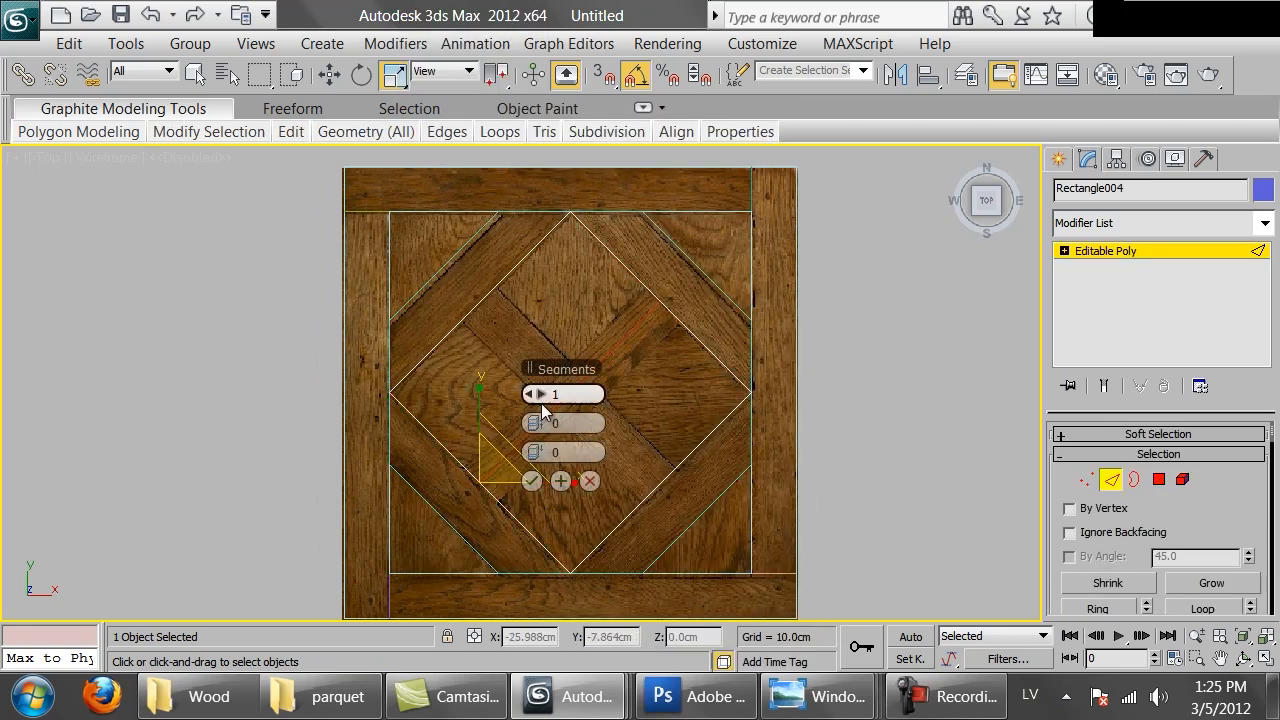
{"action": "left_click_drag", "start_coordinate": [531, 423], "coordinate": [483, 408]}
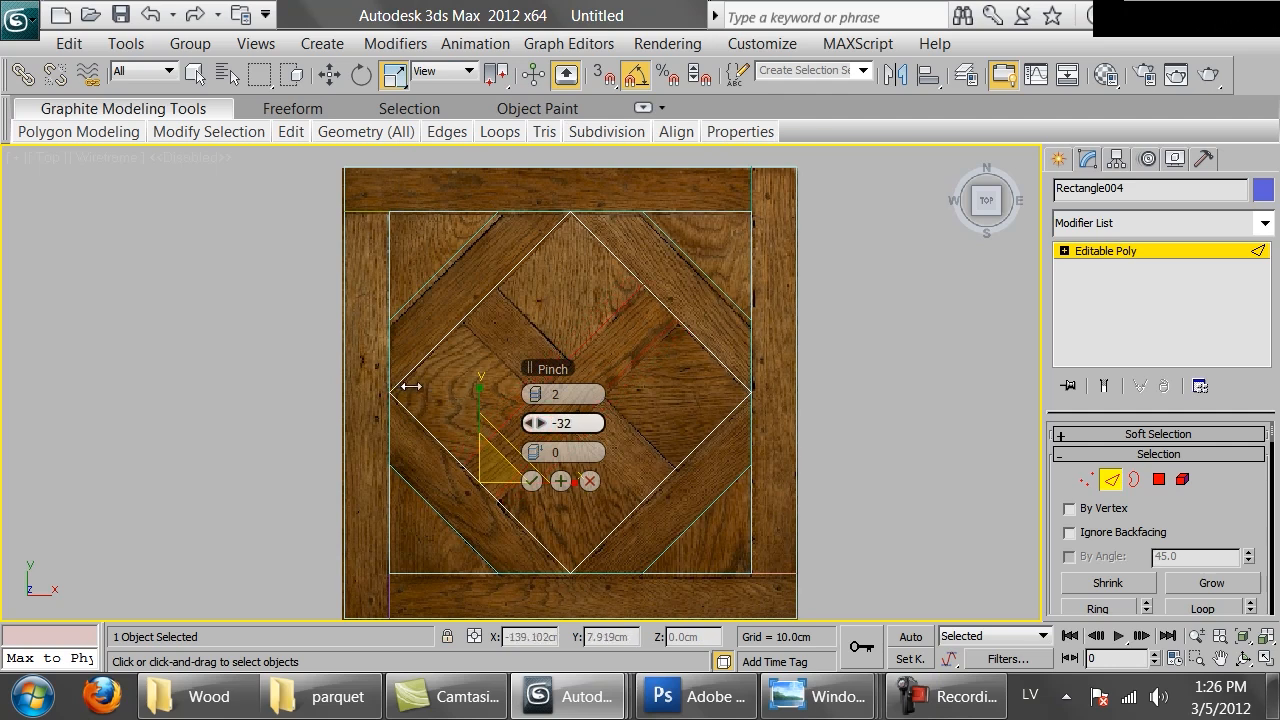
{"action": "left_click", "coordinate": [531, 481]}
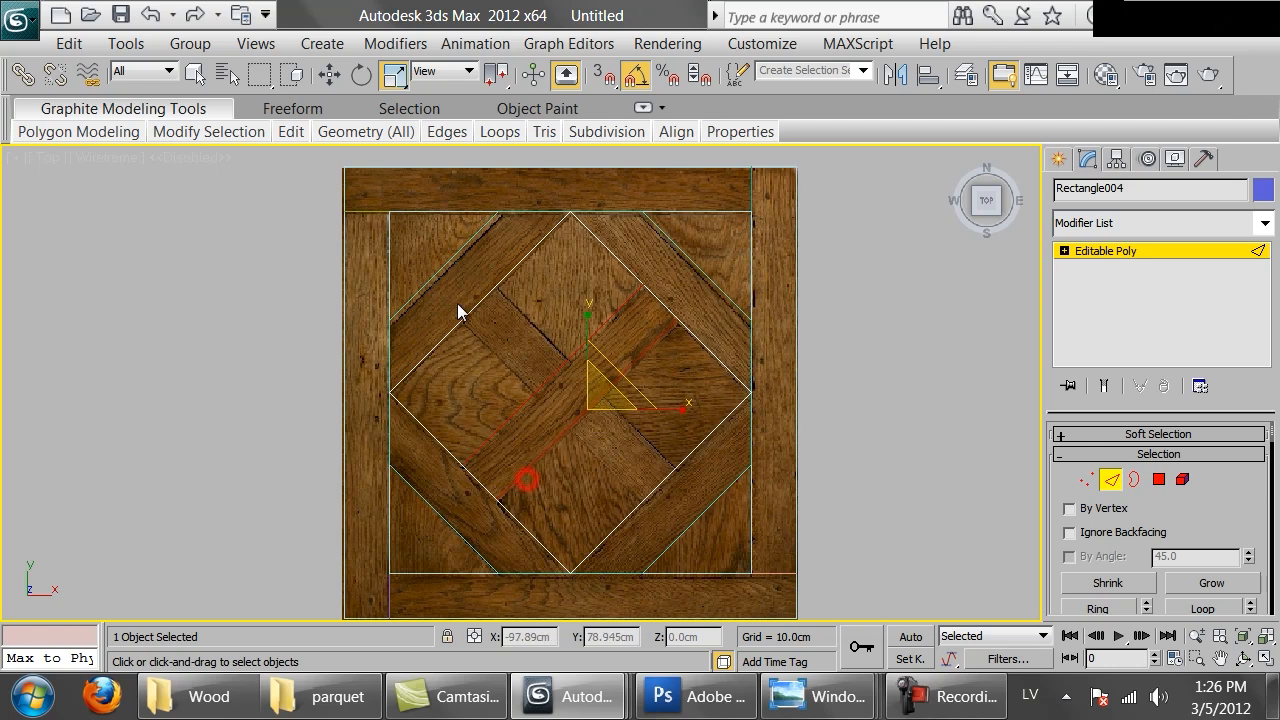
Select the newly created connecting edges and Connect them to add crossing edges
{"action": "left_click_drag", "start_coordinate": [519, 348], "coordinate": [521, 350]}
{"action": "left_click_drag", "start_coordinate": [543, 374], "coordinate": [602, 418], "text": "ctrl"}
{"action": "left_click_drag", "start_coordinate": [653, 462], "coordinate": [687, 495], "text": "ctrl"}
{"action": "right_click", "coordinate": [727, 460]}
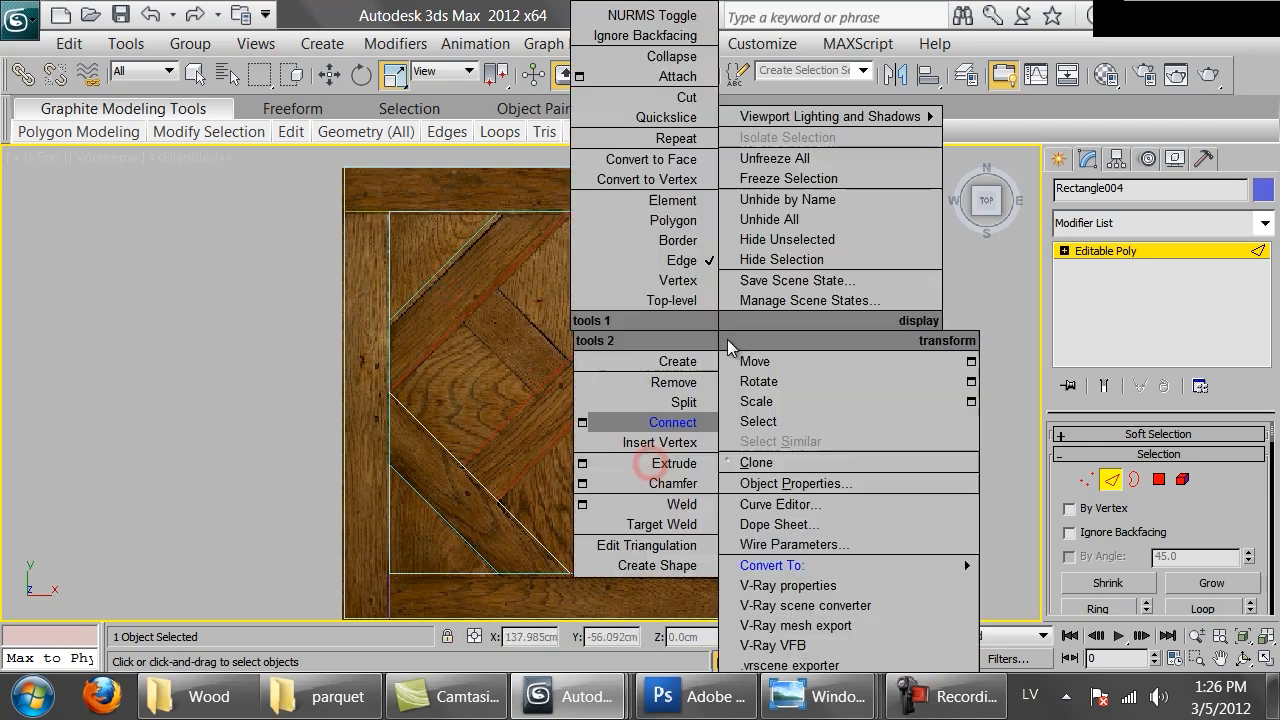
{"action": "left_click", "coordinate": [667, 426]}
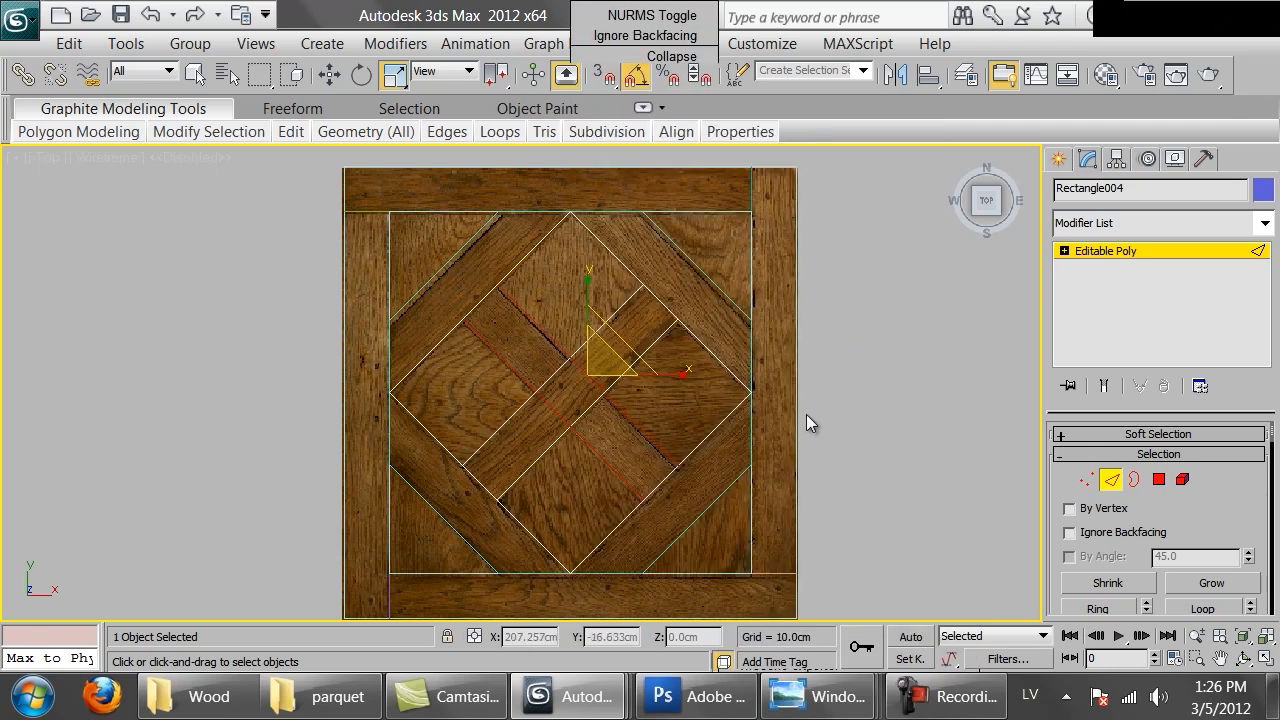
Select the six connecting edges inside the diamond poly and create a linear shape from the selection
{"action": "middle_click_drag", "start_coordinate": [599, 373], "coordinate": [577, 353]}
{"action": "scroll", "coordinate": [571, 353], "scroll_direction": "up", "scroll_amount": 2}
{"action": "left_click", "coordinate": [536, 347]}
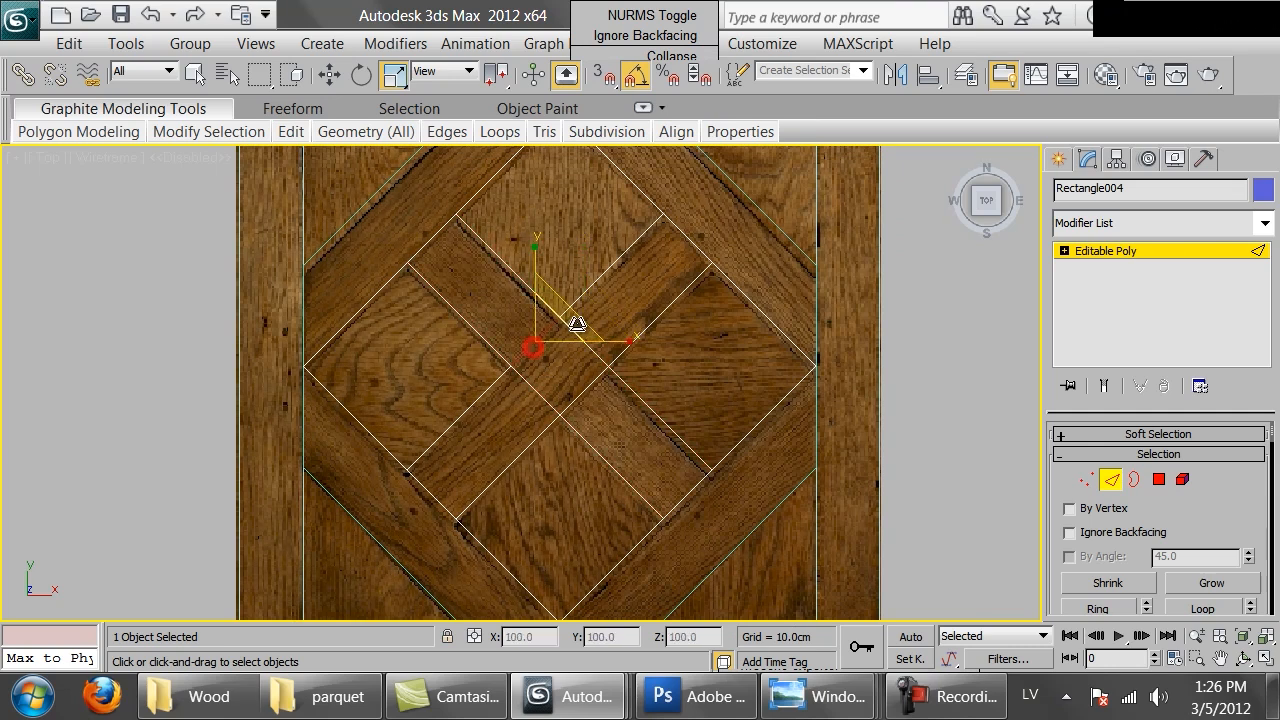
{"action": "left_click", "coordinate": [503, 377]}
{"action": "left_click", "coordinate": [540, 434]}
{"action": "left_click", "coordinate": [582, 393]}
{"action": "left_click", "coordinate": [641, 345]}
{"action": "scroll", "coordinate": [1216, 510], "scroll_direction": "down", "scroll_amount": 5}
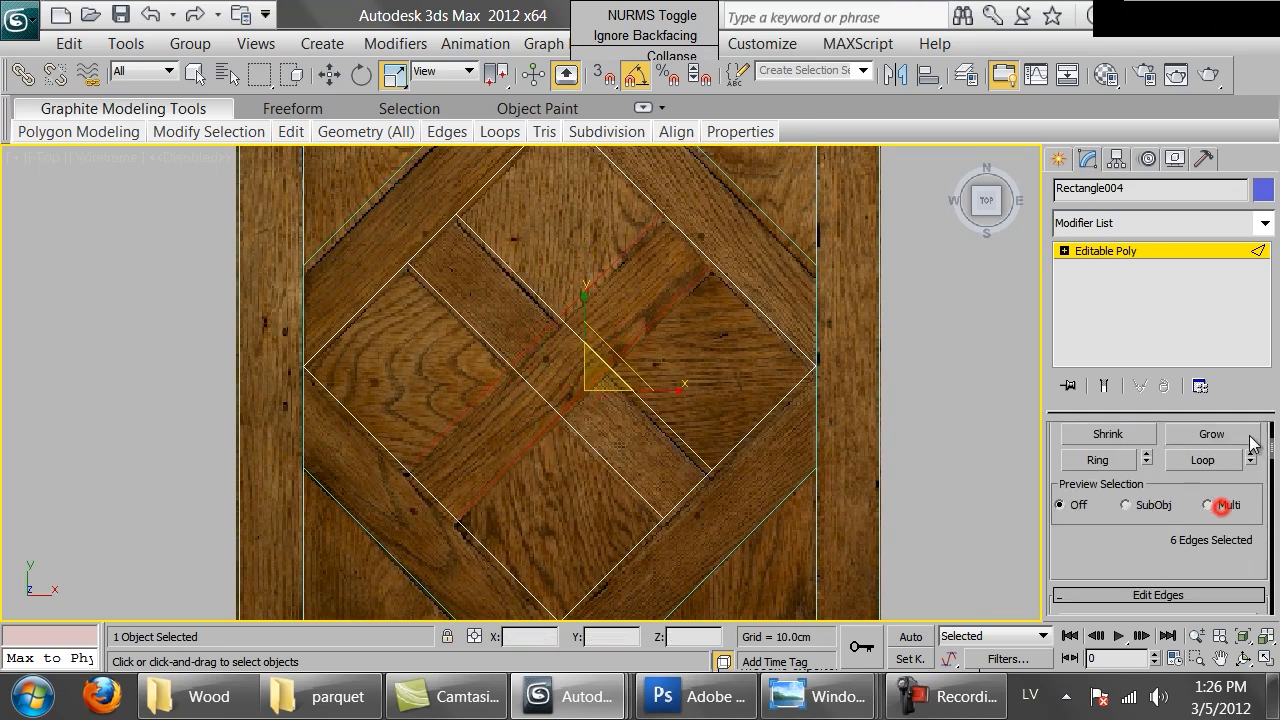
{"action": "left_click", "coordinate": [1200, 528]}
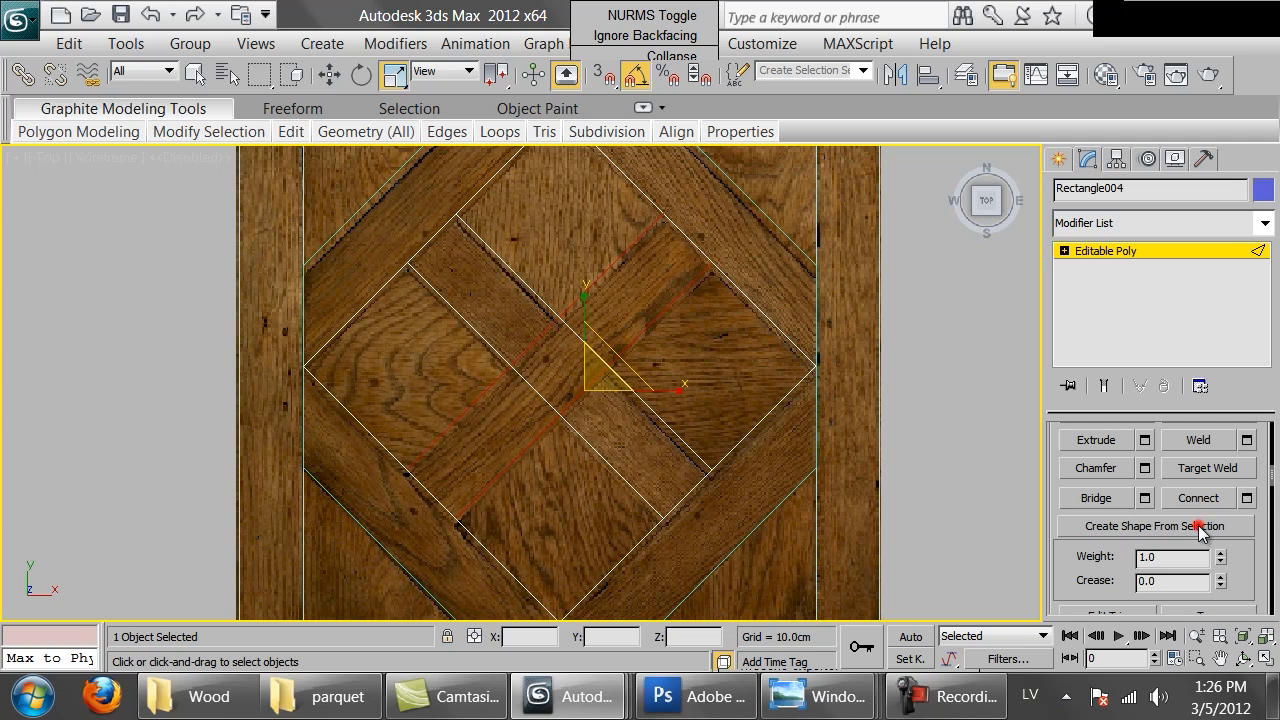
{"action": "left_click", "coordinate": [702, 350]}
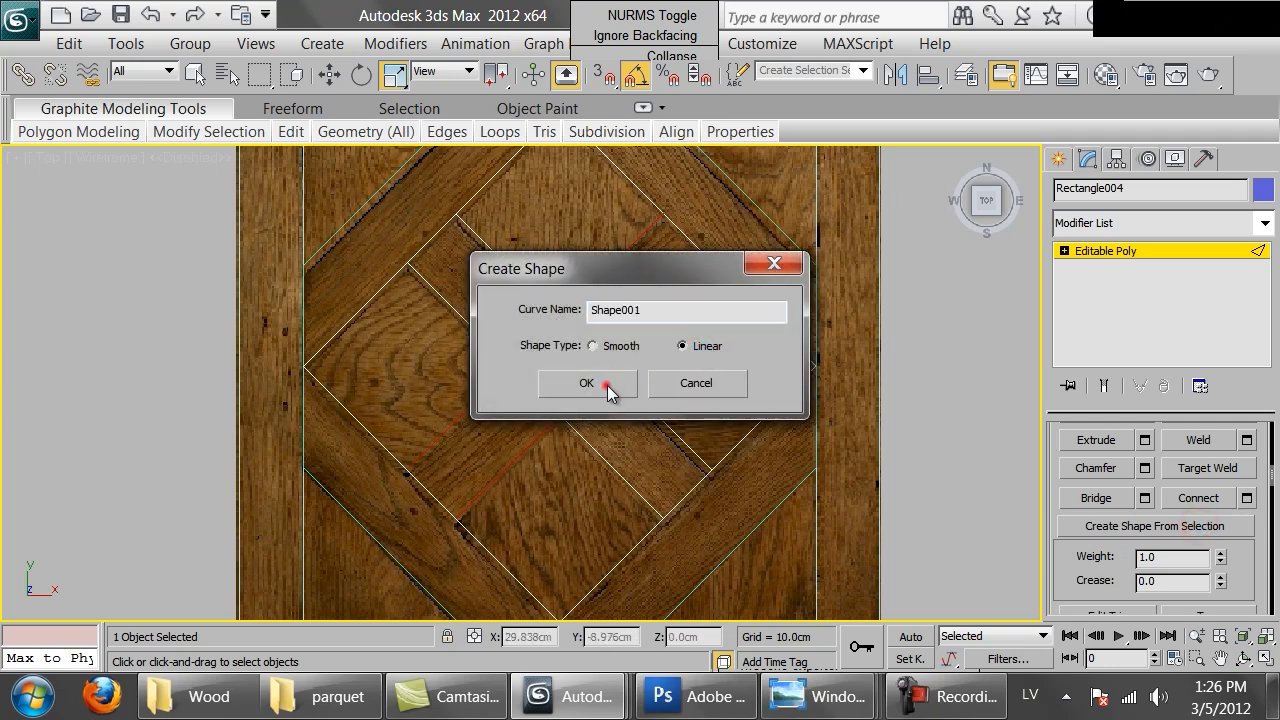
{"action": "left_click", "coordinate": [606, 385]}
Select the remaining crossing edges of the diamond and create another shape from them
{"action": "left_click", "coordinate": [641, 408]}
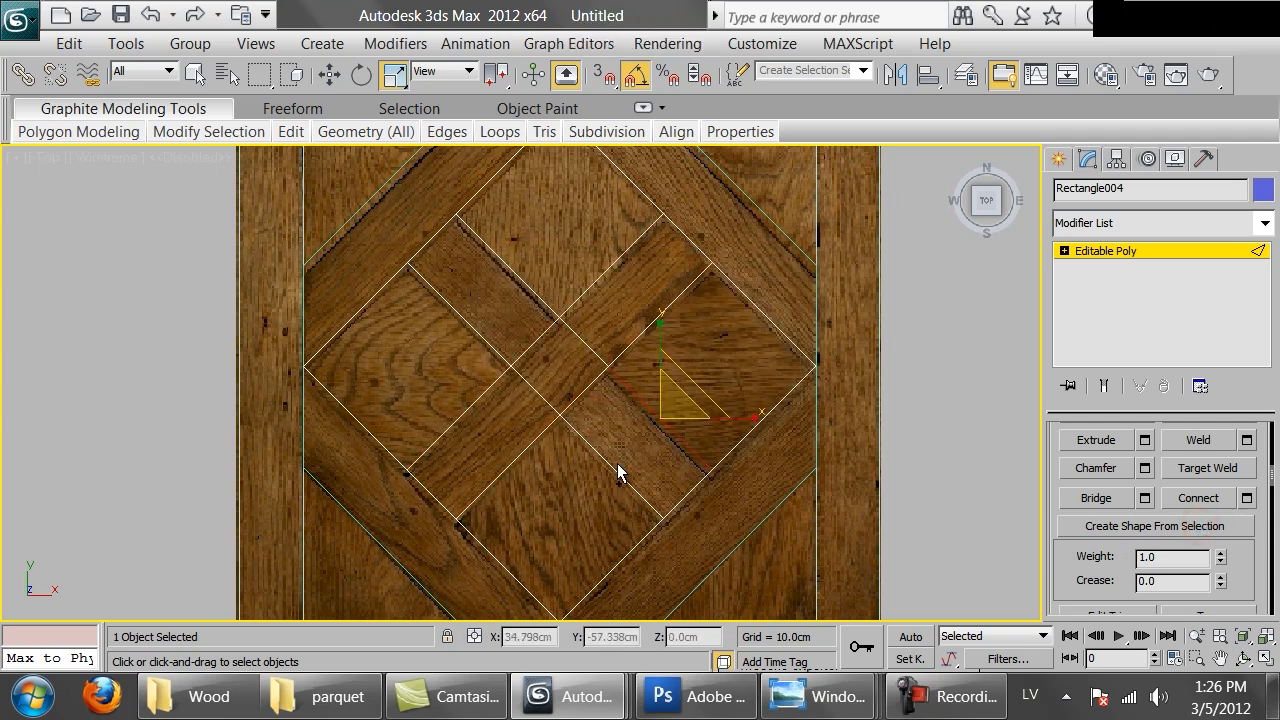
{"action": "left_click", "coordinate": [601, 467]}
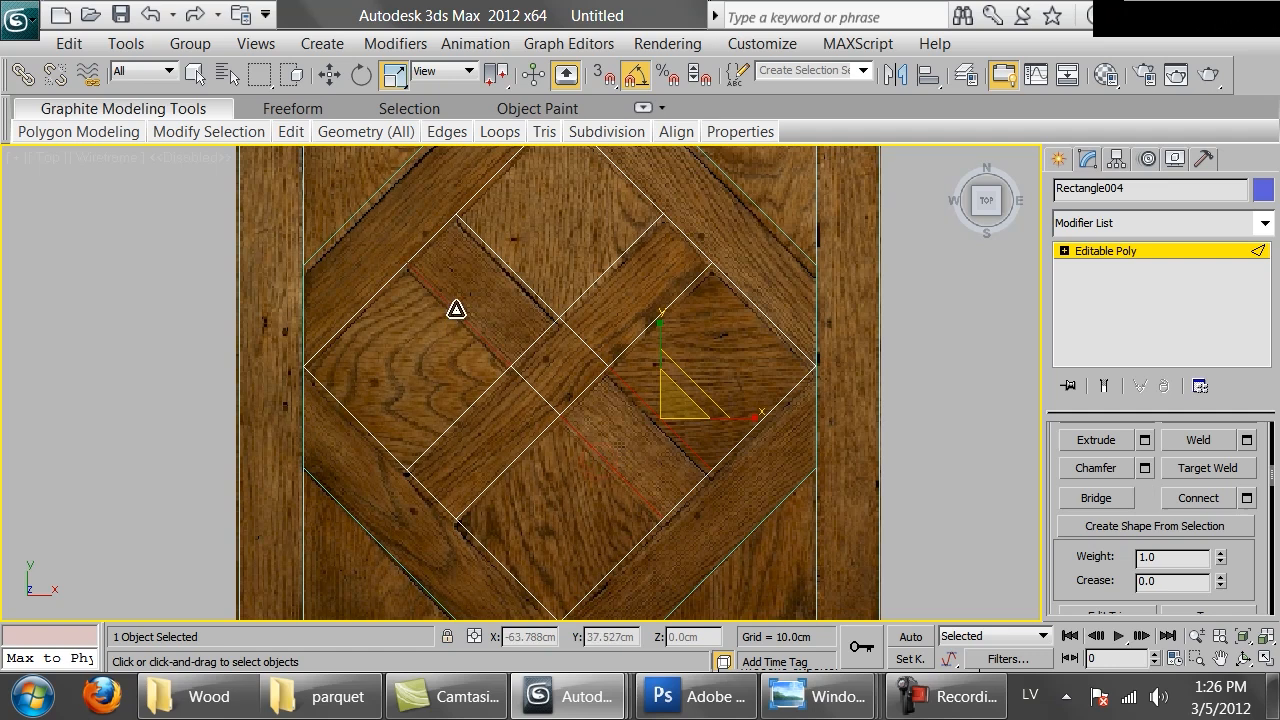
{"action": "left_click", "coordinate": [456, 310], "text": "ctrl"}
{"action": "left_click", "coordinate": [502, 264], "text": "ctrl"}
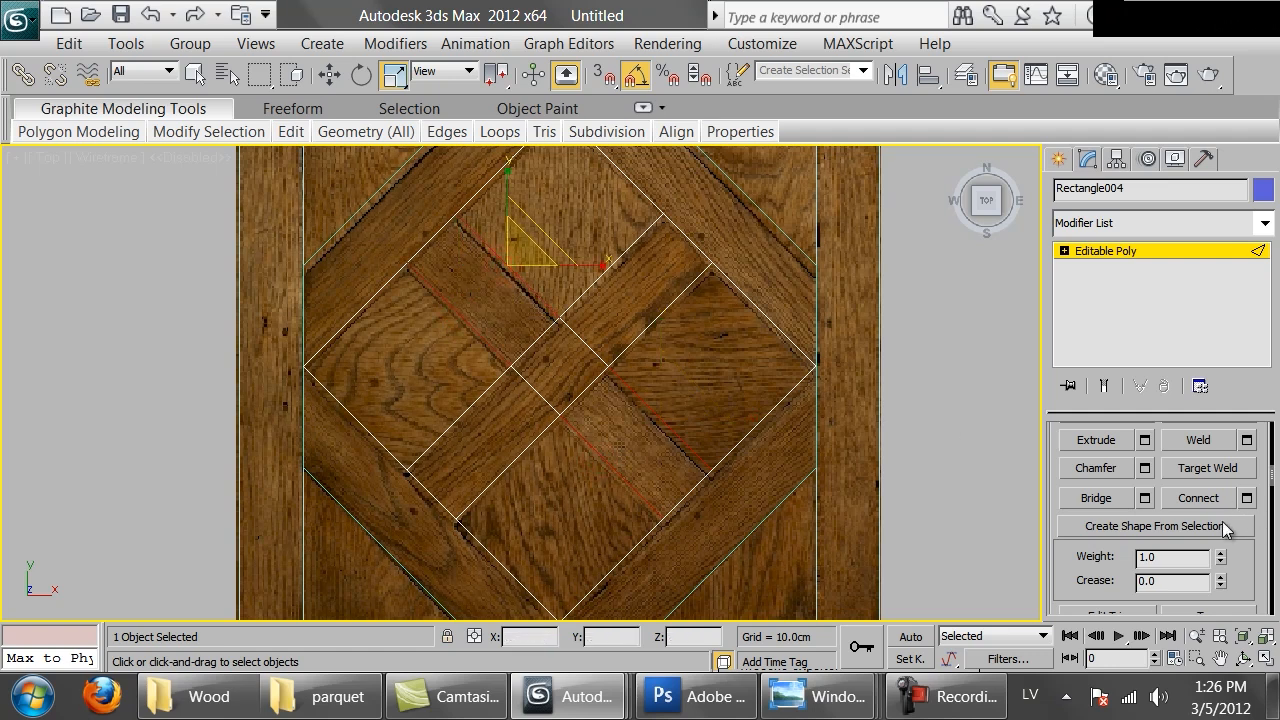
{"action": "left_click", "coordinate": [1228, 528]}
{"action": "left_click", "coordinate": [598, 388]}
Exit edge level, deselect everything and hide the viewport background image
{"action": "left_click", "coordinate": [1090, 253]}
{"action": "key", "text": "ctrl+d"}
{"action": "scroll", "coordinate": [592, 322], "scroll_direction": "down", "scroll_amount": 3}
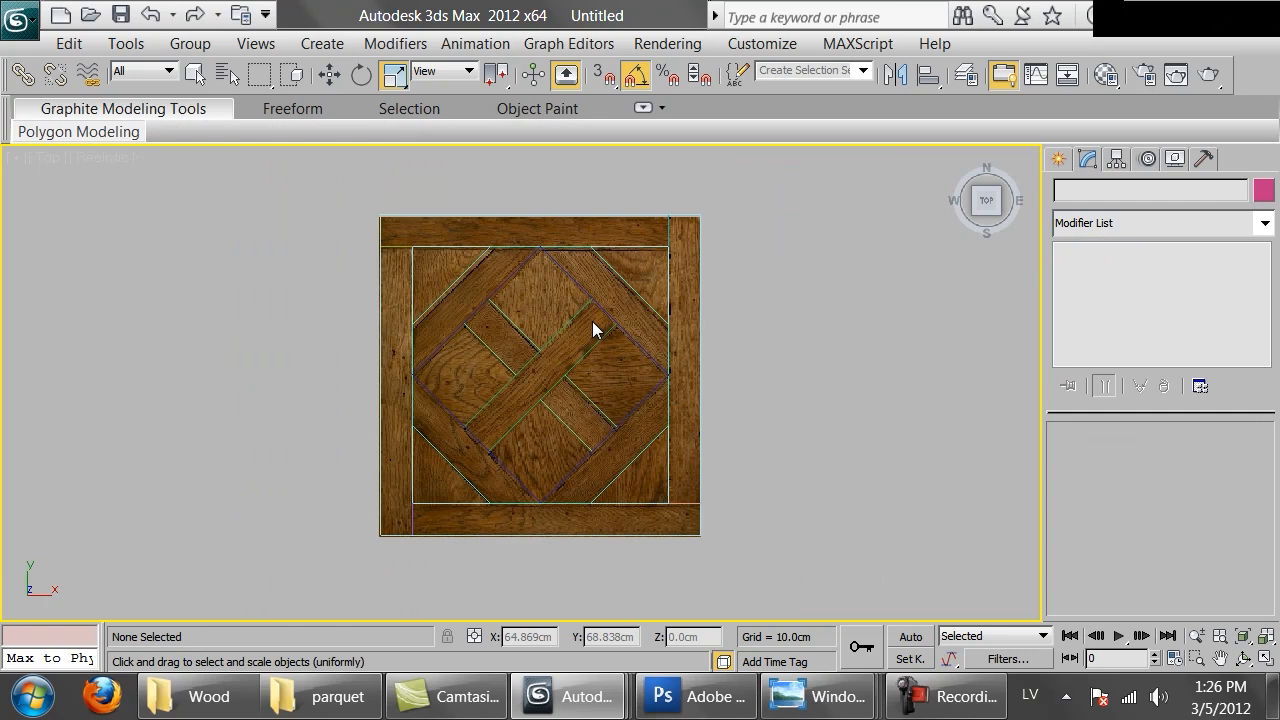
{"action": "middle_click_drag", "start_coordinate": [593, 330], "coordinate": [571, 309]}
{"action": "scroll", "coordinate": [568, 310], "scroll_direction": "up", "scroll_amount": 2}
{"action": "scroll", "coordinate": [568, 310], "scroll_direction": "down", "scroll_amount": 4}
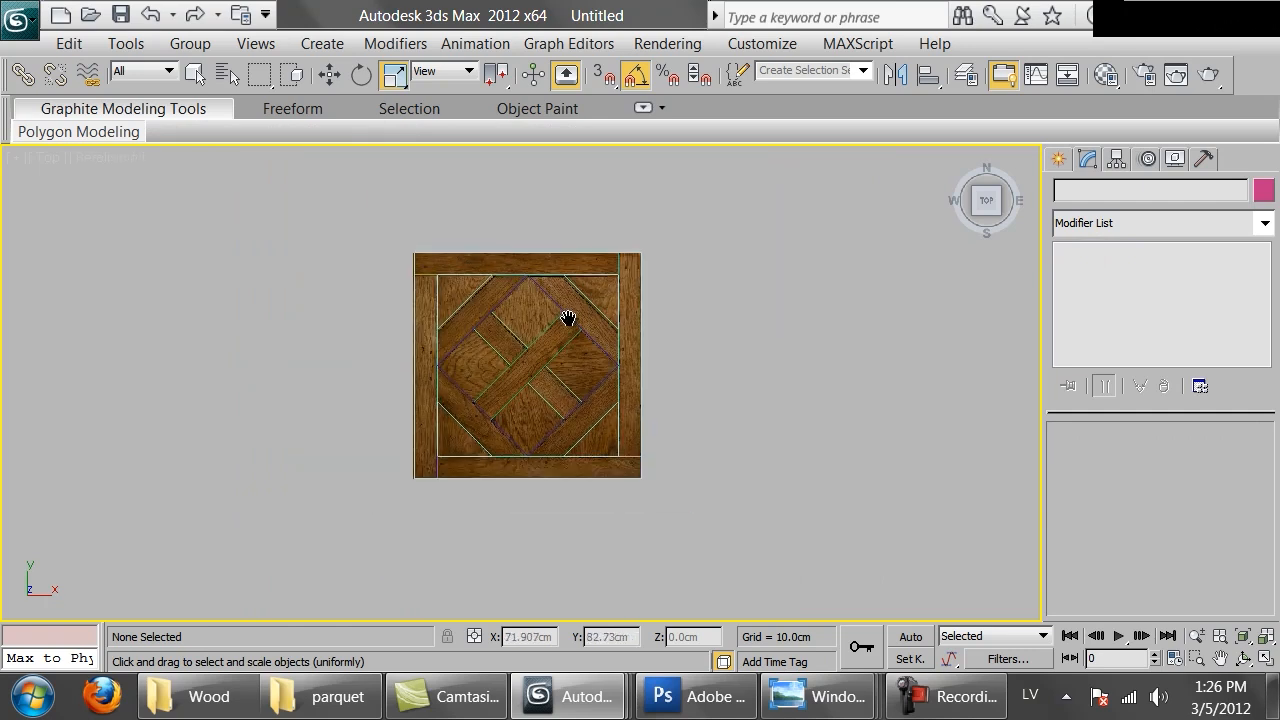
{"action": "scroll", "coordinate": [563, 323], "scroll_direction": "up", "scroll_amount": 4}
{"action": "middle_click_drag", "start_coordinate": [739, 320], "coordinate": [742, 347]}
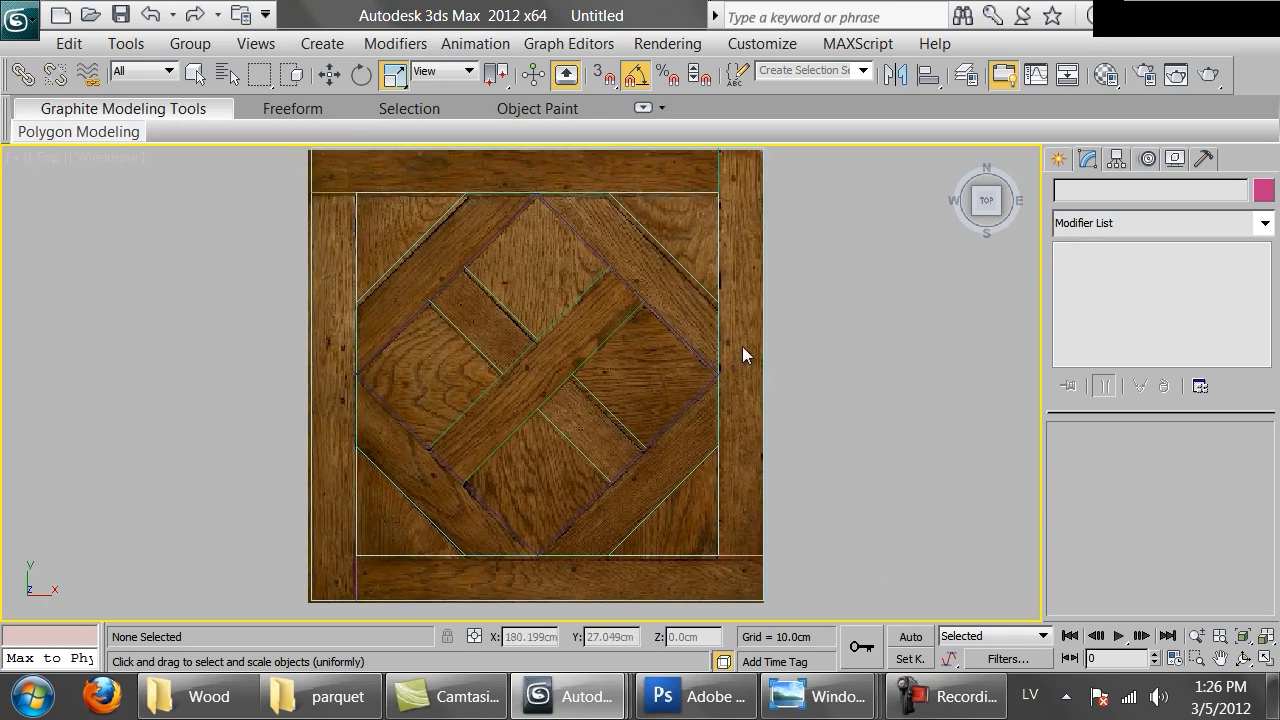
{"action": "key", "text": "alt+b"}
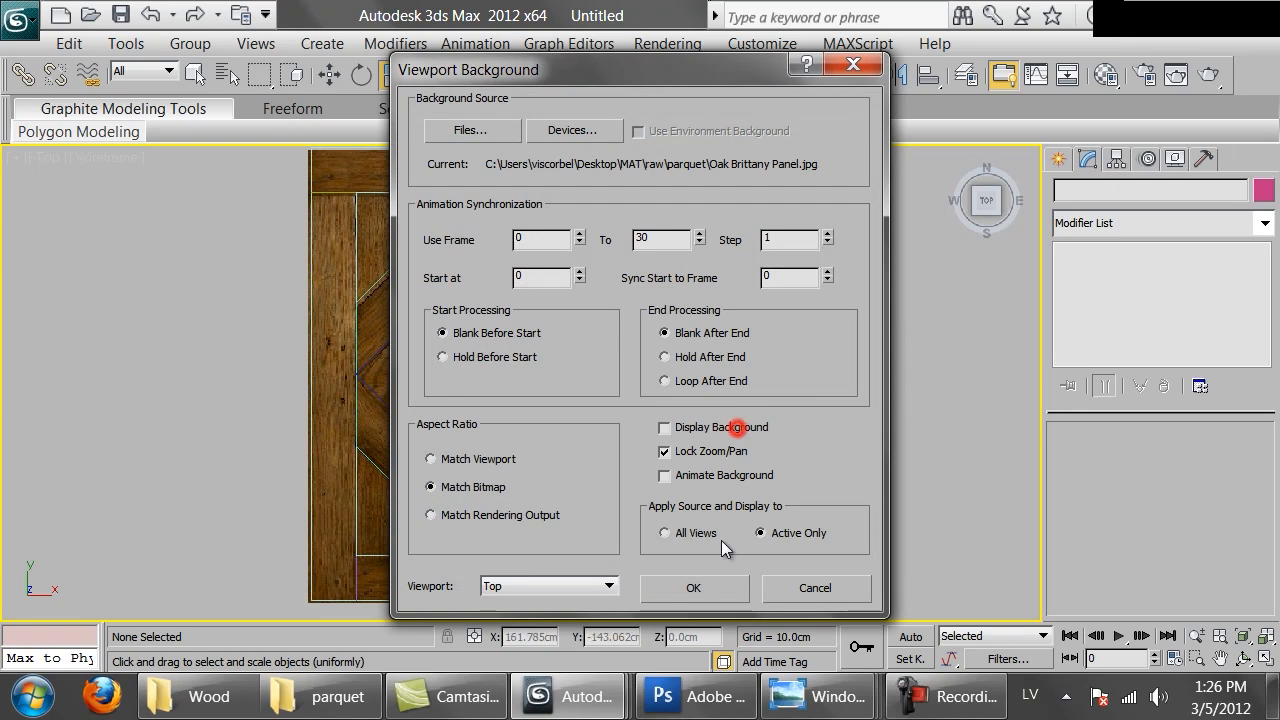
{"action": "left_click", "coordinate": [716, 587]}
Convert the outer frame rectangle to an editable spline
{"action": "scroll", "coordinate": [694, 374], "scroll_direction": "down", "scroll_amount": 2}
{"action": "middle_click_drag", "start_coordinate": [694, 374], "coordinate": [702, 377]}
{"action": "scroll", "coordinate": [705, 377], "scroll_direction": "up", "scroll_amount": 2}
{"action": "left_click", "coordinate": [776, 309]}
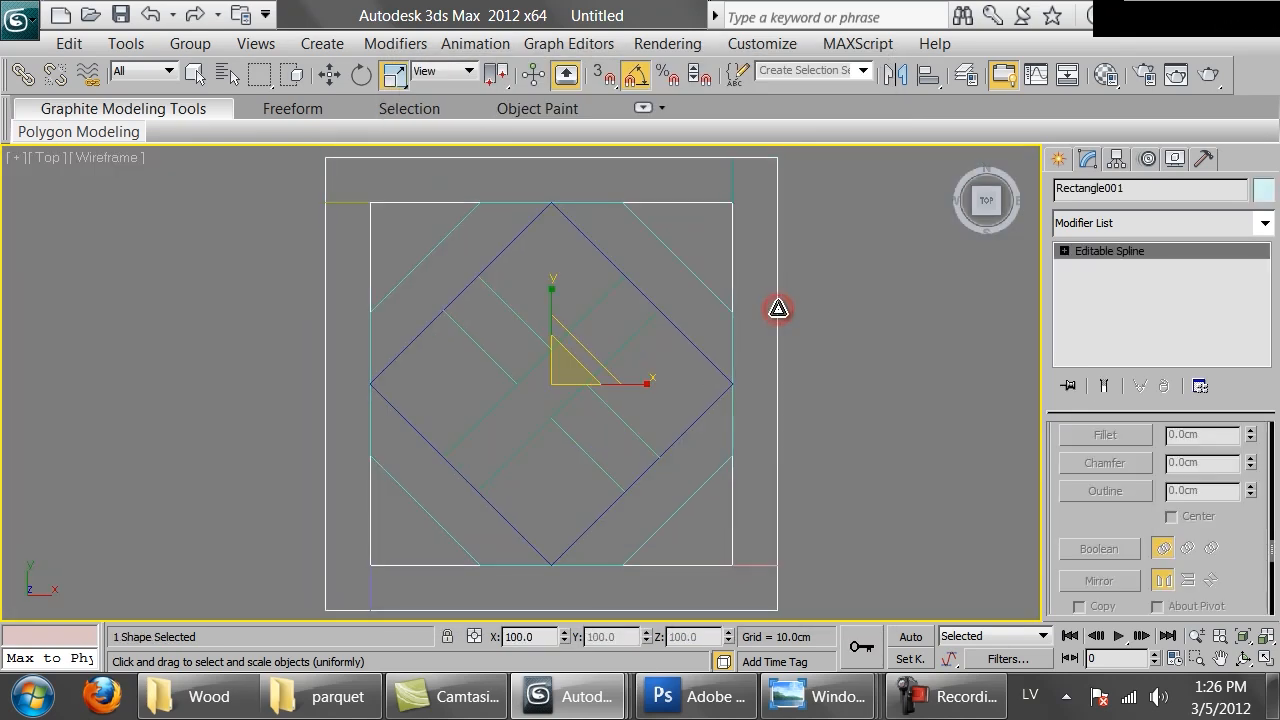
{"action": "right_click", "coordinate": [776, 309]}
{"action": "mouse_move", "coordinate": [957, 527]}
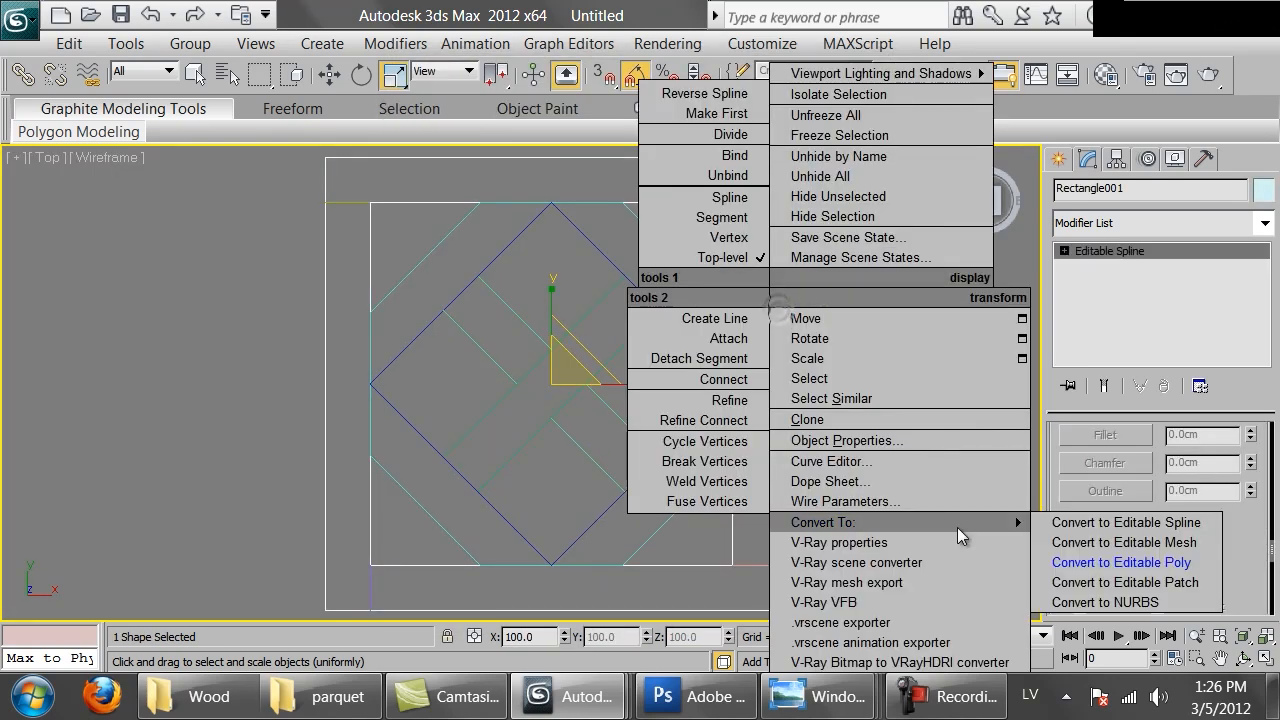
{"action": "left_click", "coordinate": [1071, 527]}
Attach the inner rectangle, diamond and edge-derived shapes to the outer frame spline
{"action": "scroll", "coordinate": [1075, 480], "scroll_direction": "up", "scroll_amount": 10}
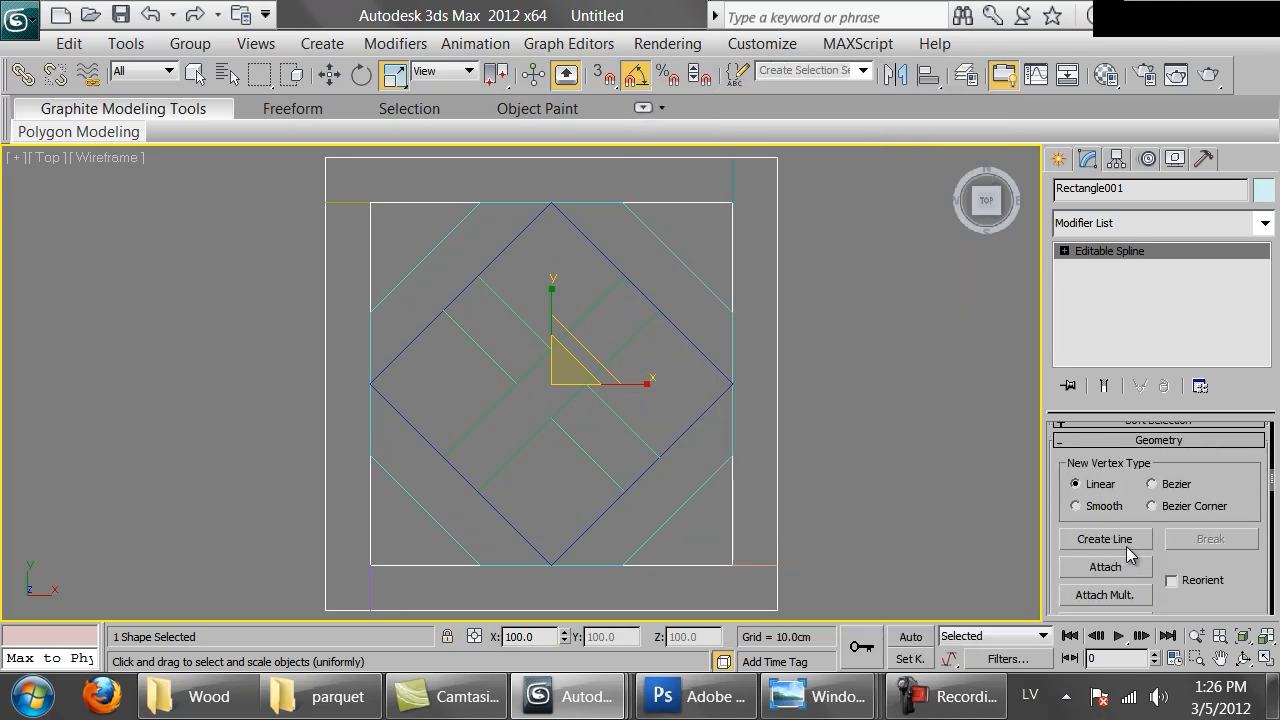
{"action": "left_click", "coordinate": [1108, 566]}
{"action": "left_click", "coordinate": [668, 243]}
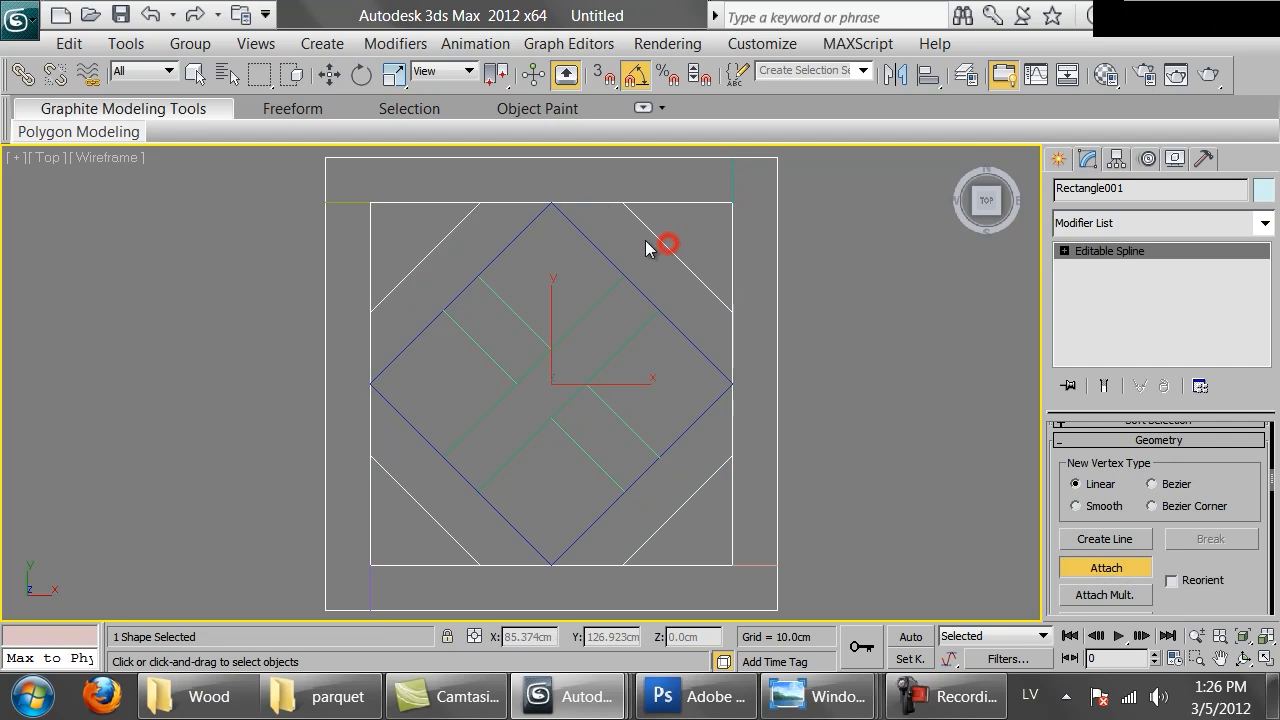
{"action": "left_click", "coordinate": [590, 246]}
{"action": "left_click", "coordinate": [588, 310]}
{"action": "left_click", "coordinate": [523, 319]}
{"action": "left_click", "coordinate": [733, 178]}
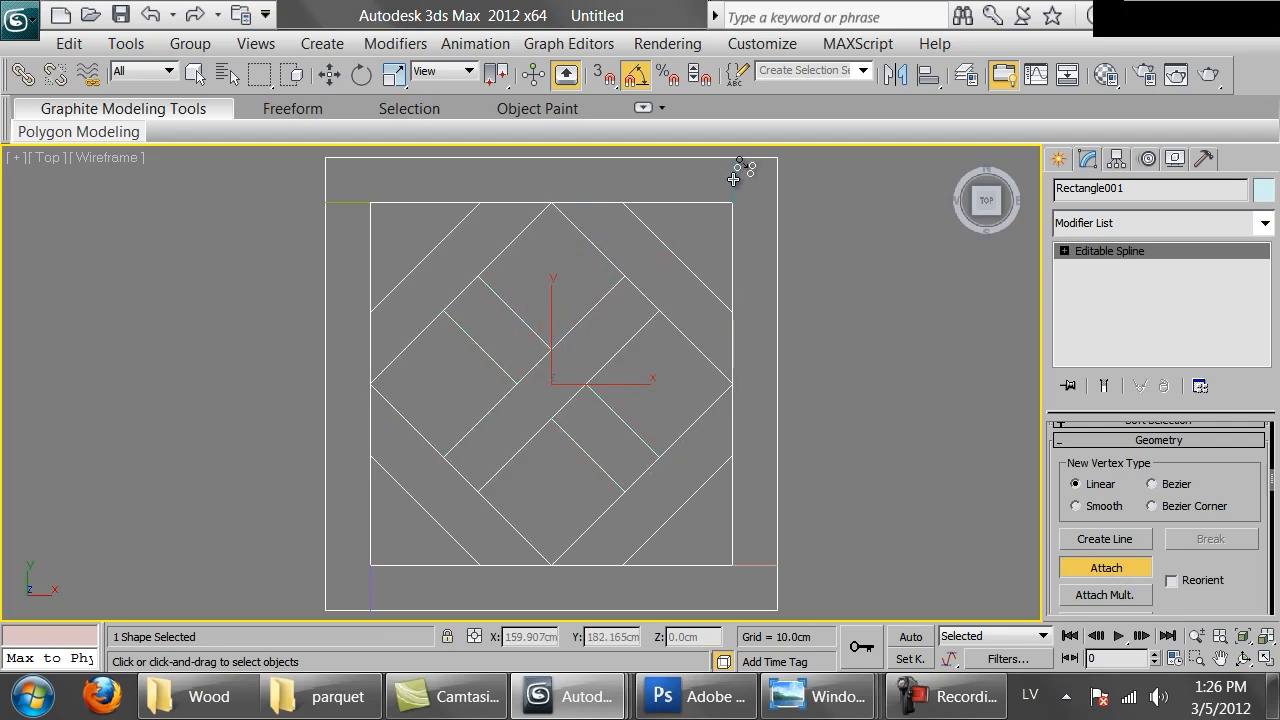
{"action": "left_click", "coordinate": [368, 594]}
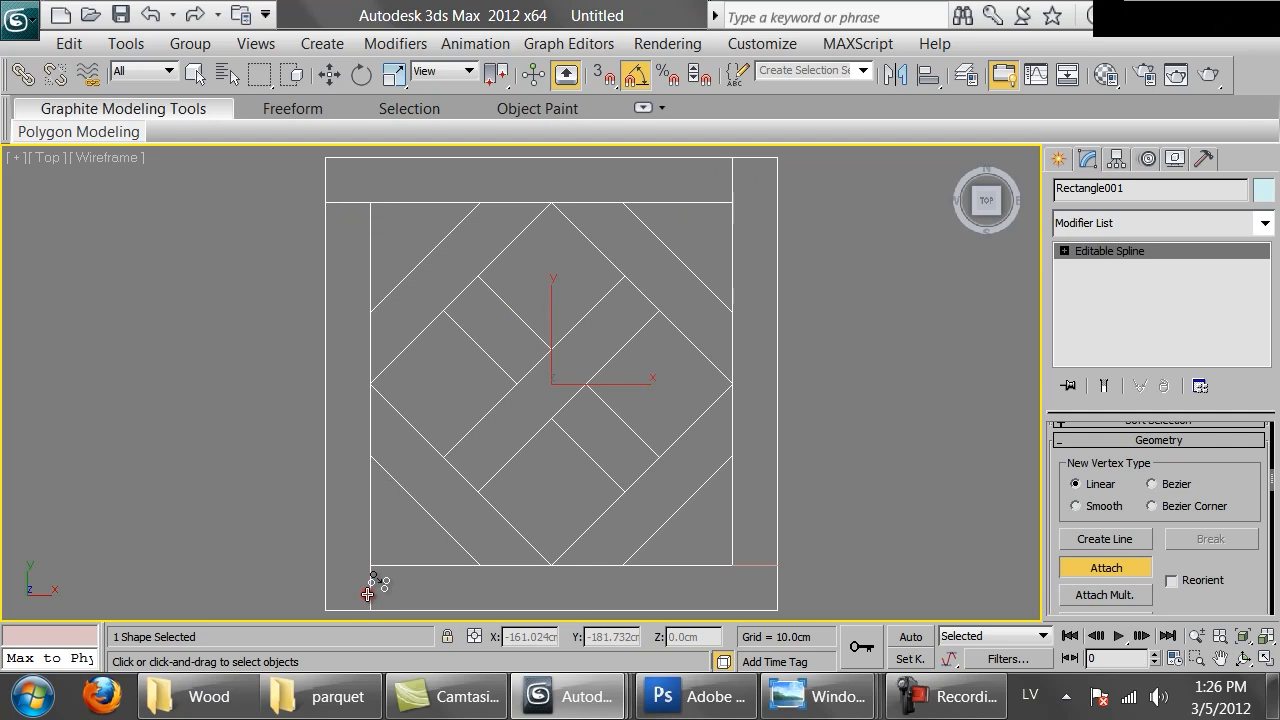
{"action": "left_click", "coordinate": [745, 568]}
{"action": "scroll", "coordinate": [690, 316], "scroll_direction": "up", "scroll_amount": 4}
At vertex level, move a frame corner vertex so it meets the adjoining line
{"action": "middle_click_drag", "start_coordinate": [893, 475], "coordinate": [522, 195]}
{"action": "scroll", "coordinate": [520, 197], "scroll_direction": "up", "scroll_amount": 3}
{"action": "scroll", "coordinate": [581, 239], "scroll_direction": "up", "scroll_amount": 2}
{"action": "middle_click_drag", "start_coordinate": [581, 239], "coordinate": [475, 503]}
{"action": "scroll", "coordinate": [475, 503], "scroll_direction": "up", "scroll_amount": 3}
{"action": "middle_click_drag", "start_coordinate": [594, 338], "coordinate": [423, 421]}
{"action": "right_click", "coordinate": [423, 420]}
{"action": "key", "text": "1"}
{"action": "left_click_drag", "start_coordinate": [460, 379], "coordinate": [666, 476]}
{"action": "scroll", "coordinate": [666, 476], "scroll_direction": "up", "scroll_amount": 1}
{"action": "middle_click_drag", "start_coordinate": [666, 476], "coordinate": [647, 453]}
{"action": "scroll", "coordinate": [647, 405], "scroll_direction": "up", "scroll_amount": 3}
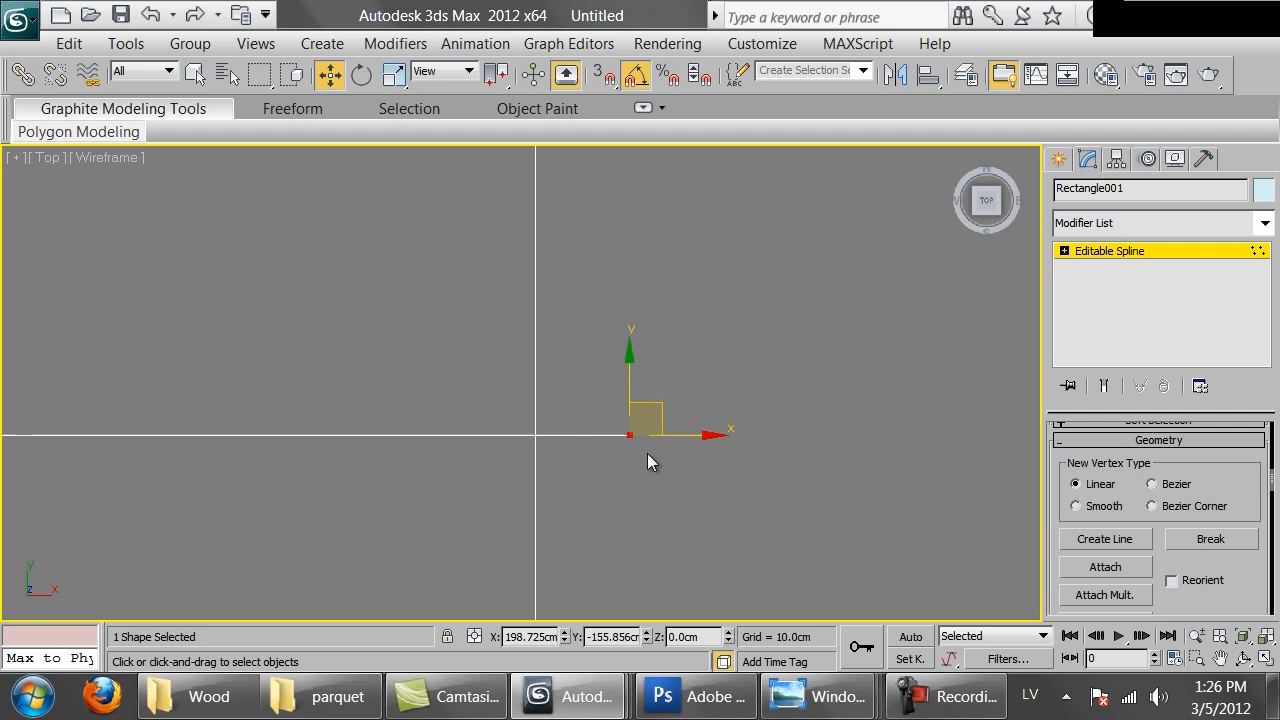
{"action": "left_click_drag", "start_coordinate": [694, 441], "coordinate": [598, 446]}
{"action": "scroll", "coordinate": [608, 346], "scroll_direction": "down", "scroll_amount": 10}
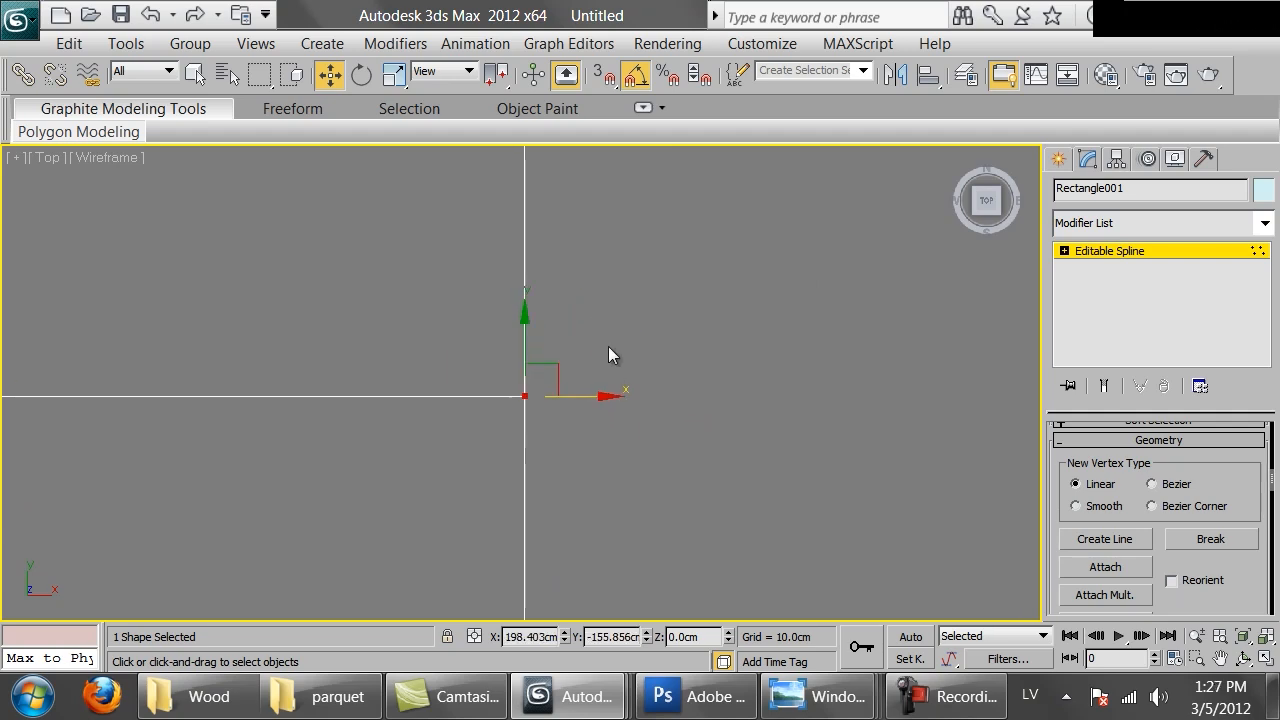
Move more vertices along the frame edges so the spline line ends align
{"action": "scroll", "coordinate": [560, 290], "scroll_direction": "up", "scroll_amount": 2}
{"action": "middle_click_drag", "start_coordinate": [530, 236], "coordinate": [534, 532]}
{"action": "mouse_move", "coordinate": [570, 395]}
{"action": "middle_mouse_down"}
{"action": "mouse_move", "coordinate": [588, 397]}
{"action": "mouse_move", "coordinate": [589, 382]}
{"action": "middle_mouse_up"}
{"action": "scroll", "coordinate": [589, 382], "scroll_direction": "up", "scroll_amount": 7}
{"action": "middle_click_drag", "start_coordinate": [589, 382], "coordinate": [590, 373]}
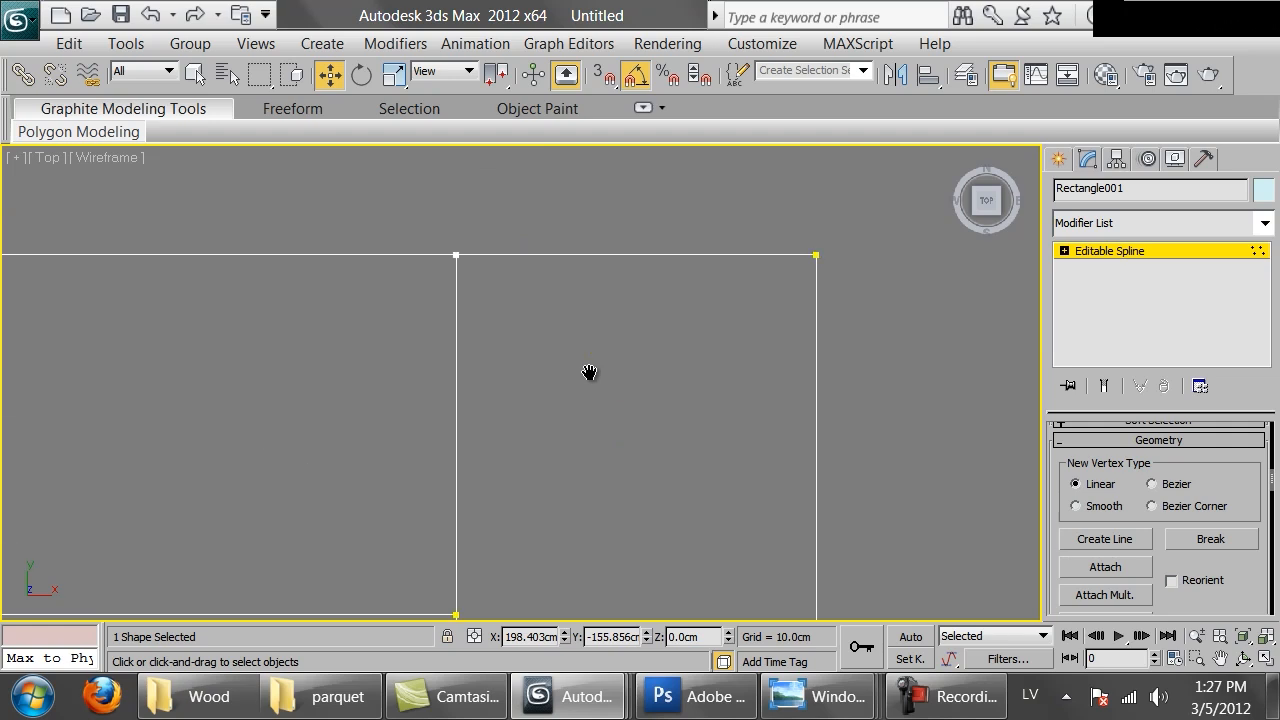
{"action": "left_click_drag", "start_coordinate": [507, 293], "coordinate": [508, 294]}
{"action": "scroll", "coordinate": [512, 303], "scroll_direction": "up", "scroll_amount": 3}
{"action": "middle_click_drag", "start_coordinate": [515, 307], "coordinate": [589, 511]}
{"action": "scroll", "coordinate": [446, 402], "scroll_direction": "up", "scroll_amount": 5}
{"action": "scroll", "coordinate": [521, 368], "scroll_direction": "up", "scroll_amount": 5}
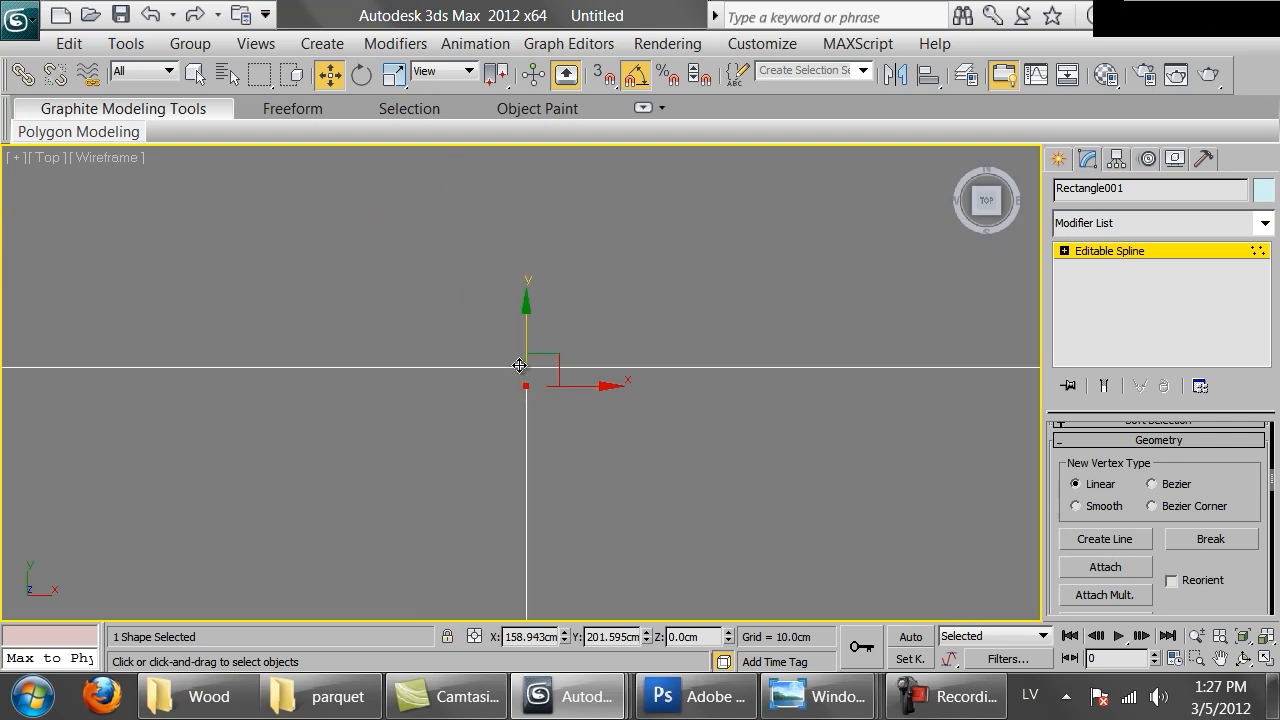
{"action": "left_click_drag", "start_coordinate": [527, 342], "coordinate": [528, 303]}
{"action": "scroll", "coordinate": [544, 319], "scroll_direction": "down", "scroll_amount": 10}
{"action": "middle_click_drag", "start_coordinate": [488, 373], "coordinate": [836, 269]}
{"action": "mouse_move", "coordinate": [471, 276]}
{"action": "middle_mouse_down"}
{"action": "mouse_move", "coordinate": [766, 366]}
{"action": "mouse_move", "coordinate": [565, 274]}
{"action": "mouse_move", "coordinate": [711, 271]}
{"action": "middle_mouse_up"}
{"action": "scroll", "coordinate": [758, 420], "scroll_direction": "up", "scroll_amount": 3}
{"action": "scroll", "coordinate": [700, 450], "scroll_direction": "up", "scroll_amount": 5}
{"action": "scroll", "coordinate": [483, 257], "scroll_direction": "up", "scroll_amount": 3}
{"action": "middle_click_drag", "start_coordinate": [534, 312], "coordinate": [522, 470]}
{"action": "left_click_drag", "start_coordinate": [494, 337], "coordinate": [795, 479]}
{"action": "key", "text": "z"}
{"action": "scroll", "coordinate": [528, 414], "scroll_direction": "up", "scroll_amount": 10}
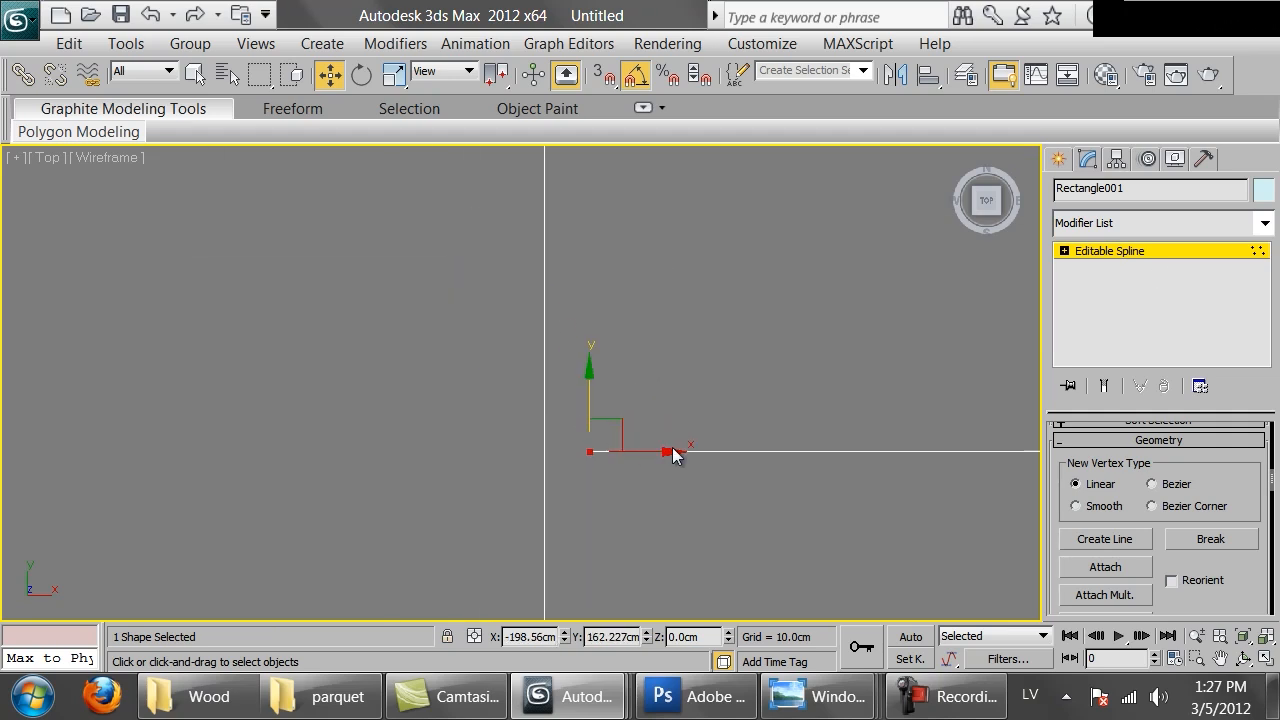
{"action": "left_click_drag", "start_coordinate": [643, 452], "coordinate": [593, 460]}
{"action": "scroll", "coordinate": [609, 448], "scroll_direction": "down", "scroll_amount": 10}
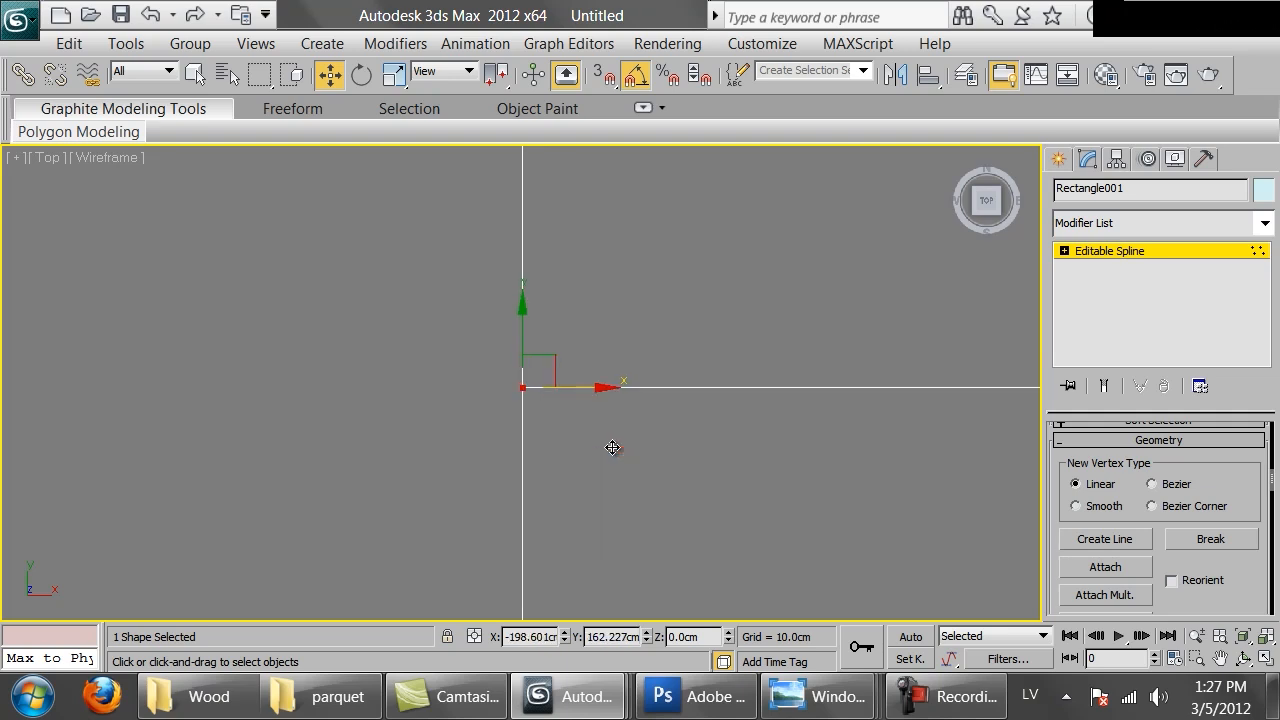
Align the remaining frame corner vertices and leave vertex level
{"action": "middle_click_drag", "start_coordinate": [627, 429], "coordinate": [618, 189]}
{"action": "scroll", "coordinate": [600, 300], "scroll_direction": "up", "scroll_amount": 2}
{"action": "middle_click_drag", "start_coordinate": [597, 324], "coordinate": [578, 362]}
{"action": "scroll", "coordinate": [578, 362], "scroll_direction": "up", "scroll_amount": 5}
{"action": "scroll", "coordinate": [546, 426], "scroll_direction": "up", "scroll_amount": 1}
{"action": "middle_click_drag", "start_coordinate": [636, 246], "coordinate": [534, 356]}
{"action": "scroll", "coordinate": [534, 356], "scroll_direction": "up", "scroll_amount": 3}
{"action": "left_click_drag", "start_coordinate": [263, 383], "coordinate": [478, 573]}
{"action": "middle_click_drag", "start_coordinate": [467, 485], "coordinate": [543, 323]}
{"action": "scroll", "coordinate": [460, 320], "scroll_direction": "up", "scroll_amount": 5}
{"action": "left_click_drag", "start_coordinate": [521, 336], "coordinate": [512, 296]}
{"action": "scroll", "coordinate": [570, 310], "scroll_direction": "down", "scroll_amount": 4}
{"action": "middle_click_drag", "start_coordinate": [836, 332], "coordinate": [462, 364]}
{"action": "scroll", "coordinate": [643, 370], "scroll_direction": "up", "scroll_amount": 9}
{"action": "scroll", "coordinate": [596, 338], "scroll_direction": "down", "scroll_amount": 8}
{"action": "key", "text": "1"}
{"action": "middle_click_drag", "start_coordinate": [385, 290], "coordinate": [592, 436]}
{"action": "scroll", "coordinate": [400, 318], "scroll_direction": "down", "scroll_amount": 2}
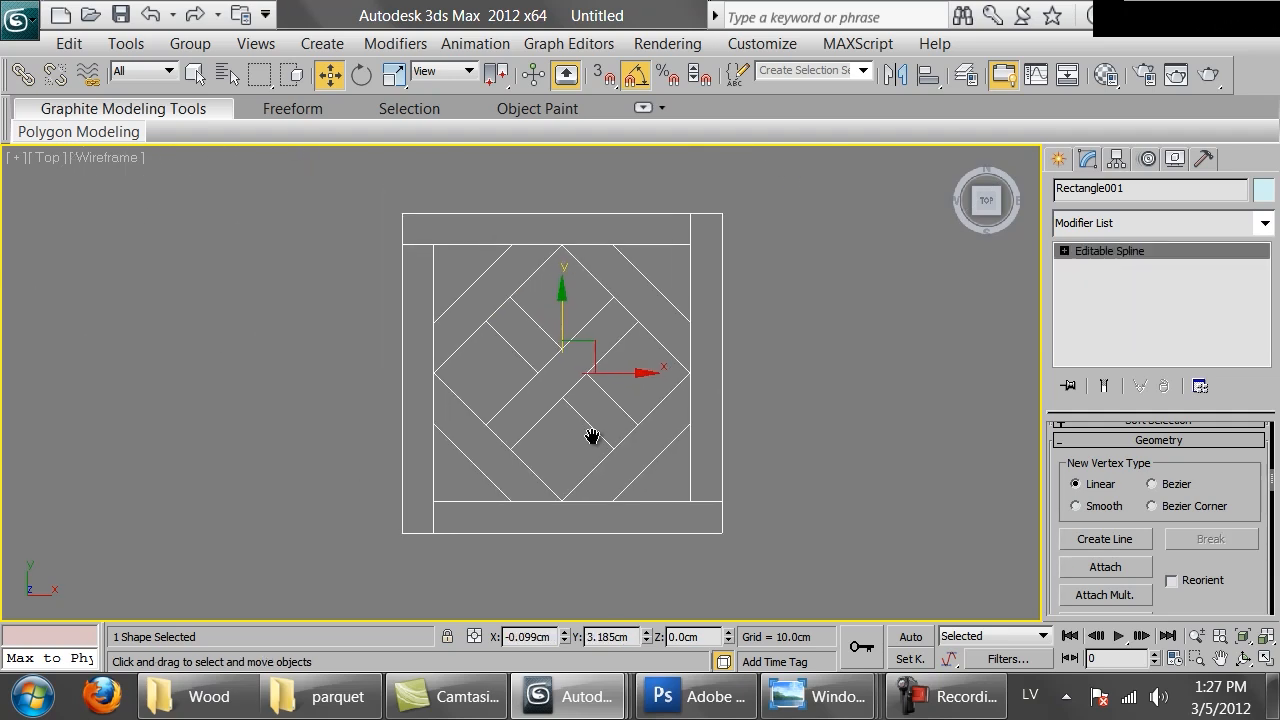
Select the combined spline and enable its rendering in both renderer and viewport
{"action": "left_click", "coordinate": [829, 381]}
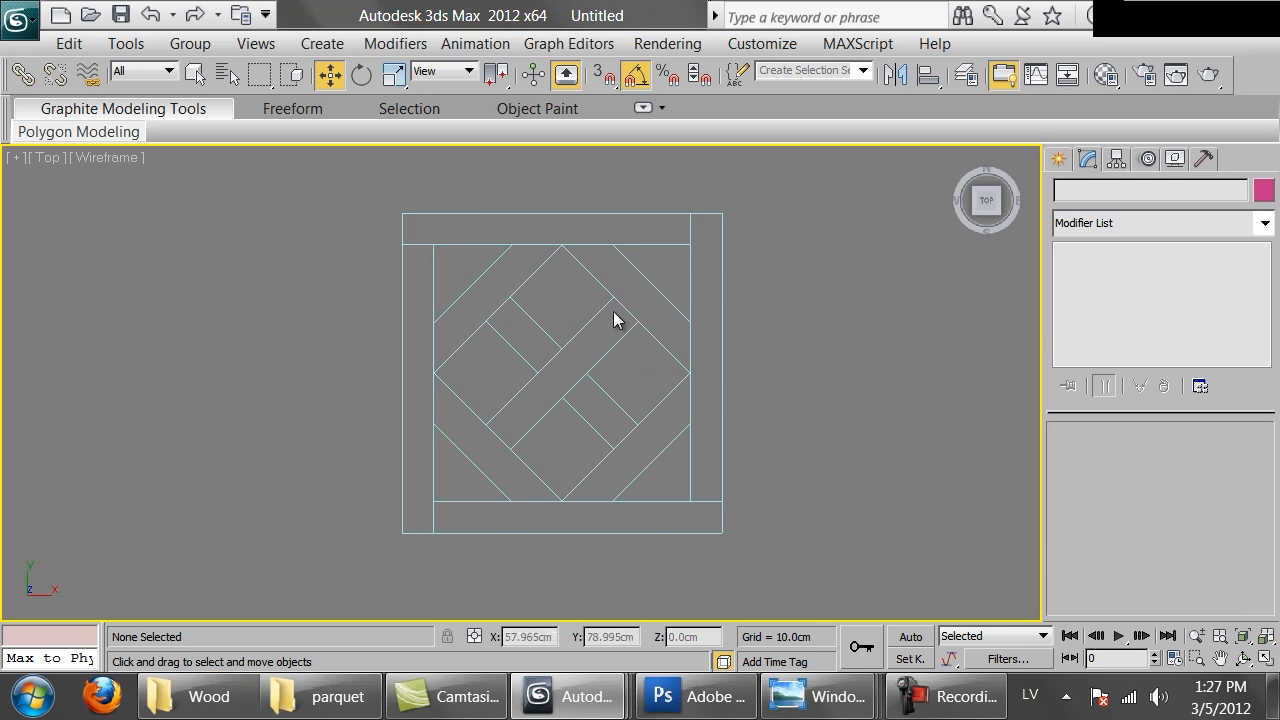
{"action": "left_click", "coordinate": [721, 234]}
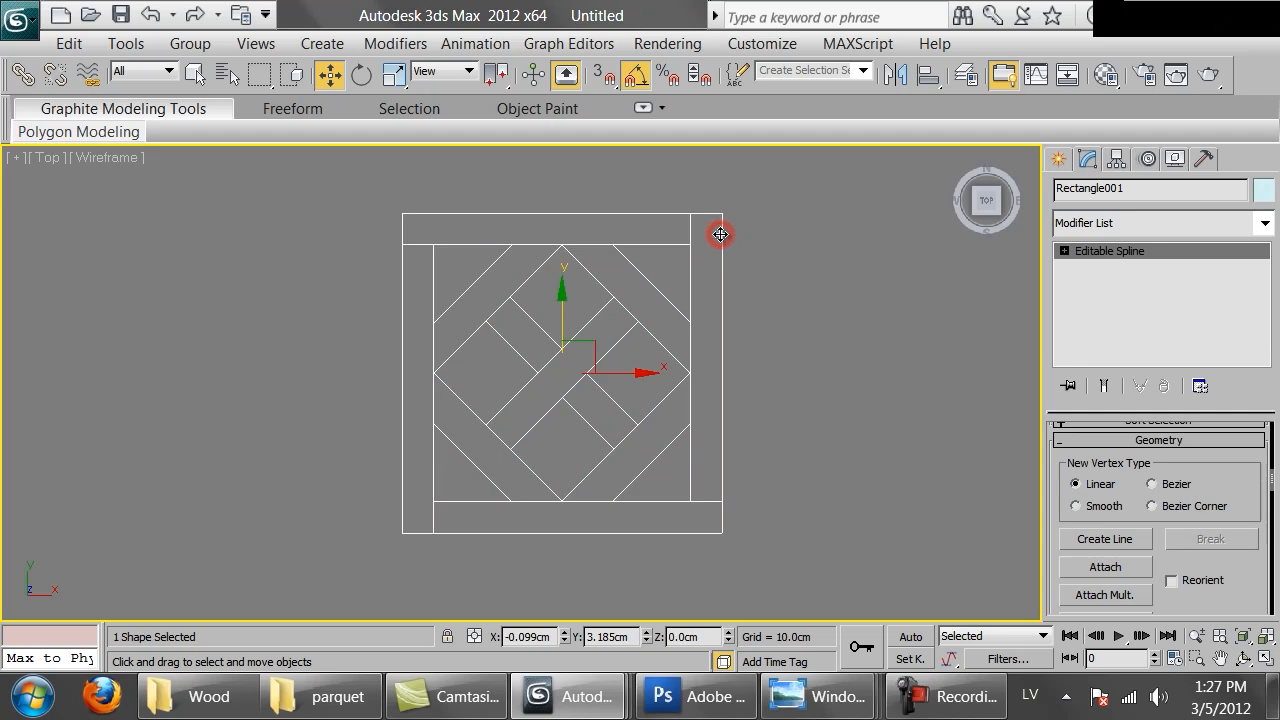
{"action": "scroll", "coordinate": [1211, 467], "scroll_direction": "up", "scroll_amount": 5}
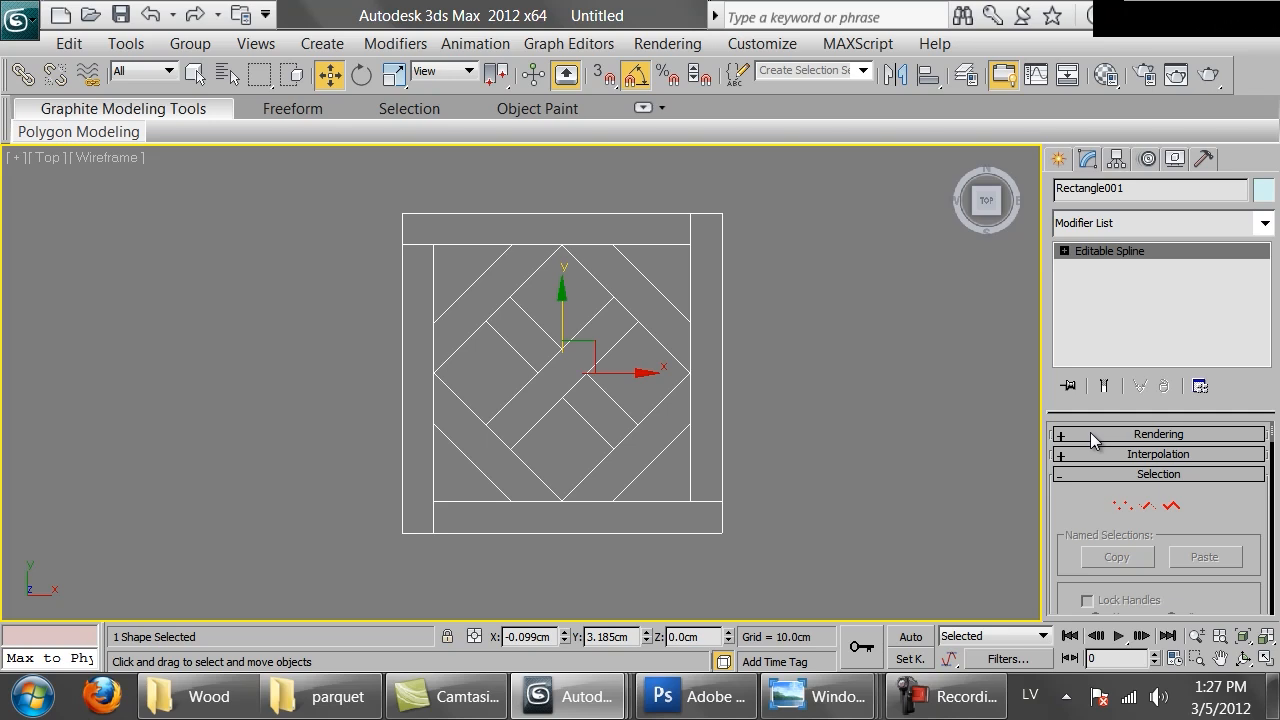
{"action": "left_click", "coordinate": [1090, 436]}
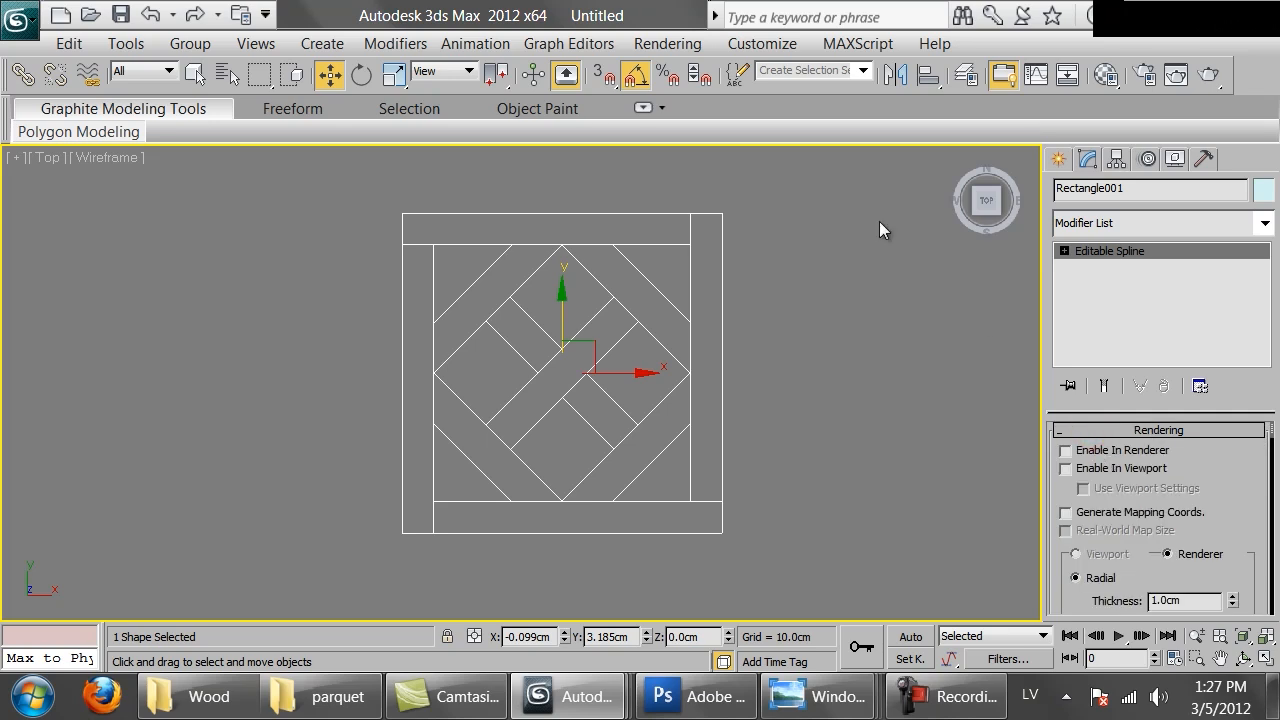
{"action": "left_click", "coordinate": [1104, 450]}
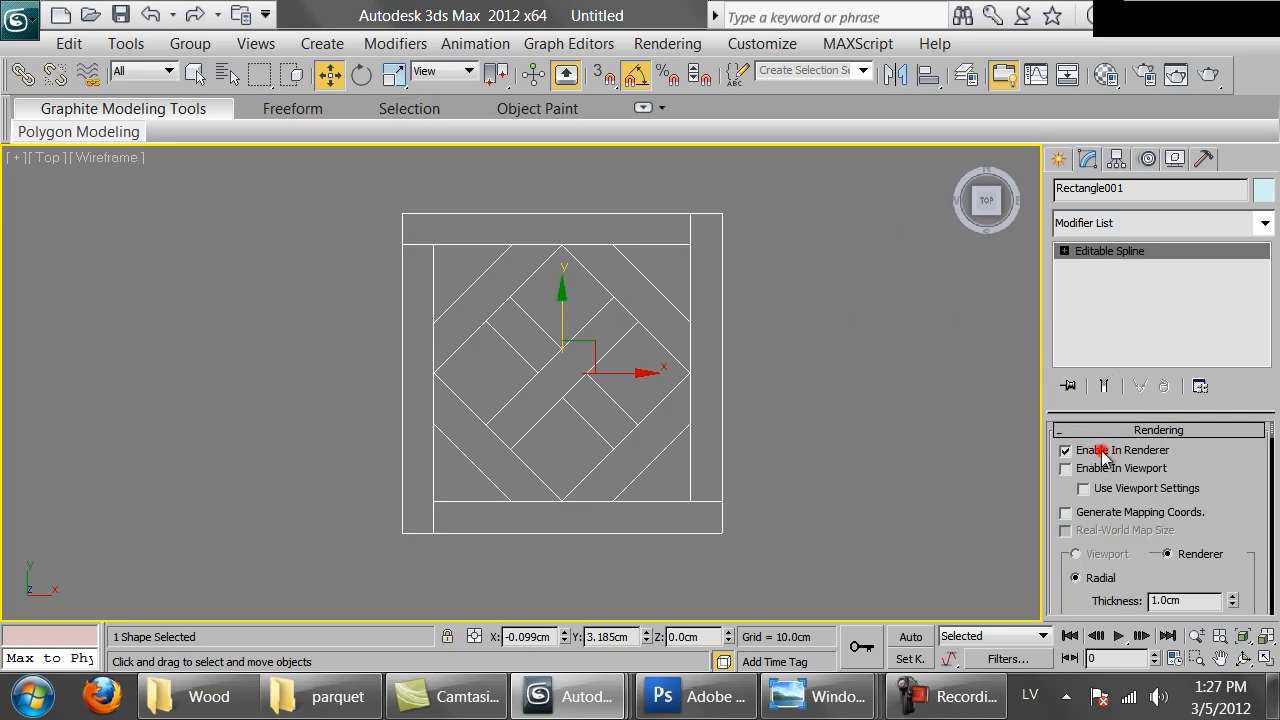
{"action": "left_click", "coordinate": [1105, 469]}
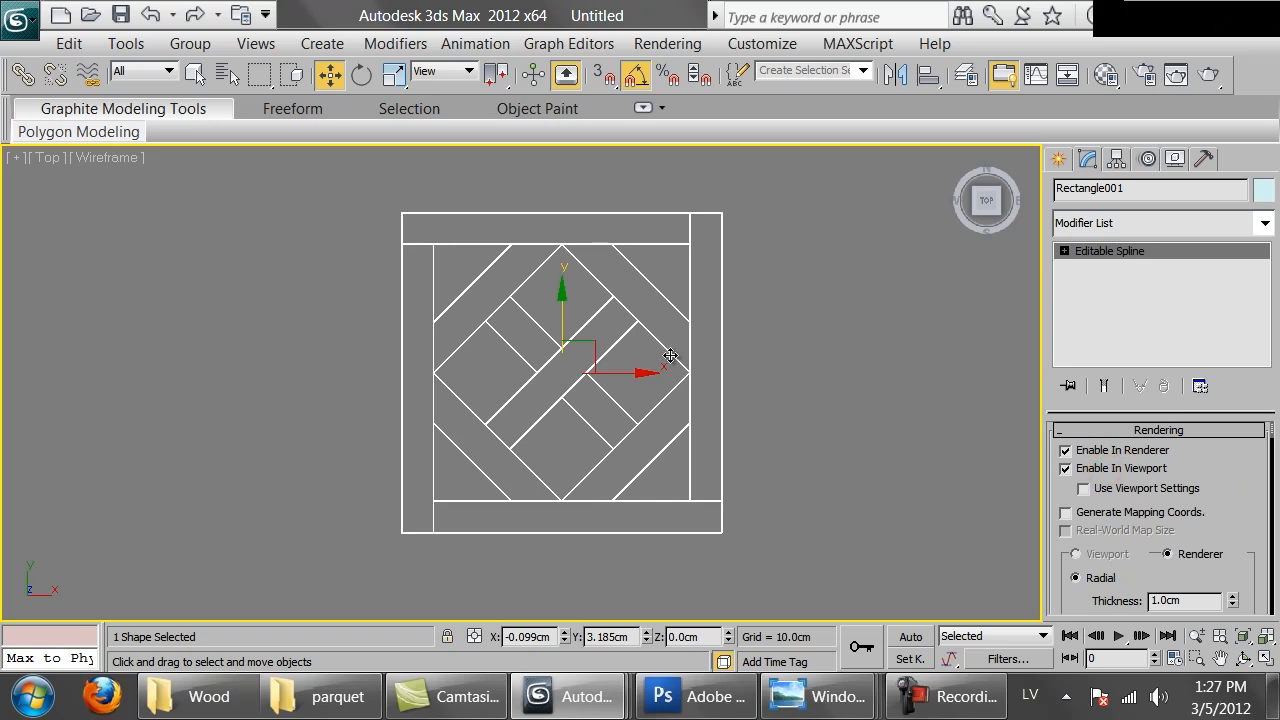
Open the Measure utility to check the spline's dimensions
{"action": "scroll", "coordinate": [681, 376], "scroll_direction": "up", "scroll_amount": 3}
{"action": "scroll", "coordinate": [690, 380], "scroll_direction": "down", "scroll_amount": 3}
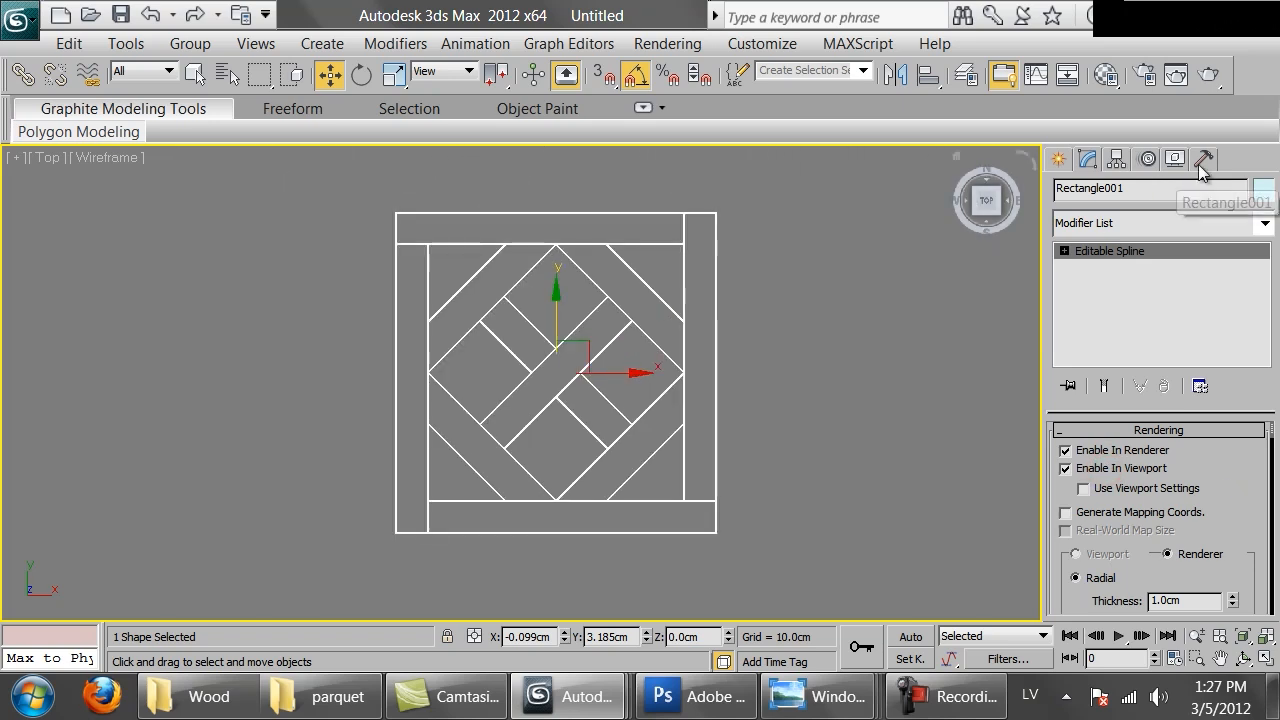
{"action": "left_click", "coordinate": [1201, 159]}
{"action": "left_click", "coordinate": [1145, 400]}
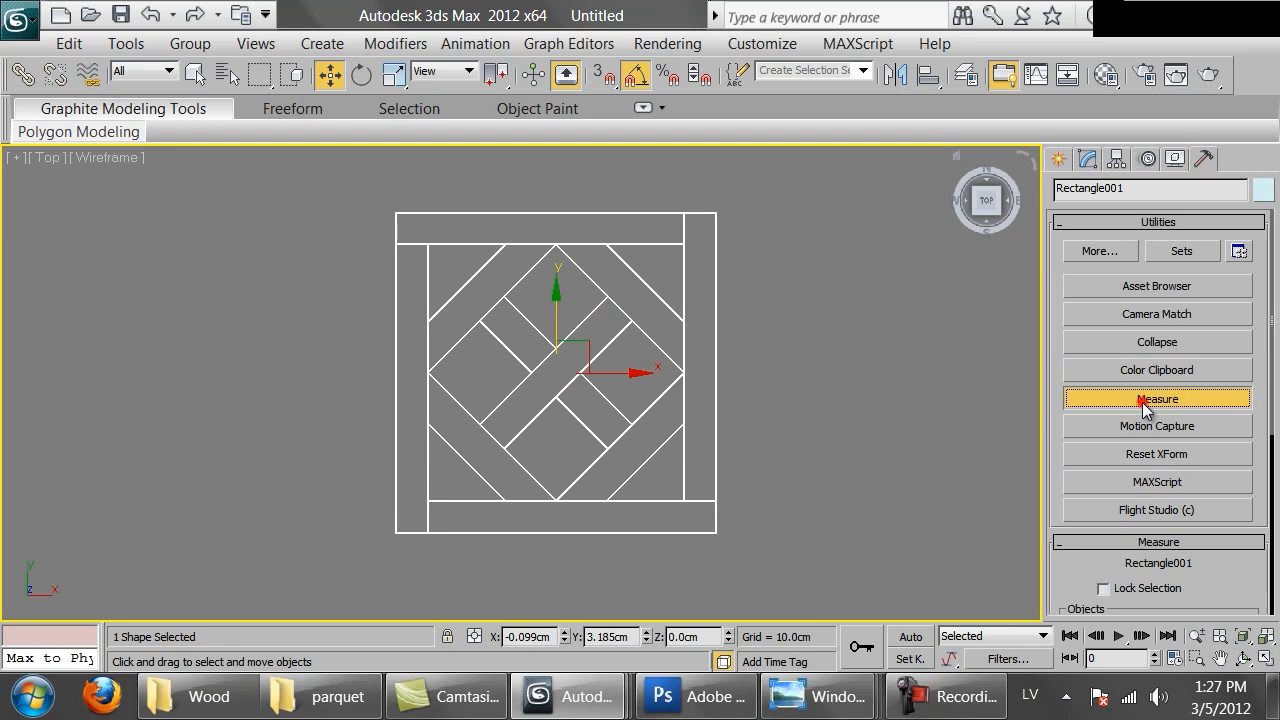
{"action": "left_click_drag", "start_coordinate": [1255, 591], "coordinate": [1184, 244]}
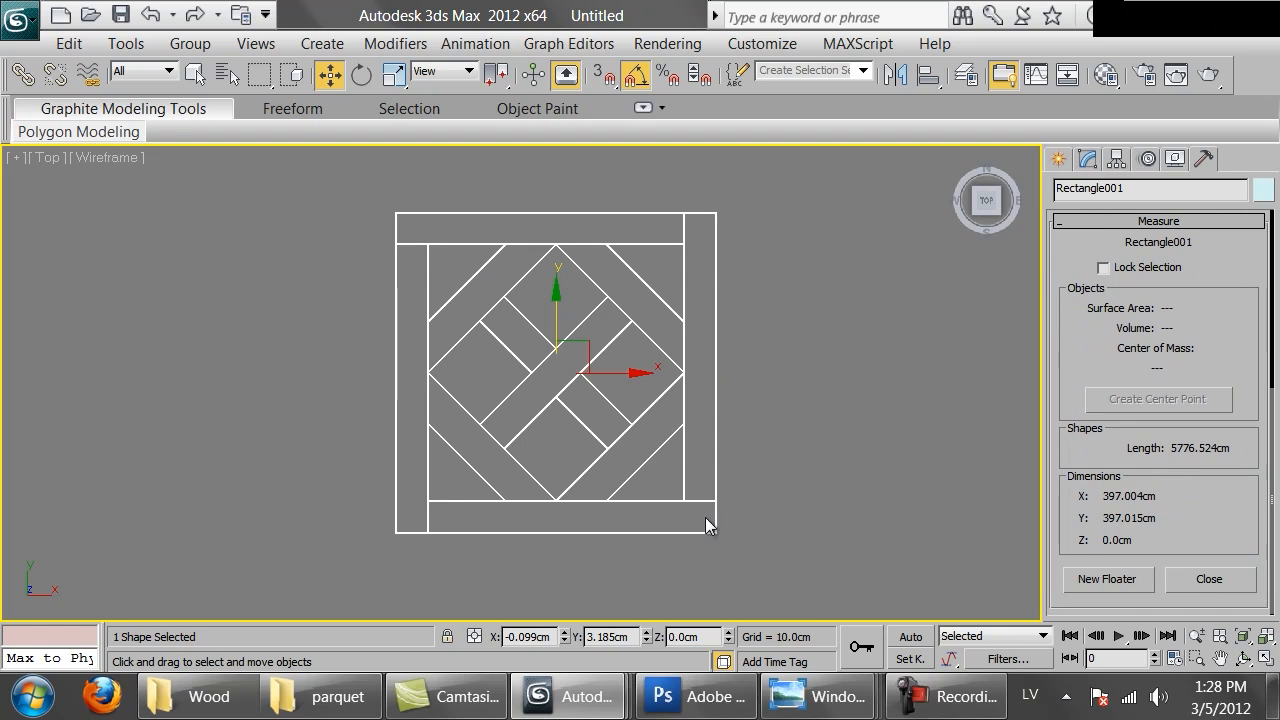
Scale the spline pattern down to about 45 cm square
{"action": "key", "text": "r"}
{"action": "left_click_drag", "start_coordinate": [563, 357], "coordinate": [576, 516]}
{"action": "key", "text": "z"}
{"action": "left_click_drag", "start_coordinate": [547, 389], "coordinate": [554, 497]}
{"action": "key", "text": "z"}
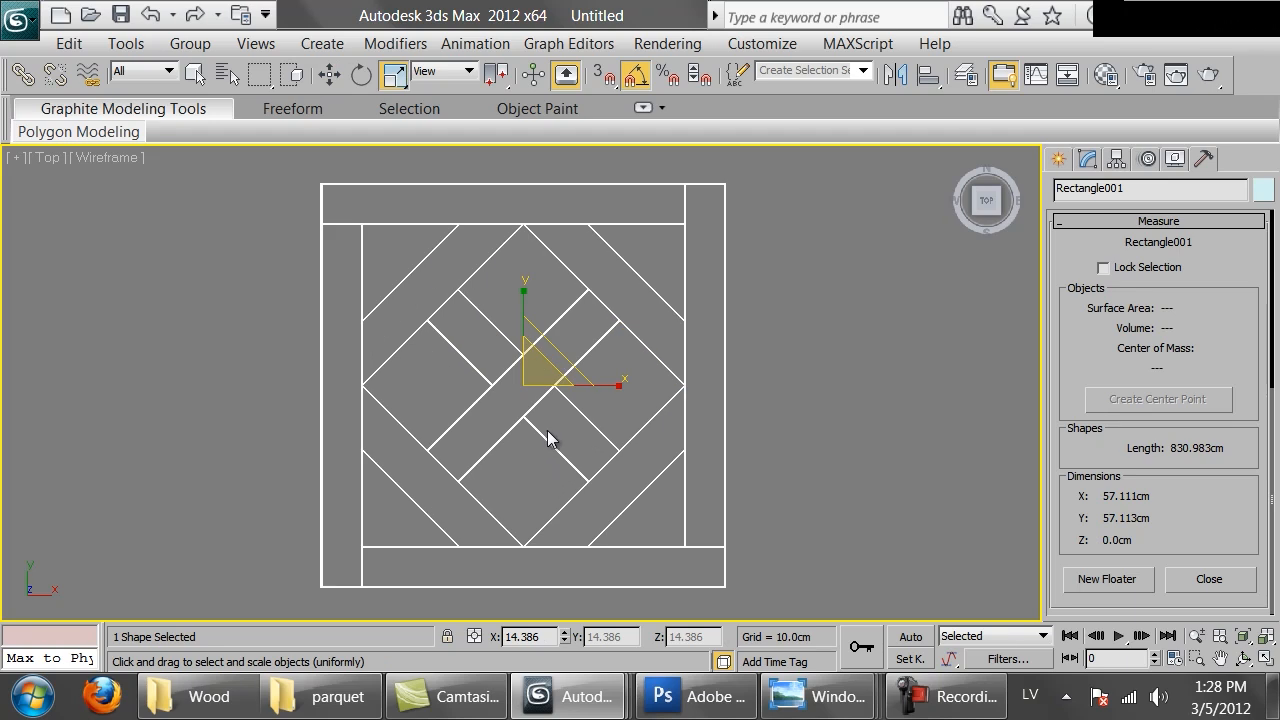
{"action": "left_click_drag", "start_coordinate": [524, 380], "coordinate": [544, 407]}
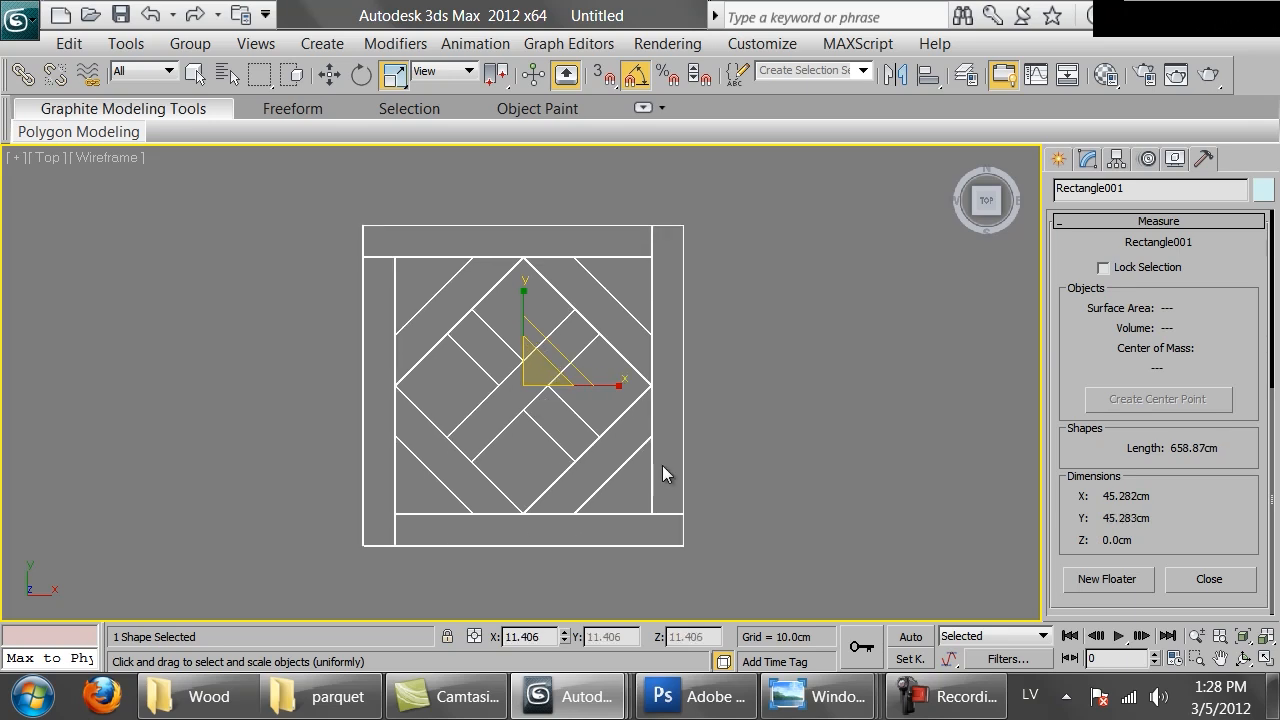
Close the Measure utility and apply Reset XForm to the selected parquet spline
{"action": "left_click", "coordinate": [1216, 579]}
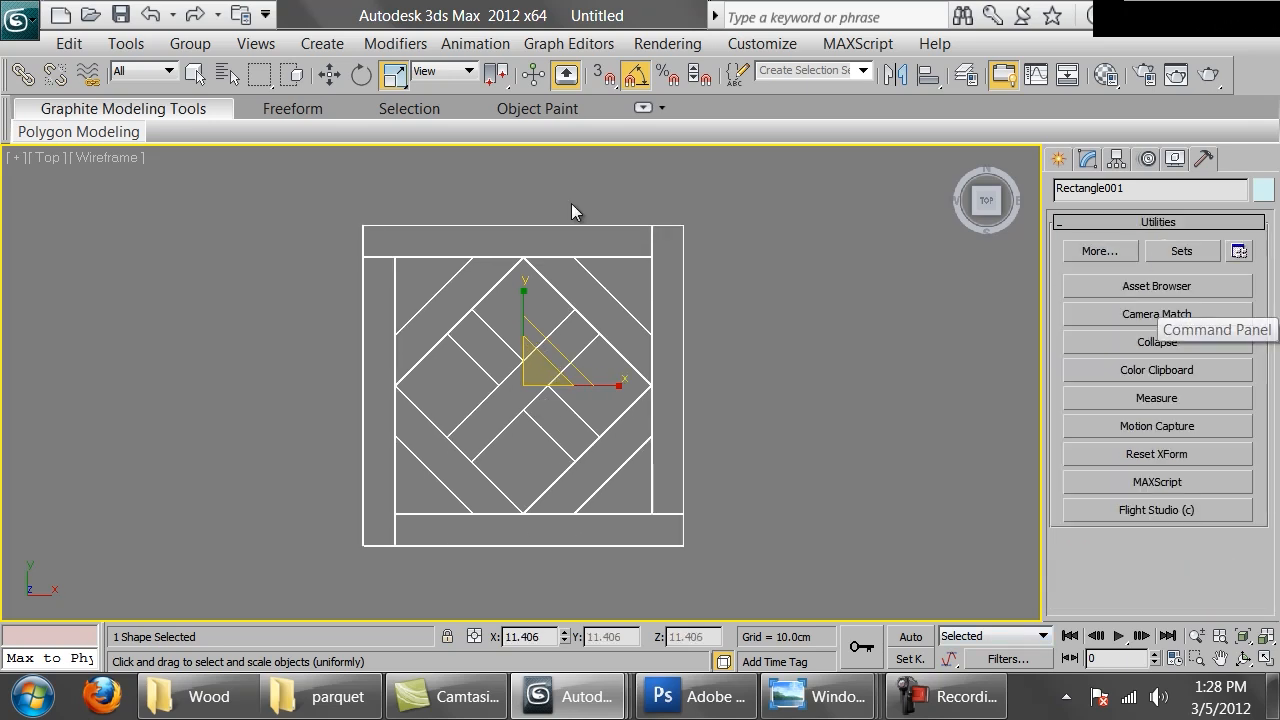
{"action": "left_click", "coordinate": [1165, 456]}
{"action": "left_click", "coordinate": [1157, 581]}
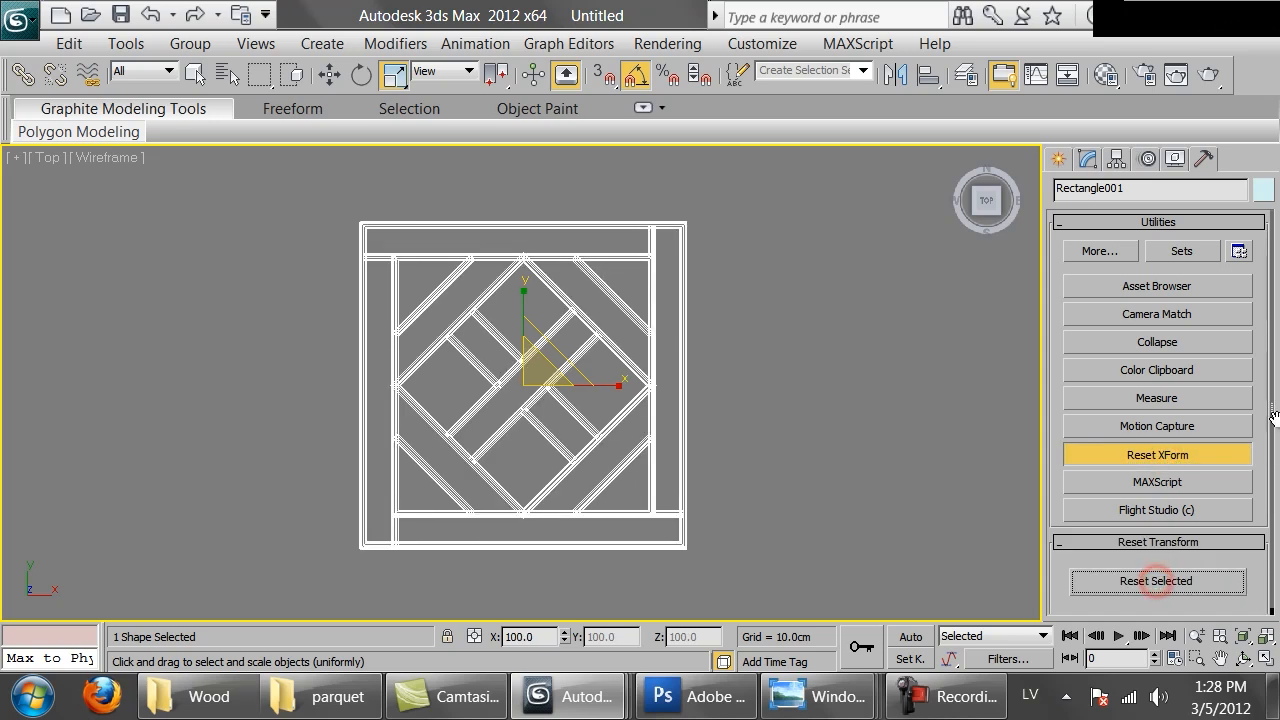
Collapse the spline's XForm modifier by converting it back to an editable spline
{"action": "left_click", "coordinate": [1087, 158]}
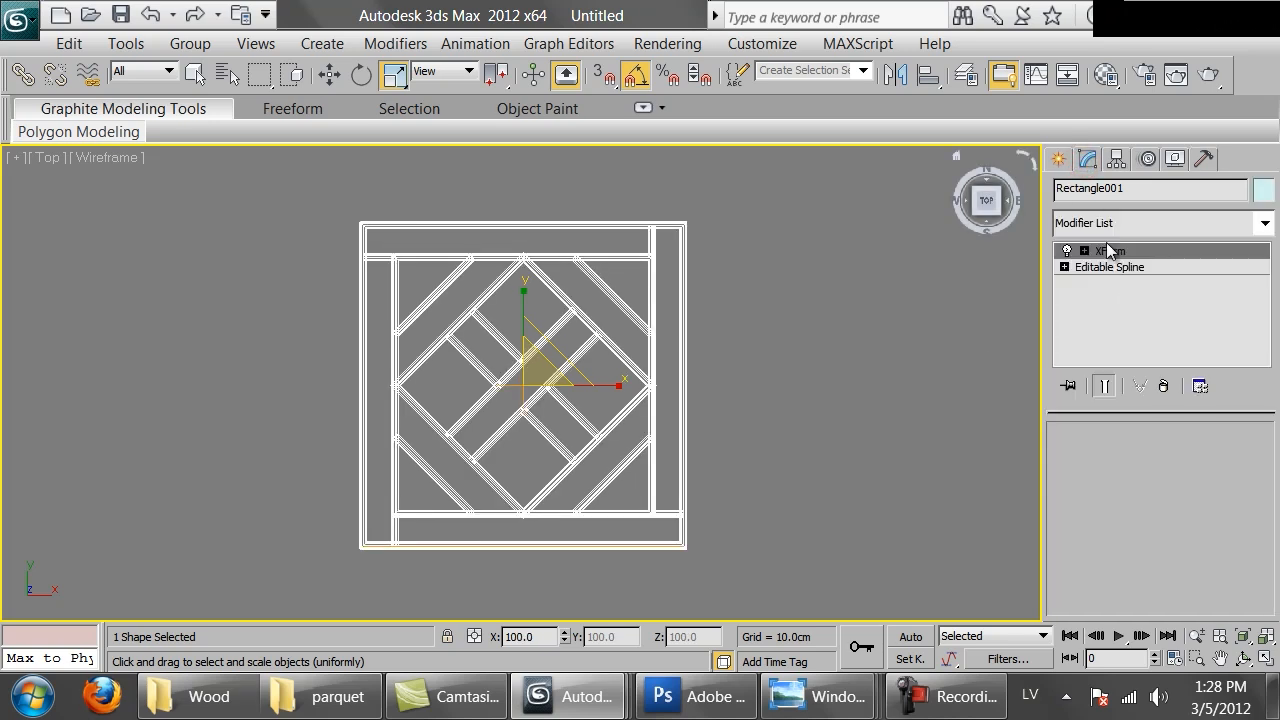
{"action": "right_click", "coordinate": [527, 285]}
{"action": "left_click", "coordinate": [827, 523]}
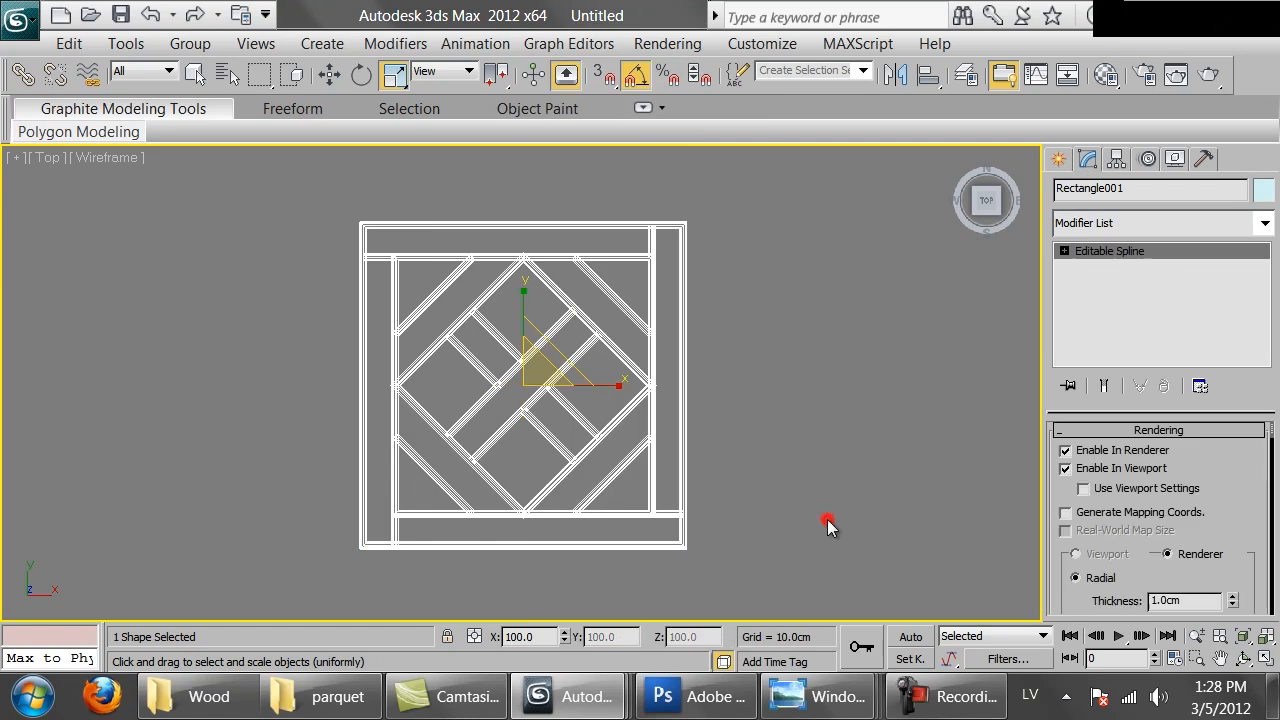
Switch the spline's rendering profile to rectangular with a length and width of 0.1 cm
{"action": "scroll", "coordinate": [1229, 468], "scroll_direction": "down", "scroll_amount": 1}
{"action": "left_click_drag", "start_coordinate": [1229, 468], "coordinate": [1187, 399]}
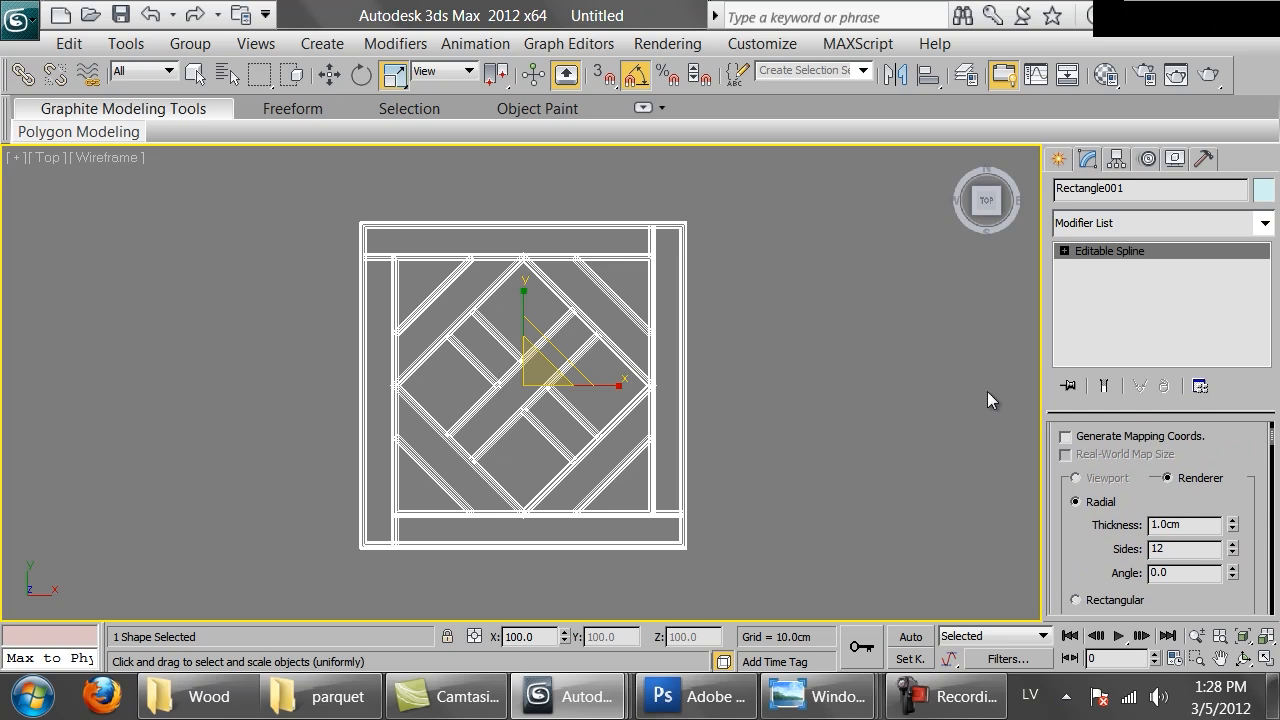
{"action": "scroll", "coordinate": [621, 349], "scroll_direction": "up", "scroll_amount": 5}
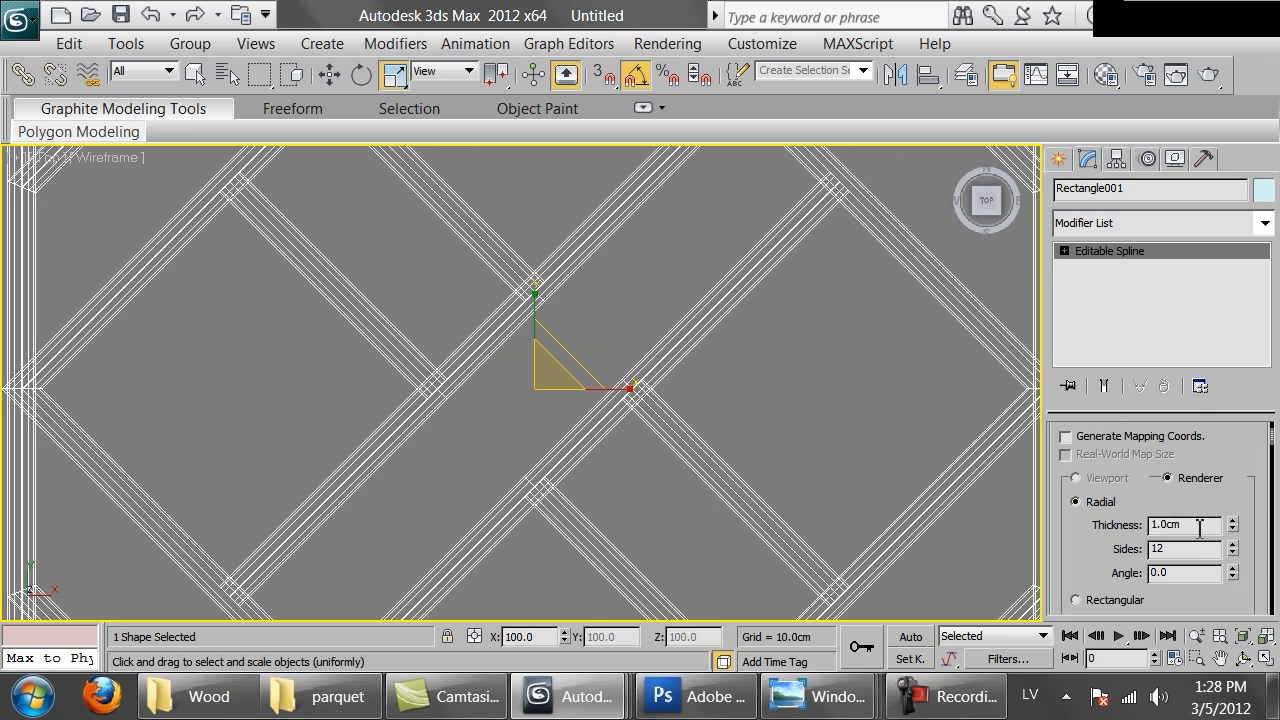
{"action": "left_click", "coordinate": [1077, 599]}
{"action": "left_click_drag", "start_coordinate": [1087, 605], "coordinate": [1077, 385]}
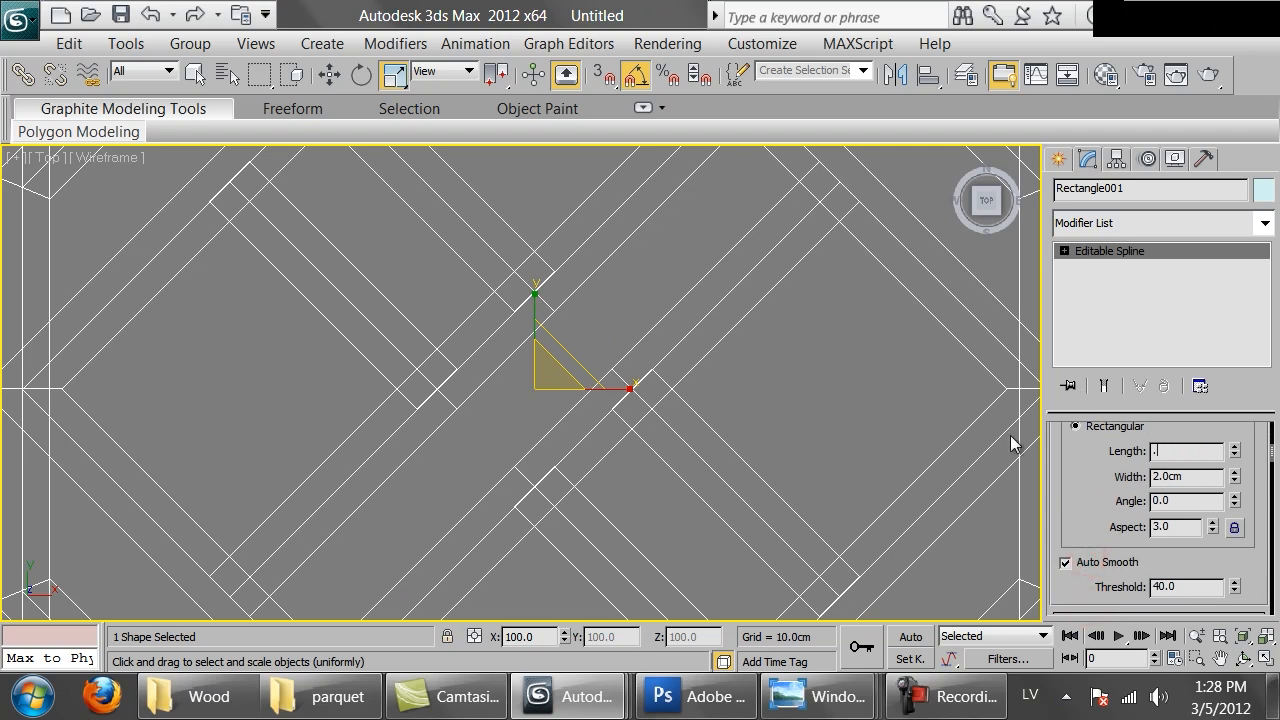
{"action": "type", "text": ".1"}
{"action": "key", "text": "Return"}
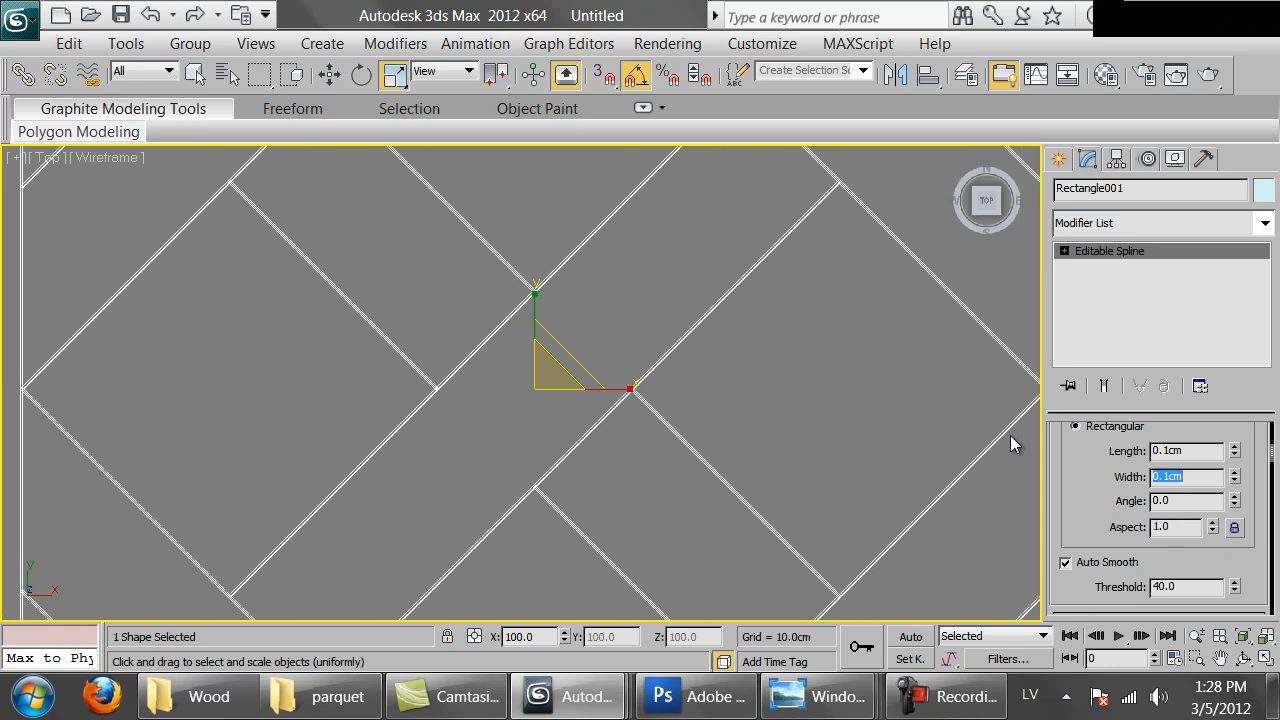
Toggle the viewport to shaded display and inspect the thin rendered spline lines up close
{"action": "key", "text": "F3"}
{"action": "scroll", "coordinate": [505, 328], "scroll_direction": "down", "scroll_amount": 5}
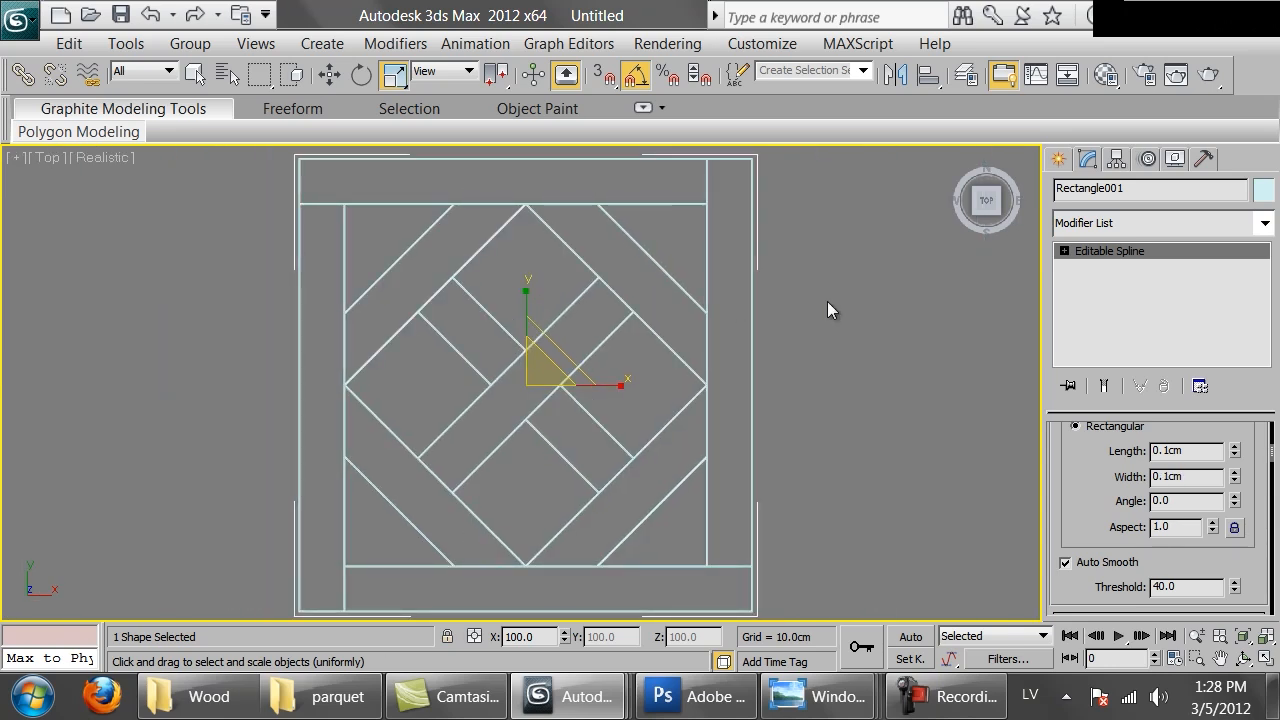
{"action": "scroll", "coordinate": [743, 425], "scroll_direction": "up", "scroll_amount": 8}
{"action": "middle_click_drag", "start_coordinate": [740, 428], "coordinate": [616, 374]}
{"action": "scroll", "coordinate": [630, 405], "scroll_direction": "up", "scroll_amount": 4}
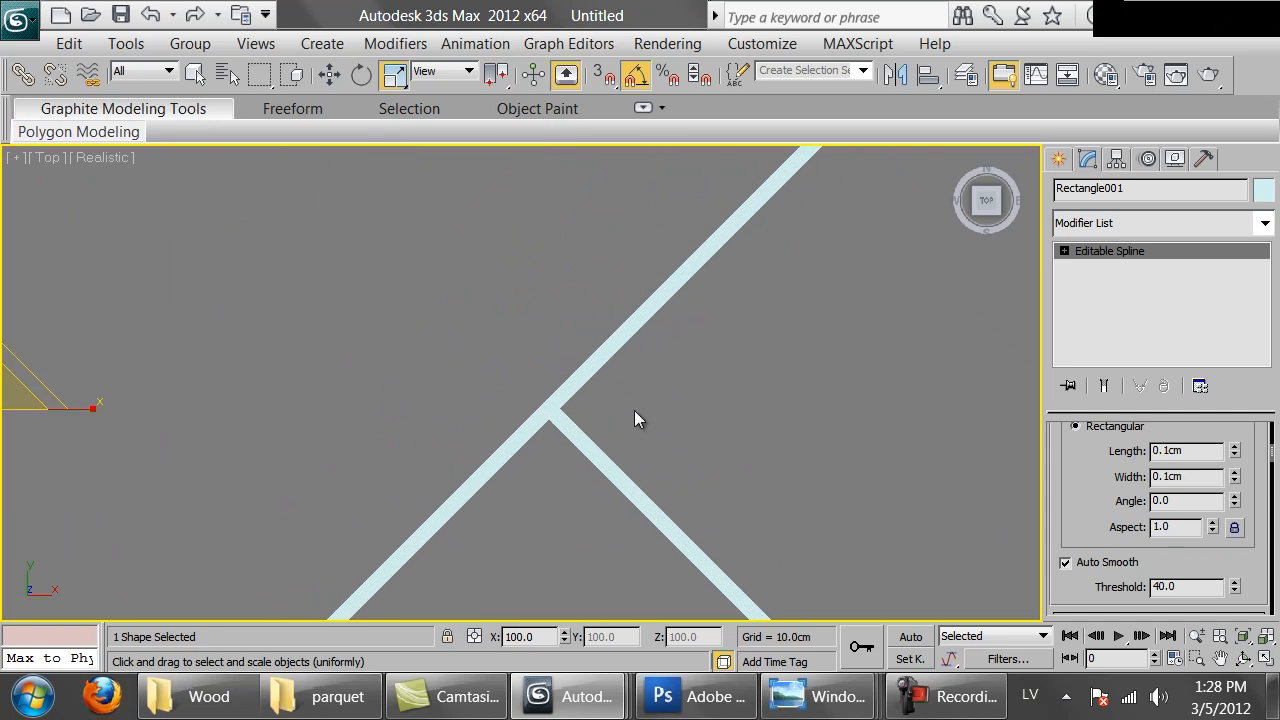
{"action": "scroll", "coordinate": [553, 402], "scroll_direction": "down", "scroll_amount": 4}
{"action": "scroll", "coordinate": [545, 395], "scroll_direction": "down", "scroll_amount": 5}
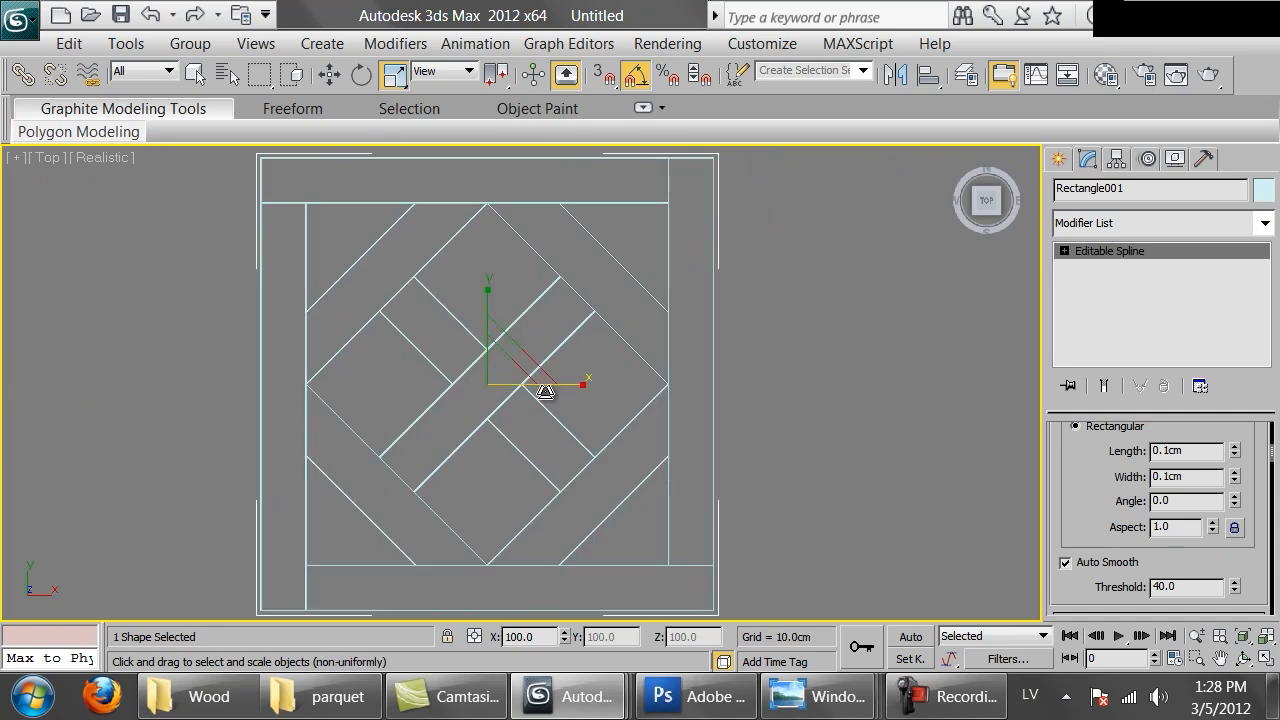
{"action": "key", "text": "r"}
{"action": "scroll", "coordinate": [529, 340], "scroll_direction": "up", "scroll_amount": 1}
{"action": "middle_click_drag", "start_coordinate": [549, 329], "coordinate": [600, 323]}
{"action": "scroll", "coordinate": [580, 348], "scroll_direction": "up", "scroll_amount": 2}
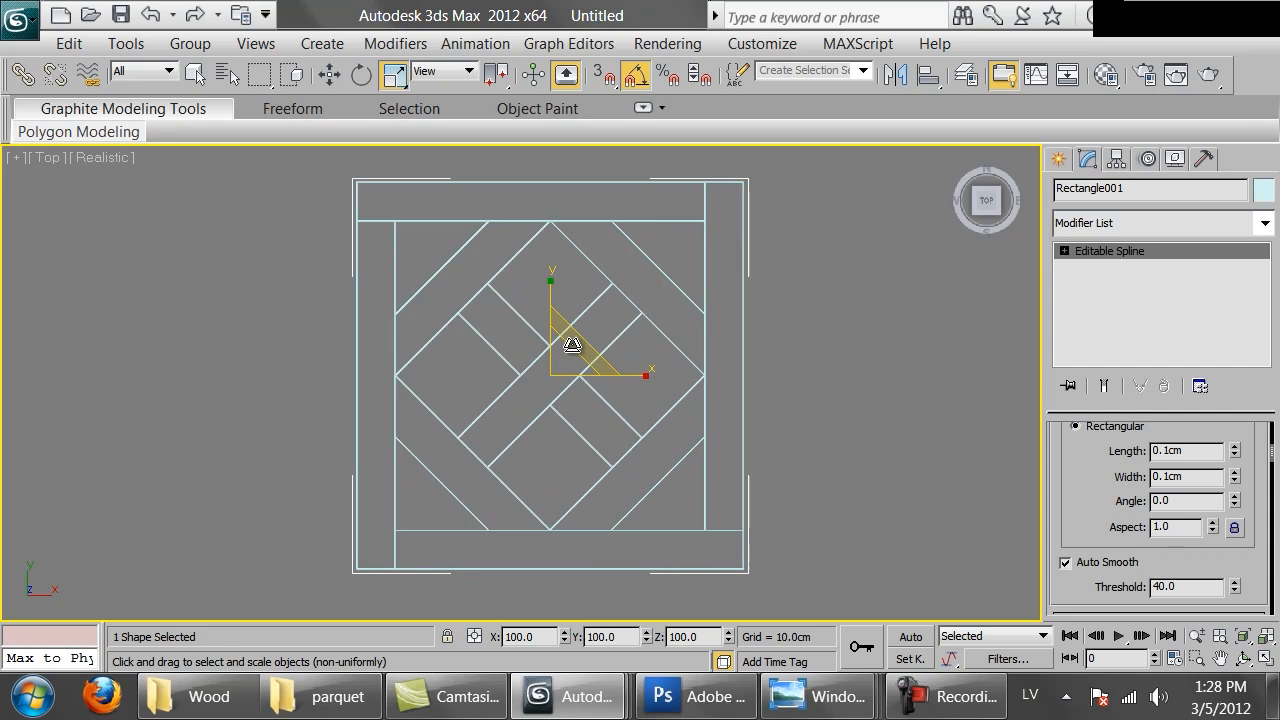
Create a standard material with a black diffuse color and assign it to the parquet spline
{"action": "key", "text": "m"}
{"action": "left_click", "coordinate": [795, 122]}
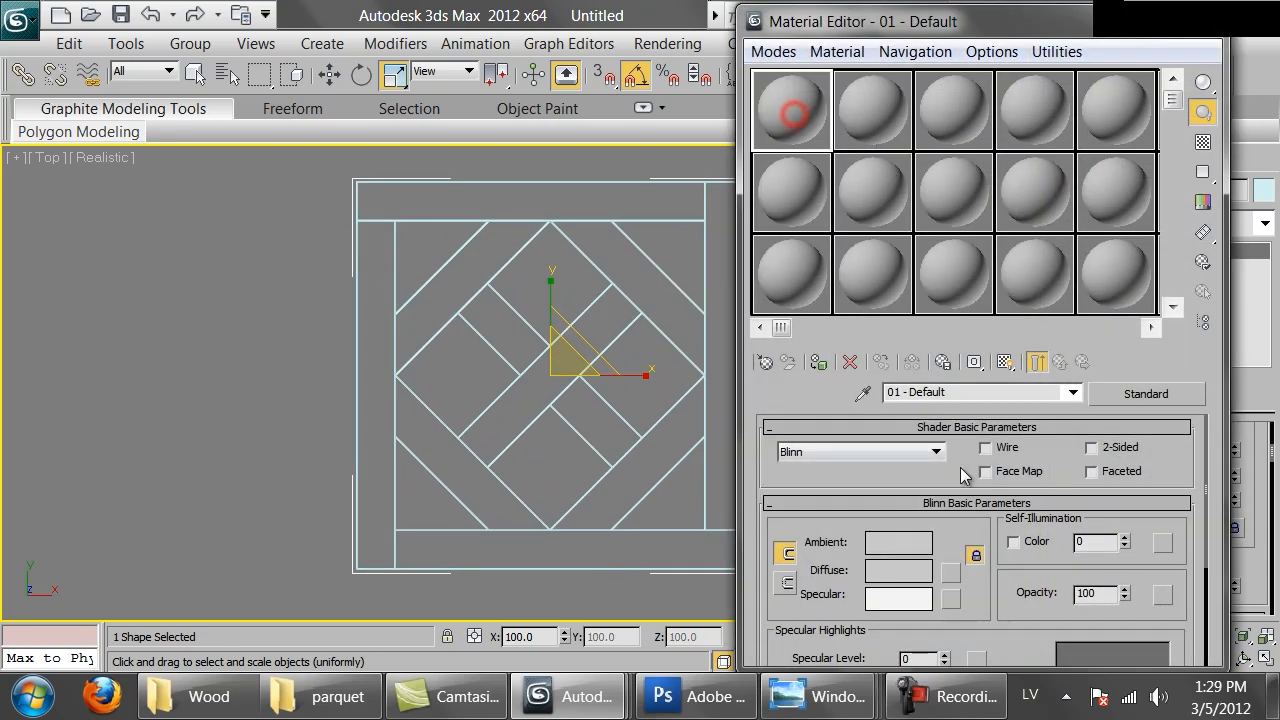
{"action": "left_click", "coordinate": [1112, 393]}
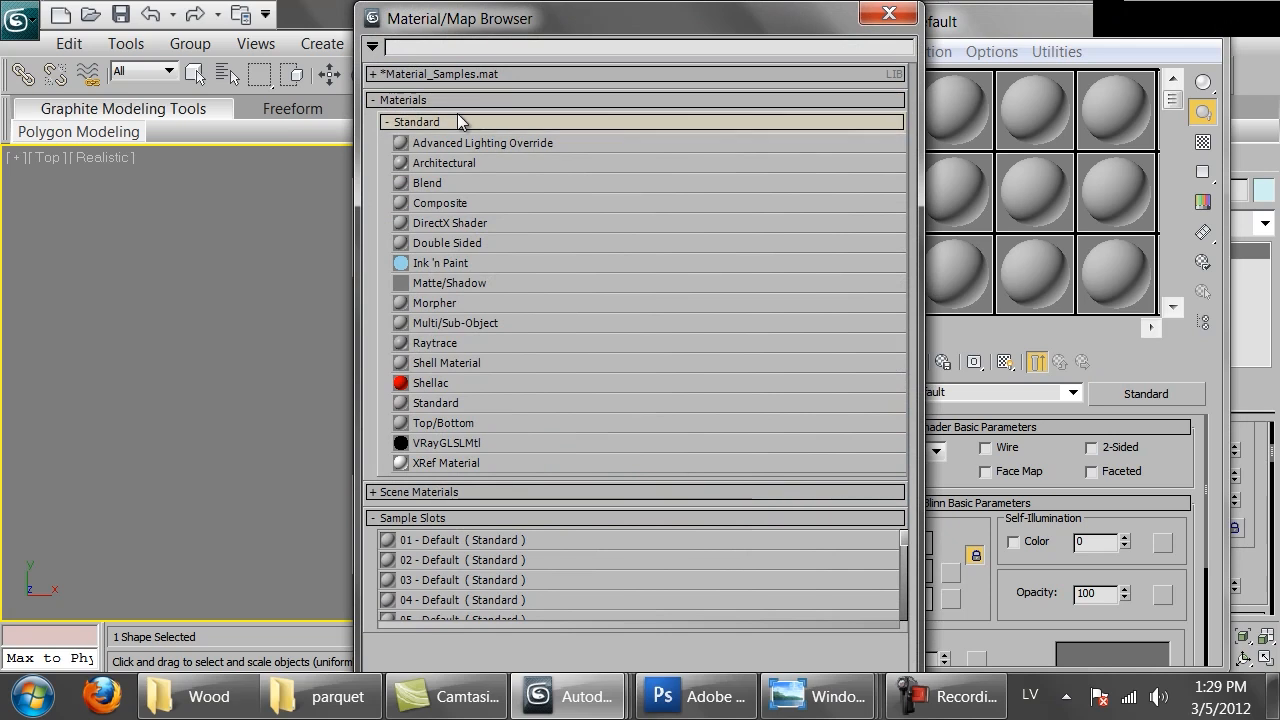
{"action": "double_click", "coordinate": [433, 402]}
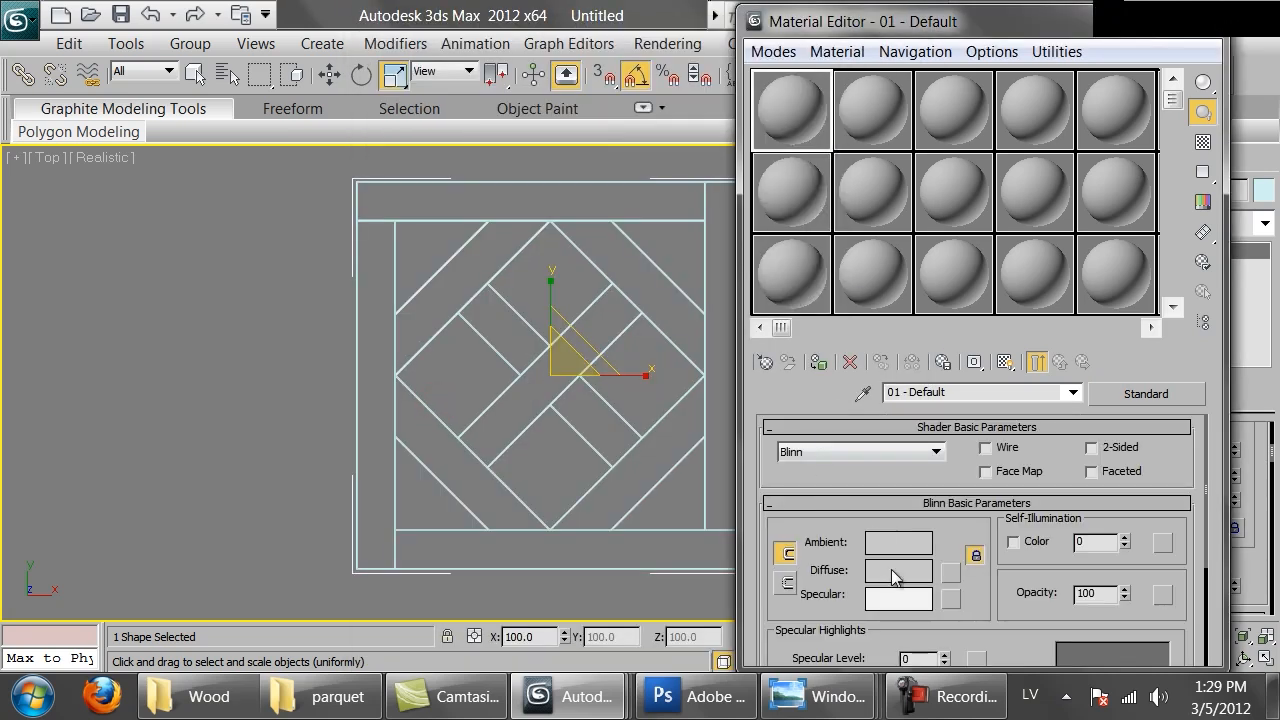
{"action": "left_click", "coordinate": [896, 574]}
{"action": "left_click_drag", "start_coordinate": [750, 257], "coordinate": [621, 259]}
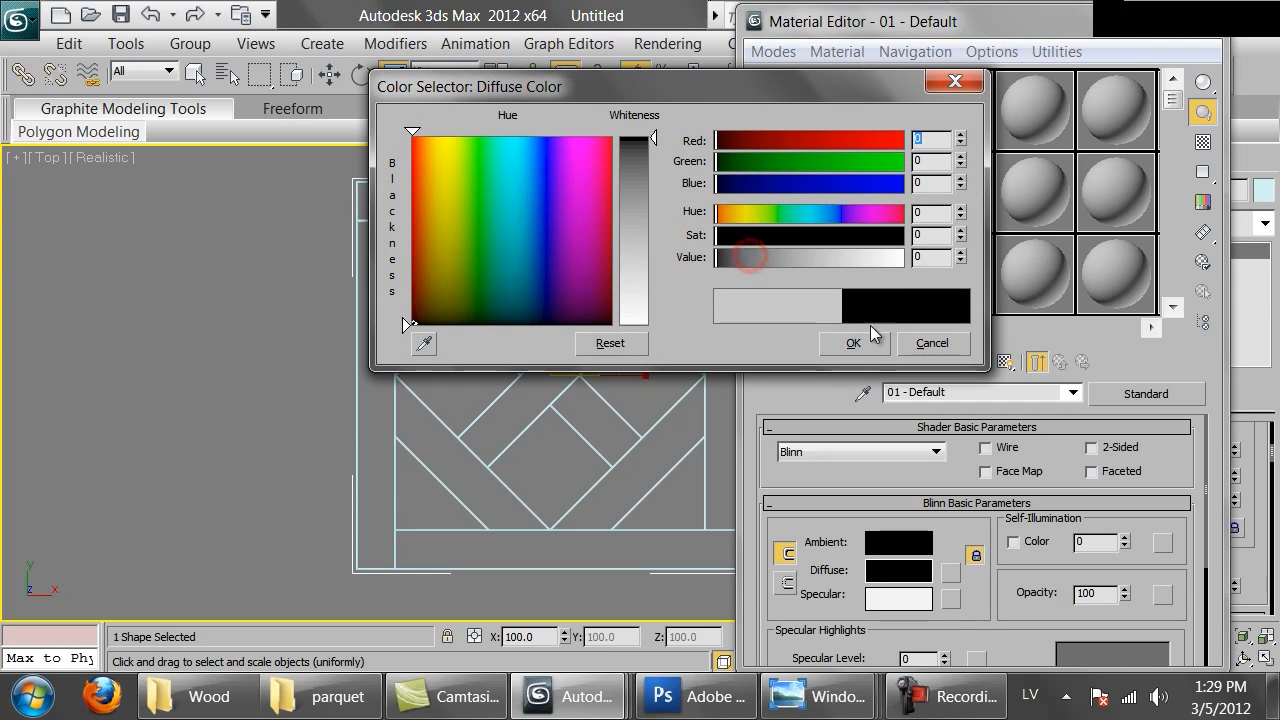
{"action": "left_click", "coordinate": [853, 342]}
{"action": "left_click", "coordinate": [819, 362]}
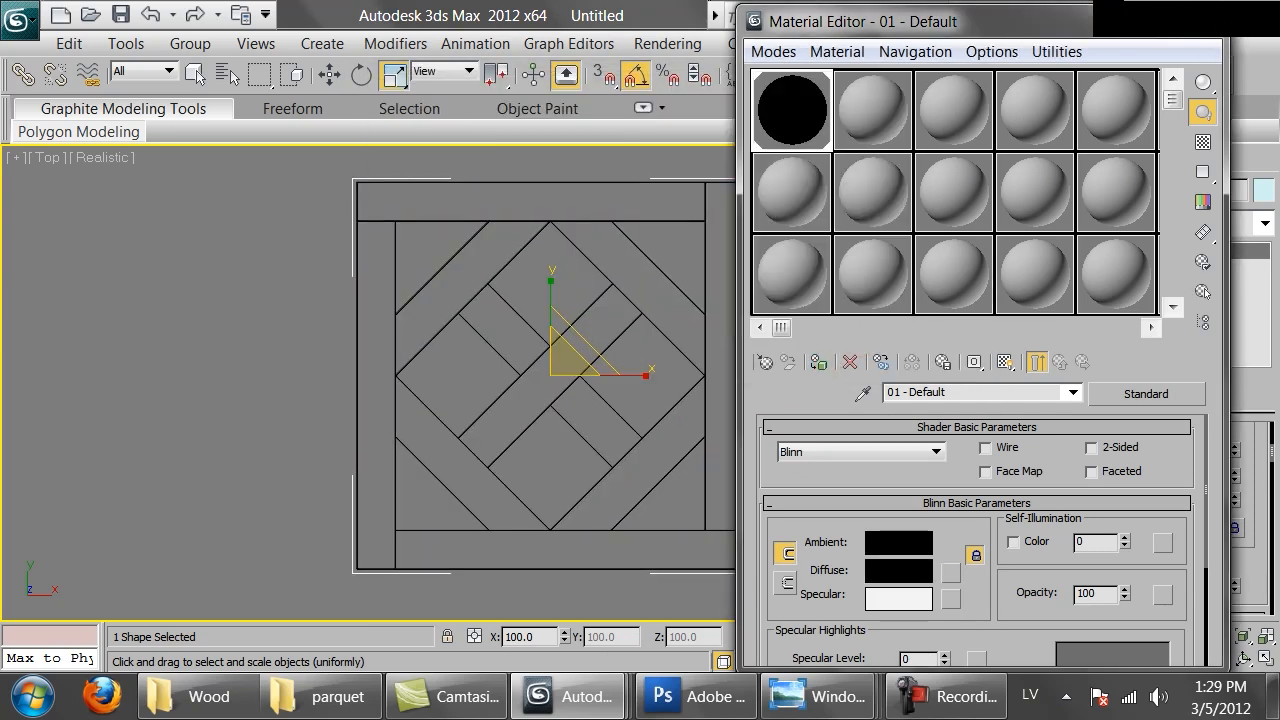
{"action": "key", "text": "m"}
Set the environment background color to white in the Environment and Effects settings
{"action": "left_click", "coordinate": [668, 43]}
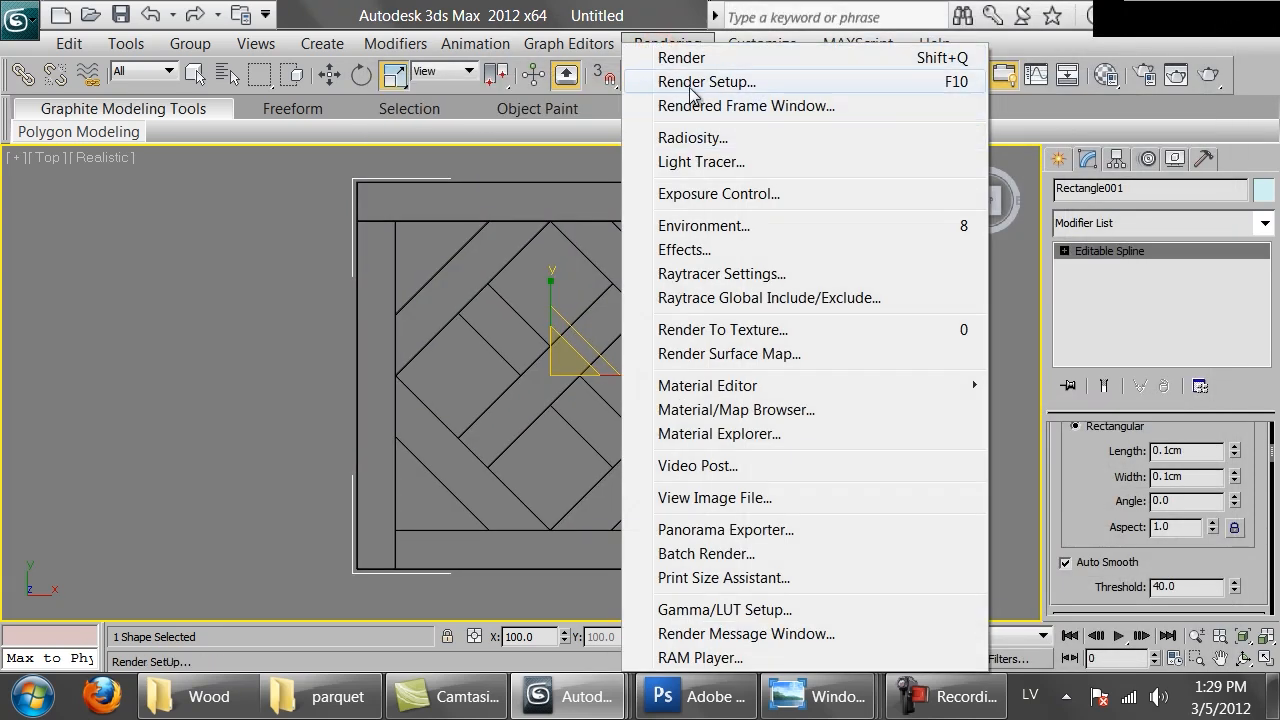
{"action": "left_click", "coordinate": [700, 228]}
{"action": "left_click", "coordinate": [514, 276]}
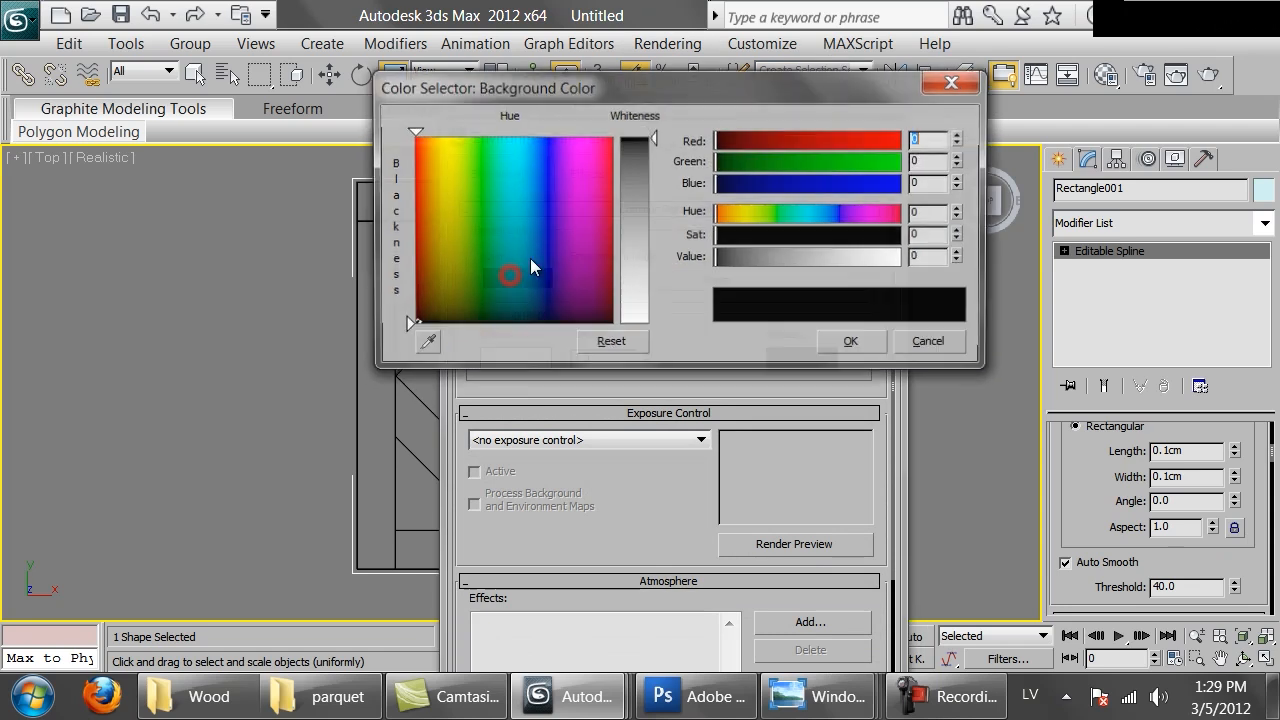
{"action": "left_click", "coordinate": [641, 209]}
{"action": "left_click", "coordinate": [872, 342]}
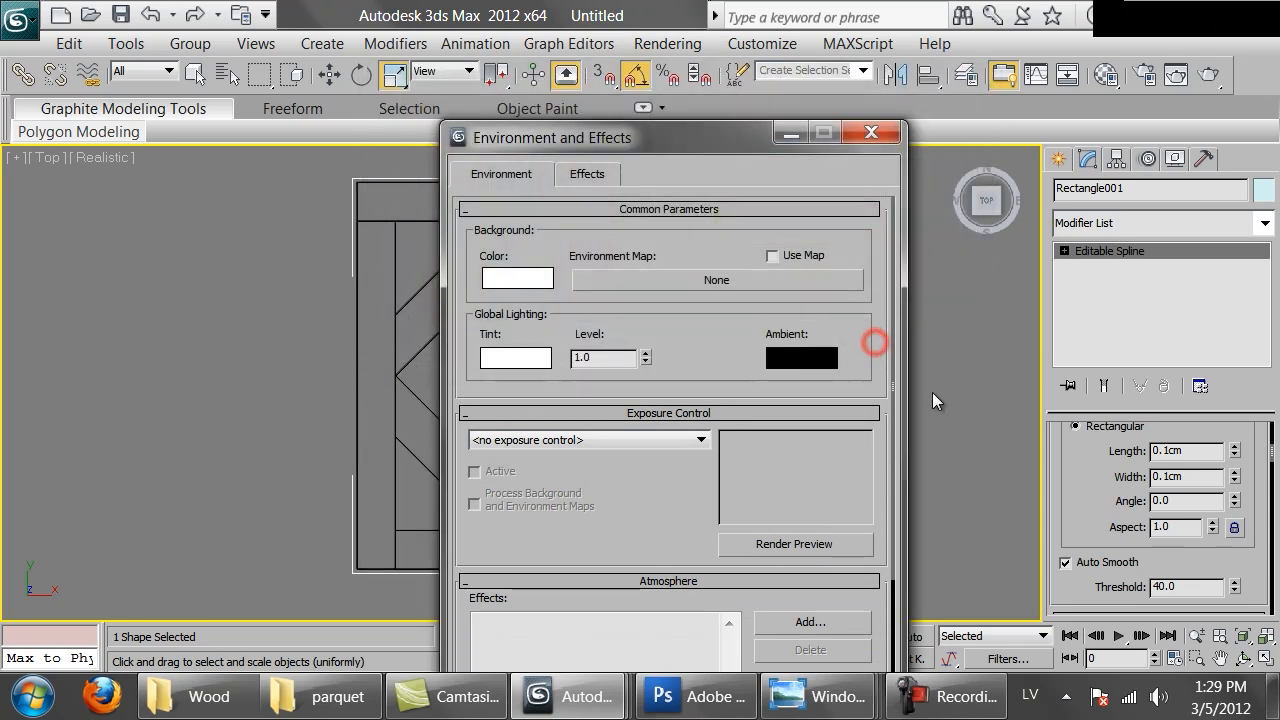
{"action": "left_click", "coordinate": [872, 134]}
Deselect the spline and render a test image of the Top view
{"action": "left_click", "coordinate": [883, 323]}
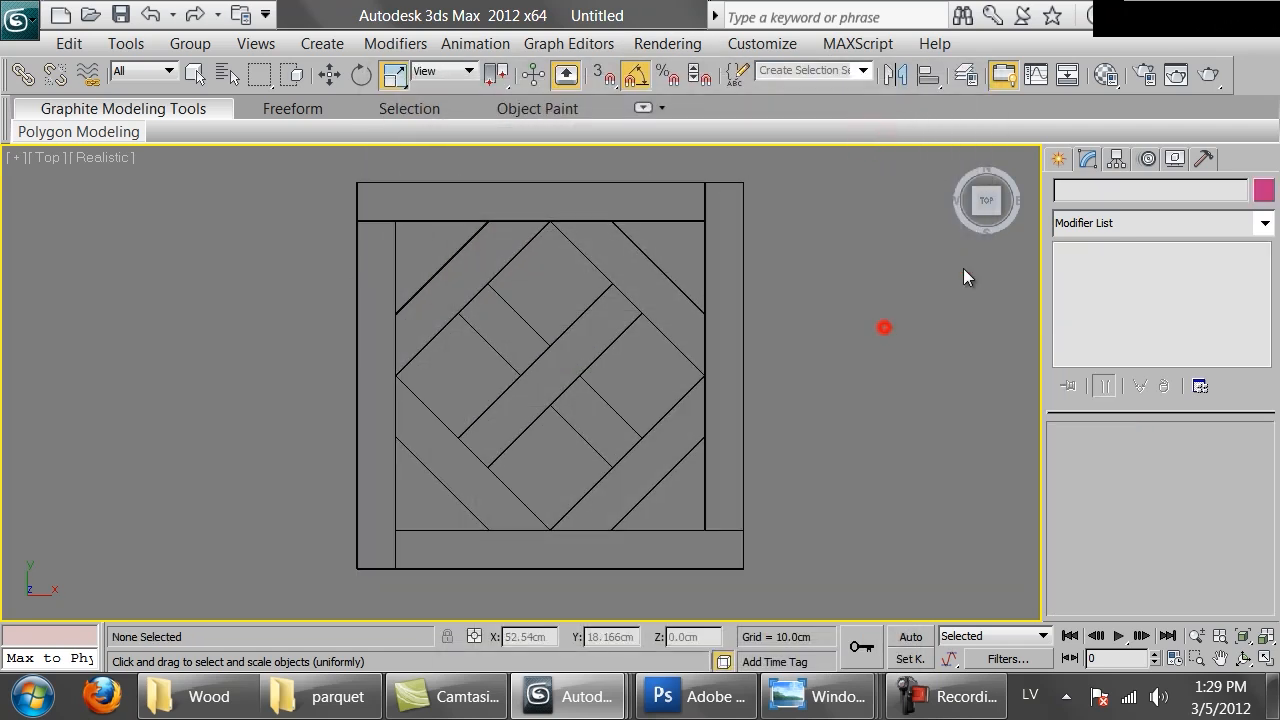
{"action": "left_click", "coordinate": [1206, 78]}
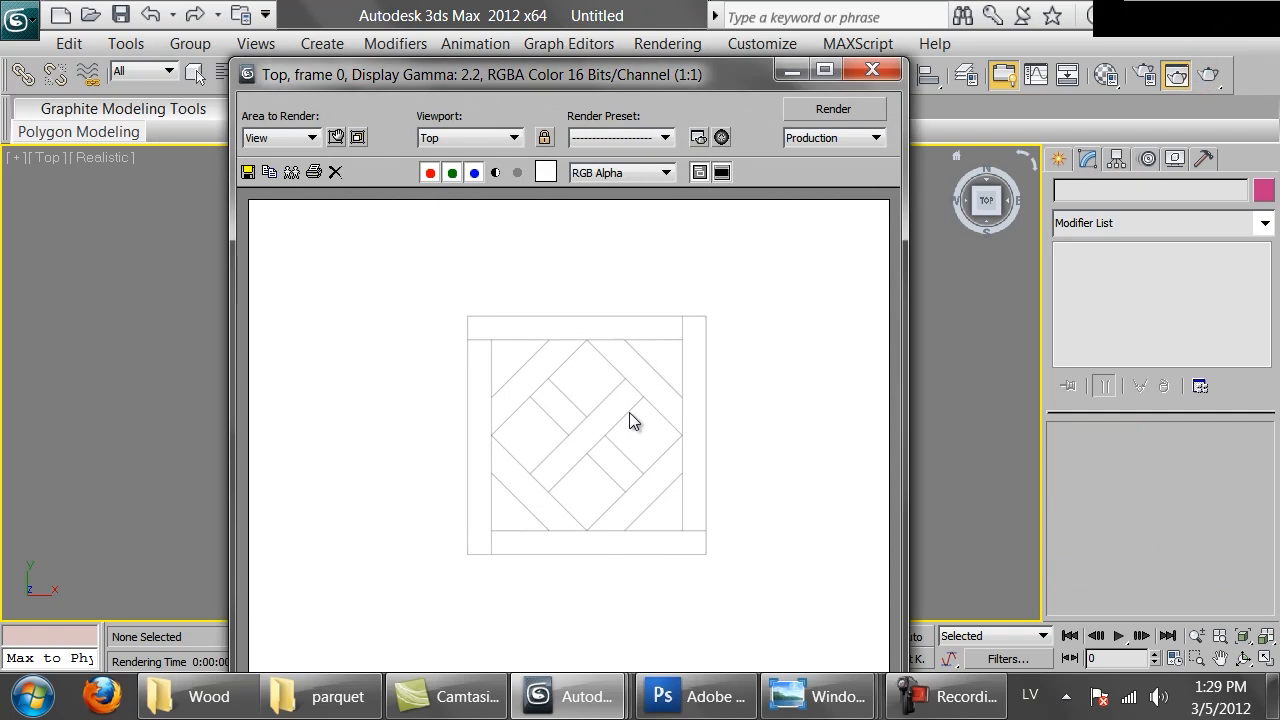
{"action": "scroll", "coordinate": [613, 392], "scroll_direction": "down", "scroll_amount": 1}
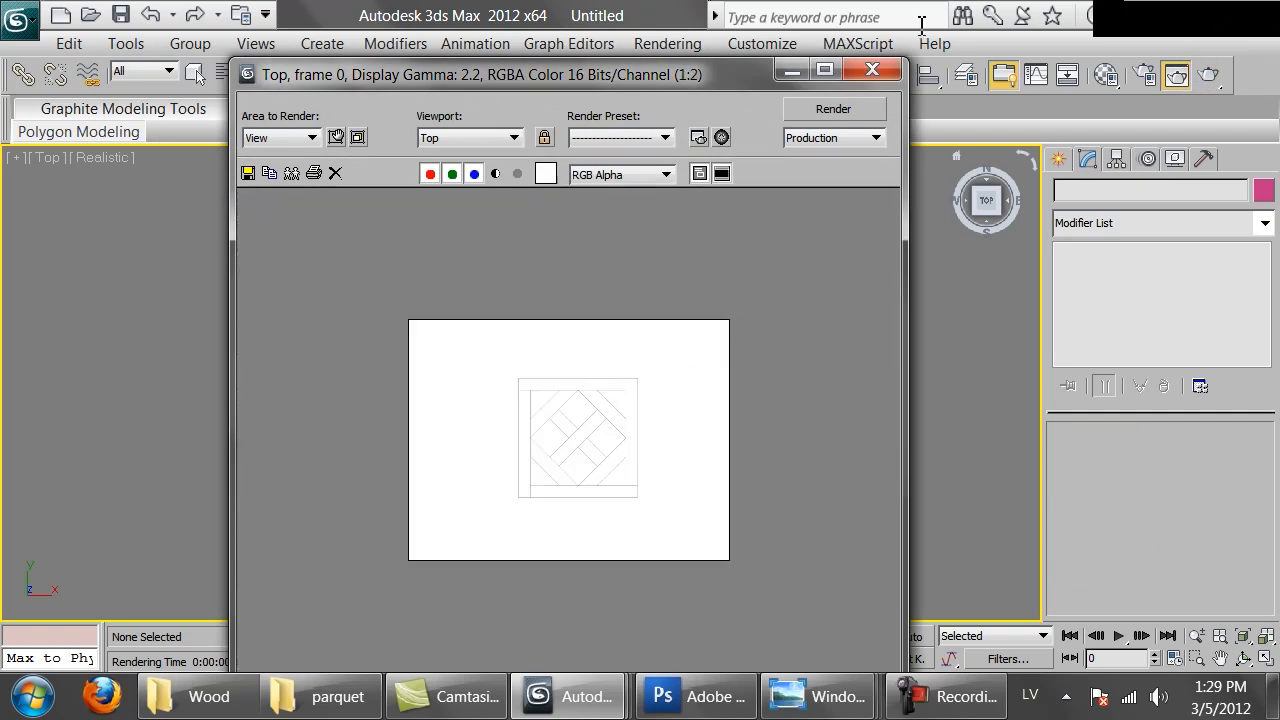
{"action": "left_click", "coordinate": [878, 70]}
Set the render output size to 4000 by 4000 pixels in Render Setup
{"action": "scroll", "coordinate": [570, 364], "scroll_direction": "up", "scroll_amount": 10}
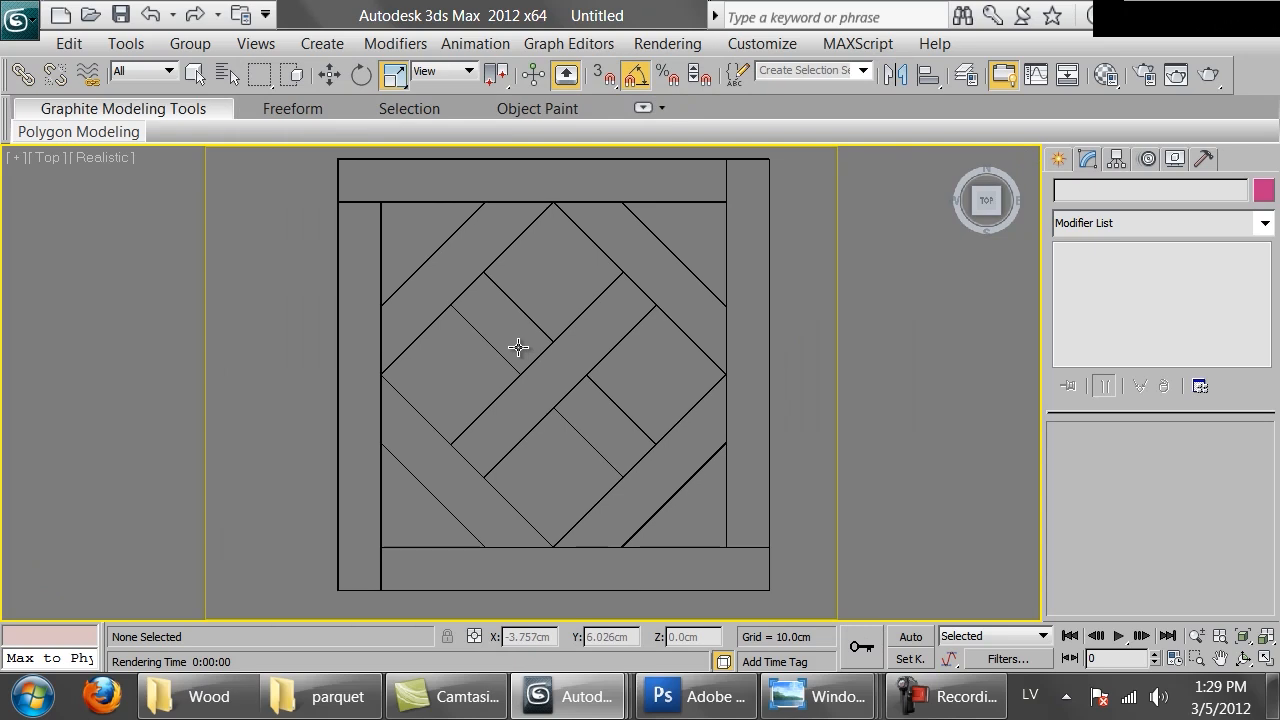
{"action": "middle_click_drag", "start_coordinate": [637, 317], "coordinate": [619, 319]}
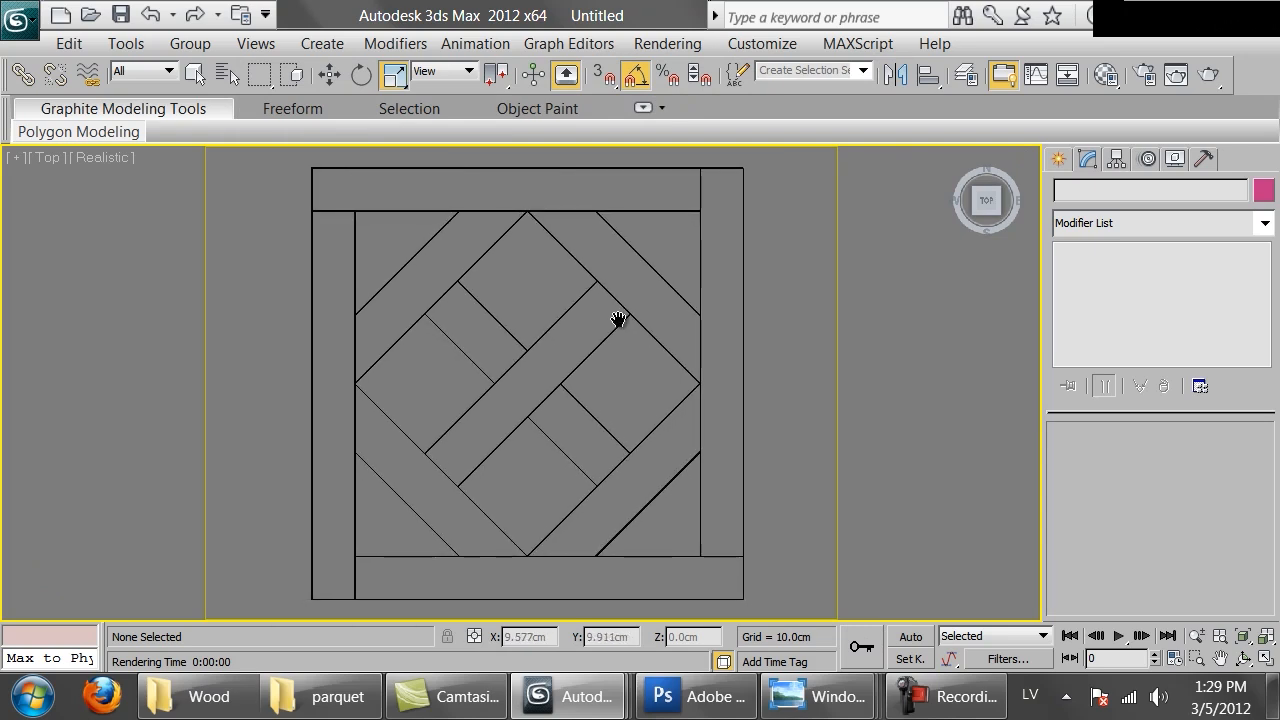
{"action": "left_click", "coordinate": [1145, 74]}
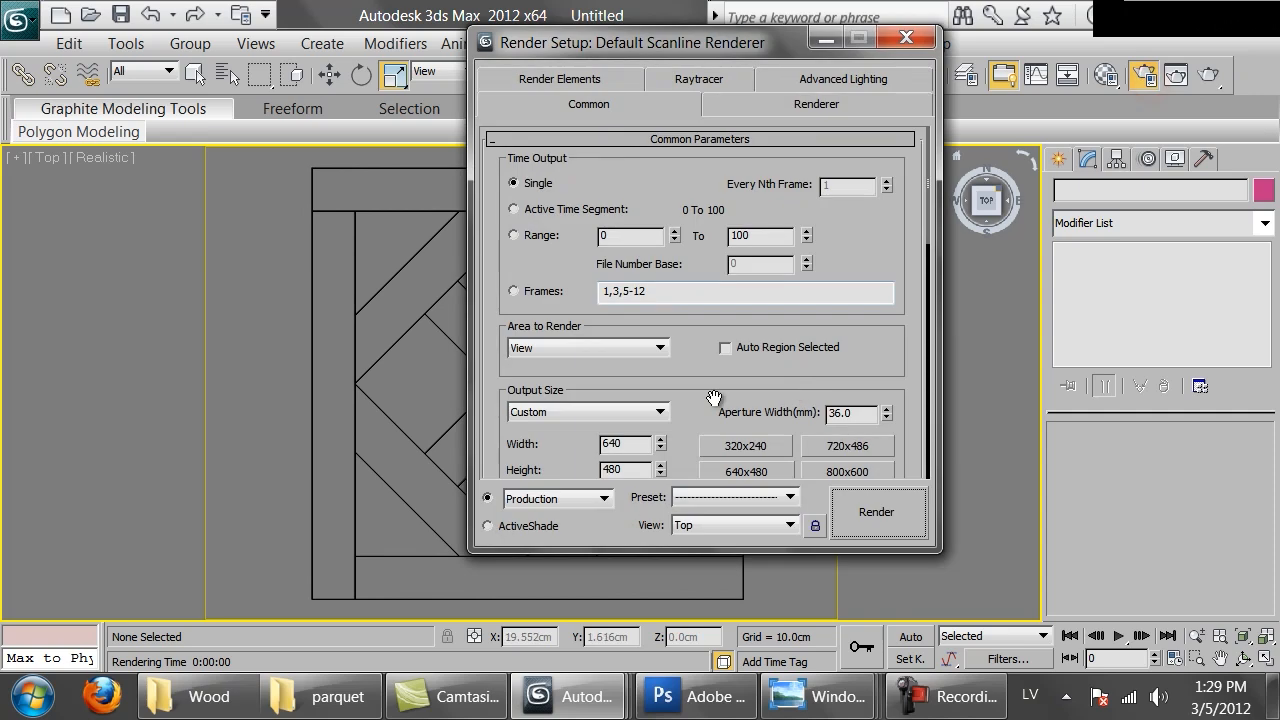
{"action": "left_click_drag", "start_coordinate": [714, 399], "coordinate": [714, 276]}
{"action": "double_click", "coordinate": [630, 326]}
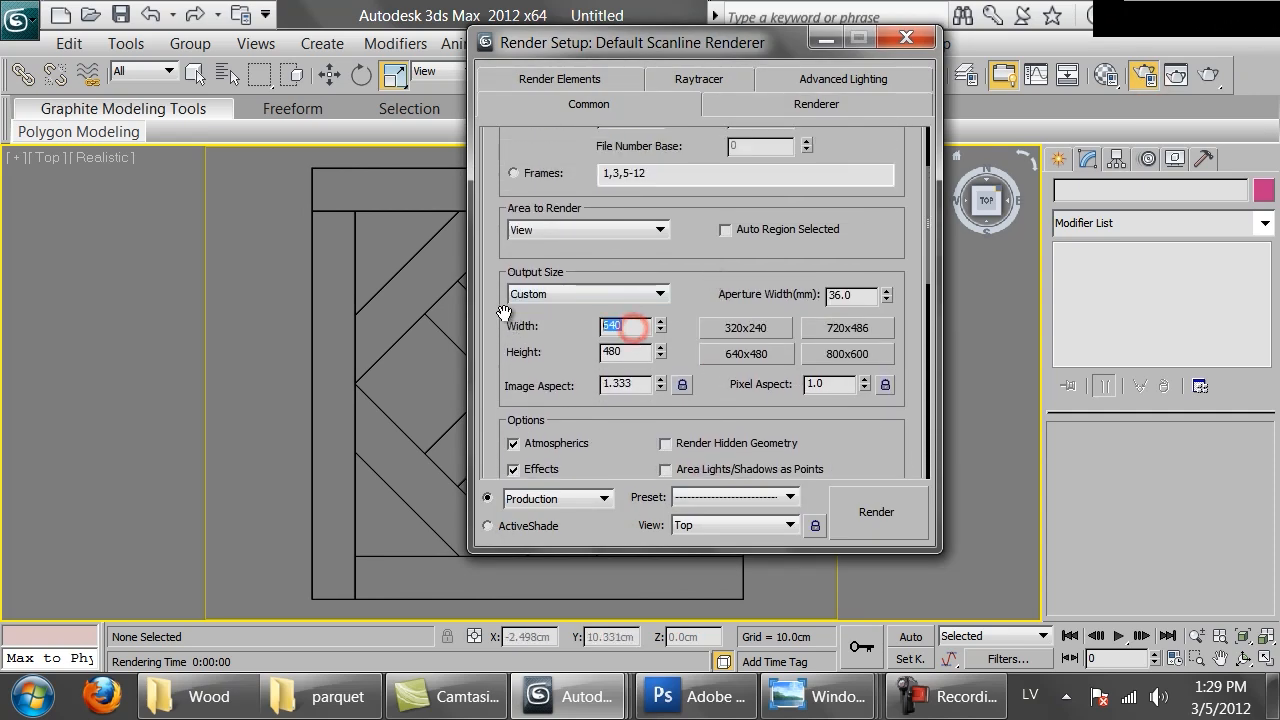
{"action": "type", "text": "400"}
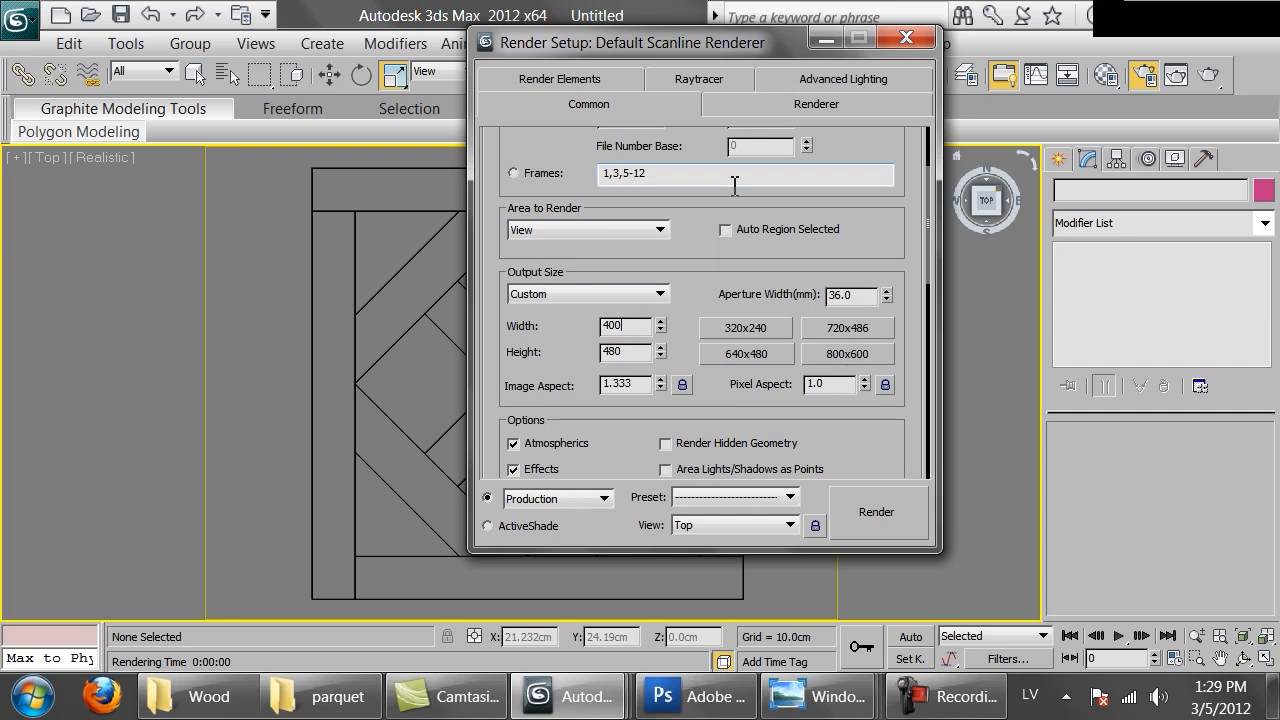
{"action": "type", "text": "0"}
{"action": "key", "text": "Tab"}
{"action": "type", "text": "40"}
{"action": "key", "text": "Return"}
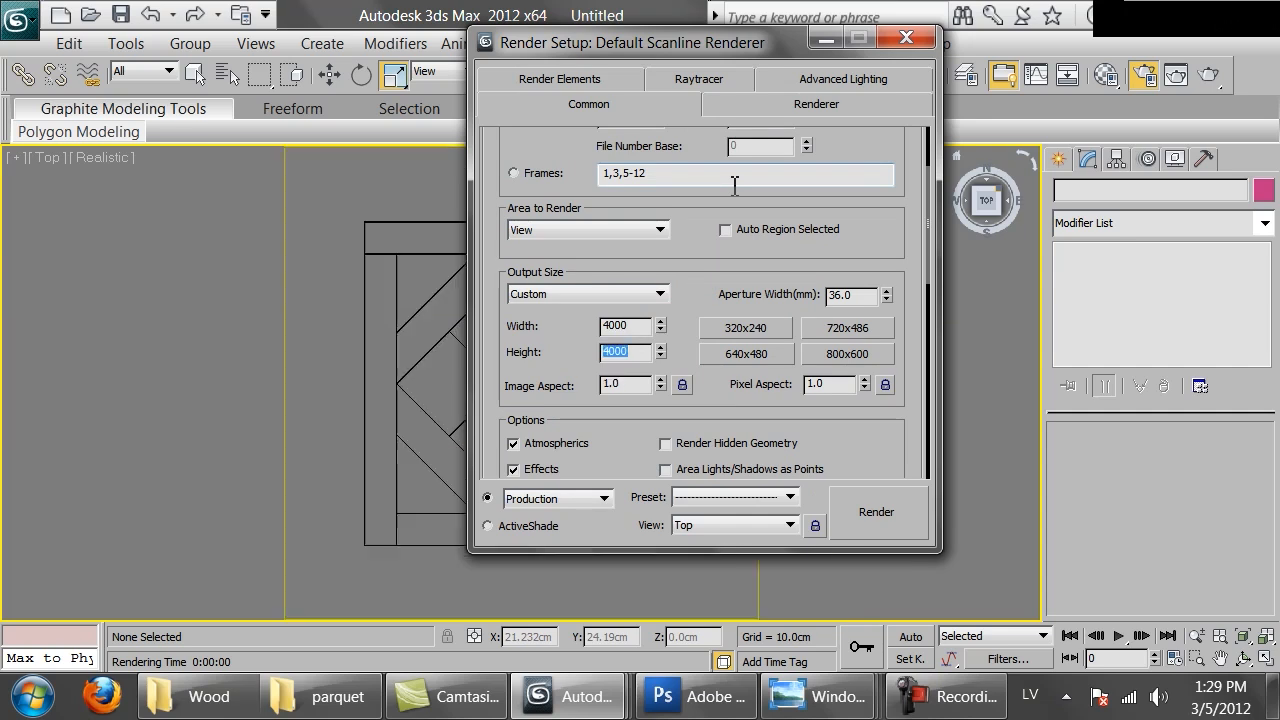
Render the Top view at the new resolution and zoom into the image to inspect the lines
{"action": "left_click", "coordinate": [845, 530]}
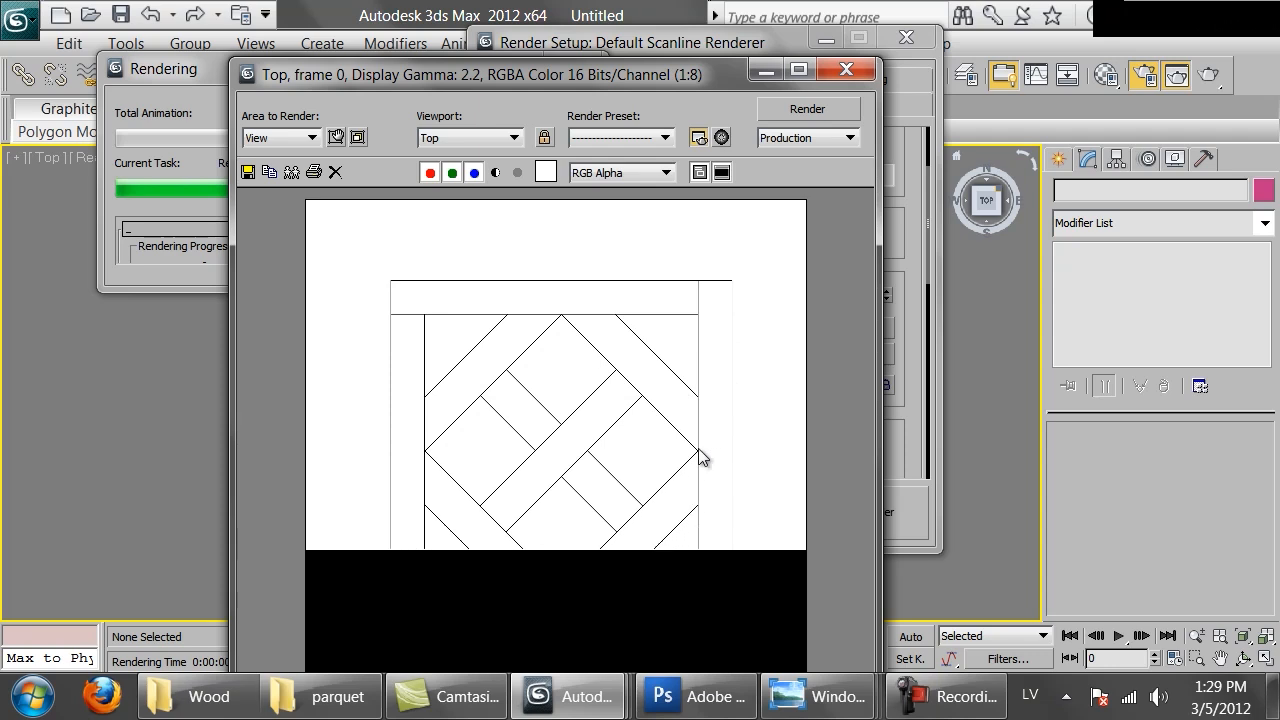
{"action": "scroll", "coordinate": [703, 526], "scroll_direction": "up", "scroll_amount": 1}
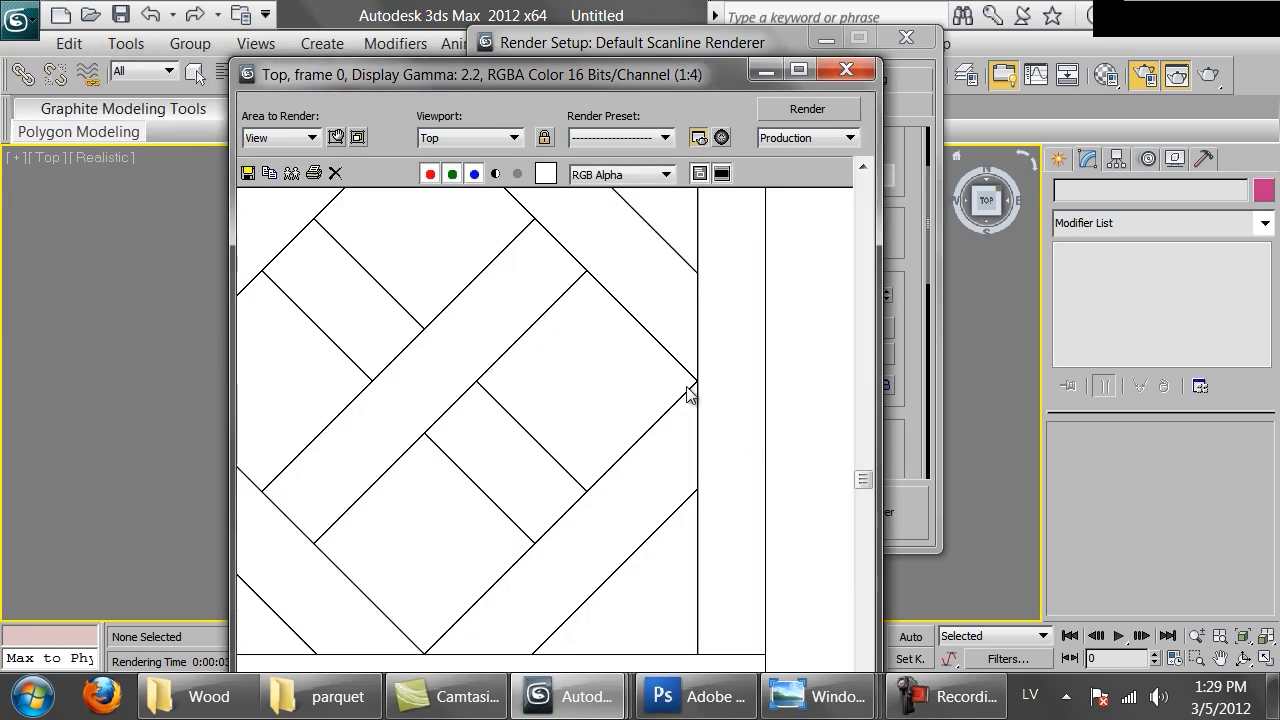
{"action": "scroll", "coordinate": [688, 395], "scroll_direction": "up", "scroll_amount": 1}
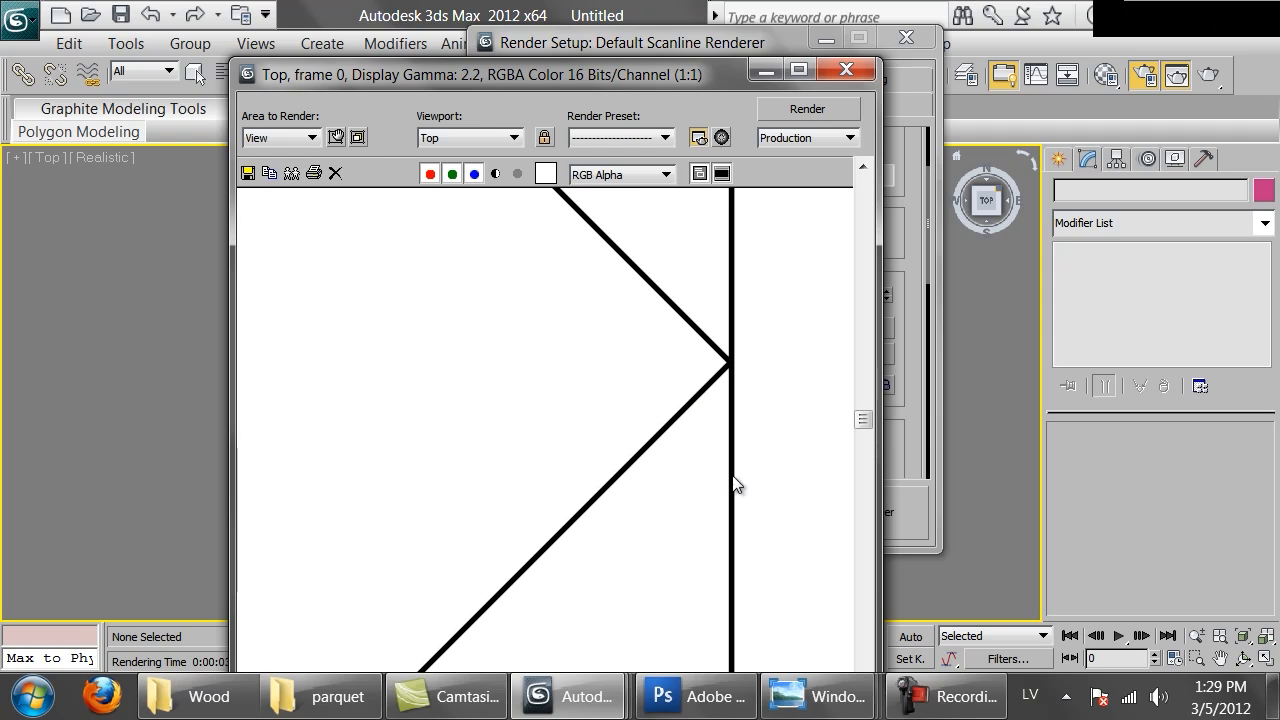
{"action": "middle_click_drag", "start_coordinate": [732, 476], "coordinate": [692, 694]}
{"action": "middle_click_drag", "start_coordinate": [649, 369], "coordinate": [658, 546]}
{"action": "middle_click_drag", "start_coordinate": [675, 441], "coordinate": [586, 480]}
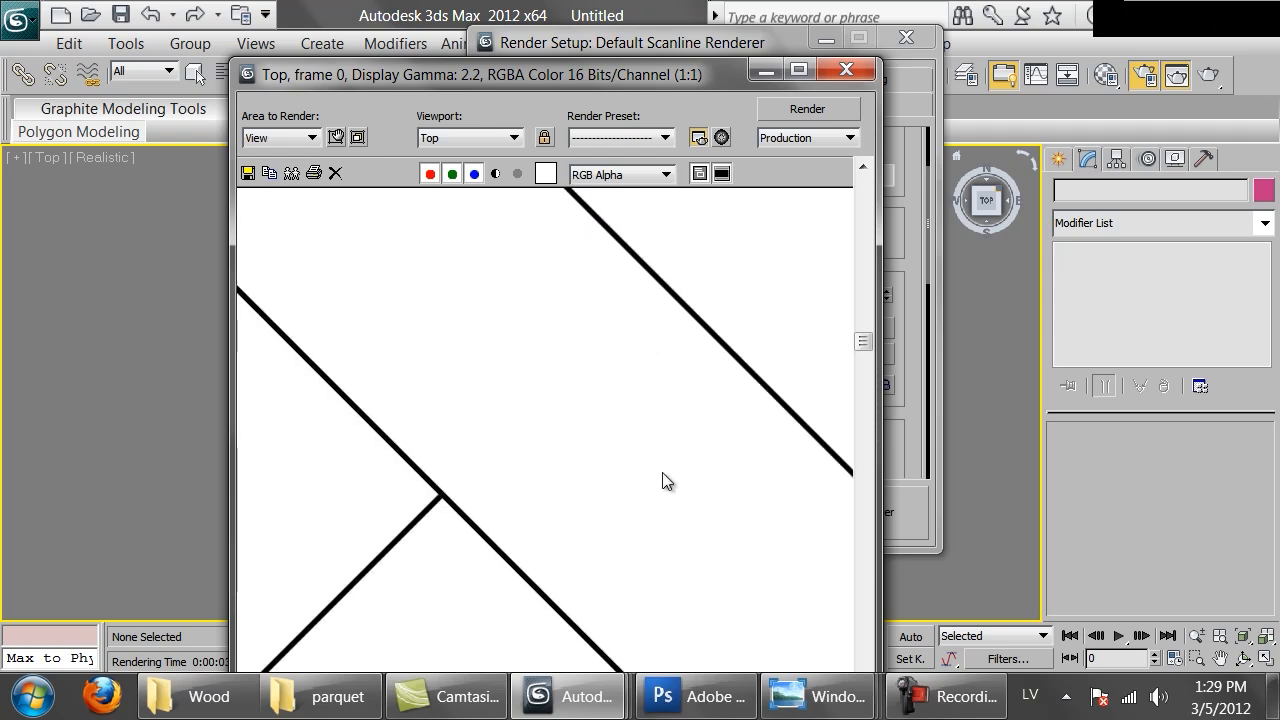
{"action": "middle_click_drag", "start_coordinate": [466, 314], "coordinate": [459, 362]}
{"action": "scroll", "coordinate": [438, 349], "scroll_direction": "down", "scroll_amount": 1}
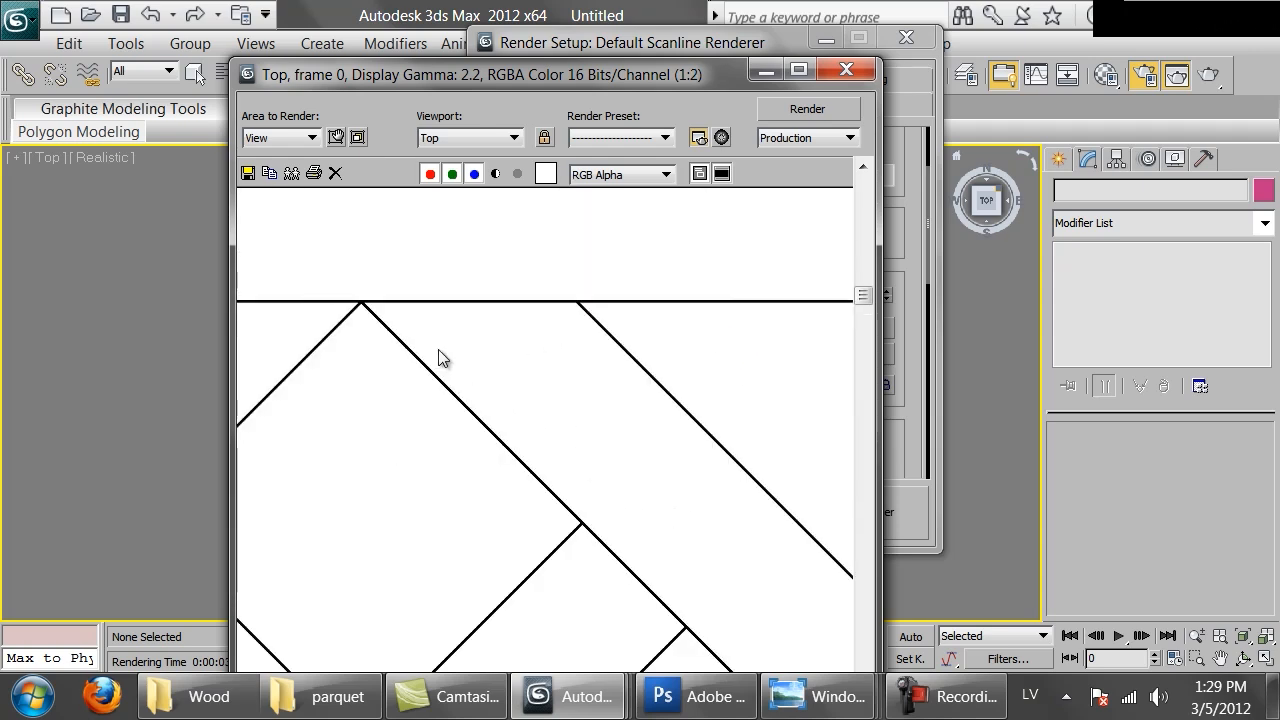
{"action": "middle_click_drag", "start_coordinate": [560, 500], "coordinate": [689, 275]}
{"action": "middle_click_drag", "start_coordinate": [495, 552], "coordinate": [757, 366]}
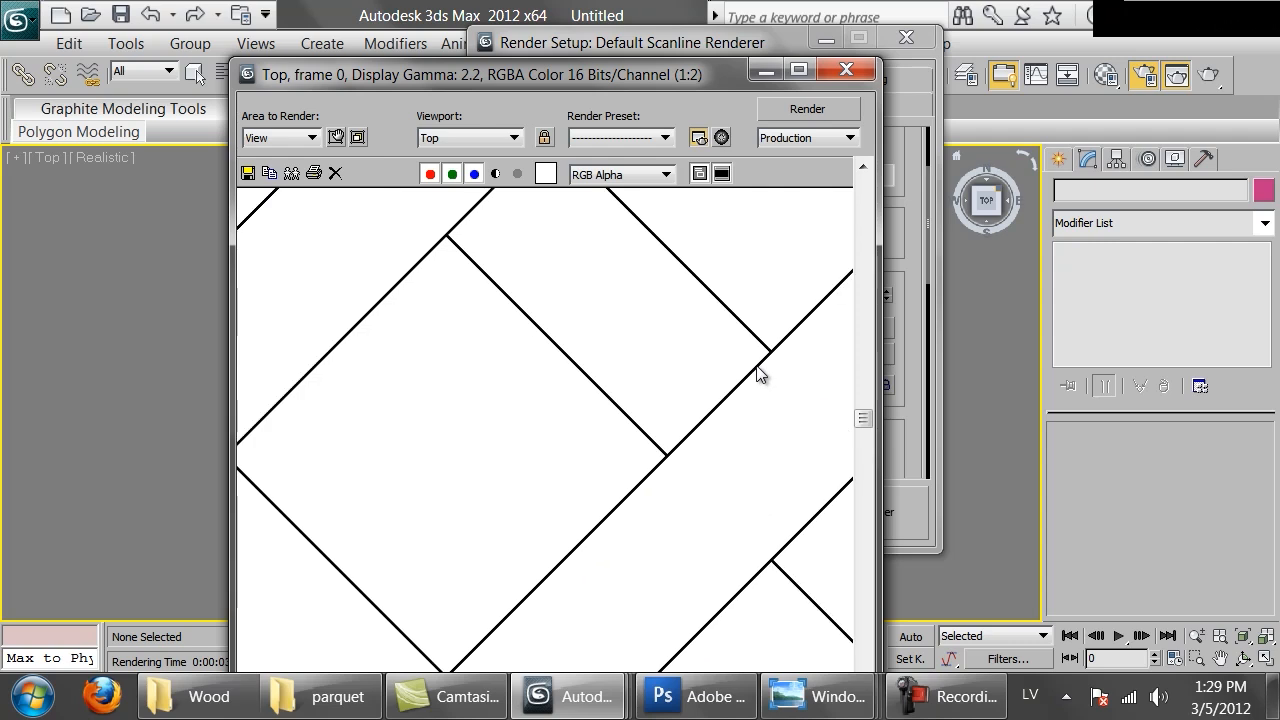
Inspect the rendered lines and close the rendered frame and Render Setup windows
{"action": "scroll", "coordinate": [595, 445], "scroll_direction": "down", "scroll_amount": 2}
{"action": "scroll", "coordinate": [595, 445], "scroll_direction": "up", "scroll_amount": 2}
{"action": "scroll", "coordinate": [595, 445], "scroll_direction": "up", "scroll_amount": 1}
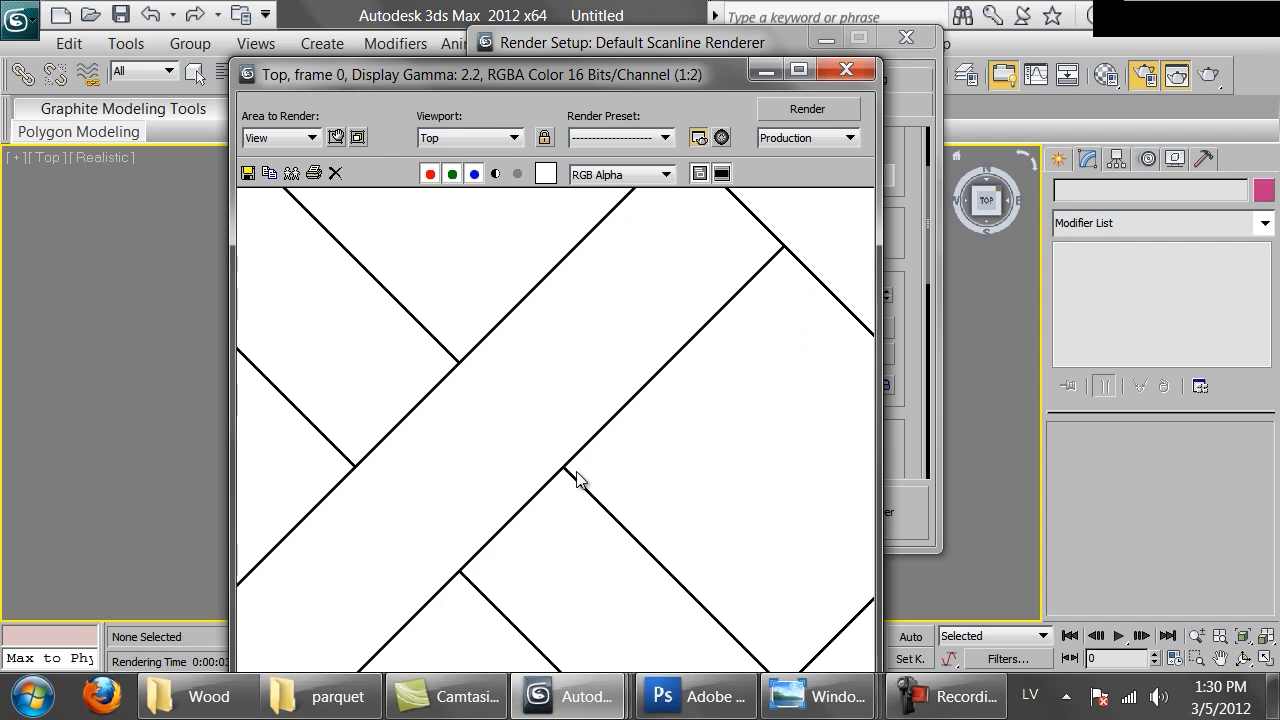
{"action": "left_click", "coordinate": [846, 69]}
{"action": "left_click", "coordinate": [906, 37]}
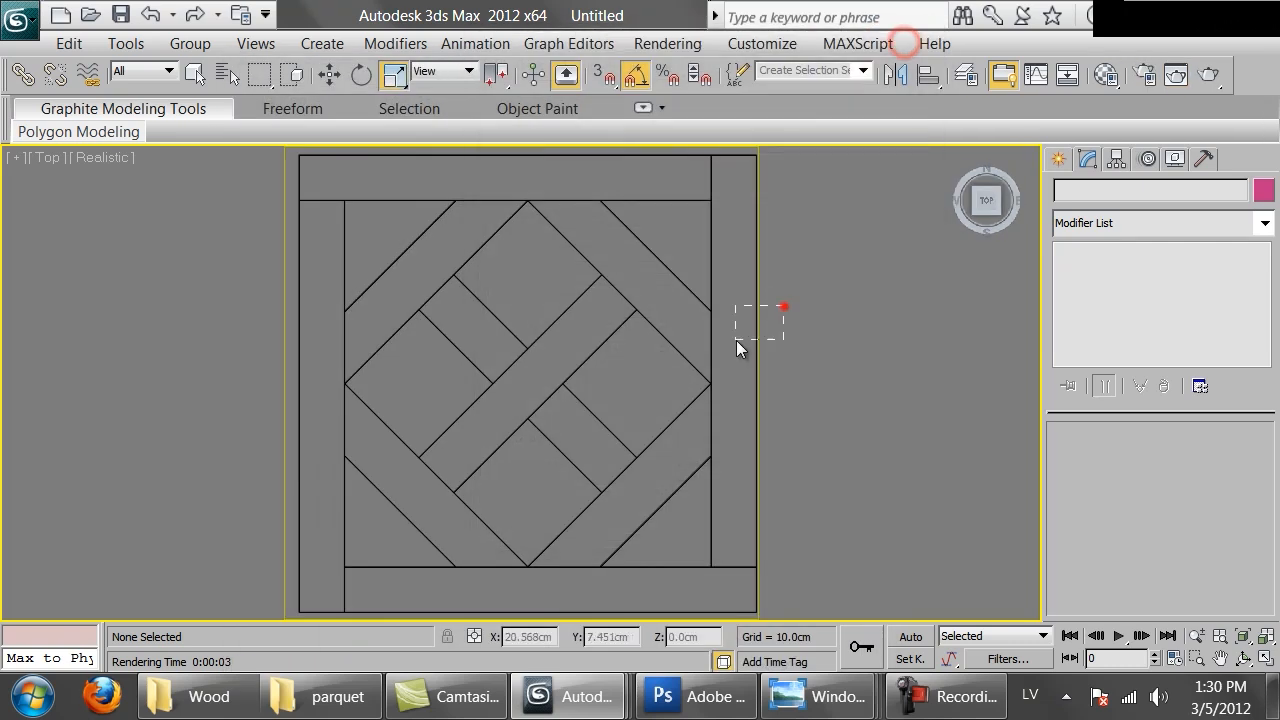
Select the spline and set its rectangular render thickness to 0.05 cm length and 0.05 cm width
{"action": "left_click", "coordinate": [784, 306]}
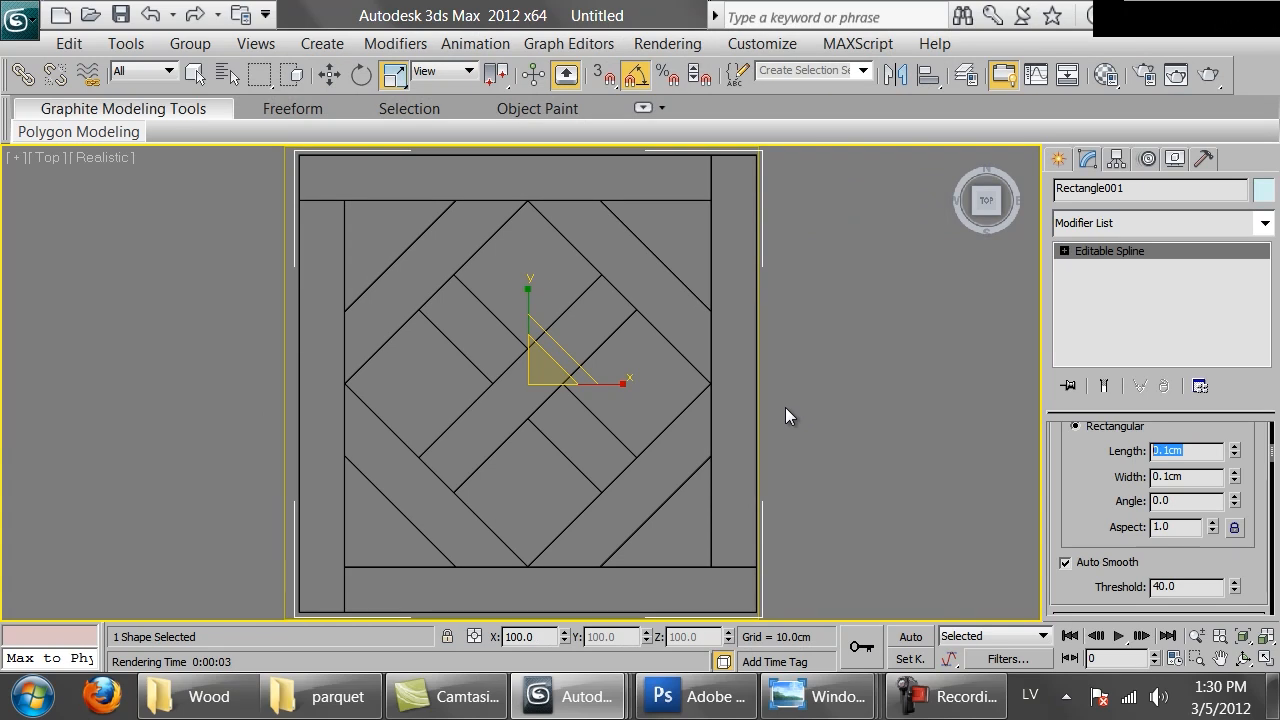
{"action": "type", "text": "5"}
{"action": "key", "text": "Return"}
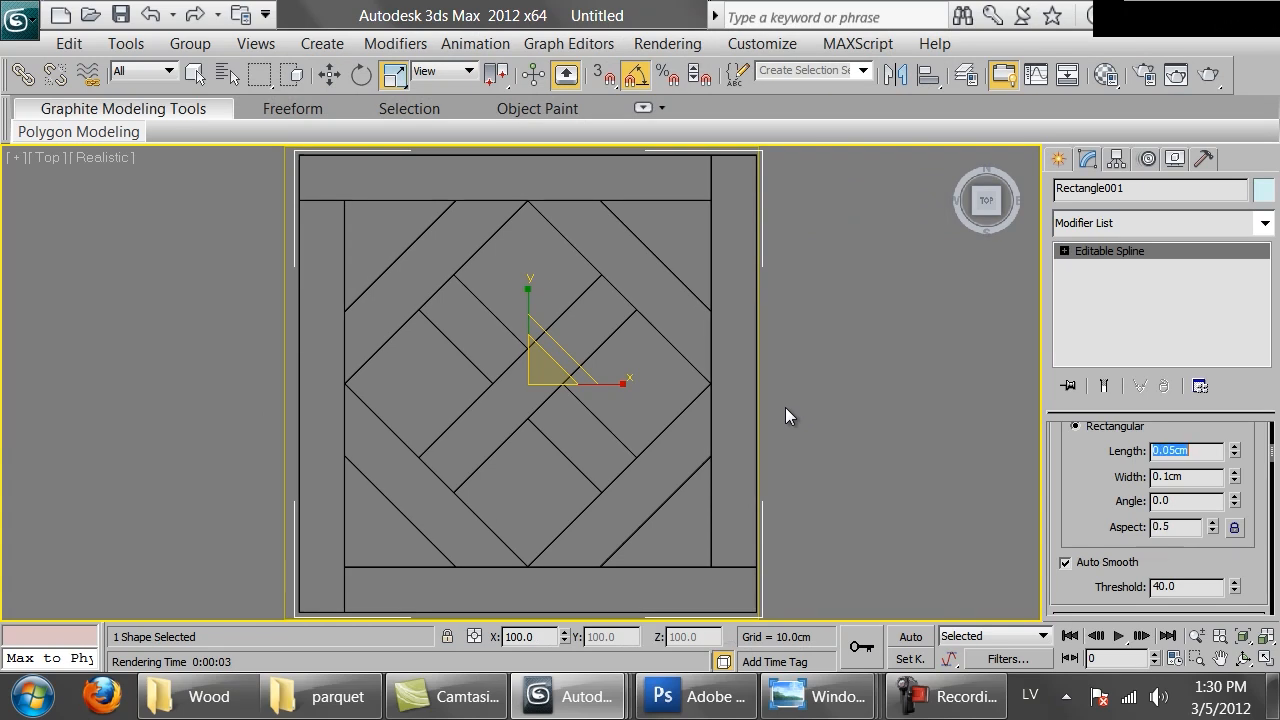
{"action": "double_click", "coordinate": [1207, 481]}
{"action": "type", "text": ".05"}
{"action": "key", "text": "Return"}
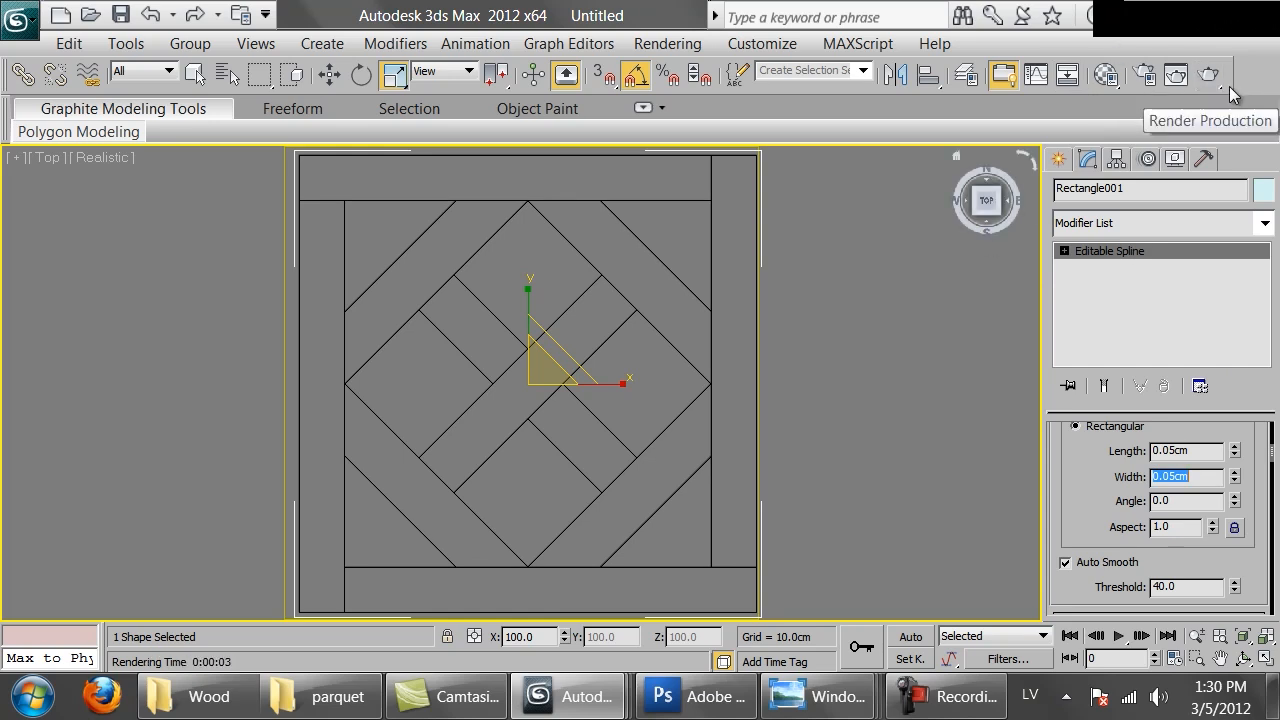
Deselect the spline and render the Top view again
{"action": "left_click", "coordinate": [922, 293]}
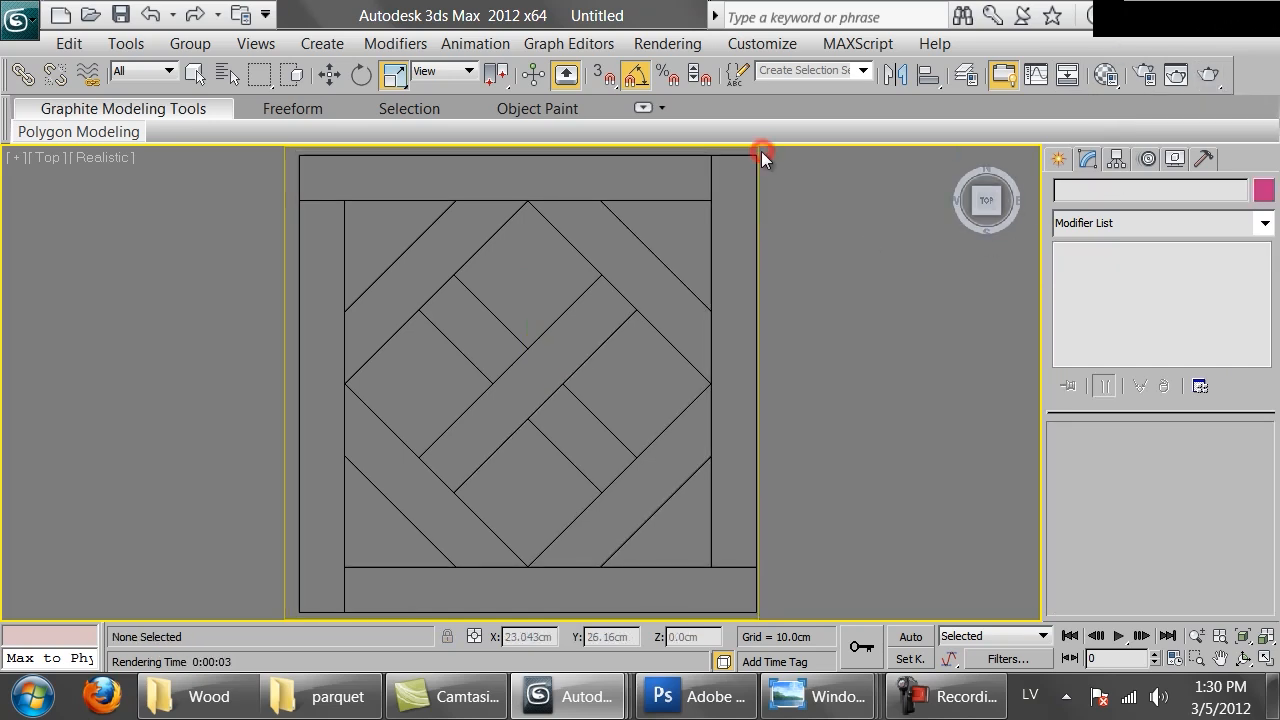
{"action": "left_click", "coordinate": [757, 151]}
{"action": "left_click", "coordinate": [1210, 74]}
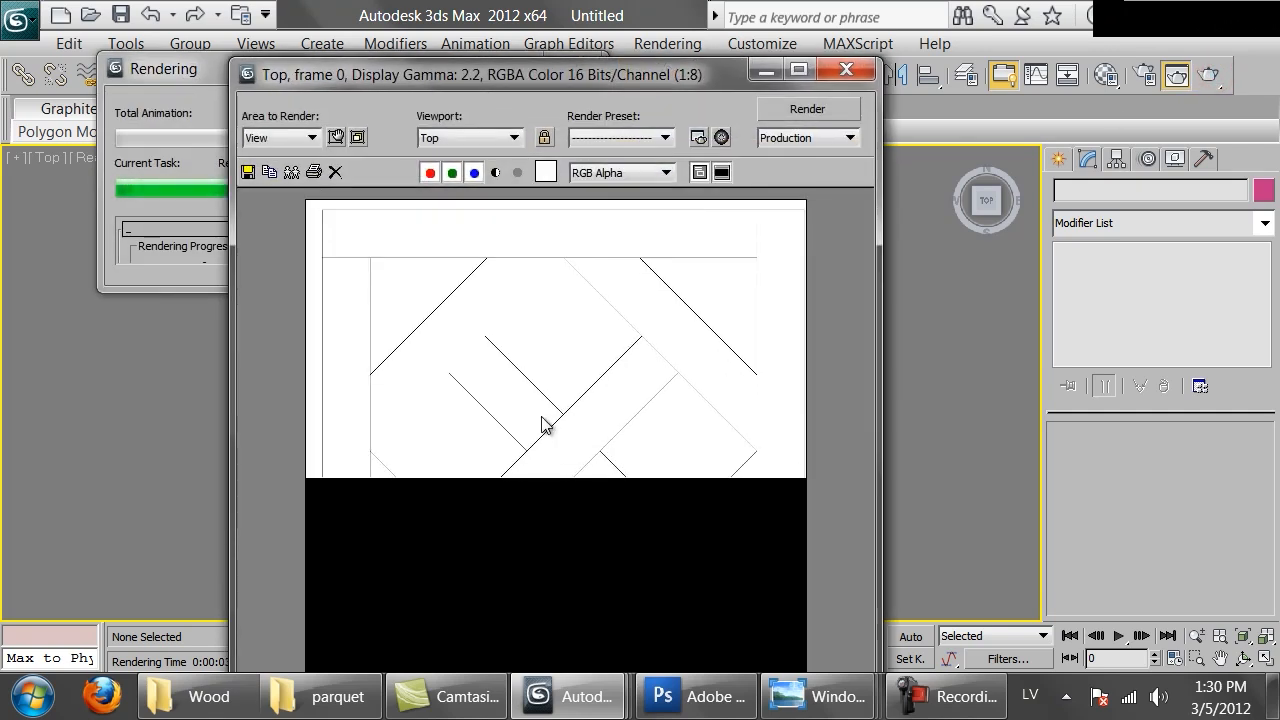
Zoom and pan around the rendered image to inspect the thinner lines, then close the render window
{"action": "scroll", "coordinate": [600, 455], "scroll_direction": "up", "scroll_amount": 1}
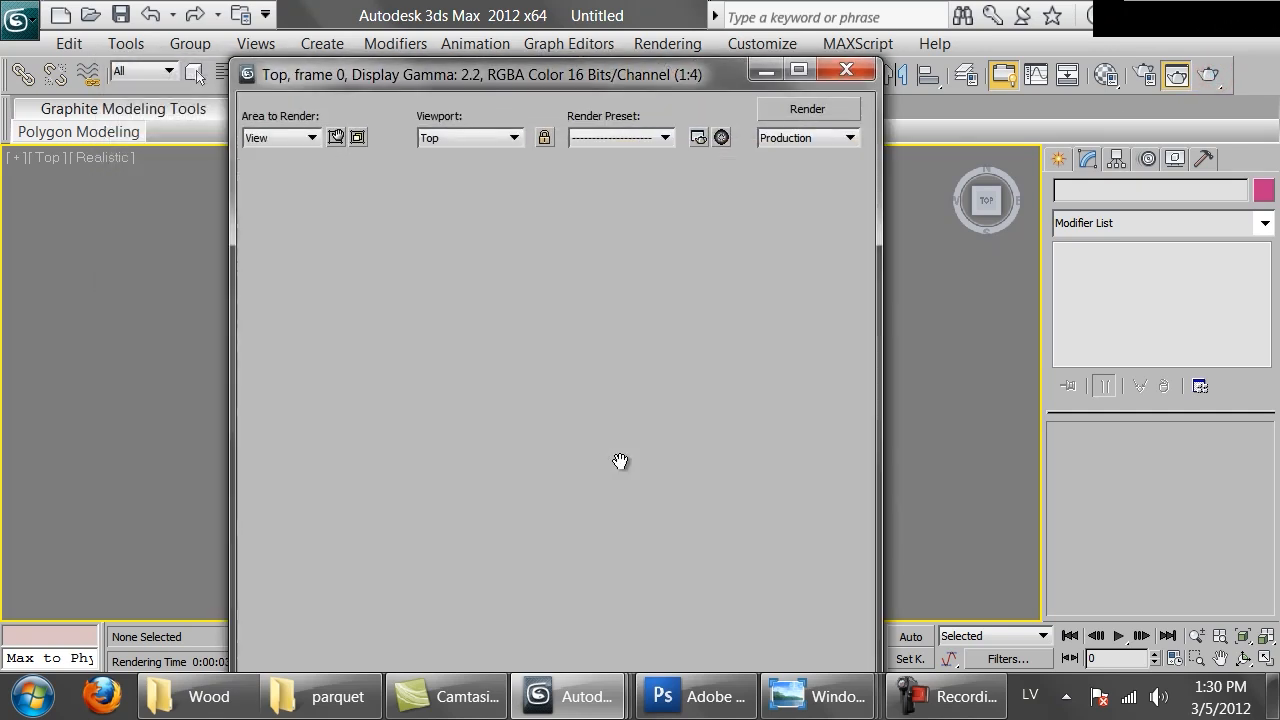
{"action": "scroll", "coordinate": [619, 455], "scroll_direction": "up", "scroll_amount": 1}
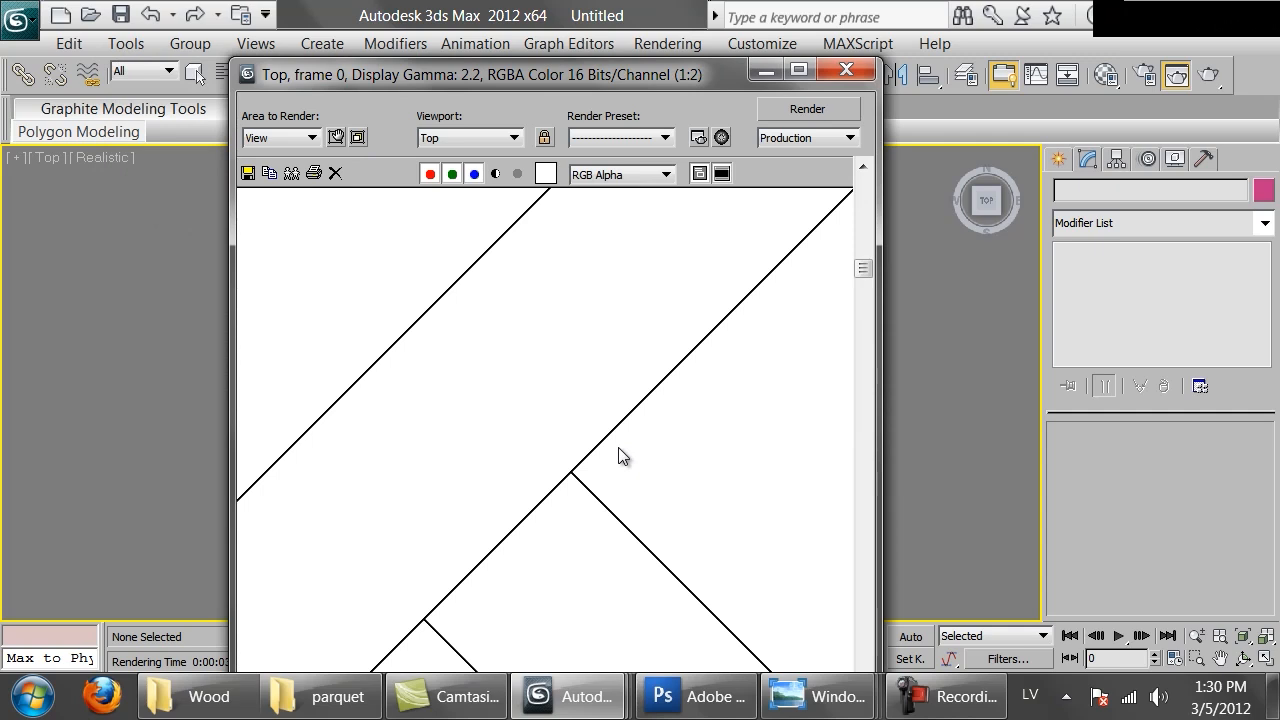
{"action": "scroll", "coordinate": [619, 456], "scroll_direction": "up", "scroll_amount": 1}
{"action": "scroll", "coordinate": [618, 448], "scroll_direction": "down", "scroll_amount": 3}
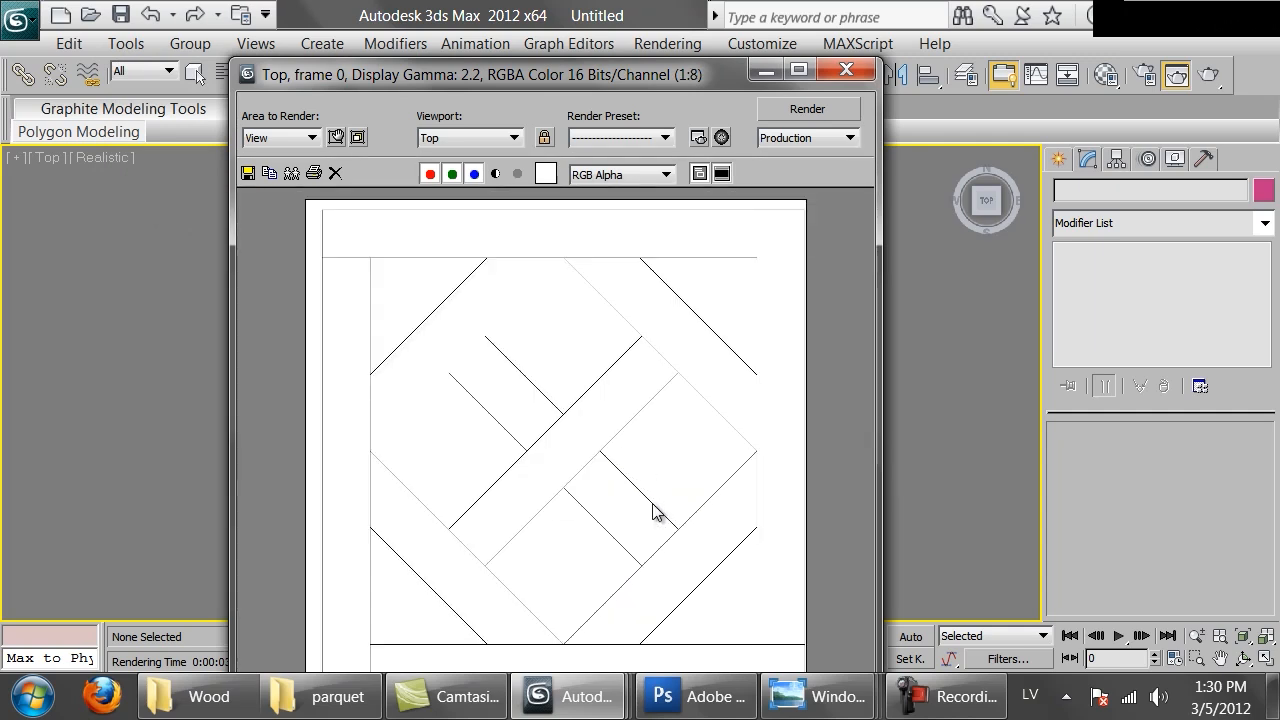
{"action": "scroll", "coordinate": [655, 512], "scroll_direction": "up", "scroll_amount": 1}
{"action": "scroll", "coordinate": [652, 508], "scroll_direction": "up", "scroll_amount": 1}
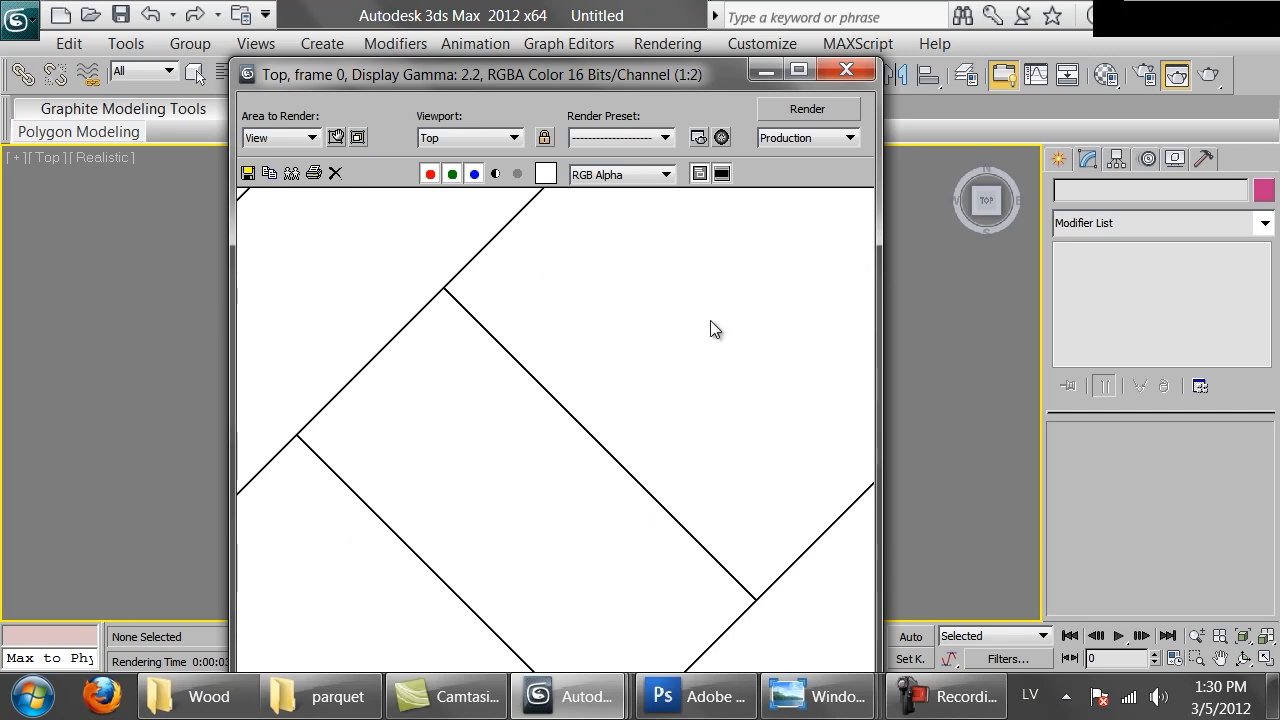
{"action": "middle_click_drag", "start_coordinate": [728, 289], "coordinate": [580, 472]}
{"action": "scroll", "coordinate": [571, 413], "scroll_direction": "down", "scroll_amount": 2}
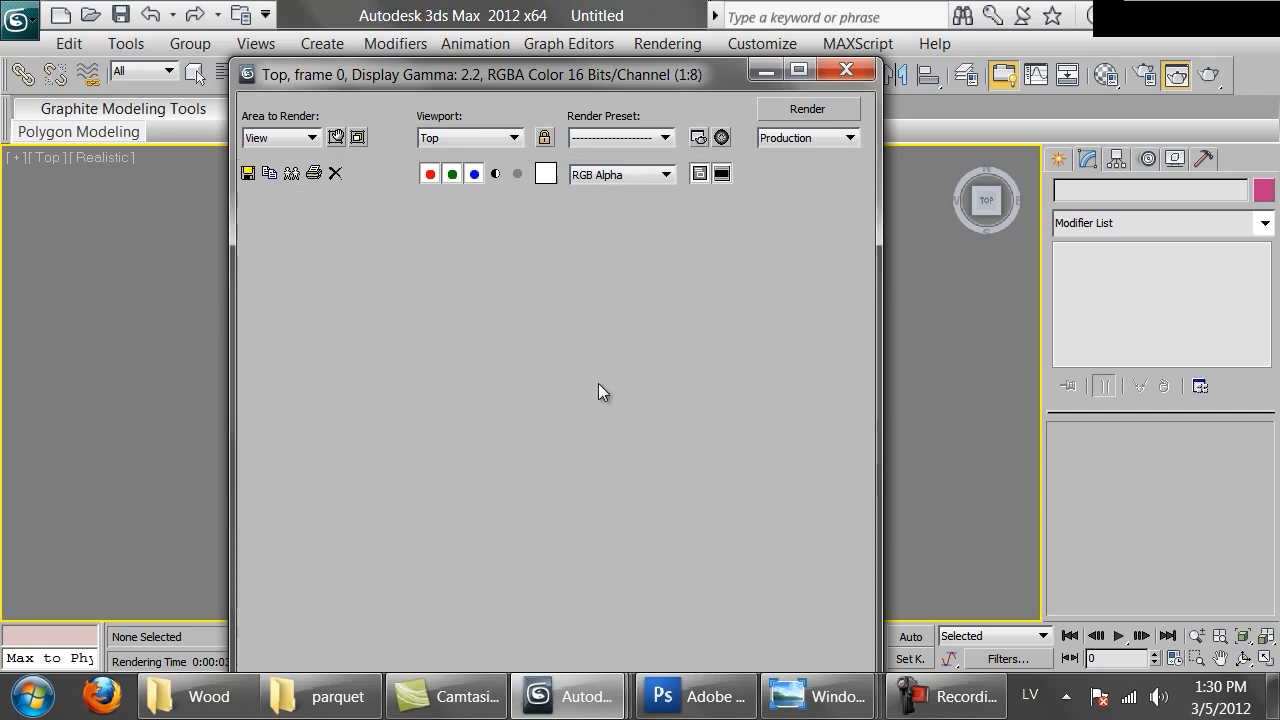
{"action": "left_click", "coordinate": [857, 78]}
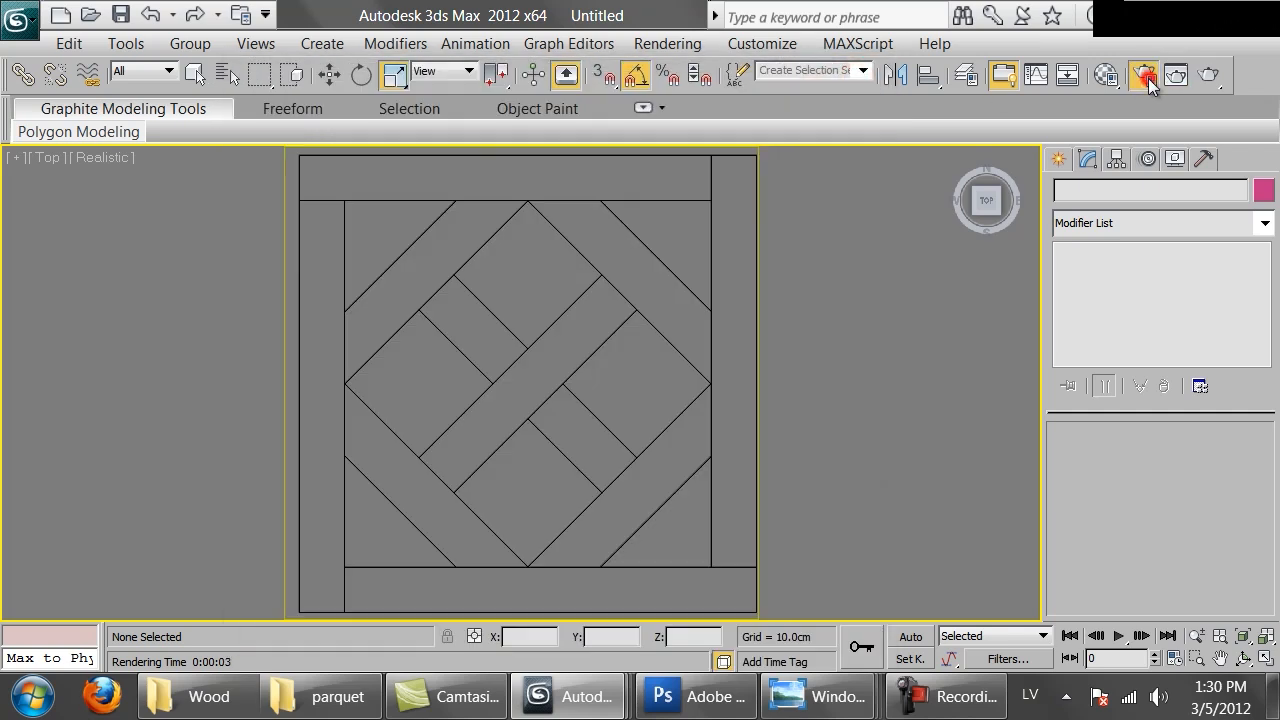
Set the render output size to 2500 by 2500 pixels and render the Top view
{"action": "left_click", "coordinate": [1148, 78]}
{"action": "double_click", "coordinate": [619, 449]}
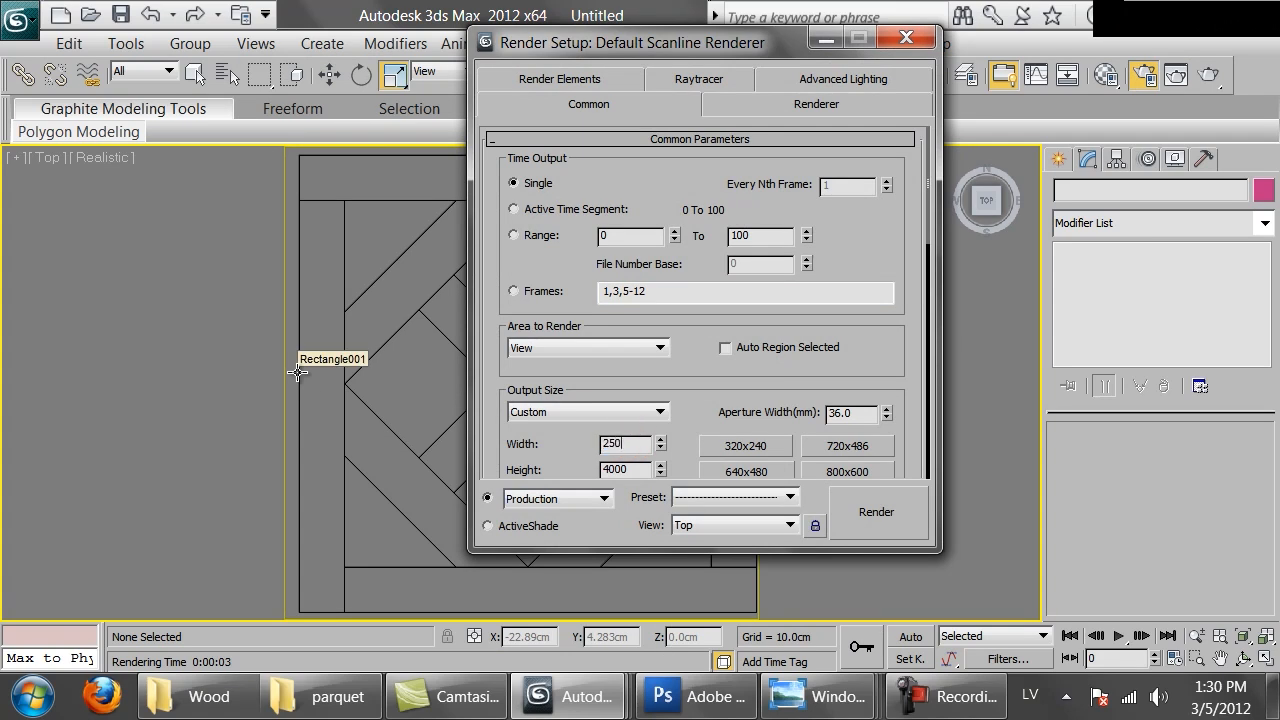
{"action": "key", "text": "Tab"}
{"action": "type", "text": "2500"}
{"action": "key", "text": "Return"}
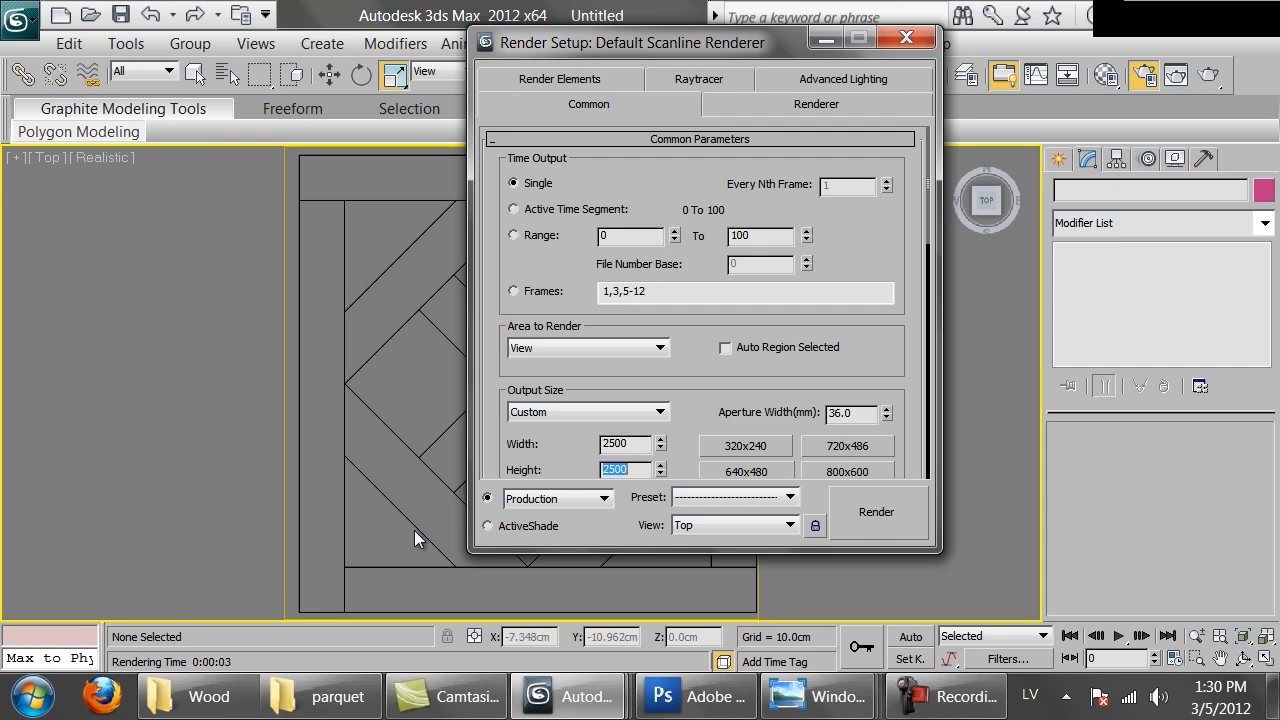
{"action": "left_click", "coordinate": [347, 447]}
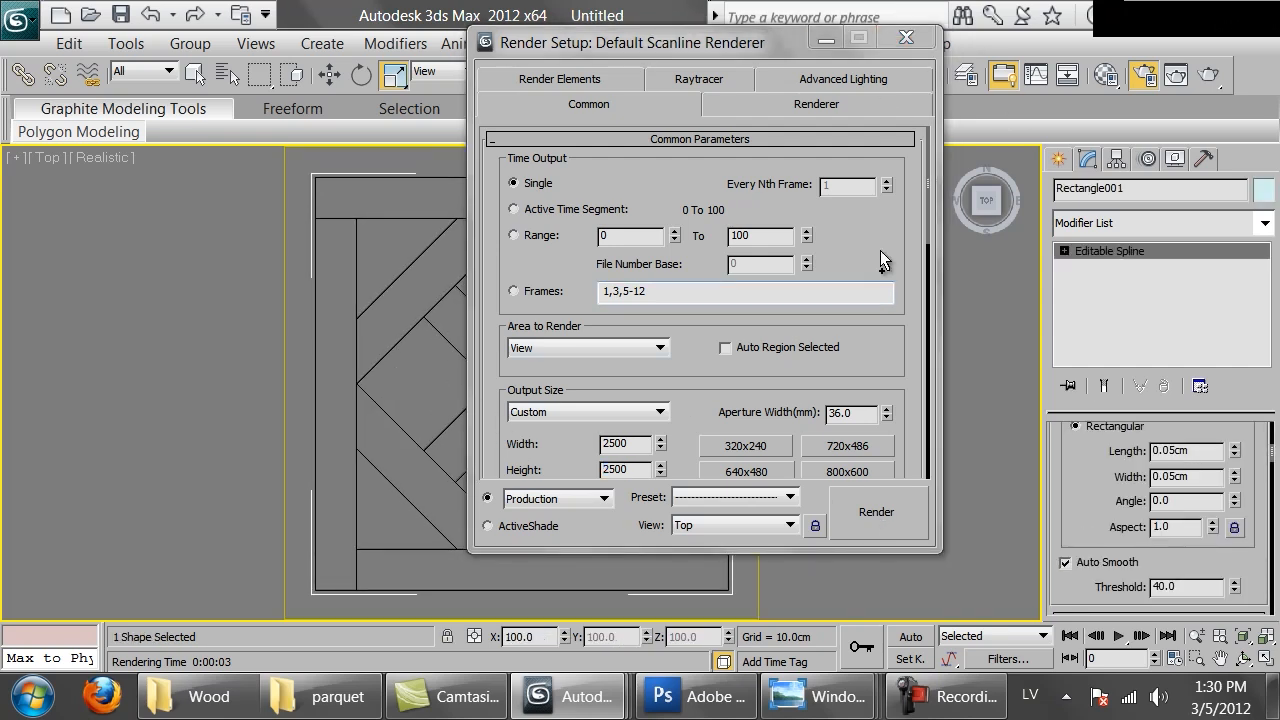
{"action": "left_click", "coordinate": [1216, 74]}
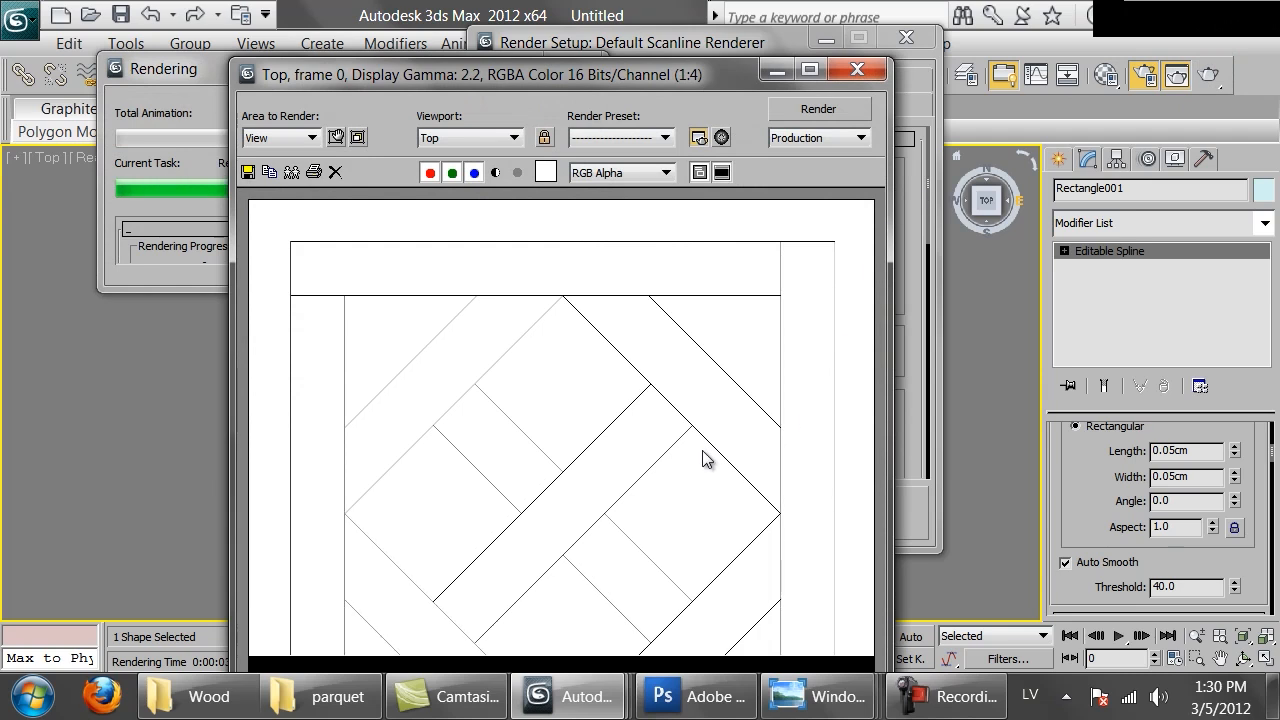
Save the rendered image as a PNG named parquet_lines in the raw folder, enabling the alpha channel
{"action": "left_click", "coordinate": [248, 172]}
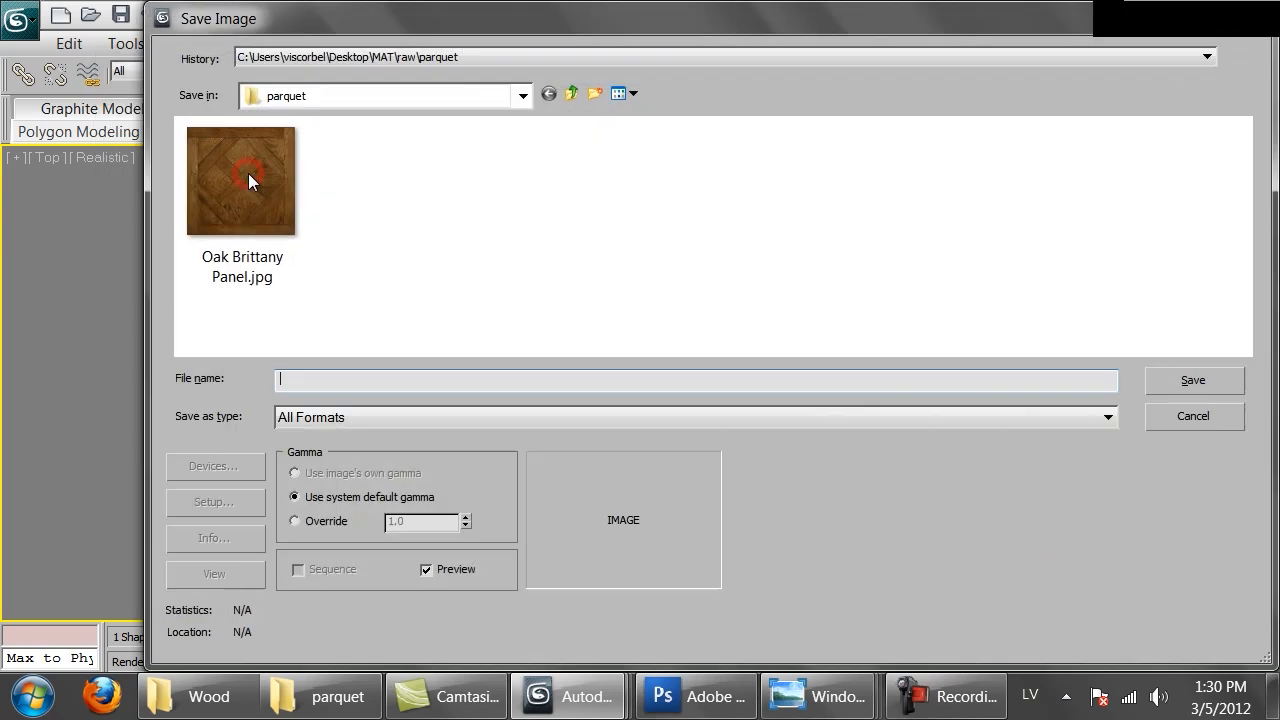
{"action": "left_click", "coordinate": [566, 95]}
{"action": "left_click", "coordinate": [340, 416]}
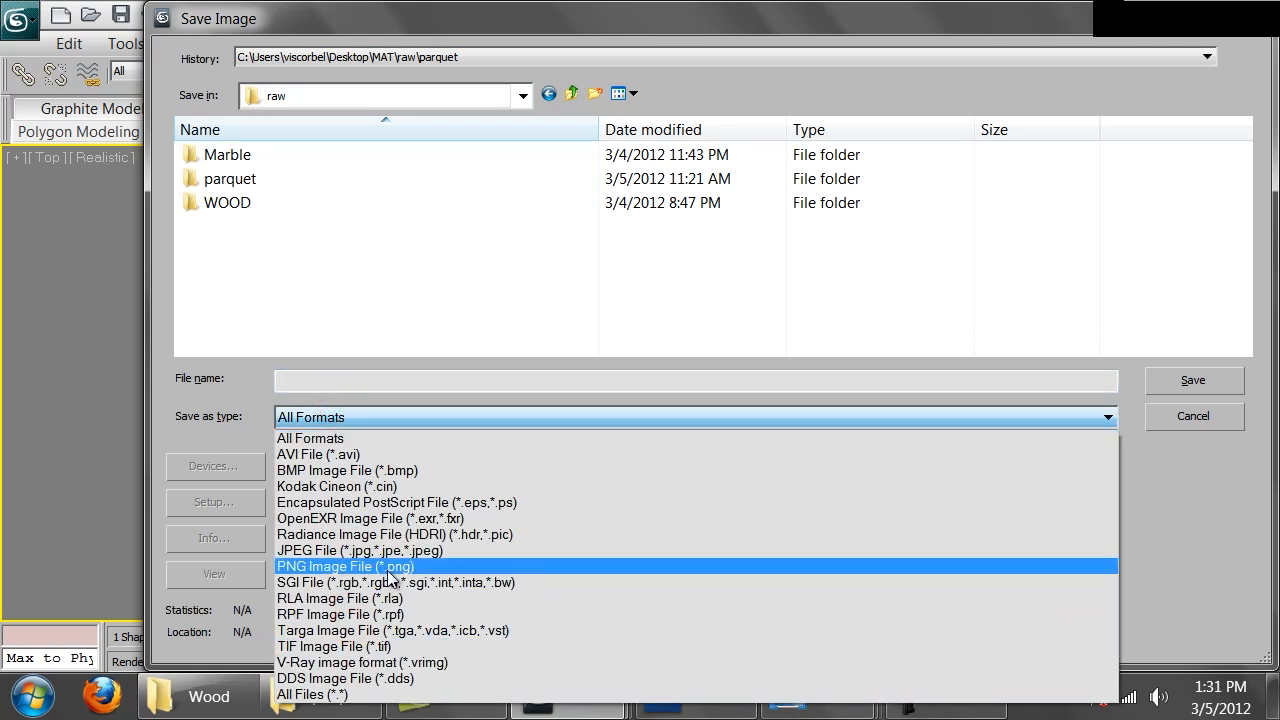
{"action": "left_click", "coordinate": [390, 567]}
{"action": "left_click", "coordinate": [320, 380]}
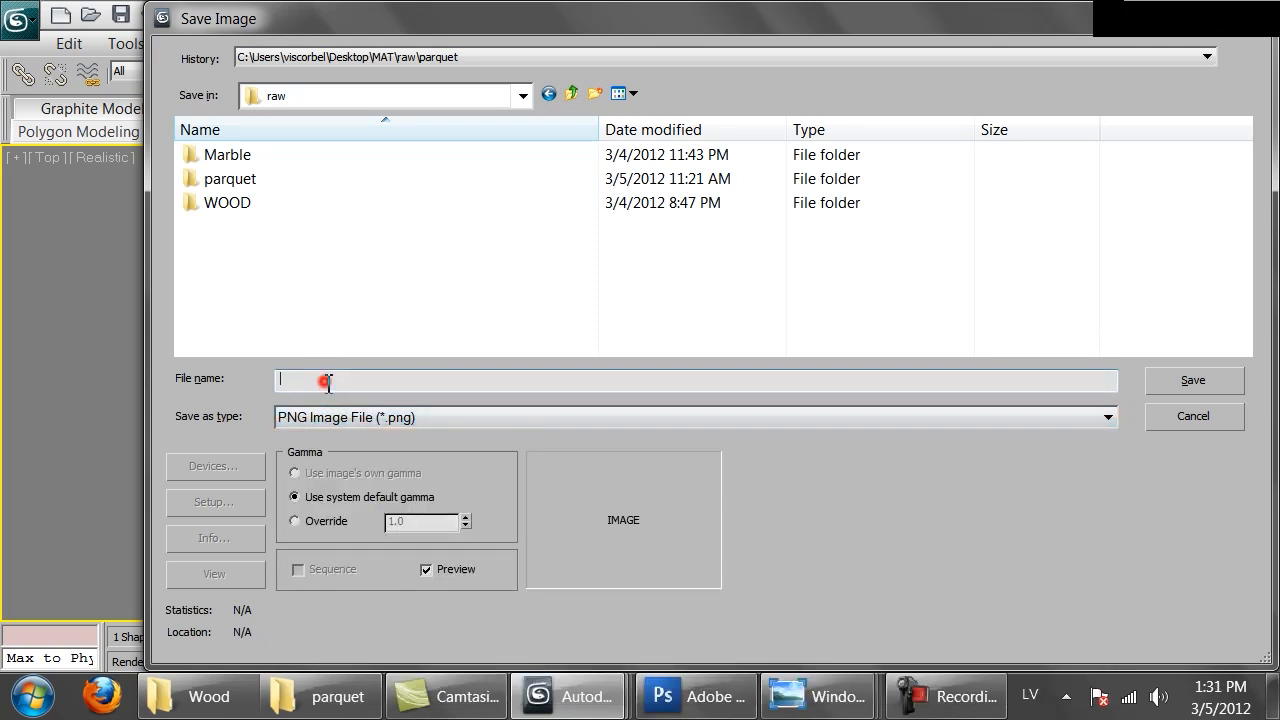
{"action": "type", "text": "parquet_lines"}
{"action": "key", "text": "Return"}
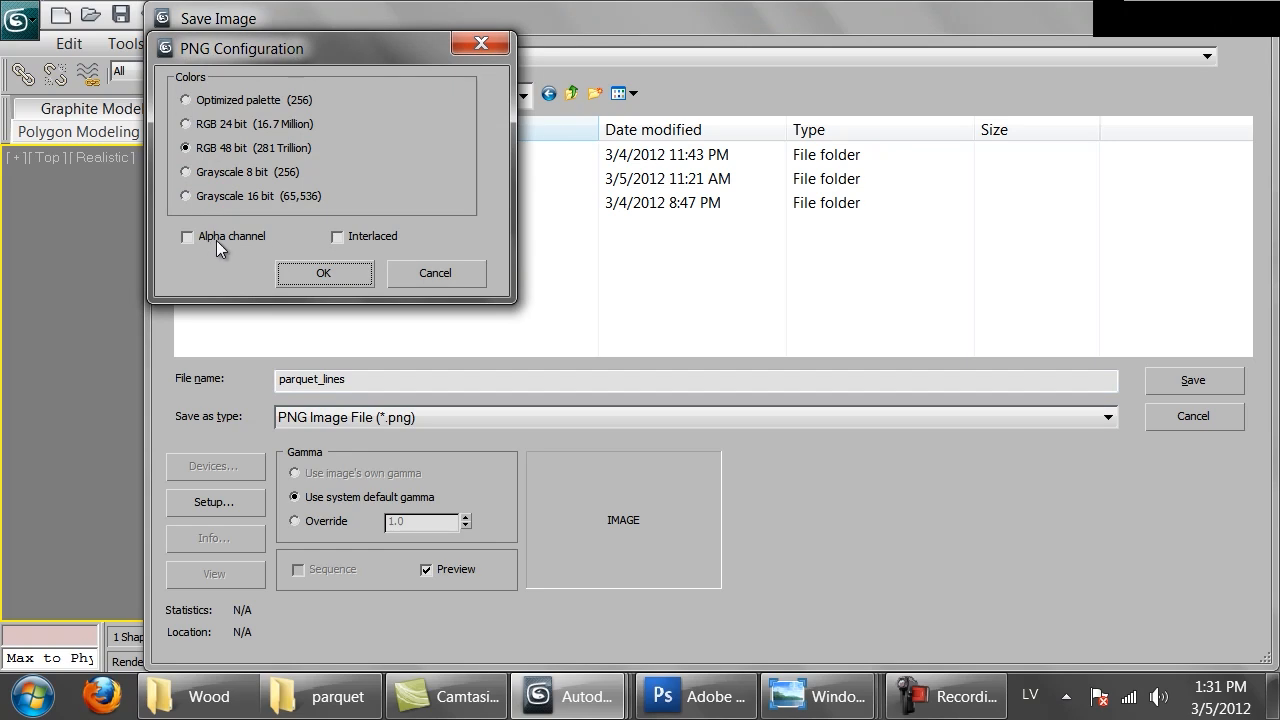
{"action": "left_click", "coordinate": [214, 239]}
{"action": "left_click", "coordinate": [305, 275]}
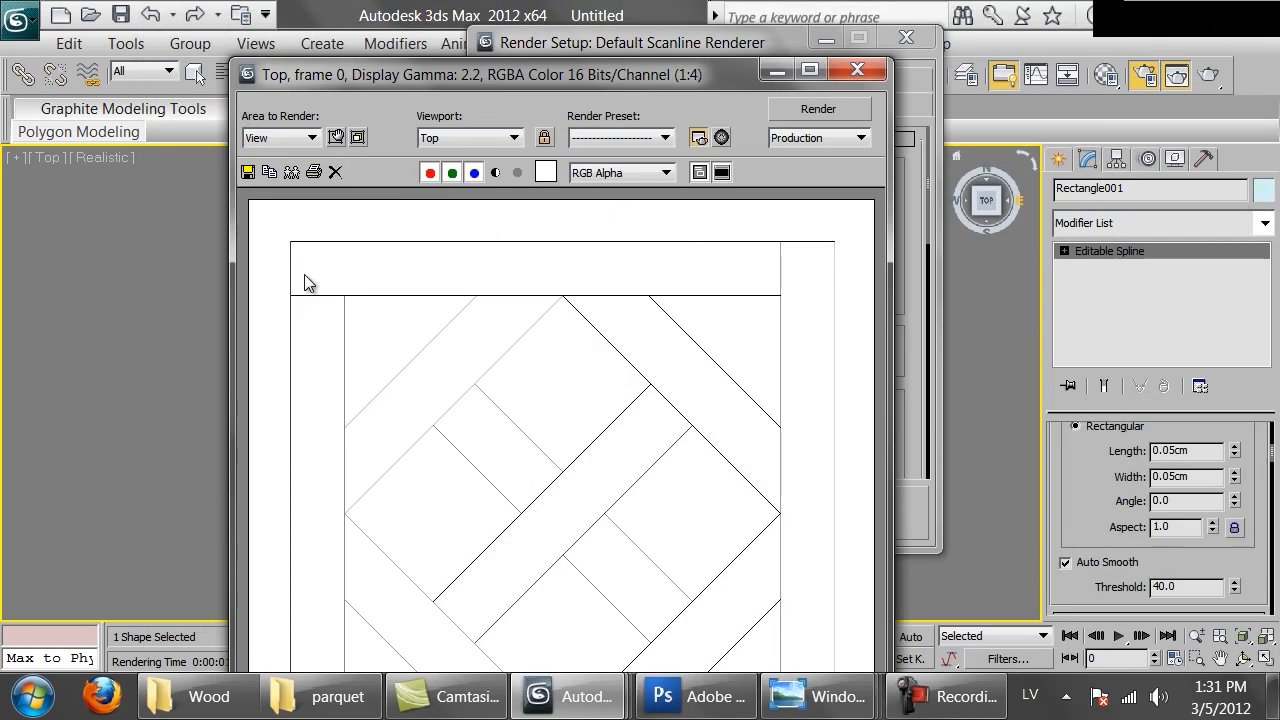
Switch to Photoshop and reset the palette locations
{"action": "left_click", "coordinate": [664, 697]}
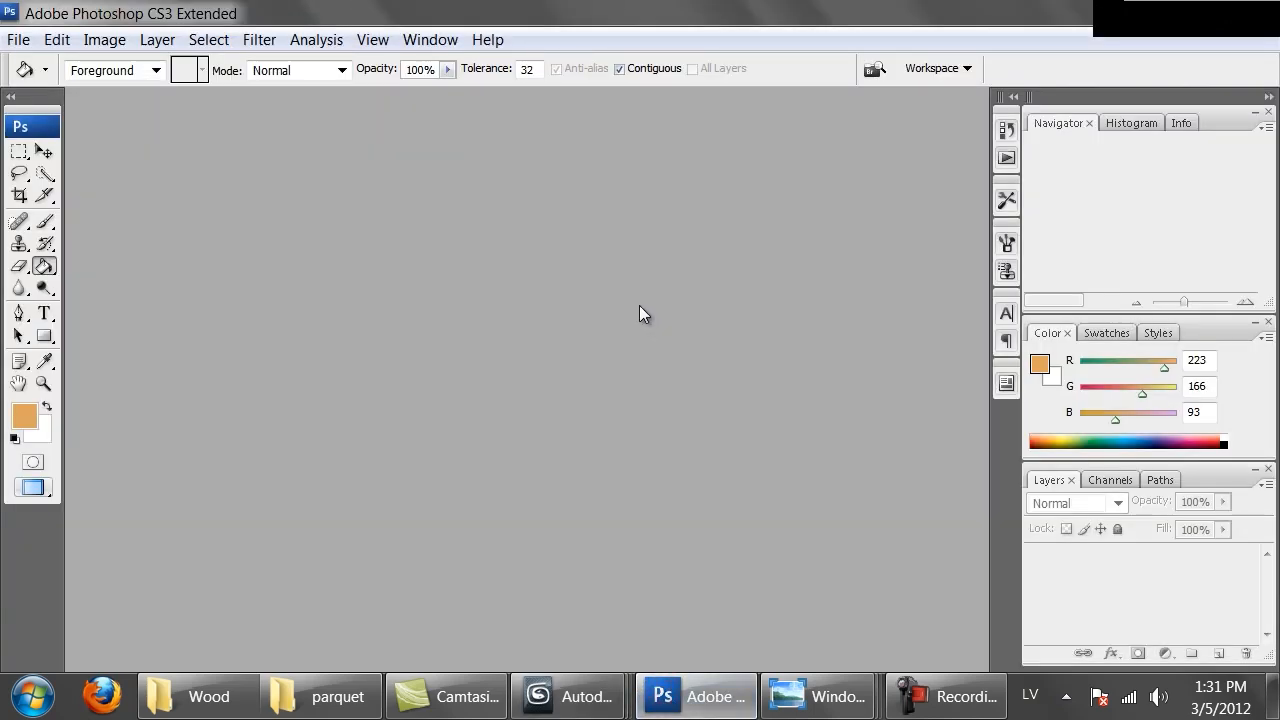
{"action": "key", "text": "ctrl+o"}
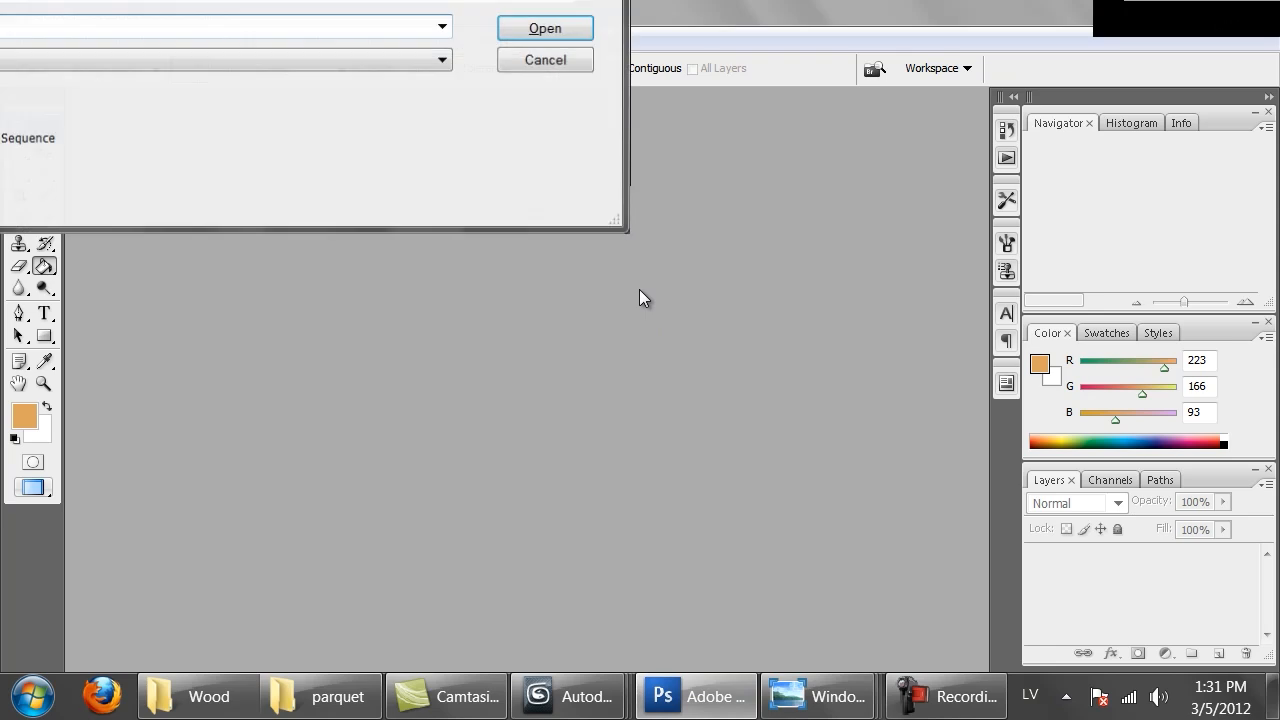
{"action": "left_click", "coordinate": [553, 31]}
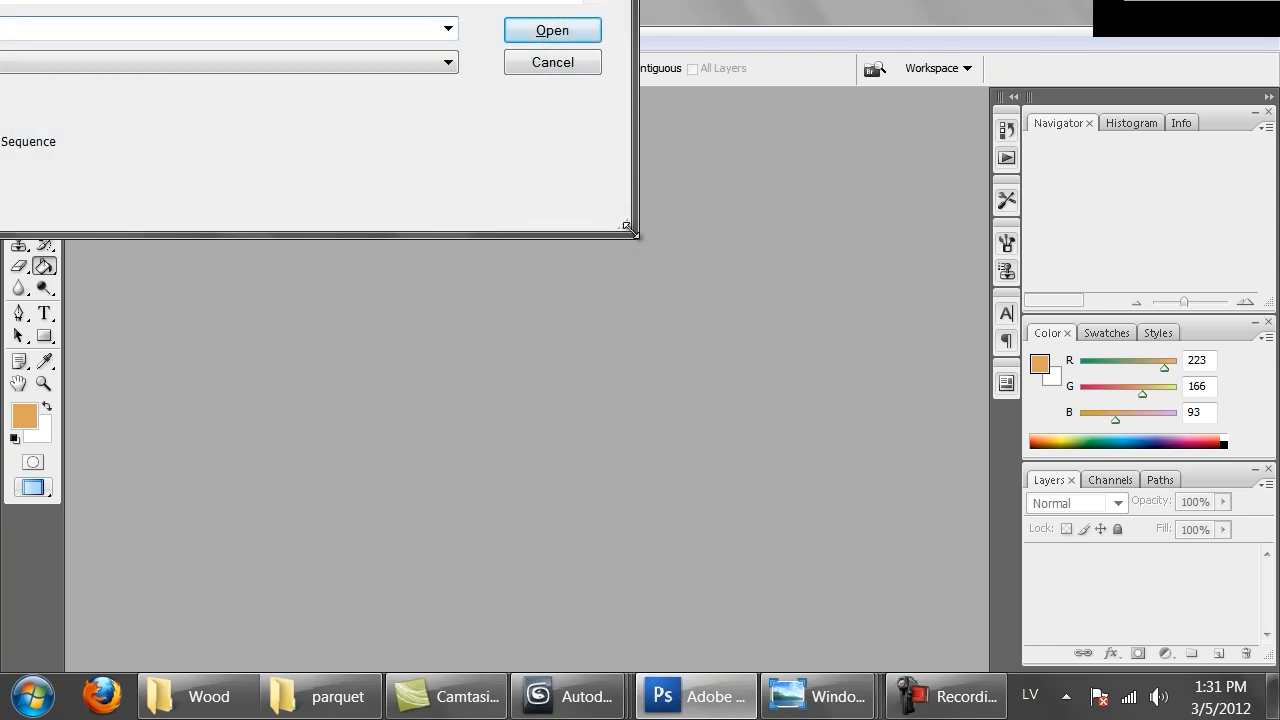
{"action": "left_click", "coordinate": [560, 63]}
{"action": "left_click", "coordinate": [432, 39]}
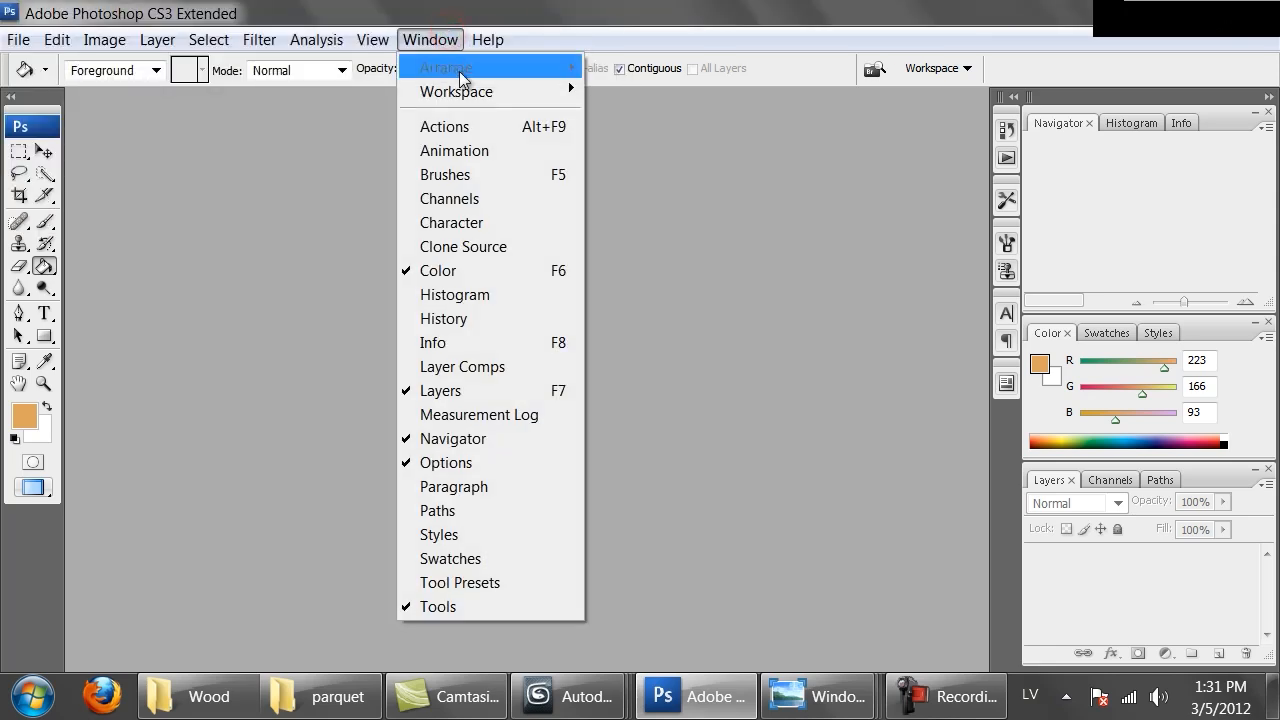
{"action": "mouse_move", "coordinate": [470, 89]}
{"action": "left_click", "coordinate": [663, 188]}
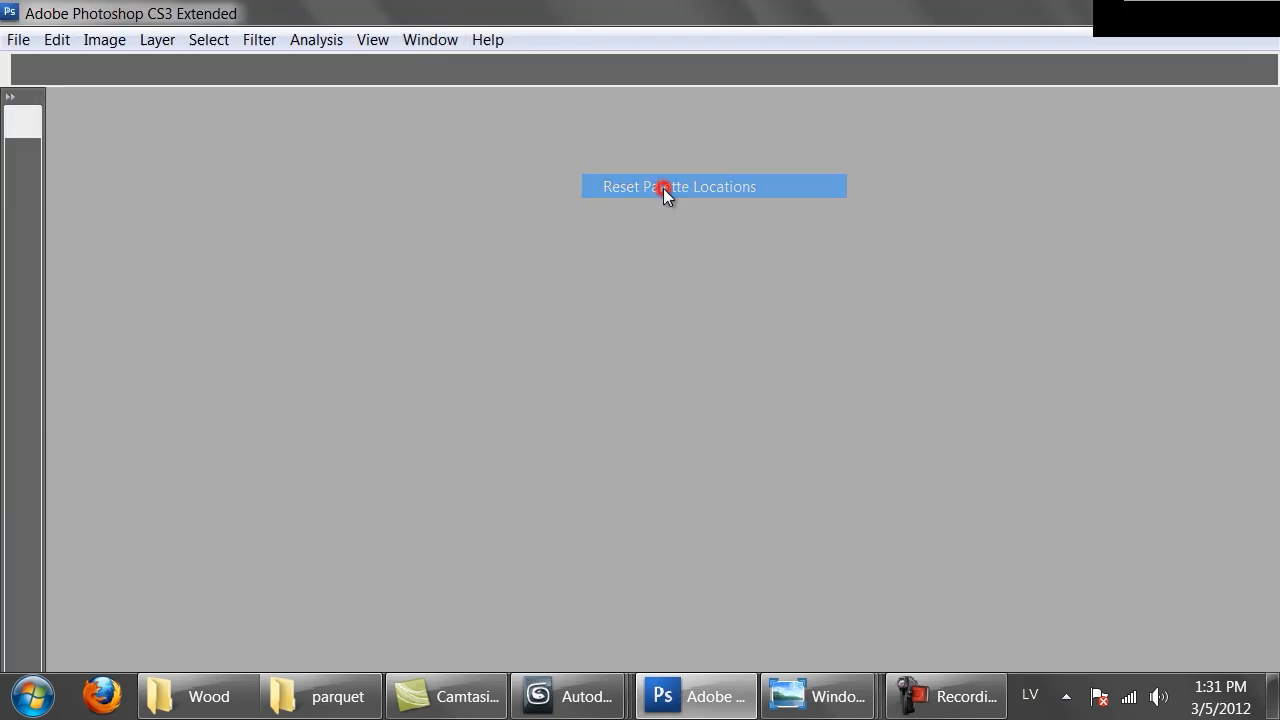
Open parquet_lines.png from the raw folder
{"action": "left_click", "coordinate": [17, 40]}
{"action": "left_click", "coordinate": [45, 55]}
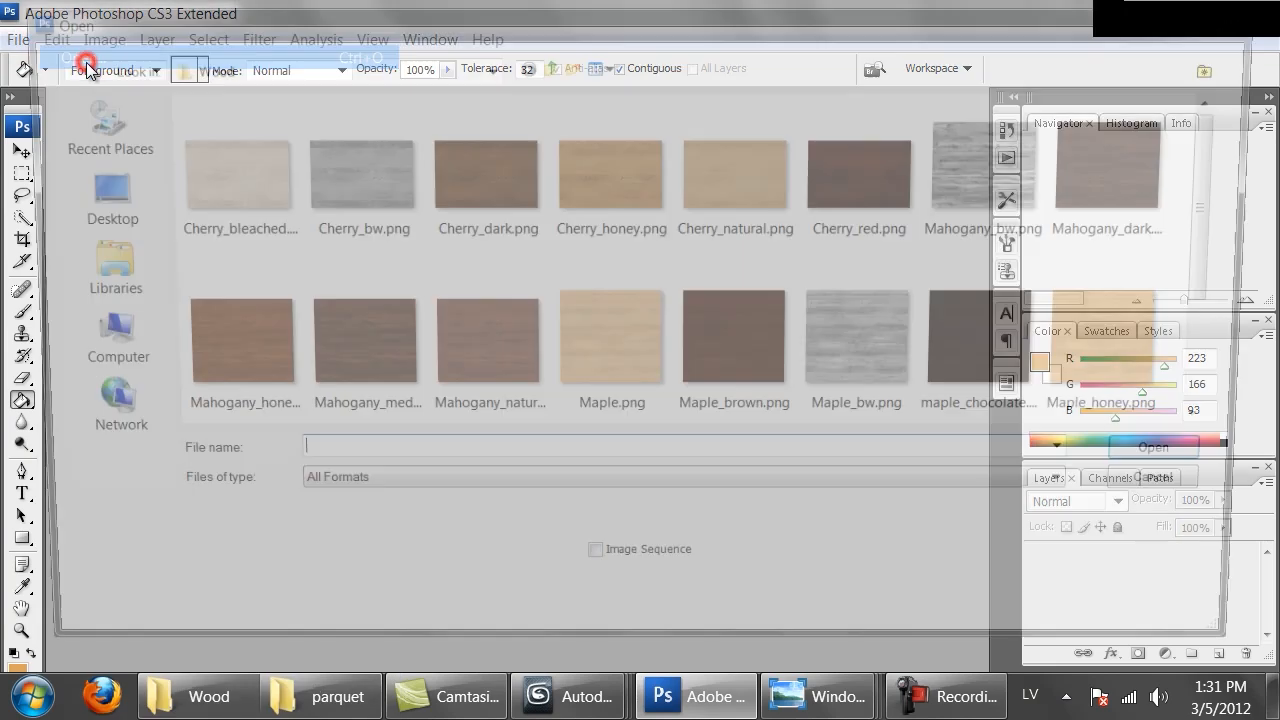
{"action": "left_click", "coordinate": [548, 63]}
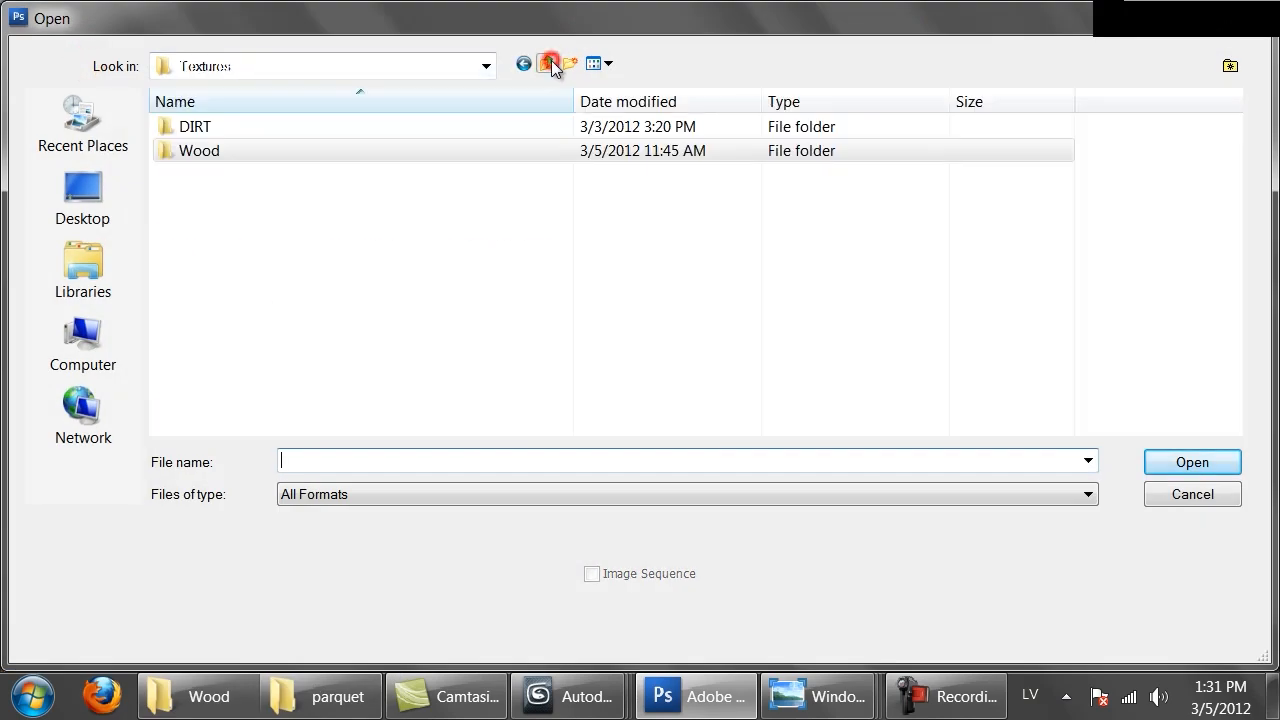
{"action": "left_click", "coordinate": [548, 63]}
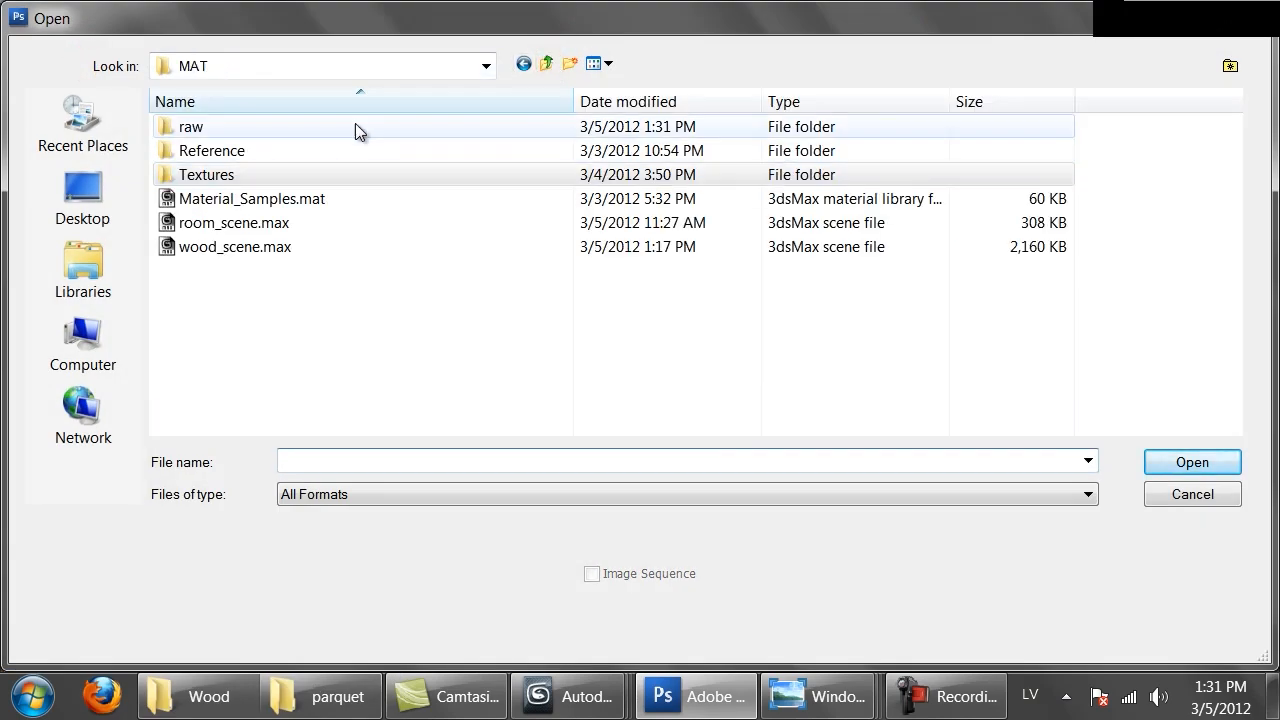
{"action": "left_click", "coordinate": [420, 66]}
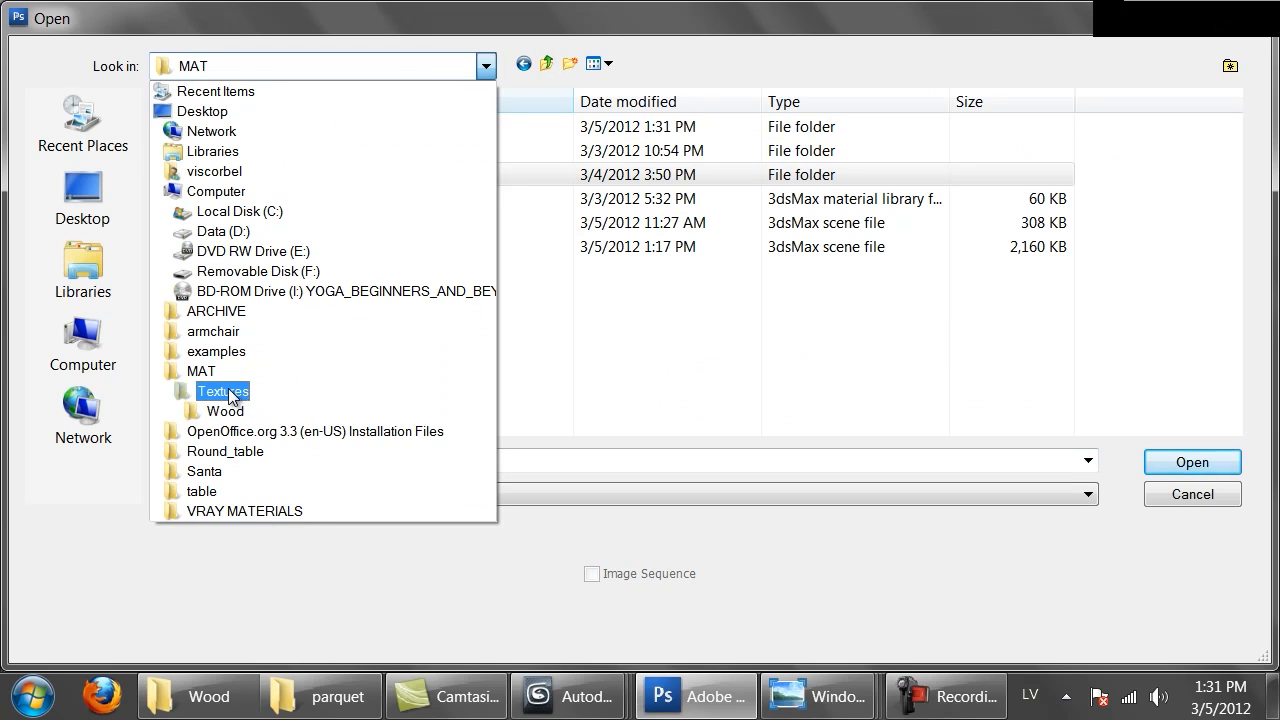
{"action": "left_click", "coordinate": [197, 374]}
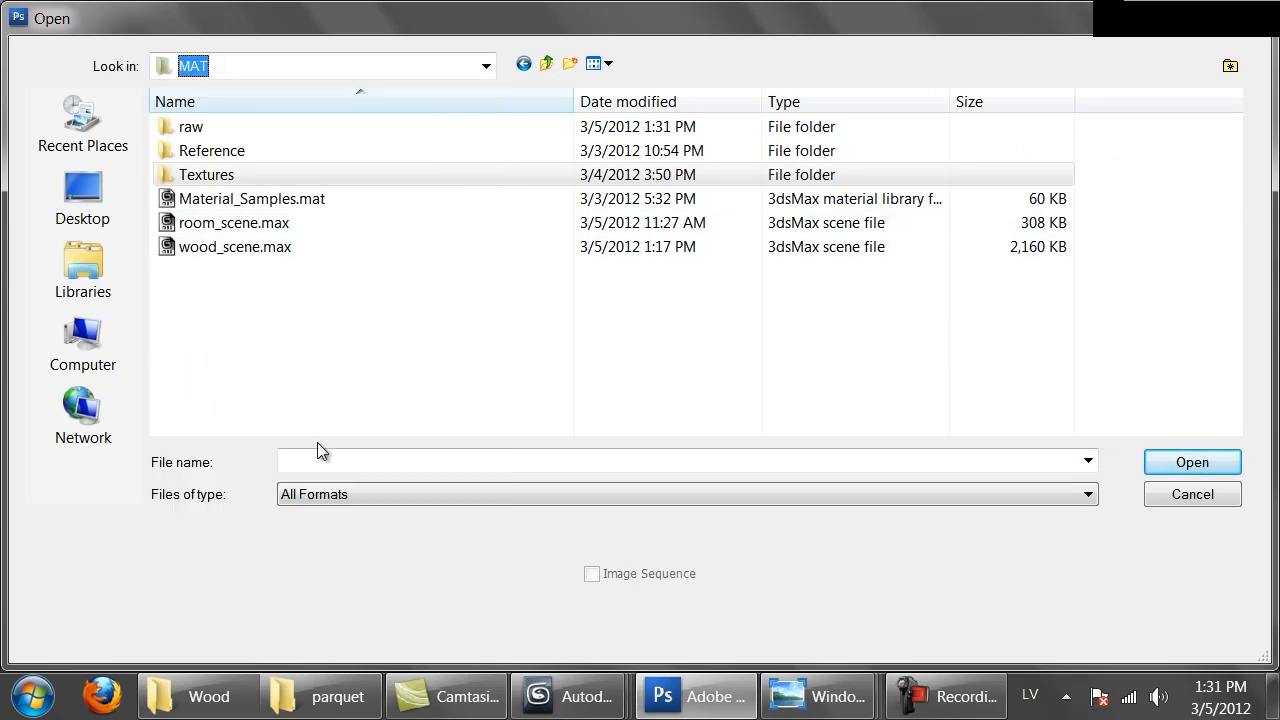
{"action": "double_click", "coordinate": [215, 175]}
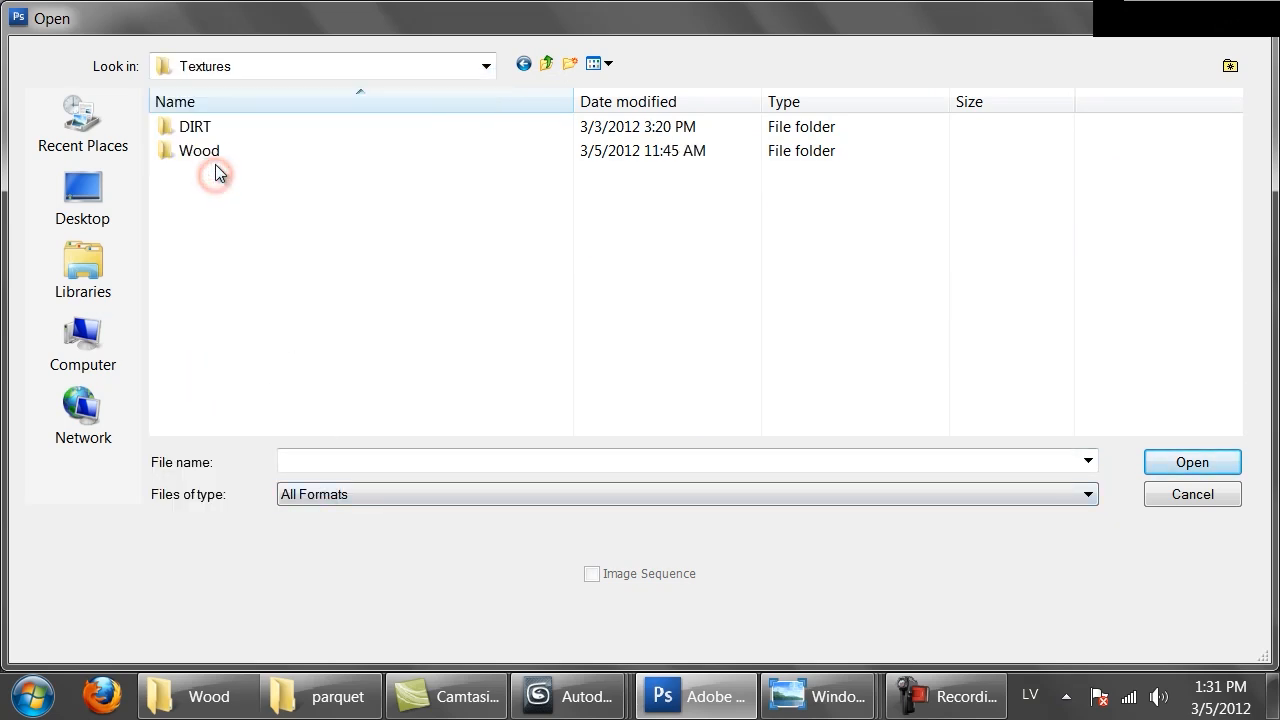
{"action": "key", "text": "BackSpace"}
{"action": "double_click", "coordinate": [206, 127]}
{"action": "left_click", "coordinate": [215, 198]}
{"action": "double_click", "coordinate": [215, 198]}
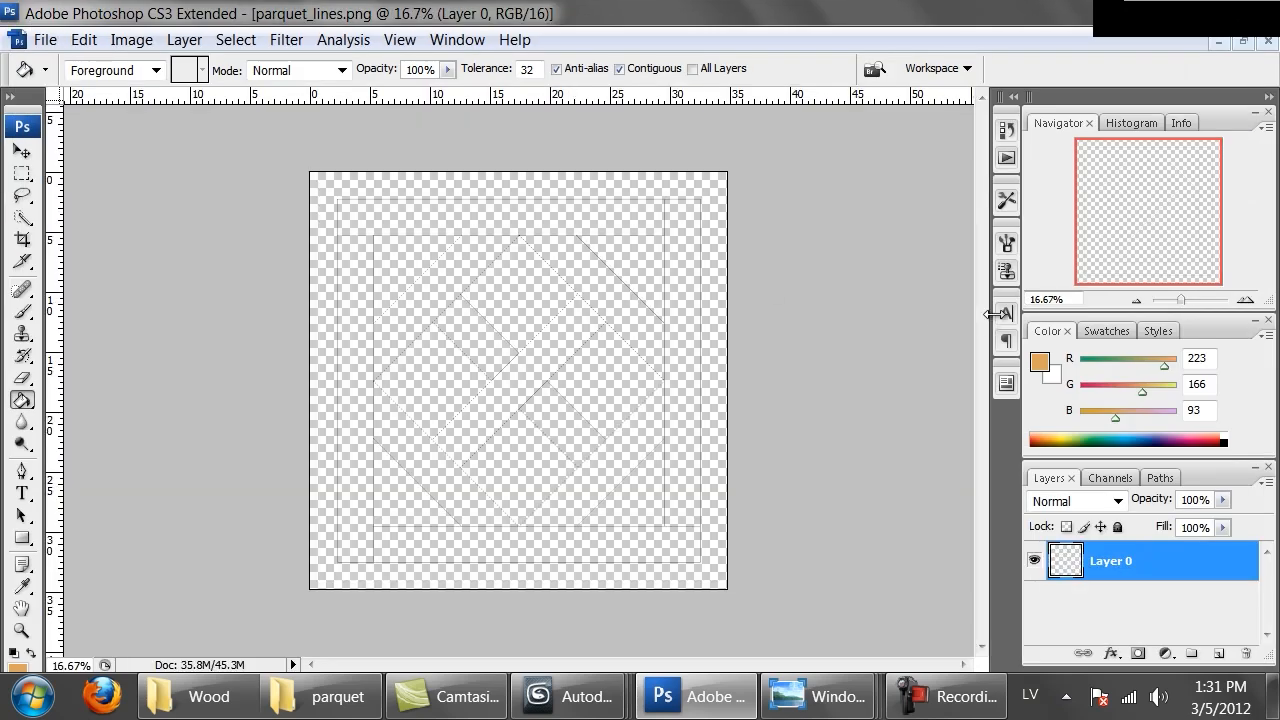
Zoom the opened image to 100% to inspect the lines
{"action": "key", "text": "ctrl+plus"}
{"action": "key", "text": "ctrl+plus"}
{"action": "key", "text": "ctrl+plus"}
{"action": "key", "text": "ctrl+plus"}
{"action": "key", "text": "ctrl+plus"}
{"action": "key", "text": "ctrl+plus"}
{"action": "key", "text": "ctrl+minus"}
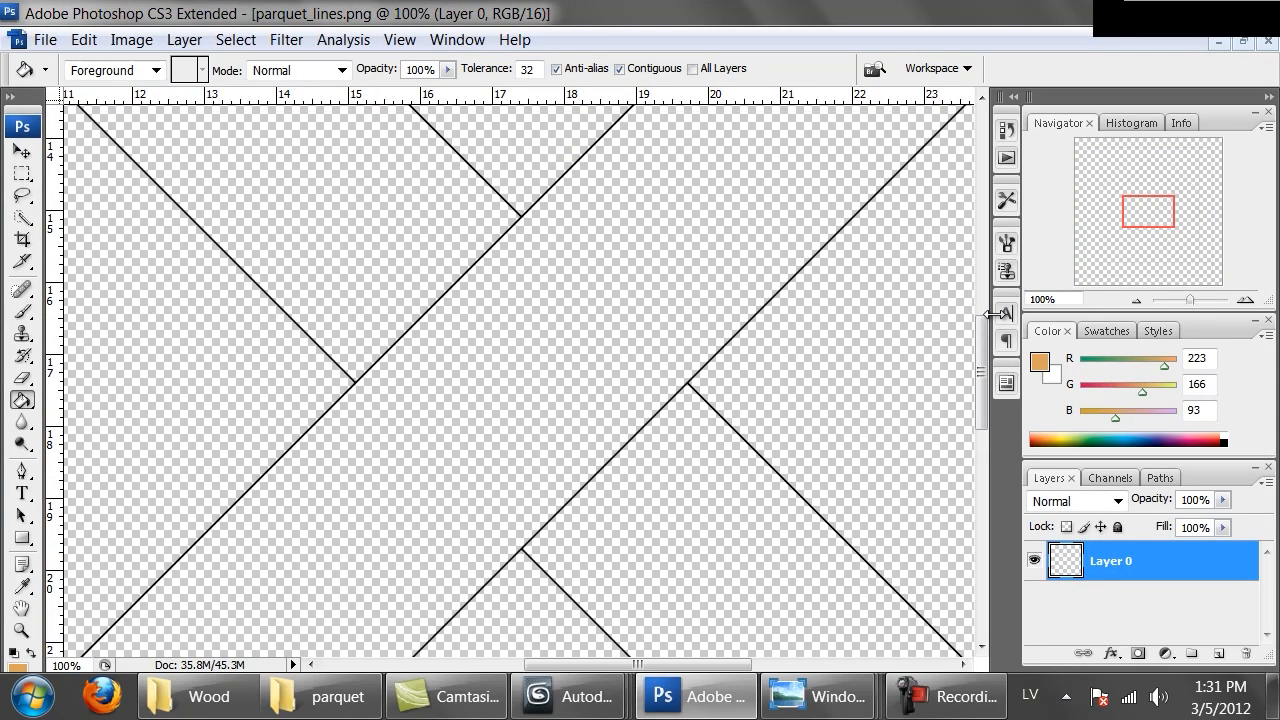
Pan around the line image at 100% to inspect the traced pattern, then zoom out to see it whole
{"action": "left_click_drag", "start_coordinate": [671, 220], "coordinate": [403, 403]}
{"action": "left_click_drag", "start_coordinate": [589, 266], "coordinate": [454, 371]}
{"action": "left_click_drag", "start_coordinate": [466, 214], "coordinate": [446, 363]}
{"action": "left_click_drag", "start_coordinate": [423, 225], "coordinate": [429, 403]}
{"action": "mouse_move", "coordinate": [306, 314]}
{"action": "left_mouse_down"}
{"action": "mouse_move", "coordinate": [549, 331]}
{"action": "mouse_move", "coordinate": [677, 320]}
{"action": "left_mouse_up"}
{"action": "mouse_move", "coordinate": [380, 309]}
{"action": "left_mouse_down"}
{"action": "mouse_move", "coordinate": [414, 246]}
{"action": "mouse_move", "coordinate": [392, 344]}
{"action": "left_mouse_up"}
{"action": "left_click_drag", "start_coordinate": [520, 320], "coordinate": [263, 317]}
{"action": "left_click_drag", "start_coordinate": [580, 320], "coordinate": [449, 329]}
{"action": "left_click_drag", "start_coordinate": [720, 329], "coordinate": [420, 346]}
{"action": "left_click_drag", "start_coordinate": [600, 341], "coordinate": [474, 363]}
{"action": "left_click_drag", "start_coordinate": [557, 311], "coordinate": [434, 386]}
{"action": "left_click_drag", "start_coordinate": [286, 366], "coordinate": [749, 414]}
{"action": "left_click_drag", "start_coordinate": [443, 380], "coordinate": [757, 366]}
{"action": "left_click_drag", "start_coordinate": [468, 354], "coordinate": [867, 303]}
{"action": "left_click_drag", "start_coordinate": [393, 327], "coordinate": [749, 251]}
{"action": "key", "text": "ctrl+minus"}
{"action": "key", "text": "ctrl+minus"}
{"action": "key", "text": "ctrl+minus"}
{"action": "key", "text": "ctrl+minus"}
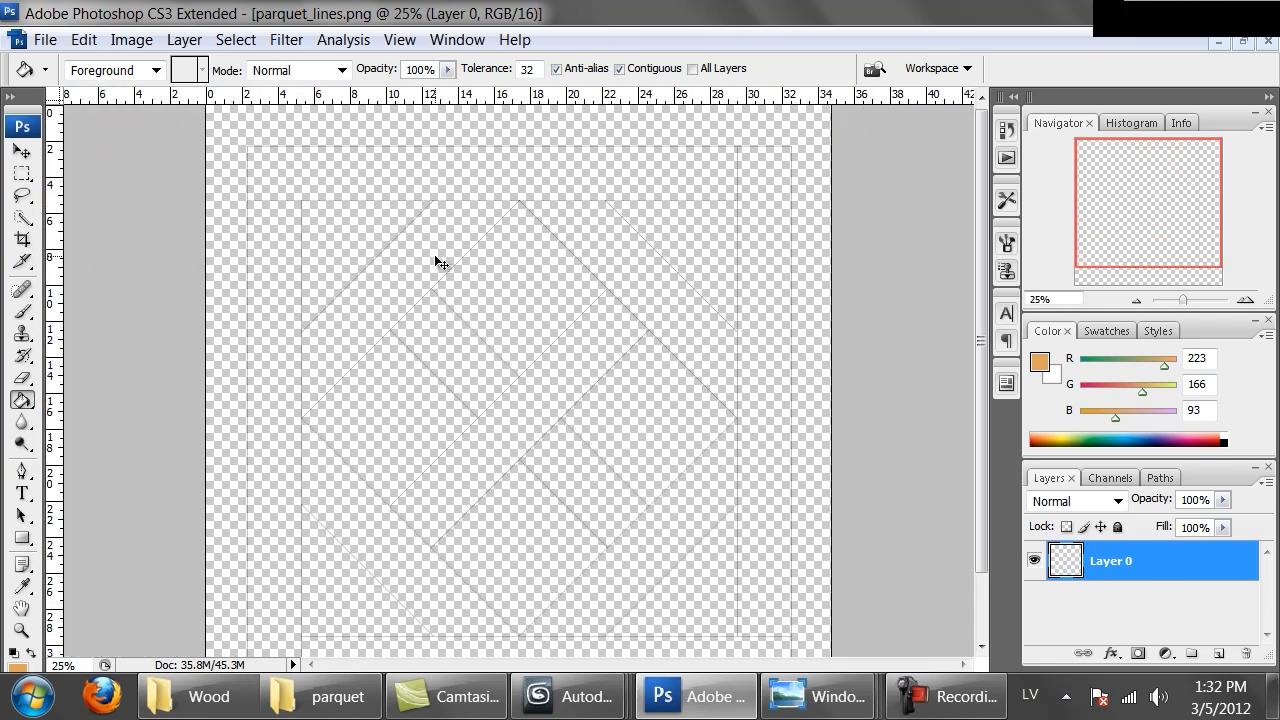
{"action": "left_click", "coordinate": [84, 40]}
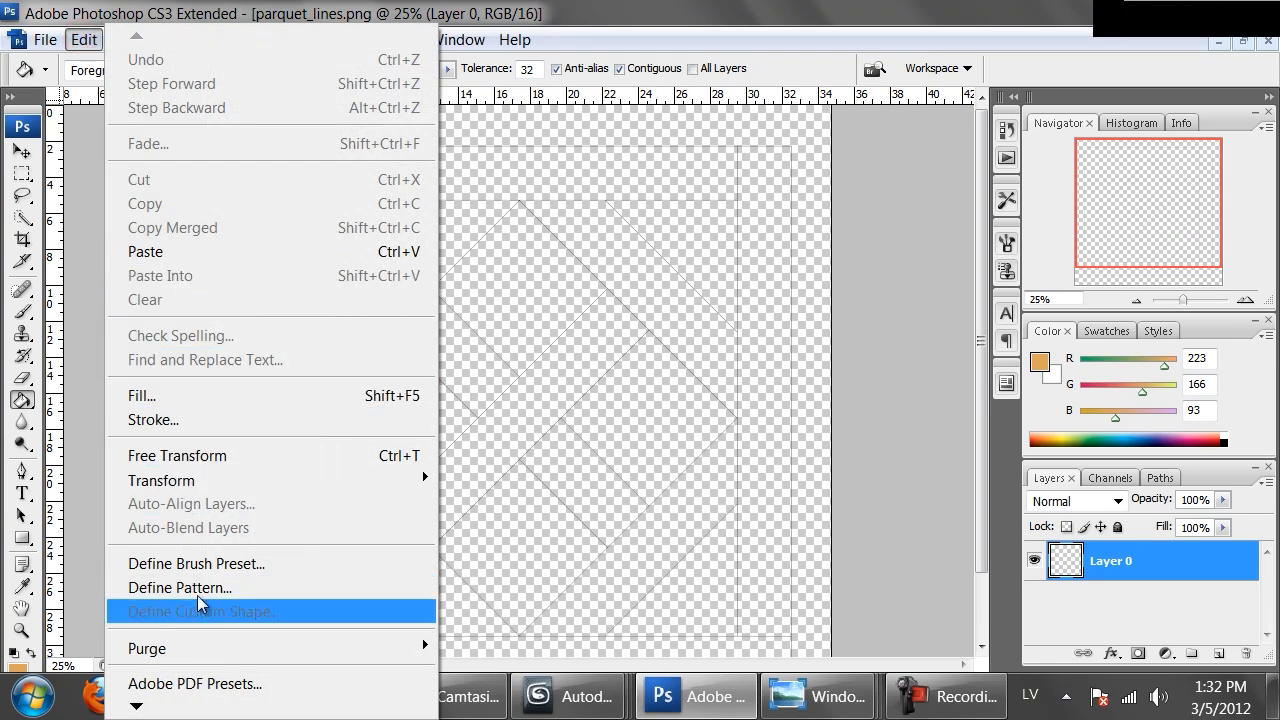
{"action": "left_click", "coordinate": [645, 461]}
{"action": "key", "text": "ctrl+alt+z"}
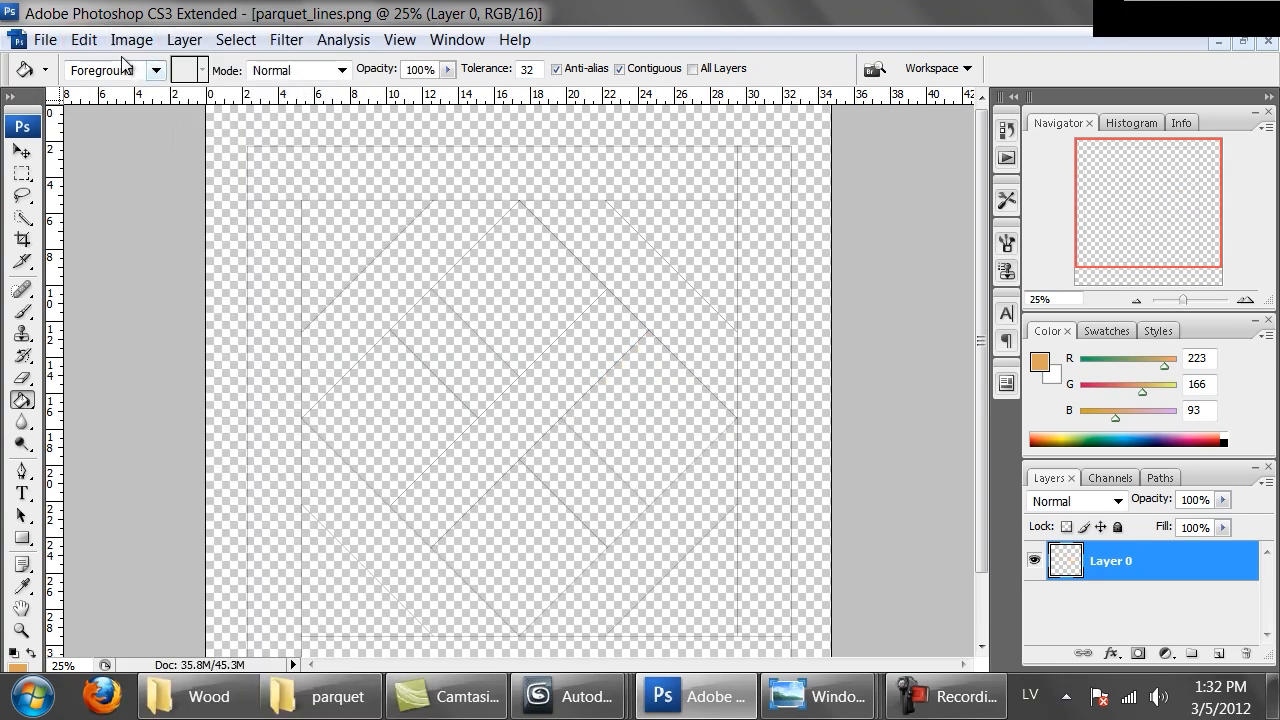
{"action": "left_click", "coordinate": [84, 40]}
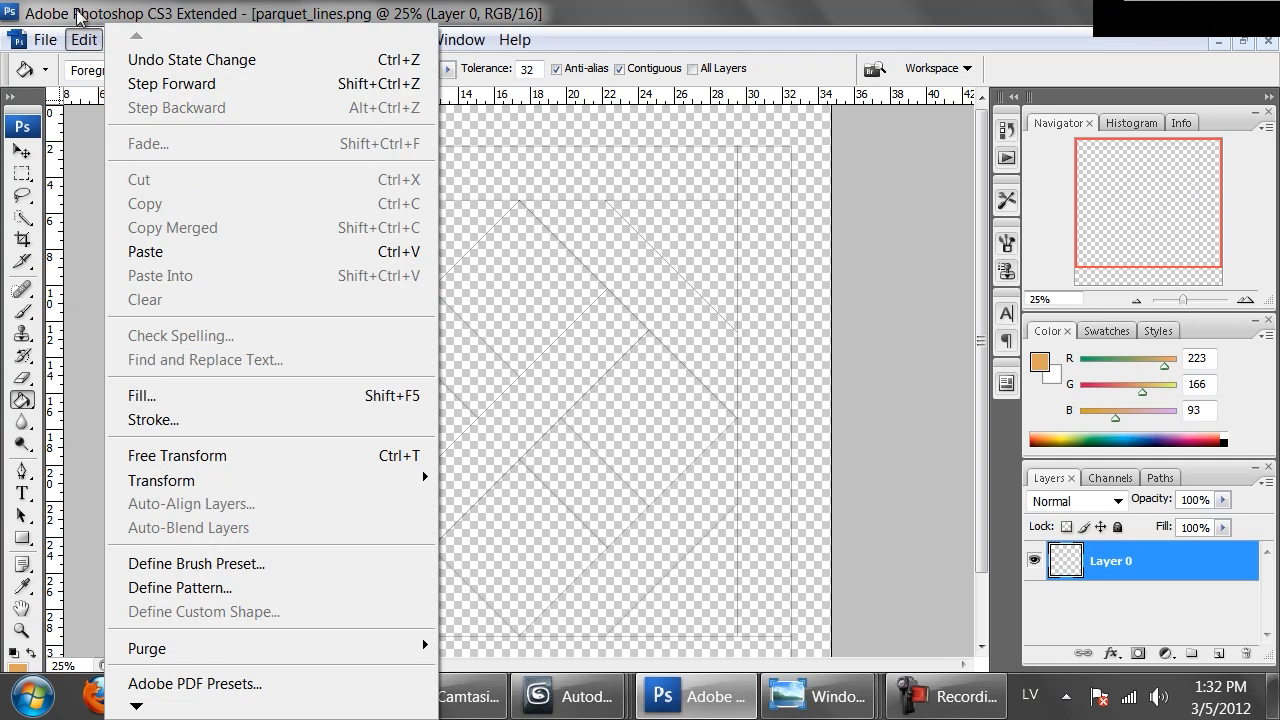
{"action": "left_click", "coordinate": [185, 15]}
Trim away the transparent pixels around the line image
{"action": "left_click", "coordinate": [131, 40]}
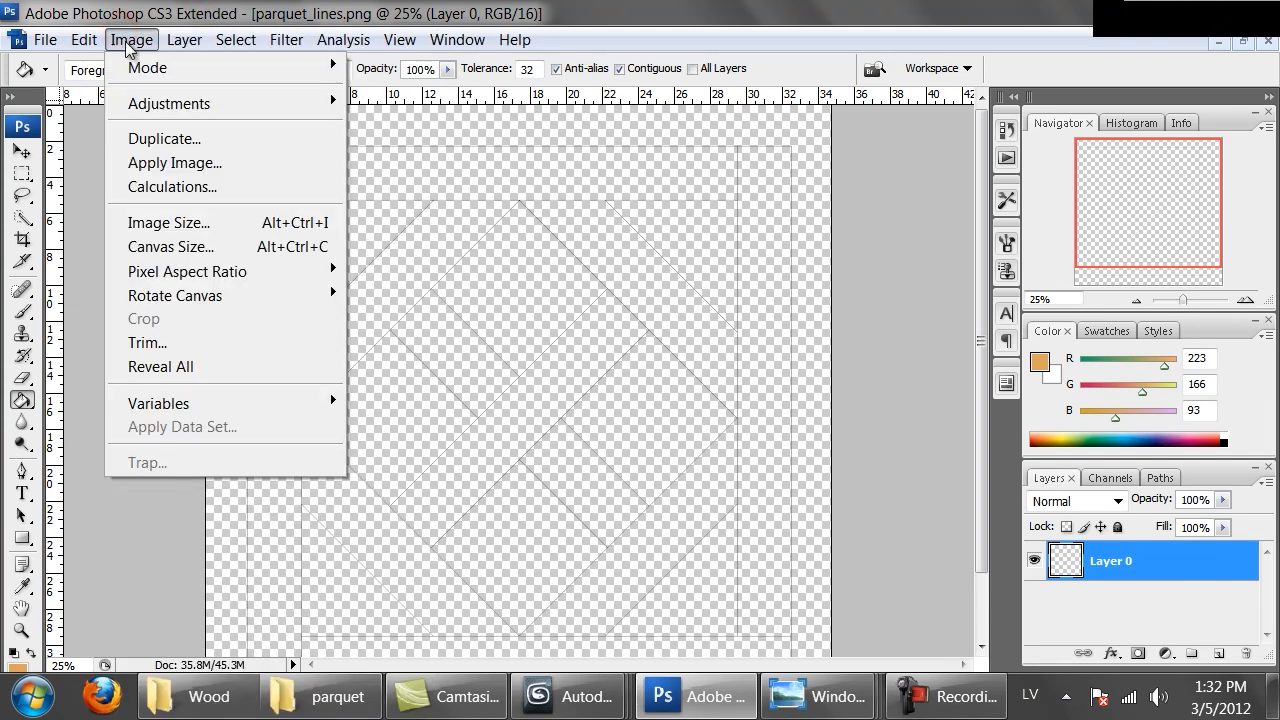
{"action": "left_click", "coordinate": [150, 342]}
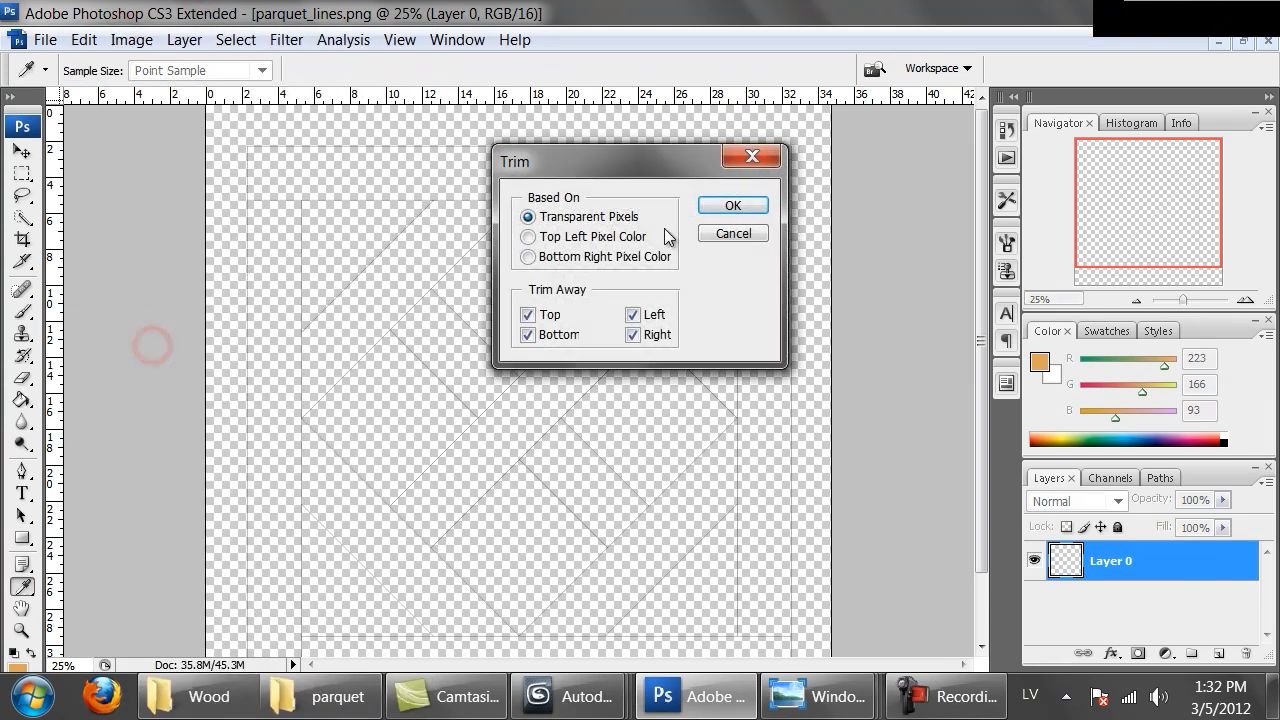
{"action": "left_click", "coordinate": [730, 205]}
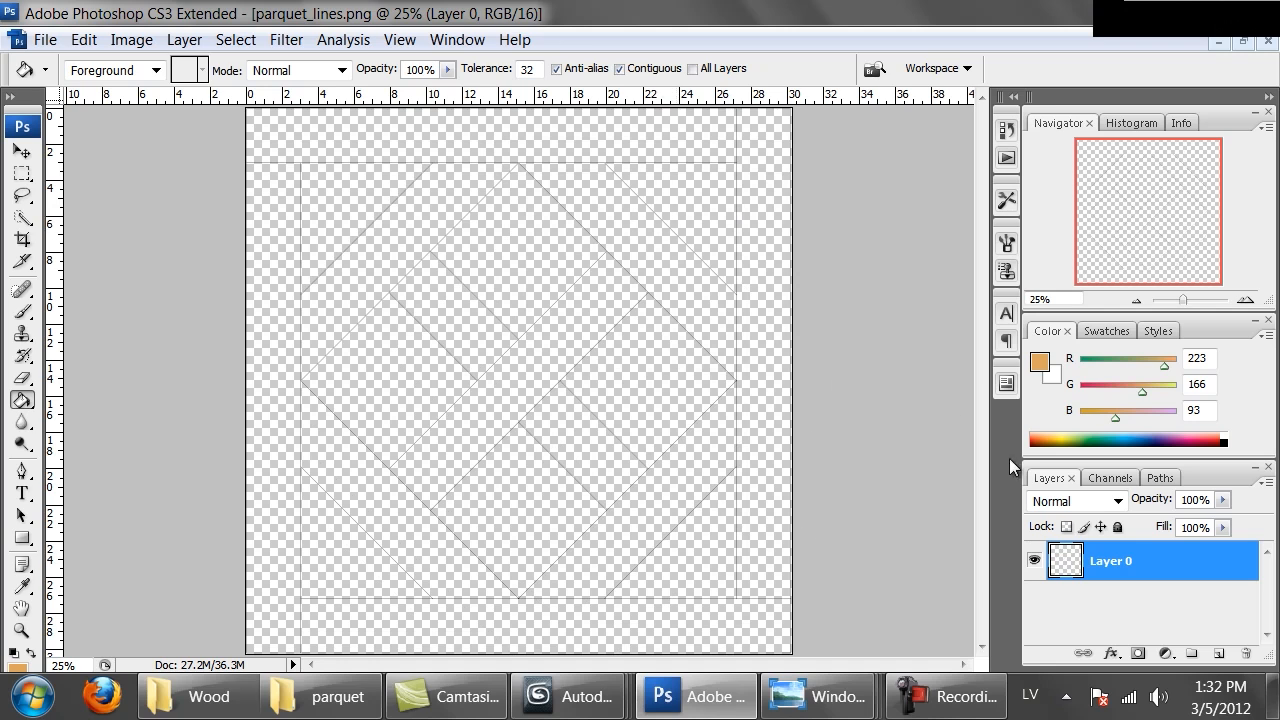
Add a new layer and move it beneath Layer 0 in the layer stack
{"action": "left_click", "coordinate": [1219, 653]}
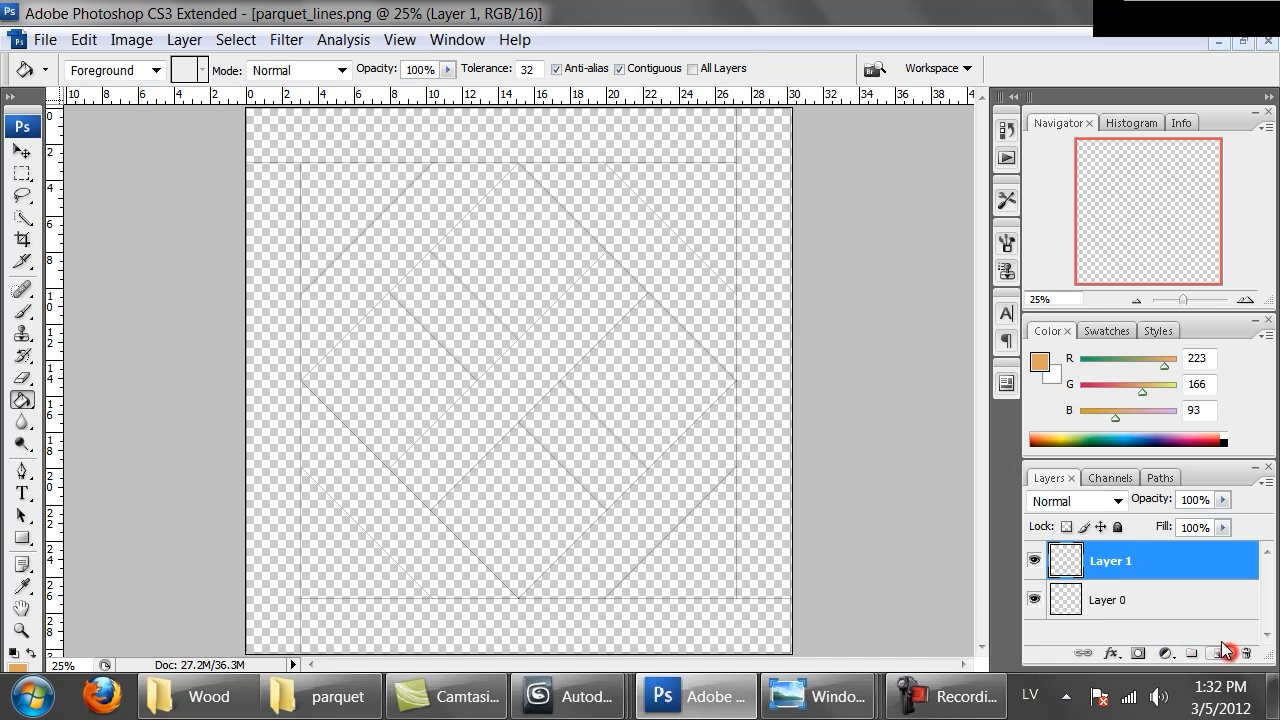
{"action": "left_click_drag", "start_coordinate": [1133, 571], "coordinate": [1116, 603]}
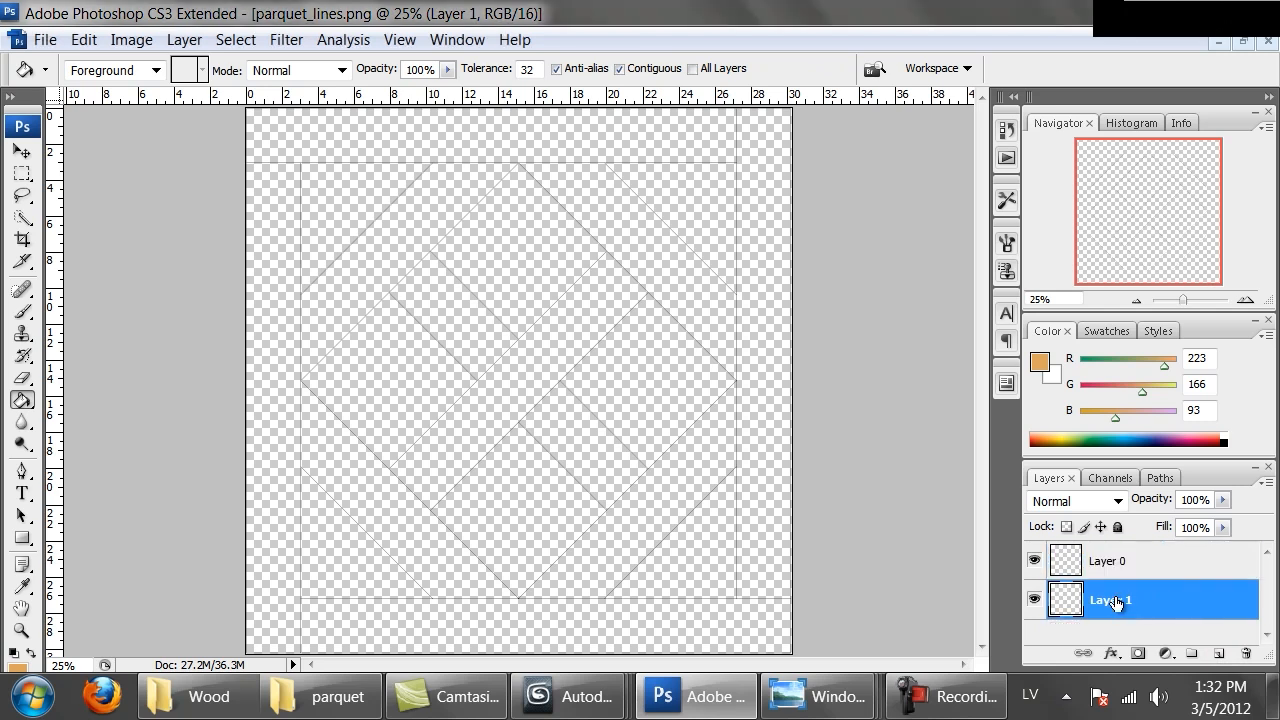
Set the foreground colour to white and fill the new bottom layer with it using the Paint Bucket
{"action": "left_click", "coordinate": [25, 403]}
{"action": "left_click", "coordinate": [119, 417]}
{"action": "left_click", "coordinate": [33, 650]}
{"action": "left_click", "coordinate": [13, 98]}
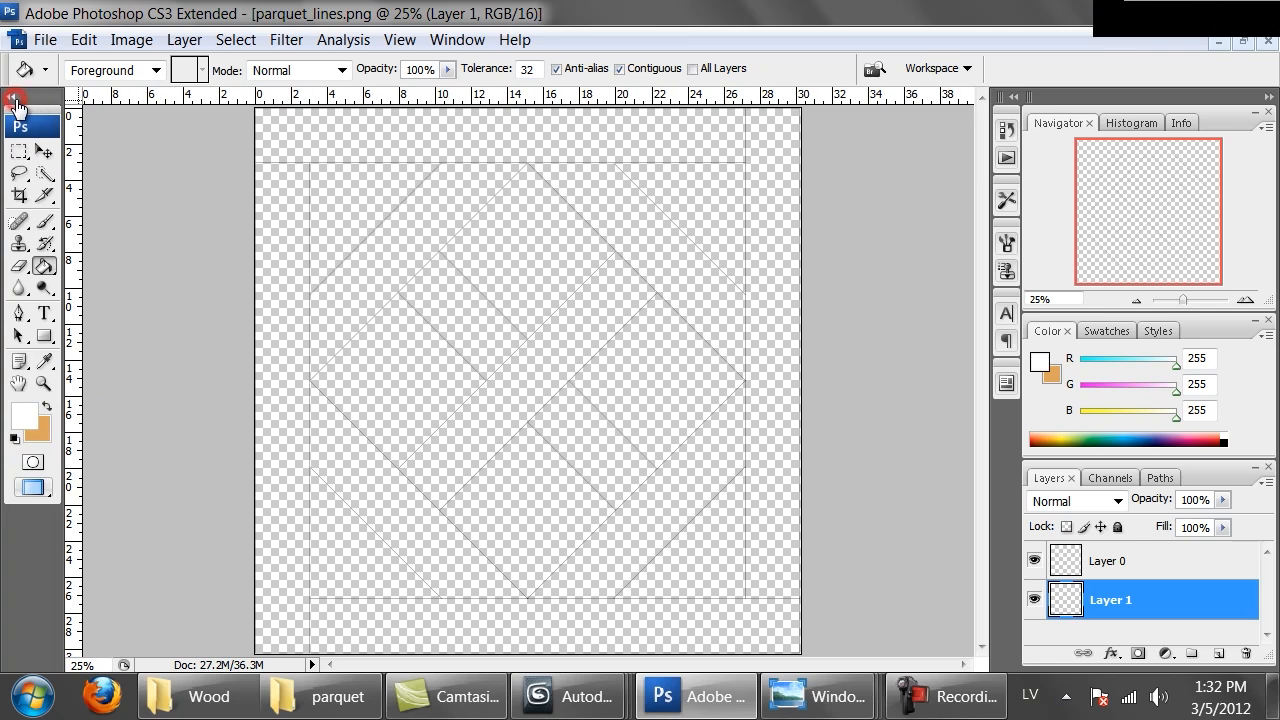
{"action": "left_click", "coordinate": [770, 143]}
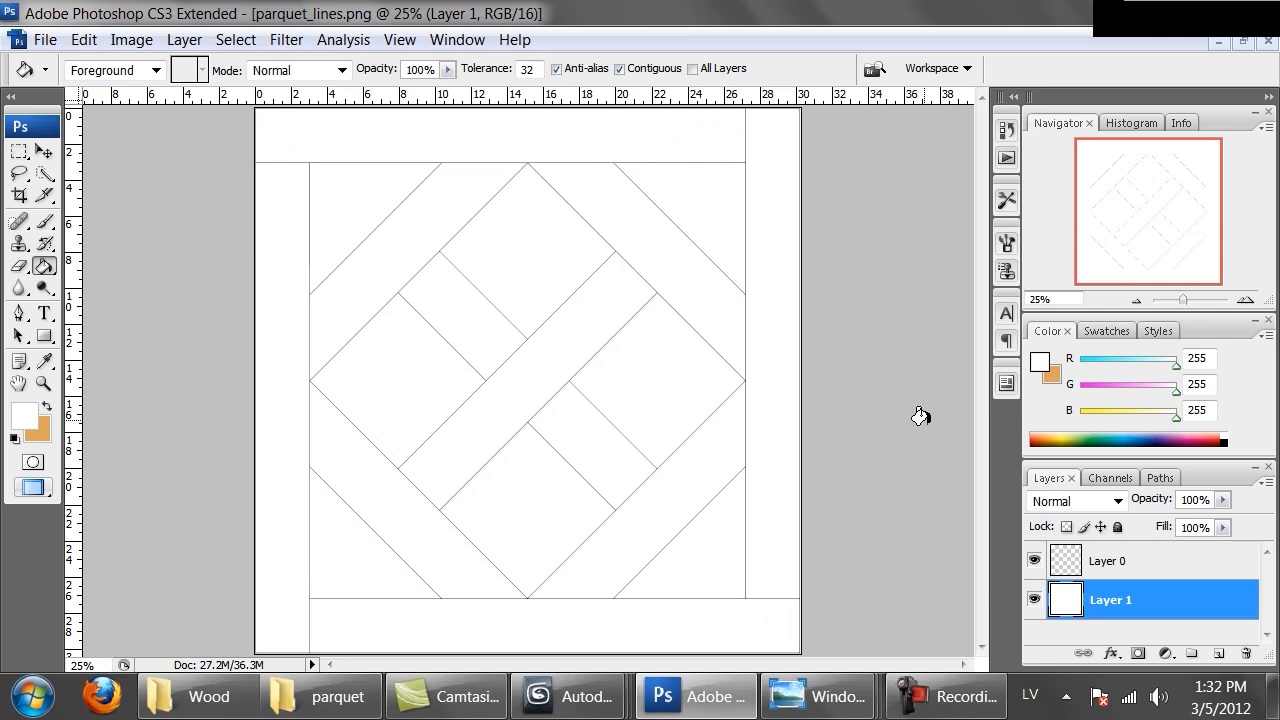
Inspect the black lines on the white background at actual pixel size, then zoom back out
{"action": "key", "text": "ctrl+alt+0"}
{"action": "key", "text": "space"}
{"action": "left_click_drag", "start_coordinate": [851, 449], "coordinate": [600, 90]}
{"action": "left_click_drag", "start_coordinate": [686, 297], "coordinate": [571, 251]}
{"action": "left_click_drag", "start_coordinate": [691, 418], "coordinate": [510, 238]}
{"action": "left_click_drag", "start_coordinate": [749, 513], "coordinate": [345, 535]}
{"action": "left_click_drag", "start_coordinate": [357, 265], "coordinate": [742, 535]}
{"action": "key", "text": "ctrl+minus"}
{"action": "key", "text": "ctrl+minus"}
{"action": "key", "text": "ctrl+minus"}
{"action": "key", "text": "ctrl+minus"}
{"action": "key", "text": "ctrl+minus"}
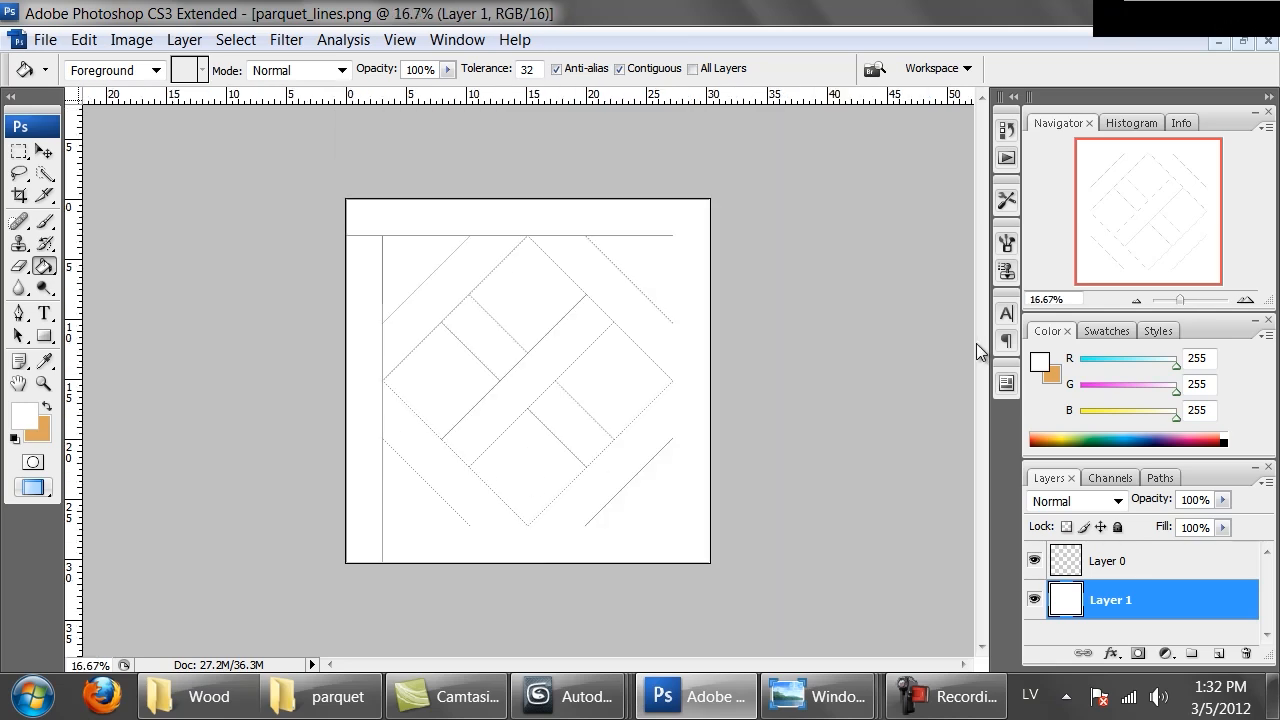
Enlarge the canvas of Layer 0's image by a relative 100 percent in both width and height
{"action": "left_click", "coordinate": [1107, 560]}
{"action": "key", "text": "ctrl+a"}
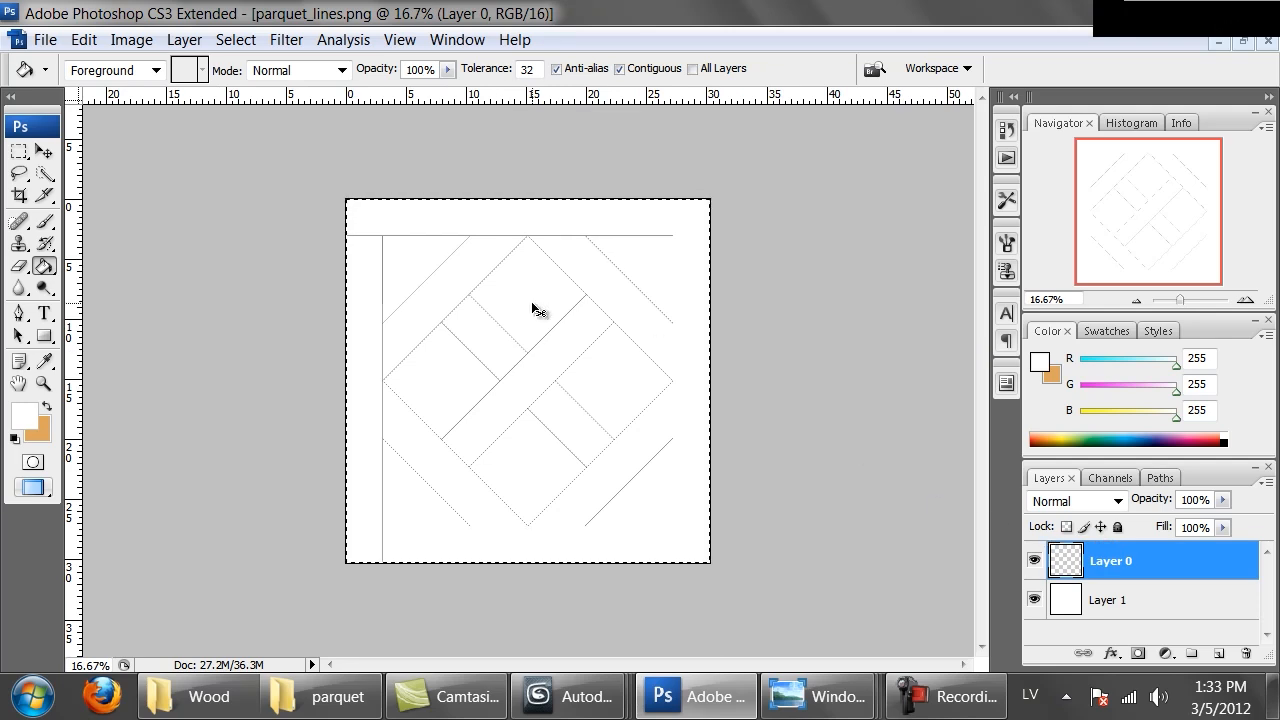
{"action": "key", "text": "ctrl+alt+c"}
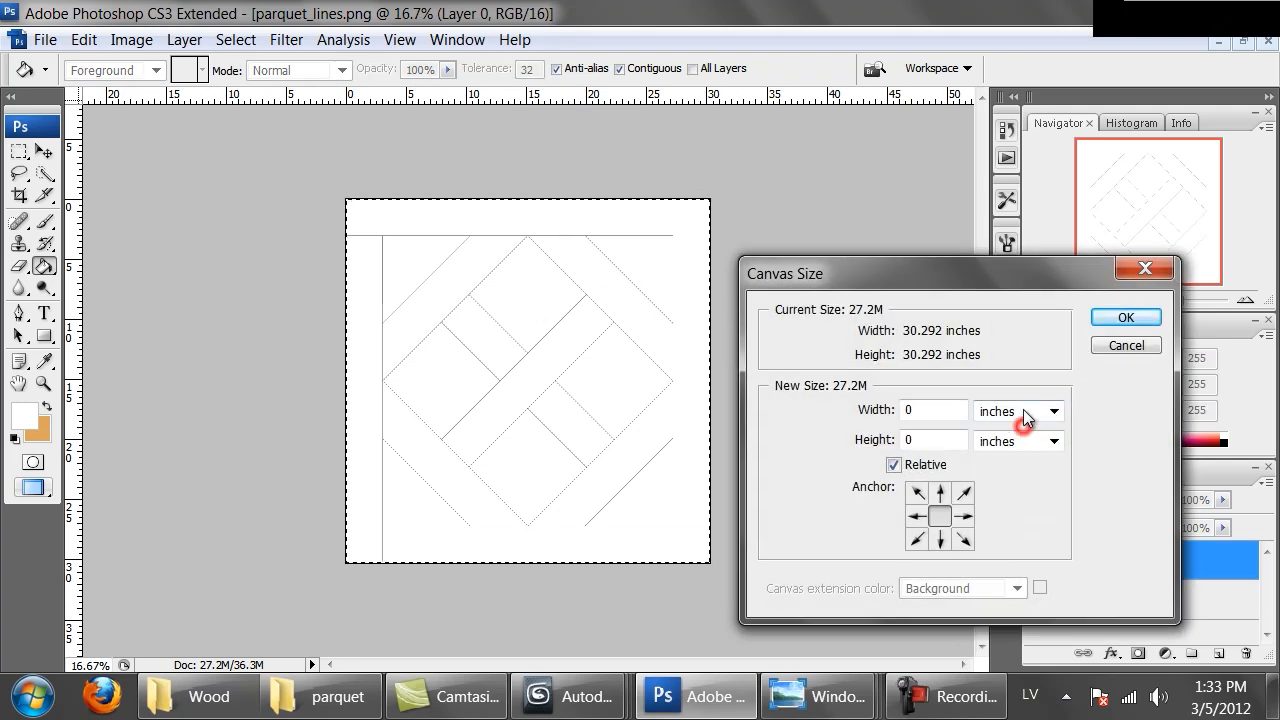
{"action": "left_click", "coordinate": [1023, 410]}
{"action": "left_click", "coordinate": [1010, 433]}
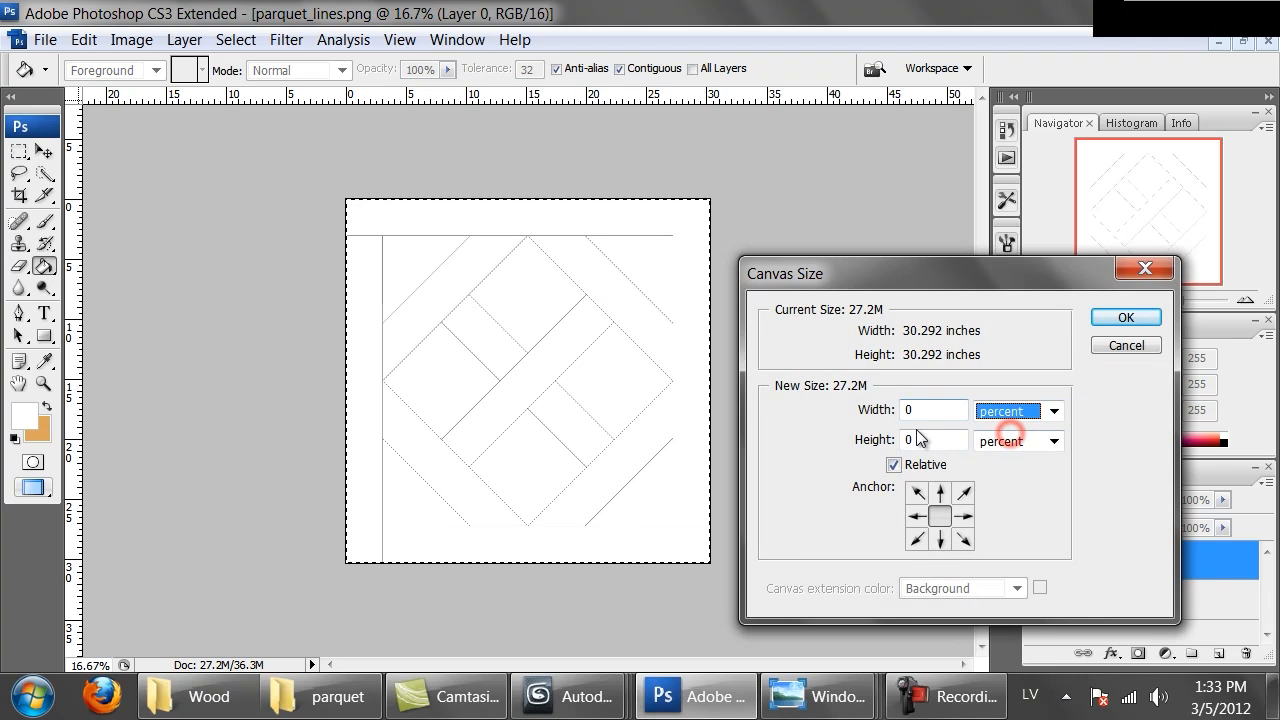
{"action": "double_click", "coordinate": [925, 410]}
{"action": "type", "text": "100"}
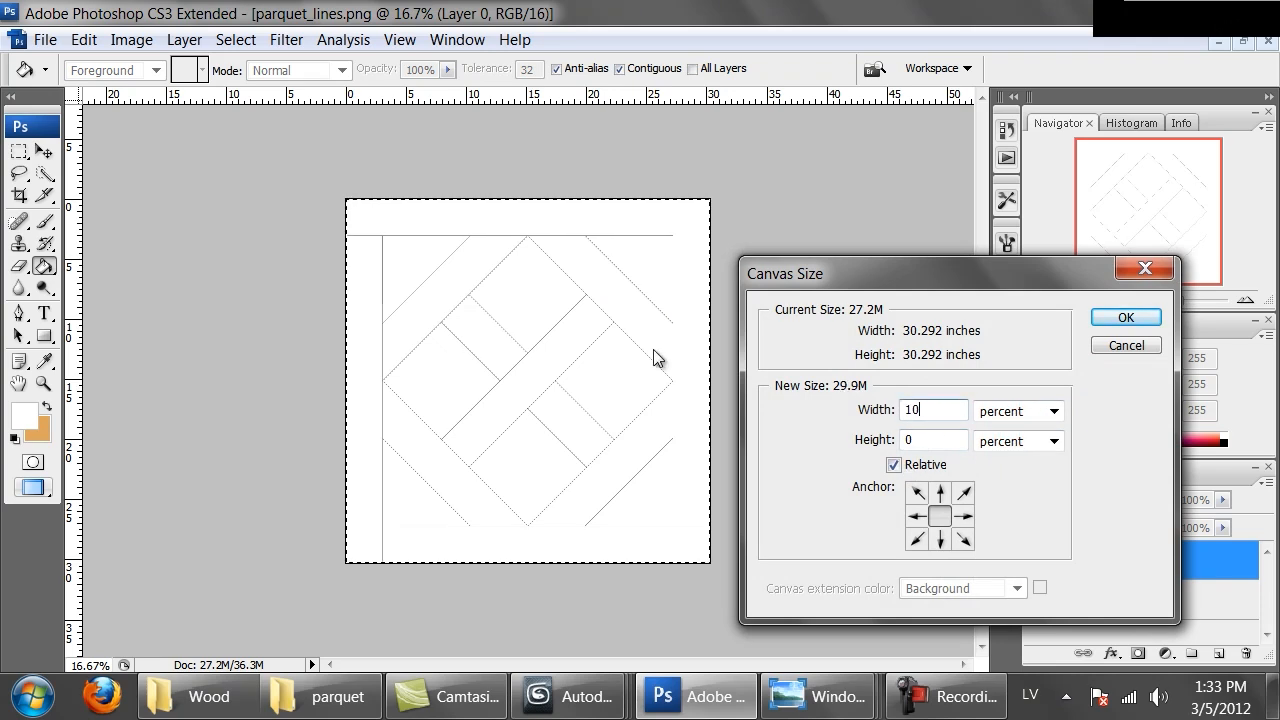
{"action": "key", "text": "Tab"}
{"action": "key", "text": "Tab"}
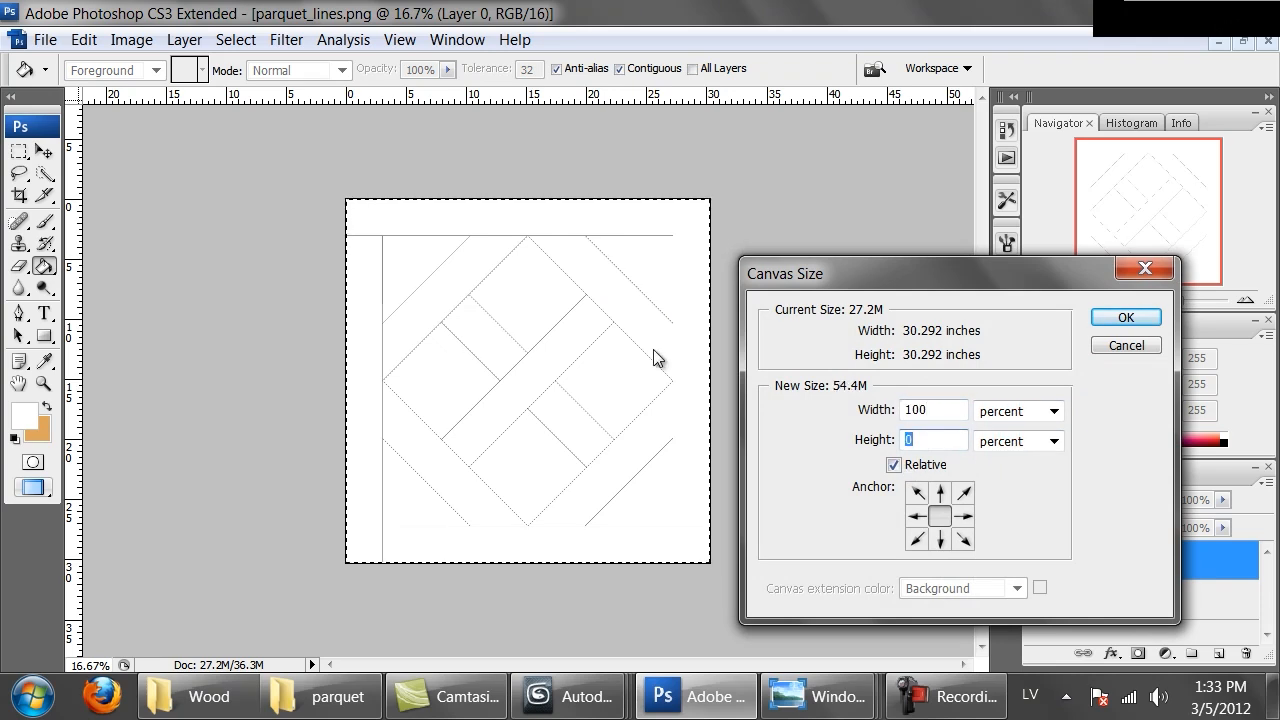
{"action": "type", "text": "100"}
{"action": "key", "text": "Return"}
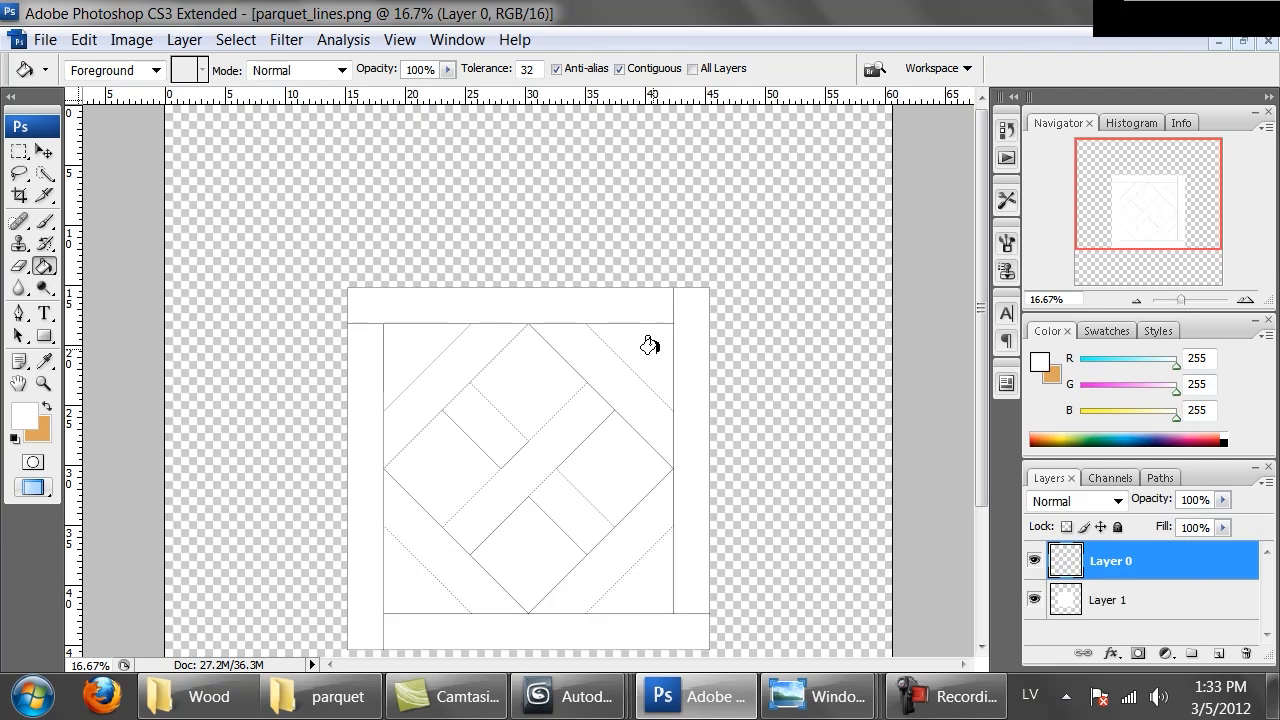
{"action": "key", "text": "ctrl+minus"}
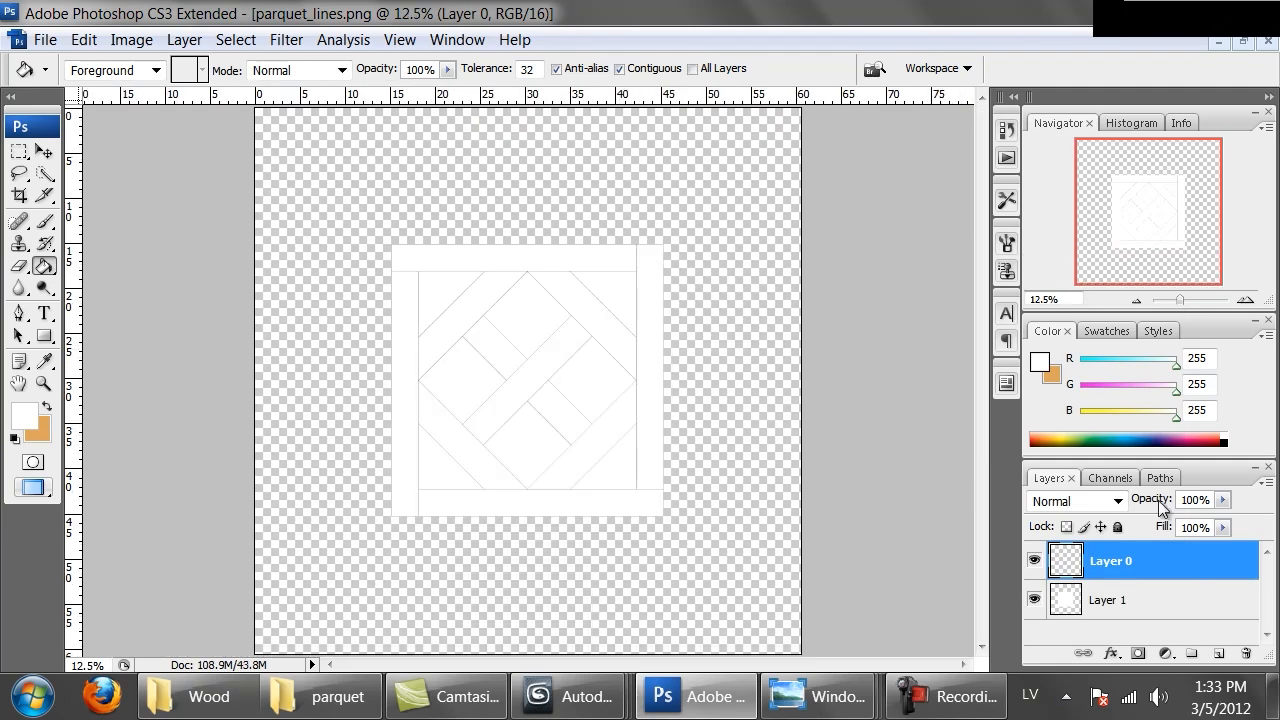
Fill the whole white background layer with white so it covers the enlarged canvas, then deselect
{"action": "left_click", "coordinate": [1035, 599]}
{"action": "left_click", "coordinate": [1037, 598]}
{"action": "left_click", "coordinate": [1074, 602]}
{"action": "key", "text": "ctrl+a"}
{"action": "key", "text": "Delete"}
{"action": "left_click", "coordinate": [343, 251]}
{"action": "key", "text": "ctrl+d"}
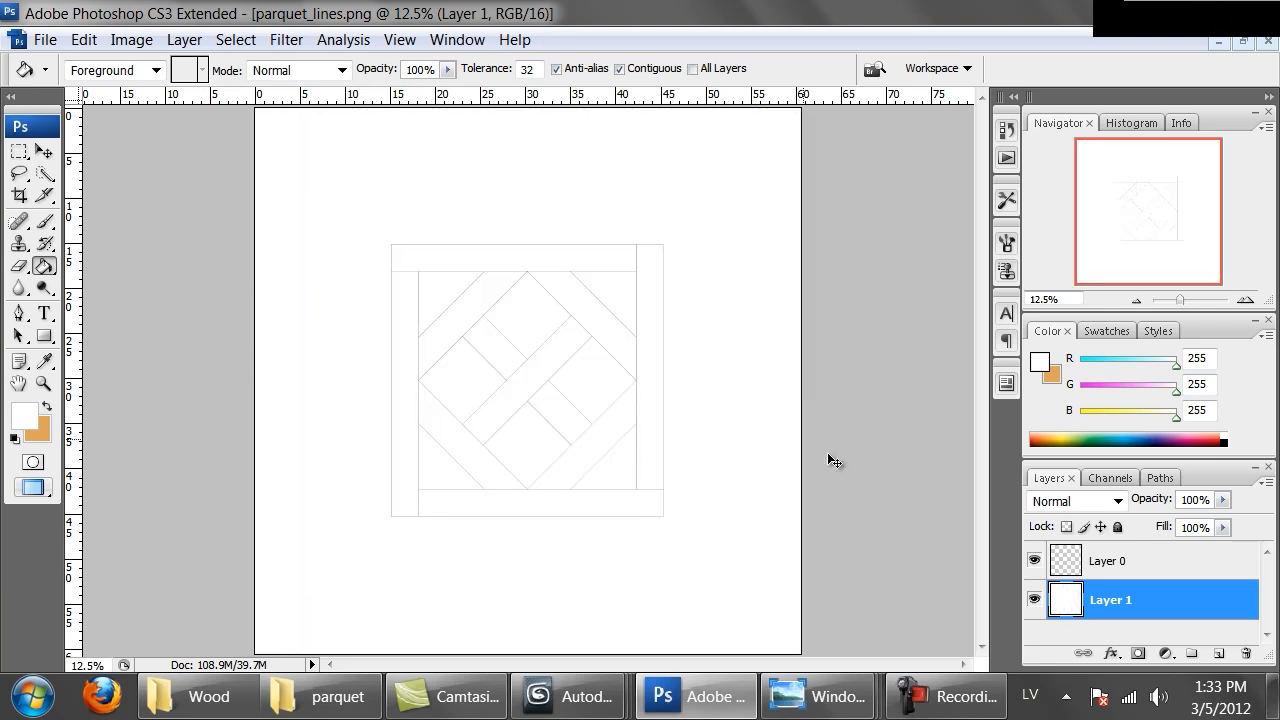
Move the parquet line tile on Layer 0 into the top-left corner of the canvas
{"action": "left_click", "coordinate": [1062, 565]}
{"action": "mouse_move", "coordinate": [466, 393]}
{"action": "left_mouse_down", "text": "ctrl"}
{"action": "mouse_move", "coordinate": [417, 331]}
{"action": "mouse_move", "coordinate": [334, 284]}
{"action": "mouse_move", "coordinate": [323, 257]}
{"action": "left_mouse_up", "text": "ctrl"}
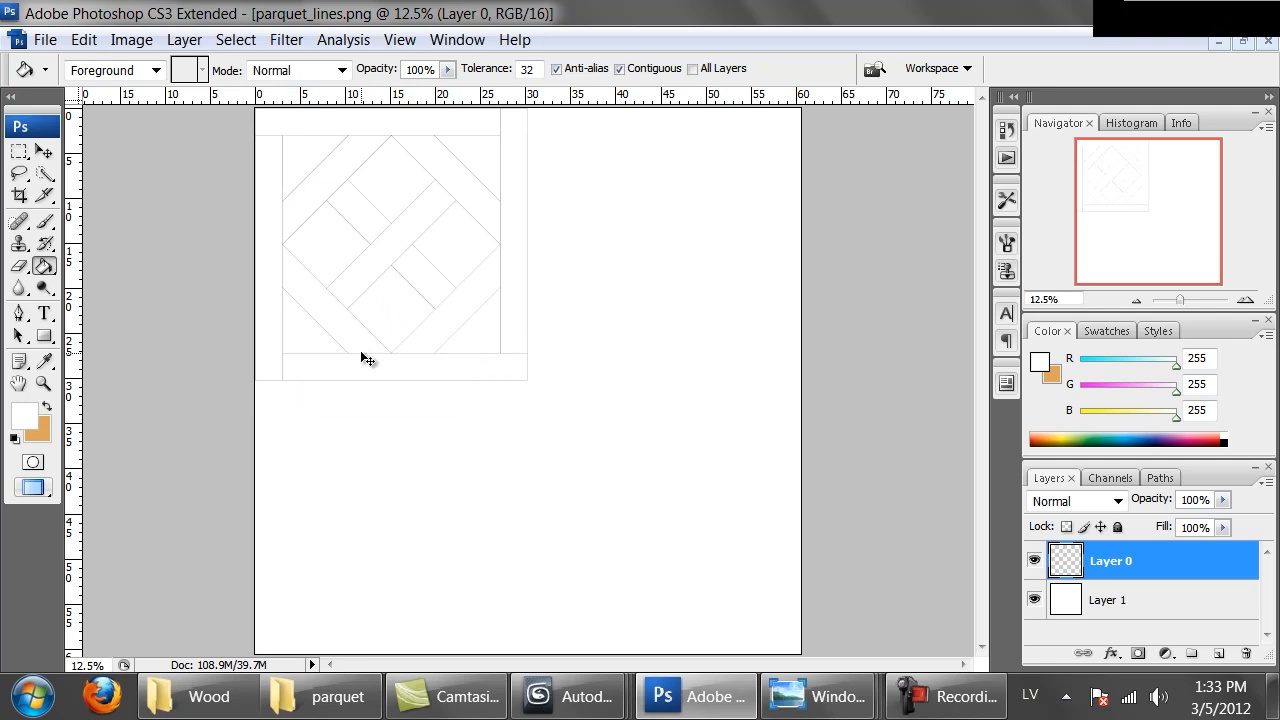
Paste three copies of the tile and place them in the top-right, bottom-left and bottom-right quadrants
{"action": "key", "text": "ctrl+v"}
{"action": "mouse_move", "coordinate": [423, 437]}
{"action": "left_mouse_down", "text": "ctrl"}
{"action": "mouse_move", "coordinate": [494, 417]}
{"action": "mouse_move", "coordinate": [560, 351]}
{"action": "mouse_move", "coordinate": [574, 290]}
{"action": "mouse_move", "coordinate": [567, 302]}
{"action": "left_mouse_up", "text": "ctrl"}
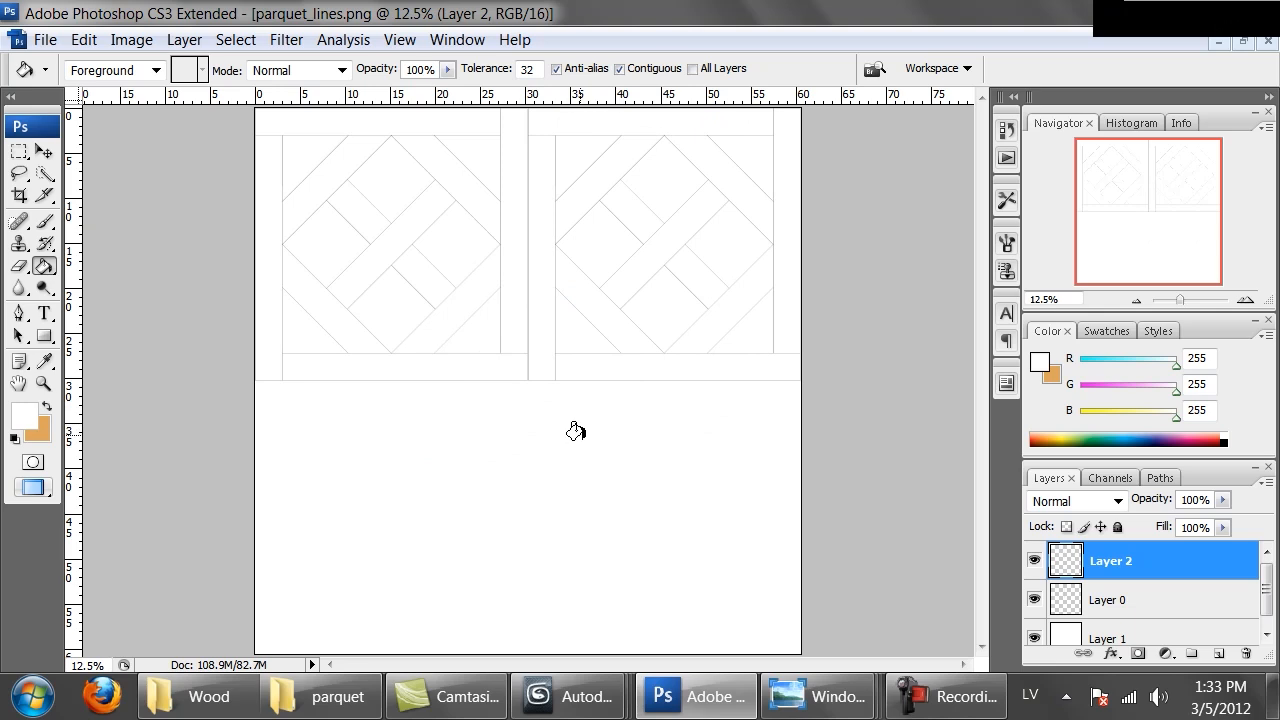
{"action": "key", "text": "ctrl+v"}
{"action": "mouse_move", "coordinate": [583, 311]}
{"action": "left_mouse_down", "text": "ctrl"}
{"action": "mouse_move", "coordinate": [509, 374]}
{"action": "mouse_move", "coordinate": [448, 457]}
{"action": "left_mouse_up", "text": "ctrl"}
{"action": "key", "text": "ctrl+v"}
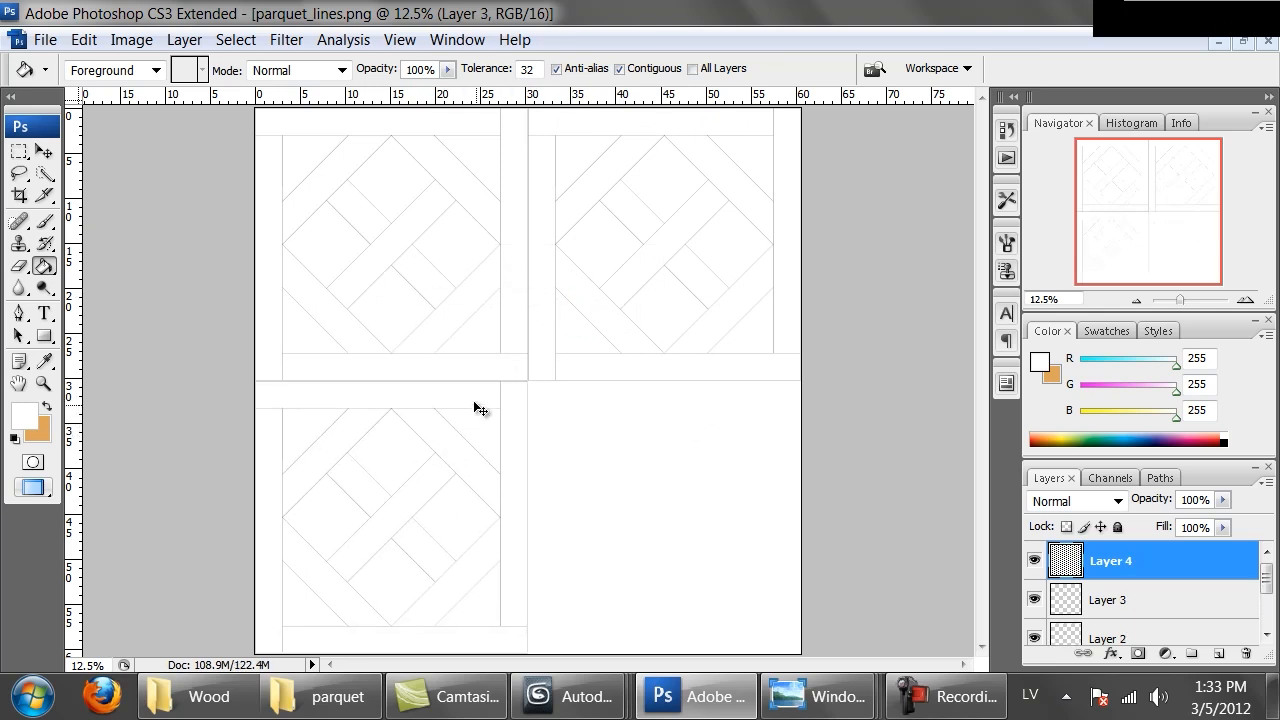
{"action": "mouse_move", "coordinate": [526, 396]}
{"action": "left_mouse_down", "text": "ctrl"}
{"action": "mouse_move", "coordinate": [661, 504]}
{"action": "mouse_move", "coordinate": [666, 532]}
{"action": "left_mouse_up", "text": "ctrl"}
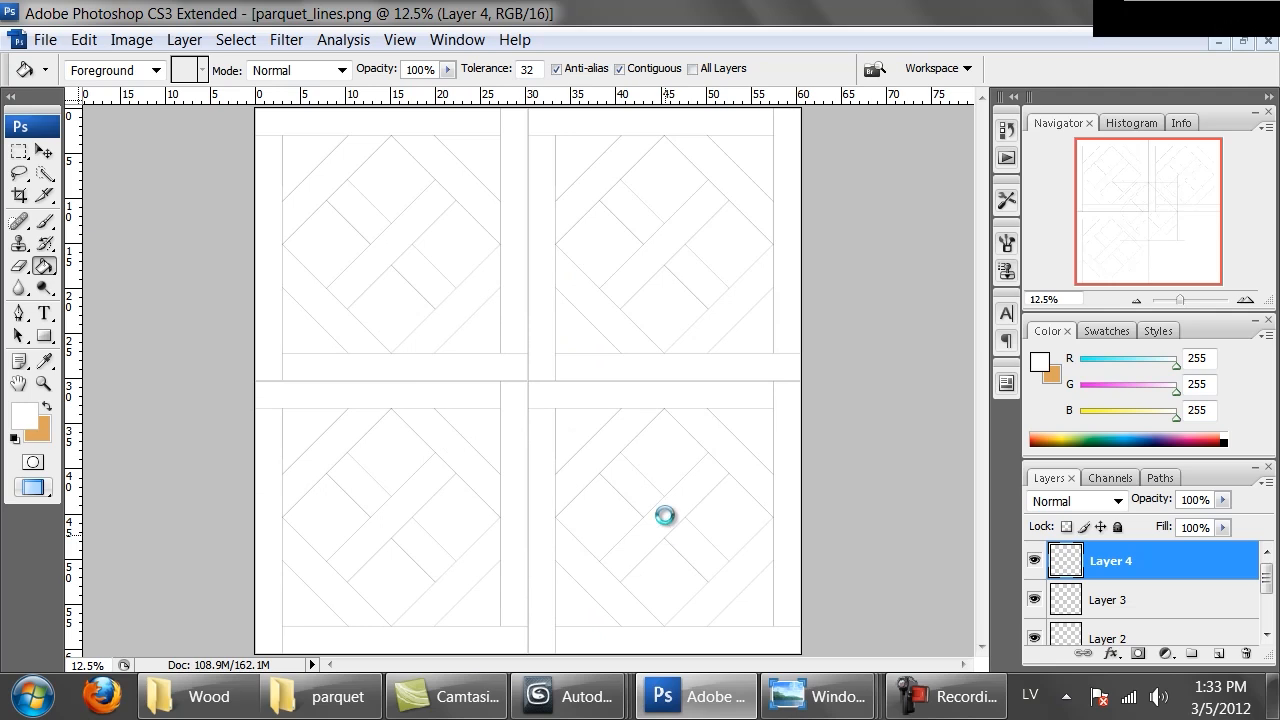
Zoom to 100% and nudge the bottom-right copy (Layer 4) up 3 pixels to close the seam
{"action": "key", "text": "ctrl+alt+0"}
{"action": "key", "text": "ctrl+Up"}
{"action": "key", "text": "ctrl+Up"}
{"action": "key", "text": "ctrl+Up"}
{"action": "key", "text": "ctrl+Up"}
{"action": "key", "text": "ctrl+Up"}
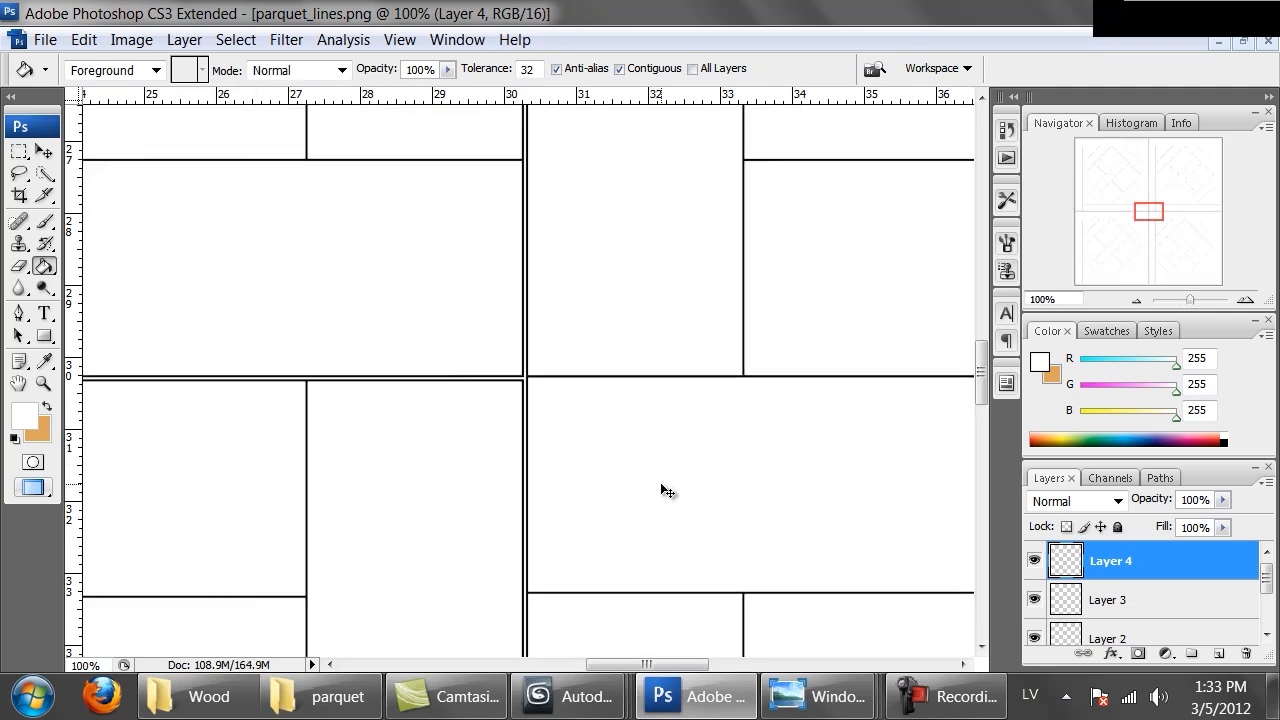
Nudge the bottom-left copy (Layer 3) up 4 pixels to align its border with the tiles above
{"action": "left_click", "coordinate": [1131, 599]}
{"action": "key", "text": "ctrl+Up"}
{"action": "key", "text": "ctrl+Up"}
{"action": "key", "text": "ctrl+Up"}
{"action": "key", "text": "ctrl+Up"}
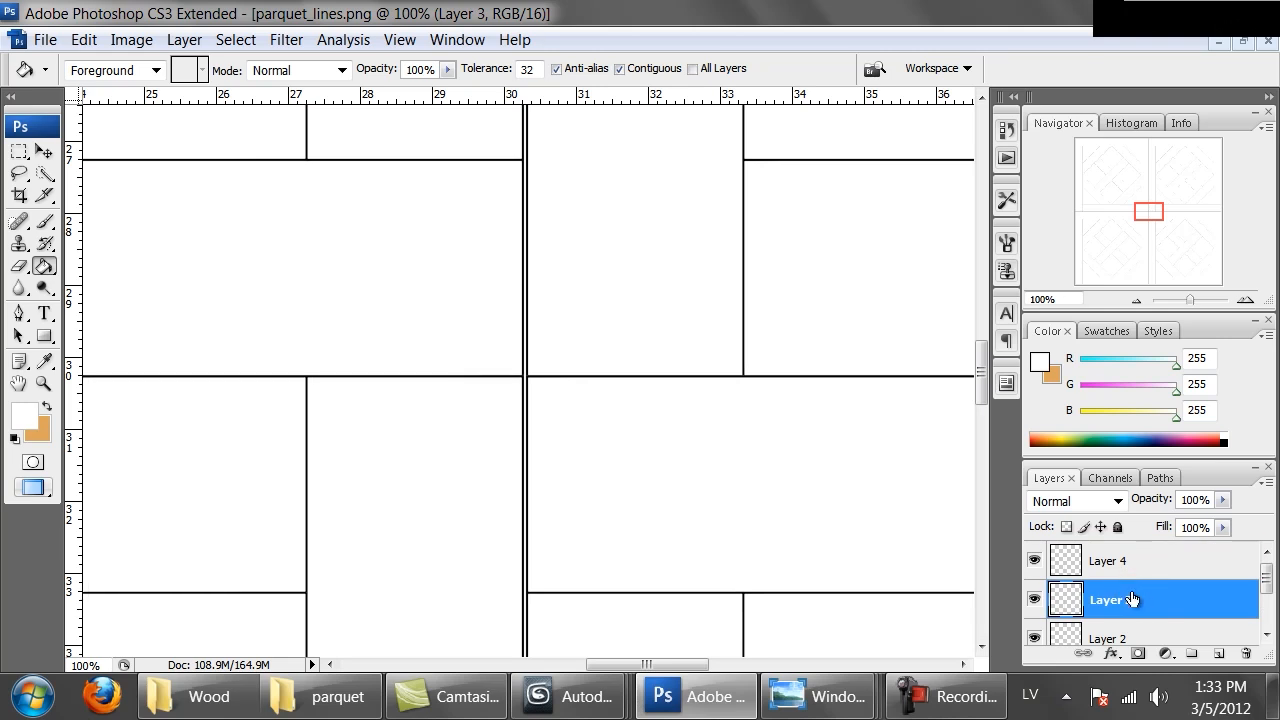
Nudge the bottom-right copy (Layer 4) left 3 pixels to close the vertical seam
{"action": "left_click", "coordinate": [1112, 572]}
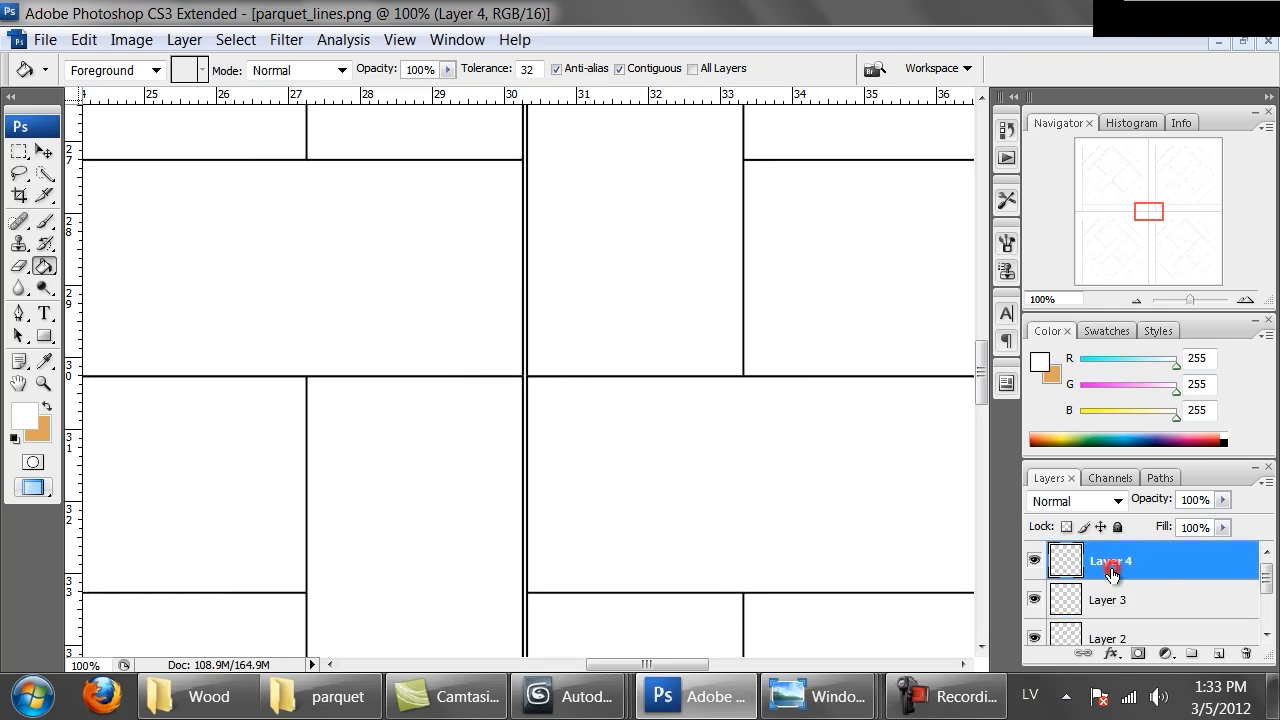
{"action": "key", "text": "ctrl+Left"}
{"action": "key", "text": "ctrl+Left"}
{"action": "key", "text": "ctrl+Left"}
{"action": "key", "text": "ctrl+Left"}
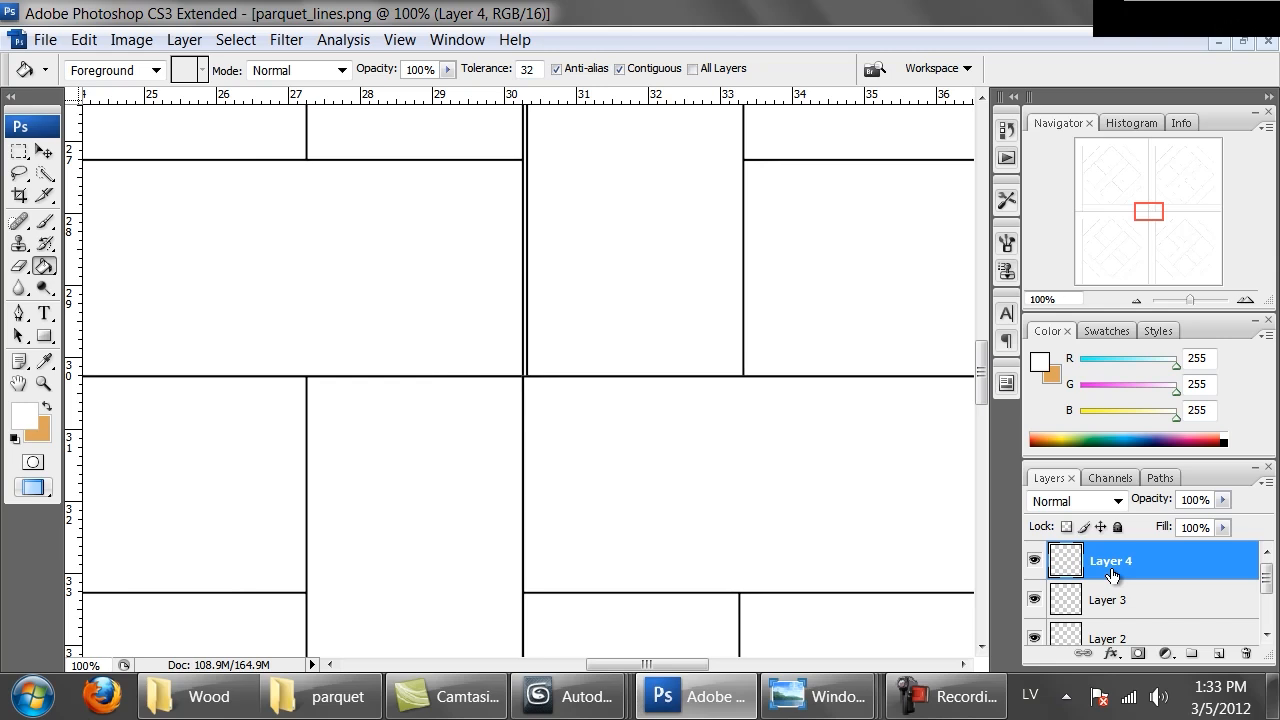
Select the top-right copy (Layer 2) and nudge it left 4 pixels to close the vertical seam
{"action": "scroll", "coordinate": [1112, 573], "scroll_direction": "down", "scroll_amount": 1}
{"action": "left_click", "coordinate": [1098, 562]}
{"action": "left_click", "coordinate": [1100, 600]}
{"action": "key", "text": "ctrl+Left"}
{"action": "key", "text": "ctrl+Left"}
{"action": "key", "text": "ctrl+Left"}
{"action": "key", "text": "ctrl+Left"}
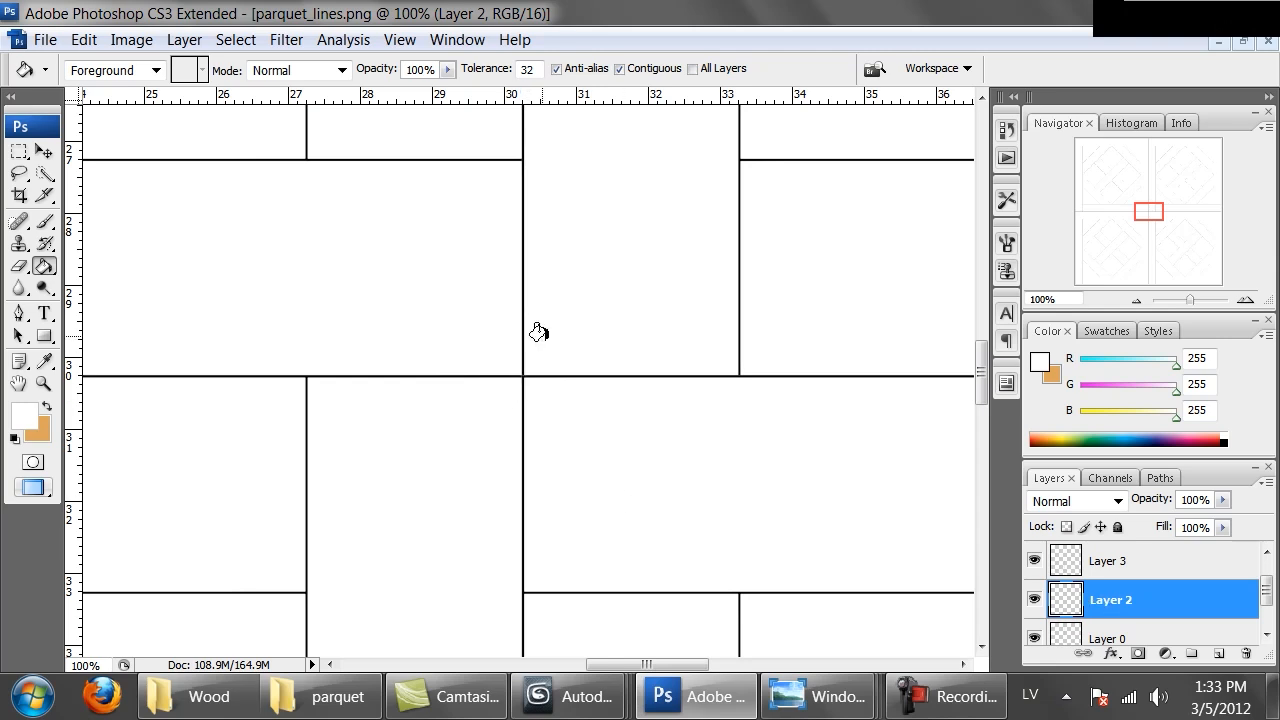
{"action": "key", "text": "ctrl+minus"}
{"action": "key", "text": "ctrl+minus"}
{"action": "key", "text": "ctrl+minus"}
{"action": "key", "text": "ctrl+minus"}
{"action": "key", "text": "ctrl+minus"}
{"action": "key", "text": "ctrl+minus"}
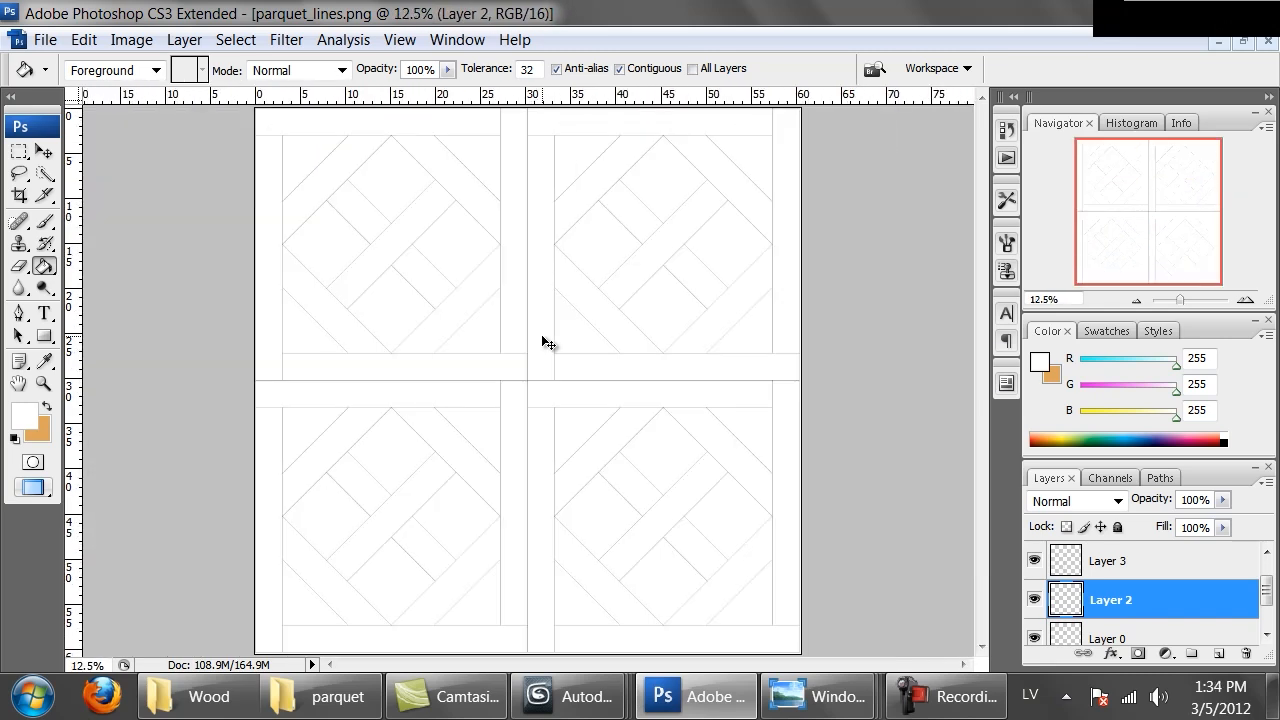
Trim the image based on the bottom-right pixel colour to remove the empty margins
{"action": "left_click", "coordinate": [131, 40]}
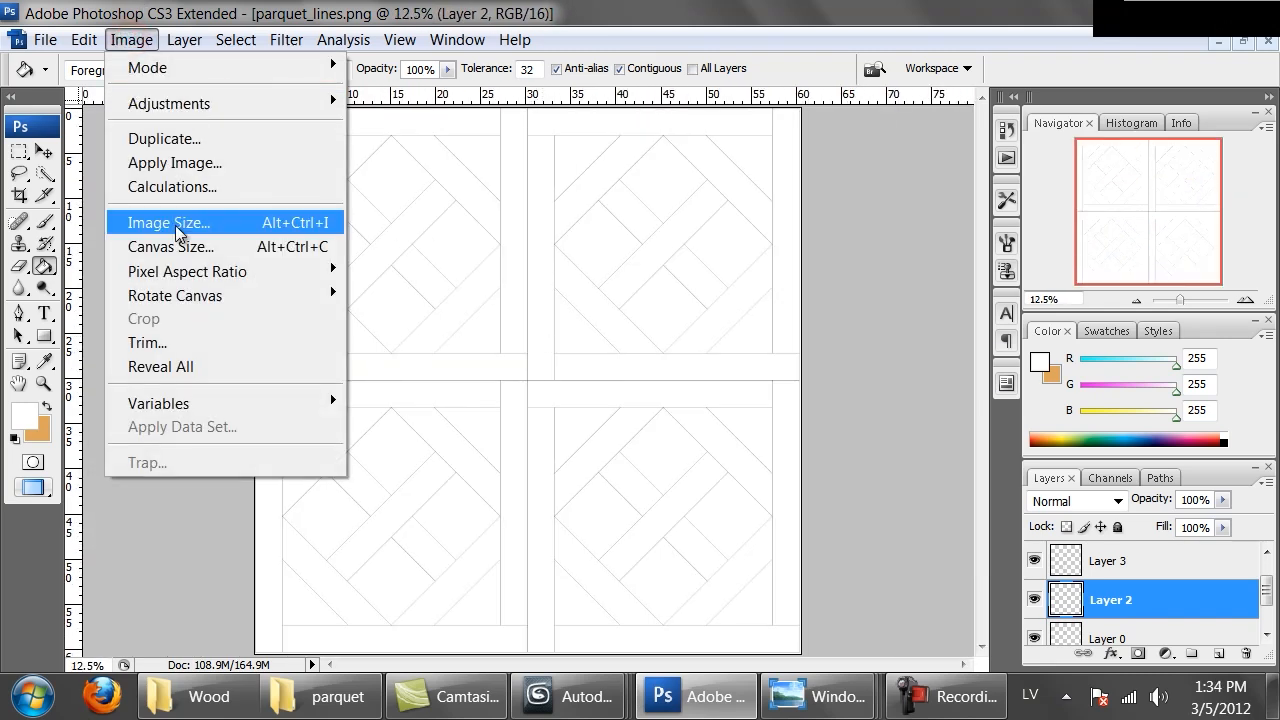
{"action": "left_click", "coordinate": [190, 344]}
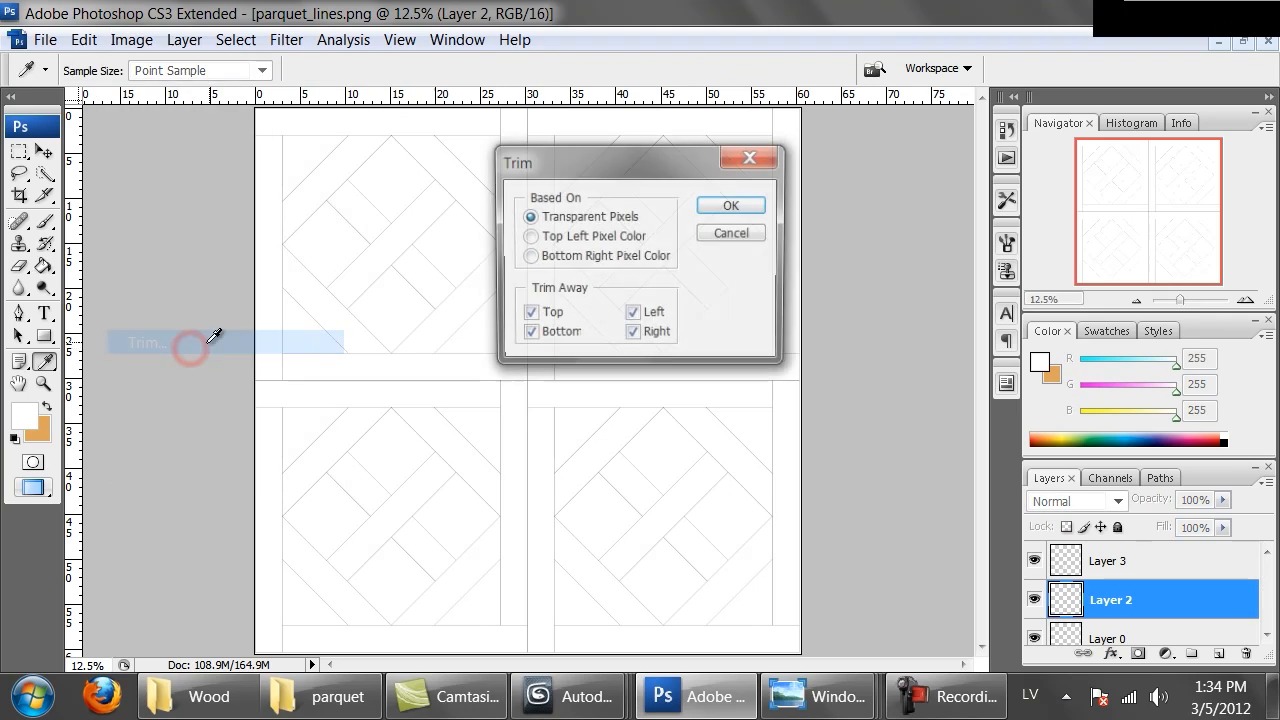
{"action": "left_click", "coordinate": [590, 257]}
{"action": "left_click", "coordinate": [733, 205]}
{"action": "key", "text": "g"}
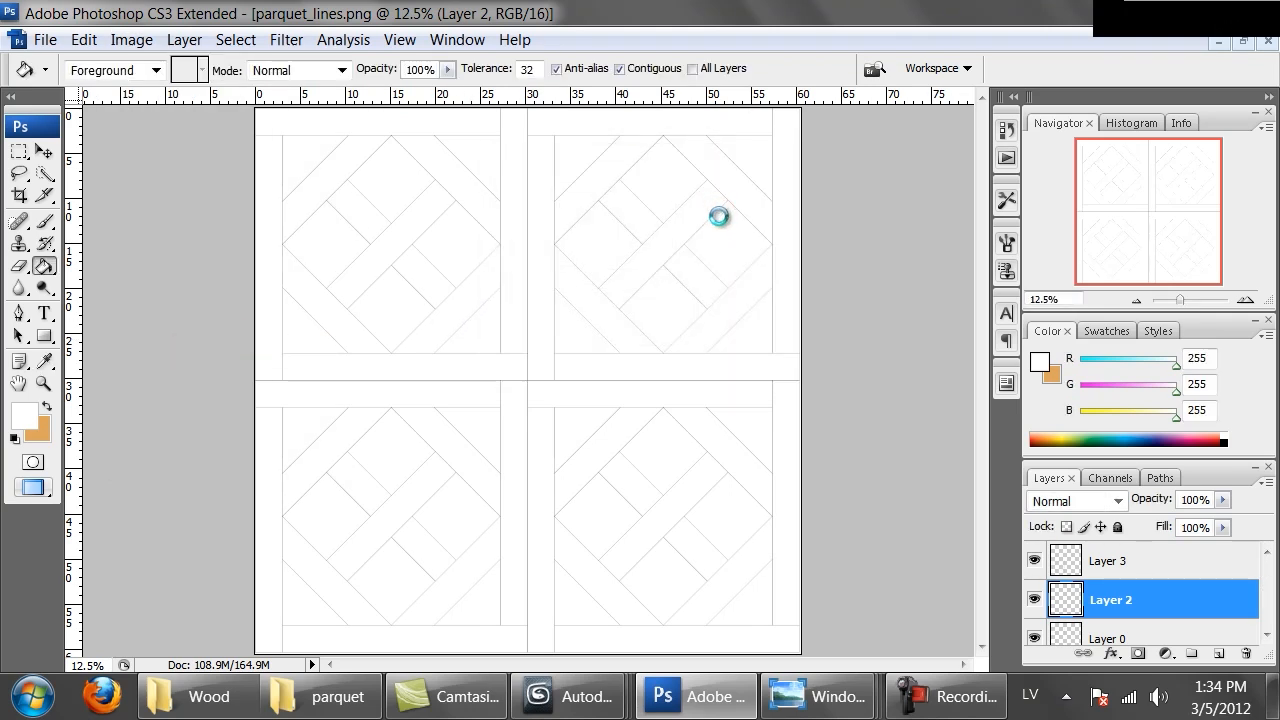
Zoom in and pan along the joins between the four tiles to inspect the seams
{"action": "key", "text": "ctrl+plus"}
{"action": "key", "text": "ctrl+plus"}
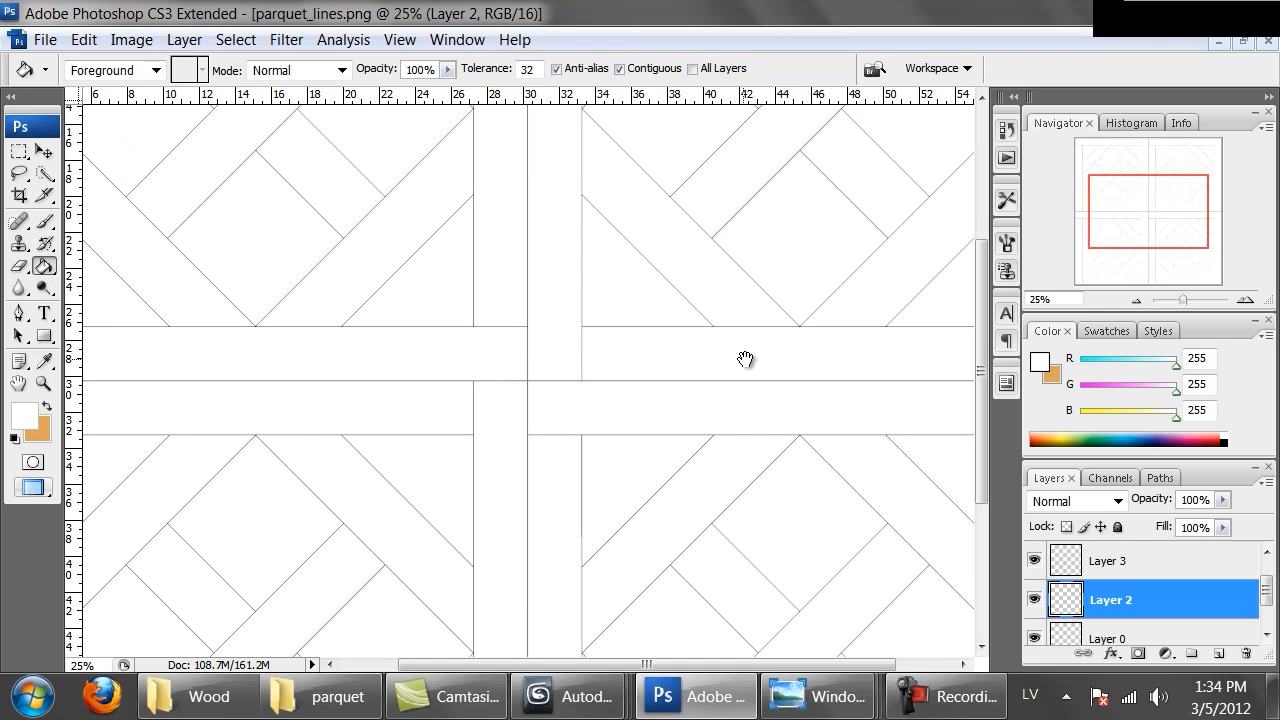
{"action": "left_click_drag", "start_coordinate": [744, 360], "coordinate": [434, 127]}
{"action": "left_click_drag", "start_coordinate": [888, 556], "coordinate": [756, 306]}
{"action": "left_click_drag", "start_coordinate": [520, 317], "coordinate": [540, 448]}
{"action": "left_click_drag", "start_coordinate": [649, 246], "coordinate": [630, 480]}
{"action": "left_click_drag", "start_coordinate": [611, 376], "coordinate": [617, 606]}
{"action": "left_click_drag", "start_coordinate": [617, 463], "coordinate": [605, 560]}
{"action": "left_click_drag", "start_coordinate": [426, 303], "coordinate": [834, 360]}
{"action": "left_click_drag", "start_coordinate": [587, 331], "coordinate": [783, 340]}
{"action": "key", "text": "ctrl+minus"}
{"action": "key", "text": "ctrl+minus"}
{"action": "key", "text": "ctrl+minus"}
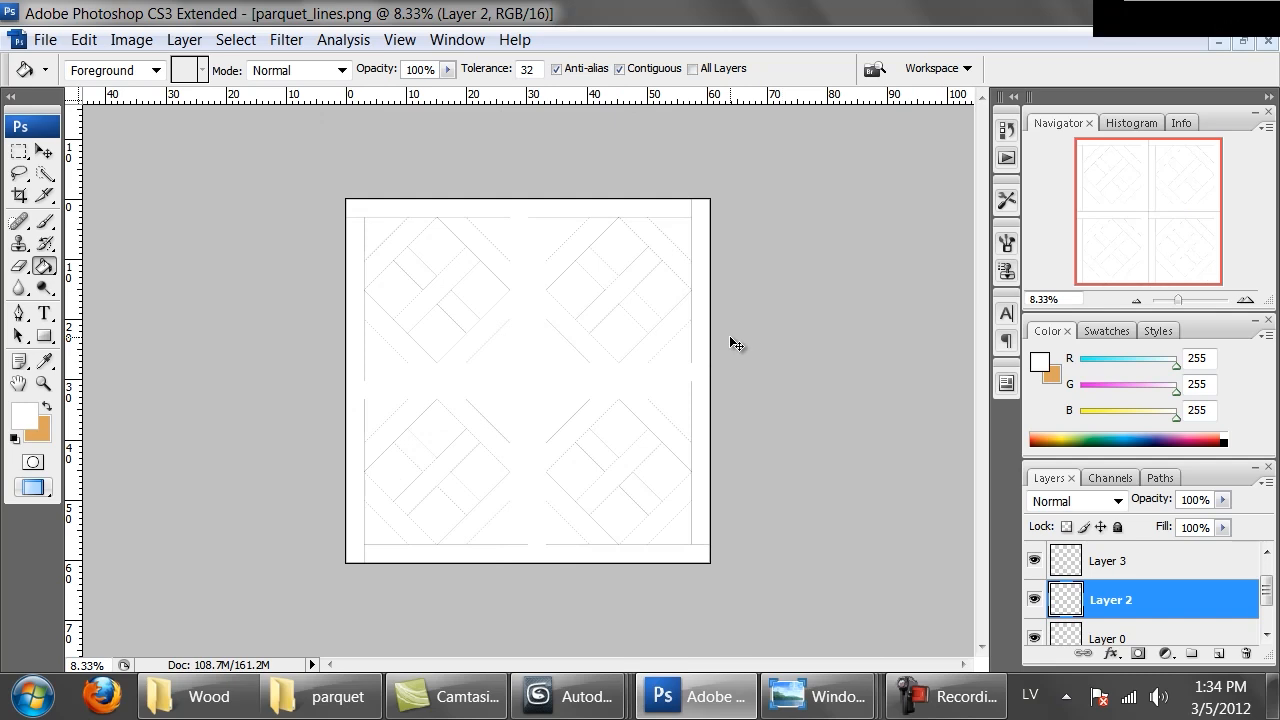
Merge the four tile copies into a single layer
{"action": "key", "text": "ctrl+plus"}
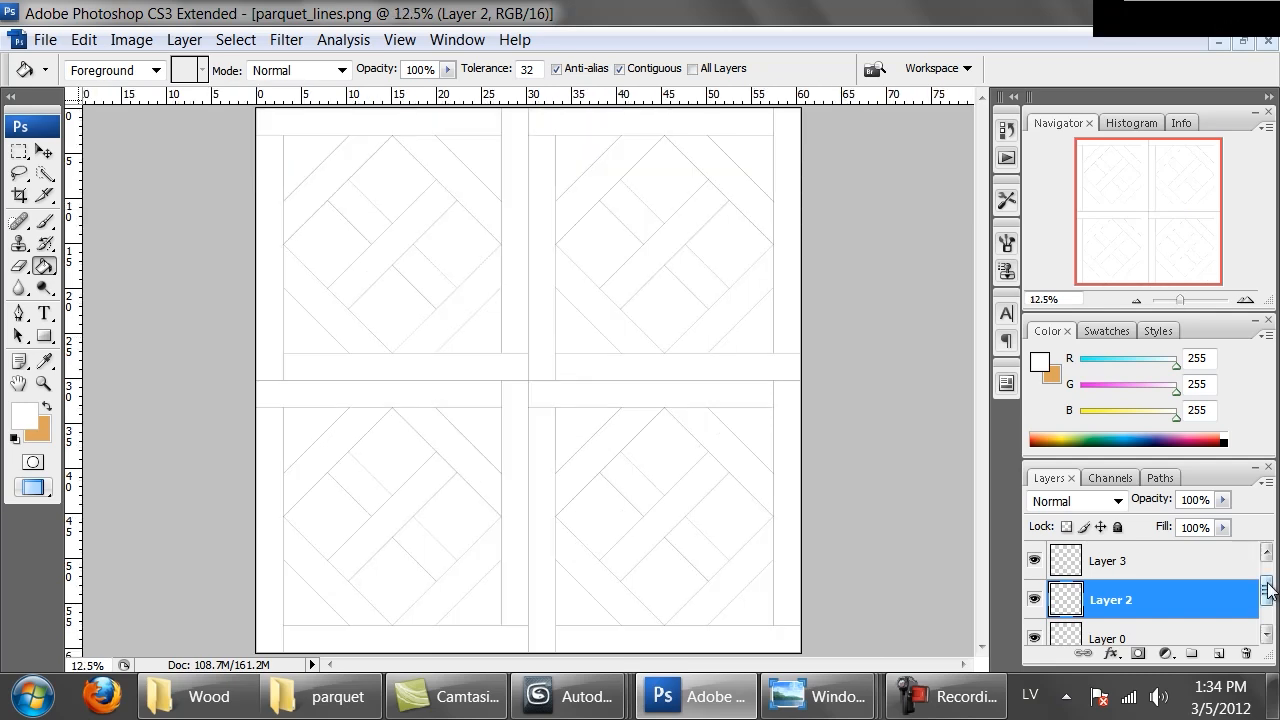
{"action": "left_click", "coordinate": [1267, 551]}
{"action": "left_click", "coordinate": [1200, 552]}
{"action": "scroll", "coordinate": [1175, 584], "scroll_direction": "down", "scroll_amount": 3}
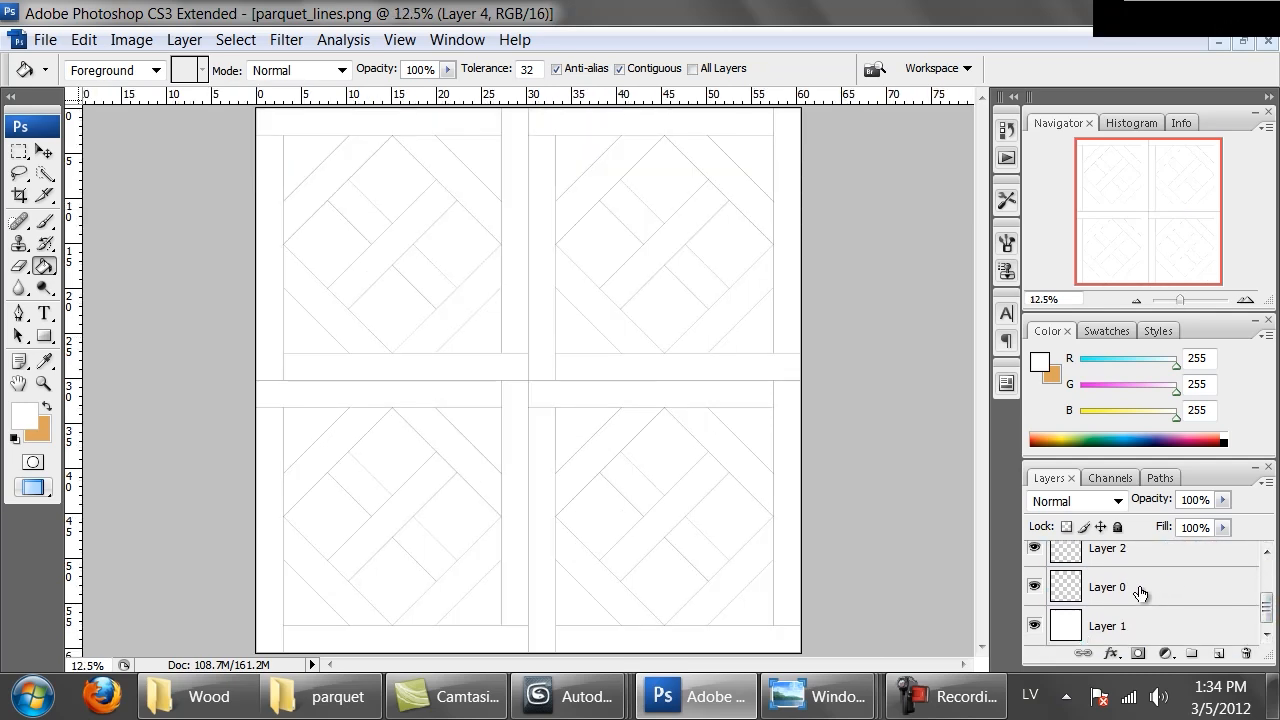
{"action": "left_click", "coordinate": [1140, 593], "text": "shift"}
{"action": "key", "text": "ctrl+e"}
Rename the merged tile layer to Lines and select the white background layer beneath it
{"action": "double_click", "coordinate": [1126, 563]}
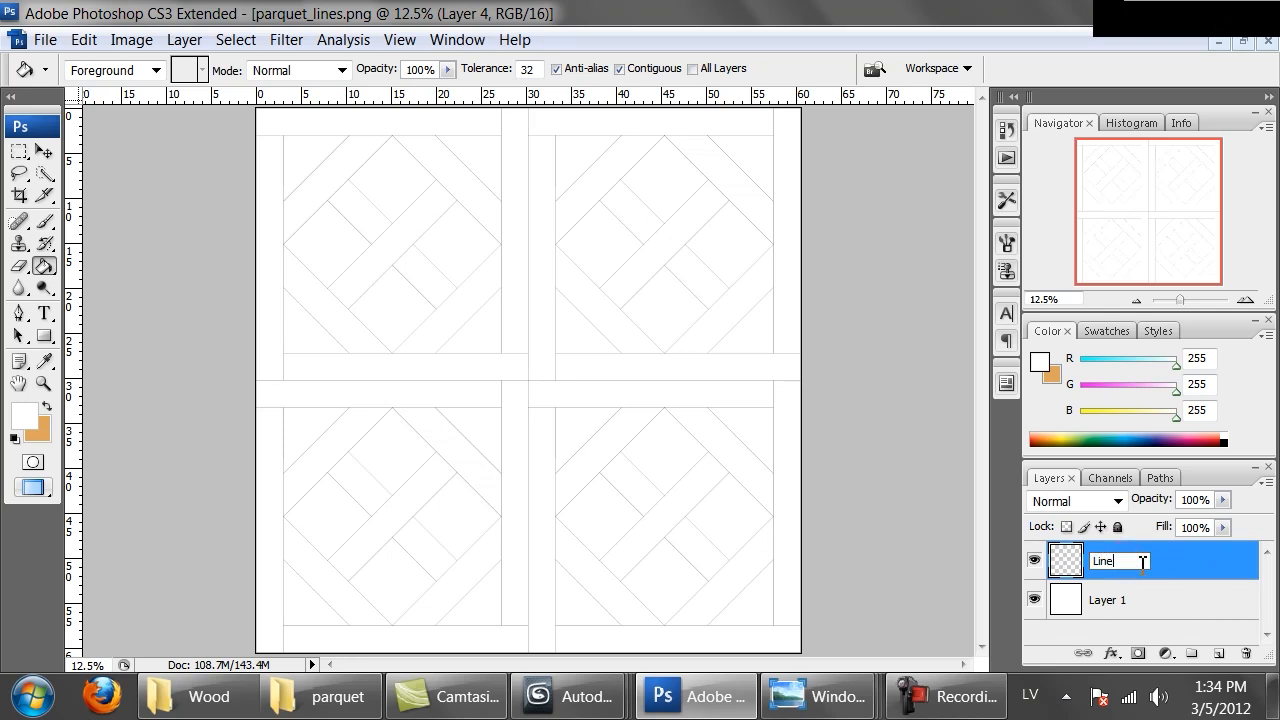
{"action": "key", "text": "Return"}
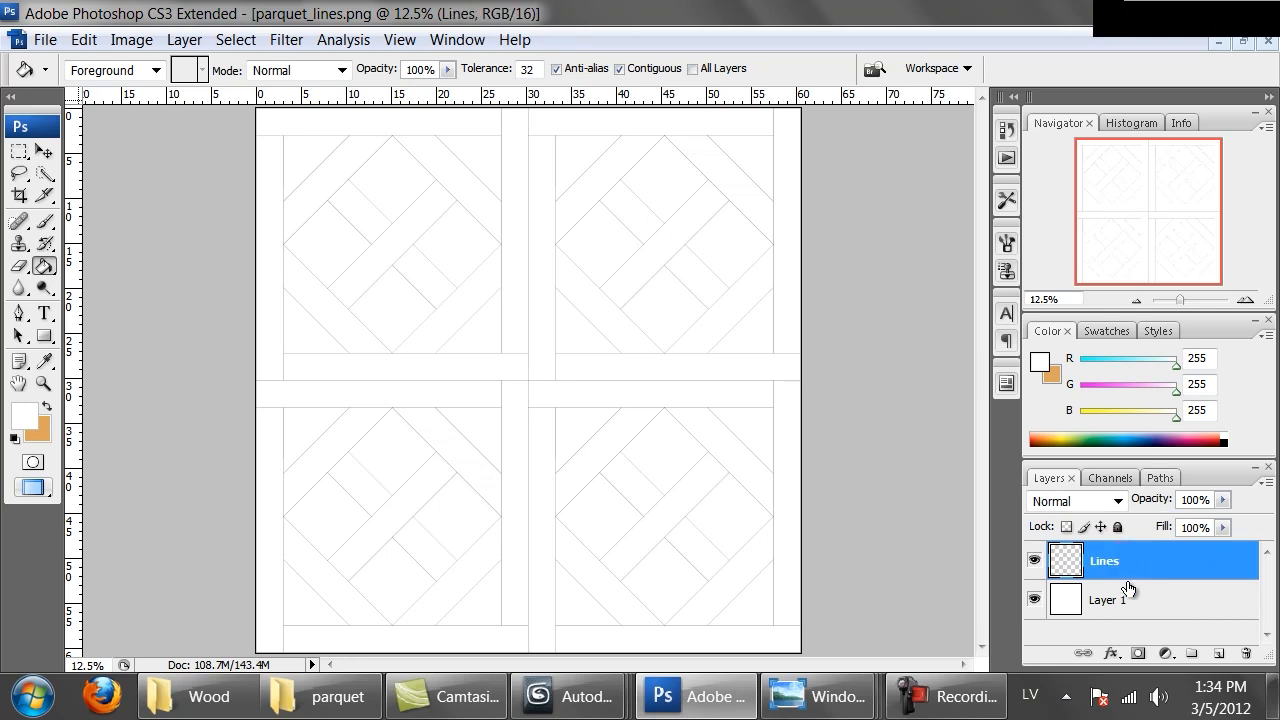
{"action": "left_click", "coordinate": [1115, 600]}
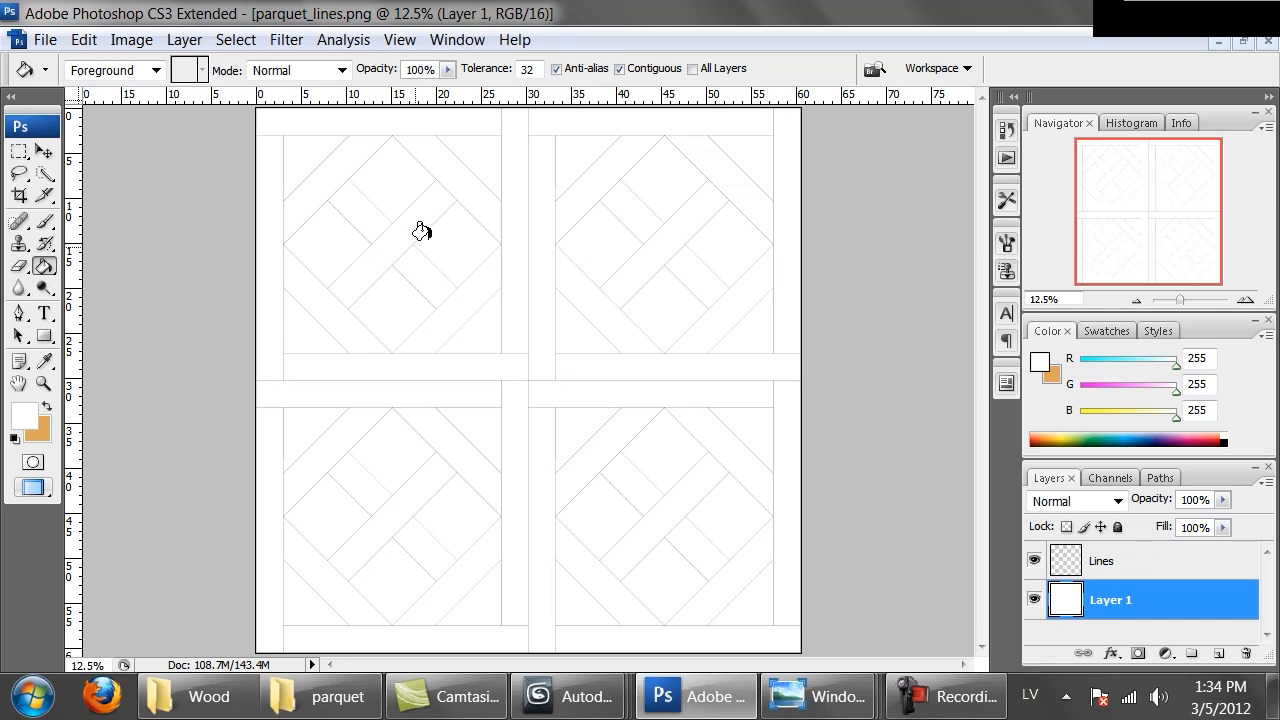
Open the Mahogany_honey.png texture from the Wood folder
{"action": "key", "text": "ctrl+o"}
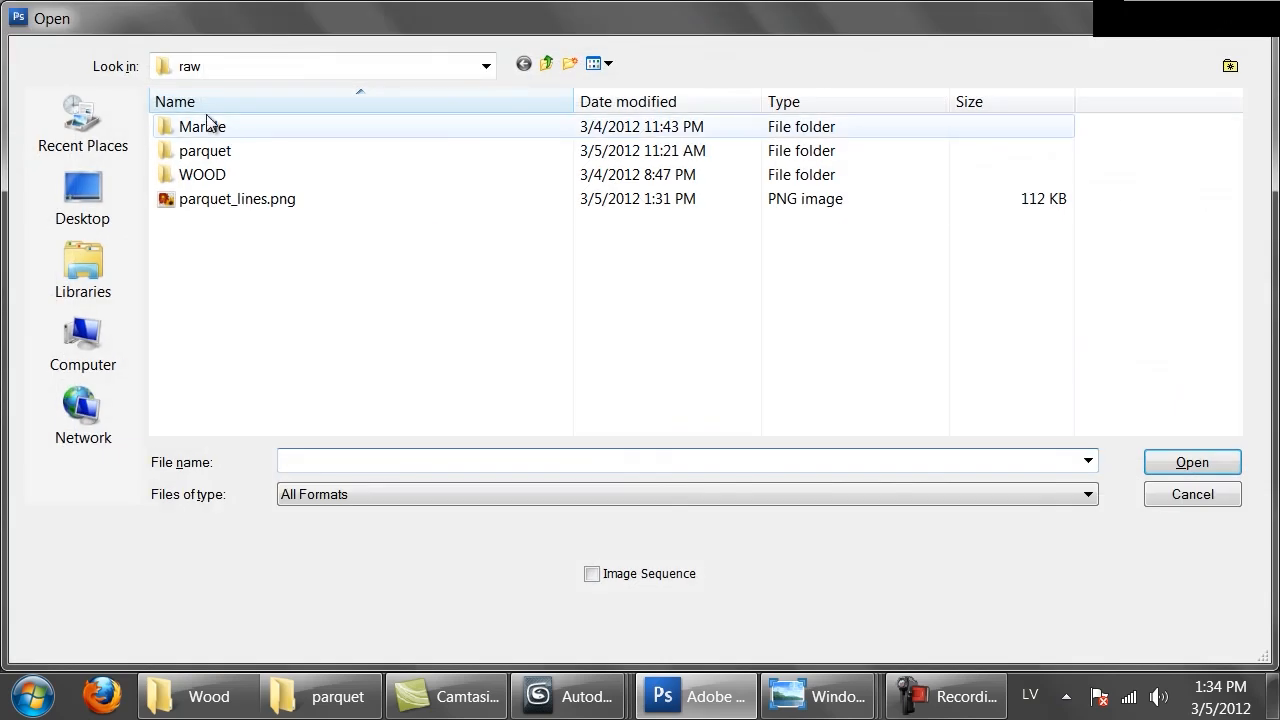
{"action": "left_click", "coordinate": [543, 63]}
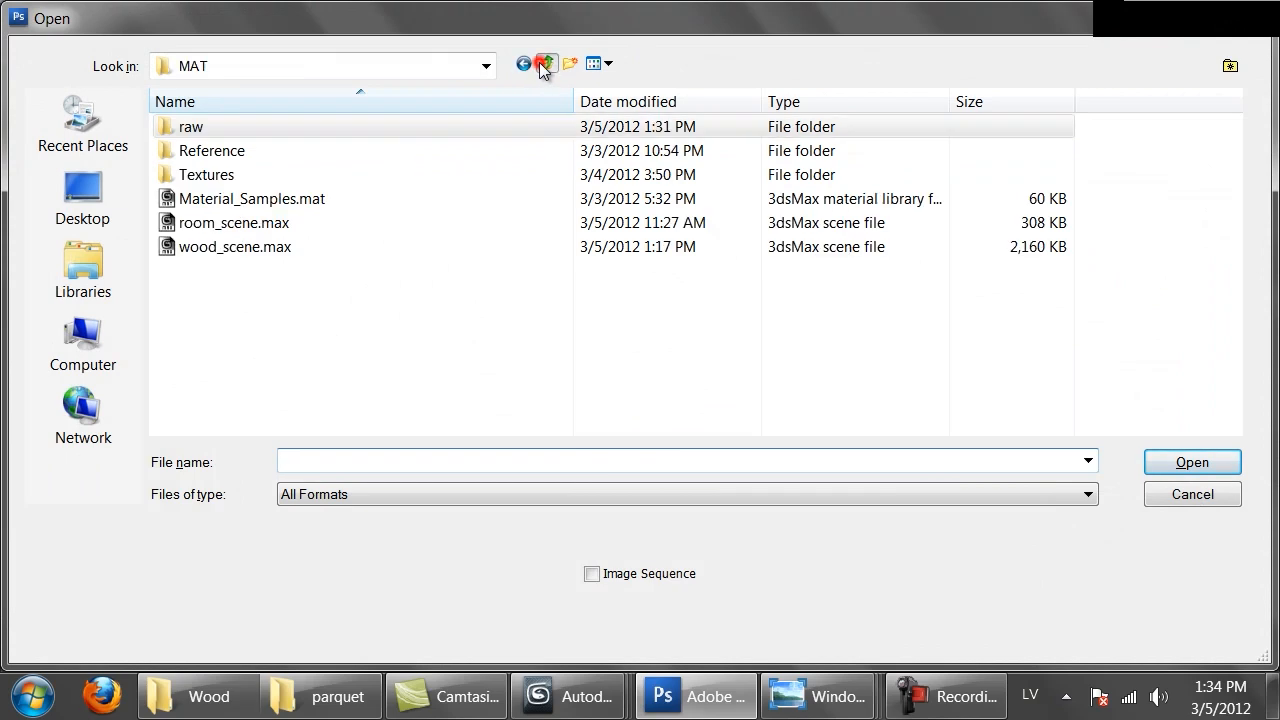
{"action": "double_click", "coordinate": [277, 182]}
{"action": "double_click", "coordinate": [196, 150]}
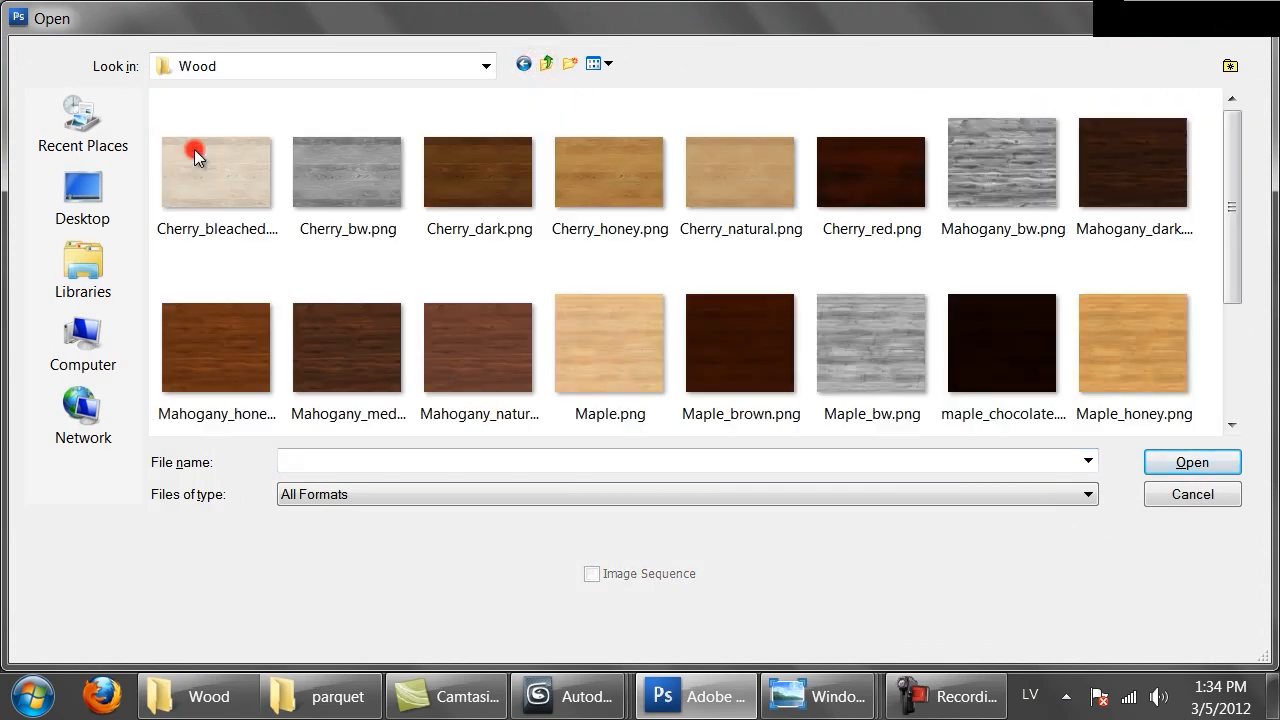
{"action": "left_click", "coordinate": [238, 371]}
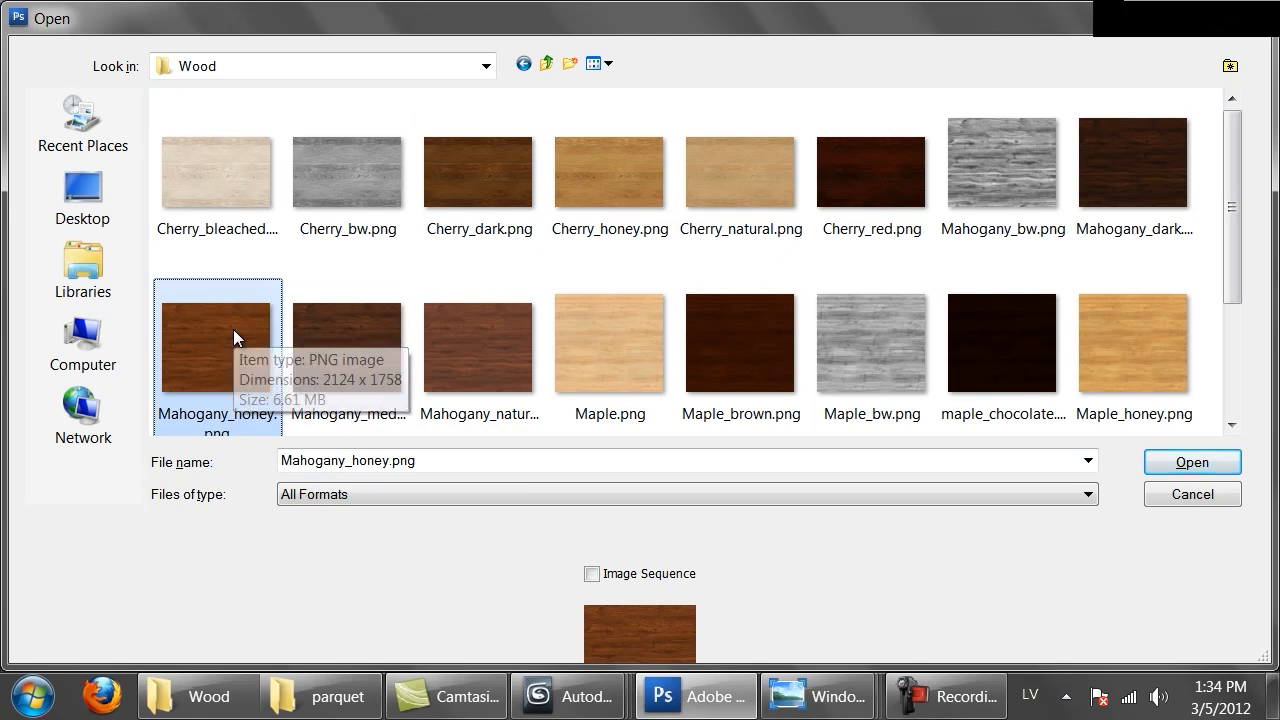
{"action": "double_click", "coordinate": [233, 329]}
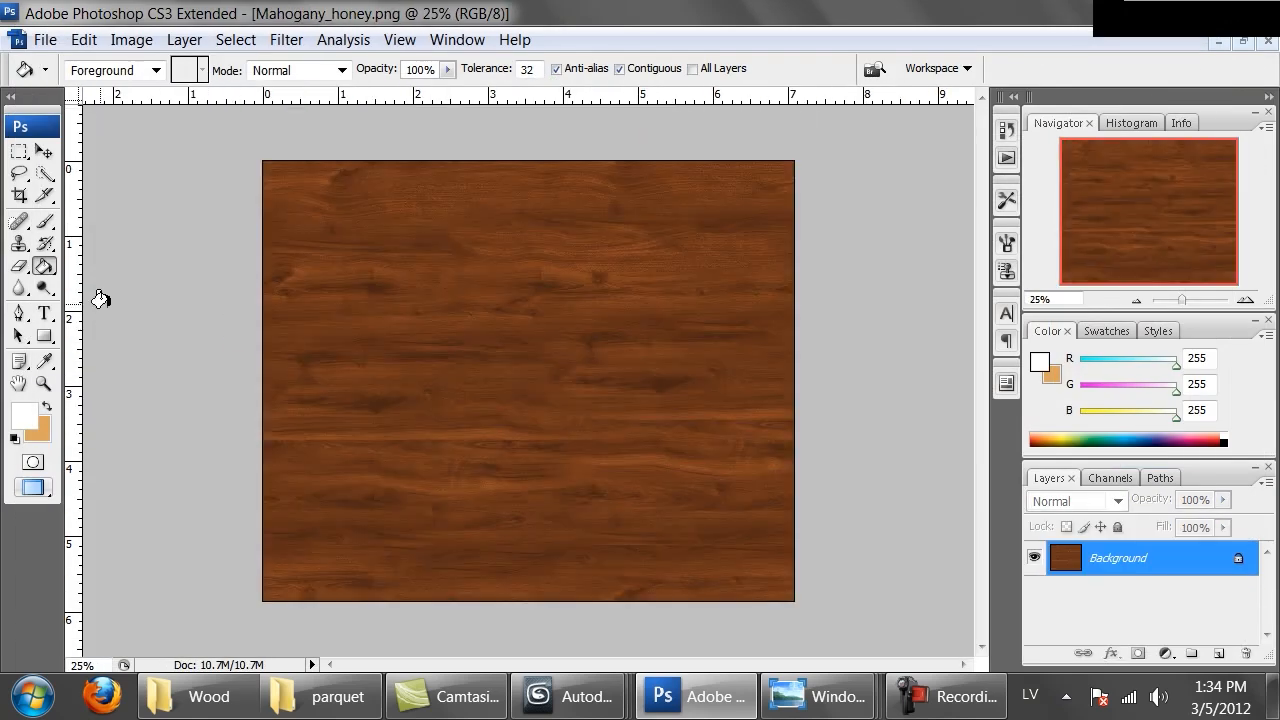
Select the whole wood texture and return to the parquet lines document
{"action": "key", "text": "ctrl+a"}
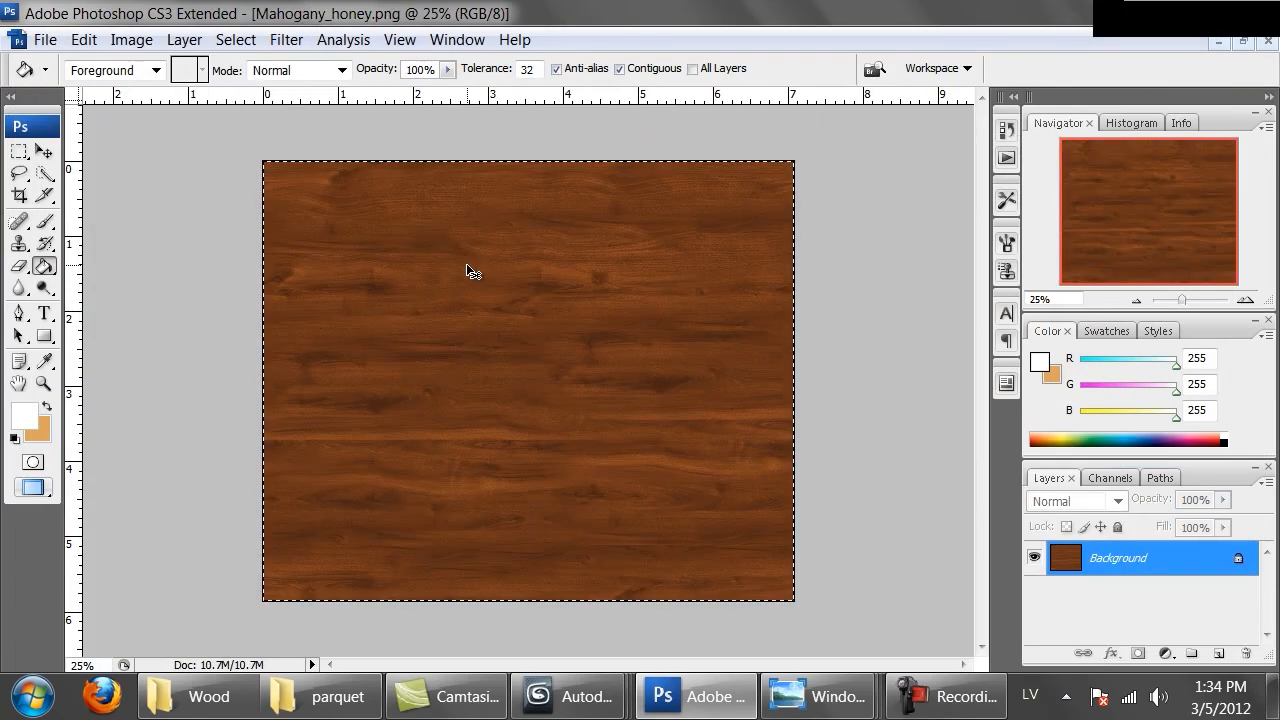
{"action": "key", "text": "ctrl+Tab"}
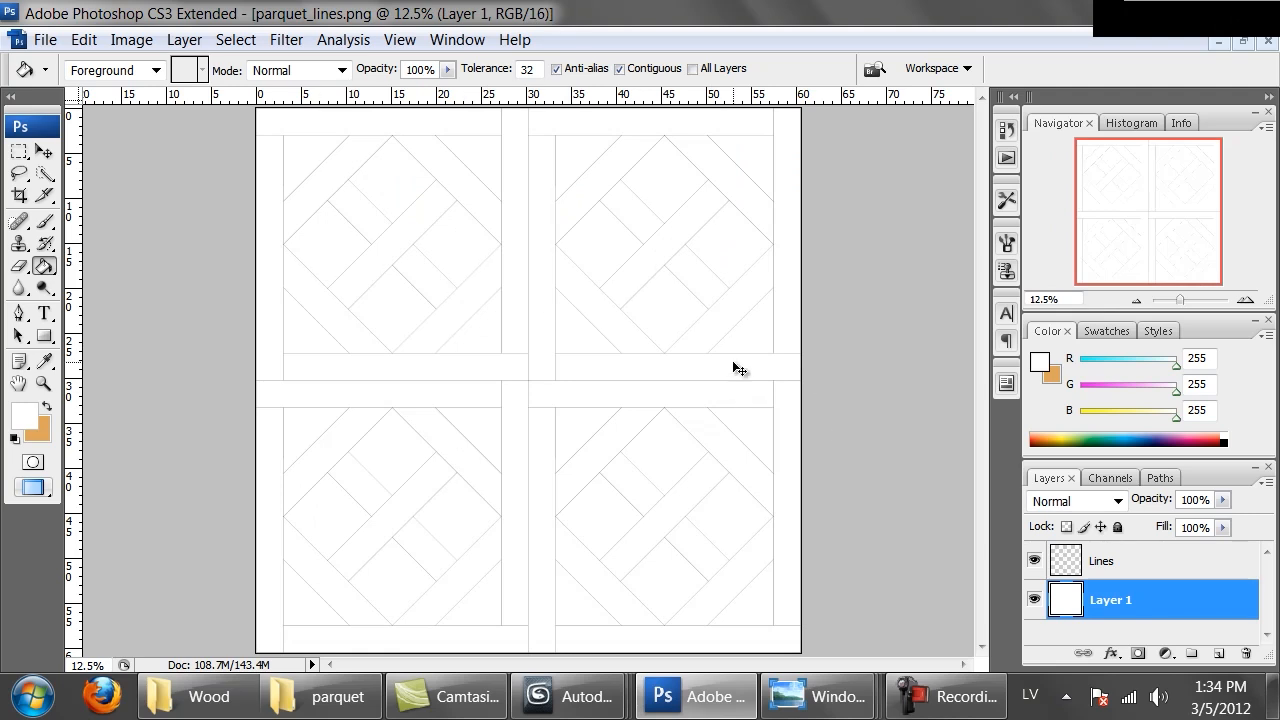
Paste the wood texture into the parquet document and drag it over the middle of the tiles
{"action": "key", "text": "ctrl+minus"}
{"action": "key", "text": "ctrl+v"}
{"action": "mouse_move", "coordinate": [553, 373]}
{"action": "left_mouse_down", "text": "ctrl"}
{"action": "mouse_move", "coordinate": [509, 293]}
{"action": "mouse_move", "coordinate": [456, 256]}
{"action": "mouse_move", "coordinate": [489, 463]}
{"action": "left_mouse_up", "text": "ctrl"}
{"action": "key", "text": "ctrl+plus"}
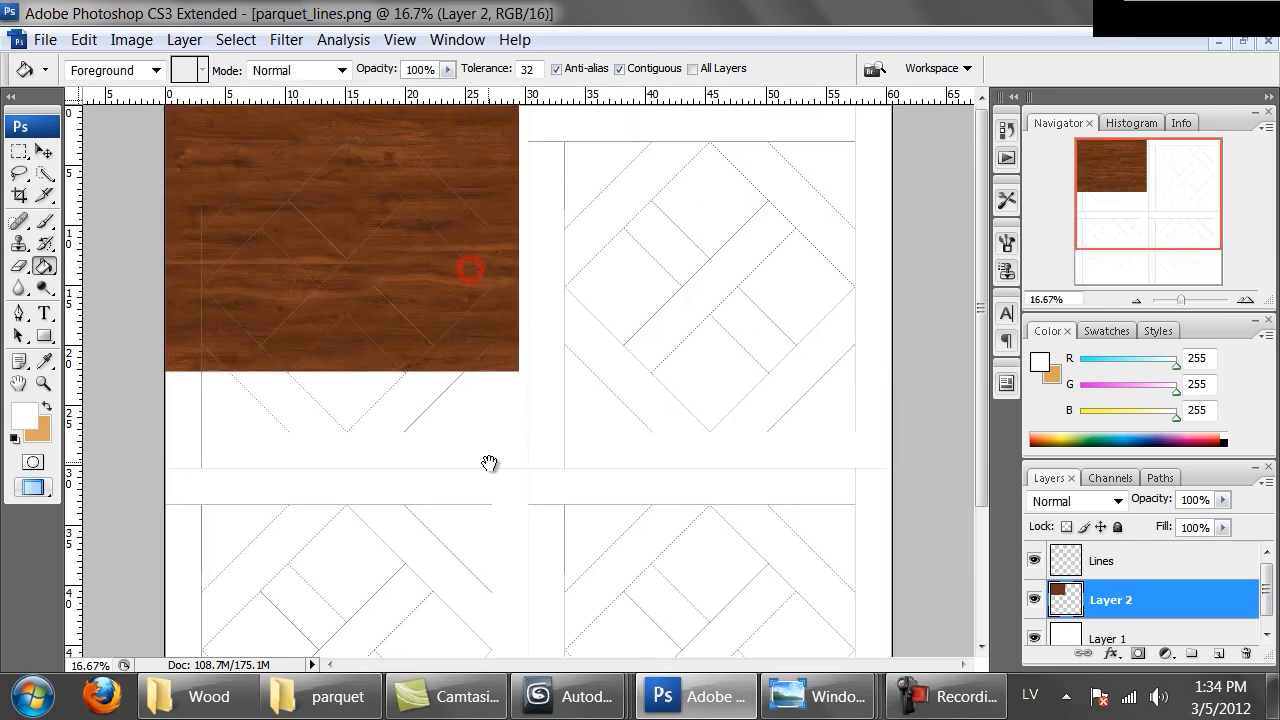
{"action": "left_click_drag", "start_coordinate": [402, 215], "coordinate": [665, 455], "text": "ctrl"}
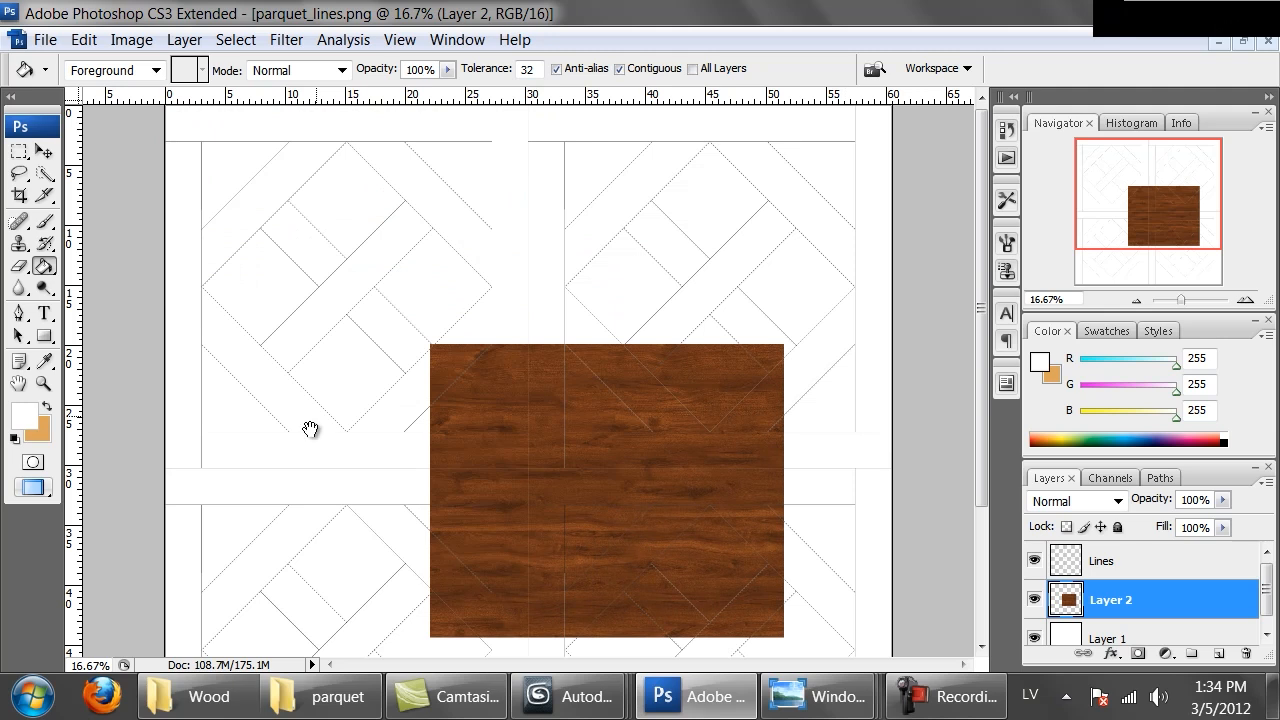
{"action": "left_click_drag", "start_coordinate": [284, 469], "coordinate": [312, 232]}
{"action": "left_click_drag", "start_coordinate": [379, 285], "coordinate": [380, 518]}
Set the Lines layer's blending mode to Darken and zoom in to check the lines over the wood
{"action": "left_click", "coordinate": [1083, 503]}
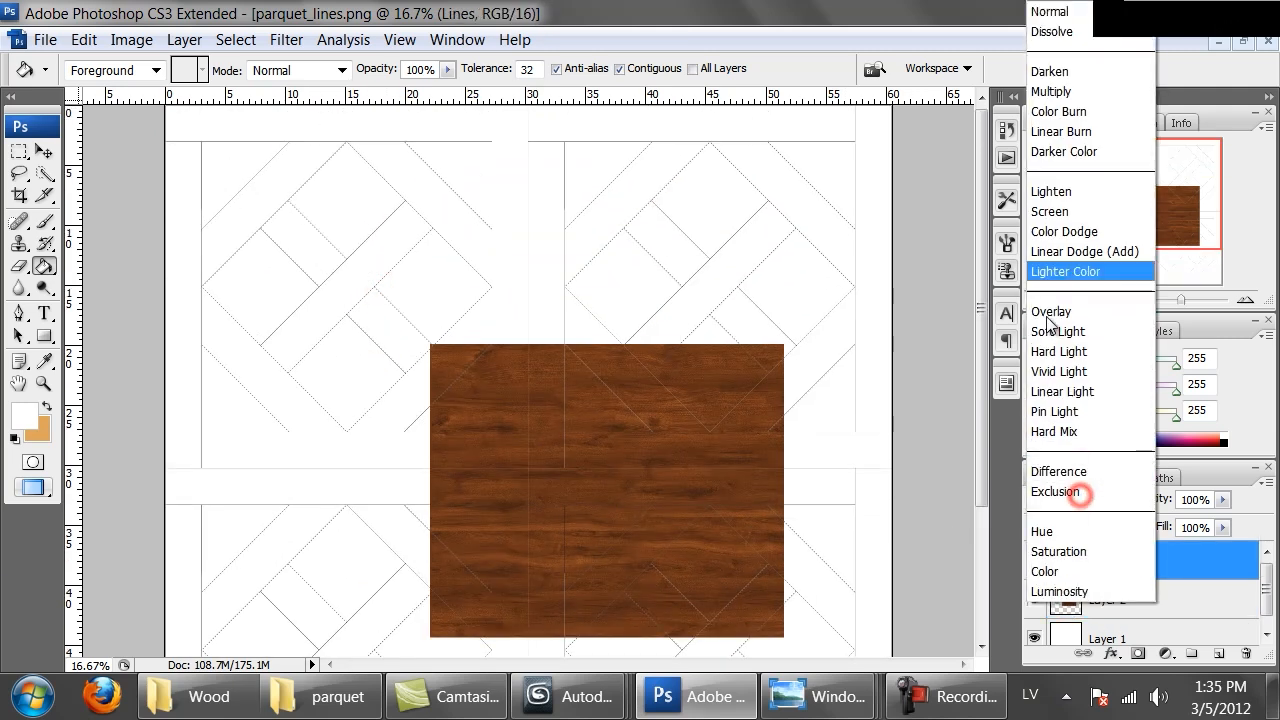
{"action": "left_click", "coordinate": [1080, 66]}
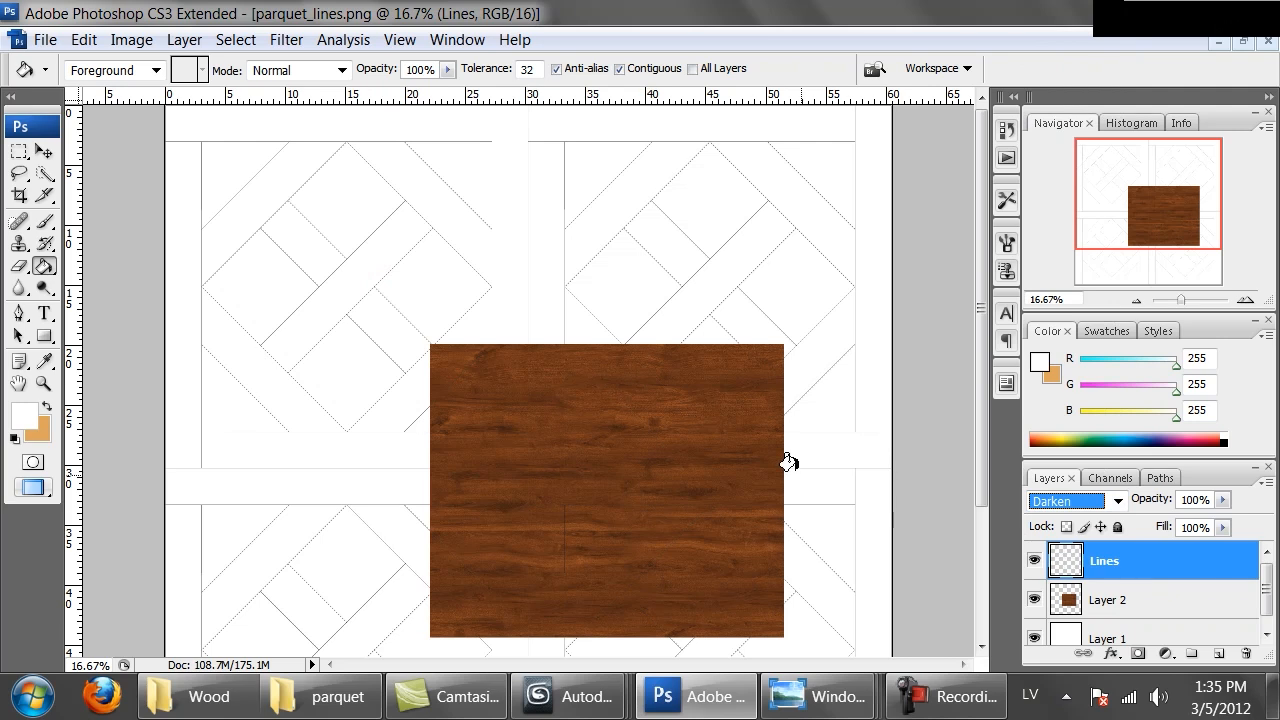
{"action": "key", "text": "ctrl+plus"}
{"action": "key", "text": "ctrl+plus"}
{"action": "key", "text": "ctrl+plus"}
{"action": "key", "text": "ctrl+plus"}
{"action": "key", "text": "ctrl+plus"}
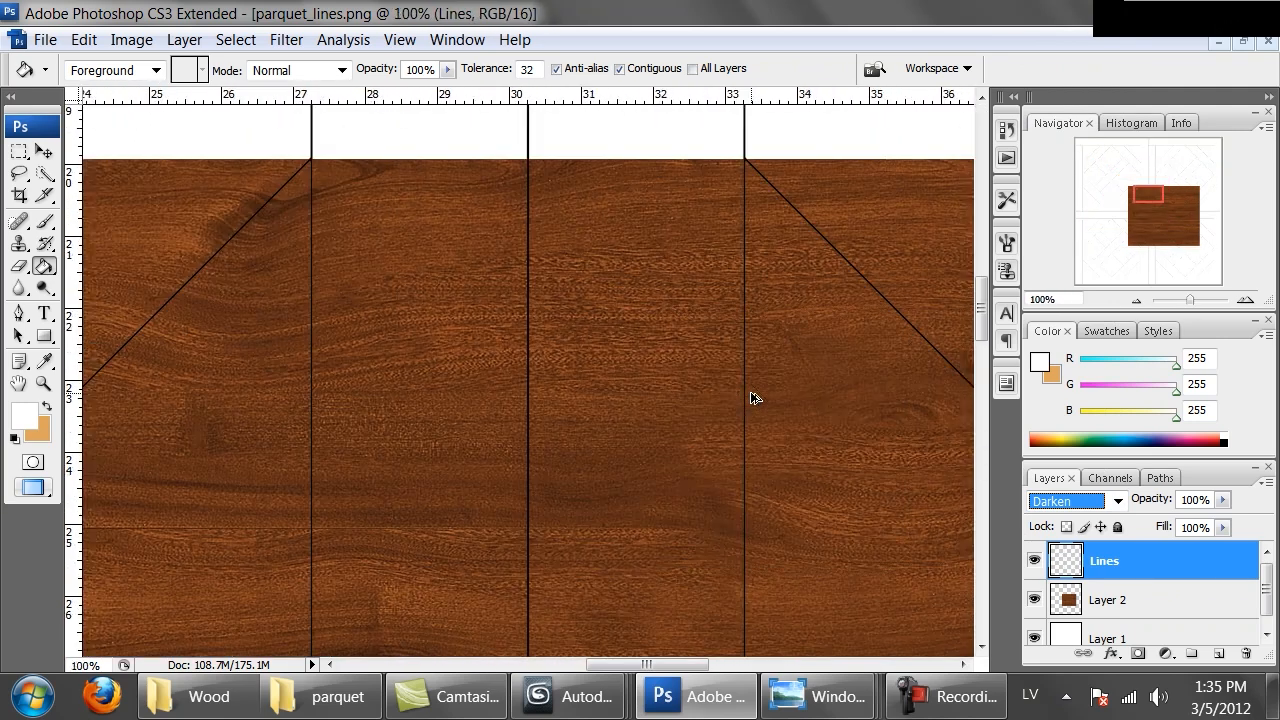
{"action": "key", "text": "ctrl+minus"}
{"action": "key", "text": "ctrl+minus"}
{"action": "key", "text": "ctrl+minus"}
{"action": "key", "text": "ctrl+minus"}
{"action": "key", "text": "ctrl+minus"}
{"action": "key", "text": "ctrl+minus"}
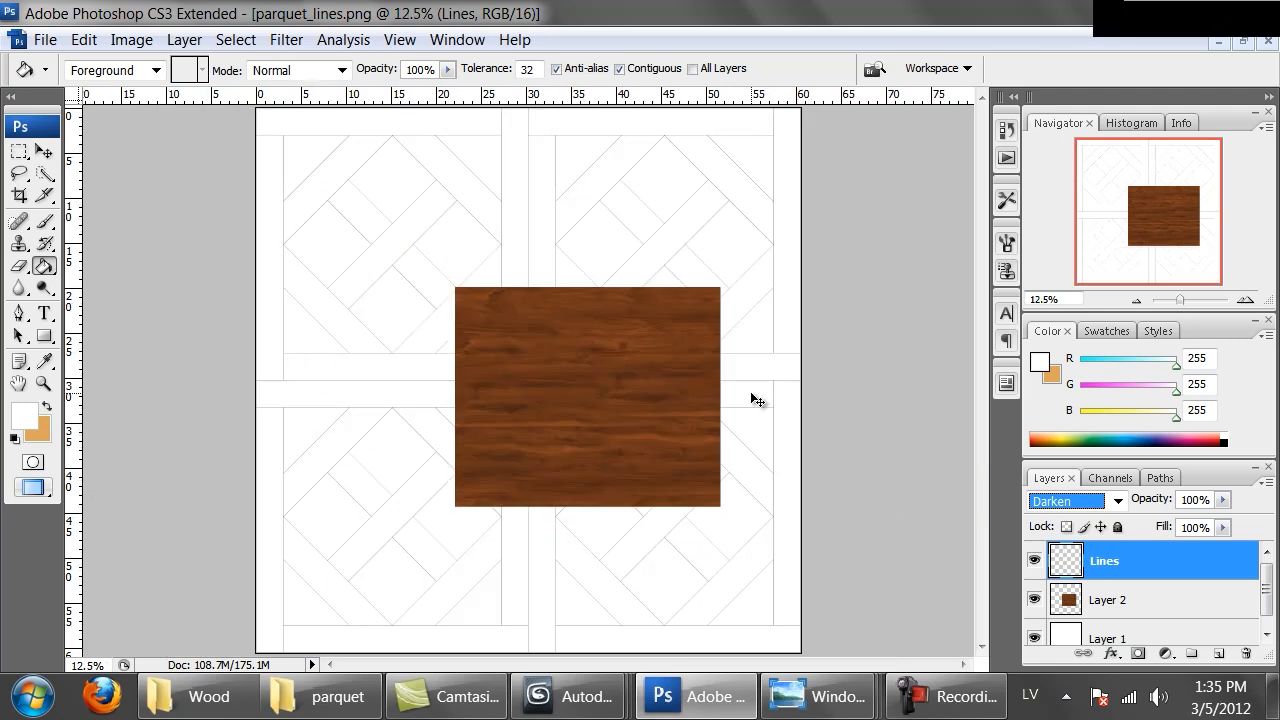
Move the pasted wood layer onto the top-left tile
{"action": "left_click", "coordinate": [1105, 599]}
{"action": "left_click_drag", "start_coordinate": [637, 443], "coordinate": [439, 269], "text": "ctrl"}
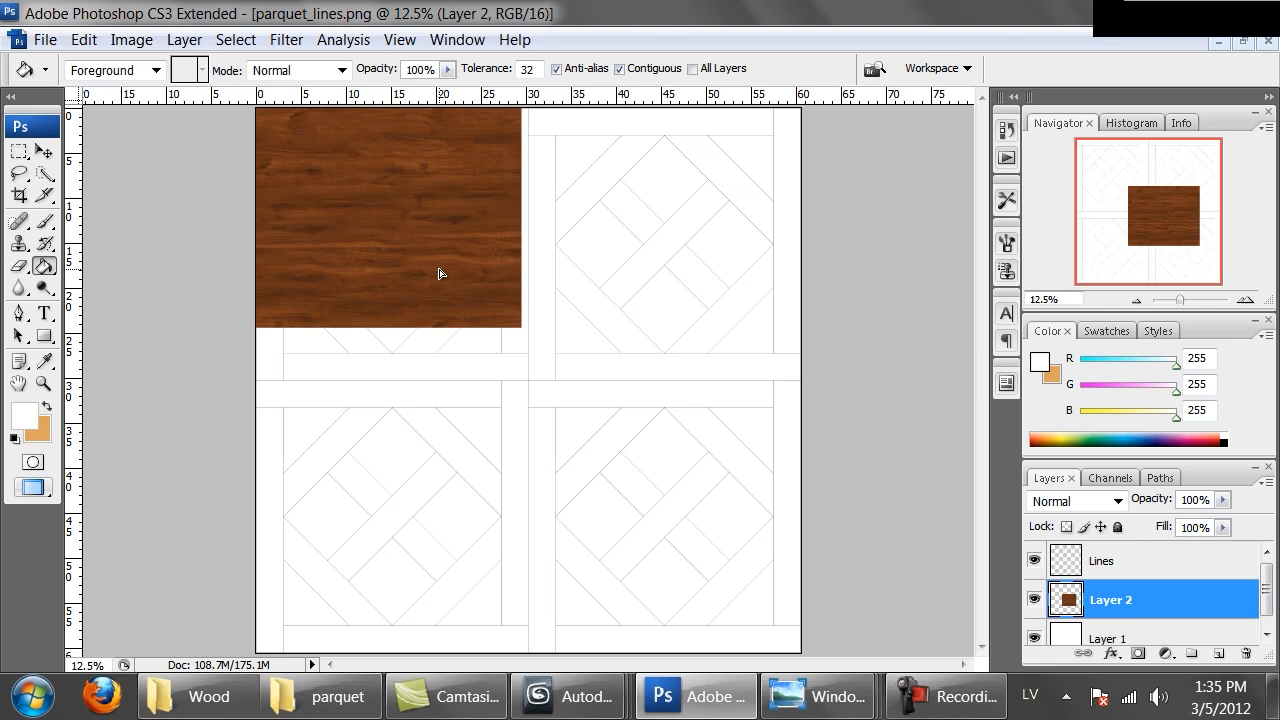
{"action": "mouse_move", "coordinate": [439, 273]}
{"action": "left_mouse_down", "text": "ctrl"}
{"action": "mouse_move", "coordinate": [451, 340]}
{"action": "mouse_move", "coordinate": [436, 273]}
{"action": "left_mouse_up", "text": "ctrl"}
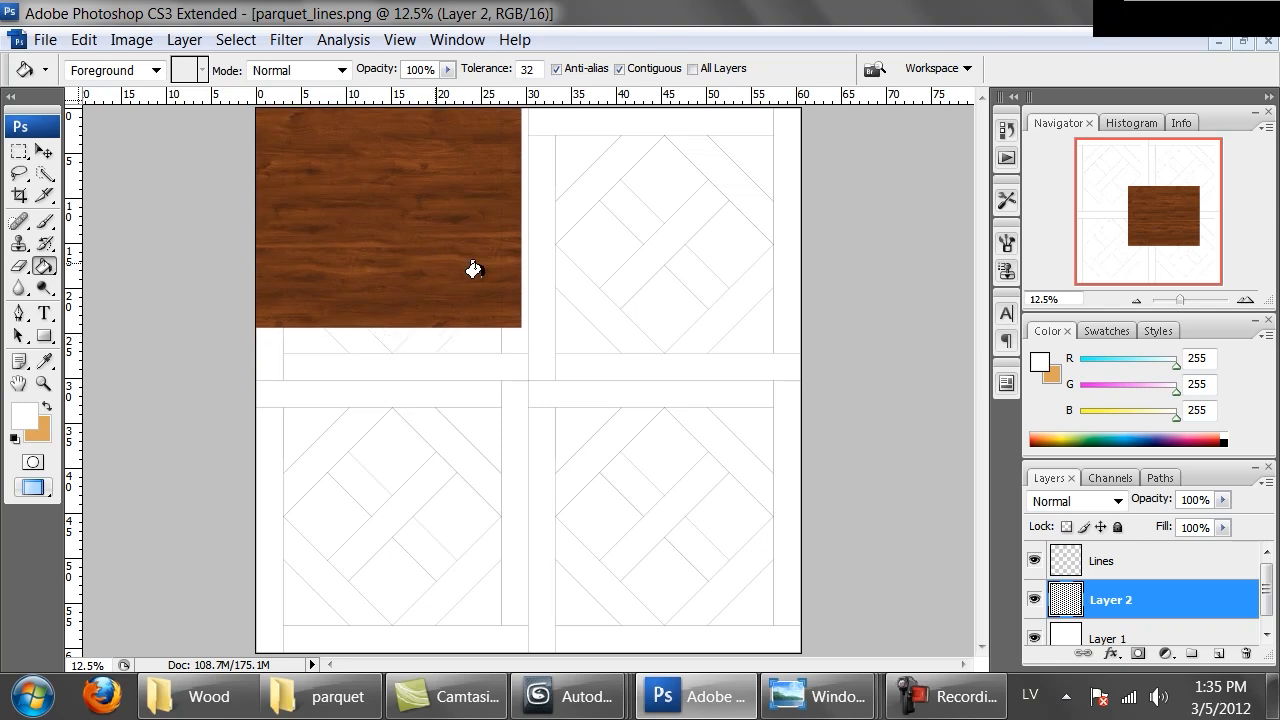
Step back four times in history to remove the pasted wood and blending change
{"action": "key", "text": "ctrl+alt+z"}
{"action": "key", "text": "ctrl+alt+z"}
{"action": "key", "text": "ctrl+alt+z"}
{"action": "key", "text": "ctrl+alt+z"}
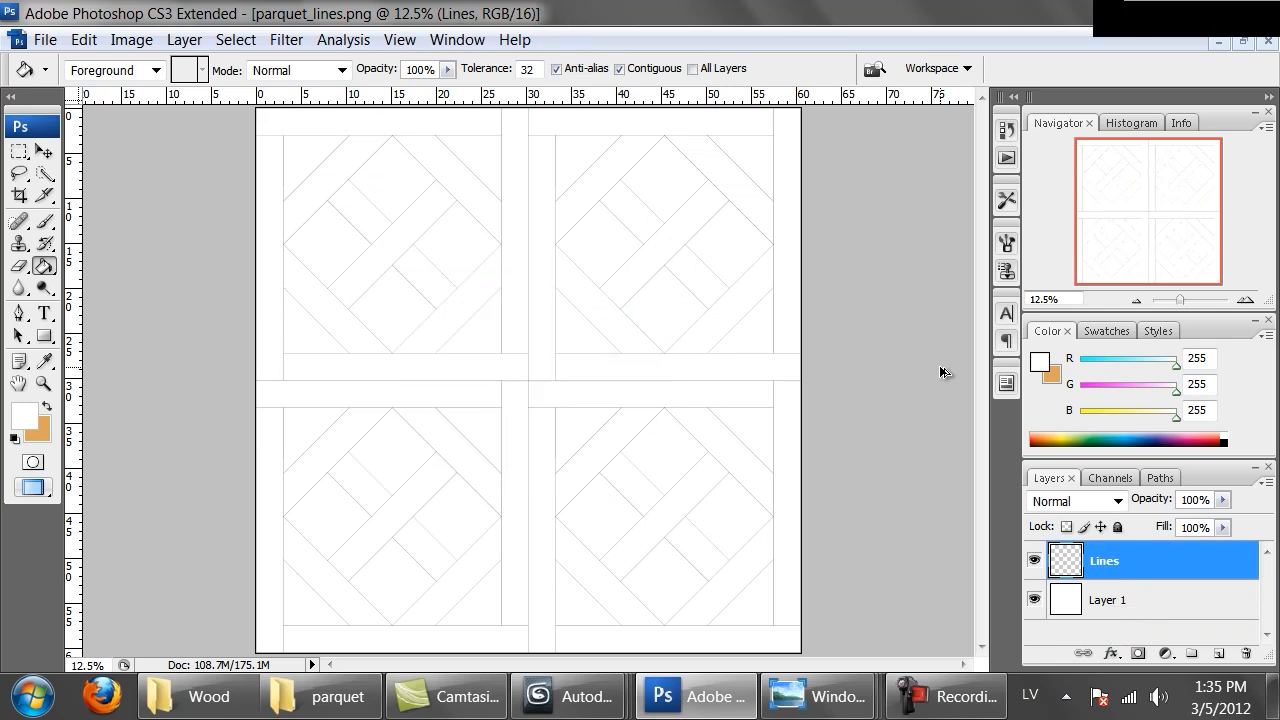
{"action": "key", "text": "ctrl+Tab"}
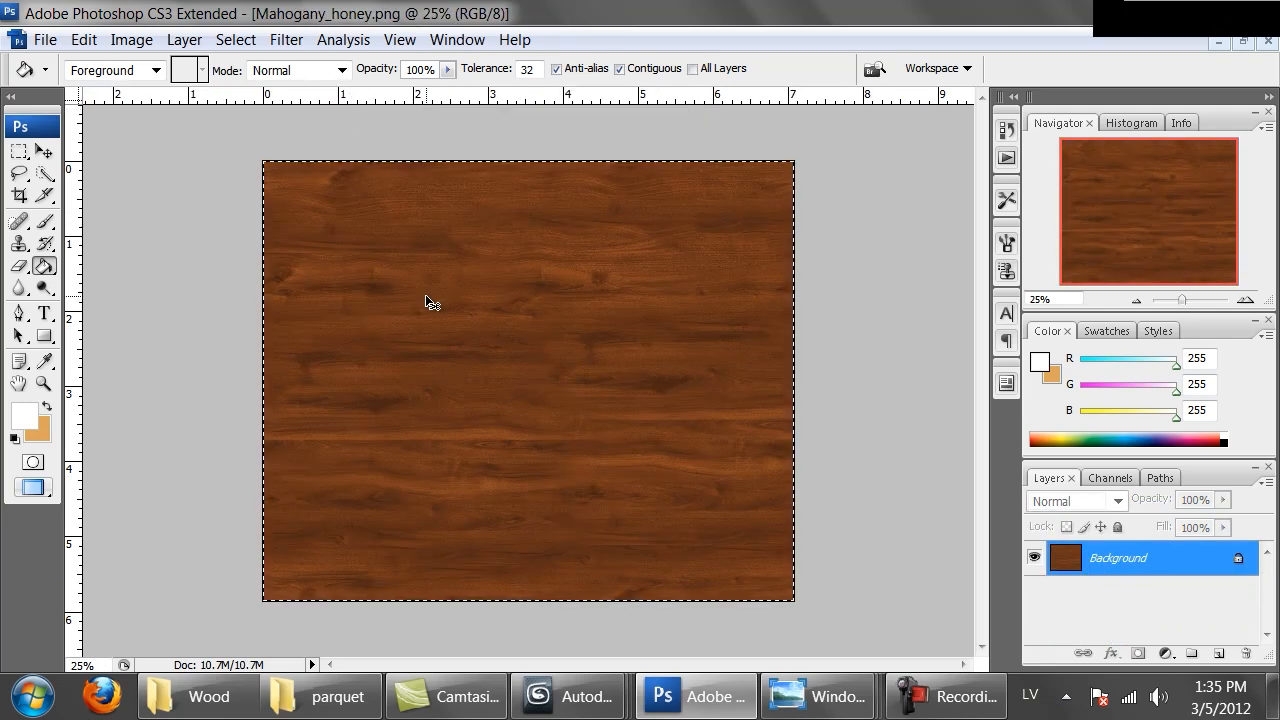
{"action": "key", "text": "ctrl+Tab"}
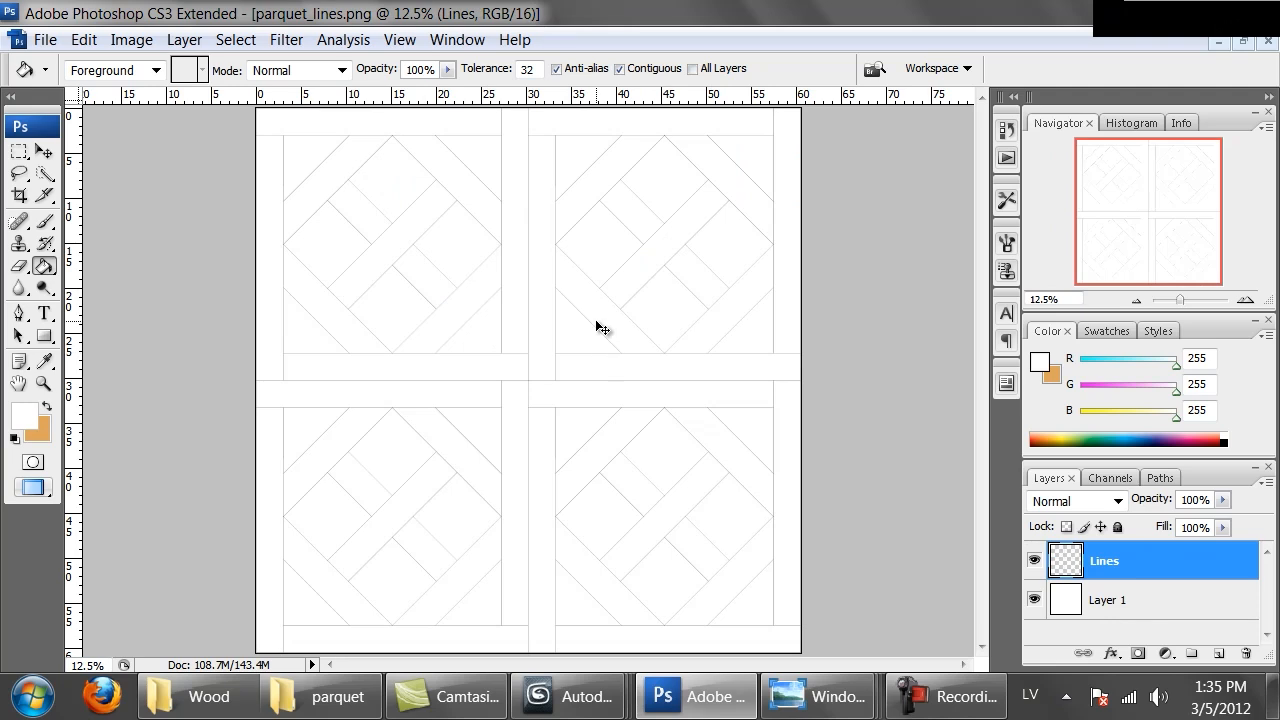
{"action": "key", "text": "ctrl+alt+i"}
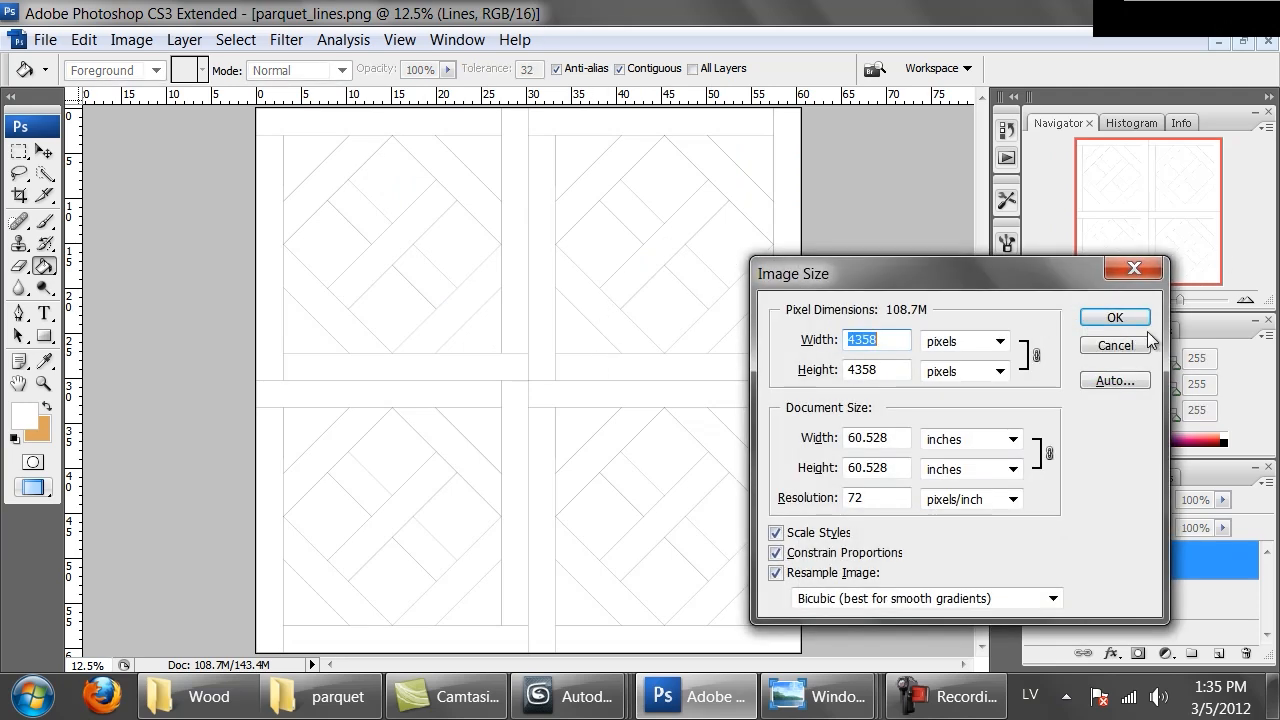
{"action": "left_click", "coordinate": [1136, 343]}
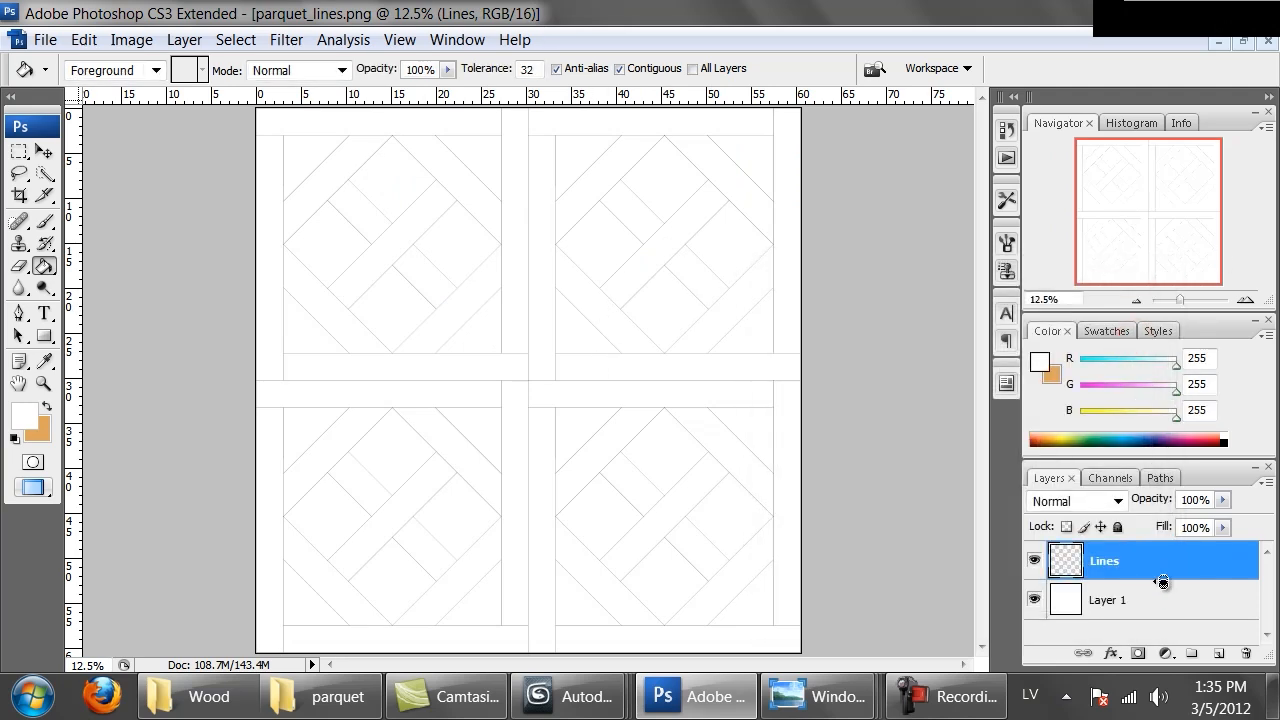
Resize the parquet image to 2000 by 2000 pixels
{"action": "key", "text": "ctrl+alt+i"}
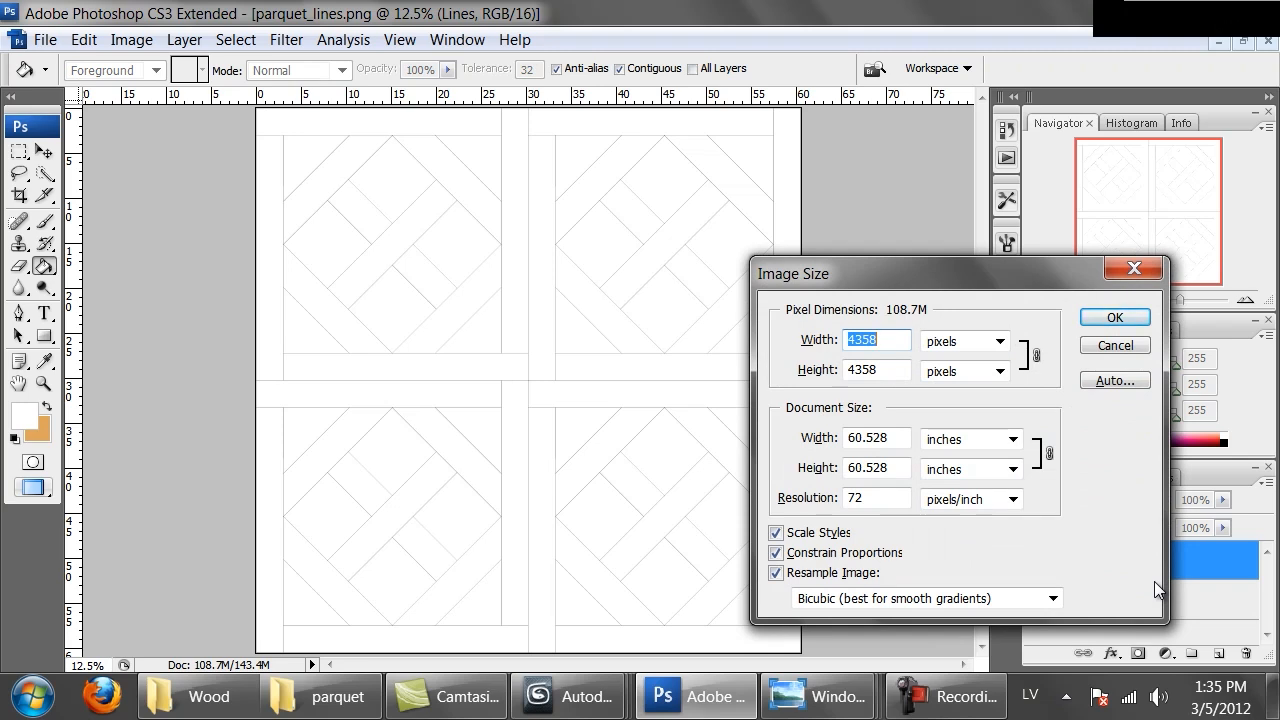
{"action": "type", "text": "2000"}
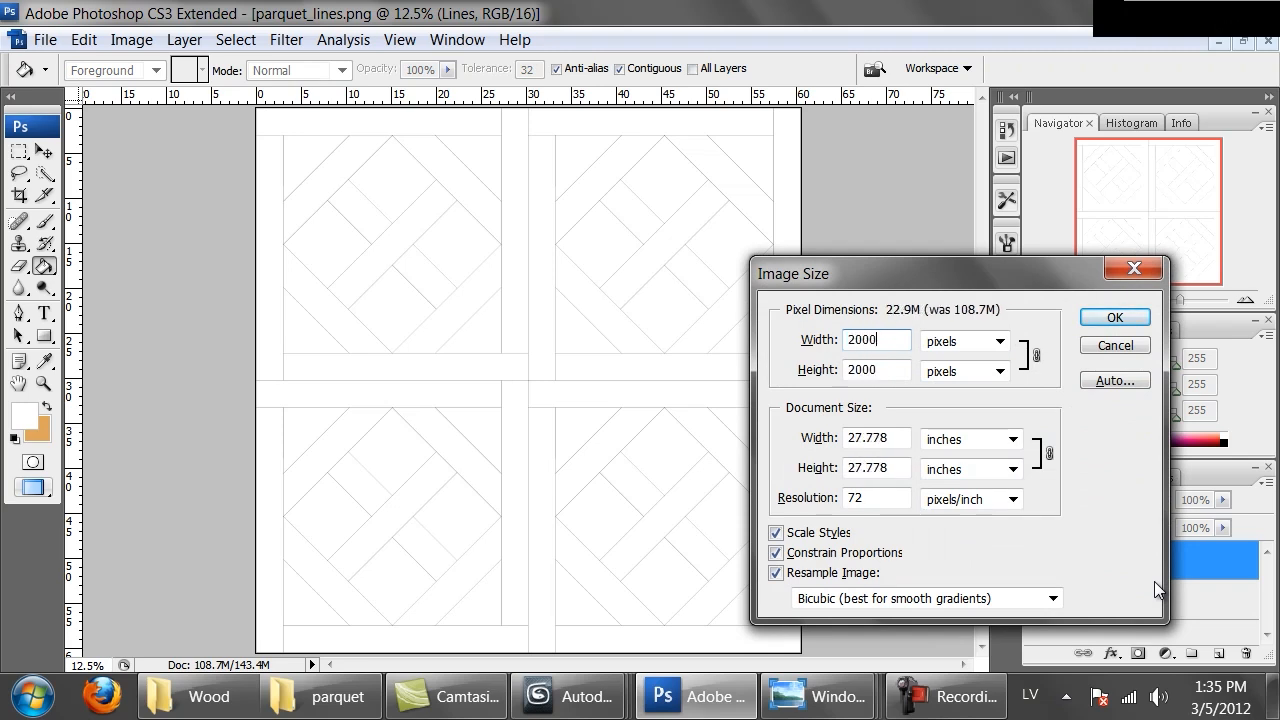
{"action": "key", "text": "Return"}
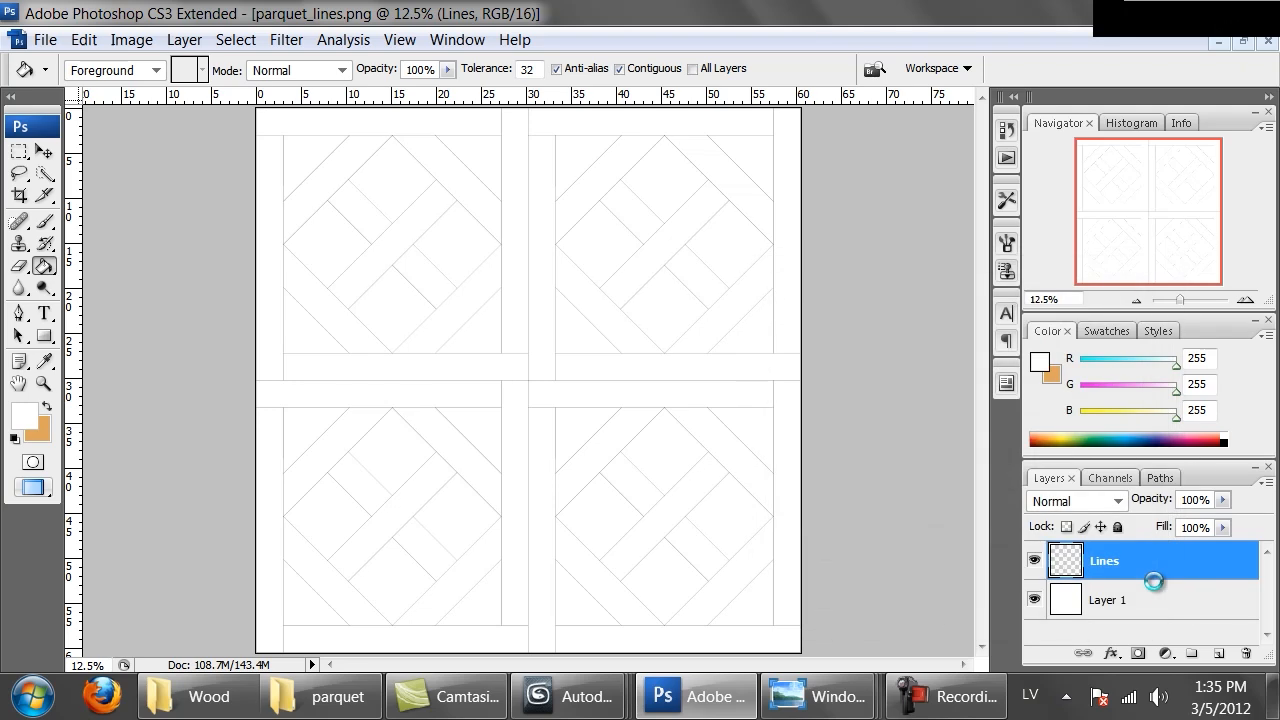
Paste the copied wood texture into the resized parquet document above the Lines layer
{"action": "key", "text": "ctrl+alt+0"}
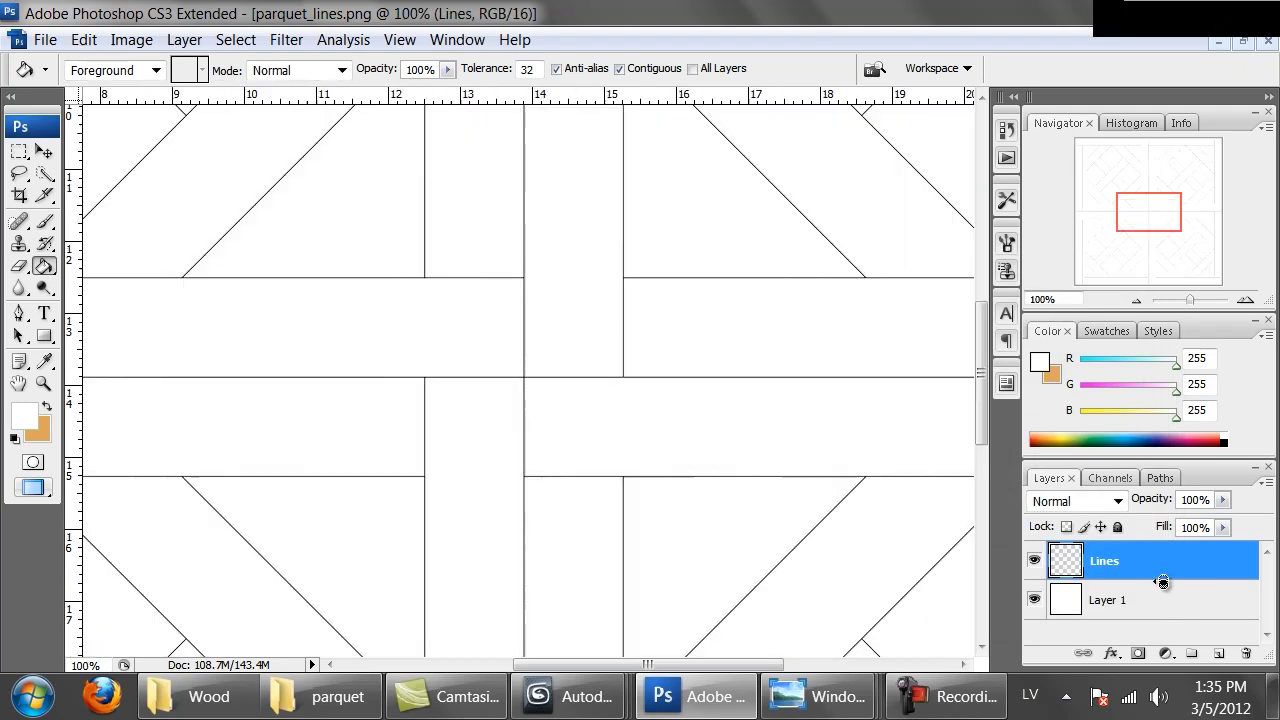
{"action": "key", "text": "ctrl+minus"}
{"action": "key", "text": "ctrl+minus"}
{"action": "key", "text": "ctrl+minus"}
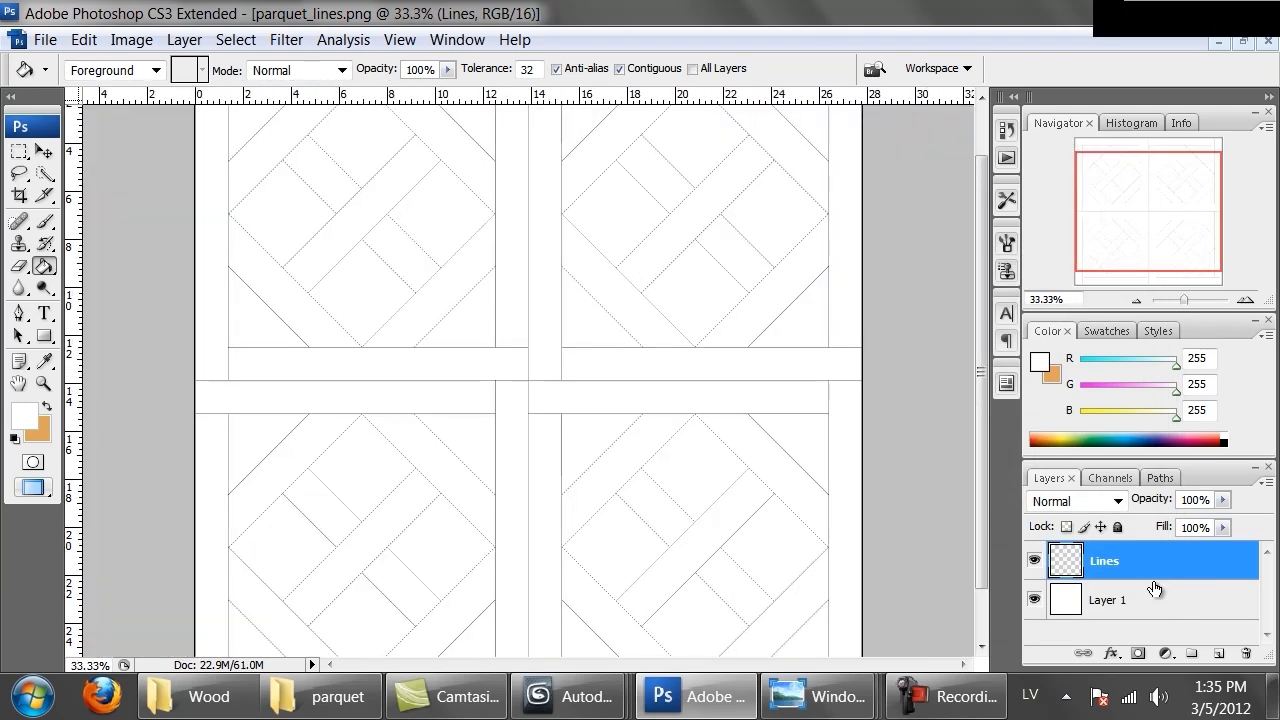
{"action": "key", "text": "ctrl+minus"}
{"action": "key", "text": "ctrl+Tab"}
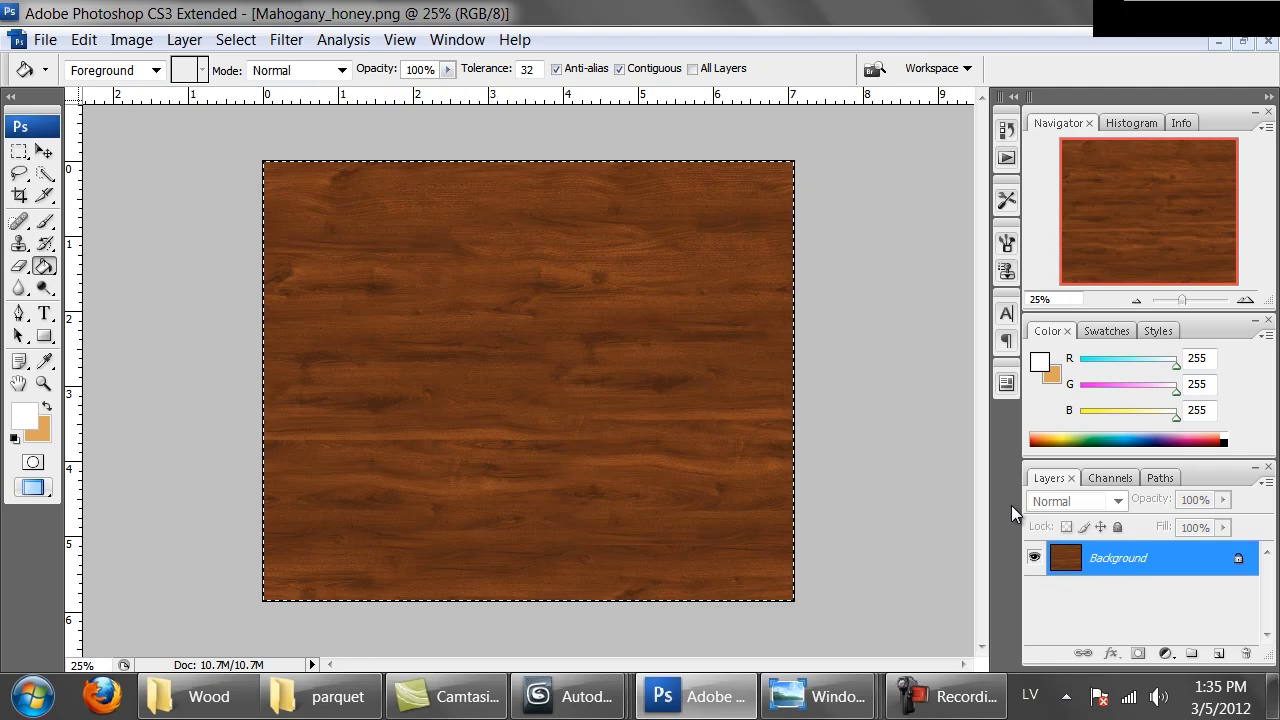
{"action": "key", "text": "ctrl+Tab"}
{"action": "key", "text": "ctrl+v"}
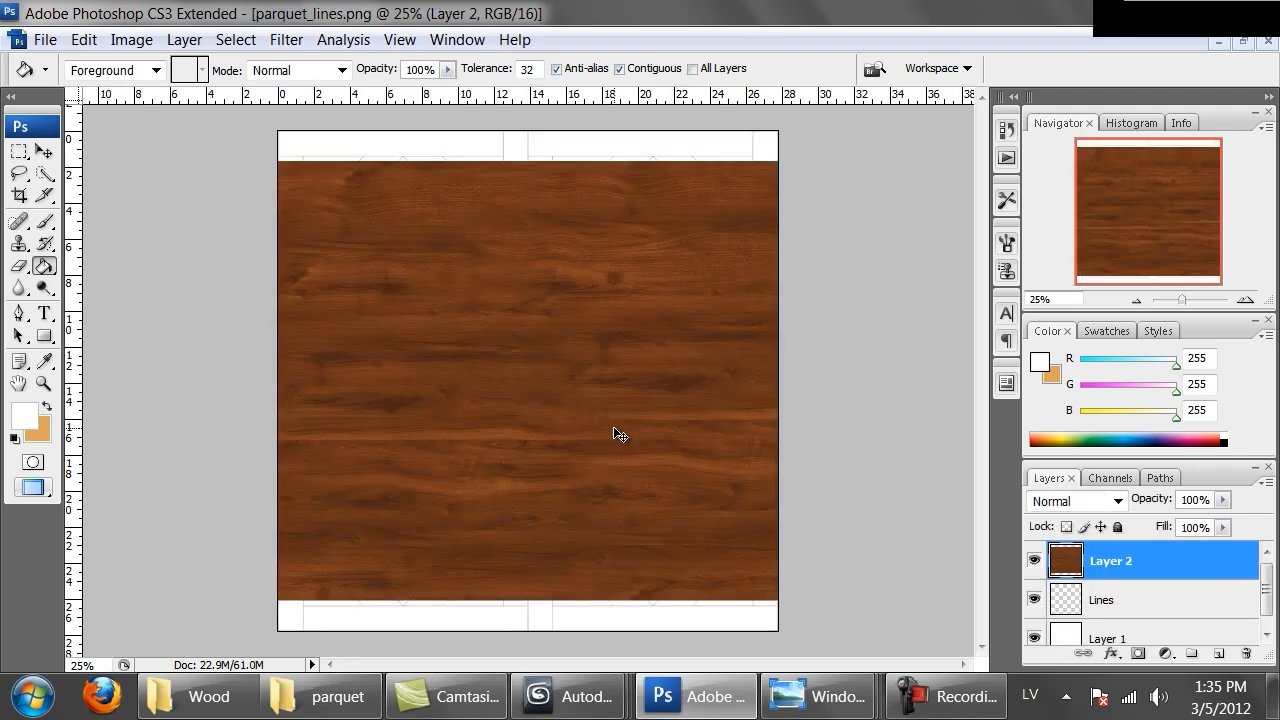
Fill the canvas with wood by merging a downward-shifted duplicate into the wood layer, then hide that layer
{"action": "left_click_drag", "start_coordinate": [465, 236], "coordinate": [491, 600], "text": "ctrl"}
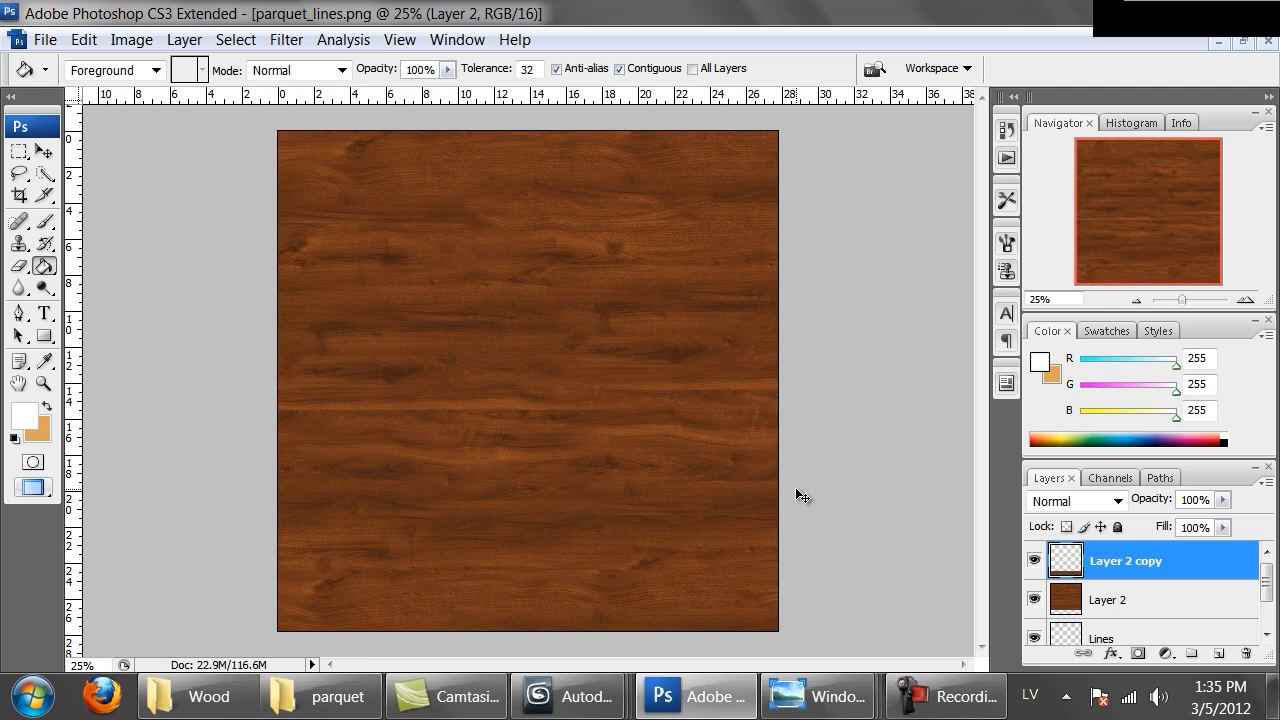
{"action": "key", "text": "ctrl+e"}
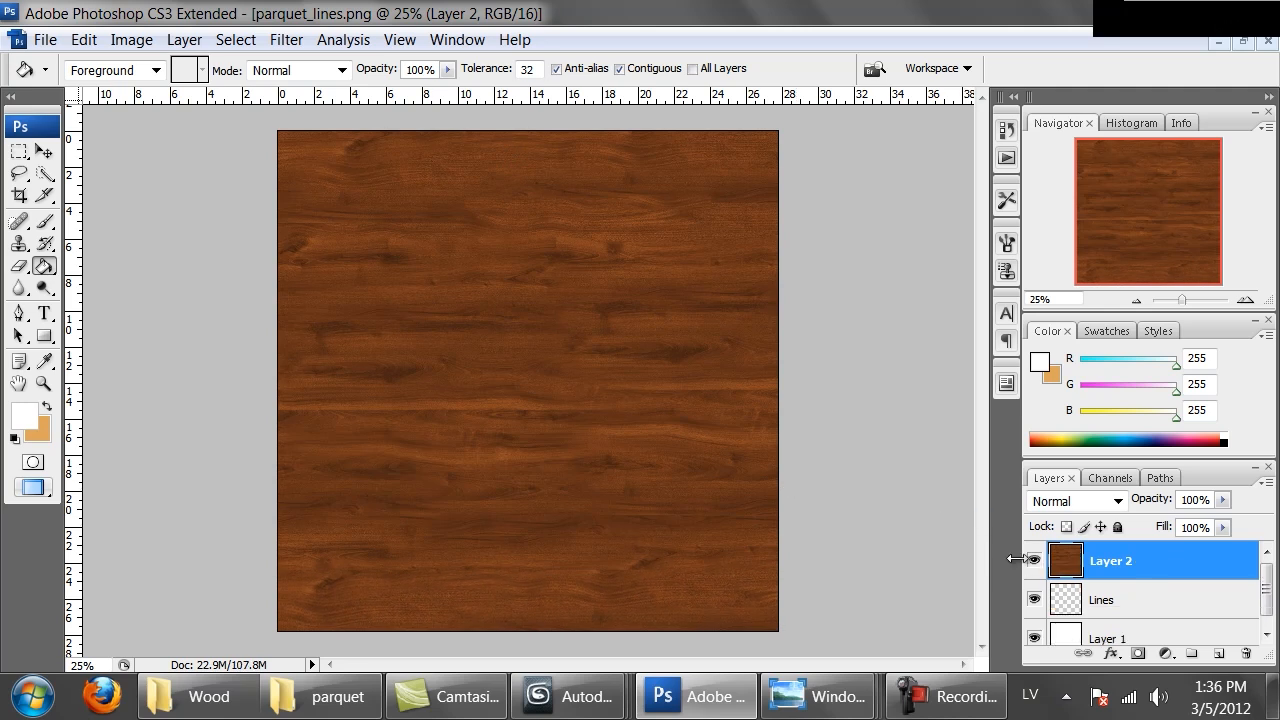
{"action": "left_click", "coordinate": [1037, 562]}
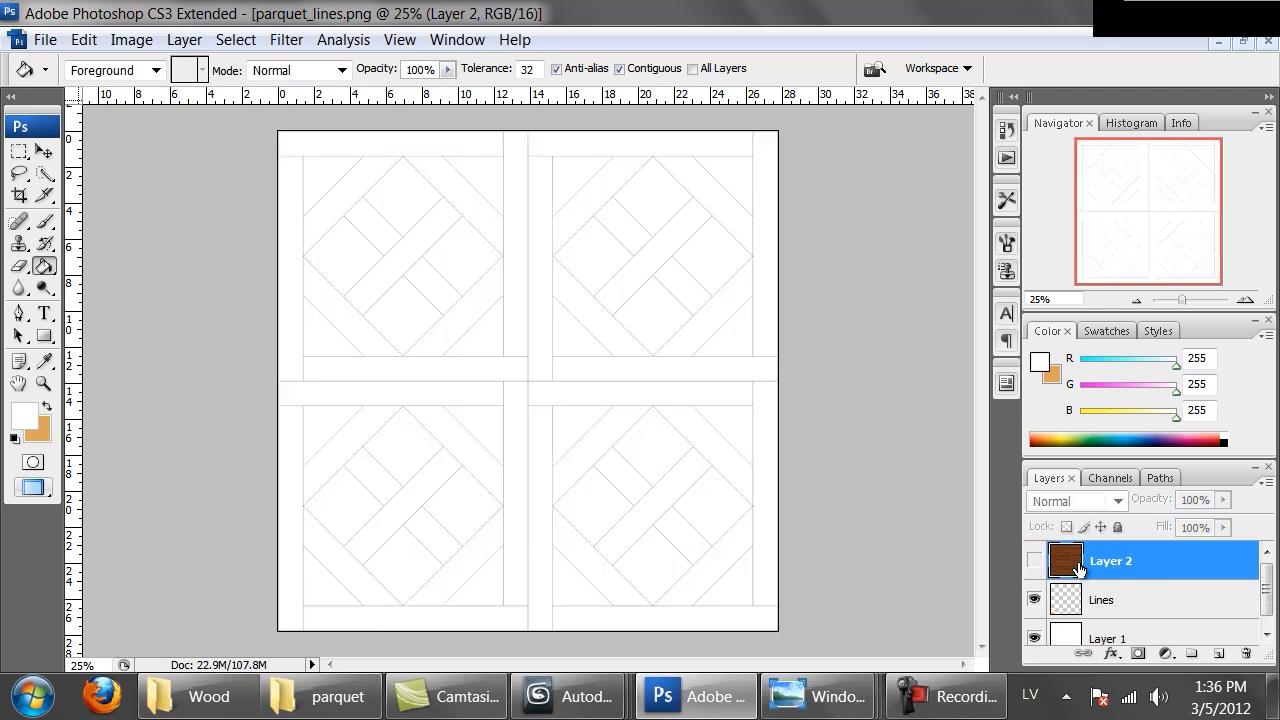
Move the wood layer below the Lines layer and leave it hidden
{"action": "left_click_drag", "start_coordinate": [1075, 565], "coordinate": [1075, 605]}
{"action": "left_click", "coordinate": [1034, 599]}
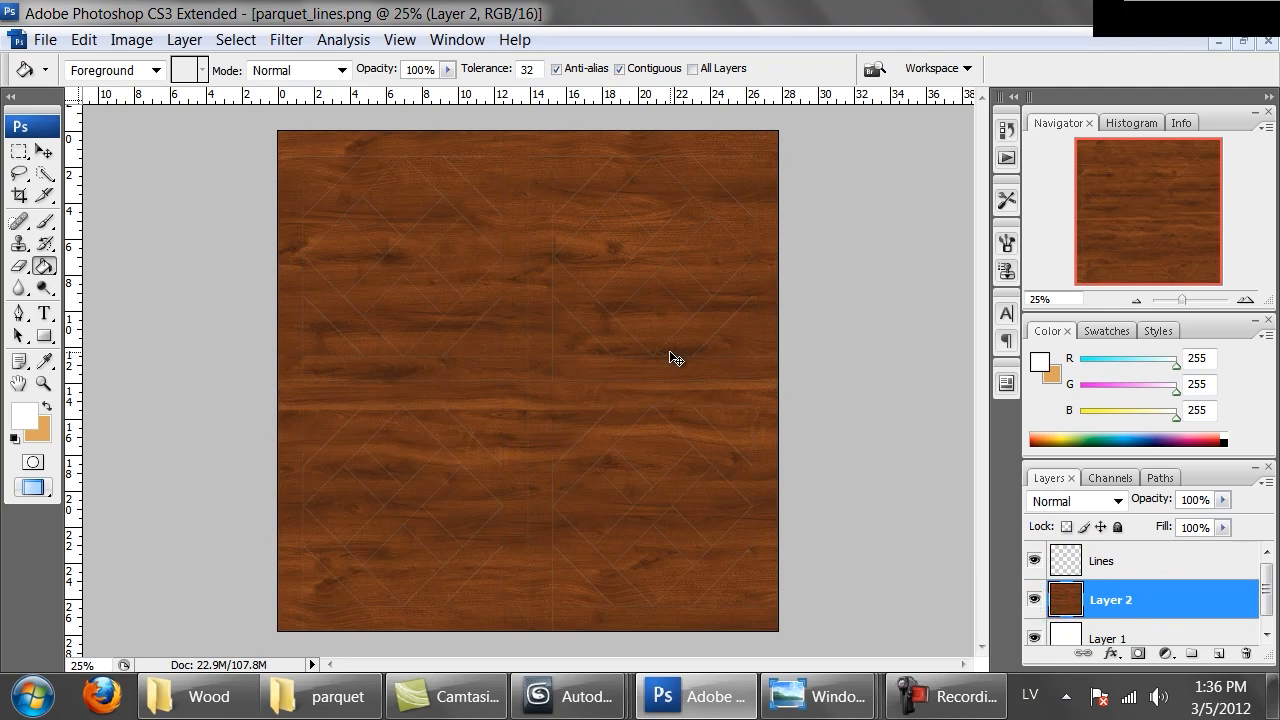
{"action": "key", "text": "ctrl+plus"}
{"action": "key", "text": "ctrl+plus"}
{"action": "key", "text": "ctrl+plus"}
{"action": "key", "text": "ctrl+plus"}
{"action": "key", "text": "ctrl+minus"}
{"action": "key", "text": "ctrl+minus"}
{"action": "key", "text": "ctrl+minus"}
{"action": "key", "text": "ctrl+minus"}
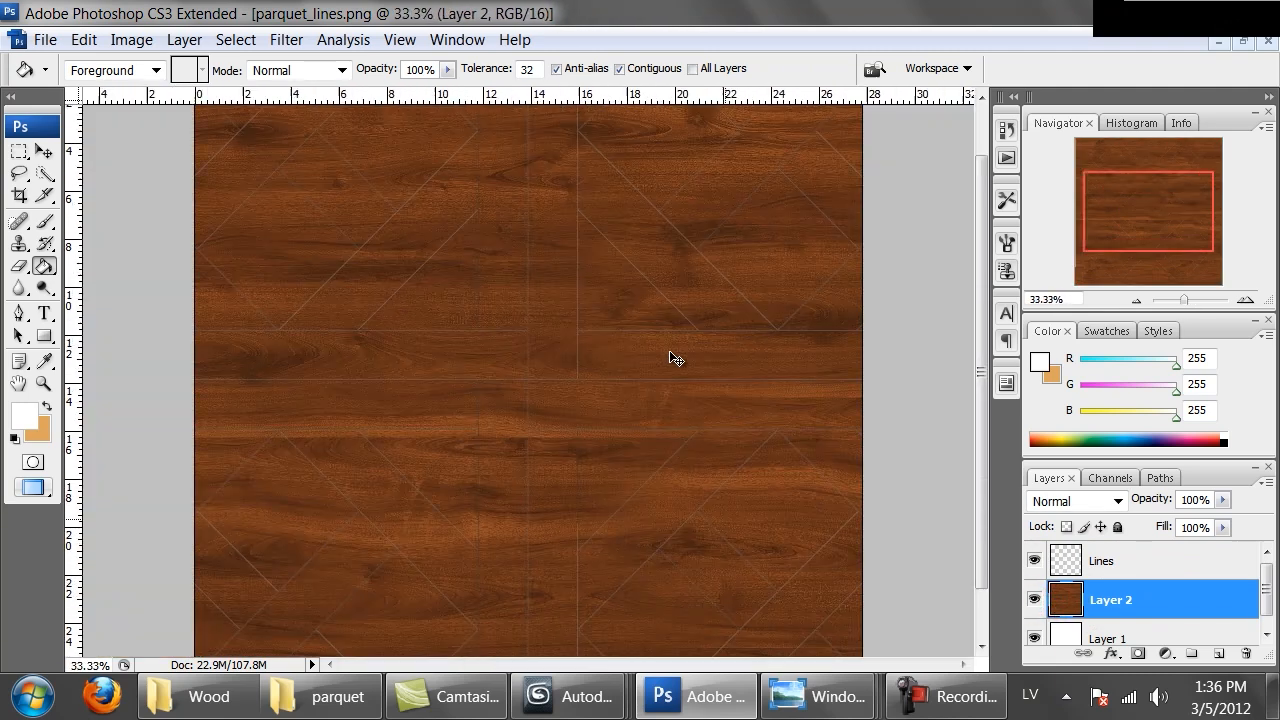
{"action": "left_click", "coordinate": [1034, 600]}
Switch to the Magic Wand tool and try selecting the top border strip while the hidden wood layer is active
{"action": "left_click", "coordinate": [41, 174]}
{"action": "left_click_drag", "start_coordinate": [41, 174], "coordinate": [100, 197]}
{"action": "left_click", "coordinate": [100, 195]}
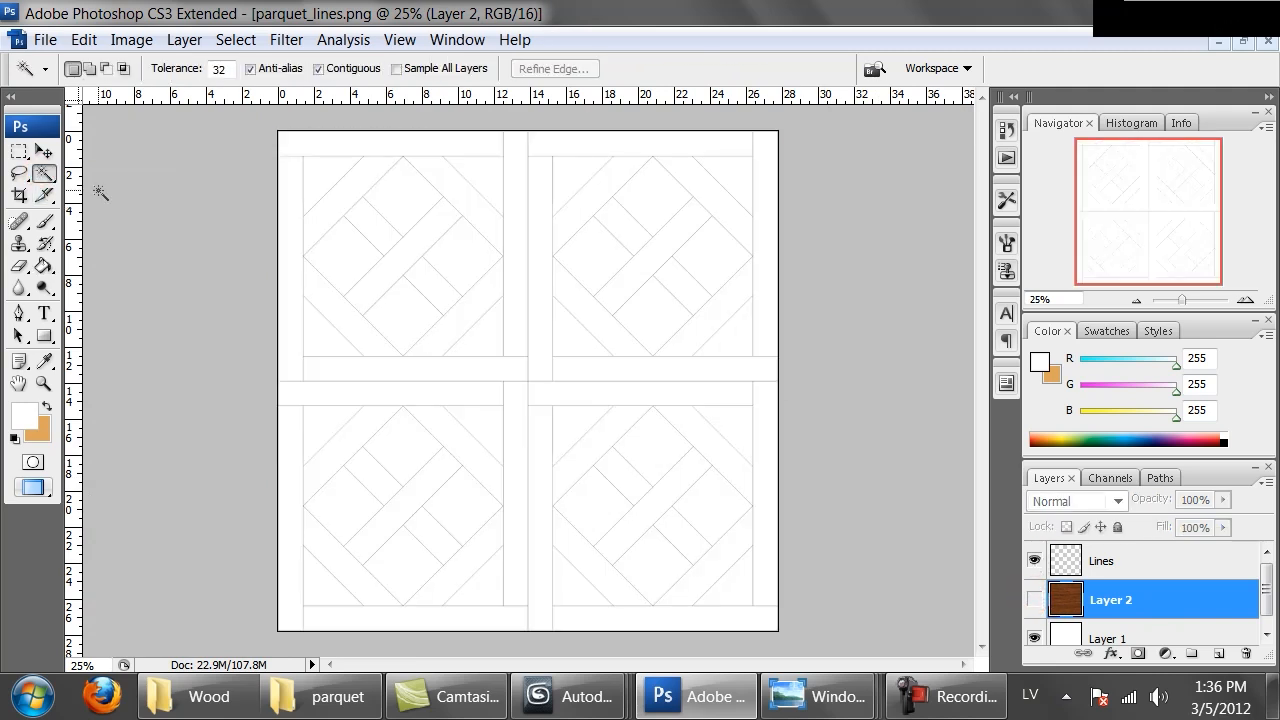
{"action": "left_click", "coordinate": [349, 150]}
{"action": "left_click", "coordinate": [323, 134]}
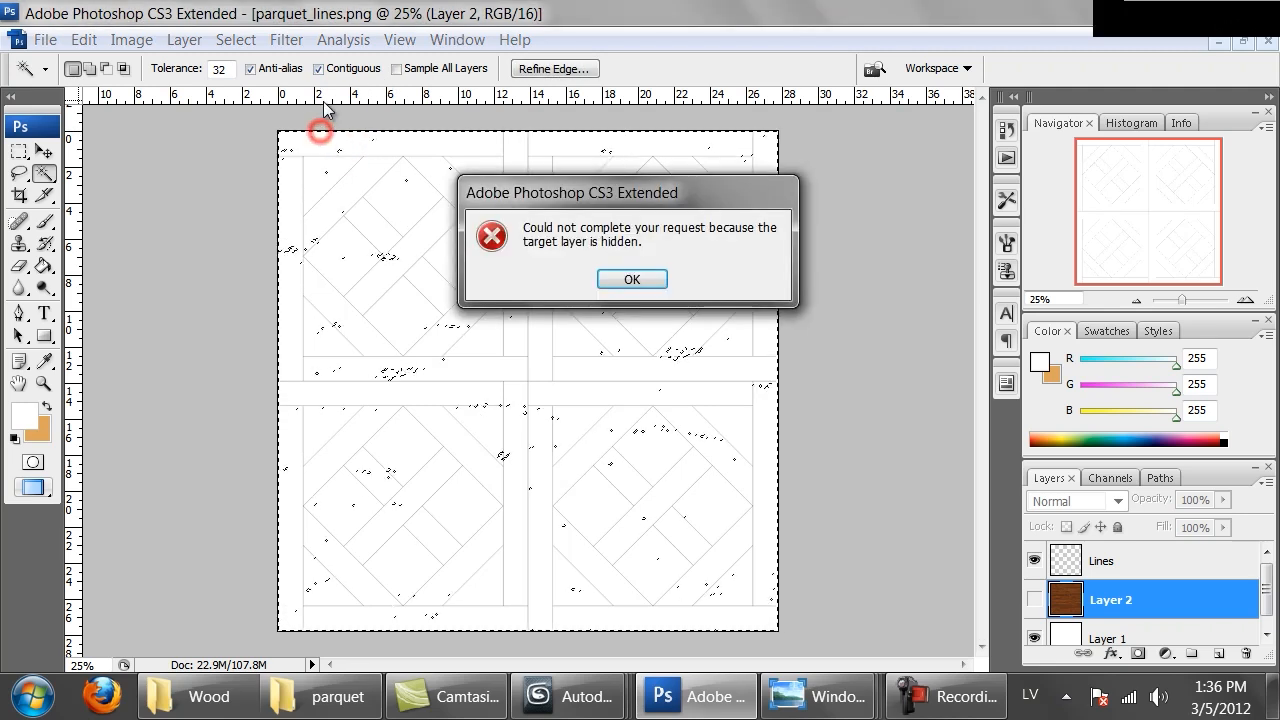
{"action": "left_click", "coordinate": [630, 279]}
On the Lines layer, clear the selection and magic-wand select the top-left, middle-right and bottom-left border strips together
{"action": "left_click", "coordinate": [1107, 562]}
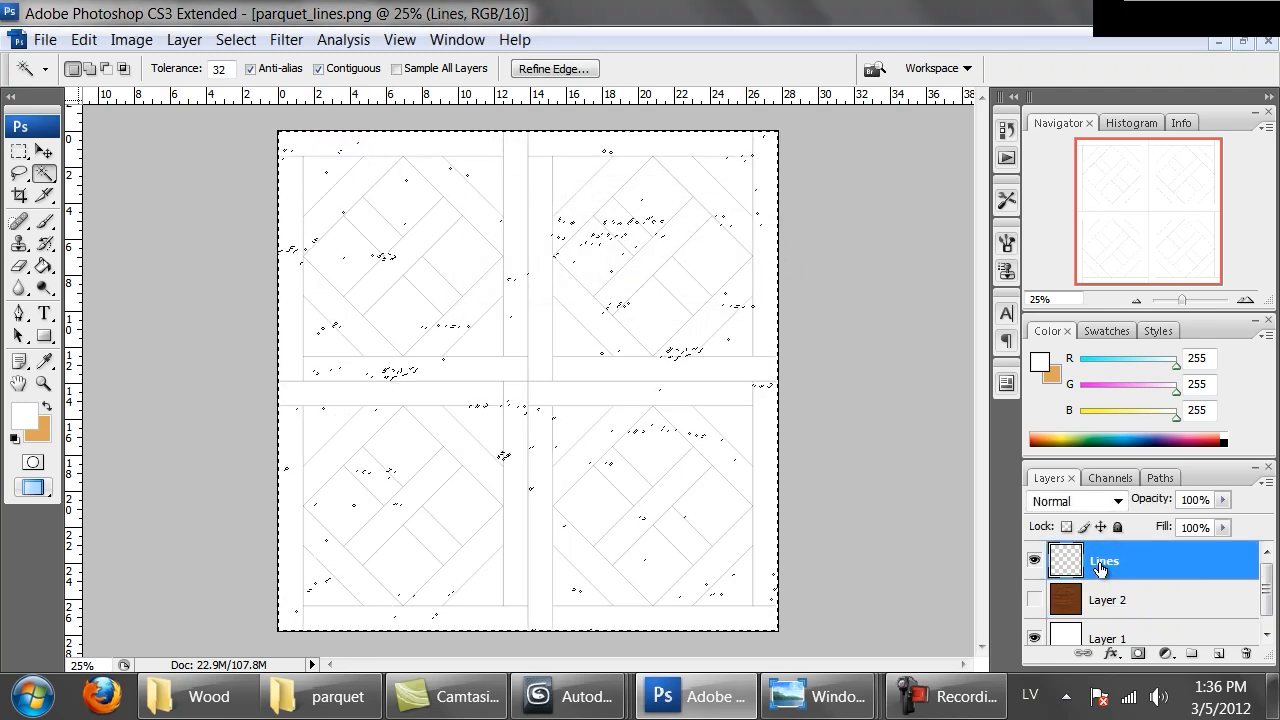
{"action": "key", "text": "ctrl+d"}
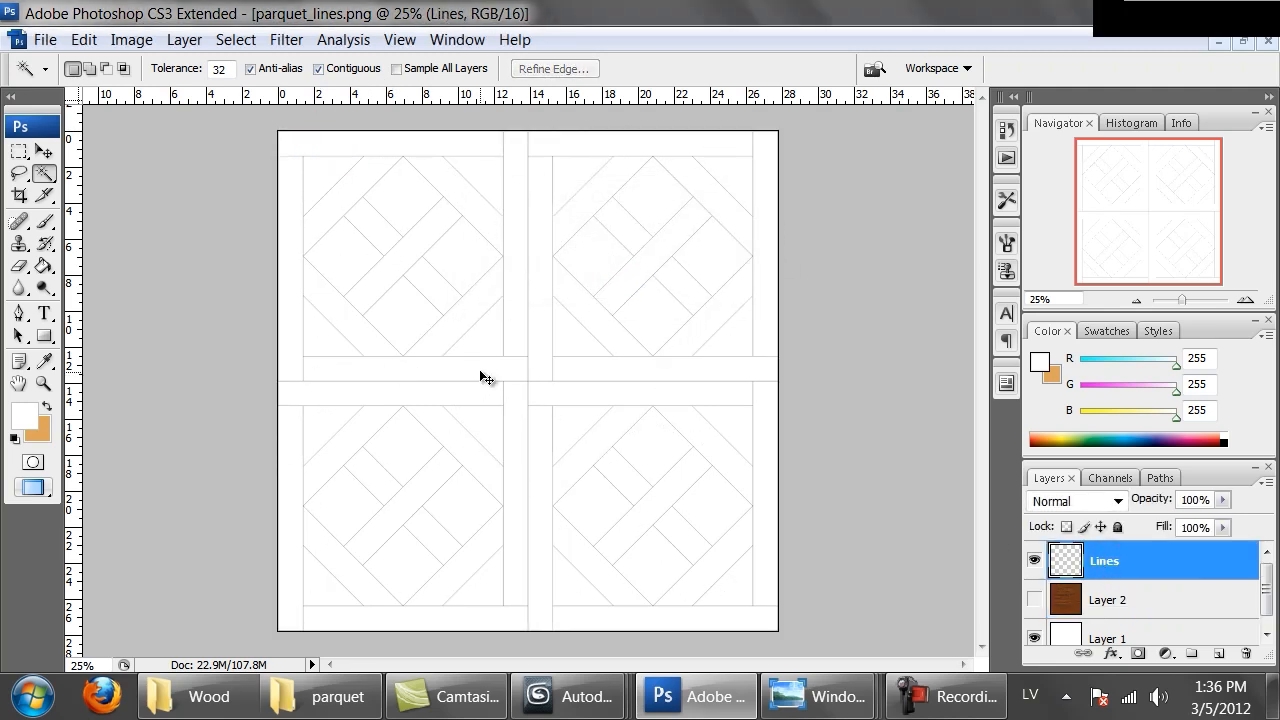
{"action": "left_click", "coordinate": [350, 145]}
{"action": "left_click", "coordinate": [580, 391], "text": "shift"}
{"action": "left_click", "coordinate": [432, 622], "text": "shift"}
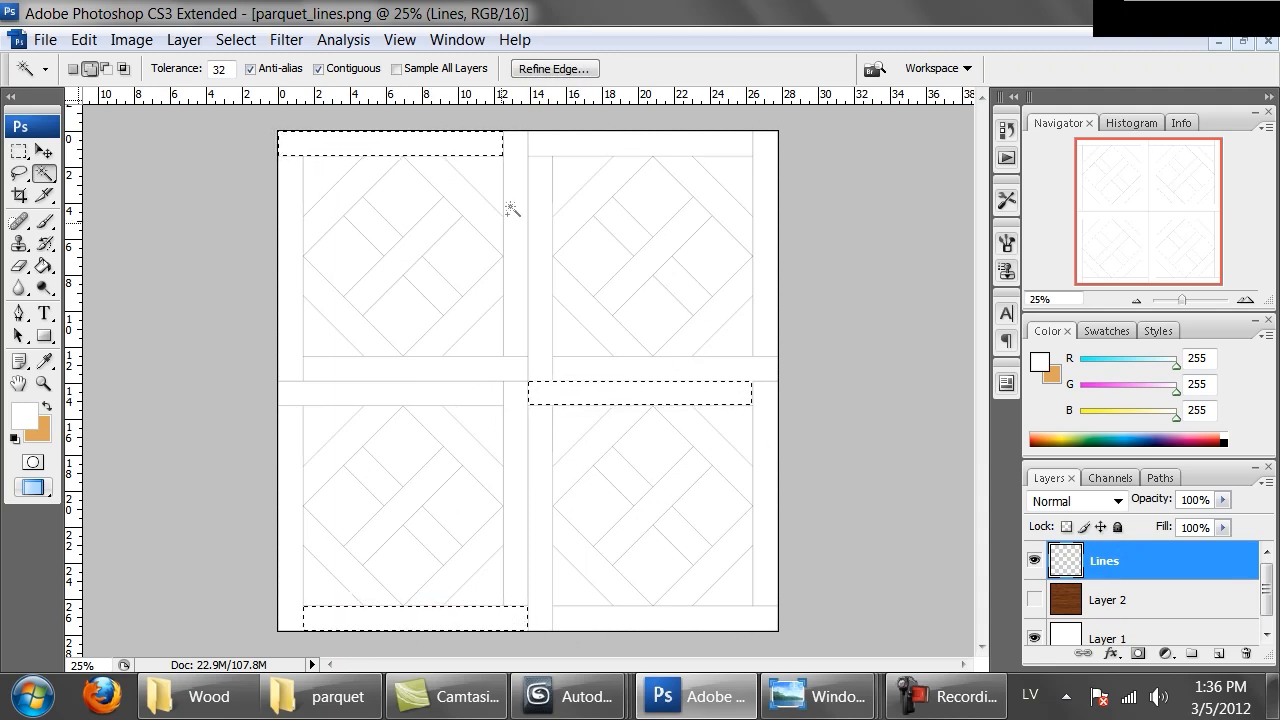
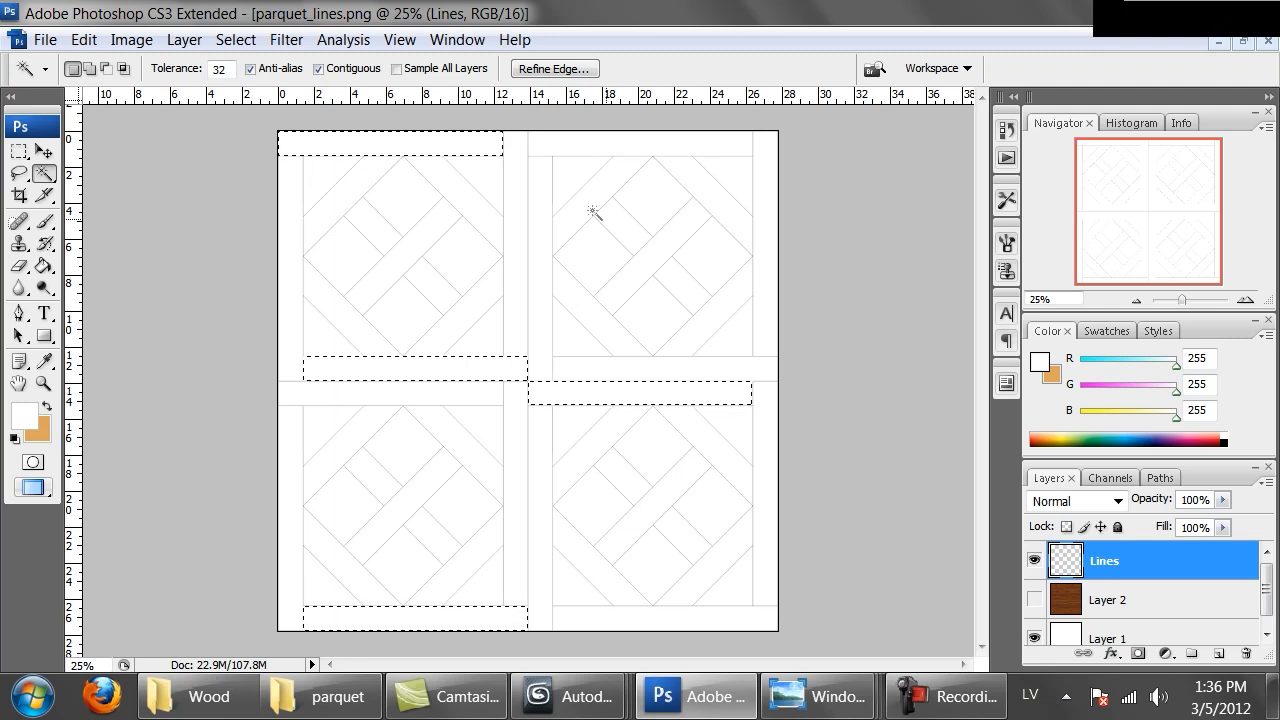
Show the wood layer and mask it to the selected border strips, checking the strips at 100% zoom
{"action": "left_click", "coordinate": [1035, 600]}
{"action": "left_click", "coordinate": [1070, 603]}
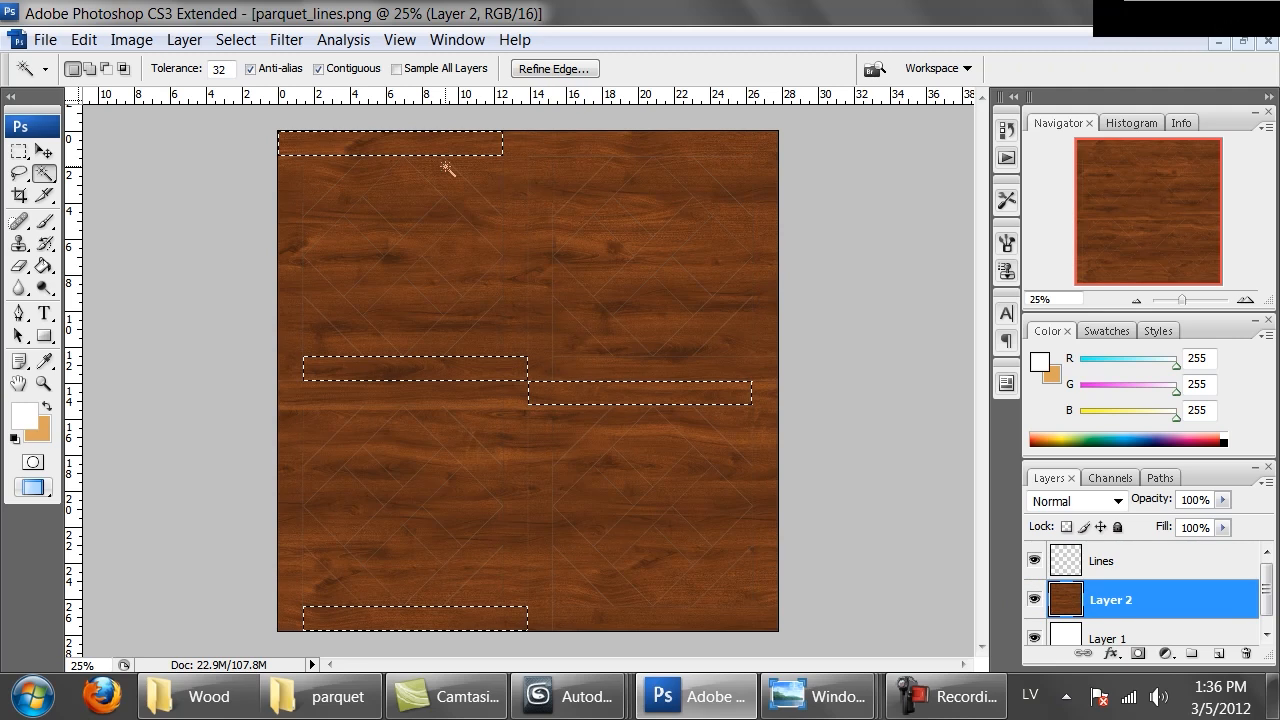
{"action": "left_click", "coordinate": [1143, 657]}
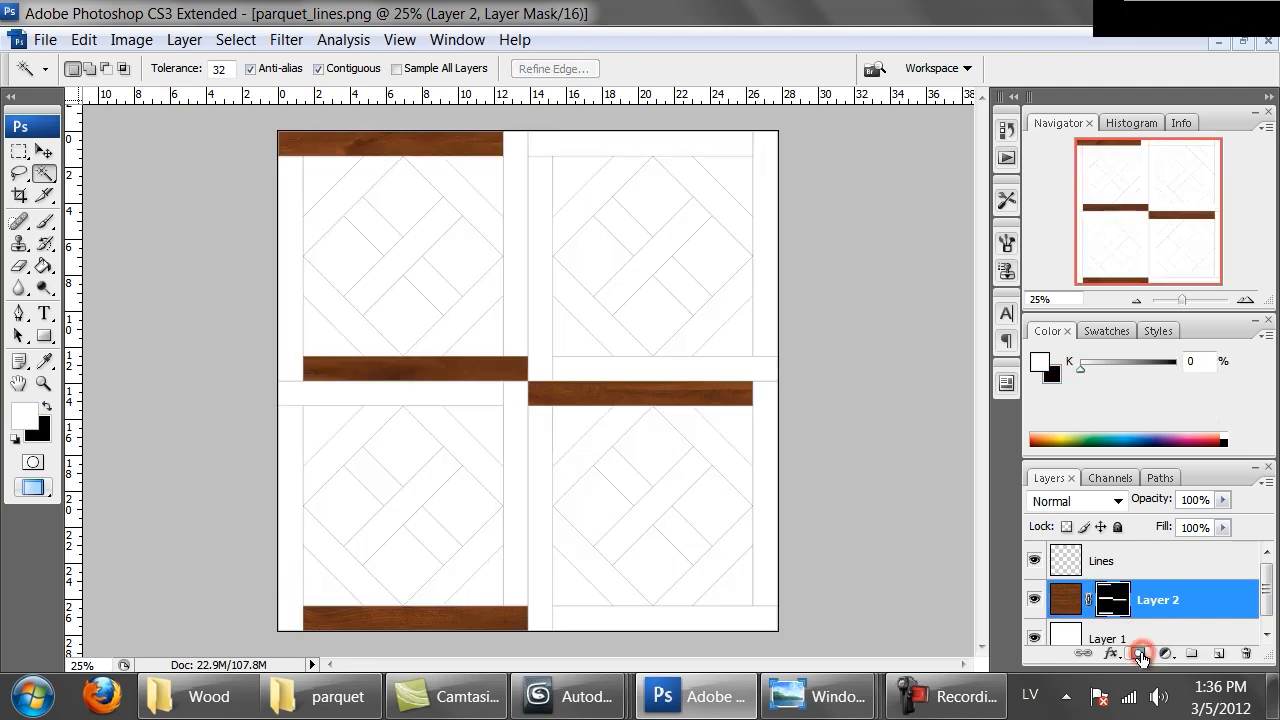
{"action": "key", "text": "ctrl+alt+0"}
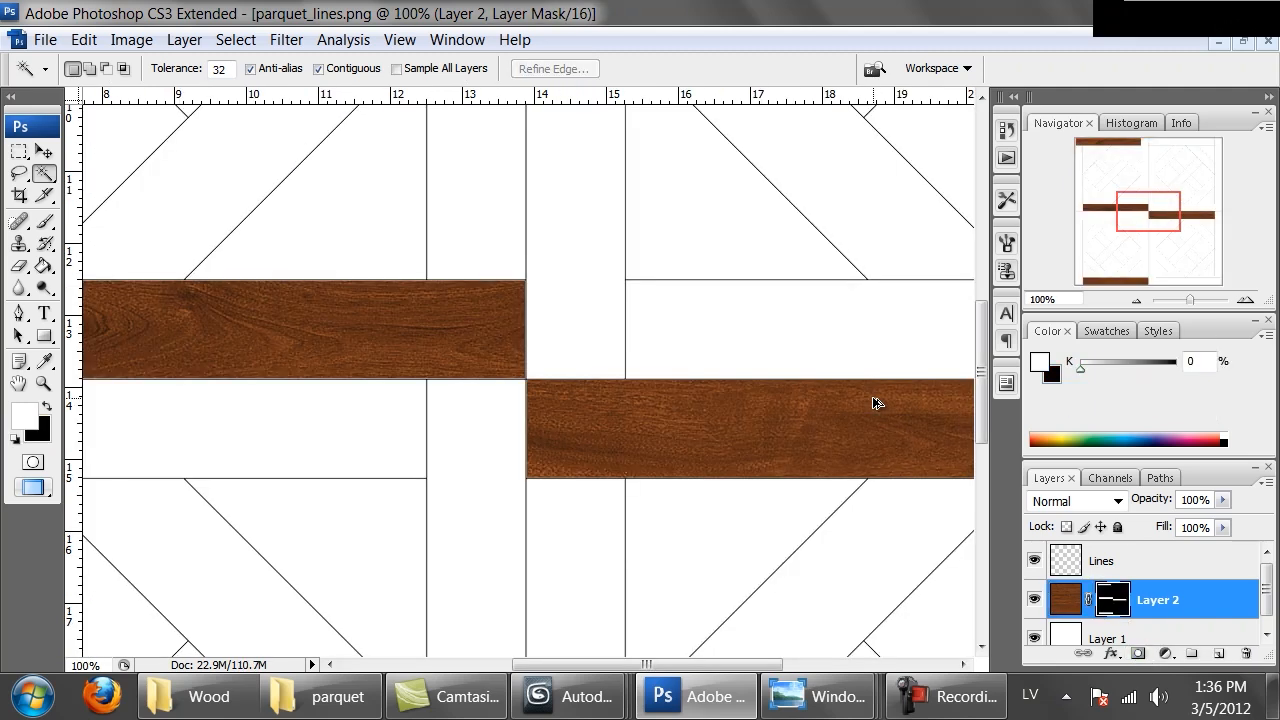
{"action": "key", "text": "ctrl+minus"}
{"action": "key", "text": "ctrl+minus"}
{"action": "key", "text": "ctrl+minus"}
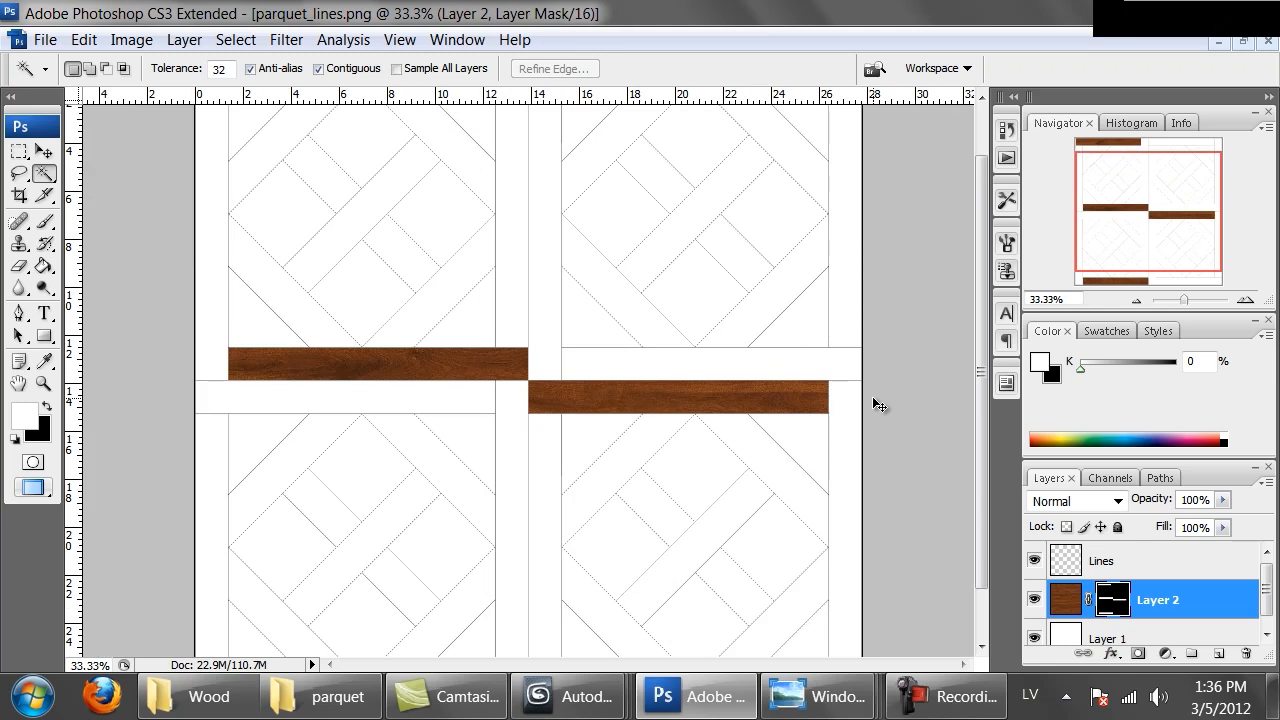
{"action": "key", "text": "ctrl+minus"}
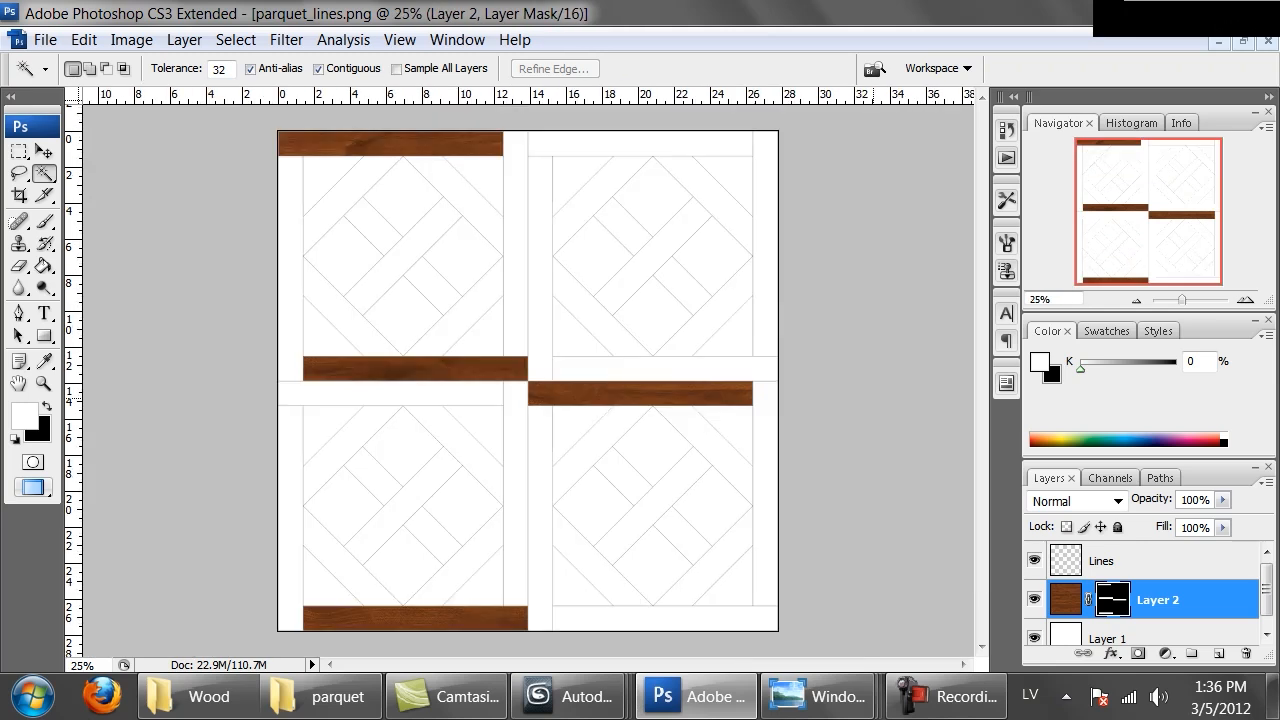
Duplicate the wood layer and delete the layer mask from the copy
{"action": "left_click", "coordinate": [1062, 600]}
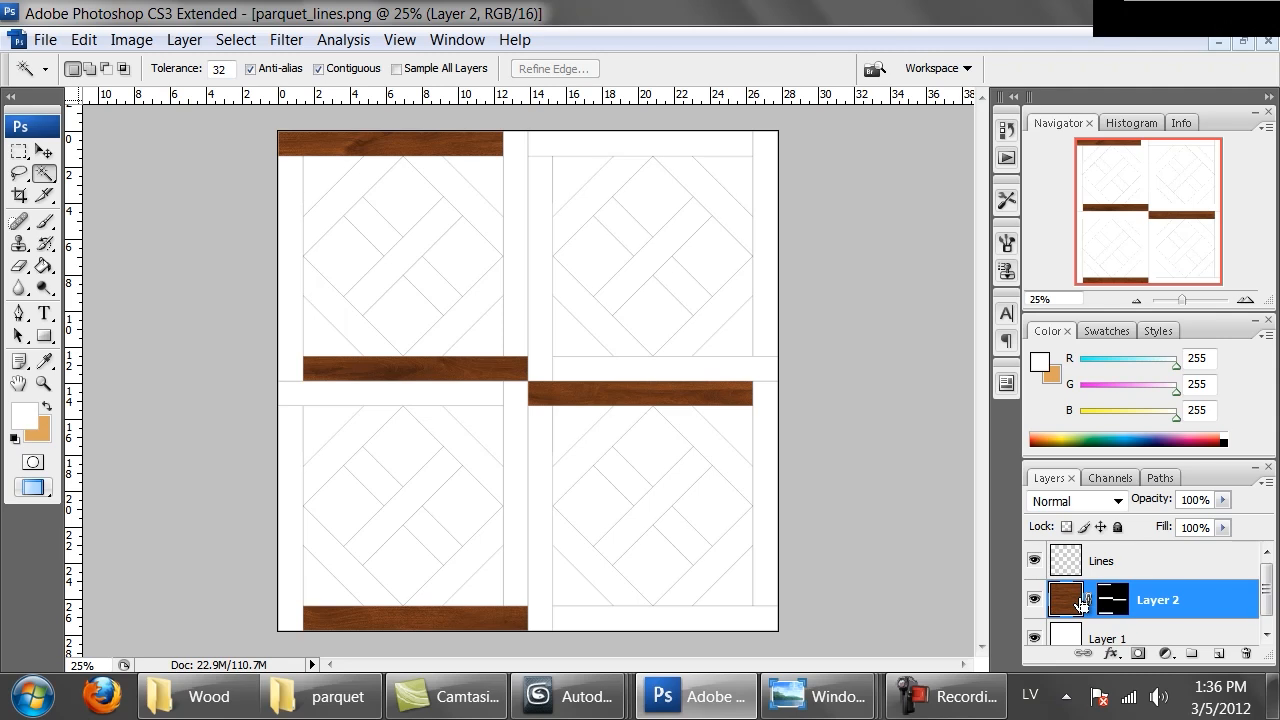
{"action": "key", "text": "ctrl+j"}
{"action": "right_click", "coordinate": [1108, 602]}
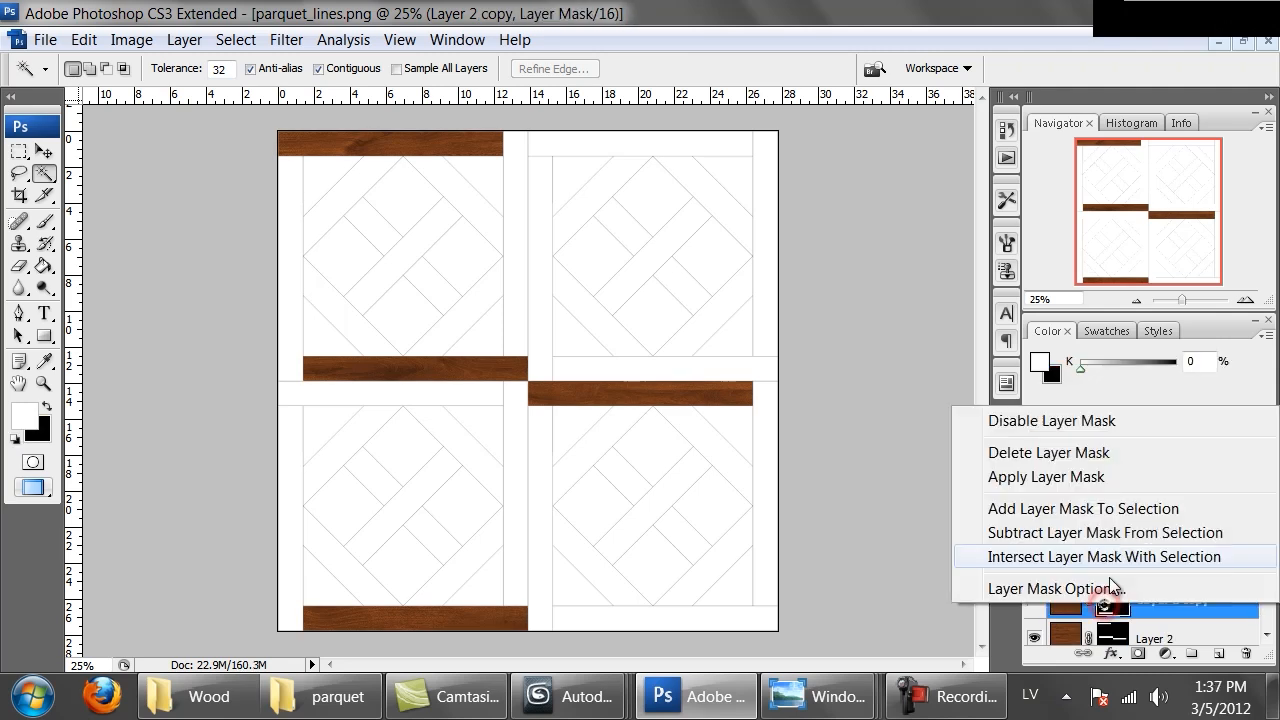
{"action": "left_click", "coordinate": [1066, 449]}
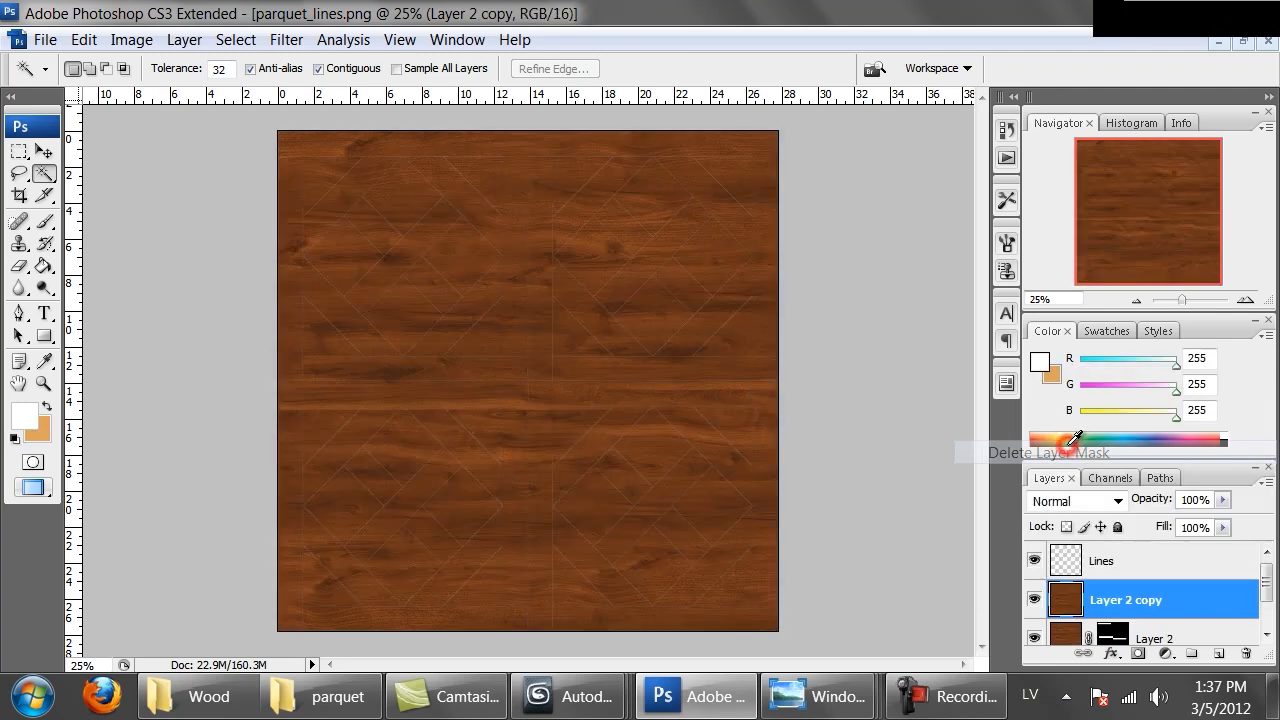
Rotate the wood copy -180° with Free Transform and shift it slightly upward
{"action": "key", "text": "m"}
{"action": "right_click", "coordinate": [557, 348]}
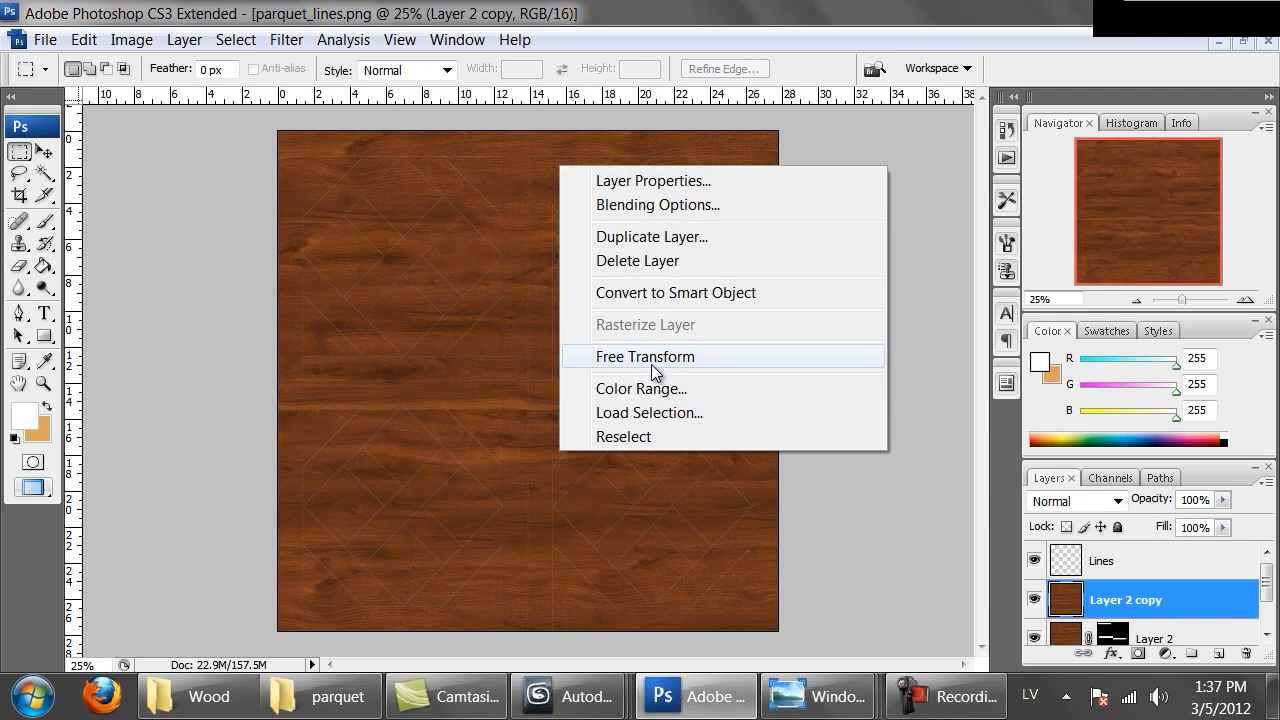
{"action": "left_click", "coordinate": [652, 358]}
{"action": "left_click_drag", "start_coordinate": [206, 128], "coordinate": [630, 686], "text": "shift"}
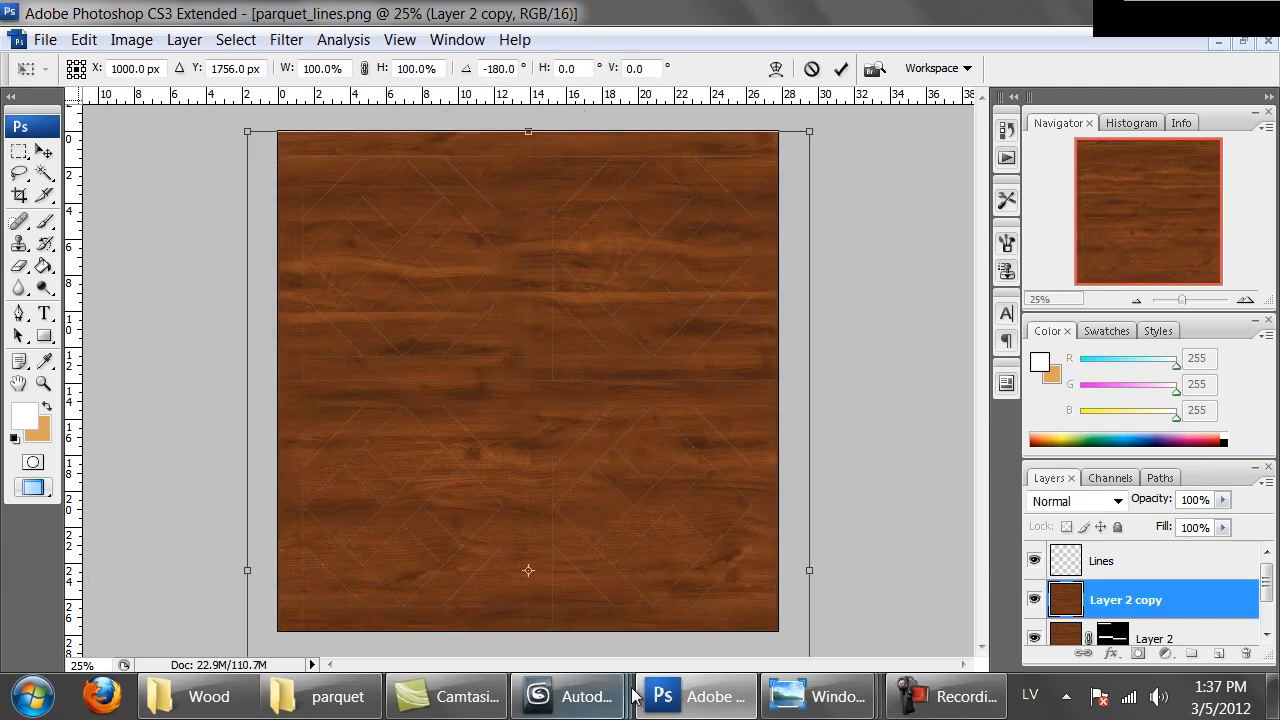
{"action": "left_click_drag", "start_coordinate": [558, 459], "coordinate": [552, 424]}
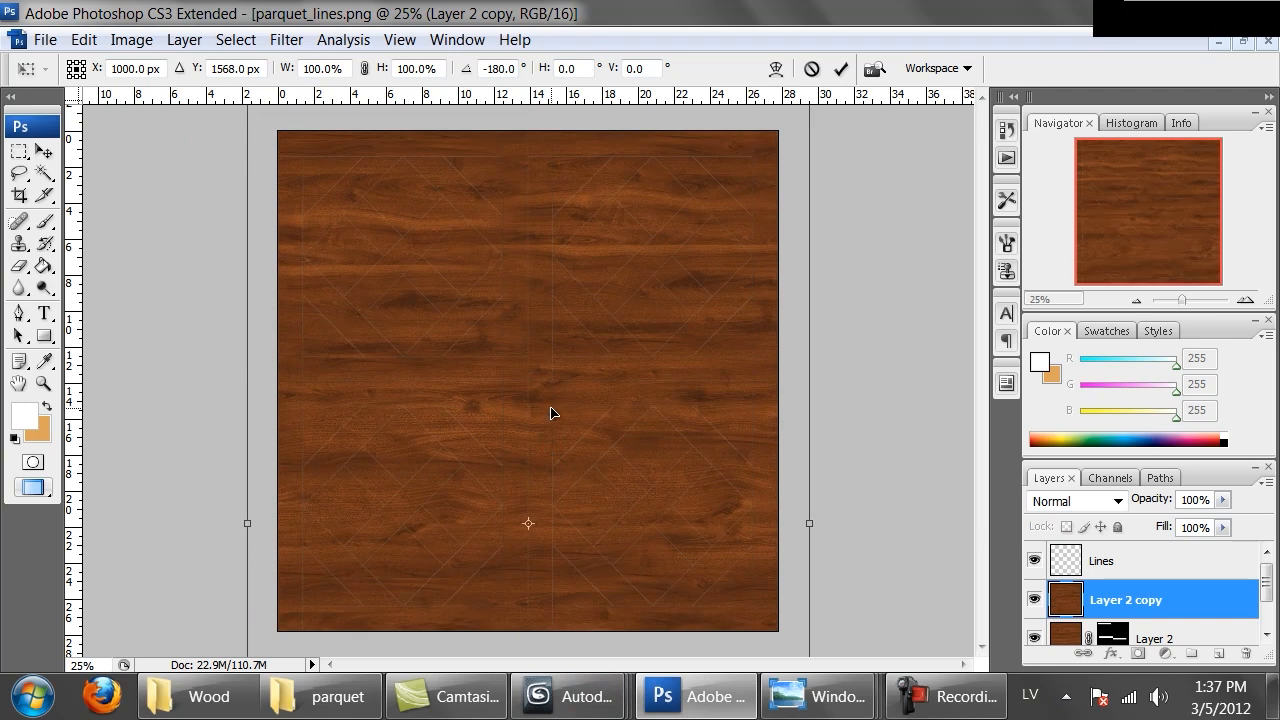
{"action": "key", "text": "Return"}
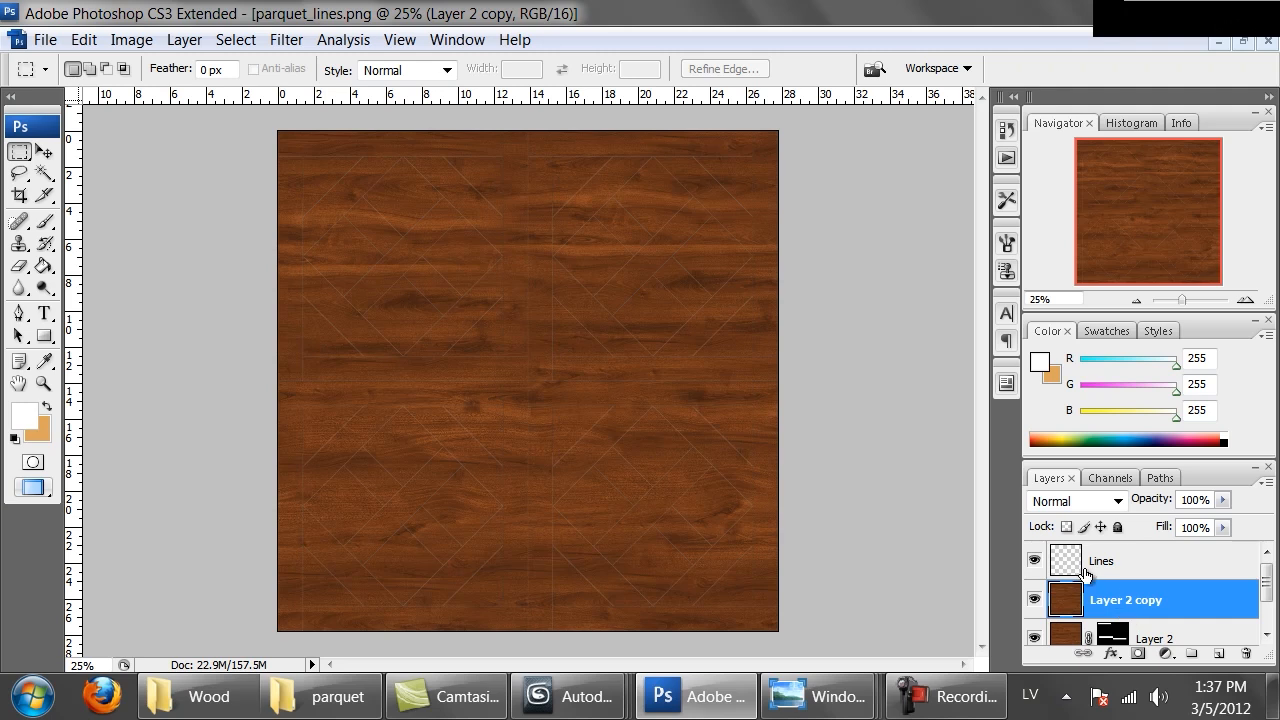
On the Lines layer, magic-wand select the remaining four border strips together
{"action": "left_click", "coordinate": [1086, 568]}
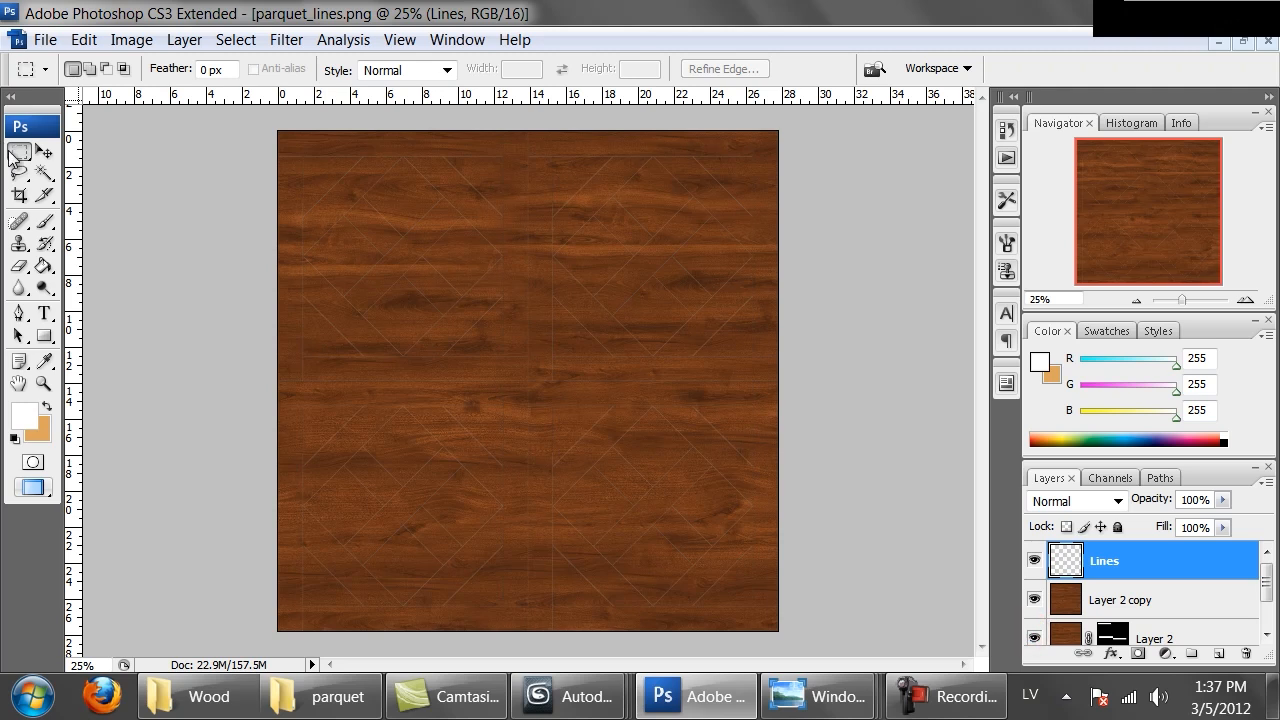
{"action": "left_click", "coordinate": [44, 173]}
{"action": "left_click", "coordinate": [619, 149]}
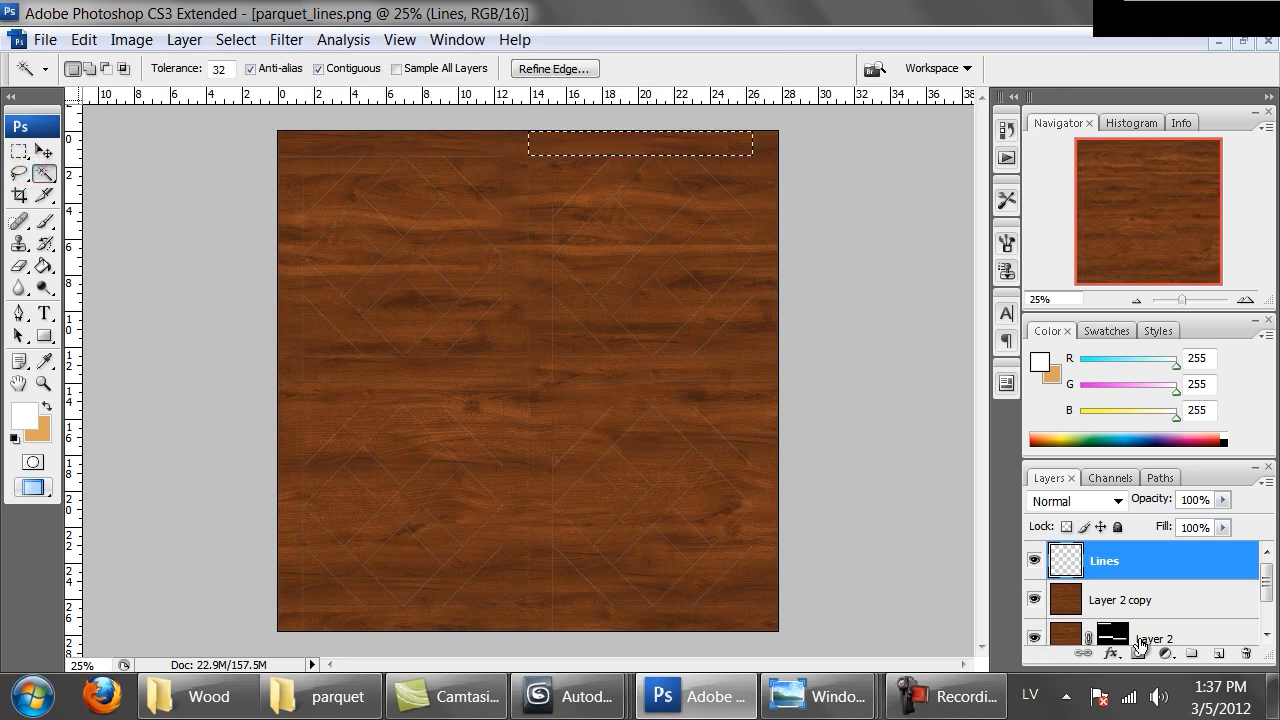
{"action": "left_click", "coordinate": [593, 371], "text": "shift"}
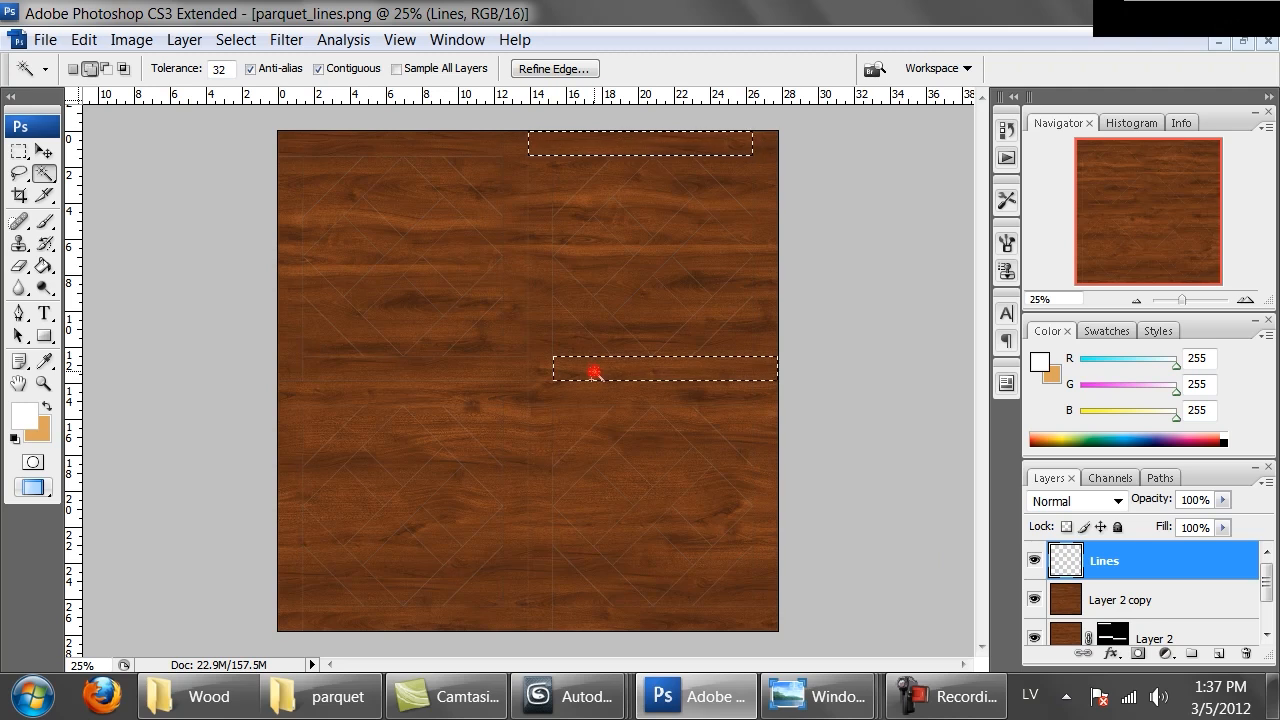
{"action": "left_click", "coordinate": [393, 397], "text": "shift"}
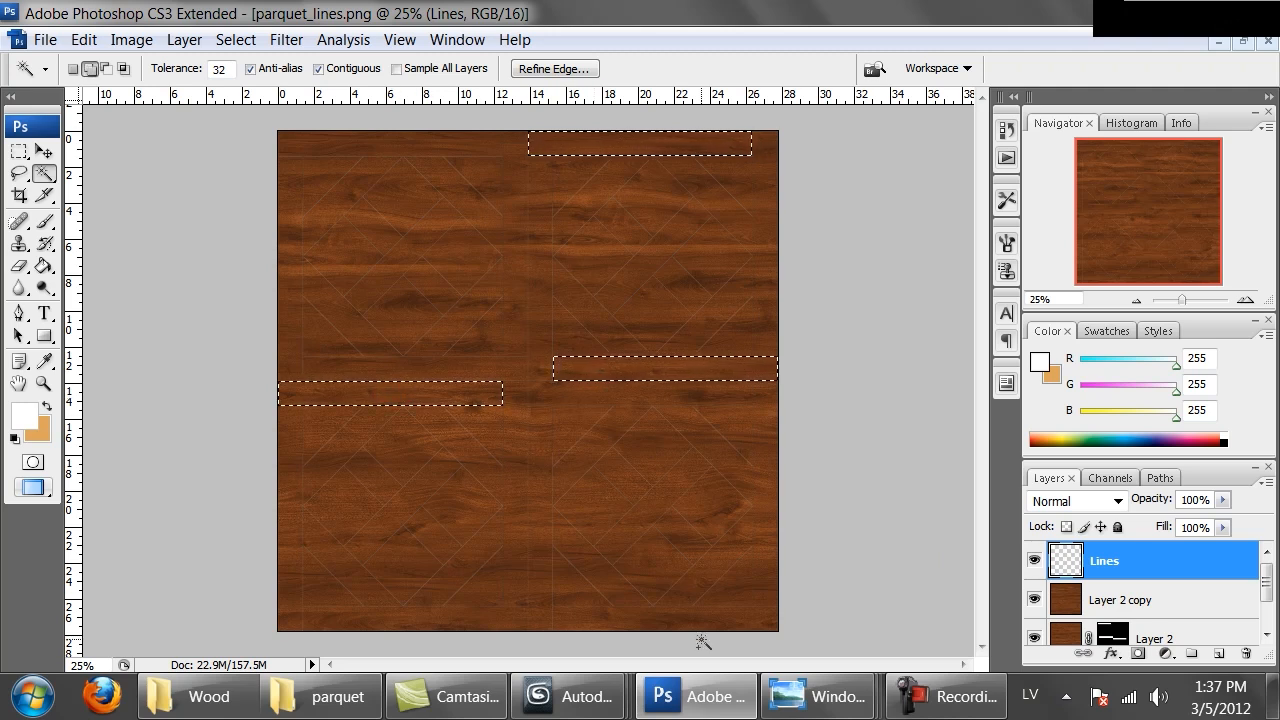
{"action": "scroll", "coordinate": [1258, 568], "scroll_direction": "down", "scroll_amount": 2}
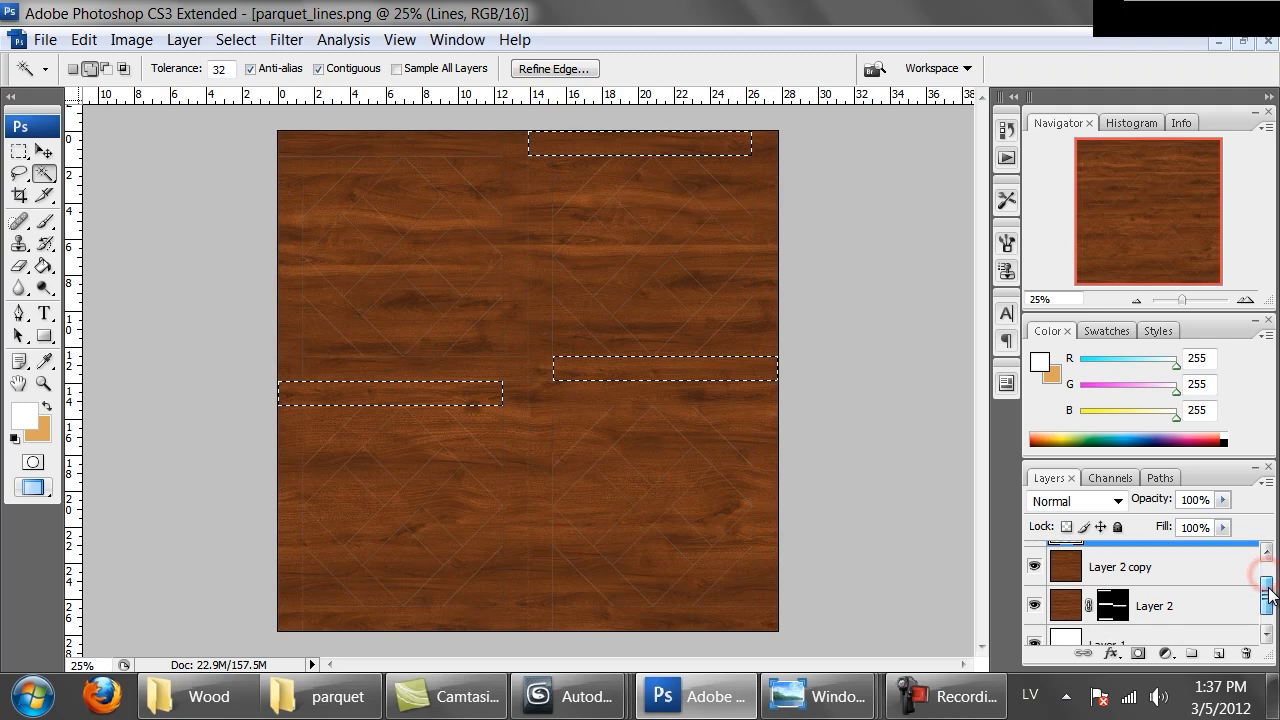
{"action": "left_click", "coordinate": [578, 622], "text": "shift"}
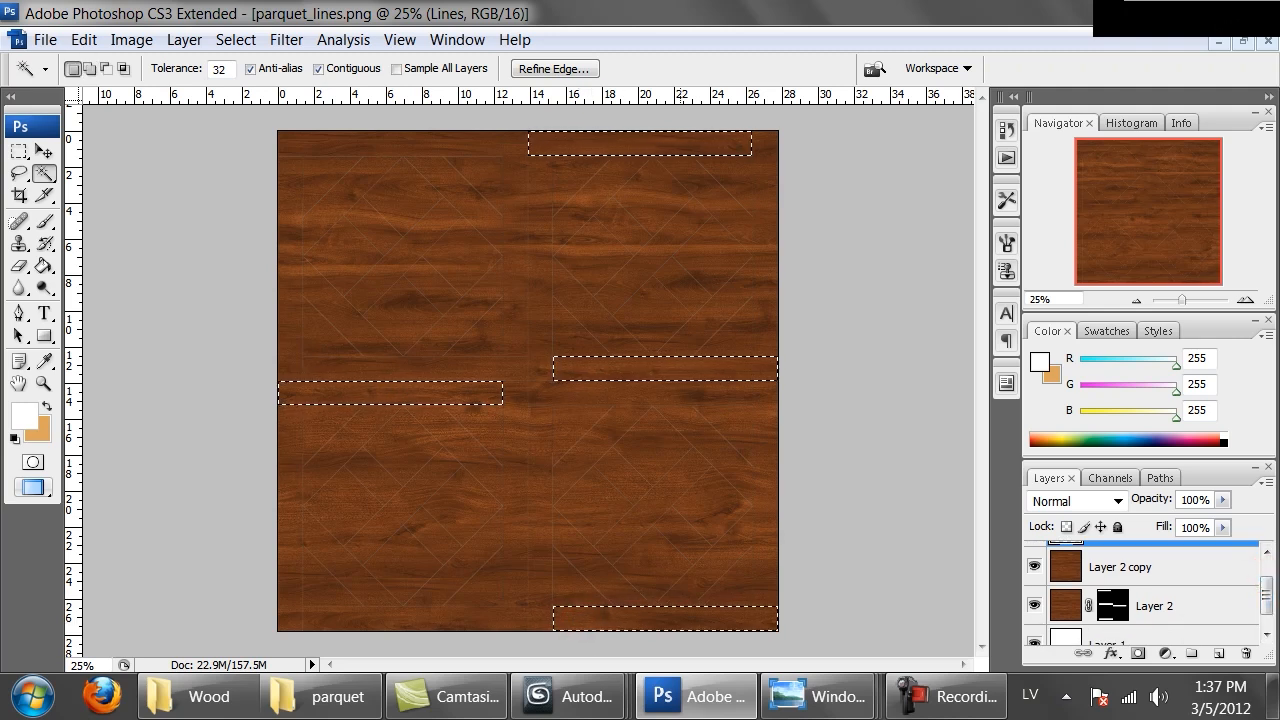
Add a layer mask to the wood copy from the selected strips
{"action": "left_click", "coordinate": [1105, 568]}
{"action": "left_click", "coordinate": [1136, 653]}
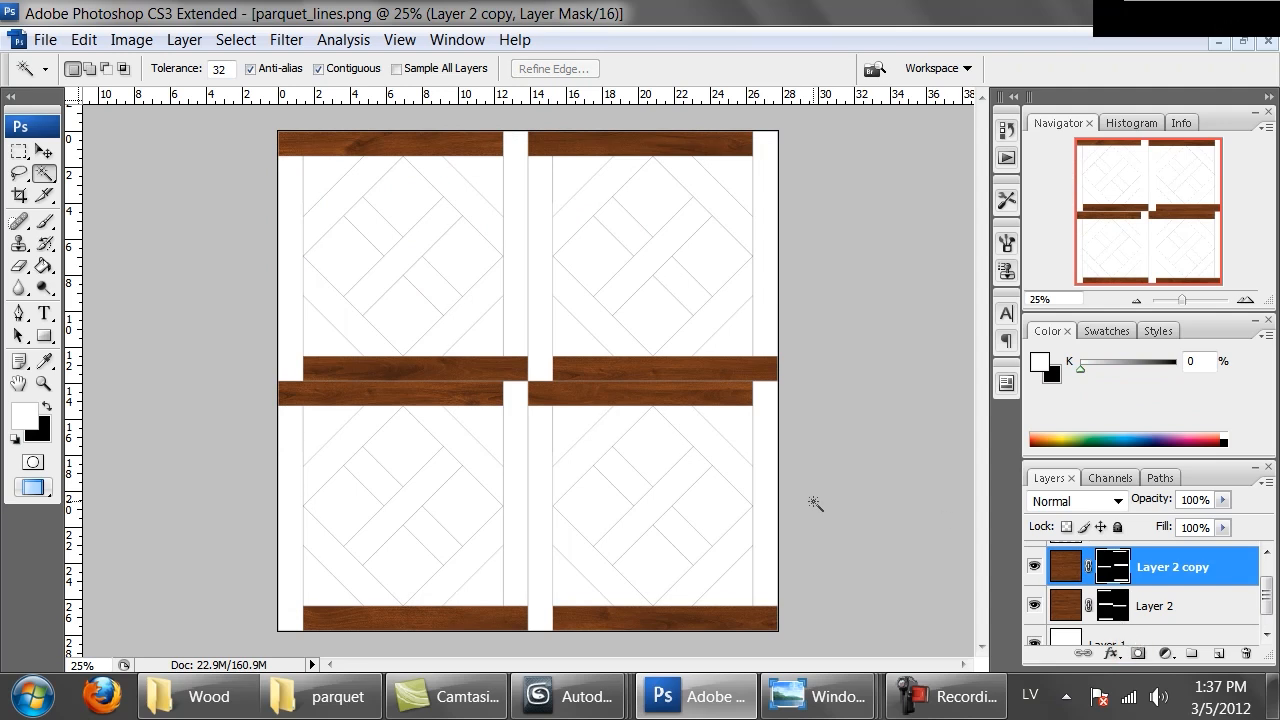
Zoom in and pan across the overlapping strips around the canvas centre
{"action": "key", "text": "ctrl+alt+0"}
{"action": "left_click_drag", "start_coordinate": [681, 310], "coordinate": [341, 299]}
{"action": "key", "text": "ctrl+minus"}
{"action": "key", "text": "ctrl+minus"}
{"action": "key", "text": "ctrl+minus"}
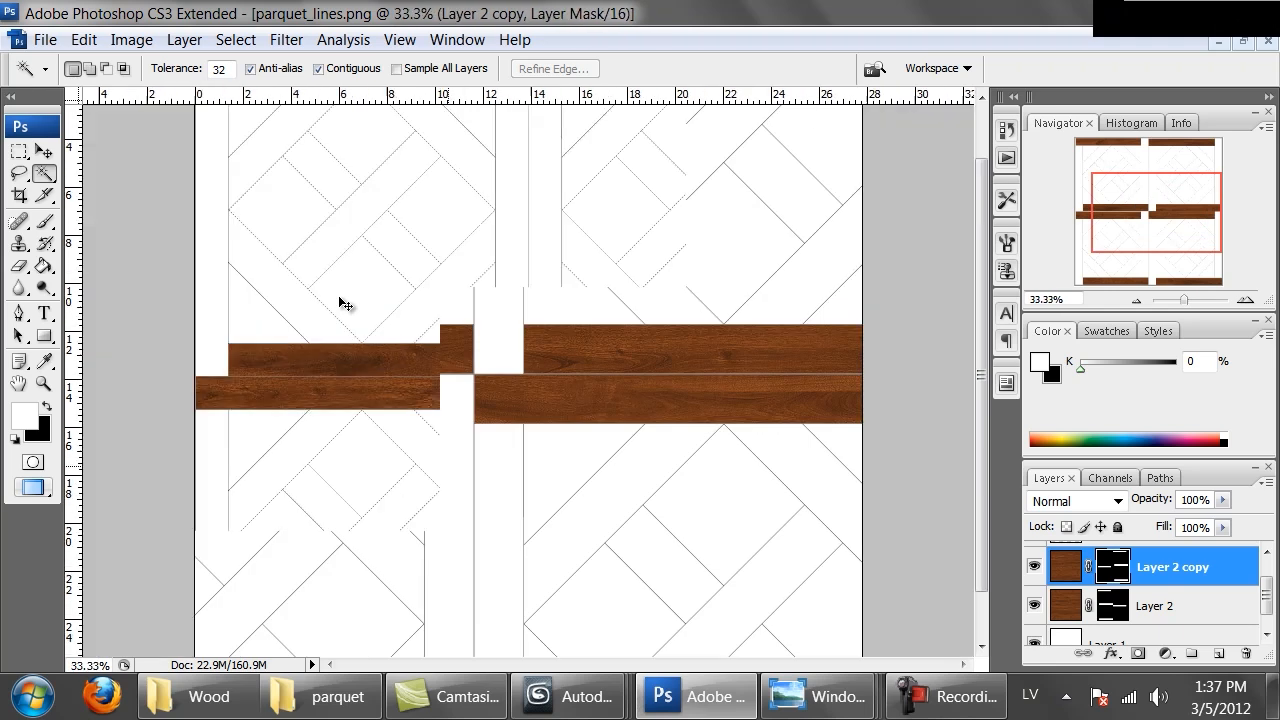
{"action": "left_click_drag", "start_coordinate": [523, 252], "coordinate": [528, 320]}
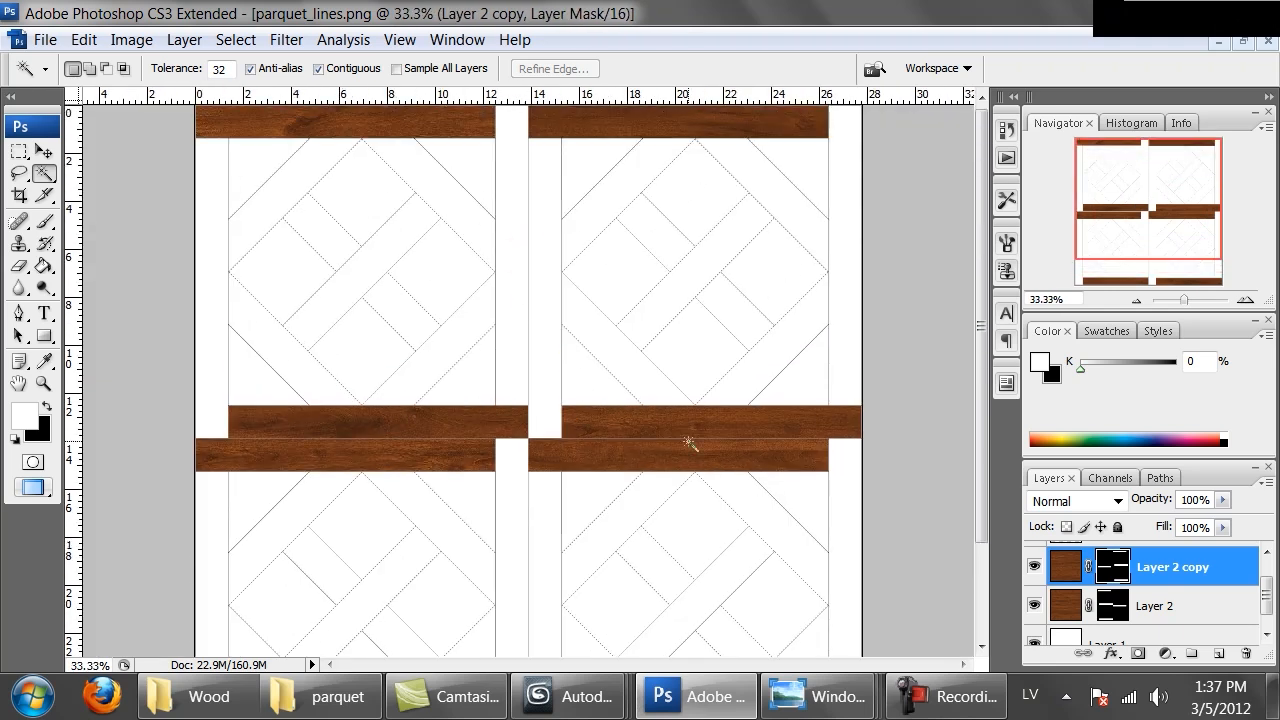
{"action": "left_click_drag", "start_coordinate": [575, 575], "coordinate": [551, 220]}
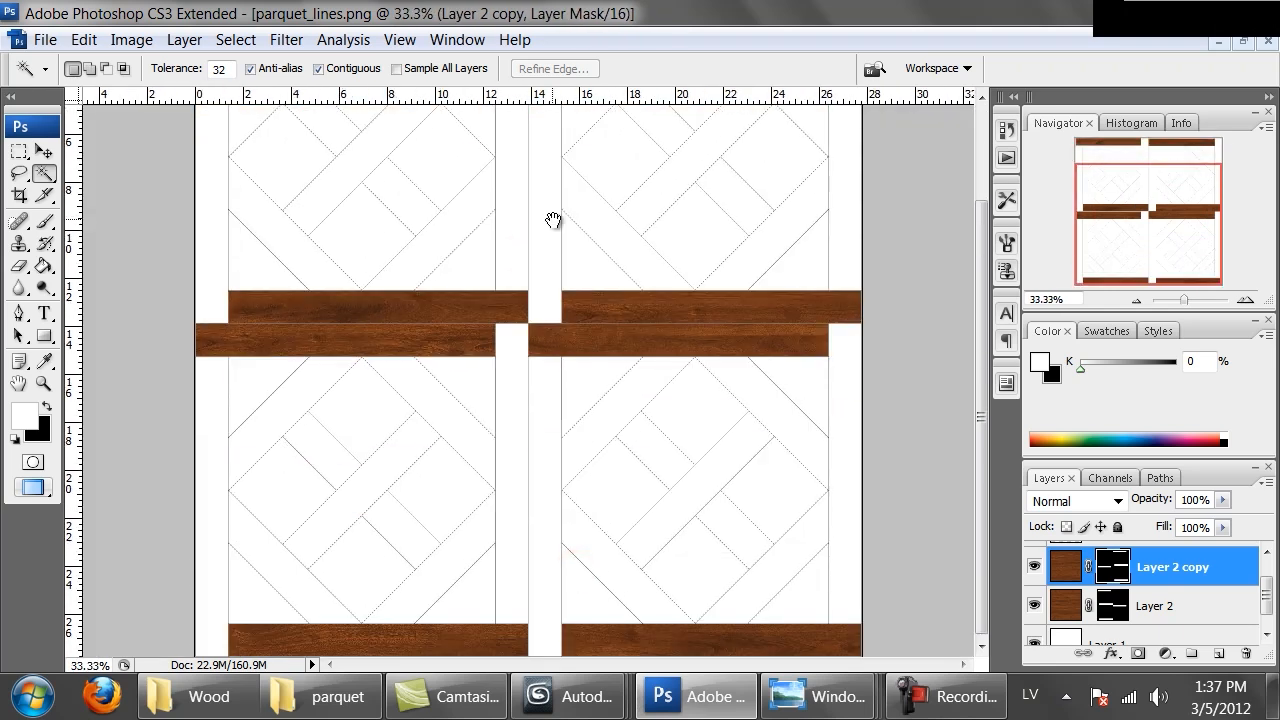
{"action": "left_click_drag", "start_coordinate": [527, 398], "coordinate": [521, 514]}
Open the Oak Brittany Panel reference image in Windows Photo Viewer and return to Photoshop
{"action": "mouse_move", "coordinate": [826, 690]}
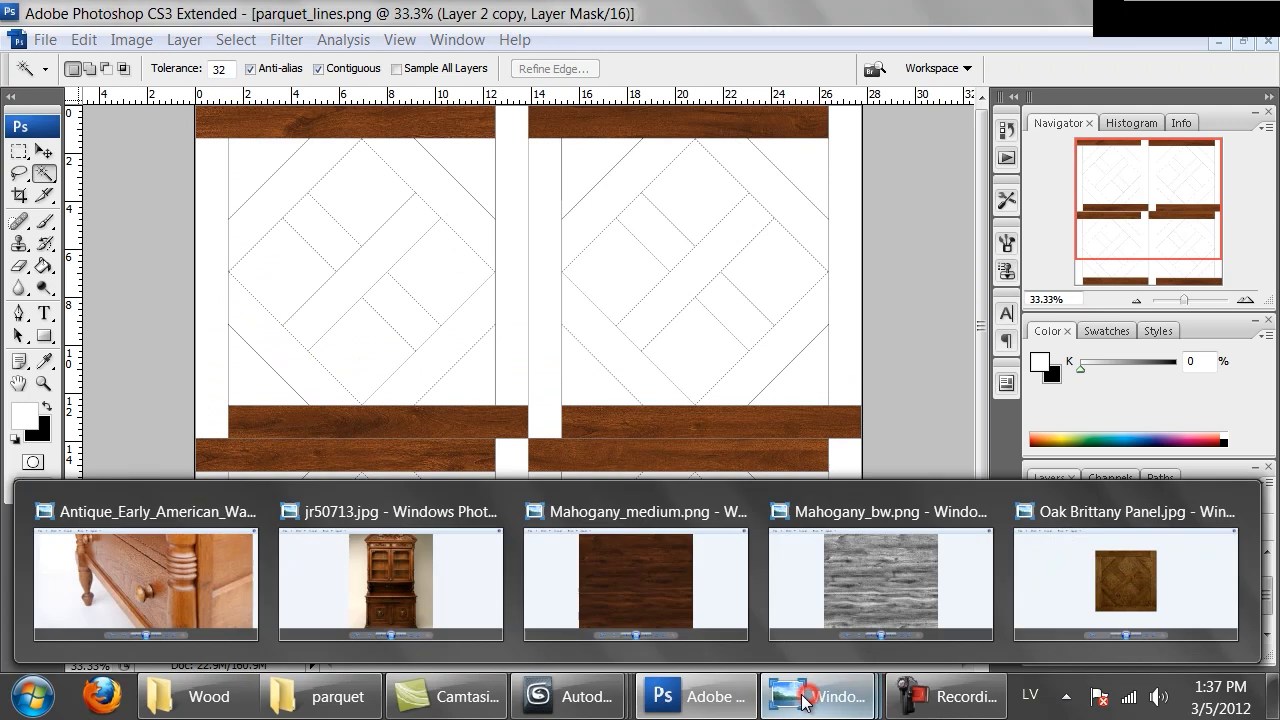
{"action": "left_click", "coordinate": [1090, 572]}
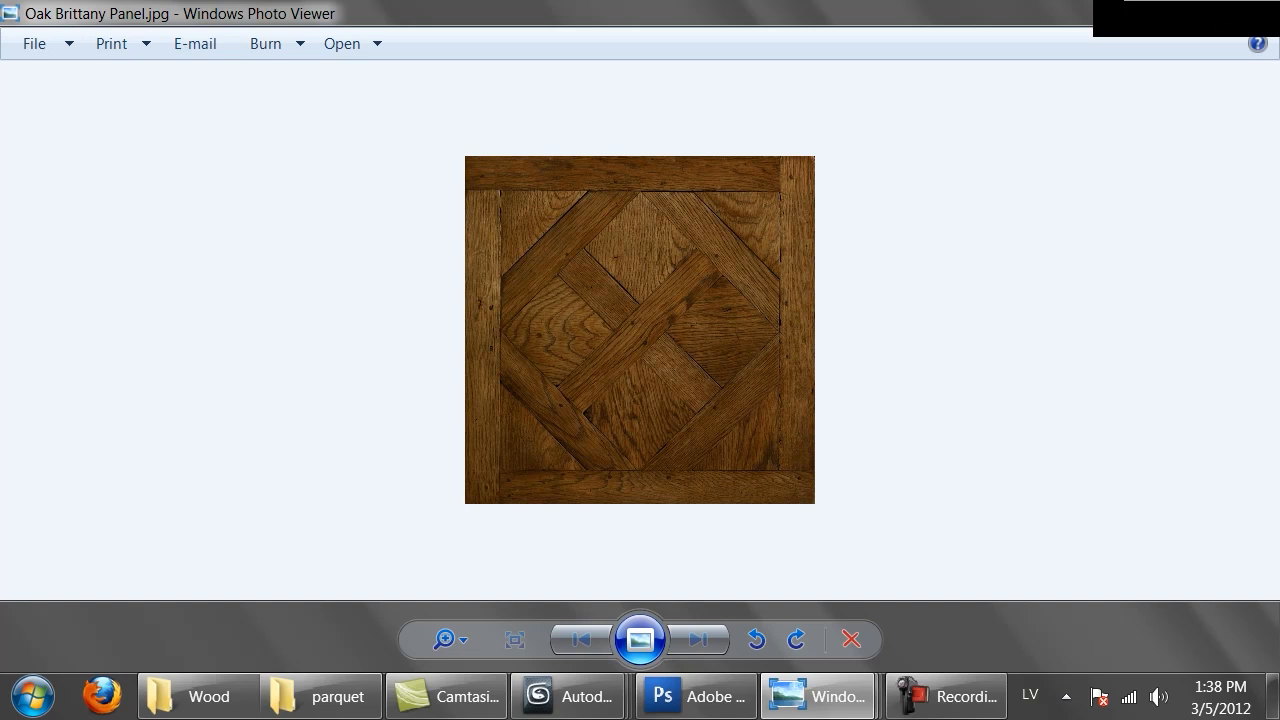
{"action": "key", "text": "alt+Tab"}
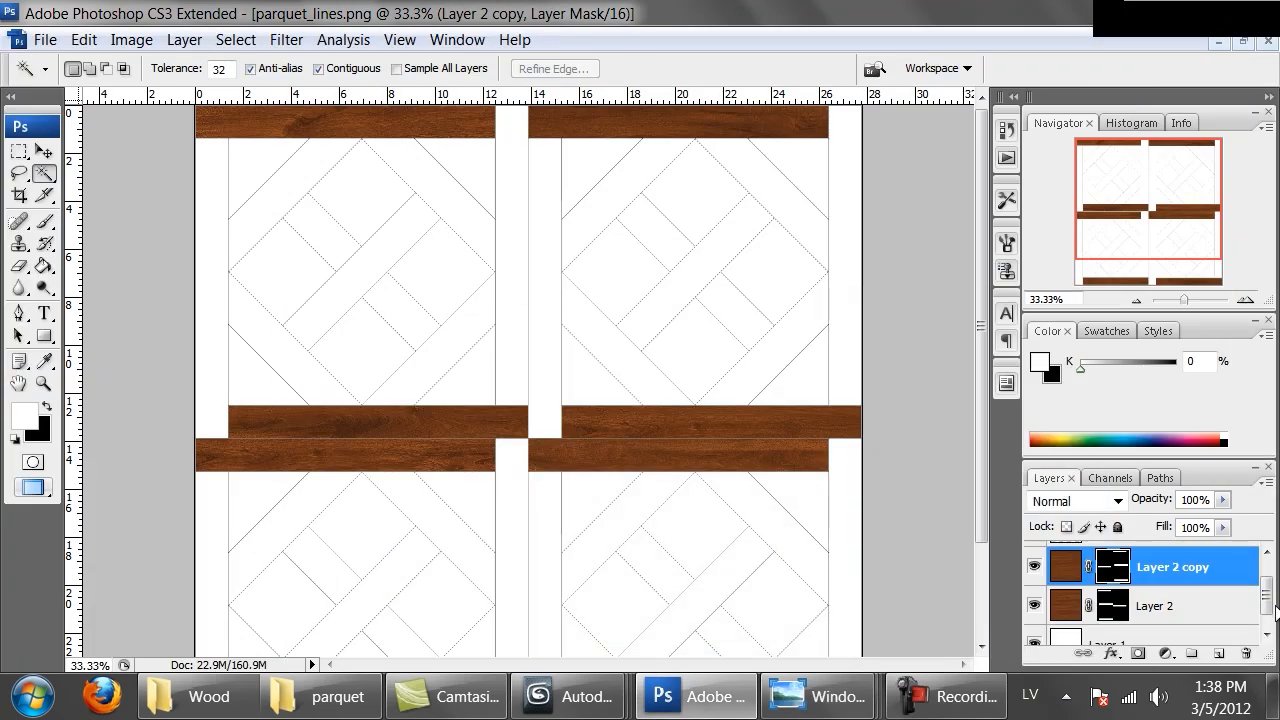
Load the wood copy's mask as a selection and delete that mask
{"action": "left_click", "coordinate": [1106, 570]}
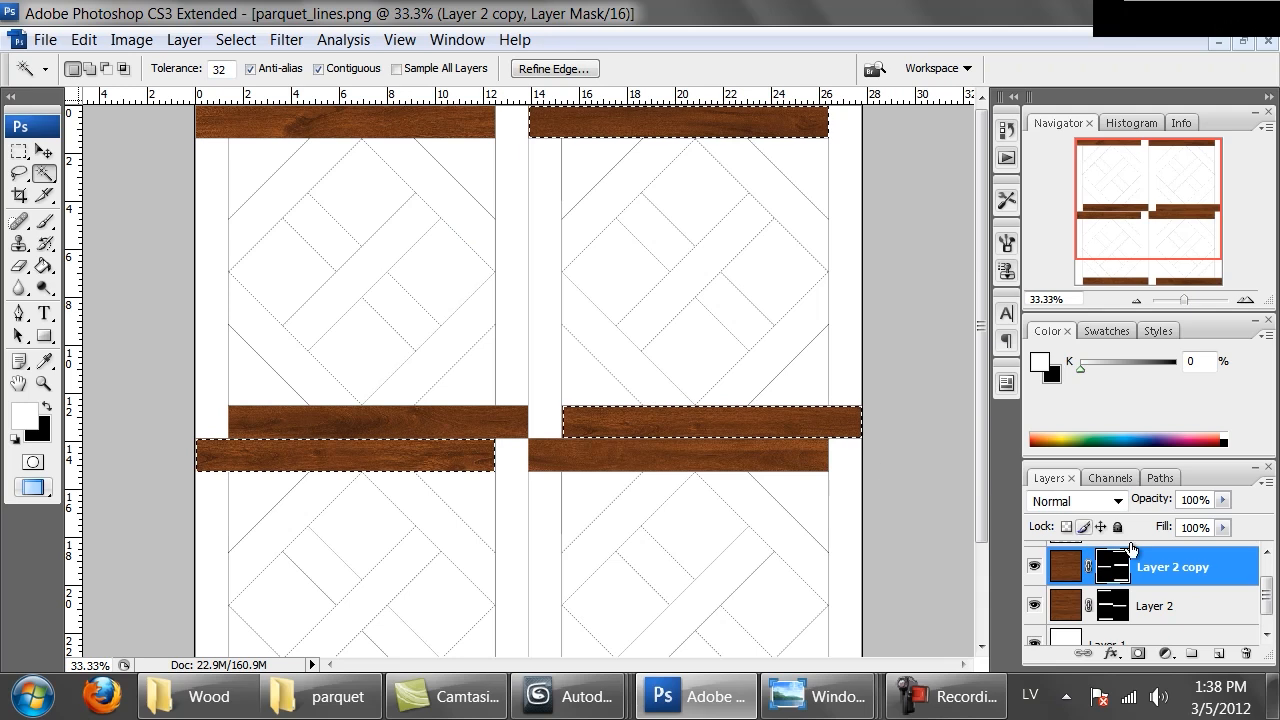
{"action": "right_click", "coordinate": [1115, 560]}
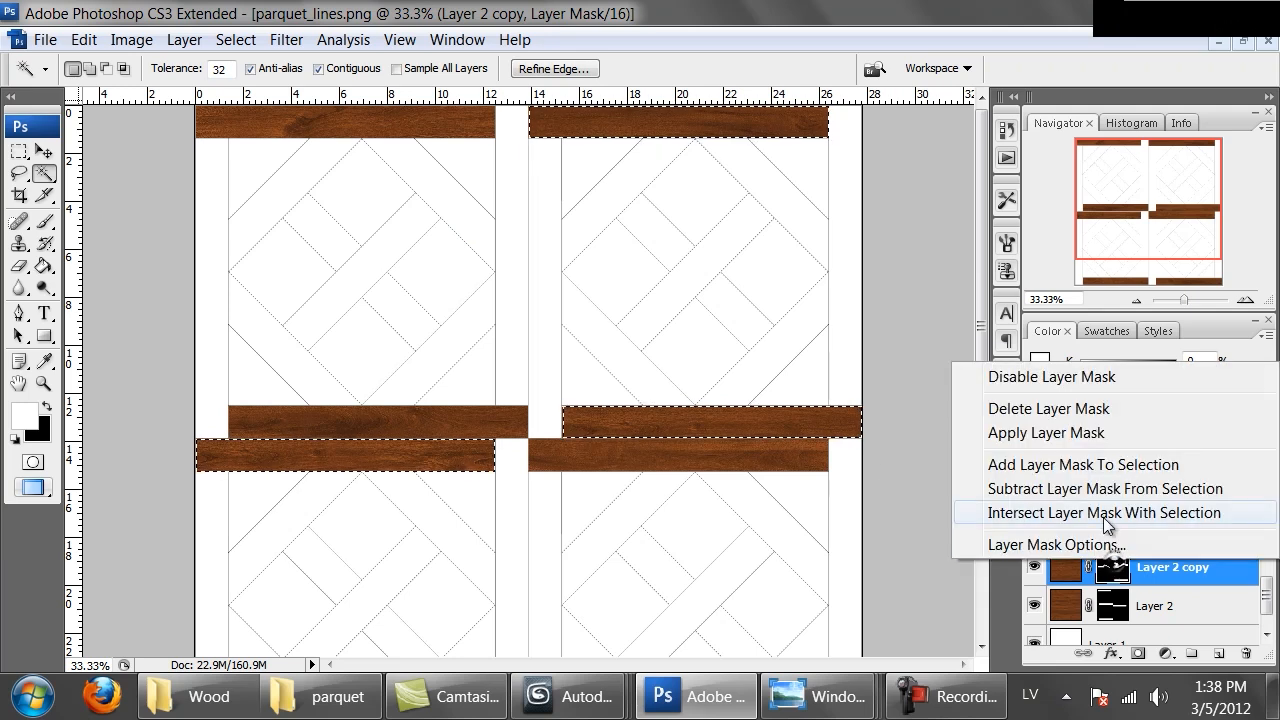
{"action": "left_click", "coordinate": [1040, 410]}
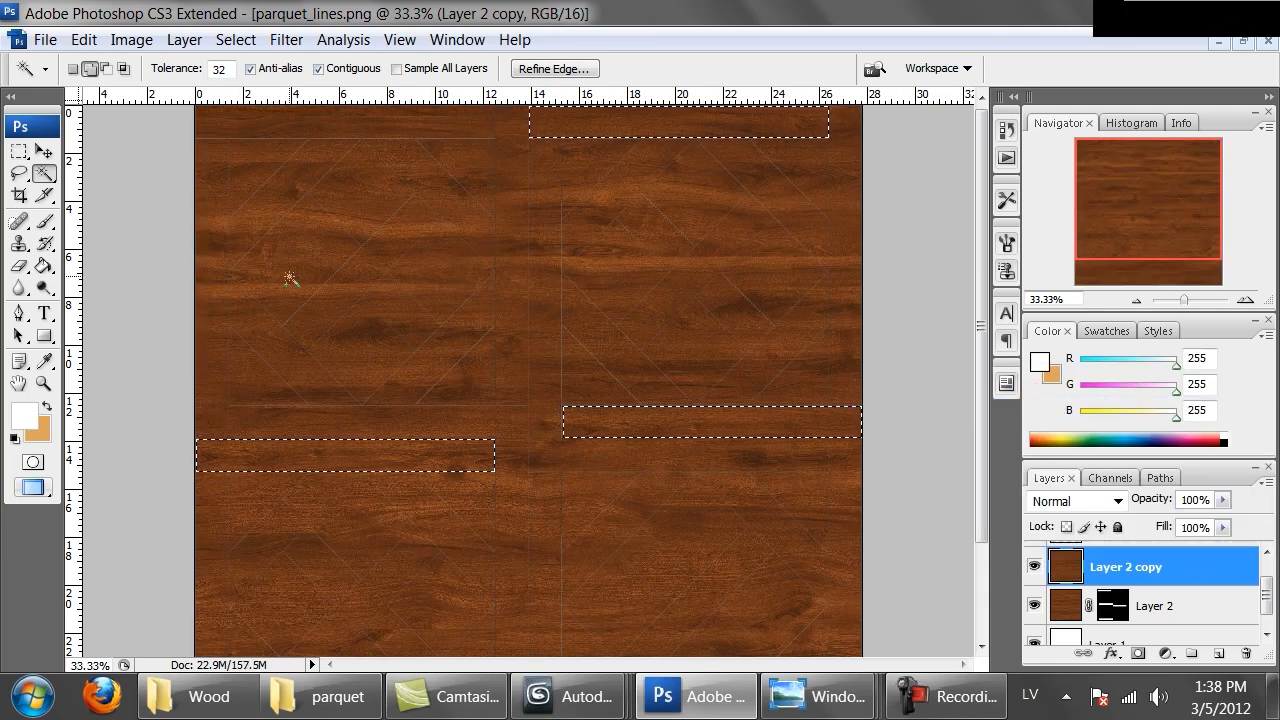
On the Lines layer, add the eight diamond shapes to the strip selection with the Magic Wand
{"action": "scroll", "coordinate": [1184, 580], "scroll_direction": "up", "scroll_amount": 1}
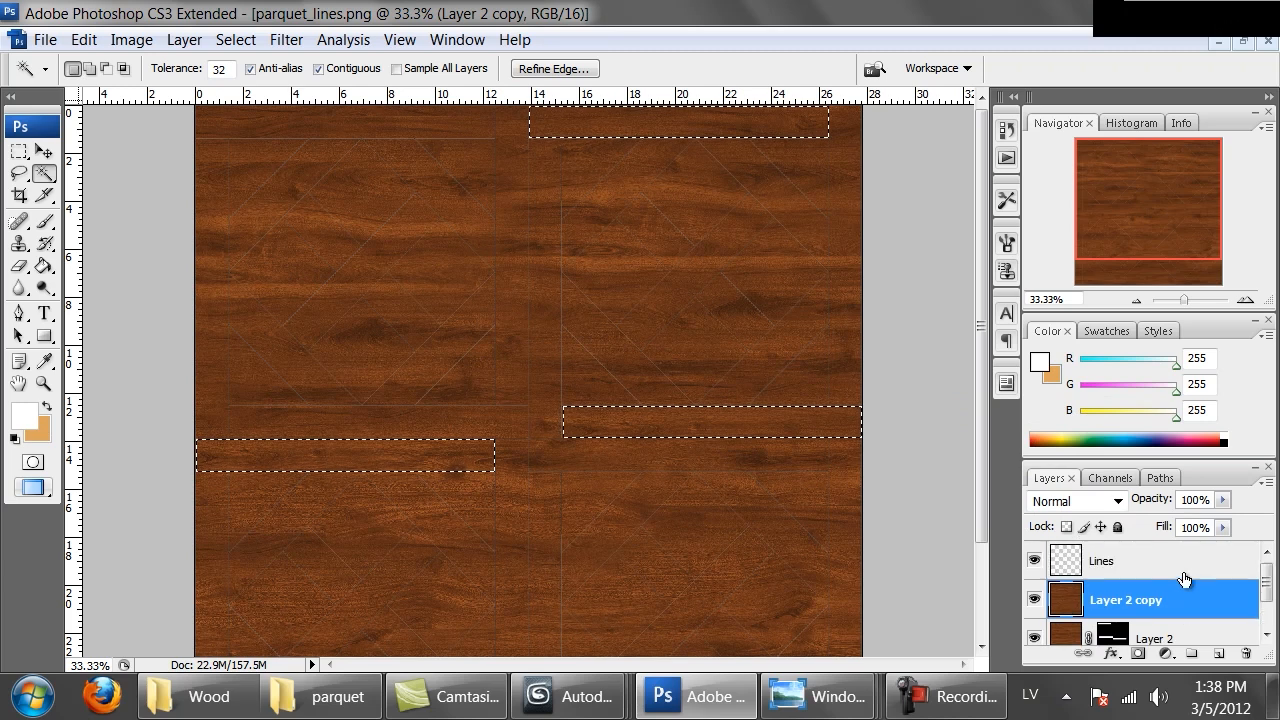
{"action": "left_click", "coordinate": [1182, 566]}
{"action": "left_click", "coordinate": [274, 265], "text": "shift"}
{"action": "left_click", "coordinate": [472, 278], "text": "shift"}
{"action": "left_click", "coordinate": [620, 267], "text": "shift"}
{"action": "left_click", "coordinate": [747, 263], "text": "shift"}
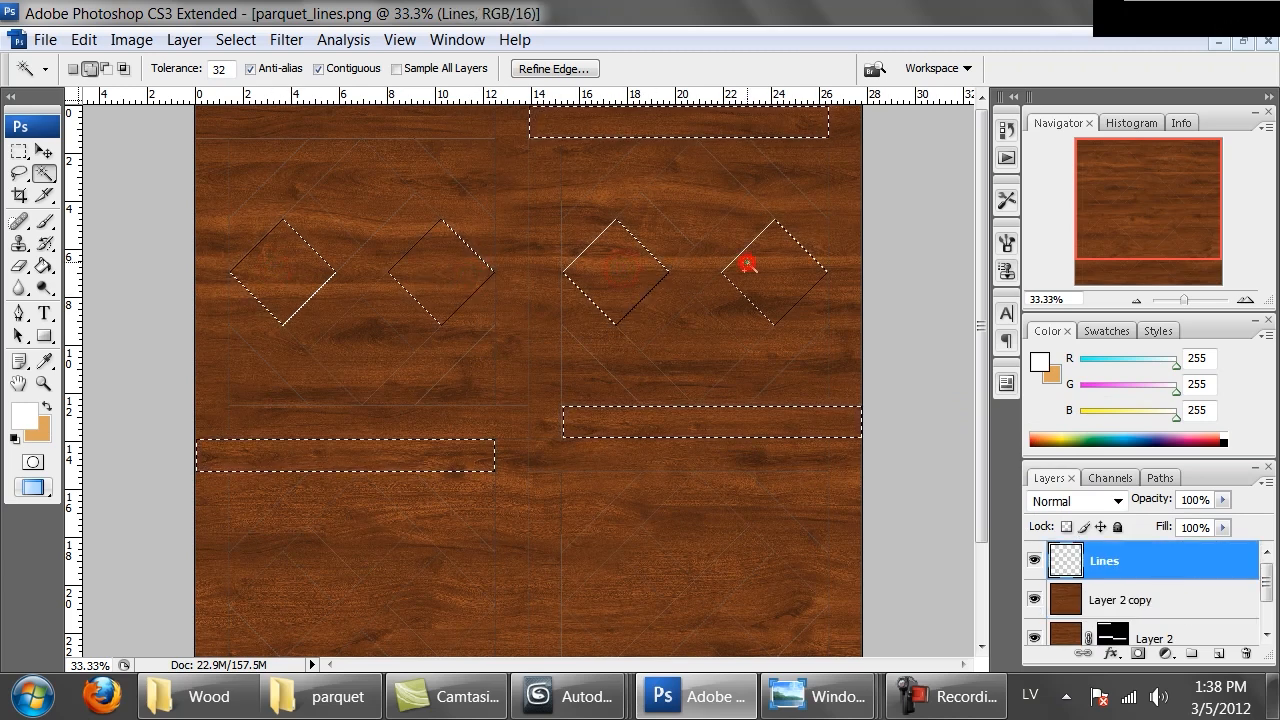
{"action": "scroll", "coordinate": [554, 554], "scroll_direction": "down", "scroll_amount": 3}
{"action": "left_click", "coordinate": [281, 485], "text": "shift"}
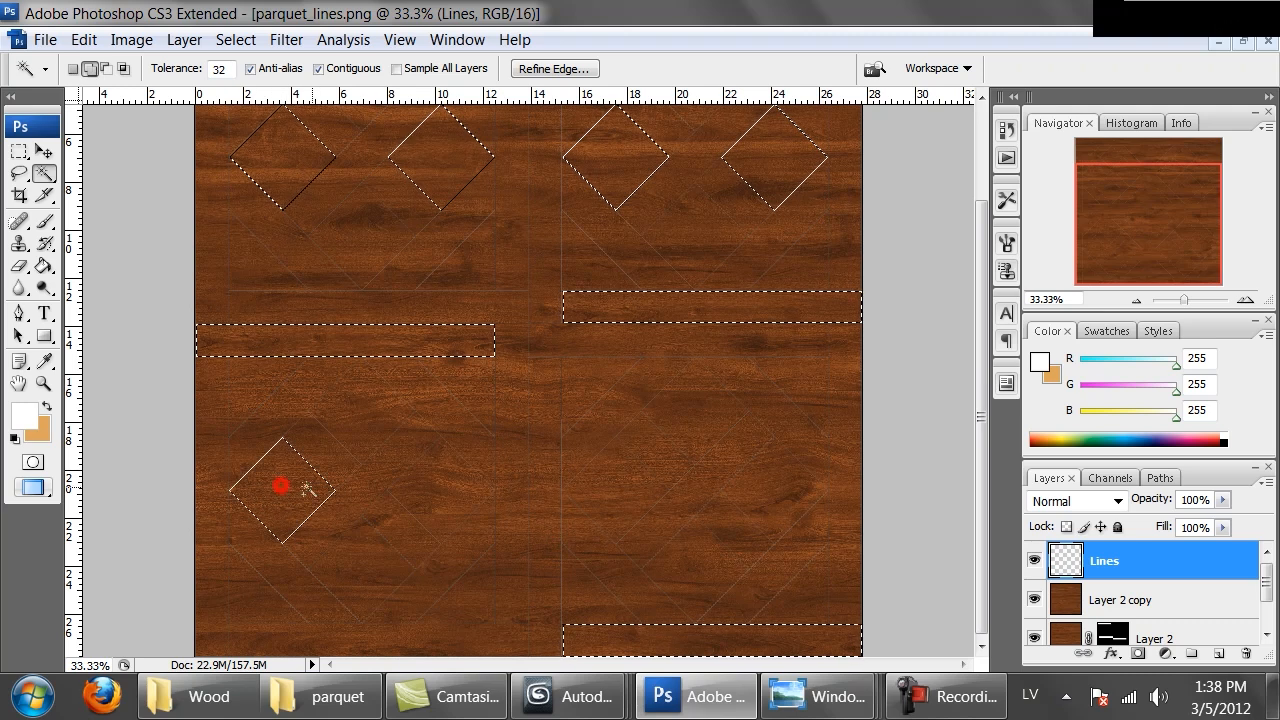
{"action": "left_click", "coordinate": [443, 487], "text": "shift"}
{"action": "left_click", "coordinate": [632, 491], "text": "shift"}
{"action": "left_click", "coordinate": [798, 490], "text": "shift"}
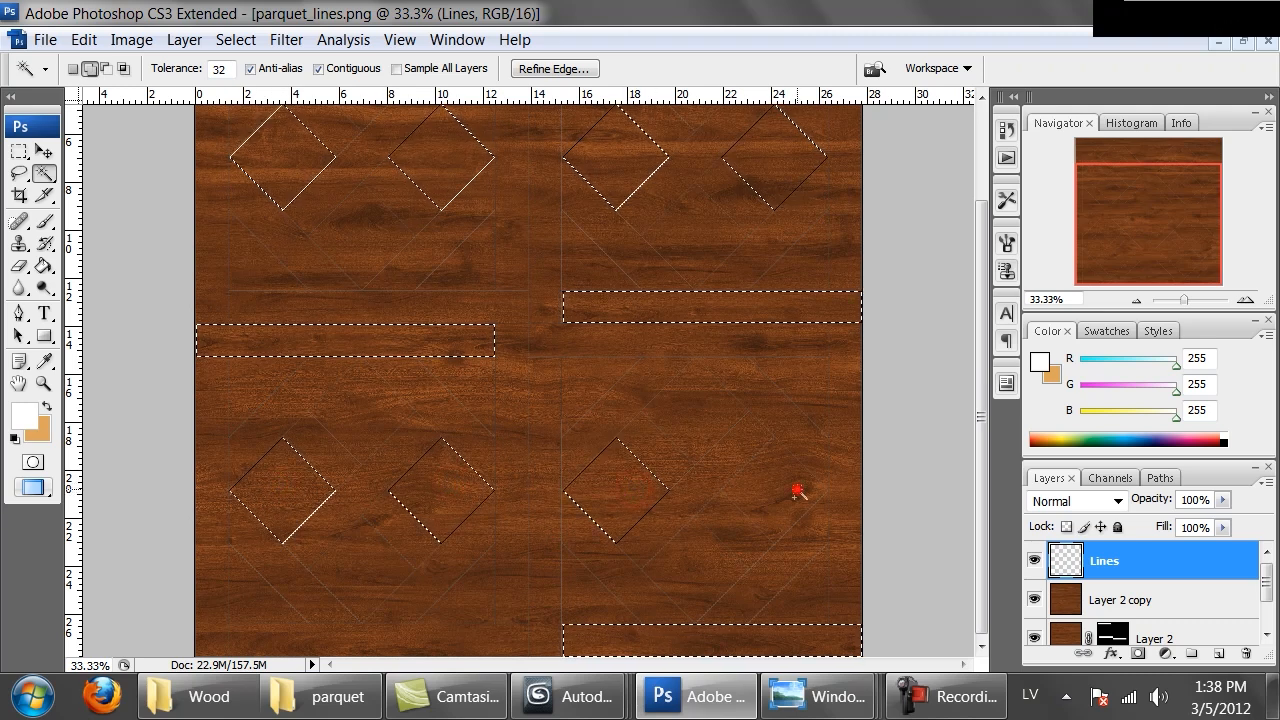
Mask the wood copy to the selected strips and diamonds
{"action": "left_click", "coordinate": [1120, 600]}
{"action": "left_click", "coordinate": [1138, 653]}
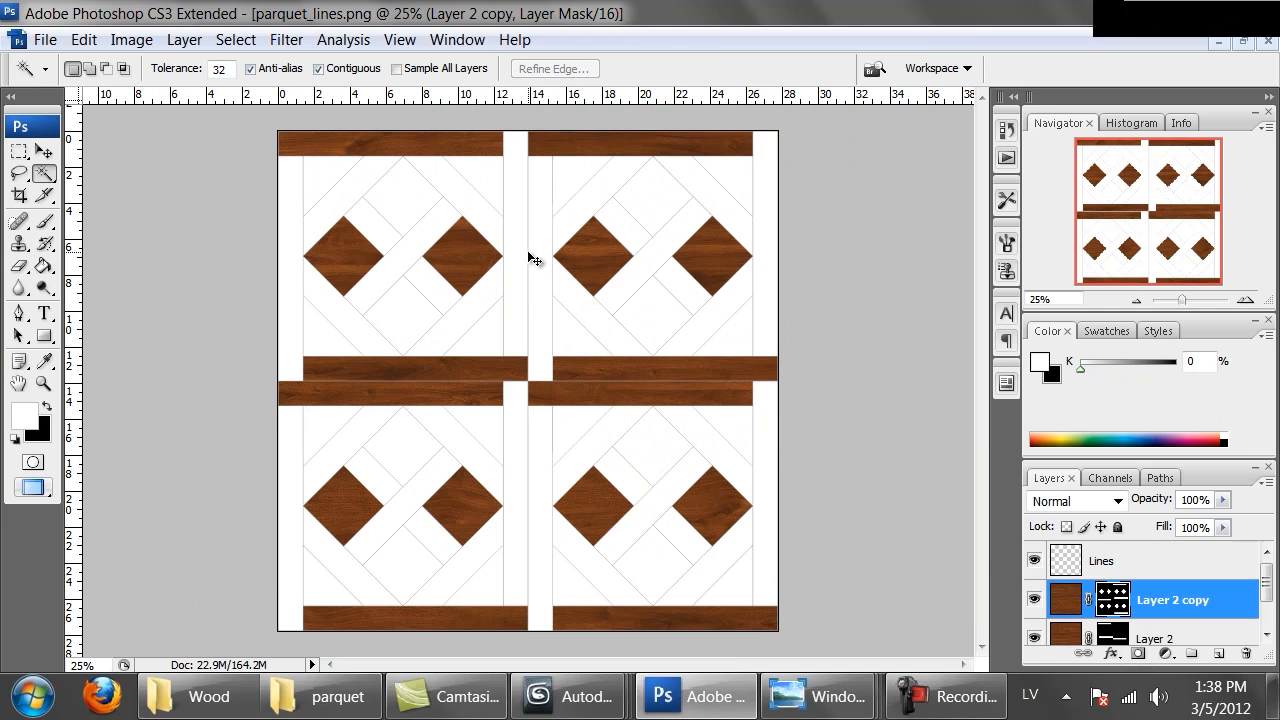
{"action": "key", "text": "ctrl+plus"}
{"action": "key", "text": "ctrl+plus"}
{"action": "key", "text": "ctrl+plus"}
{"action": "key", "text": "ctrl+plus"}
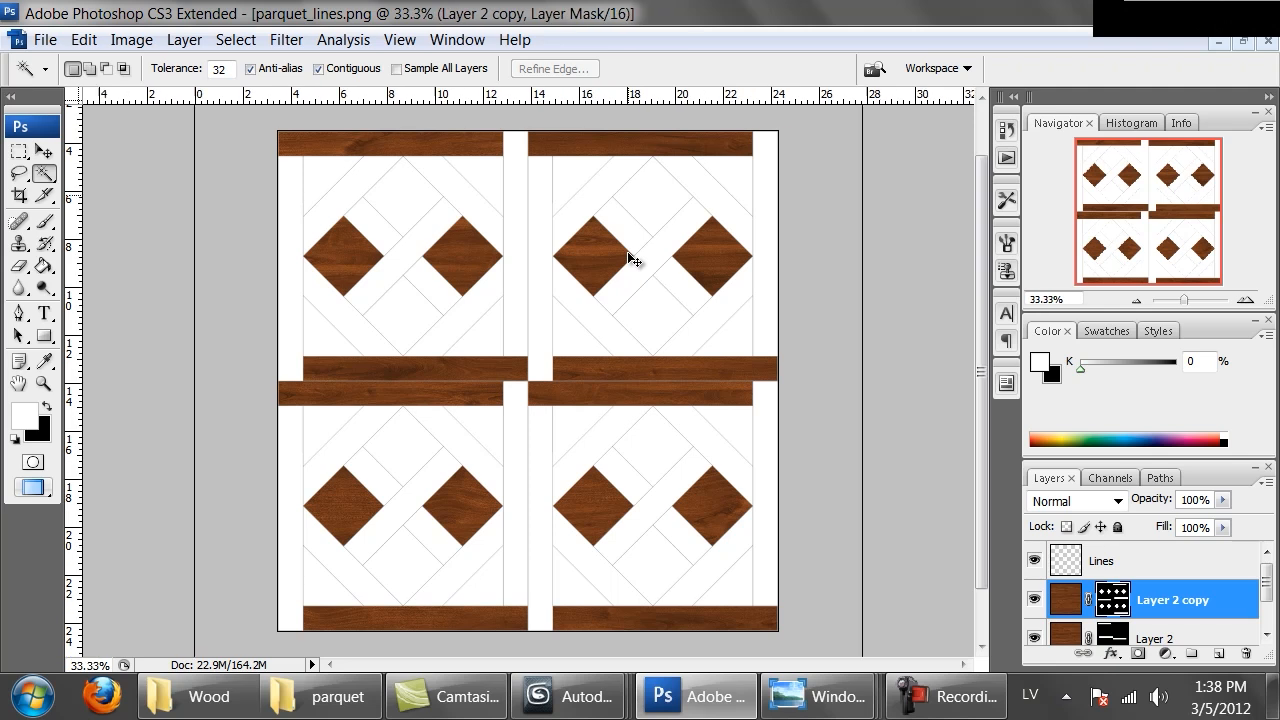
{"action": "key", "text": "ctrl+minus"}
{"action": "key", "text": "ctrl+minus"}
{"action": "key", "text": "ctrl+minus"}
{"action": "key", "text": "ctrl+minus"}
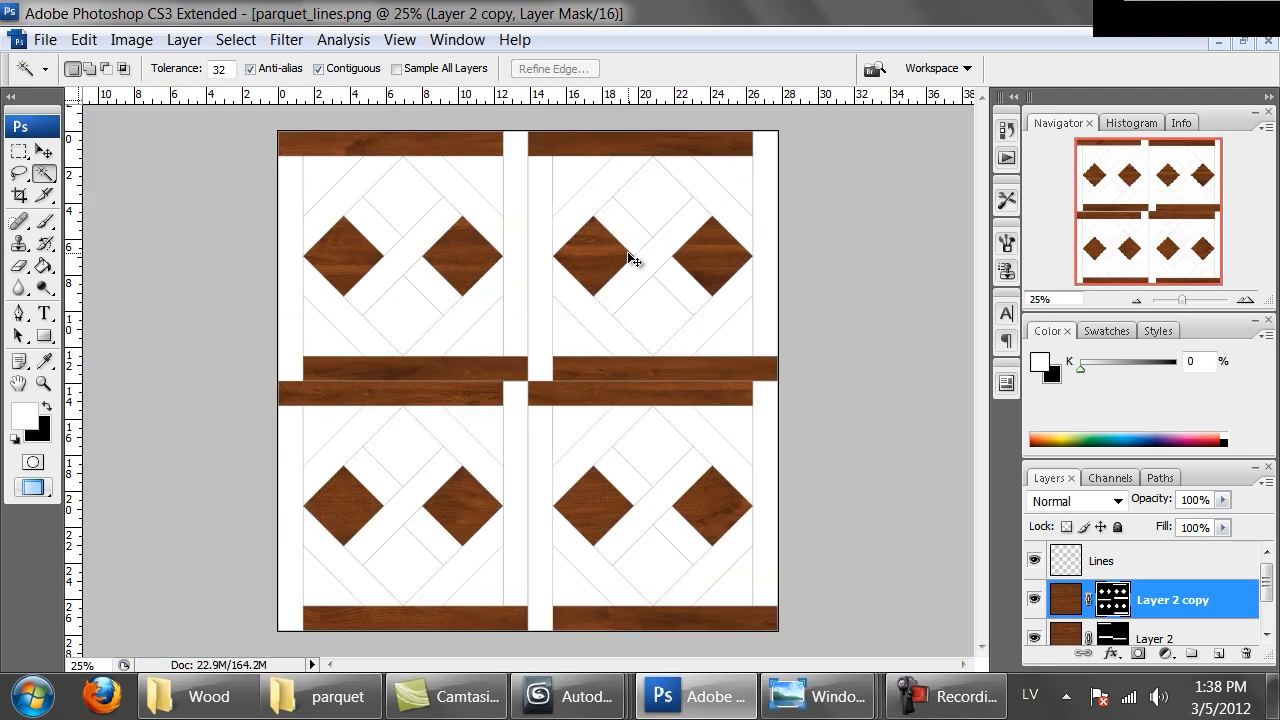
Paste another copy of the mahogany texture into the parquet document as a new layer
{"action": "key", "text": "ctrl+Tab"}
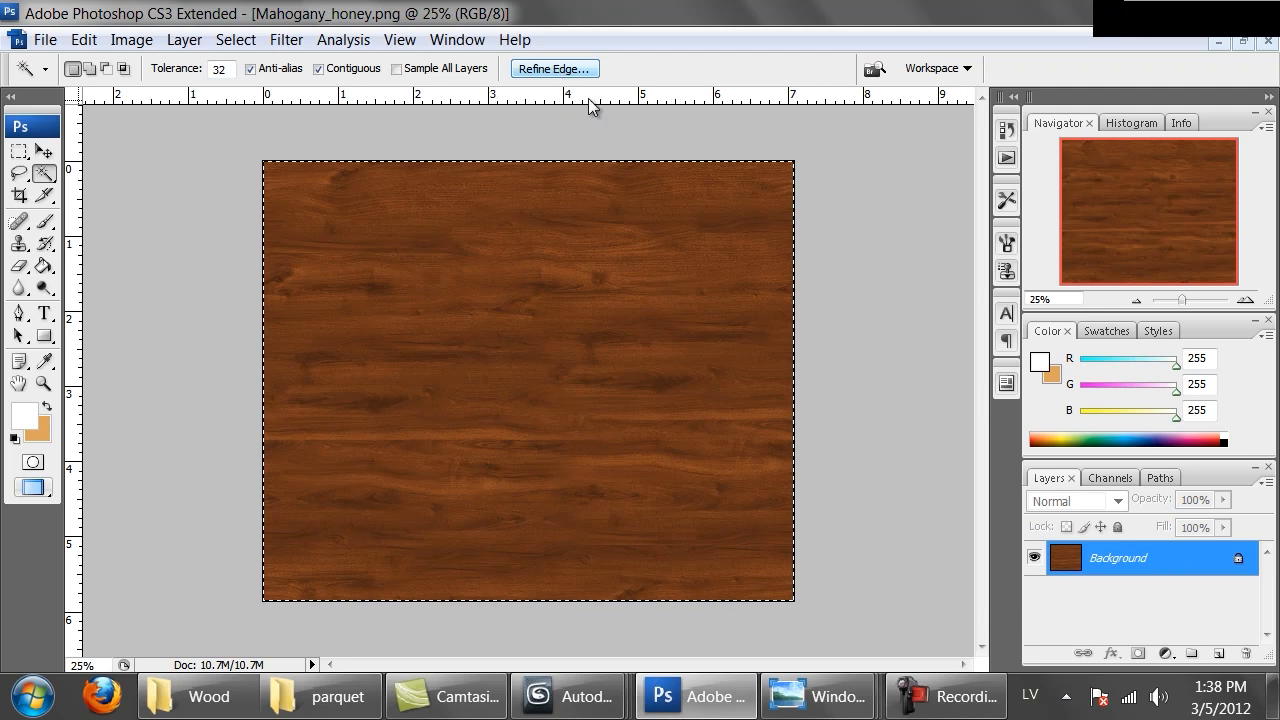
{"action": "key", "text": "ctrl+Tab"}
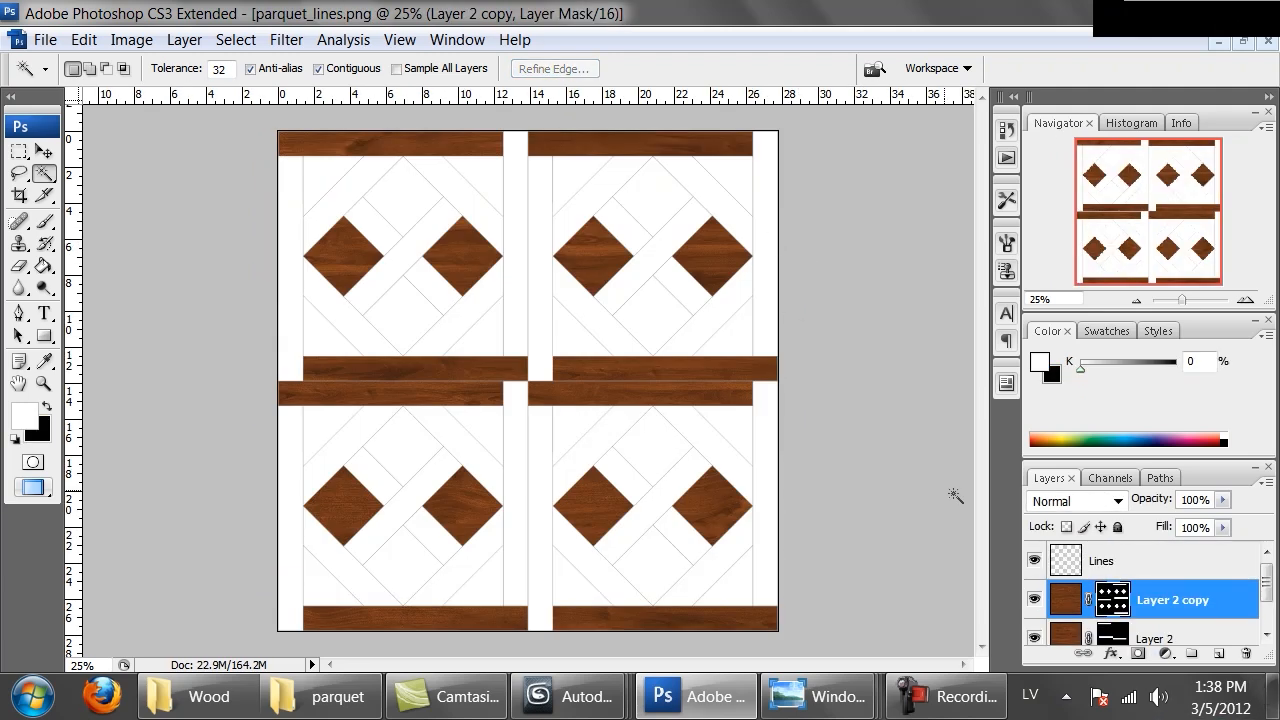
{"action": "key", "text": "ctrl+v"}
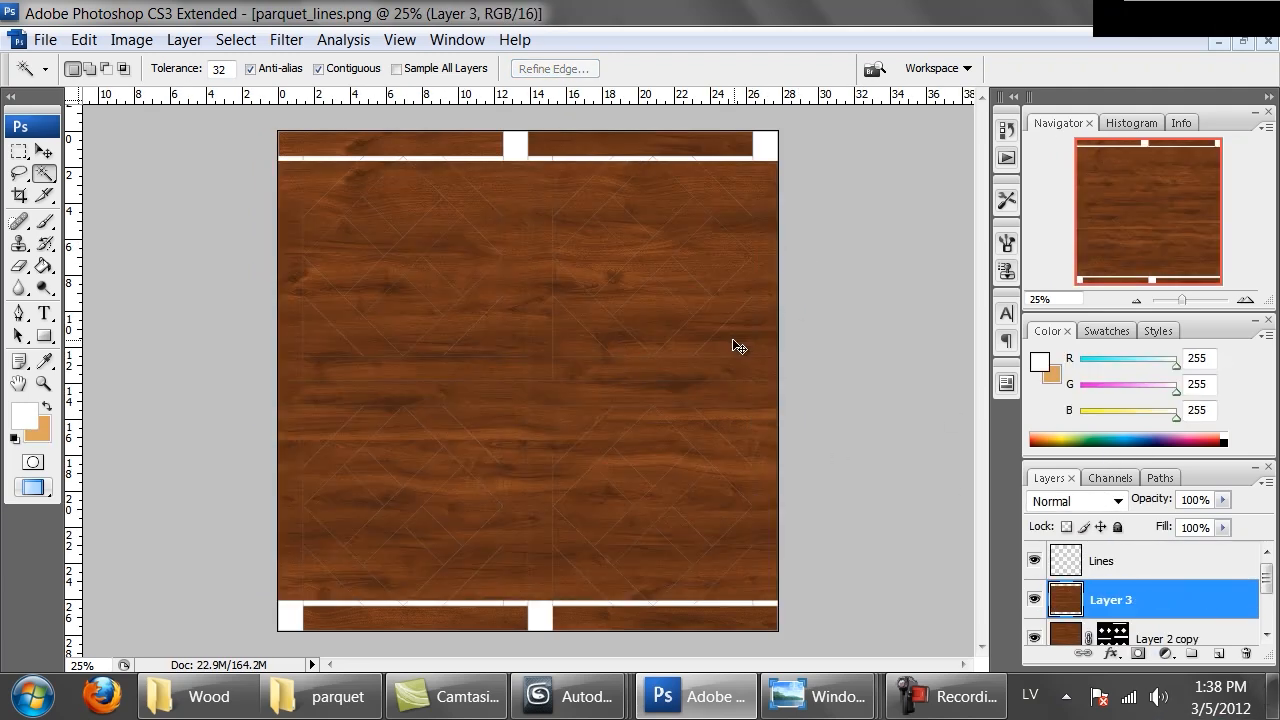
Rotate the pasted wood 90° with Free Transform and move it left across the canvas
{"action": "key", "text": "m"}
{"action": "right_click", "coordinate": [577, 377]}
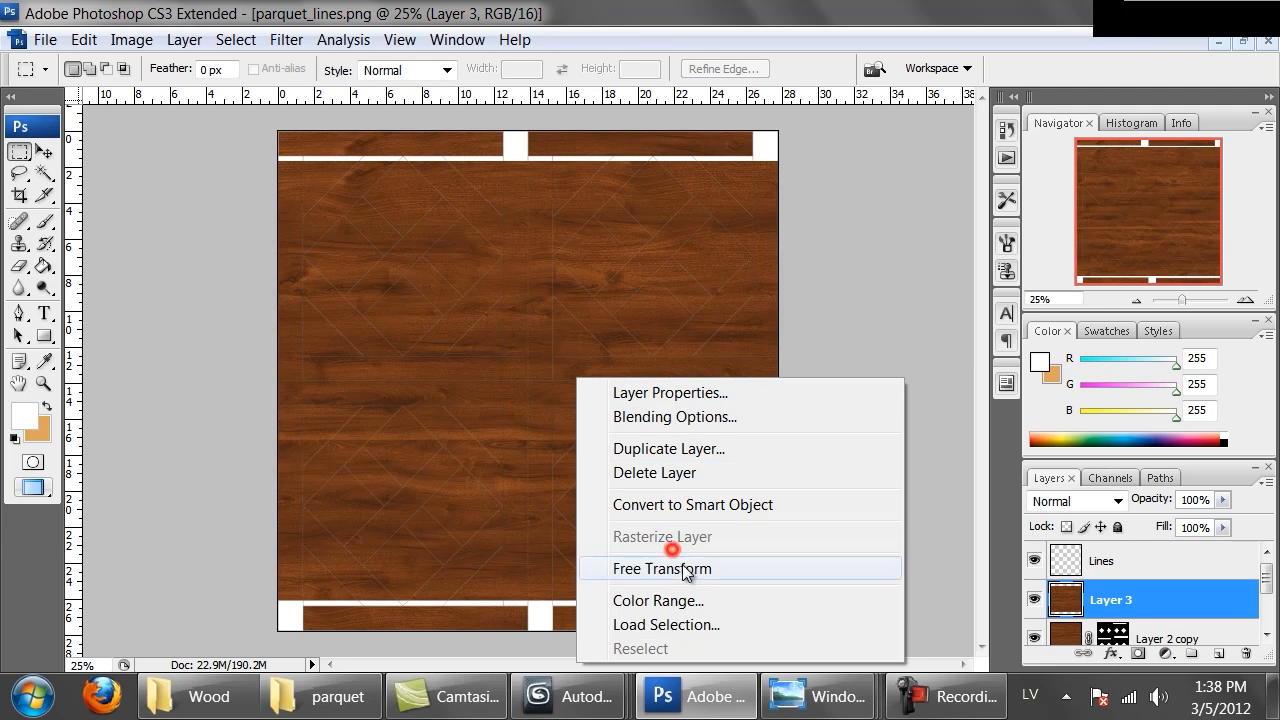
{"action": "left_click", "coordinate": [628, 489]}
{"action": "left_click_drag", "start_coordinate": [894, 570], "coordinate": [425, 588]}
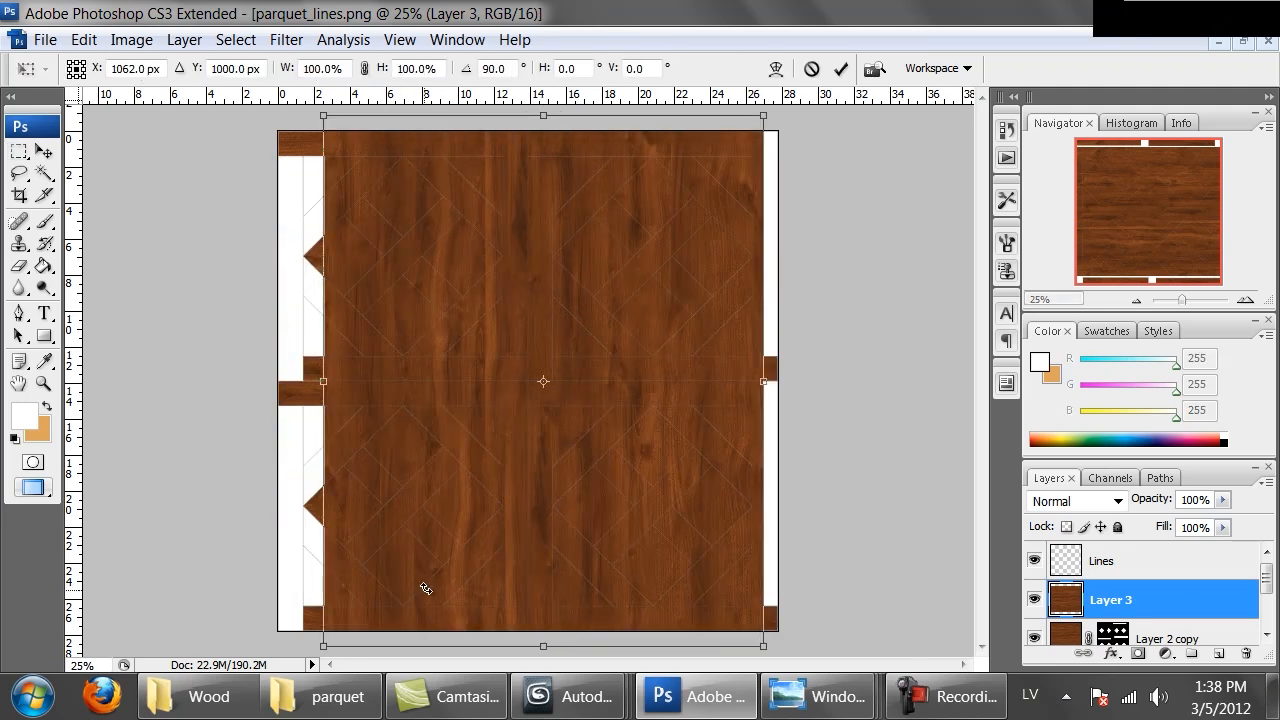
{"action": "left_click_drag", "start_coordinate": [625, 516], "coordinate": [521, 515]}
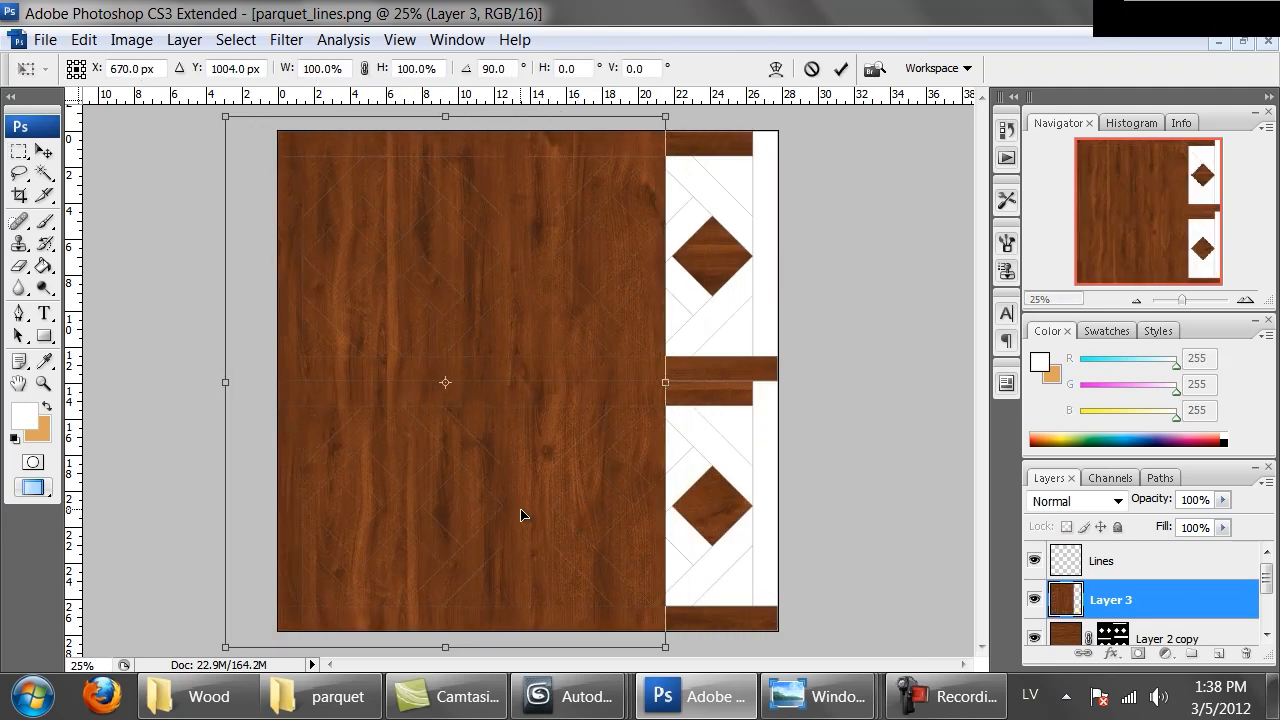
{"action": "key", "text": "Return"}
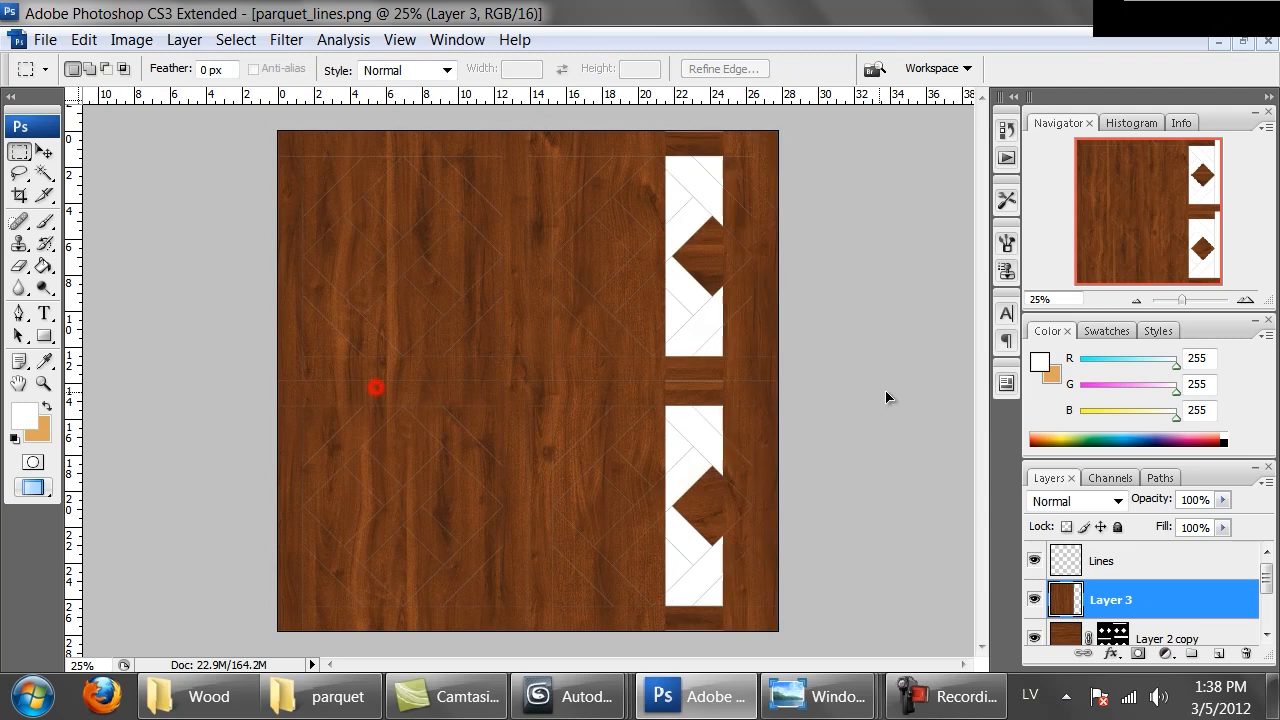
{"action": "key", "text": "ctrl+j"}
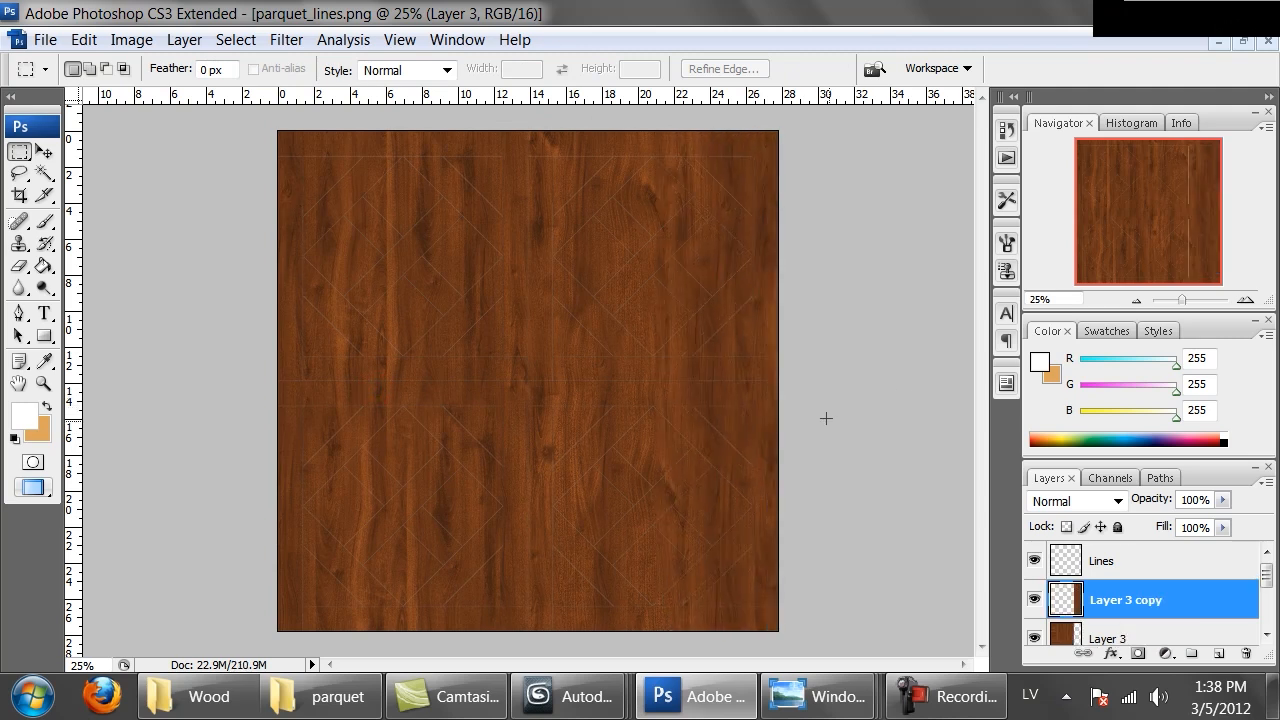
{"action": "key", "text": "ctrl+z"}
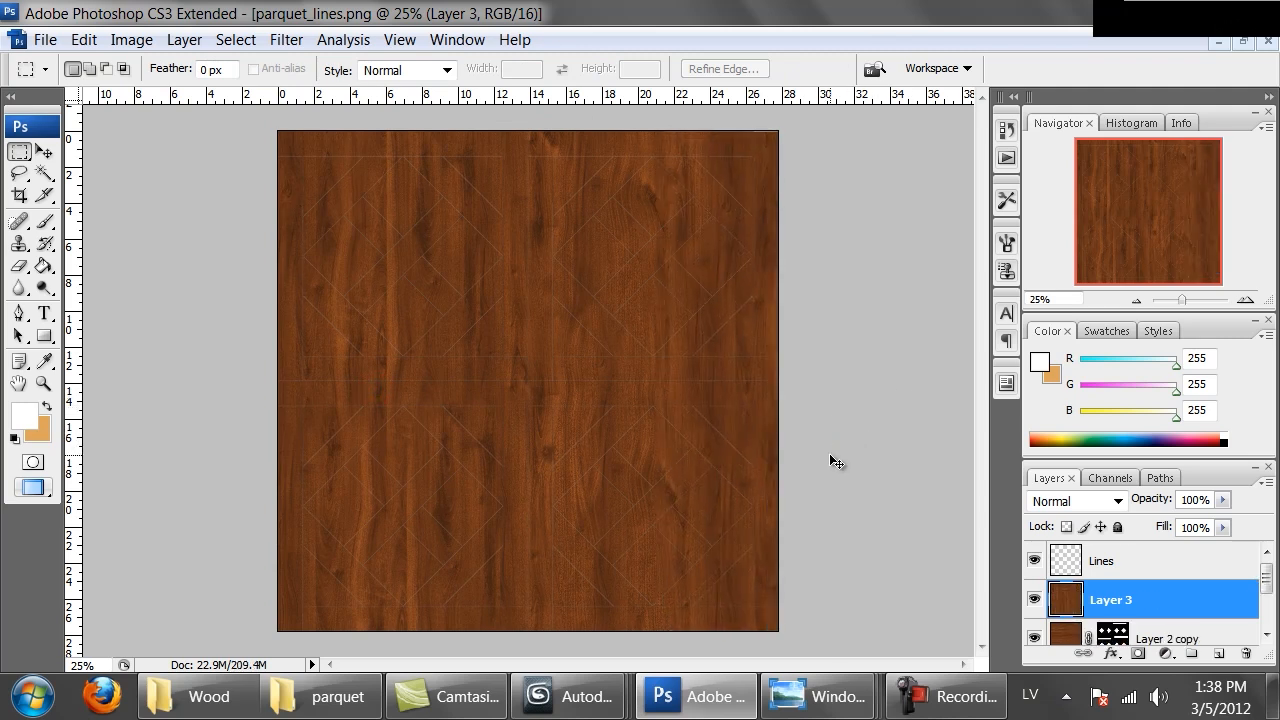
Magic Wand-select the vertical side strips and three diamonds on the Lines layer, then mask the rotated wood layer to them
{"action": "left_click", "coordinate": [1066, 566]}
{"action": "left_click", "coordinate": [1034, 599]}
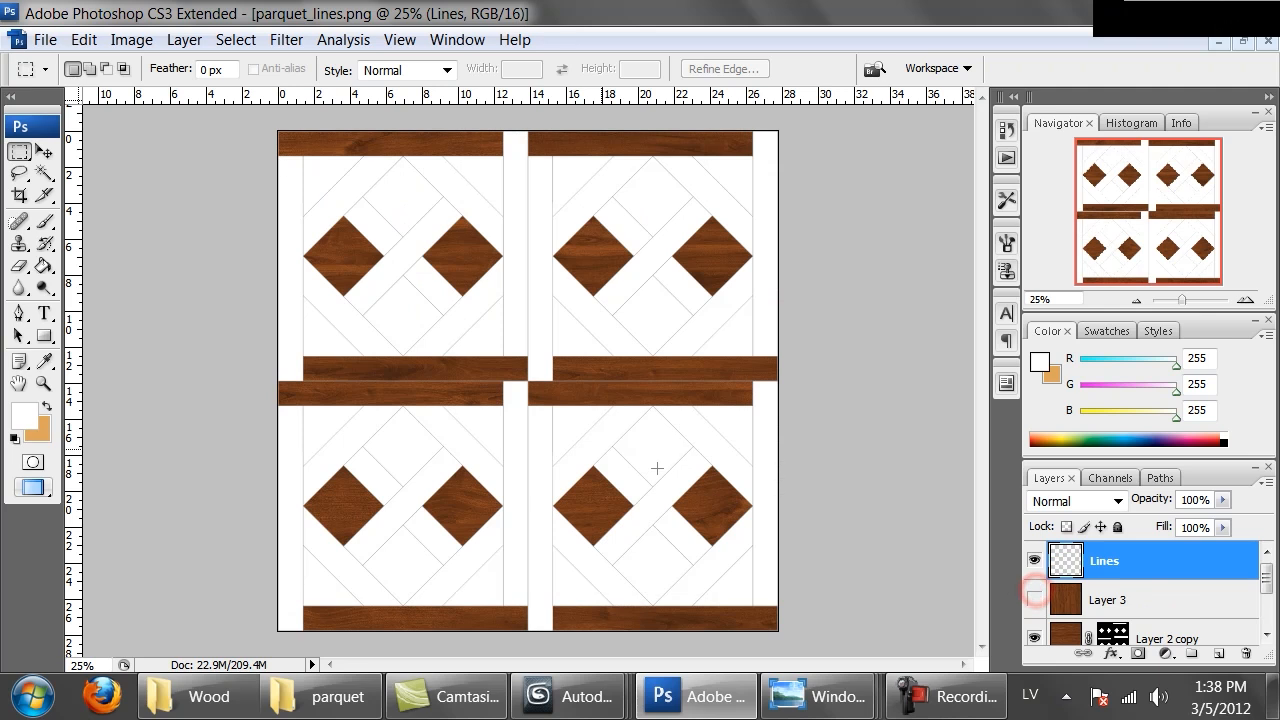
{"action": "left_click", "coordinate": [44, 174]}
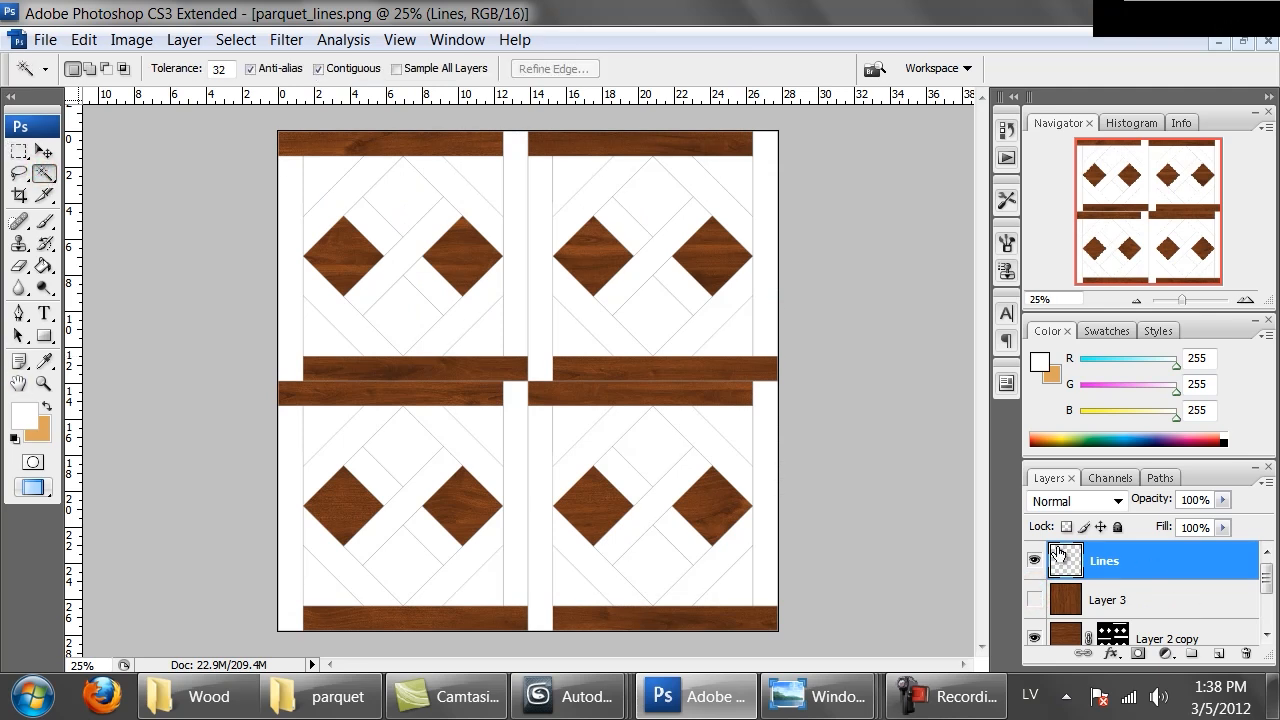
{"action": "left_click", "coordinate": [291, 506]}
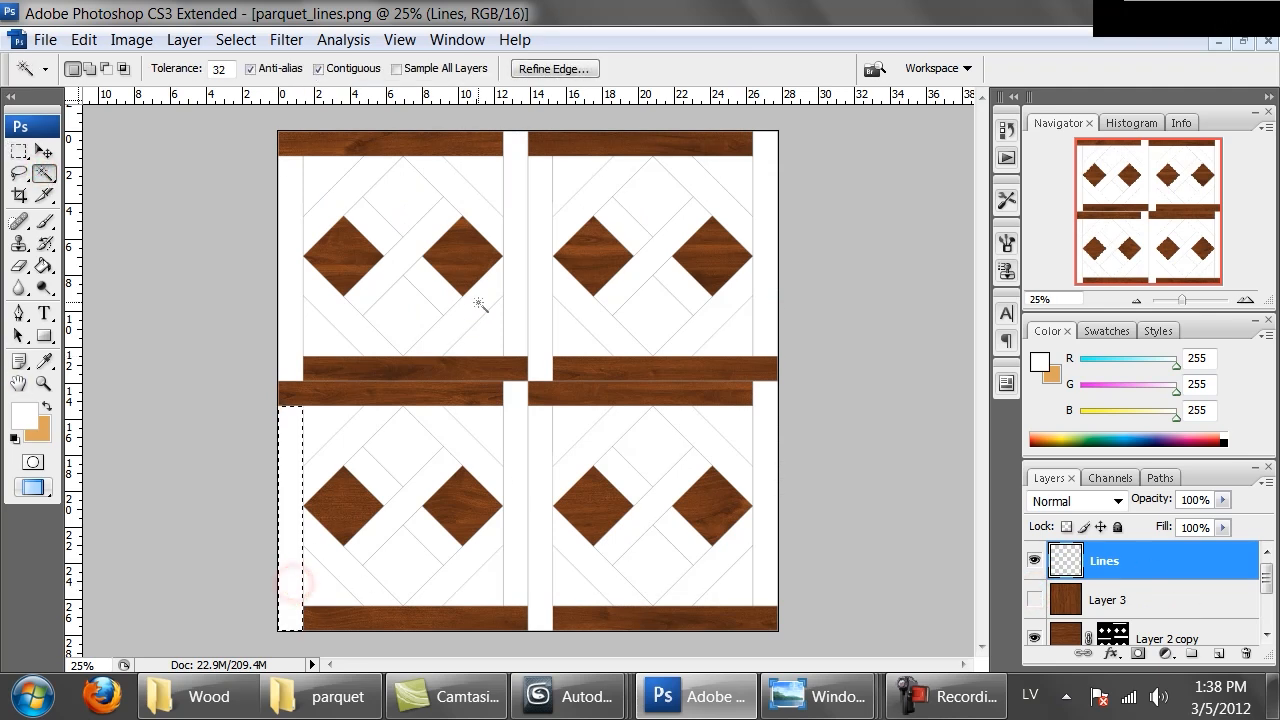
{"action": "left_click", "coordinate": [518, 254], "text": "shift"}
{"action": "left_click", "coordinate": [540, 478], "text": "shift"}
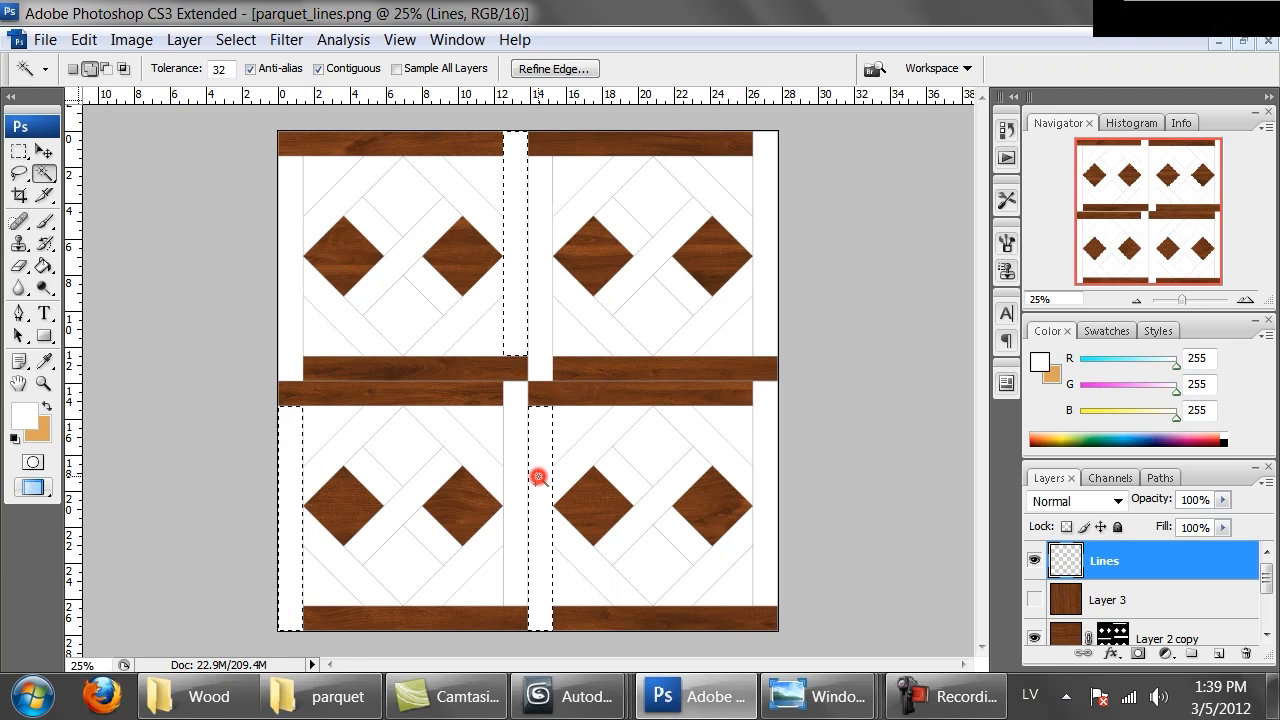
{"action": "left_click", "coordinate": [766, 420], "text": "shift"}
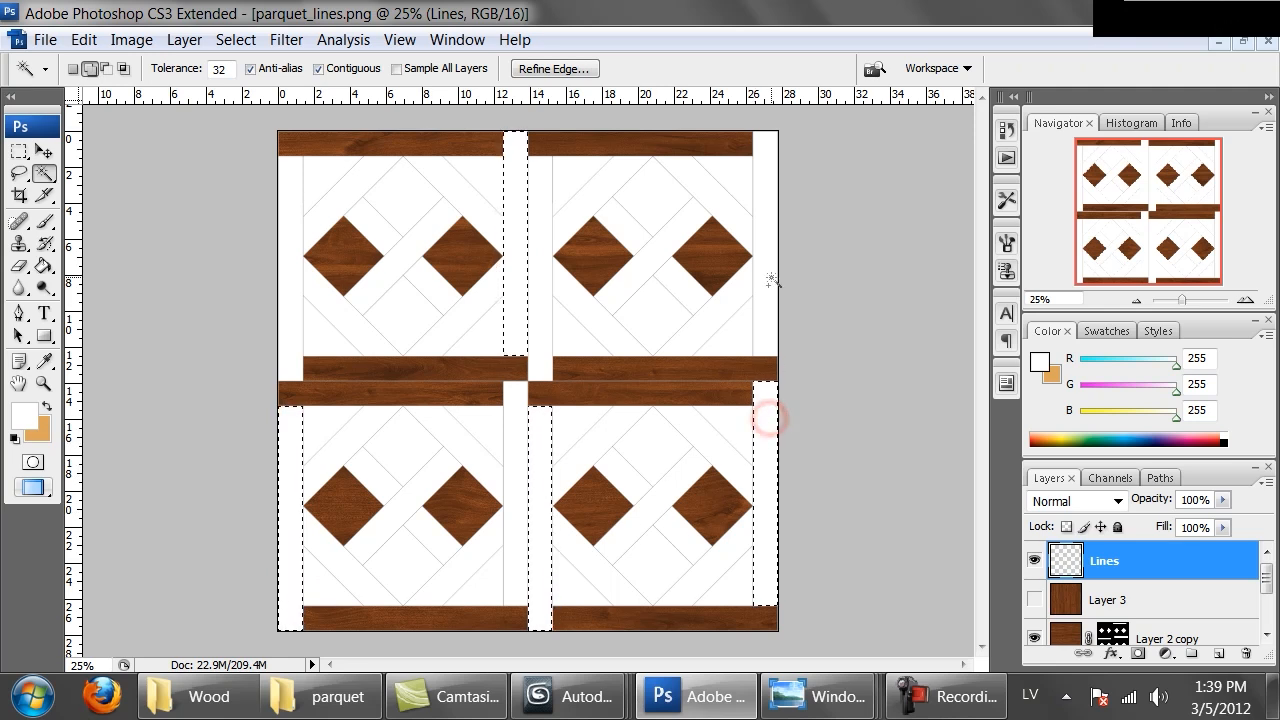
{"action": "left_click", "coordinate": [635, 209], "text": "shift"}
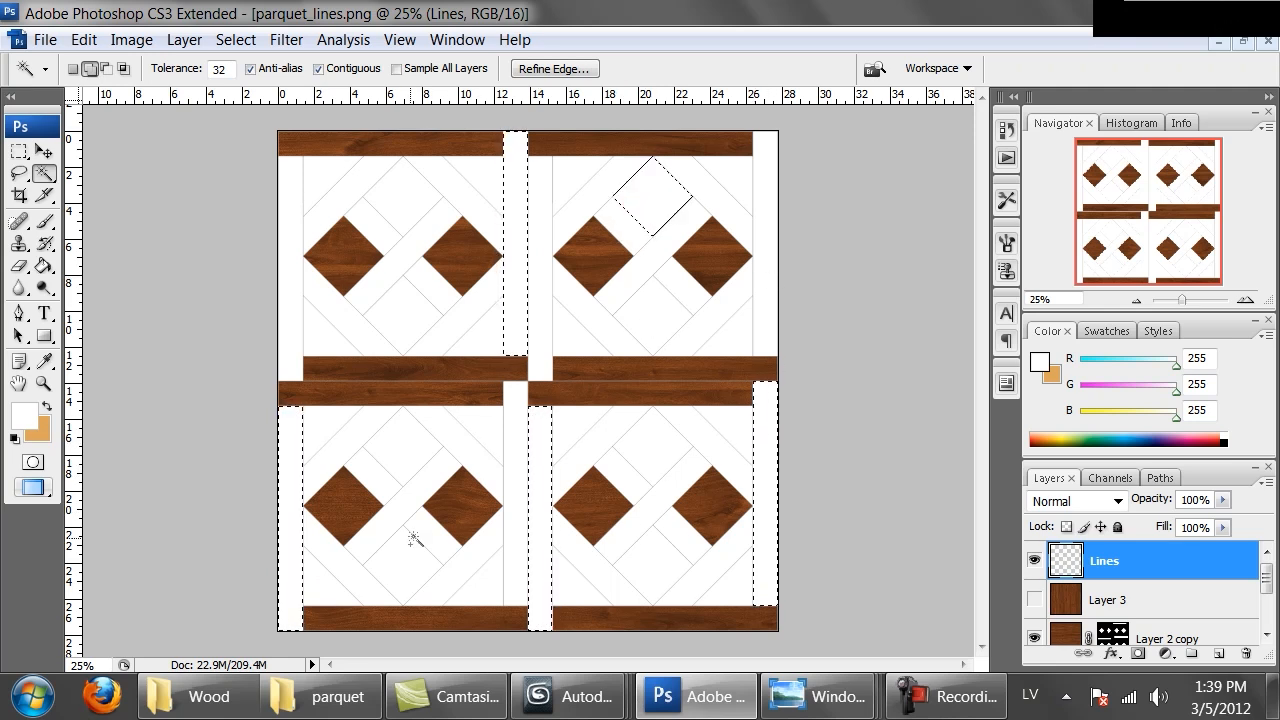
{"action": "left_click", "coordinate": [396, 564], "text": "shift"}
{"action": "left_click", "coordinate": [646, 451], "text": "shift"}
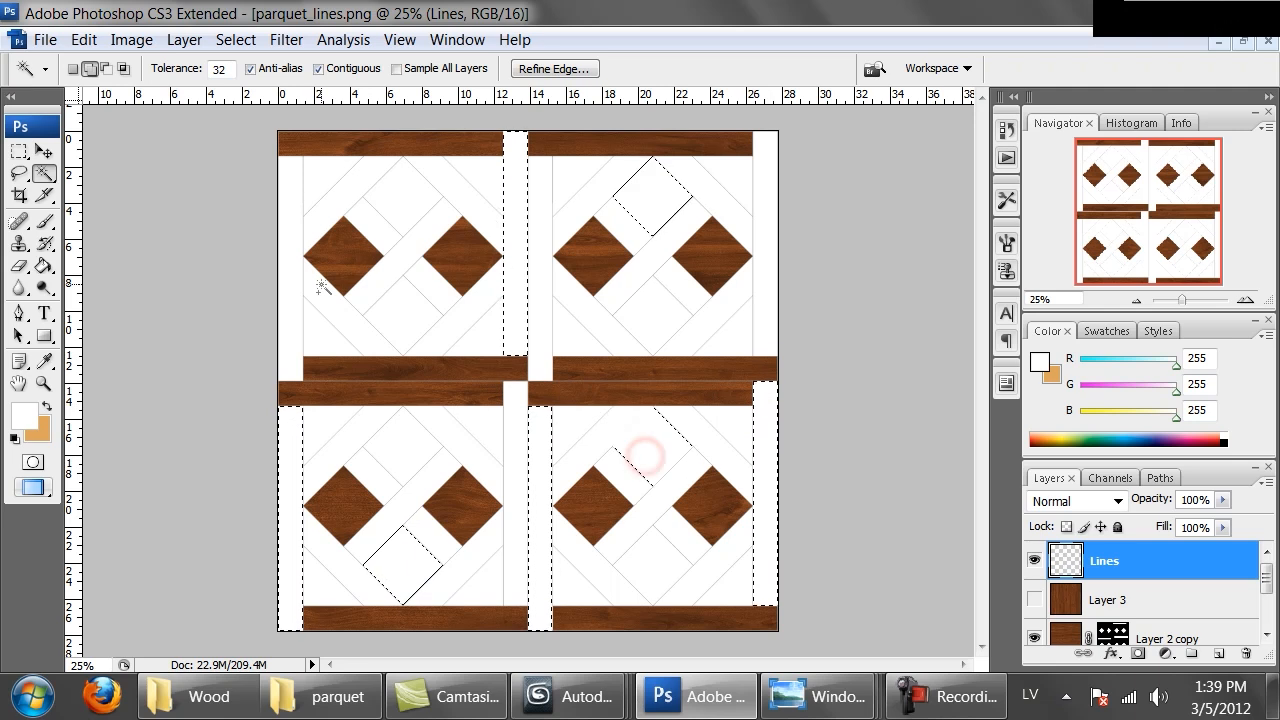
{"action": "left_click", "coordinate": [1117, 597]}
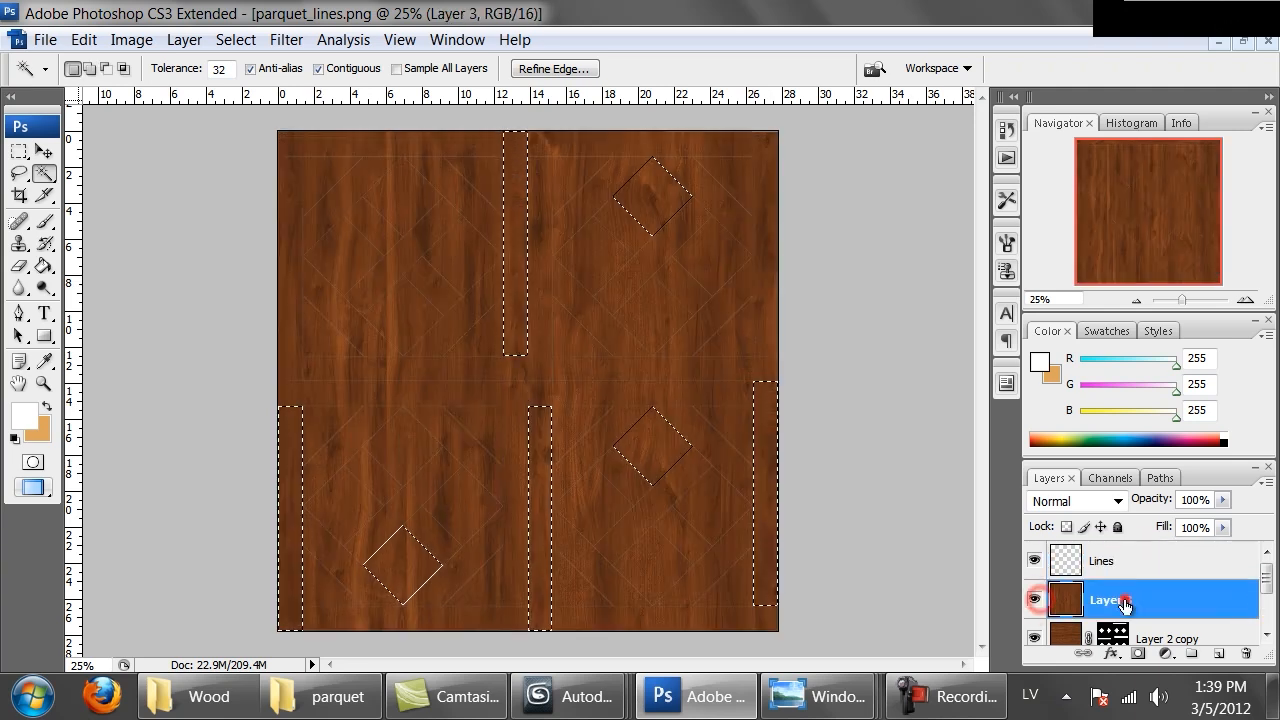
{"action": "left_click", "coordinate": [1139, 654]}
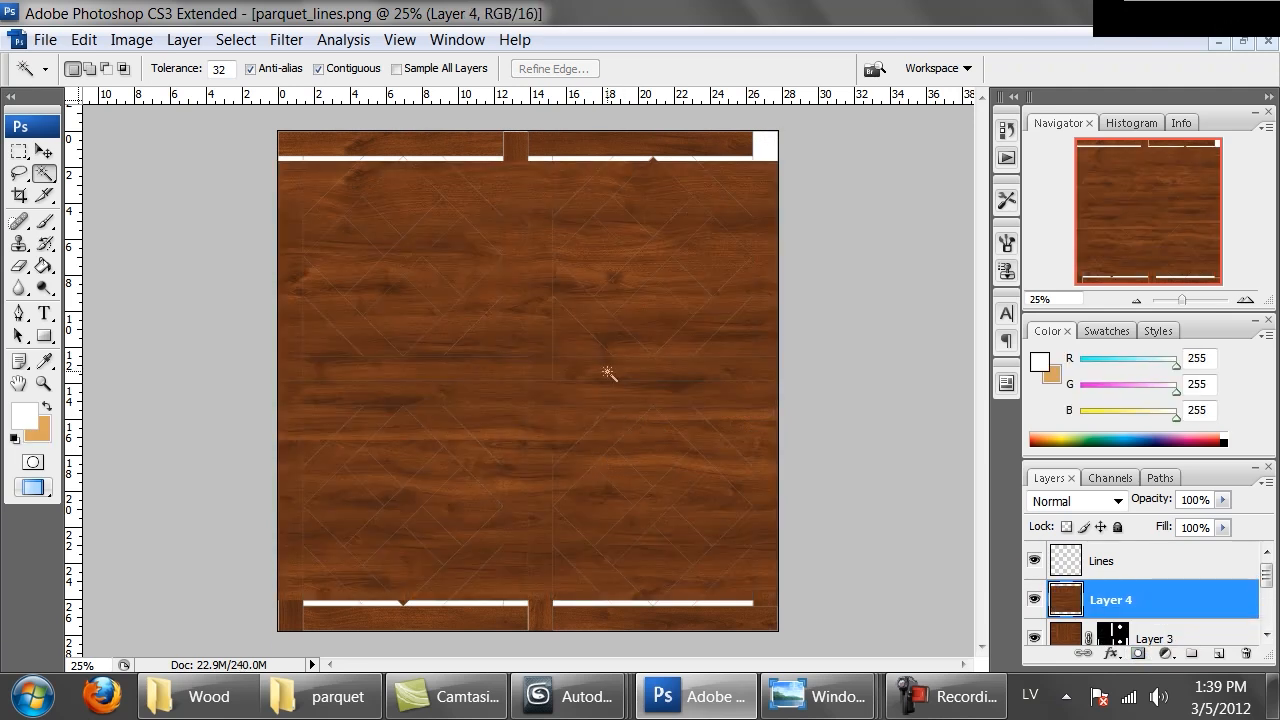
Rotate the next pasted wood copy 90° with Free Transform and shift it to cover the whole canvas
{"action": "right_click", "coordinate": [606, 303]}
{"action": "left_click", "coordinate": [660, 492]}
{"action": "left_click_drag", "start_coordinate": [829, 606], "coordinate": [686, 229]}
{"action": "key", "text": "Return"}
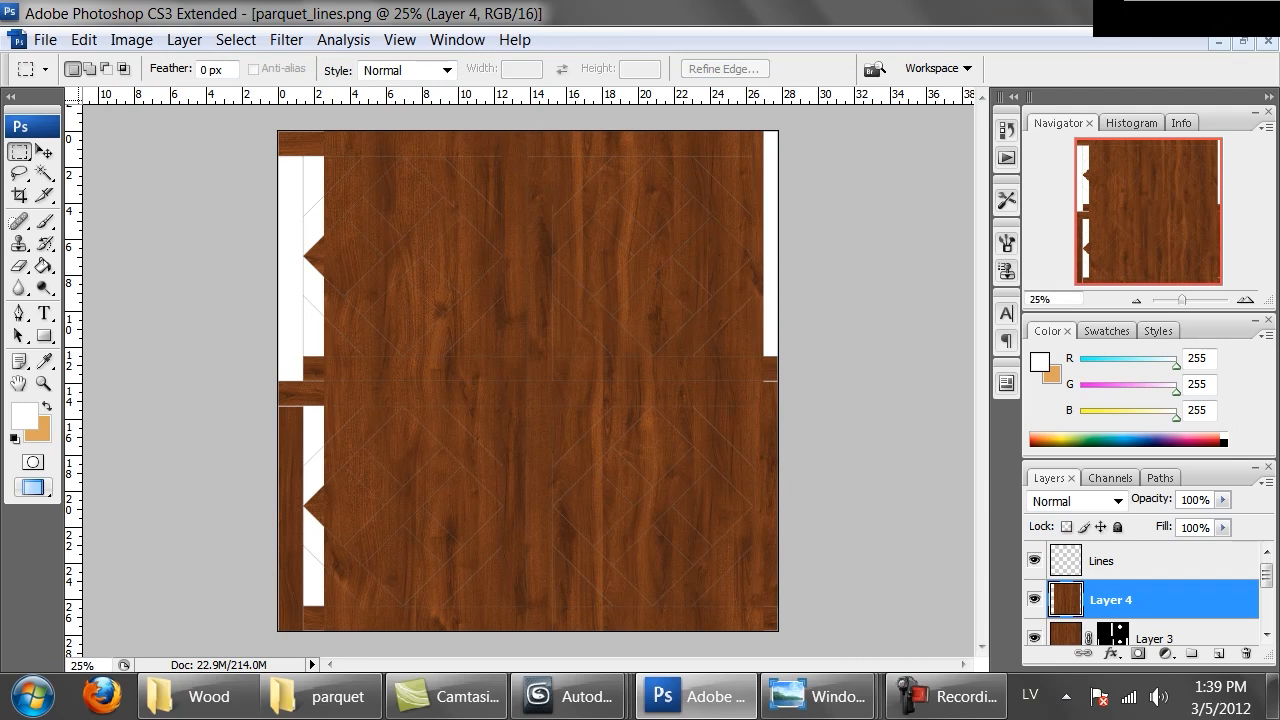
{"action": "left_click_drag", "start_coordinate": [540, 388], "coordinate": [697, 372], "text": "ctrl"}
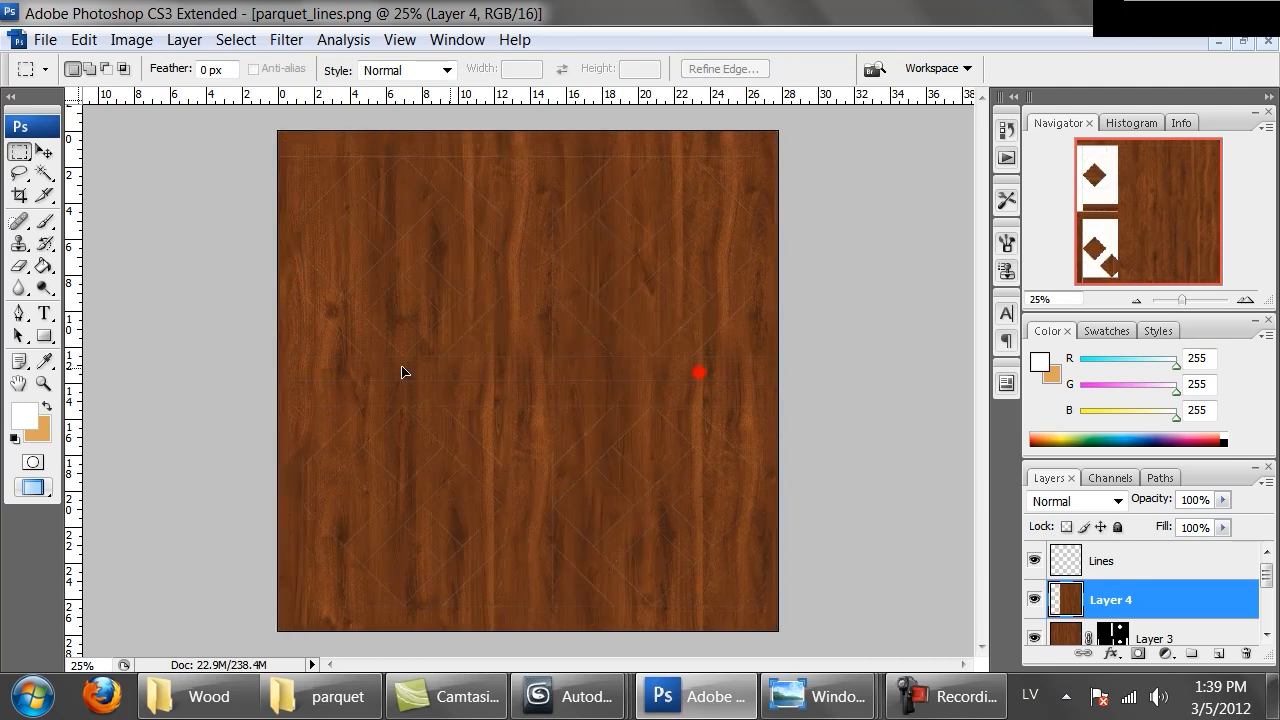
{"action": "left_click_drag", "start_coordinate": [236, 373], "coordinate": [258, 373], "text": "ctrl+alt"}
{"action": "key", "text": "ctrl+Right"}
{"action": "key", "text": "ctrl+e"}
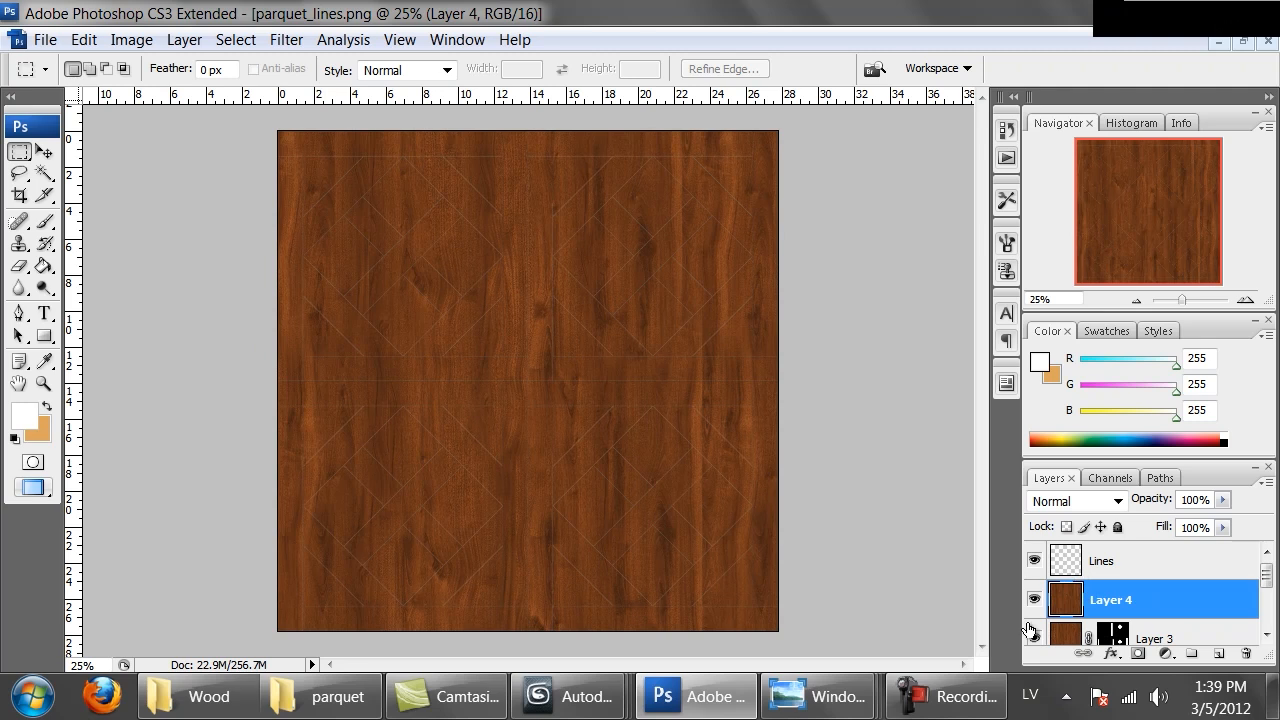
Hide the new wood layer and, on the Lines layer, Magic Wand-select the remaining vertical strips and diamonds
{"action": "scroll", "coordinate": [1112, 605], "scroll_direction": "down", "scroll_amount": 2}
{"action": "scroll", "coordinate": [1115, 585], "scroll_direction": "up", "scroll_amount": 1}
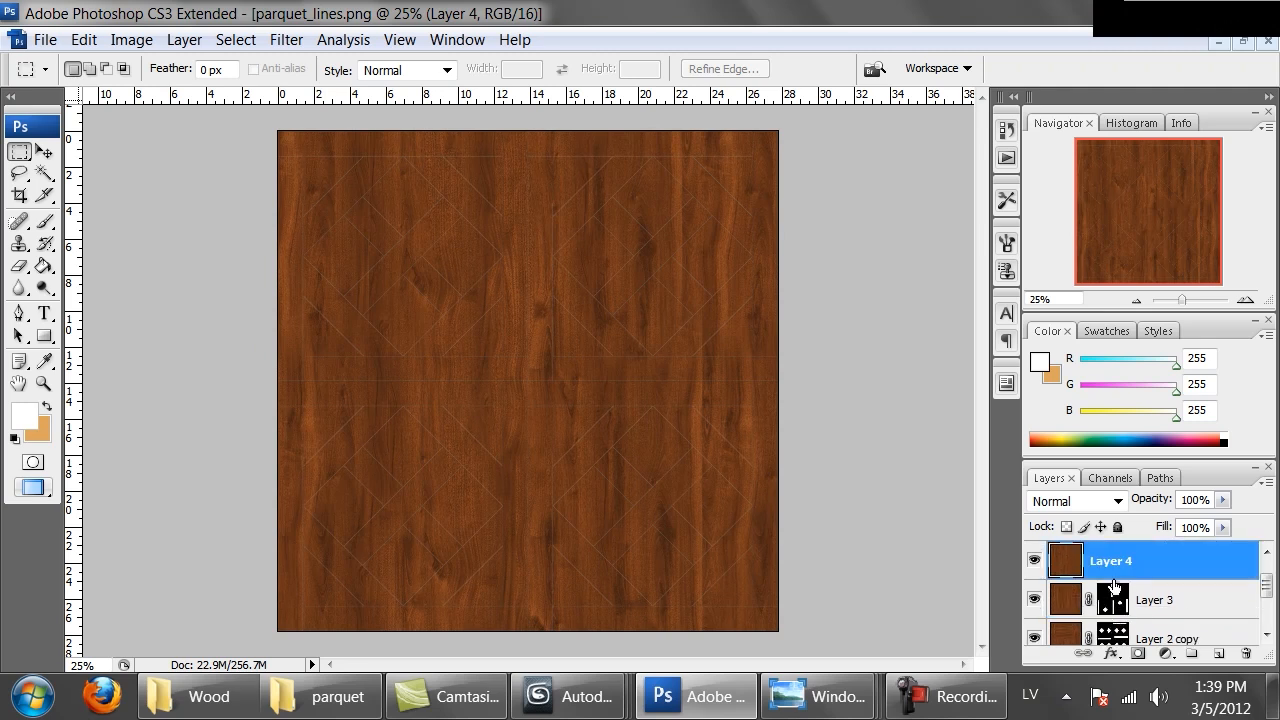
{"action": "left_click", "coordinate": [1034, 560]}
{"action": "scroll", "coordinate": [1065, 575], "scroll_direction": "up", "scroll_amount": 1}
{"action": "left_click", "coordinate": [1090, 565]}
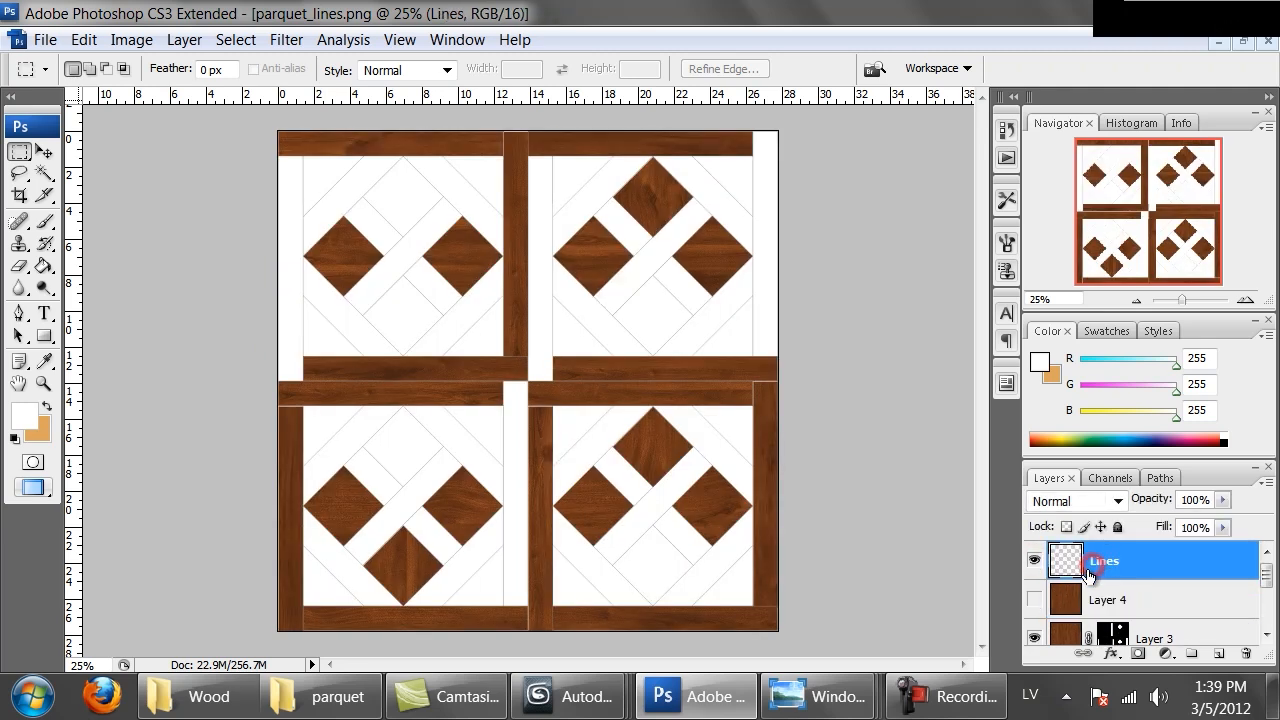
{"action": "left_click", "coordinate": [1034, 600]}
{"action": "left_click", "coordinate": [1034, 601]}
{"action": "left_click", "coordinate": [44, 173]}
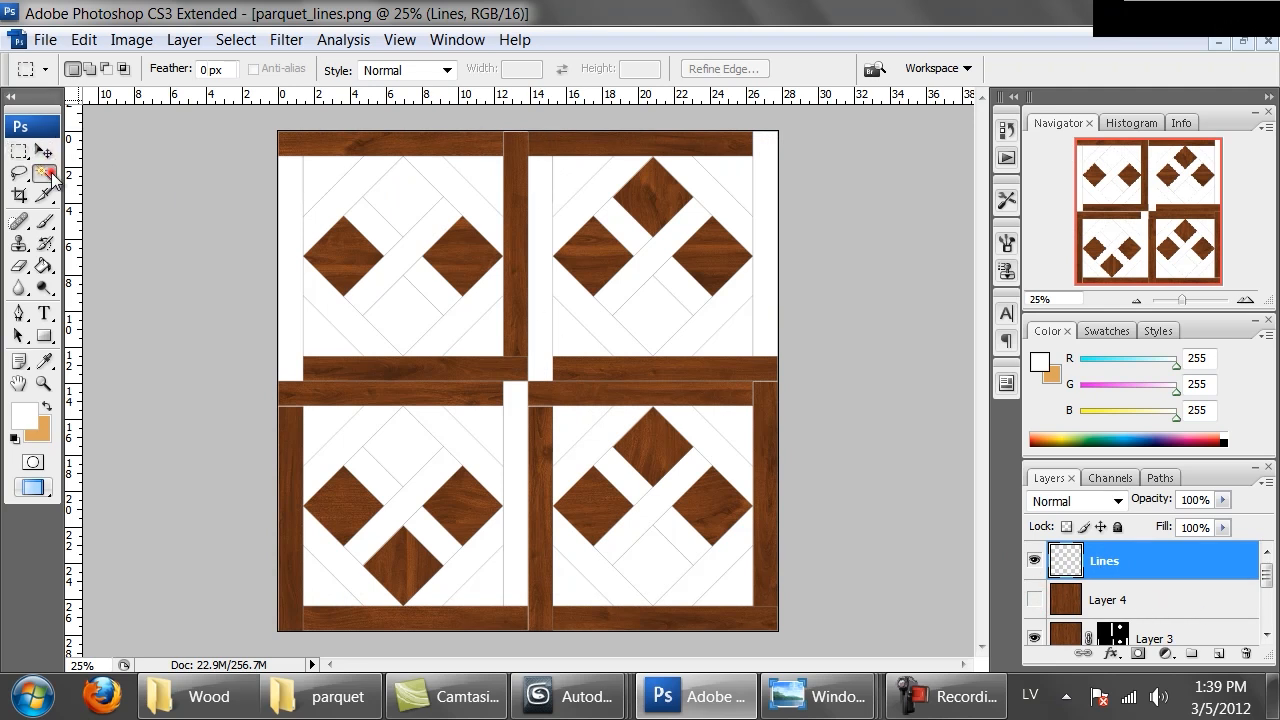
{"action": "left_click", "coordinate": [291, 280]}
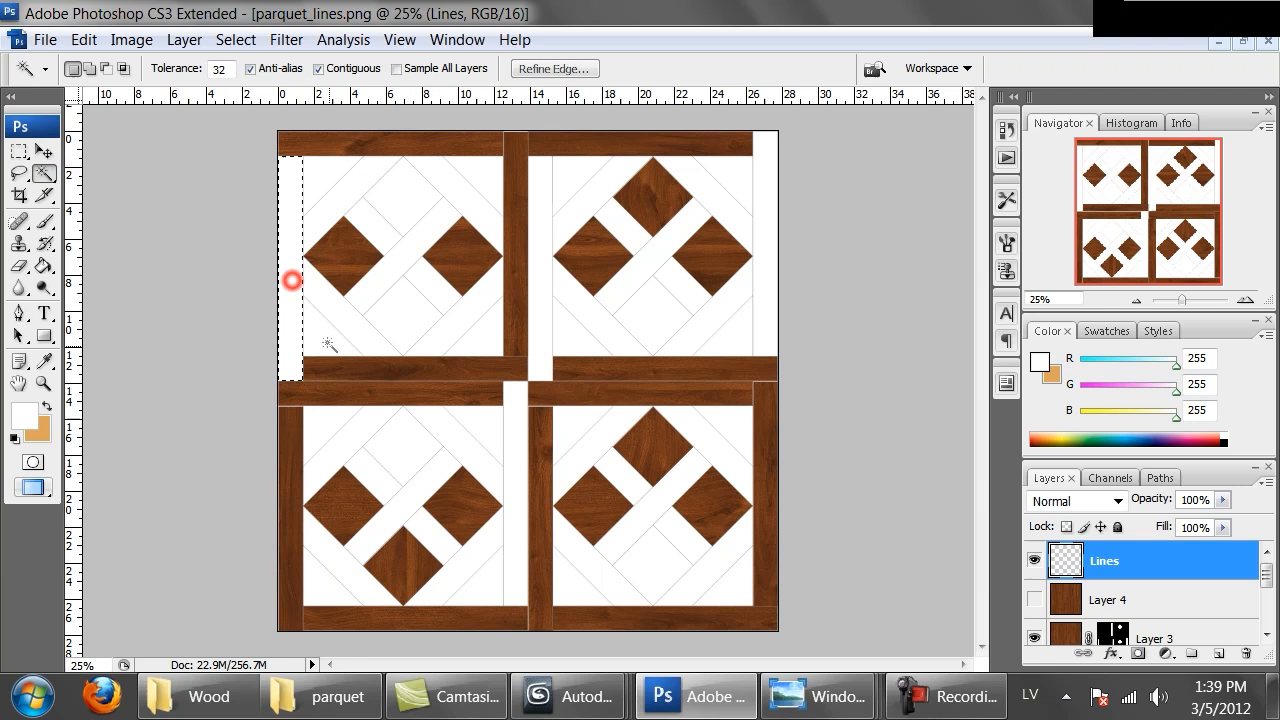
{"action": "left_click", "coordinate": [397, 314], "text": "shift"}
{"action": "left_click", "coordinate": [404, 190], "text": "shift"}
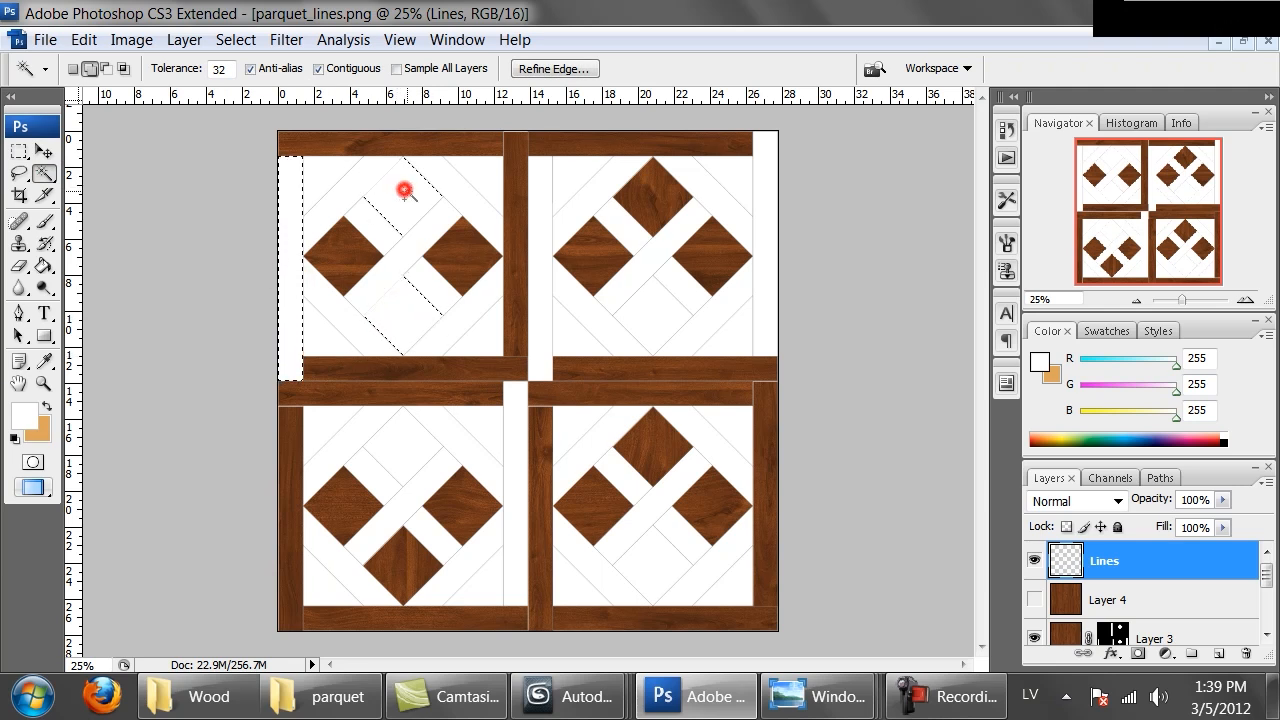
{"action": "left_click", "coordinate": [544, 337], "text": "shift"}
{"action": "left_click", "coordinate": [409, 457], "text": "shift"}
{"action": "left_click", "coordinate": [659, 563], "text": "shift"}
{"action": "left_click", "coordinate": [516, 418], "text": "shift"}
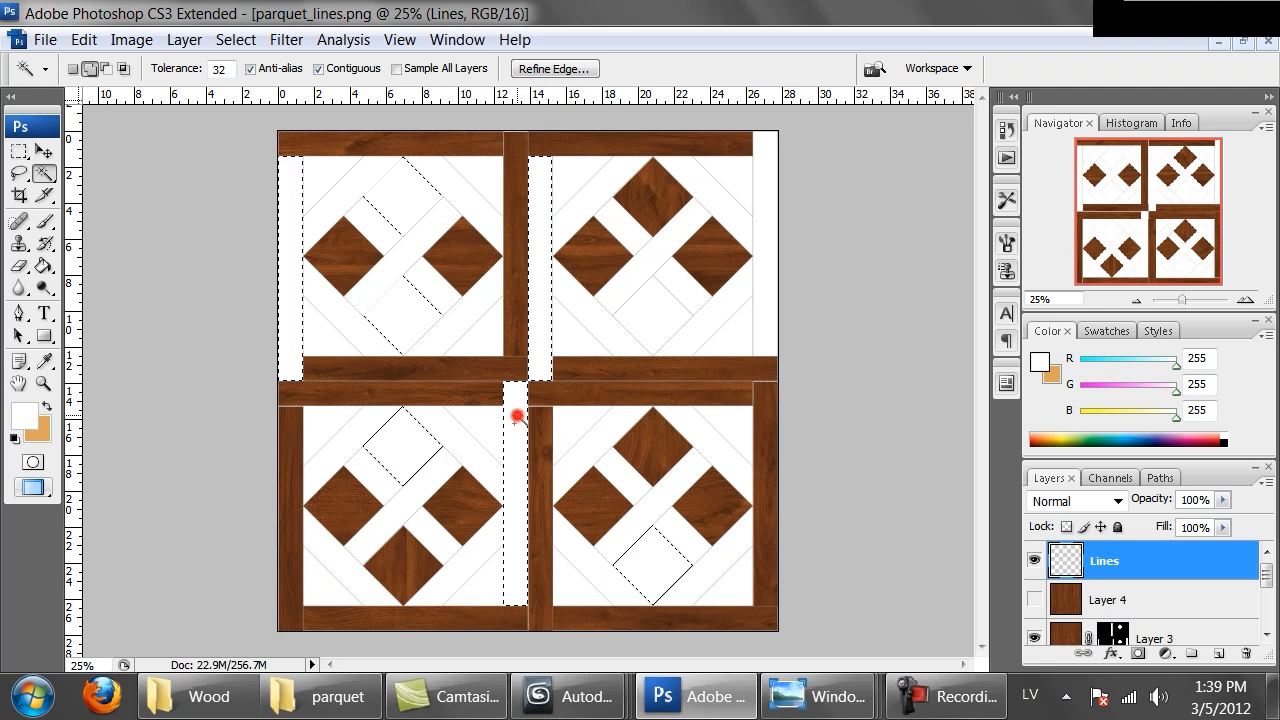
{"action": "left_click", "coordinate": [762, 264], "text": "shift"}
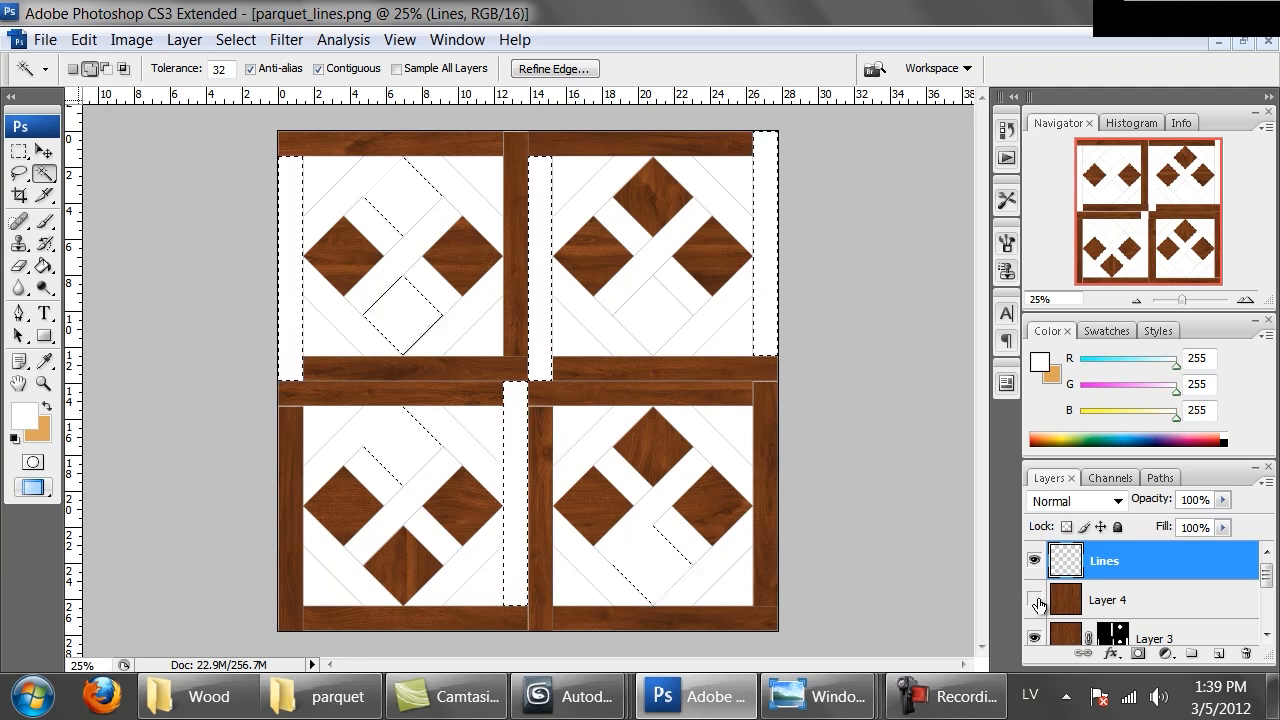
Try masking the new wood layer to the selected strips and diamonds, checking the joins at 100% zoom
{"action": "left_click", "coordinate": [1034, 599]}
{"action": "left_click", "coordinate": [1078, 600]}
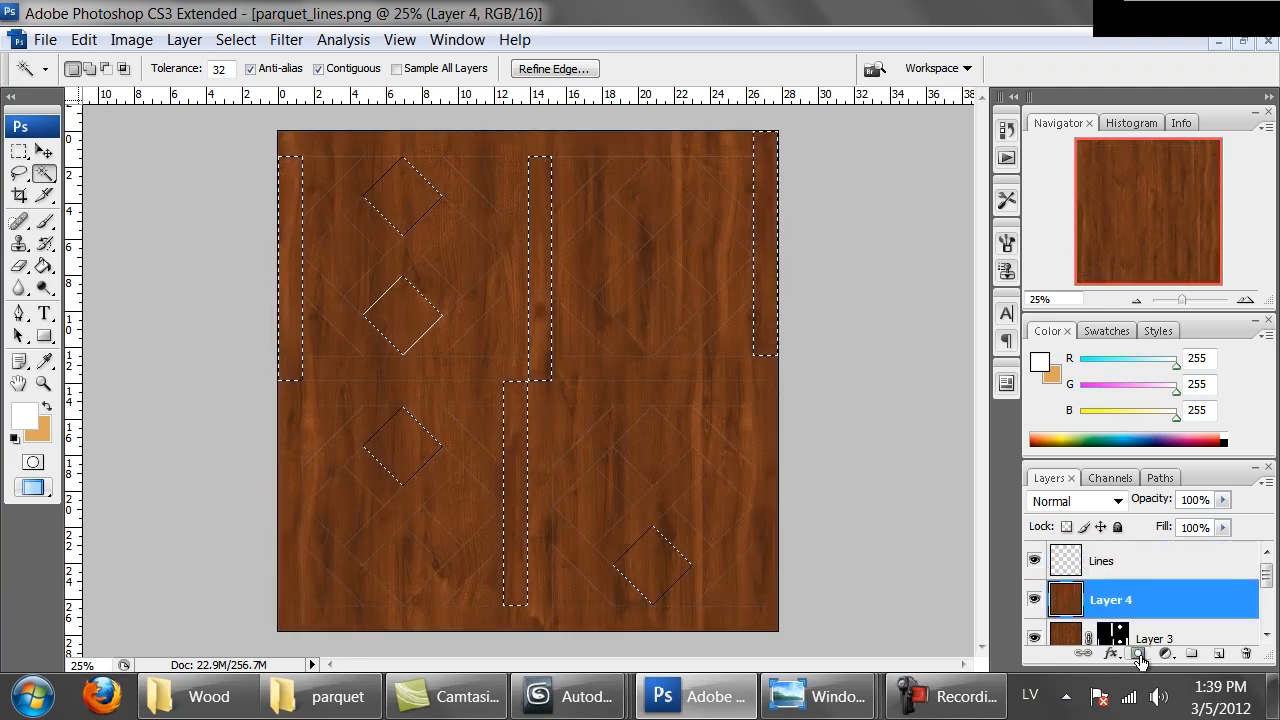
{"action": "left_click", "coordinate": [1138, 653]}
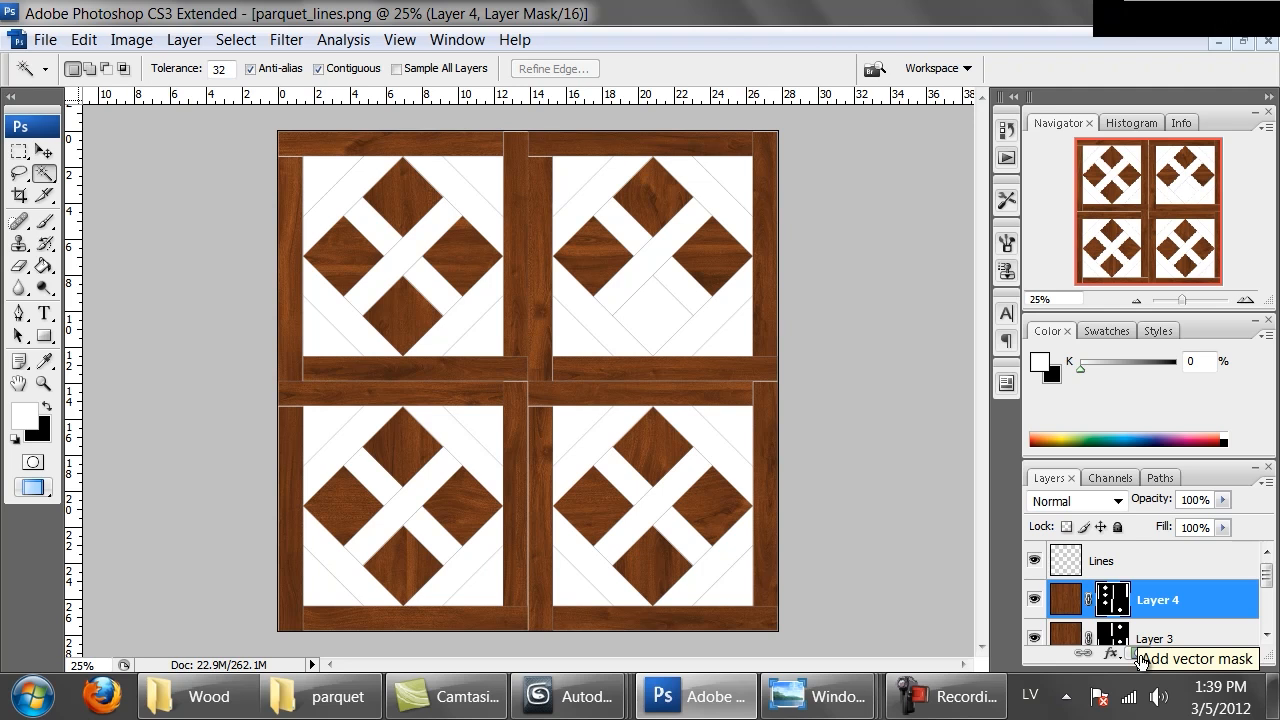
{"action": "key", "text": "ctrl+alt+0"}
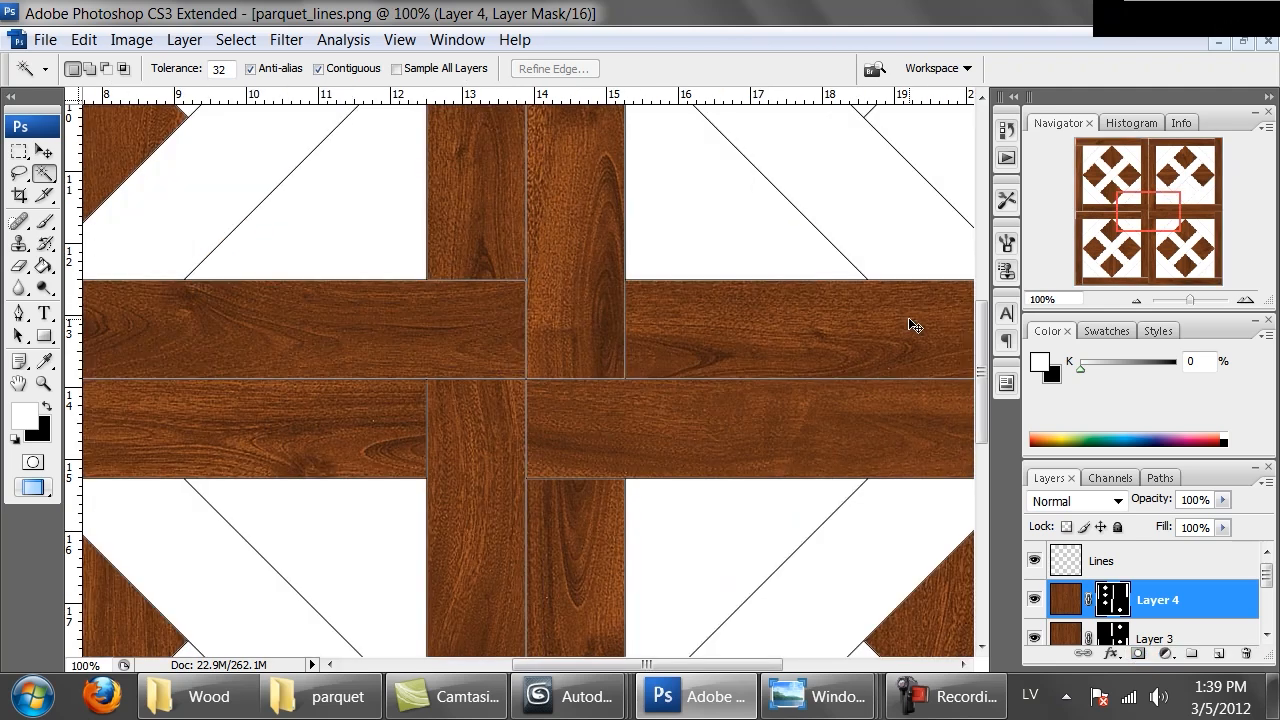
{"action": "key", "text": "ctrl+minus"}
{"action": "key", "text": "ctrl+minus"}
{"action": "key", "text": "ctrl+minus"}
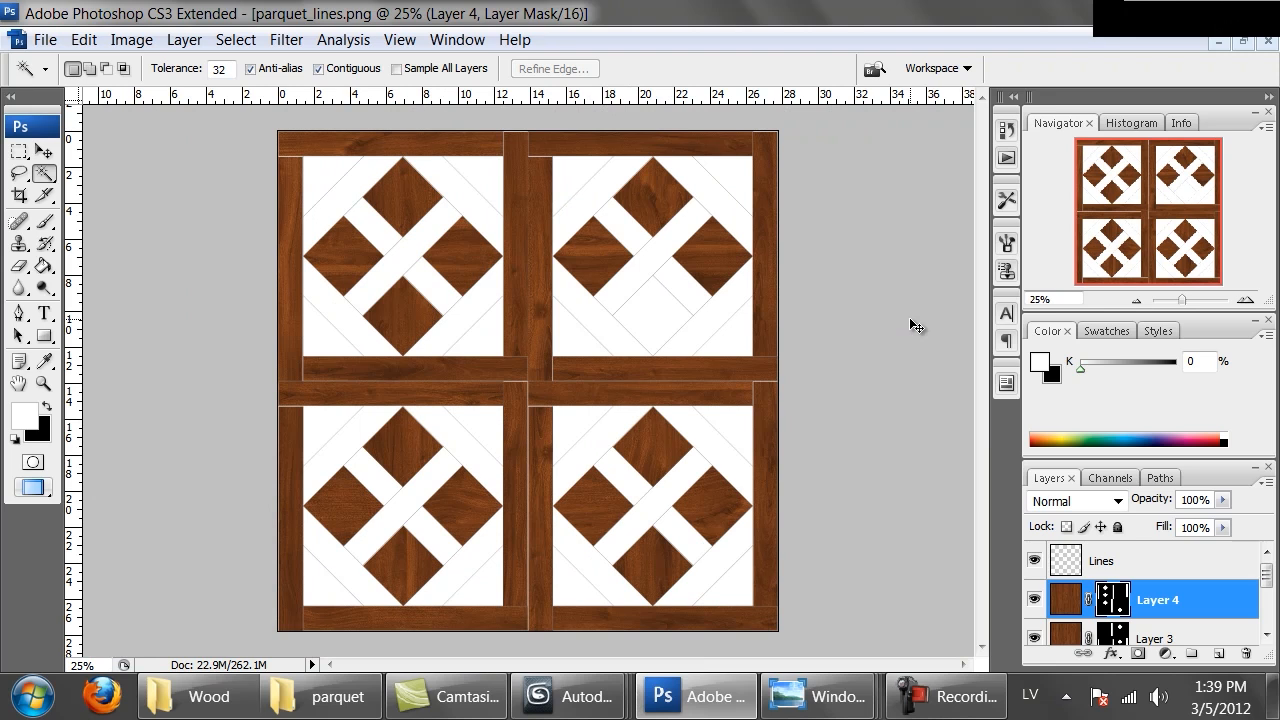
{"action": "key", "text": "ctrl+z"}
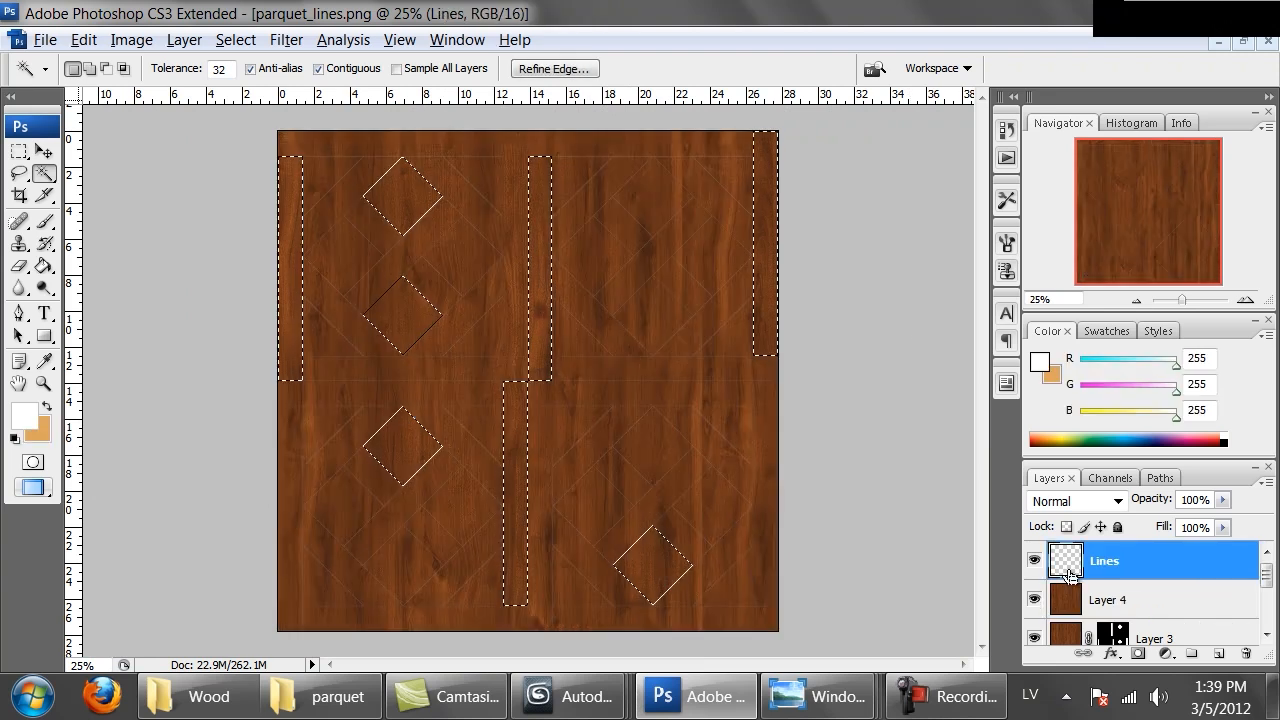
Hide Layer 4, add the missed upper-right diamond to the Lines selection, then show Layer 4 and mask it to the selection
{"action": "left_click", "coordinate": [1034, 599]}
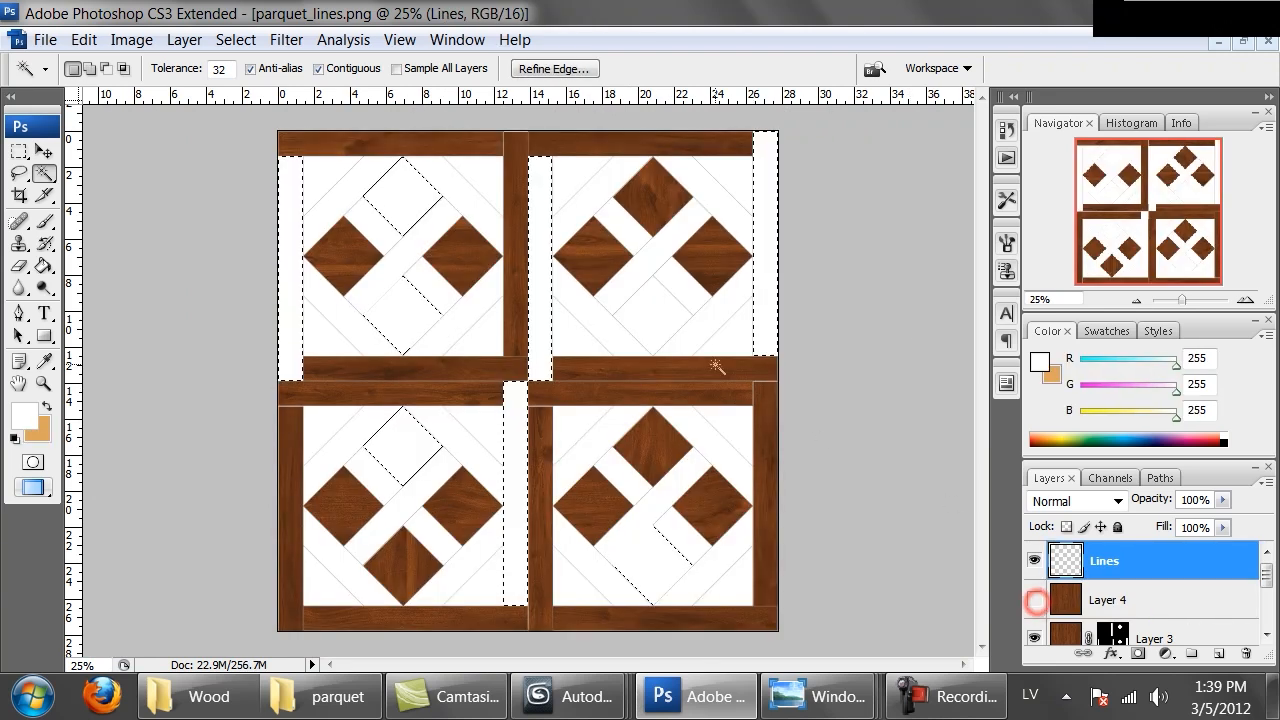
{"action": "left_click", "coordinate": [658, 320], "text": "shift"}
{"action": "left_click", "coordinate": [1080, 600]}
{"action": "left_click", "coordinate": [1034, 599]}
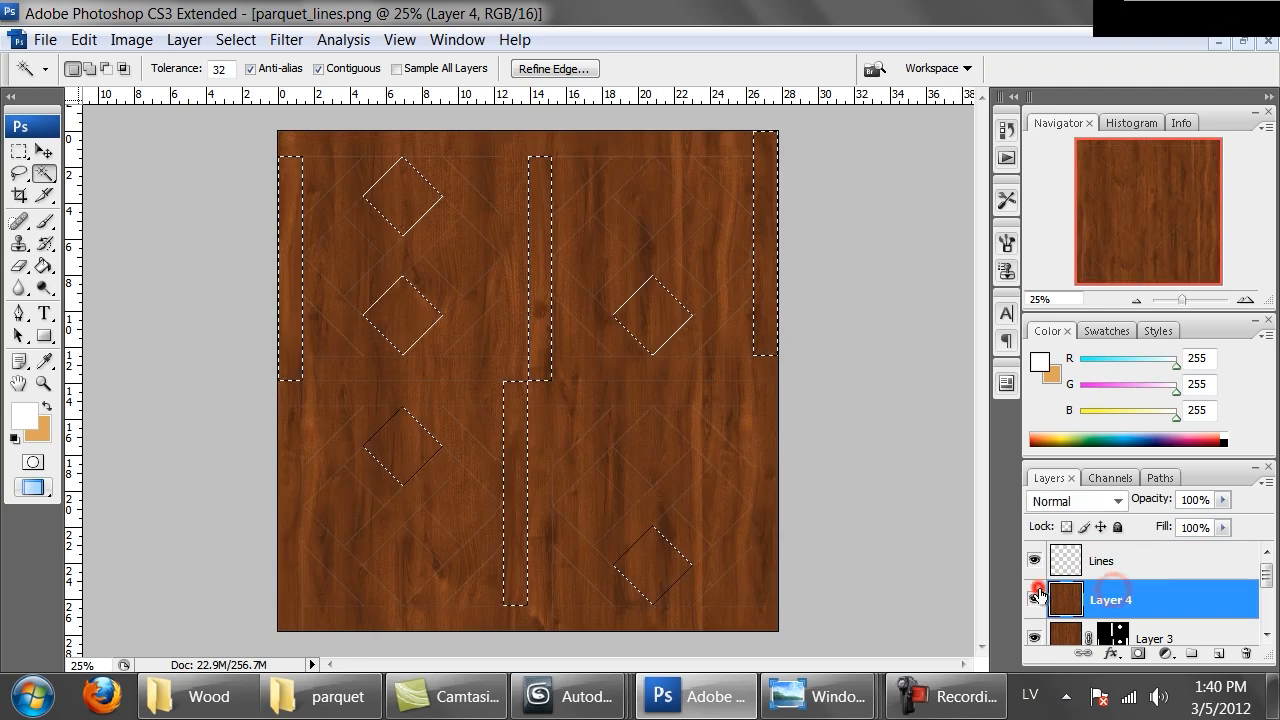
{"action": "left_click", "coordinate": [1137, 653]}
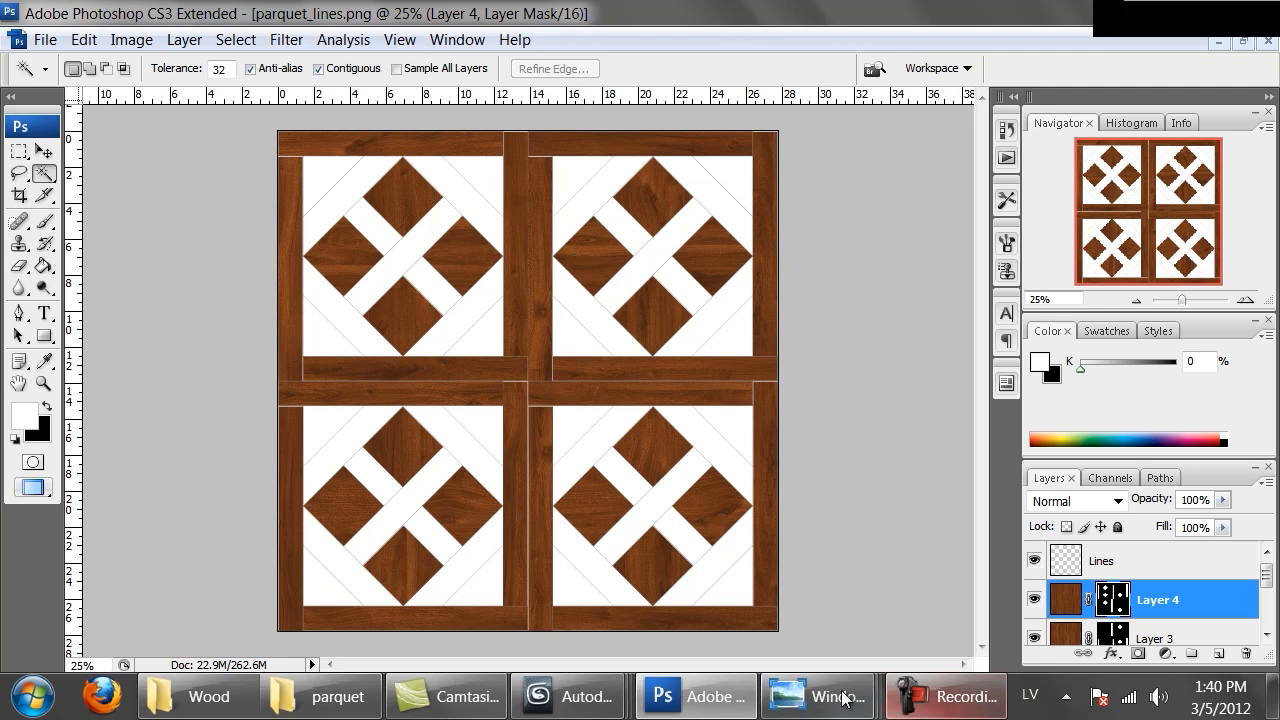
View the Oak Brittany Panel reference image in Photo Viewer and return to Photoshop
{"action": "mouse_move", "coordinate": [814, 694]}
{"action": "left_click", "coordinate": [1157, 566]}
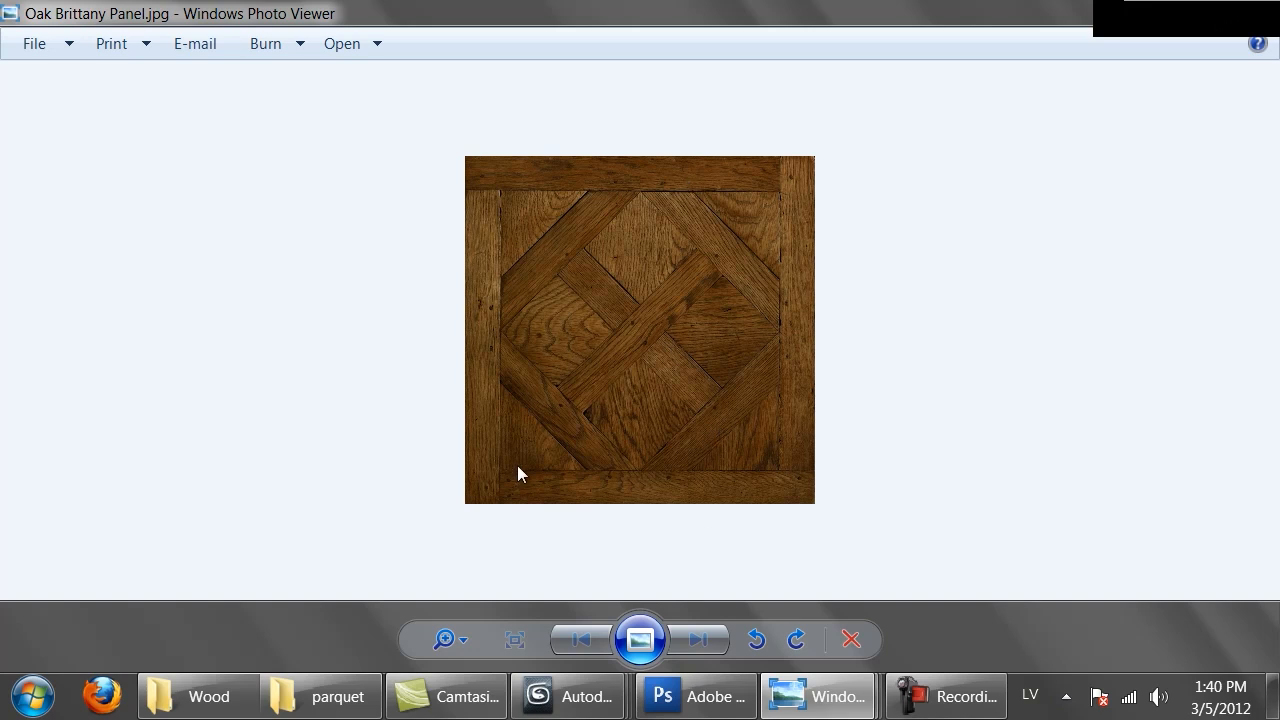
{"action": "left_click", "coordinate": [667, 707]}
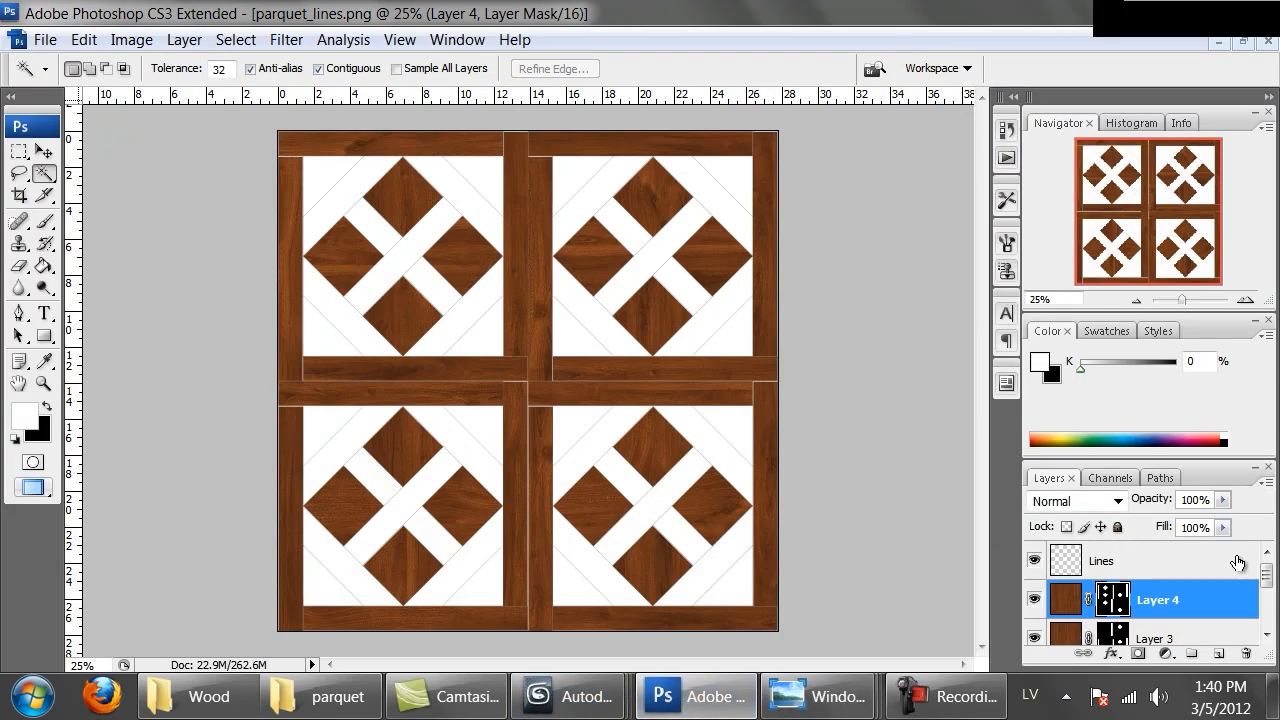
Paste another wood copy as a new layer, rotate it -90° with Free Transform and move it to cover the canvas
{"action": "key", "text": "ctrl+v"}
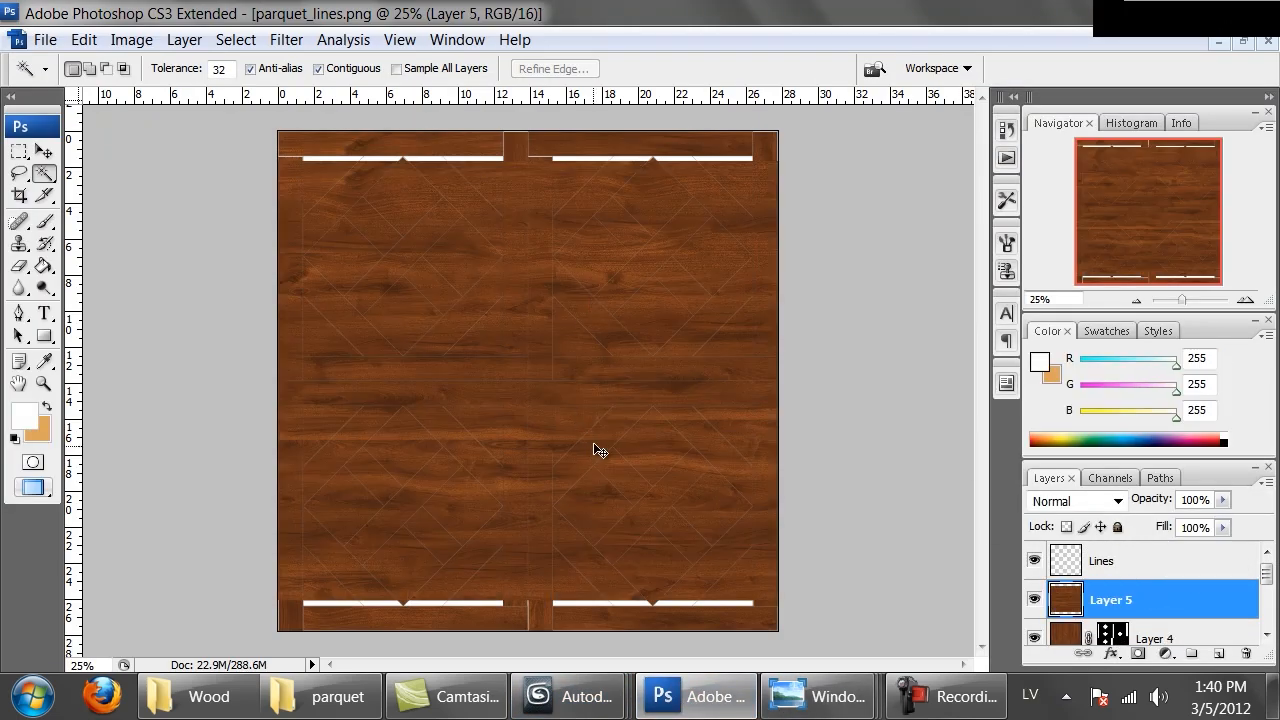
{"action": "key", "text": "m"}
{"action": "right_click", "coordinate": [594, 347]}
{"action": "left_click", "coordinate": [631, 415]}
{"action": "right_click", "coordinate": [658, 378]}
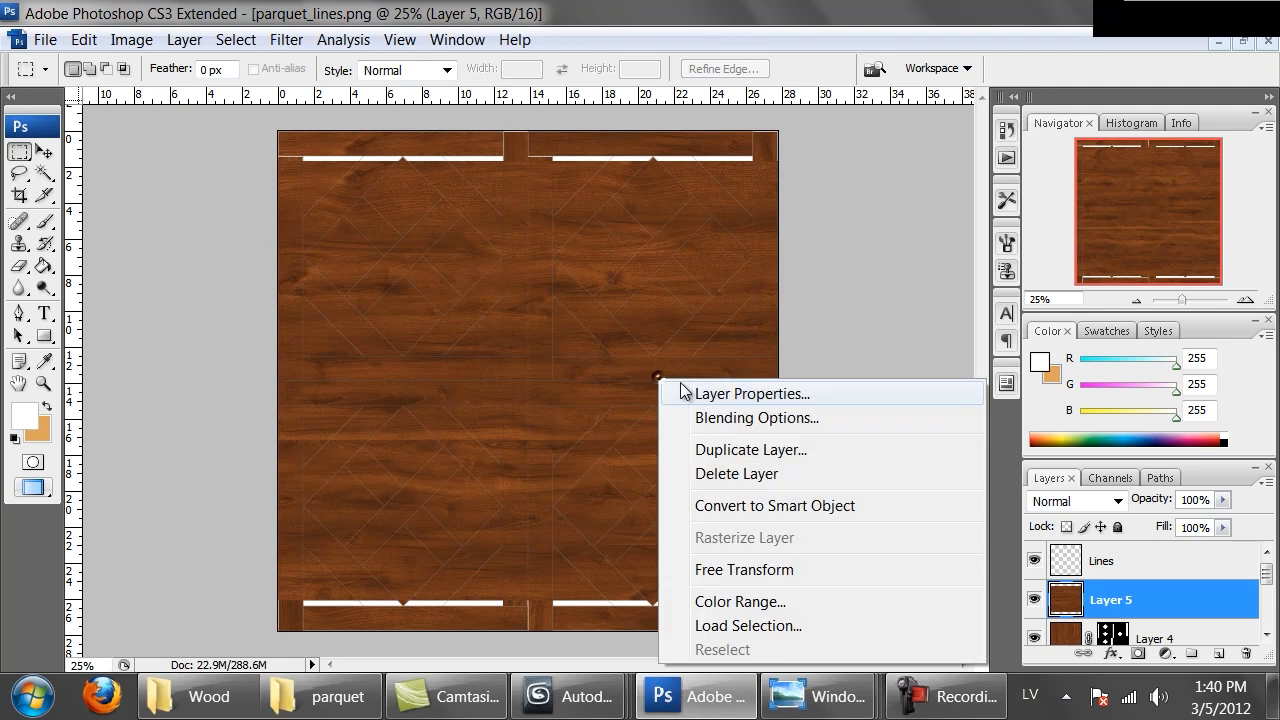
{"action": "left_click", "coordinate": [744, 569]}
{"action": "left_click_drag", "start_coordinate": [850, 640], "coordinate": [701, 175]}
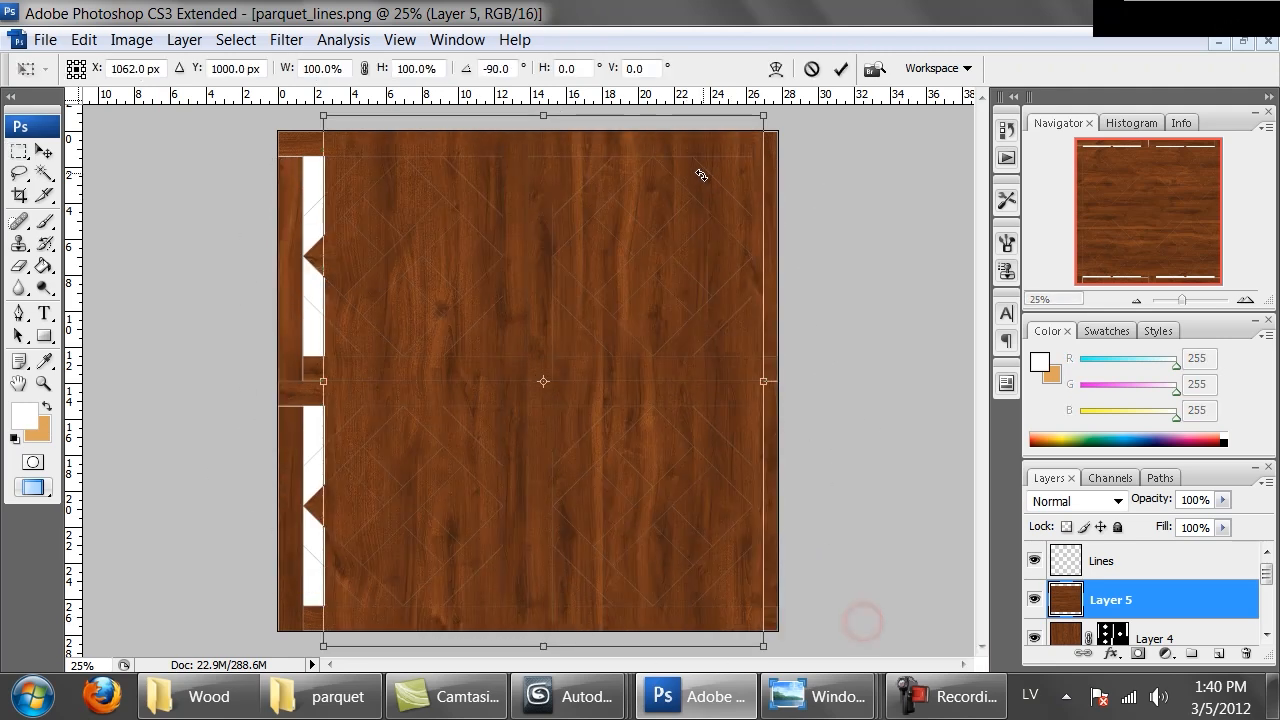
{"action": "key", "text": "Return"}
{"action": "left_click_drag", "start_coordinate": [586, 328], "coordinate": [793, 388], "text": "ctrl"}
{"action": "left_click_drag", "start_coordinate": [688, 382], "coordinate": [683, 367], "text": "ctrl"}
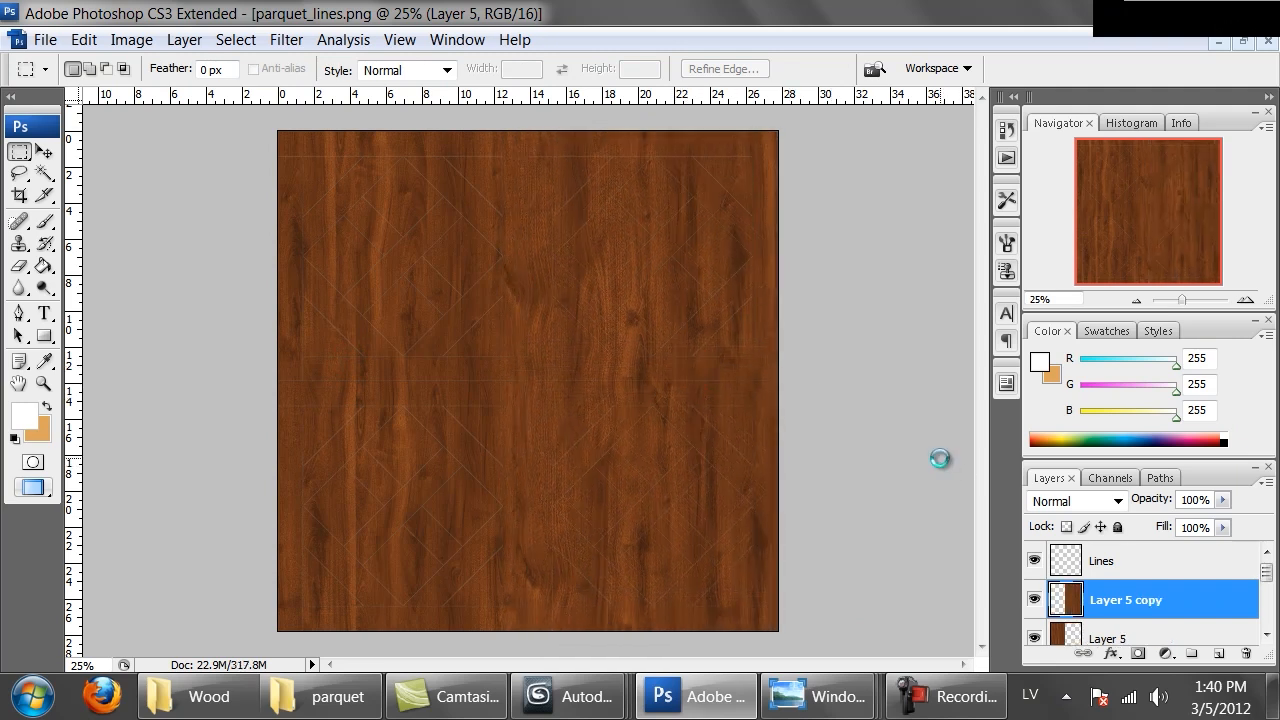
Hide the new wood layer, switch to the Lines layer and clear the selection
{"action": "left_click", "coordinate": [1035, 561]}
{"action": "left_click", "coordinate": [1035, 599]}
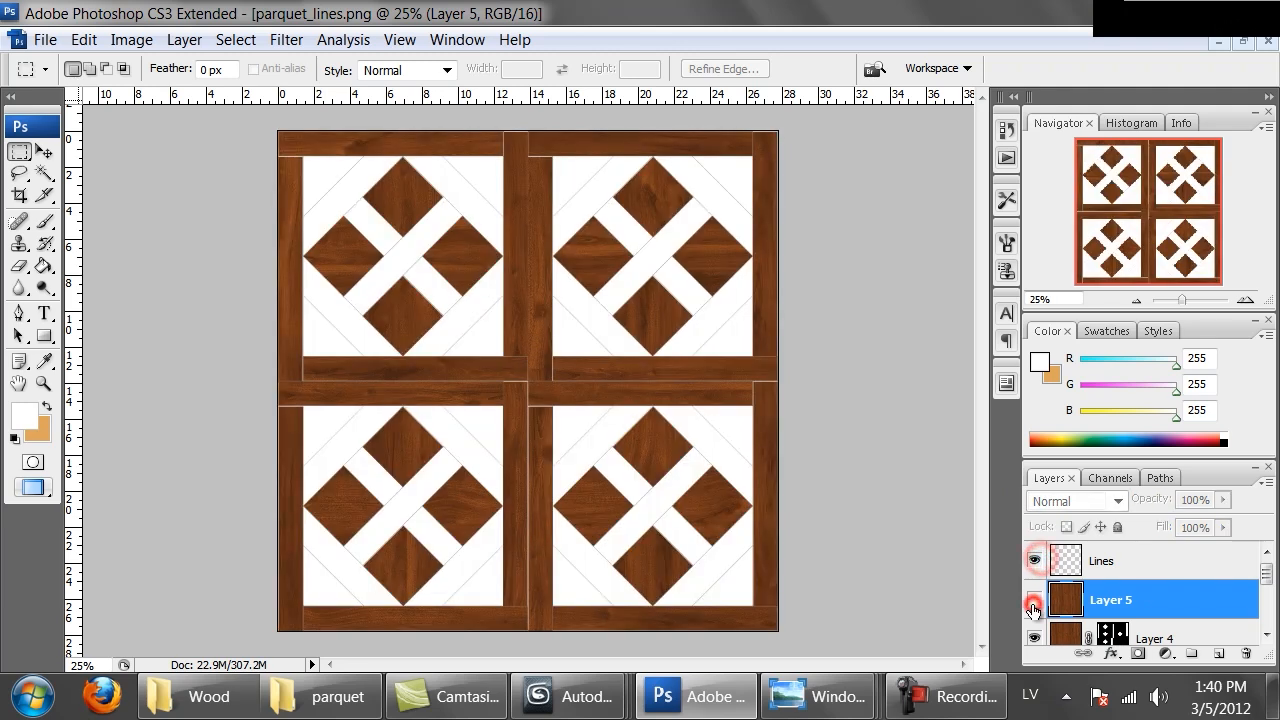
{"action": "left_click", "coordinate": [44, 173]}
{"action": "left_click", "coordinate": [322, 176]}
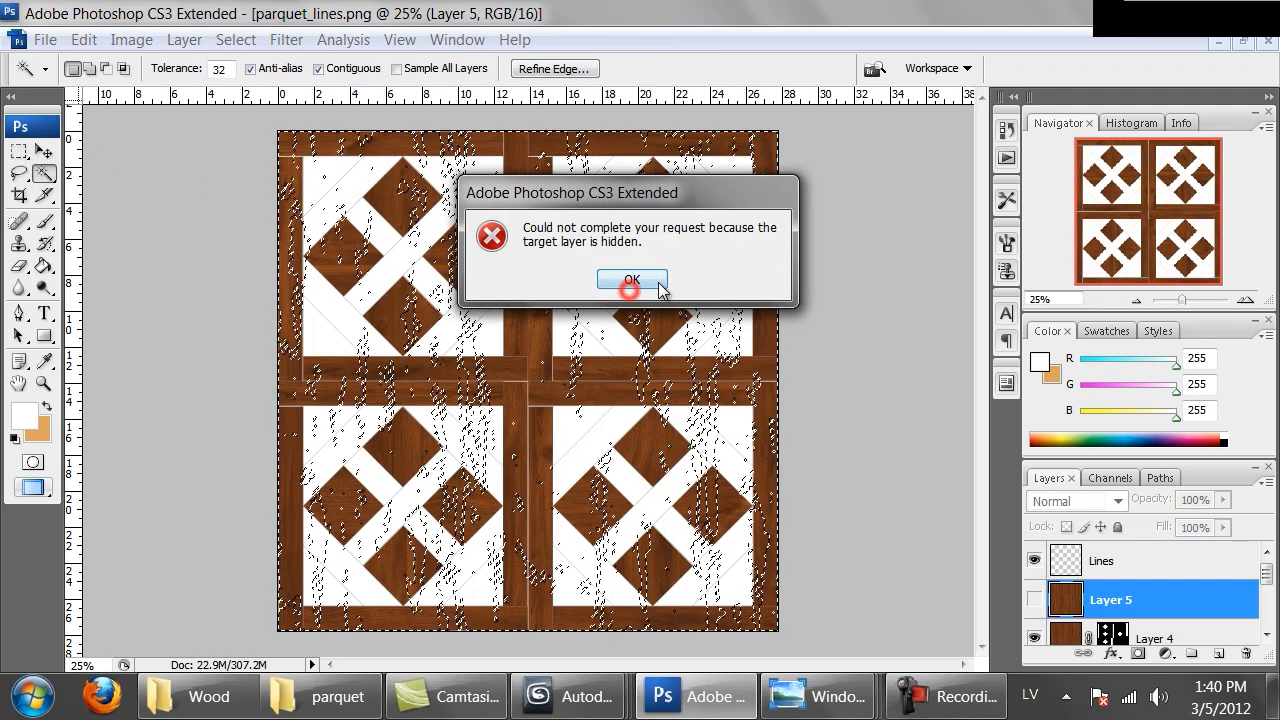
{"action": "left_click", "coordinate": [631, 279]}
{"action": "left_click", "coordinate": [1100, 562]}
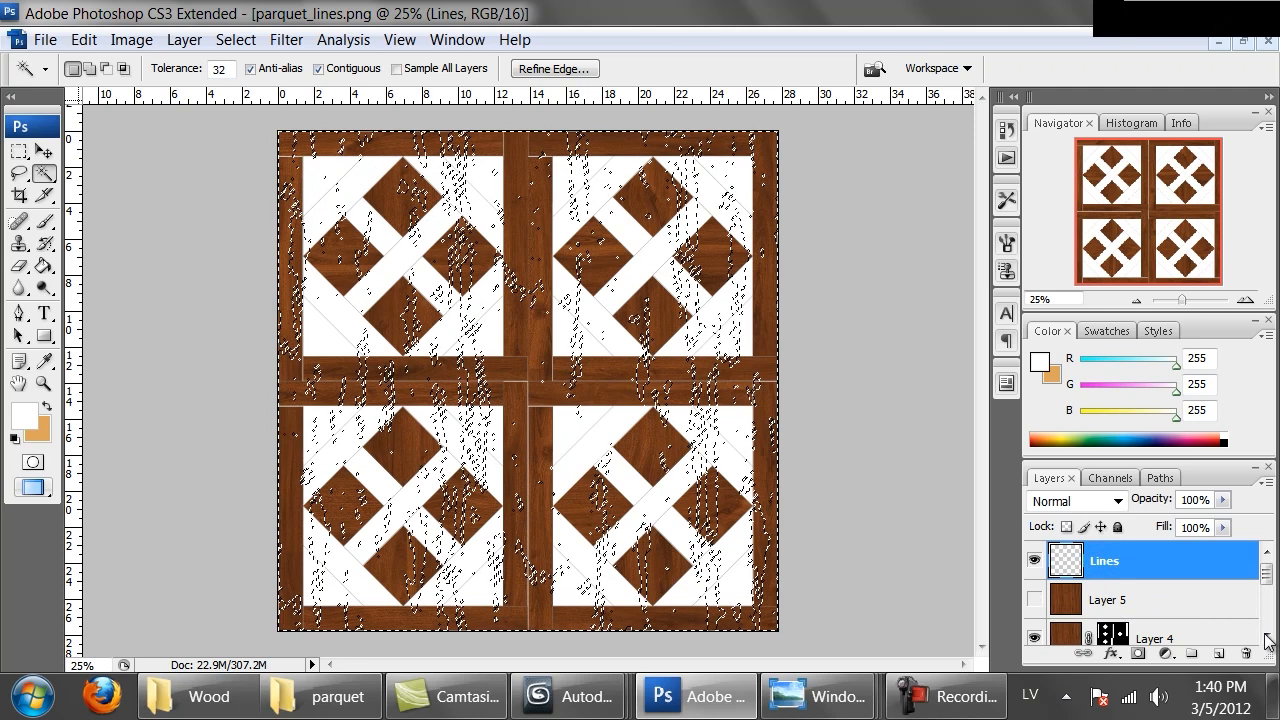
{"action": "key", "text": "ctrl+d"}
Magic Wand-select the triangular corner pieces of all four tiles on the Lines layer
{"action": "left_click", "coordinate": [319, 175]}
{"action": "left_click", "coordinate": [478, 180], "text": "shift"}
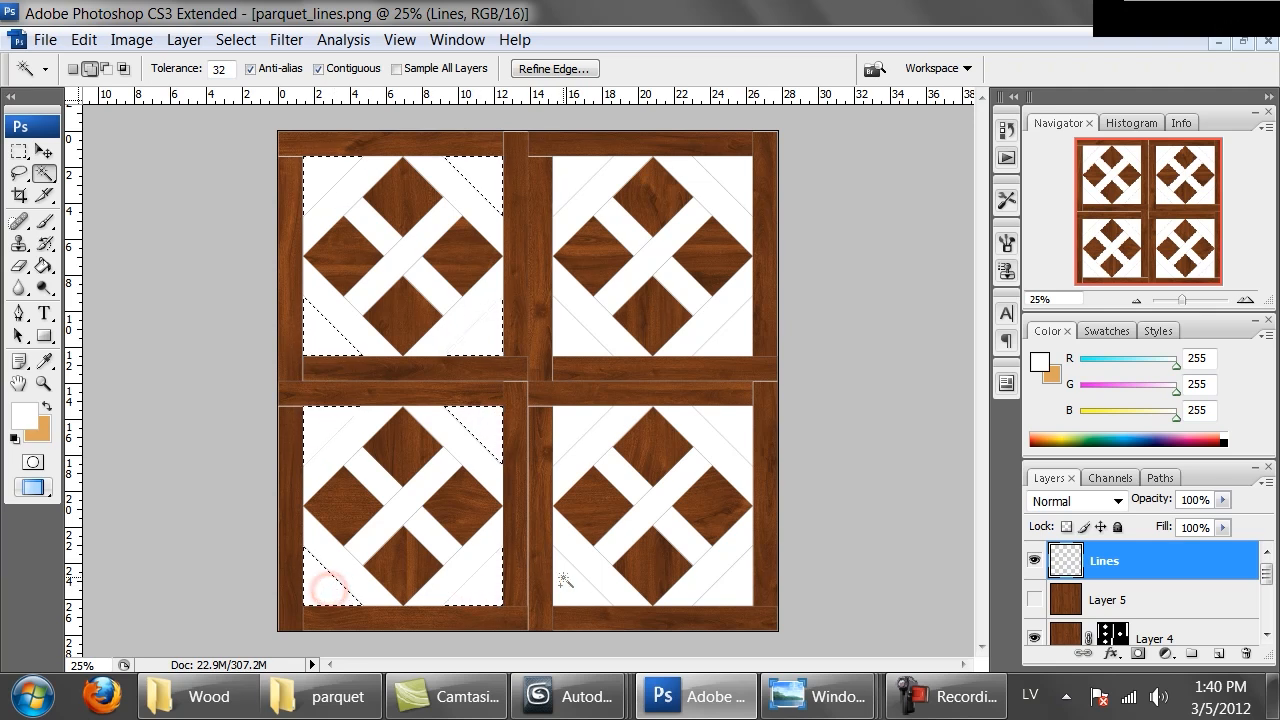
{"action": "left_click", "coordinate": [565, 435], "text": "shift"}
{"action": "left_click", "coordinate": [730, 432], "text": "shift"}
{"action": "left_click", "coordinate": [738, 587], "text": "shift"}
{"action": "left_click", "coordinate": [738, 185], "text": "shift"}
{"action": "left_click", "coordinate": [575, 178], "text": "shift"}
{"action": "left_click", "coordinate": [570, 332], "text": "shift"}
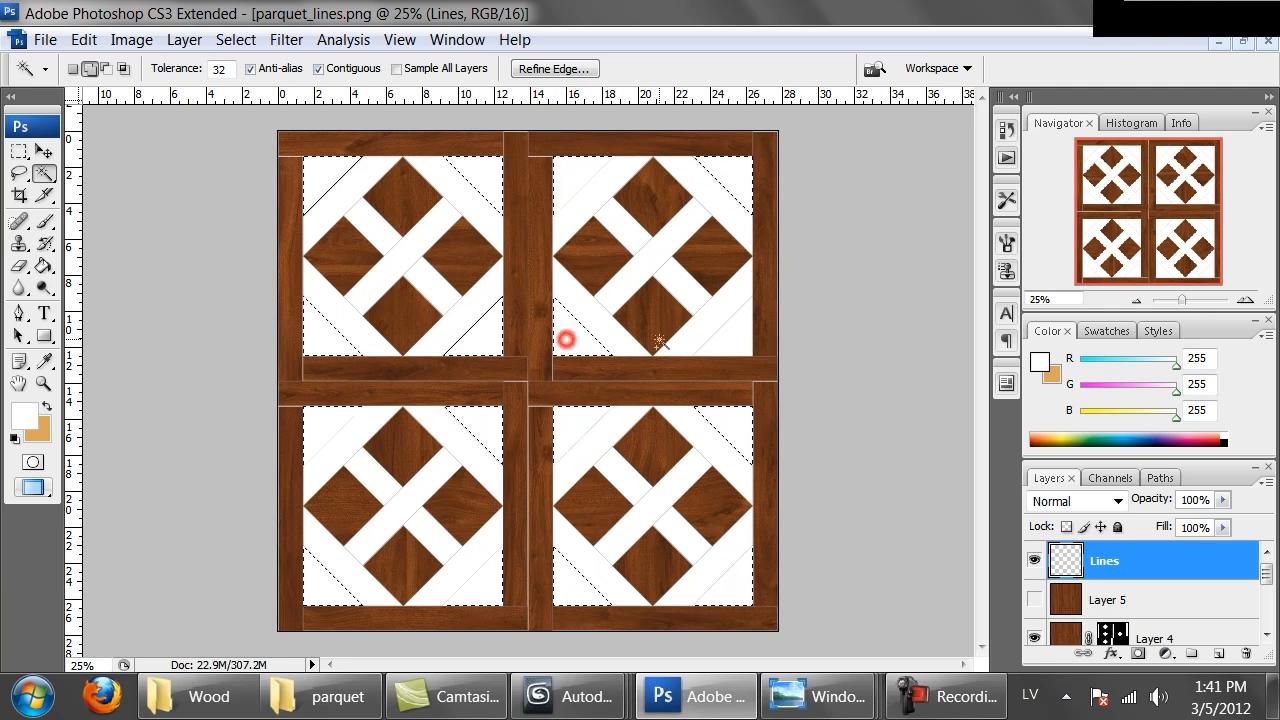
{"action": "left_click", "coordinate": [733, 337], "text": "shift"}
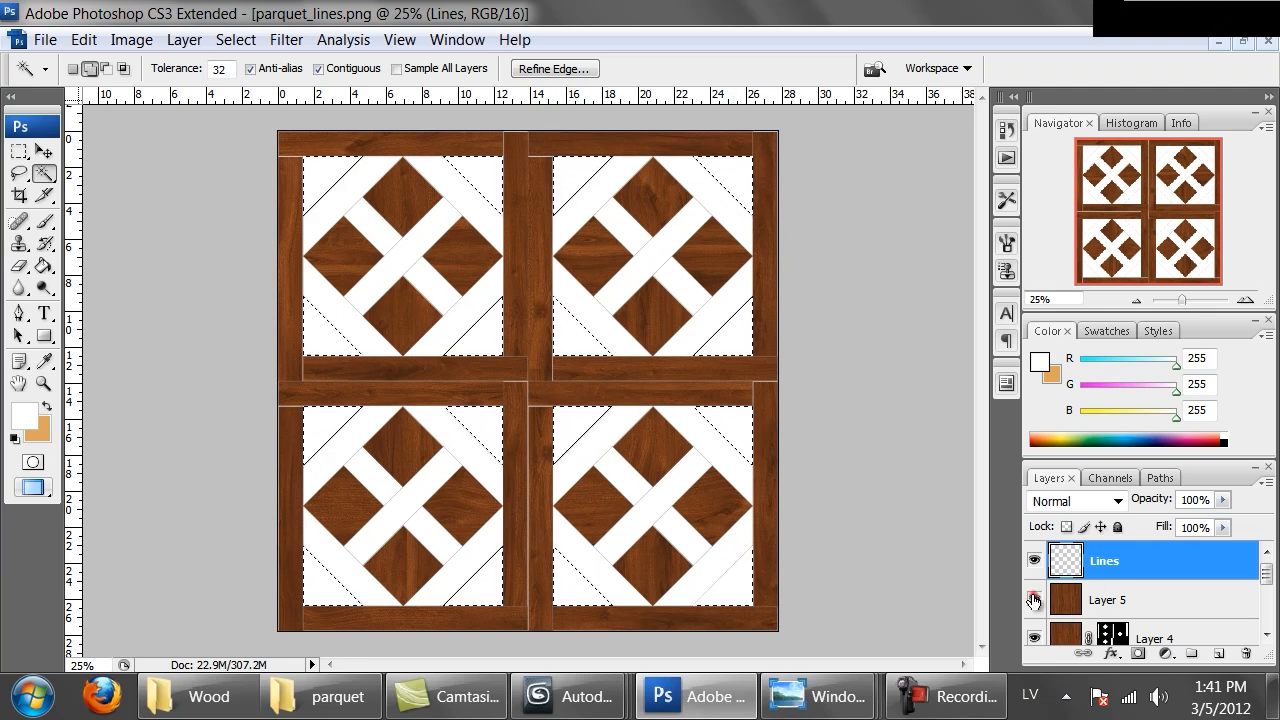
Show Layer 5, mask it to the corner triangles, and check the joins at 100% zoom
{"action": "left_click", "coordinate": [1034, 599]}
{"action": "left_click", "coordinate": [1120, 600]}
{"action": "left_click", "coordinate": [1136, 653]}
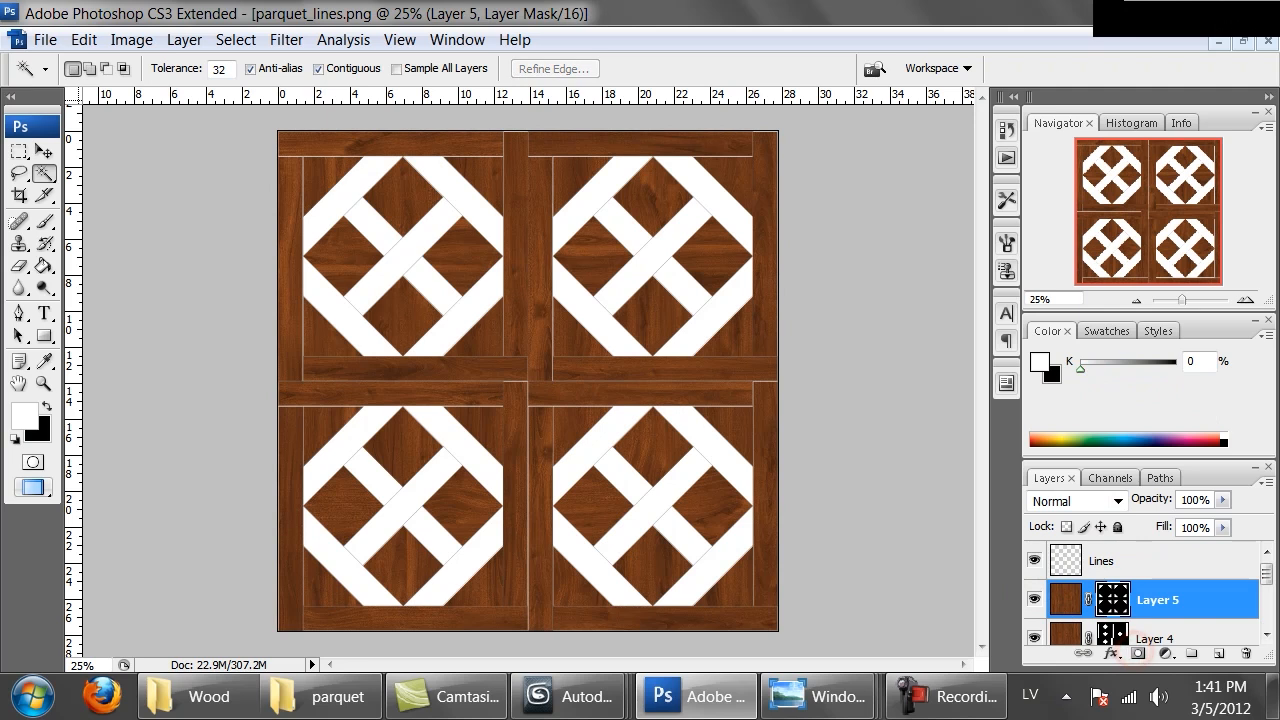
{"action": "key", "text": "ctrl+alt+0"}
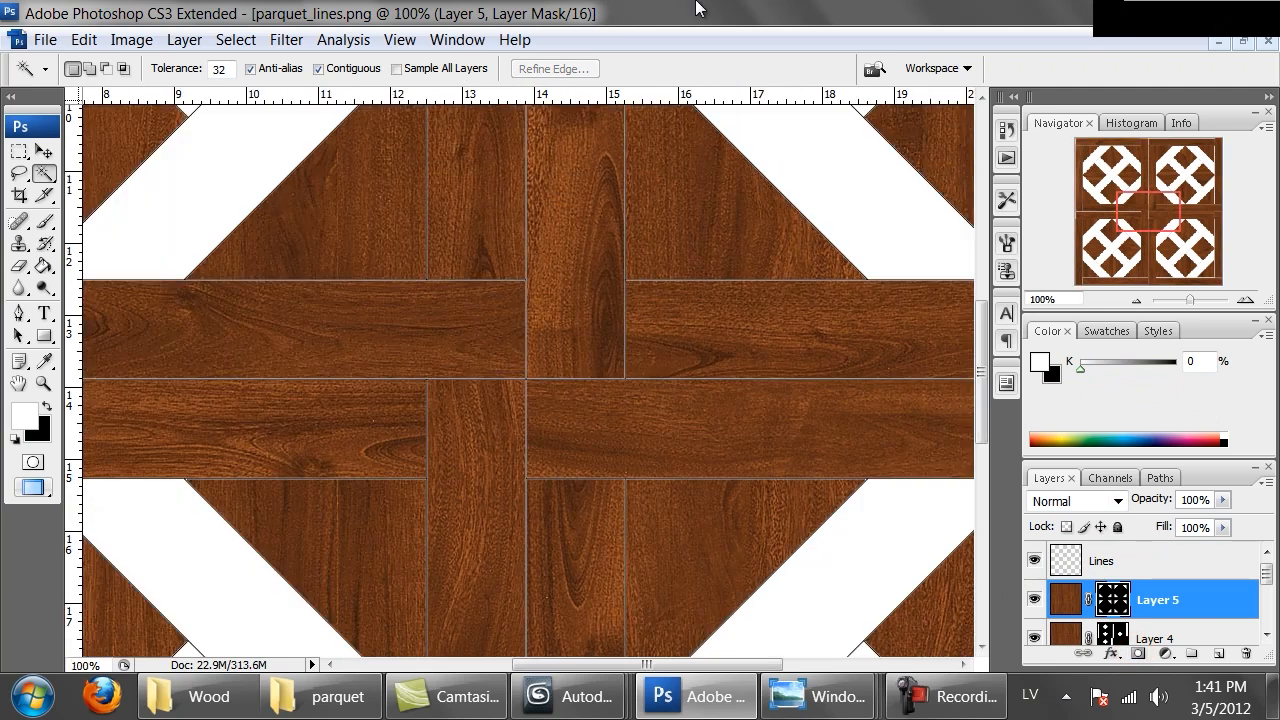
{"action": "left_click_drag", "start_coordinate": [455, 304], "coordinate": [505, 483]}
{"action": "left_click_drag", "start_coordinate": [674, 285], "coordinate": [551, 477]}
{"action": "key", "text": "ctrl+minus"}
{"action": "key", "text": "ctrl+minus"}
{"action": "key", "text": "ctrl+minus"}
{"action": "key", "text": "ctrl+minus"}
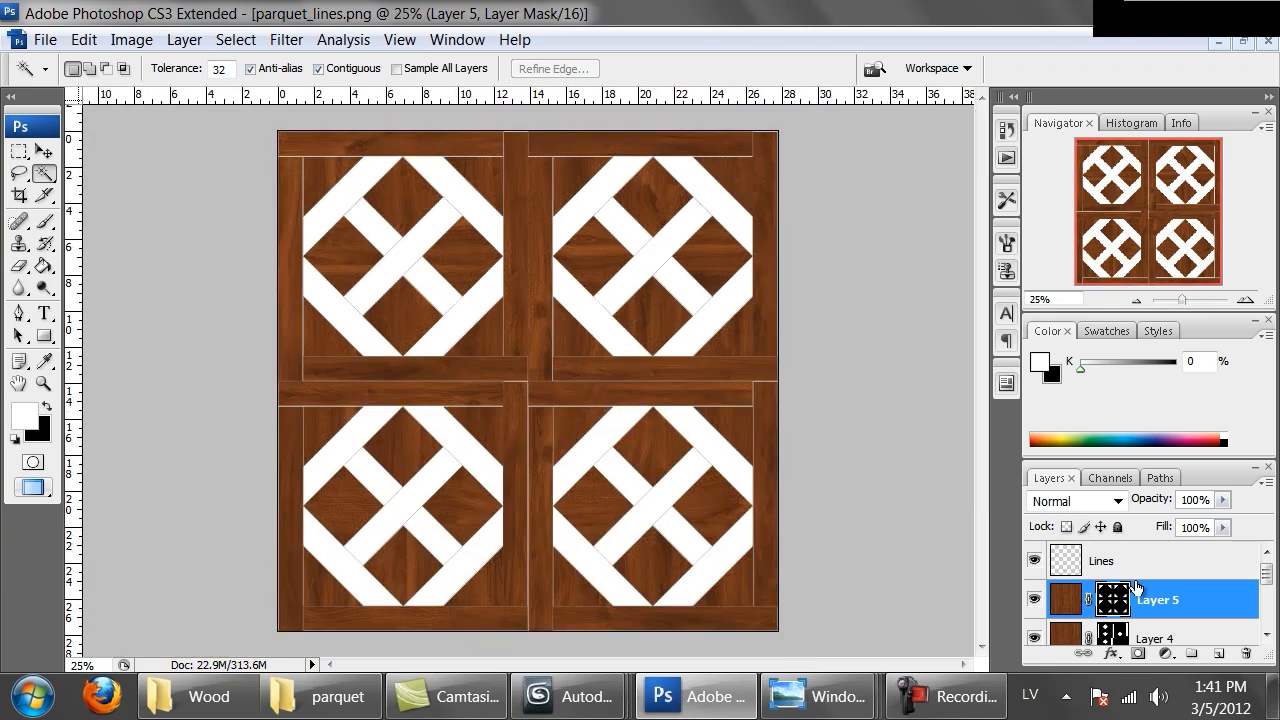
Paste another wood copy, rotate it 45° with Free Transform and stretch it to about 124% width to cover the canvas
{"action": "key", "text": "ctrl+v"}
{"action": "key", "text": "m"}
{"action": "right_click", "coordinate": [626, 404]}
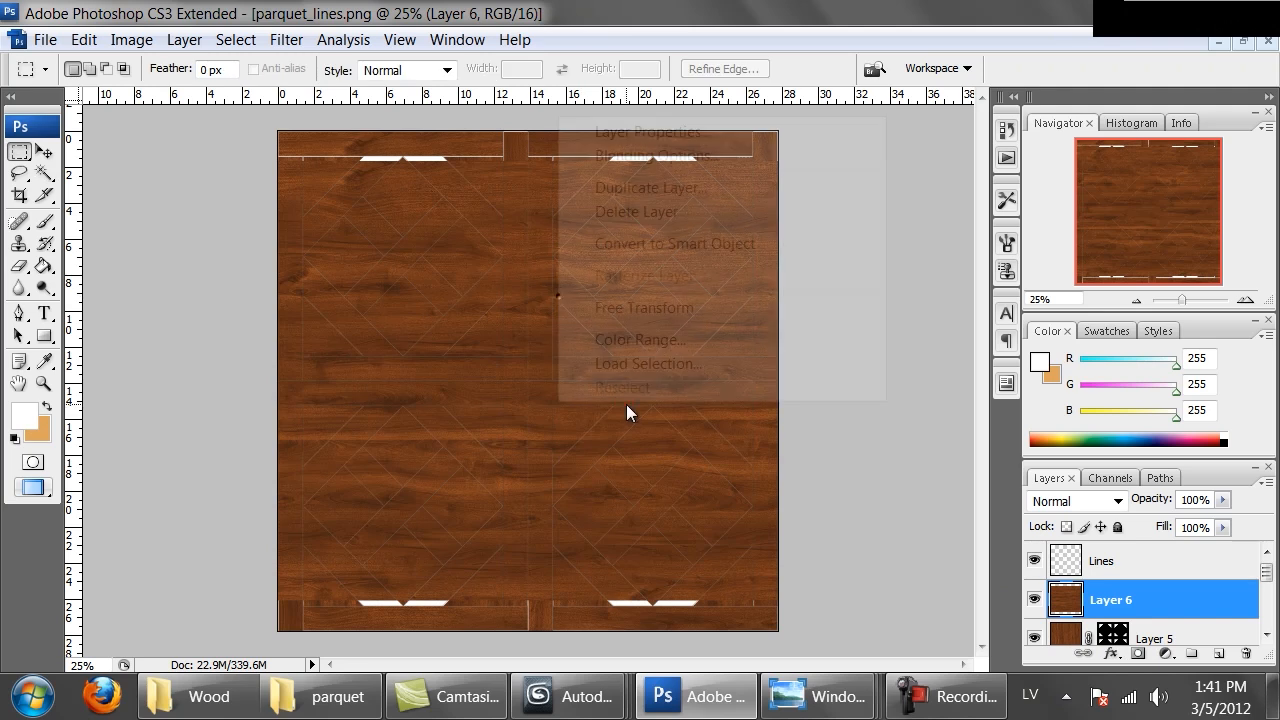
{"action": "left_click", "coordinate": [632, 304]}
{"action": "left_click_drag", "start_coordinate": [887, 541], "coordinate": [645, 630], "text": "shift"}
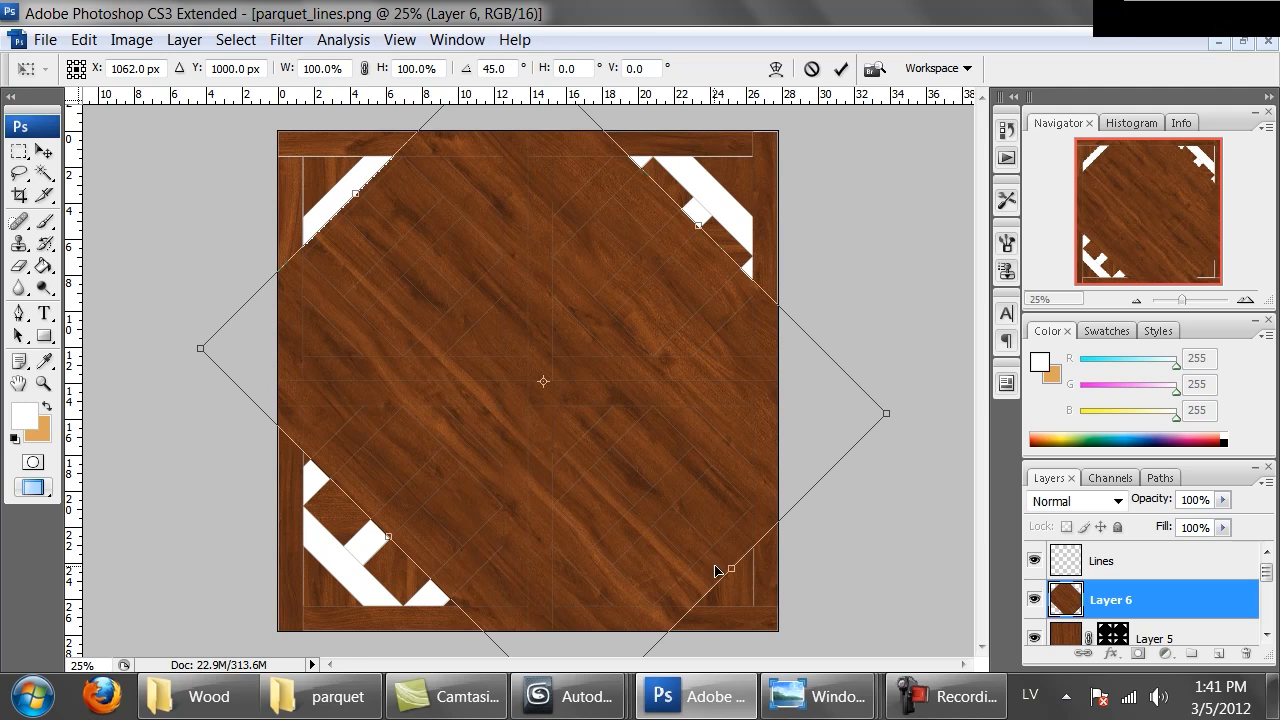
{"action": "left_click_drag", "start_coordinate": [727, 565], "coordinate": [785, 623]}
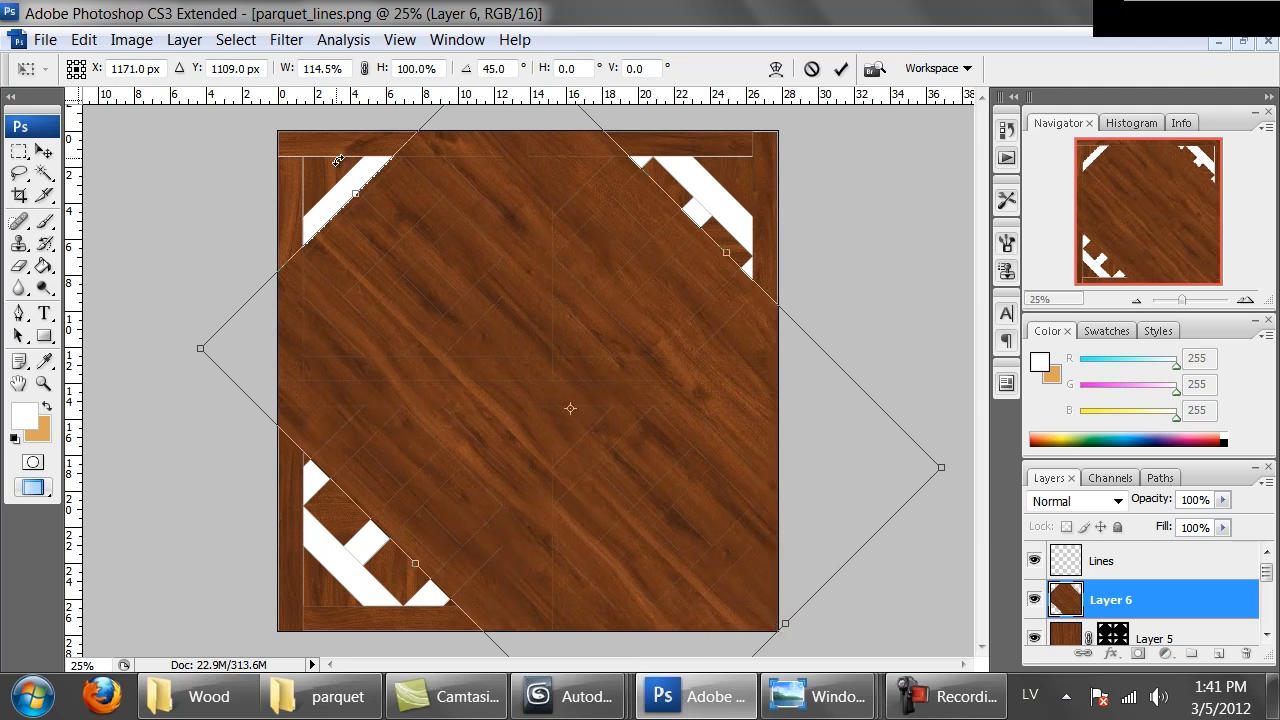
{"action": "left_click_drag", "start_coordinate": [352, 196], "coordinate": [305, 168]}
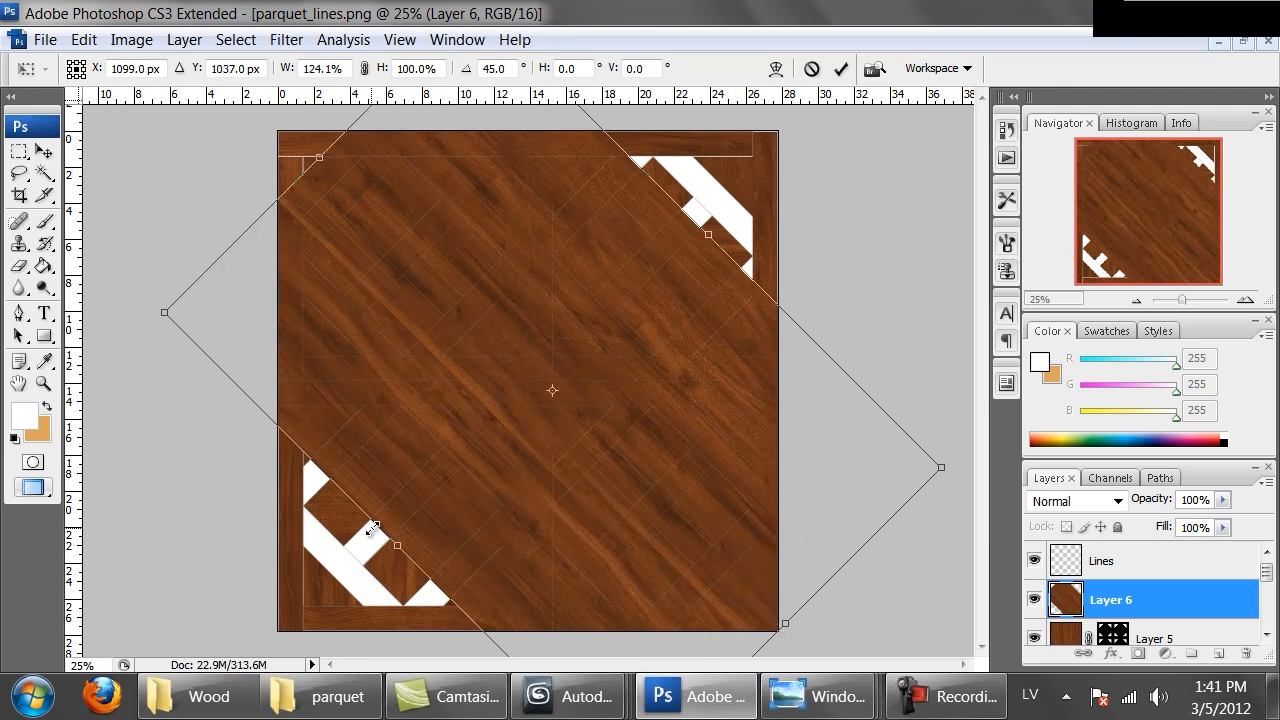
{"action": "left_click_drag", "start_coordinate": [397, 546], "coordinate": [306, 578]}
{"action": "key", "text": "Return"}
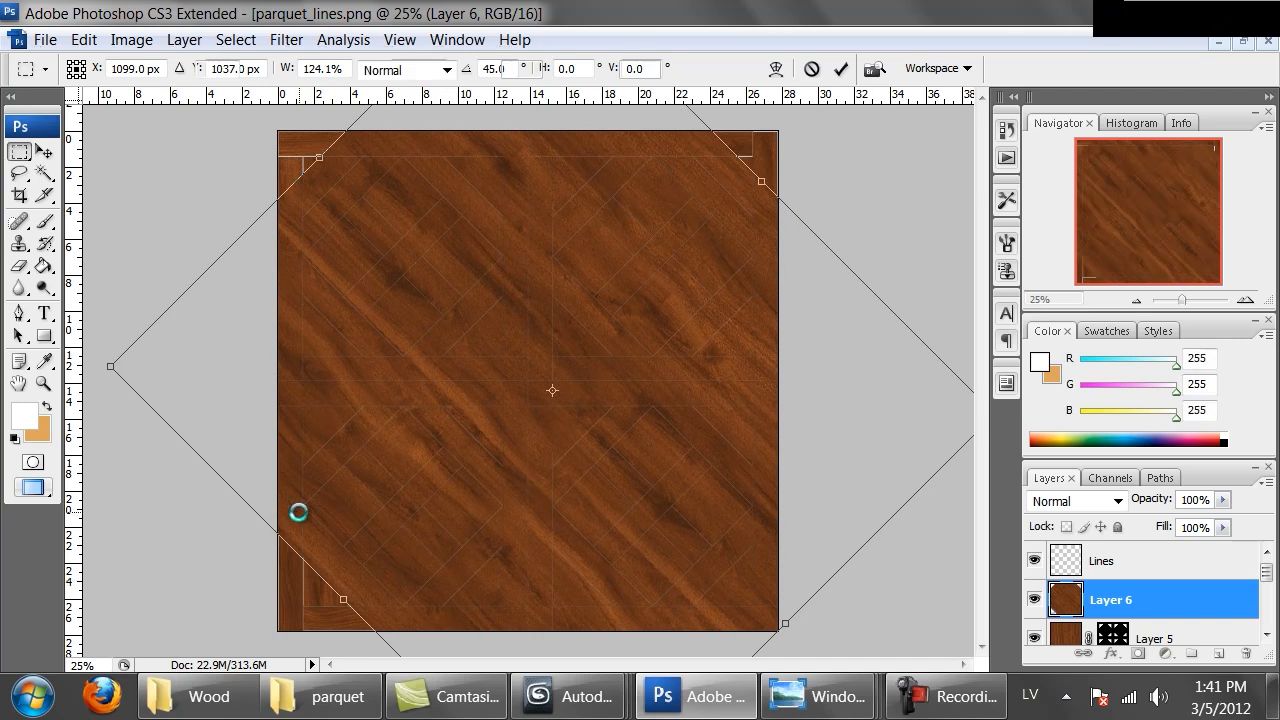
Hide Layer 6 and, on the Lines layer, Magic Wand-select the strips running from upper left to lower right in every tile
{"action": "left_click", "coordinate": [1034, 599]}
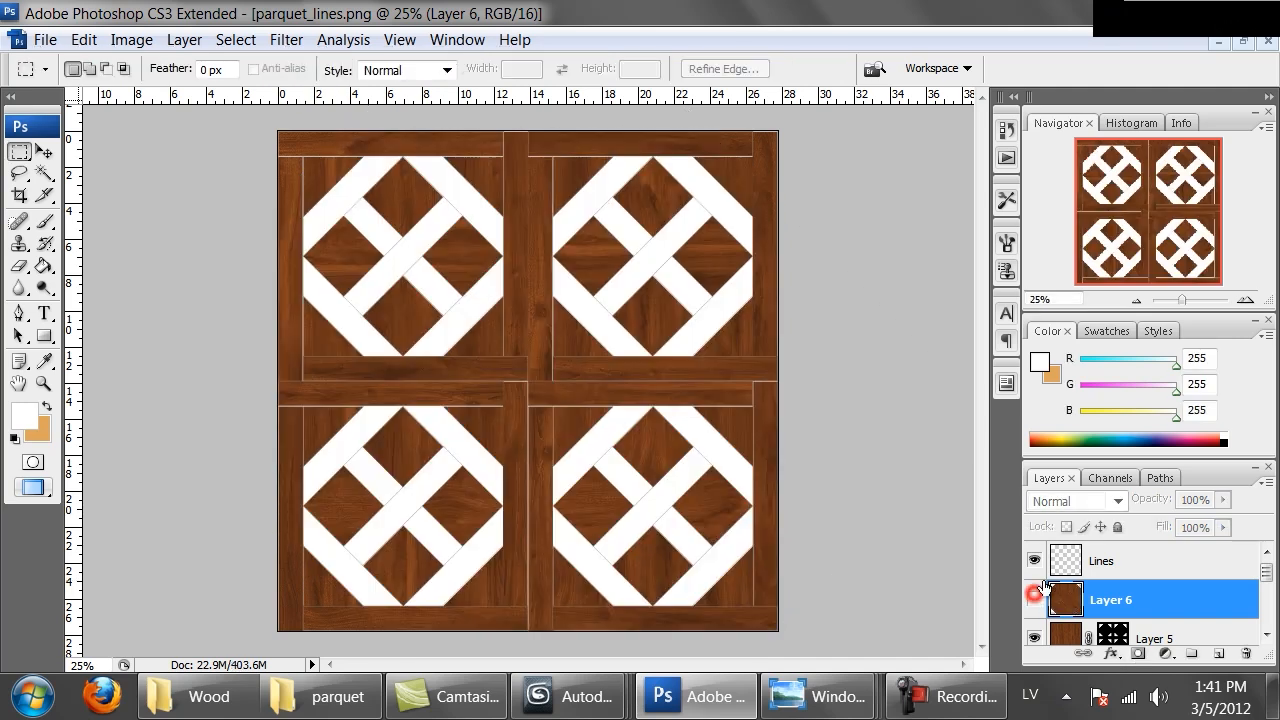
{"action": "left_click", "coordinate": [1066, 562]}
{"action": "left_click", "coordinate": [44, 173]}
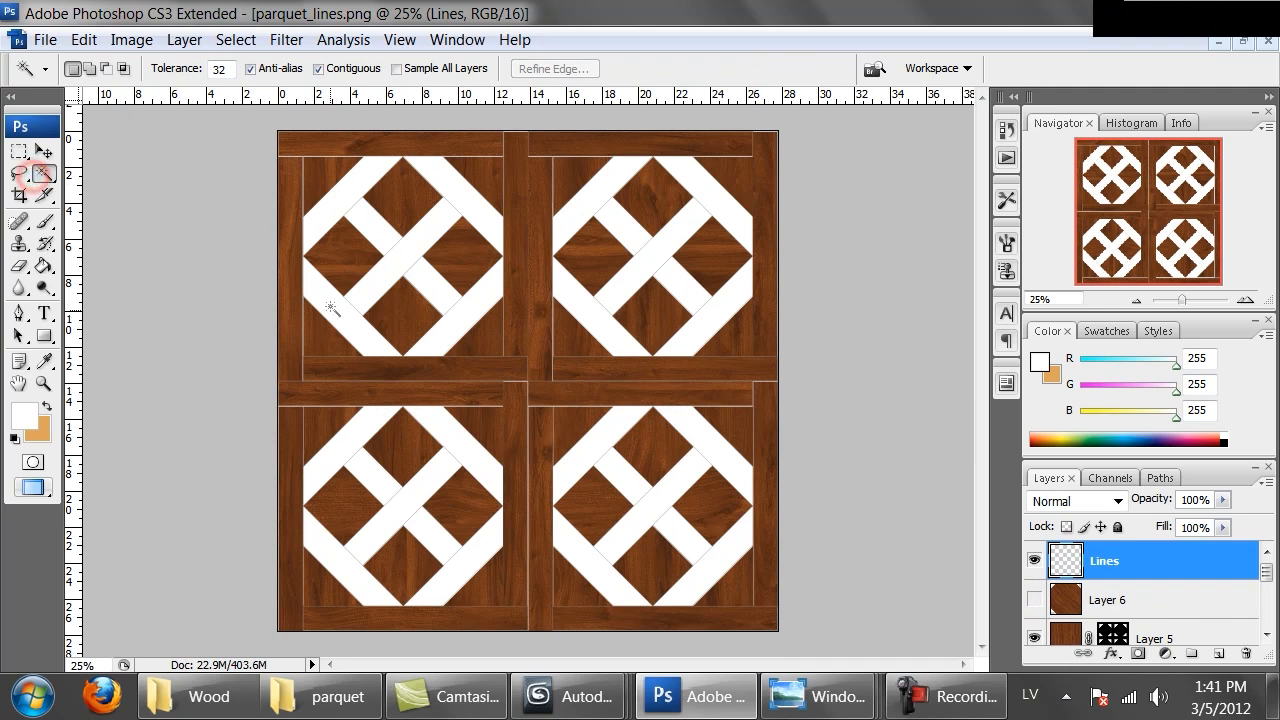
{"action": "left_click", "coordinate": [351, 333]}
{"action": "left_click", "coordinate": [448, 180], "text": "shift"}
{"action": "left_click", "coordinate": [622, 320], "text": "shift"}
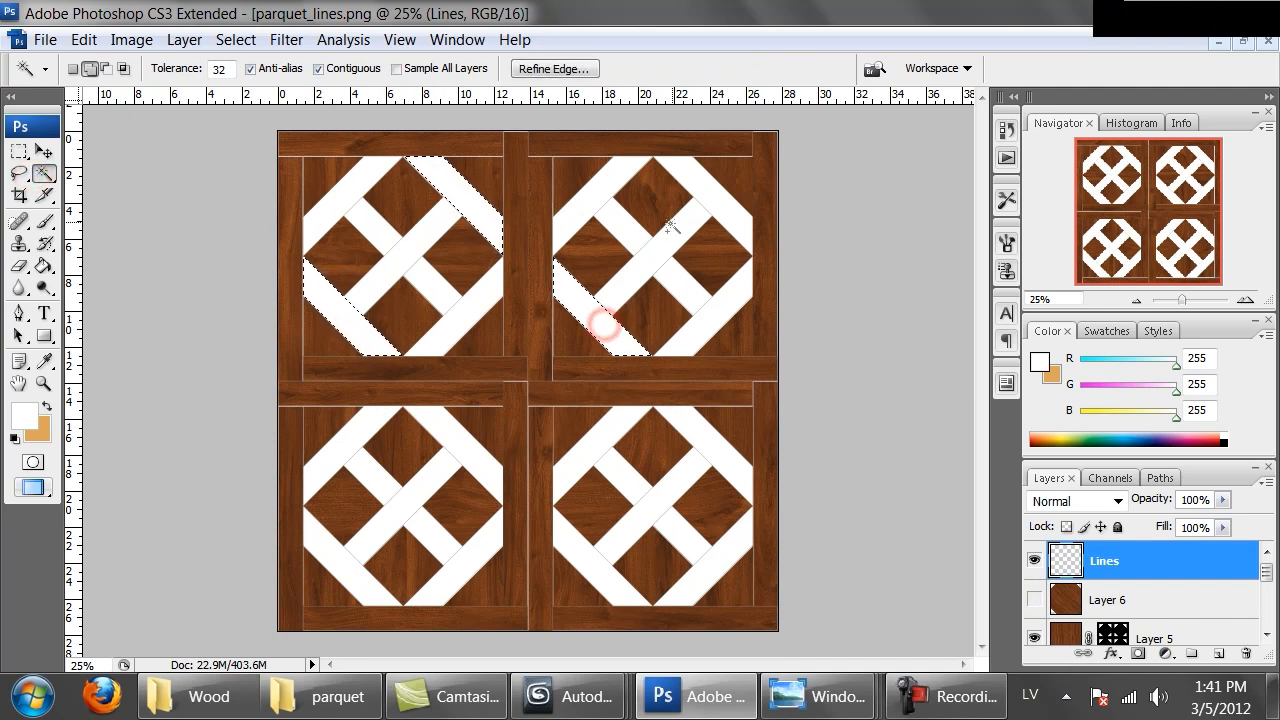
{"action": "left_click", "coordinate": [704, 190], "text": "shift"}
{"action": "left_click", "coordinate": [680, 285], "text": "shift"}
{"action": "left_click", "coordinate": [621, 222], "text": "shift"}
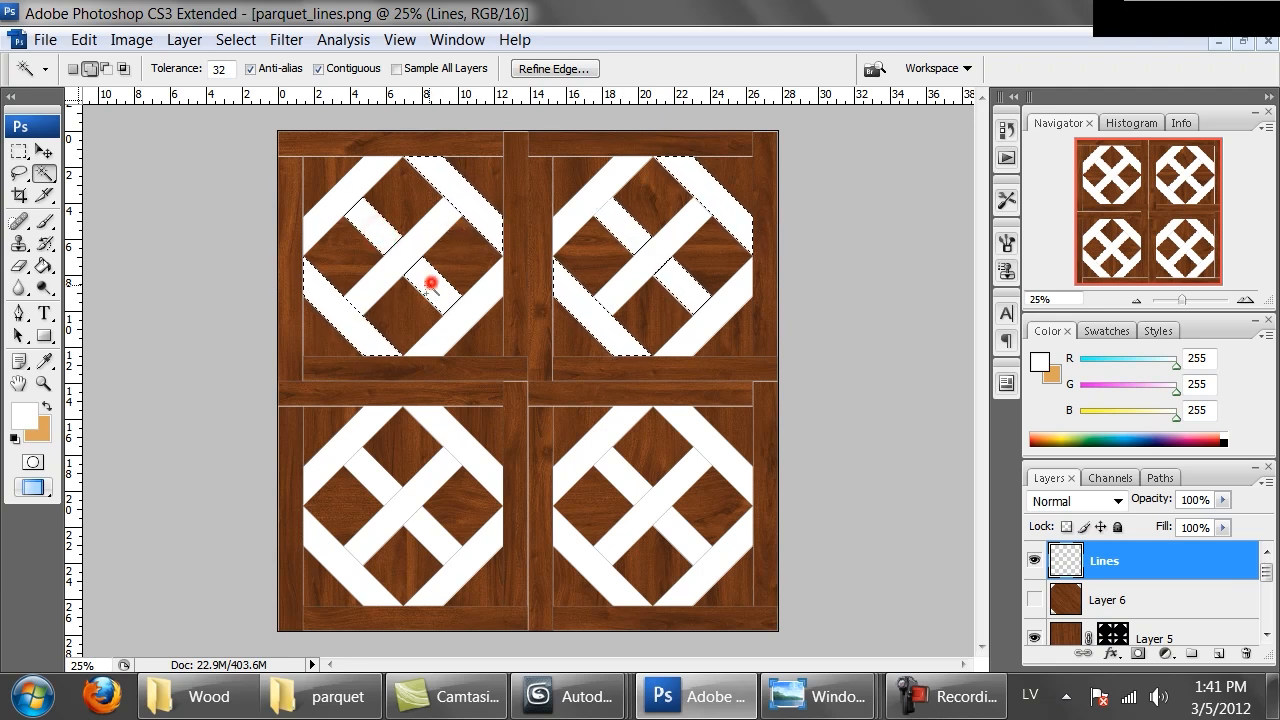
{"action": "left_click", "coordinate": [352, 518]}
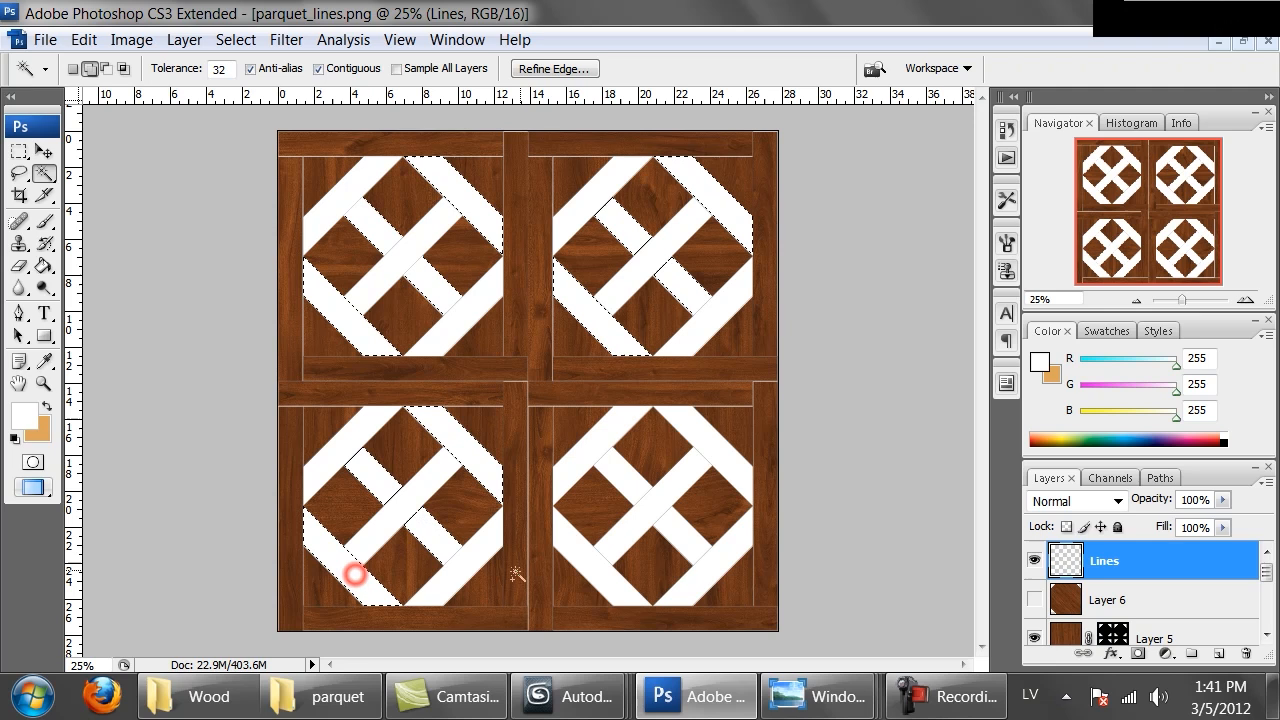
{"action": "left_click", "coordinate": [592, 568]}
{"action": "left_click", "coordinate": [626, 478]}
{"action": "left_click", "coordinate": [678, 533]}
{"action": "left_click", "coordinate": [710, 452]}
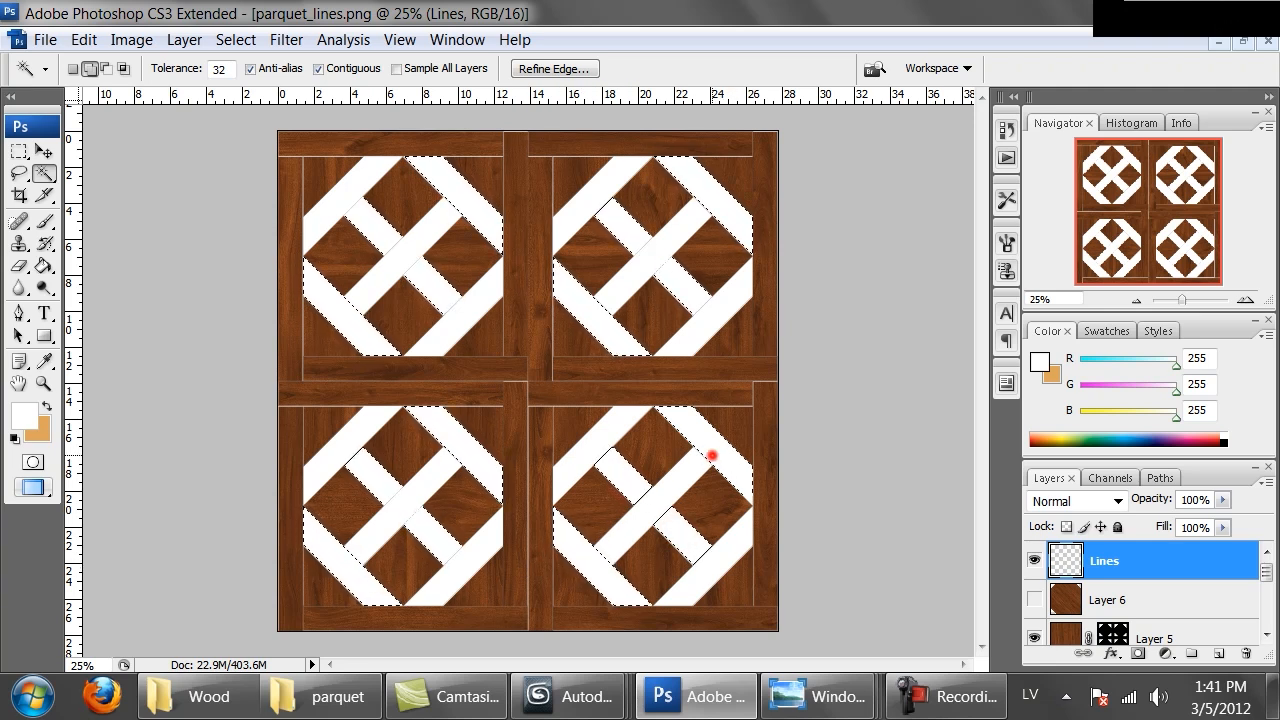
Show Layer 6 and mask it to the selected diagonal strips
{"action": "left_click", "coordinate": [1033, 599]}
{"action": "left_click", "coordinate": [1077, 604]}
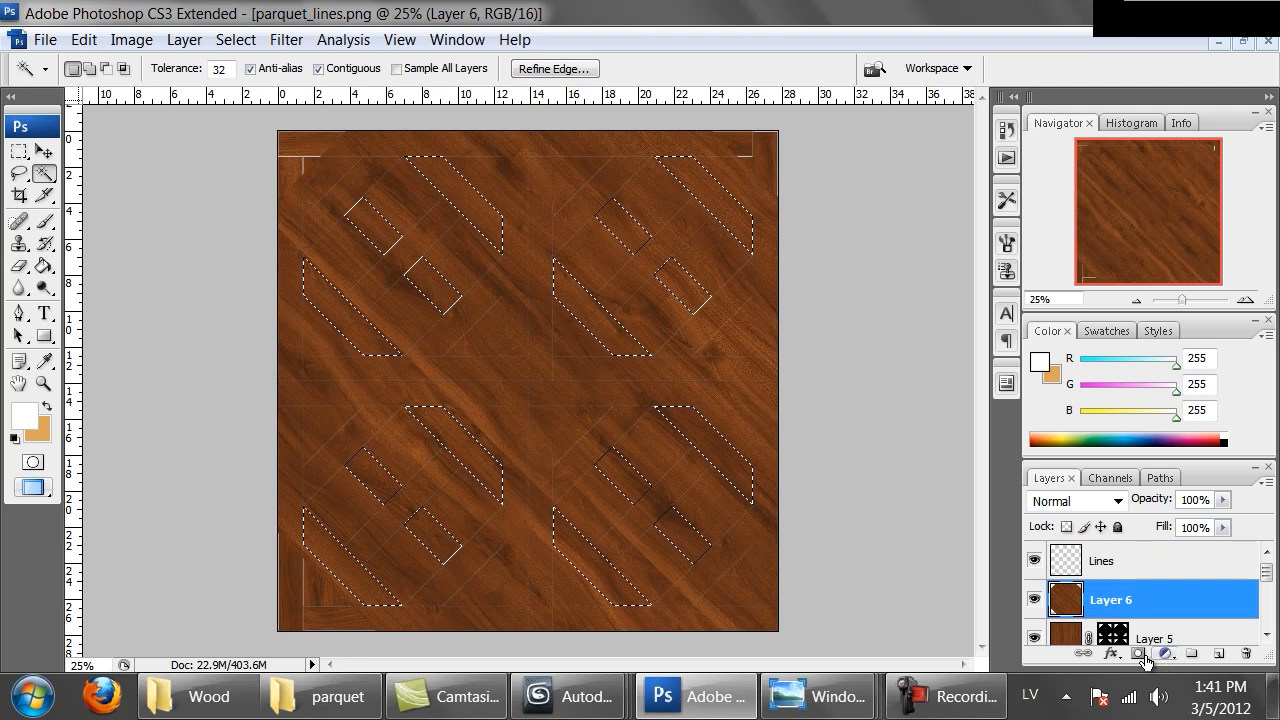
{"action": "left_click", "coordinate": [1139, 654]}
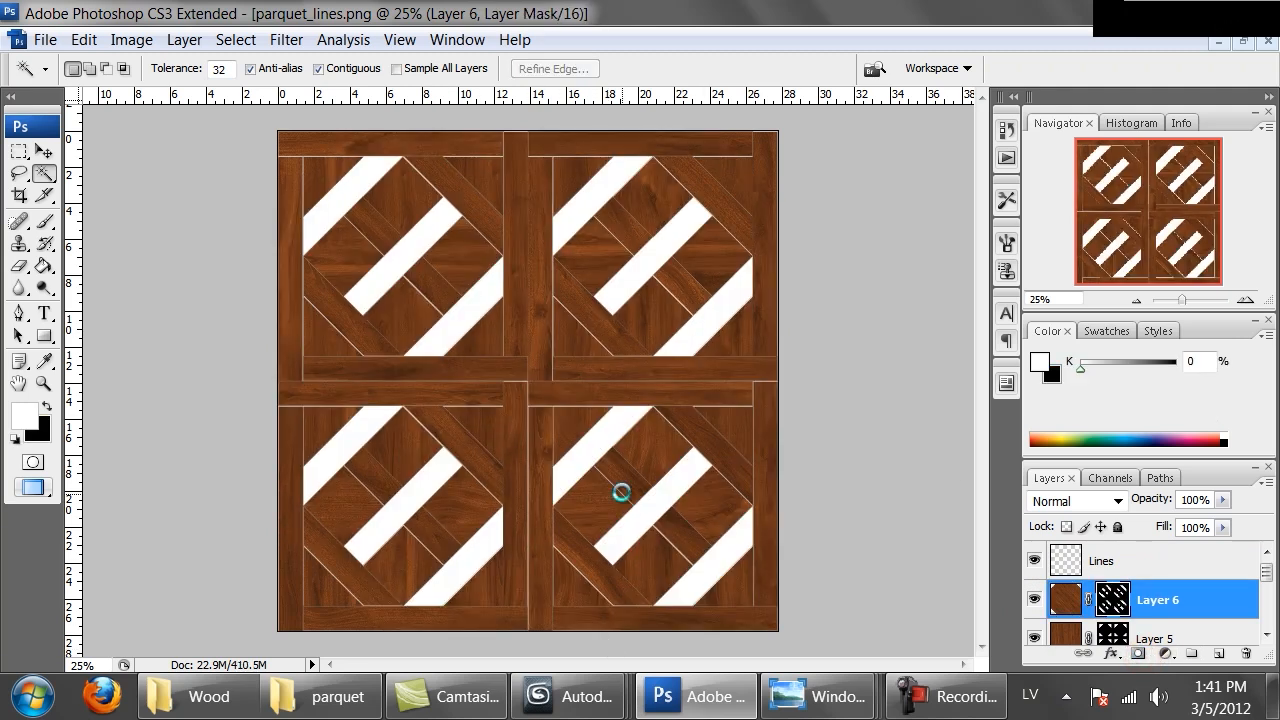
Paste another wood copy, rotate it 135° with Free Transform and scale it to cover the canvas
{"action": "key", "text": "ctrl+v"}
{"action": "key", "text": "m"}
{"action": "right_click", "coordinate": [520, 331]}
{"action": "left_click", "coordinate": [607, 523]}
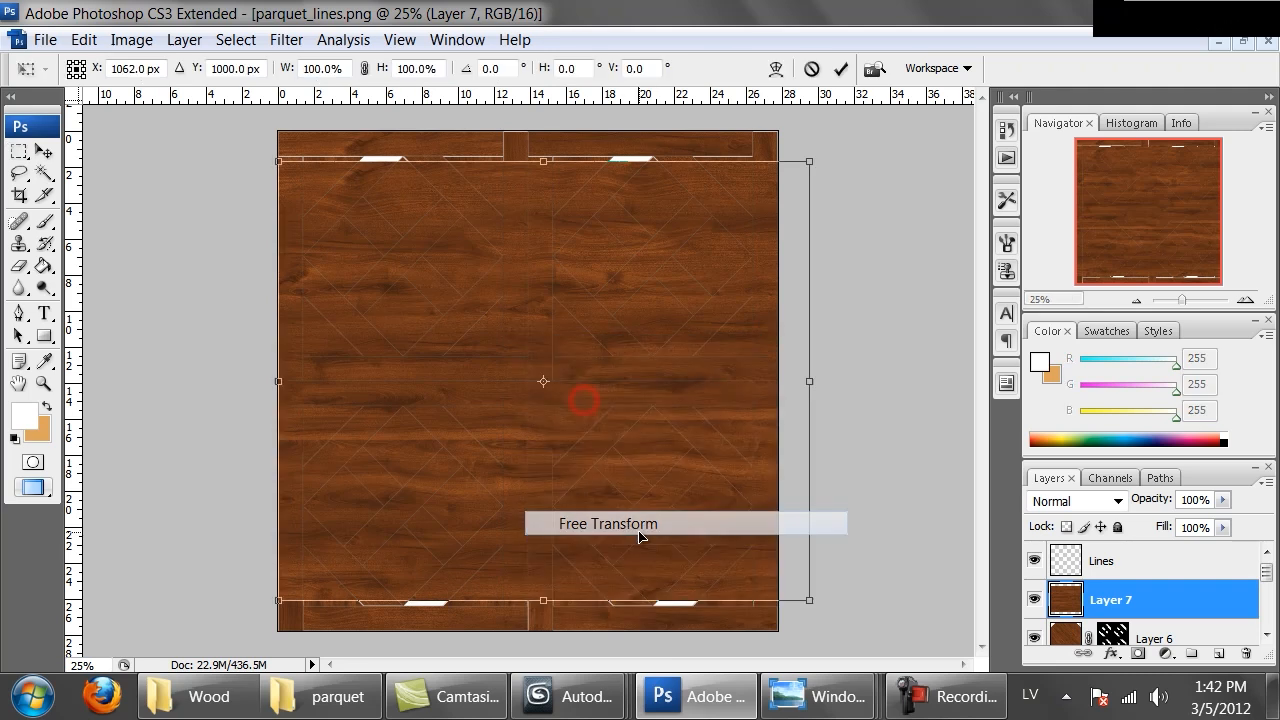
{"action": "left_click_drag", "start_coordinate": [849, 603], "coordinate": [140, 445]}
{"action": "left_click_drag", "start_coordinate": [703, 540], "coordinate": [757, 595], "text": "alt"}
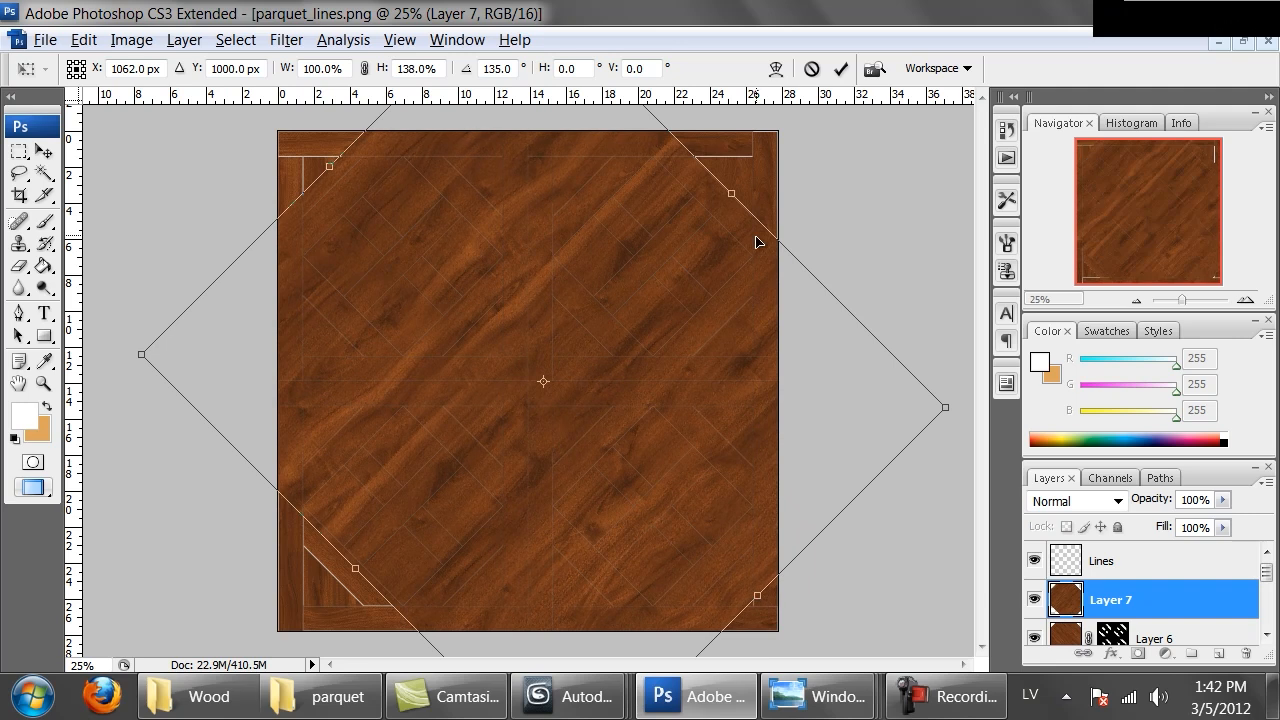
{"action": "left_click_drag", "start_coordinate": [728, 201], "coordinate": [743, 181]}
{"action": "left_click_drag", "start_coordinate": [358, 573], "coordinate": [302, 565]}
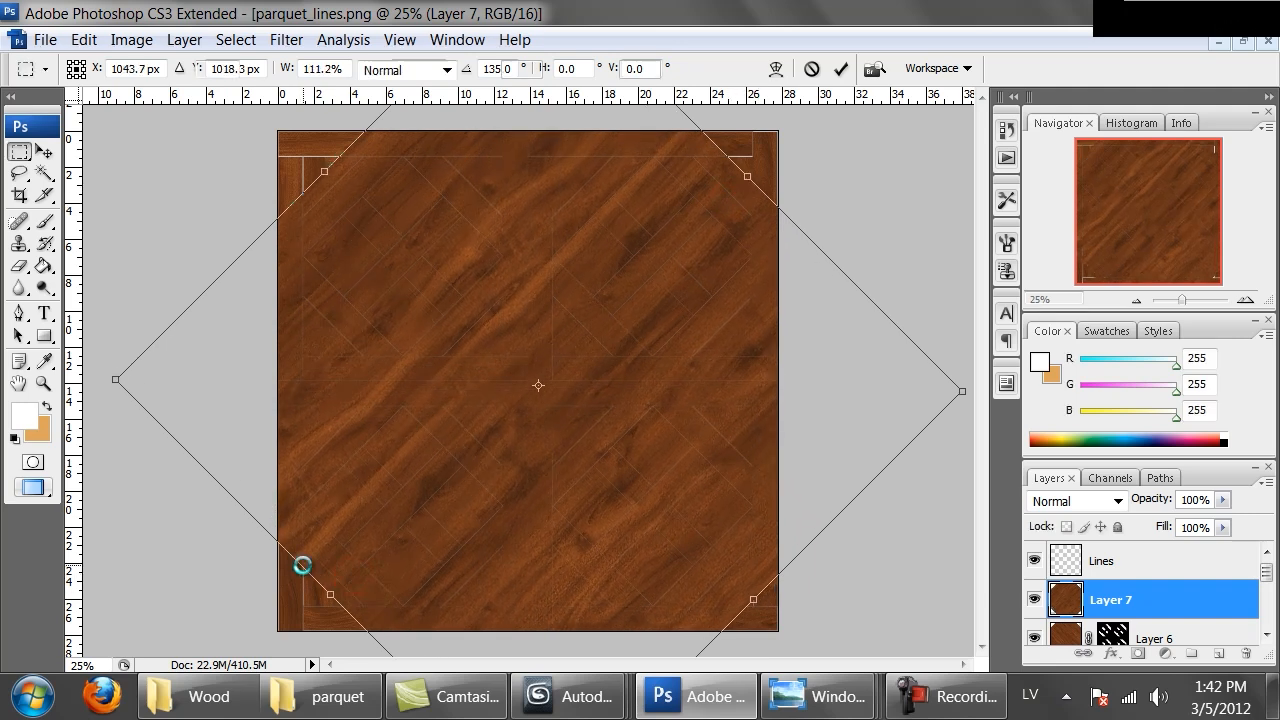
{"action": "key", "text": "Return"}
Hide Layer 7 and, on the Lines layer, Magic Wand-select the strips running from lower left to upper right in every tile
{"action": "left_click", "coordinate": [1033, 599]}
{"action": "left_click", "coordinate": [1066, 560]}
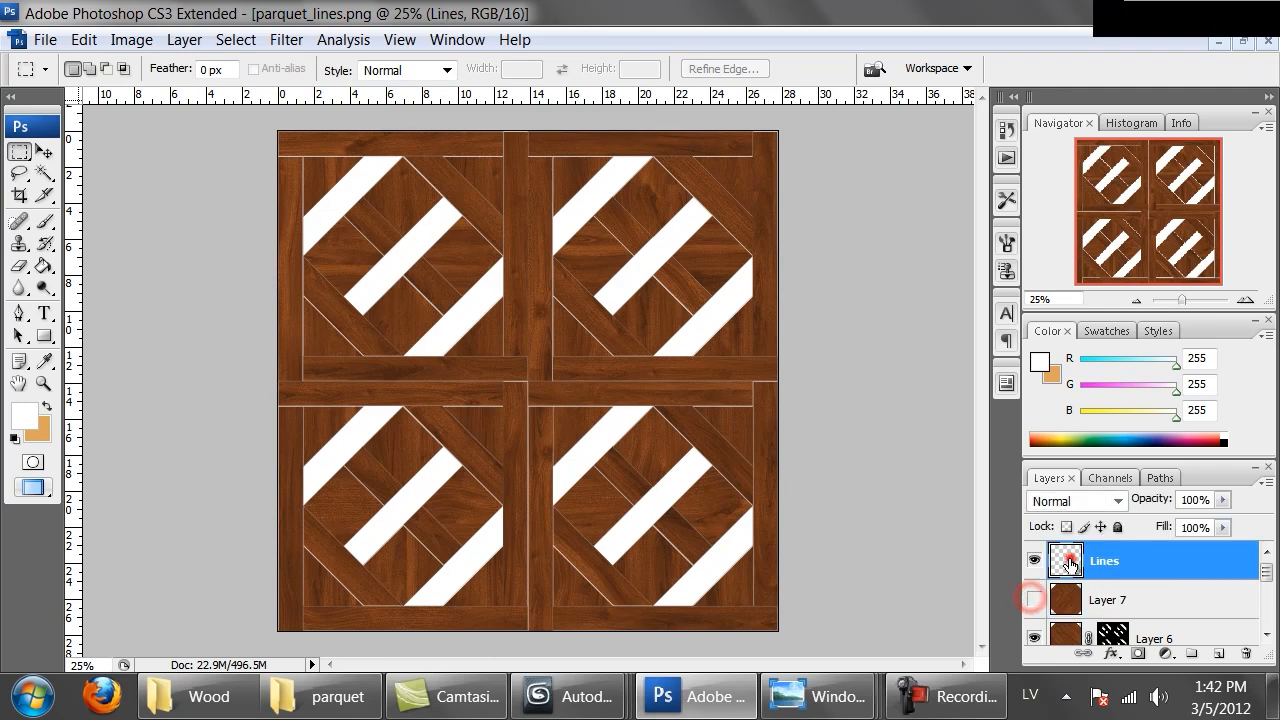
{"action": "left_click", "coordinate": [44, 173]}
{"action": "left_click", "coordinate": [331, 201]}
{"action": "left_click", "coordinate": [400, 260], "text": "shift"}
{"action": "left_click", "coordinate": [461, 332], "text": "shift"}
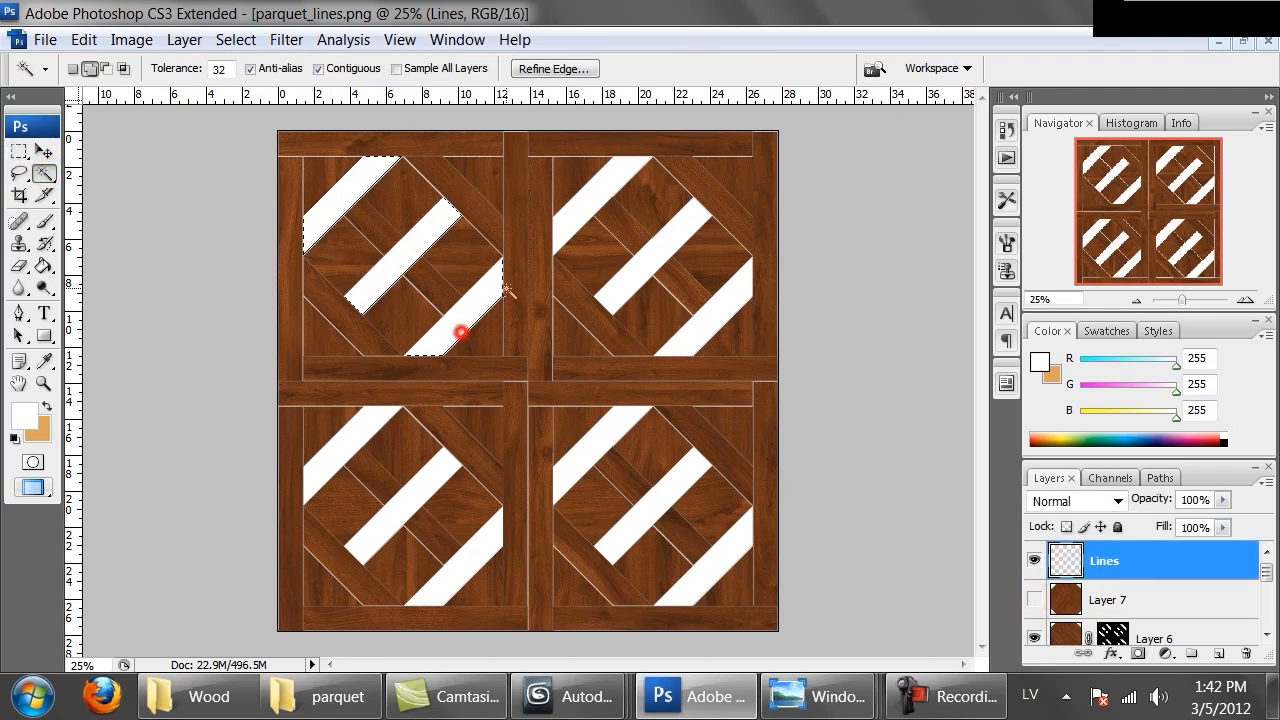
{"action": "left_click", "coordinate": [600, 193], "text": "shift"}
{"action": "left_click", "coordinate": [637, 259], "text": "shift"}
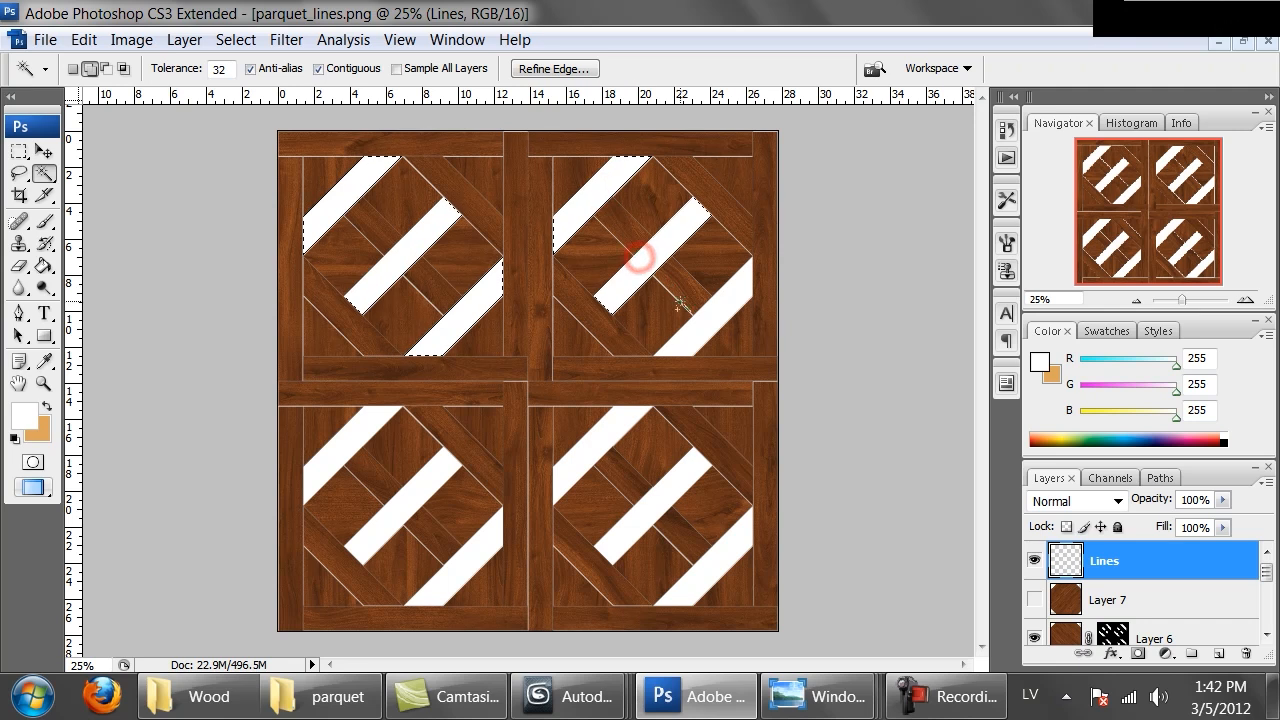
{"action": "left_click", "coordinate": [688, 333], "text": "shift"}
{"action": "left_click", "coordinate": [590, 449], "text": "shift"}
{"action": "left_click", "coordinate": [656, 497], "text": "shift"}
{"action": "left_click", "coordinate": [703, 574], "text": "shift"}
{"action": "left_click", "coordinate": [458, 572], "text": "shift"}
{"action": "left_click", "coordinate": [400, 506], "text": "shift"}
{"action": "left_click", "coordinate": [339, 449], "text": "shift"}
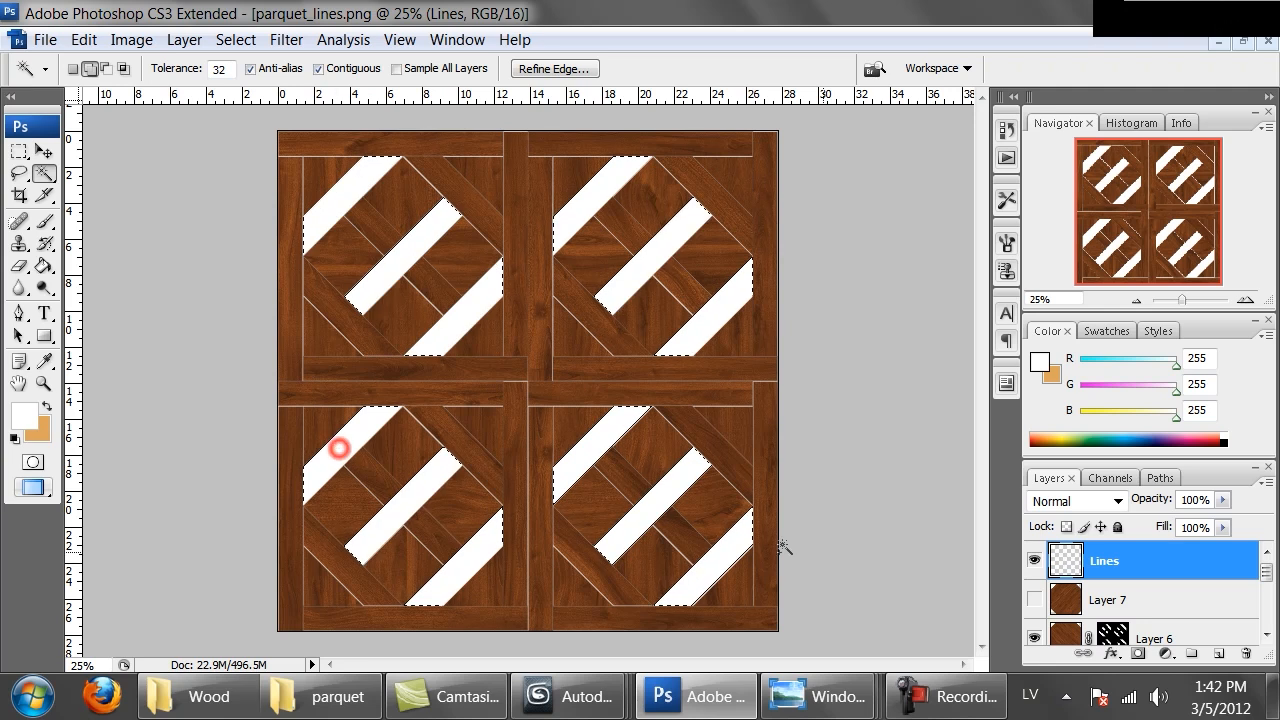
Show Layer 7 and add a layer mask from the selected strips
{"action": "left_click", "coordinate": [1034, 599]}
{"action": "left_click", "coordinate": [1110, 599]}
{"action": "left_click", "coordinate": [1137, 654]}
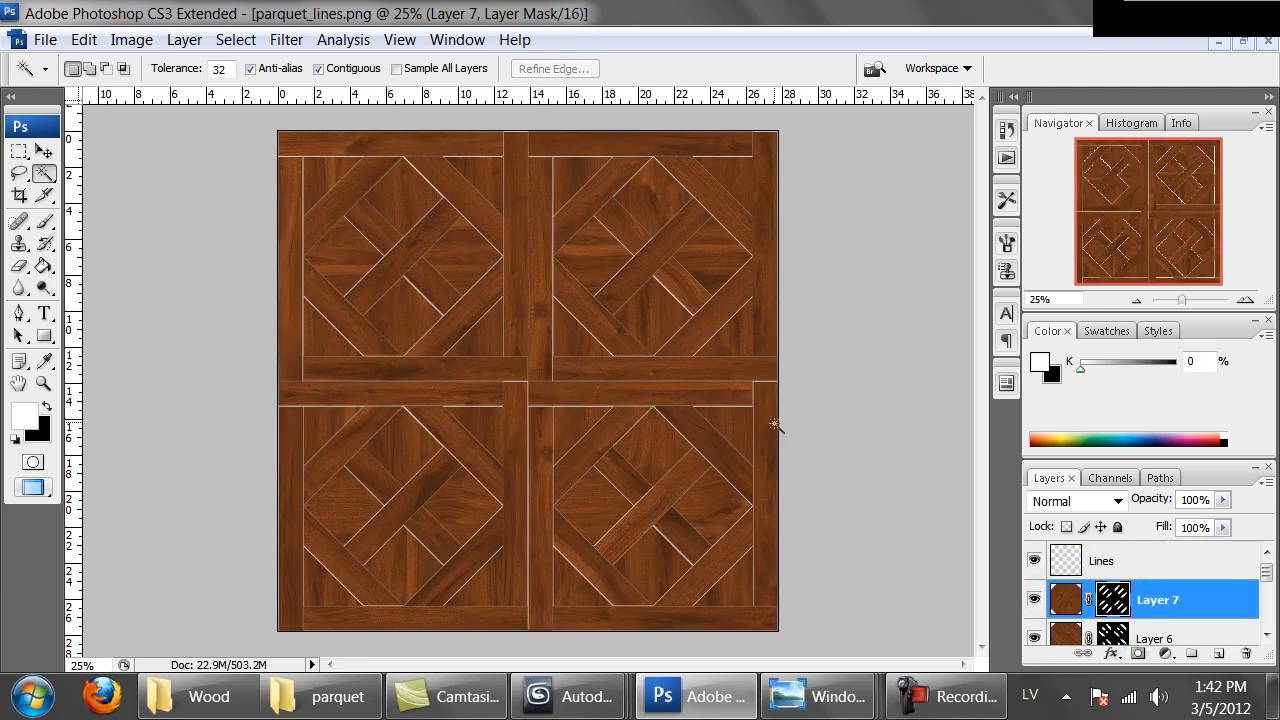
Darken the bottom Layer 1 to black with Hue/Saturation by lowering its lightness
{"action": "key", "text": "ctrl+alt+0"}
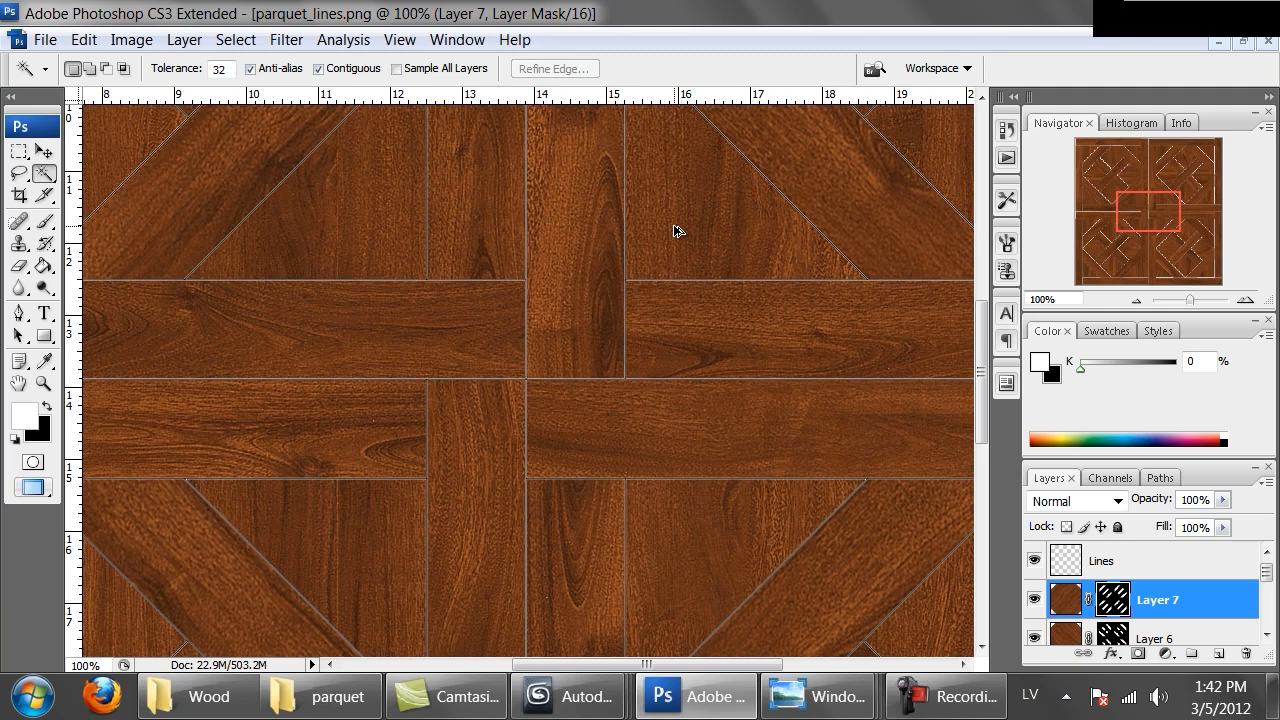
{"action": "key", "text": "ctrl+minus"}
{"action": "key", "text": "ctrl+minus"}
{"action": "key", "text": "ctrl+minus"}
{"action": "key", "text": "ctrl+minus"}
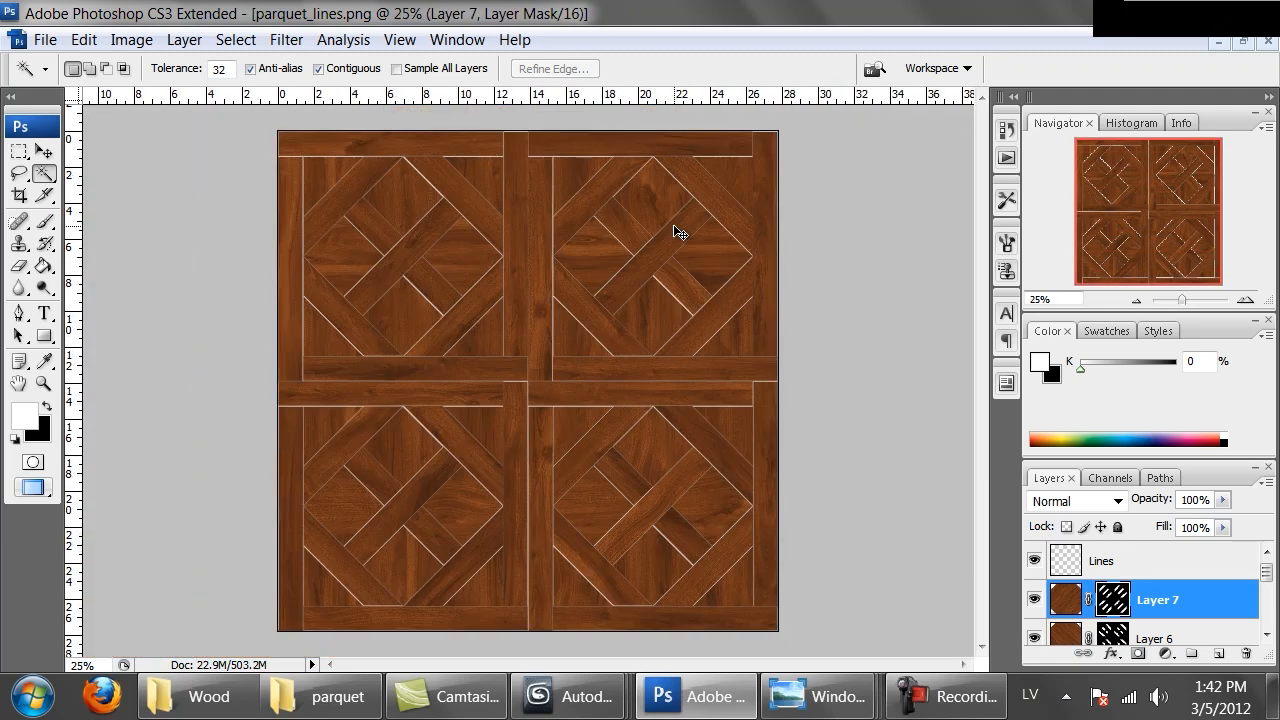
{"action": "scroll", "coordinate": [1148, 617], "scroll_direction": "down", "scroll_amount": 5}
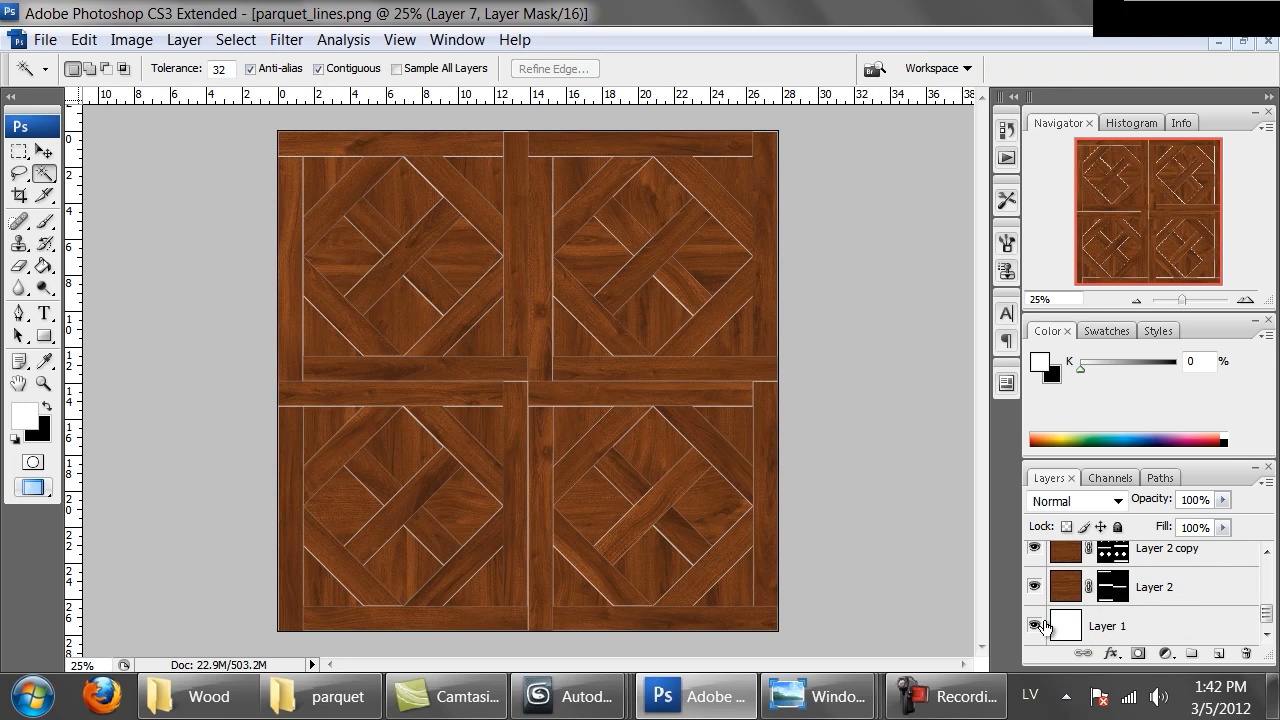
{"action": "left_click", "coordinate": [1094, 628]}
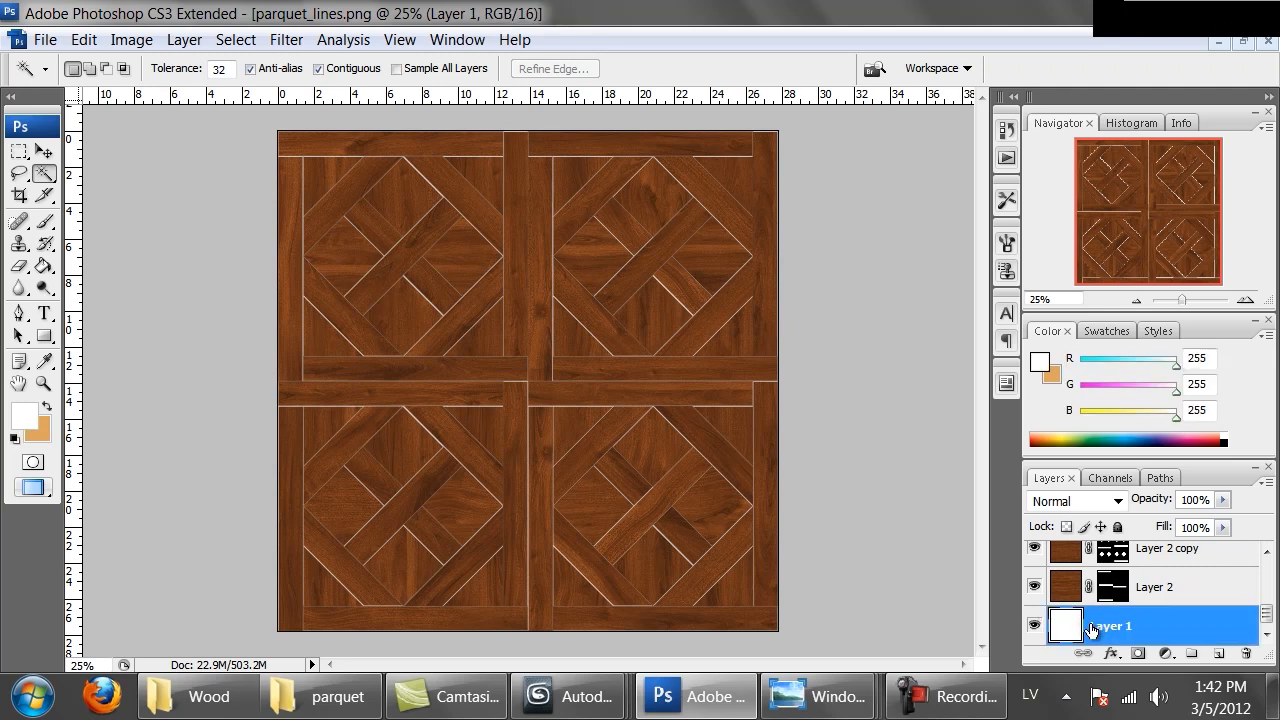
{"action": "key", "text": "ctrl+u"}
{"action": "left_click_drag", "start_coordinate": [879, 424], "coordinate": [794, 424]}
{"action": "left_click", "coordinate": [1127, 273]}
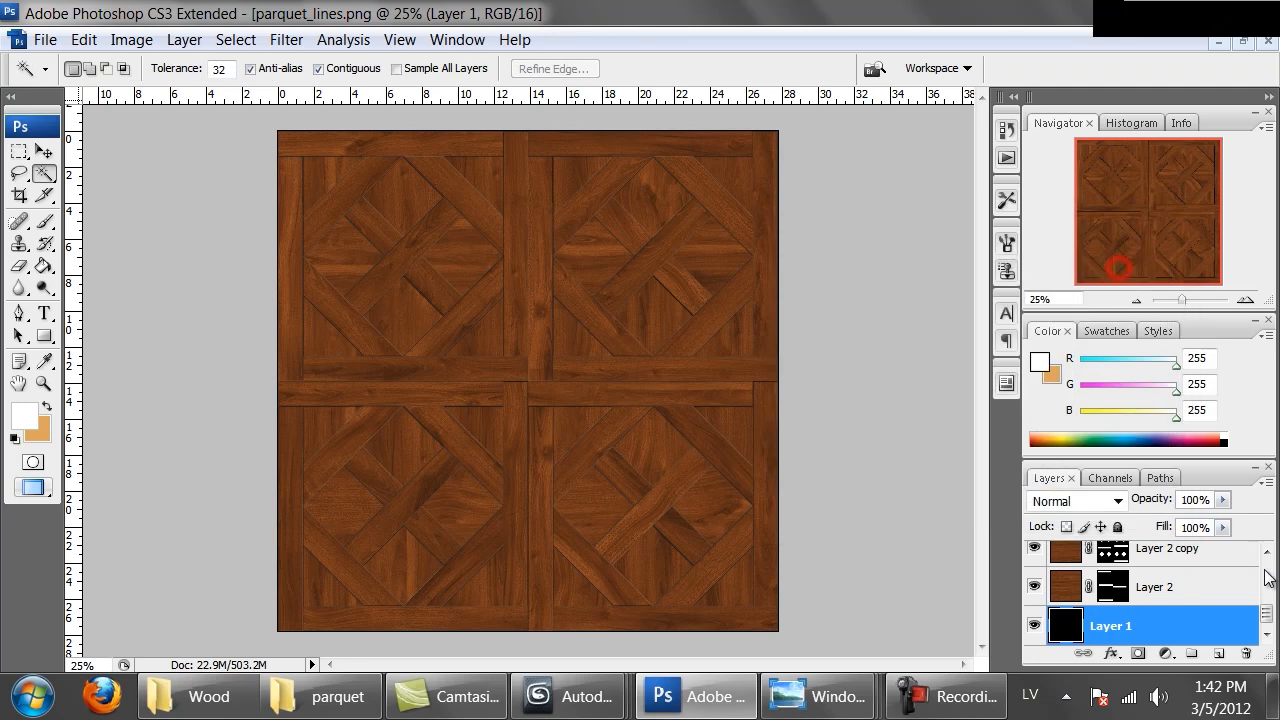
Hide the Lines layer and inspect the seams between the parquet pieces at 100% zoom
{"action": "left_click_drag", "start_coordinate": [1266, 614], "coordinate": [1266, 571]}
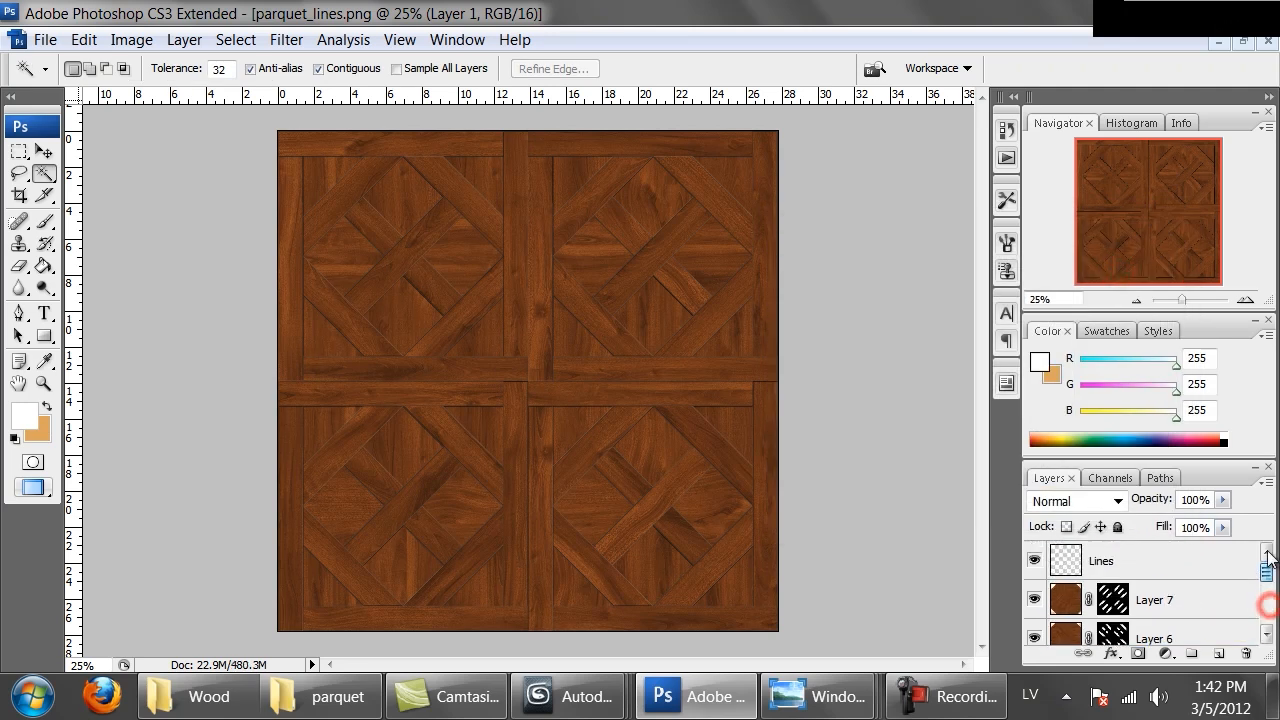
{"action": "left_click", "coordinate": [1035, 565]}
{"action": "key", "text": "ctrl+alt+0"}
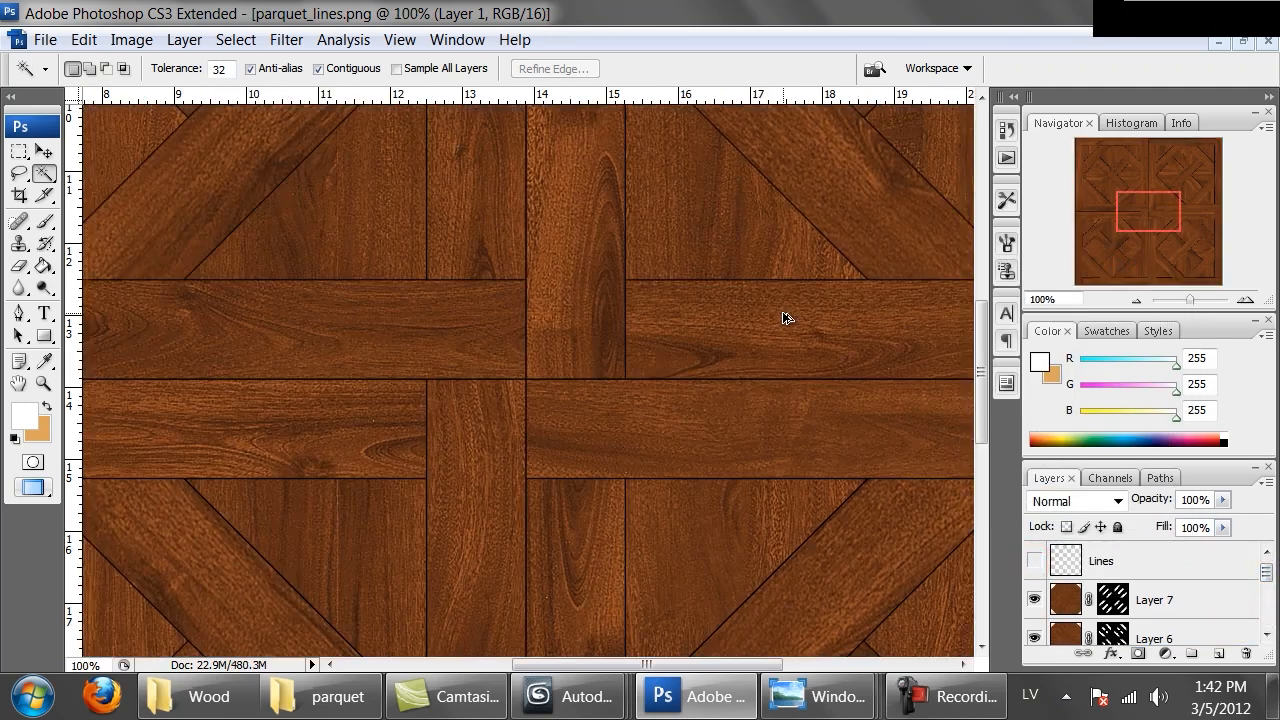
{"action": "left_click_drag", "start_coordinate": [777, 303], "coordinate": [480, 501]}
{"action": "left_click_drag", "start_coordinate": [611, 263], "coordinate": [580, 463]}
{"action": "left_click_drag", "start_coordinate": [660, 246], "coordinate": [457, 437]}
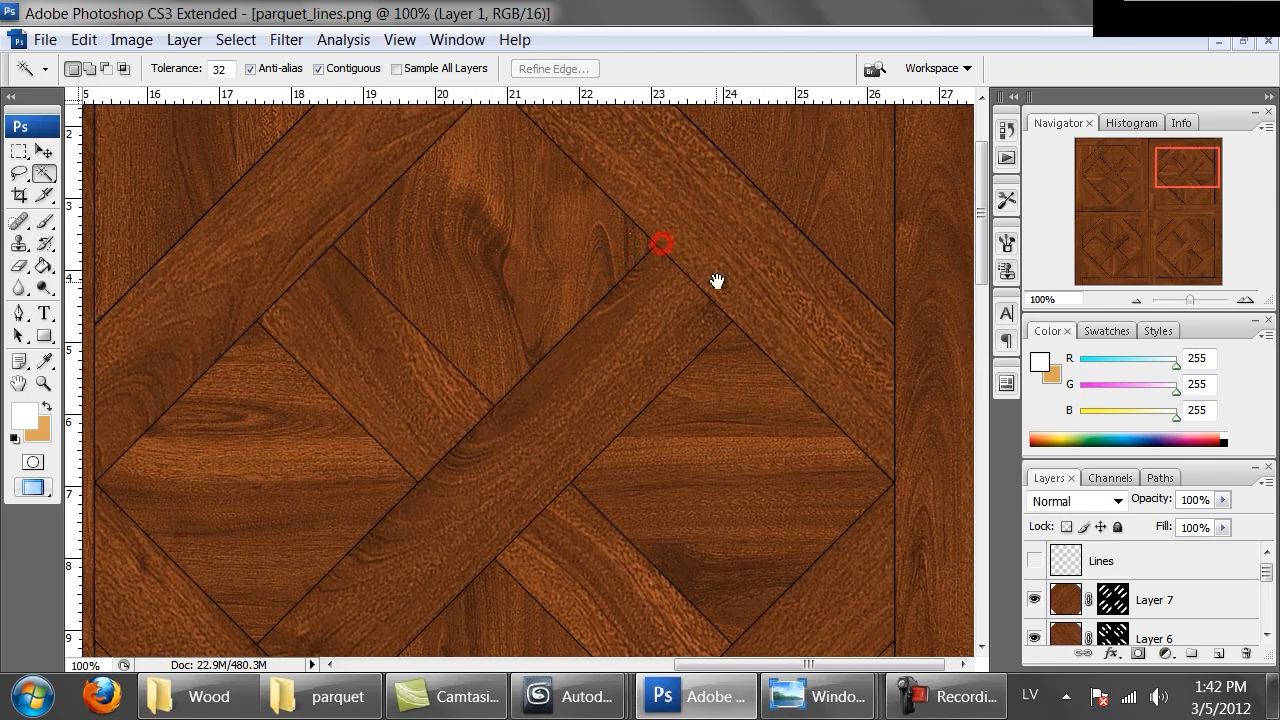
{"action": "left_click_drag", "start_coordinate": [698, 281], "coordinate": [471, 469]}
{"action": "left_click_drag", "start_coordinate": [272, 359], "coordinate": [735, 373]}
{"action": "left_click_drag", "start_coordinate": [425, 399], "coordinate": [758, 392]}
{"action": "left_click_drag", "start_coordinate": [420, 397], "coordinate": [742, 356]}
{"action": "left_click_drag", "start_coordinate": [531, 529], "coordinate": [581, 317]}
{"action": "left_click_drag", "start_coordinate": [586, 531], "coordinate": [598, 274]}
{"action": "left_click_drag", "start_coordinate": [607, 551], "coordinate": [412, 334]}
{"action": "left_click_drag", "start_coordinate": [654, 326], "coordinate": [482, 447]}
{"action": "left_click_drag", "start_coordinate": [588, 298], "coordinate": [485, 493]}
{"action": "left_click_drag", "start_coordinate": [534, 333], "coordinate": [448, 391]}
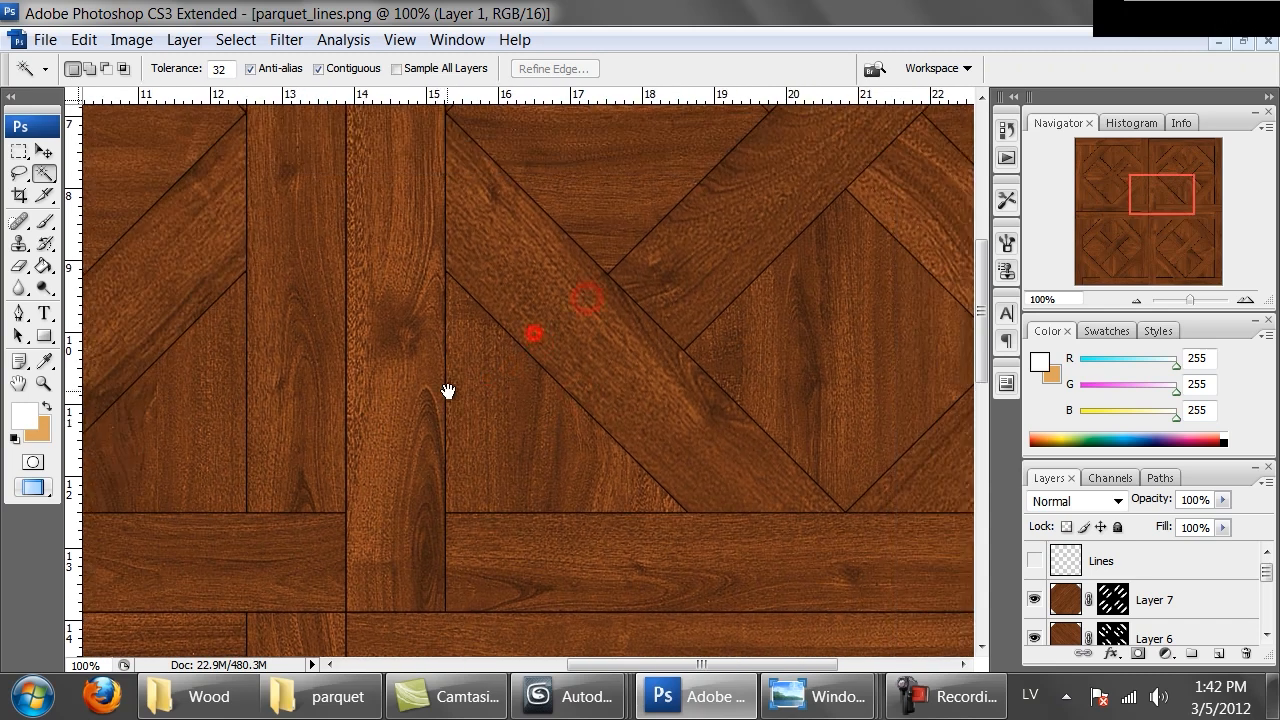
{"action": "key", "text": "ctrl+minus"}
{"action": "key", "text": "ctrl+minus"}
{"action": "key", "text": "ctrl+minus"}
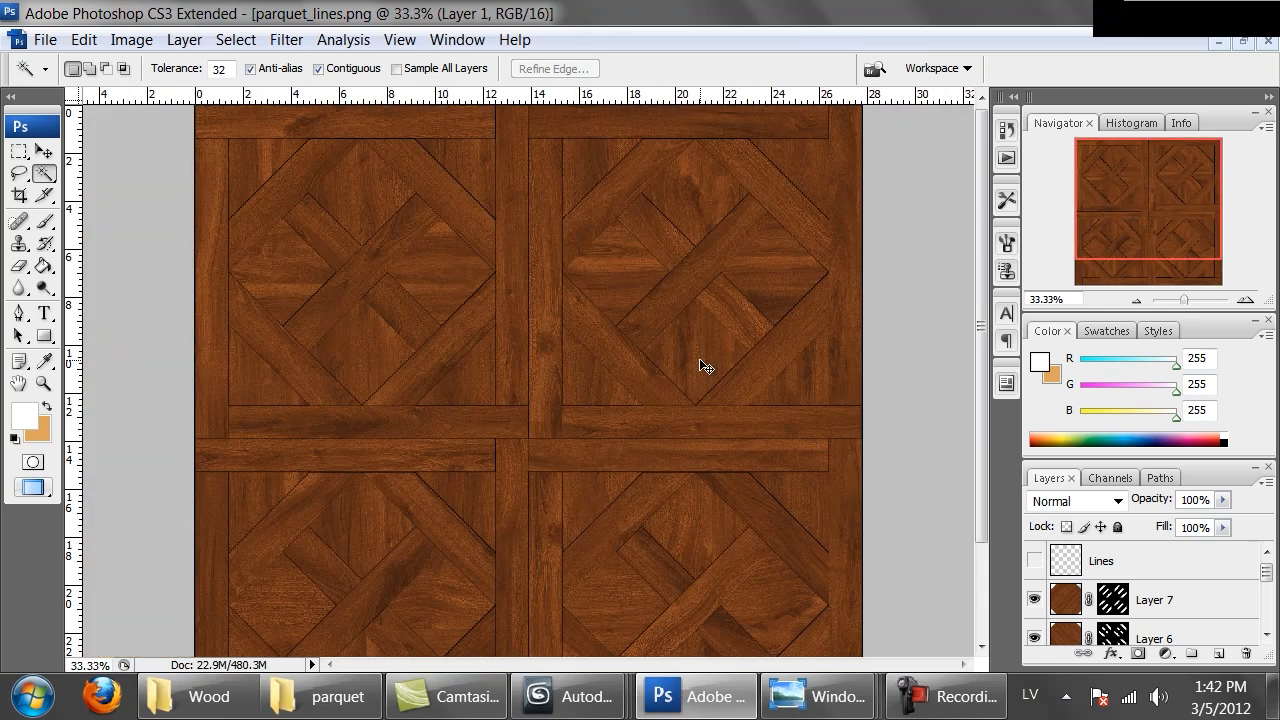
{"action": "key", "text": "ctrl+minus"}
{"action": "key", "text": "ctrl+plus"}
{"action": "key", "text": "ctrl+plus"}
{"action": "key", "text": "ctrl+plus"}
{"action": "key", "text": "ctrl+plus"}
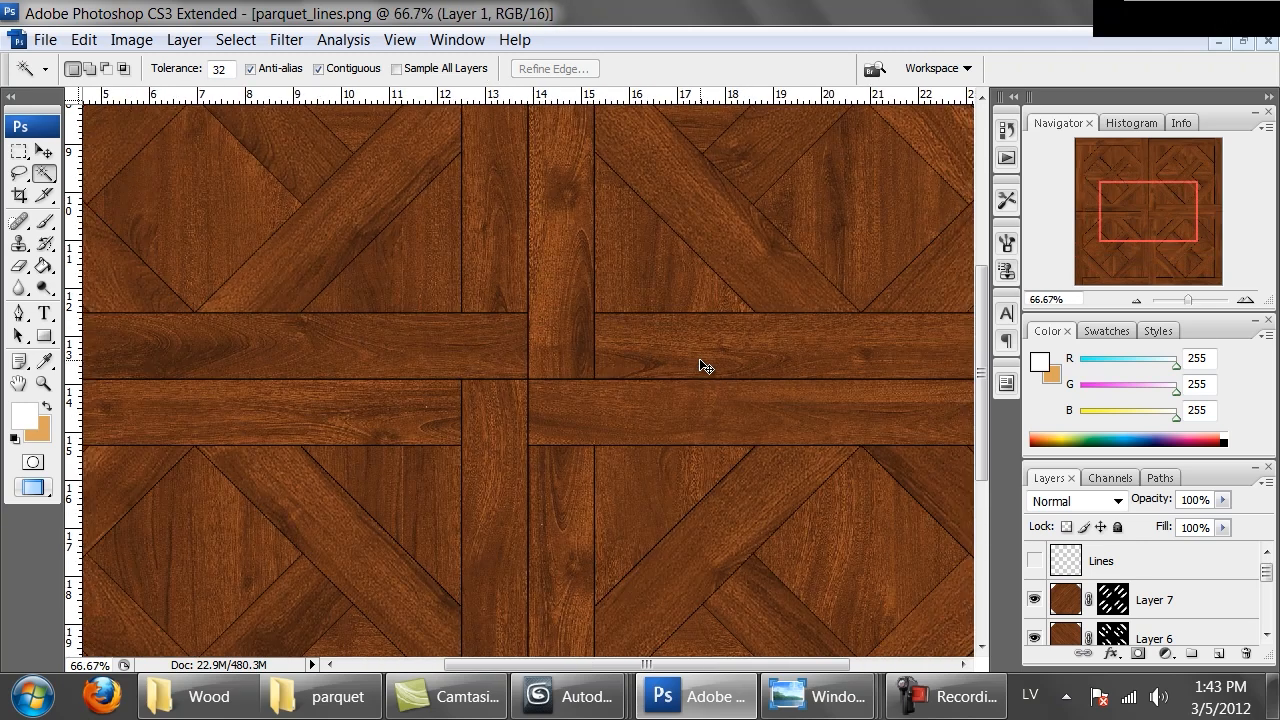
Browse the reference parquet photos in the Wood reference folder, then return to the Photoshop document
{"action": "left_click", "coordinate": [857, 700]}
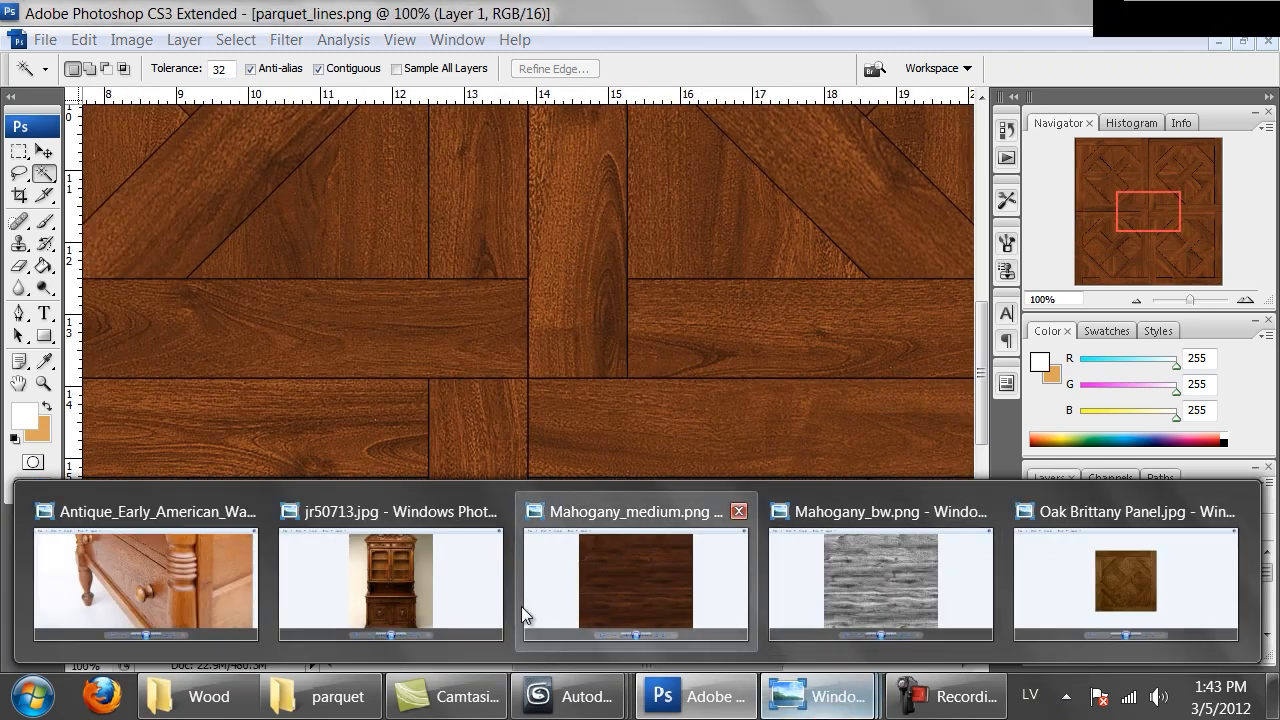
{"action": "left_click", "coordinate": [1089, 591]}
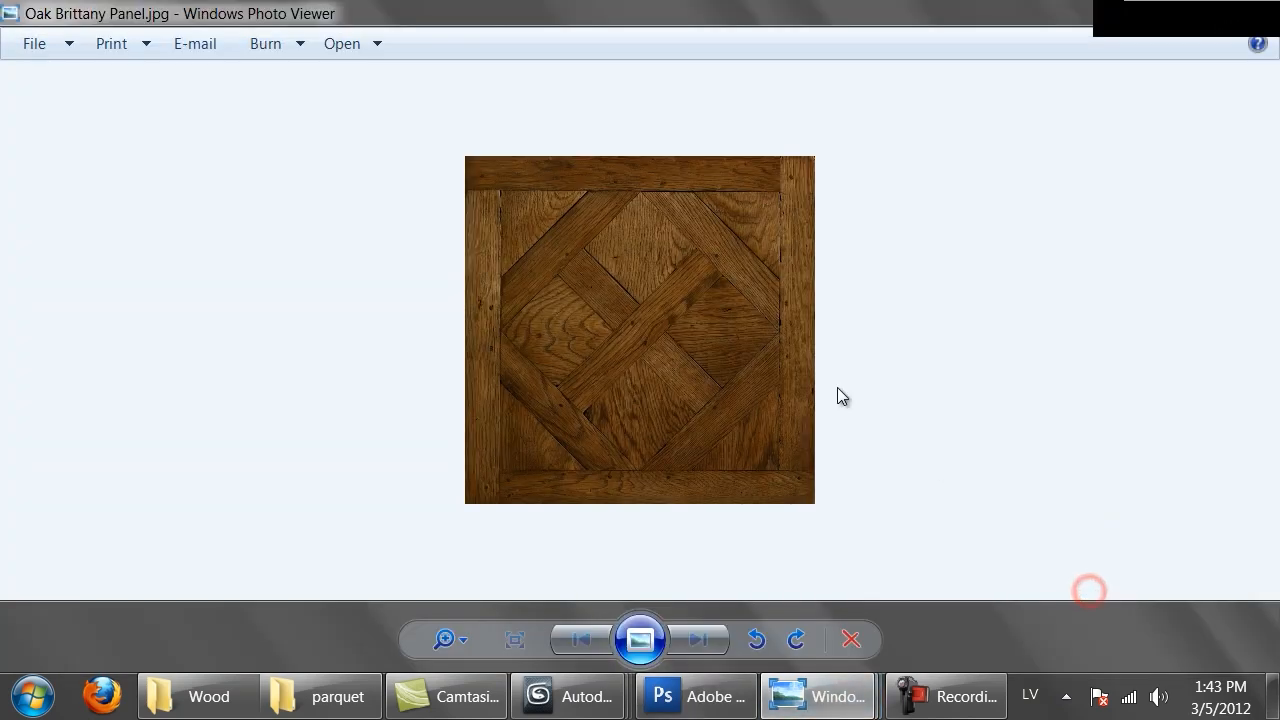
{"action": "left_click", "coordinate": [206, 694]}
{"action": "left_click", "coordinate": [300, 696]}
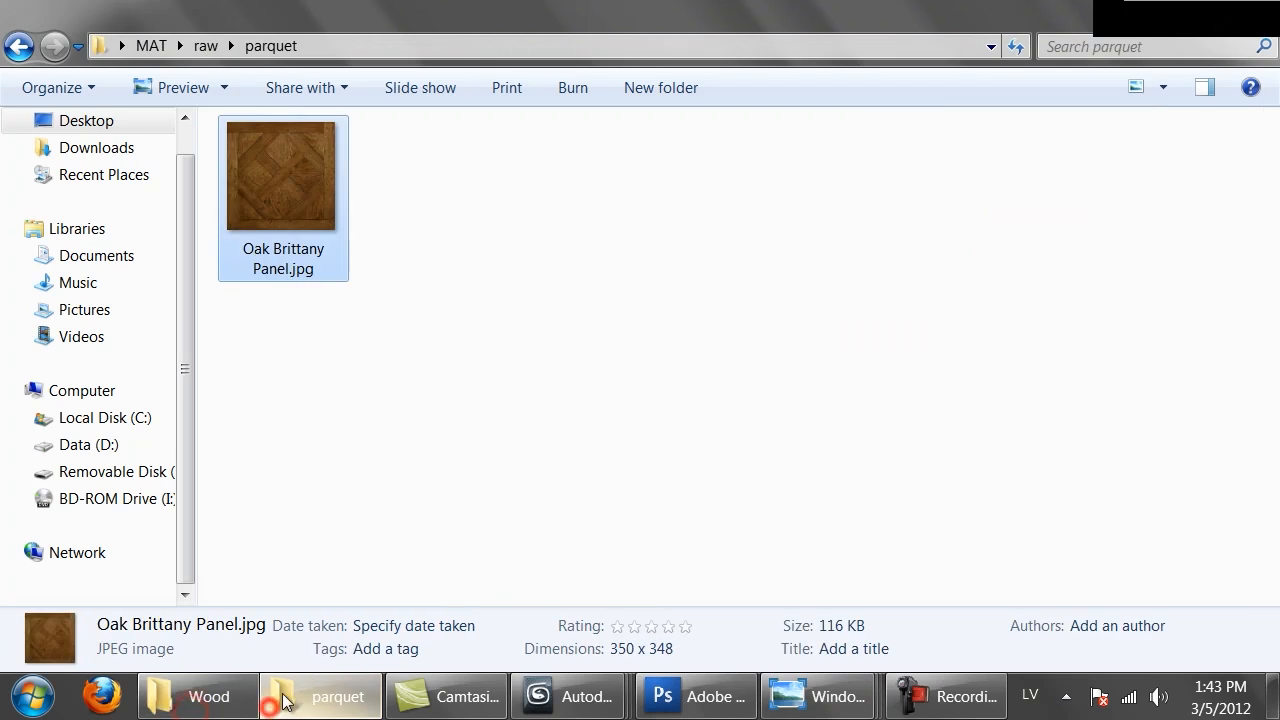
{"action": "key", "text": "BackSpace"}
{"action": "left_click", "coordinate": [263, 163]}
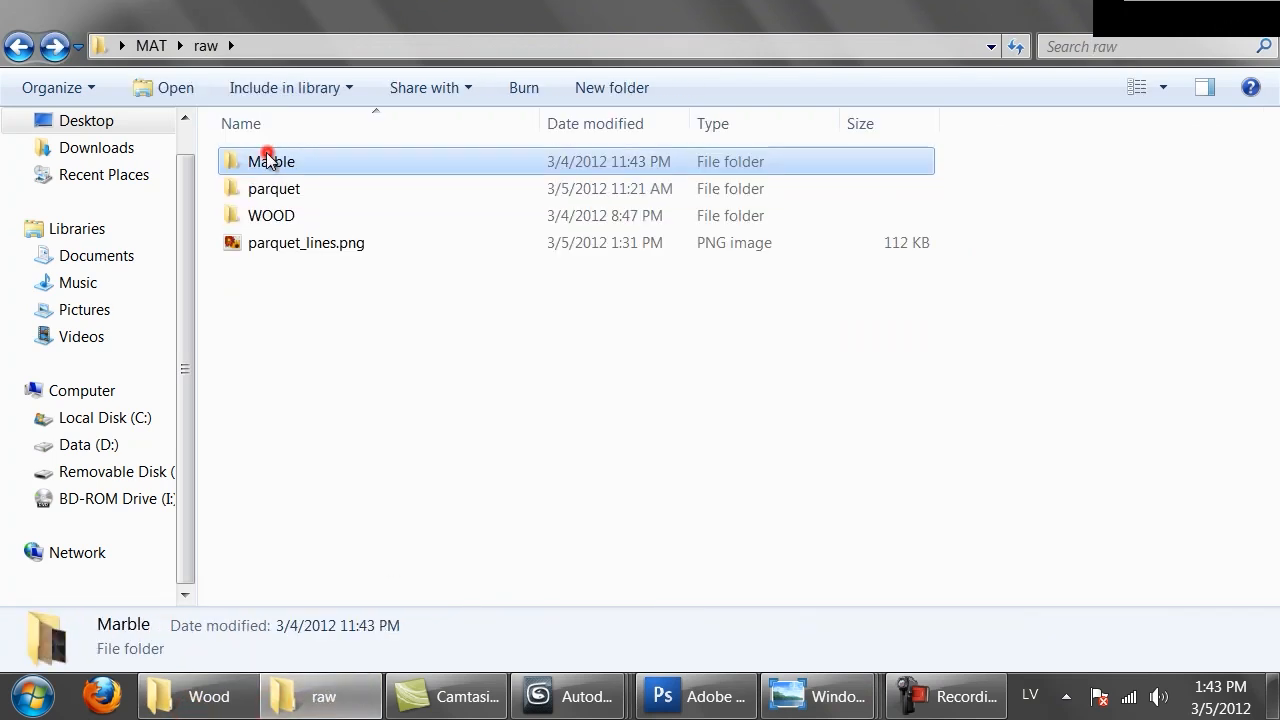
{"action": "double_click", "coordinate": [271, 213]}
{"action": "key", "text": "BackSpace"}
{"action": "key", "text": "BackSpace"}
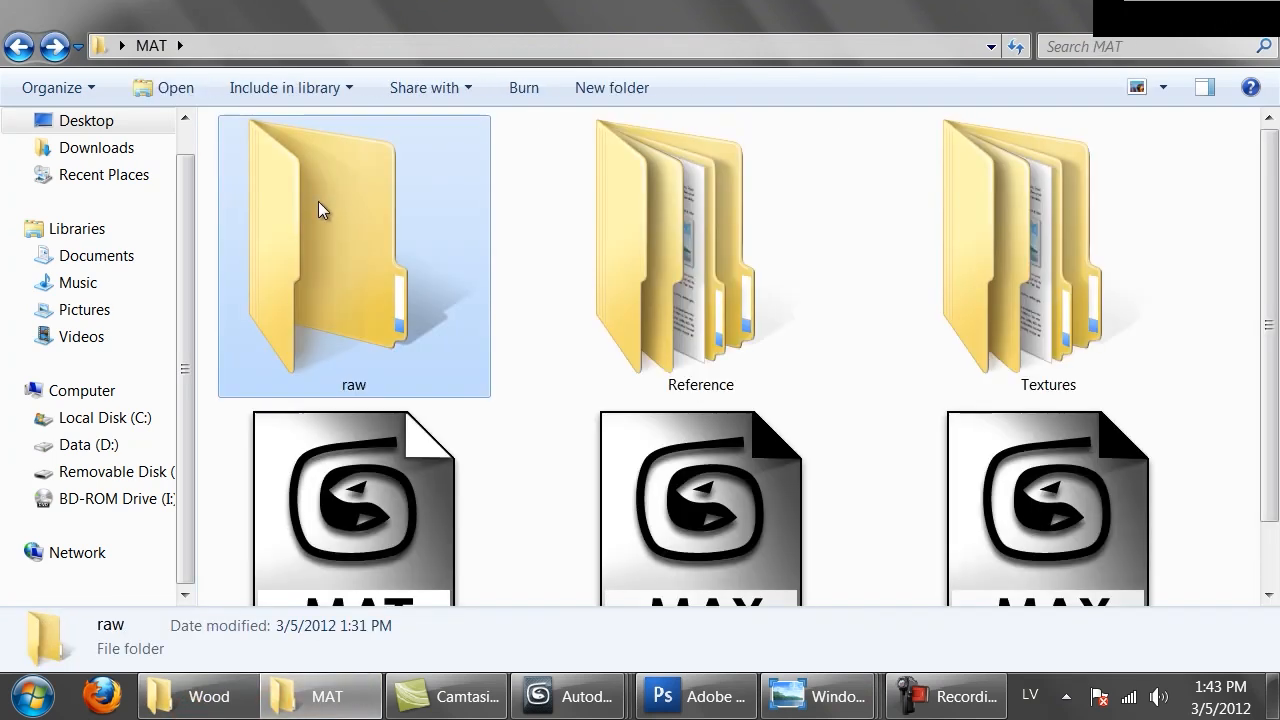
{"action": "double_click", "coordinate": [605, 261]}
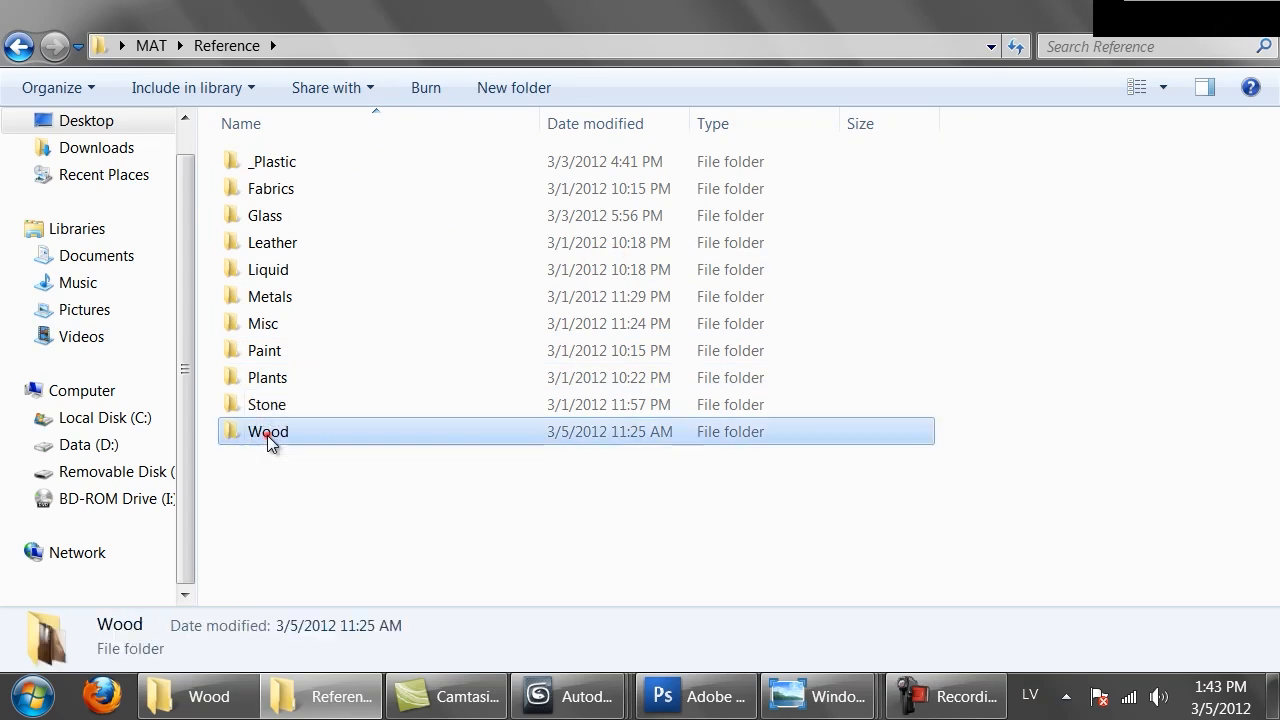
{"action": "double_click", "coordinate": [268, 437]}
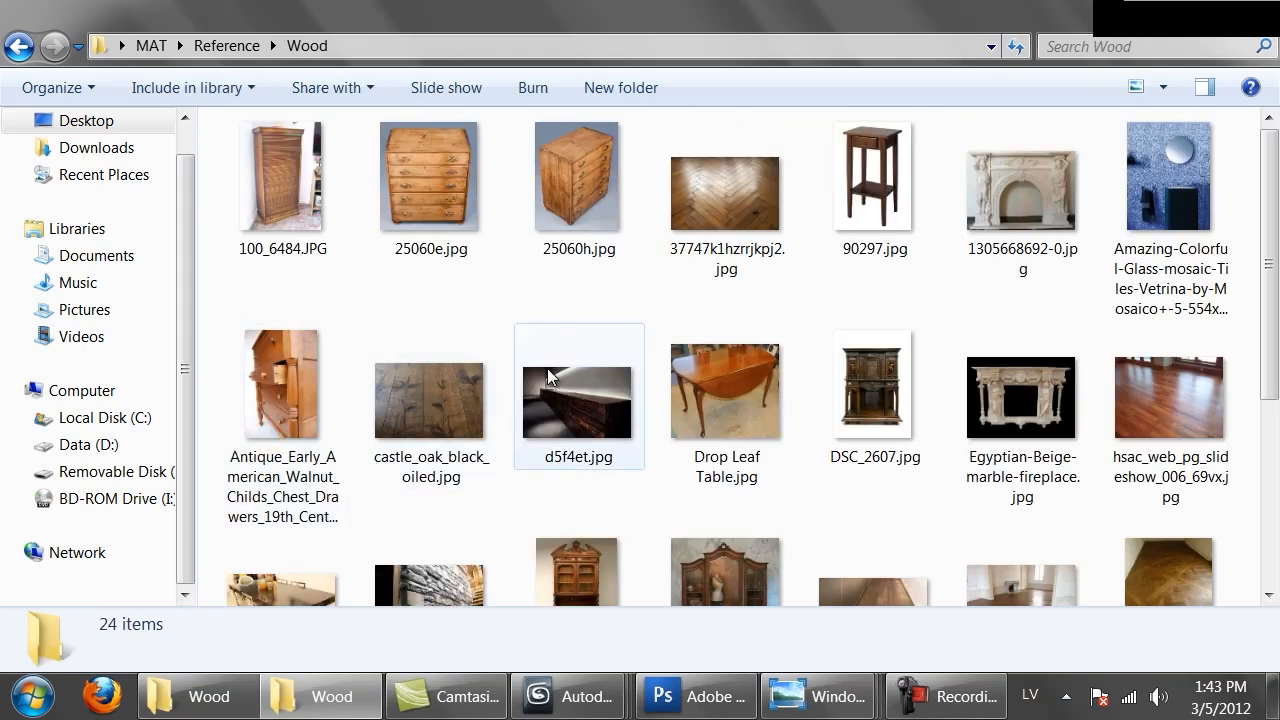
{"action": "scroll", "coordinate": [1023, 398], "scroll_direction": "down", "scroll_amount": 2}
{"action": "double_click", "coordinate": [1151, 503]}
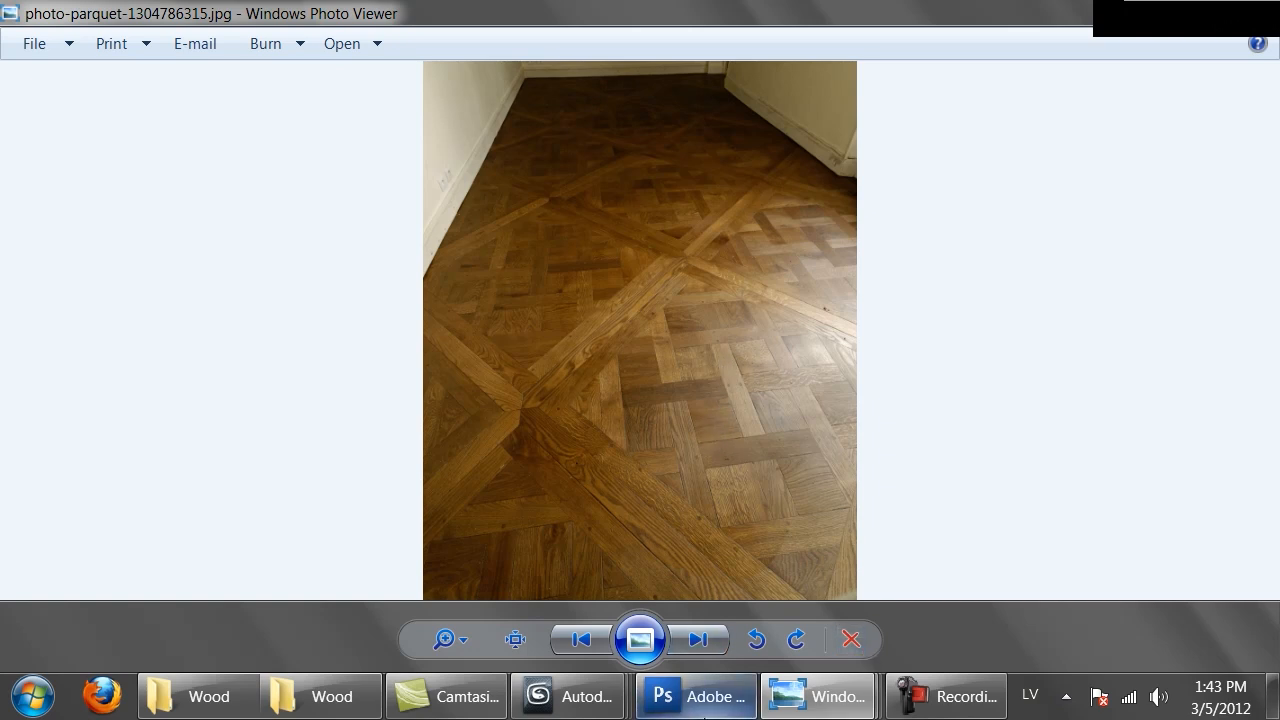
{"action": "left_click", "coordinate": [700, 700]}
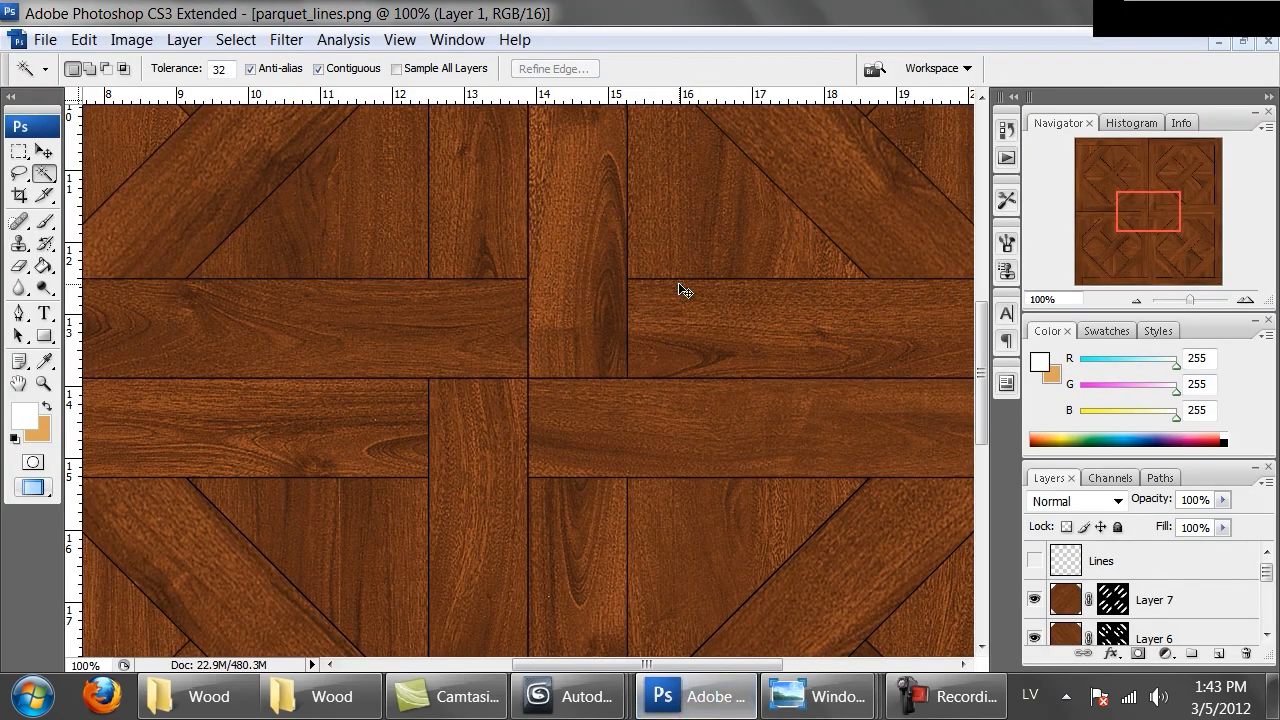
Select the whole canvas, Copy Merged, and paste it as a new layer above Layer 1
{"action": "key", "text": "ctrl+minus"}
{"action": "key", "text": "ctrl+minus"}
{"action": "key", "text": "ctrl+minus"}
{"action": "key", "text": "ctrl+minus"}
{"action": "key", "text": "ctrl+a"}
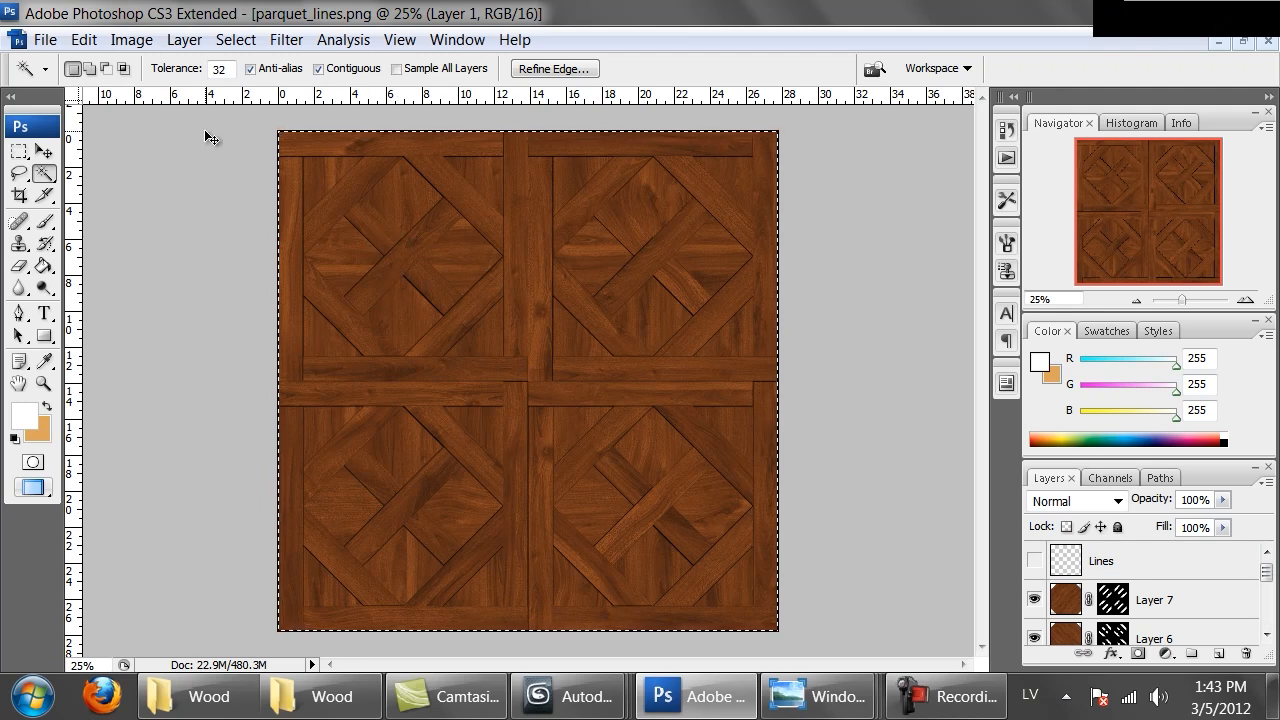
{"action": "left_click", "coordinate": [131, 39]}
{"action": "mouse_move", "coordinate": [83, 39]}
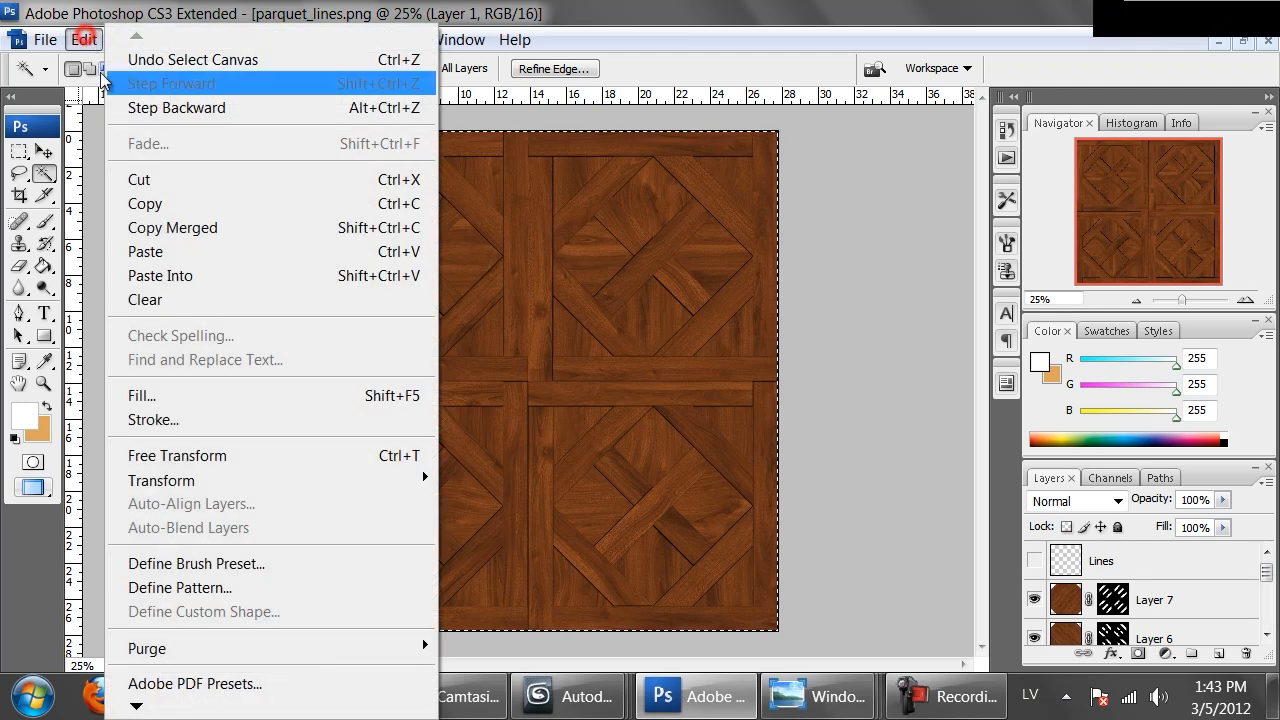
{"action": "left_click", "coordinate": [180, 230]}
{"action": "key", "text": "ctrl+v"}
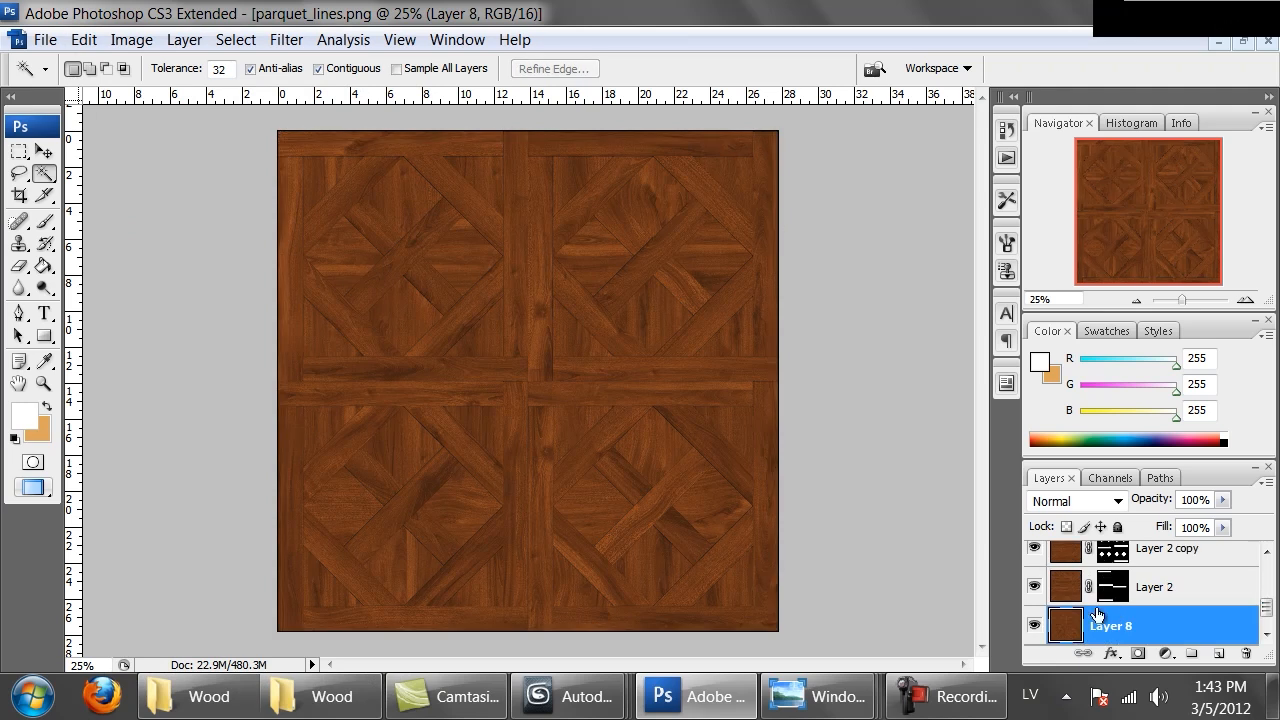
Look through the layer stack and select Layer 2, examining its mask
{"action": "mouse_move", "coordinate": [1268, 614]}
{"action": "left_mouse_down"}
{"action": "mouse_move", "coordinate": [1269, 632]}
{"action": "mouse_move", "coordinate": [1269, 579]}
{"action": "mouse_move", "coordinate": [1270, 637]}
{"action": "left_mouse_up"}
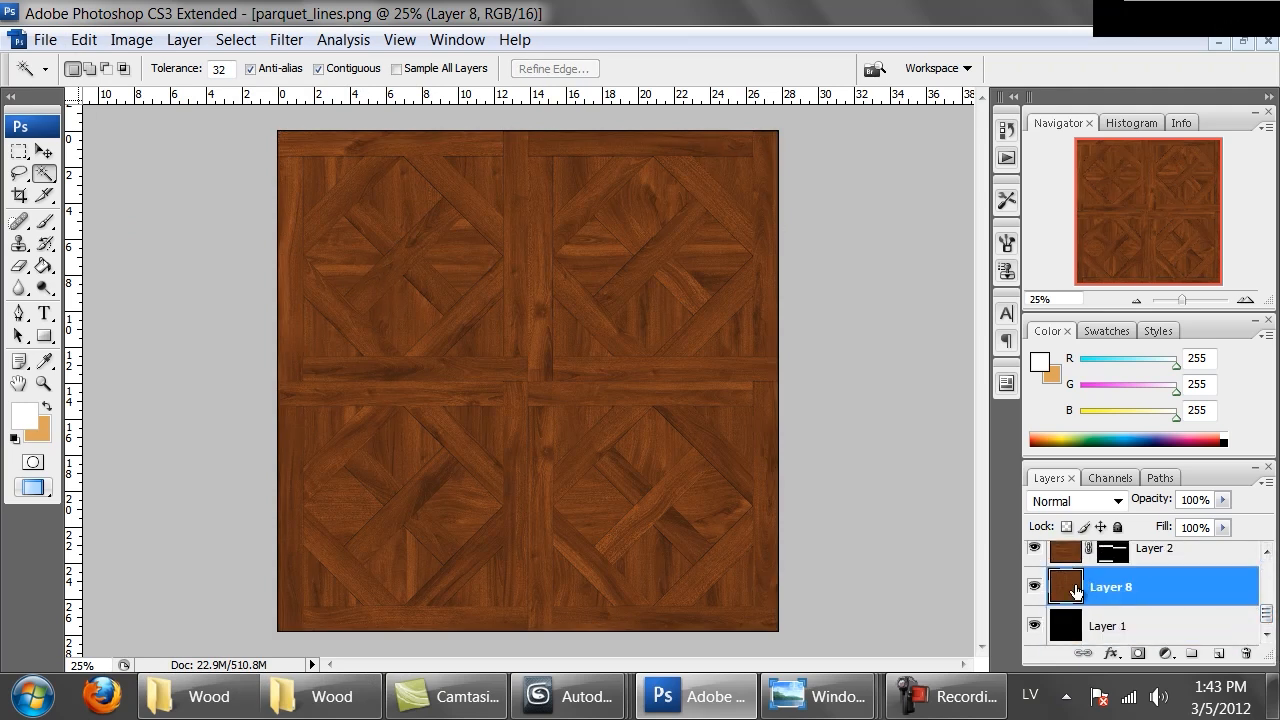
{"action": "scroll", "coordinate": [1136, 594], "scroll_direction": "up", "scroll_amount": 5}
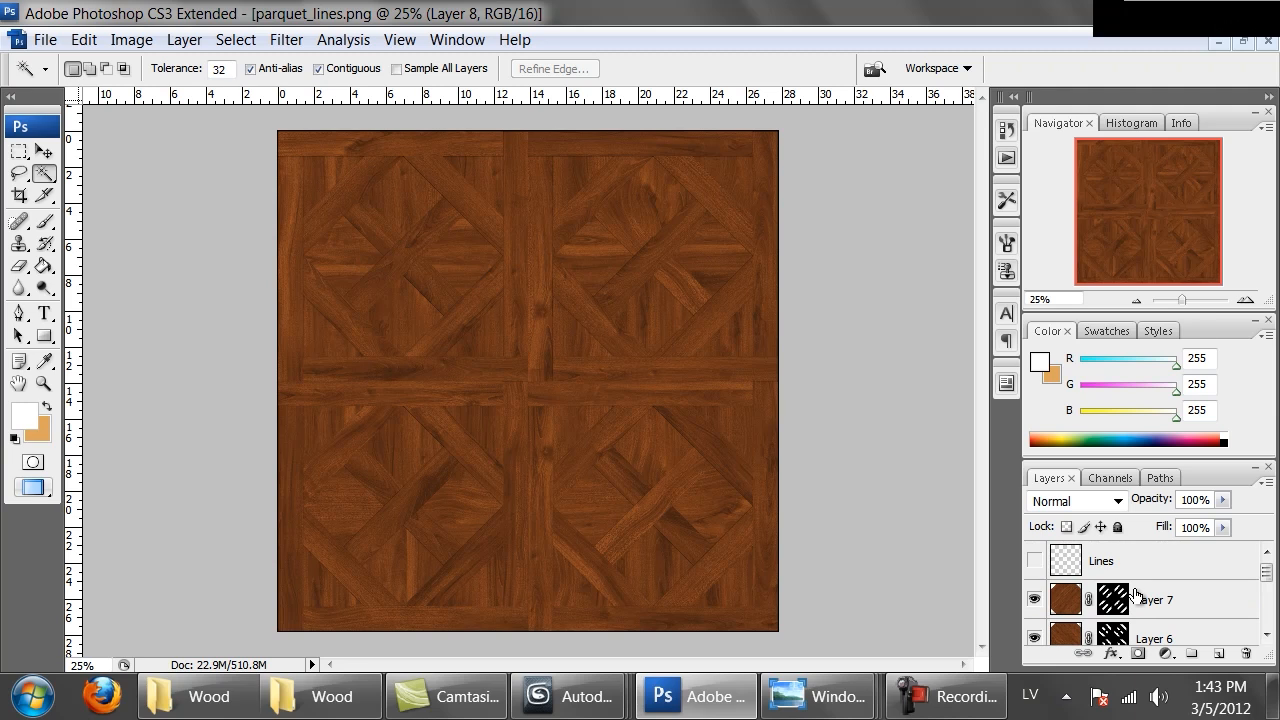
{"action": "key", "text": "ctrl+alt+0"}
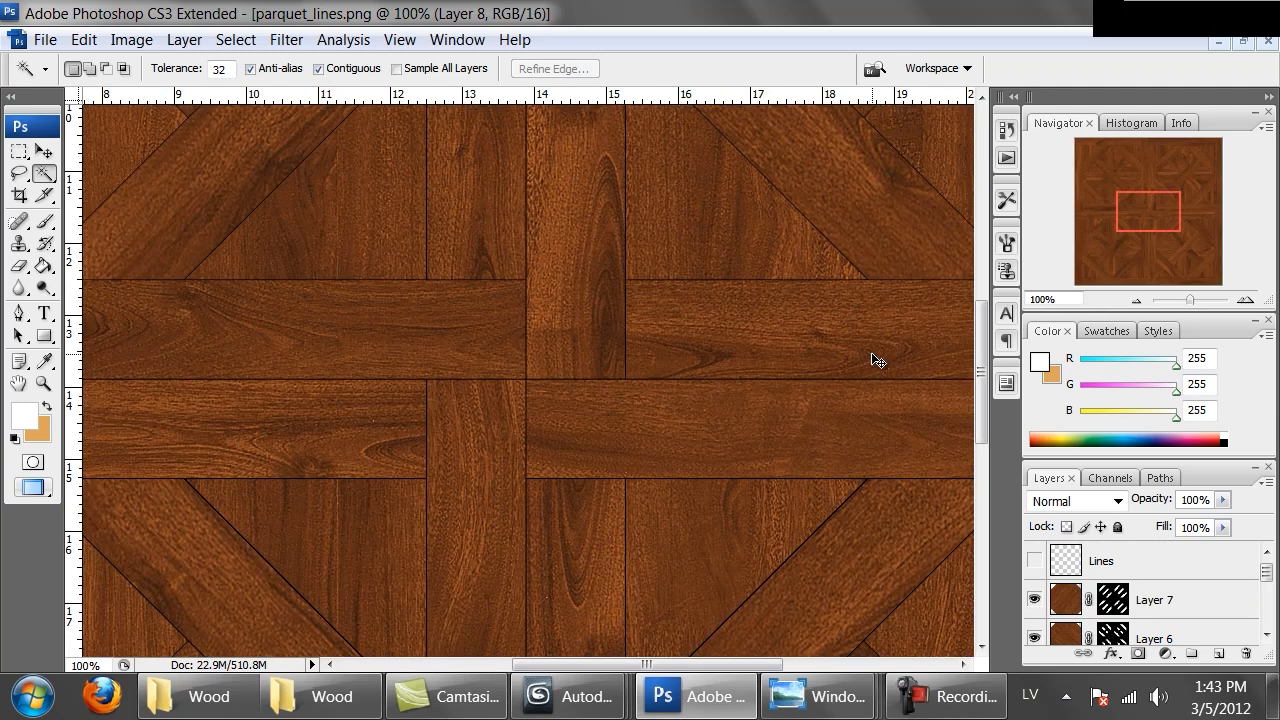
{"action": "key", "text": "ctrl+minus"}
{"action": "key", "text": "ctrl+minus"}
{"action": "key", "text": "ctrl+minus"}
{"action": "key", "text": "ctrl+minus"}
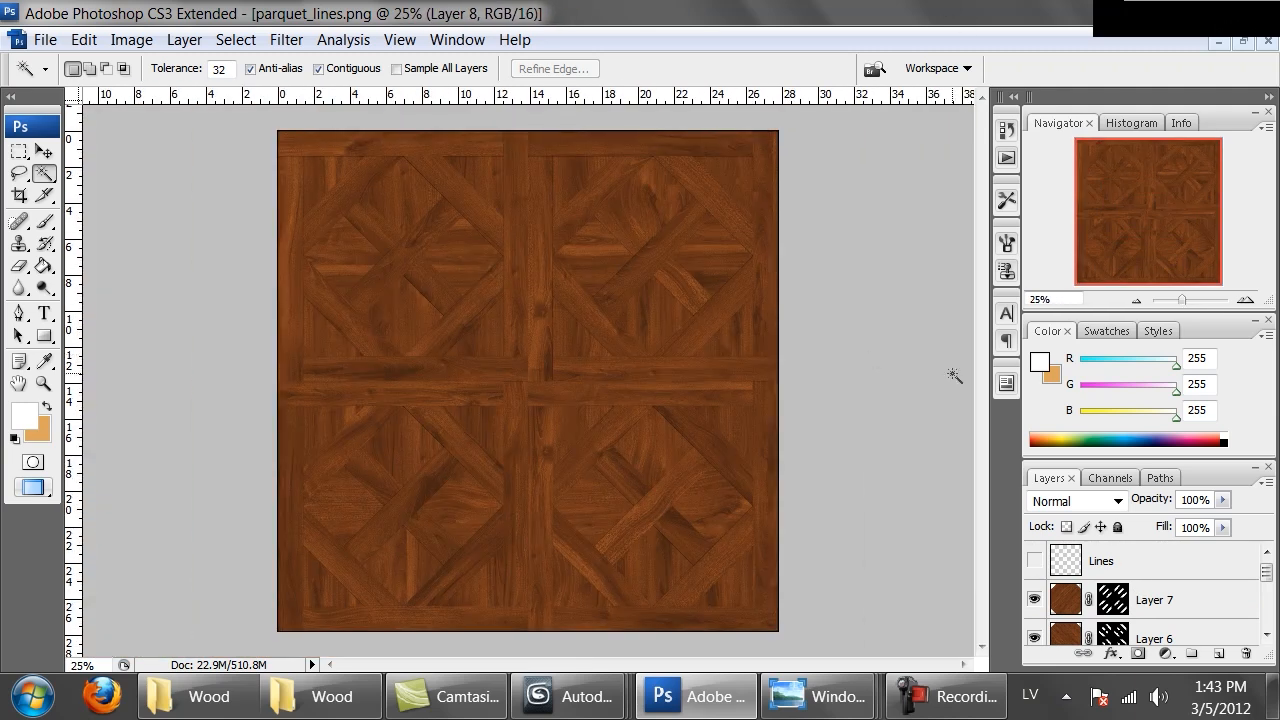
{"action": "left_click_drag", "start_coordinate": [1266, 575], "coordinate": [1266, 610]}
{"action": "left_click", "coordinate": [1113, 603]}
{"action": "left_click", "coordinate": [1073, 608]}
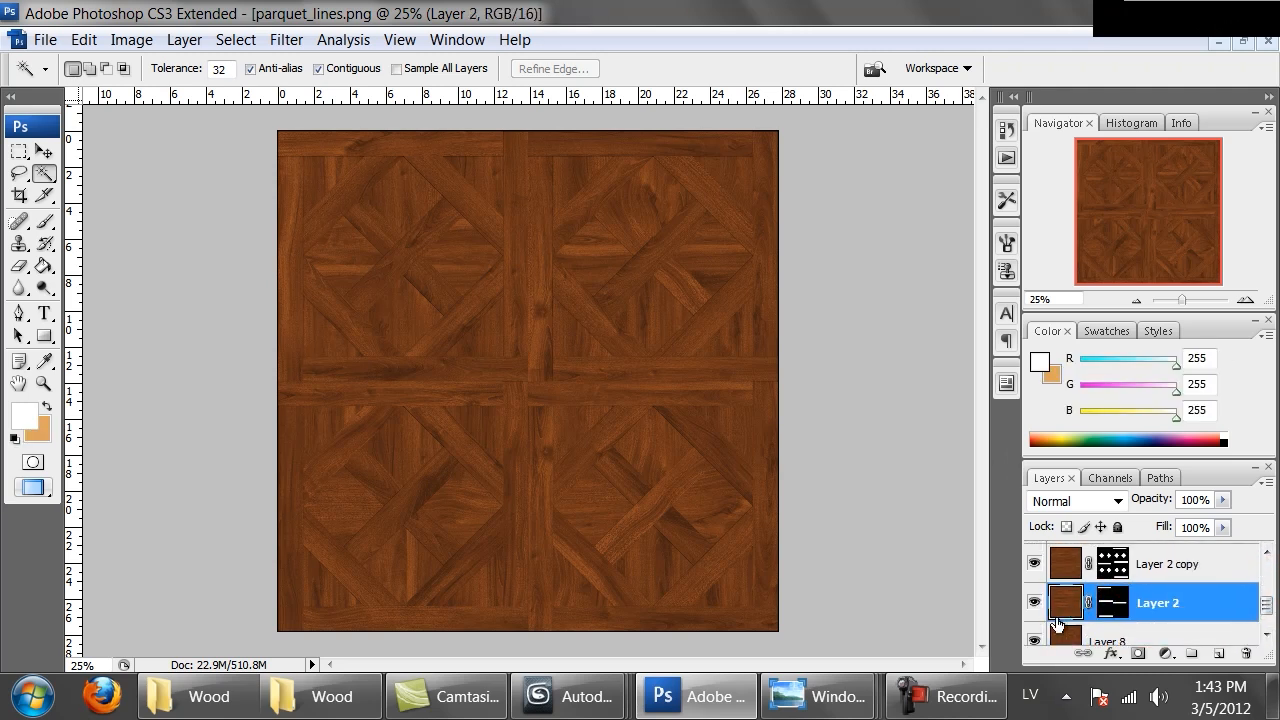
{"action": "left_click", "coordinate": [1113, 603]}
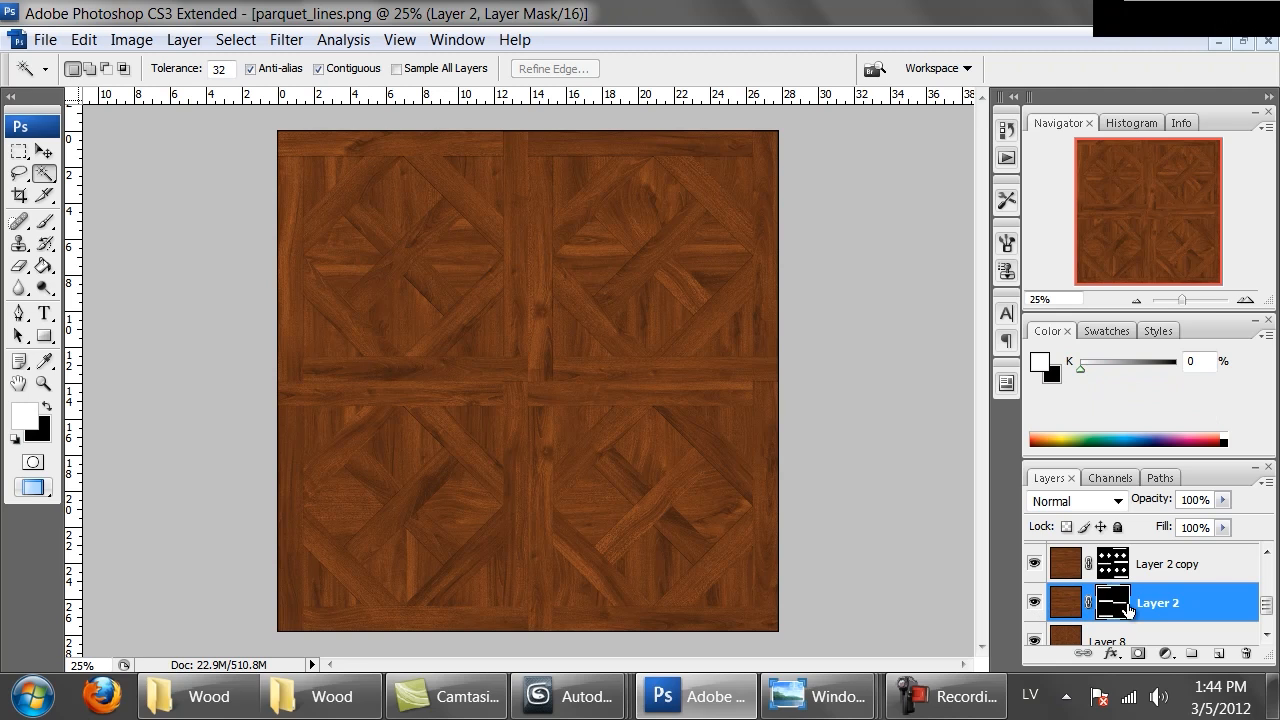
{"action": "left_click", "coordinate": [1066, 612]}
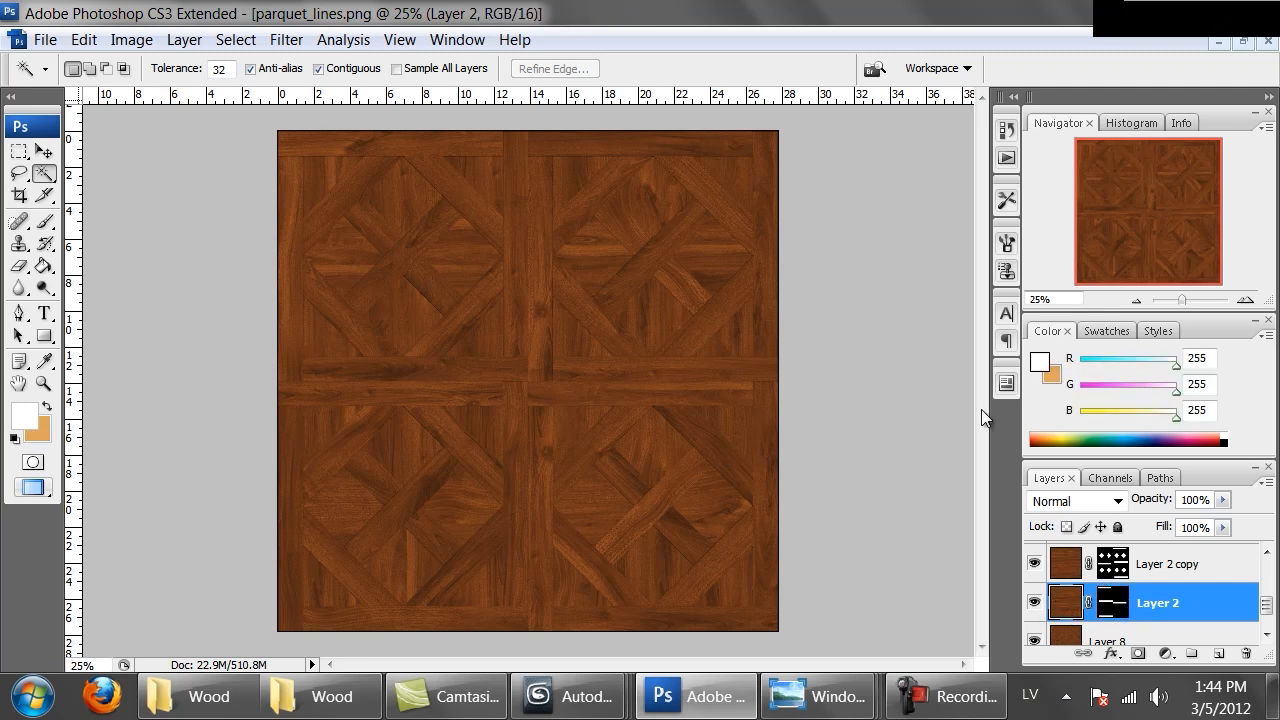
Apply a Curves adjustment to Layer 2, adding two points that slightly deepen the midtones
{"action": "left_click", "coordinate": [94, 44]}
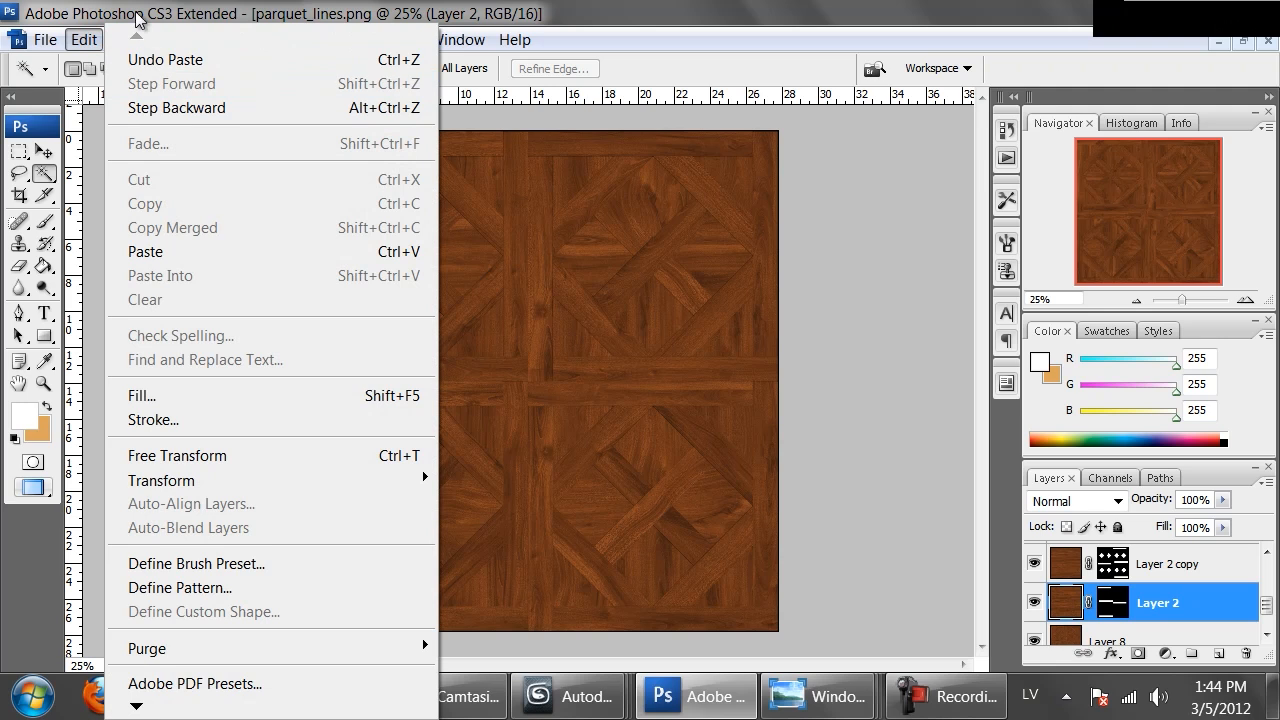
{"action": "left_click", "coordinate": [88, 40]}
{"action": "left_click", "coordinate": [145, 40]}
{"action": "mouse_move", "coordinate": [180, 103]}
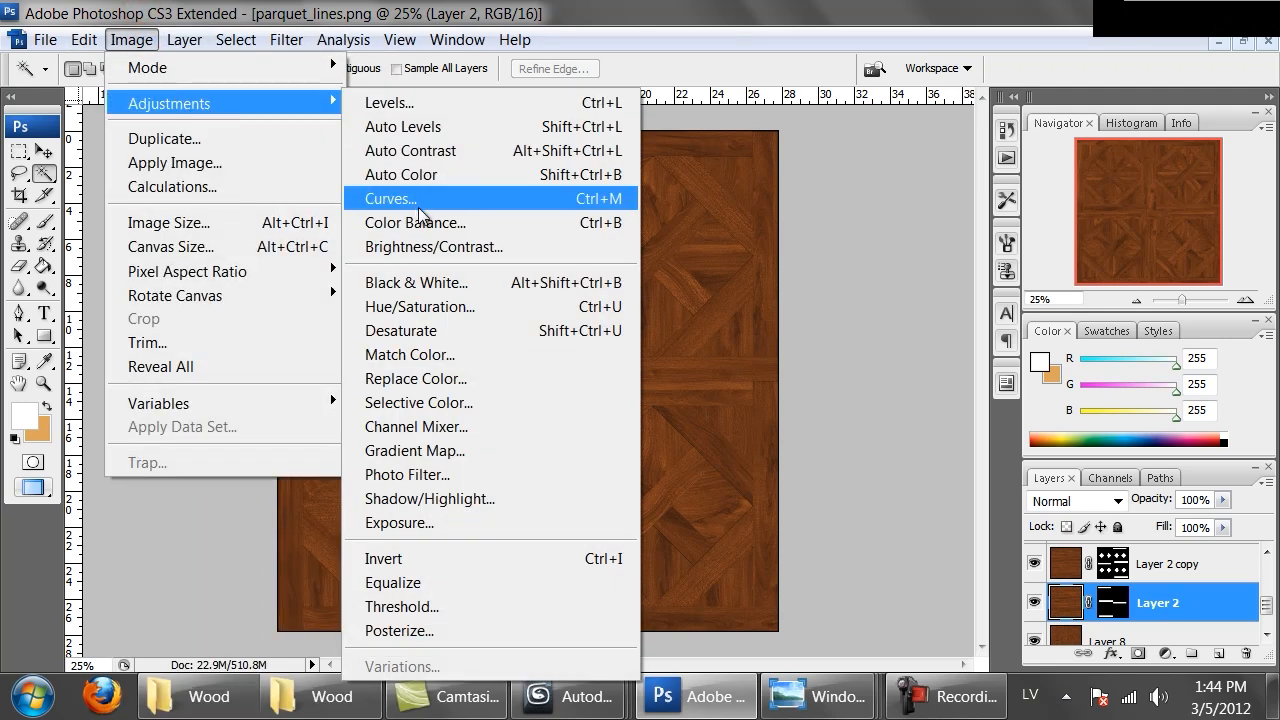
{"action": "left_click", "coordinate": [417, 200]}
{"action": "left_click_drag", "start_coordinate": [984, 380], "coordinate": [991, 383]}
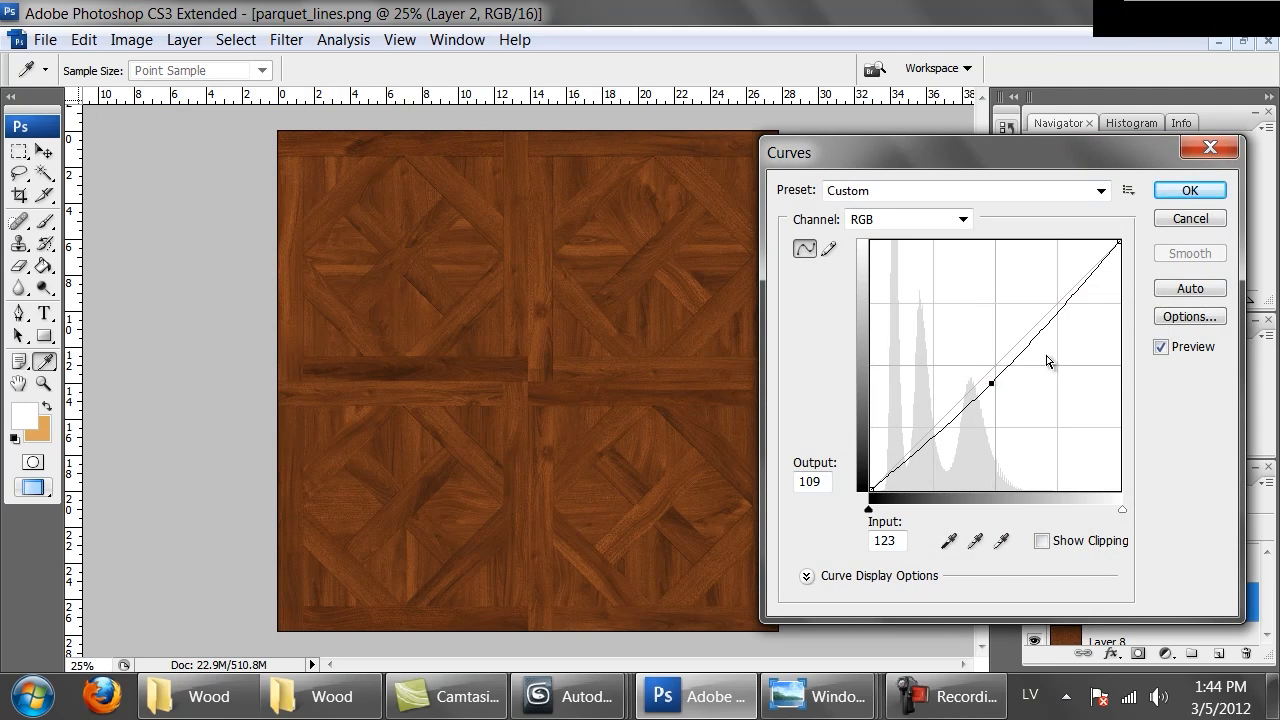
{"action": "left_click_drag", "start_coordinate": [1051, 316], "coordinate": [1050, 316]}
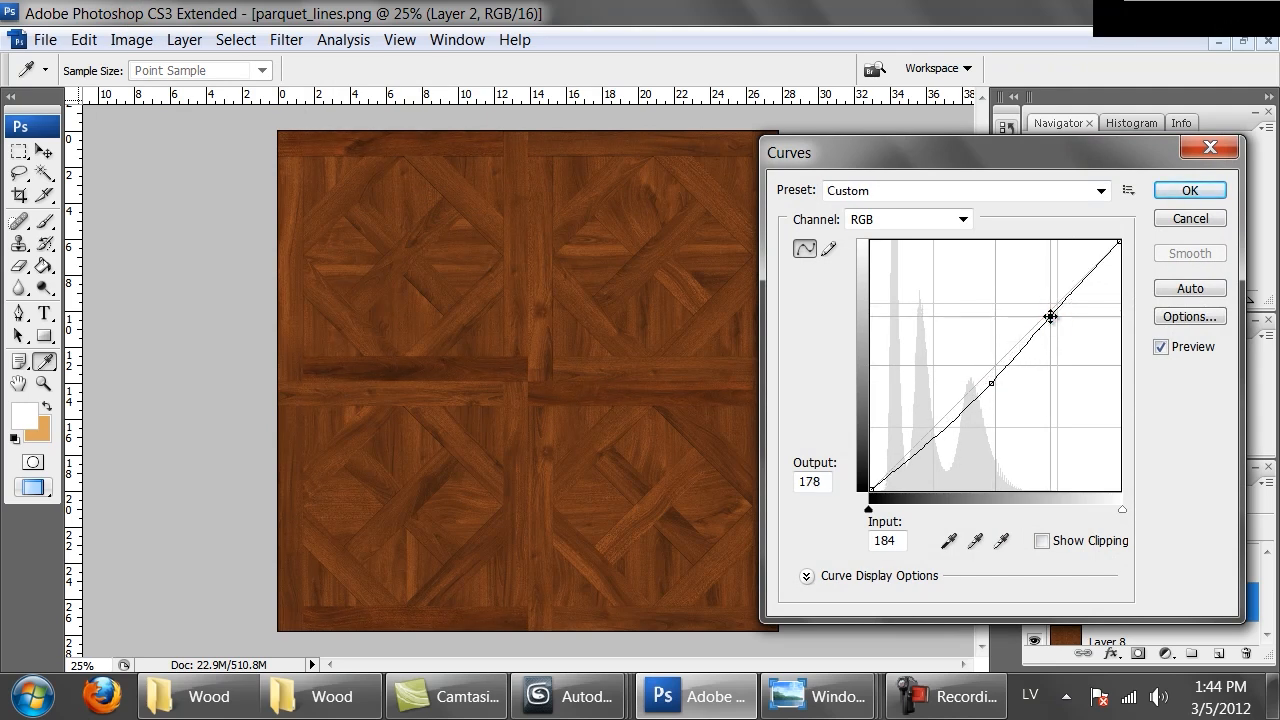
{"action": "left_click", "coordinate": [1169, 196]}
Select Layer 2 copy and brighten it with a Curves adjustment using two raised points
{"action": "left_click", "coordinate": [1066, 565]}
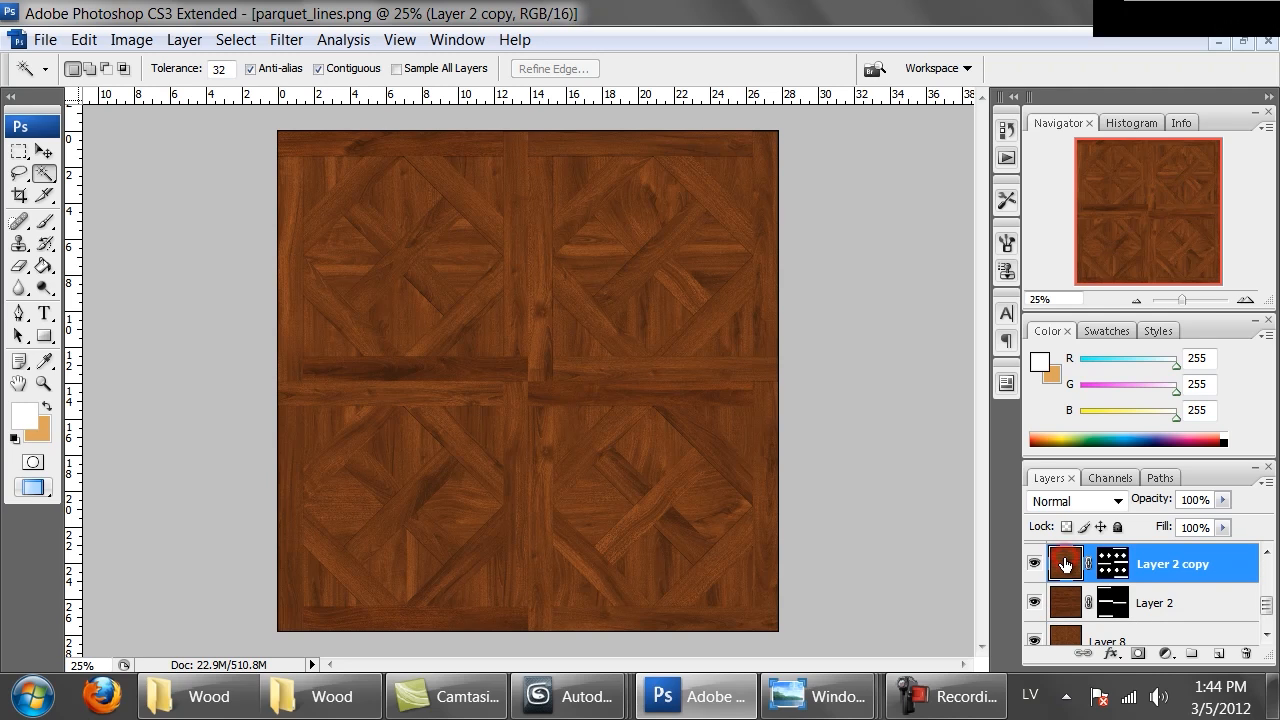
{"action": "left_click", "coordinate": [112, 44]}
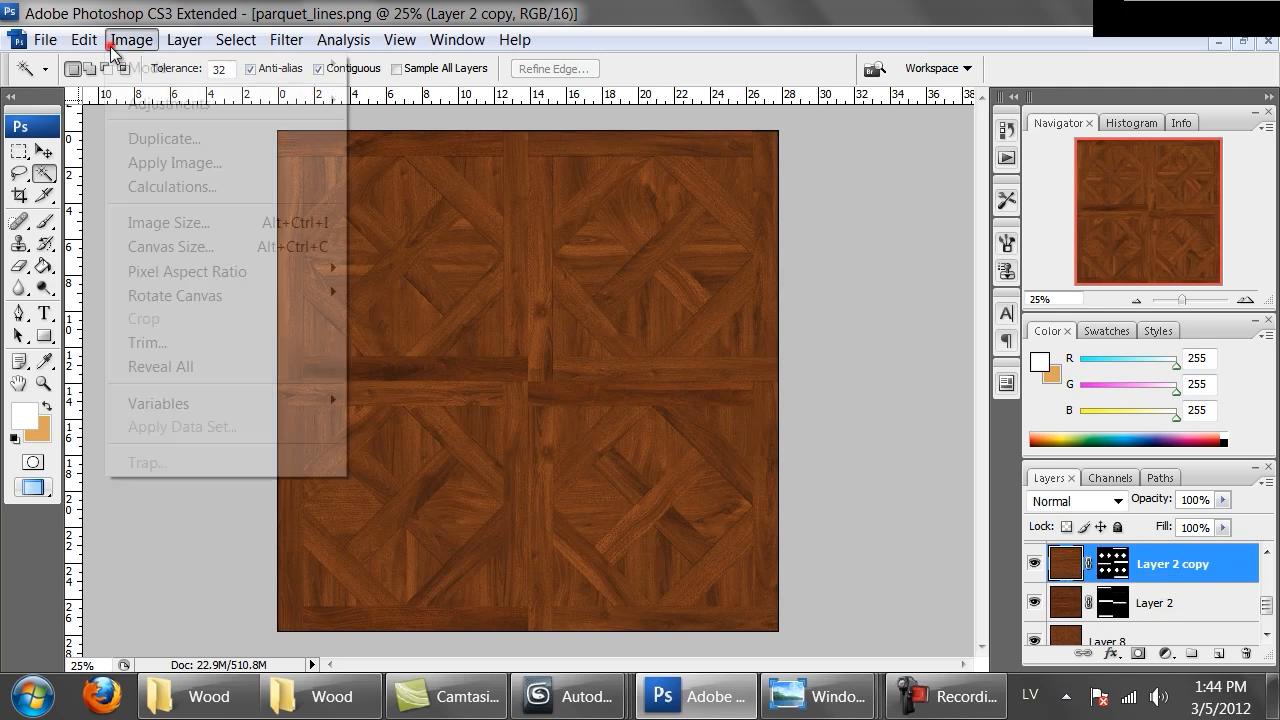
{"action": "mouse_move", "coordinate": [183, 112]}
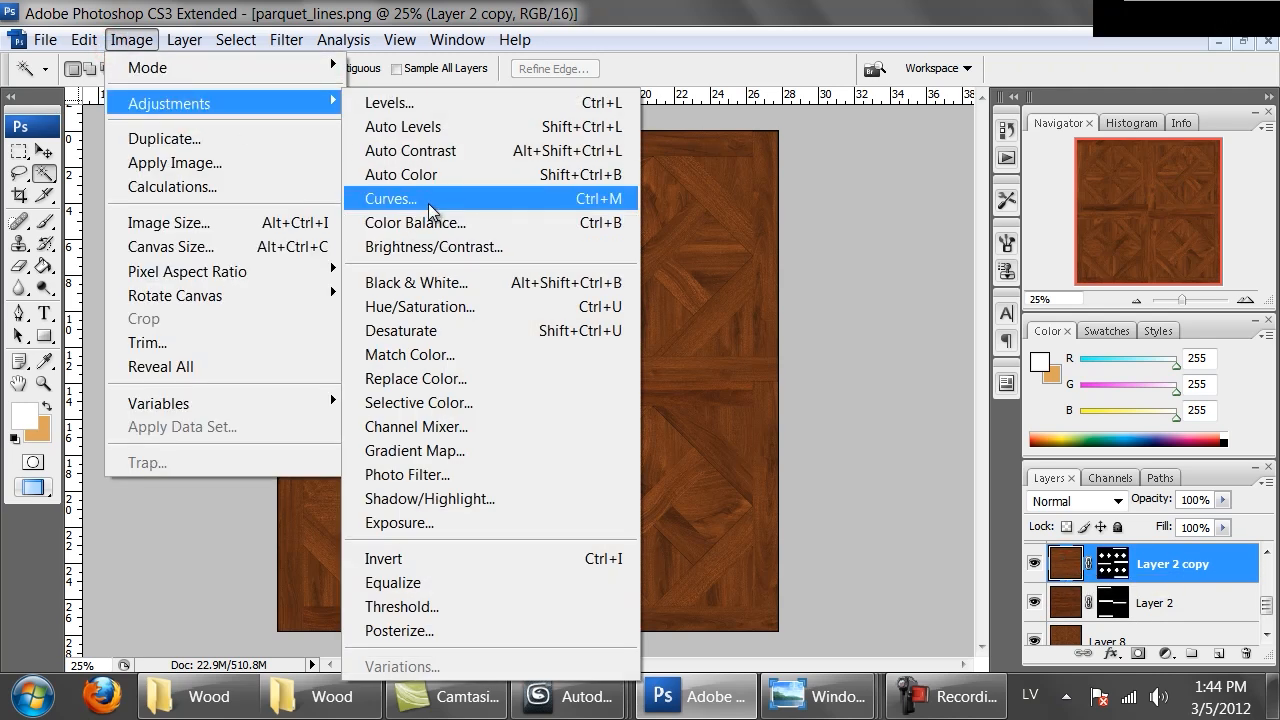
{"action": "left_click", "coordinate": [400, 198]}
{"action": "left_click_drag", "start_coordinate": [990, 371], "coordinate": [983, 357]}
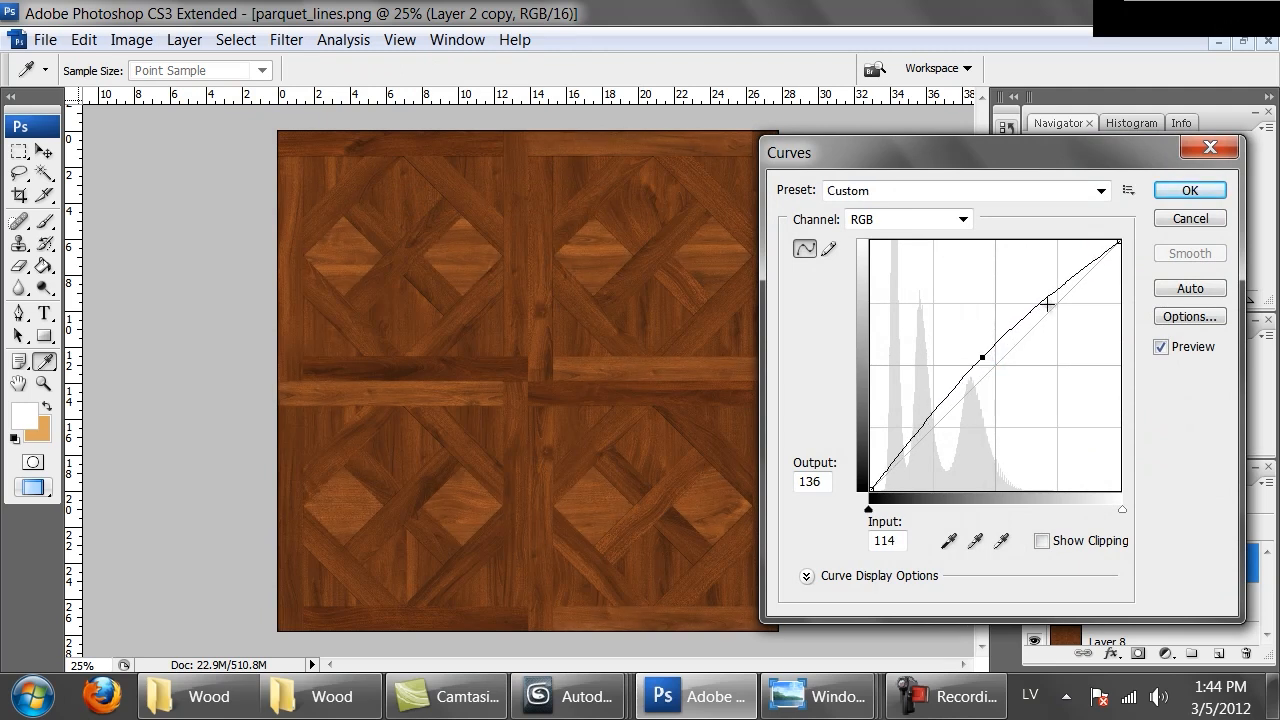
{"action": "left_click_drag", "start_coordinate": [1047, 304], "coordinate": [1049, 288]}
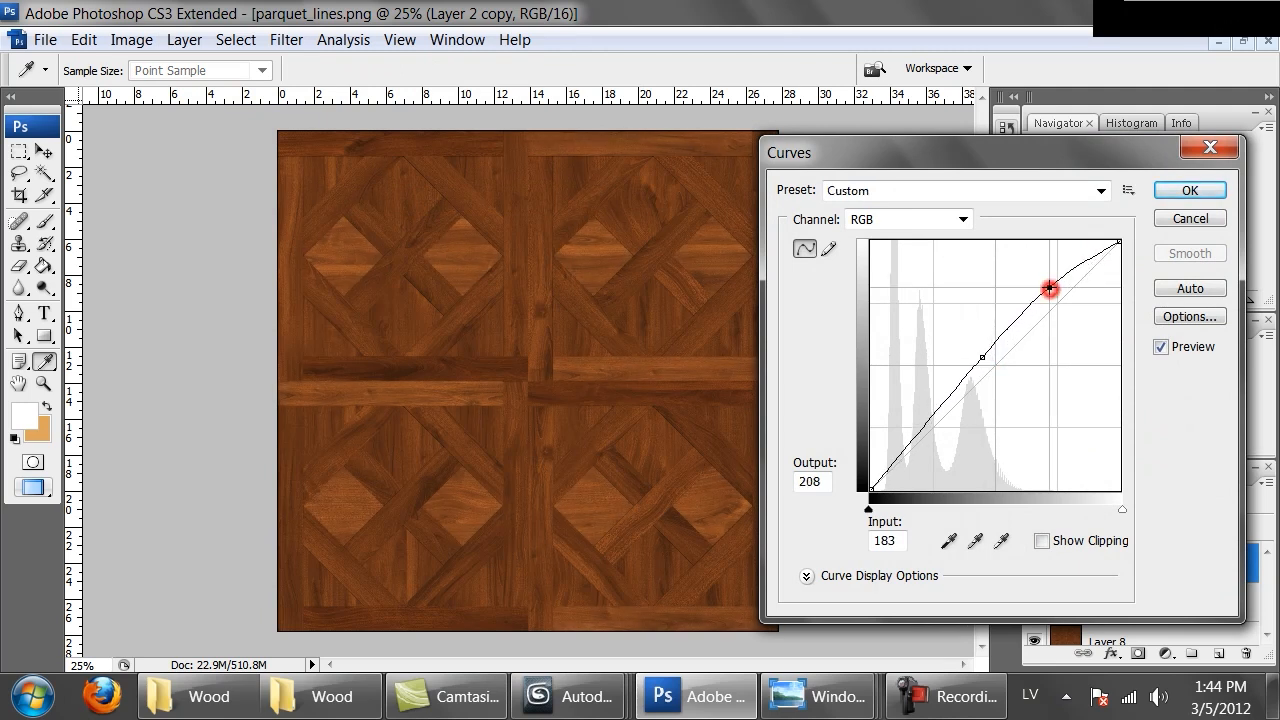
{"action": "left_click", "coordinate": [1187, 191]}
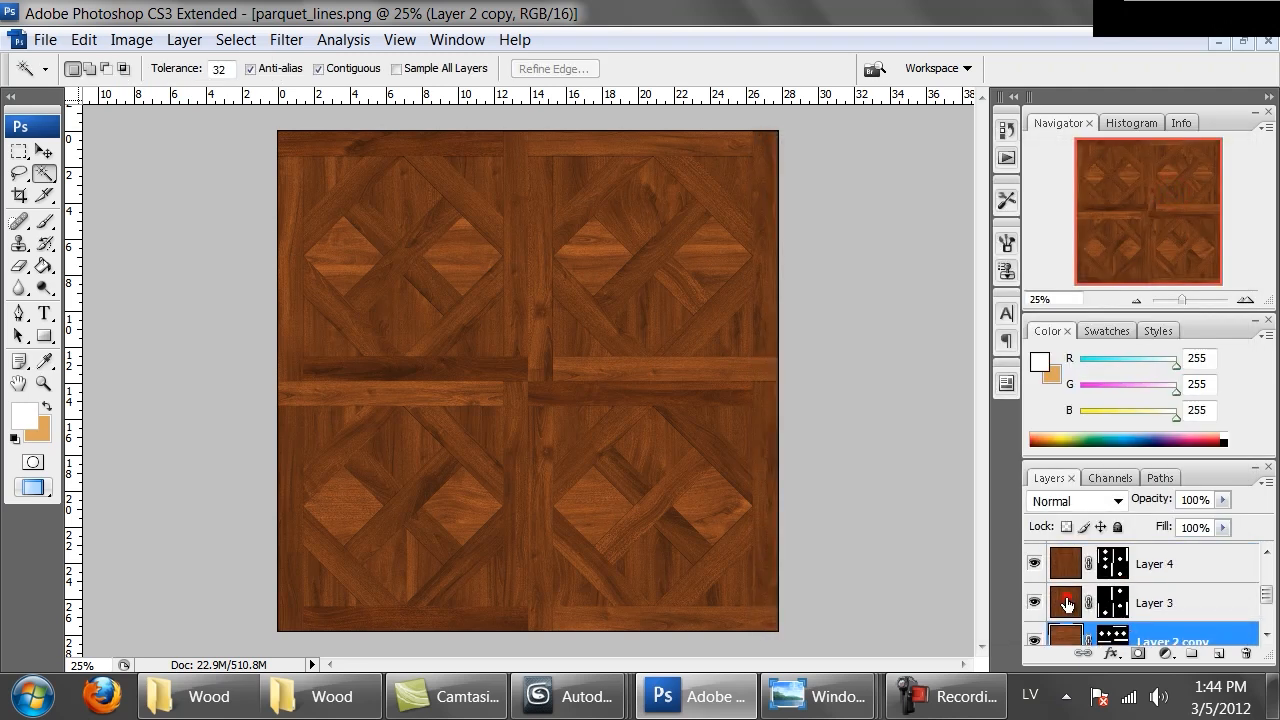
Select Layer 3 and darken it with a Curves adjustment by pulling the midpoint down
{"action": "left_click", "coordinate": [1067, 603]}
{"action": "left_click", "coordinate": [131, 39]}
{"action": "mouse_move", "coordinate": [205, 104]}
{"action": "left_click", "coordinate": [419, 200]}
{"action": "left_click_drag", "start_coordinate": [978, 381], "coordinate": [979, 402]}
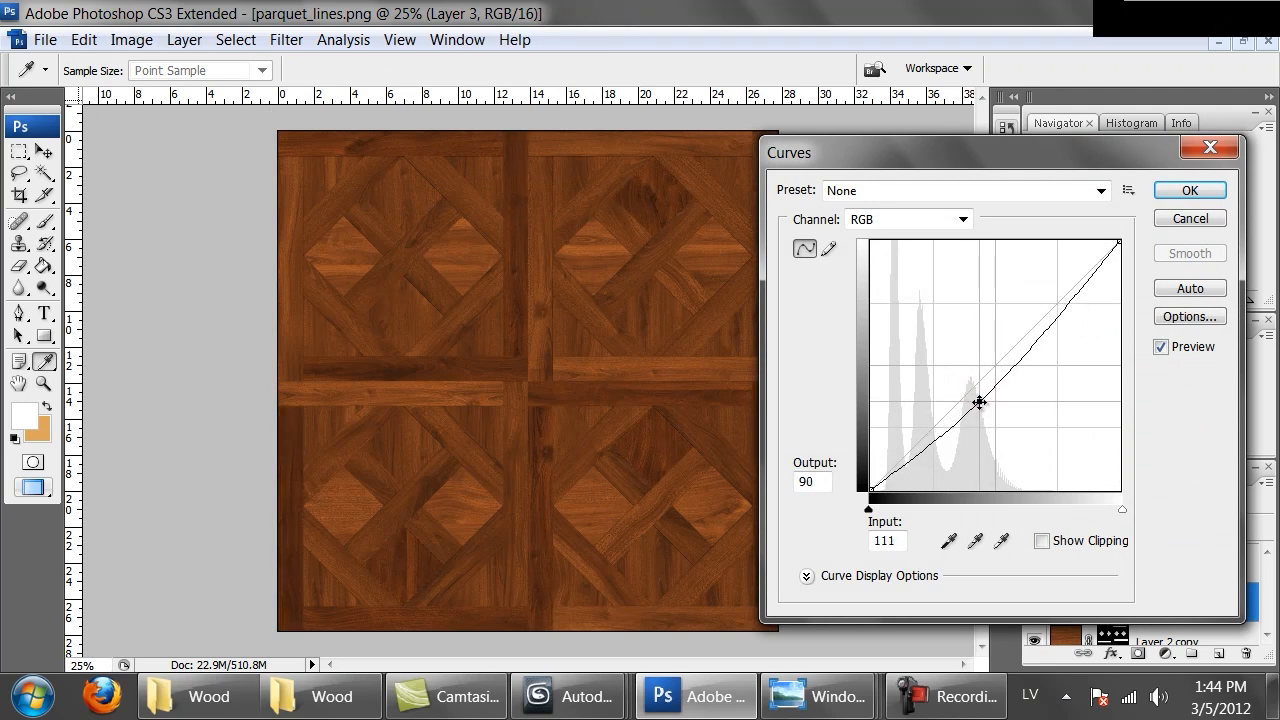
{"action": "left_click", "coordinate": [1190, 188]}
{"action": "key", "text": "w"}
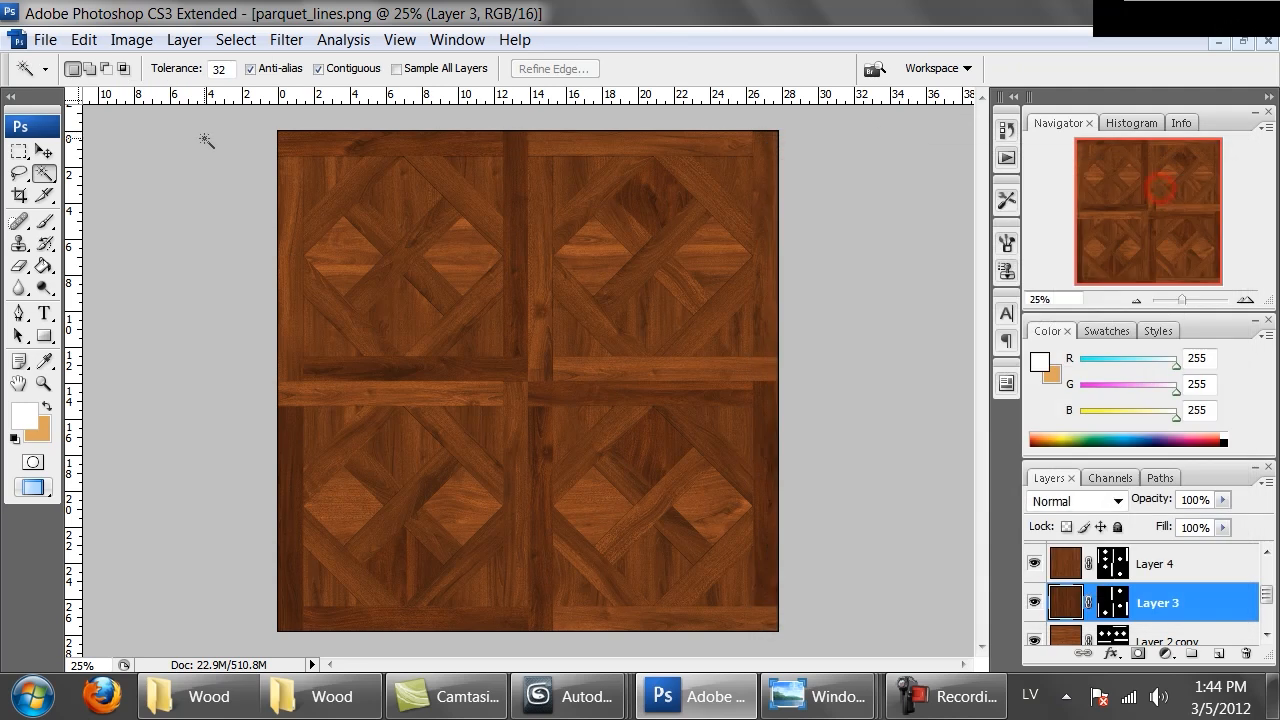
{"action": "left_click", "coordinate": [117, 42]}
{"action": "mouse_move", "coordinate": [330, 103]}
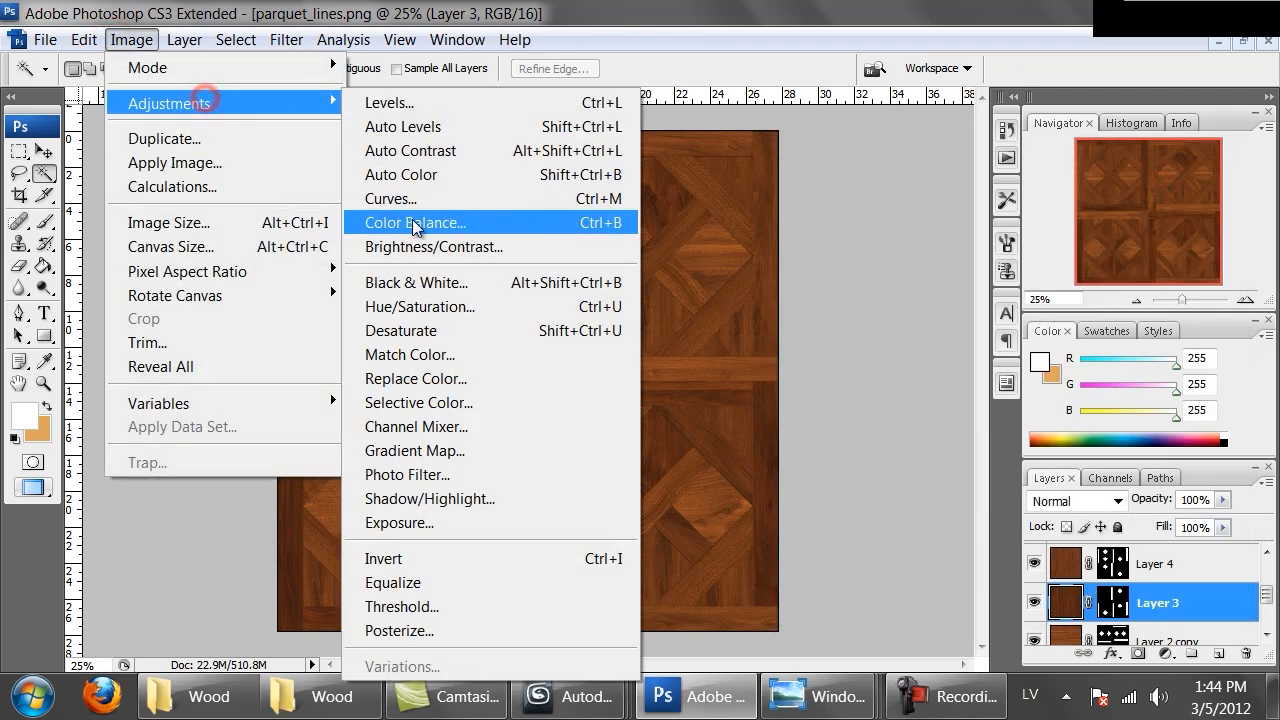
{"action": "left_click", "coordinate": [417, 198]}
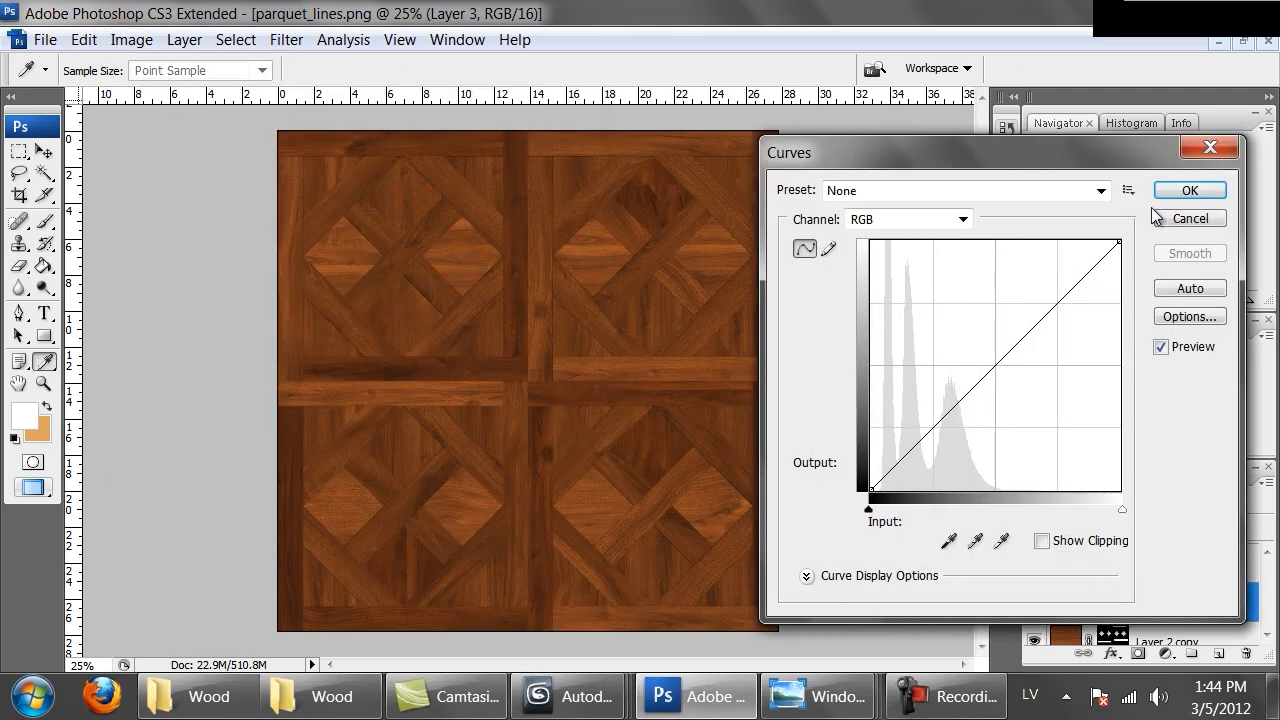
{"action": "left_click", "coordinate": [1160, 218]}
Open Hue/Saturation for Layer 3, nudge the Hue slider, and confirm
{"action": "key", "text": "ctrl+u"}
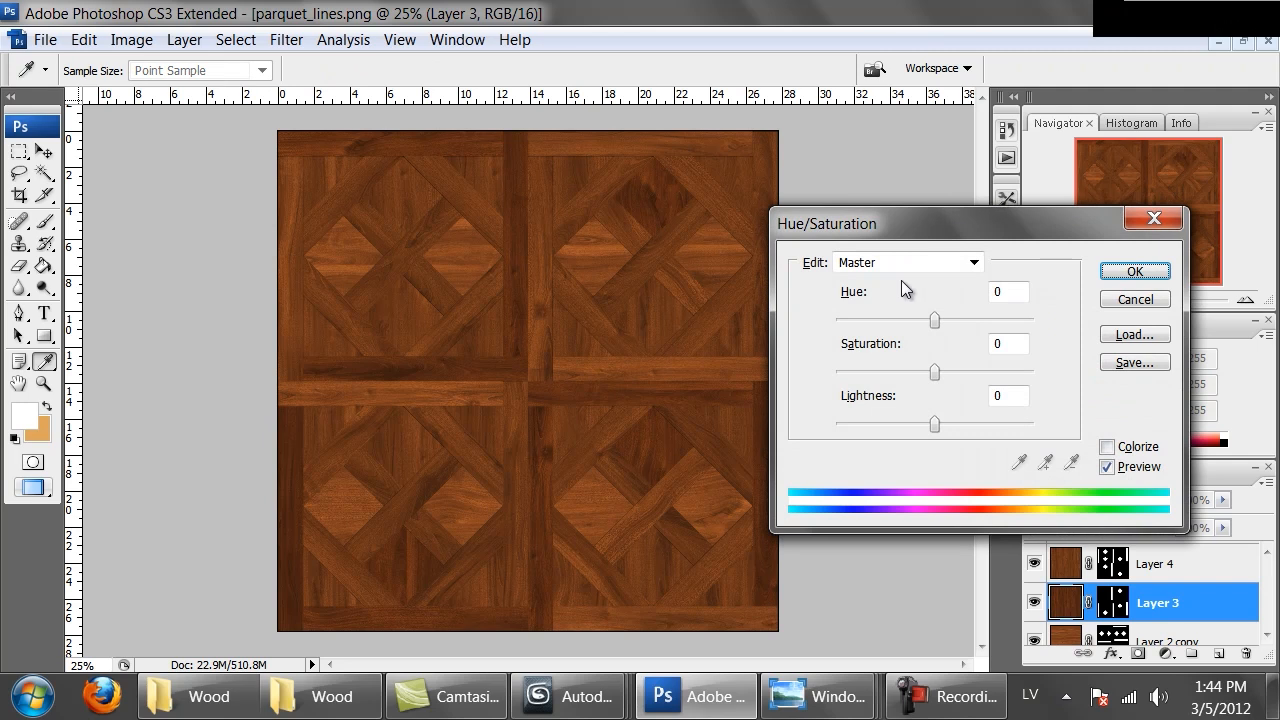
{"action": "left_click_drag", "start_coordinate": [930, 317], "coordinate": [933, 320]}
{"action": "left_click", "coordinate": [1163, 270]}
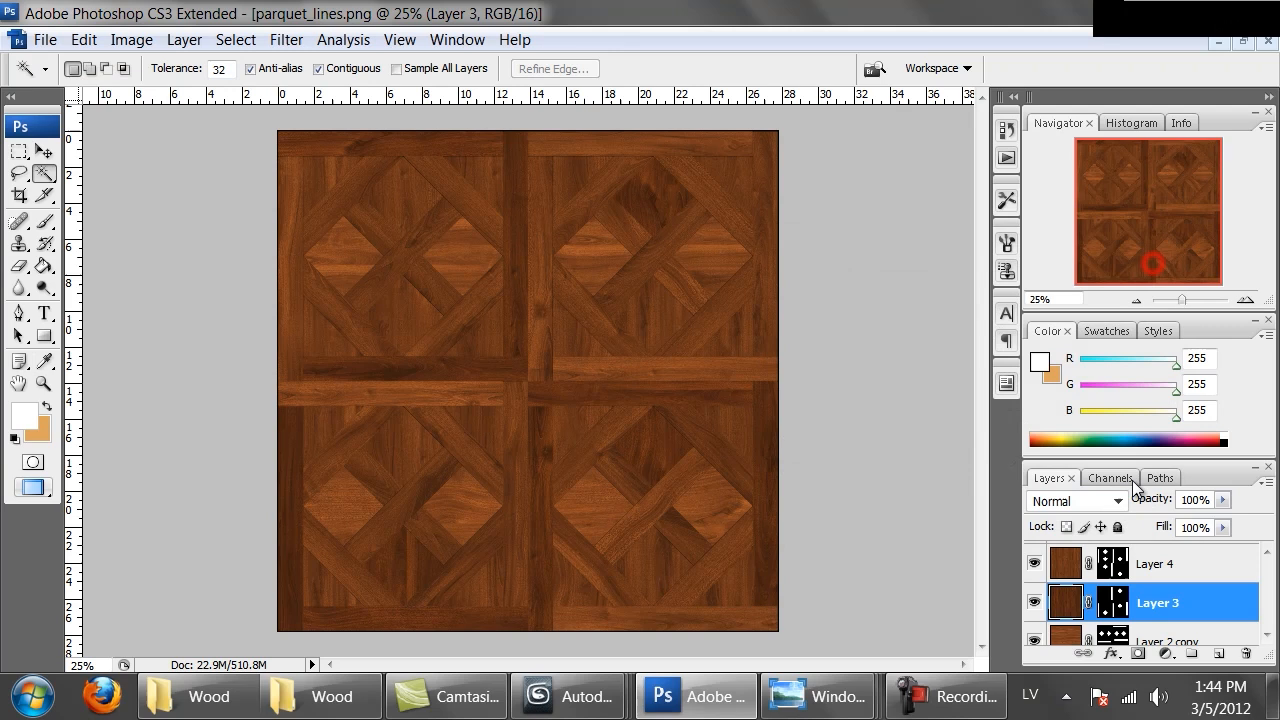
Select Layer 4 and lighten it with a Curves adjustment by raising the midpoint
{"action": "left_click", "coordinate": [1146, 565]}
{"action": "left_click", "coordinate": [131, 39]}
{"action": "mouse_move", "coordinate": [300, 103]}
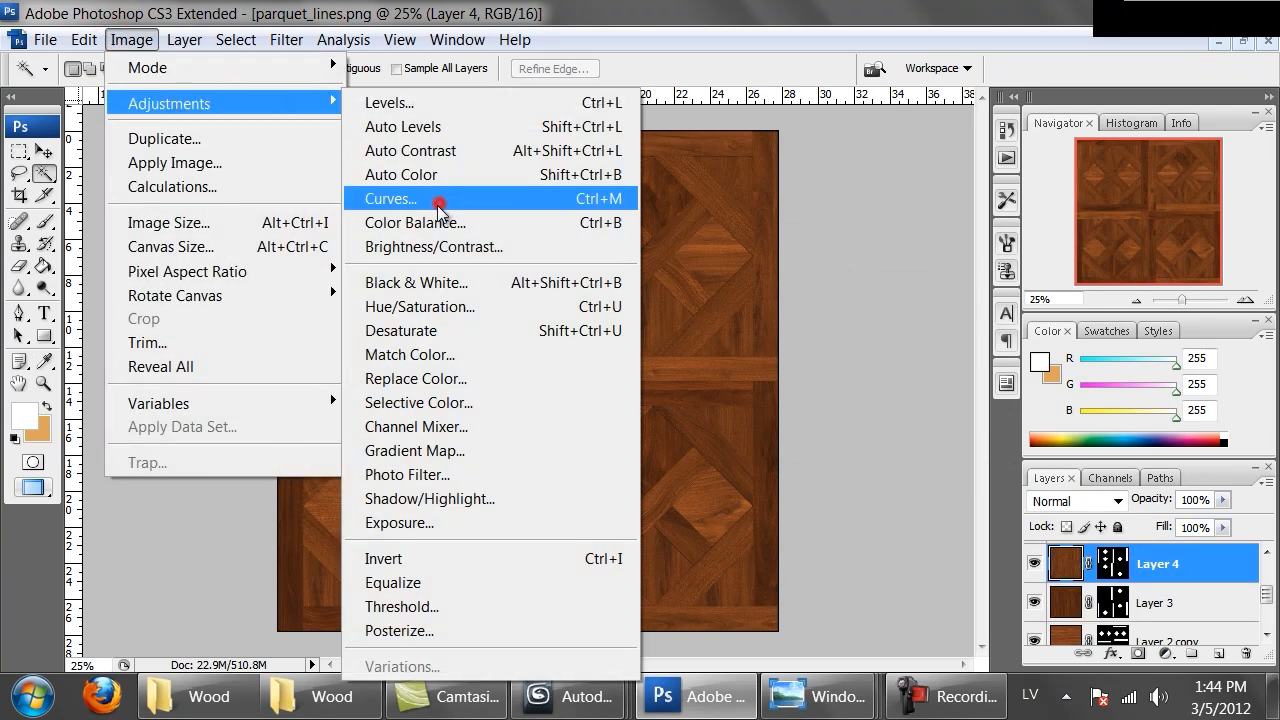
{"action": "left_click", "coordinate": [433, 198]}
{"action": "left_click_drag", "start_coordinate": [983, 340], "coordinate": [969, 380]}
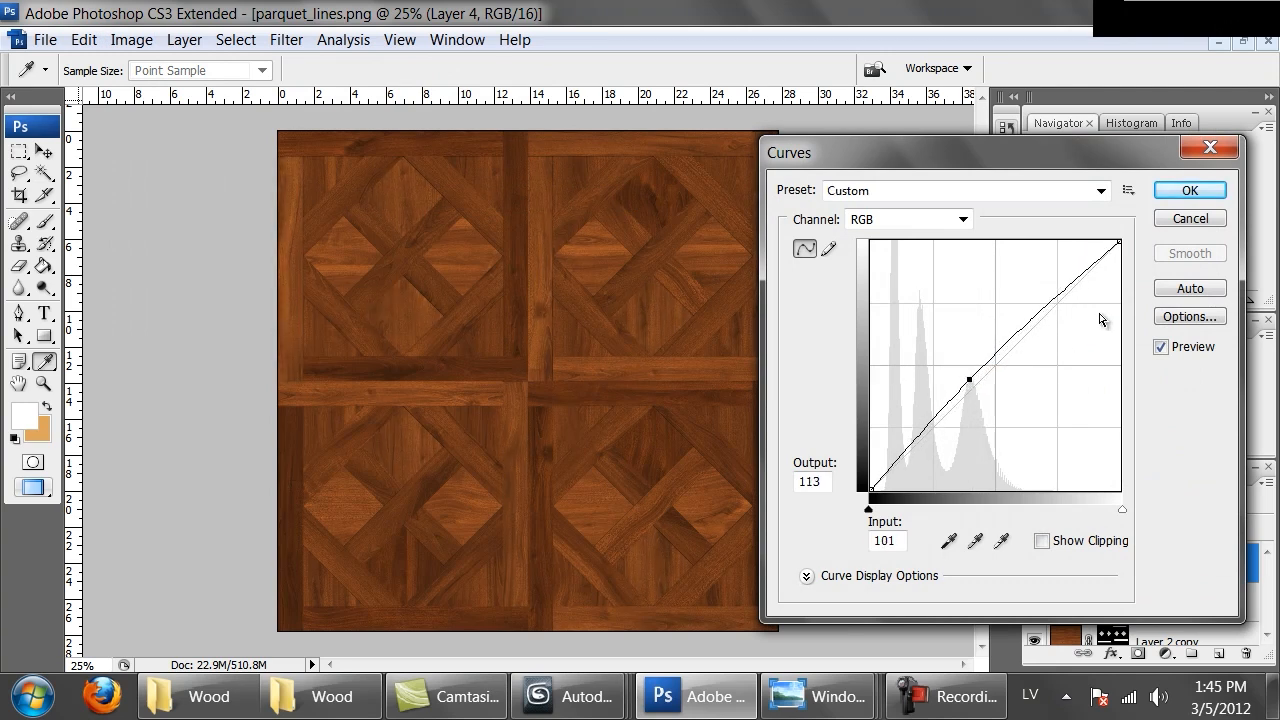
{"action": "left_click", "coordinate": [1187, 190]}
Select Layer 5 and darken it with a Curves adjustment by lowering the midpoint
{"action": "scroll", "coordinate": [1215, 598], "scroll_direction": "up", "scroll_amount": 2}
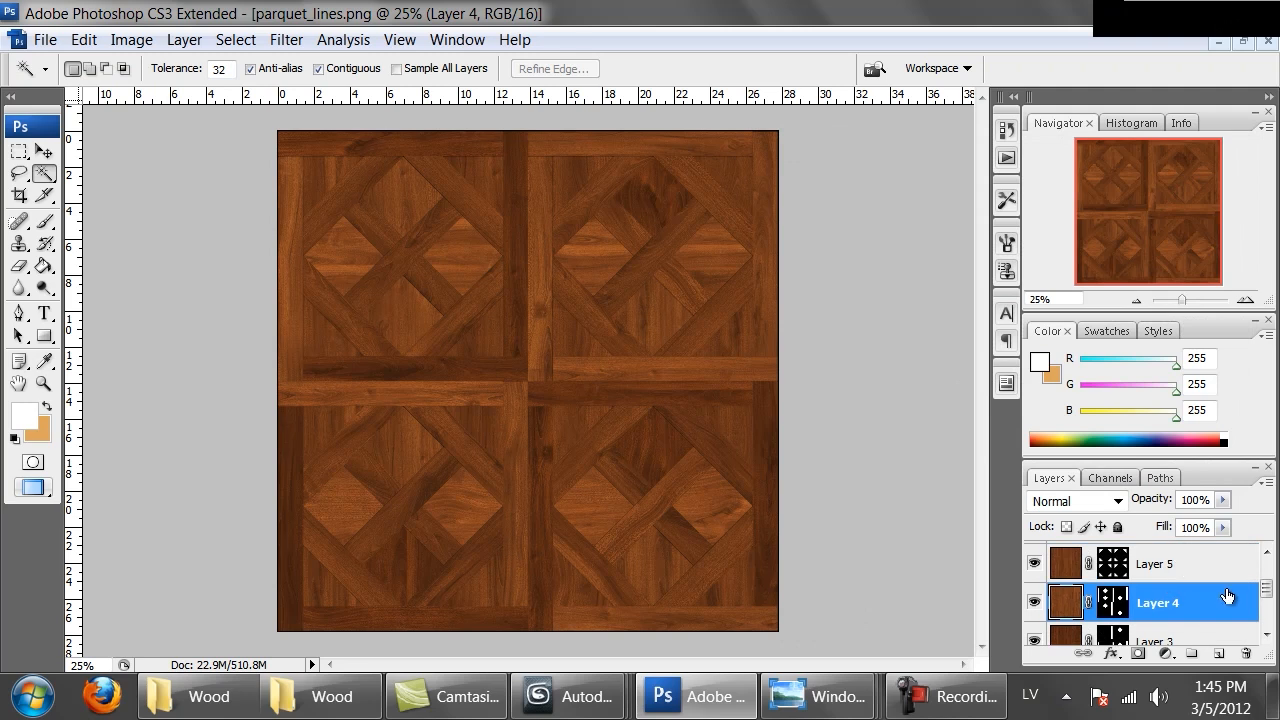
{"action": "left_click", "coordinate": [1160, 603]}
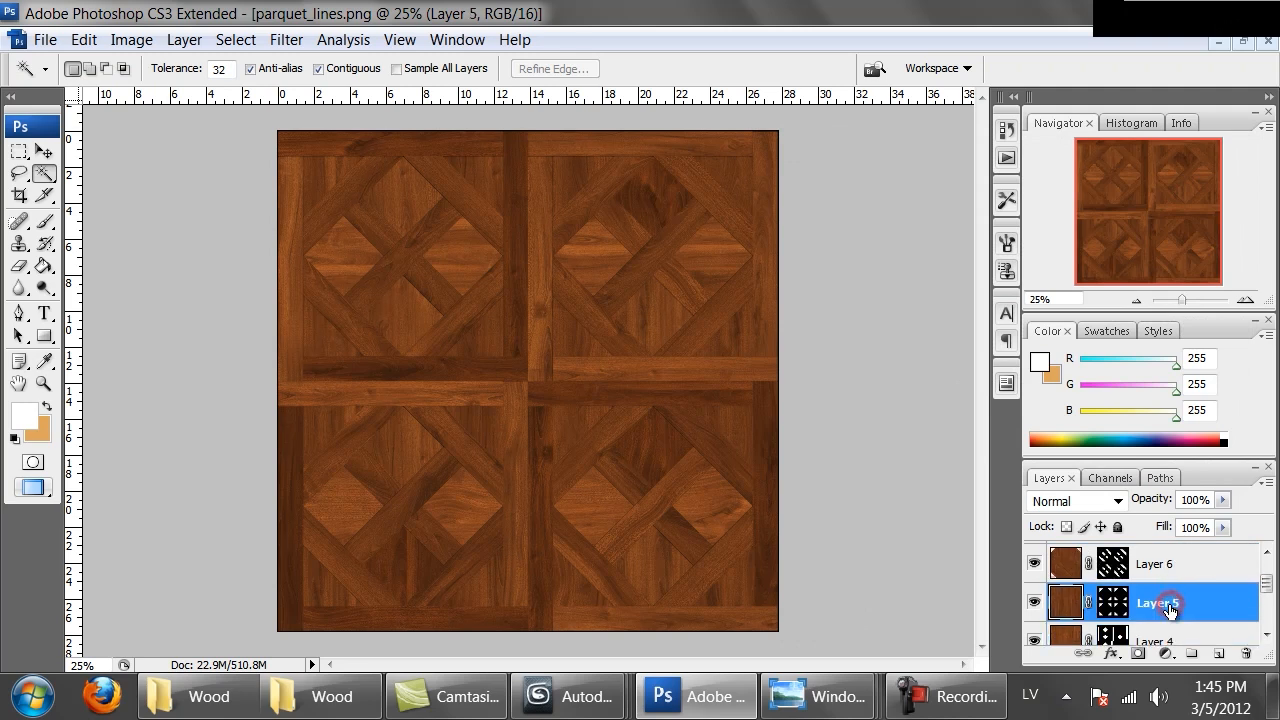
{"action": "left_click", "coordinate": [131, 39]}
{"action": "mouse_move", "coordinate": [330, 103]}
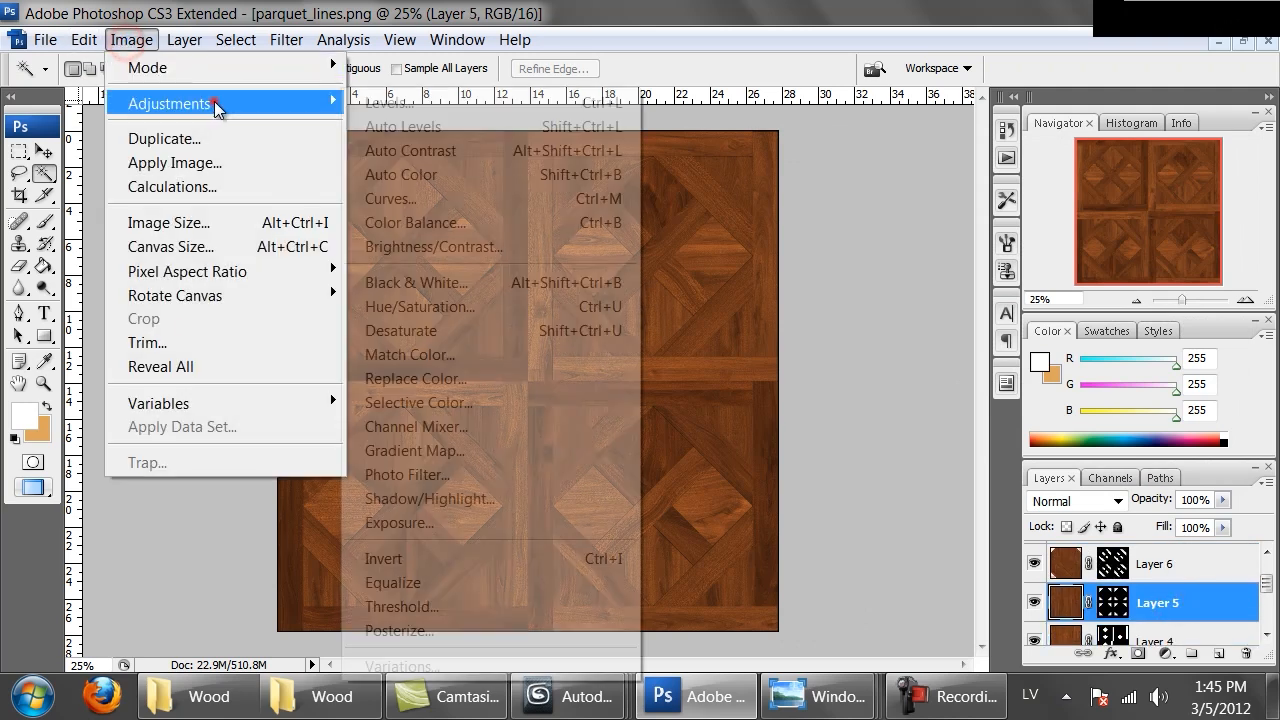
{"action": "left_click", "coordinate": [409, 214]}
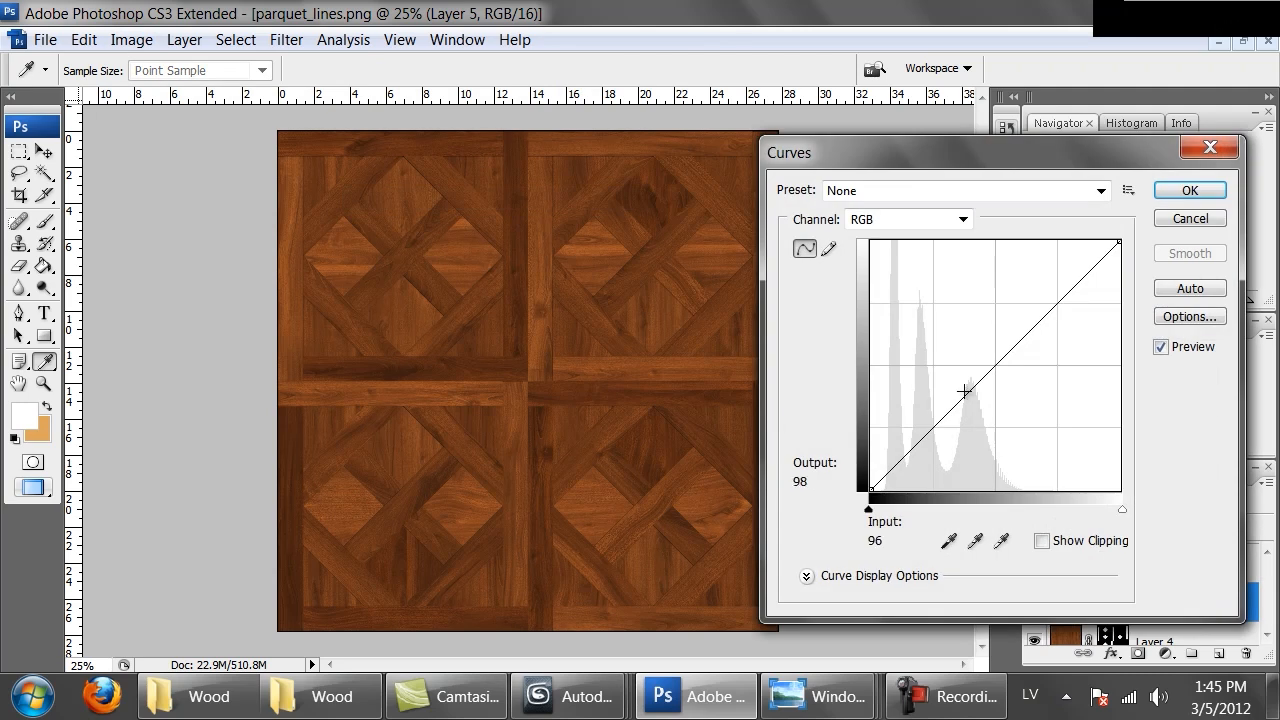
{"action": "left_click_drag", "start_coordinate": [991, 374], "coordinate": [981, 406]}
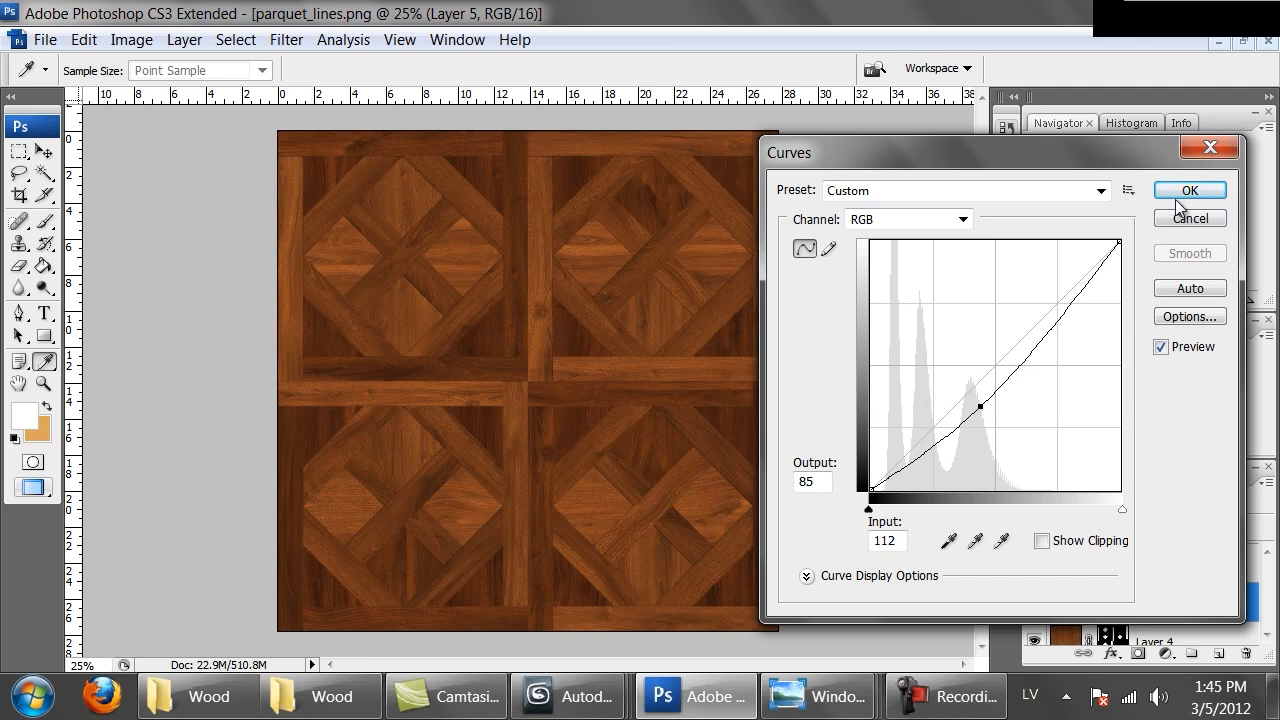
{"action": "left_click", "coordinate": [1180, 192]}
Select Layer 6 and apply a gentle S-shaped Curves adjustment with two points
{"action": "scroll", "coordinate": [1110, 598], "scroll_direction": "up", "scroll_amount": 1}
{"action": "left_click", "coordinate": [1068, 603]}
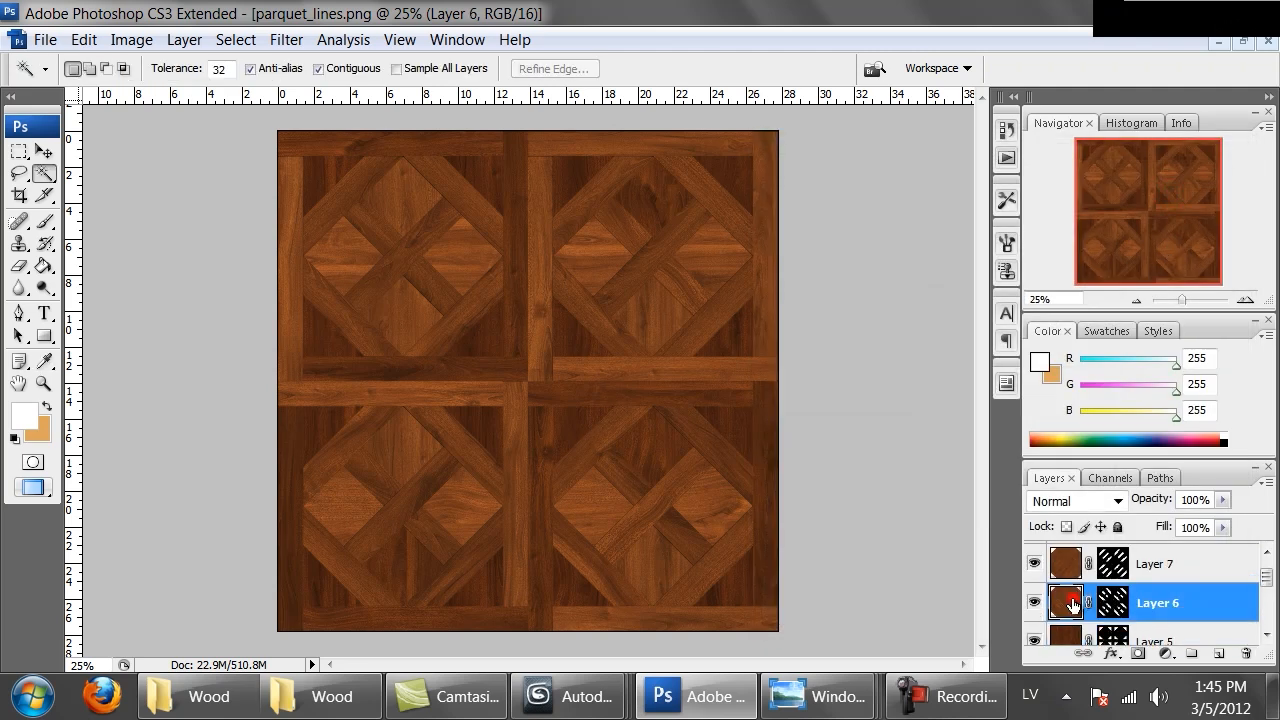
{"action": "left_click", "coordinate": [131, 40]}
{"action": "left_click", "coordinate": [222, 105]}
{"action": "left_click", "coordinate": [404, 198]}
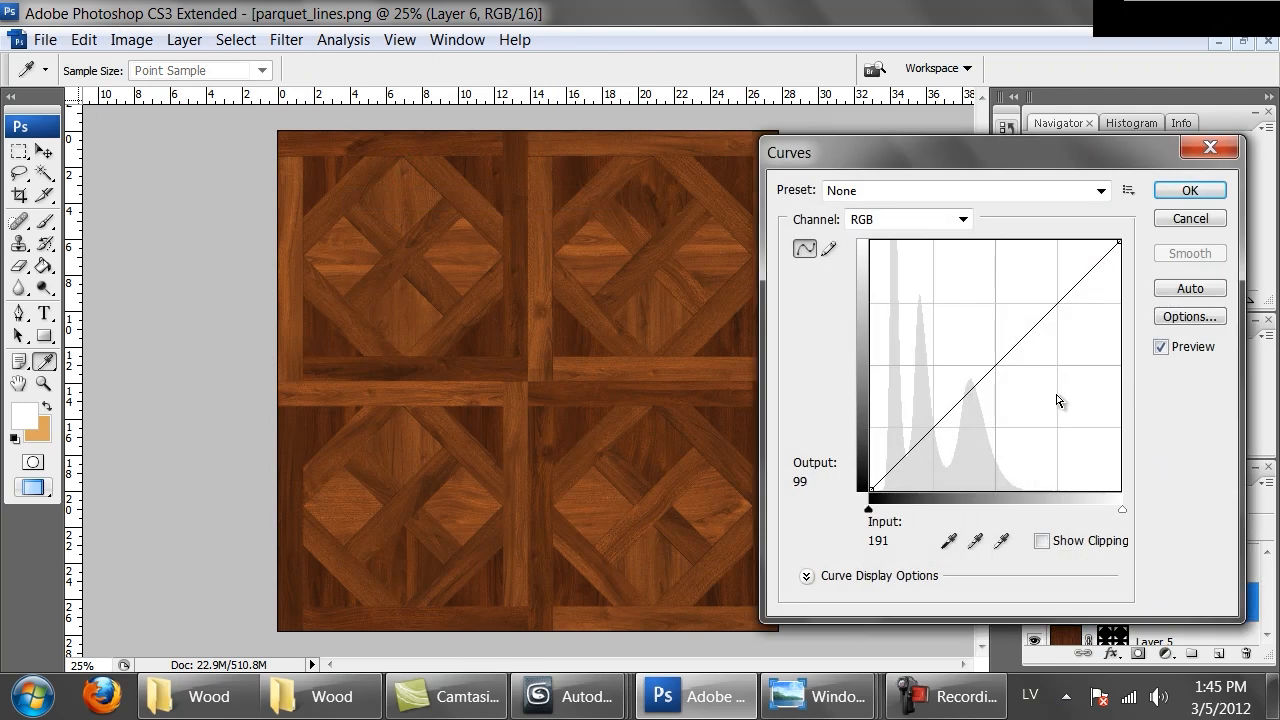
{"action": "left_click", "coordinate": [990, 375]}
{"action": "left_click_drag", "start_coordinate": [990, 375], "coordinate": [991, 380]}
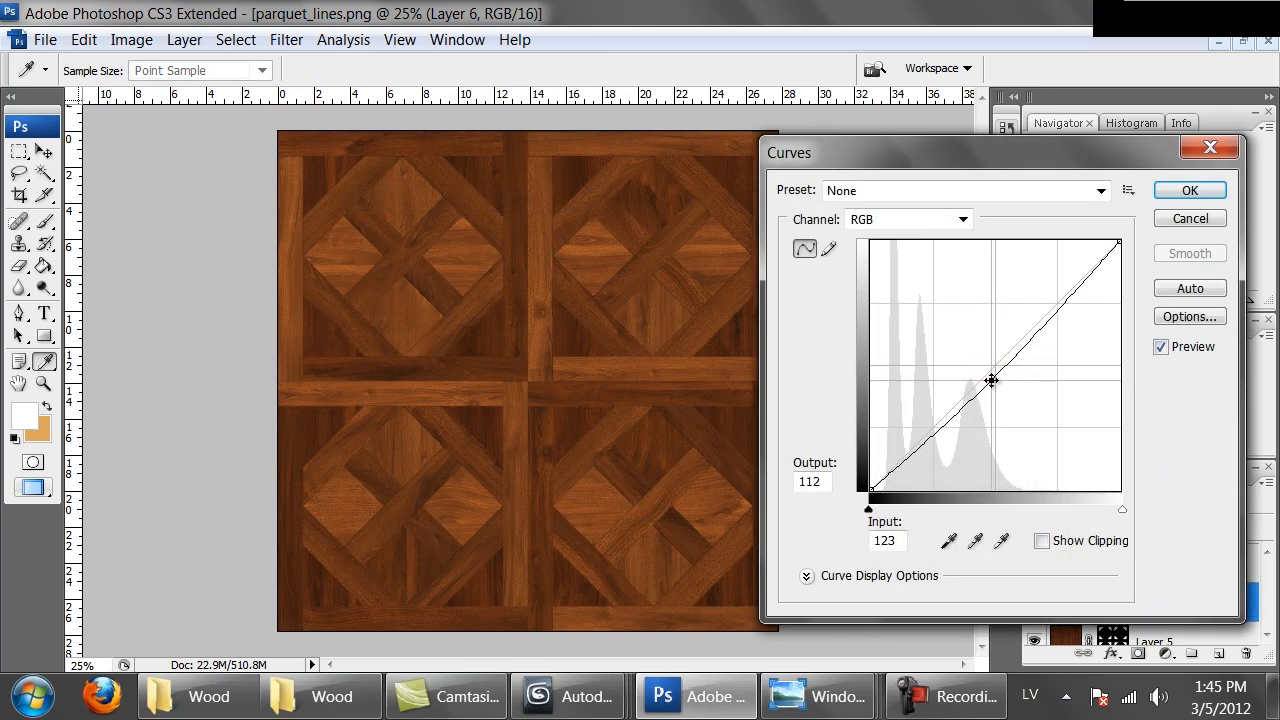
{"action": "left_click", "coordinate": [1039, 320]}
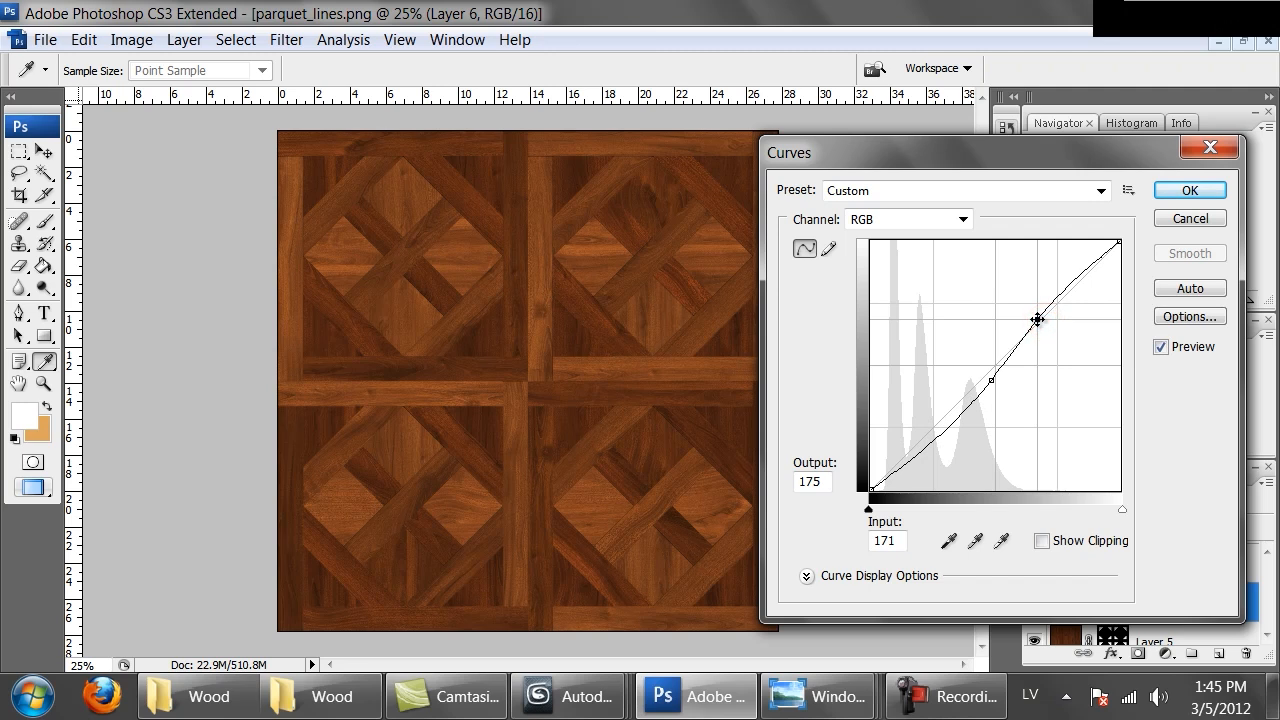
{"action": "left_click_drag", "start_coordinate": [1039, 320], "coordinate": [1043, 319]}
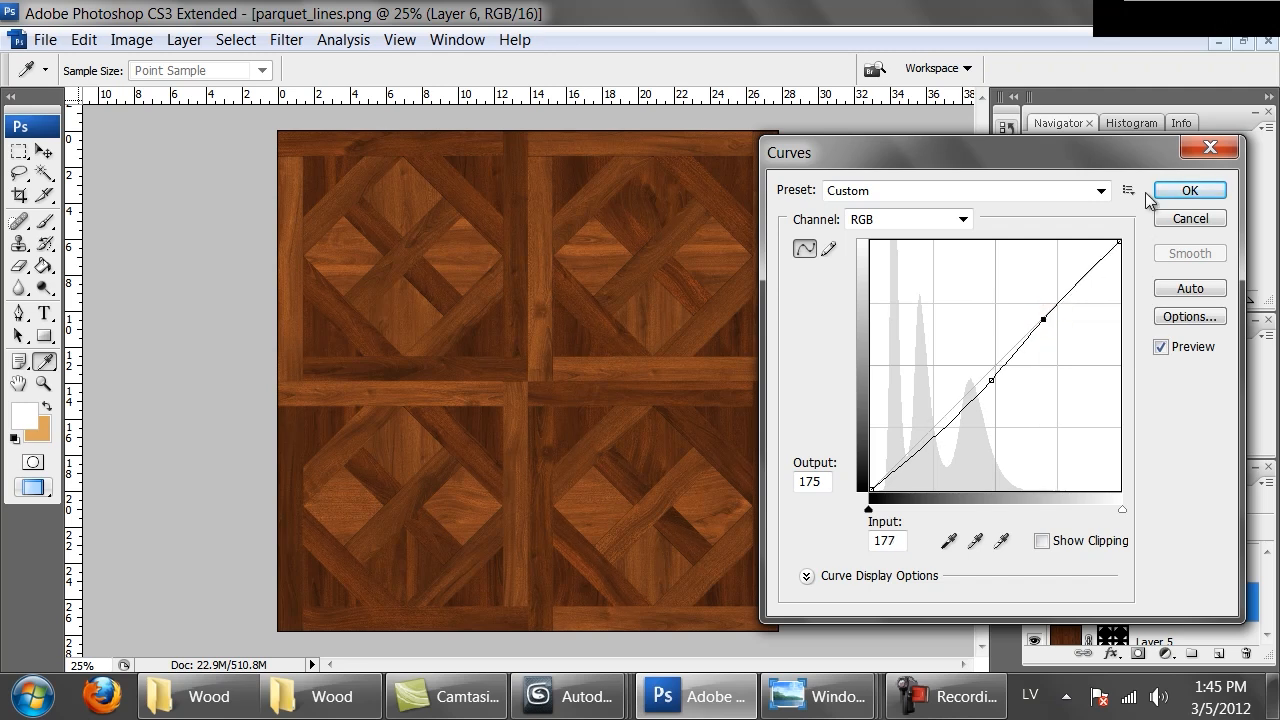
{"action": "left_click", "coordinate": [1182, 191]}
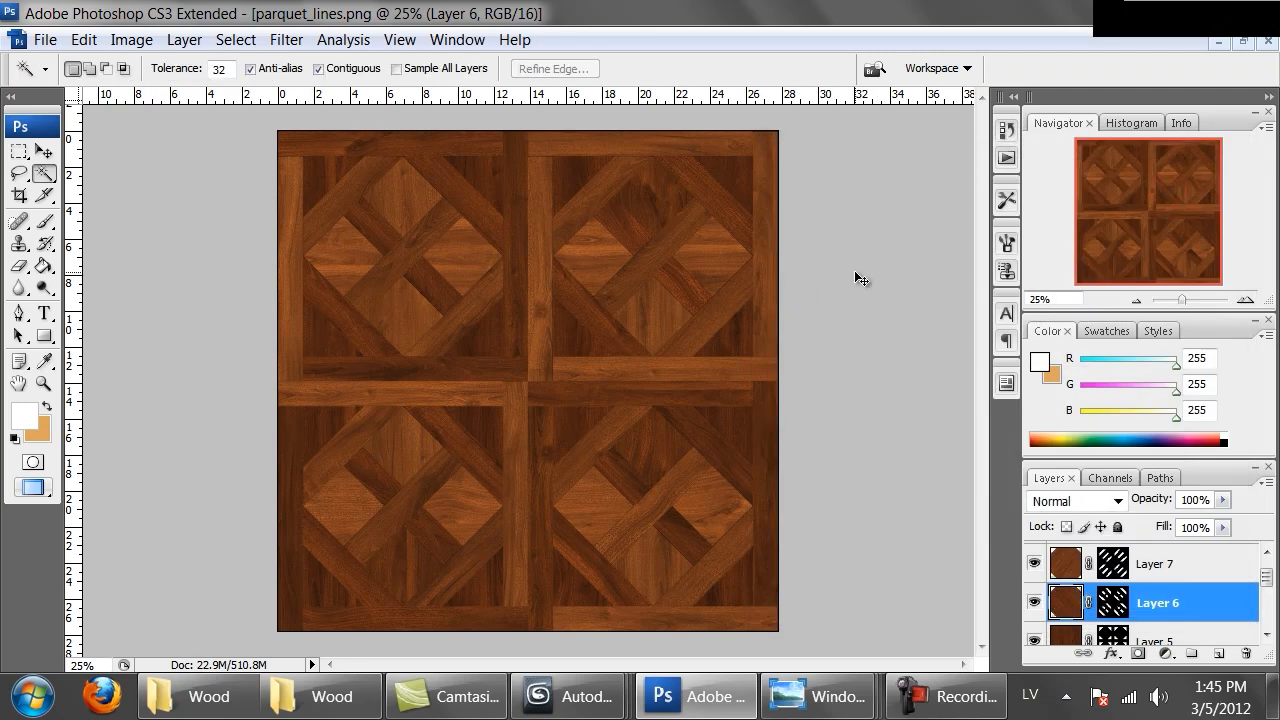
Zoom in and out on the canvas to compare the tone of the parquet pieces
{"action": "key", "text": "ctrl+alt+0"}
{"action": "key", "text": "ctrl+minus"}
{"action": "key", "text": "ctrl+minus"}
{"action": "key", "text": "ctrl+minus"}
{"action": "key", "text": "ctrl+minus"}
{"action": "key", "text": "ctrl+plus"}
{"action": "key", "text": "ctrl+plus"}
{"action": "key", "text": "ctrl+plus"}
{"action": "key", "text": "ctrl+minus"}
{"action": "key", "text": "ctrl+minus"}
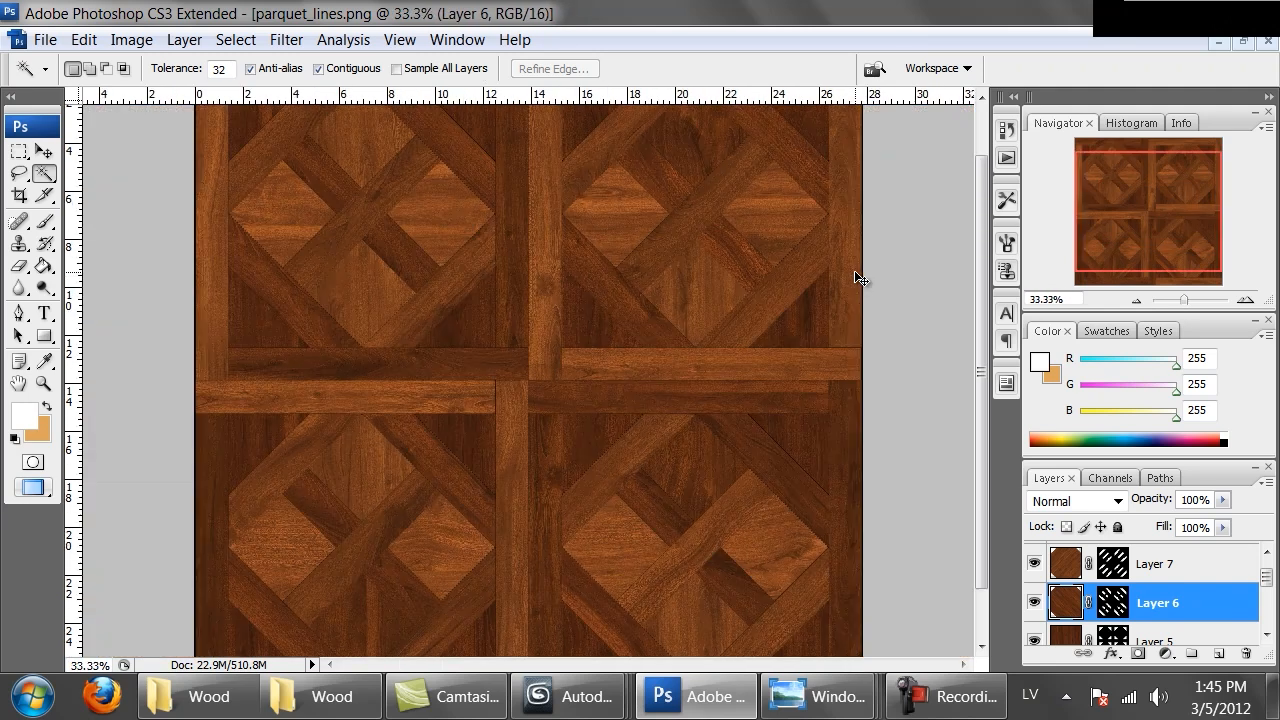
{"action": "key", "text": "ctrl+minus"}
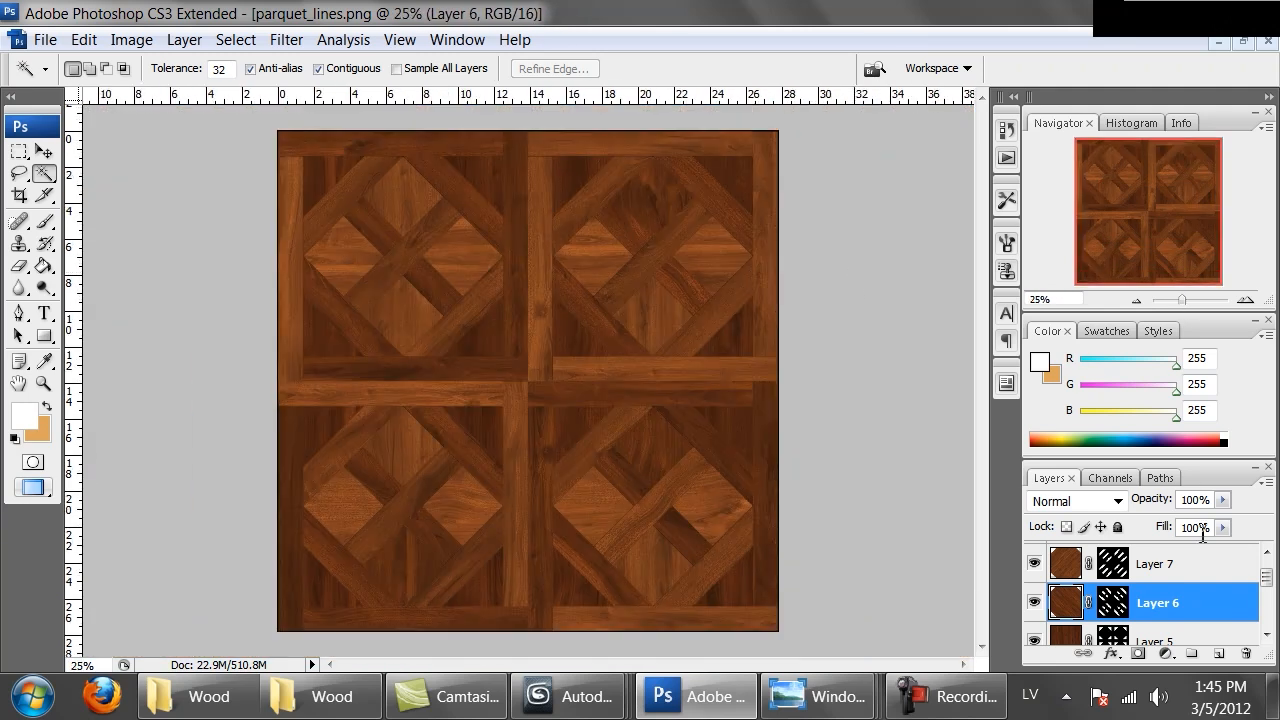
Select Layer 2 copy and darken a lower-left parquet piece with the Burn tool at Midtones, 21% exposure, brush size 422
{"action": "scroll", "coordinate": [1168, 598], "scroll_direction": "down", "scroll_amount": 2}
{"action": "scroll", "coordinate": [1168, 598], "scroll_direction": "down", "scroll_amount": 2}
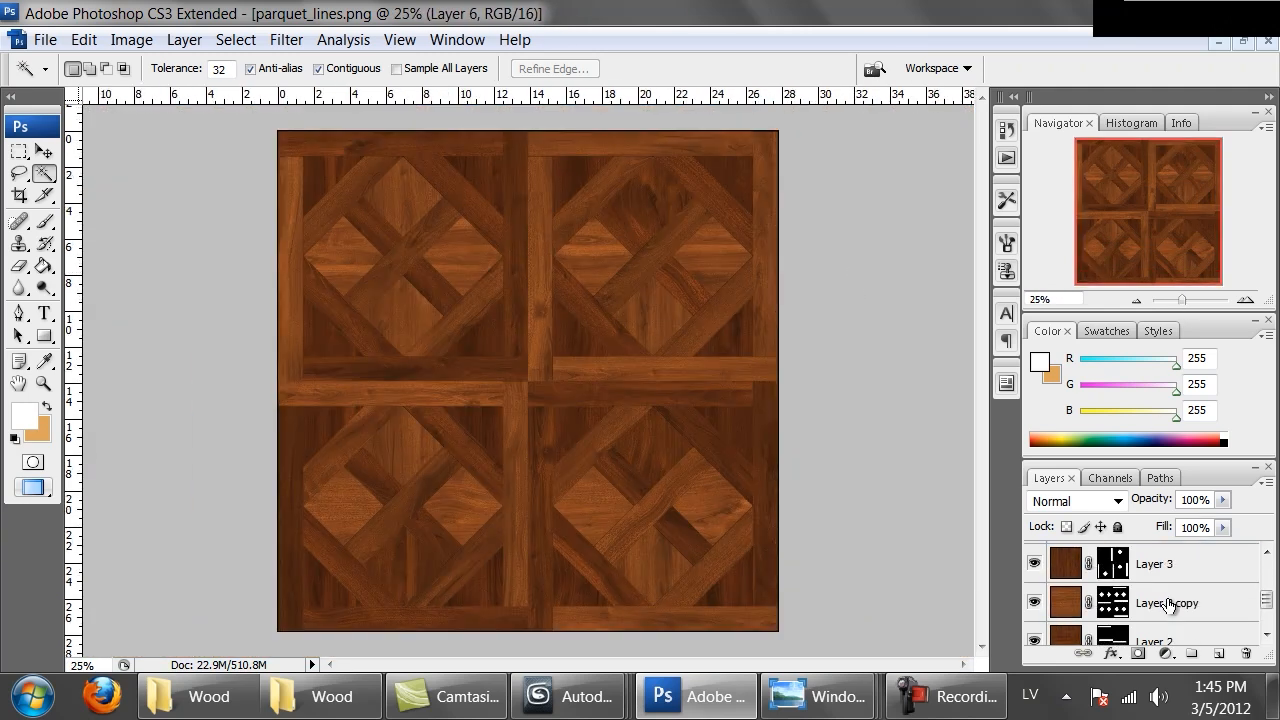
{"action": "left_click", "coordinate": [1113, 604]}
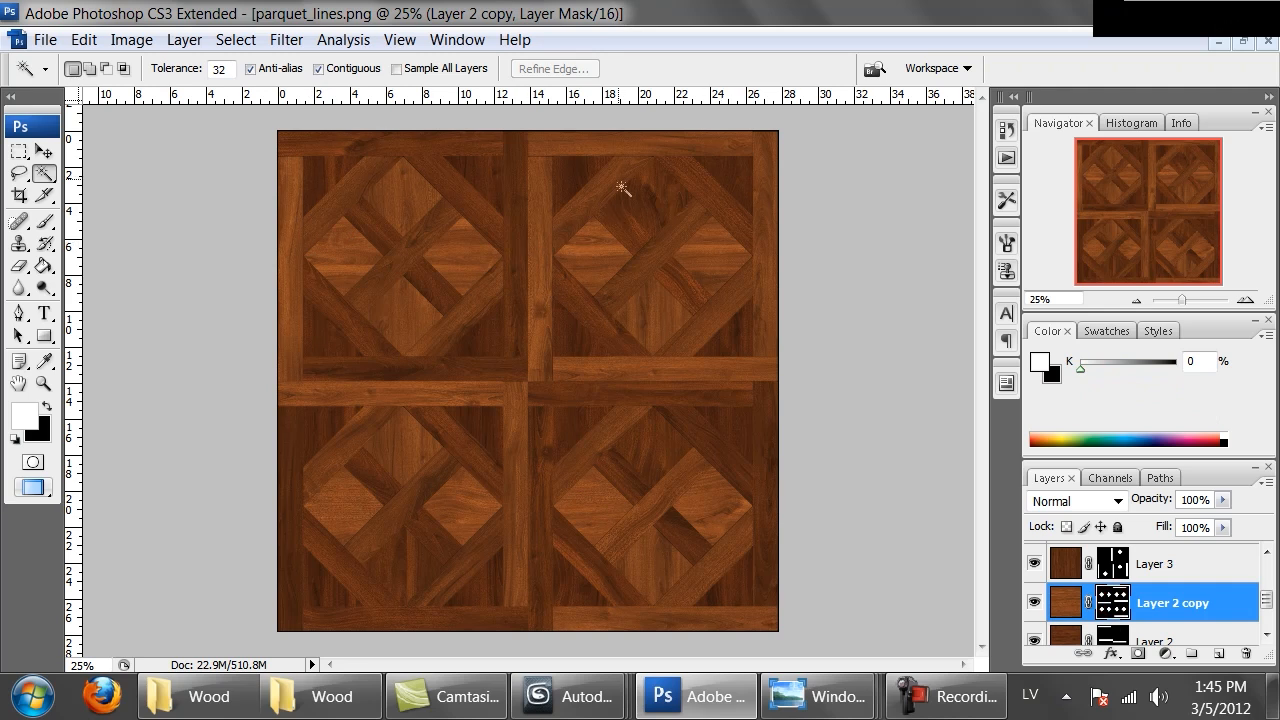
{"action": "left_click", "coordinate": [1067, 605]}
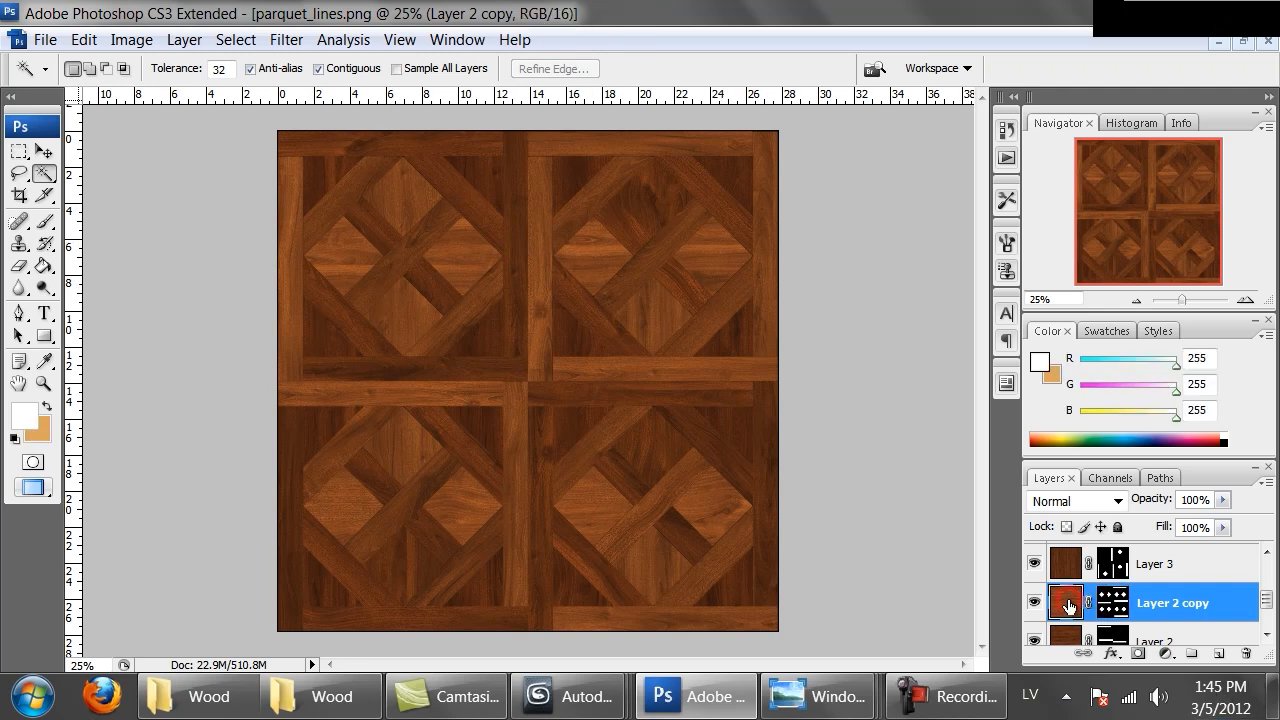
{"action": "left_click", "coordinate": [44, 287]}
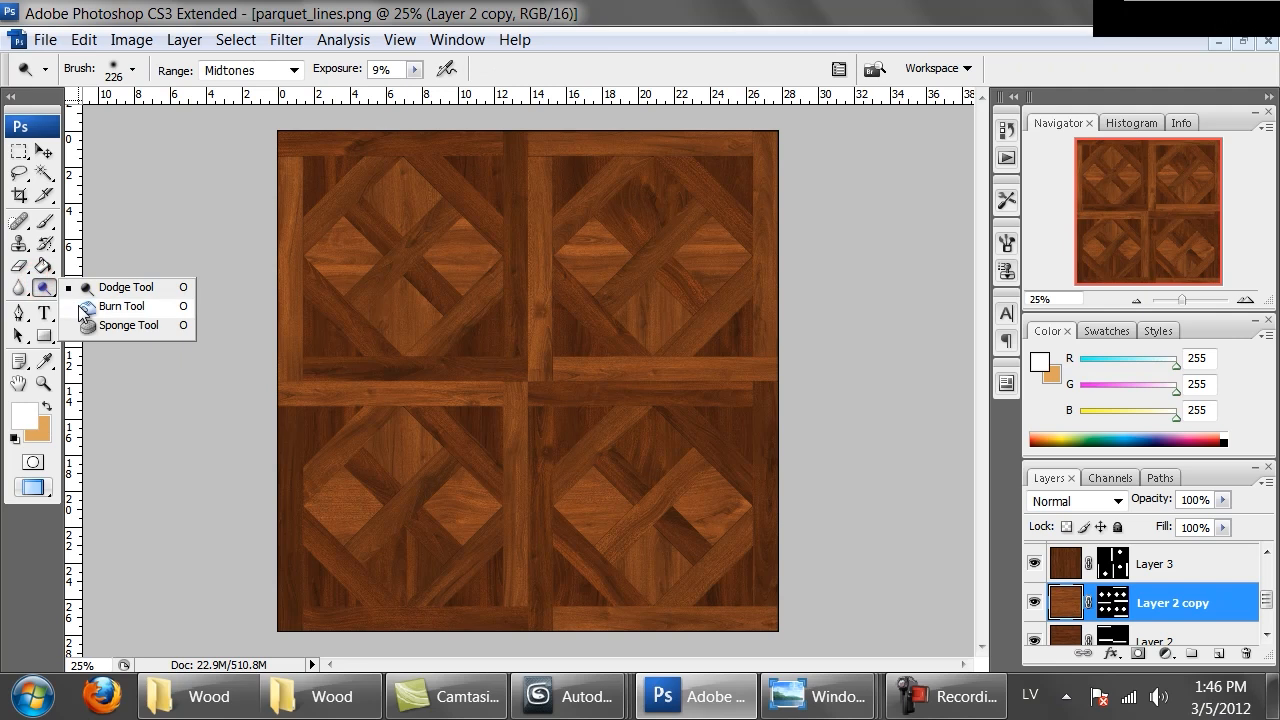
{"action": "left_click", "coordinate": [90, 314]}
{"action": "mouse_move", "coordinate": [291, 248]}
{"action": "left_mouse_down"}
{"action": "mouse_move", "coordinate": [277, 286]}
{"action": "mouse_move", "coordinate": [314, 263]}
{"action": "mouse_move", "coordinate": [320, 292]}
{"action": "left_mouse_up"}
{"action": "left_click", "coordinate": [311, 267]}
{"action": "left_click", "coordinate": [646, 185]}
{"action": "left_click", "coordinate": [563, 217]}
{"action": "left_click", "coordinate": [565, 204]}
{"action": "left_click", "coordinate": [806, 237]}
{"action": "left_click", "coordinate": [686, 209]}
{"action": "left_click", "coordinate": [658, 211]}
{"action": "left_click", "coordinate": [466, 494]}
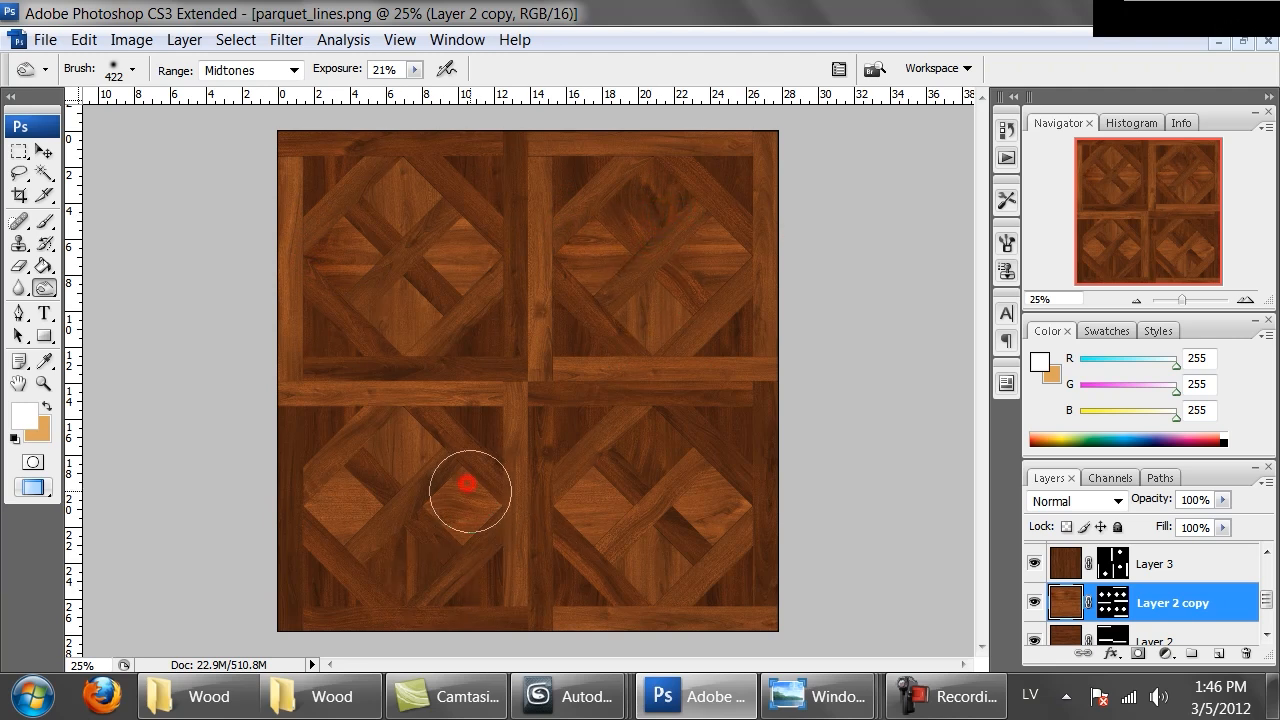
{"action": "left_click", "coordinate": [463, 457]}
{"action": "left_click", "coordinate": [245, 70]}
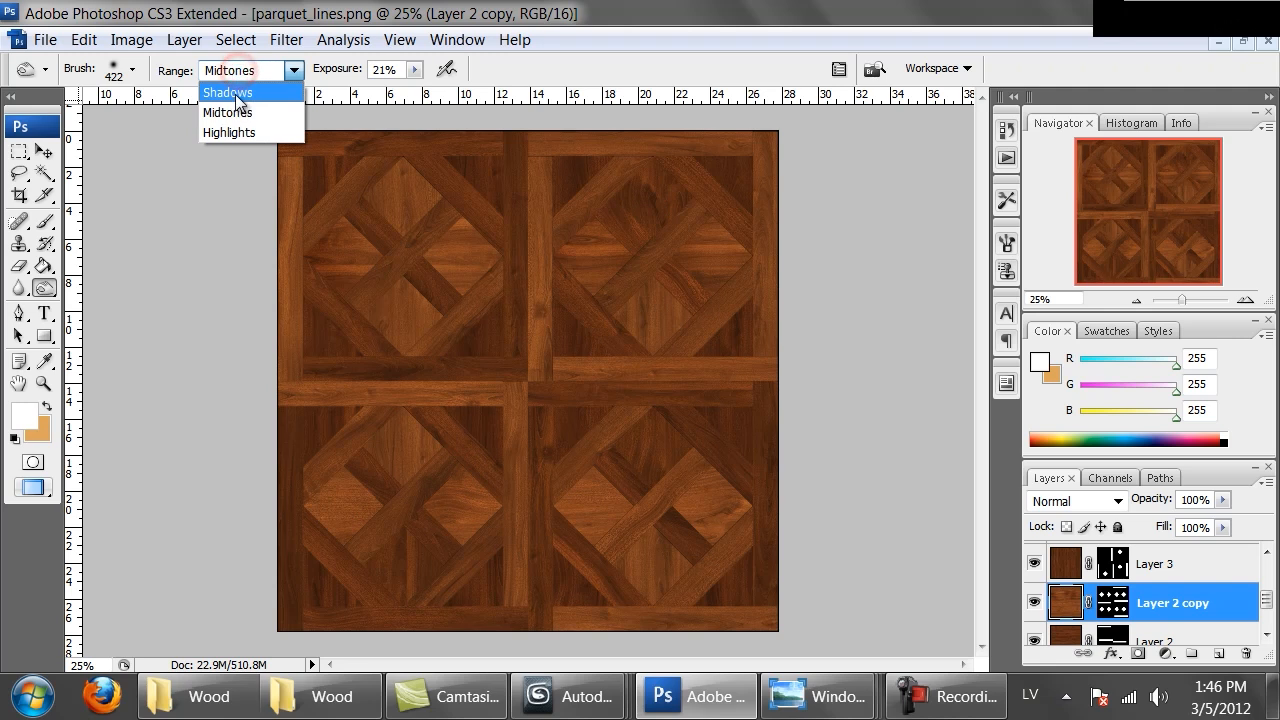
{"action": "left_click", "coordinate": [235, 94]}
{"action": "mouse_move", "coordinate": [529, 489]}
{"action": "left_mouse_down"}
{"action": "mouse_move", "coordinate": [591, 451]}
{"action": "mouse_move", "coordinate": [623, 451]}
{"action": "mouse_move", "coordinate": [604, 458]}
{"action": "left_mouse_up"}
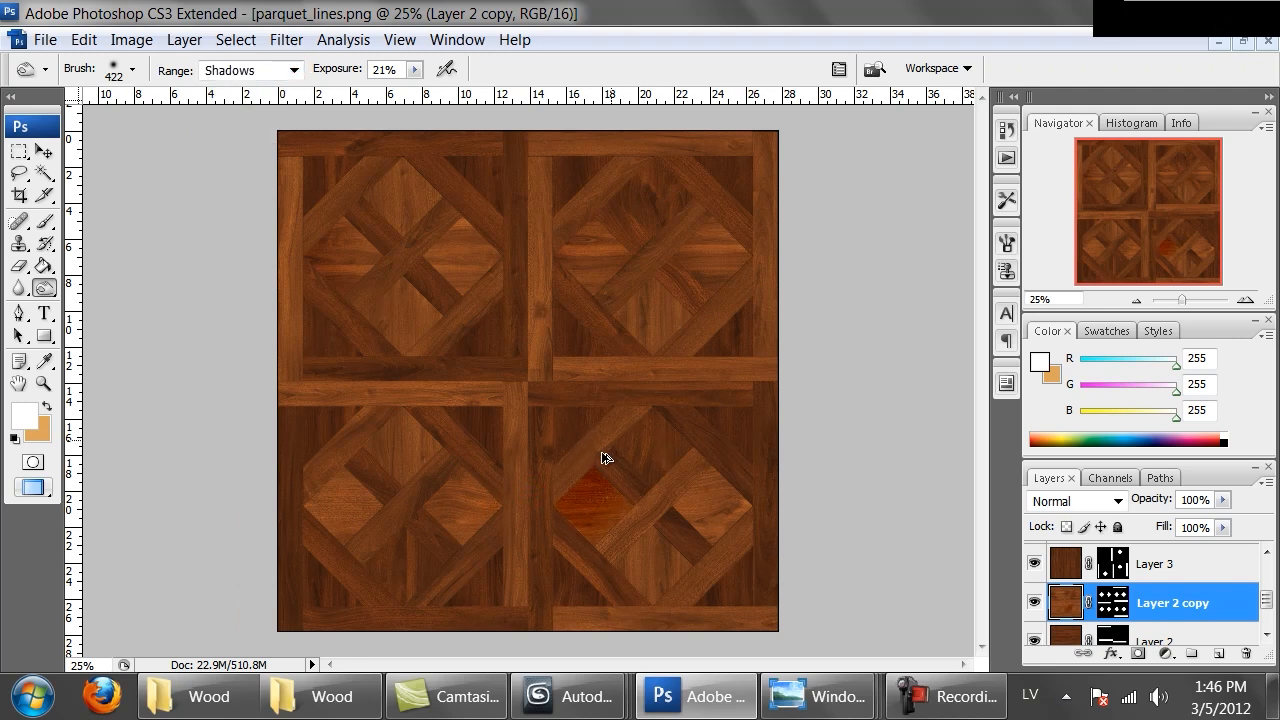
{"action": "key", "text": "ctrl+z"}
Switch the Burn range to Highlights and burn the lower-right piece near the canvas edge
{"action": "left_click", "coordinate": [294, 70]}
{"action": "left_click", "coordinate": [243, 127]}
{"action": "mouse_move", "coordinate": [731, 524]}
{"action": "left_mouse_down"}
{"action": "mouse_move", "coordinate": [700, 512]}
{"action": "mouse_move", "coordinate": [754, 514]}
{"action": "mouse_move", "coordinate": [721, 588]}
{"action": "mouse_move", "coordinate": [695, 567]}
{"action": "left_mouse_up"}
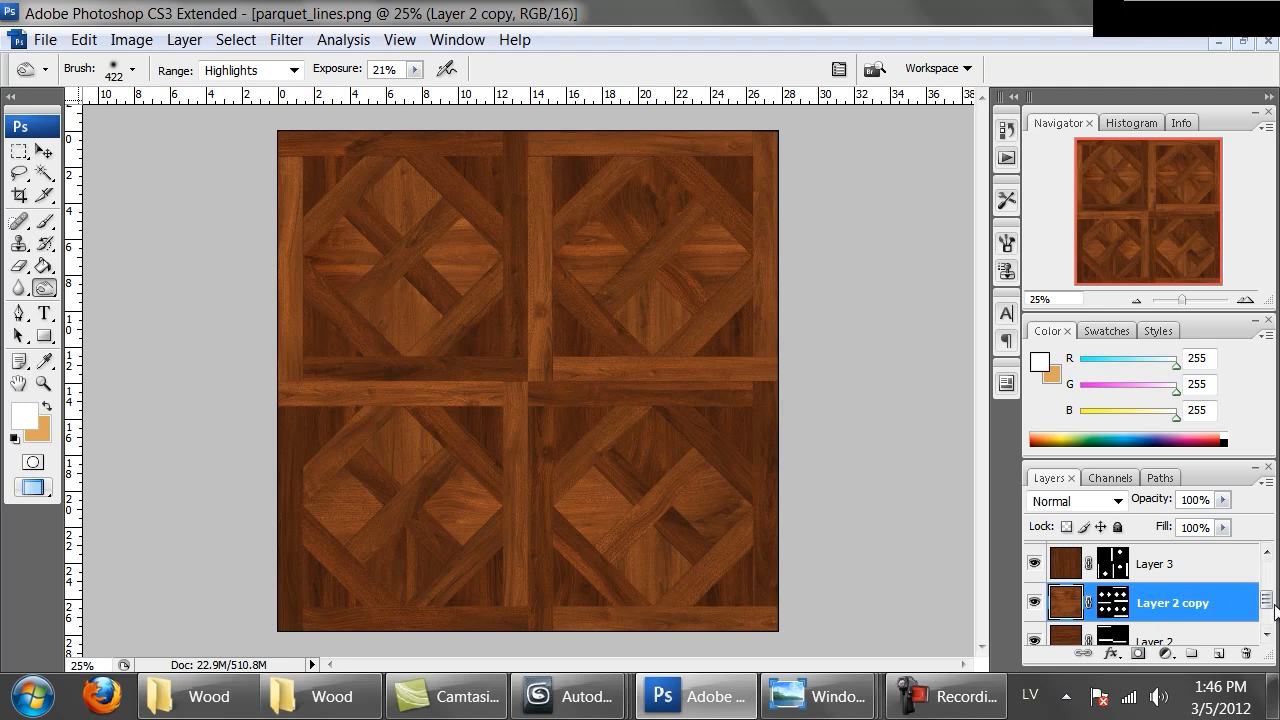
Select Layer 3 and burn the piece near the canvas's right edge
{"action": "left_click", "coordinate": [1113, 563]}
{"action": "left_click", "coordinate": [1066, 563]}
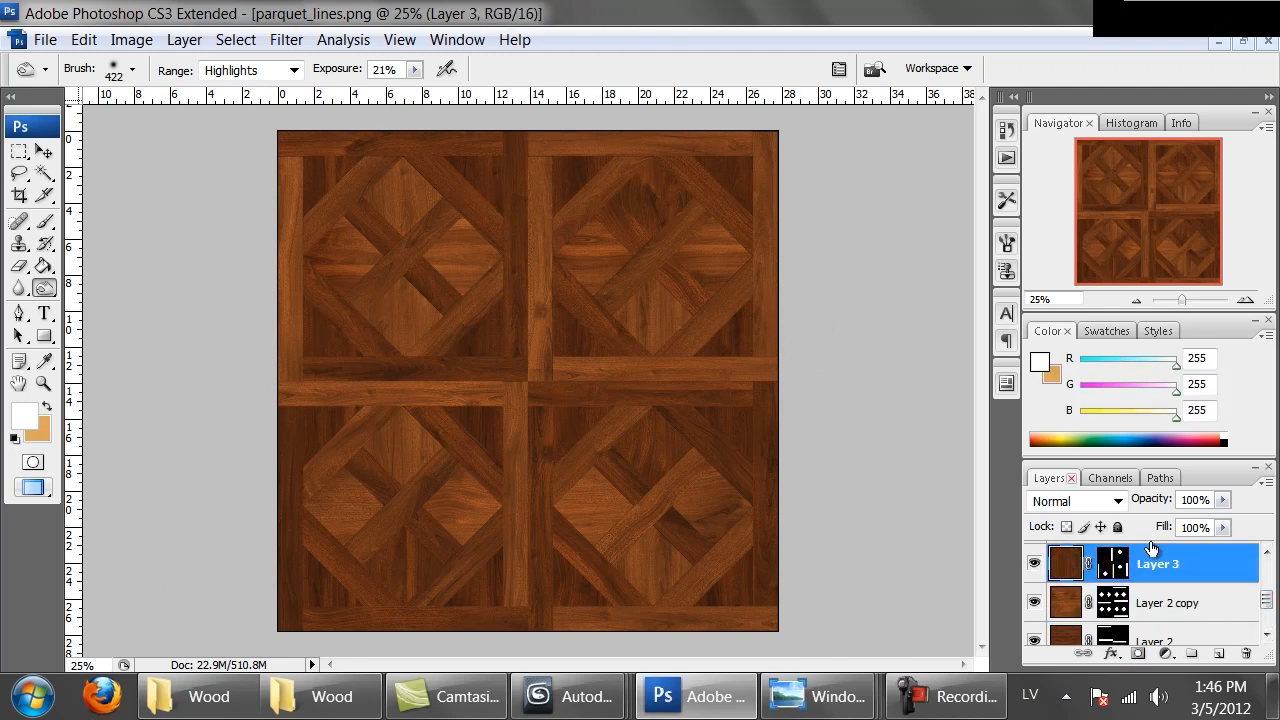
{"action": "left_click", "coordinate": [764, 438]}
{"action": "scroll", "coordinate": [1215, 567], "scroll_direction": "down", "scroll_amount": 2}
{"action": "left_click", "coordinate": [1060, 564]}
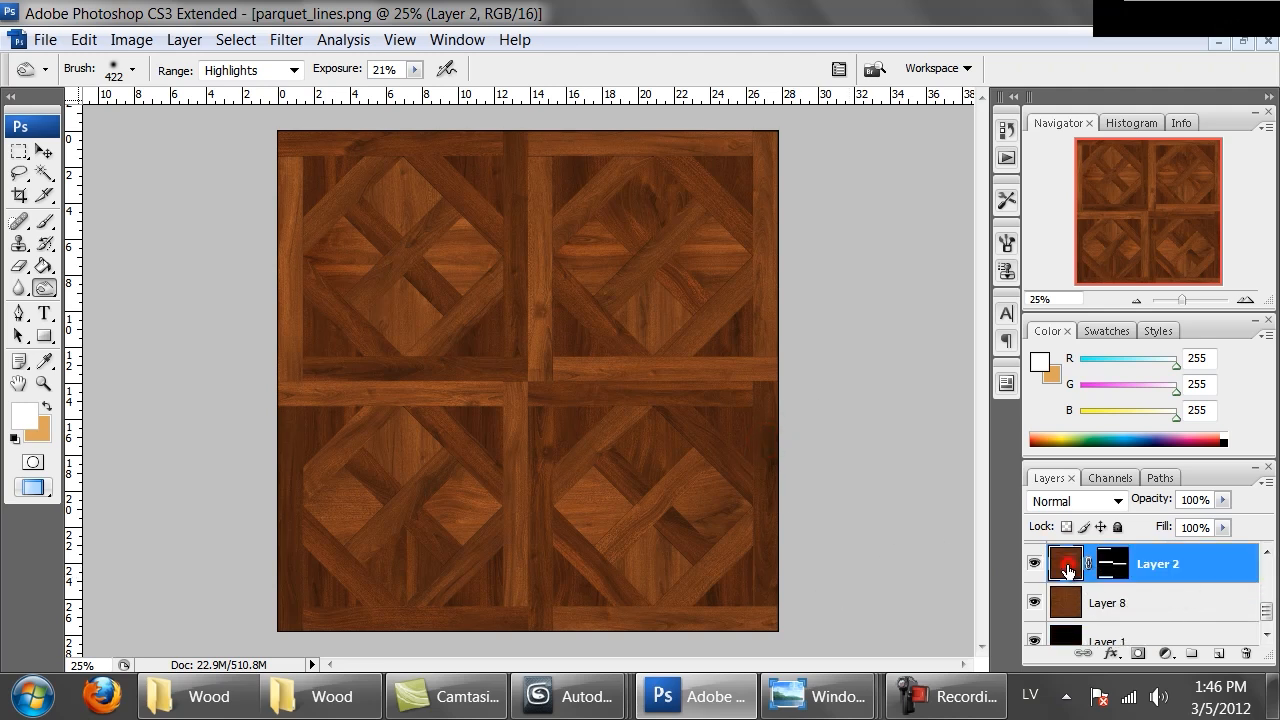
{"action": "mouse_move", "coordinate": [278, 386]}
{"action": "left_mouse_down"}
{"action": "mouse_move", "coordinate": [386, 386]}
{"action": "mouse_move", "coordinate": [370, 398]}
{"action": "mouse_move", "coordinate": [492, 369]}
{"action": "left_mouse_up"}
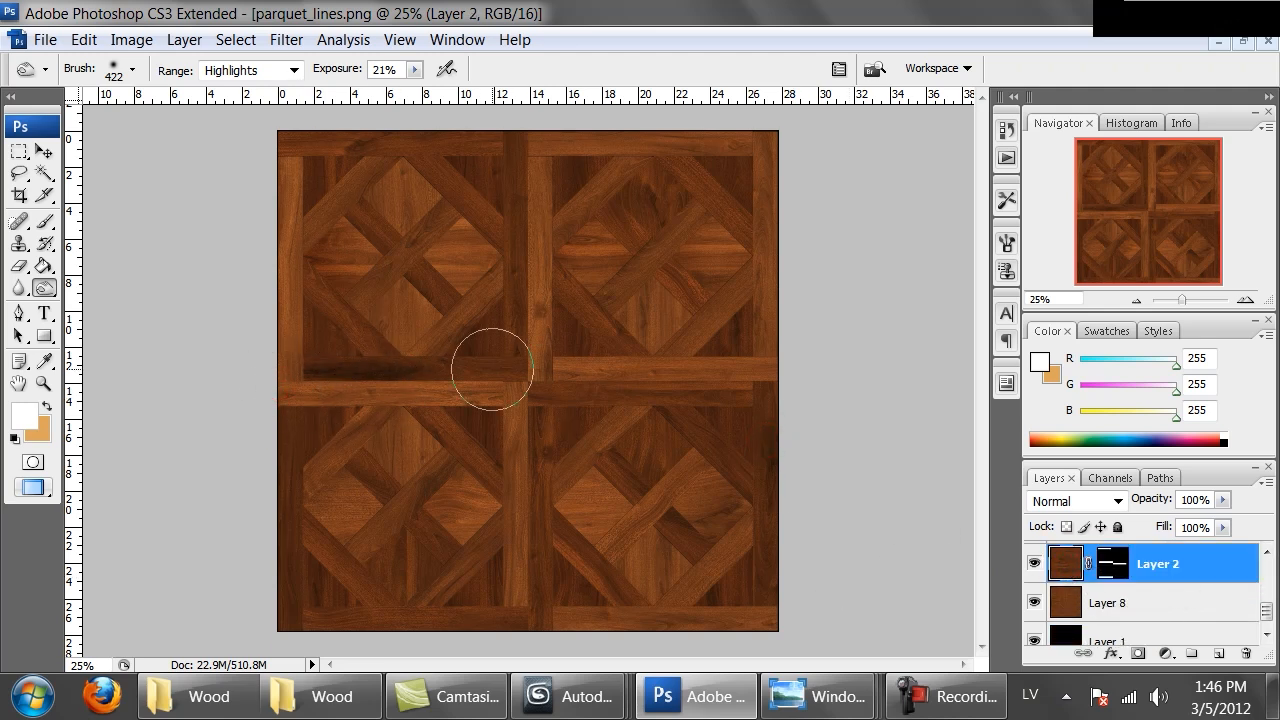
{"action": "key", "text": "ctrl+z"}
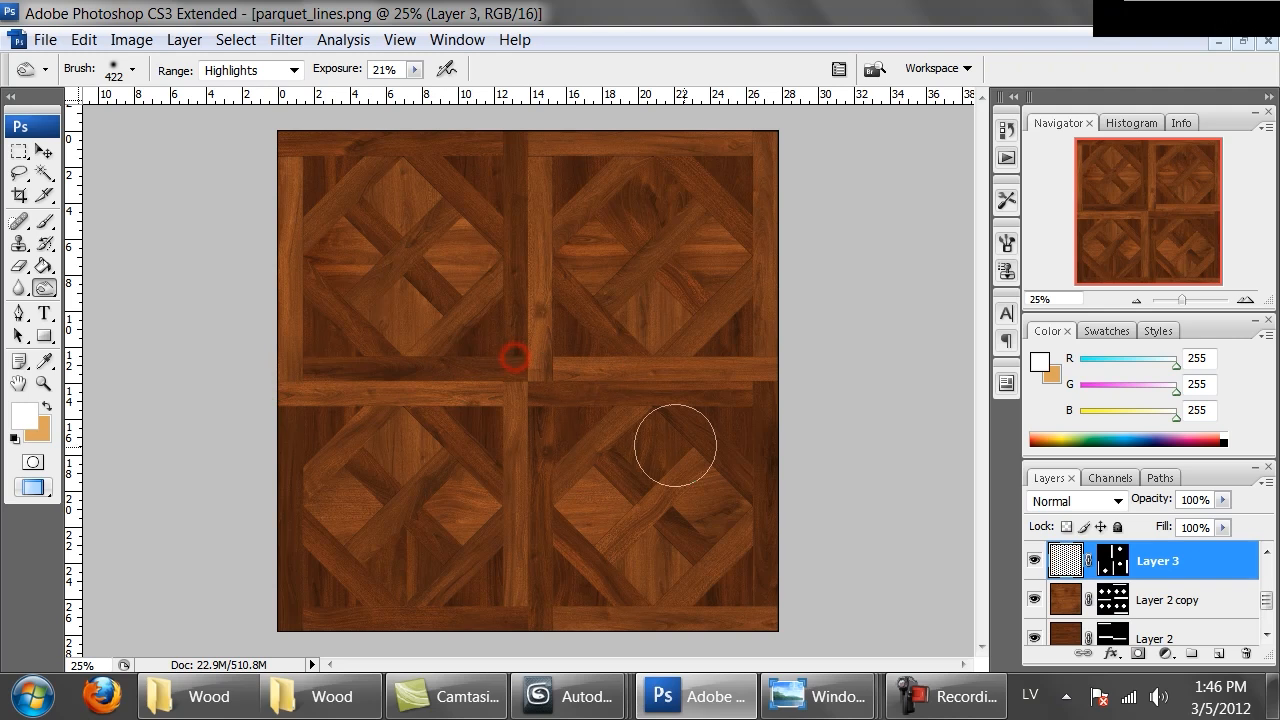
Select Layer 2 and burn the left end of the central horizontal strip
{"action": "left_click", "coordinate": [1066, 638]}
{"action": "mouse_move", "coordinate": [274, 402]}
{"action": "left_mouse_down"}
{"action": "mouse_move", "coordinate": [335, 408]}
{"action": "mouse_move", "coordinate": [306, 386]}
{"action": "left_mouse_up"}
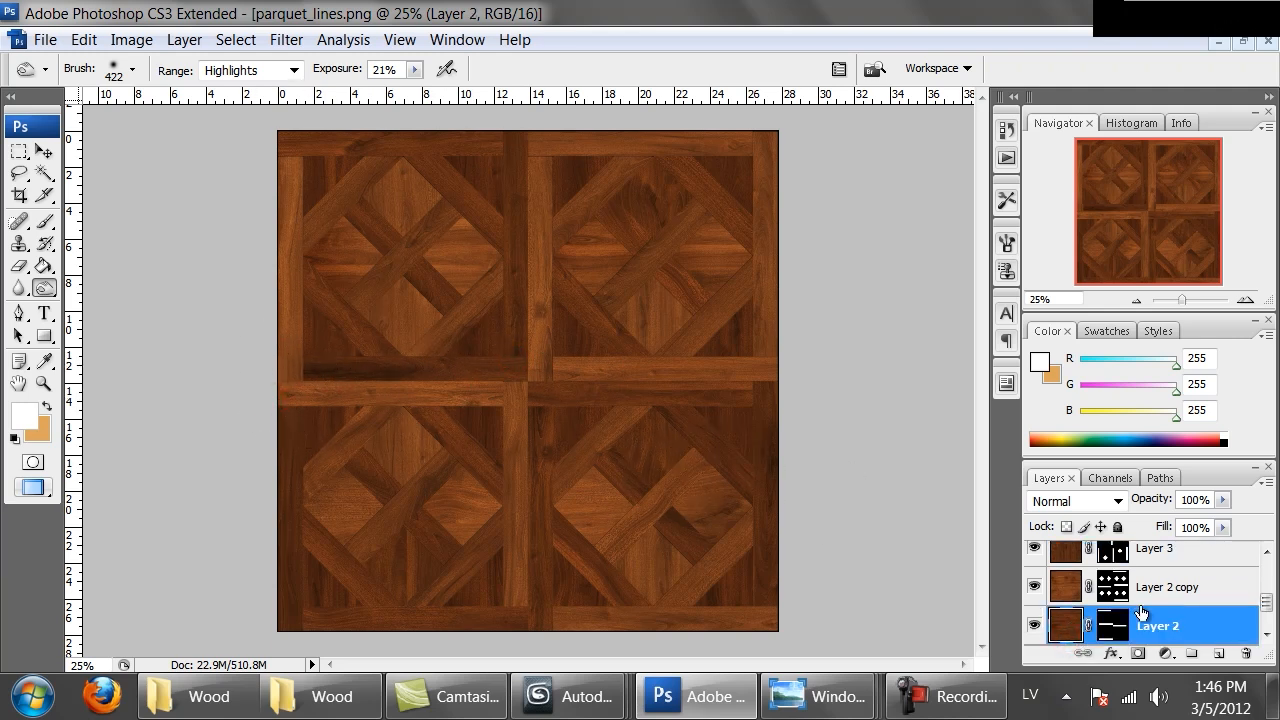
Select Layer 2 copy's mask and burn along the canvas's left edge
{"action": "scroll", "coordinate": [1112, 622], "scroll_direction": "down", "scroll_amount": 2}
{"action": "scroll", "coordinate": [1112, 622], "scroll_direction": "up", "scroll_amount": 2}
{"action": "left_click", "coordinate": [1112, 587]}
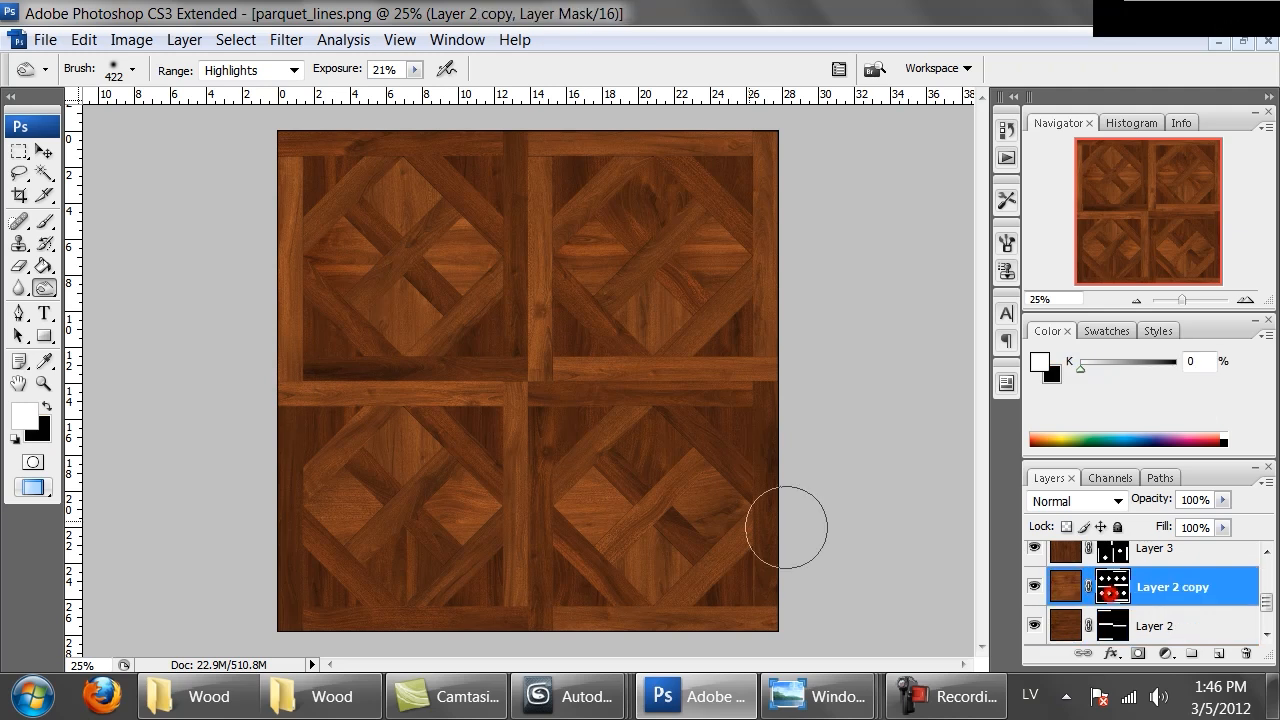
{"action": "mouse_move", "coordinate": [249, 420]}
{"action": "left_mouse_down"}
{"action": "mouse_move", "coordinate": [363, 428]}
{"action": "mouse_move", "coordinate": [262, 388]}
{"action": "left_mouse_up"}
Hide Layer 8, select Layer 1 and set its Hue/Saturation Lightness to +9
{"action": "left_click", "coordinate": [1155, 549]}
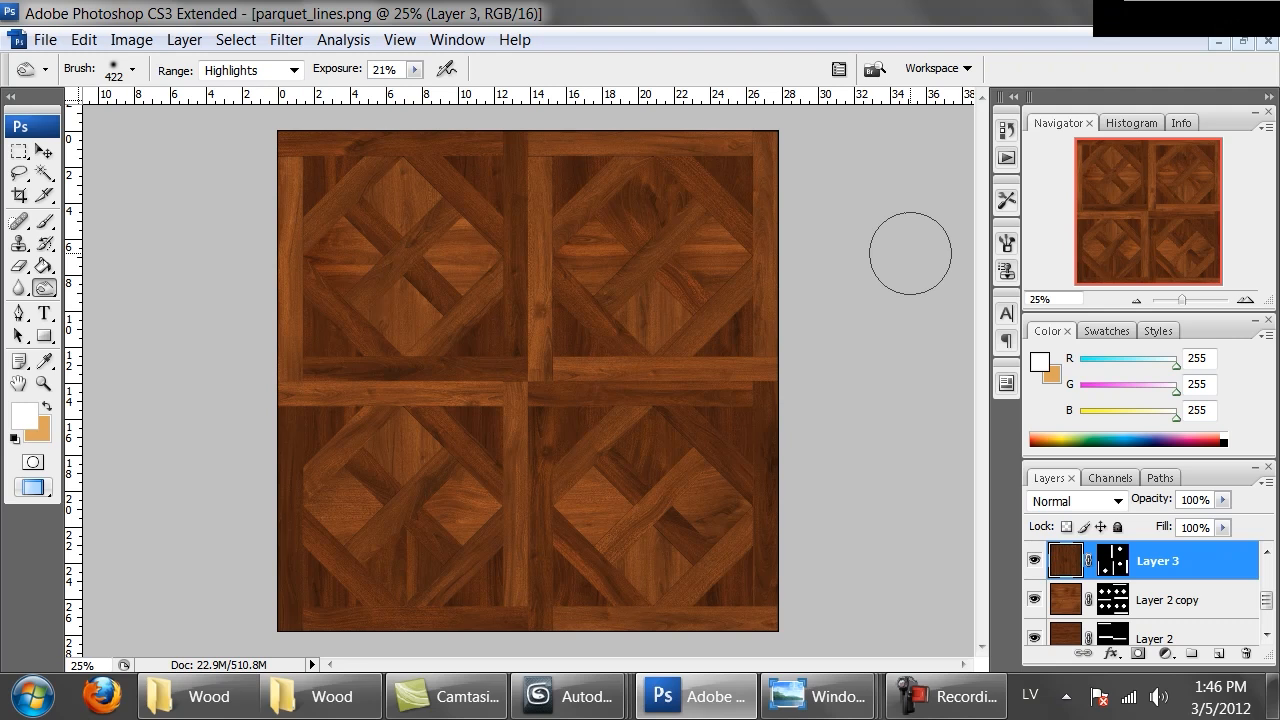
{"action": "key", "text": "ctrl+alt+0"}
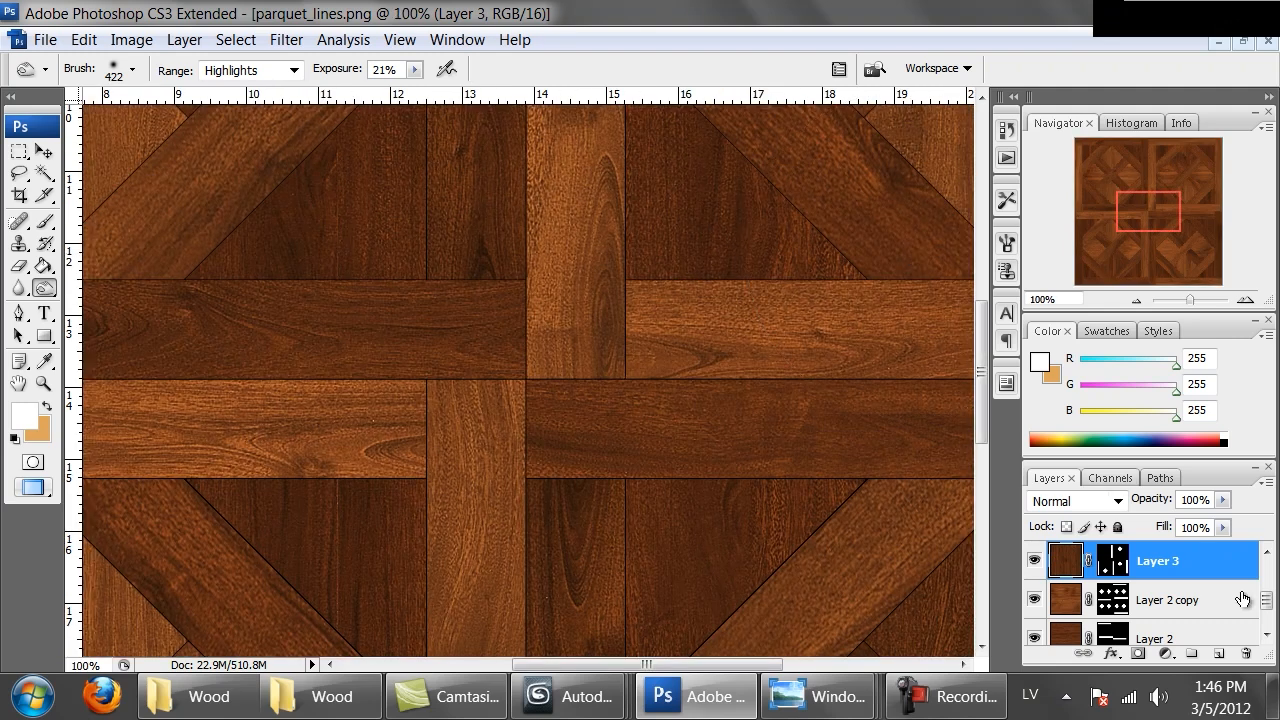
{"action": "left_click_drag", "start_coordinate": [1266, 600], "coordinate": [1266, 615]}
{"action": "left_click", "coordinate": [1034, 592]}
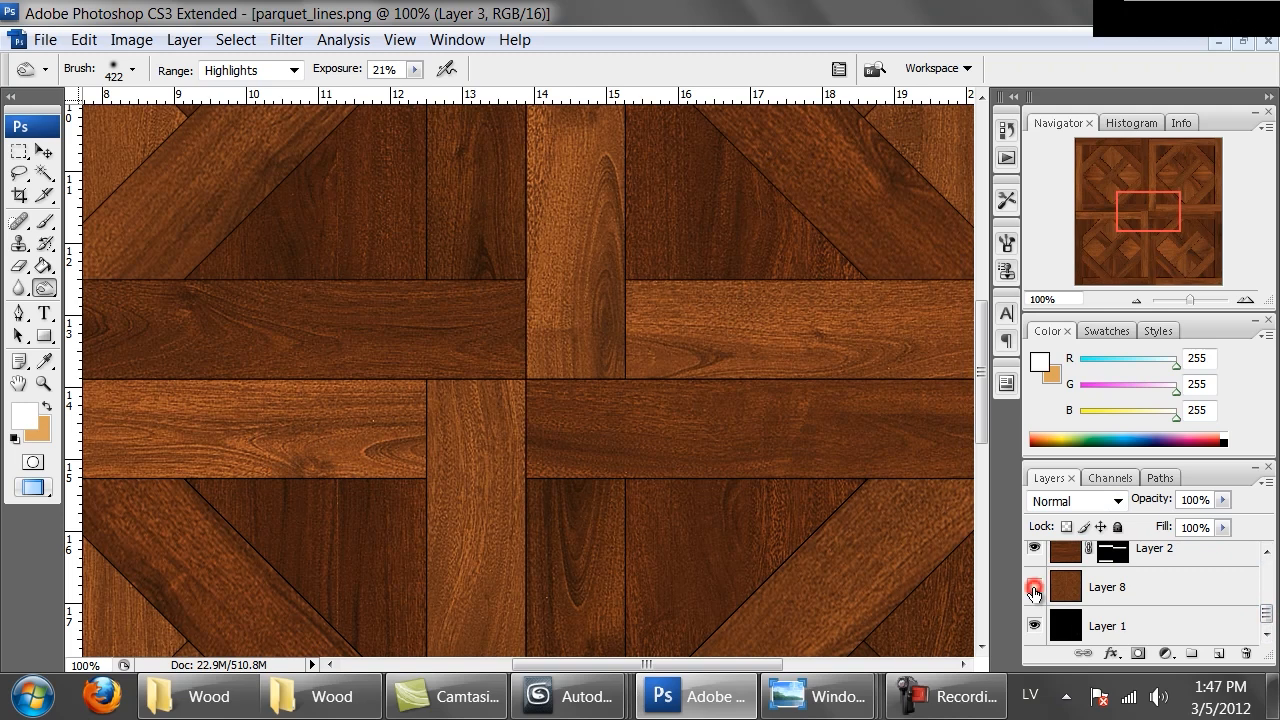
{"action": "left_click", "coordinate": [1105, 627]}
{"action": "key", "text": "ctrl+u"}
{"action": "left_click_drag", "start_coordinate": [944, 427], "coordinate": [947, 427]}
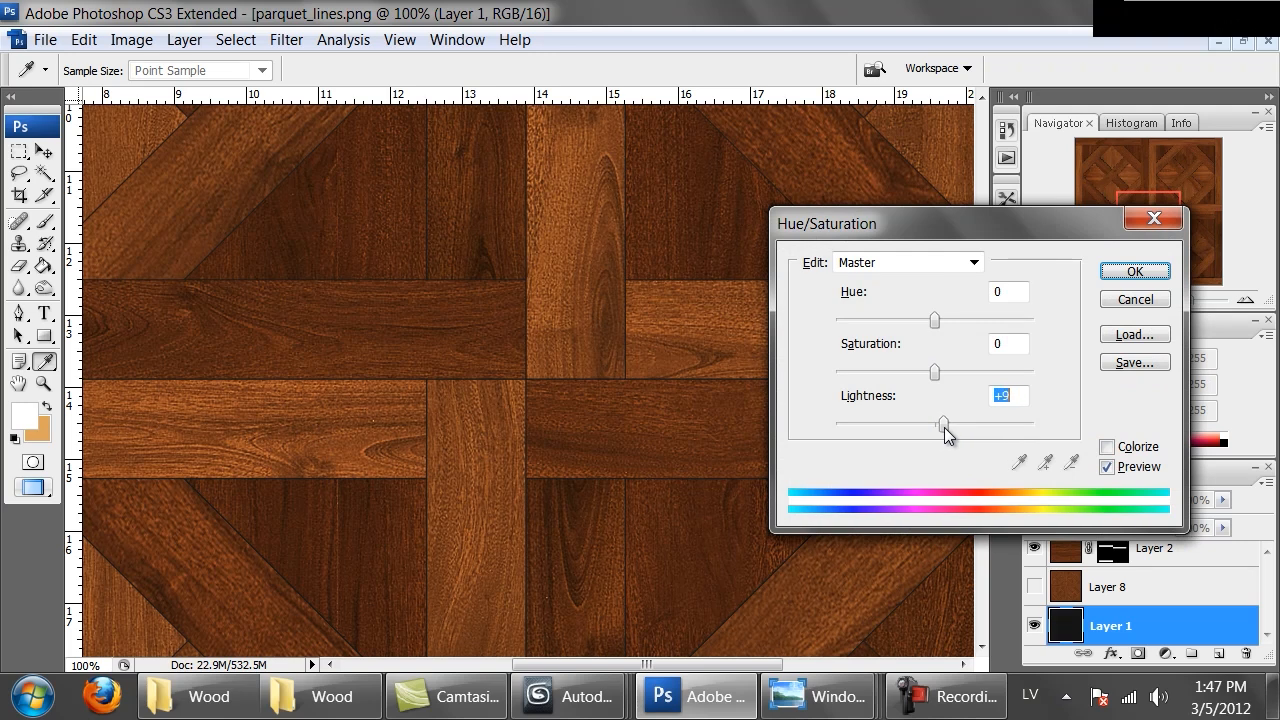
{"action": "left_click", "coordinate": [1120, 271]}
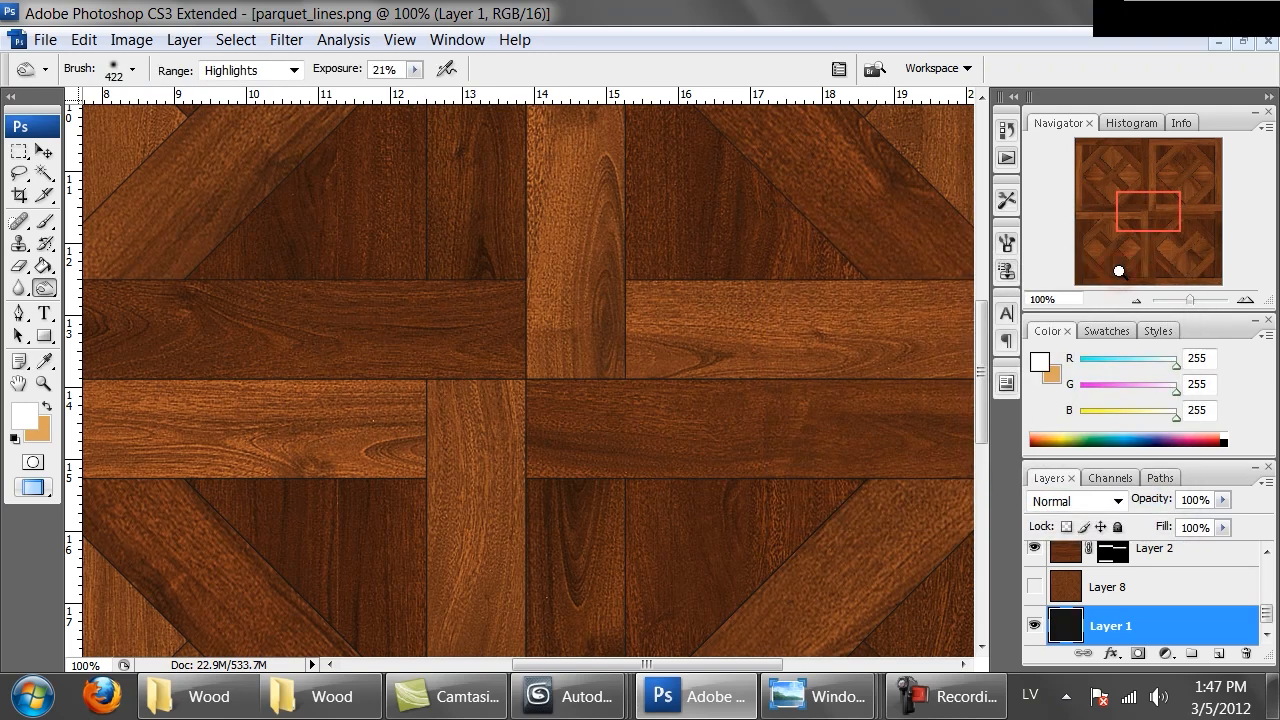
{"action": "key", "text": "ctrl+minus"}
{"action": "key", "text": "ctrl+minus"}
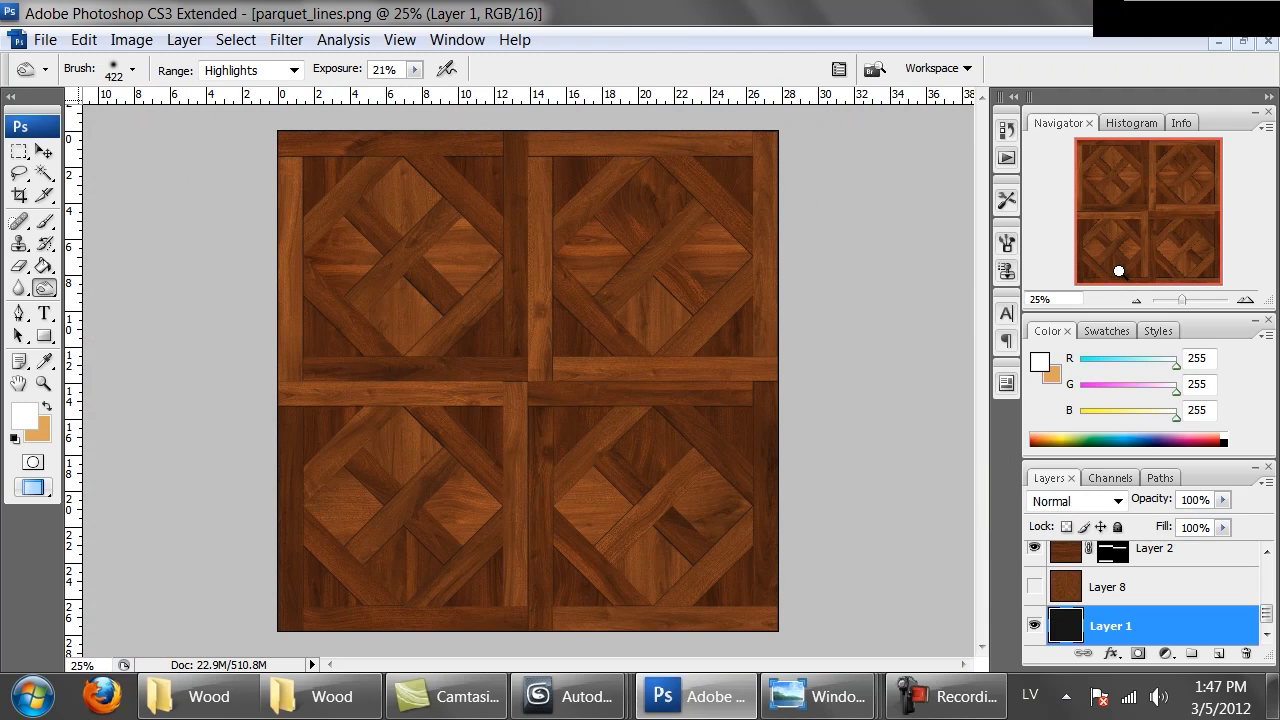
Open Save As, go up one folder, and create and open a new folder named Parquet
{"action": "key", "text": "ctrl+shift+s"}
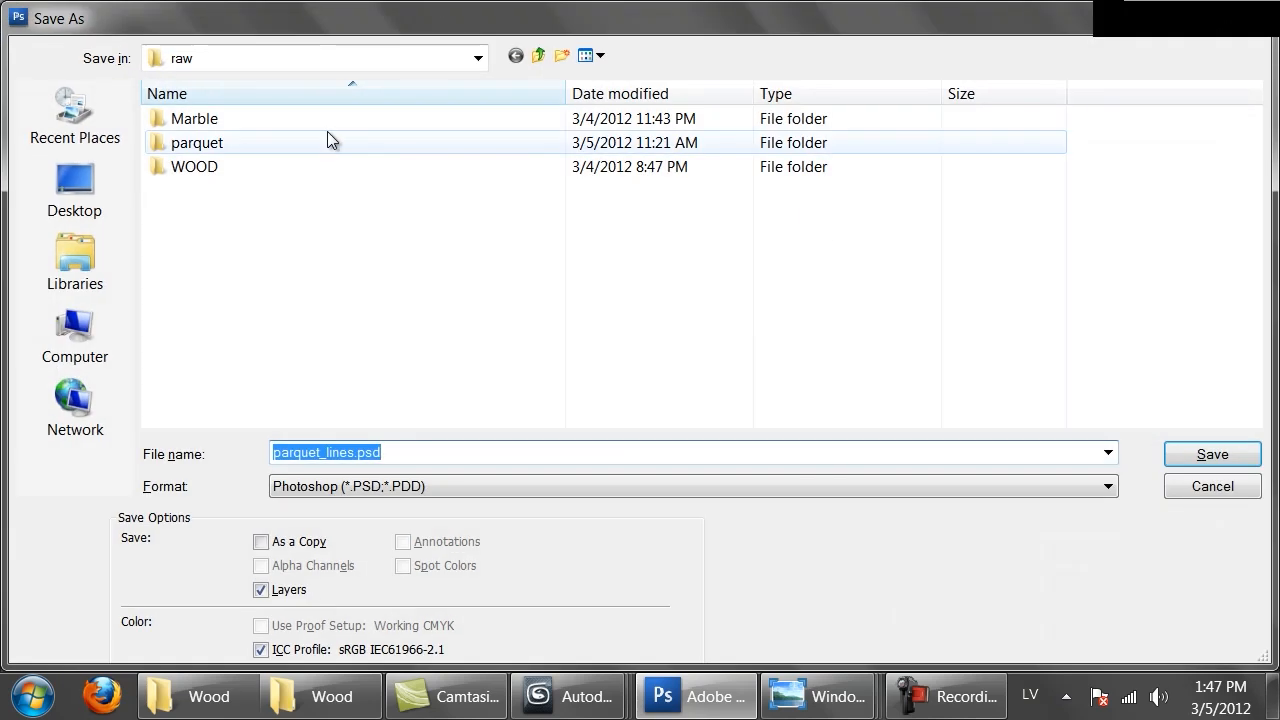
{"action": "left_click", "coordinate": [537, 56]}
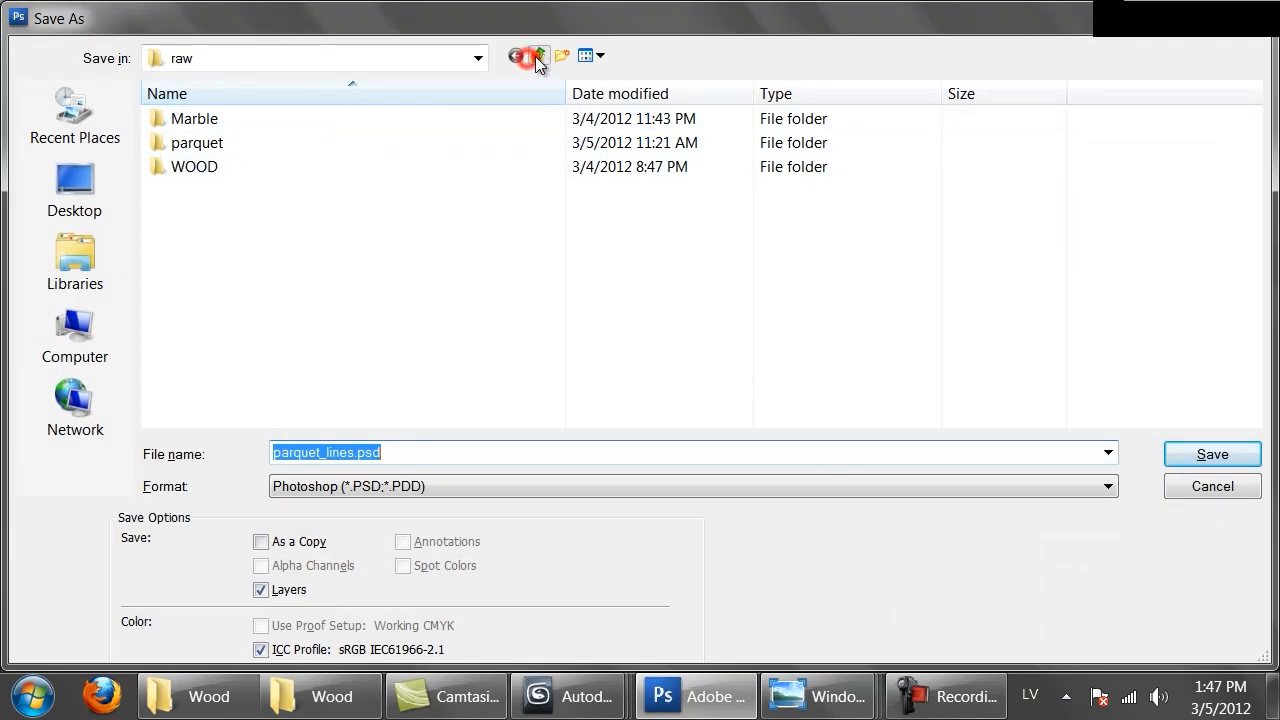
{"action": "double_click", "coordinate": [221, 172]}
{"action": "right_click", "coordinate": [193, 178]}
{"action": "left_click", "coordinate": [356, 409]}
{"action": "left_click", "coordinate": [465, 89]}
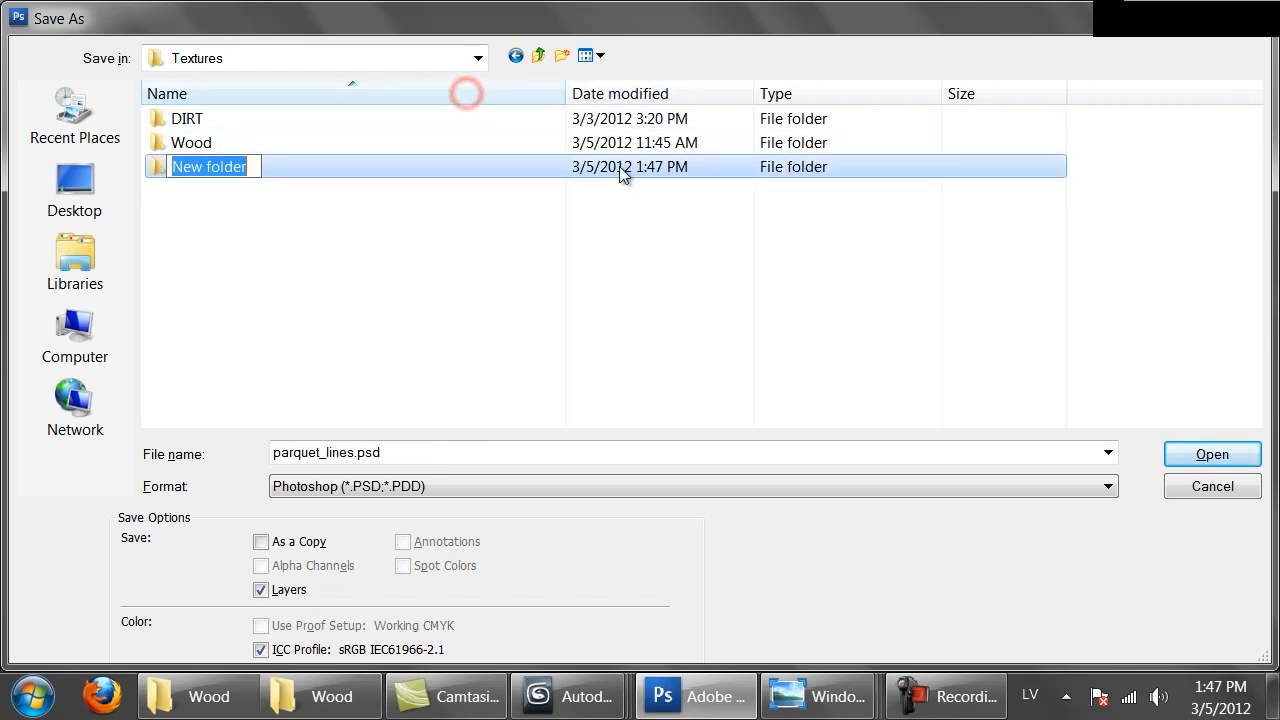
{"action": "type", "text": "Par"}
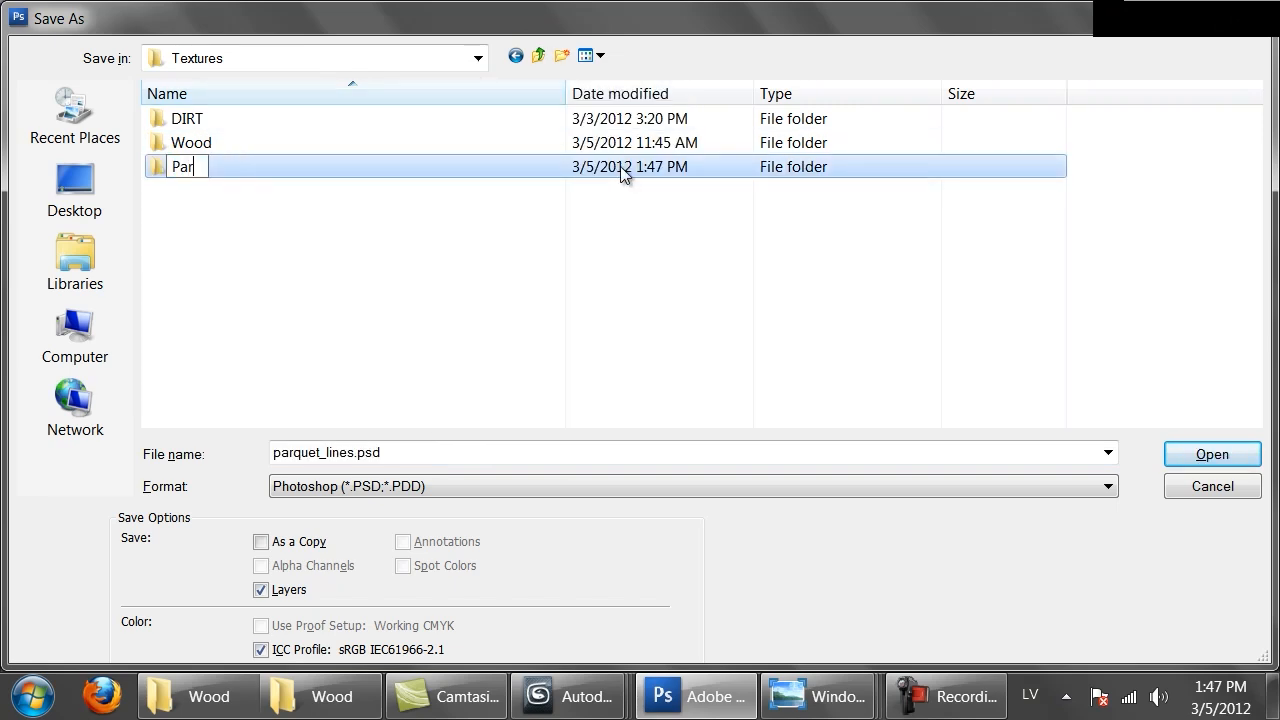
{"action": "type", "text": "quet"}
{"action": "key", "text": "Return"}
{"action": "key", "text": "Return"}
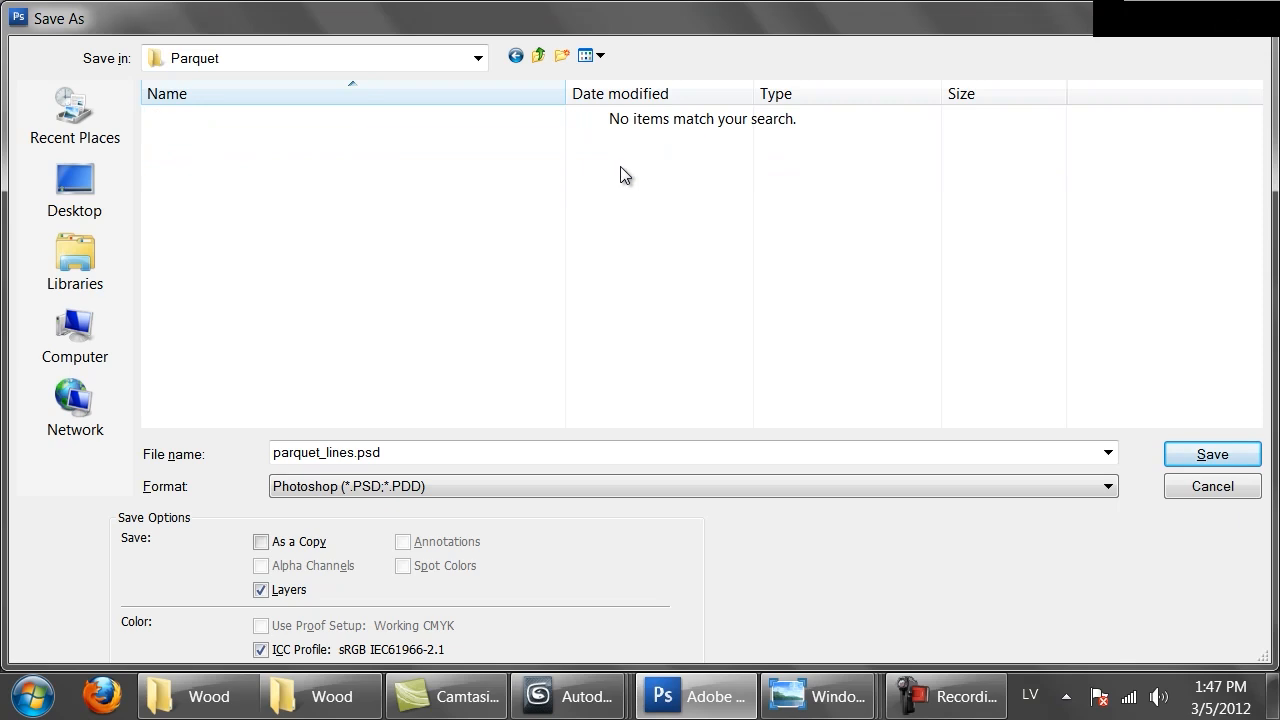
Save a PNG copy named Bri with no interlacing
{"action": "left_click", "coordinate": [443, 486]}
{"action": "left_click", "coordinate": [378, 586]}
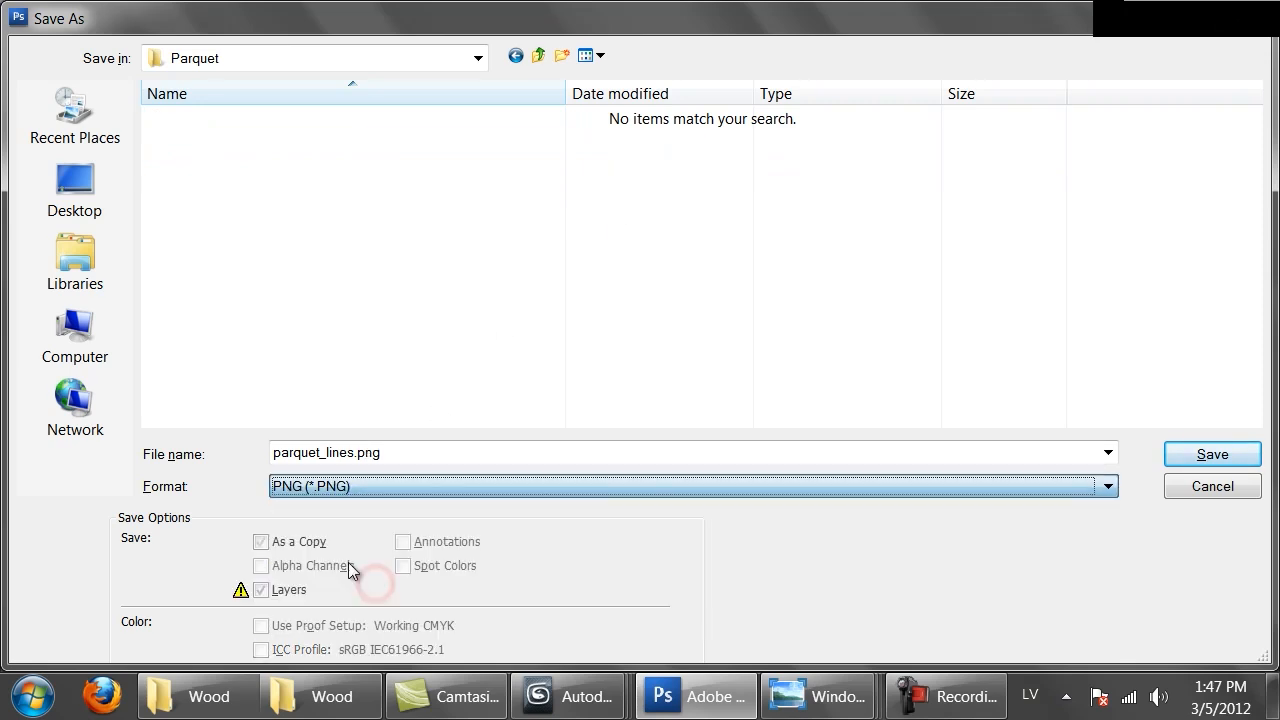
{"action": "double_click", "coordinate": [388, 455]}
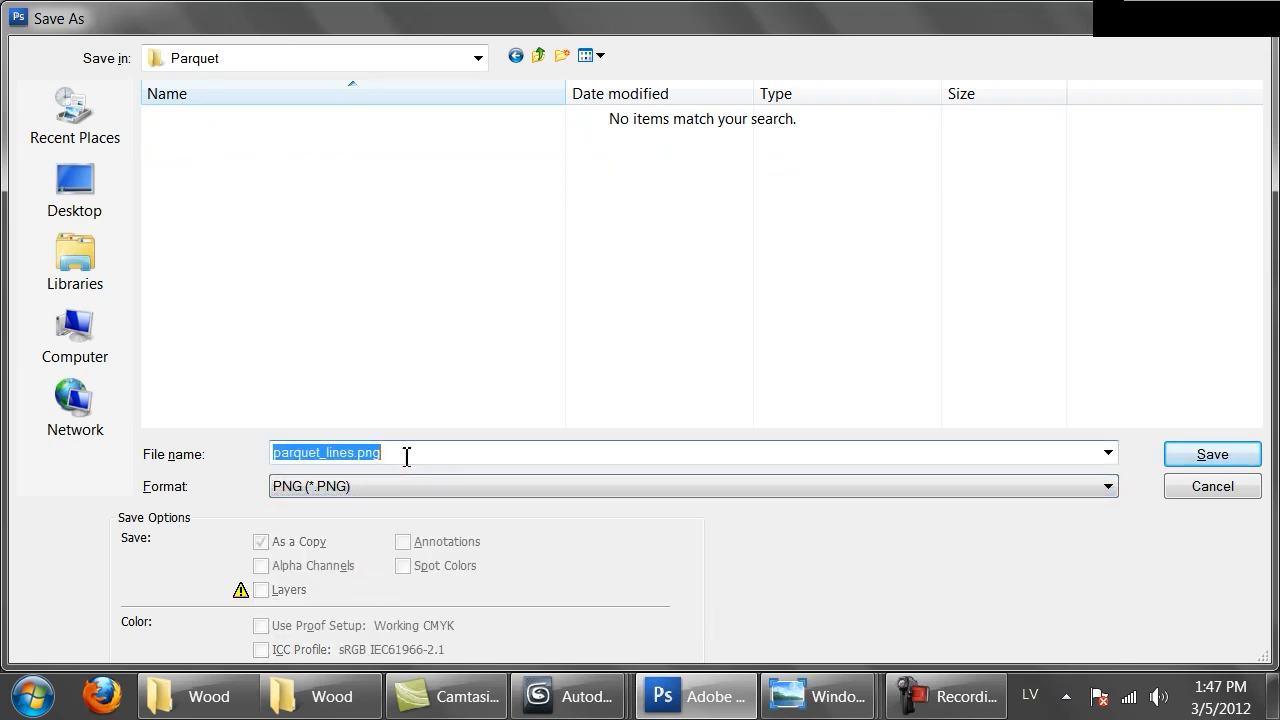
{"action": "type", "text": "Brittany"}
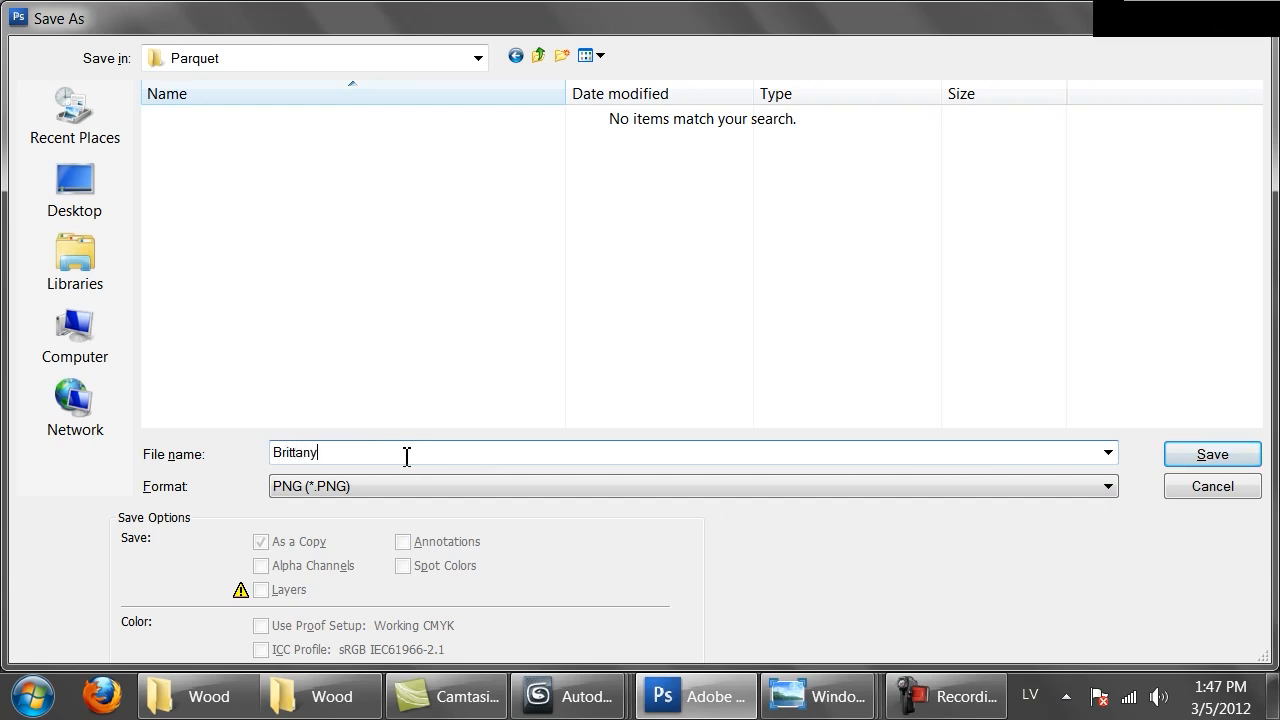
{"action": "key", "text": "Return"}
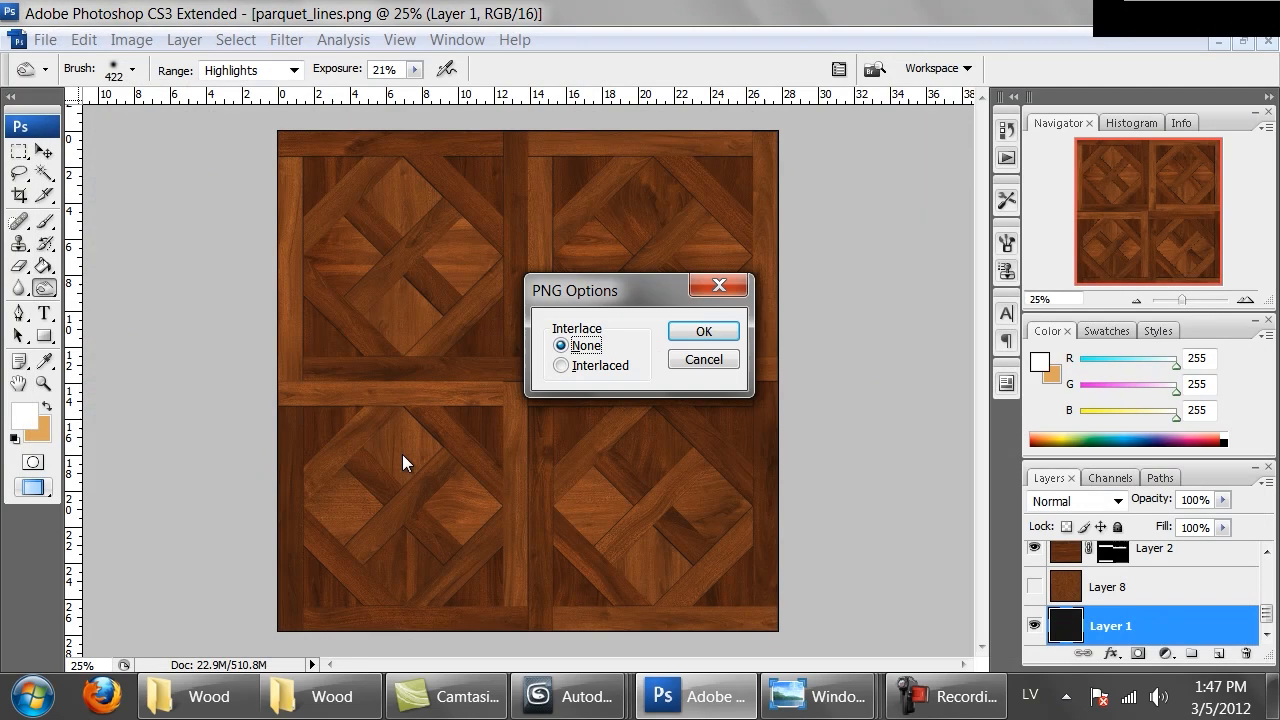
{"action": "left_click", "coordinate": [730, 330]}
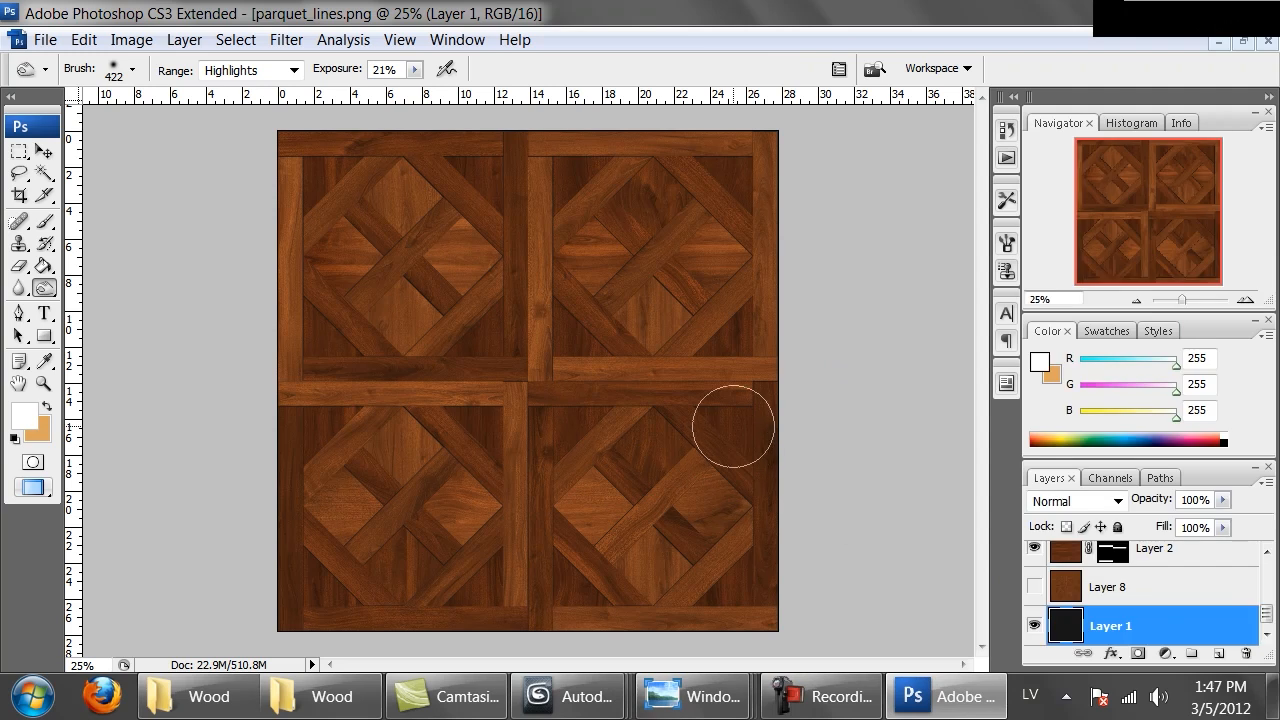
Show only Layer 8 and Layer 1, then desaturate Layer 8 with Hue/Saturation Saturation -100
{"action": "left_click", "coordinate": [1035, 591], "text": "alt"}
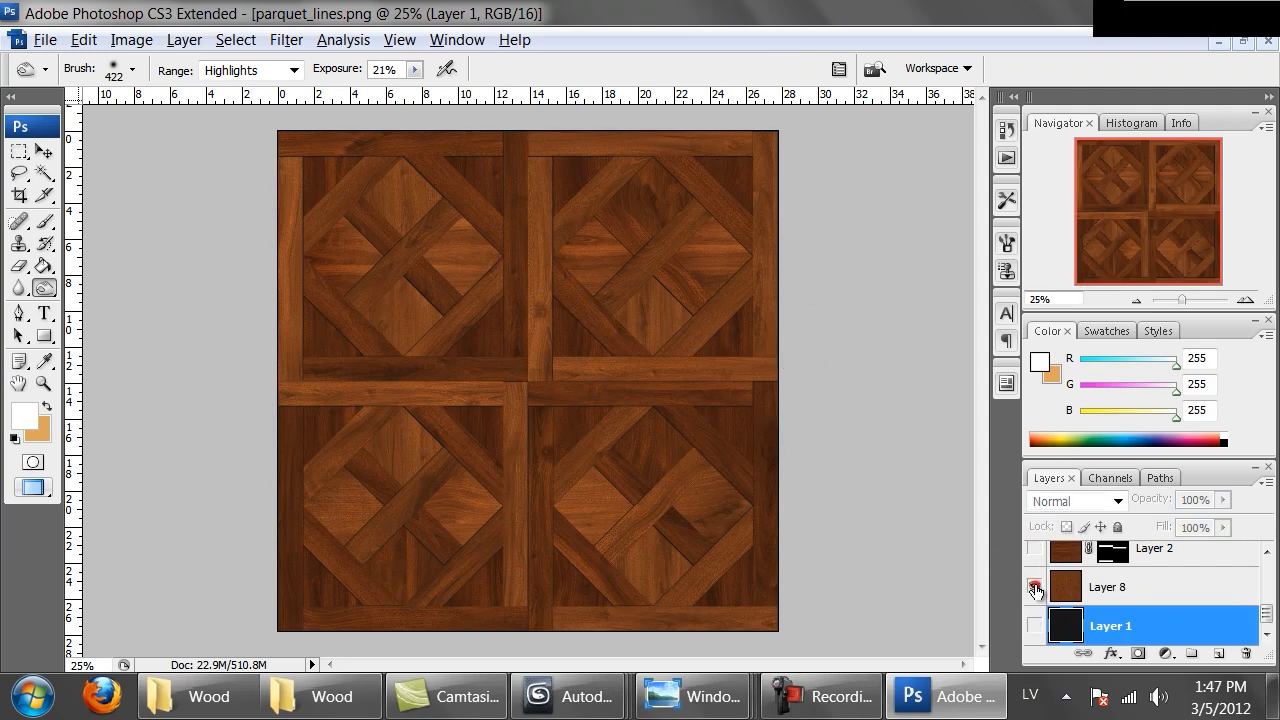
{"action": "left_click", "coordinate": [1035, 625]}
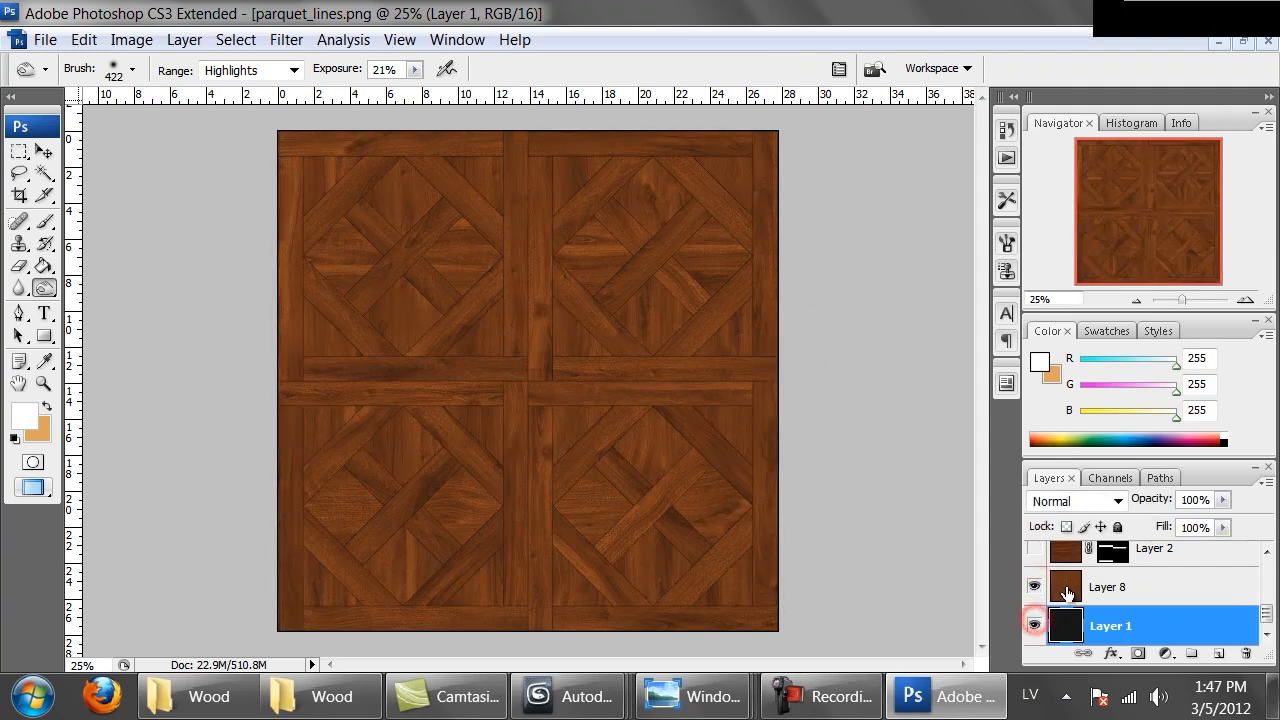
{"action": "left_click", "coordinate": [1065, 588]}
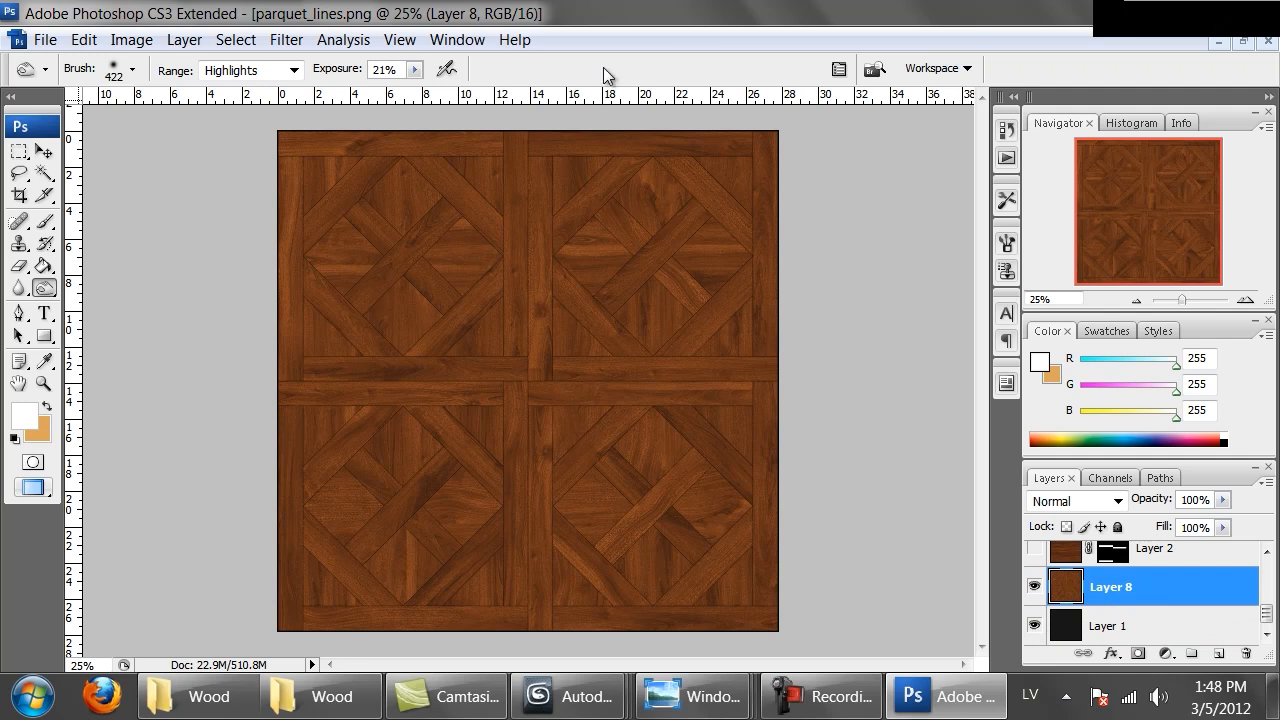
{"action": "key", "text": "ctrl+u"}
{"action": "left_click_drag", "start_coordinate": [871, 373], "coordinate": [838, 372]}
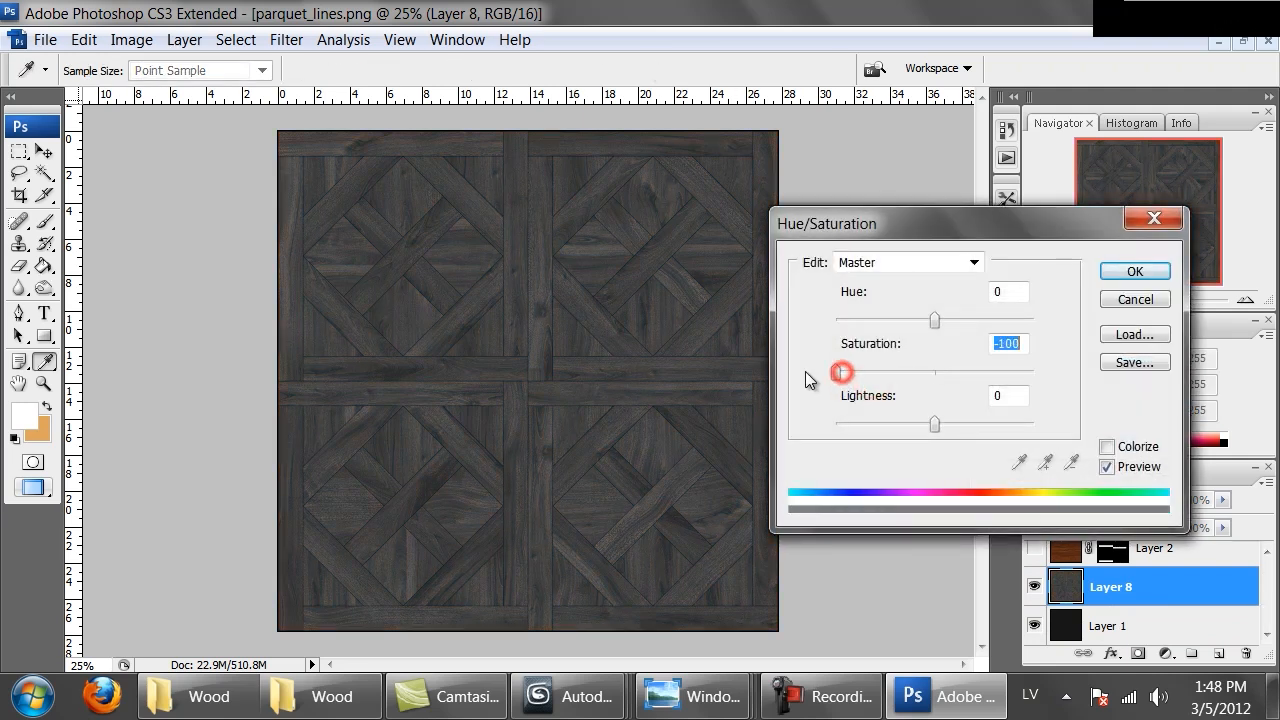
{"action": "left_click", "coordinate": [1110, 266]}
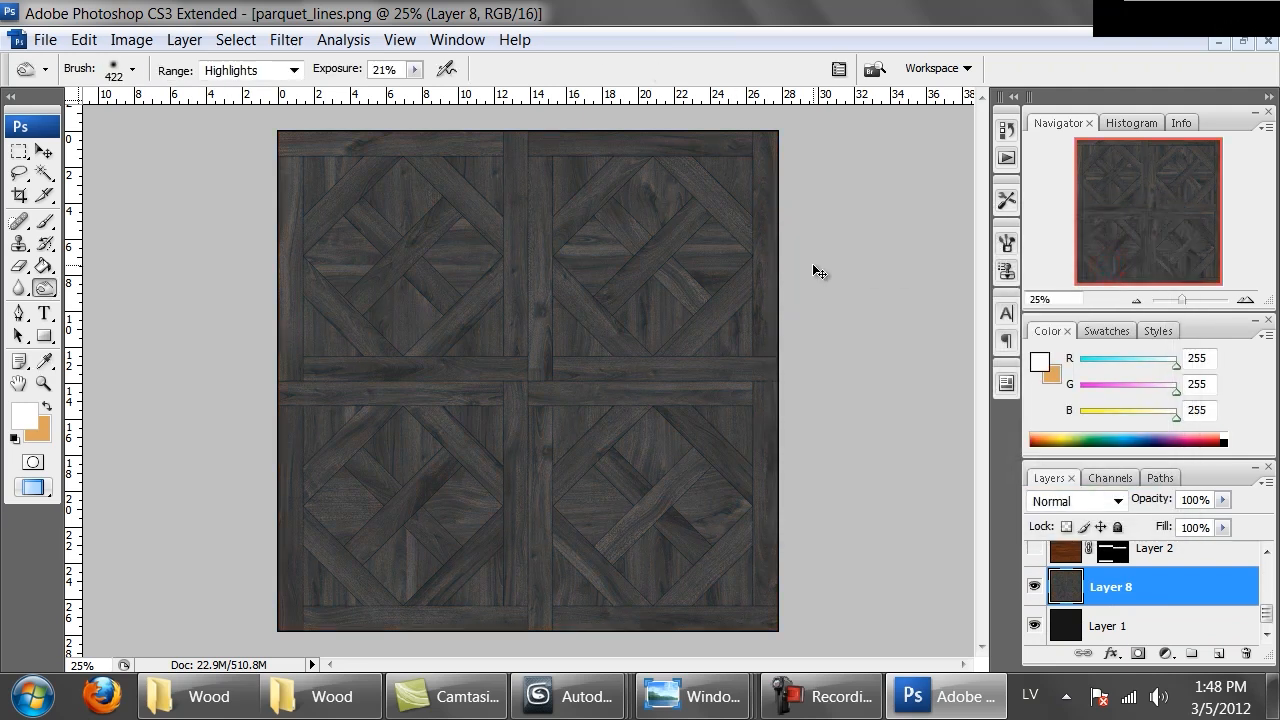
Brighten Layer 8 with a Curves adjustment, raising the curve's midtone and highlight points
{"action": "left_click", "coordinate": [19, 151]}
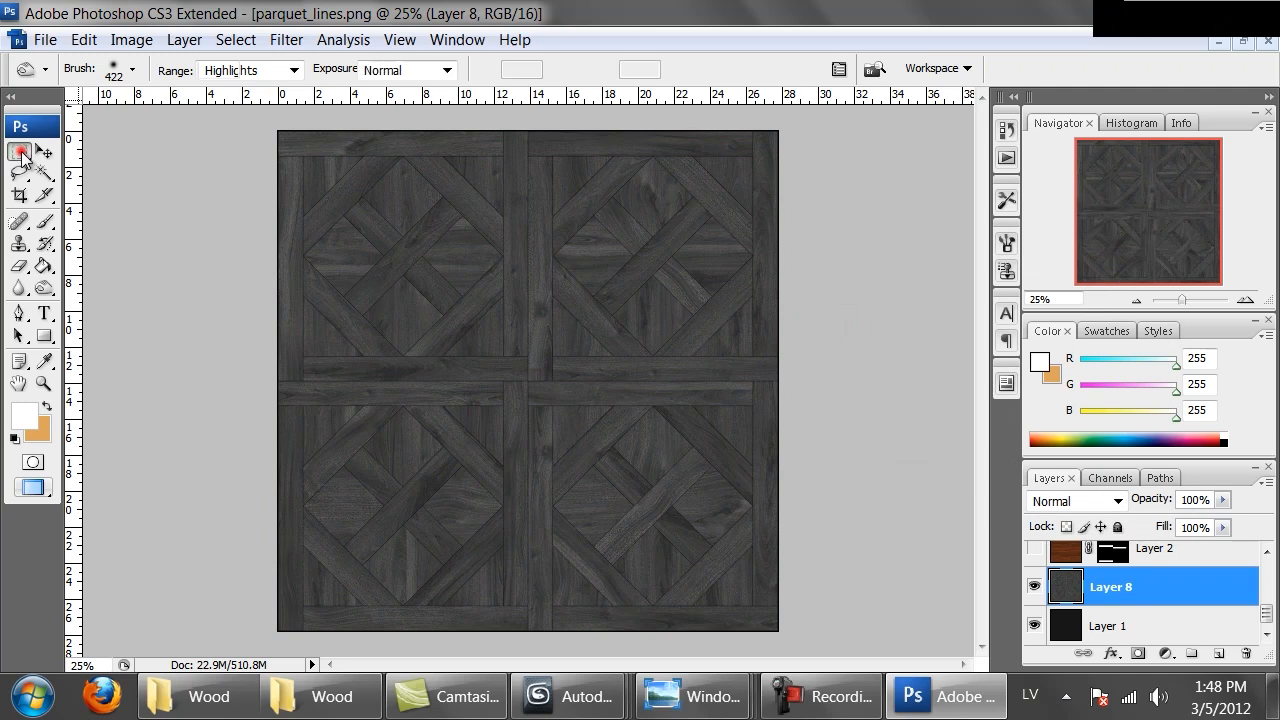
{"action": "left_click", "coordinate": [131, 39]}
{"action": "mouse_move", "coordinate": [160, 104]}
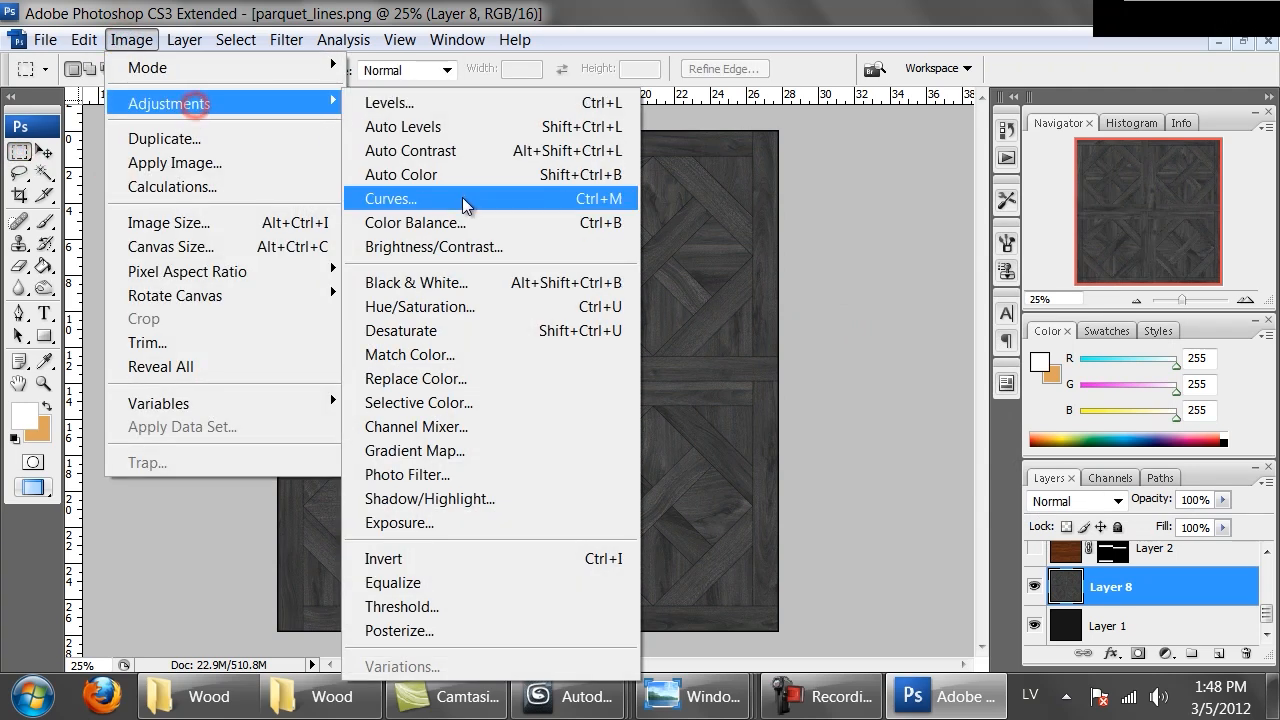
{"action": "left_click", "coordinate": [463, 198]}
{"action": "left_click_drag", "start_coordinate": [972, 385], "coordinate": [971, 354]}
{"action": "left_click_drag", "start_coordinate": [1040, 280], "coordinate": [1026, 270]}
{"action": "left_click_drag", "start_coordinate": [971, 360], "coordinate": [932, 356]}
{"action": "left_click_drag", "start_coordinate": [1026, 270], "coordinate": [985, 265]}
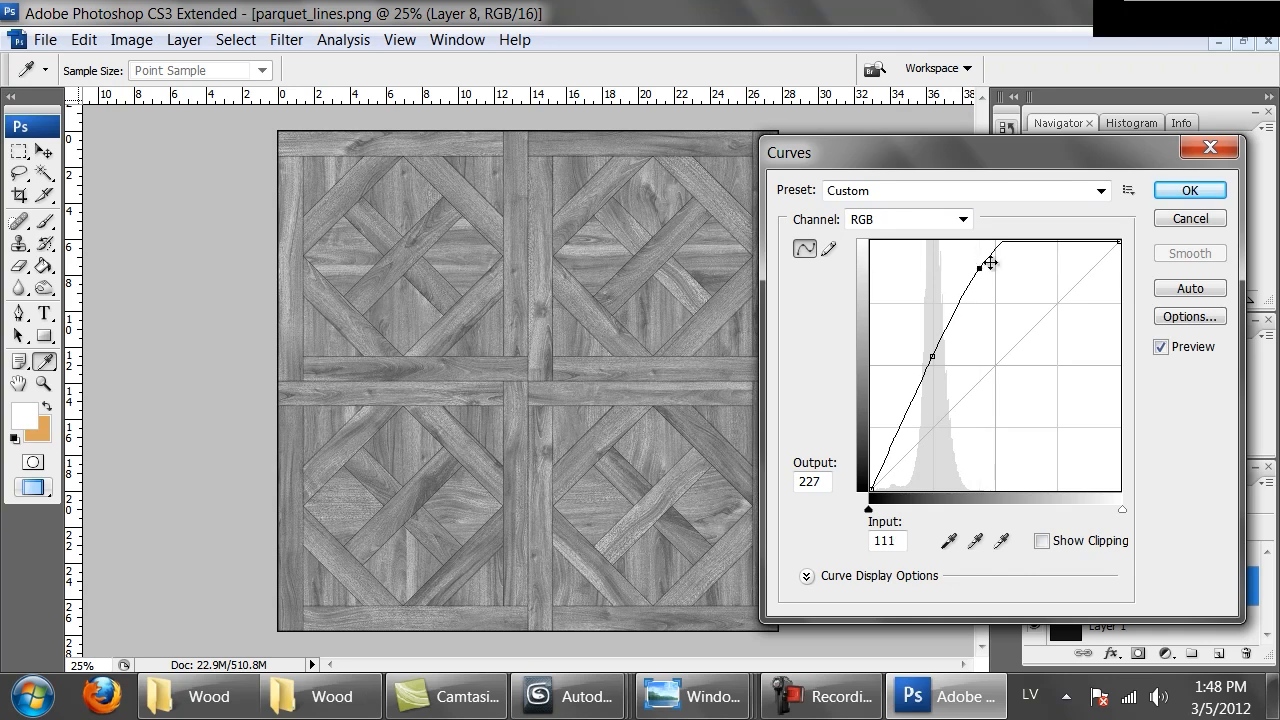
{"action": "left_click", "coordinate": [1178, 193]}
Inspect the brightened grey texture closely at 100% zoom, then return to the full view
{"action": "key", "text": "ctrl+alt+0"}
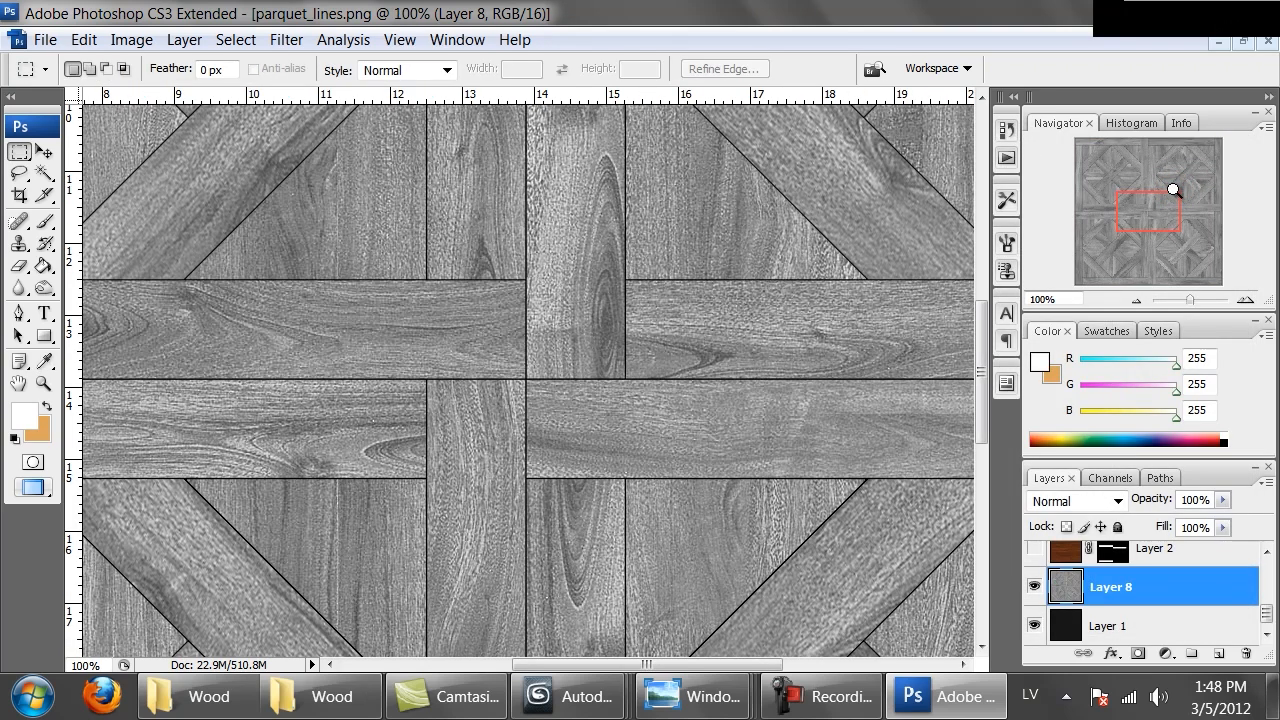
{"action": "left_click_drag", "start_coordinate": [622, 278], "coordinate": [570, 399]}
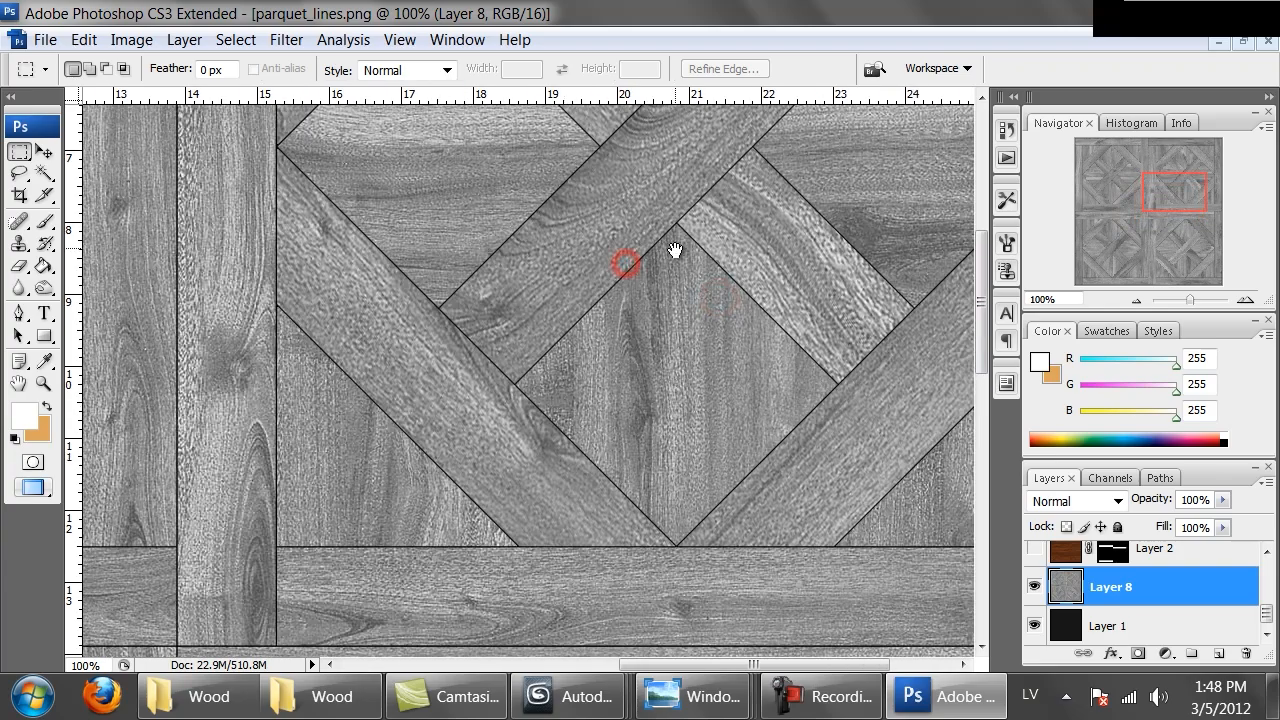
{"action": "left_click_drag", "start_coordinate": [674, 250], "coordinate": [575, 411]}
{"action": "left_click_drag", "start_coordinate": [726, 240], "coordinate": [620, 389]}
{"action": "left_click_drag", "start_coordinate": [503, 212], "coordinate": [576, 384]}
{"action": "left_click_drag", "start_coordinate": [331, 482], "coordinate": [674, 297]}
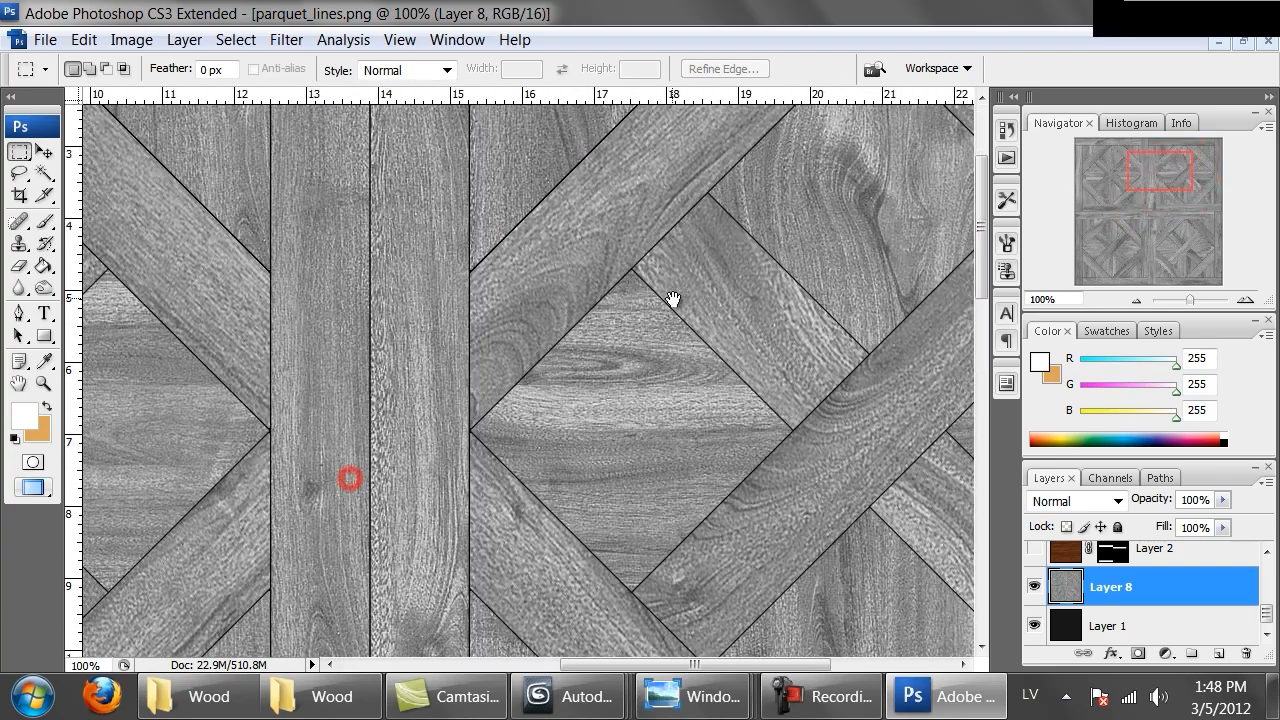
{"action": "key", "text": "ctrl+minus"}
{"action": "key", "text": "ctrl+minus"}
{"action": "key", "text": "ctrl+minus"}
{"action": "key", "text": "ctrl+minus"}
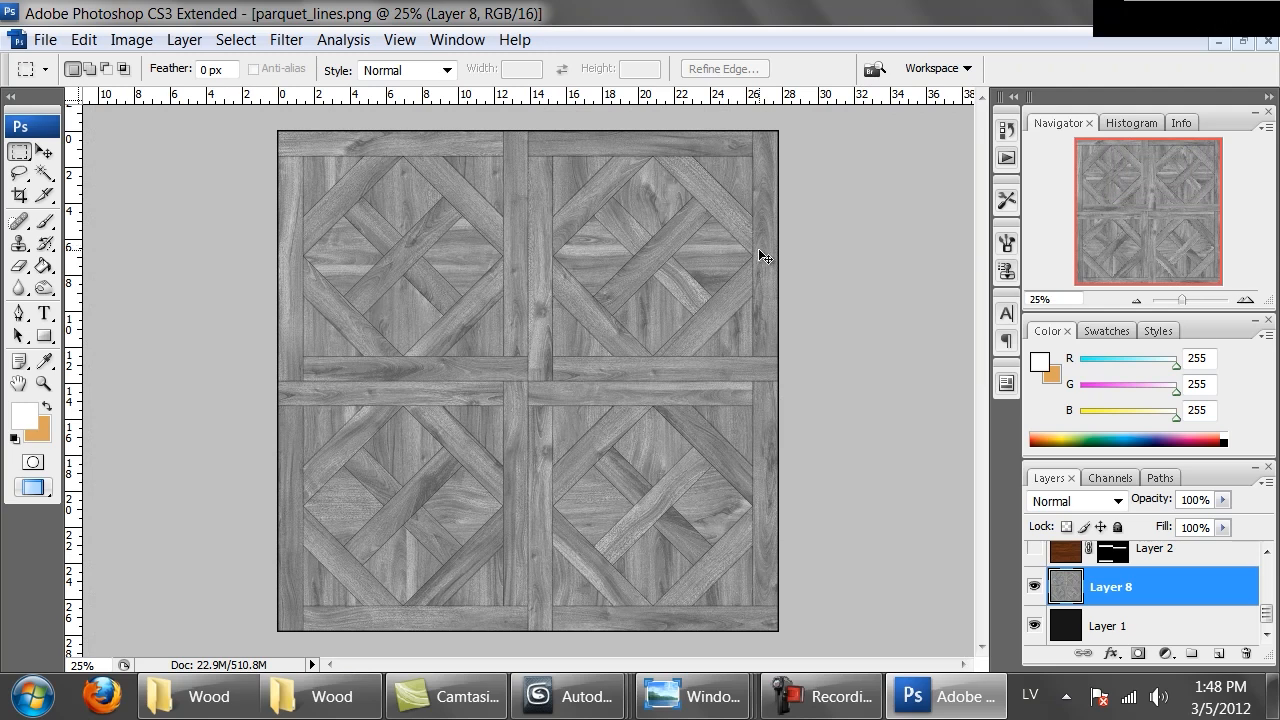
Save a PNG copy named Brittany_reflect in the Parquet folder
{"action": "key", "text": "ctrl+shift+s"}
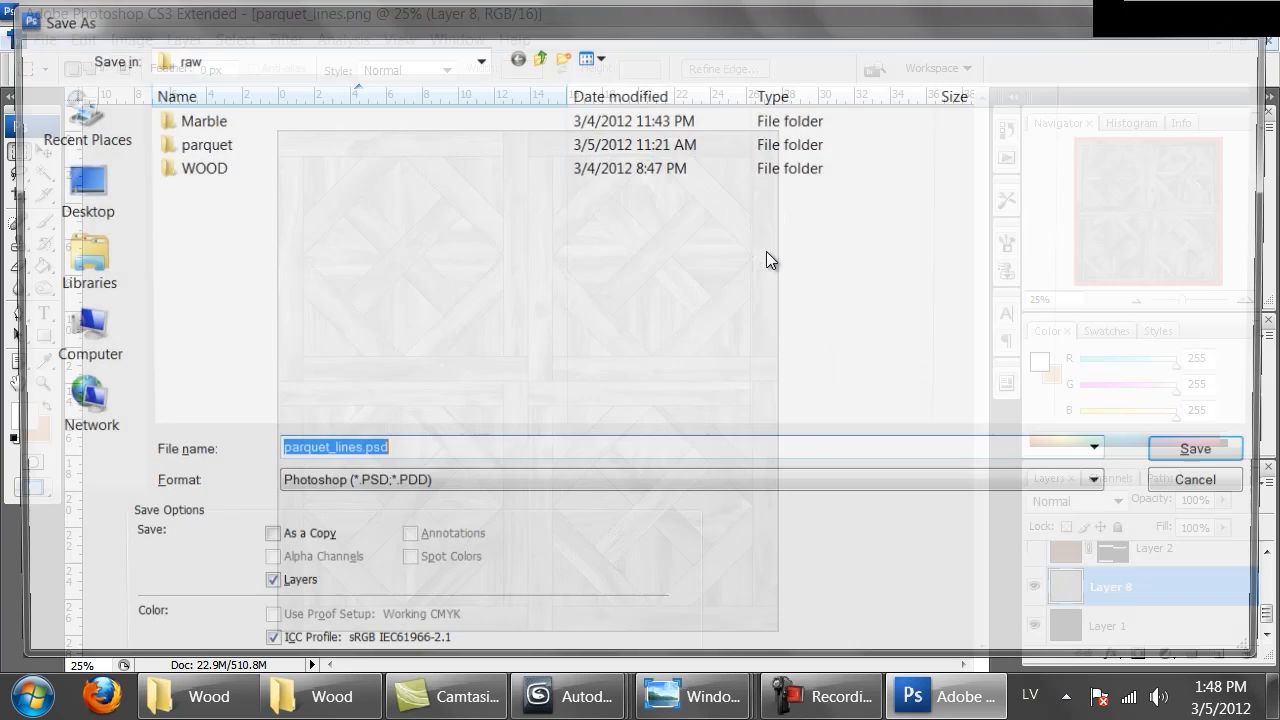
{"action": "left_click", "coordinate": [320, 497]}
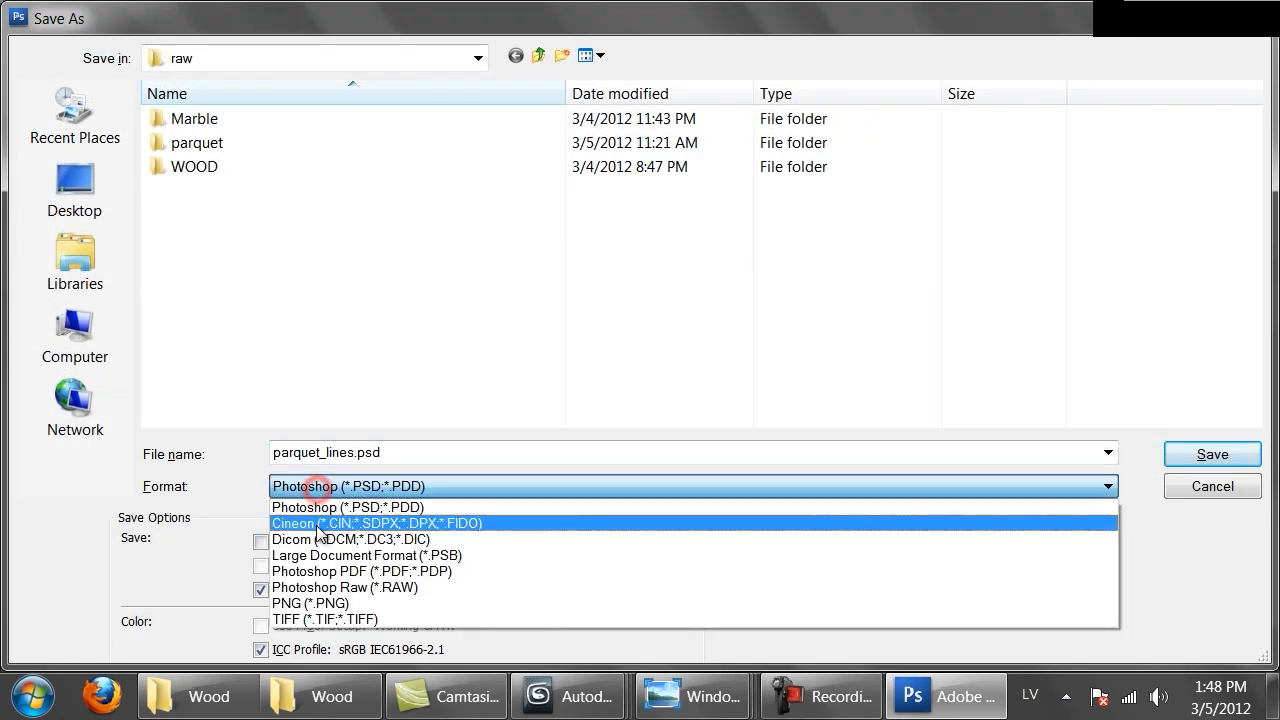
{"action": "left_click", "coordinate": [320, 603]}
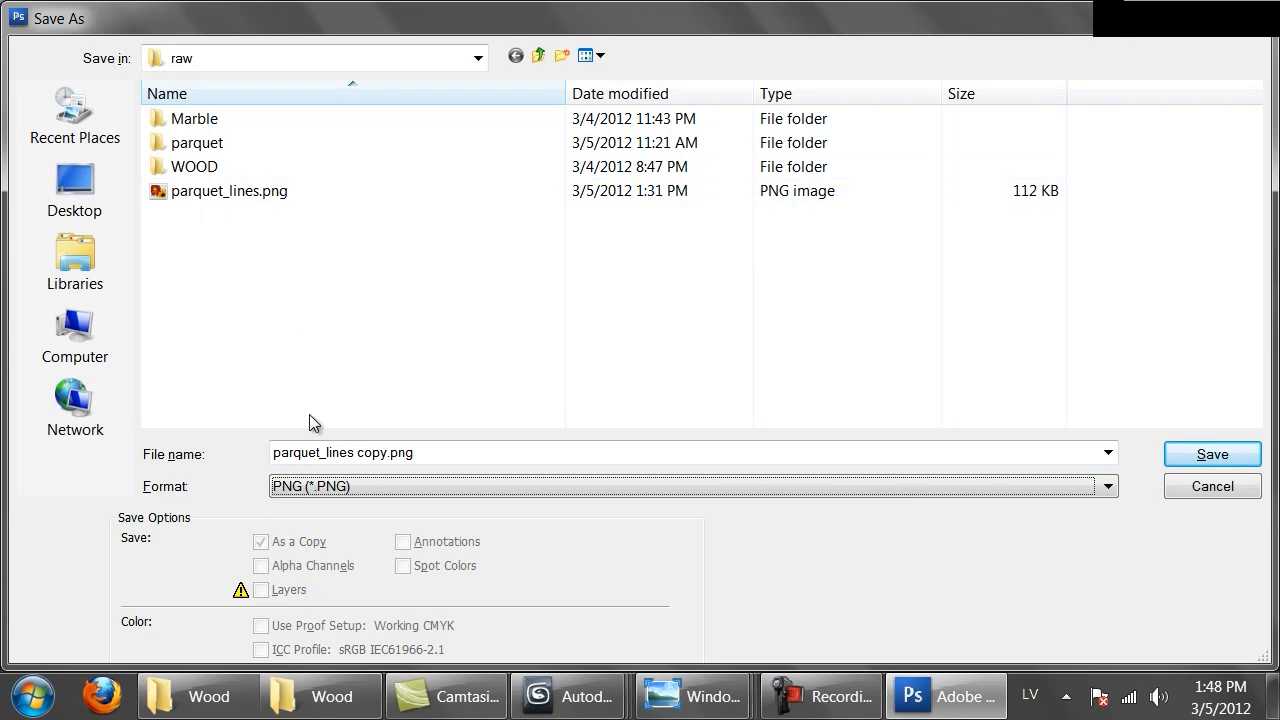
{"action": "left_click", "coordinate": [538, 55]}
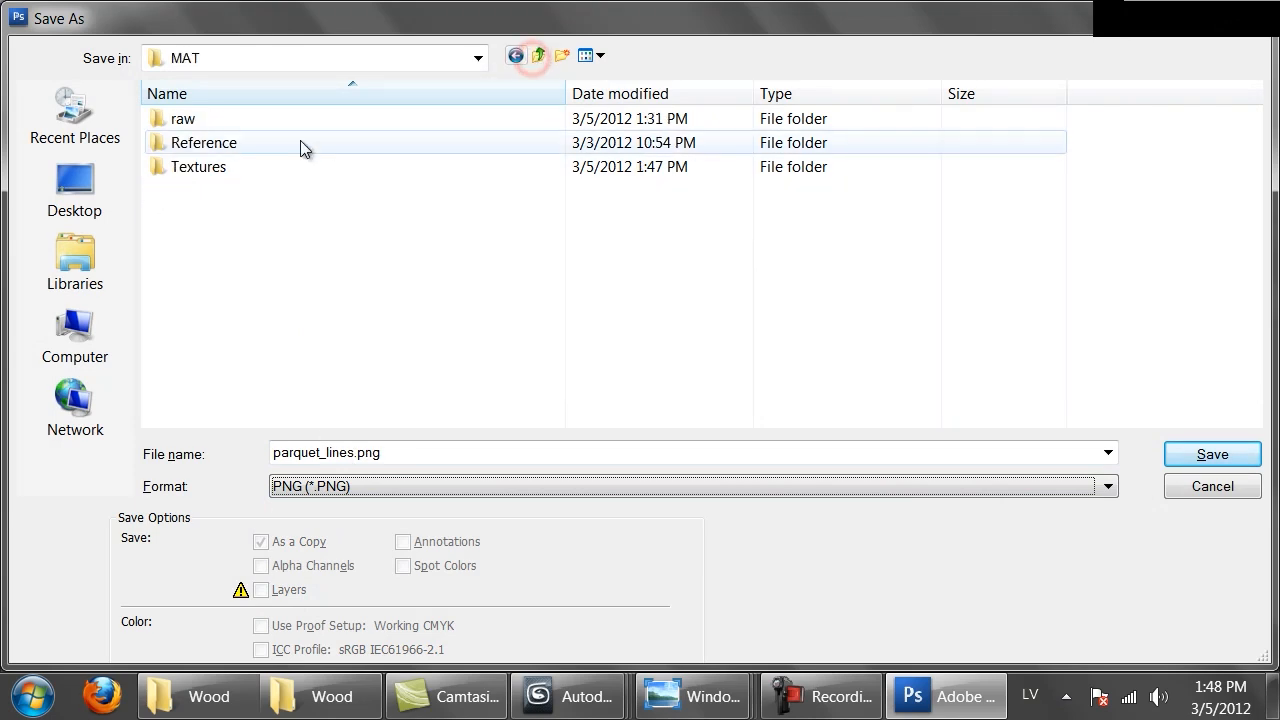
{"action": "double_click", "coordinate": [236, 168]}
{"action": "double_click", "coordinate": [222, 164]}
{"action": "key", "text": "BackSpace"}
{"action": "double_click", "coordinate": [205, 143]}
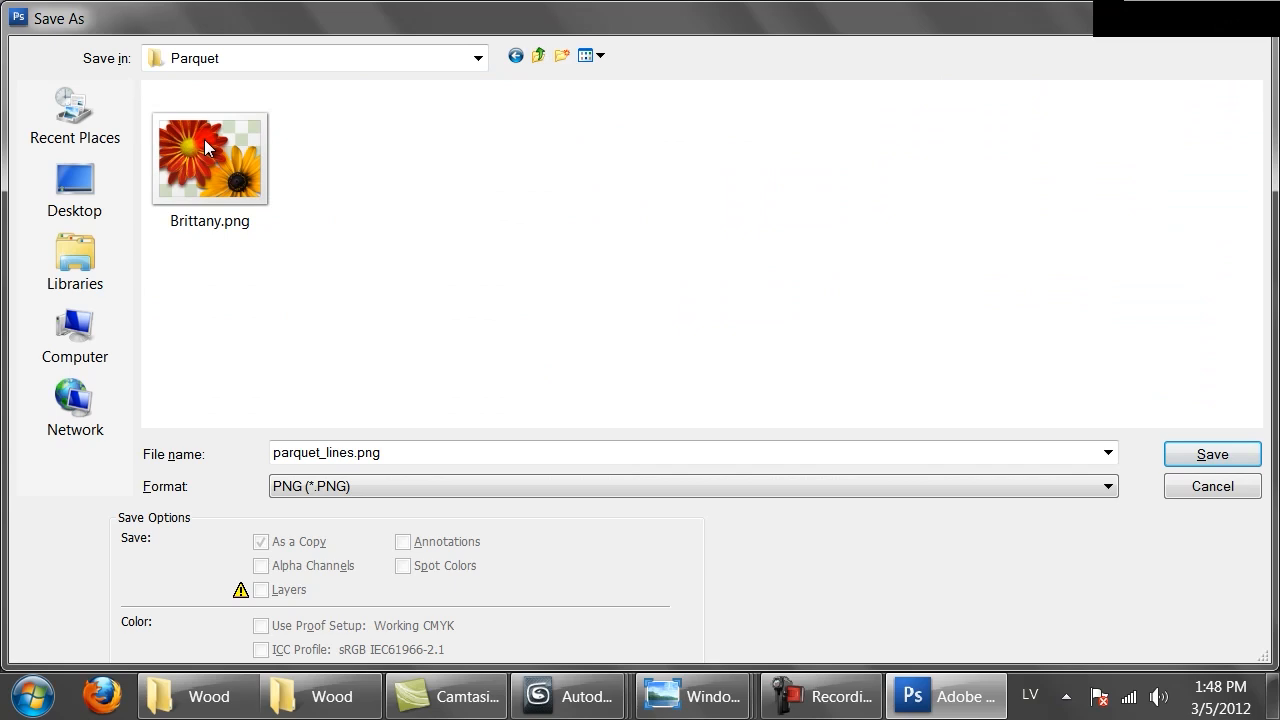
{"action": "left_click", "coordinate": [340, 452]}
{"action": "type", "text": "Brittan"}
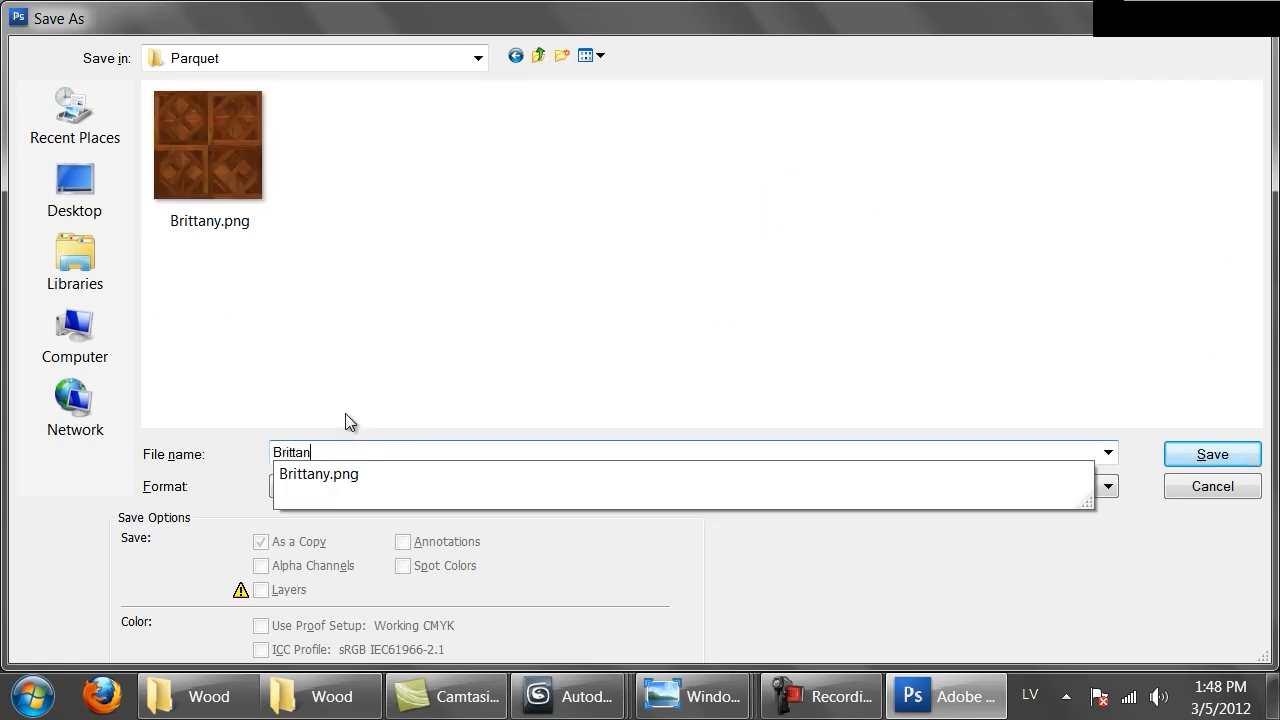
{"action": "type", "text": "y_reflect"}
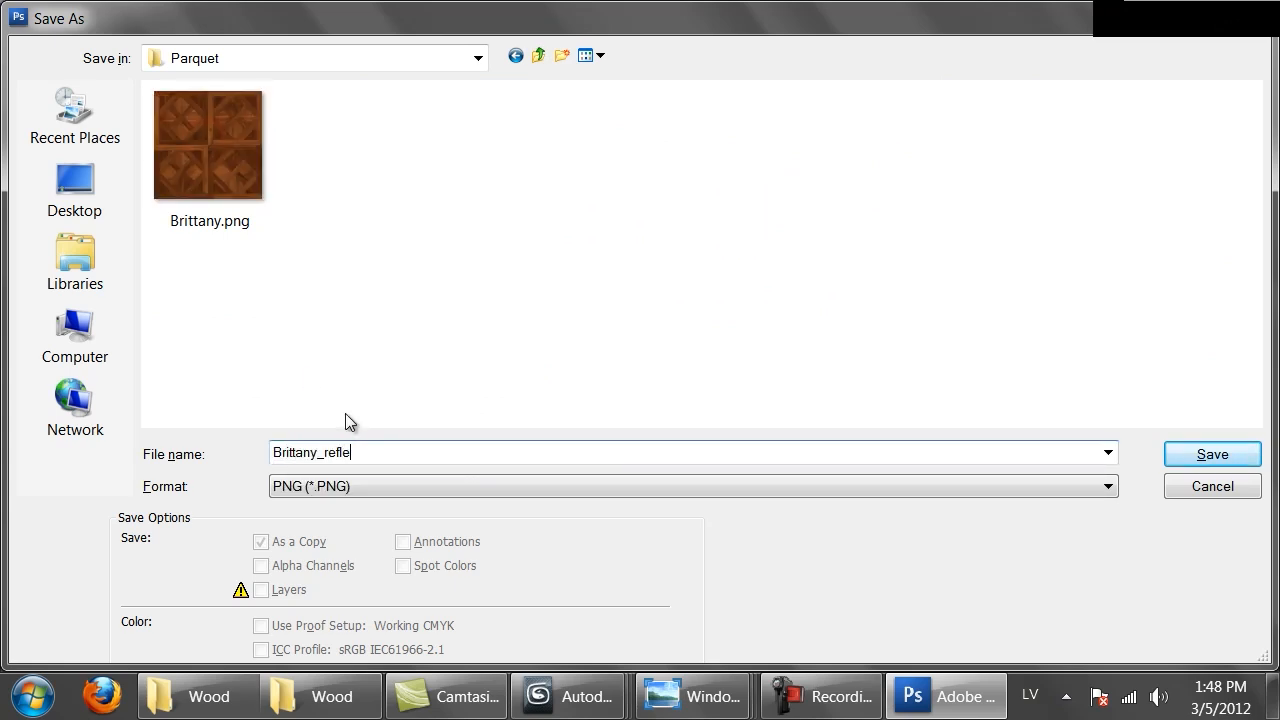
{"action": "key", "text": "Return"}
{"action": "key", "text": "Return"}
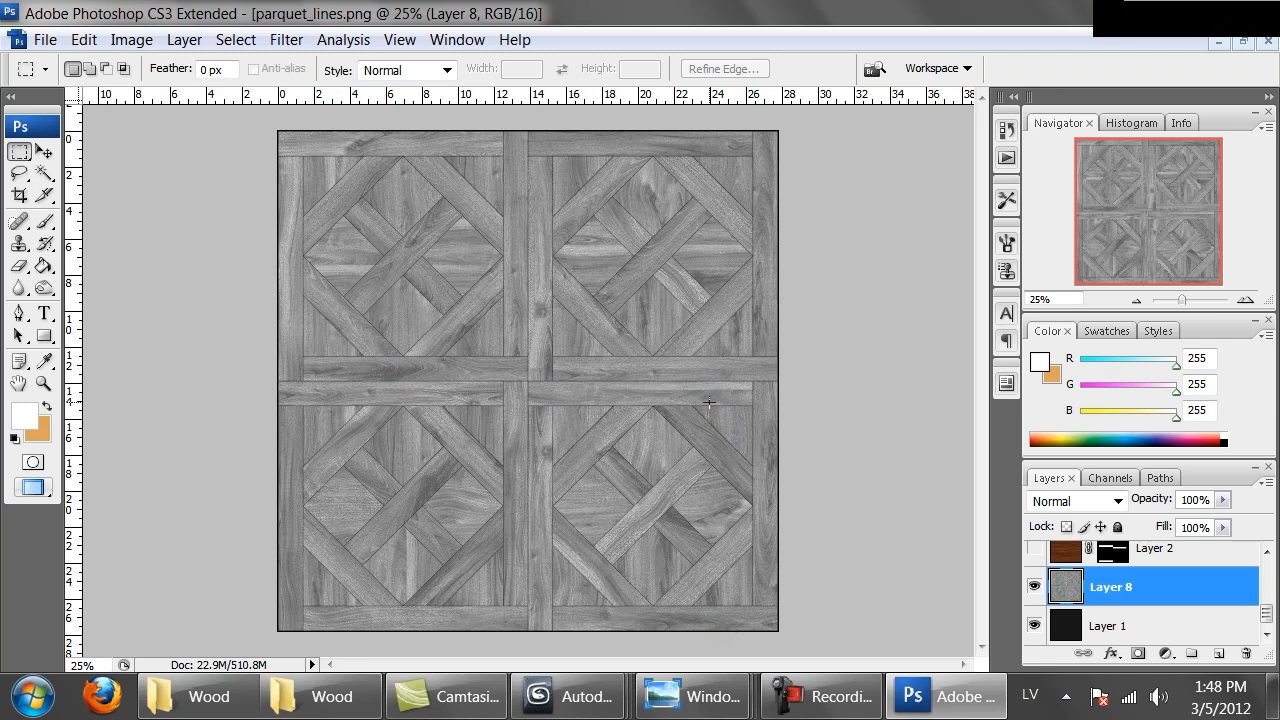
Switch to the reference photos and open Tuscany.JPG from the Wood reference folder
{"action": "mouse_move", "coordinate": [697, 697]}
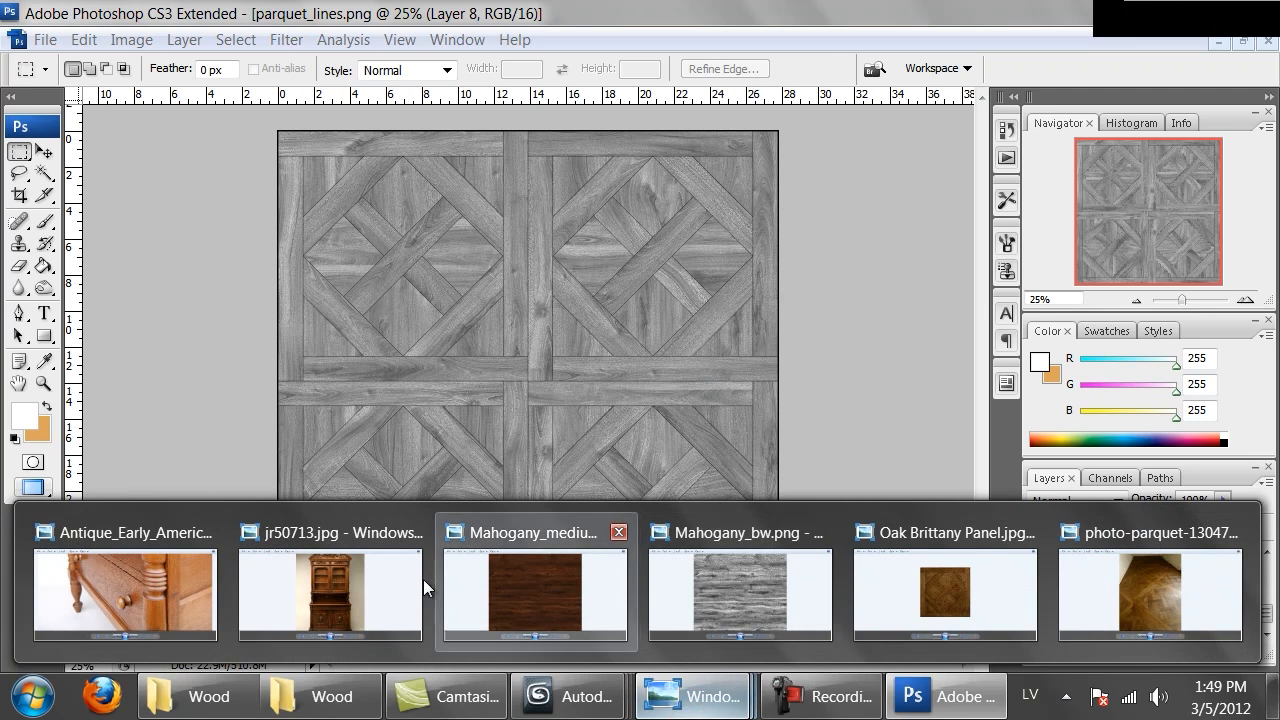
{"action": "left_click", "coordinate": [1135, 598]}
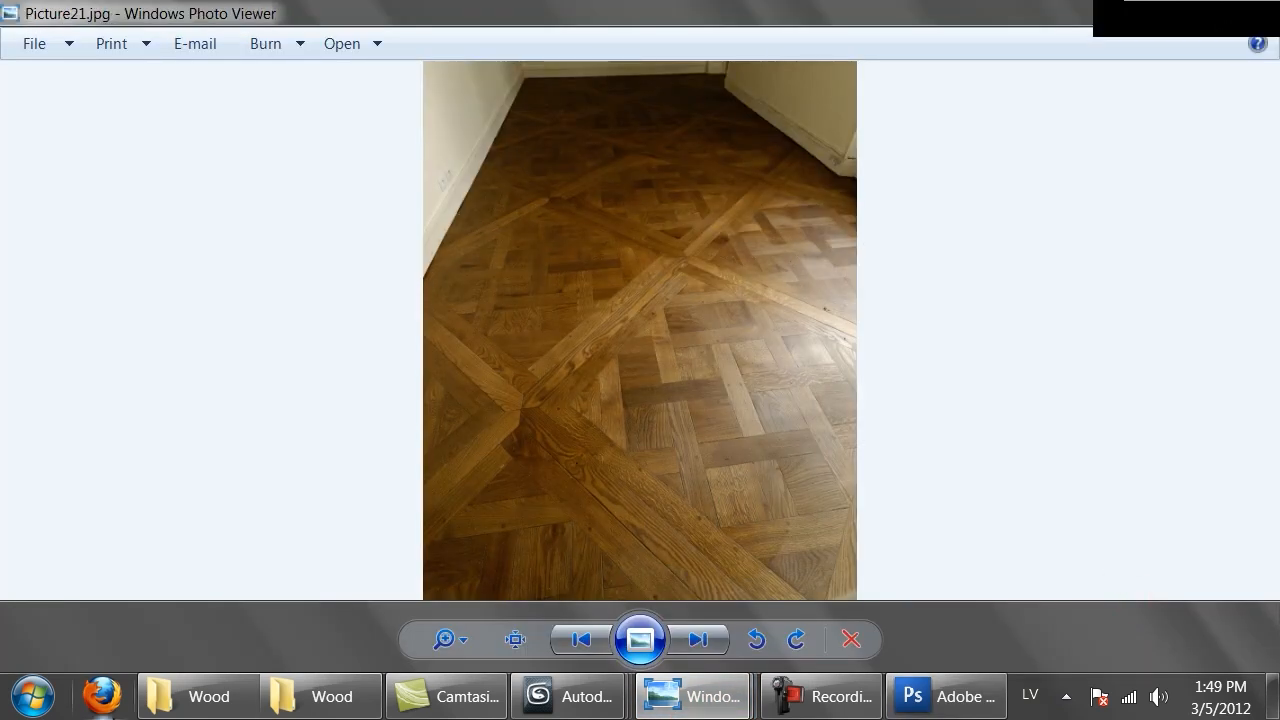
{"action": "left_click", "coordinate": [320, 697]}
{"action": "scroll", "coordinate": [900, 450], "scroll_direction": "down", "scroll_amount": 3}
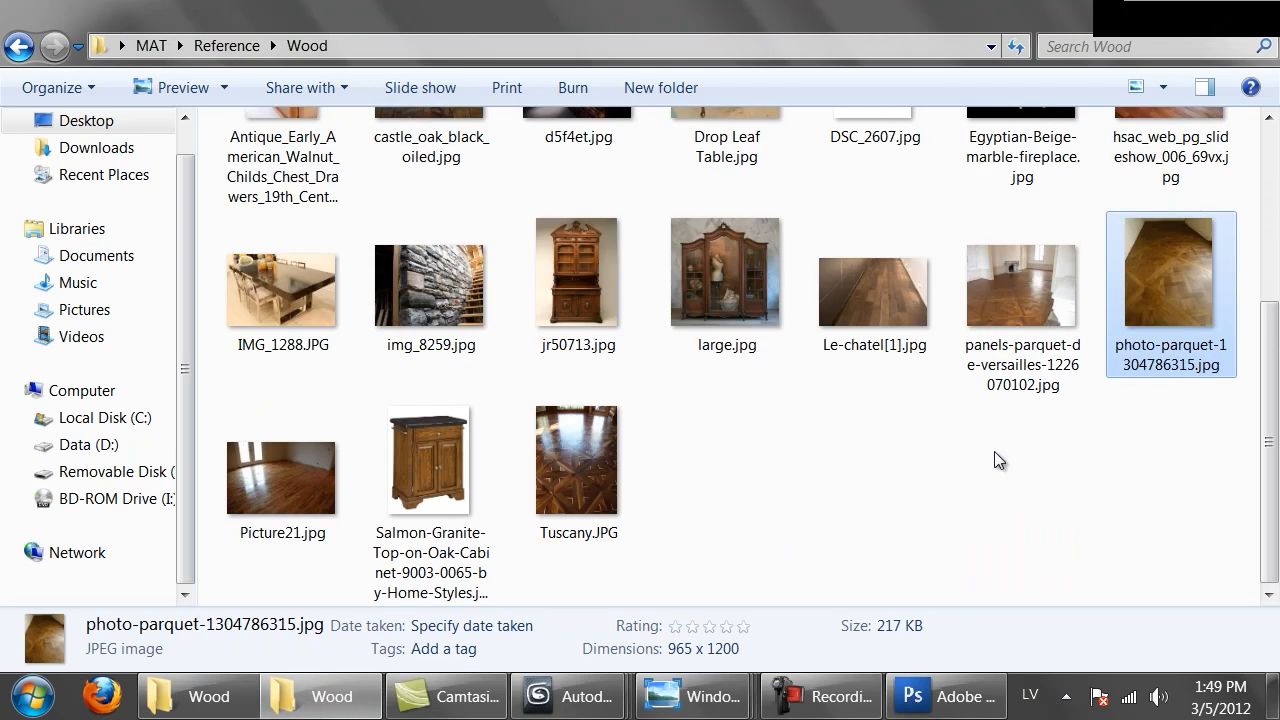
{"action": "left_click", "coordinate": [570, 468]}
{"action": "double_click", "coordinate": [569, 463]}
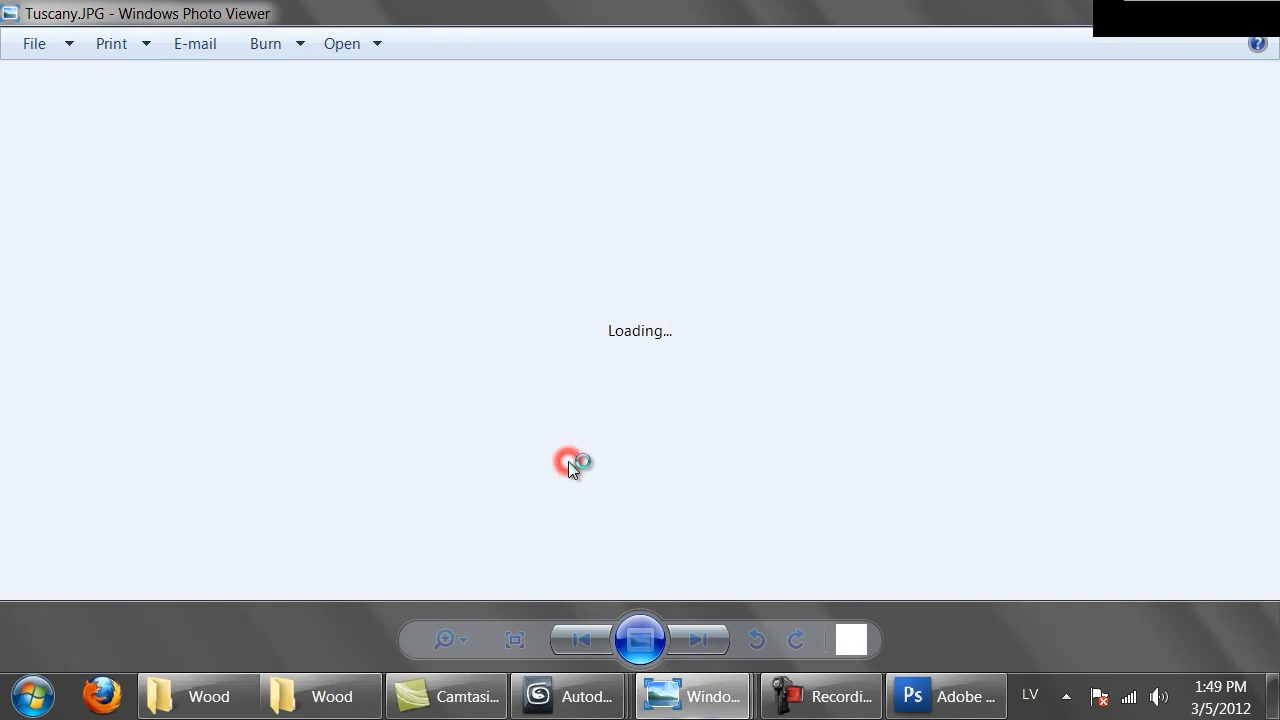
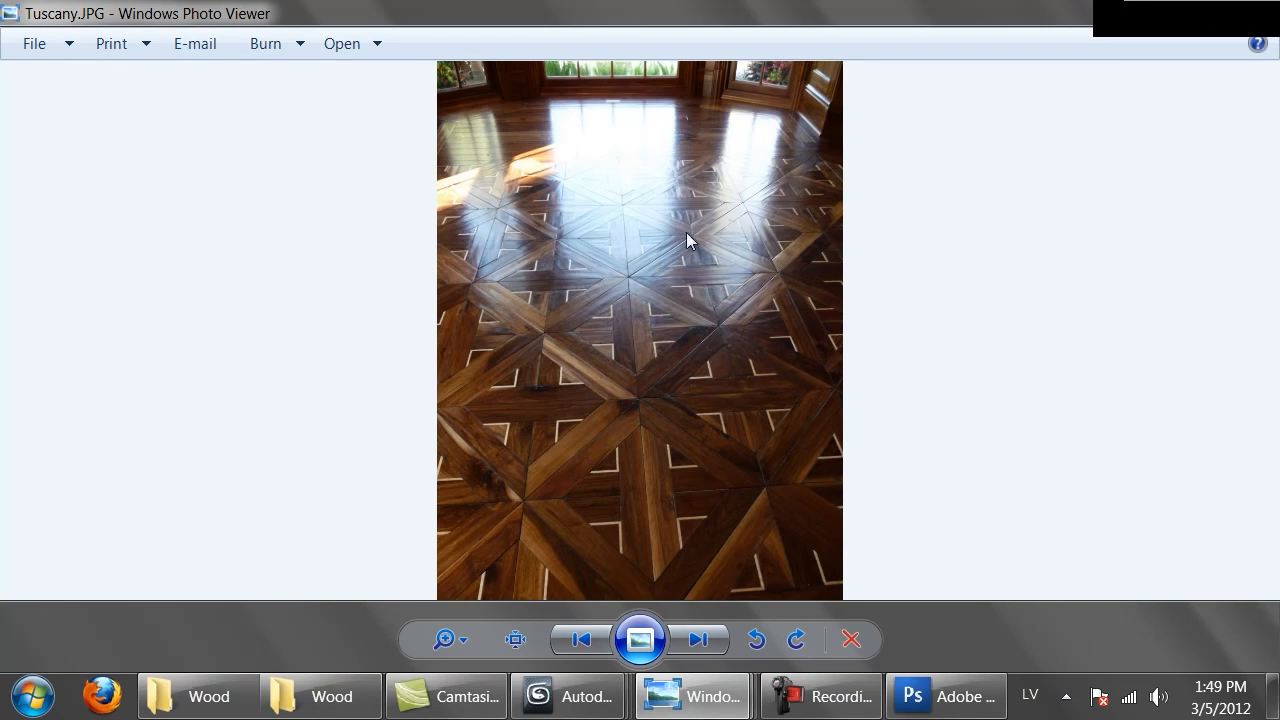
Glance at the 3ds Max render window and return to the Photoshop parquet document
{"action": "mouse_move", "coordinate": [567, 696]}
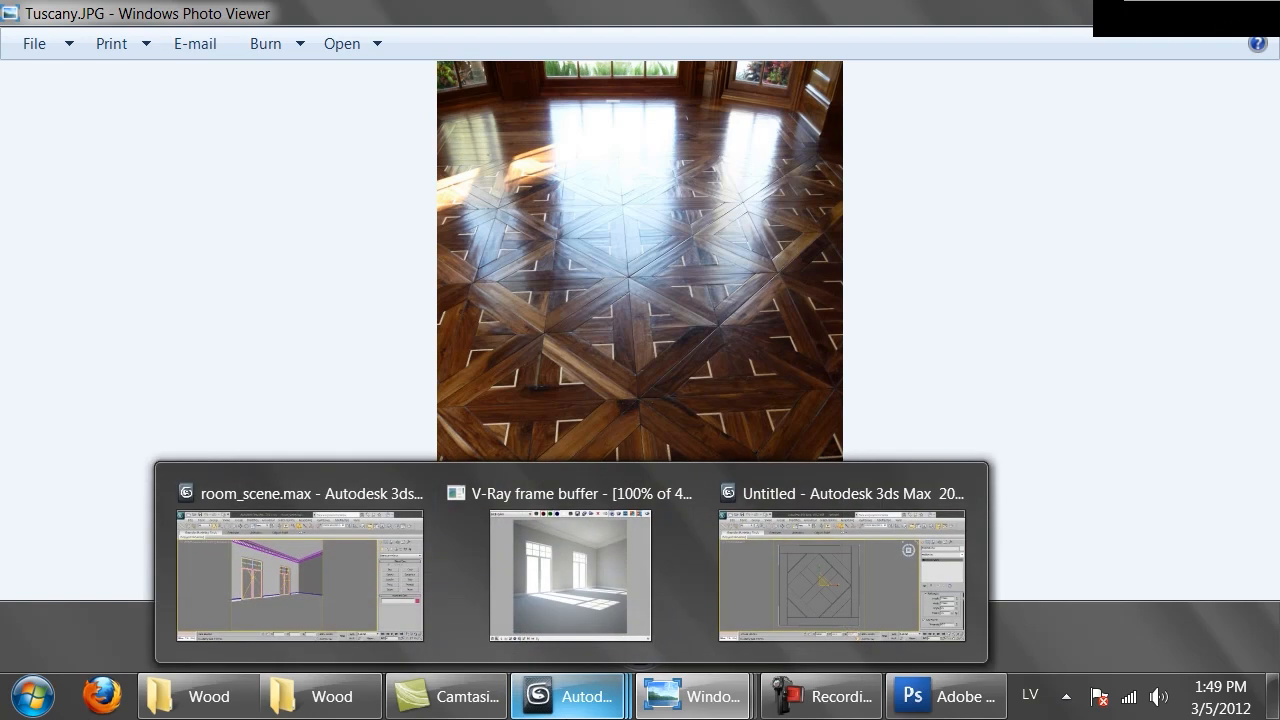
{"action": "left_click", "coordinate": [945, 696]}
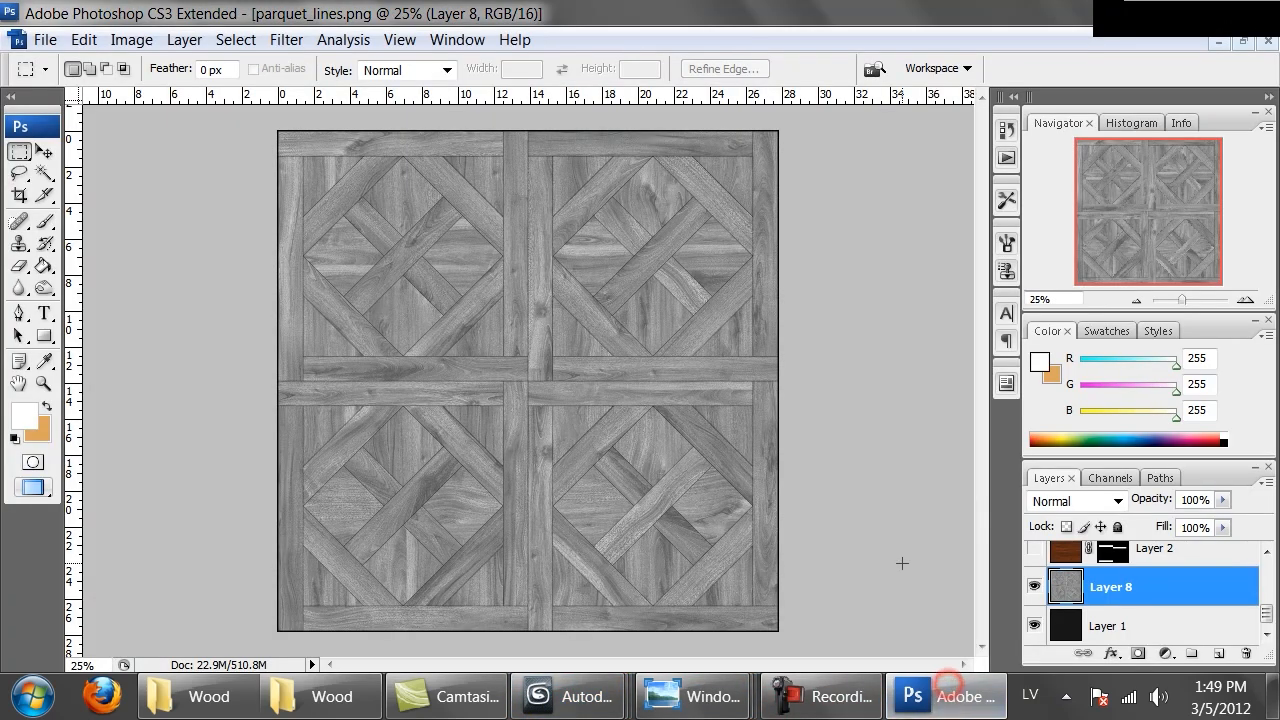
{"action": "mouse_move", "coordinate": [571, 696]}
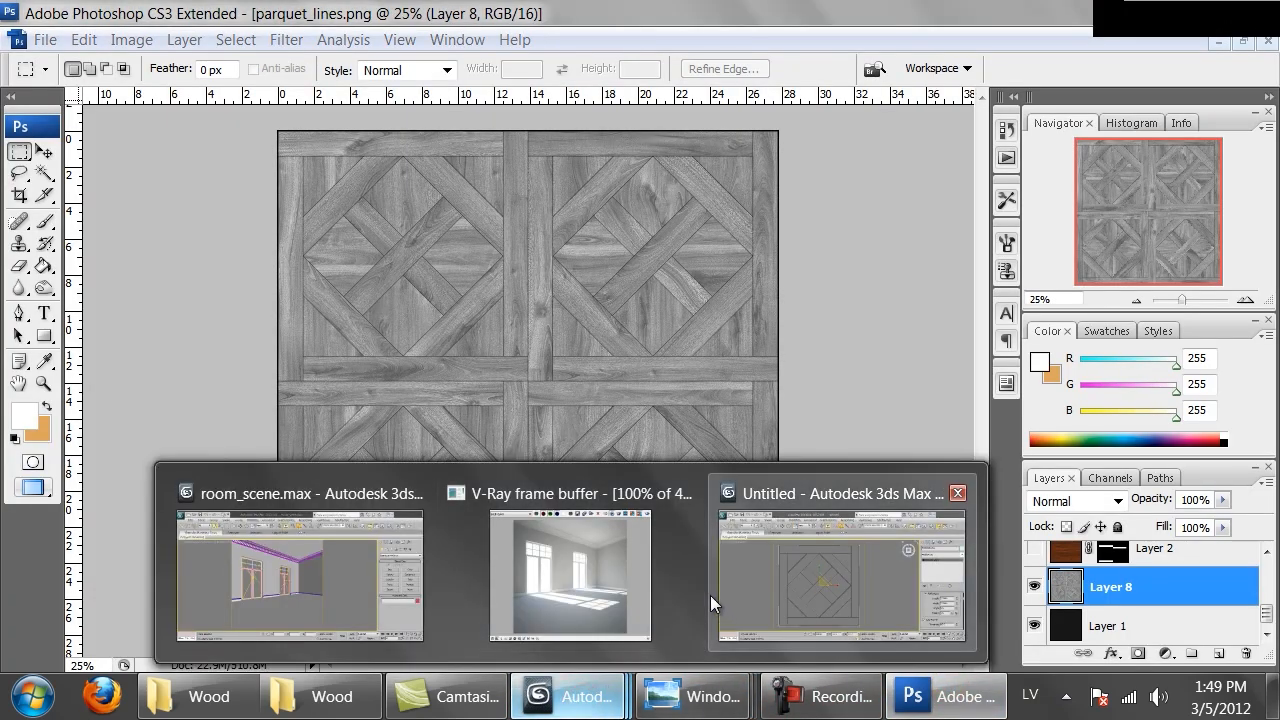
{"action": "left_click", "coordinate": [816, 585]}
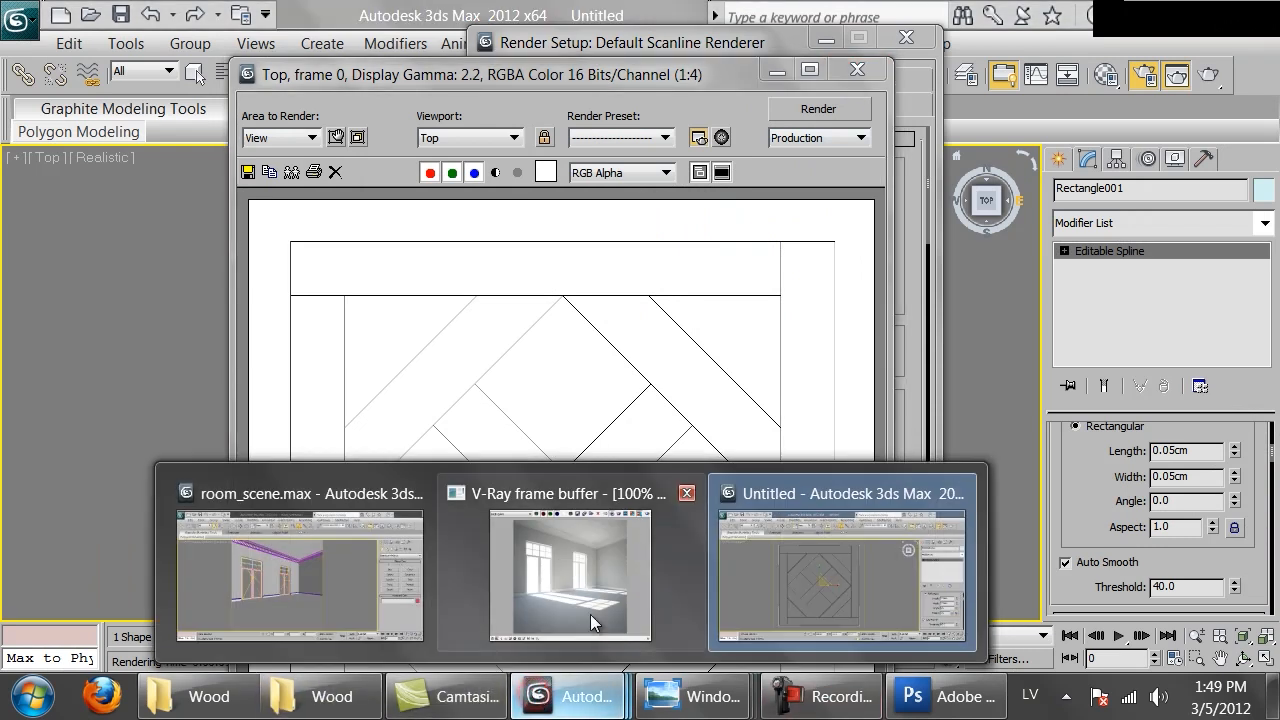
{"action": "left_click", "coordinate": [945, 696]}
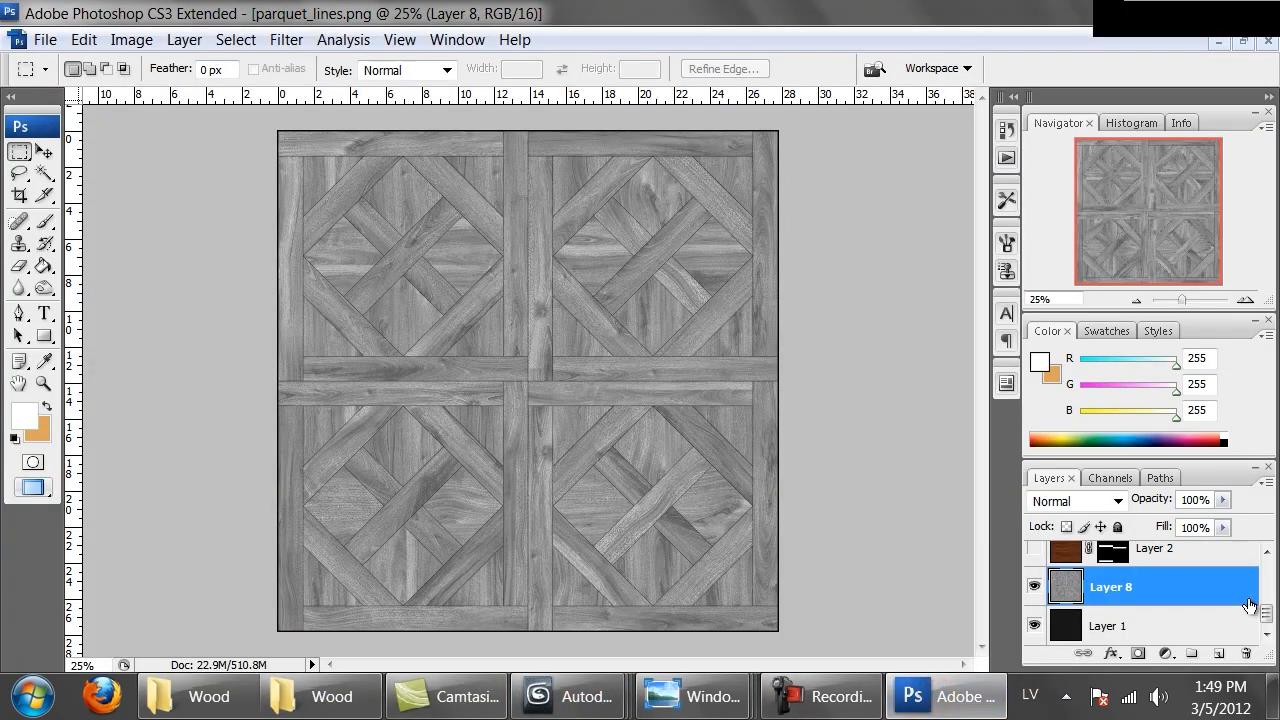
Show the Lines layer, duplicate it and merge the copy back down into Lines
{"action": "scroll", "coordinate": [1192, 604], "scroll_direction": "up", "scroll_amount": 3}
{"action": "scroll", "coordinate": [1192, 600], "scroll_direction": "up", "scroll_amount": 3}
{"action": "left_click", "coordinate": [1035, 561]}
{"action": "left_click", "coordinate": [1068, 565]}
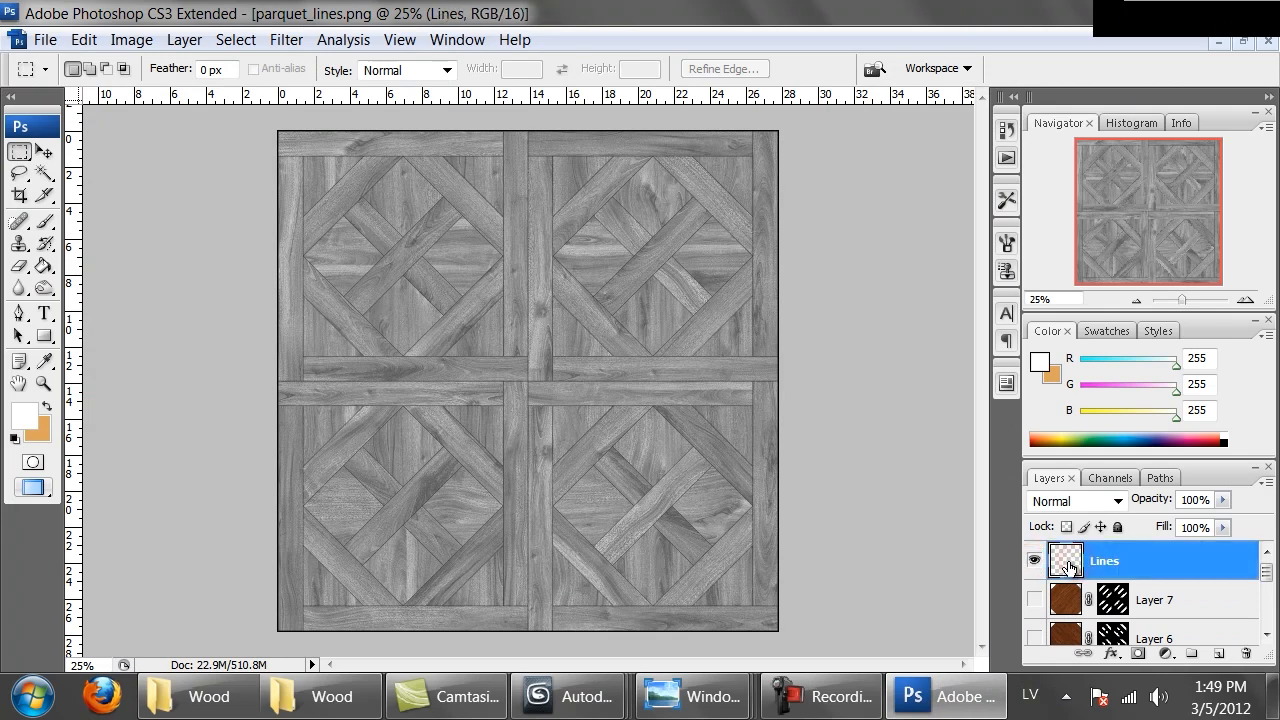
{"action": "key", "text": "ctrl+j"}
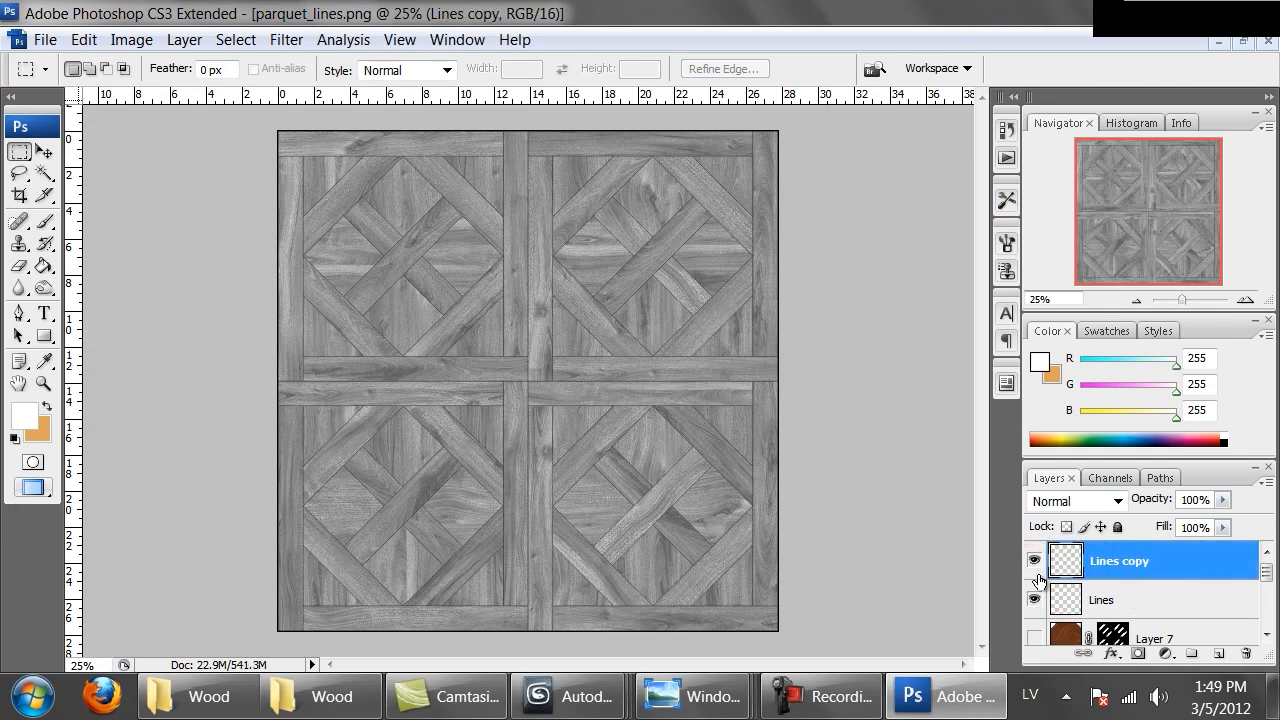
{"action": "key", "text": "ctrl+e"}
Add a 2 px black outside Stroke layer style to the Lines layer
{"action": "key", "text": "ctrl+alt+0"}
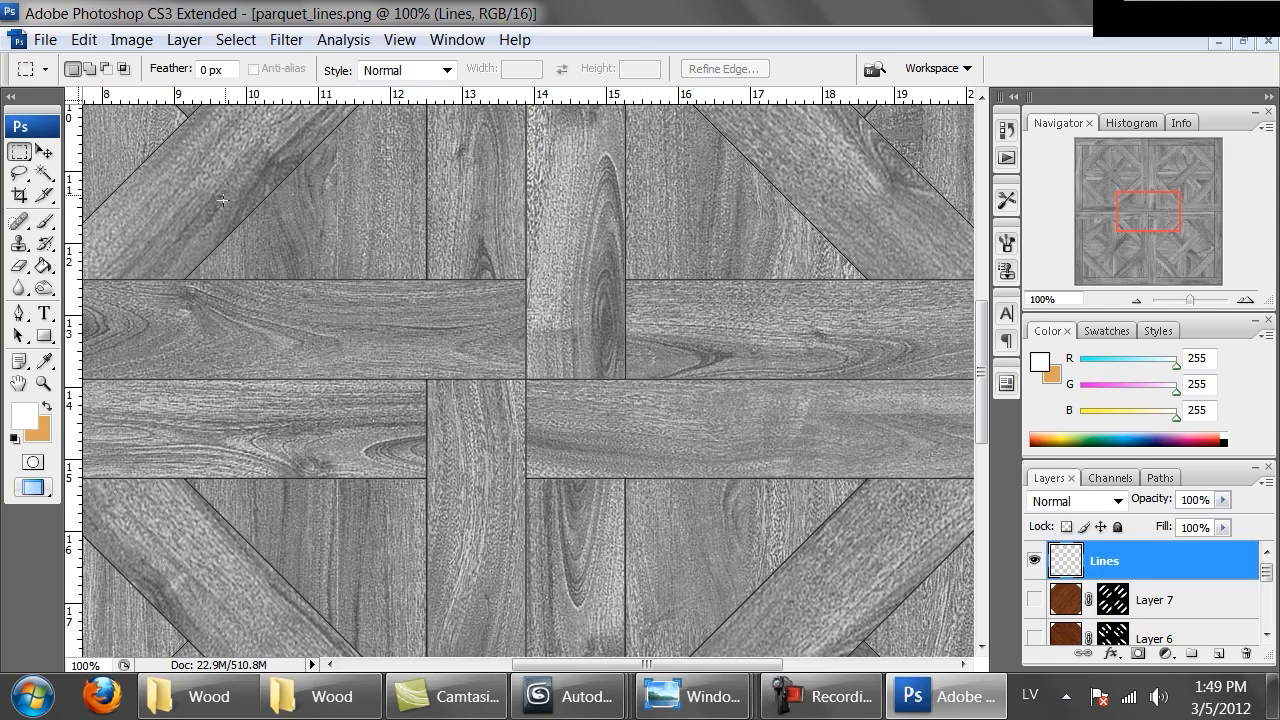
{"action": "left_click", "coordinate": [182, 40]}
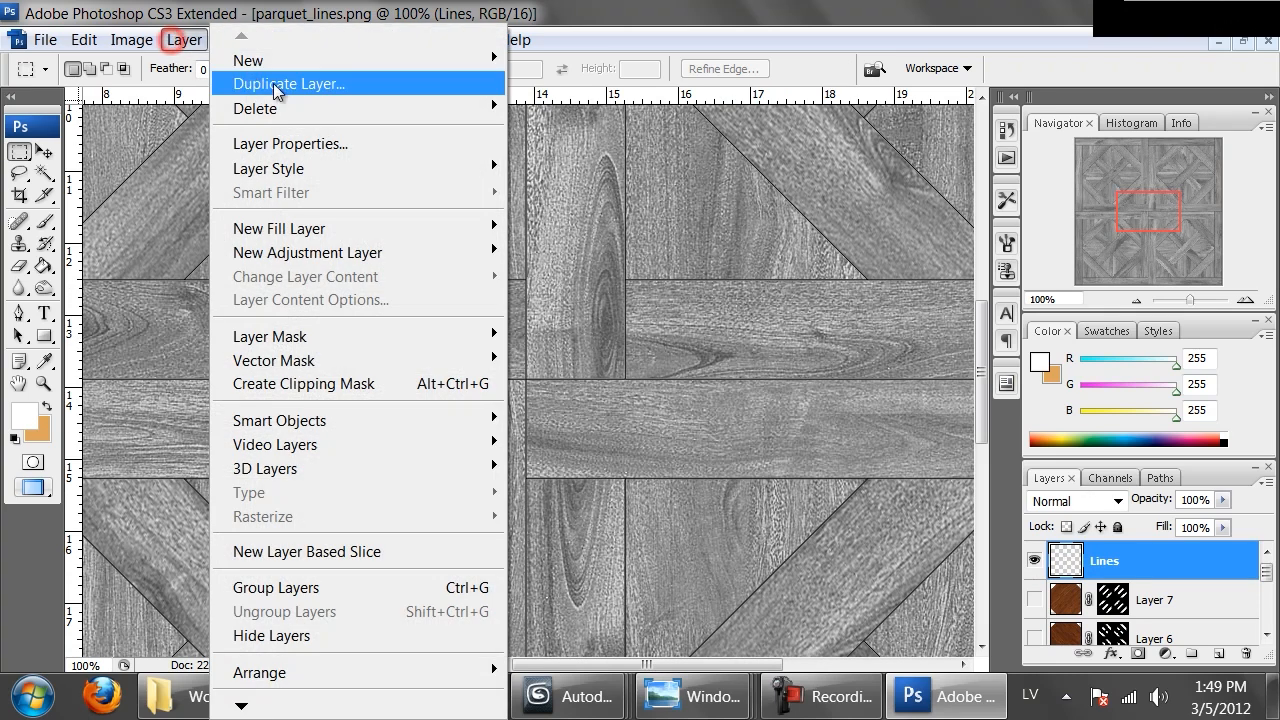
{"action": "mouse_move", "coordinate": [391, 170]}
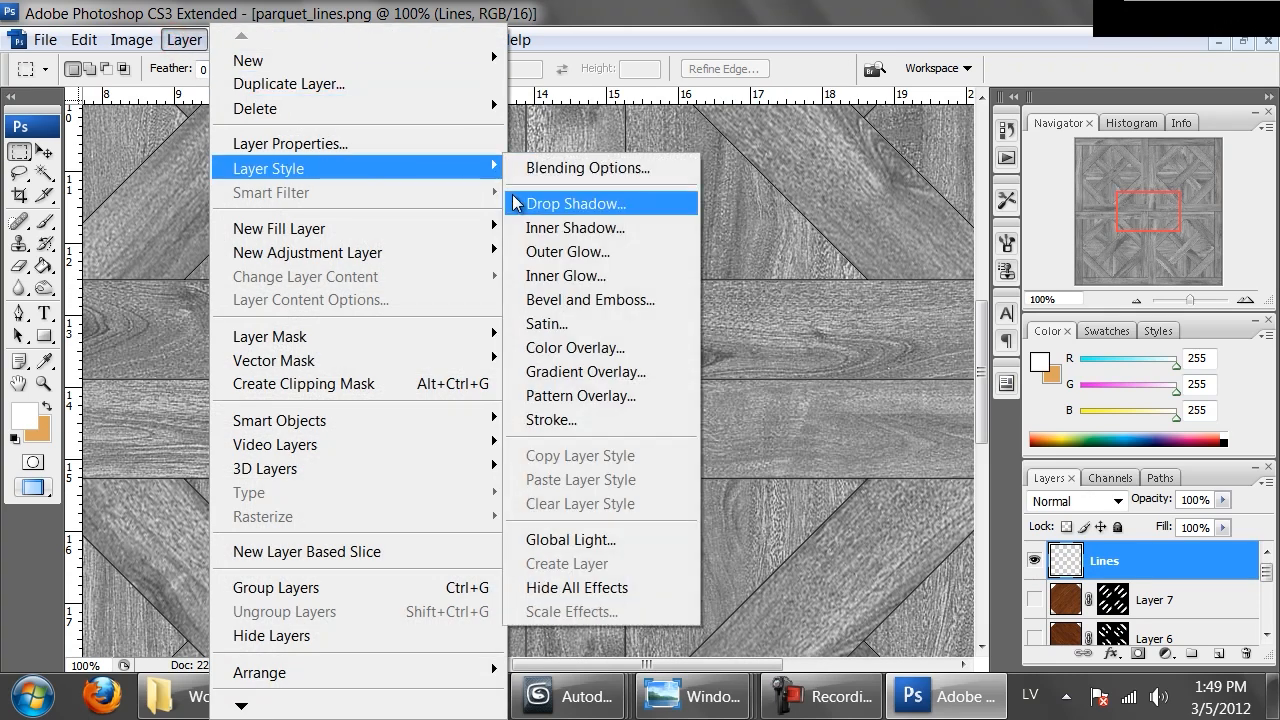
{"action": "left_click", "coordinate": [551, 420]}
{"action": "type", "text": "1"}
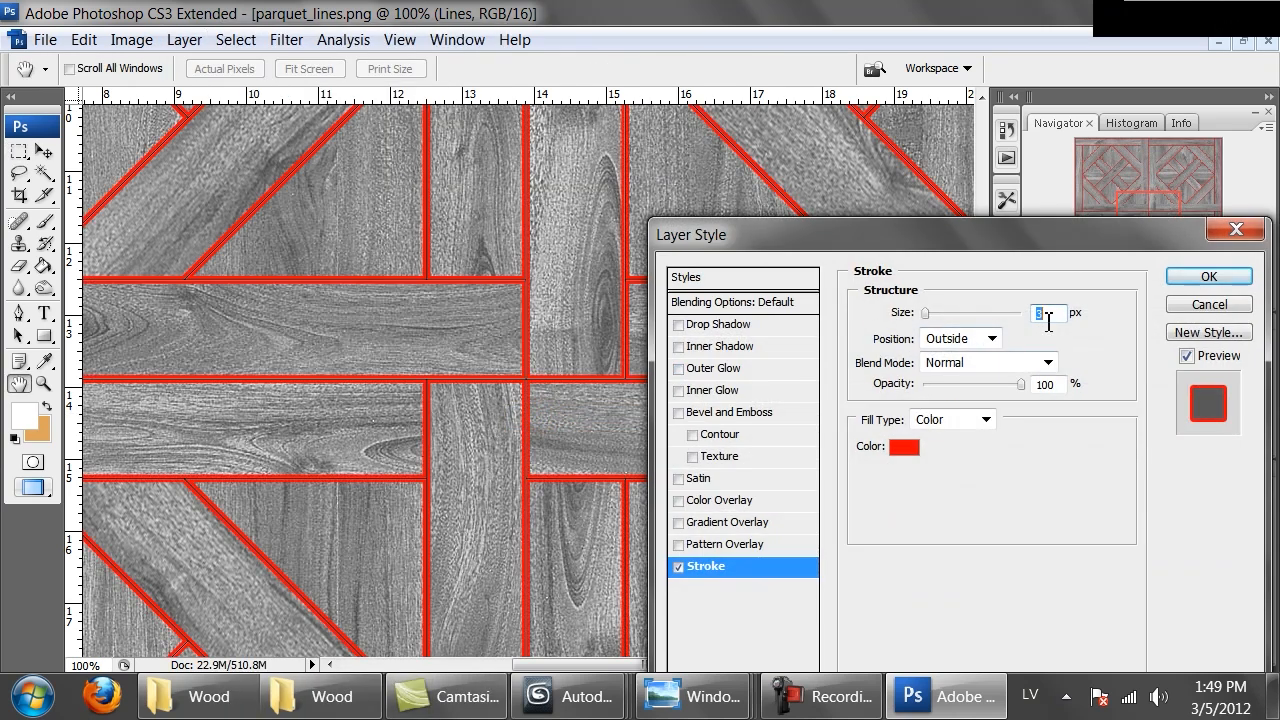
{"action": "left_click", "coordinate": [904, 447]}
{"action": "type", "text": "0"}
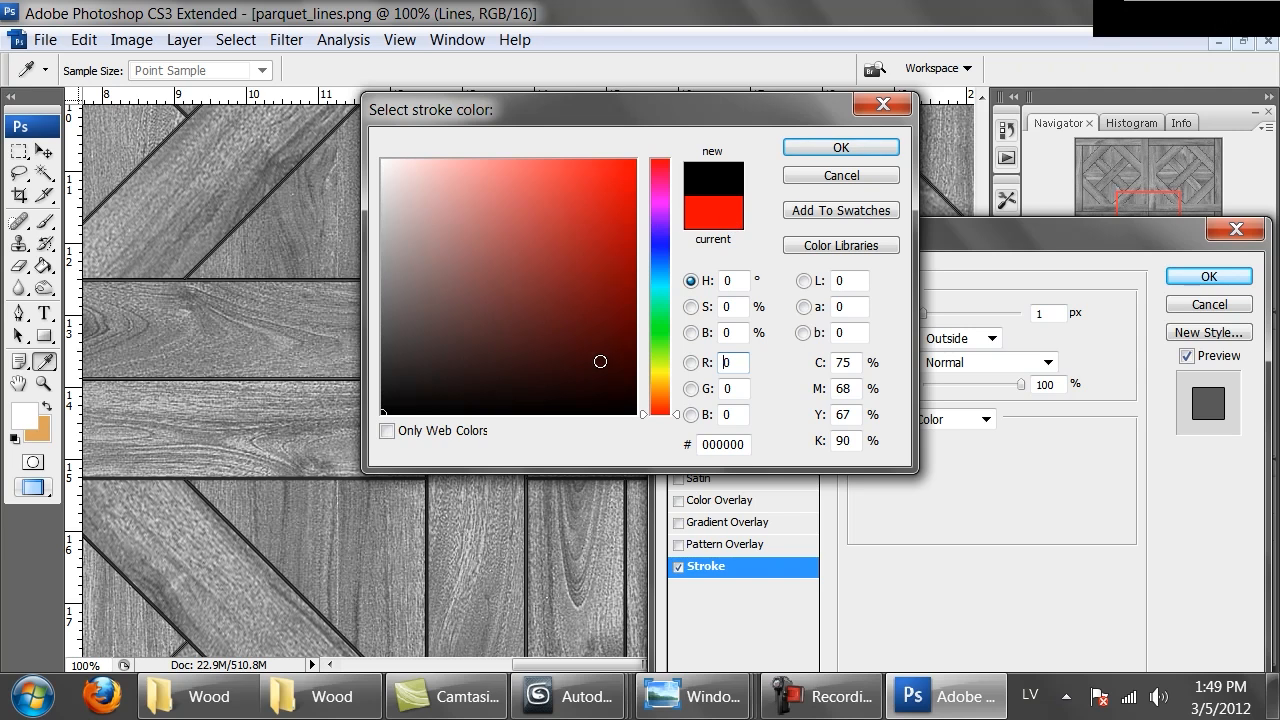
{"action": "left_click", "coordinate": [822, 152]}
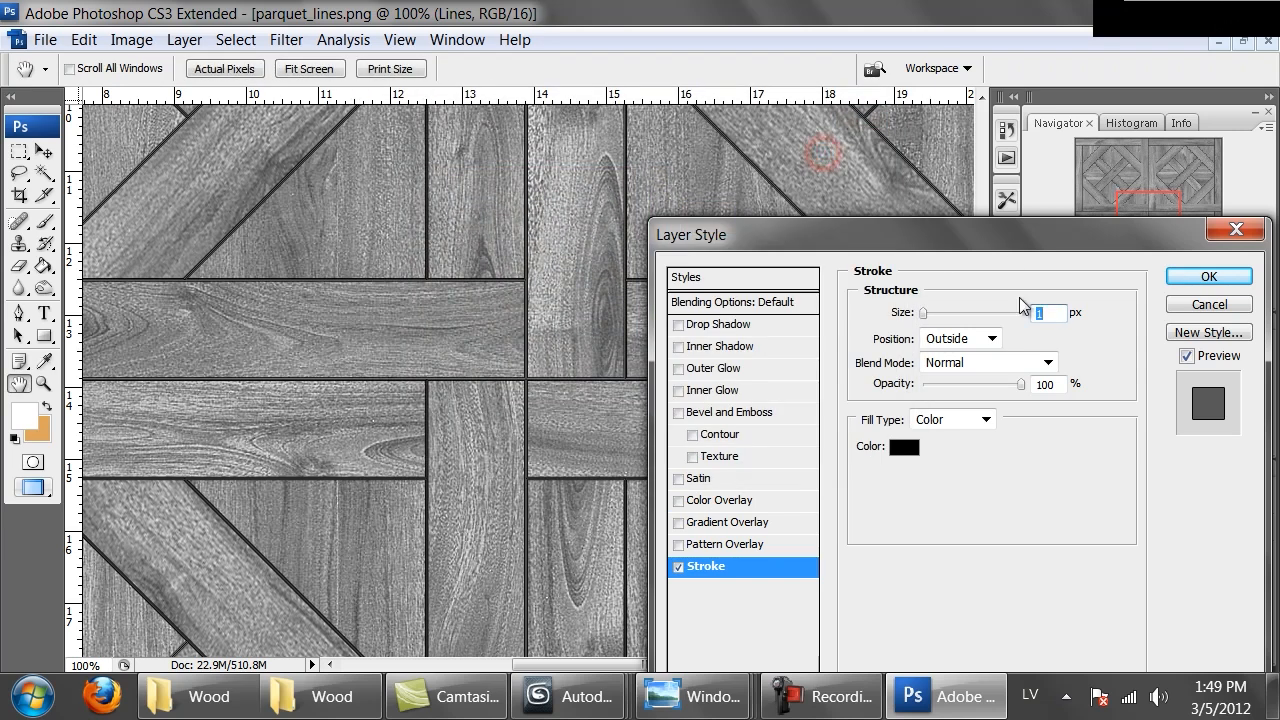
{"action": "type", "text": "2"}
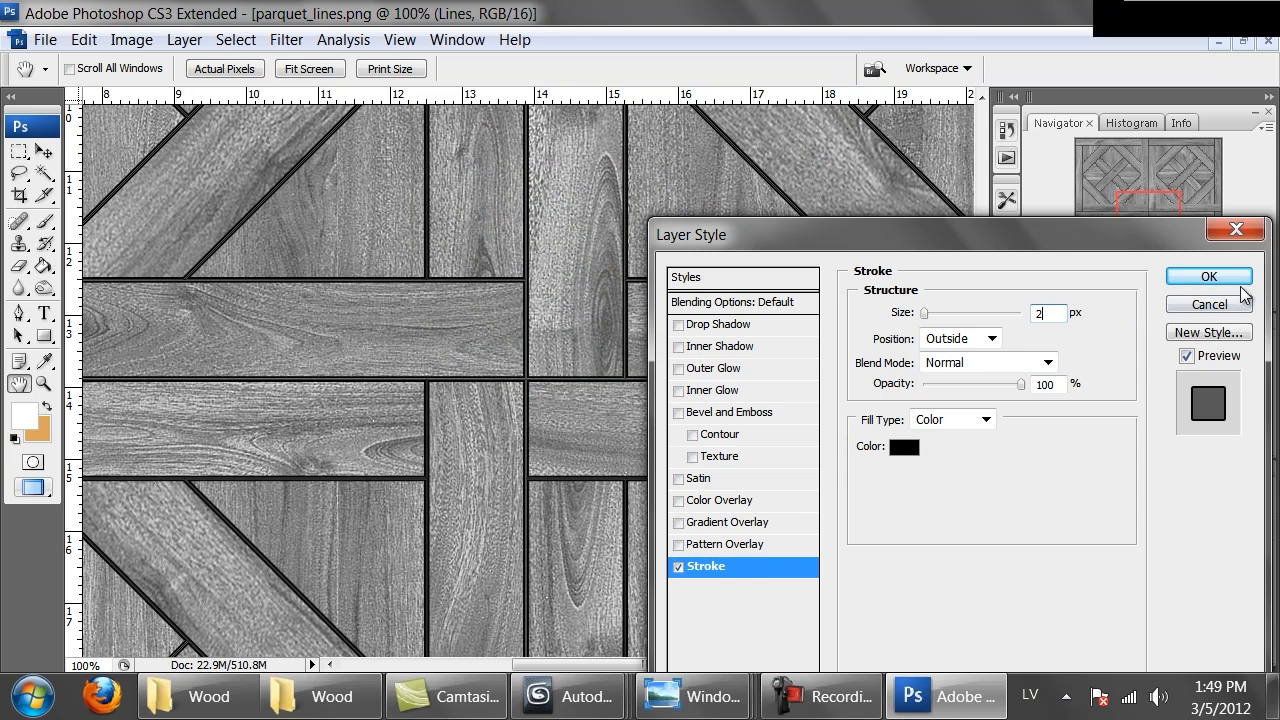
{"action": "left_click", "coordinate": [1189, 277]}
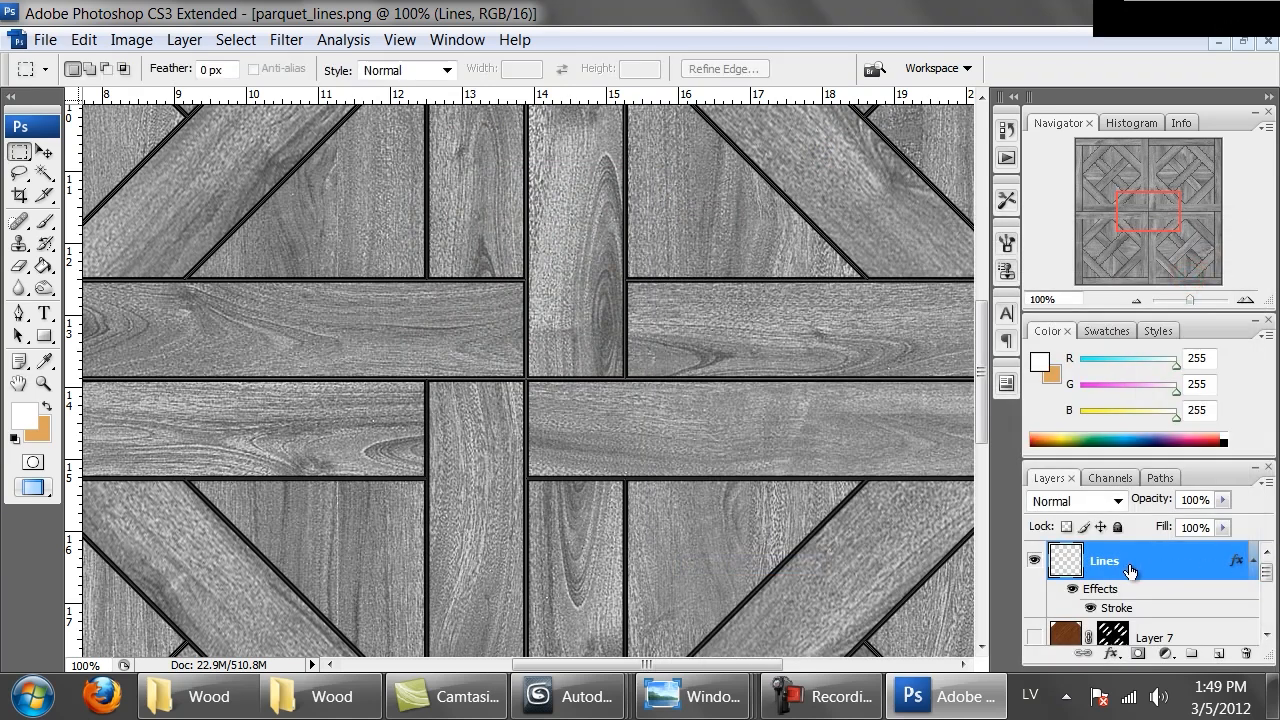
Create a new empty layer below Lines and merge Lines down into it to flatten the stroke
{"action": "left_click", "coordinate": [1181, 625]}
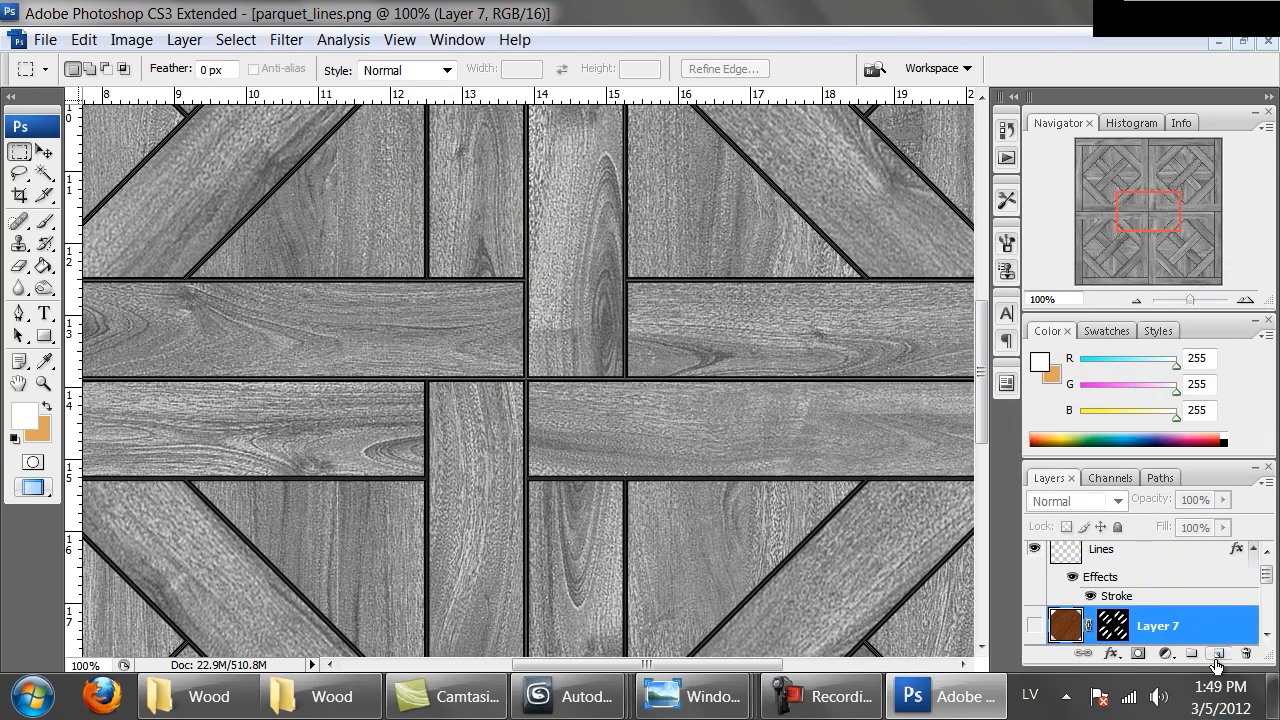
{"action": "left_click", "coordinate": [1218, 655]}
{"action": "left_click", "coordinate": [1126, 563]}
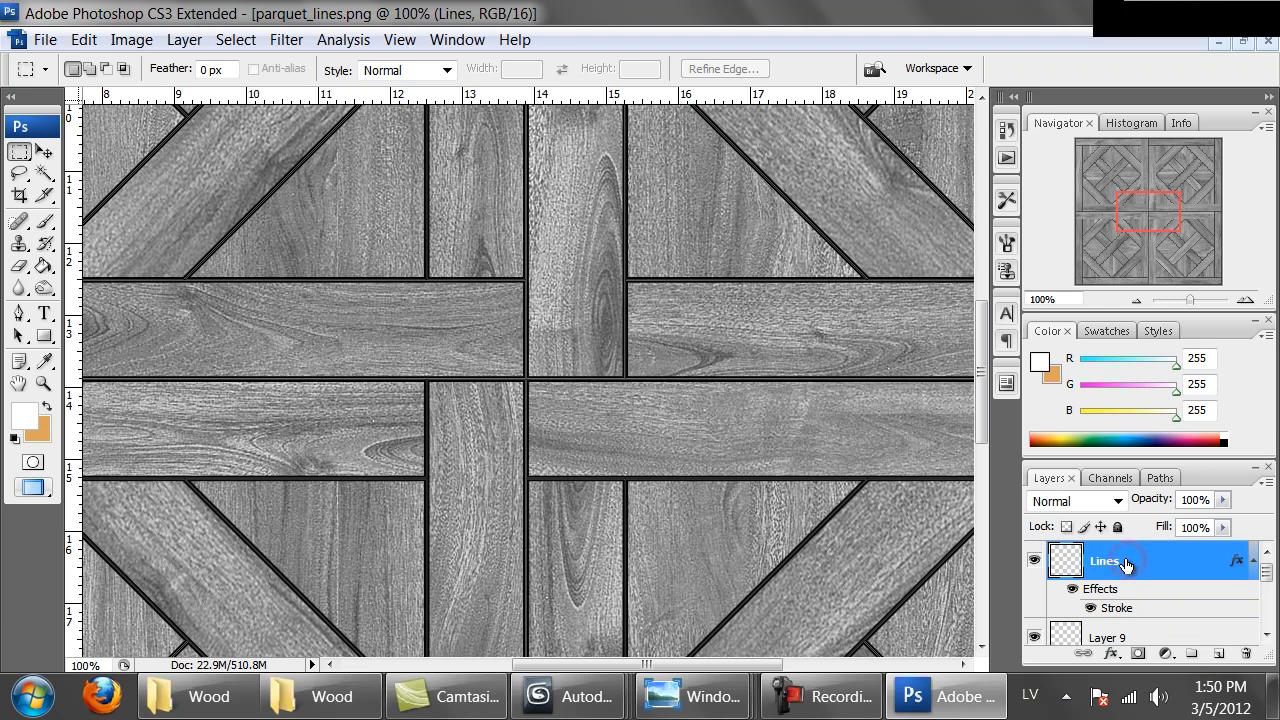
{"action": "key", "text": "ctrl+e"}
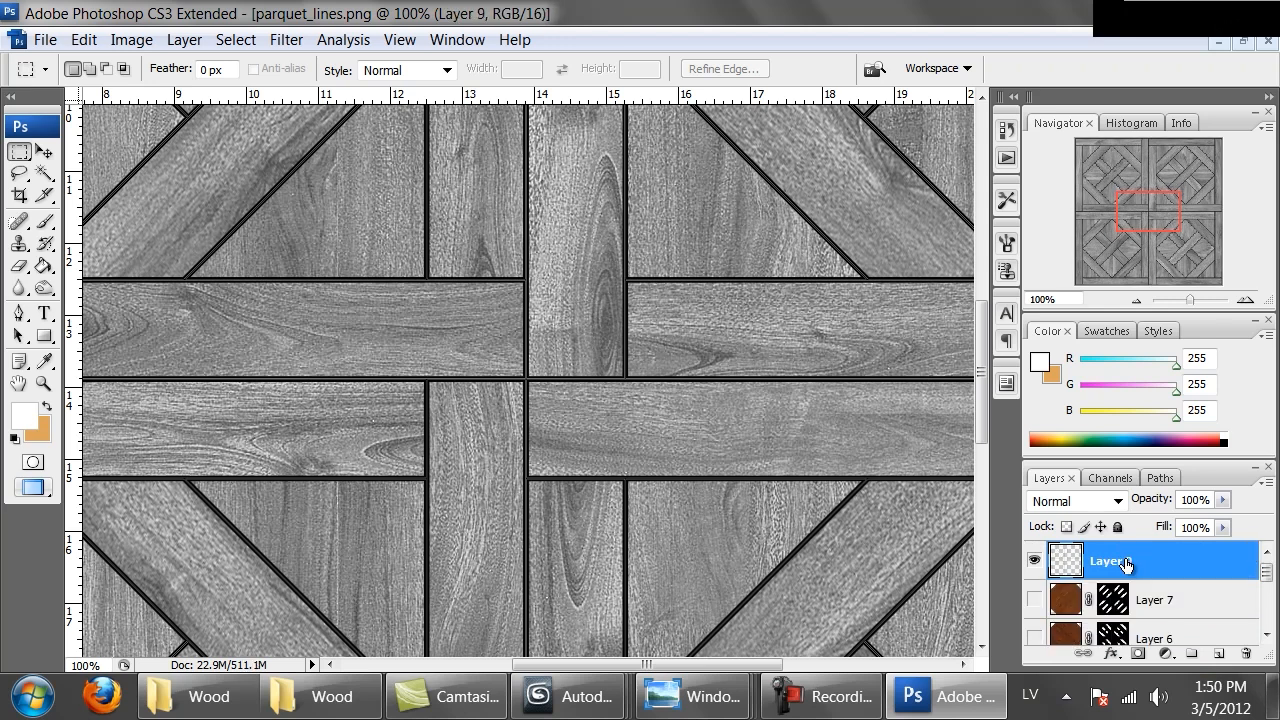
Turn Layer 9's lines black with Hue/Saturation lightness set to -100
{"action": "key", "text": "ctrl+u"}
{"action": "left_click_drag", "start_coordinate": [857, 417], "coordinate": [797, 429]}
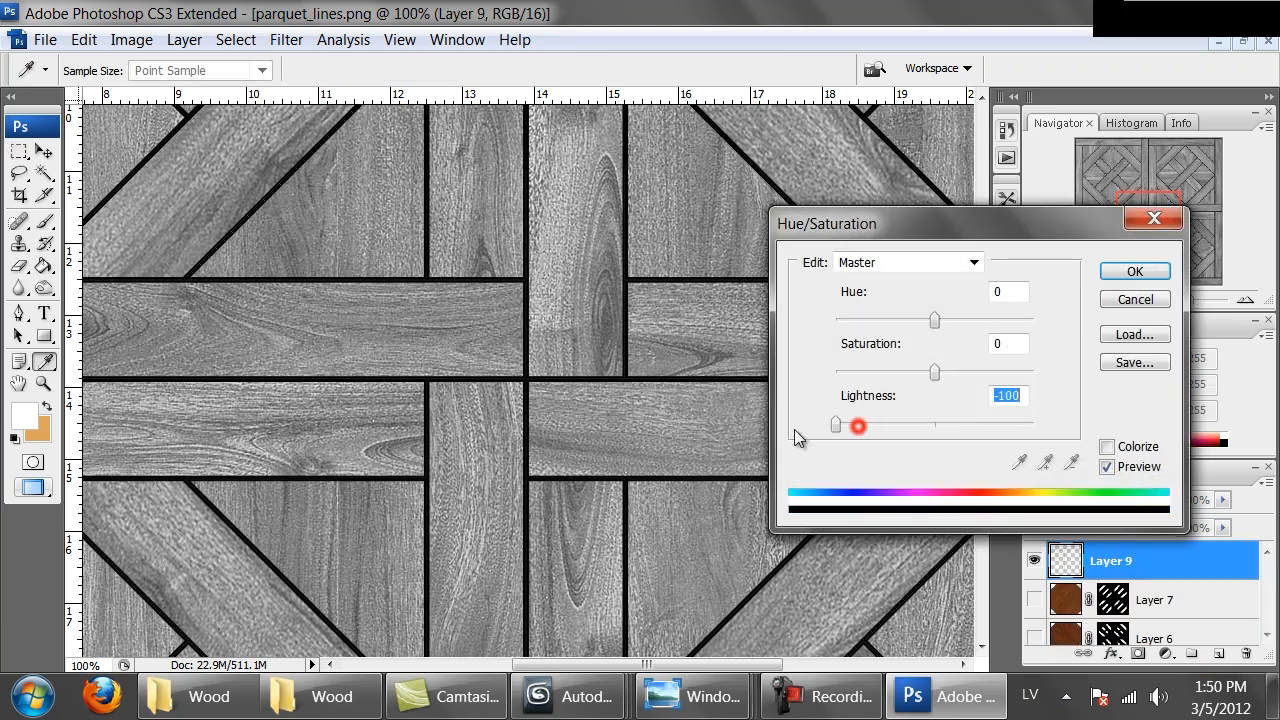
{"action": "left_click", "coordinate": [1131, 270]}
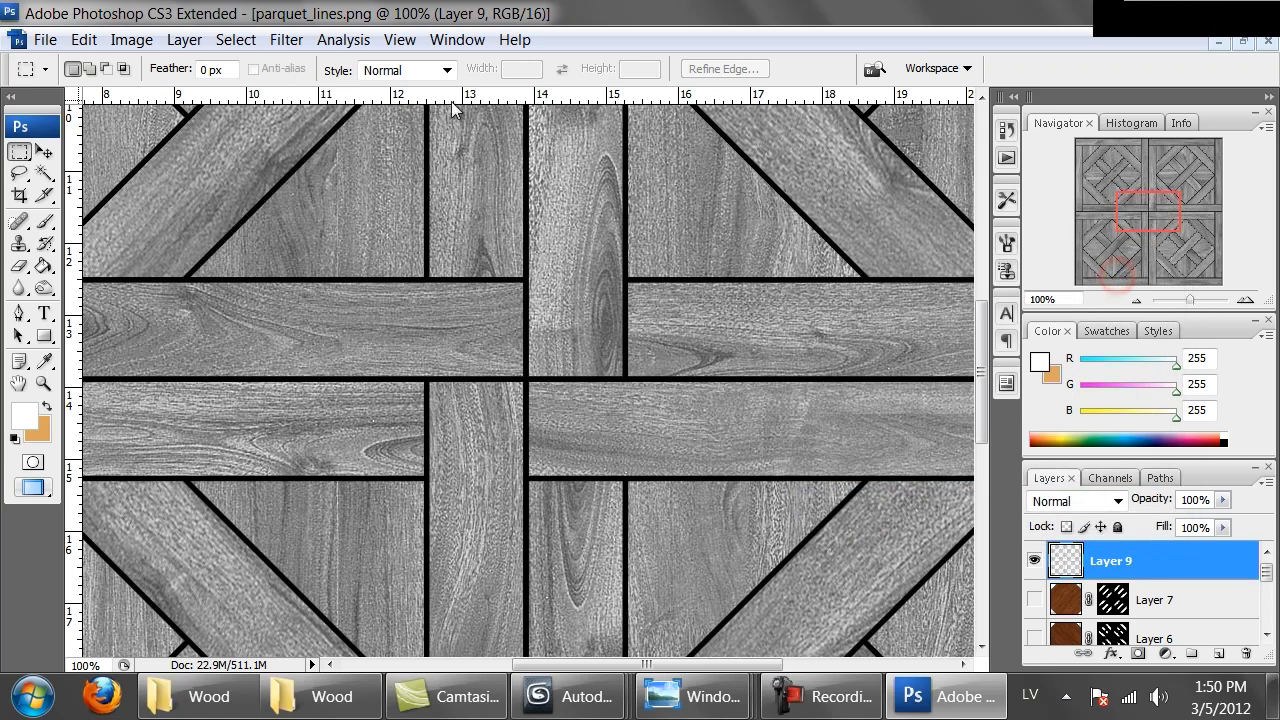
Apply a Gaussian Blur with an 8.3 pixel radius to Layer 9
{"action": "left_click", "coordinate": [290, 40]}
{"action": "left_click", "coordinate": [444, 296]}
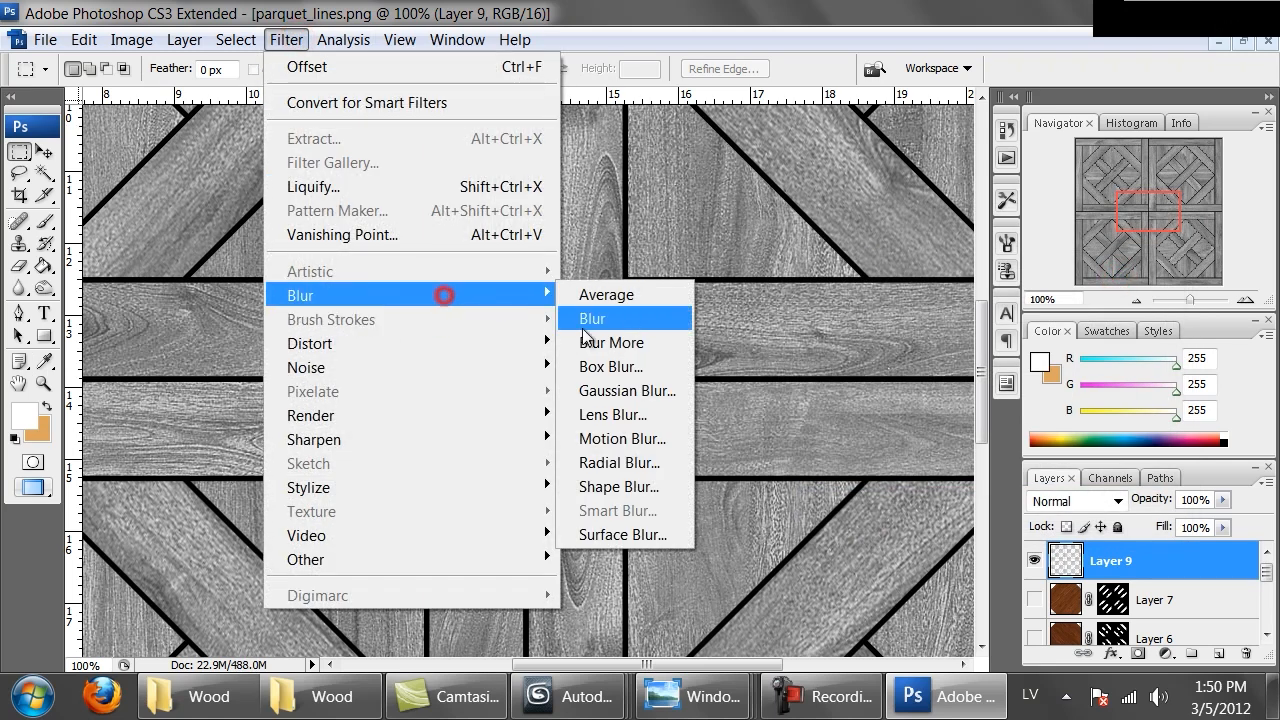
{"action": "left_click", "coordinate": [612, 392]}
{"action": "left_click_drag", "start_coordinate": [521, 427], "coordinate": [546, 426]}
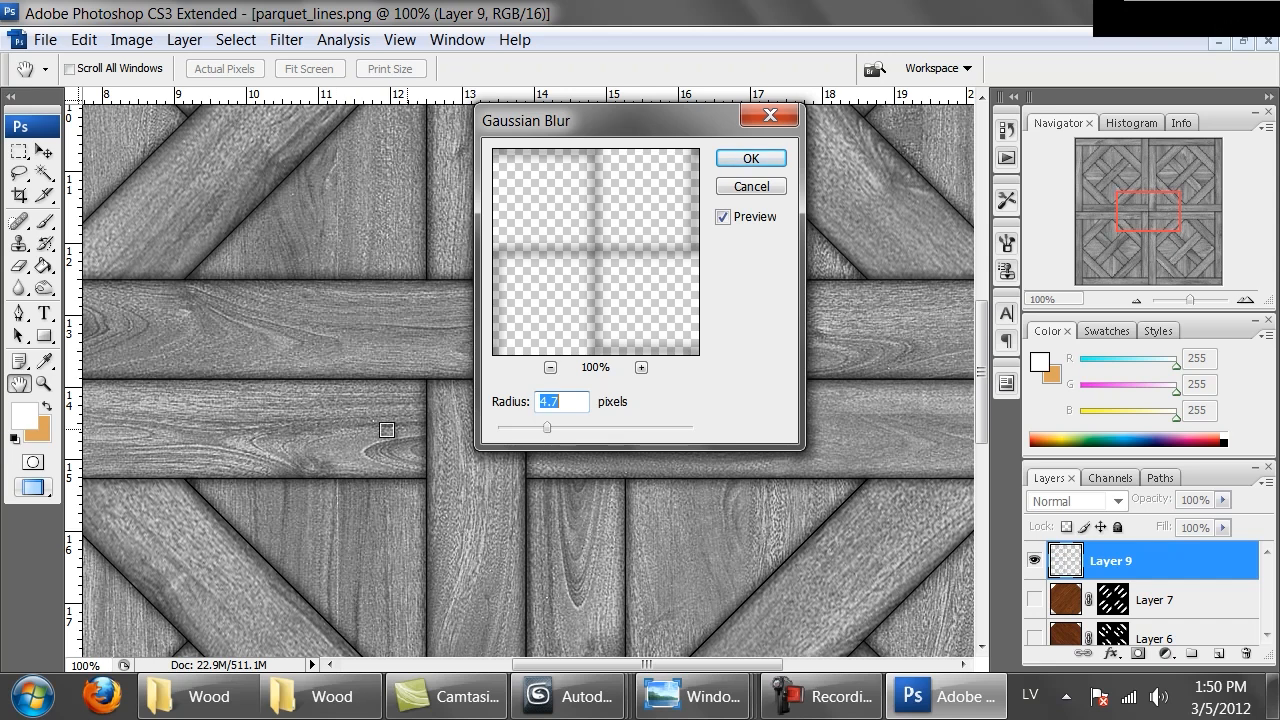
{"action": "mouse_move", "coordinate": [546, 426]}
{"action": "left_mouse_down"}
{"action": "mouse_move", "coordinate": [584, 424]}
{"action": "mouse_move", "coordinate": [568, 422]}
{"action": "left_mouse_up"}
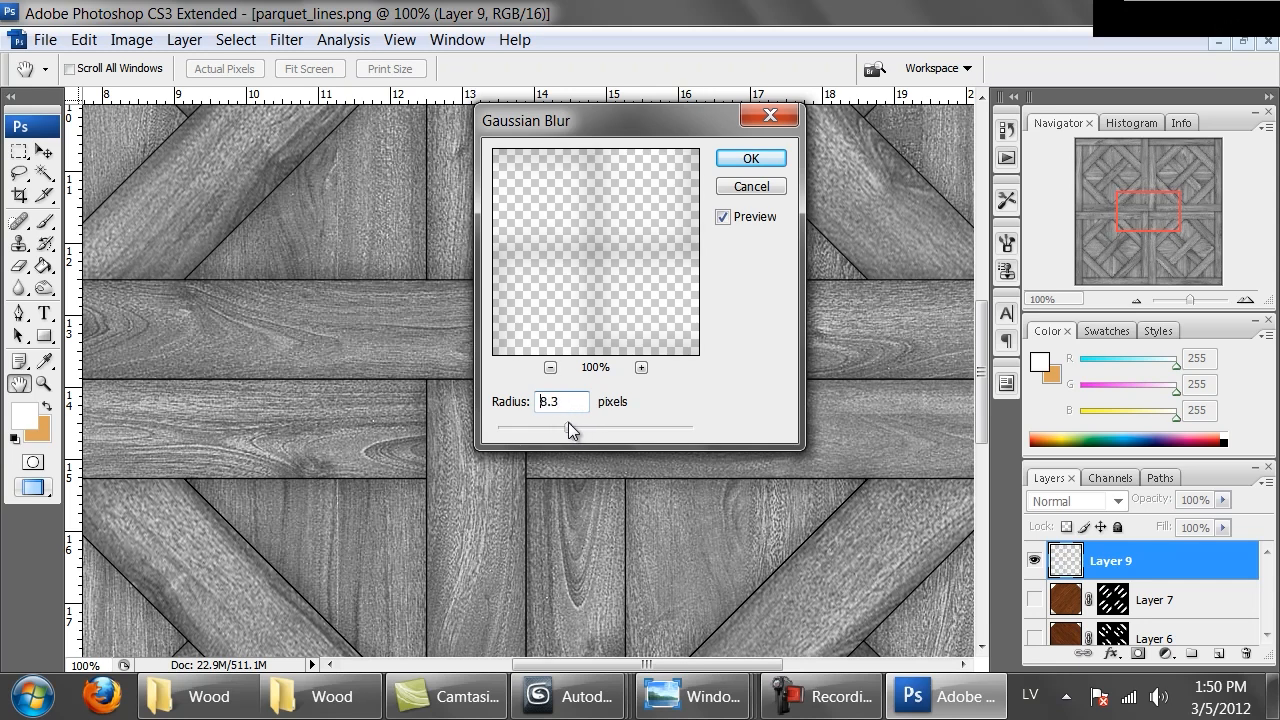
{"action": "left_click", "coordinate": [751, 159]}
Select Layer 8 and lighten it with Hue/Saturation, setting lightness to +52
{"action": "key", "text": "ctrl+minus"}
{"action": "key", "text": "ctrl+minus"}
{"action": "key", "text": "ctrl+minus"}
{"action": "key", "text": "ctrl+minus"}
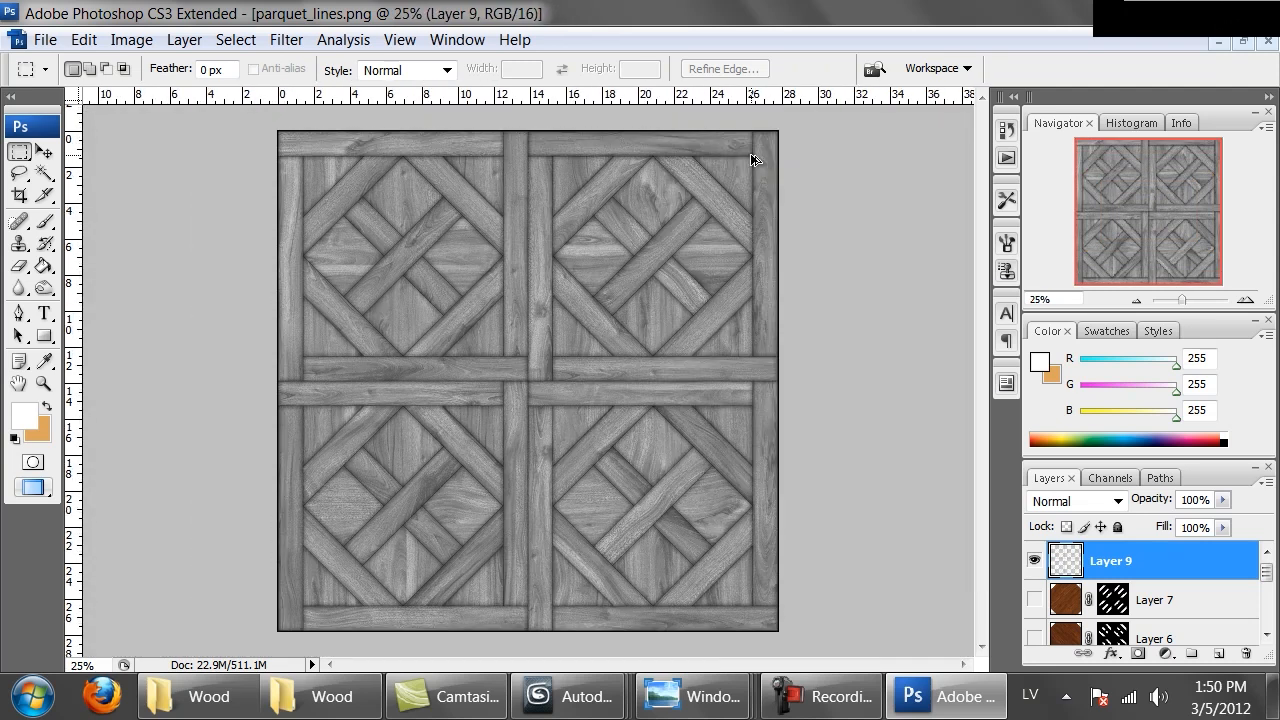
{"action": "key", "text": "ctrl+alt+0"}
{"action": "key", "text": "ctrl+minus"}
{"action": "key", "text": "ctrl+minus"}
{"action": "key", "text": "ctrl+minus"}
{"action": "key", "text": "ctrl+minus"}
{"action": "scroll", "coordinate": [1250, 590], "scroll_direction": "down", "scroll_amount": 5}
{"action": "left_click", "coordinate": [1148, 594]}
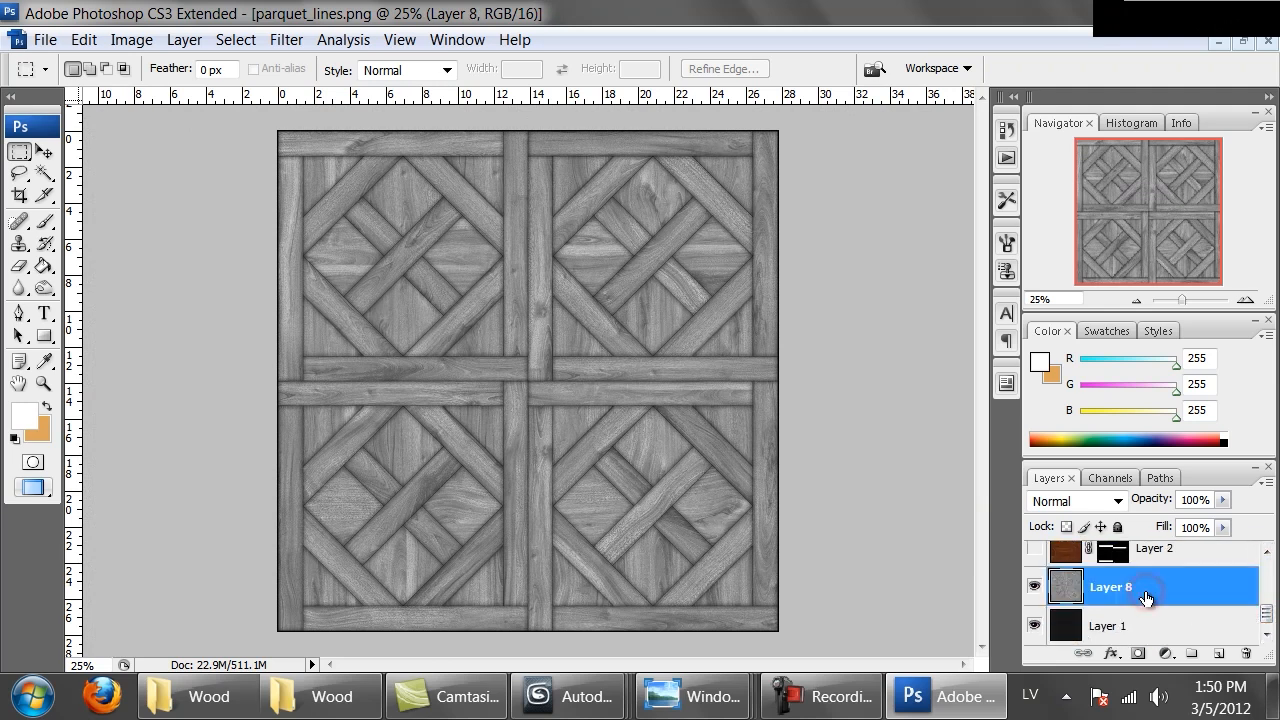
{"action": "key", "text": "ctrl+u"}
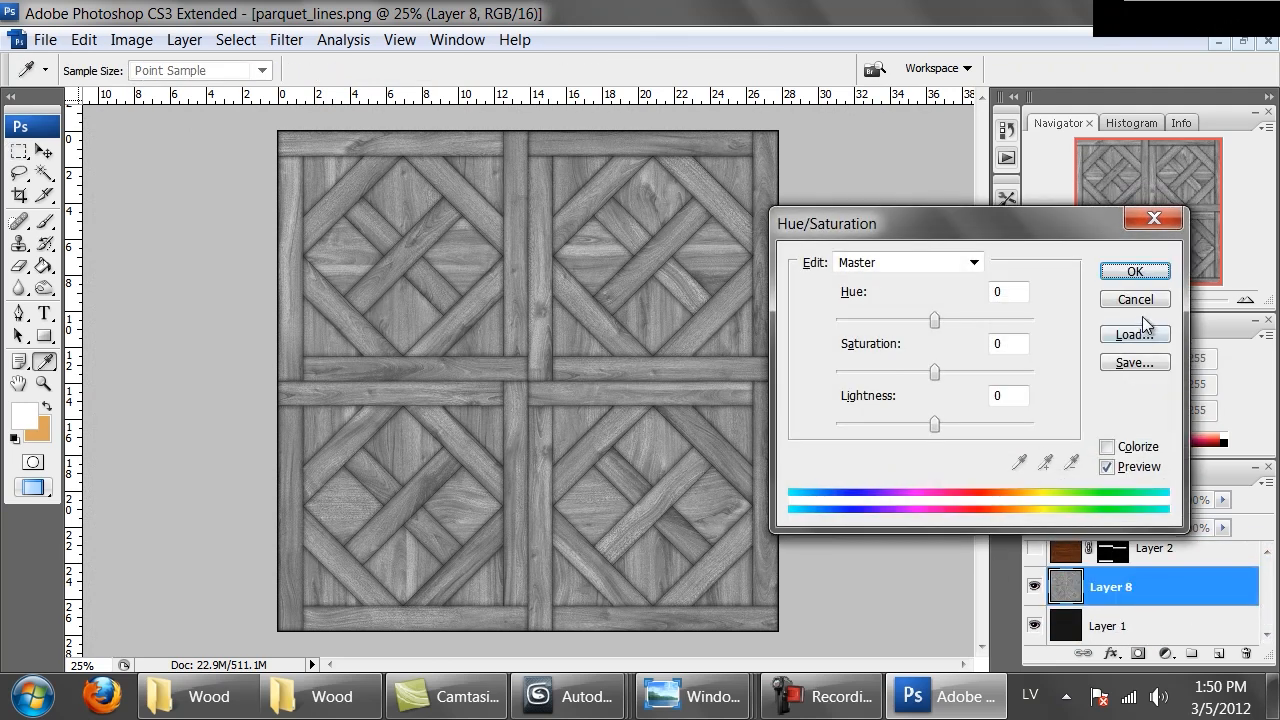
{"action": "left_click_drag", "start_coordinate": [935, 424], "coordinate": [988, 428]}
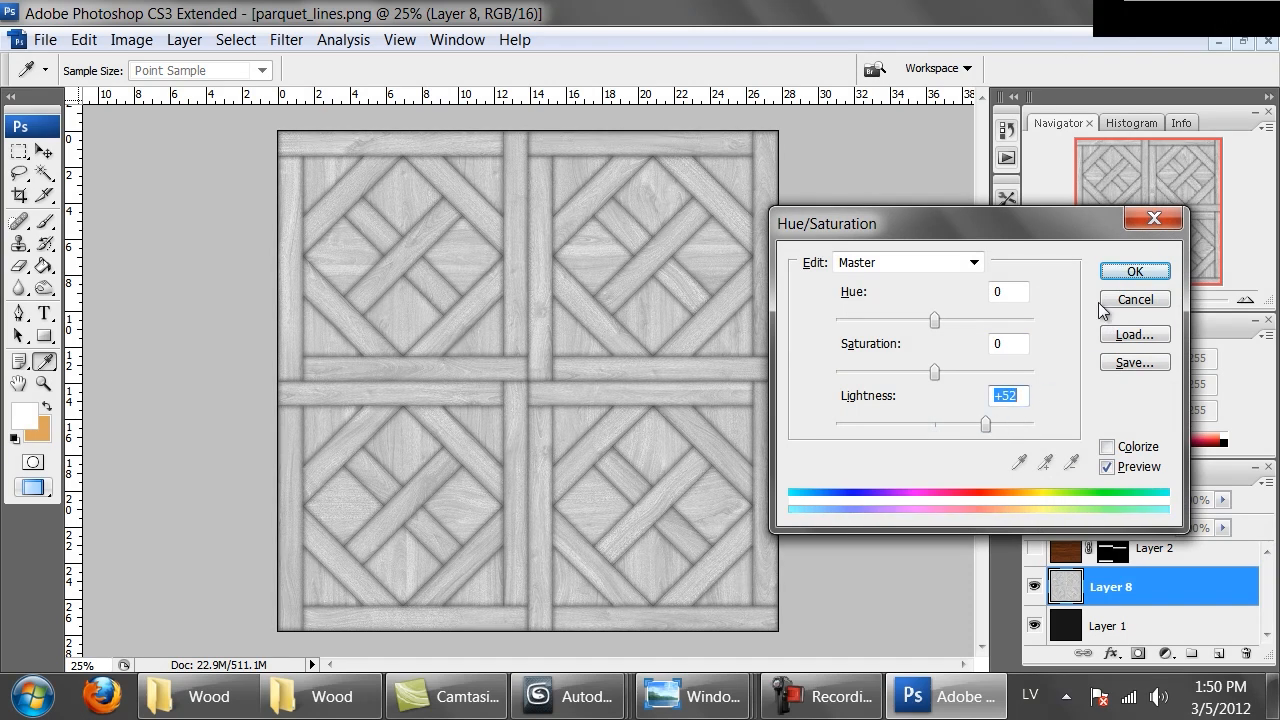
{"action": "left_click", "coordinate": [1135, 271]}
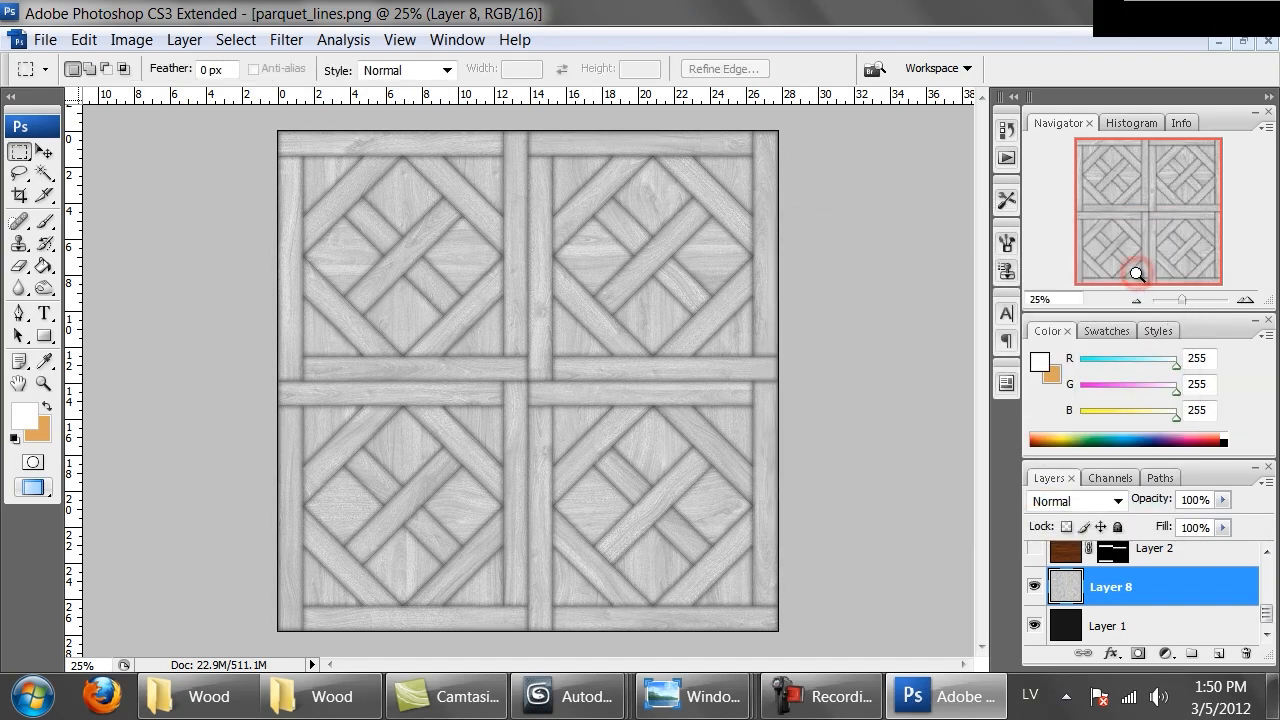
Darken Layer 8 slightly with a Hue/Saturation lightness reduction
{"action": "key", "text": "ctrl+alt+0"}
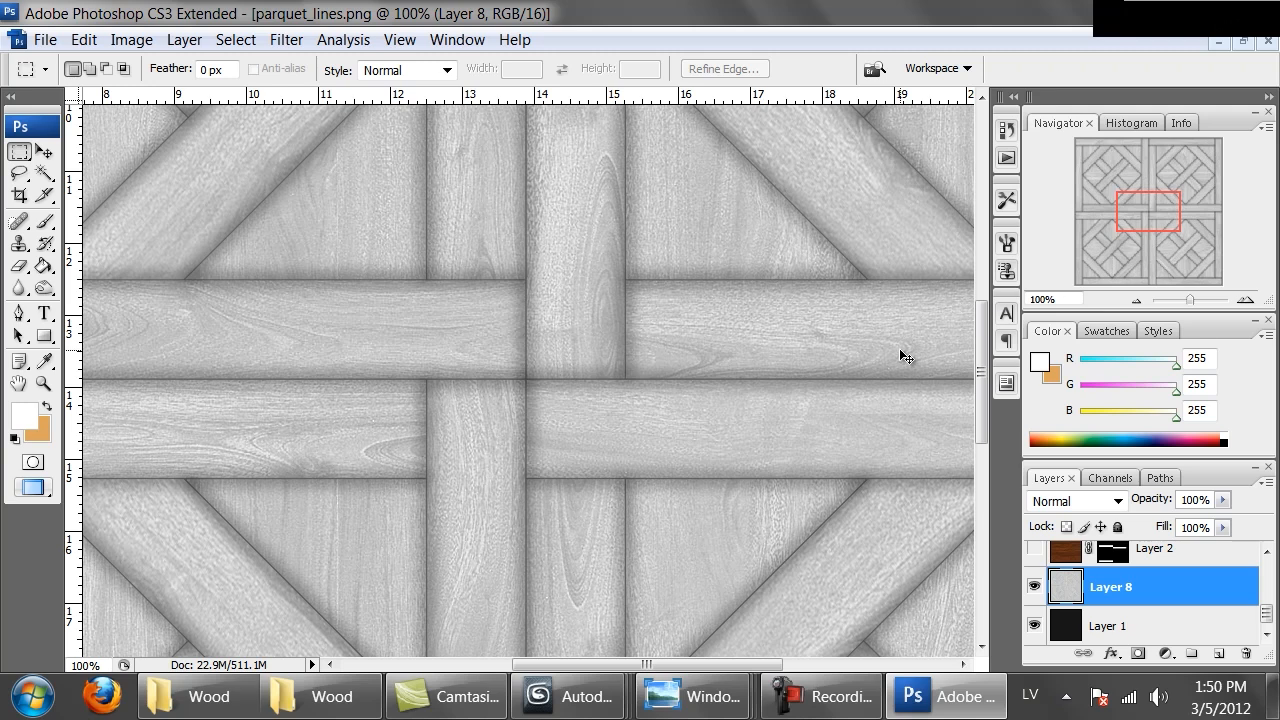
{"action": "key", "text": "ctrl+u"}
{"action": "left_click_drag", "start_coordinate": [935, 424], "coordinate": [899, 425]}
{"action": "left_click", "coordinate": [1116, 268]}
Lighten Layer 8 again with Hue/Saturation, raising its lightness to about +46
{"action": "key", "text": "ctrl+u"}
{"action": "left_click", "coordinate": [978, 426]}
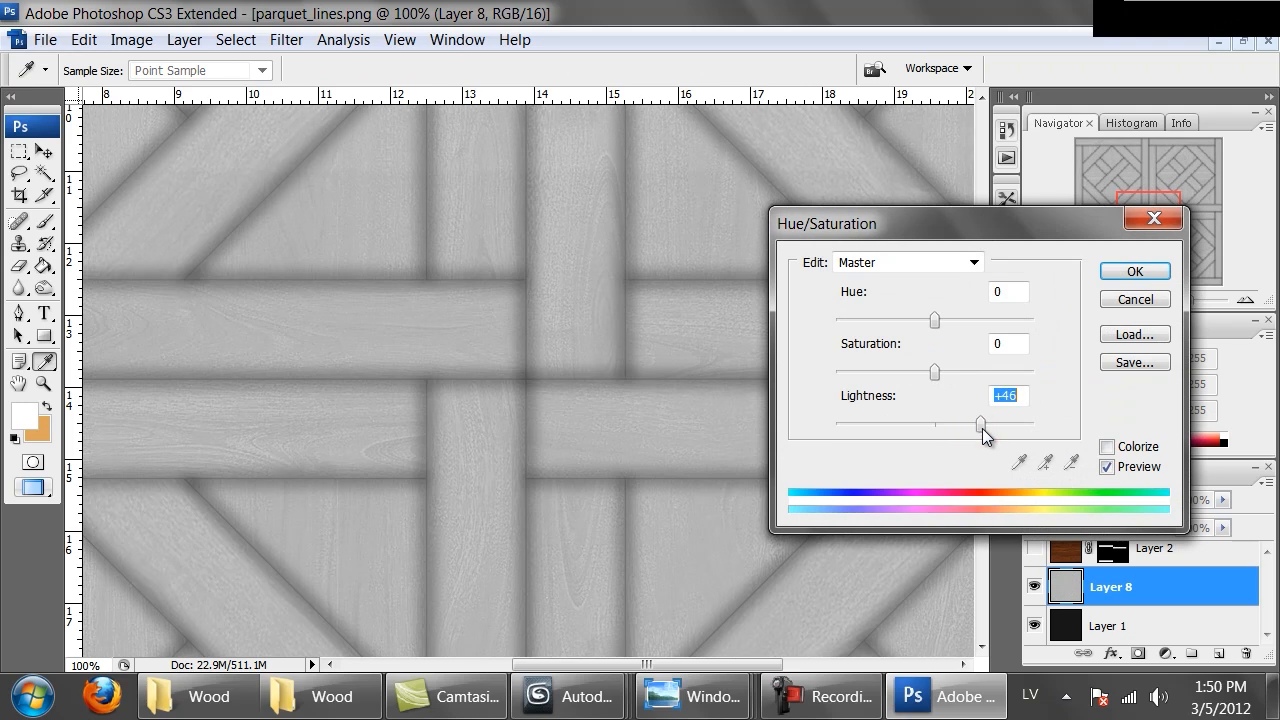
{"action": "left_click_drag", "start_coordinate": [982, 428], "coordinate": [988, 427]}
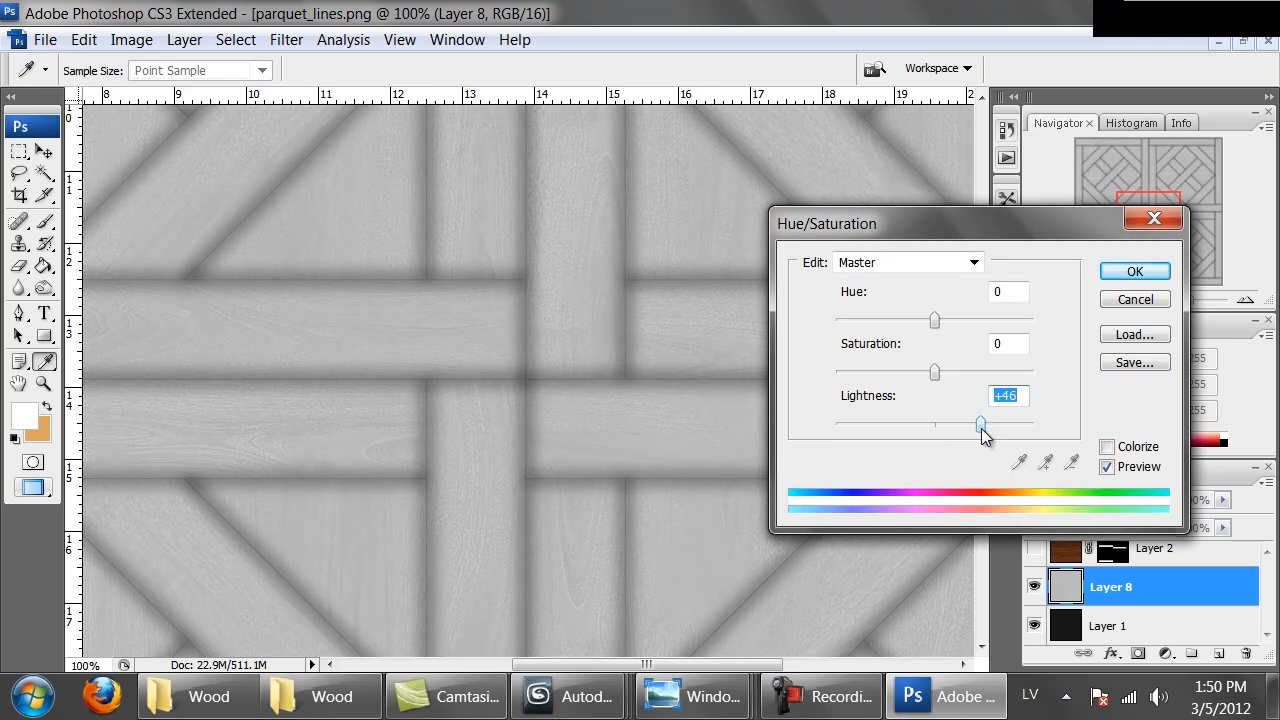
{"action": "left_click", "coordinate": [1133, 271]}
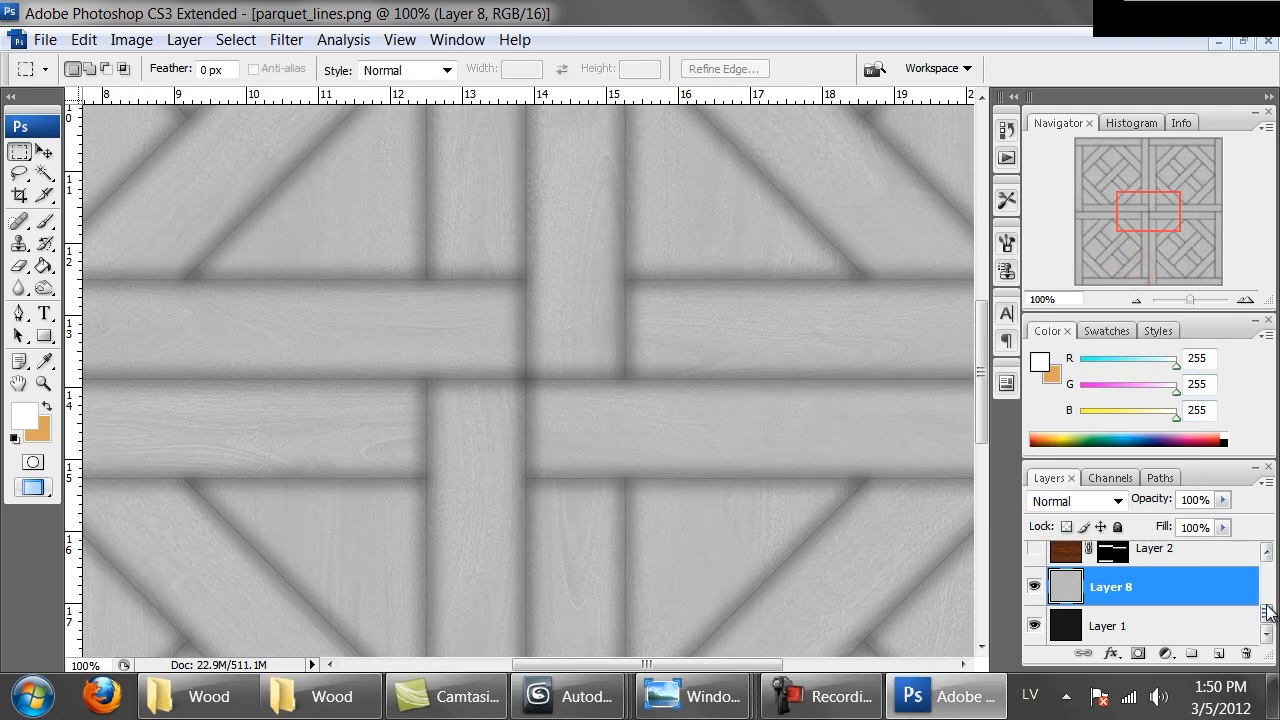
Select Layer 1 and make it black with Hue/Saturation lightness set to -100
{"action": "scroll", "coordinate": [1266, 600], "scroll_direction": "up", "scroll_amount": 5}
{"action": "scroll", "coordinate": [1150, 600], "scroll_direction": "down", "scroll_amount": 5}
{"action": "left_click", "coordinate": [1115, 626]}
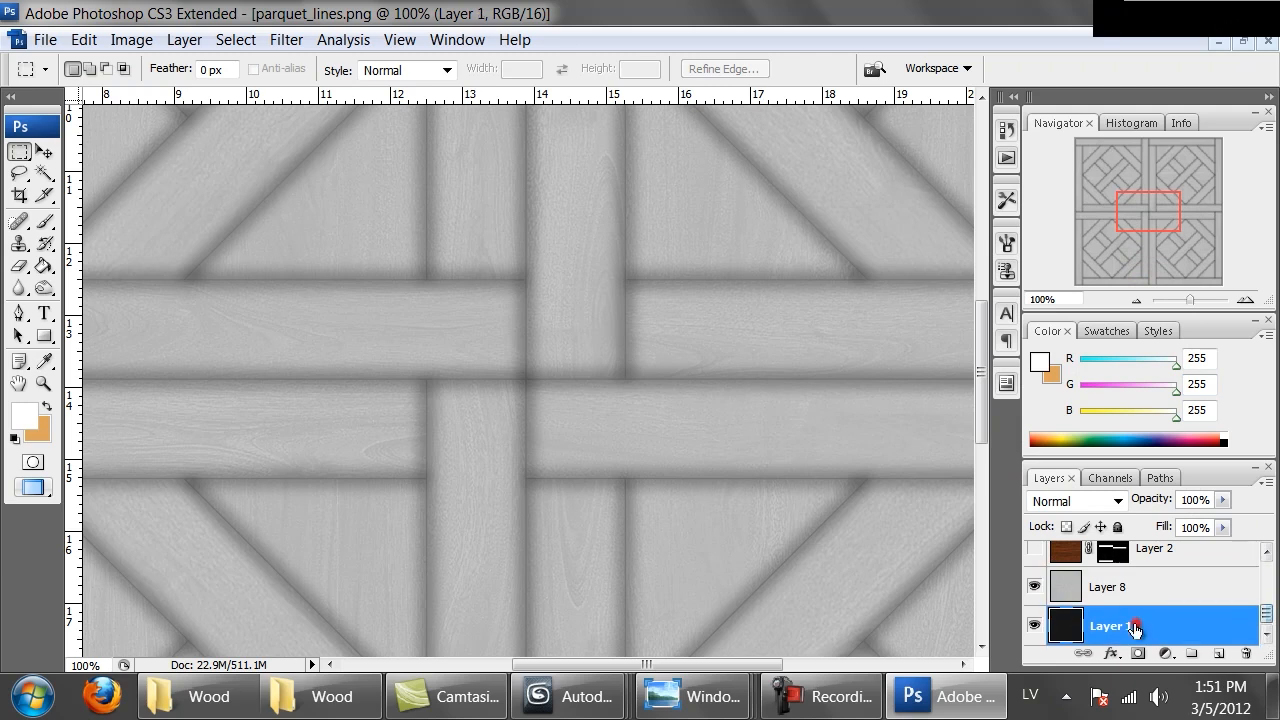
{"action": "key", "text": "ctrl+u"}
{"action": "left_click_drag", "start_coordinate": [862, 427], "coordinate": [836, 424]}
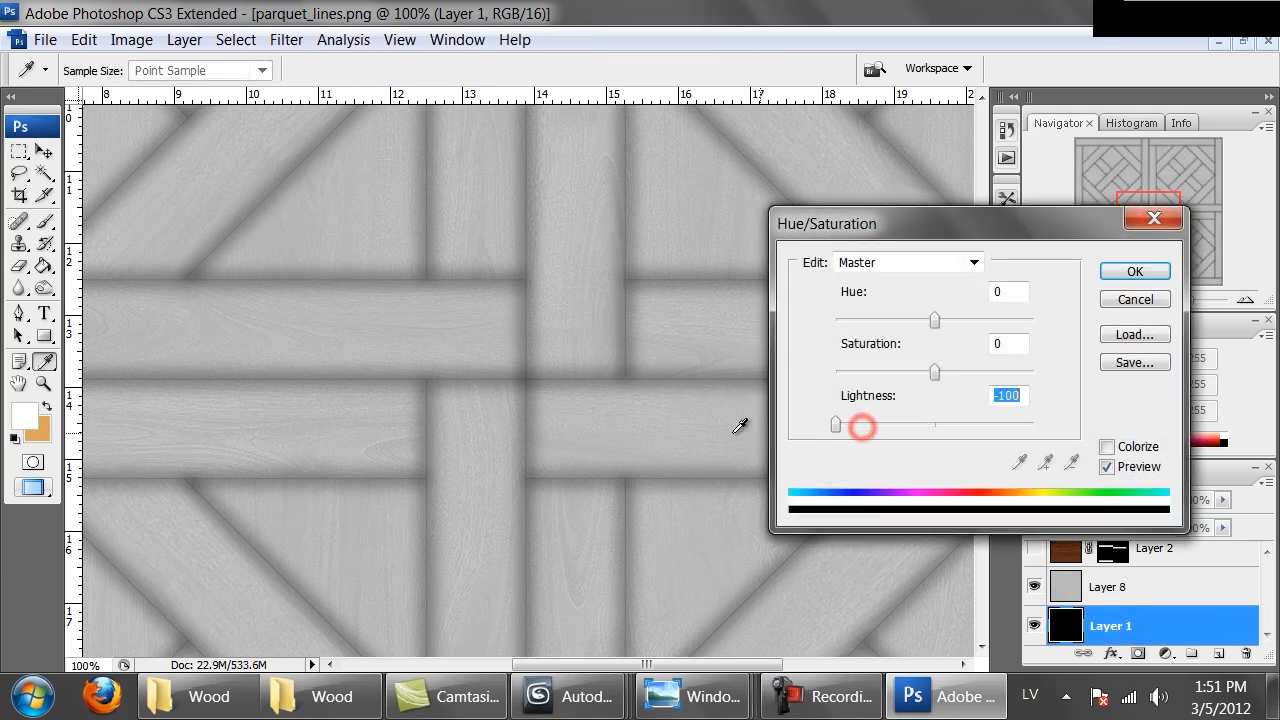
{"action": "left_click", "coordinate": [1135, 272]}
Toggle Layer 8's visibility off and on to compare the result
{"action": "left_click", "coordinate": [1034, 587]}
{"action": "left_click", "coordinate": [1034, 587]}
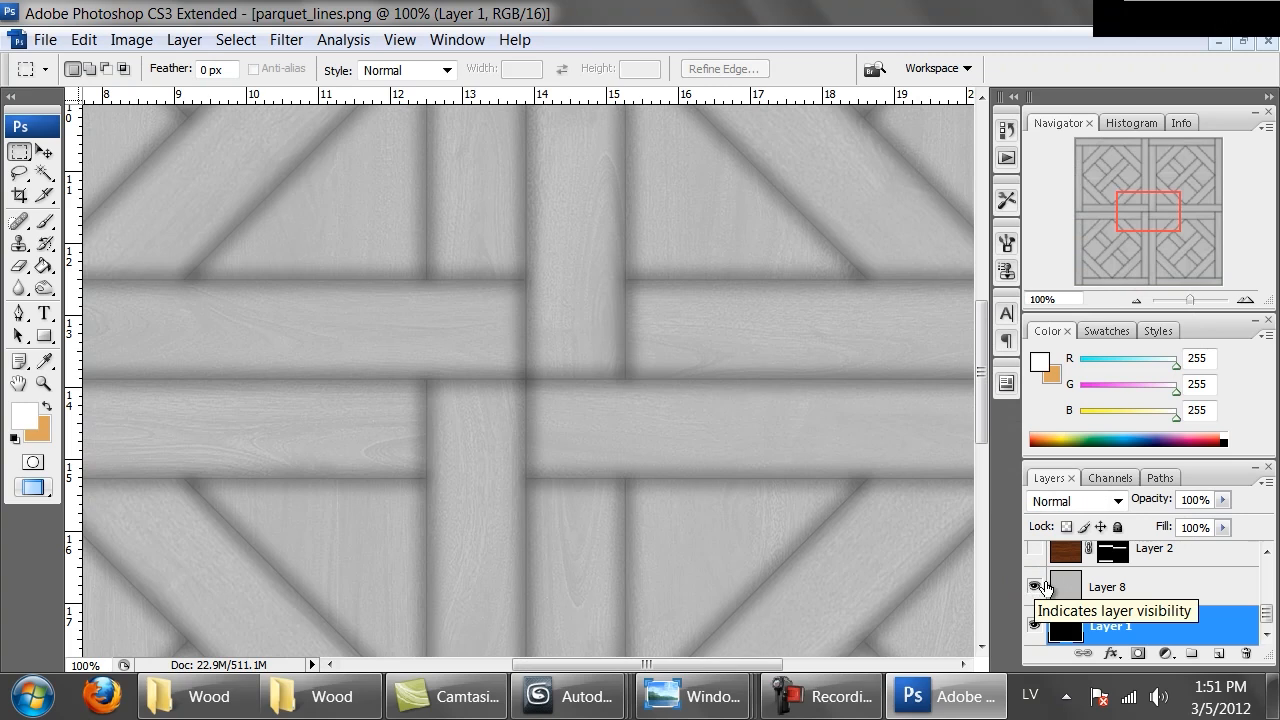
{"action": "left_click_drag", "start_coordinate": [1267, 622], "coordinate": [1257, 534]}
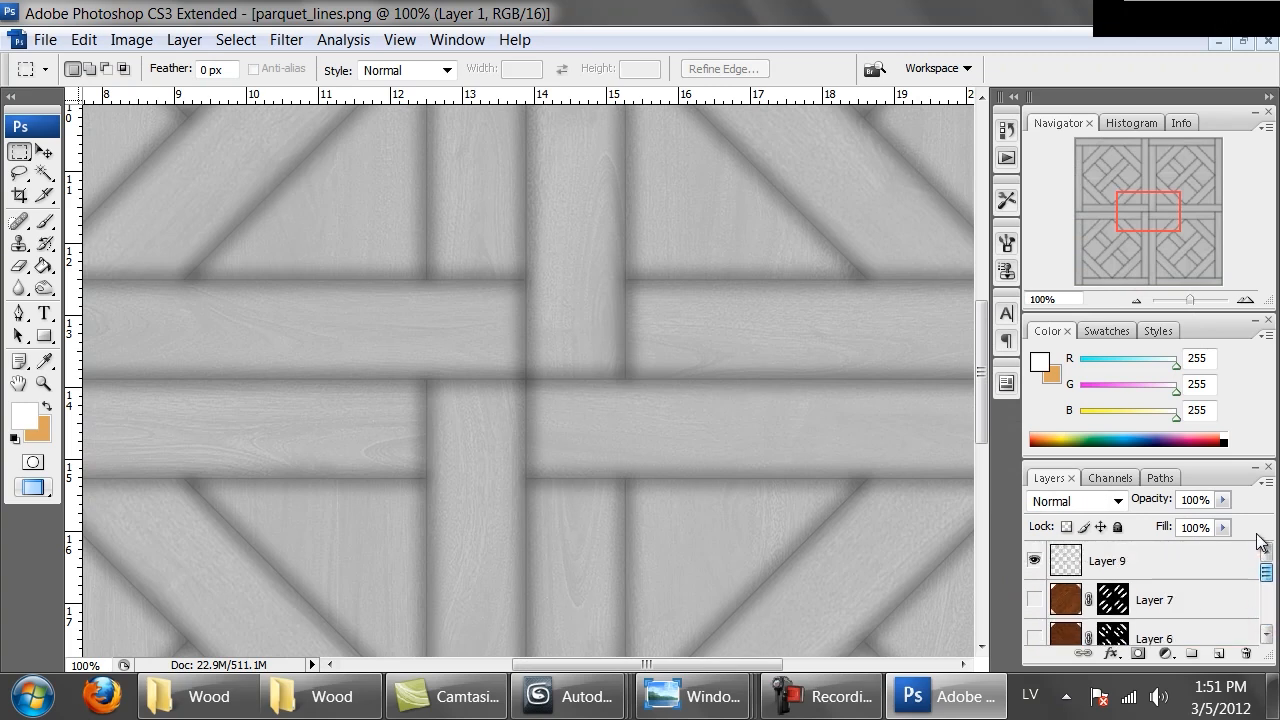
Set Layer 9's opacity to 50%
{"action": "left_click", "coordinate": [1151, 564]}
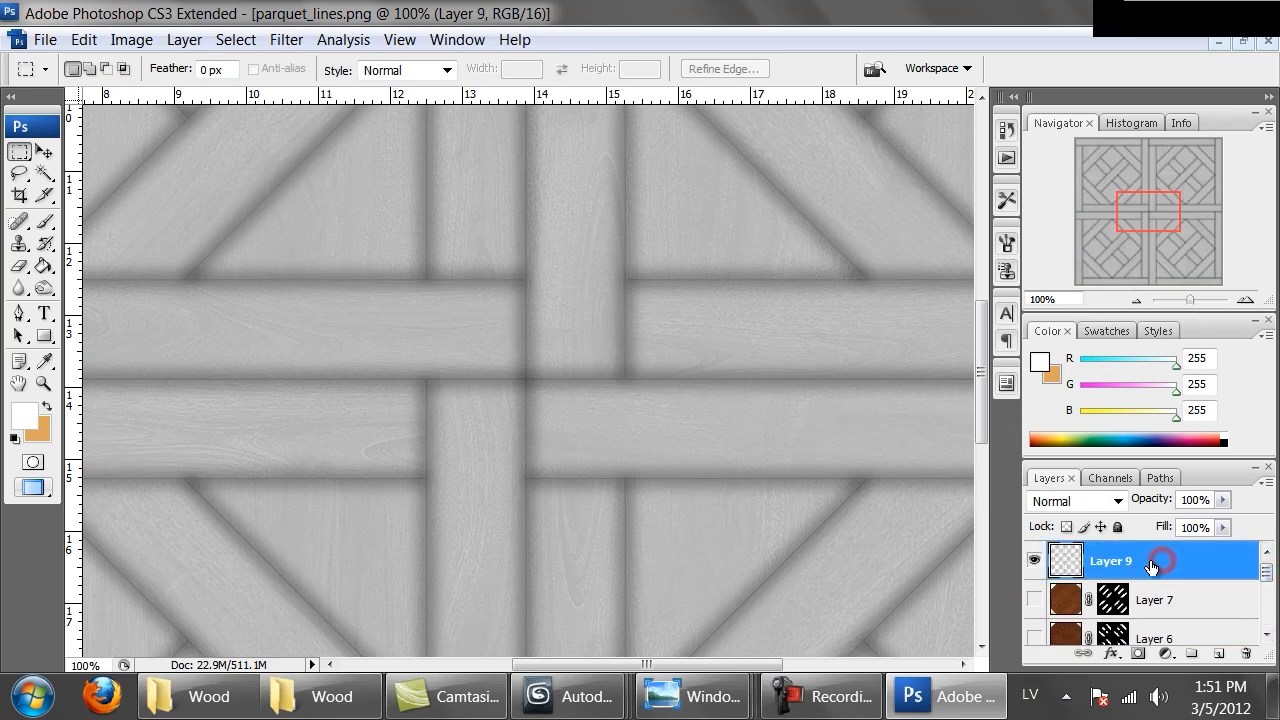
{"action": "left_click", "coordinate": [1207, 500]}
{"action": "type", "text": "50"}
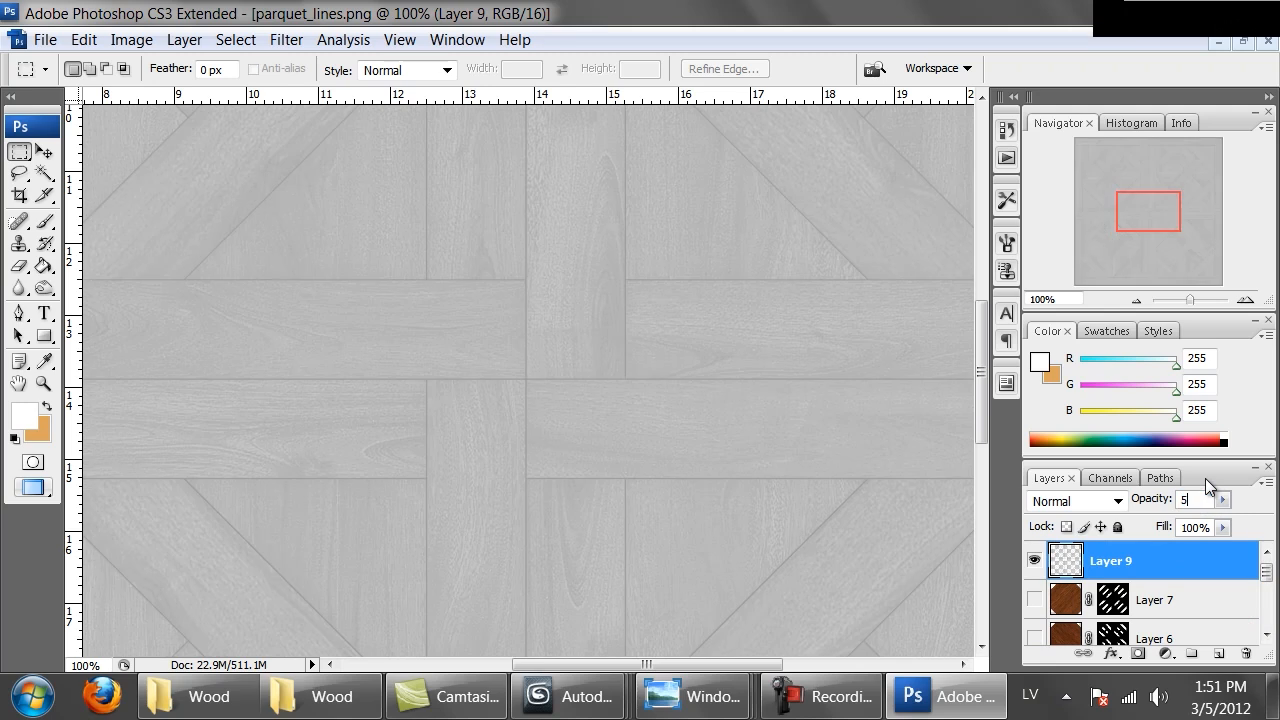
Start saving a copy of the image and choose the PNG format
{"action": "left_click", "coordinate": [20, 151]}
{"action": "left_click", "coordinate": [425, 228]}
{"action": "key", "text": "ctrl+minus"}
{"action": "key", "text": "ctrl+minus"}
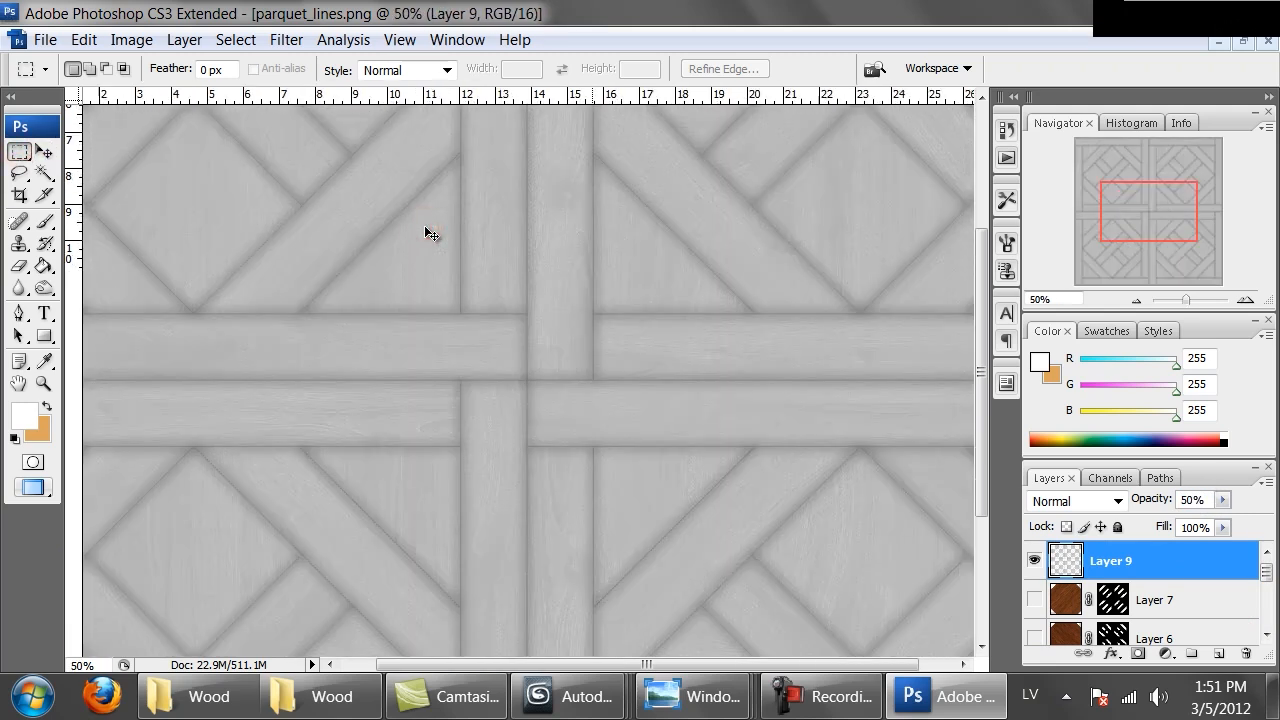
{"action": "key", "text": "ctrl+minus"}
{"action": "key", "text": "ctrl+minus"}
{"action": "key", "text": "ctrl+shift+s"}
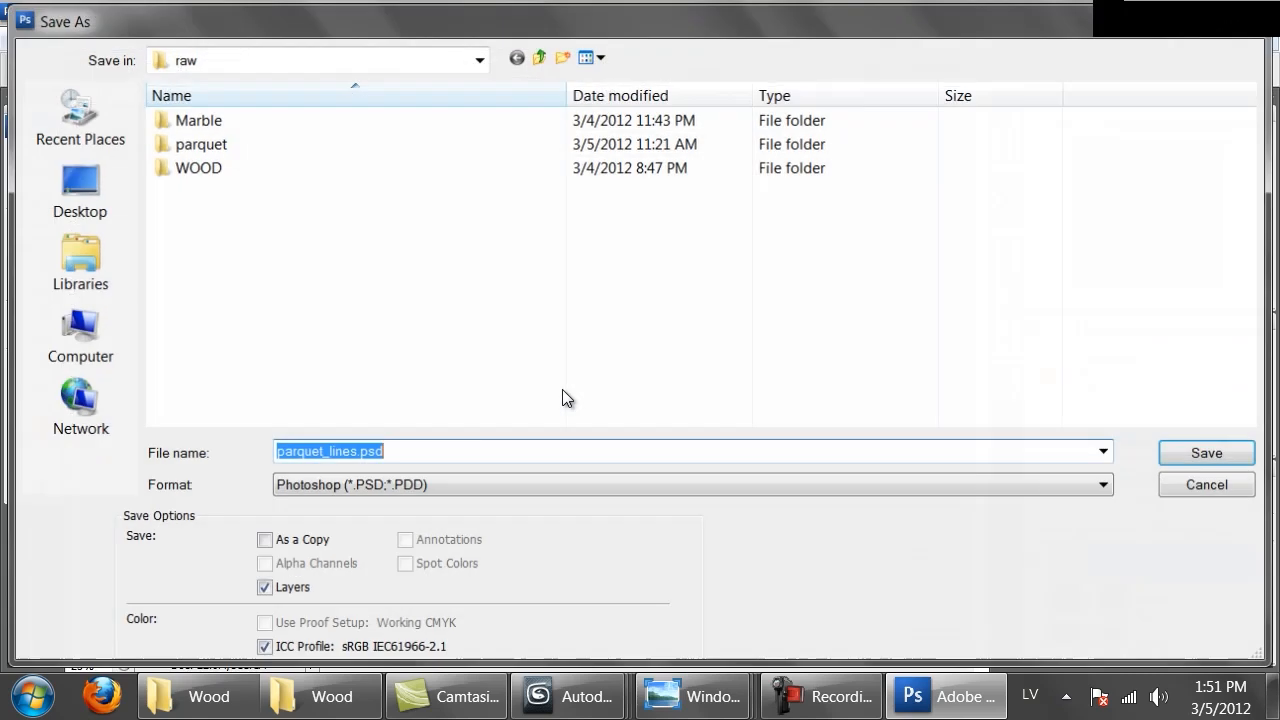
{"action": "left_click", "coordinate": [423, 486]}
{"action": "left_click", "coordinate": [325, 600]}
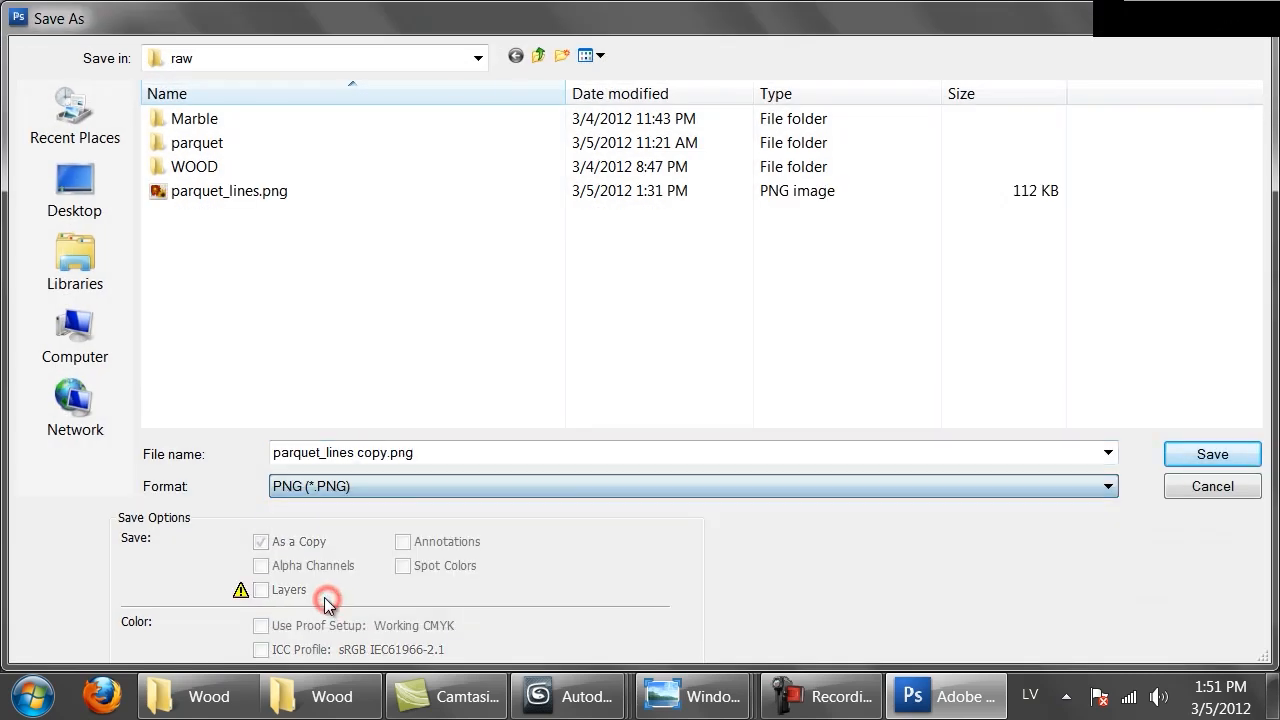
Navigate the save dialog to the Parquet textures folder
{"action": "left_click", "coordinate": [238, 192]}
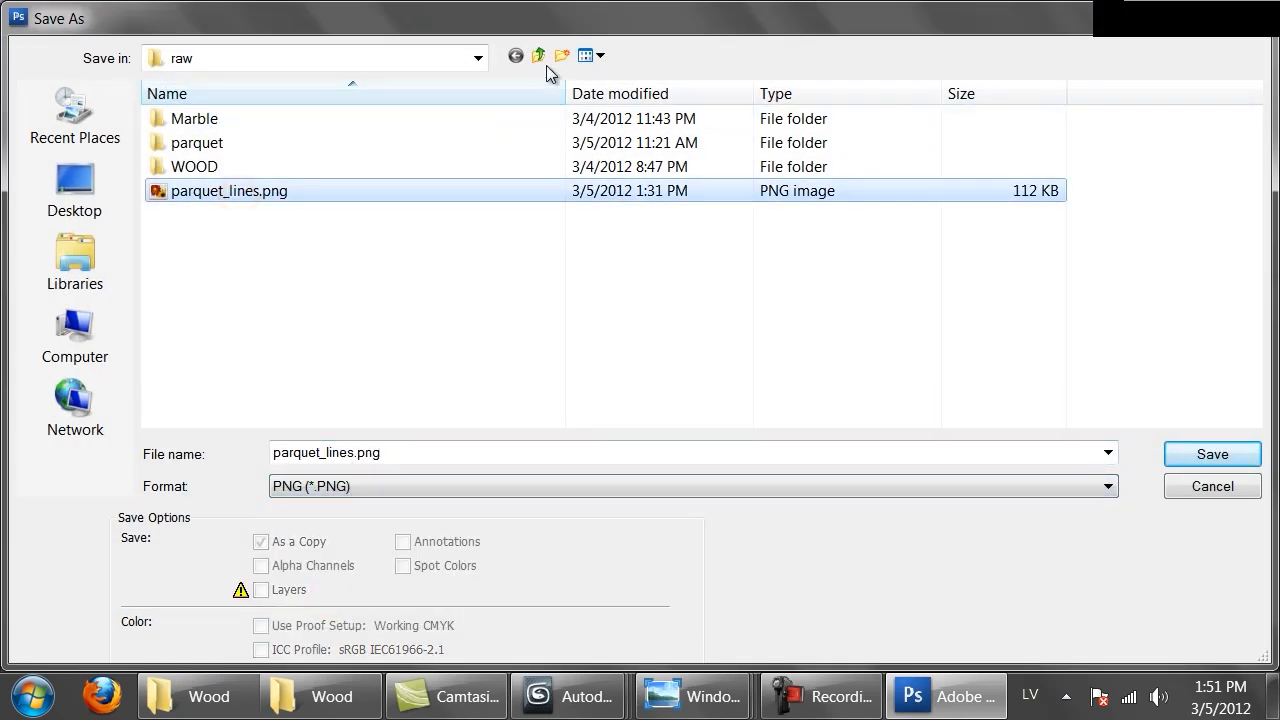
{"action": "left_click", "coordinate": [538, 55]}
{"action": "double_click", "coordinate": [228, 164]}
{"action": "double_click", "coordinate": [228, 166]}
{"action": "left_click", "coordinate": [228, 166]}
{"action": "key", "text": "BackSpace"}
{"action": "double_click", "coordinate": [235, 145]}
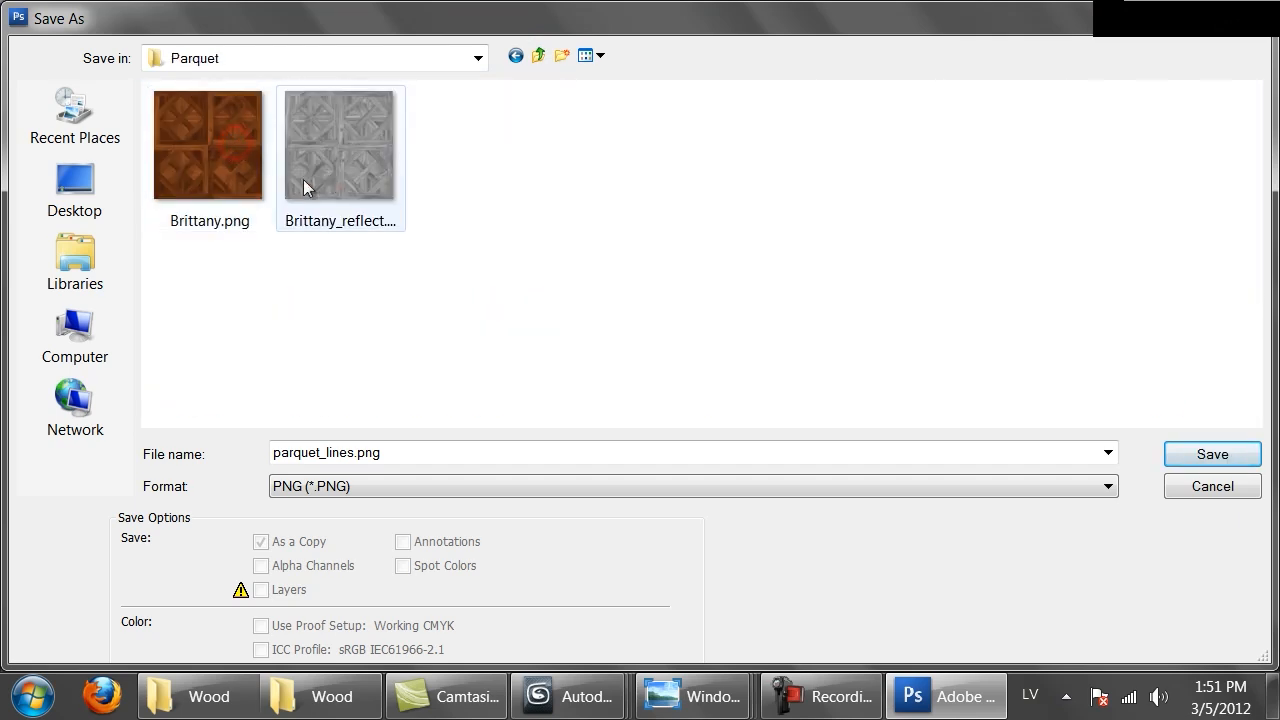
Save the PNG copy as Brittany_bump.png in the Parquet folder
{"action": "left_click", "coordinate": [340, 190]}
{"action": "left_click", "coordinate": [358, 452]}
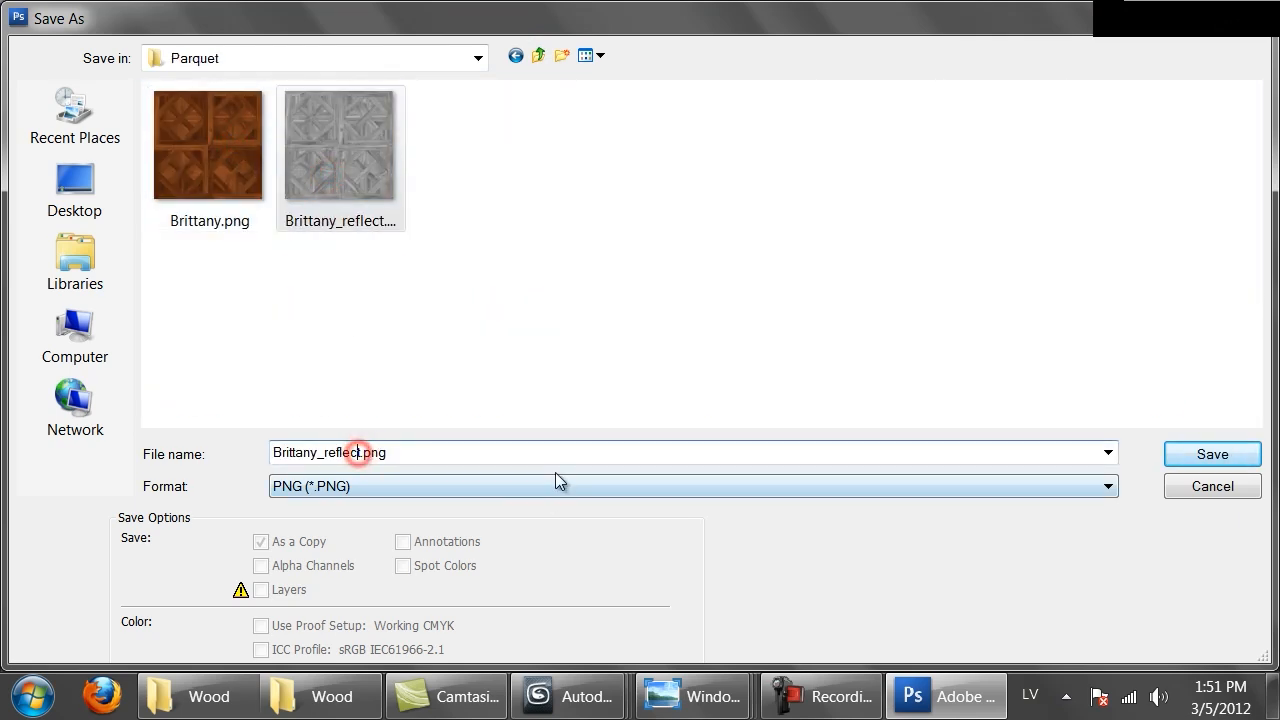
{"action": "type", "text": "_bump"}
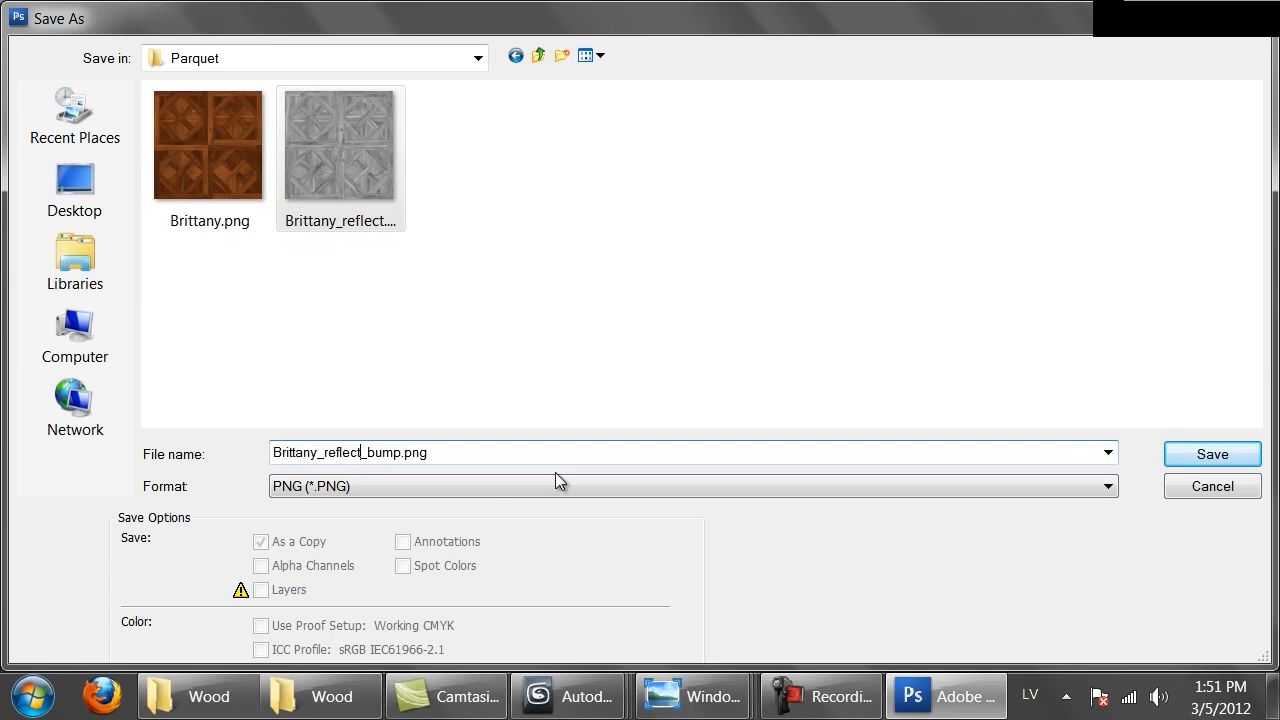
{"action": "key", "text": "BackSpace"}
{"action": "key", "text": "BackSpace"}
{"action": "key", "text": "BackSpace"}
{"action": "key", "text": "BackSpace"}
{"action": "key", "text": "BackSpace"}
{"action": "key", "text": "BackSpace"}
{"action": "key", "text": "BackSpace"}
{"action": "key", "text": "BackSpace"}
{"action": "key", "text": "Return"}
{"action": "key", "text": "Return"}
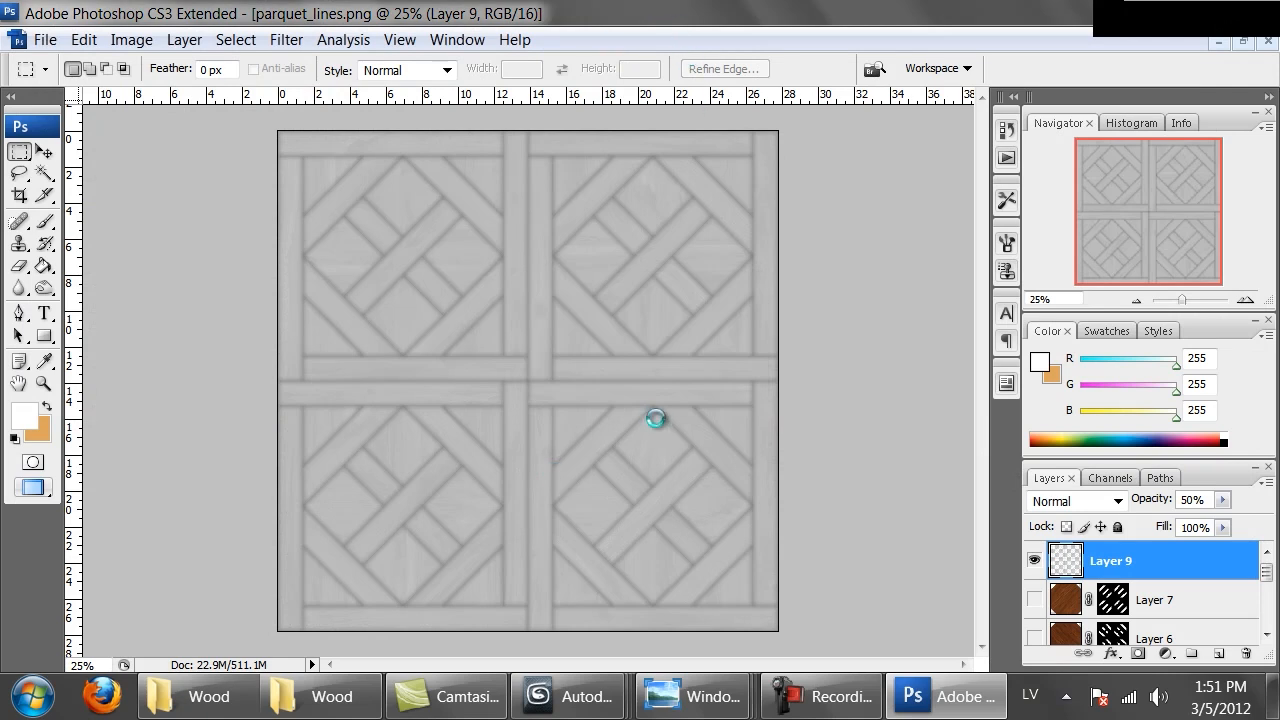
Switch to 3ds Max and close the V-Ray frame buffer window
{"action": "left_click", "coordinate": [592, 692]}
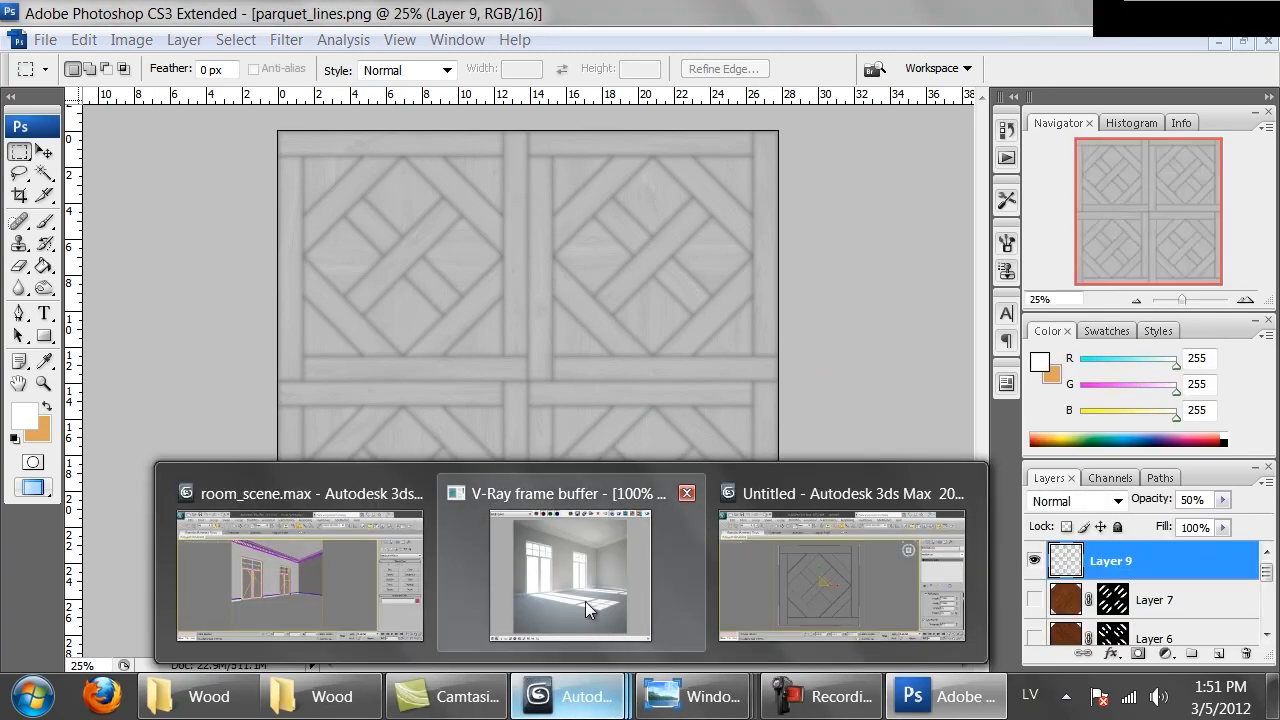
{"action": "left_click", "coordinate": [585, 601]}
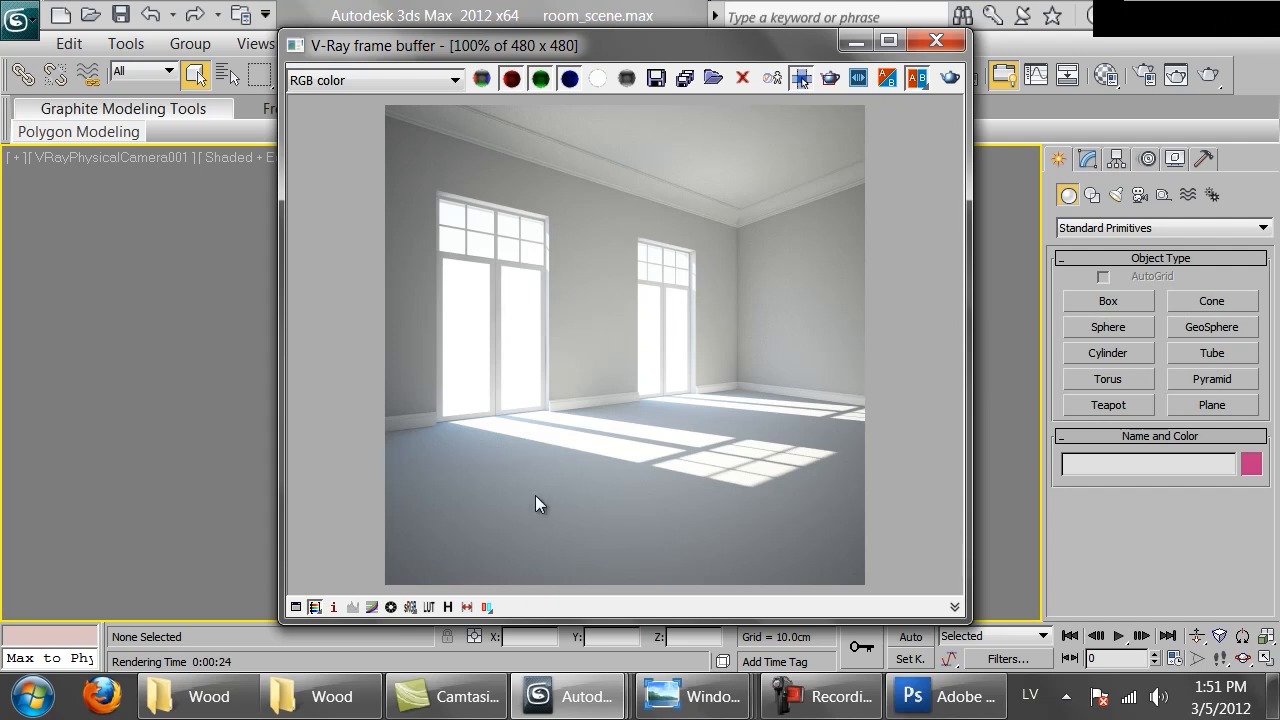
{"action": "left_click", "coordinate": [936, 40]}
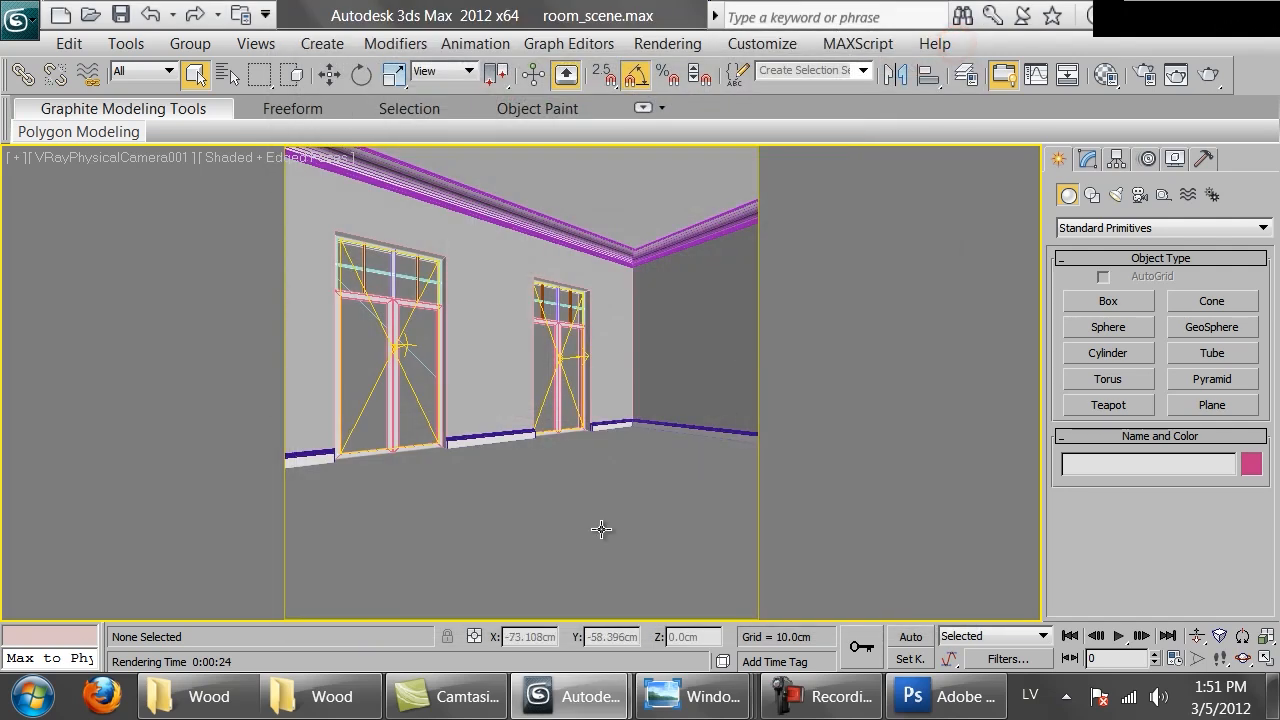
Select the floor box, check its UVW Map modifier and open the Material Editor
{"action": "left_click", "coordinate": [601, 529]}
{"action": "left_click", "coordinate": [1084, 160]}
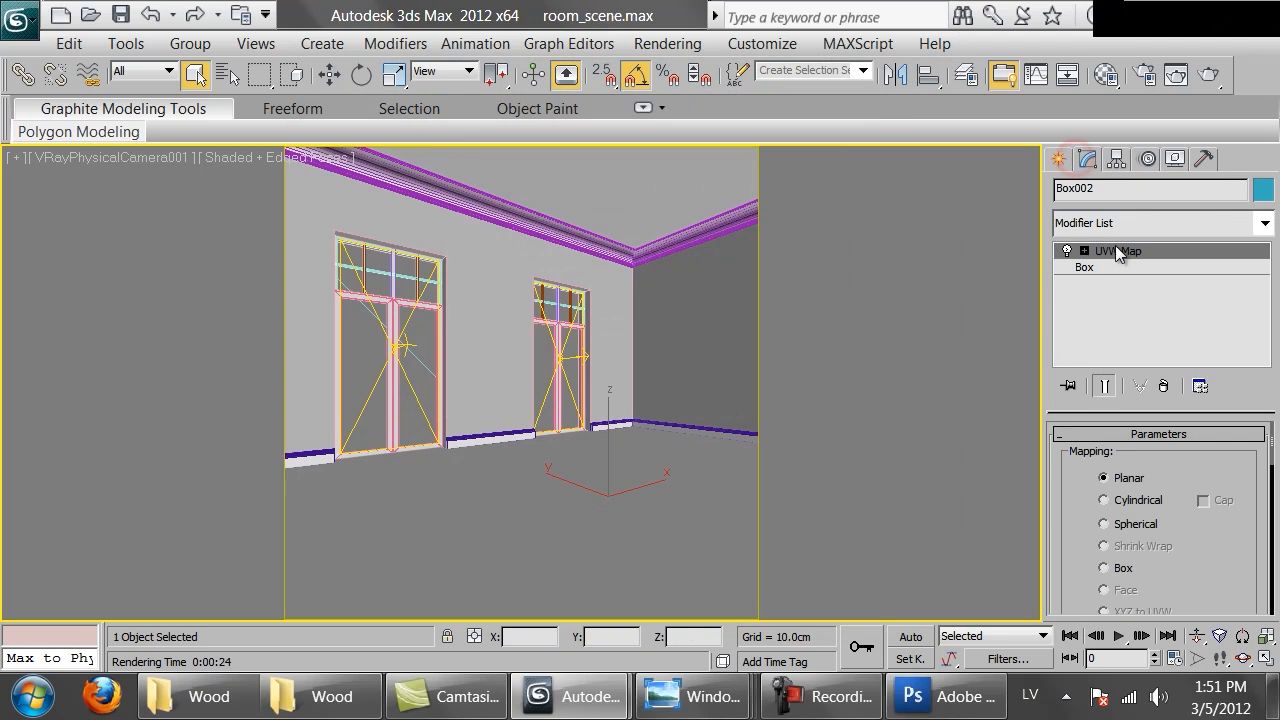
{"action": "scroll", "coordinate": [1236, 582], "scroll_direction": "down", "scroll_amount": 8}
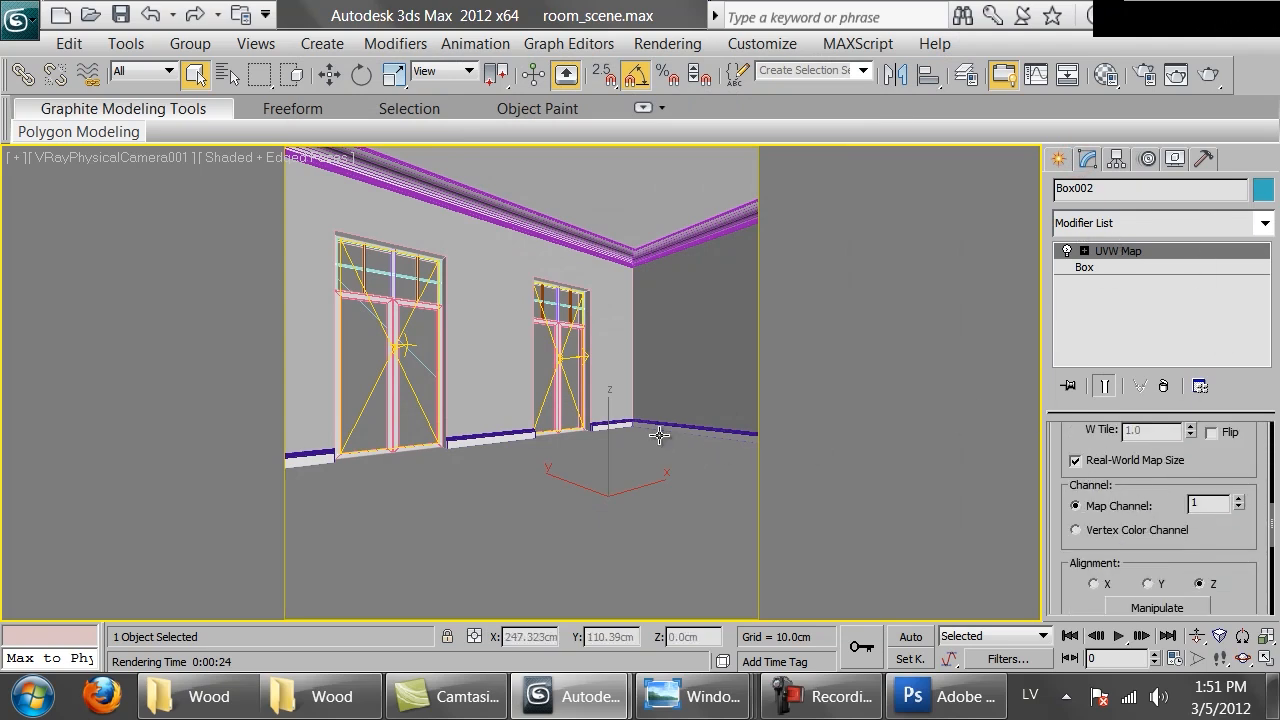
{"action": "key", "text": "m"}
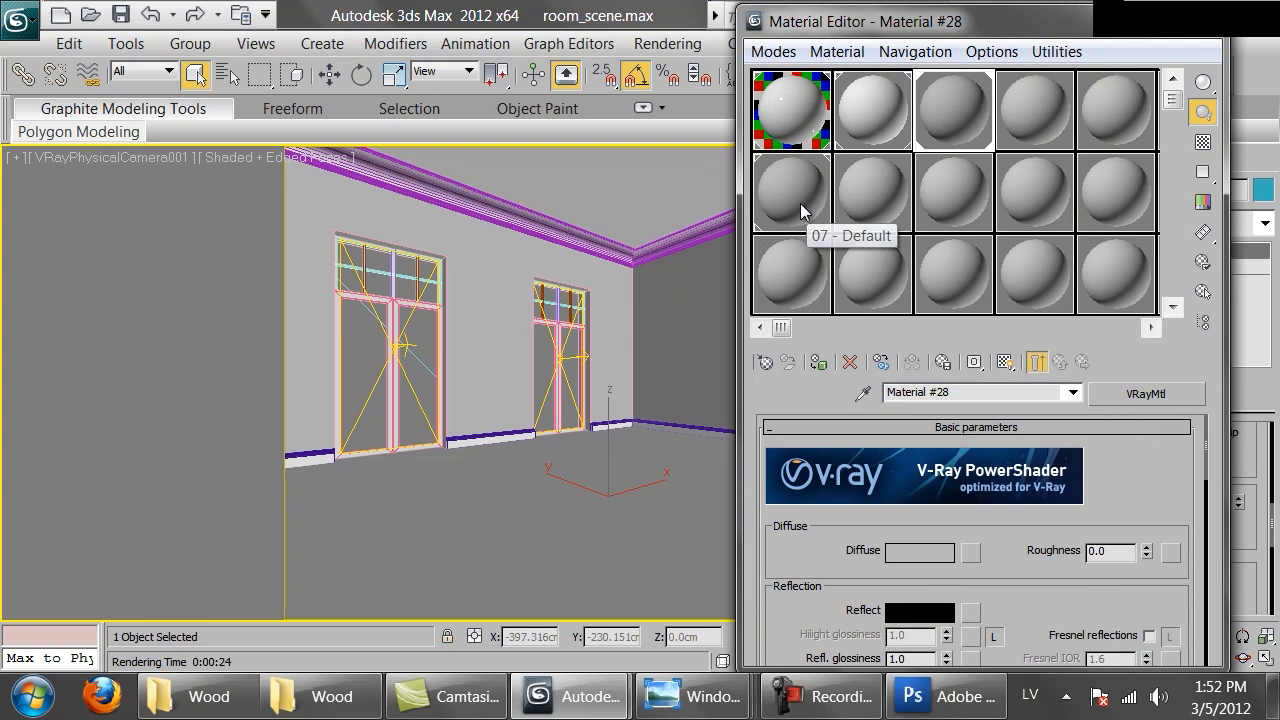
{"action": "left_click", "coordinate": [800, 203]}
{"action": "left_click", "coordinate": [767, 364]}
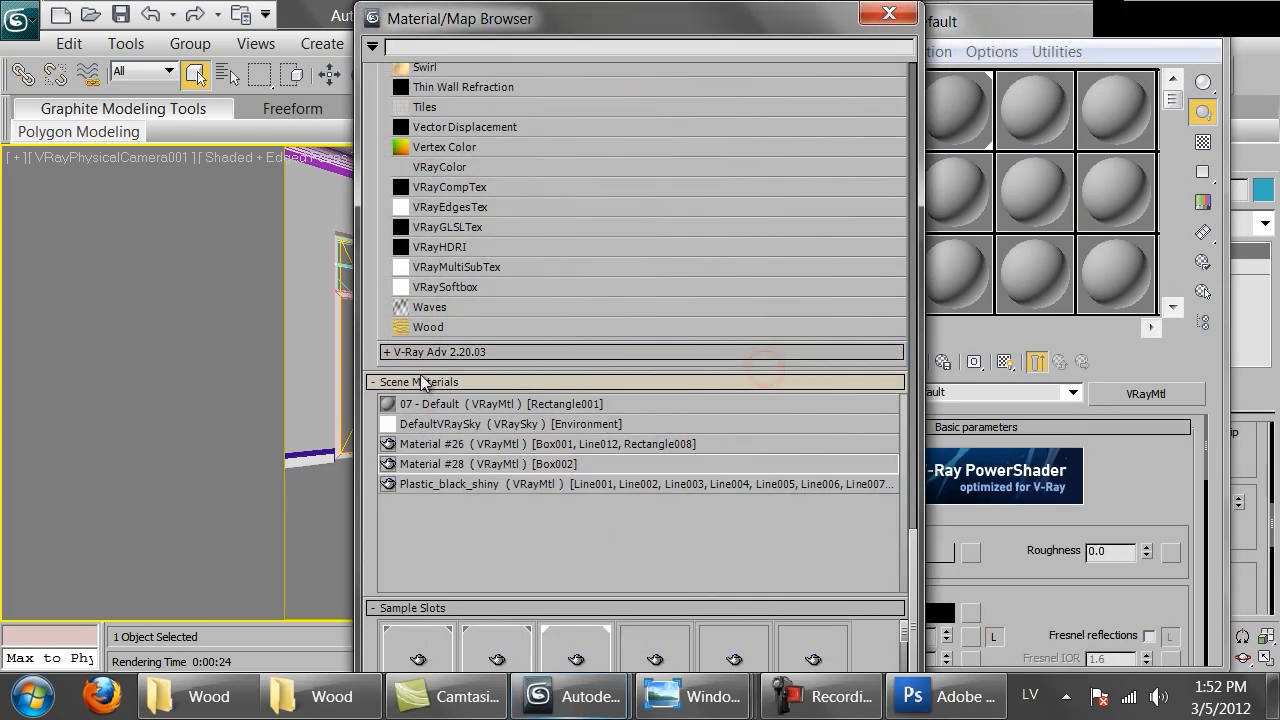
{"action": "left_click", "coordinate": [445, 352]}
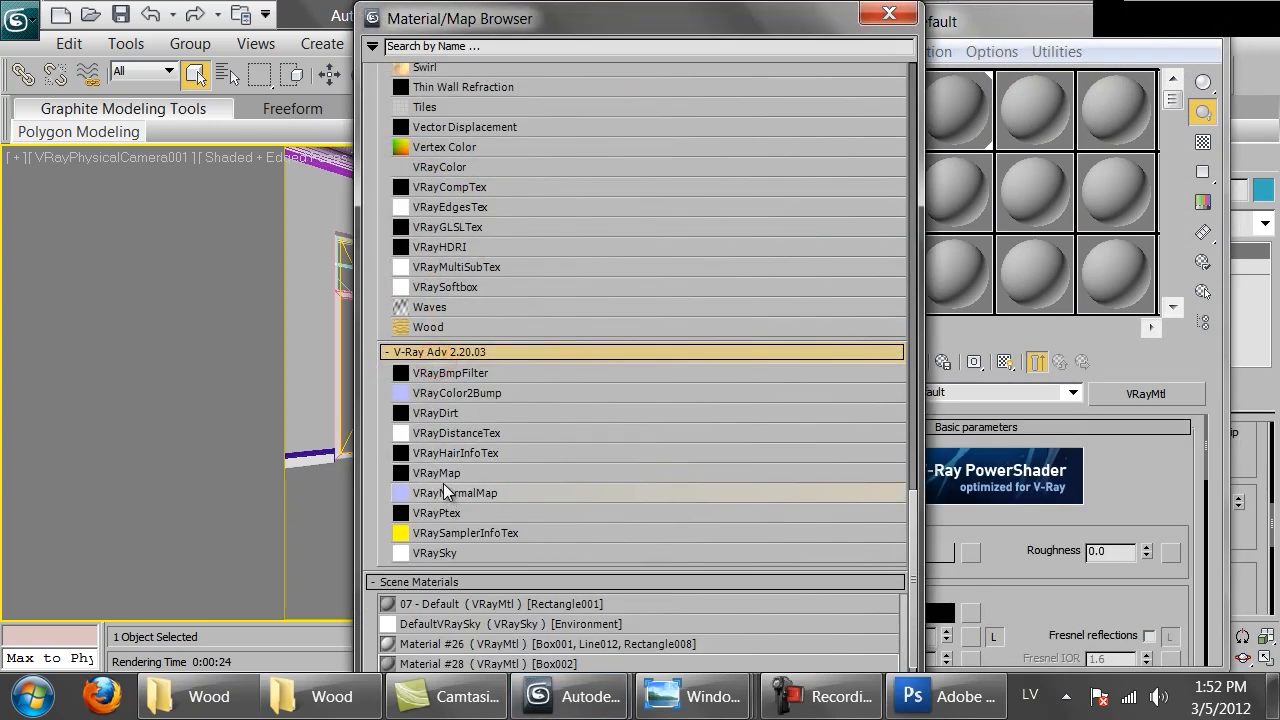
{"action": "left_click", "coordinate": [438, 352]}
{"action": "left_click", "coordinate": [889, 13]}
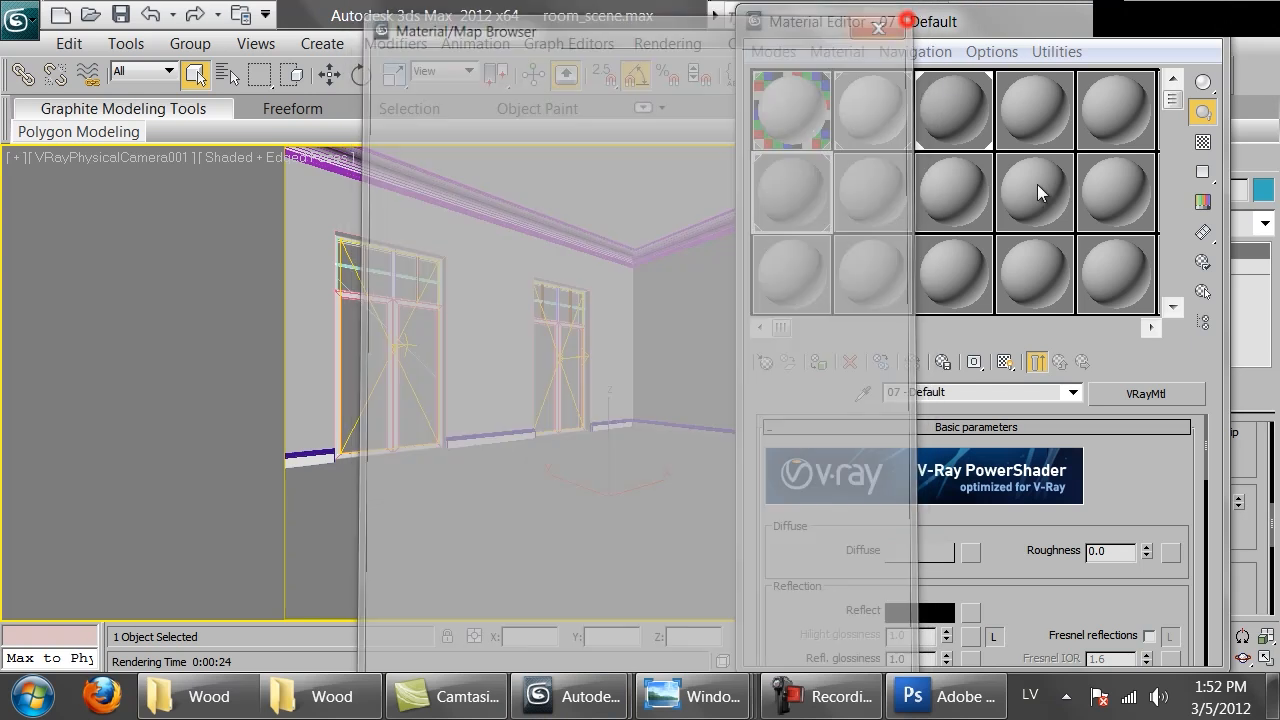
Try assigning Brittany.png as a diffuse bitmap on the 07 - Default material and undo it
{"action": "left_click", "coordinate": [1125, 398]}
{"action": "left_click", "coordinate": [418, 578]}
{"action": "double_click", "coordinate": [433, 593]}
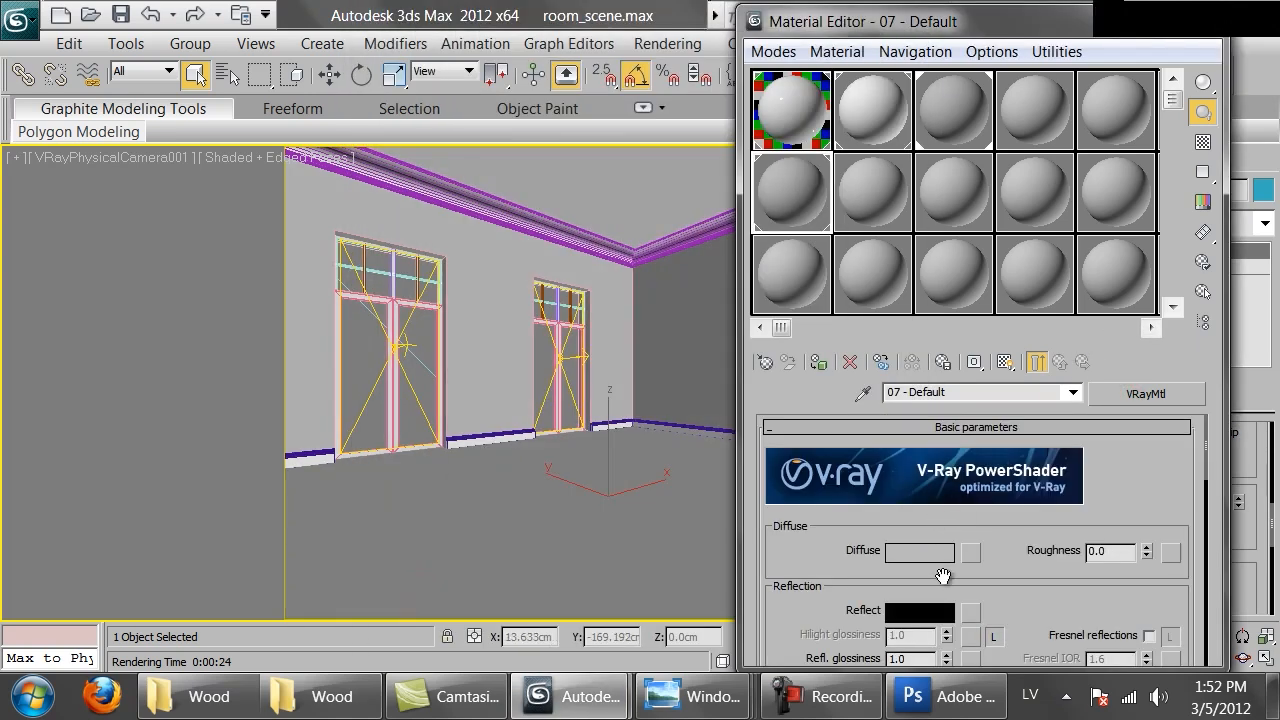
{"action": "left_click", "coordinate": [970, 552]}
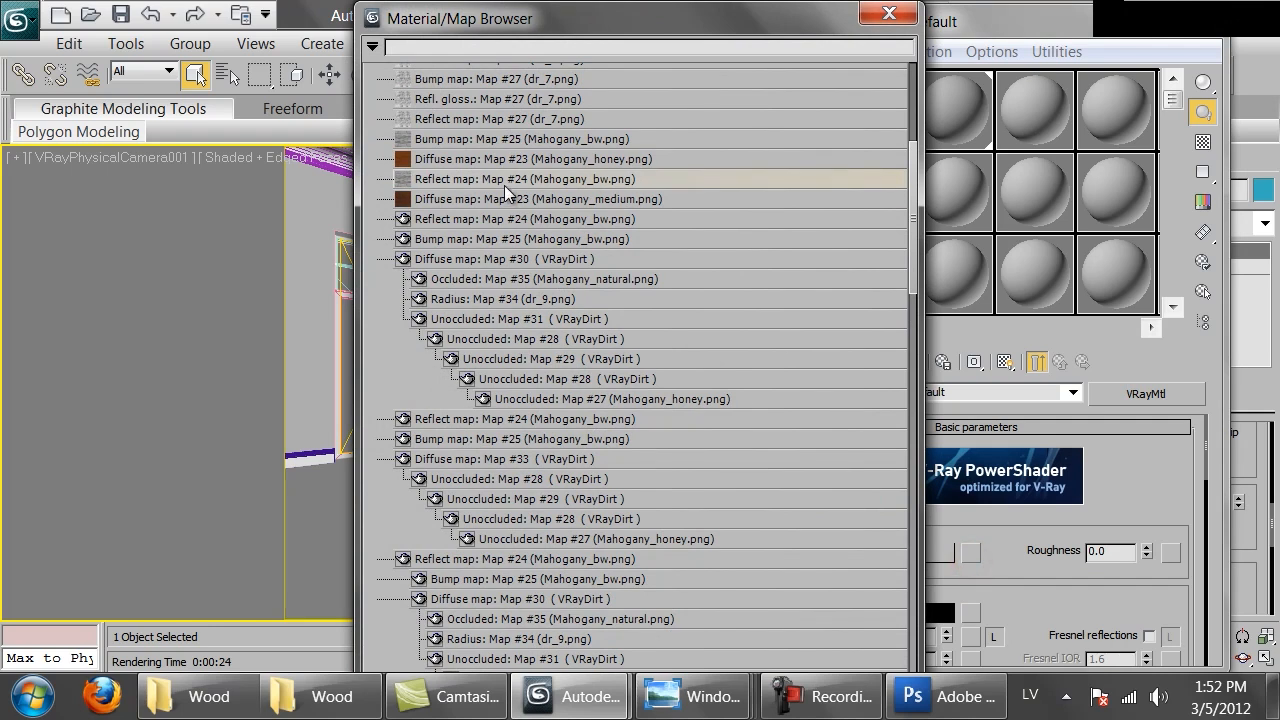
{"action": "scroll", "coordinate": [556, 175], "scroll_direction": "up", "scroll_amount": 4}
{"action": "scroll", "coordinate": [556, 175], "scroll_direction": "up", "scroll_amount": 2}
{"action": "left_click", "coordinate": [392, 75]}
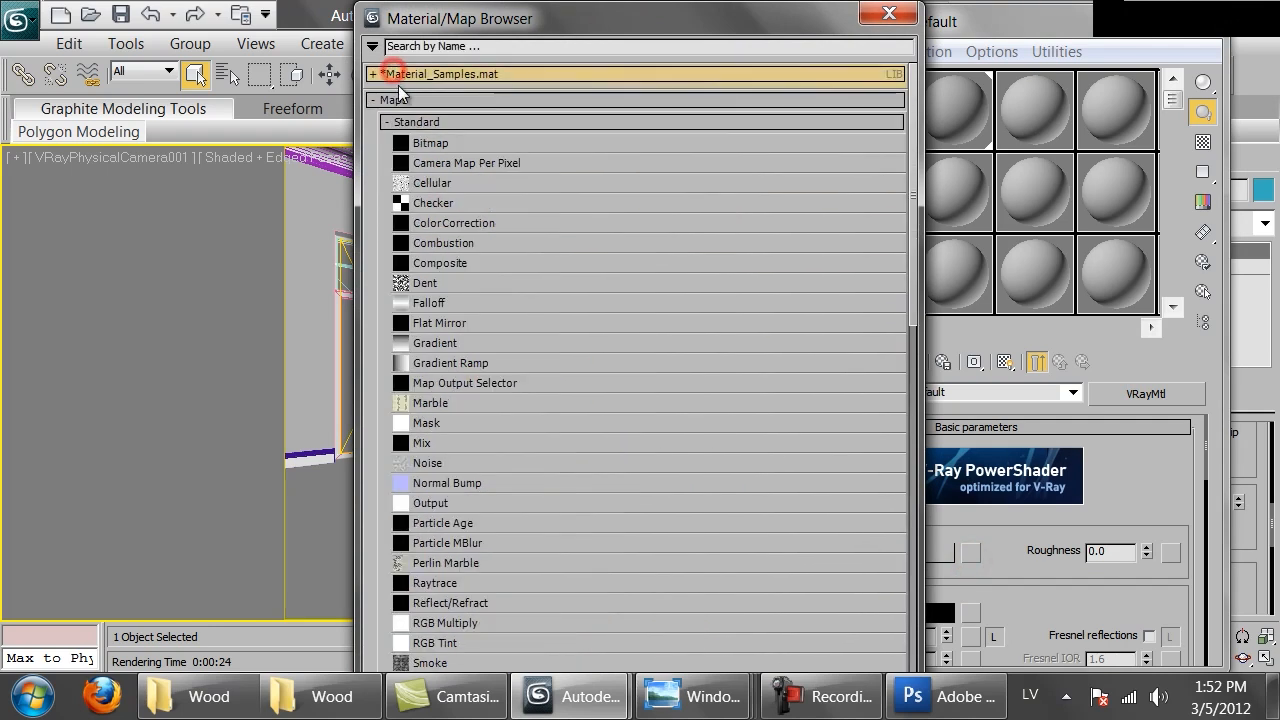
{"action": "double_click", "coordinate": [435, 143]}
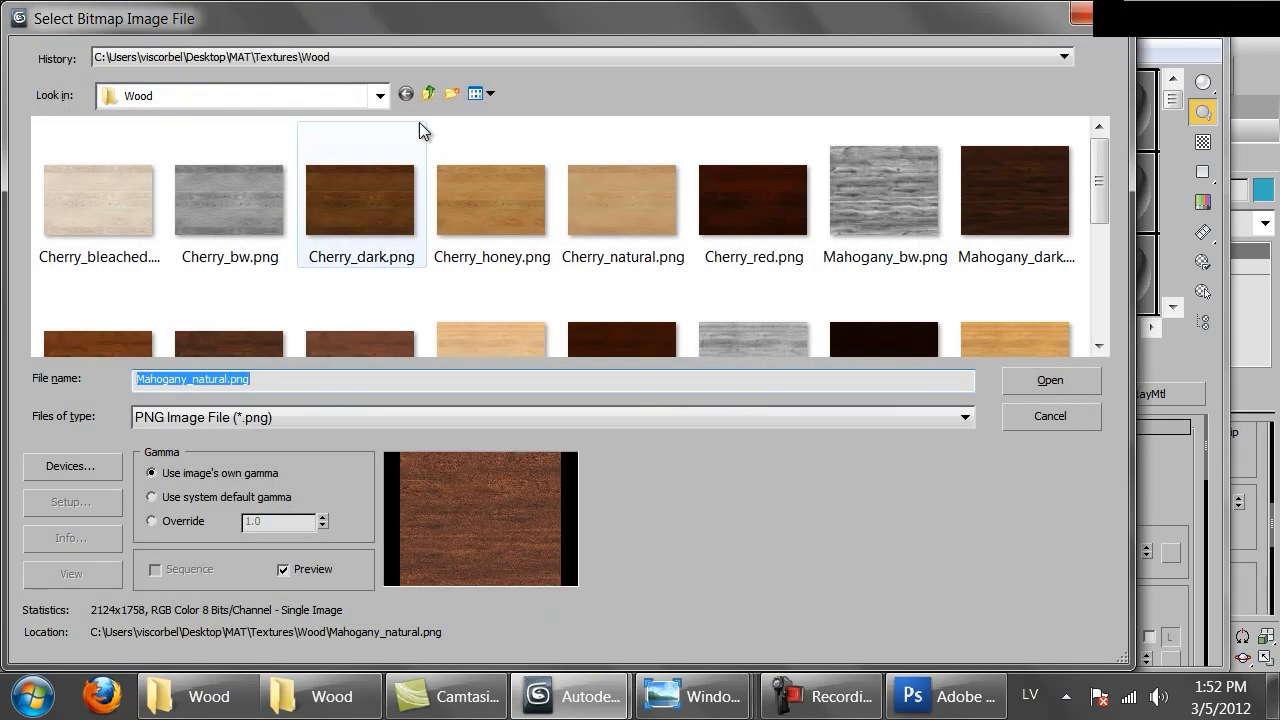
{"action": "key", "text": "BackSpace"}
{"action": "left_click", "coordinate": [68, 177]}
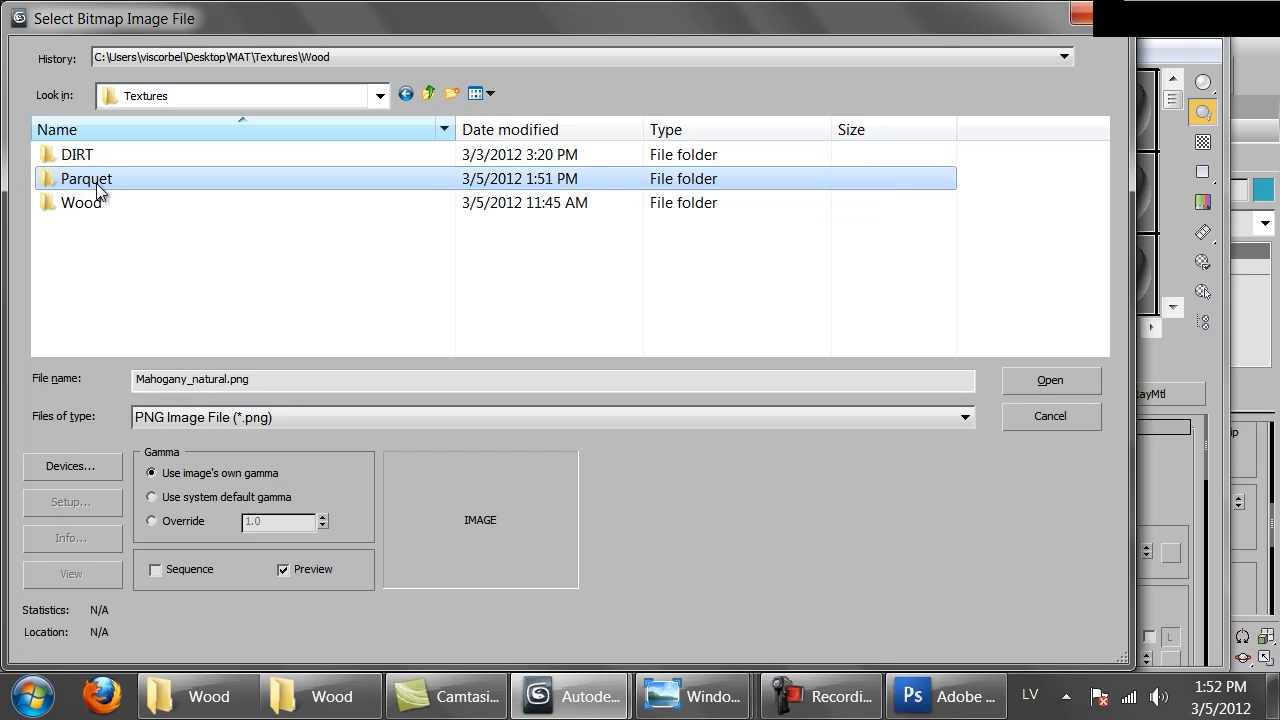
{"action": "double_click", "coordinate": [94, 182]}
{"action": "double_click", "coordinate": [96, 183]}
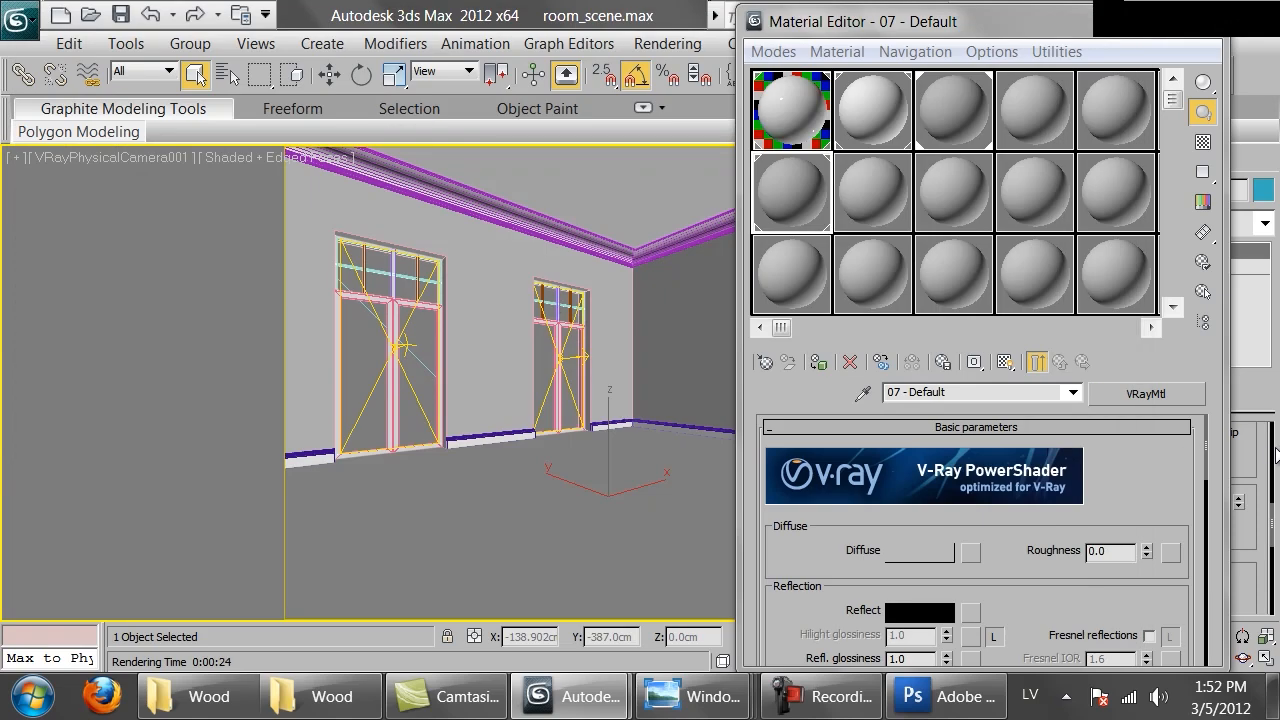
{"action": "left_click", "coordinate": [1007, 365]}
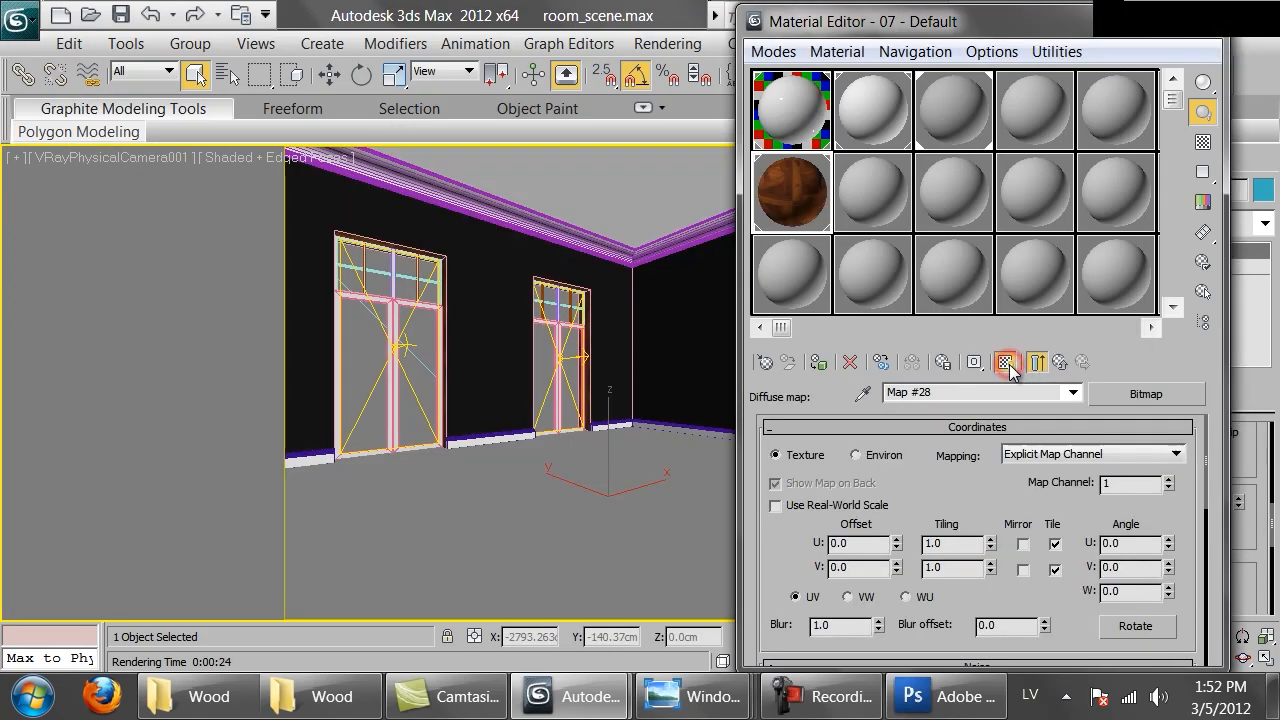
{"action": "key", "text": "ctrl+z"}
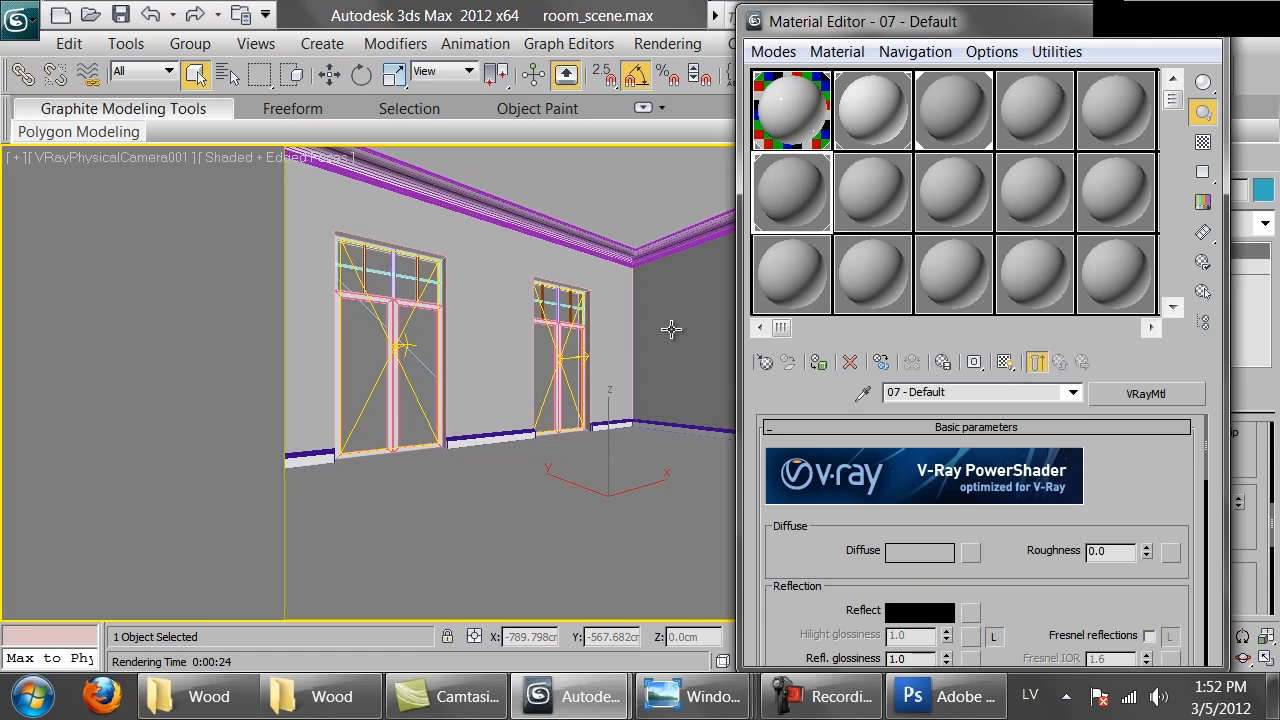
Make the 13 - Default slot a VRayMtl with Brittany.png from the Parquet folder as its diffuse bitmap
{"action": "left_click", "coordinate": [786, 268]}
{"action": "left_click", "coordinate": [787, 198]}
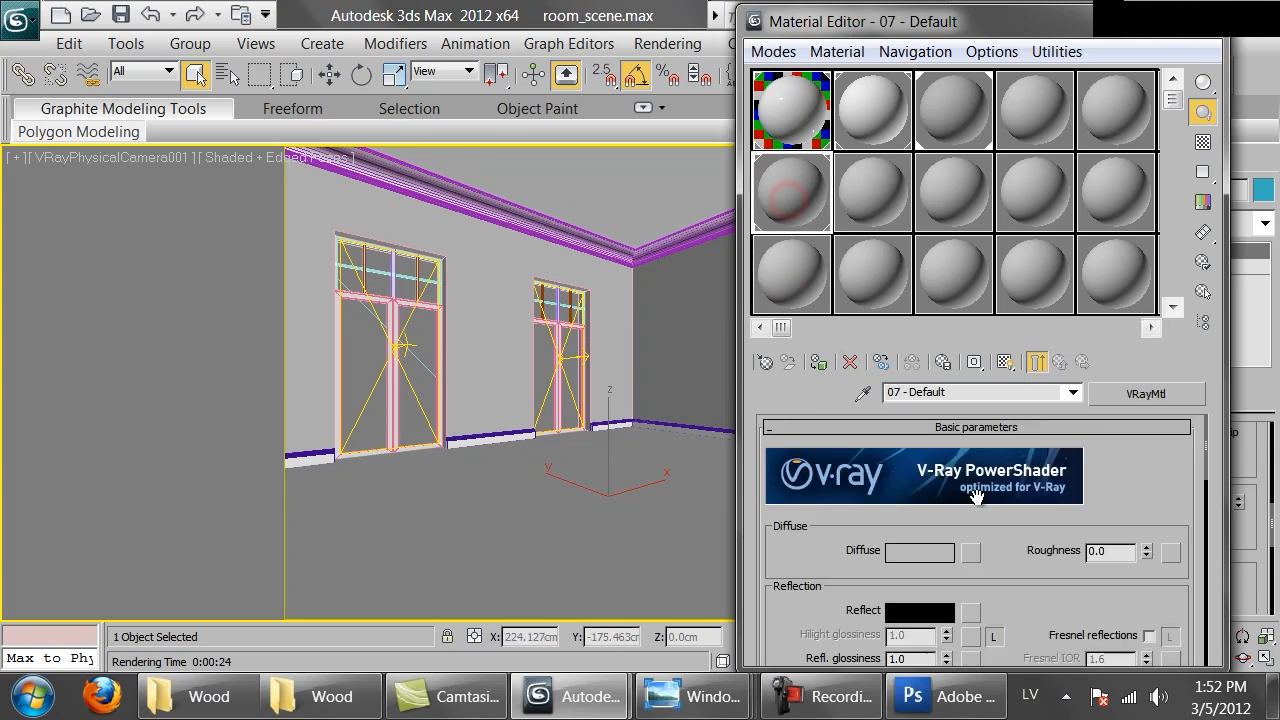
{"action": "left_click", "coordinate": [776, 253]}
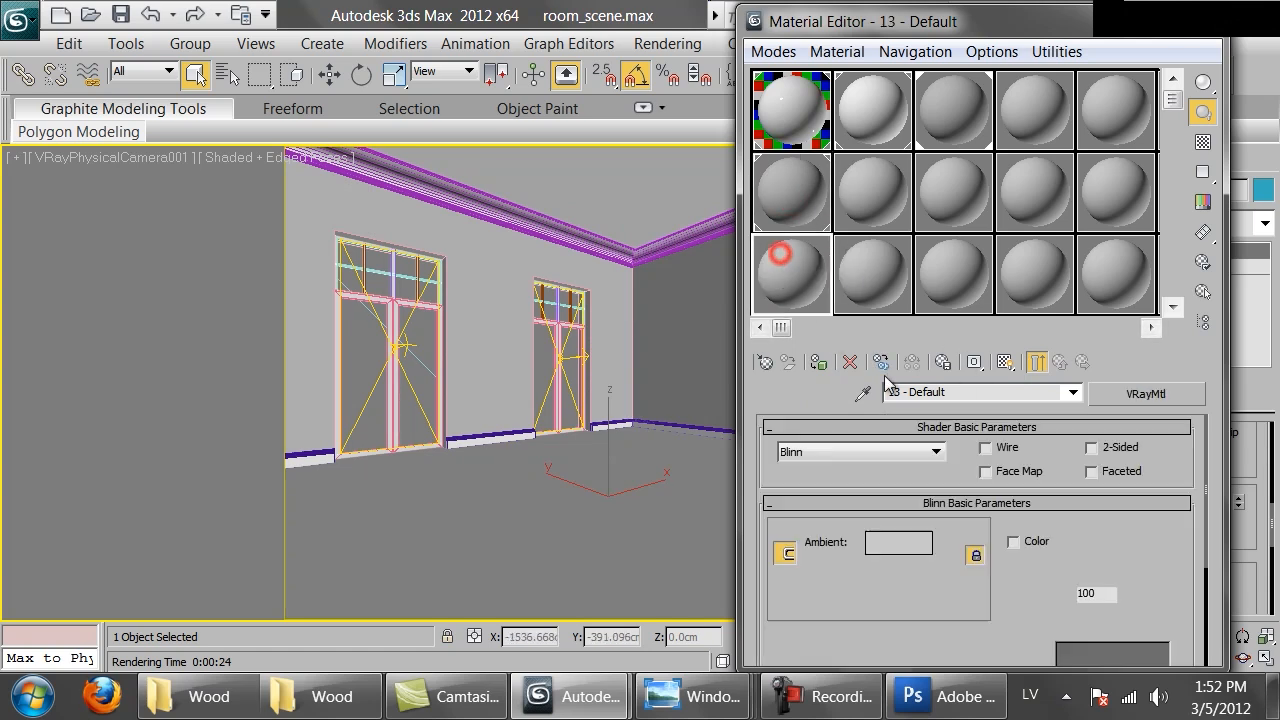
{"action": "left_click", "coordinate": [1116, 400]}
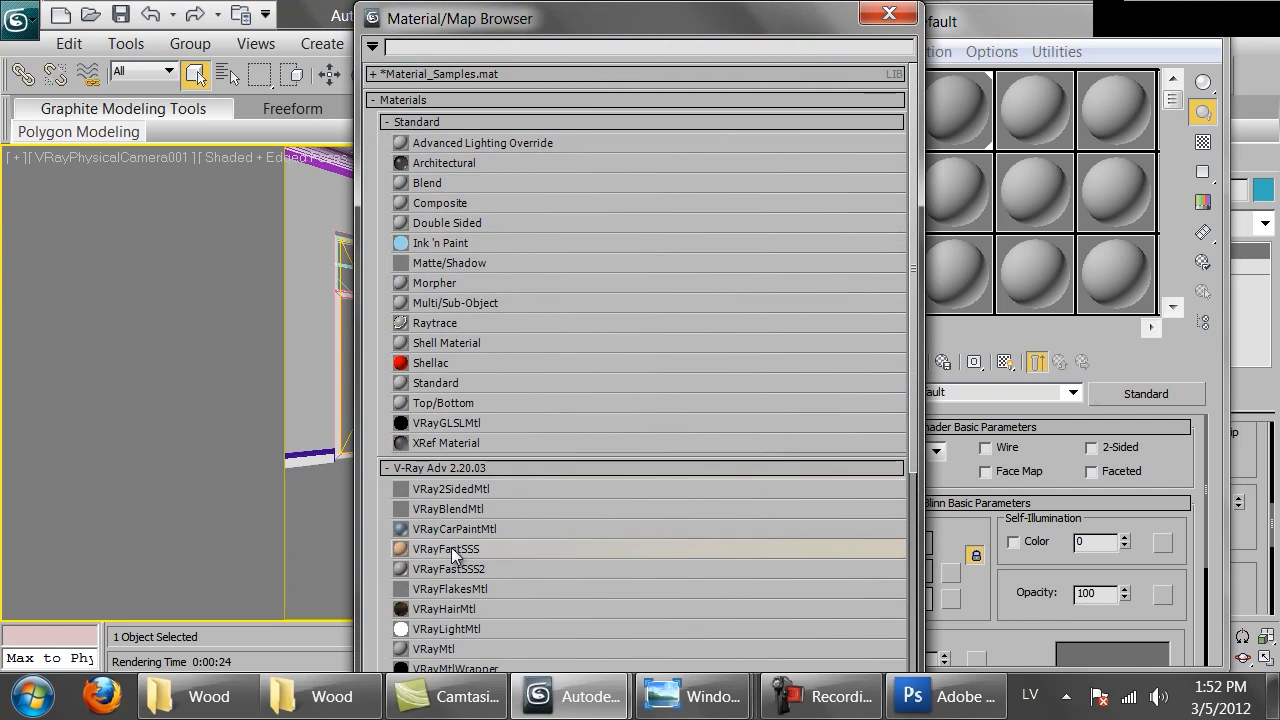
{"action": "double_click", "coordinate": [443, 655]}
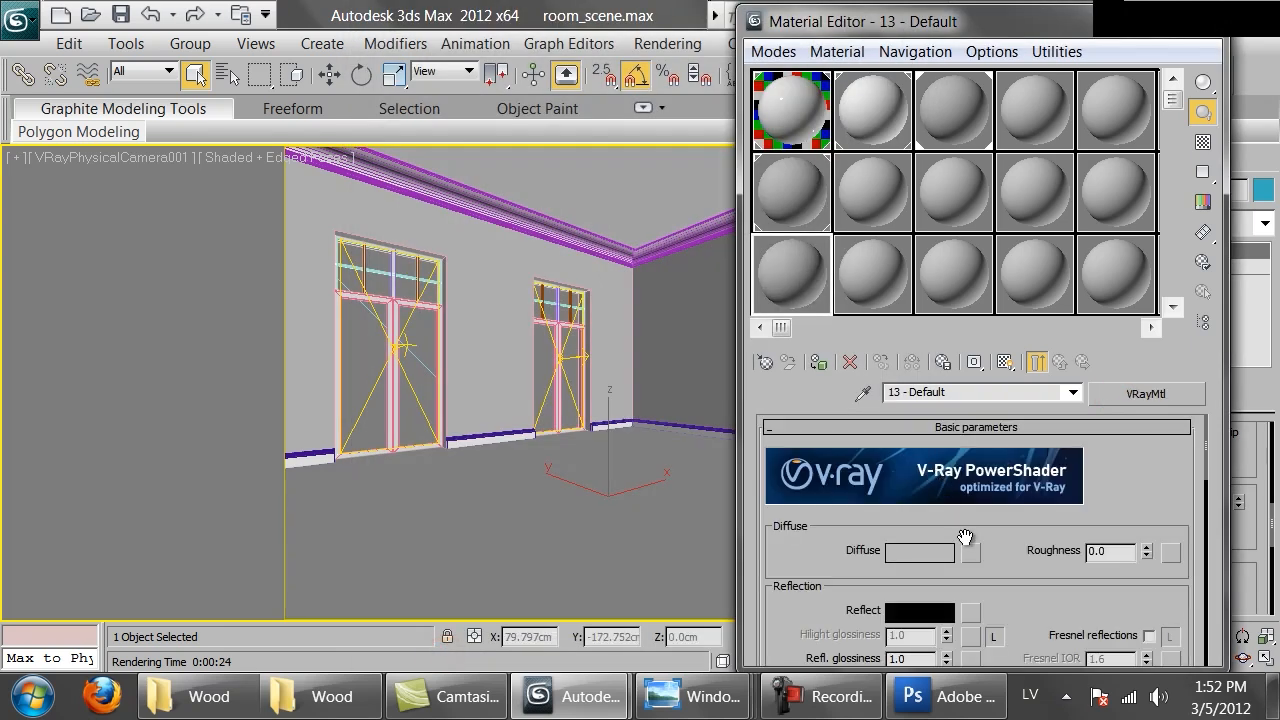
{"action": "left_click", "coordinate": [968, 551]}
{"action": "double_click", "coordinate": [434, 144]}
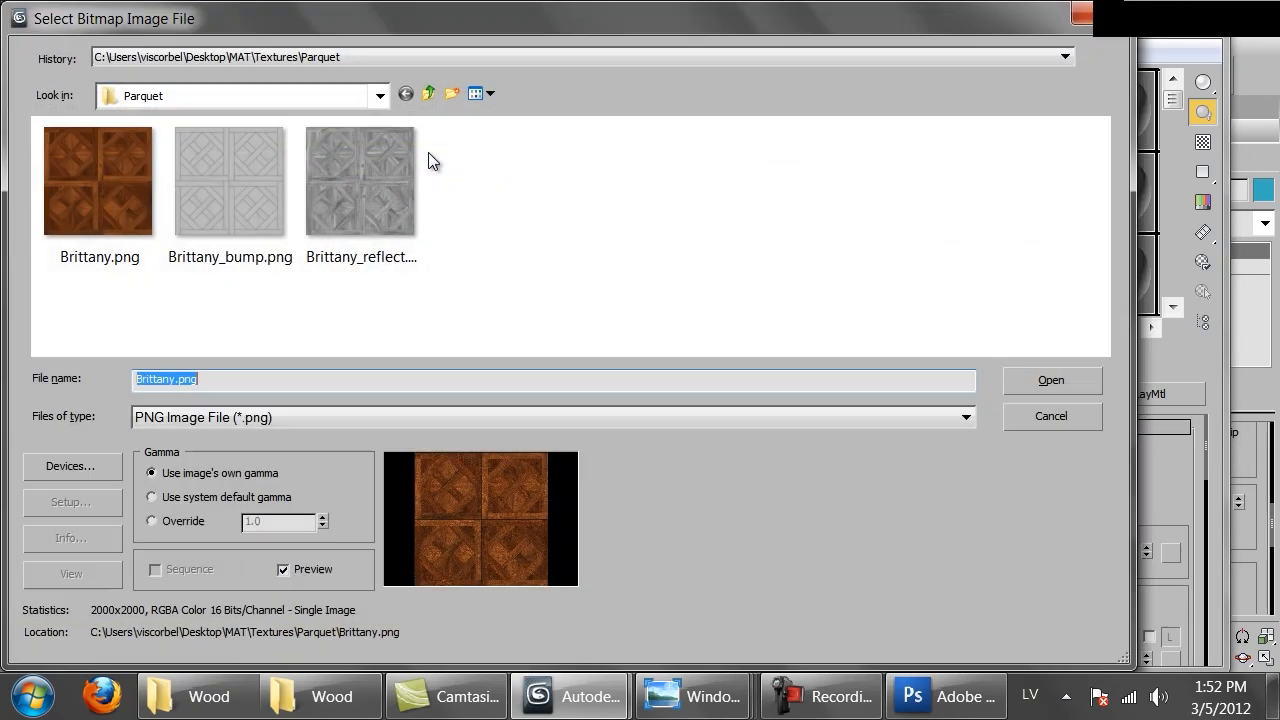
{"action": "left_click", "coordinate": [126, 167]}
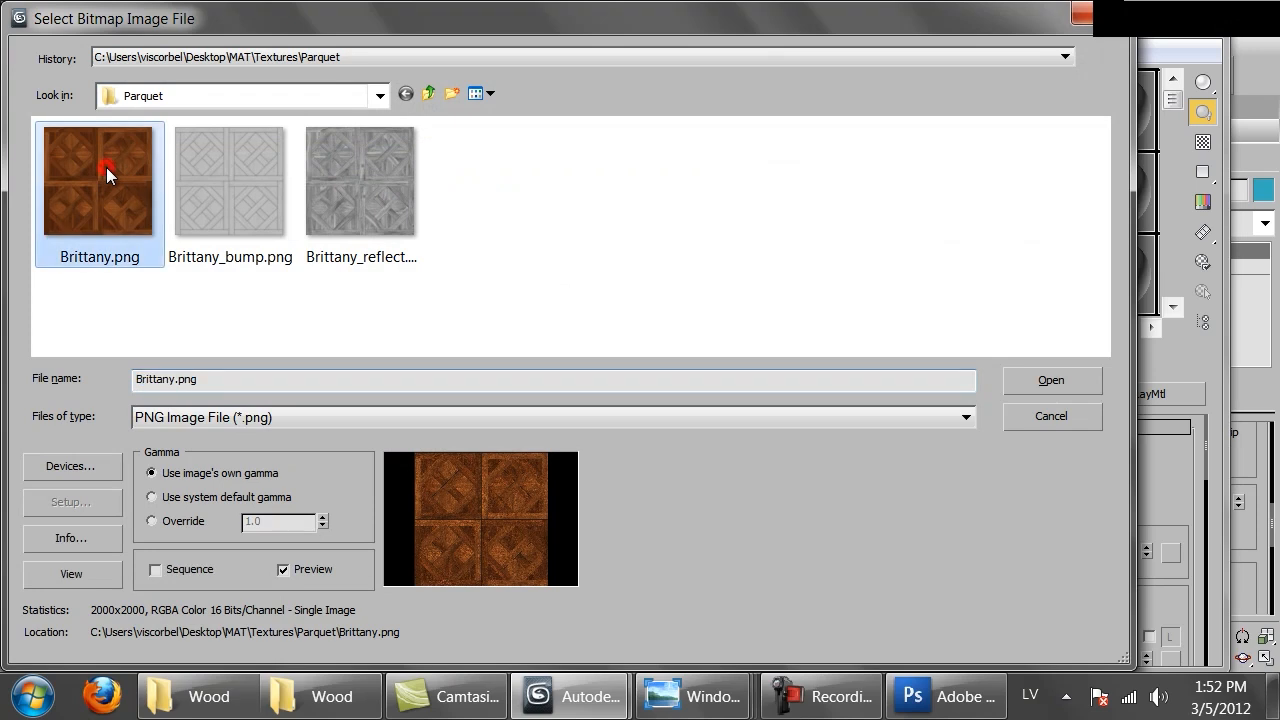
{"action": "double_click", "coordinate": [106, 167]}
Assign the material to the floor box and show its map in the viewport
{"action": "left_click_drag", "start_coordinate": [832, 290], "coordinate": [640, 428]}
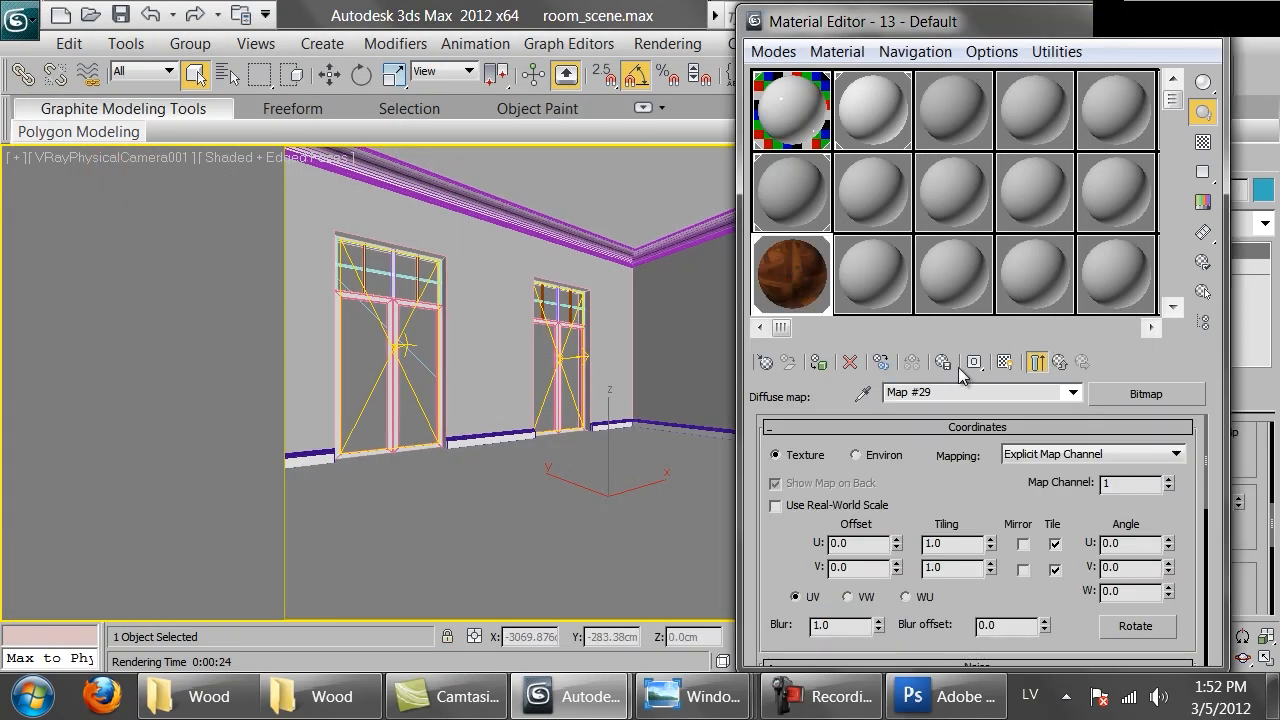
{"action": "left_click", "coordinate": [1004, 365]}
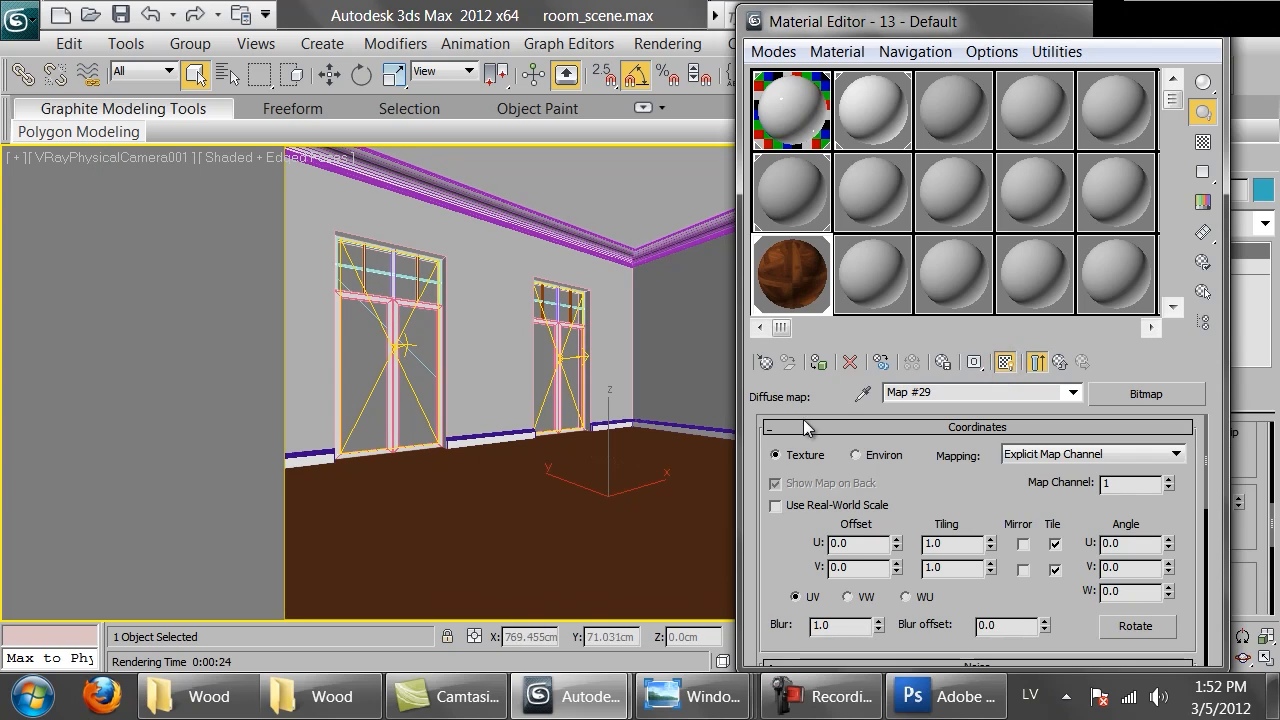
Isolate the floor and inspect its texture tiling in a perspective view
{"action": "key", "text": "alt+q"}
{"action": "key", "text": "p"}
{"action": "key", "text": "z"}
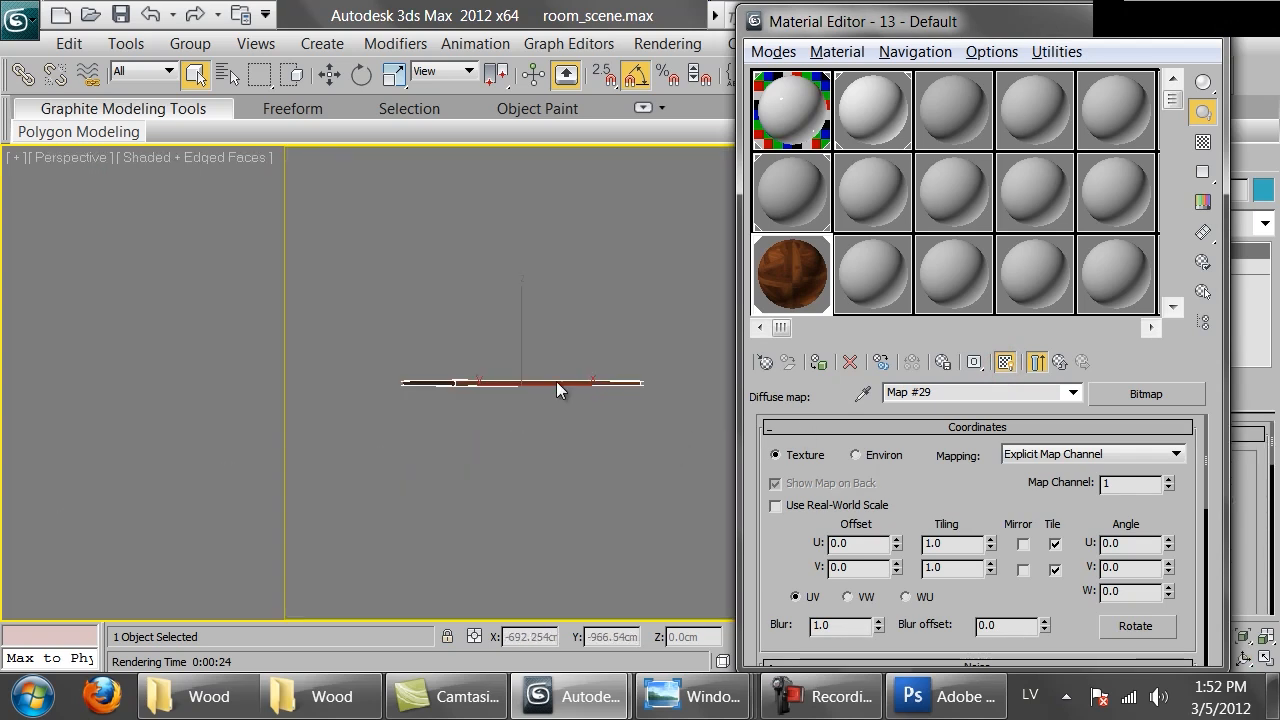
{"action": "middle_click_drag", "start_coordinate": [524, 424], "coordinate": [490, 415], "text": "alt"}
{"action": "scroll", "coordinate": [486, 415], "scroll_direction": "up", "scroll_amount": 10}
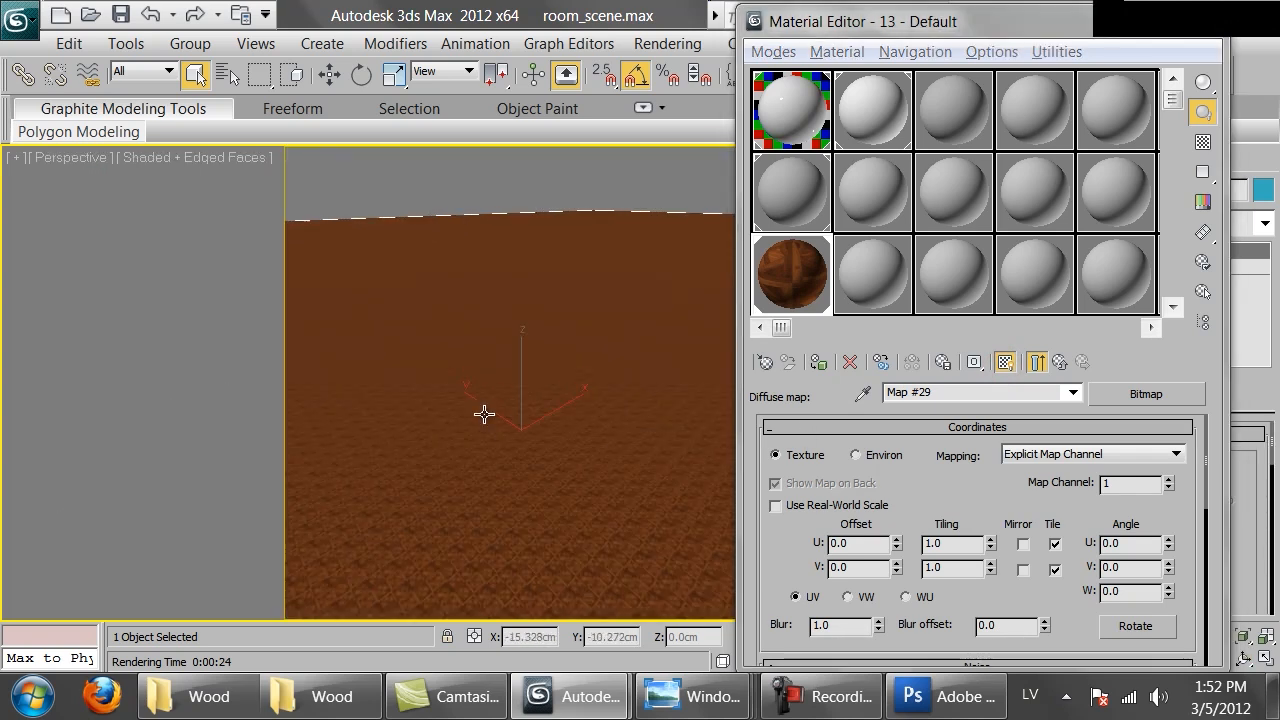
{"action": "scroll", "coordinate": [489, 418], "scroll_direction": "up", "scroll_amount": 3}
{"action": "scroll", "coordinate": [491, 420], "scroll_direction": "down", "scroll_amount": 2}
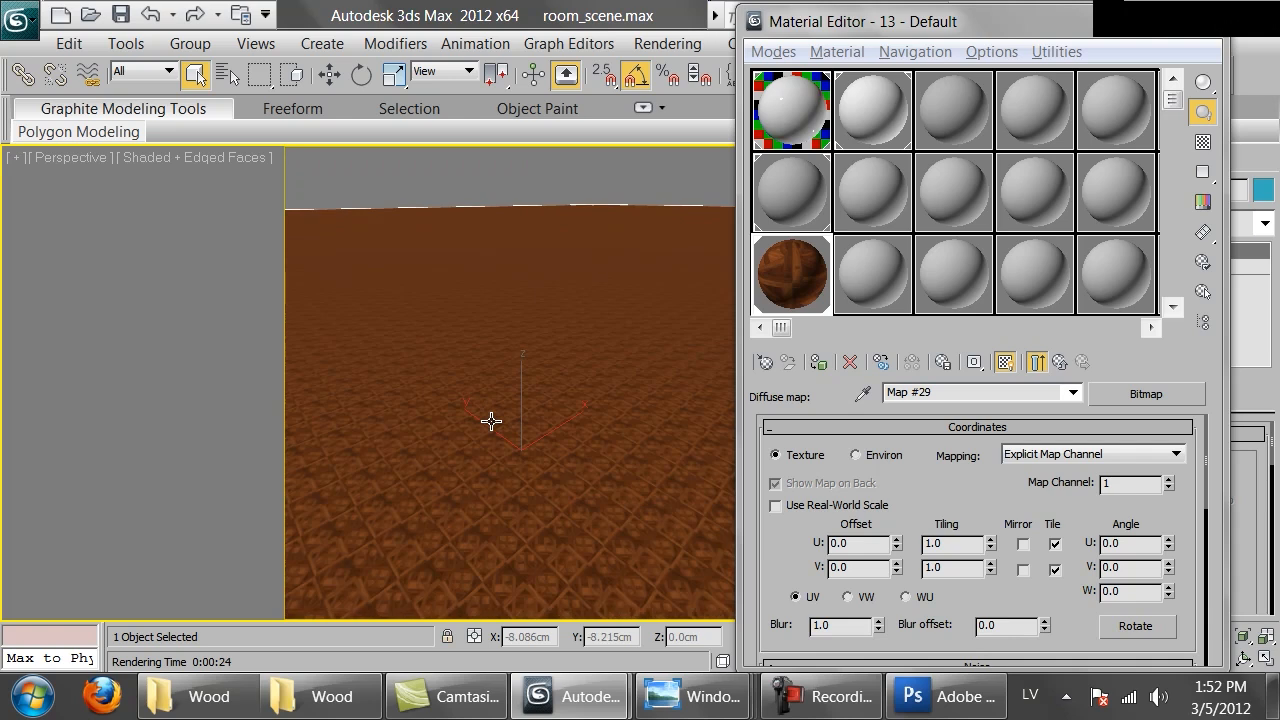
Return to the camera view, enable real-world scale on the diffuse map and set its width and height to 90 cm
{"action": "key", "text": "c"}
{"action": "left_click", "coordinate": [776, 505]}
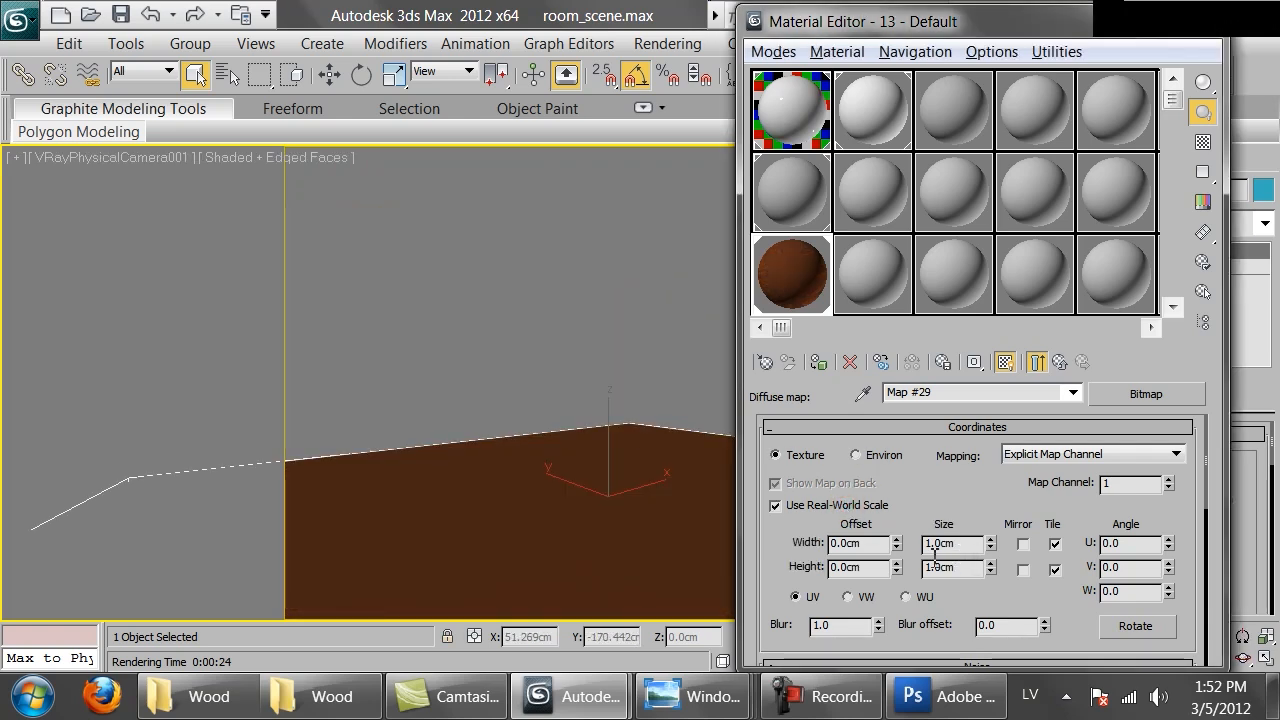
{"action": "left_click", "coordinate": [935, 697]}
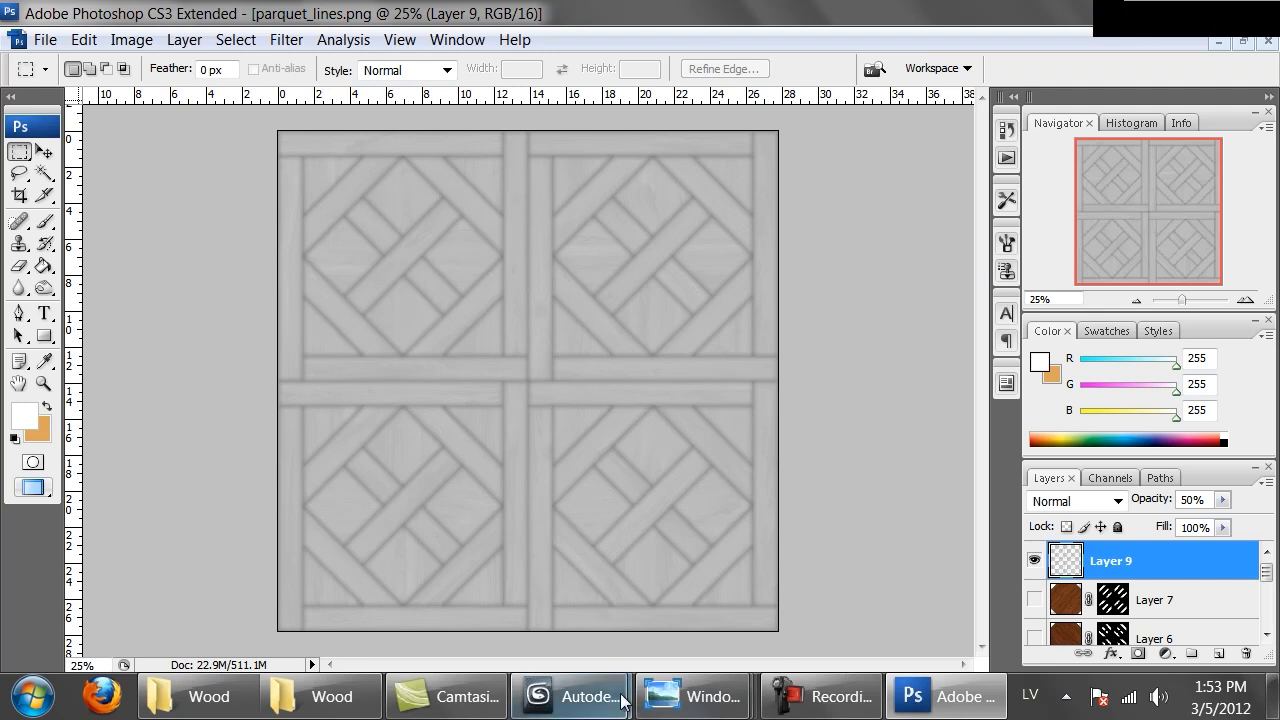
{"action": "mouse_move", "coordinate": [575, 696]}
{"action": "left_click", "coordinate": [664, 604]}
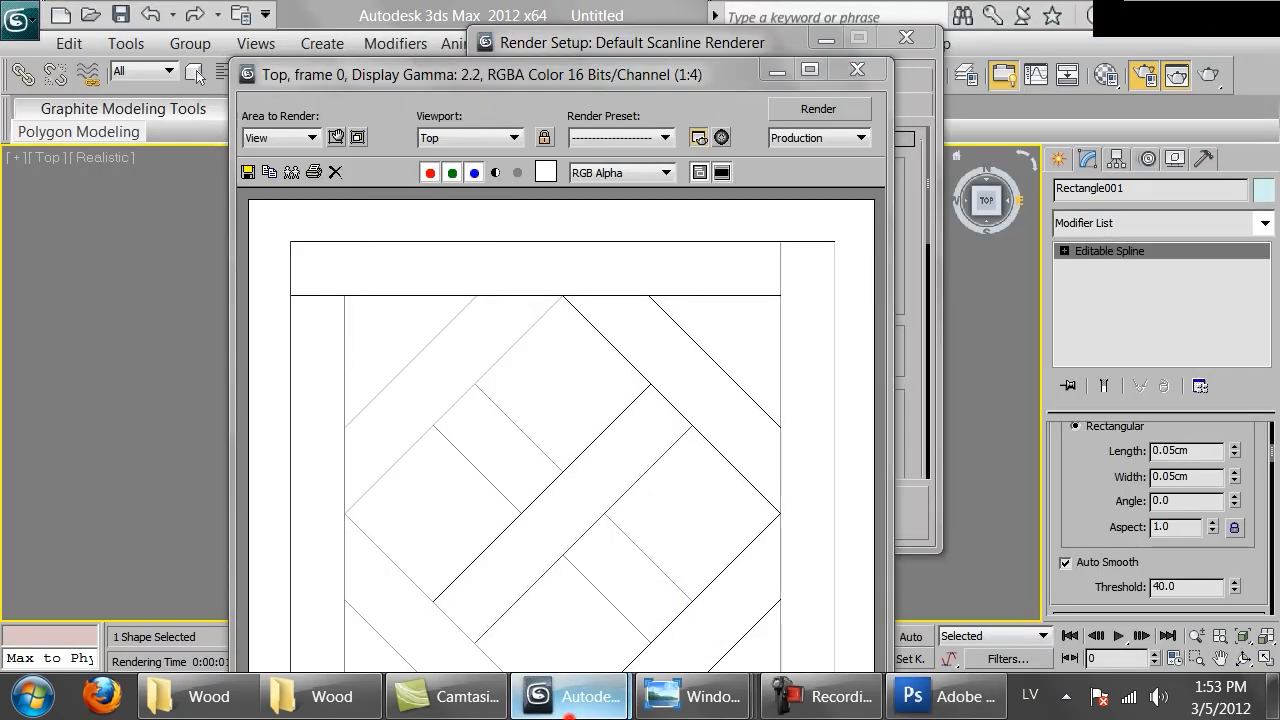
{"action": "left_click", "coordinate": [471, 586]}
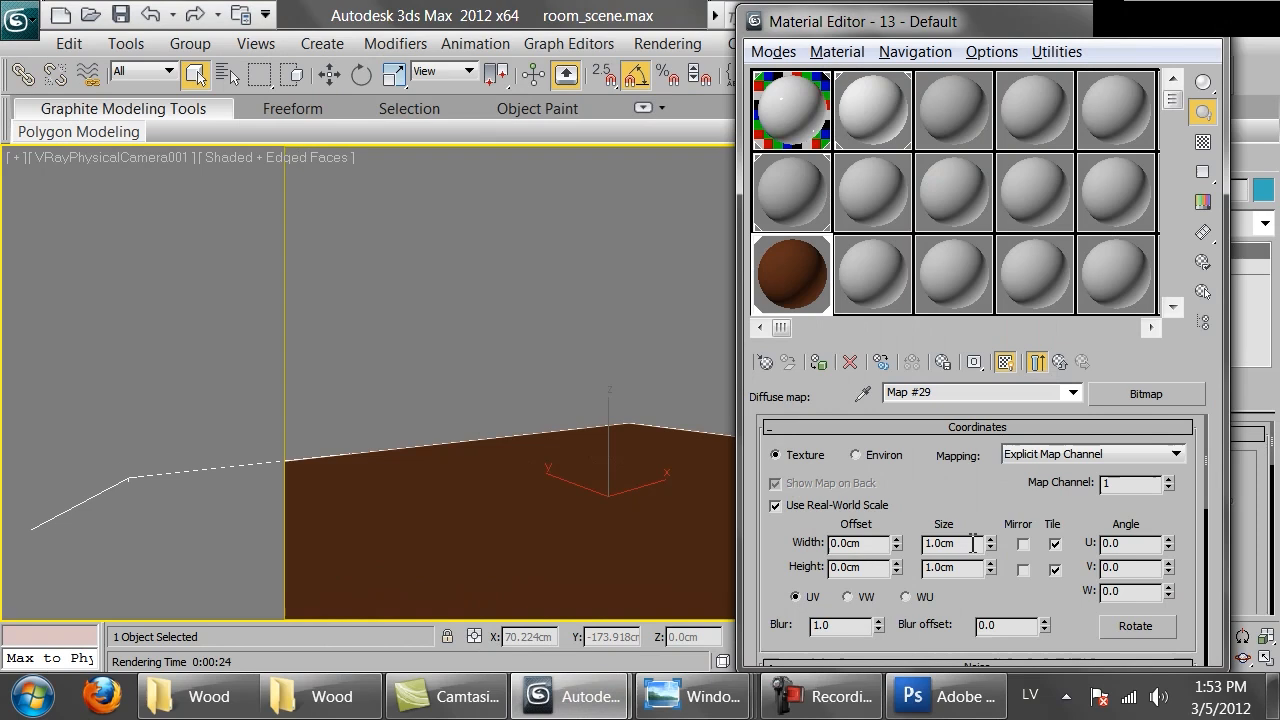
{"action": "double_click", "coordinate": [970, 543]}
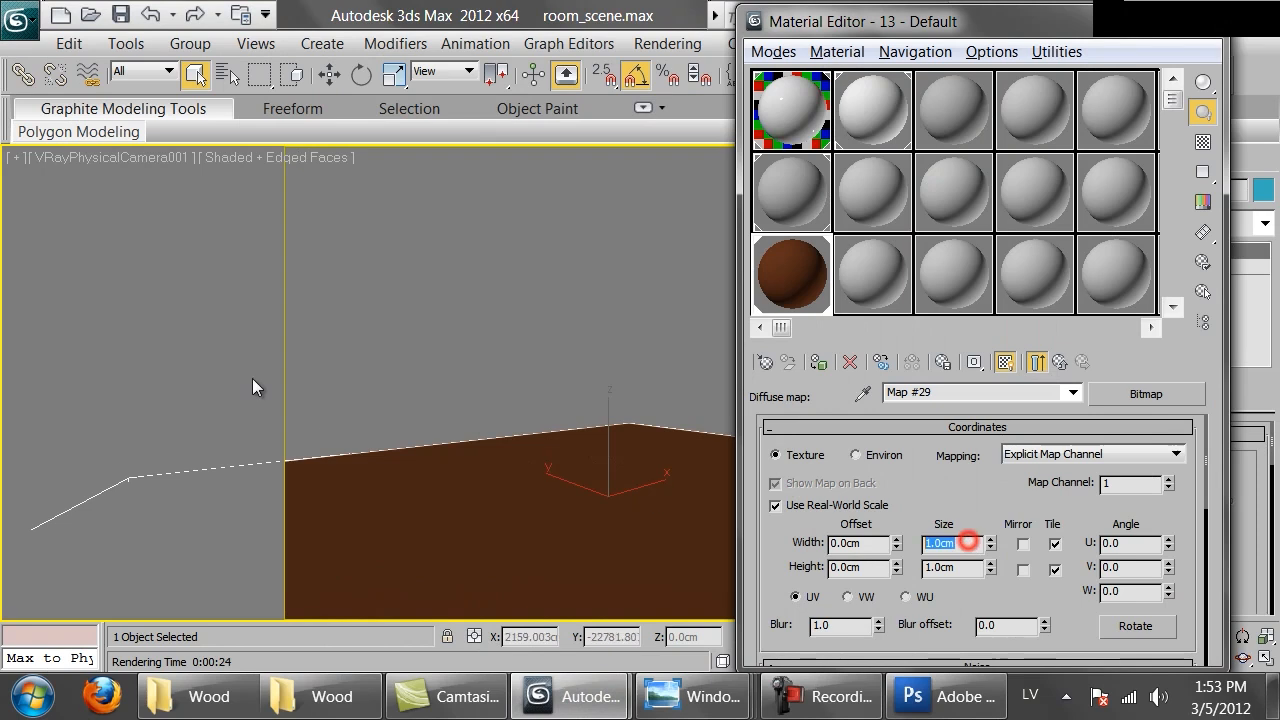
{"action": "key", "text": "Return"}
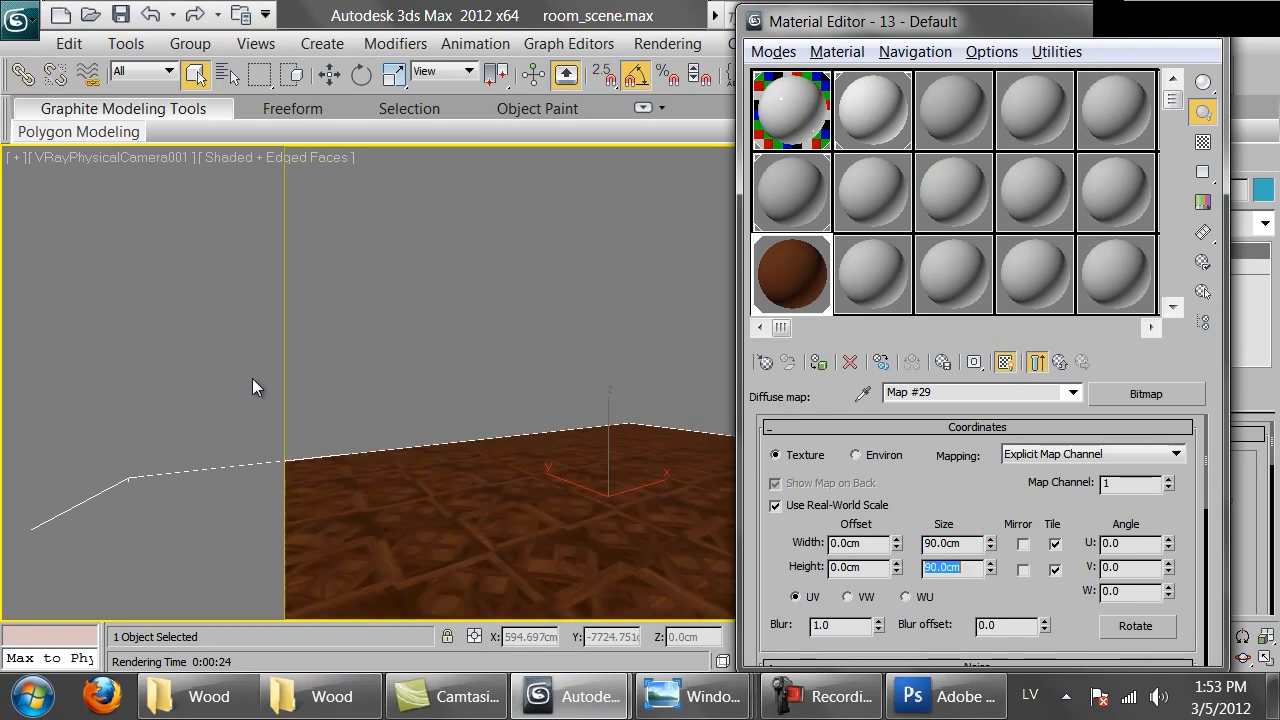
Unhide all scene objects and return to the floor material's top level with a magnified preview open
{"action": "right_click", "coordinate": [512, 282]}
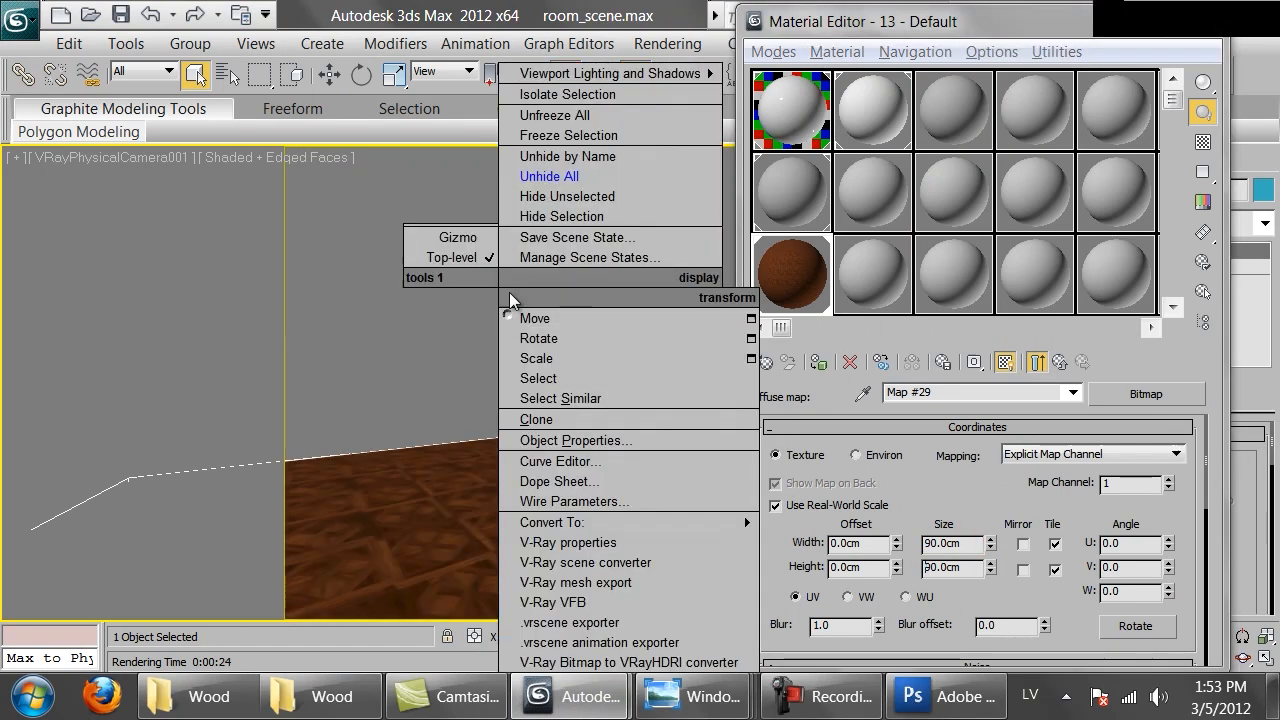
{"action": "left_click", "coordinate": [517, 180]}
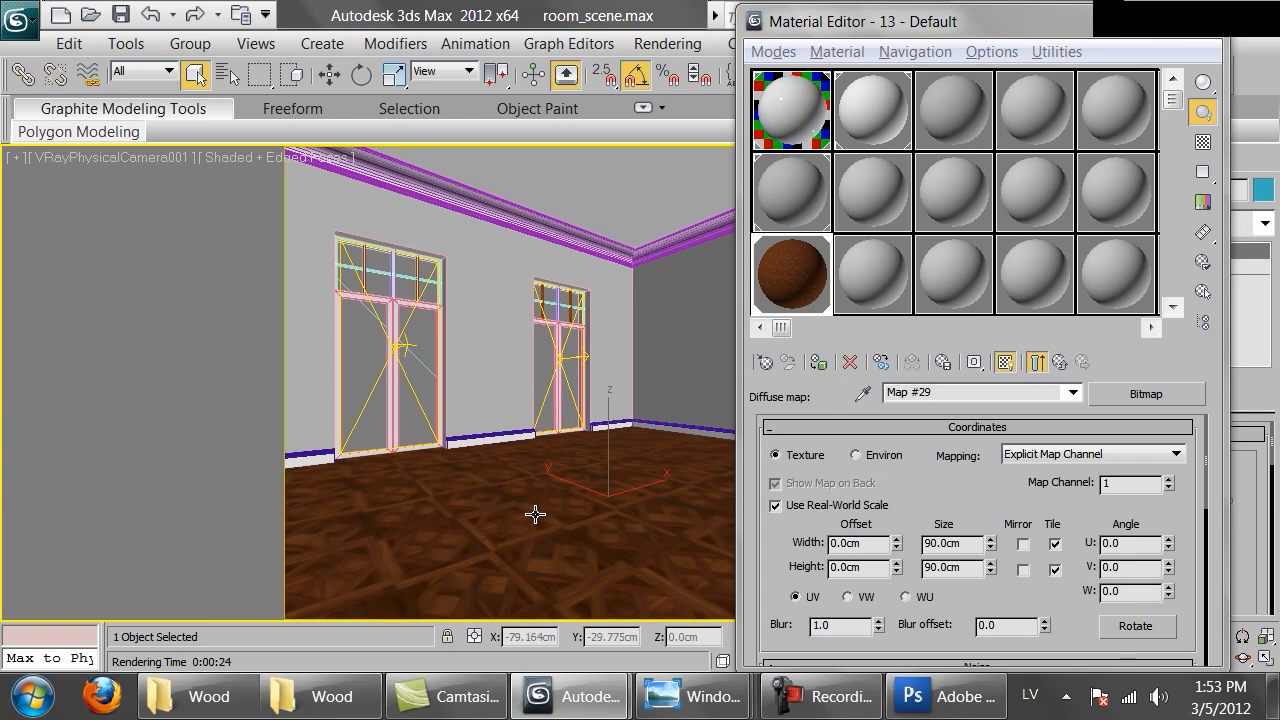
{"action": "double_click", "coordinate": [783, 285]}
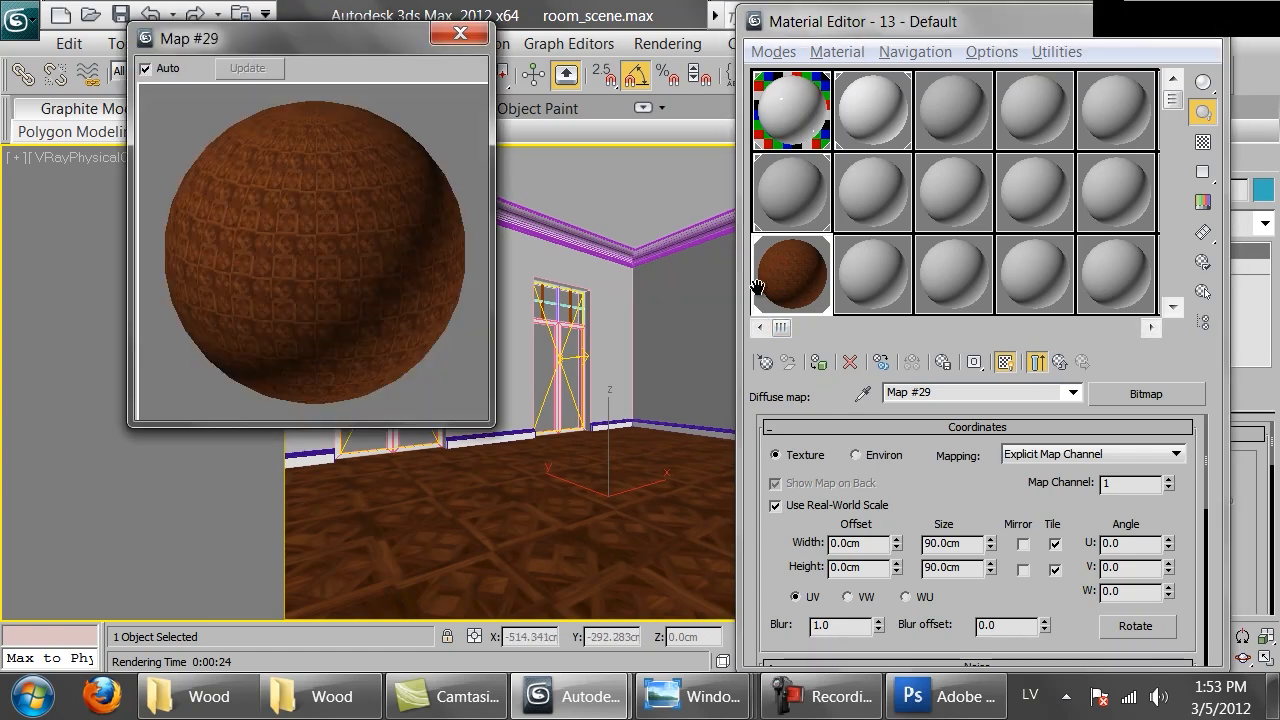
{"action": "left_click", "coordinate": [1037, 364]}
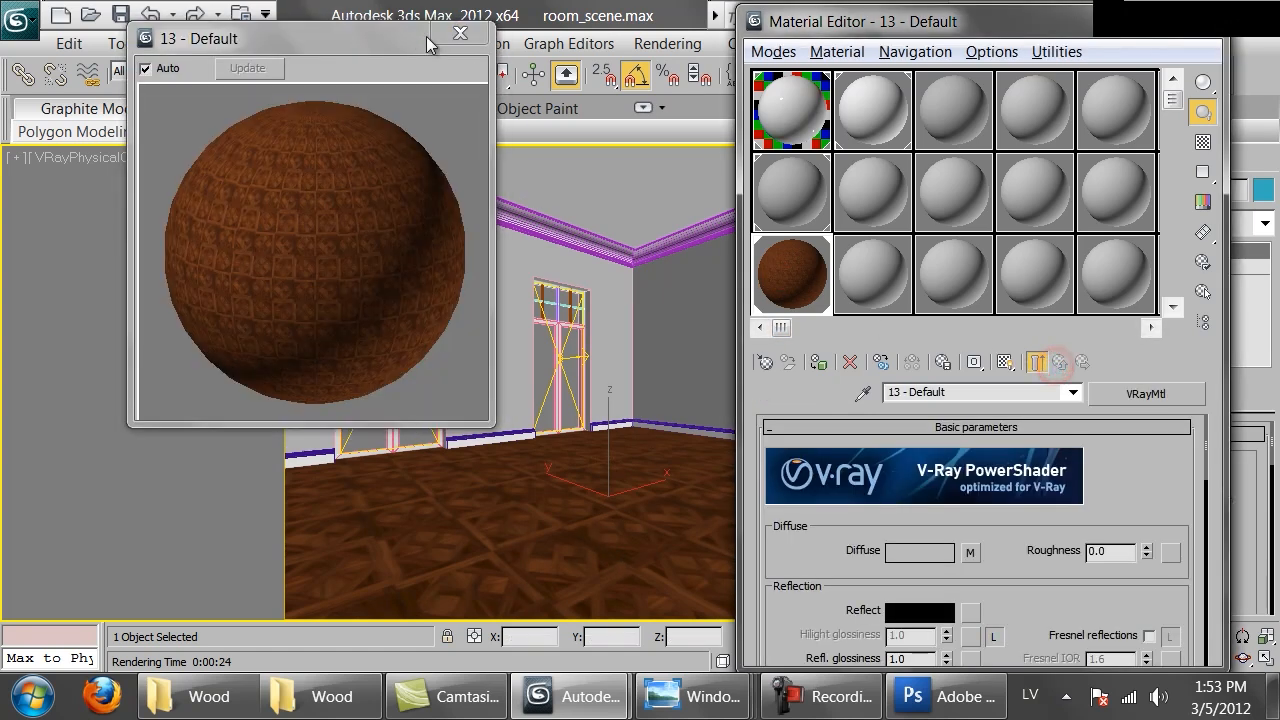
Load Brittany_reflect.png from the Parquet folder as the material's Reflect map
{"action": "left_click", "coordinate": [460, 36]}
{"action": "left_click_drag", "start_coordinate": [1036, 607], "coordinate": [1026, 583]}
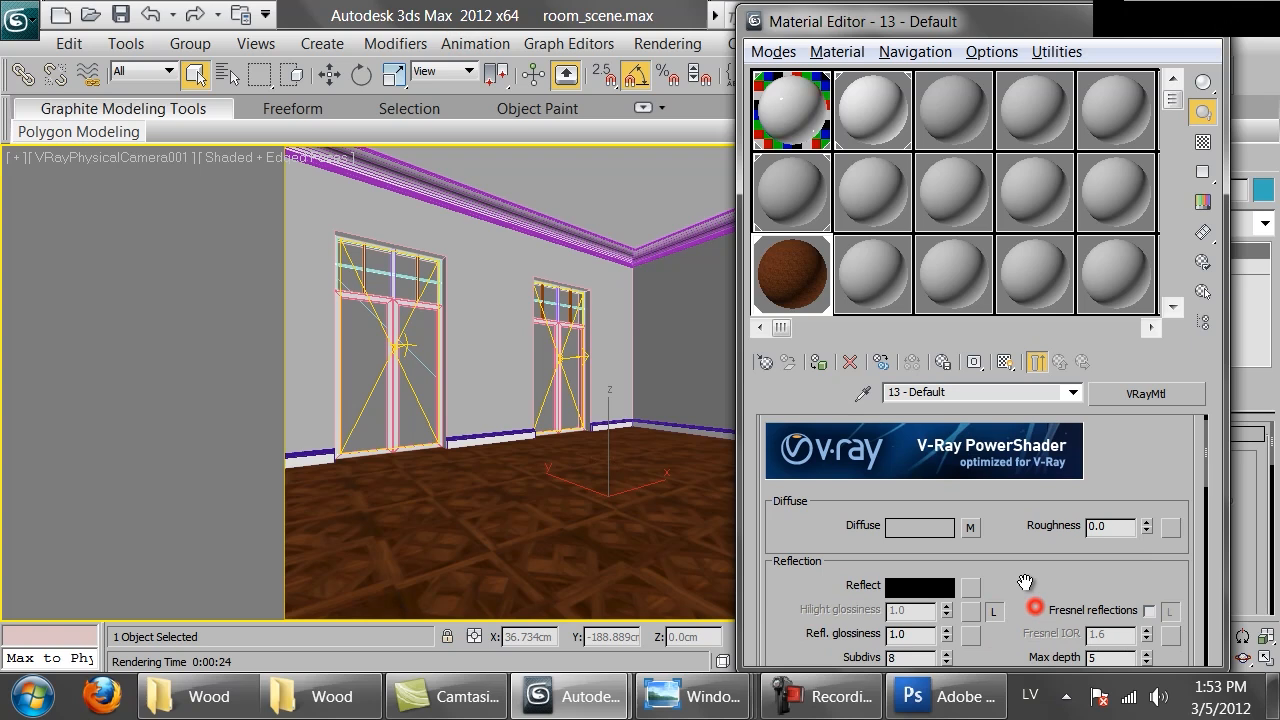
{"action": "left_click", "coordinate": [970, 584]}
{"action": "double_click", "coordinate": [426, 145]}
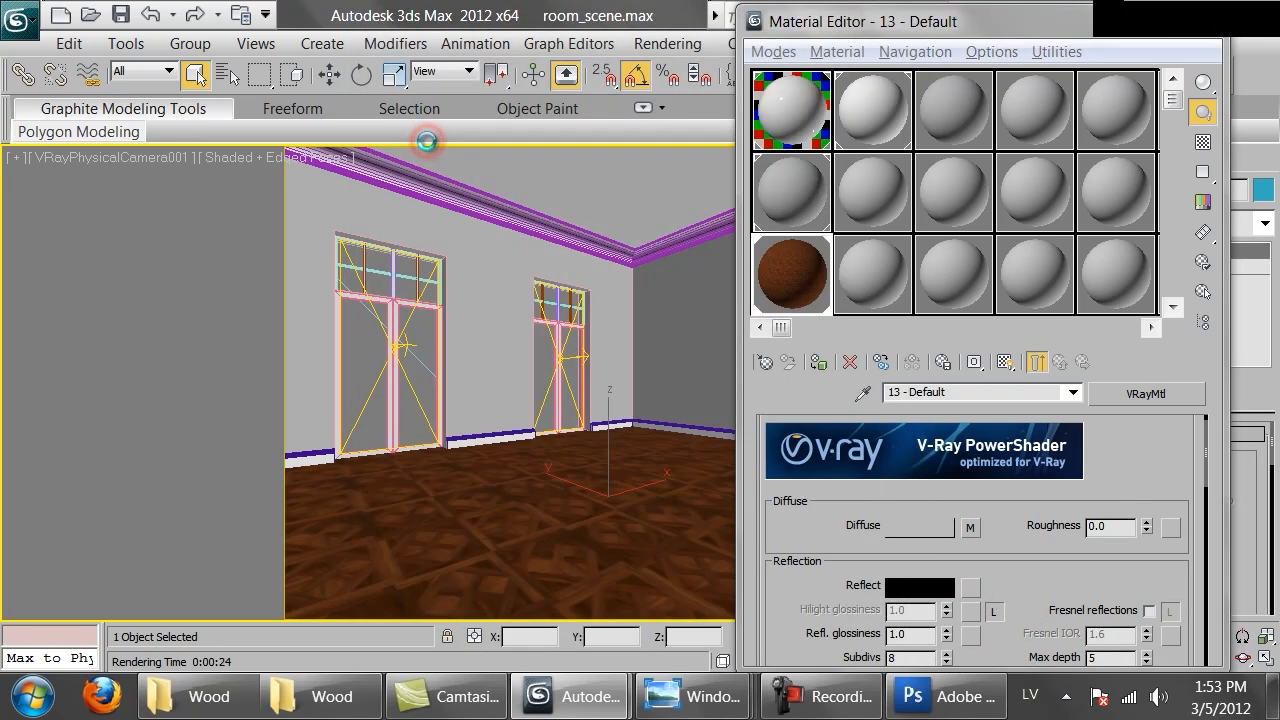
{"action": "double_click", "coordinate": [358, 180]}
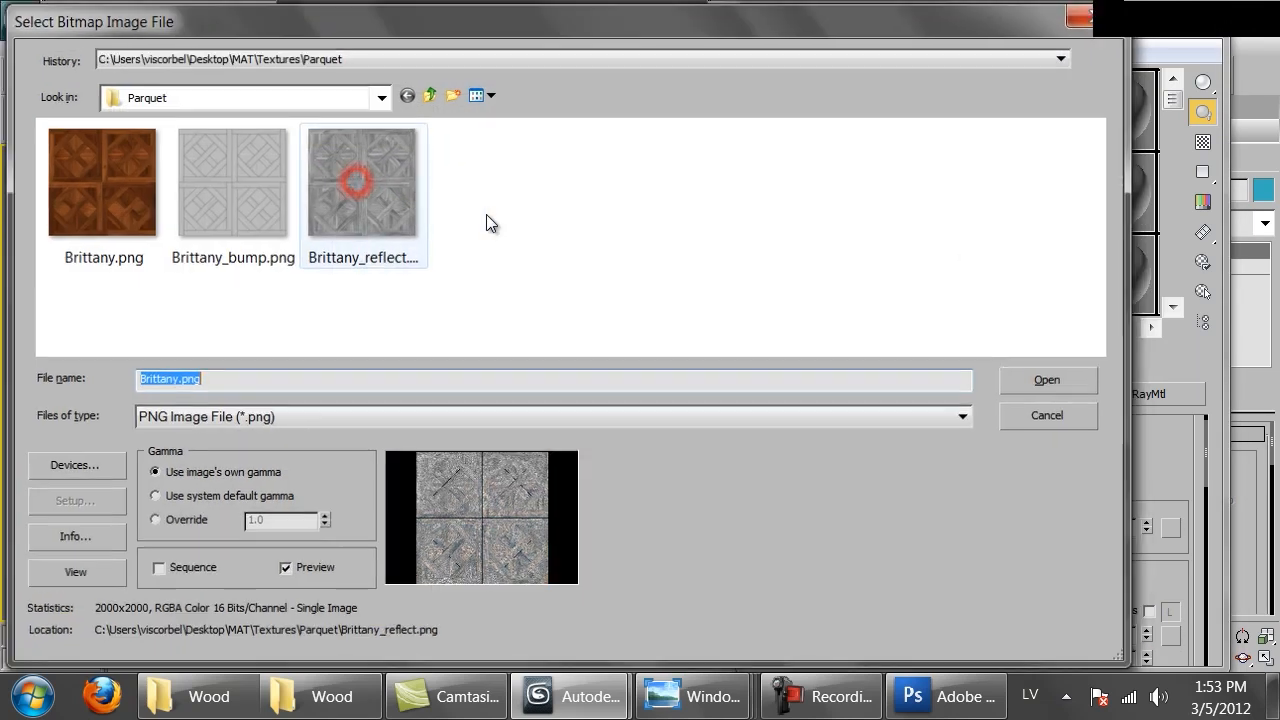
Enable real-world scale on the reflect map, set its size to 90 cm, and return to the material
{"action": "left_click", "coordinate": [845, 505]}
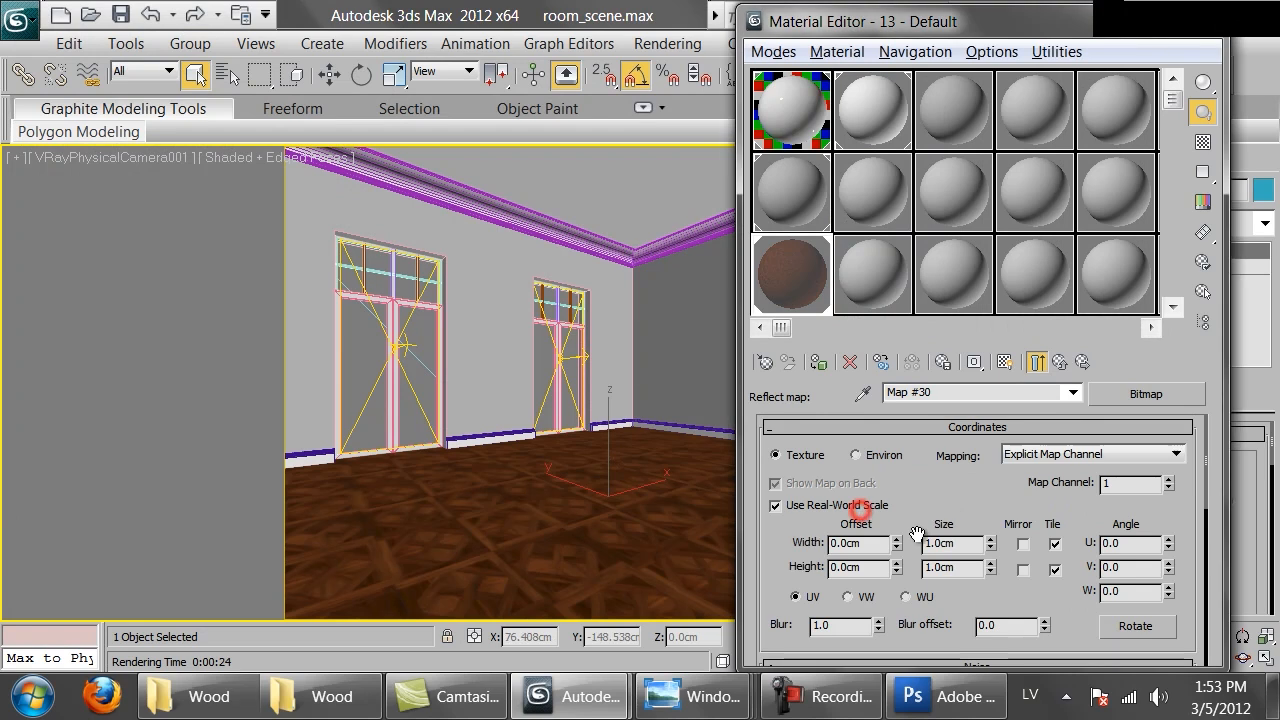
{"action": "double_click", "coordinate": [956, 544]}
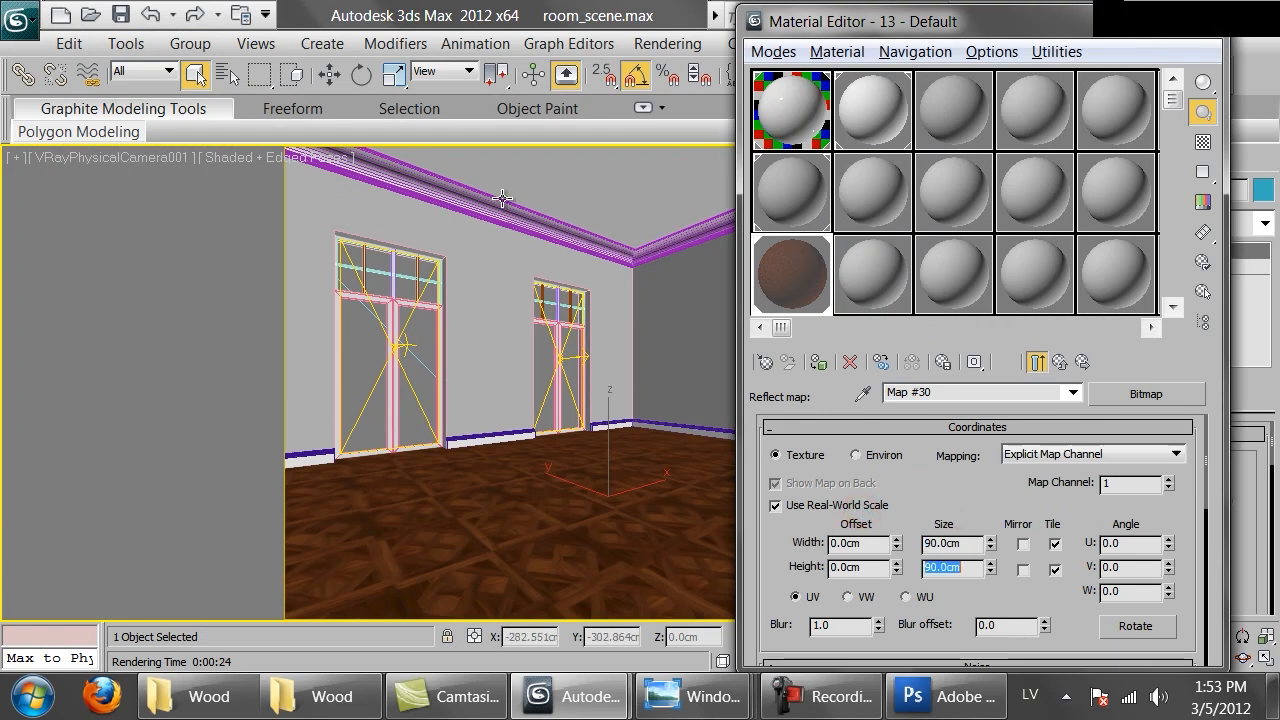
{"action": "double_click", "coordinate": [770, 292]}
{"action": "left_click", "coordinate": [1058, 363]}
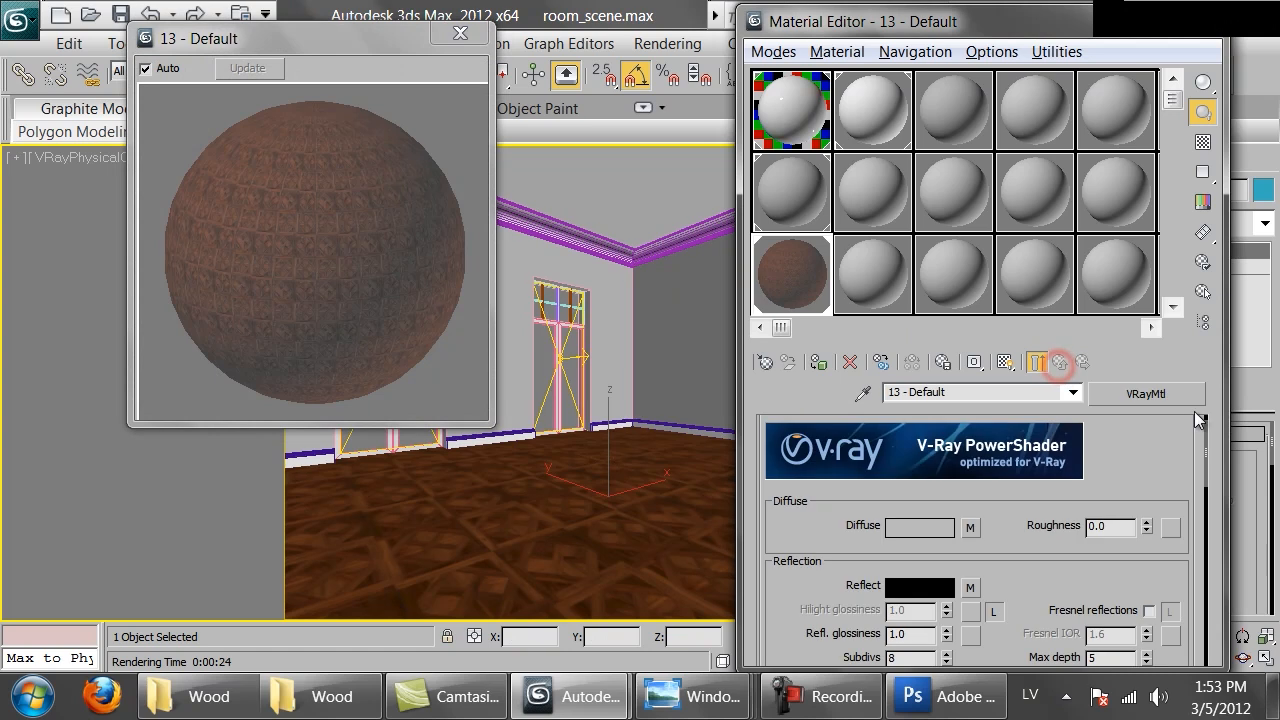
Turn on Fresnel reflections, unlock the Fresnel IOR and set it to 3.5
{"action": "left_click_drag", "start_coordinate": [1034, 587], "coordinate": [1046, 457]}
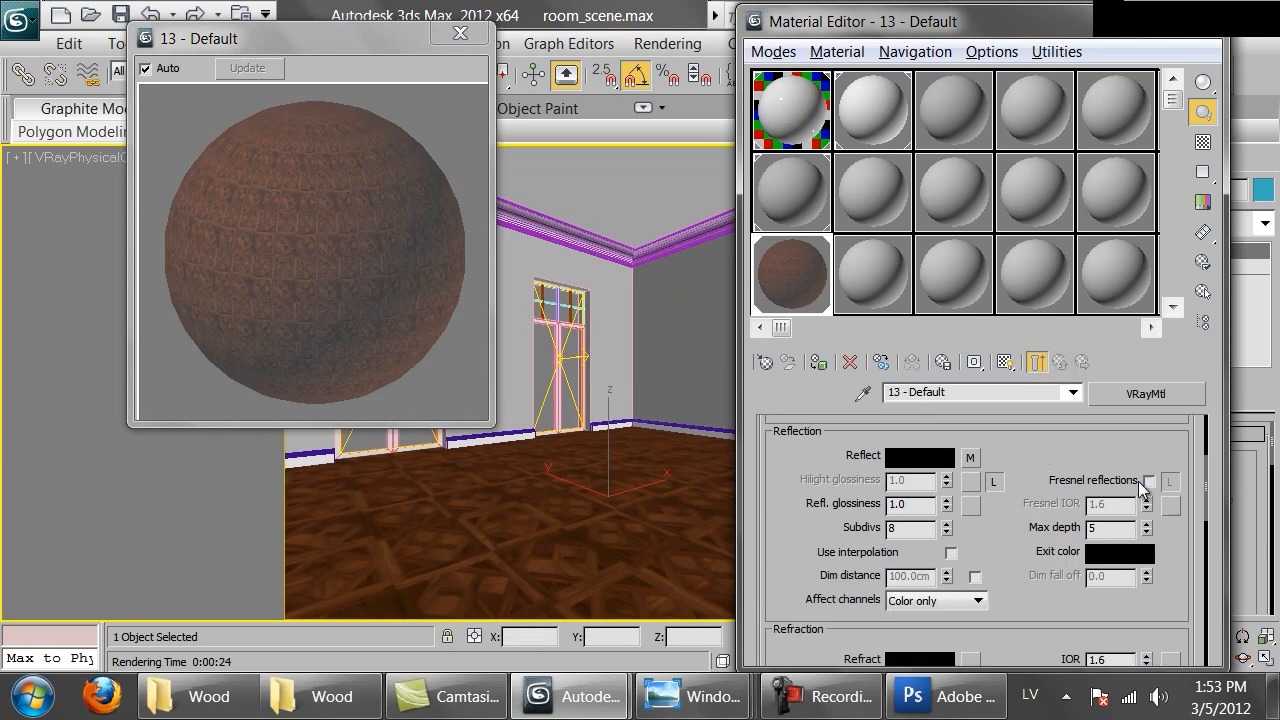
{"action": "left_click", "coordinate": [1149, 481]}
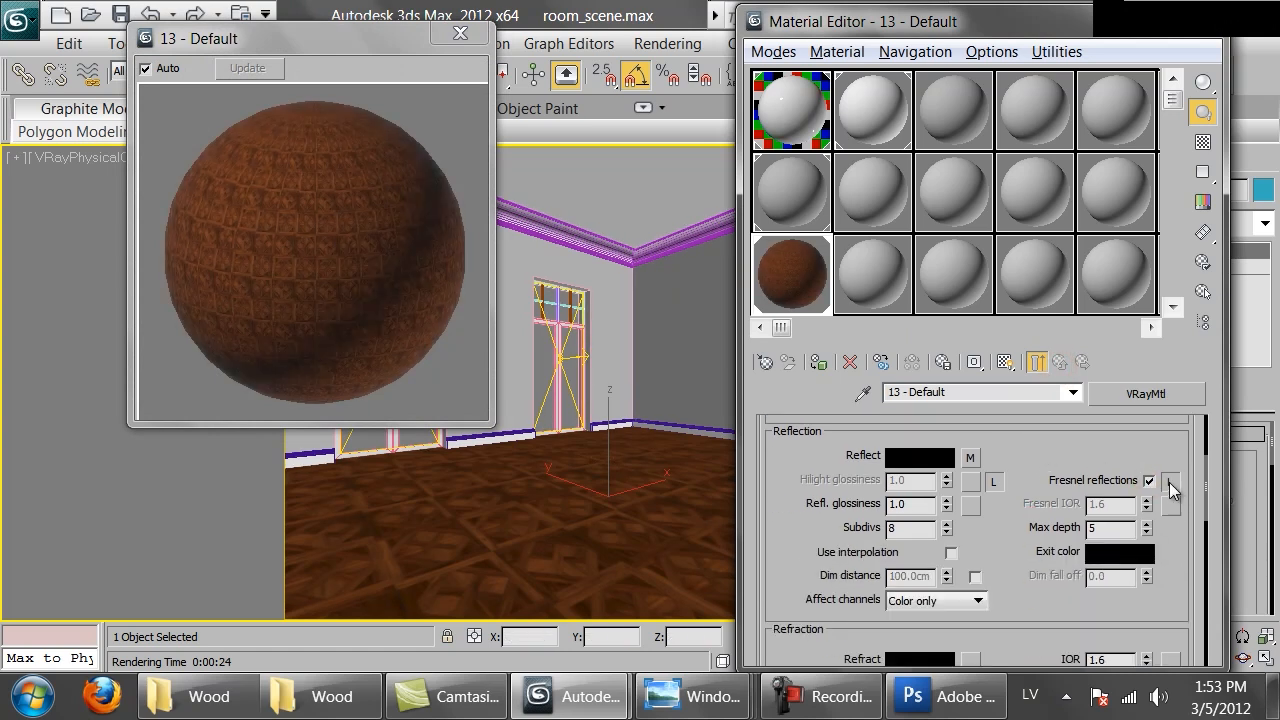
{"action": "left_click", "coordinate": [1170, 482]}
{"action": "double_click", "coordinate": [1110, 504]}
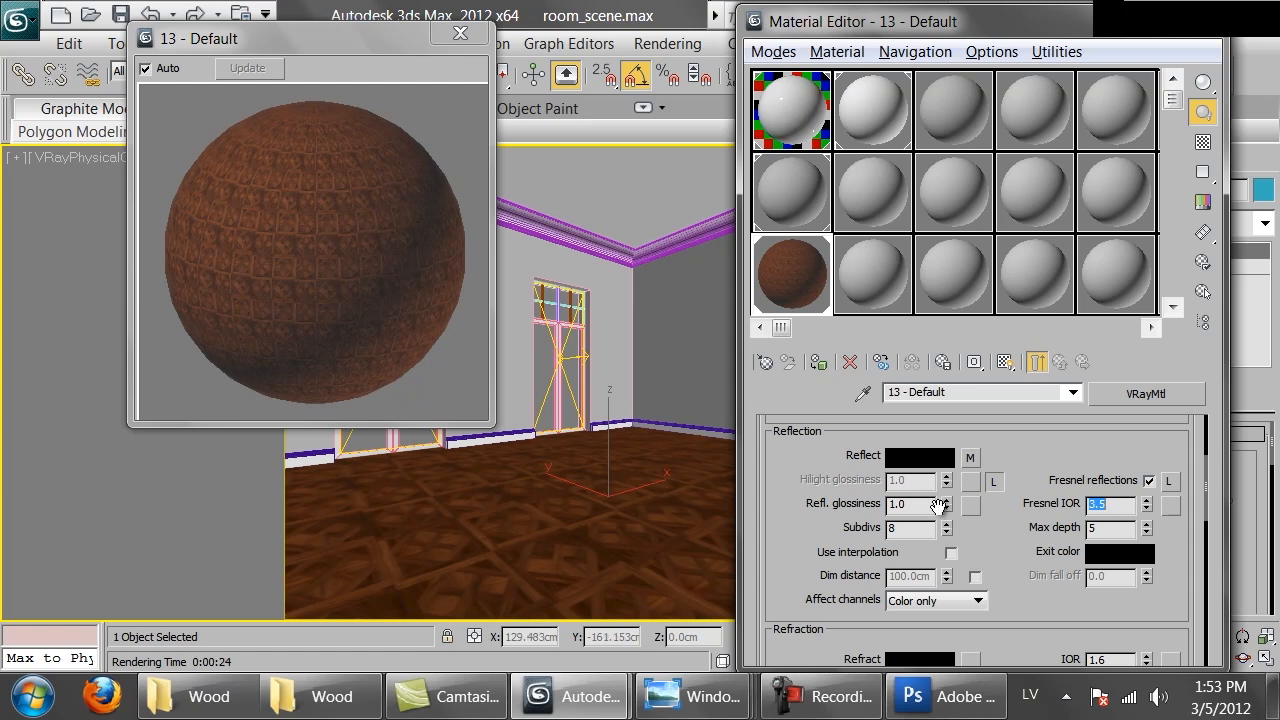
Compare with the Tuscany reference photo and set the reflection glossiness to 0.9
{"action": "mouse_move", "coordinate": [685, 700]}
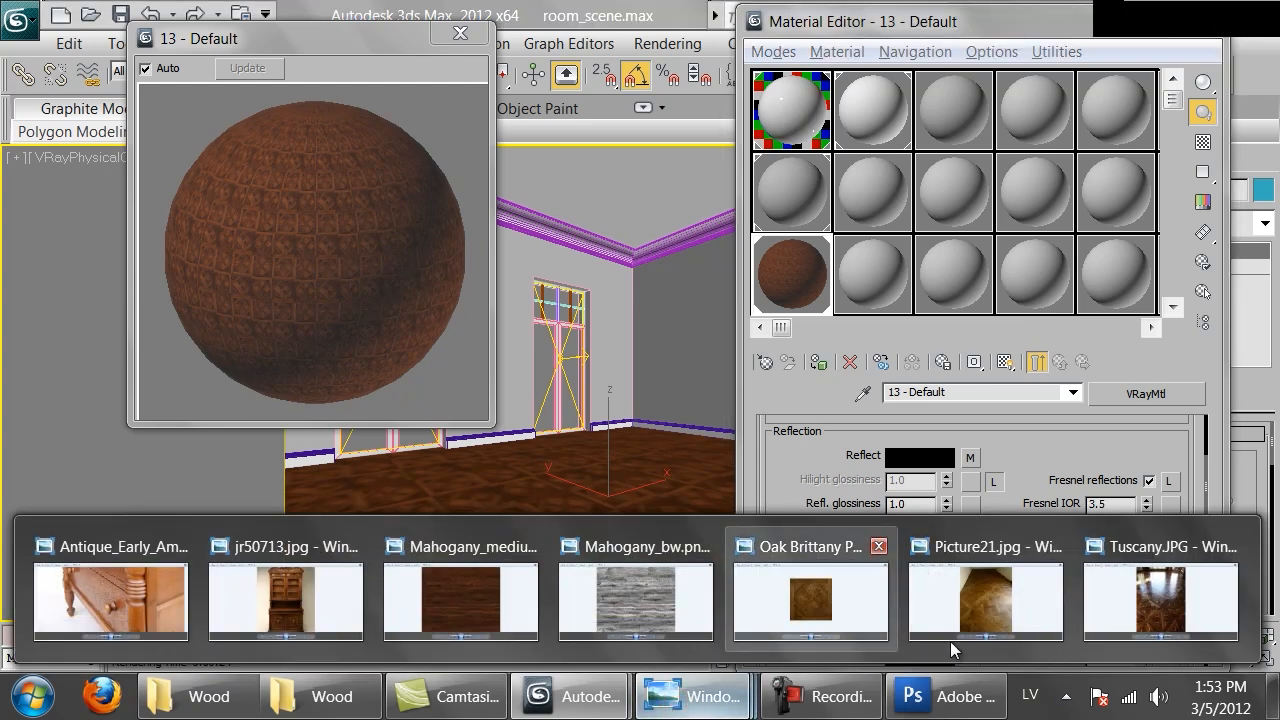
{"action": "left_click", "coordinate": [1172, 600]}
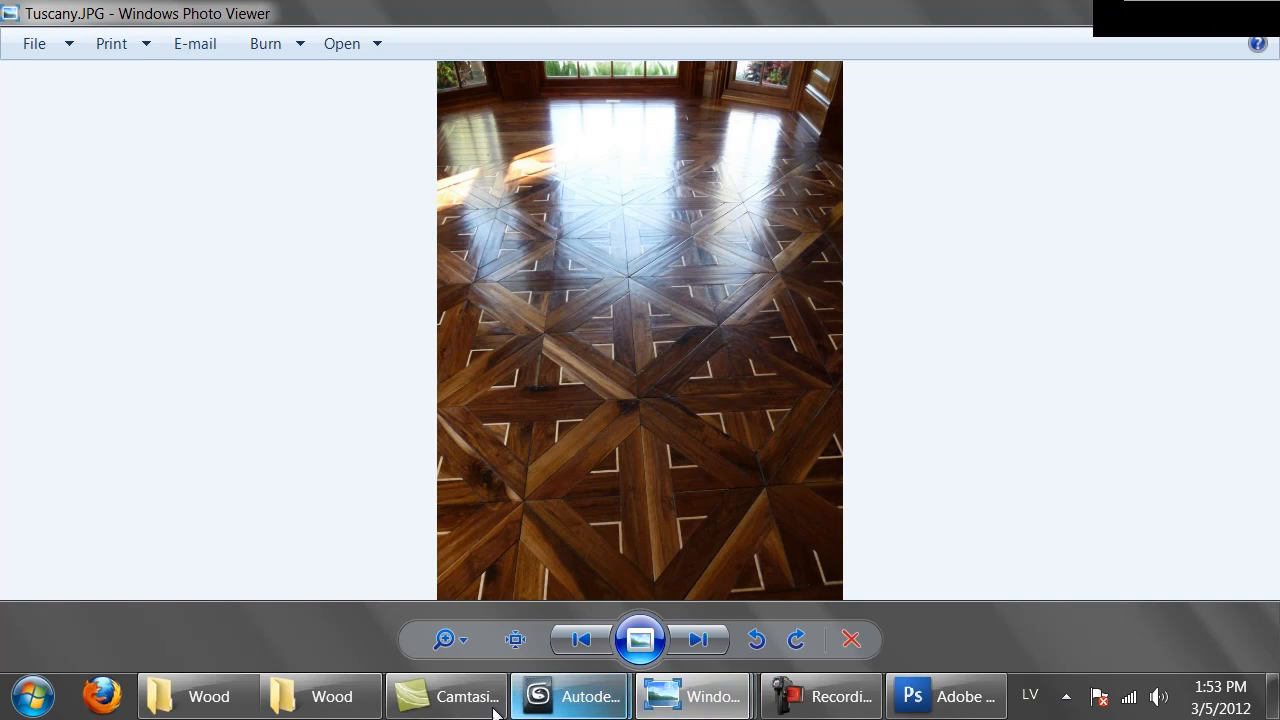
{"action": "mouse_move", "coordinate": [580, 697]}
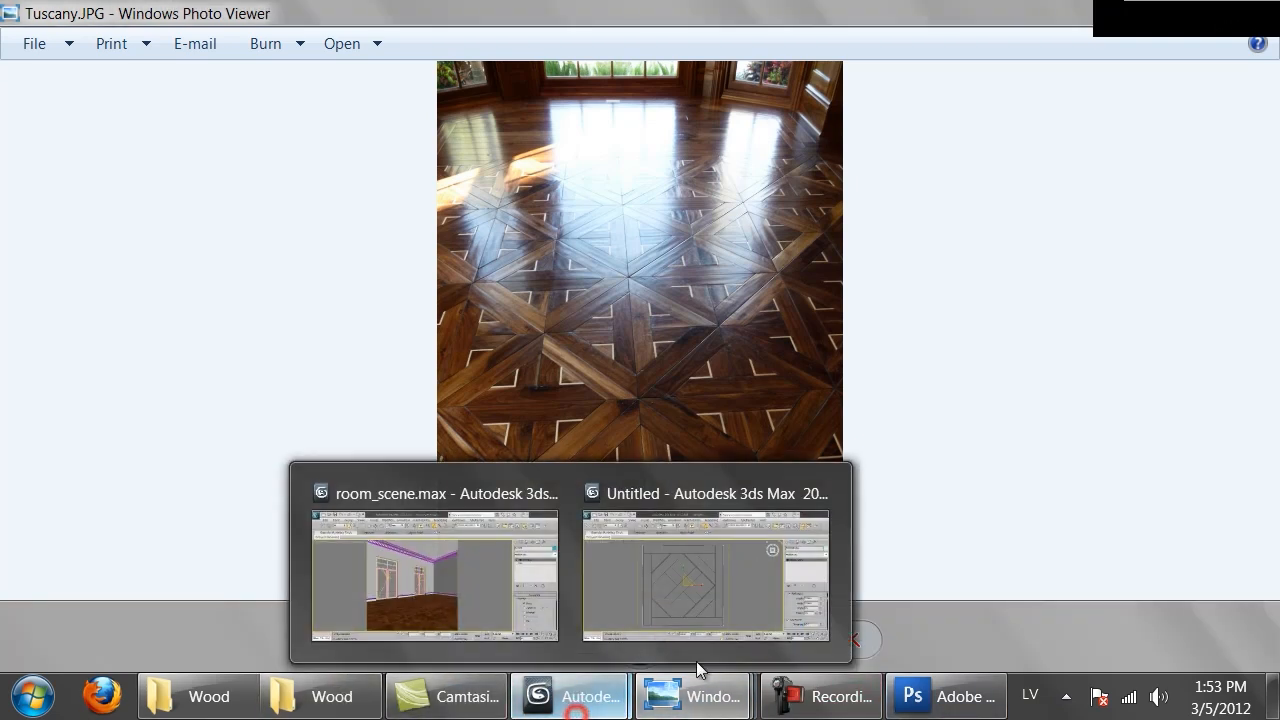
{"action": "left_click", "coordinate": [355, 576]}
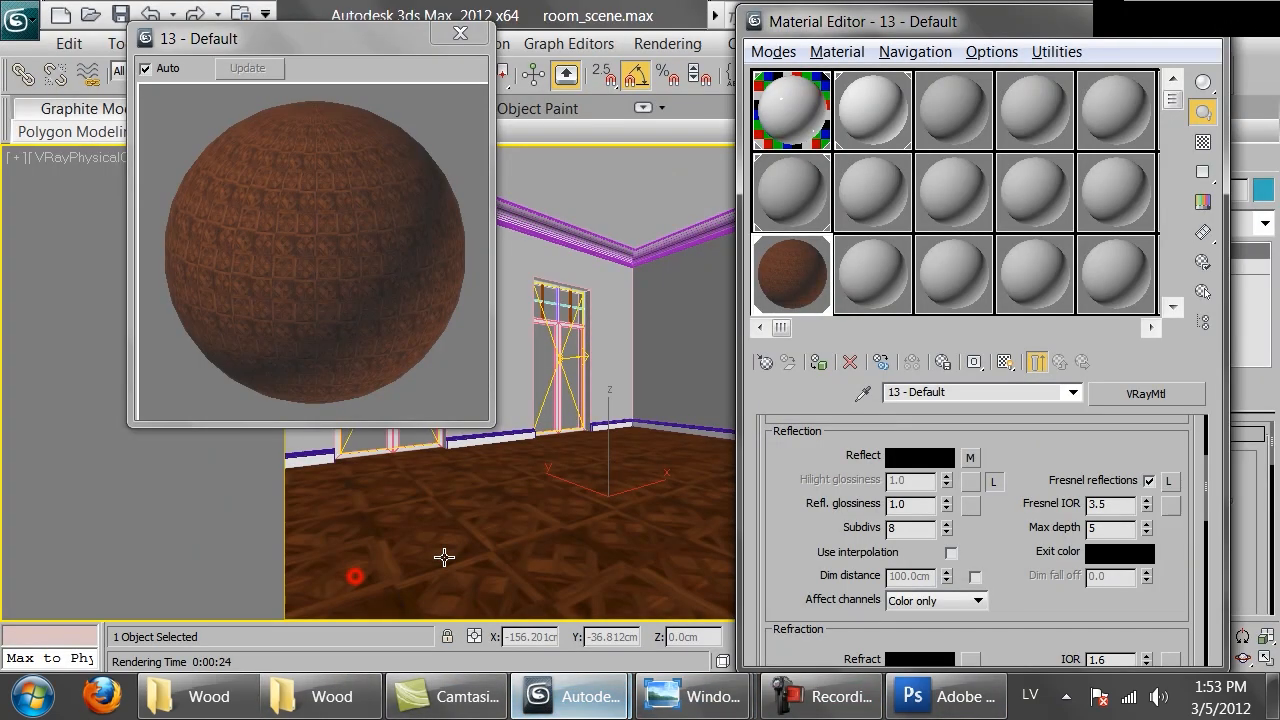
{"action": "double_click", "coordinate": [918, 504]}
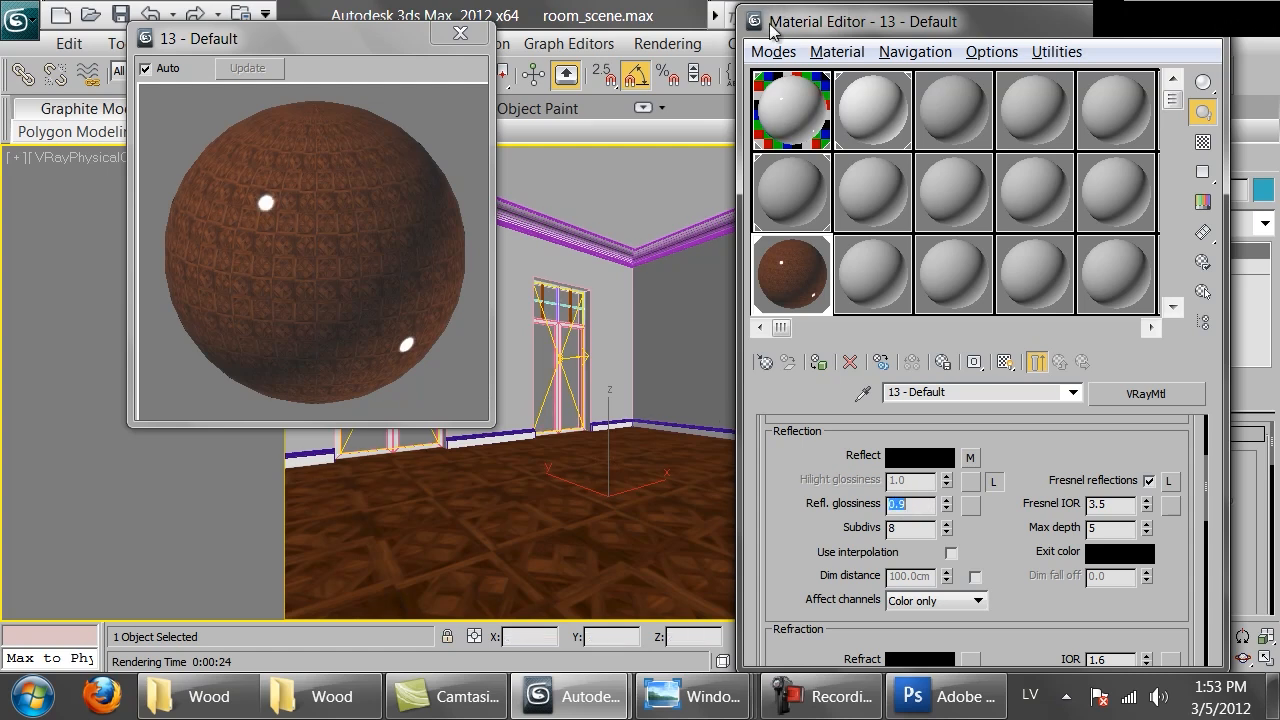
Load Brittany_bump.png as the material's Bump map from the Maps rollout
{"action": "left_click", "coordinate": [970, 458]}
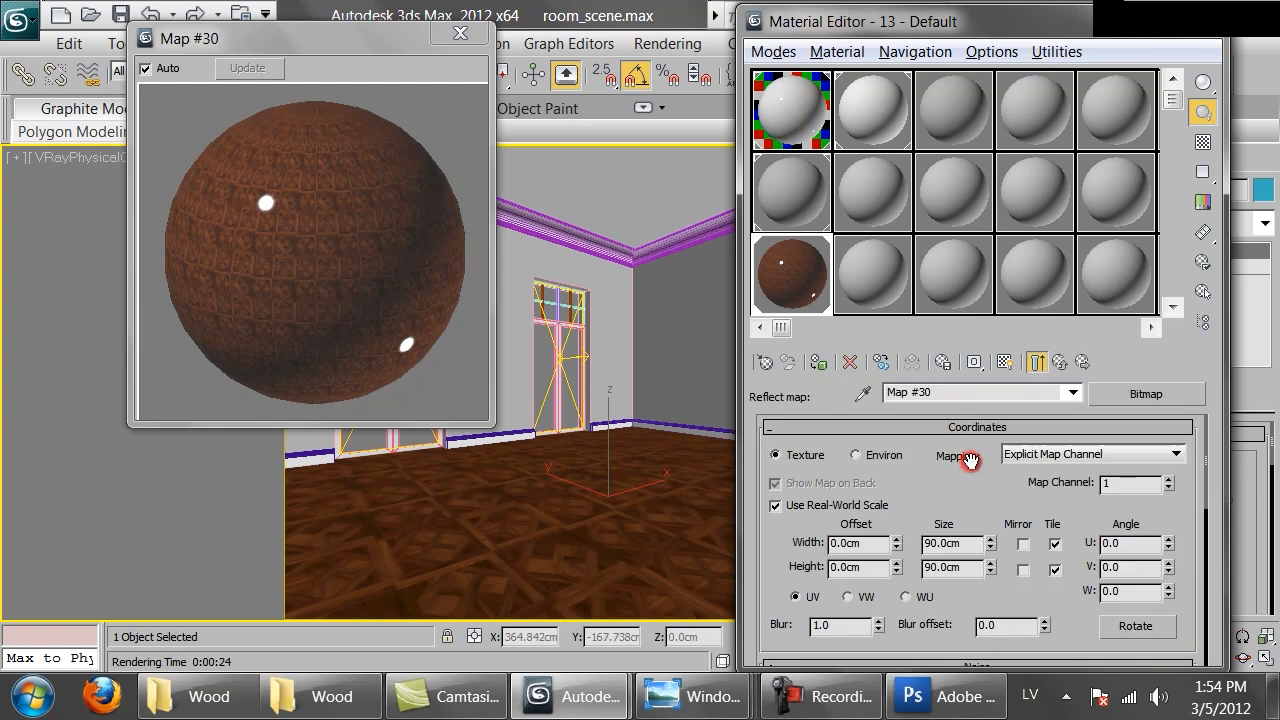
{"action": "left_click", "coordinate": [1060, 362]}
{"action": "scroll", "coordinate": [1015, 595], "scroll_direction": "down", "scroll_amount": 15}
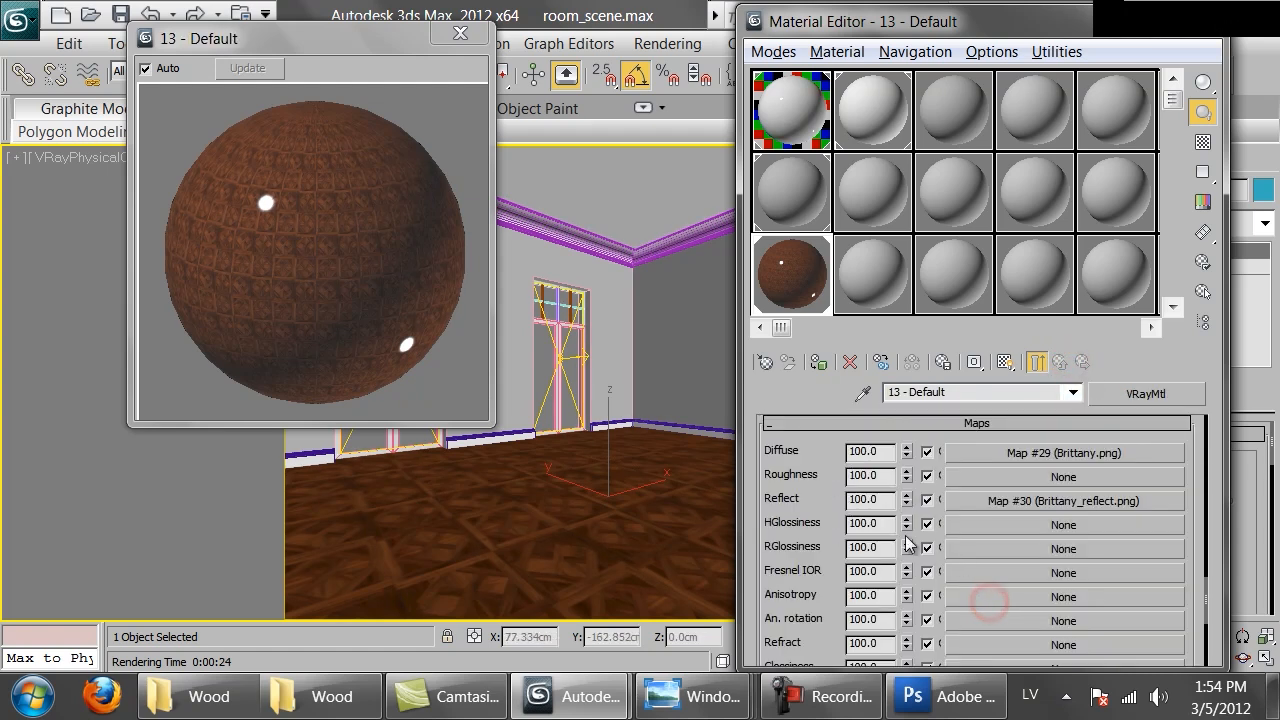
{"action": "scroll", "coordinate": [772, 580], "scroll_direction": "down", "scroll_amount": 3}
{"action": "left_click", "coordinate": [1027, 578]}
{"action": "double_click", "coordinate": [445, 141]}
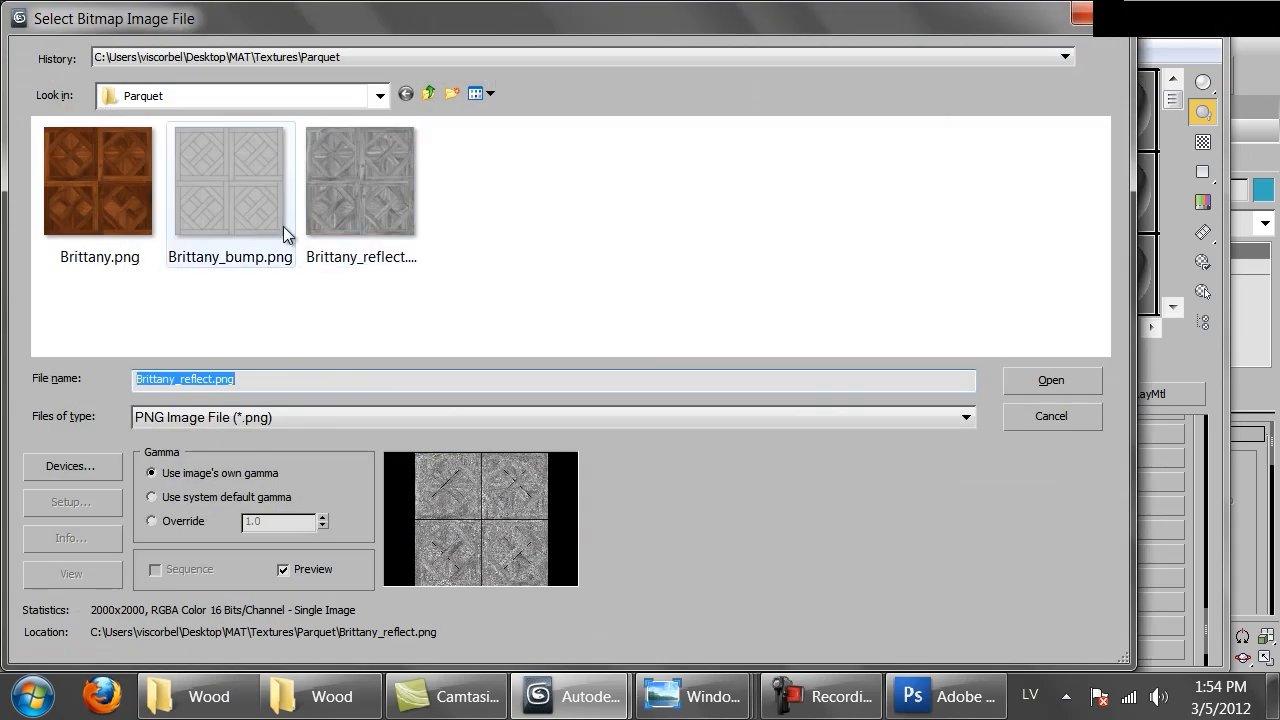
{"action": "double_click", "coordinate": [240, 215]}
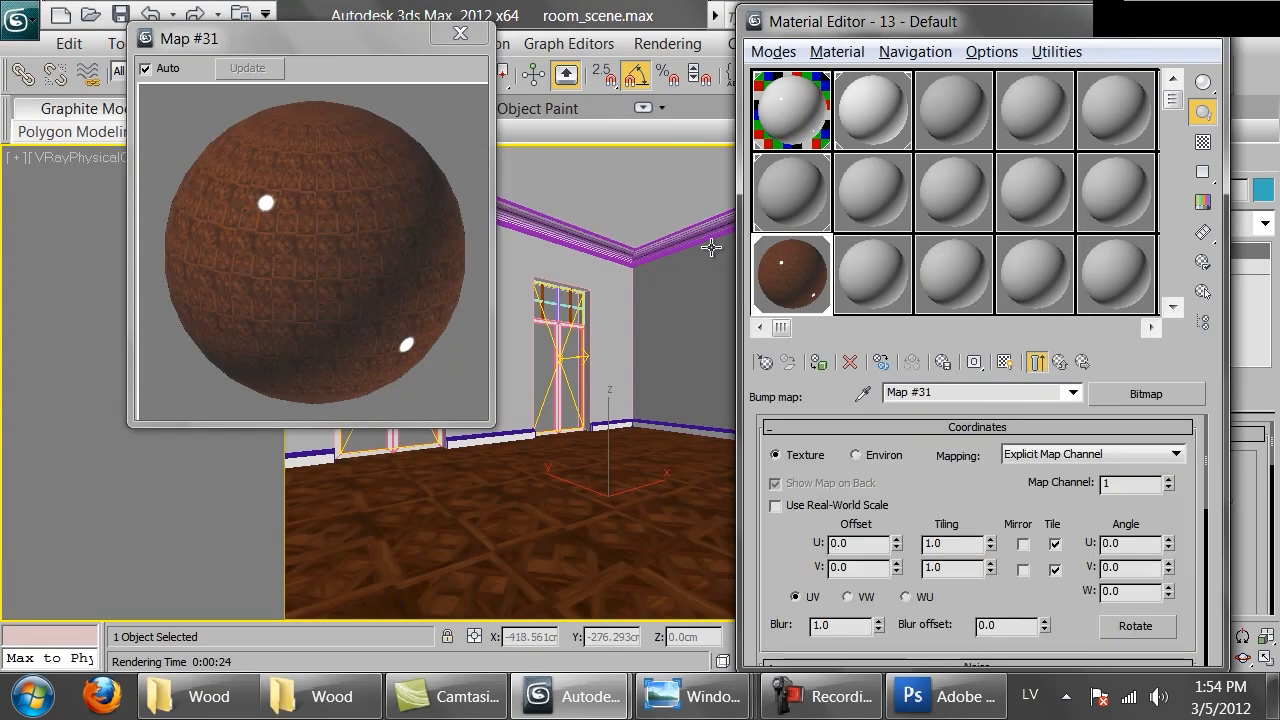
Enable real-world scale on the bump map and set its width and height to 90 cm
{"action": "left_click", "coordinate": [775, 505]}
{"action": "double_click", "coordinate": [948, 545]}
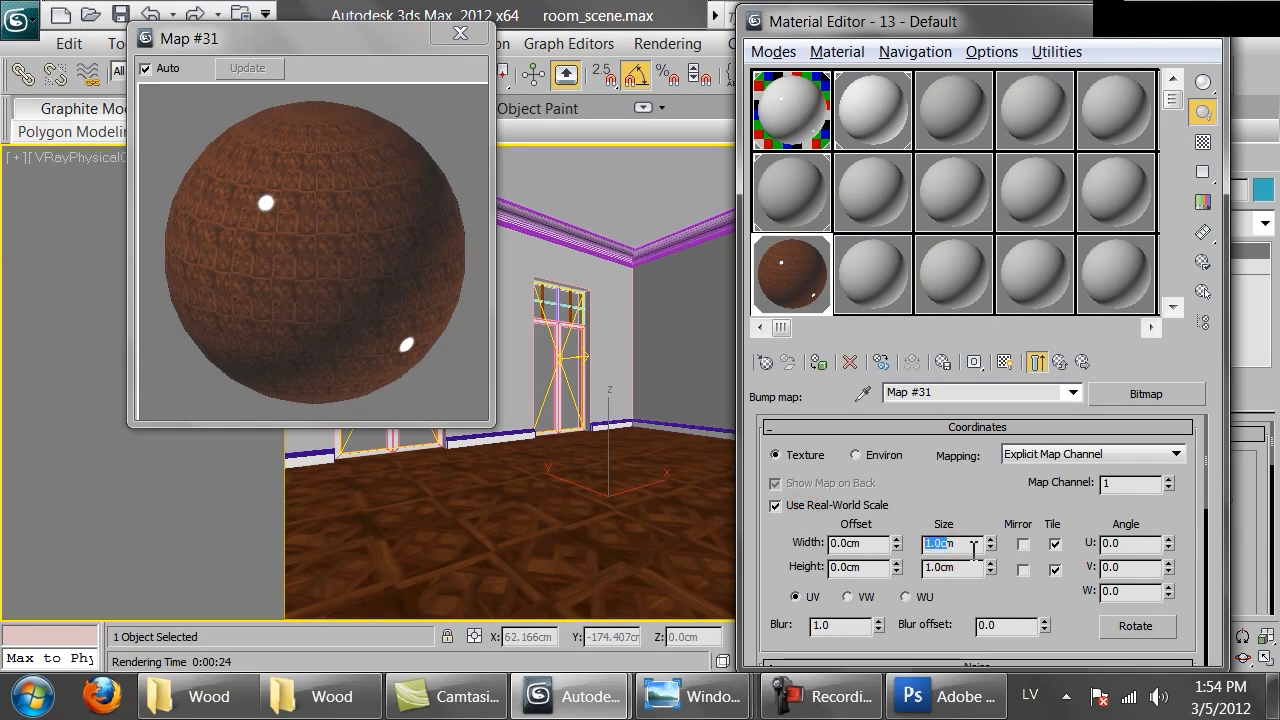
{"action": "type", "text": "90"}
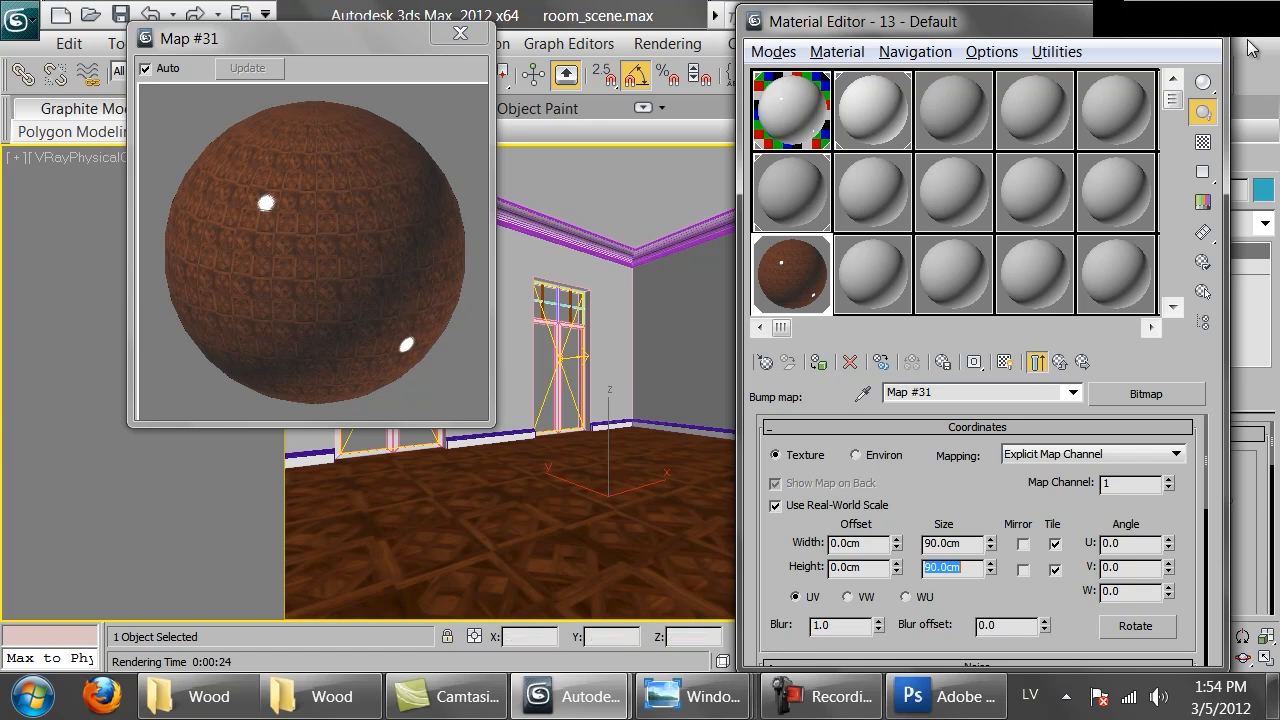
Render the camera view with V-Ray and inspect the parquet floor in the frame buffer
{"action": "left_click_drag", "start_coordinate": [1057, 17], "coordinate": [985, 234]}
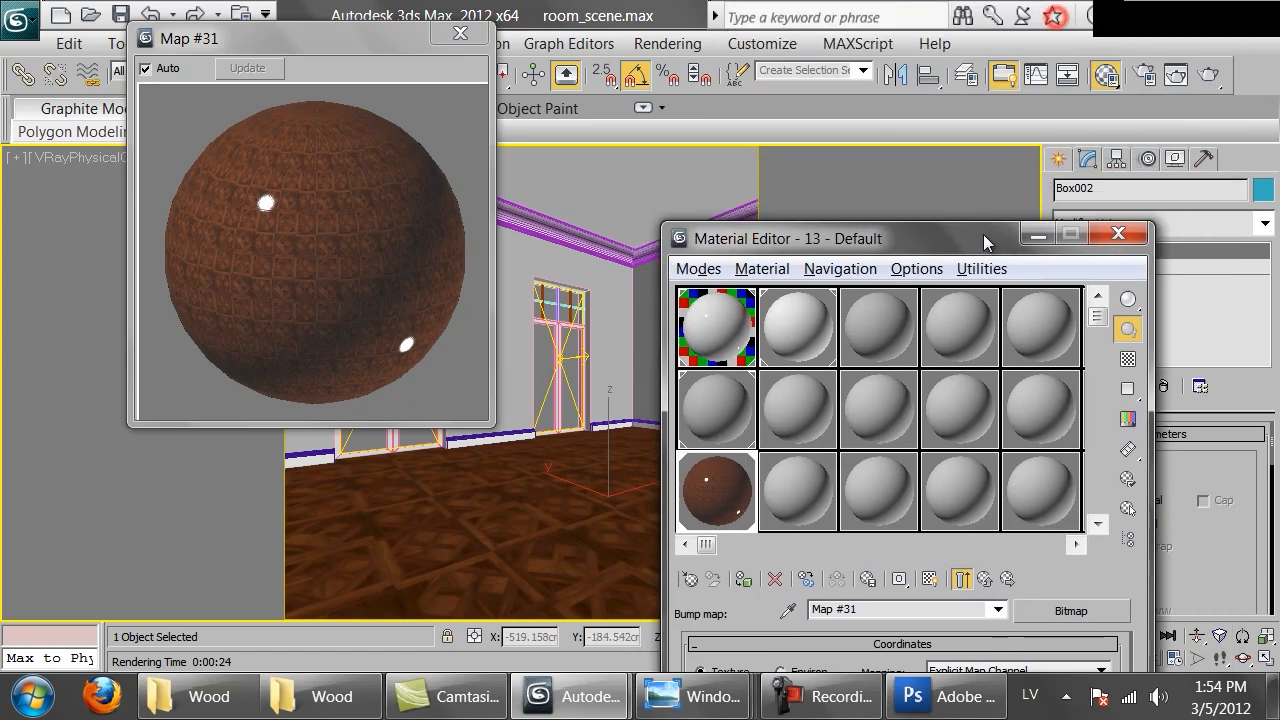
{"action": "left_click", "coordinate": [1199, 77]}
{"action": "scroll", "coordinate": [515, 510], "scroll_direction": "up", "scroll_amount": 1}
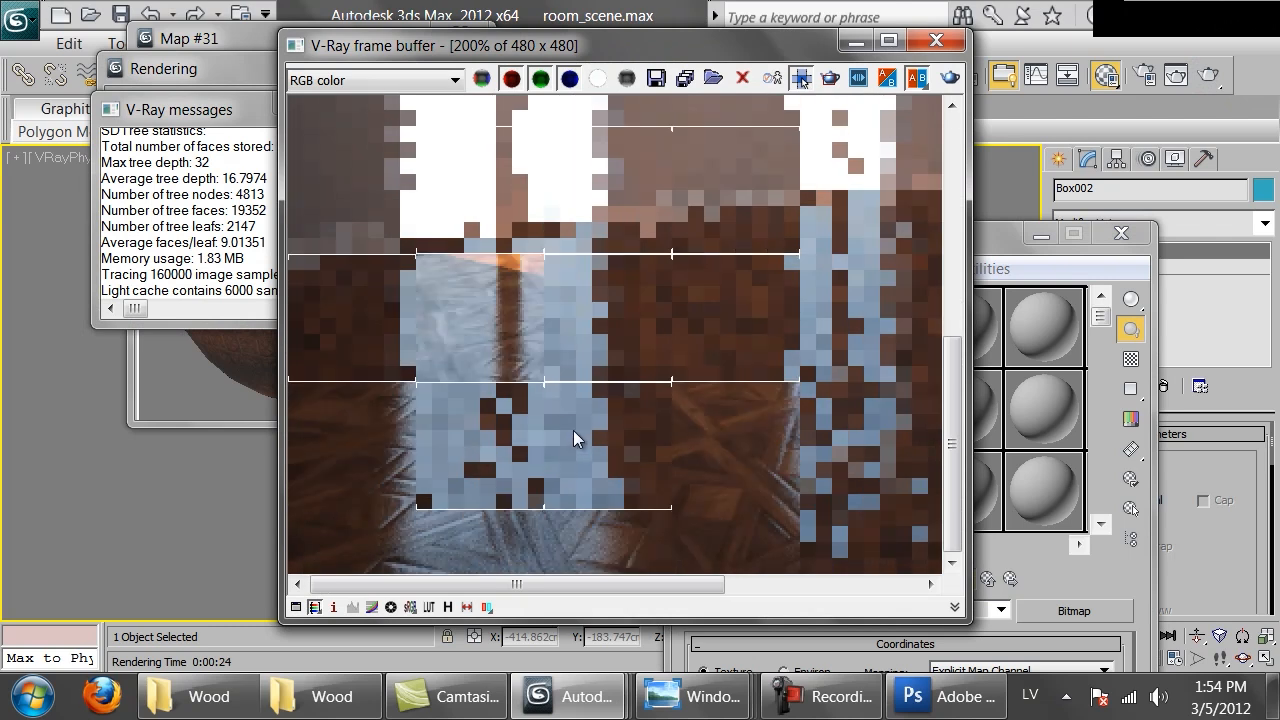
{"action": "scroll", "coordinate": [573, 430], "scroll_direction": "down", "scroll_amount": 1}
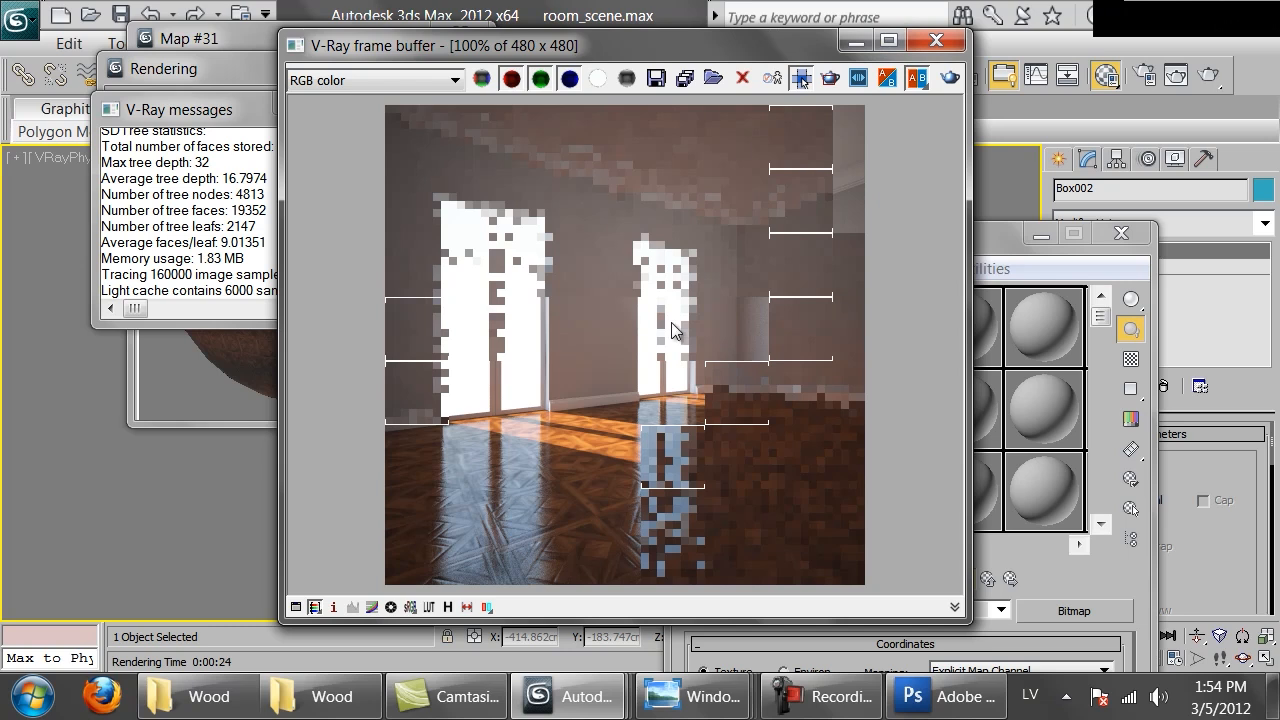
{"action": "left_click", "coordinate": [936, 40]}
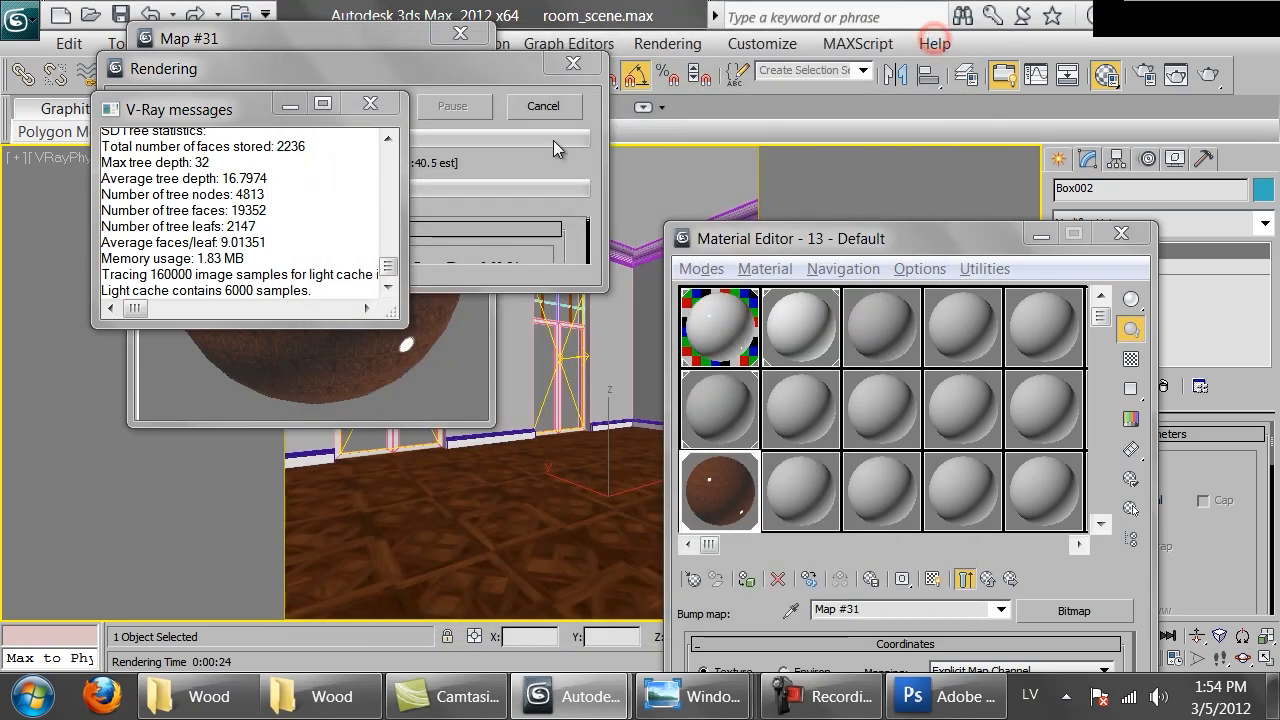
Stop the running render, return to the floor material and set its reflection glossiness to 0.8
{"action": "left_click", "coordinate": [526, 113]}
{"action": "left_click_drag", "start_coordinate": [800, 238], "coordinate": [780, 40]}
{"action": "left_click", "coordinate": [966, 380]}
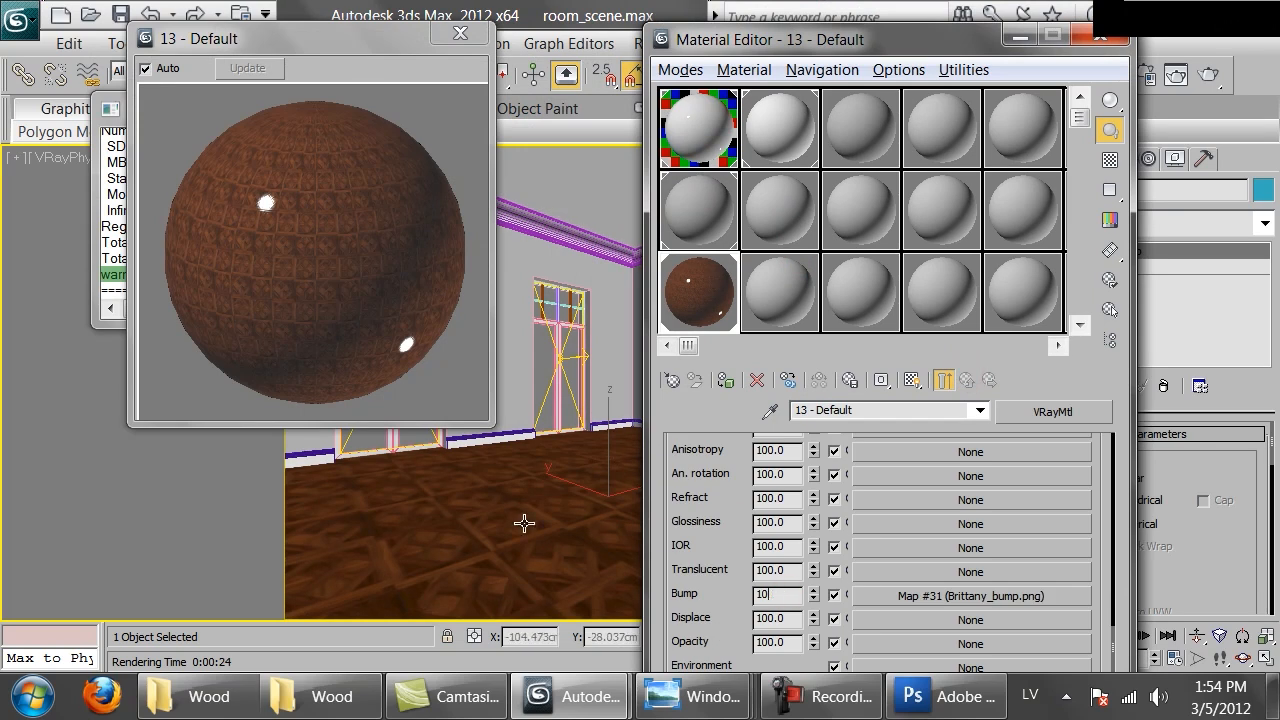
{"action": "left_click", "coordinate": [716, 485]}
{"action": "scroll", "coordinate": [835, 495], "scroll_direction": "up", "scroll_amount": 4}
{"action": "scroll", "coordinate": [850, 500], "scroll_direction": "up", "scroll_amount": 10}
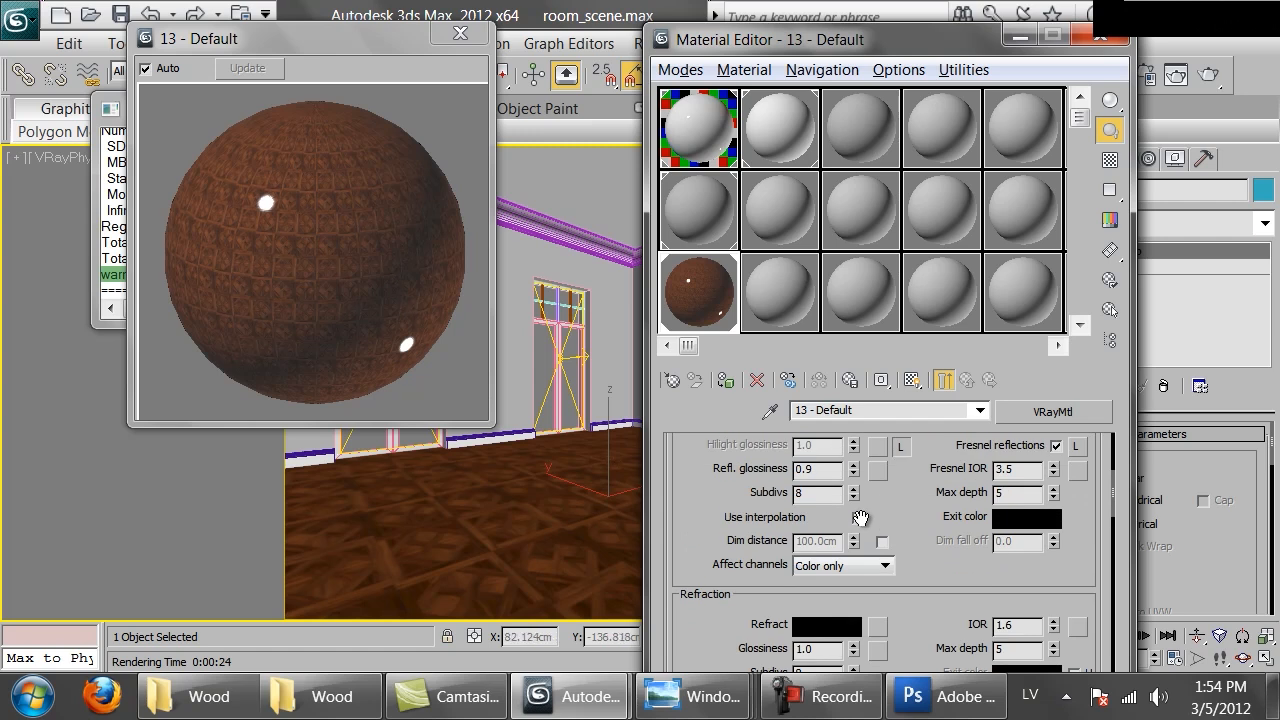
{"action": "scroll", "coordinate": [860, 517], "scroll_direction": "up", "scroll_amount": 3}
{"action": "left_click_drag", "start_coordinate": [779, 589], "coordinate": [599, 545]}
{"action": "type", "text": ".8"}
{"action": "key", "text": "Return"}
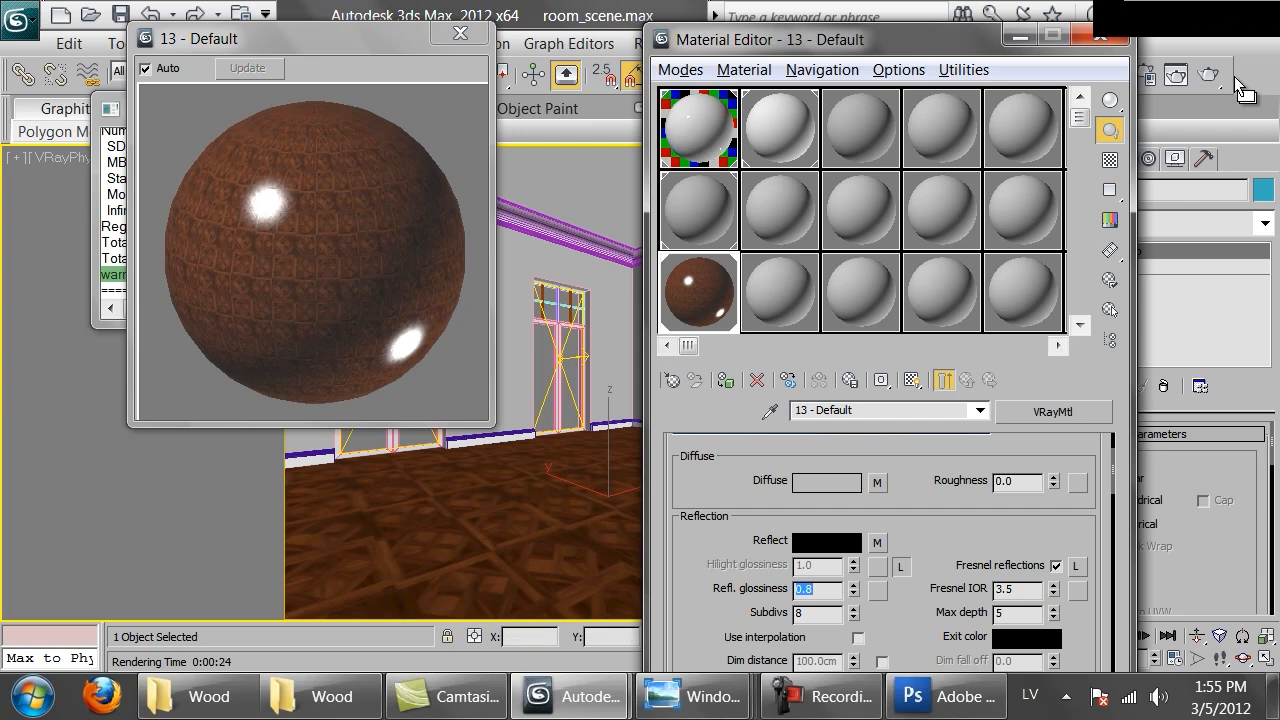
Render the camera view with V-Ray and zoom into the floor in the frame buffer before cancelling
{"action": "left_click", "coordinate": [1209, 75]}
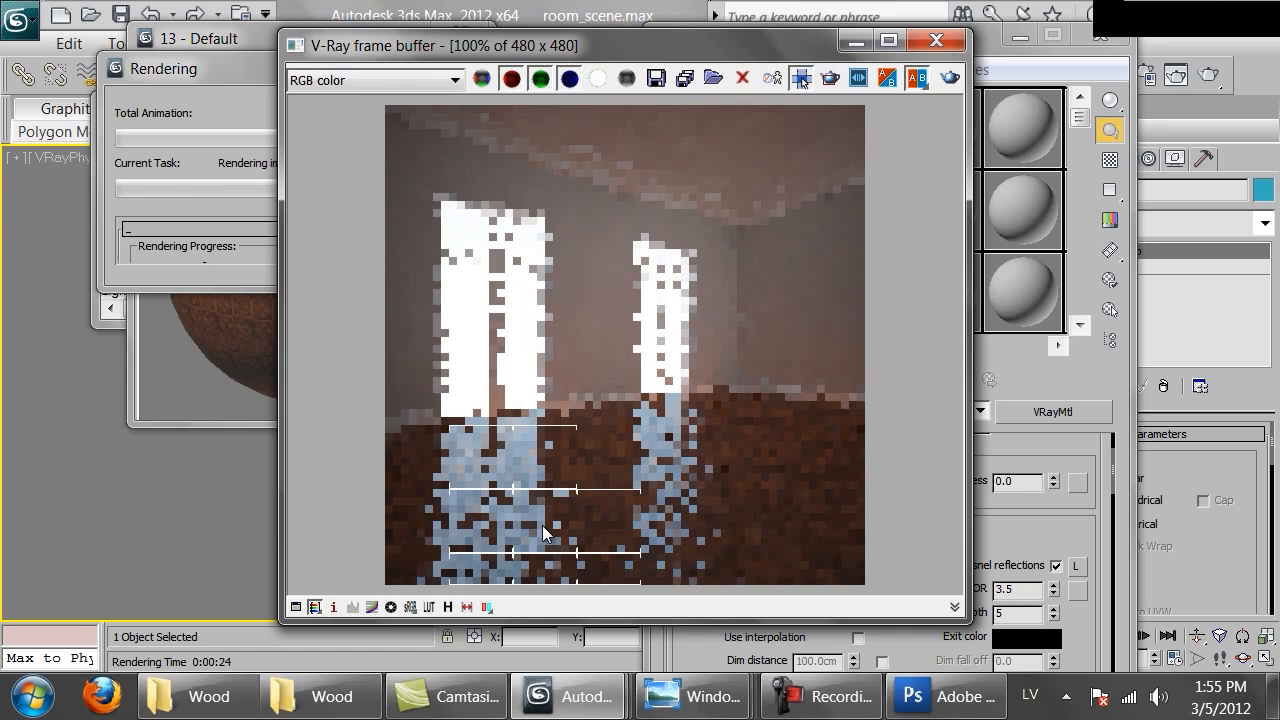
{"action": "scroll", "coordinate": [541, 525], "scroll_direction": "up", "scroll_amount": 1}
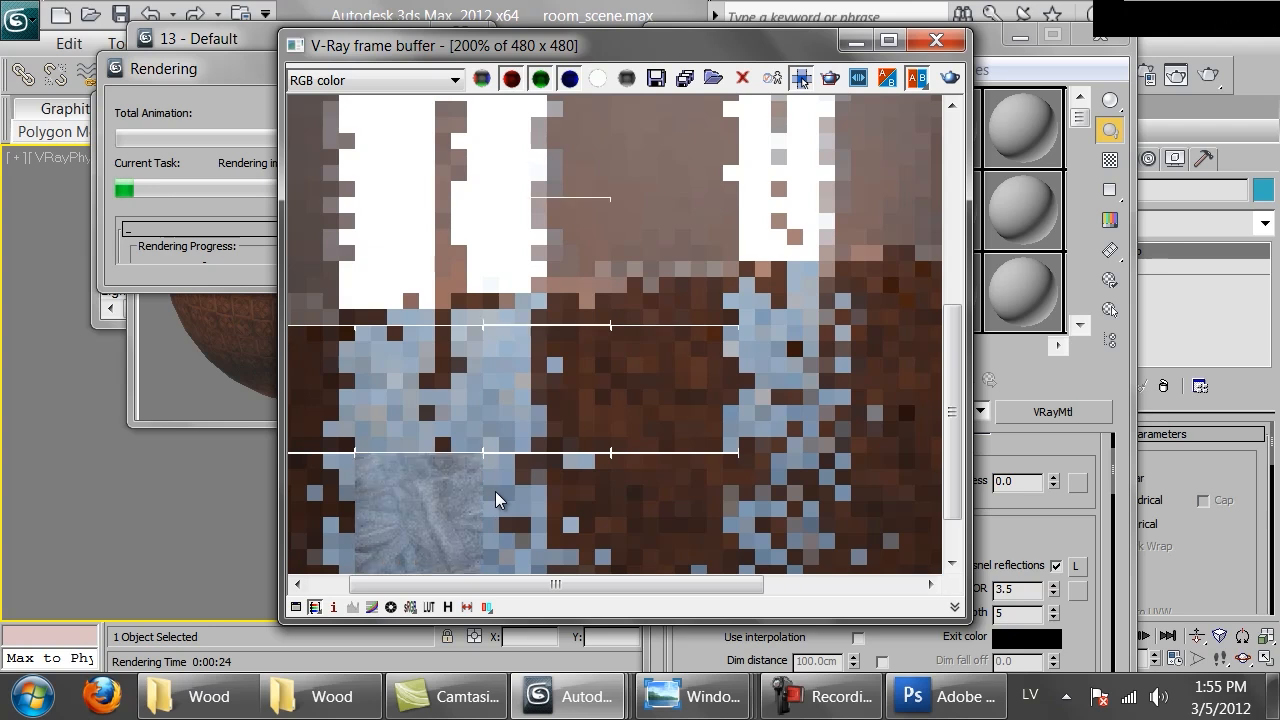
{"action": "scroll", "coordinate": [536, 476], "scroll_direction": "down", "scroll_amount": 1}
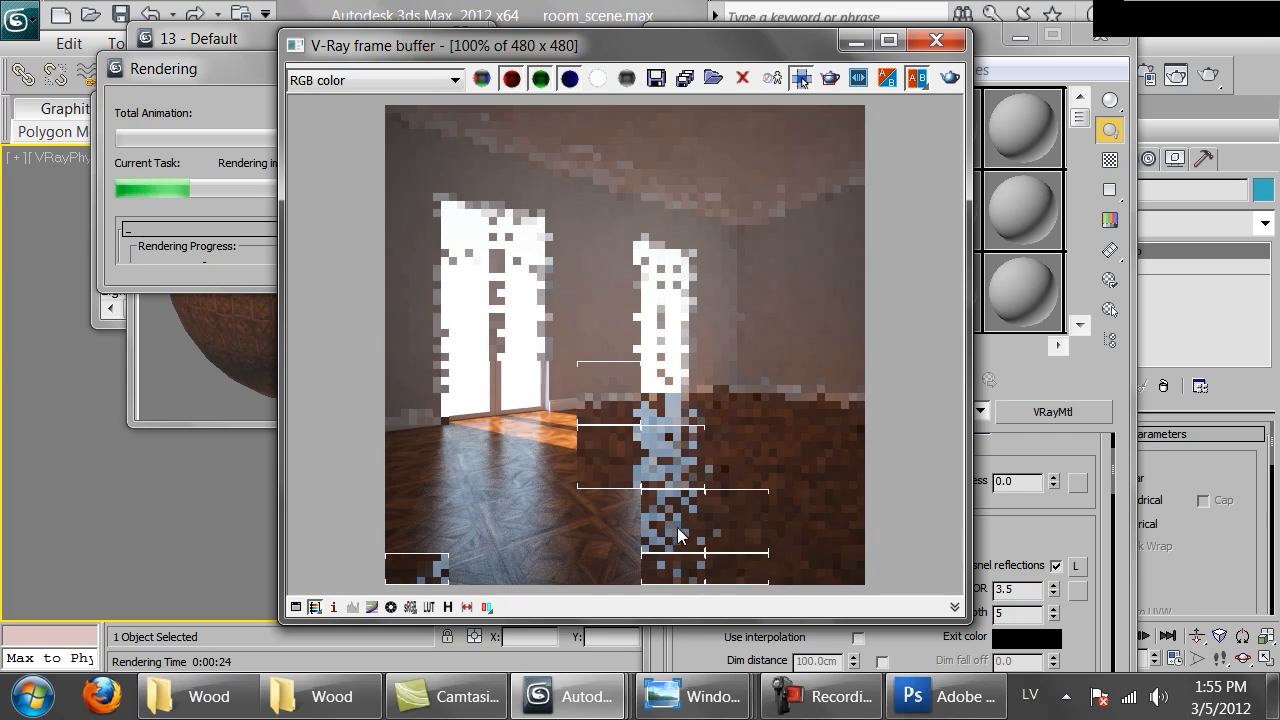
{"action": "left_click", "coordinate": [221, 339]}
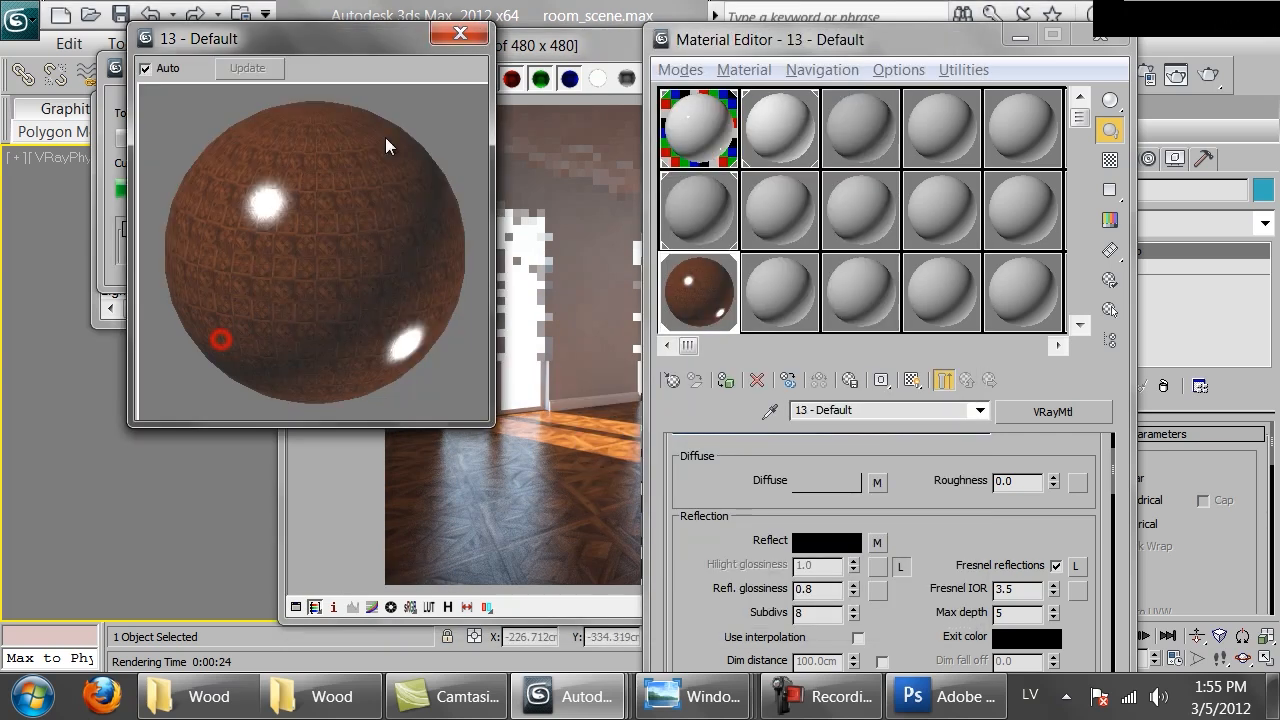
{"action": "left_click", "coordinate": [122, 77]}
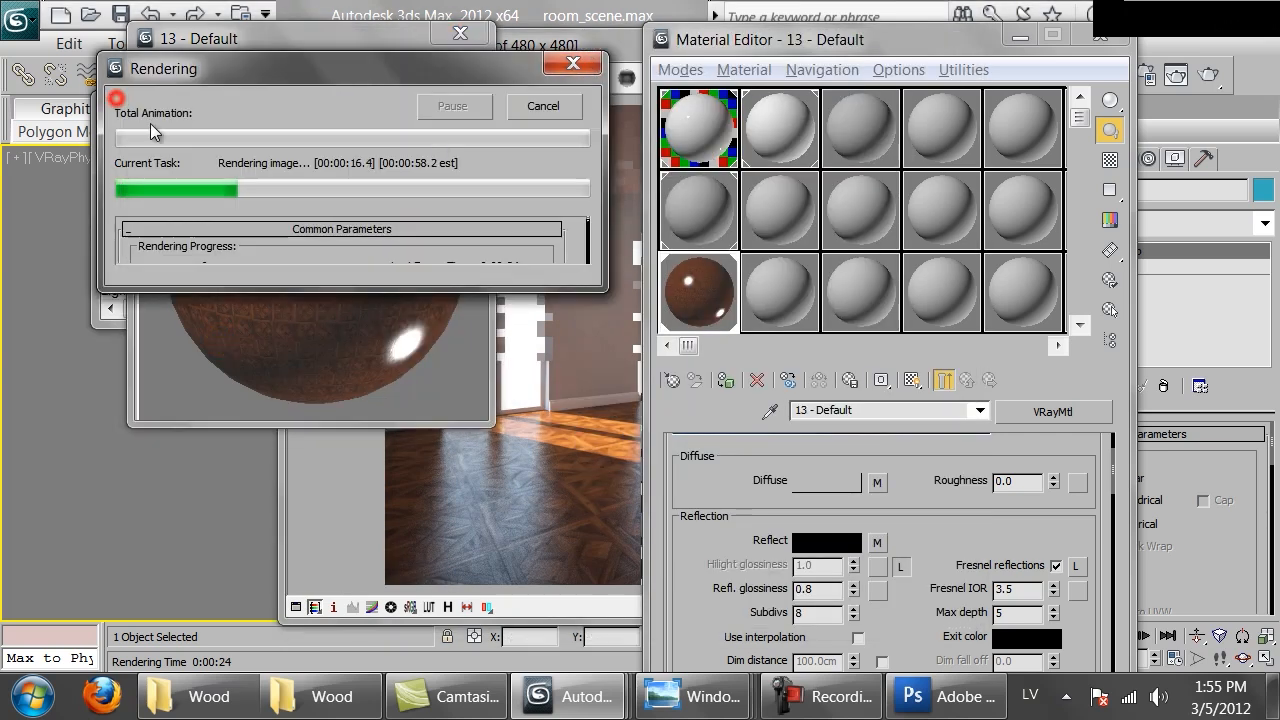
{"action": "left_click", "coordinate": [520, 114]}
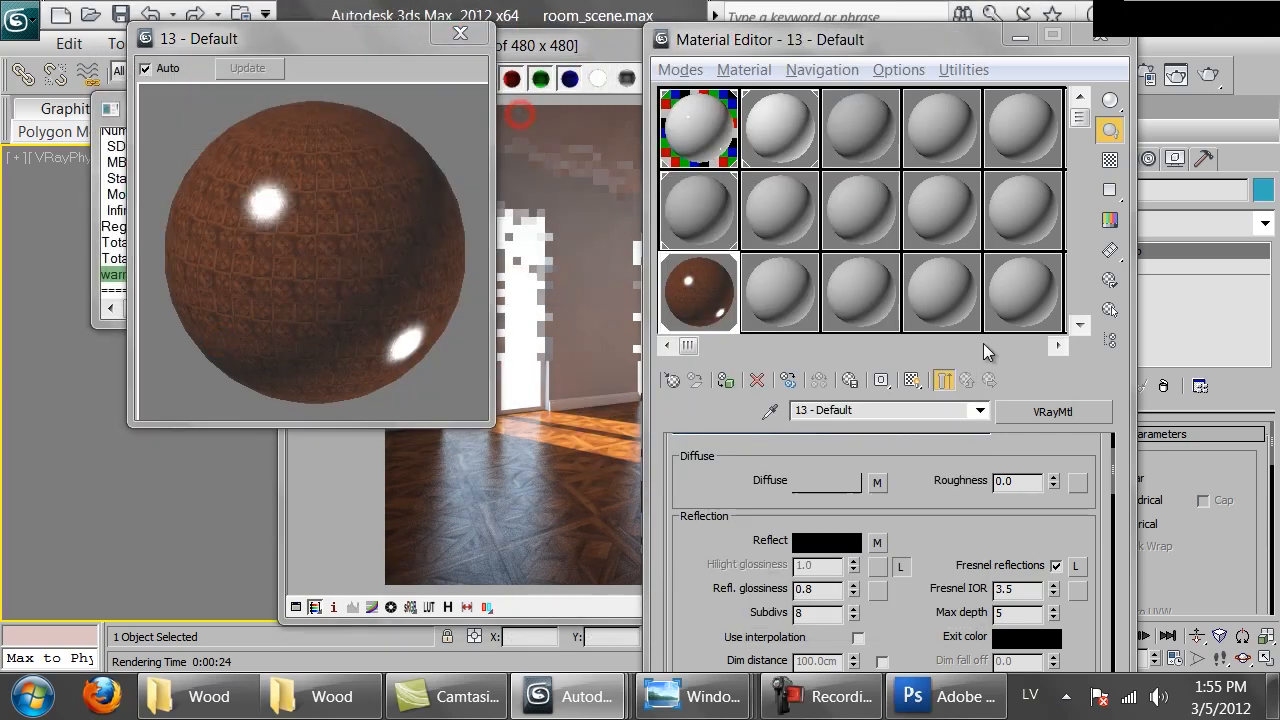
Set the reflection glossiness to 0.85 and re-render the camera view, zooming in on the parquet floor
{"action": "left_click", "coordinate": [838, 589]}
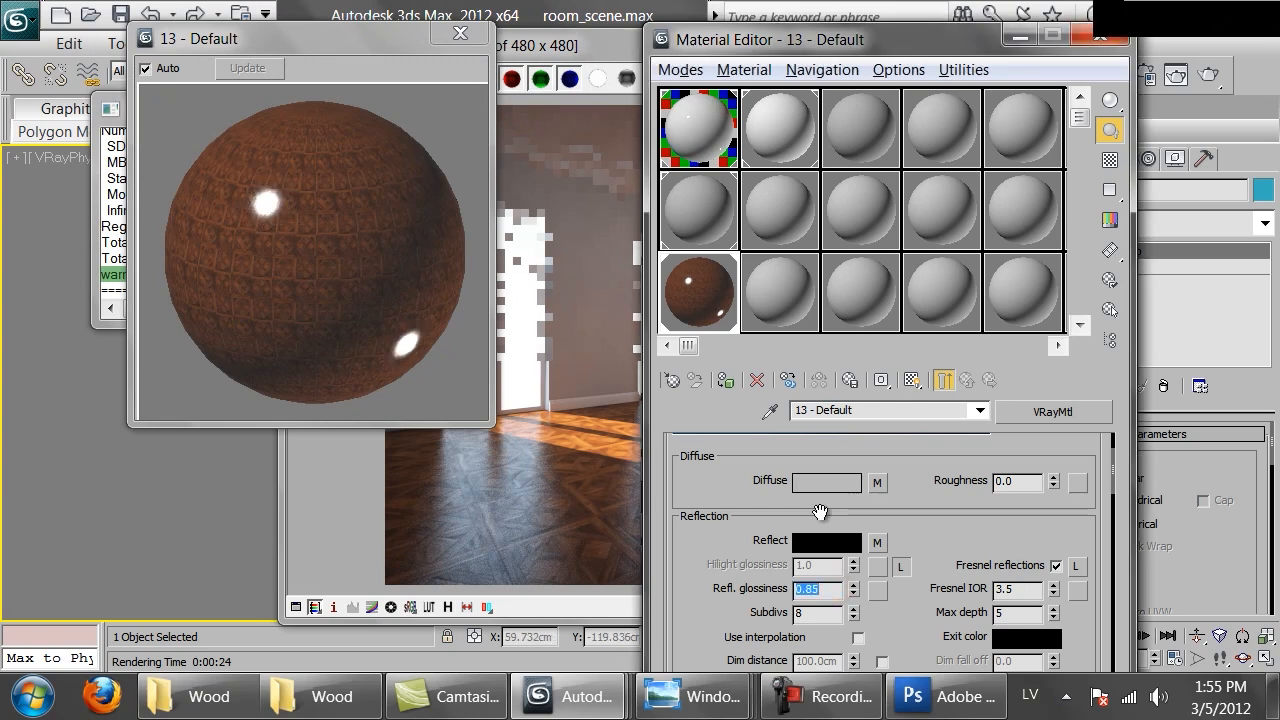
{"action": "left_click", "coordinate": [427, 523]}
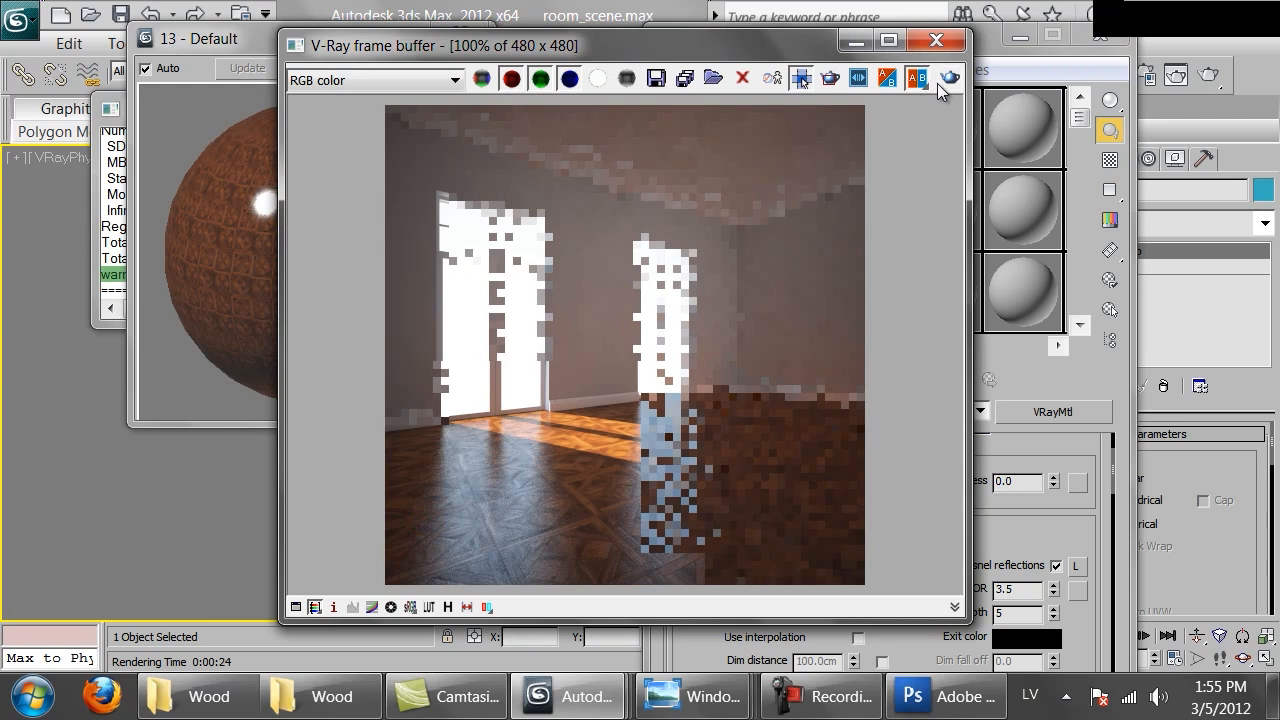
{"action": "left_click", "coordinate": [943, 80]}
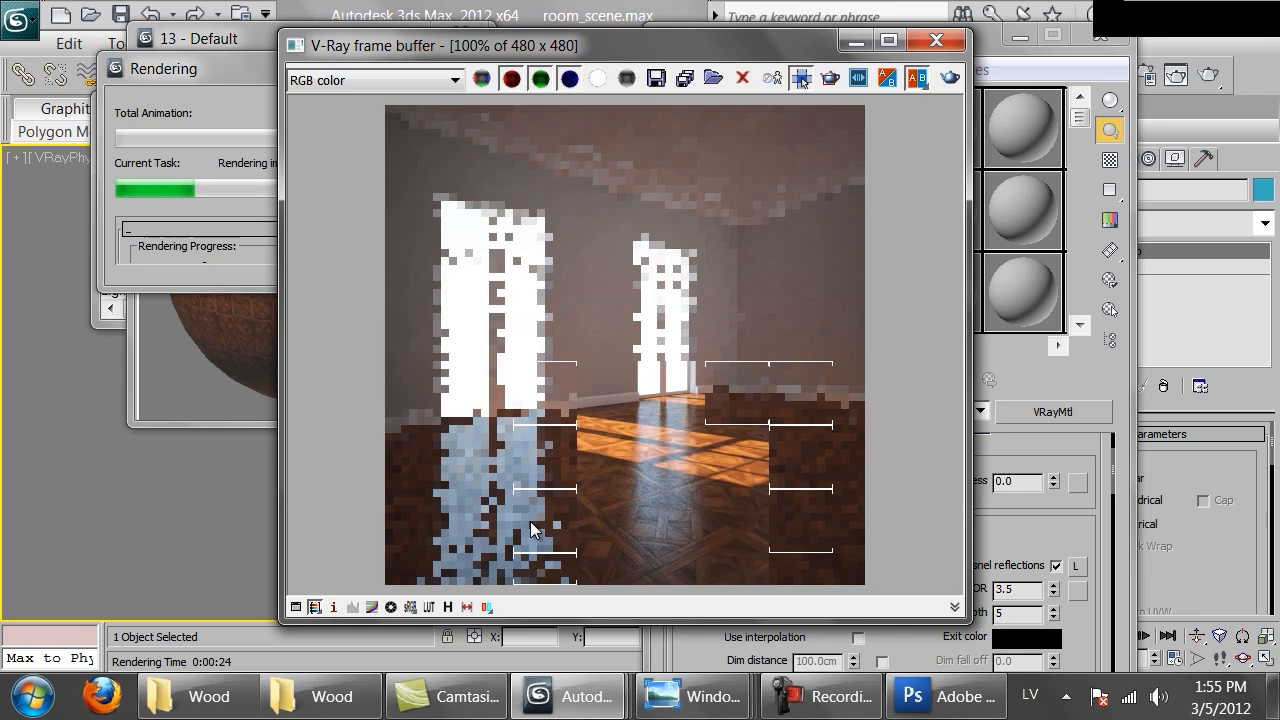
{"action": "scroll", "coordinate": [776, 488], "scroll_direction": "up", "scroll_amount": 1}
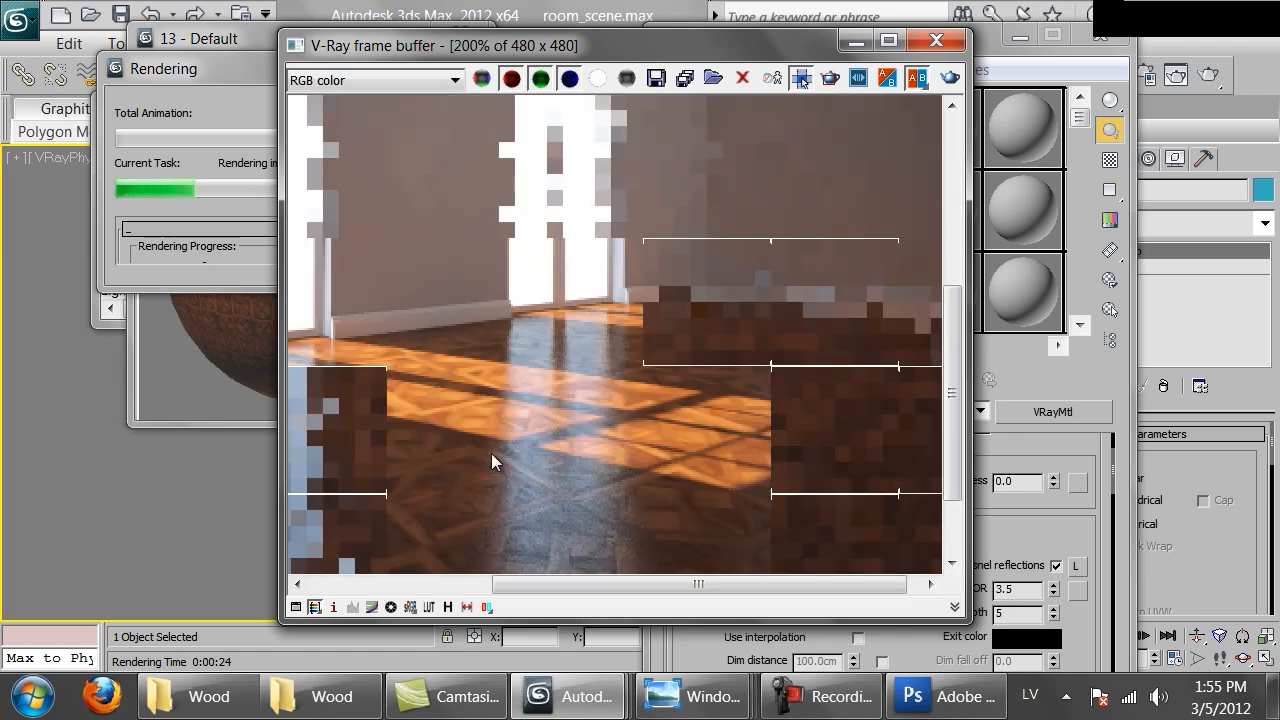
{"action": "middle_click_drag", "start_coordinate": [443, 466], "coordinate": [780, 384]}
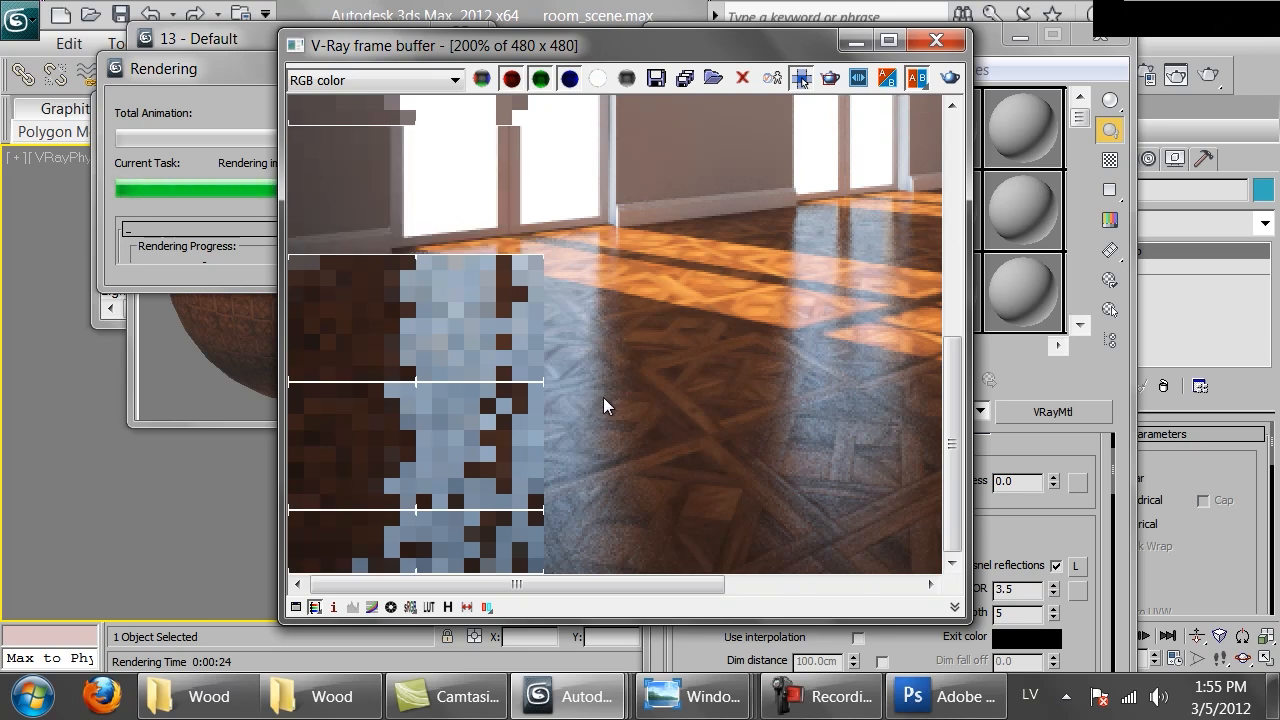
{"action": "scroll", "coordinate": [604, 398], "scroll_direction": "down", "scroll_amount": 1}
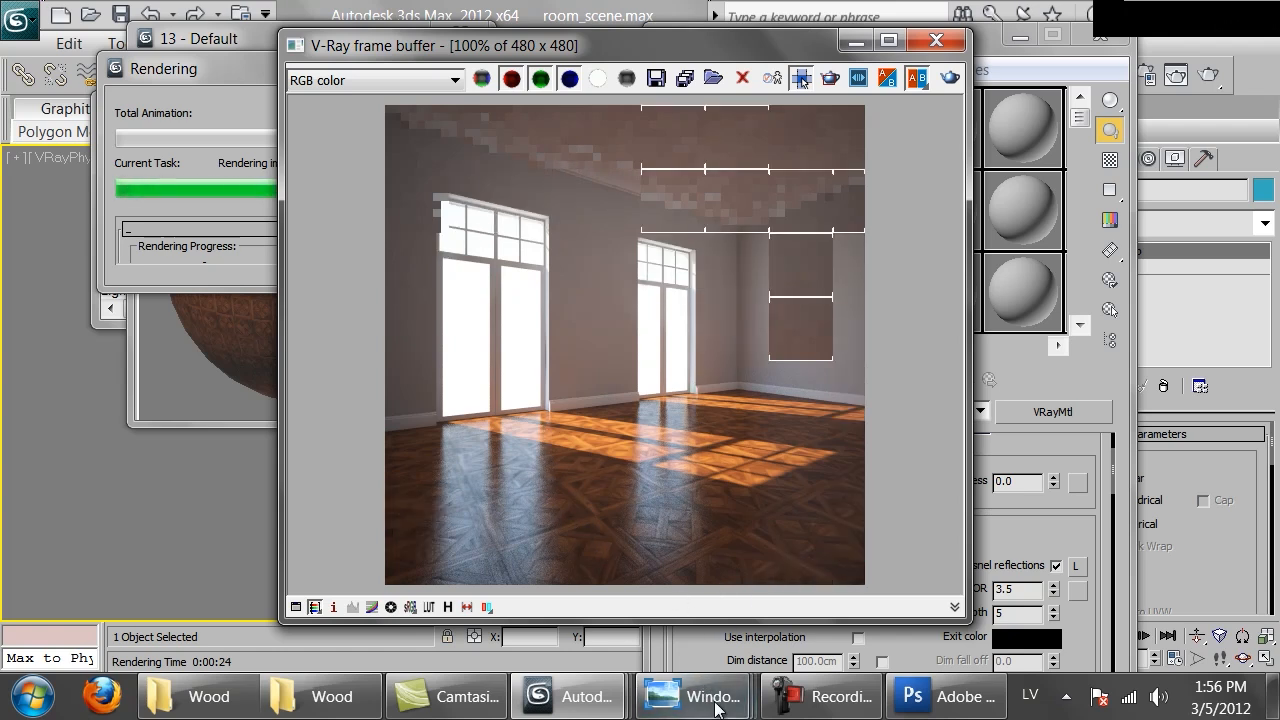
Compare the render with the Tuscany and other wood floor reference photos from the Wood folder
{"action": "mouse_move", "coordinate": [690, 697]}
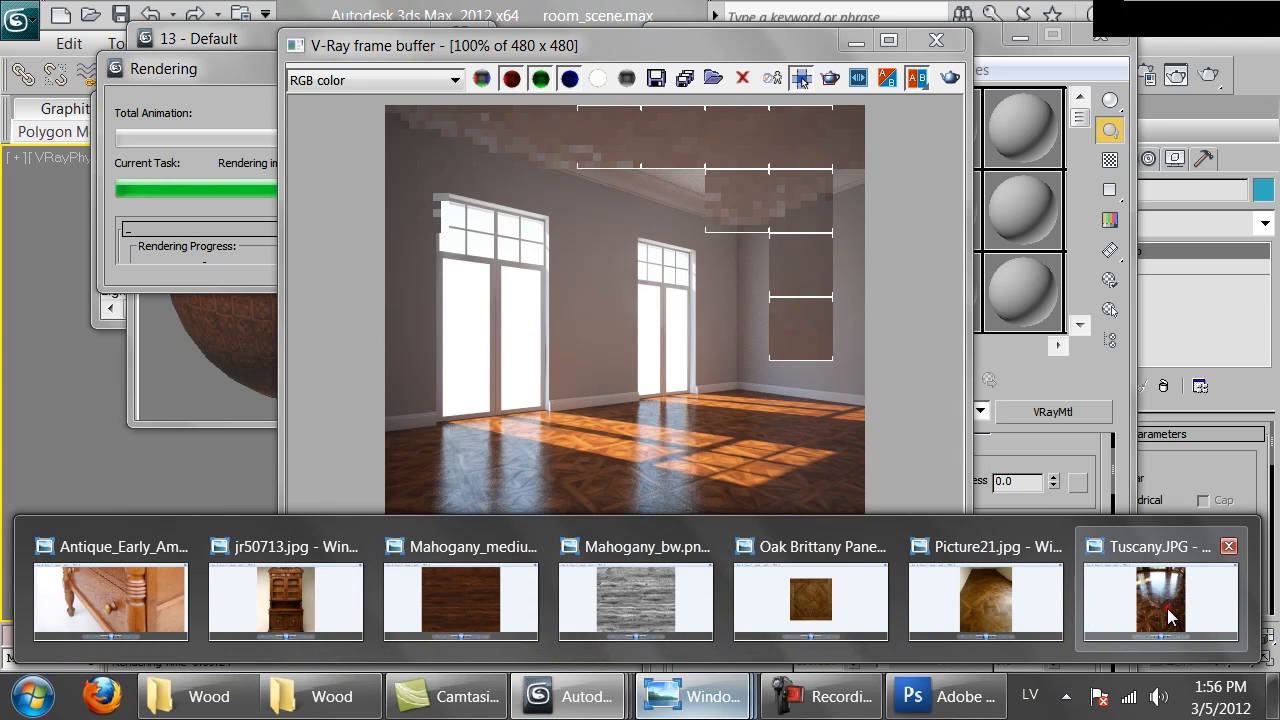
{"action": "left_click", "coordinate": [1165, 610]}
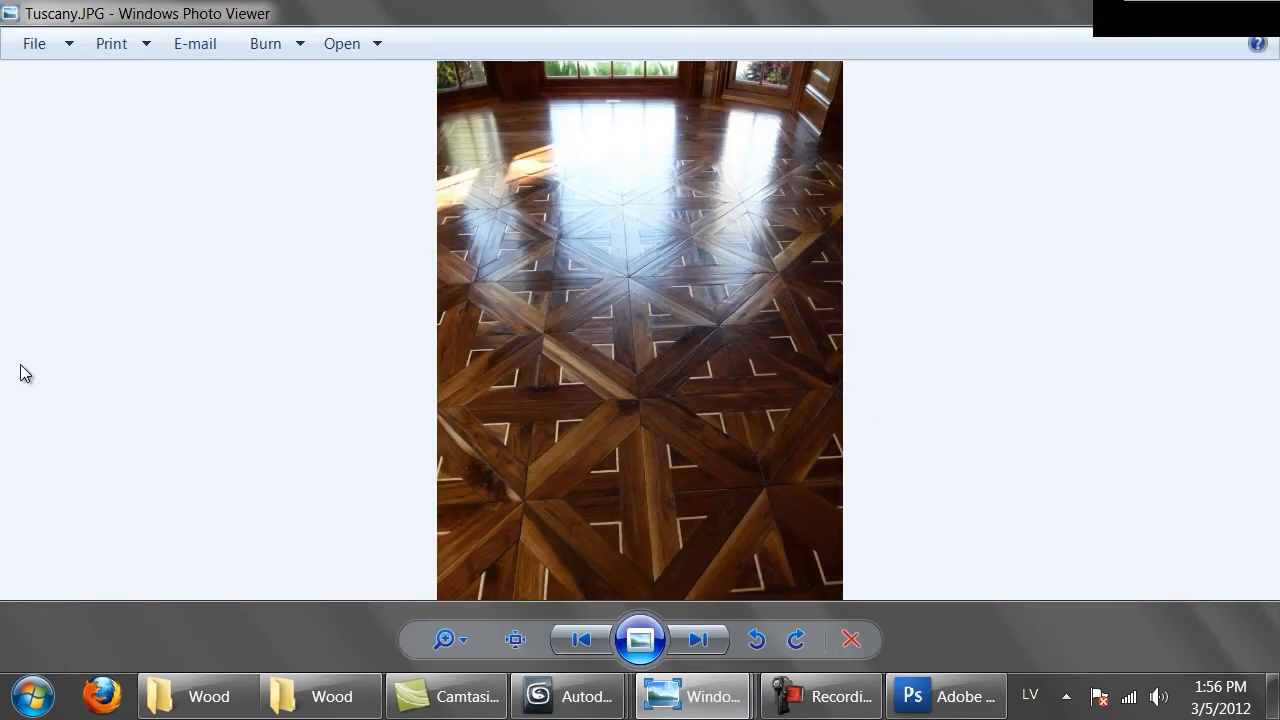
{"action": "left_click", "coordinate": [200, 697]}
{"action": "left_click", "coordinate": [325, 697]}
{"action": "double_click", "coordinate": [321, 458]}
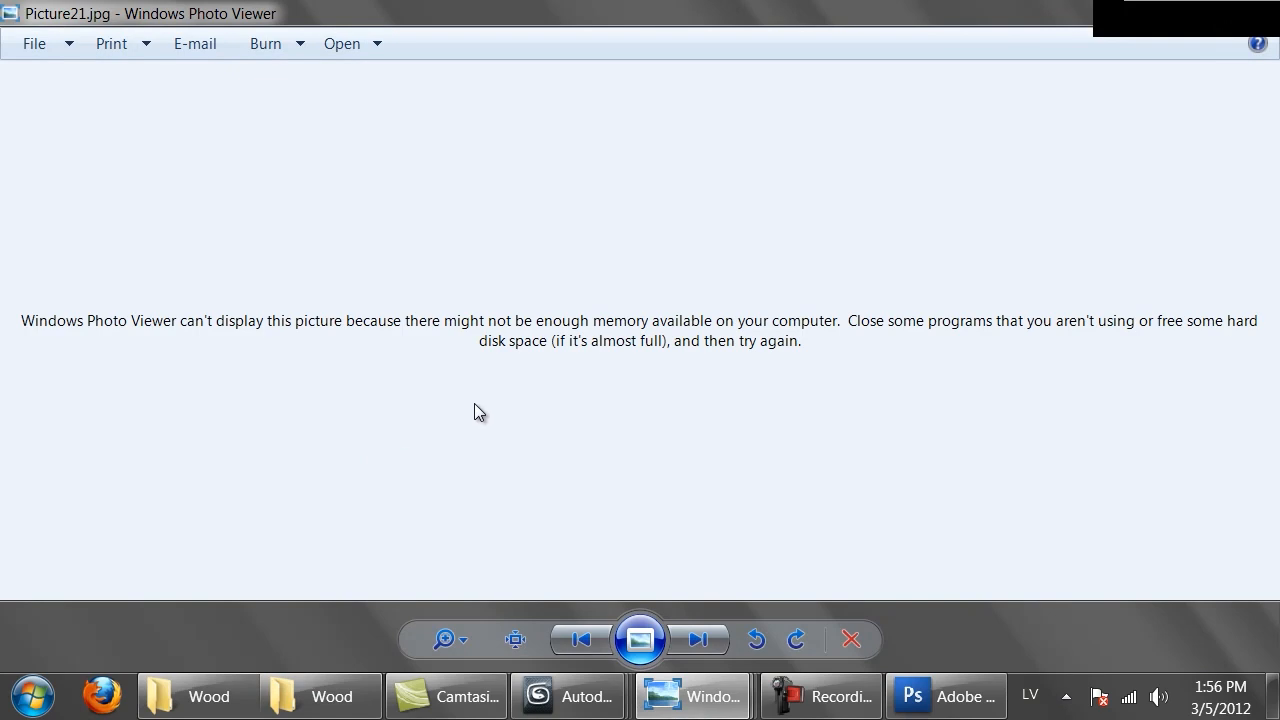
{"action": "key", "text": "alt+Tab"}
{"action": "double_click", "coordinate": [1030, 278]}
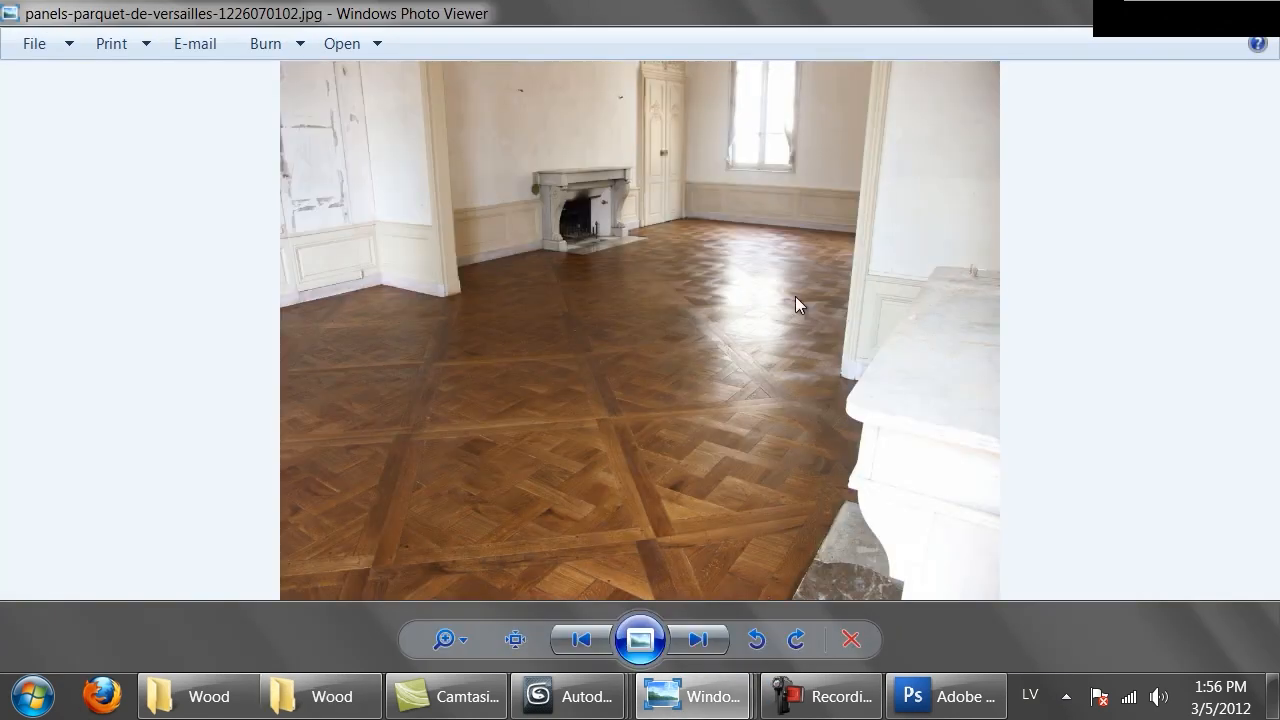
{"action": "key", "text": "alt+Tab"}
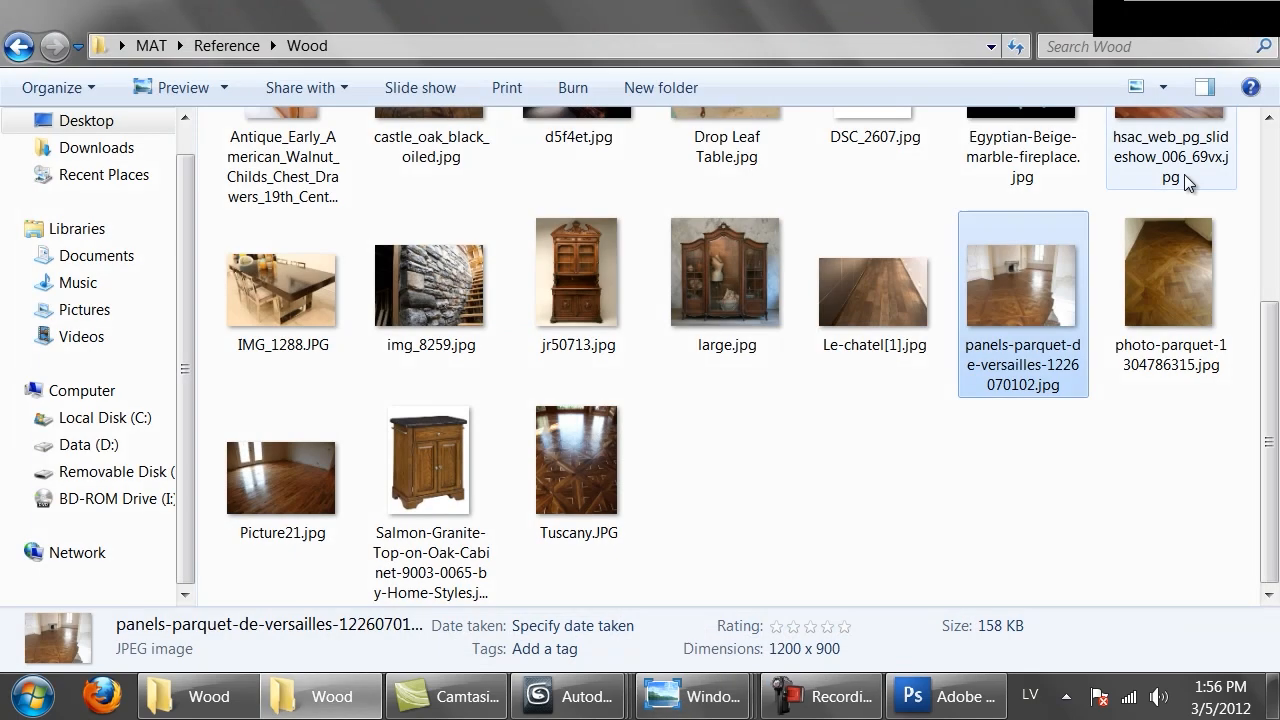
{"action": "scroll", "coordinate": [908, 503], "scroll_direction": "up", "scroll_amount": 3}
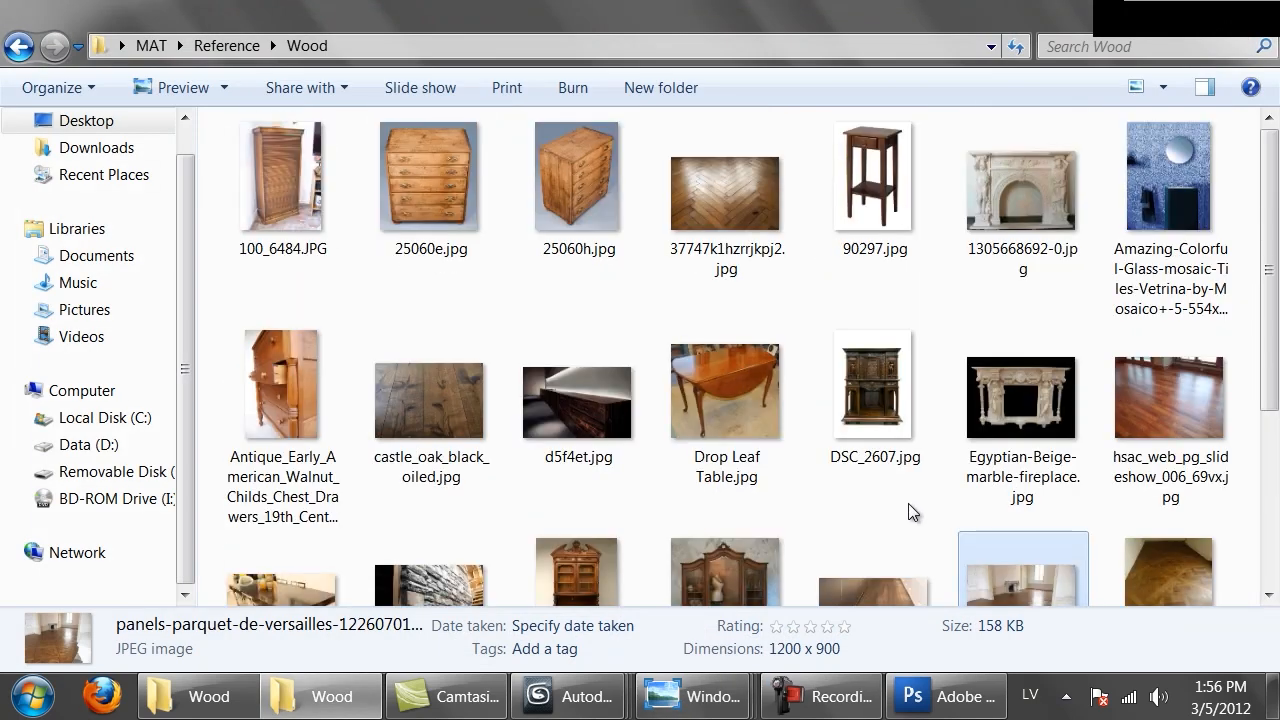
{"action": "double_click", "coordinate": [1150, 387]}
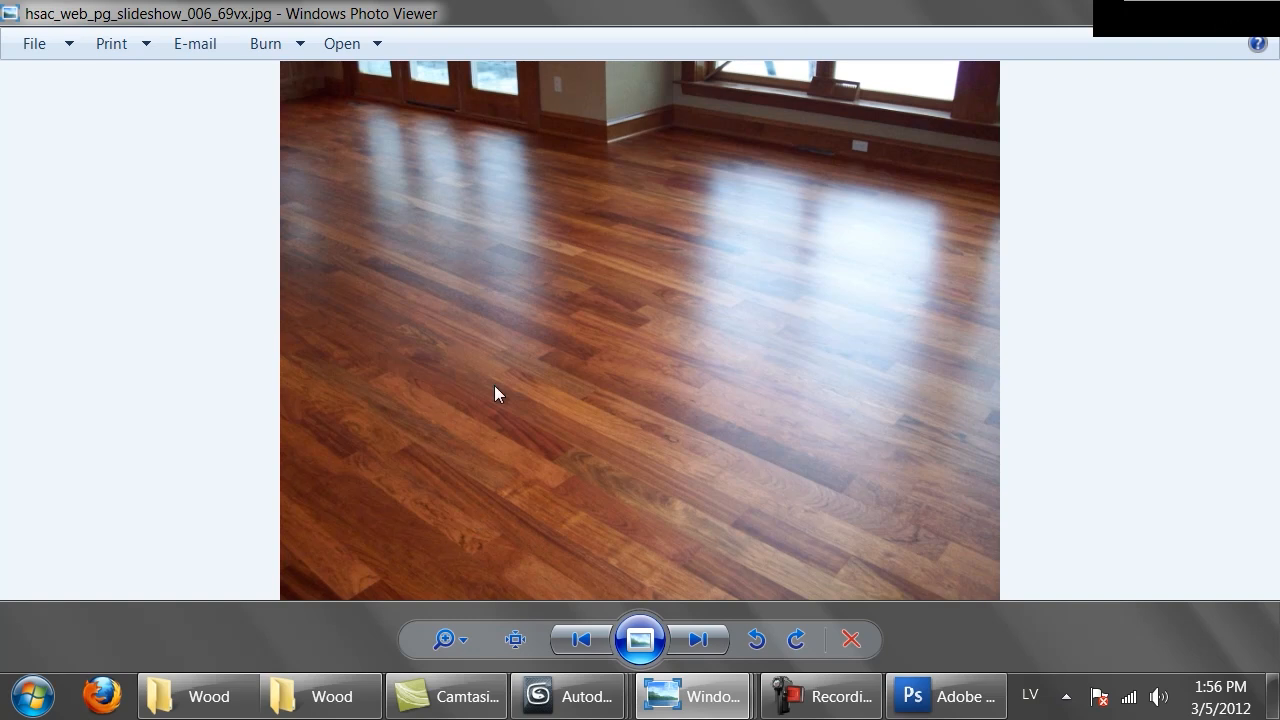
{"action": "mouse_move", "coordinate": [603, 712]}
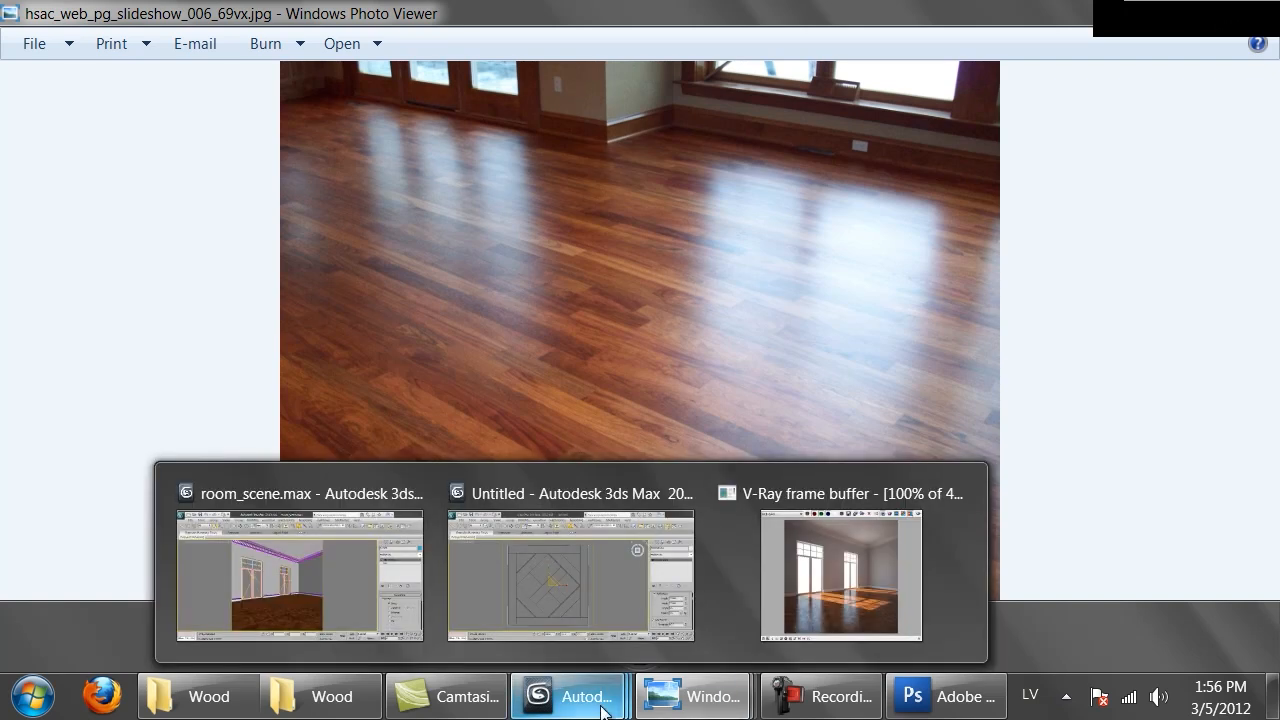
{"action": "left_click", "coordinate": [850, 568]}
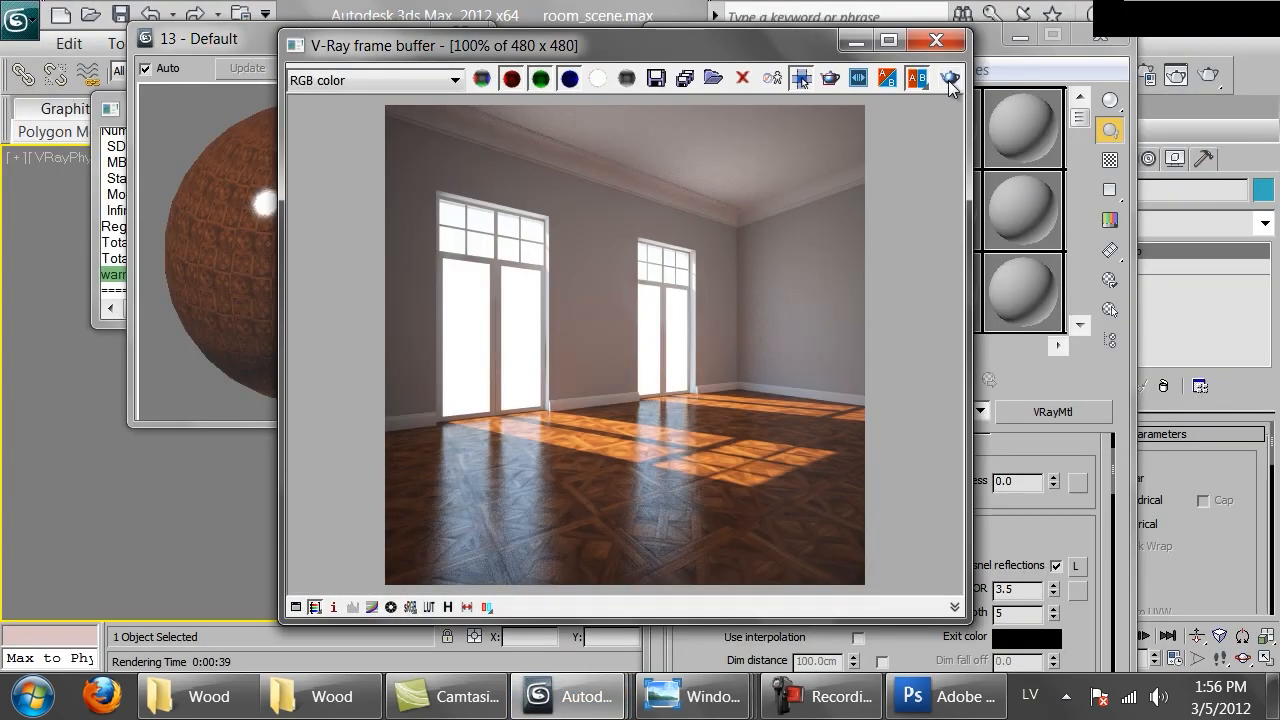
Replace the material's bump map with a Mix map, keeping Brittany_bump.png as a sub-map
{"action": "left_click", "coordinate": [936, 40]}
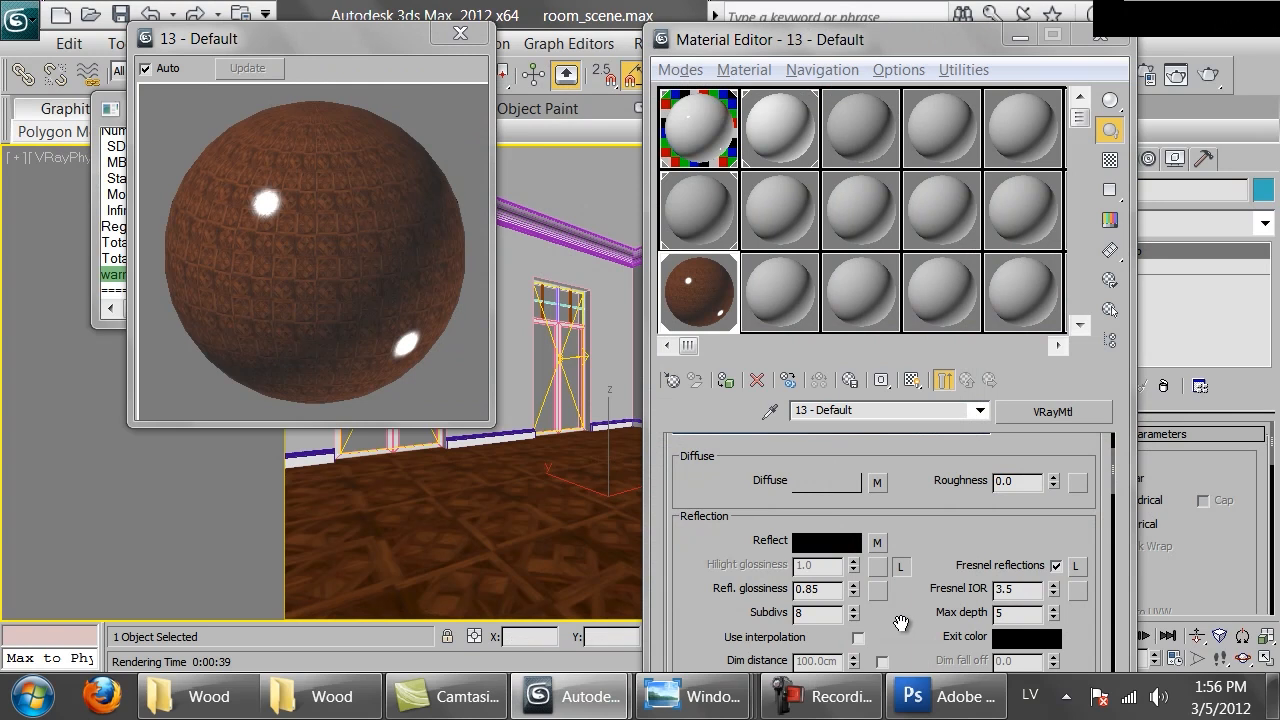
{"action": "scroll", "coordinate": [901, 624], "scroll_direction": "down", "scroll_amount": 15}
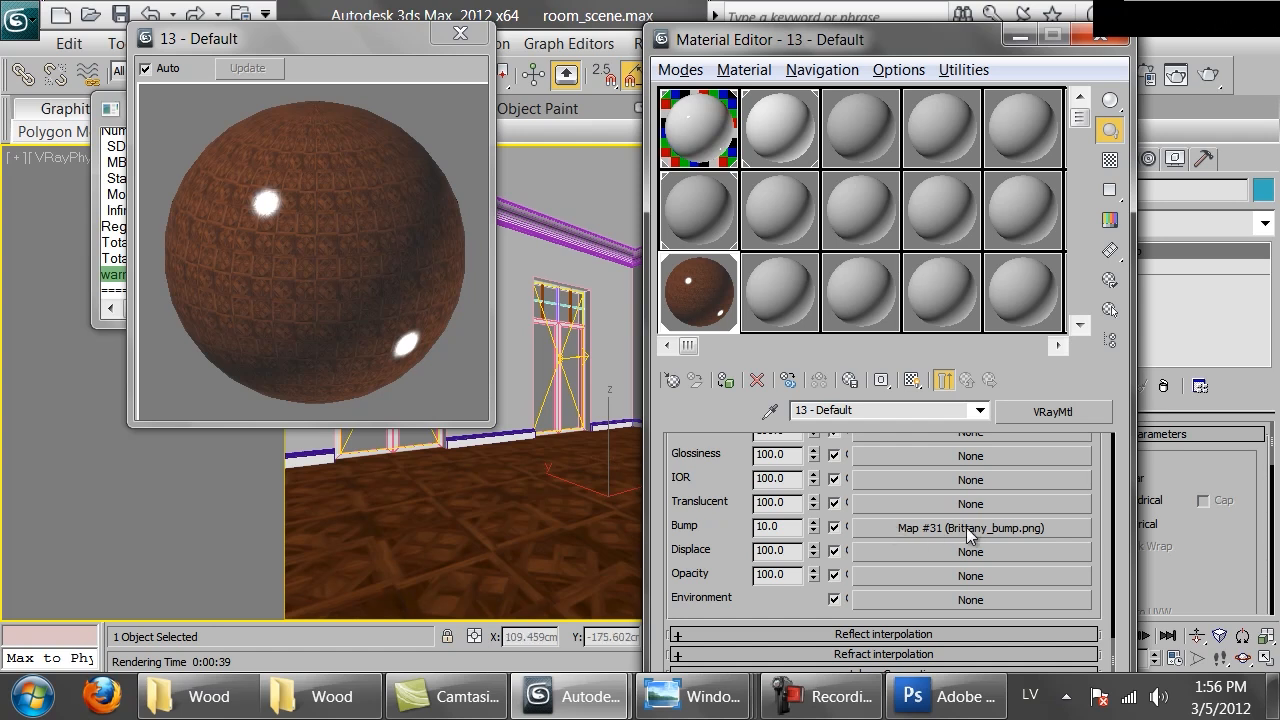
{"action": "left_click", "coordinate": [1026, 525]}
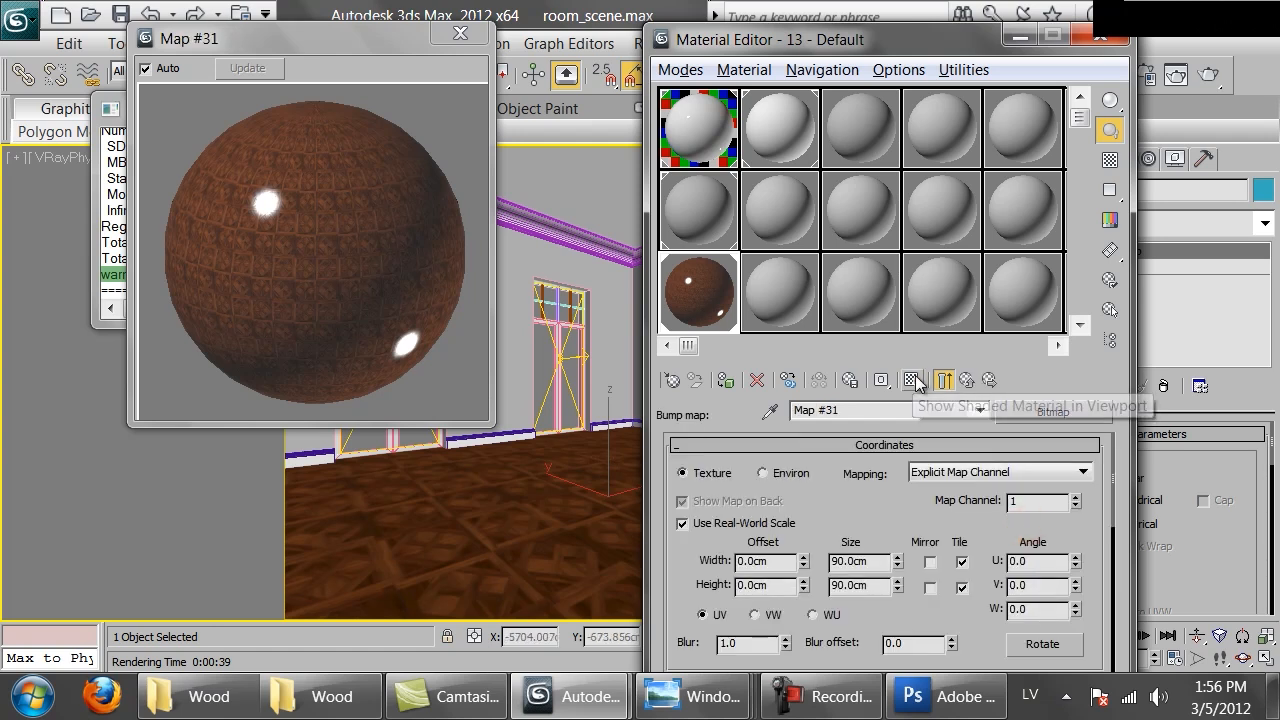
{"action": "left_click", "coordinate": [965, 380]}
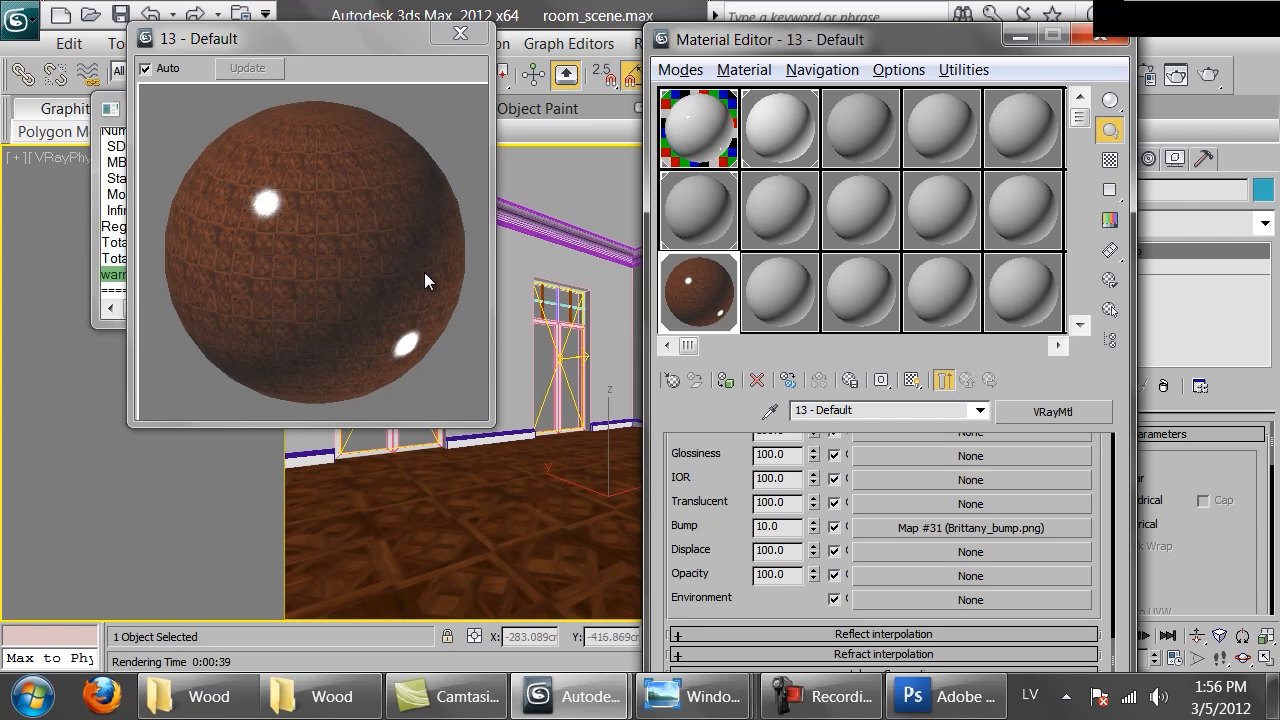
{"action": "left_click", "coordinate": [934, 525]}
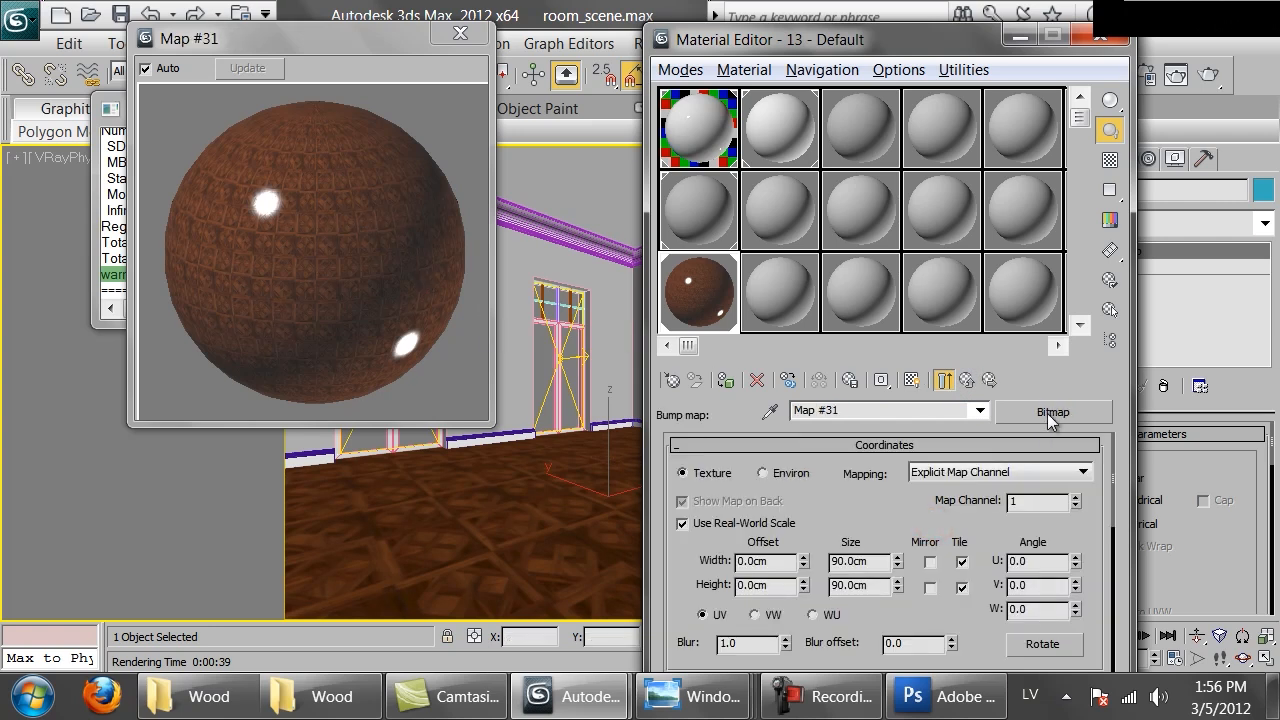
{"action": "left_click", "coordinate": [966, 381]}
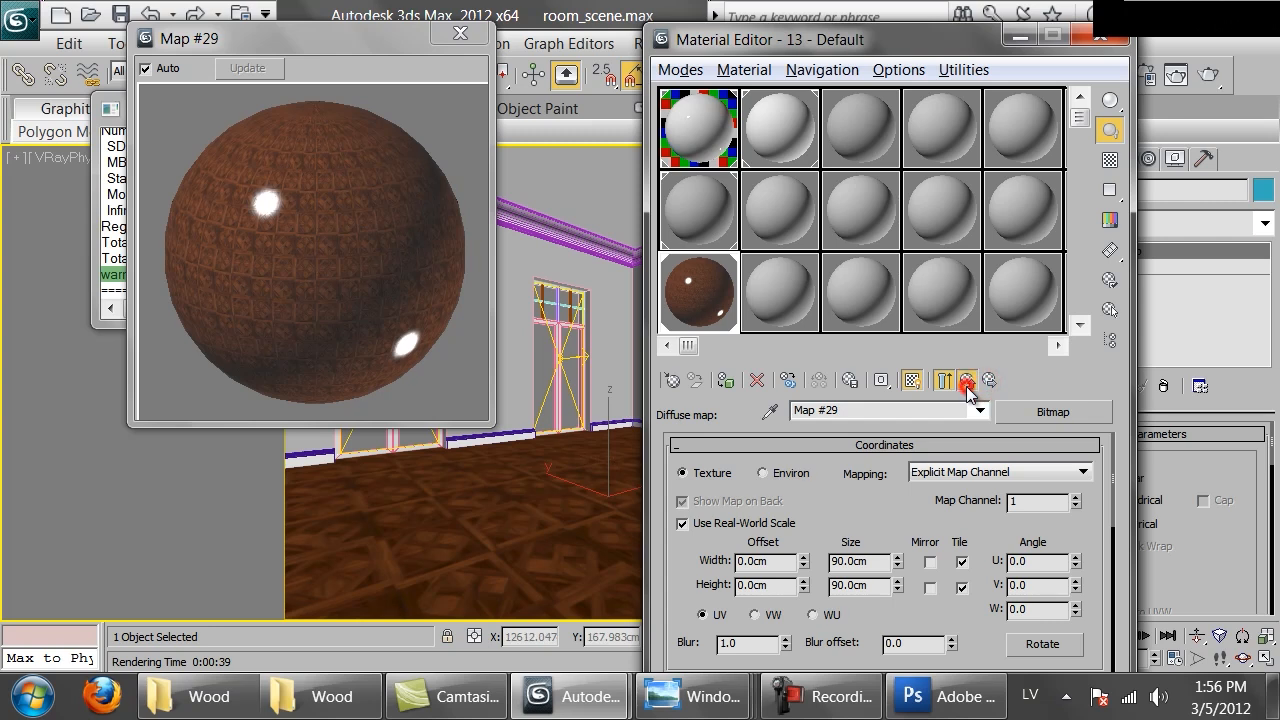
{"action": "left_click", "coordinate": [945, 380]}
{"action": "left_click", "coordinate": [954, 529]}
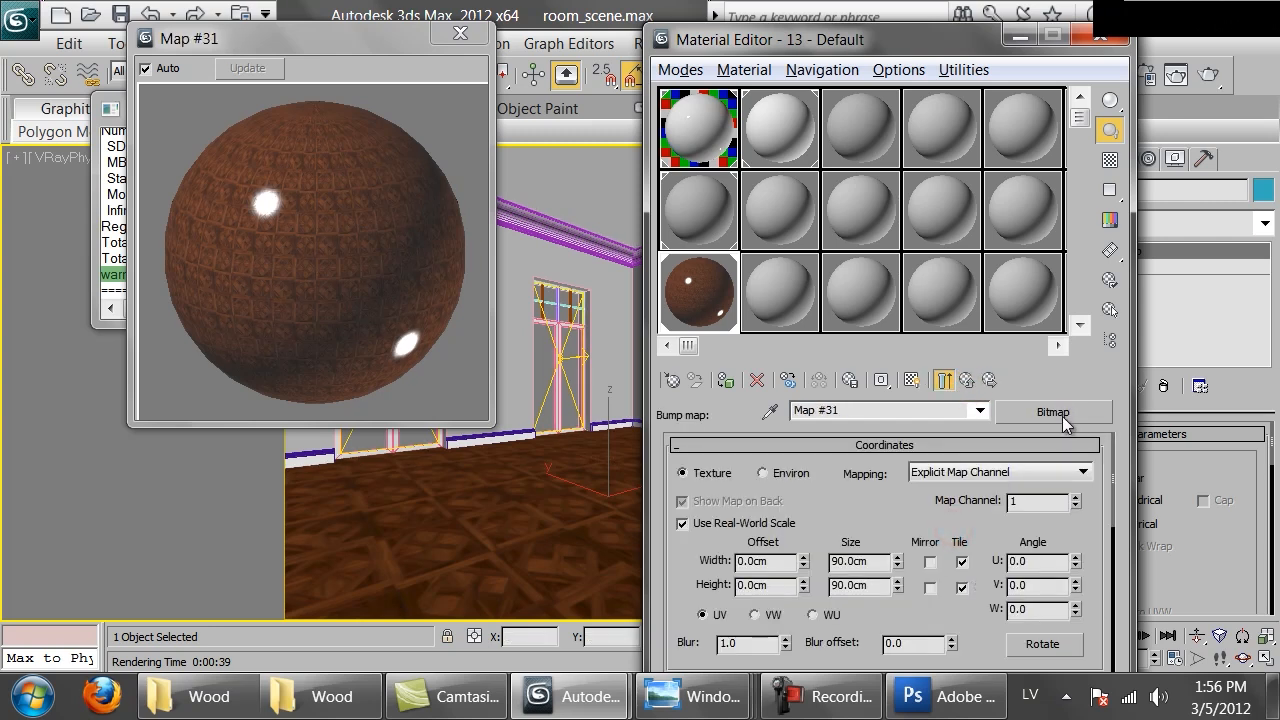
{"action": "left_click", "coordinate": [1075, 411]}
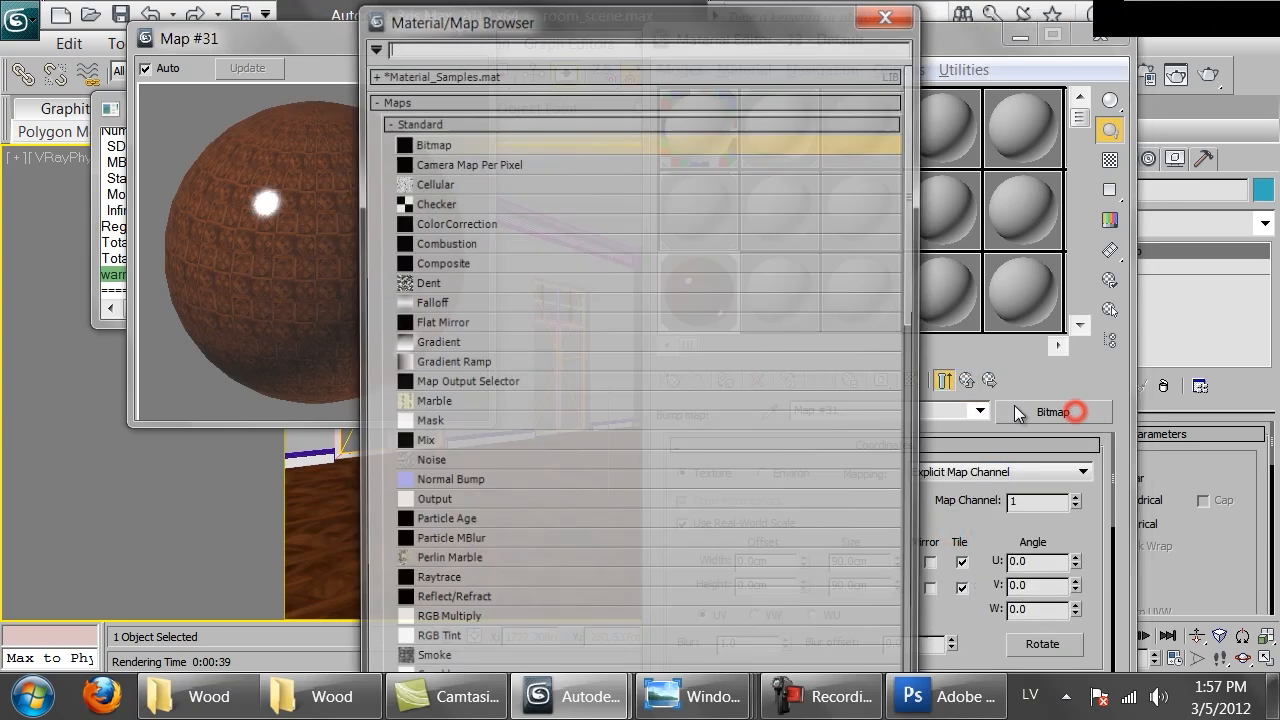
{"action": "double_click", "coordinate": [424, 443]}
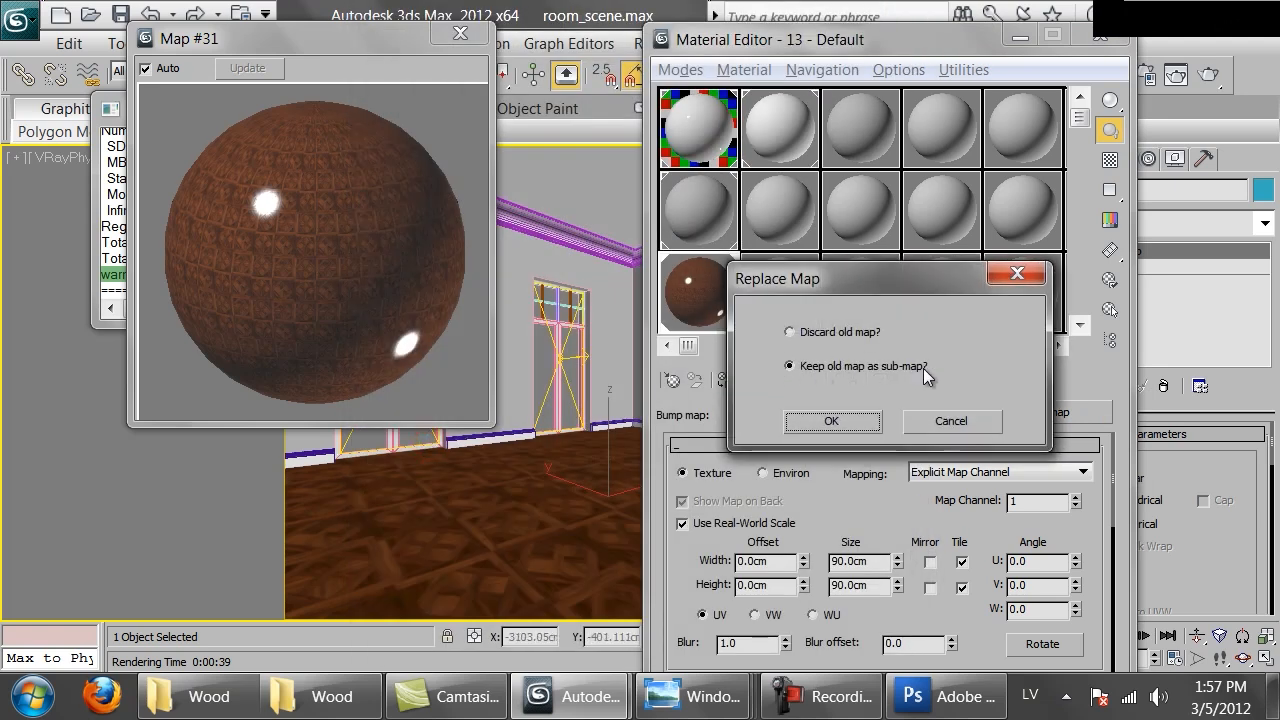
{"action": "left_click", "coordinate": [834, 420]}
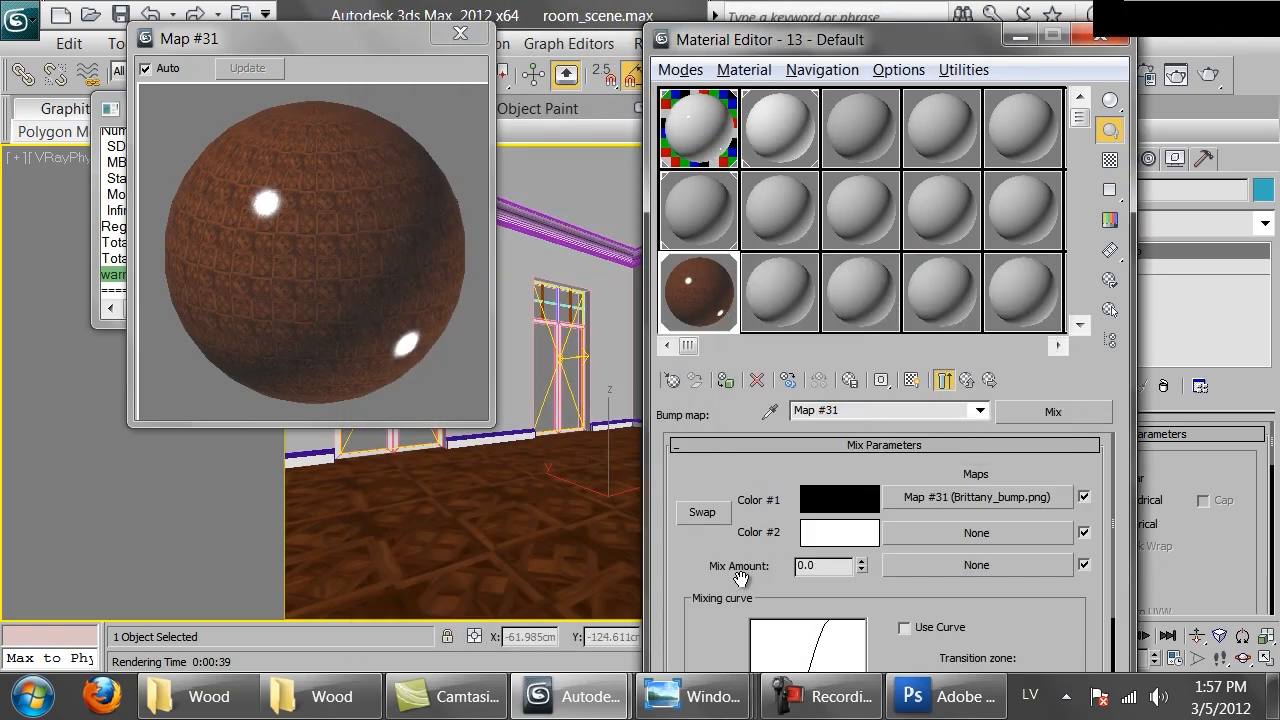
Assign a Noise map to the Mix map's Color #2 slot and set its noise size to 200
{"action": "left_click_drag", "start_coordinate": [723, 576], "coordinate": [751, 580]}
{"action": "left_click", "coordinate": [938, 533]}
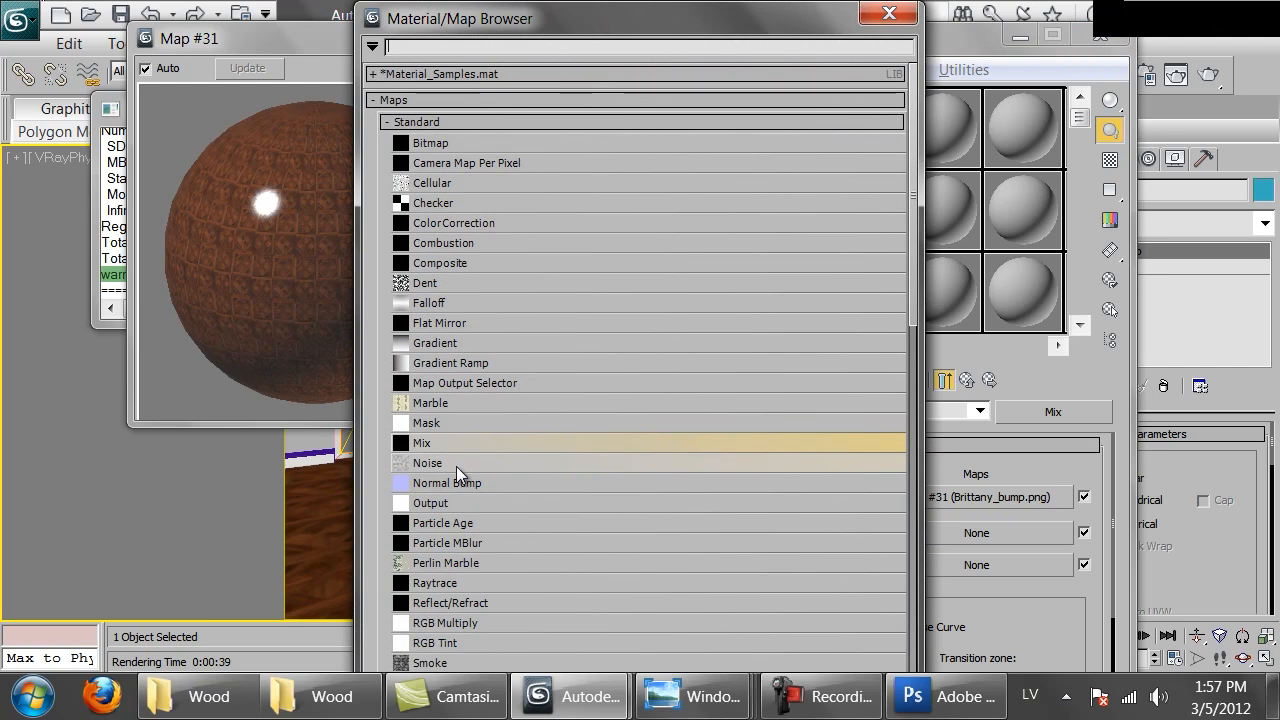
{"action": "double_click", "coordinate": [456, 464]}
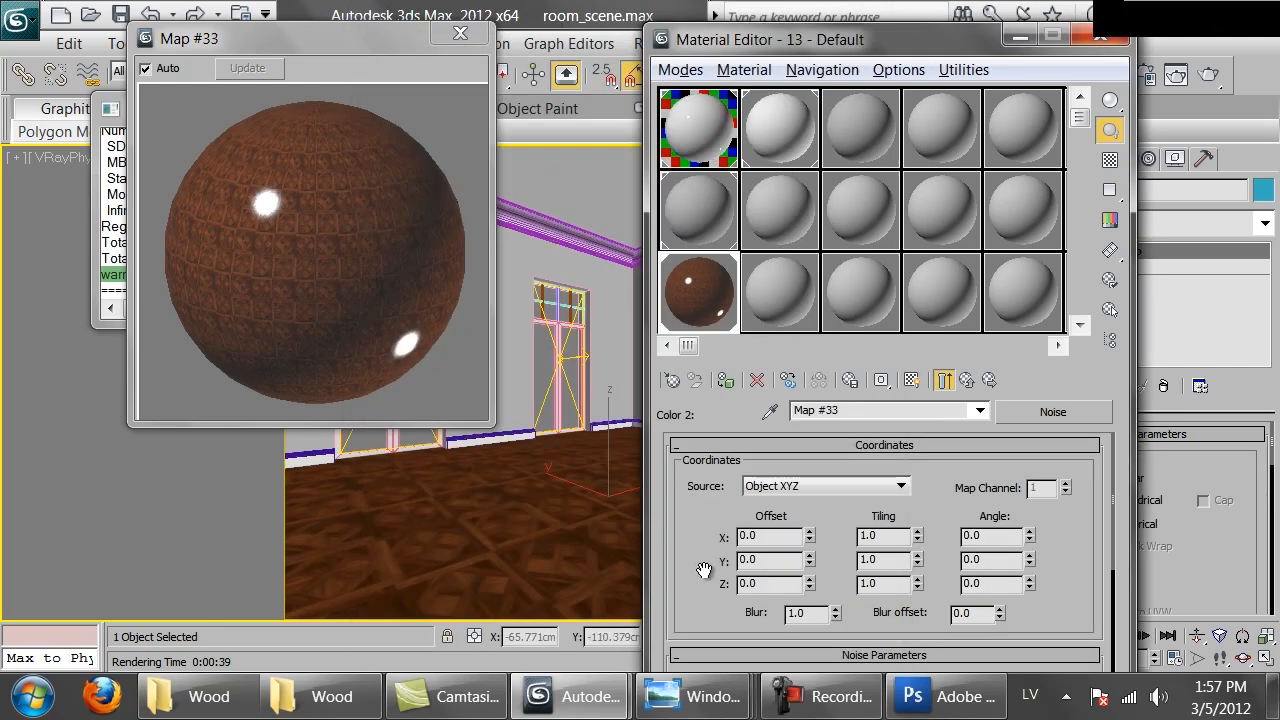
{"action": "scroll", "coordinate": [700, 572], "scroll_direction": "down", "scroll_amount": 5}
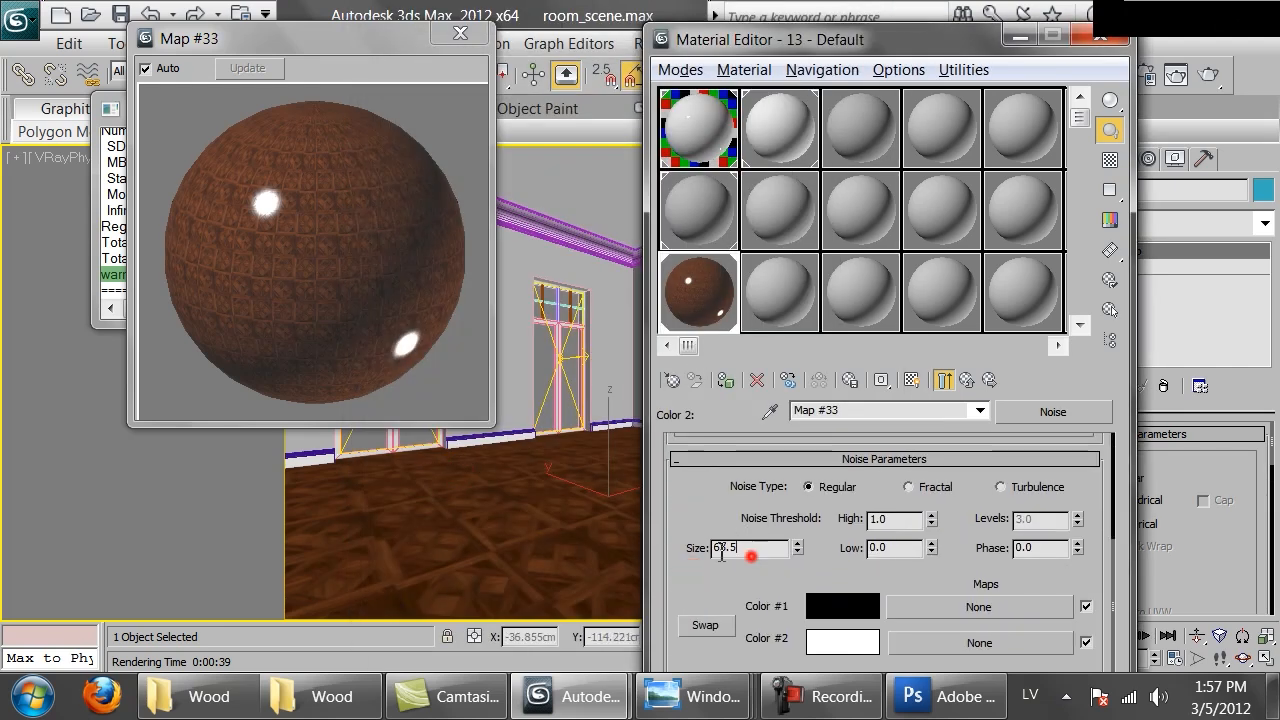
{"action": "scroll", "coordinate": [850, 553], "scroll_direction": "up", "scroll_amount": 5}
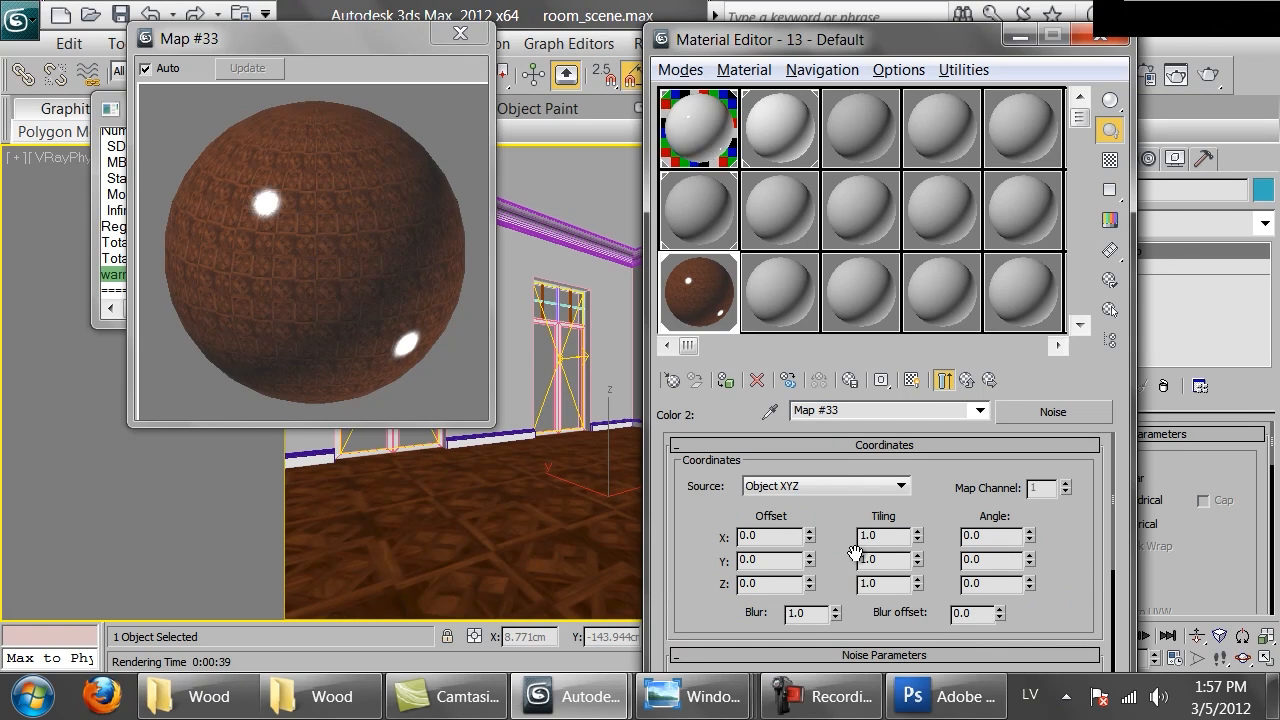
{"action": "scroll", "coordinate": [855, 553], "scroll_direction": "down", "scroll_amount": 4}
{"action": "double_click", "coordinate": [764, 563]}
{"action": "type", "text": "200.0"}
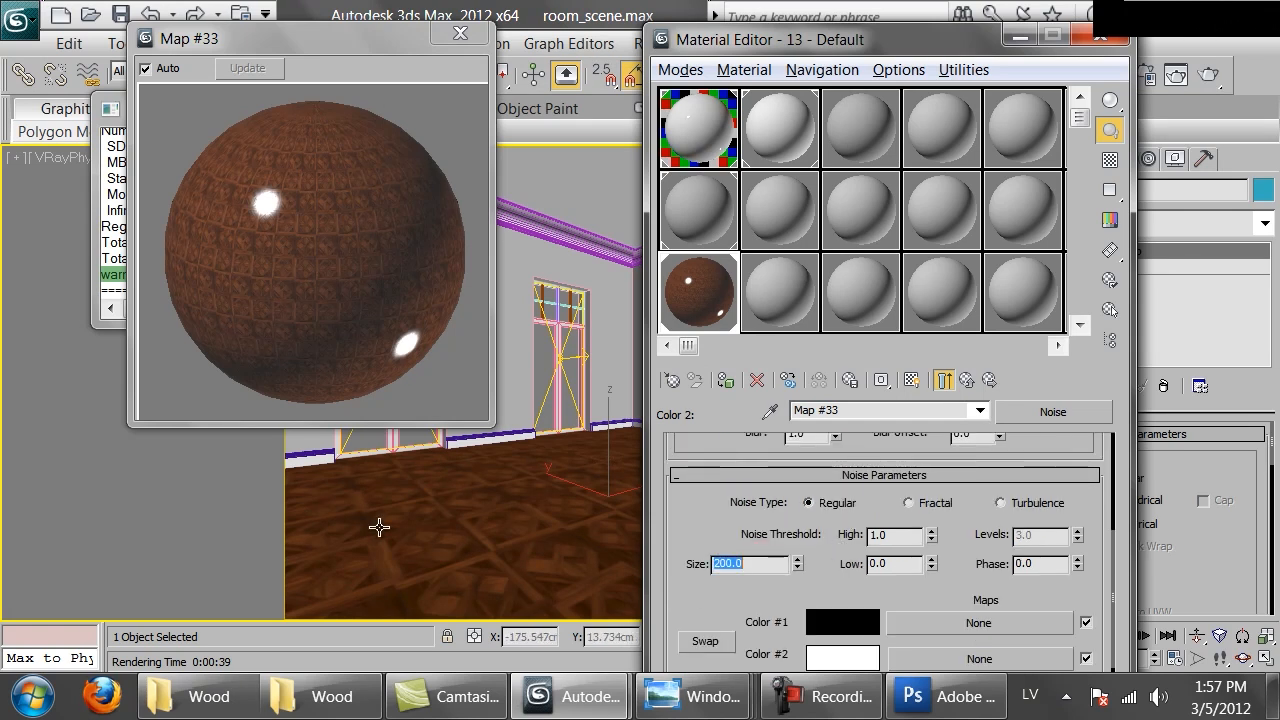
{"action": "left_click", "coordinate": [966, 380]}
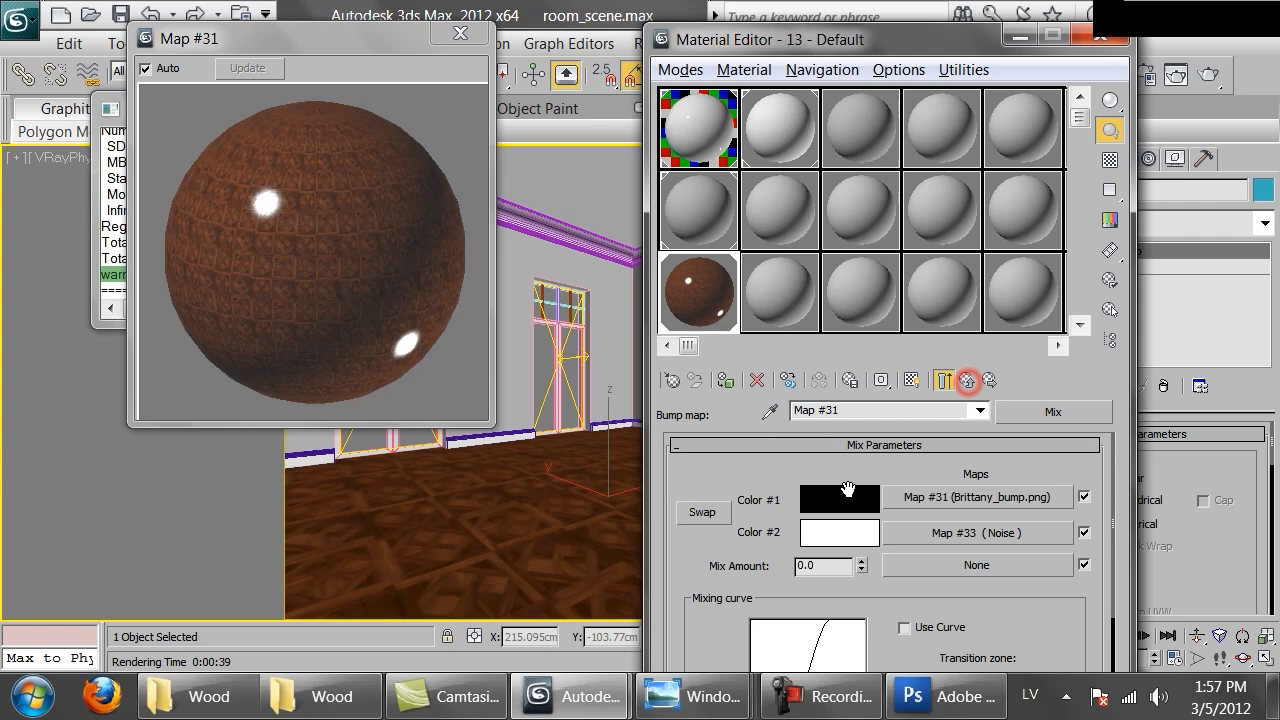
Set the Mix map's mix amount to 50 and return to the parent material
{"action": "double_click", "coordinate": [838, 566]}
{"action": "type", "text": "50"}
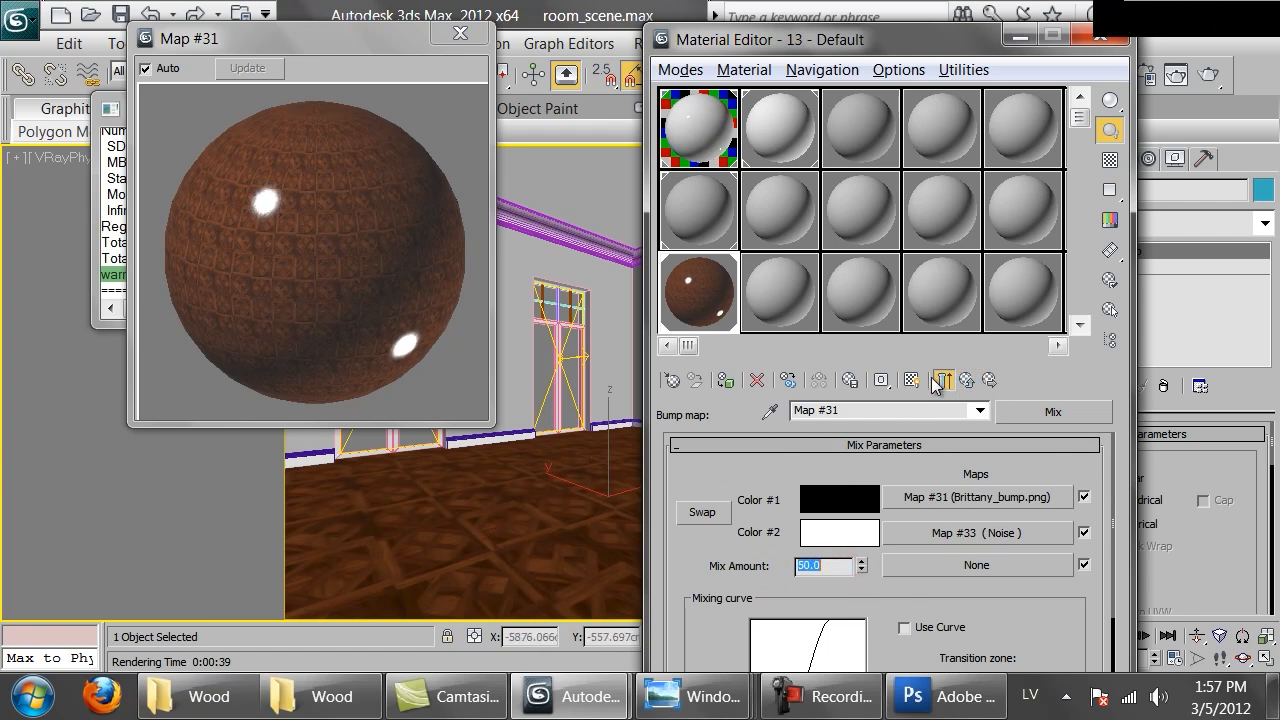
{"action": "left_click", "coordinate": [966, 380]}
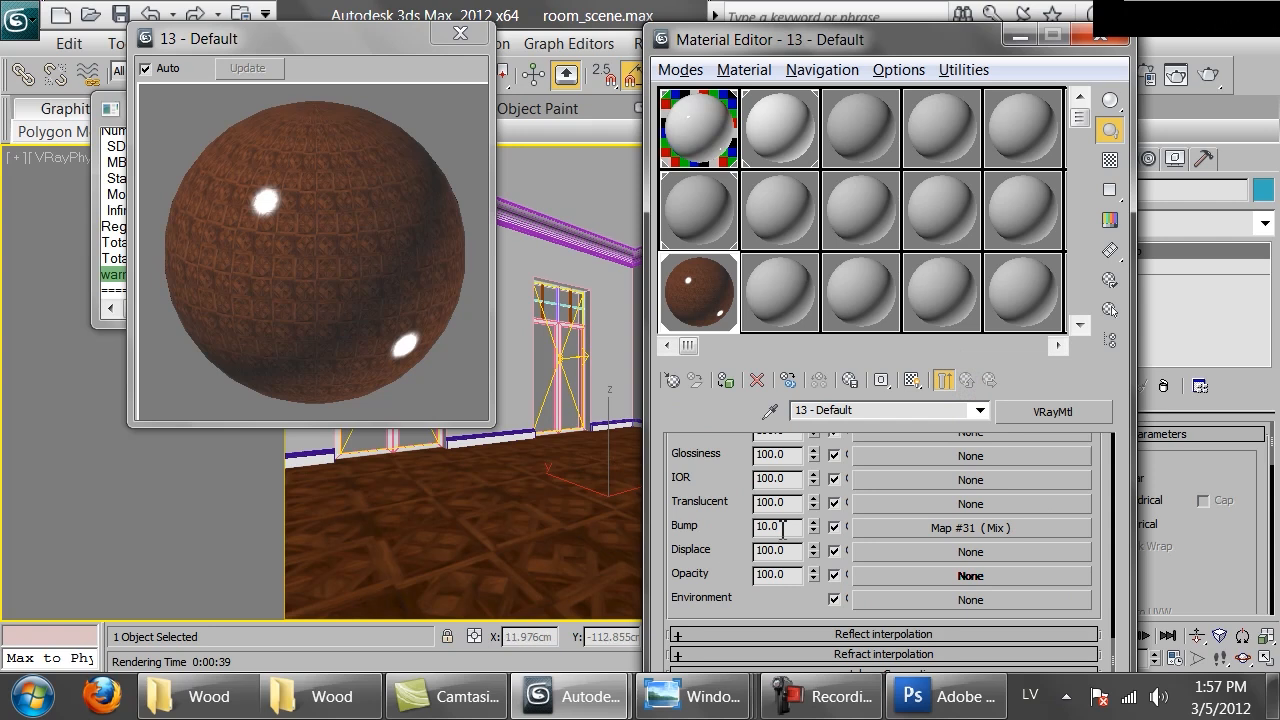
Set the material's bump amount to 20
{"action": "left_click", "coordinate": [917, 526]}
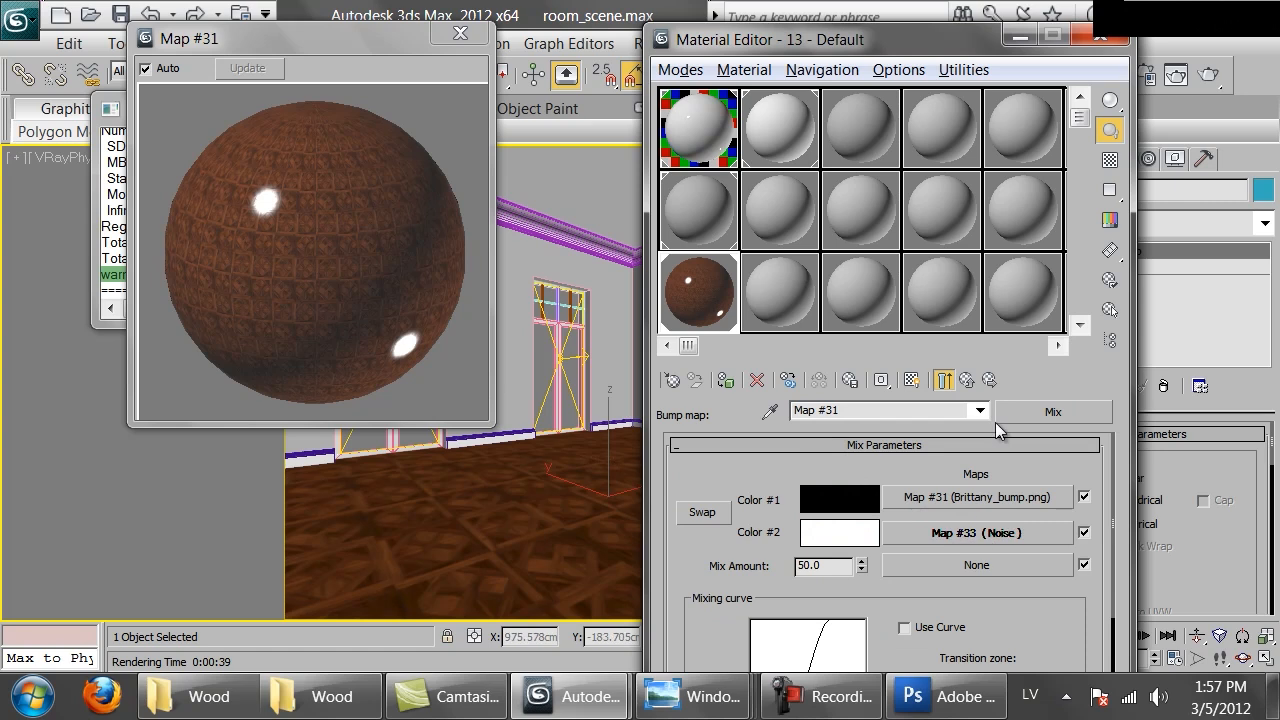
{"action": "left_click", "coordinate": [964, 380]}
{"action": "double_click", "coordinate": [785, 527]}
{"action": "type", "text": "20"}
{"action": "key", "text": "Return"}
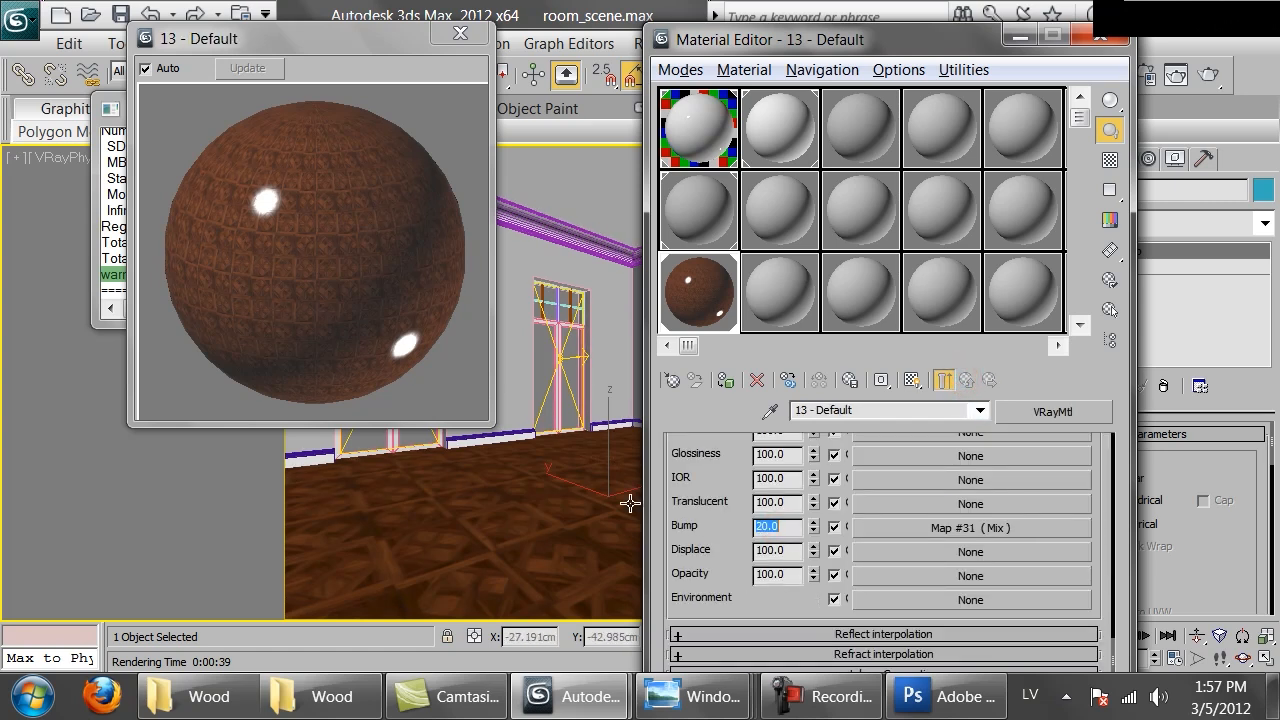
Render the camera view with V-Ray, zoom into the floor, and cancel the render partway
{"action": "left_click", "coordinate": [291, 212]}
{"action": "left_click", "coordinate": [1210, 75]}
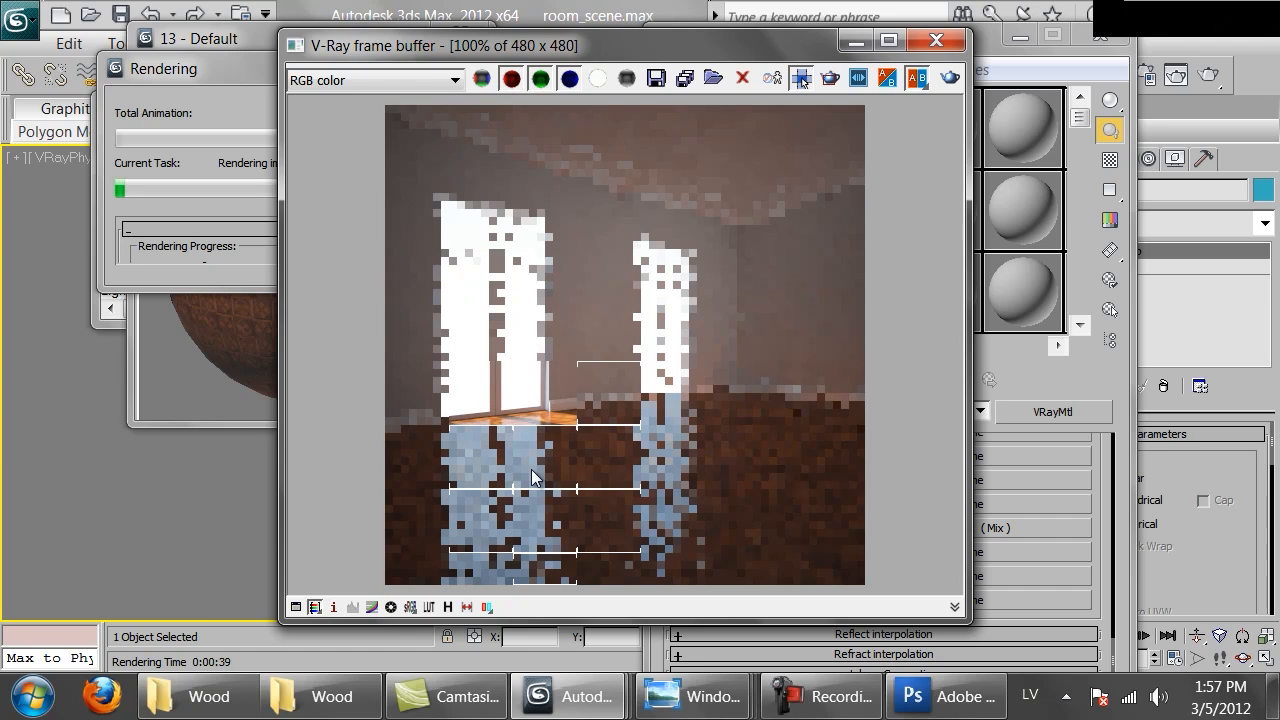
{"action": "scroll", "coordinate": [531, 469], "scroll_direction": "up", "scroll_amount": 1}
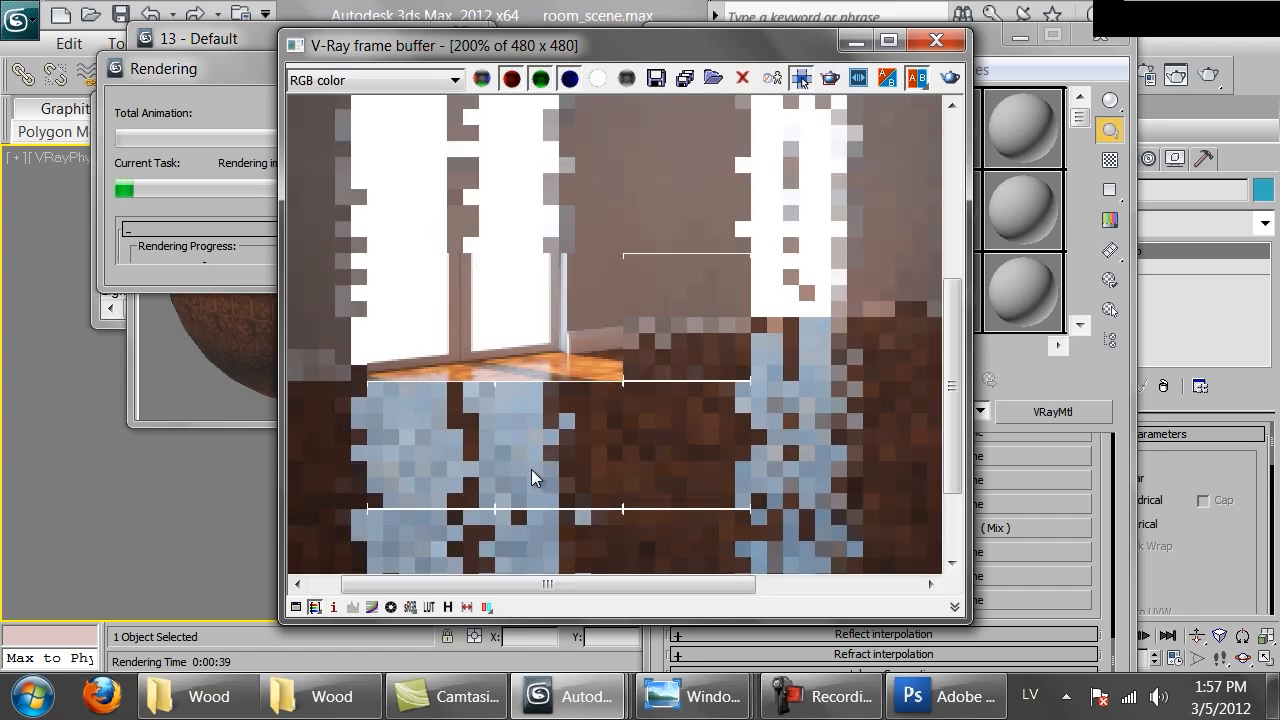
{"action": "scroll", "coordinate": [531, 469], "scroll_direction": "down", "scroll_amount": 1}
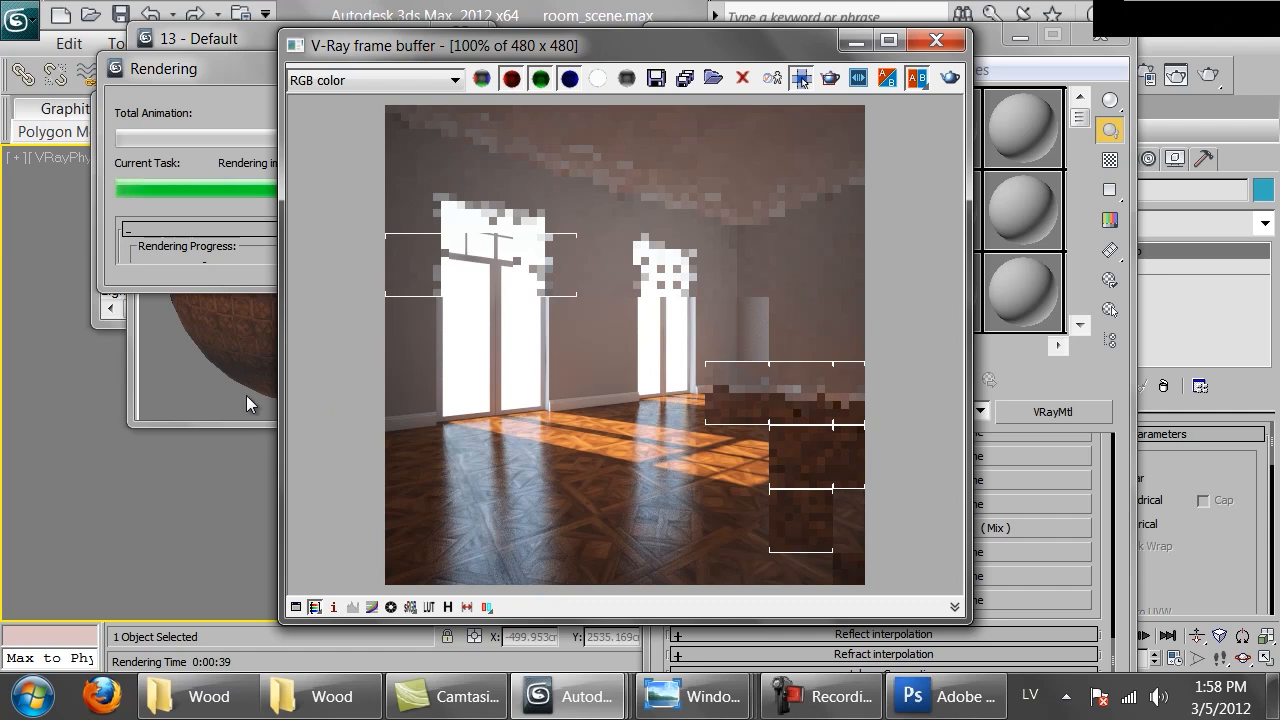
{"action": "left_click", "coordinate": [221, 378]}
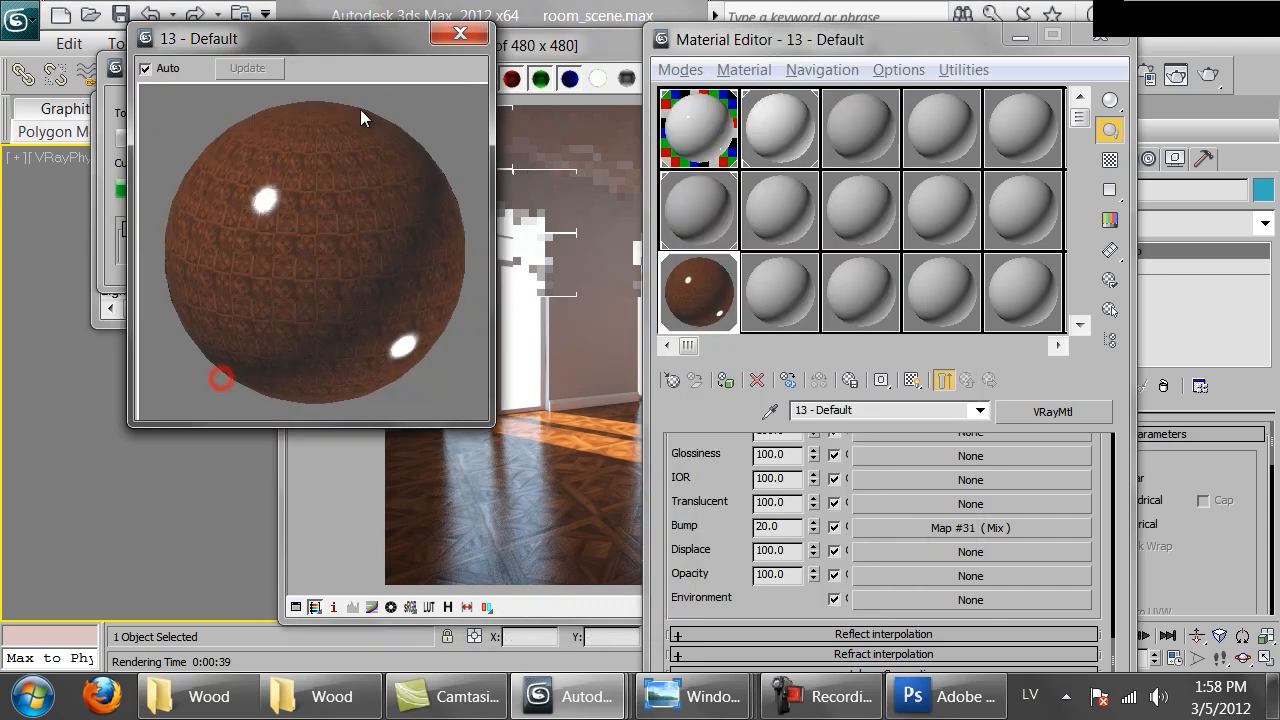
{"action": "left_click", "coordinate": [100, 238]}
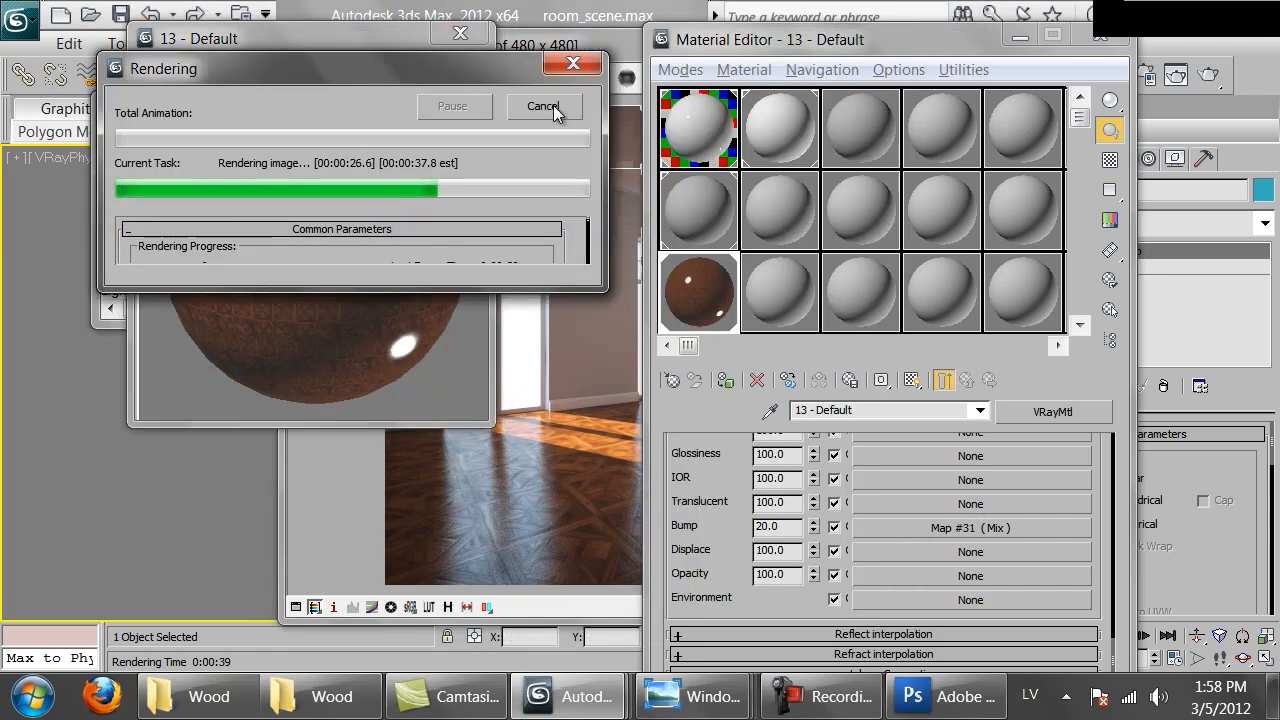
{"action": "left_click", "coordinate": [553, 105]}
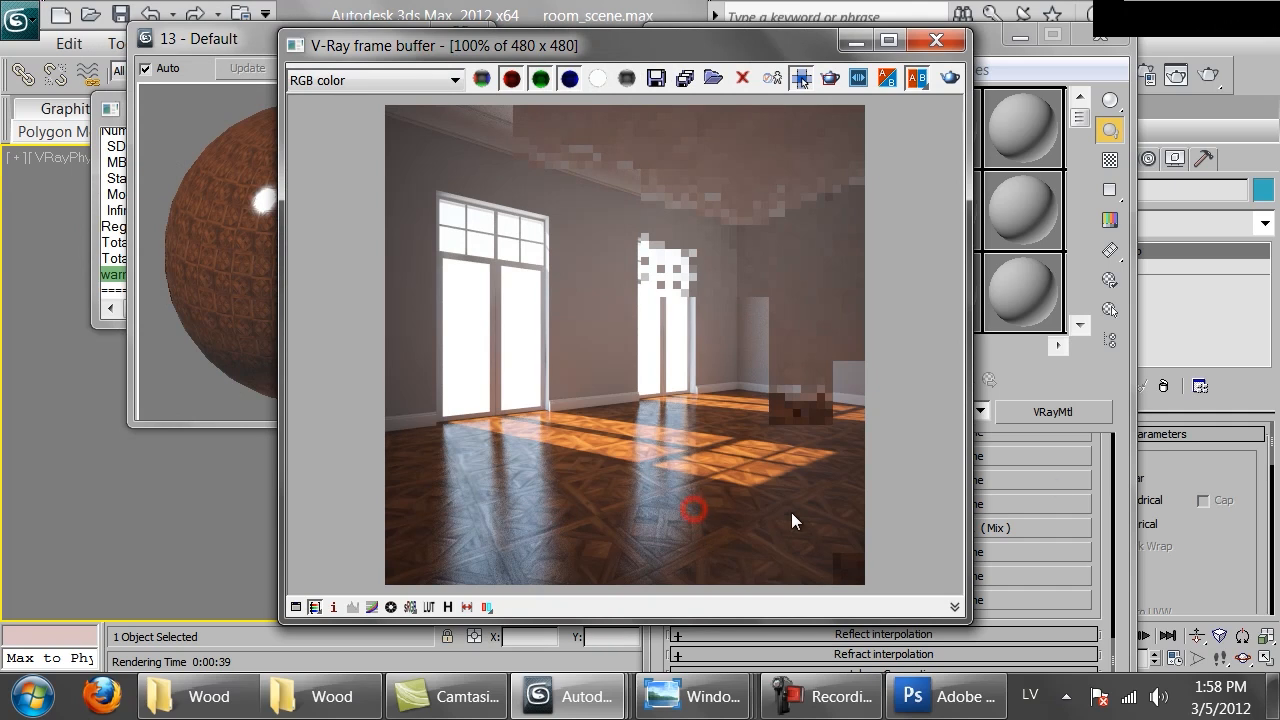
Set the reflection subdivs to 16
{"action": "left_click", "coordinate": [1089, 497]}
{"action": "scroll", "coordinate": [1089, 497], "scroll_direction": "up", "scroll_amount": 2}
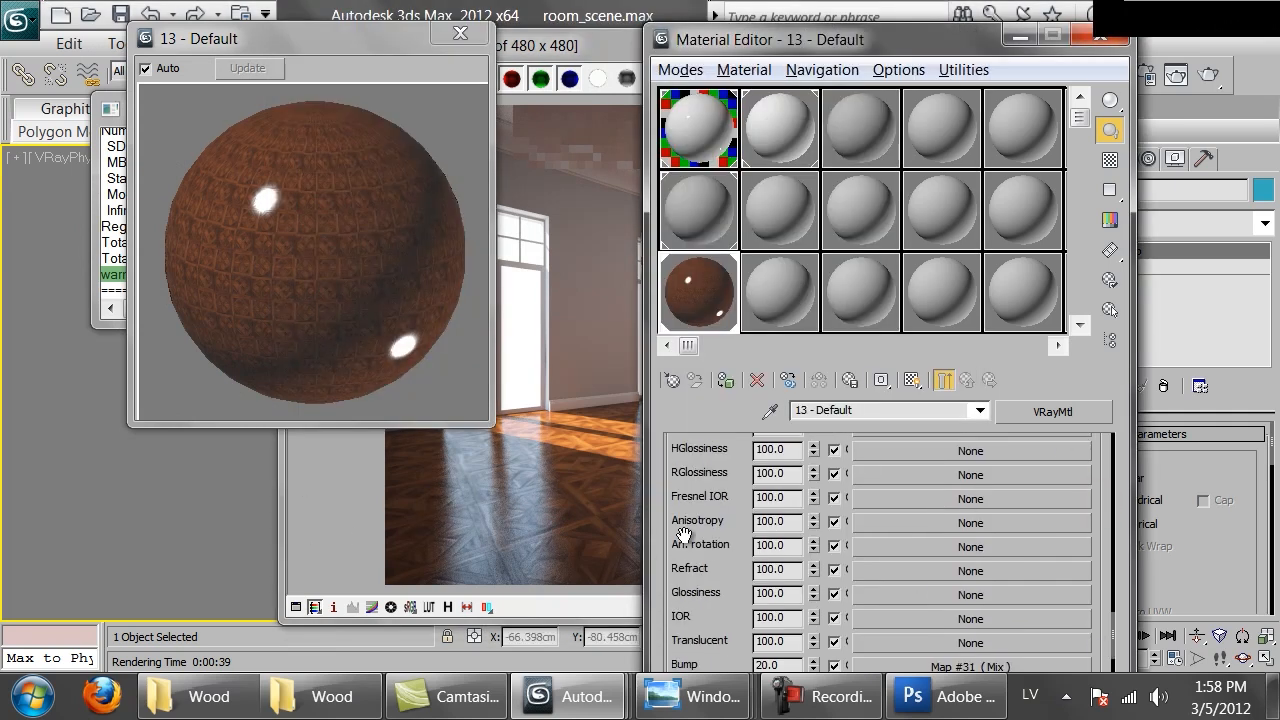
{"action": "scroll", "coordinate": [799, 527], "scroll_direction": "up", "scroll_amount": 5}
{"action": "scroll", "coordinate": [795, 528], "scroll_direction": "up", "scroll_amount": 10}
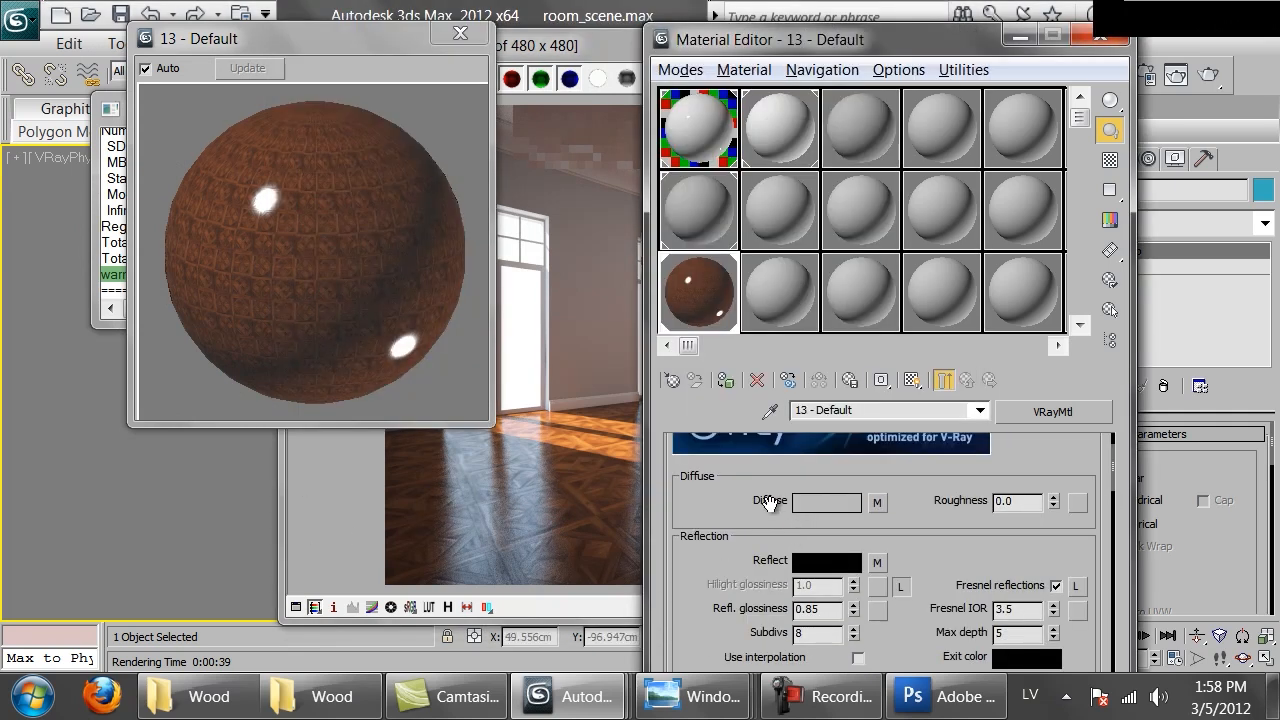
{"action": "double_click", "coordinate": [816, 633]}
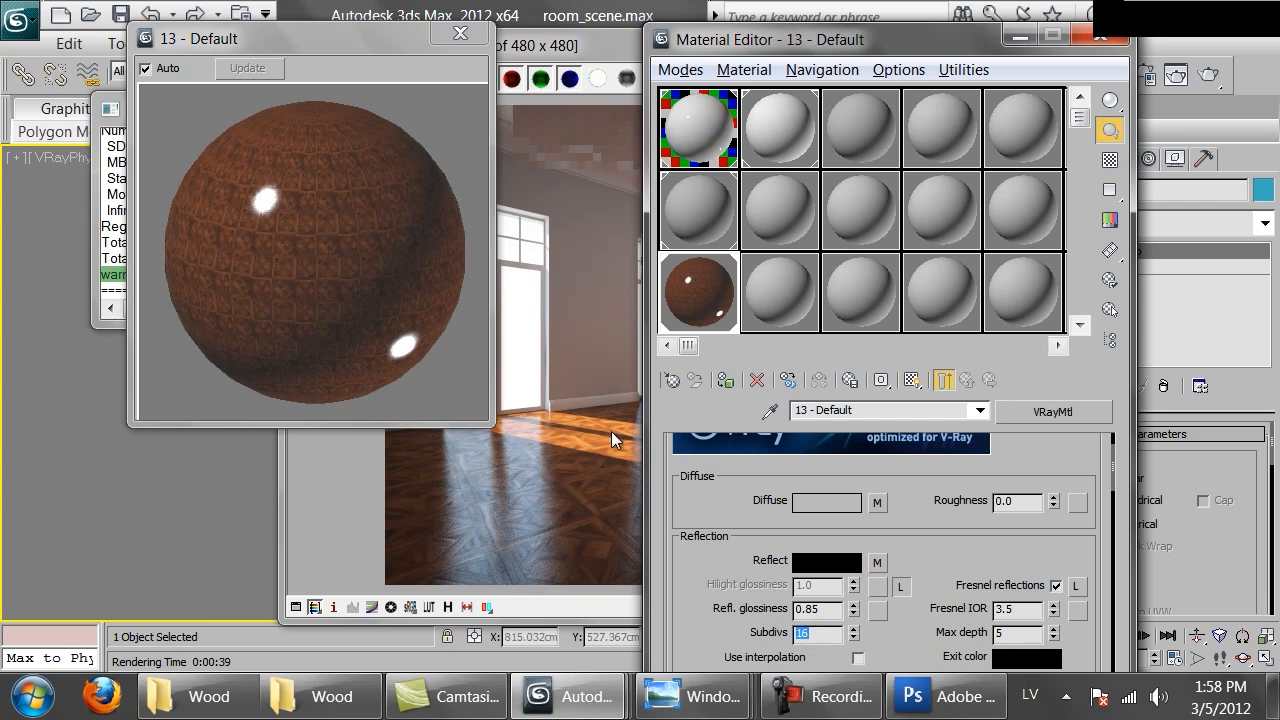
Re-render the camera view, zoom into the floor, and cancel the render partway
{"action": "left_click", "coordinate": [481, 498]}
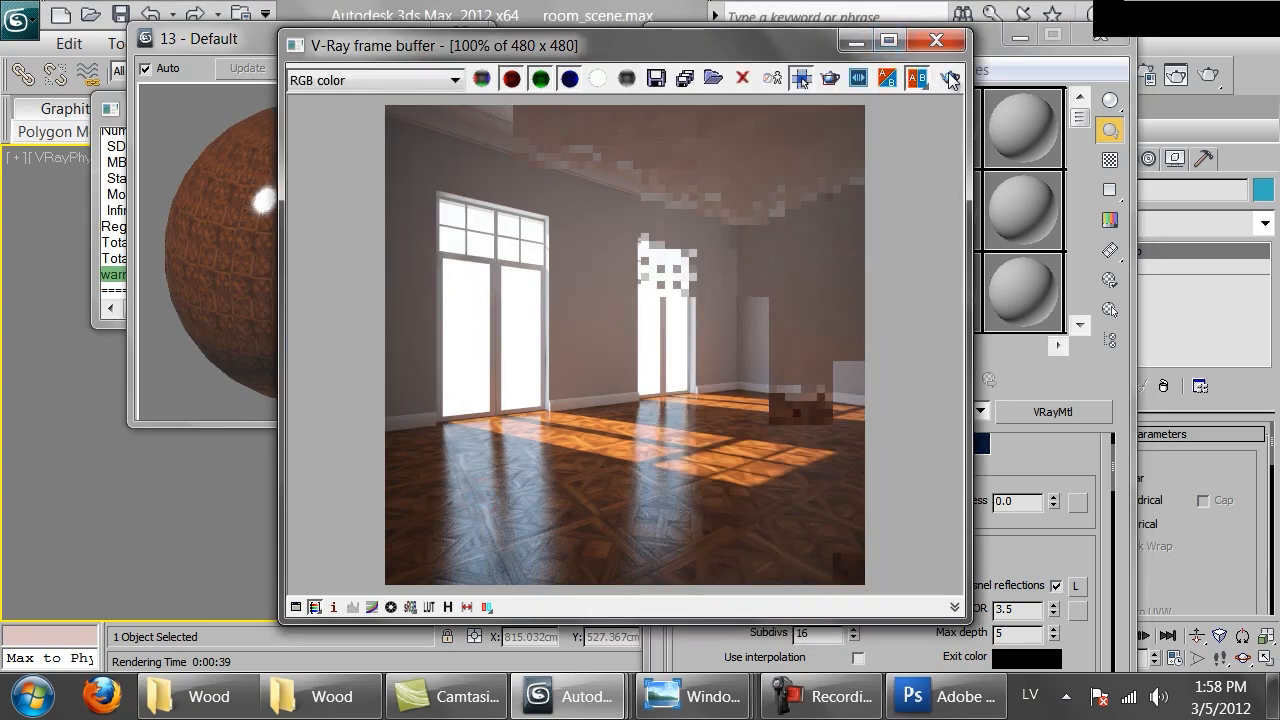
{"action": "left_click", "coordinate": [962, 75]}
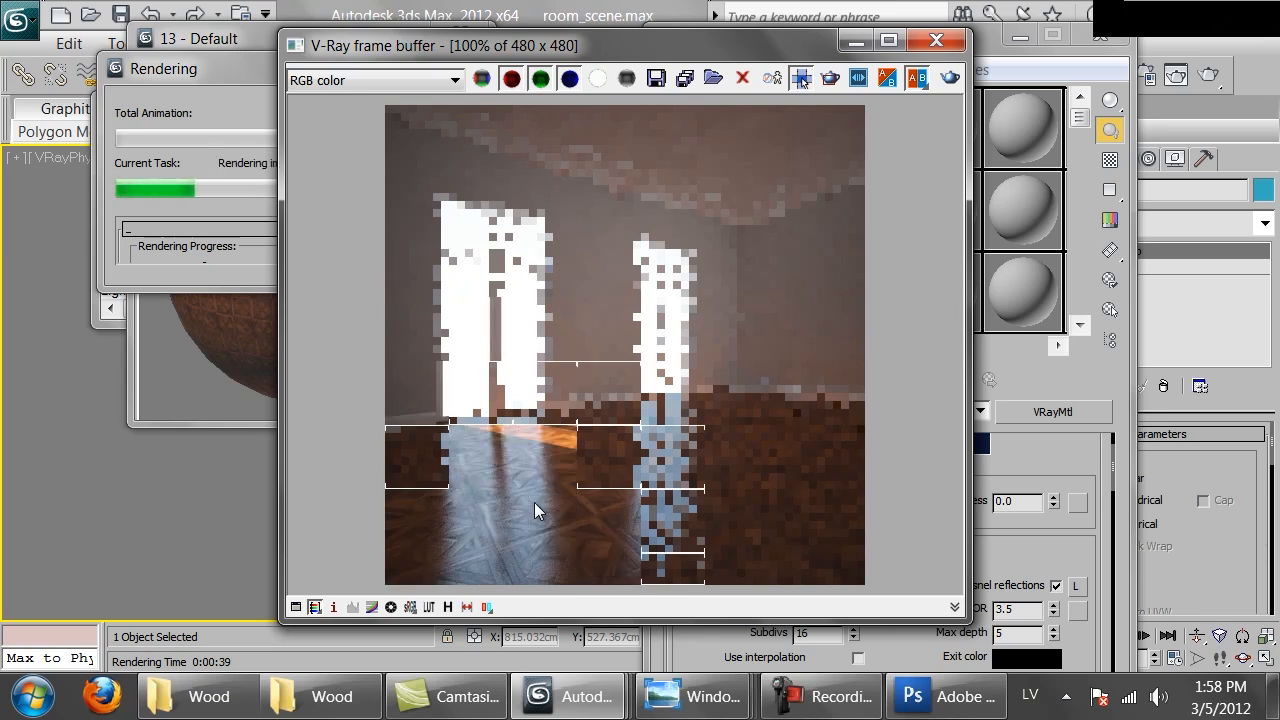
{"action": "scroll", "coordinate": [534, 502], "scroll_direction": "up", "scroll_amount": 1}
{"action": "scroll", "coordinate": [534, 502], "scroll_direction": "down", "scroll_amount": 1}
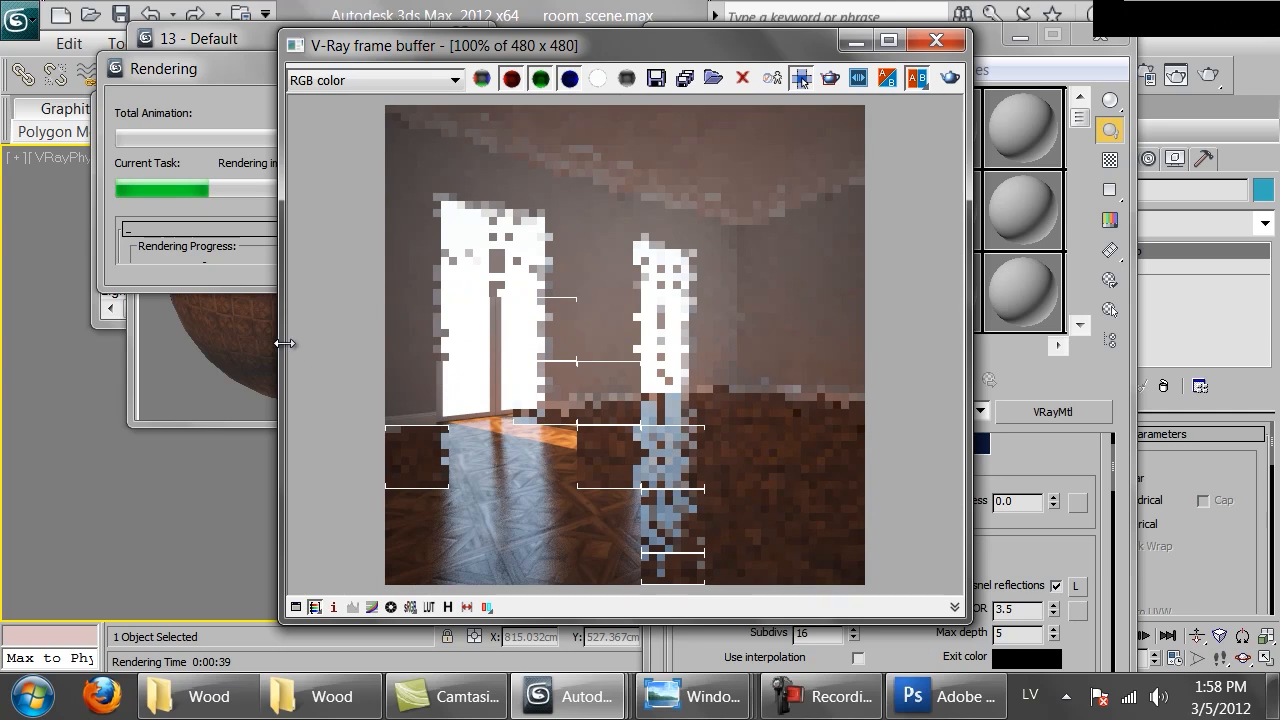
{"action": "left_click", "coordinate": [183, 251]}
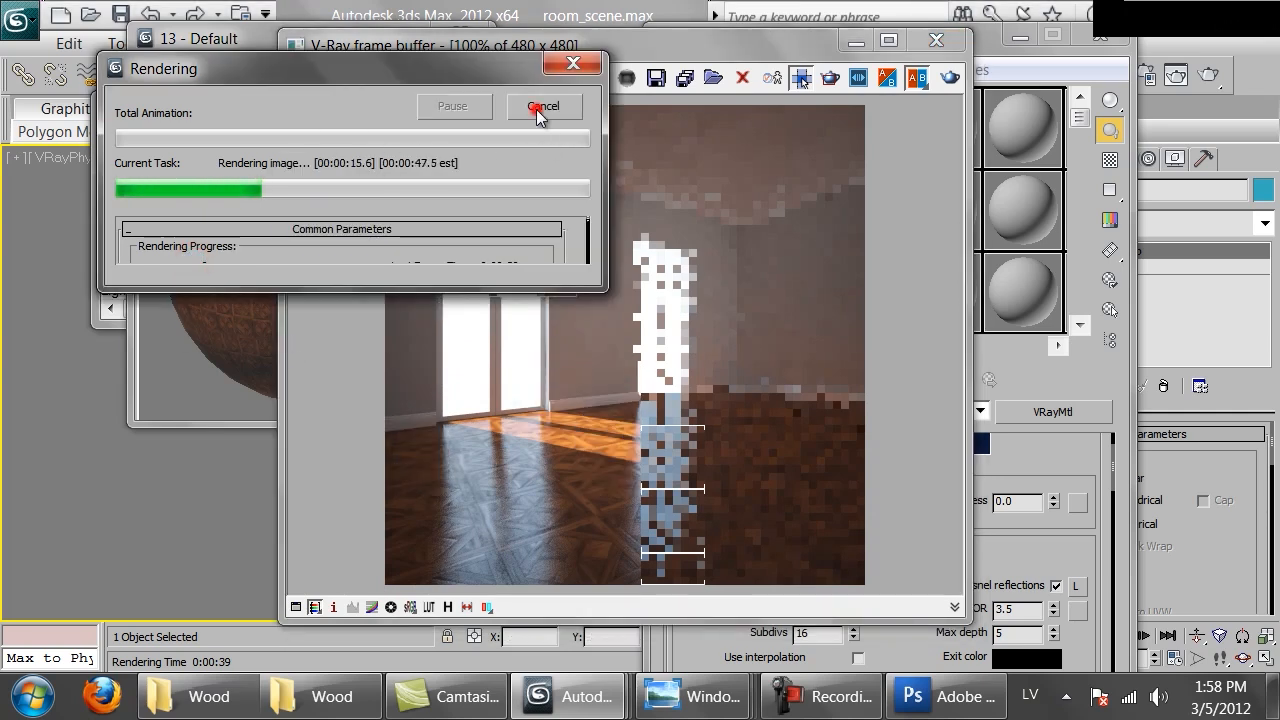
{"action": "left_click", "coordinate": [539, 108]}
Set the reflection subdivs to 32 and re-render the camera view, zooming and panning across the floor
{"action": "left_click", "coordinate": [1085, 541]}
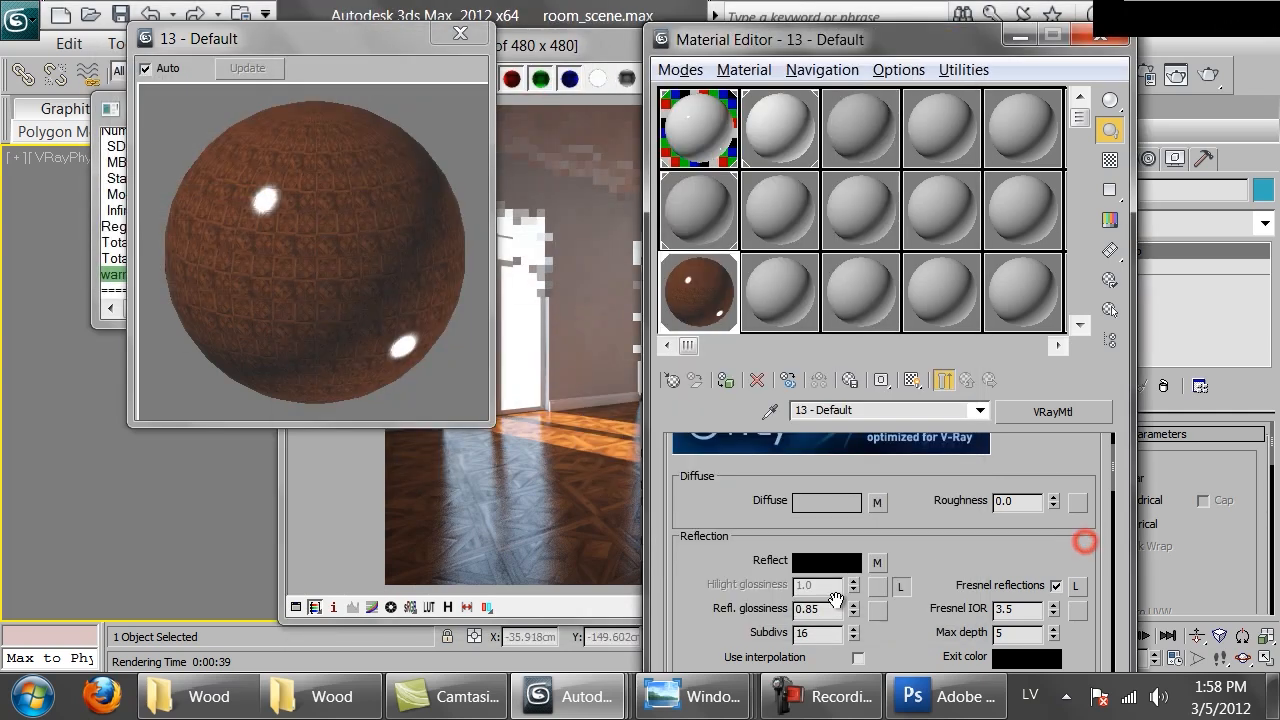
{"action": "double_click", "coordinate": [812, 633]}
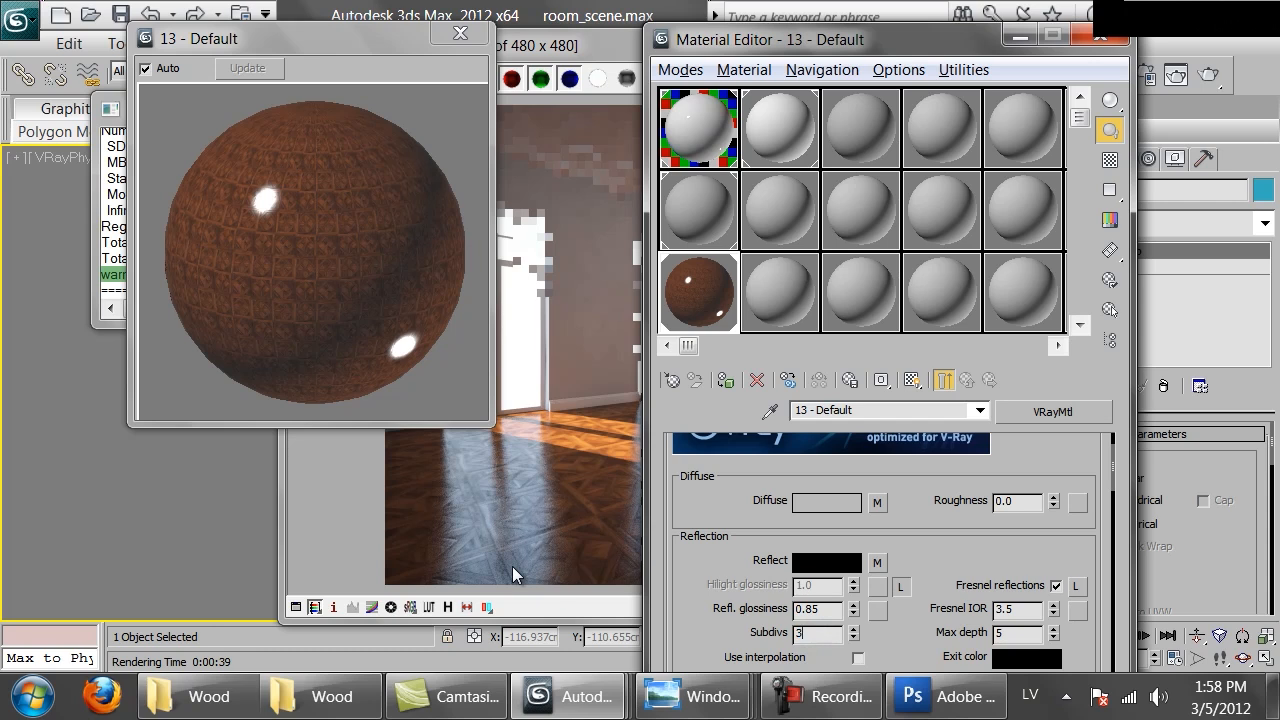
{"action": "left_click", "coordinate": [517, 546]}
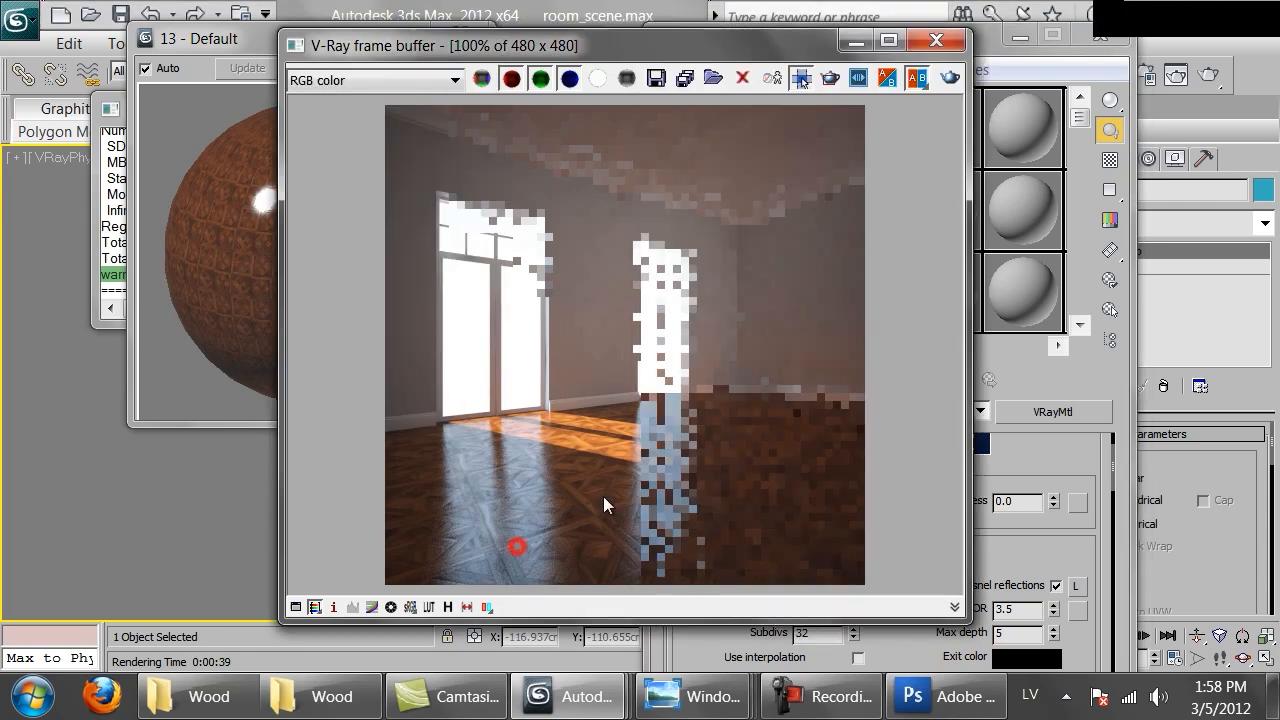
{"action": "left_click", "coordinate": [949, 79]}
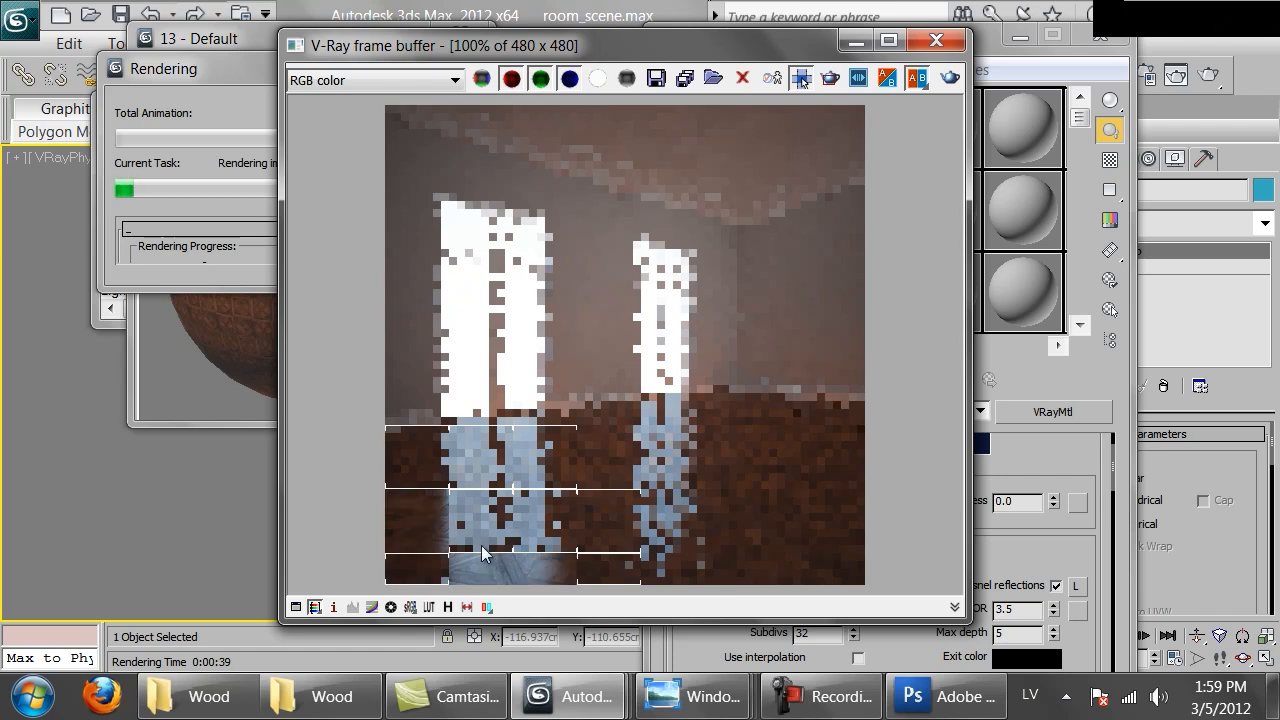
{"action": "scroll", "coordinate": [481, 545], "scroll_direction": "up", "scroll_amount": 1}
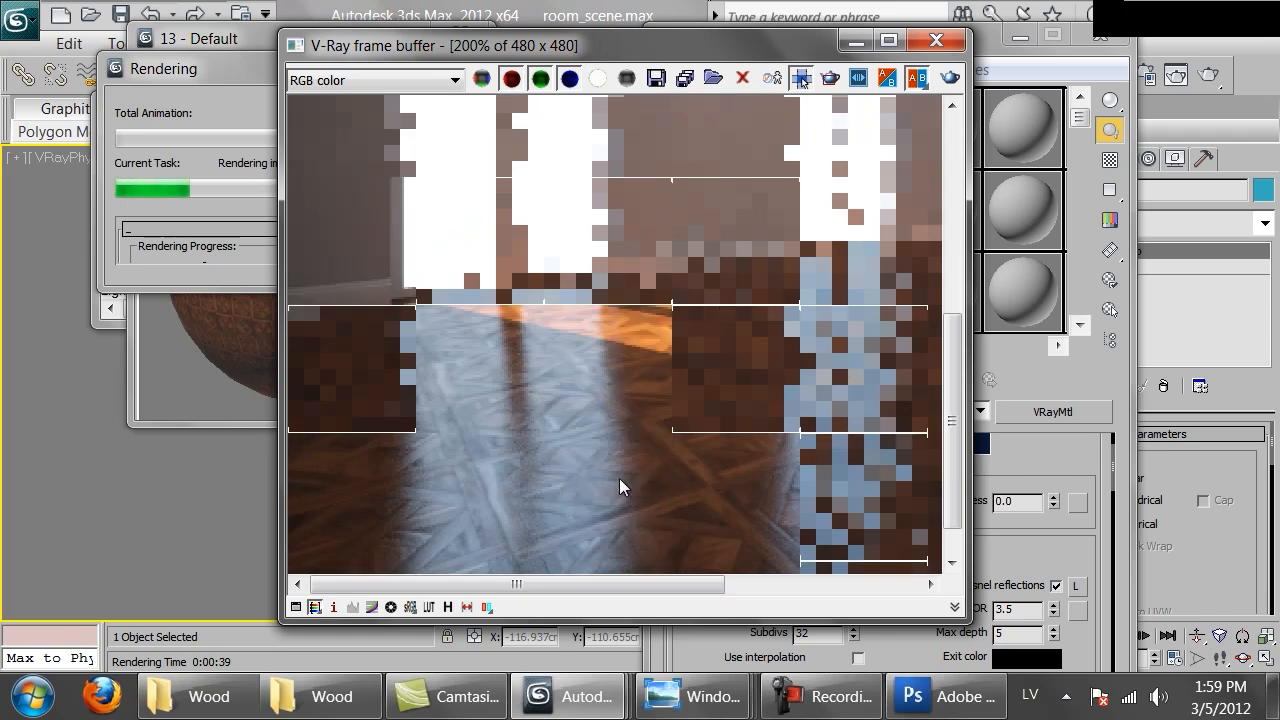
{"action": "middle_click_drag", "start_coordinate": [606, 450], "coordinate": [466, 263]}
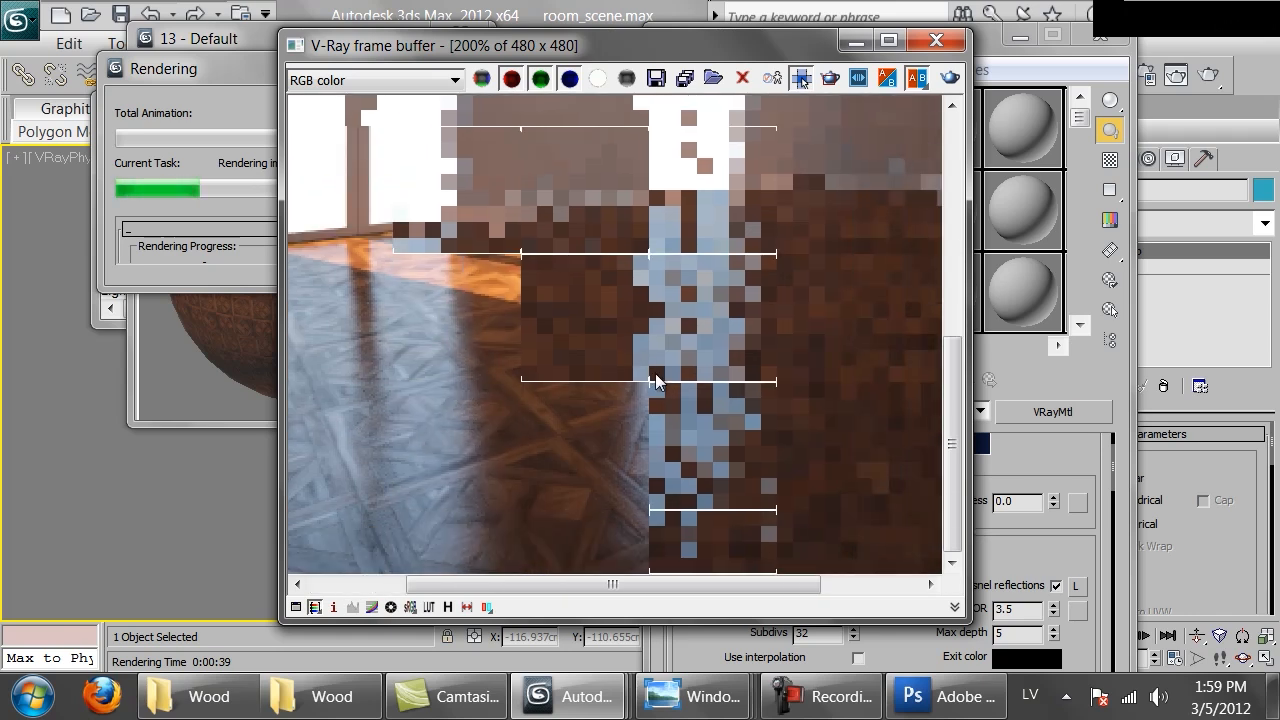
{"action": "scroll", "coordinate": [595, 392], "scroll_direction": "down", "scroll_amount": 1}
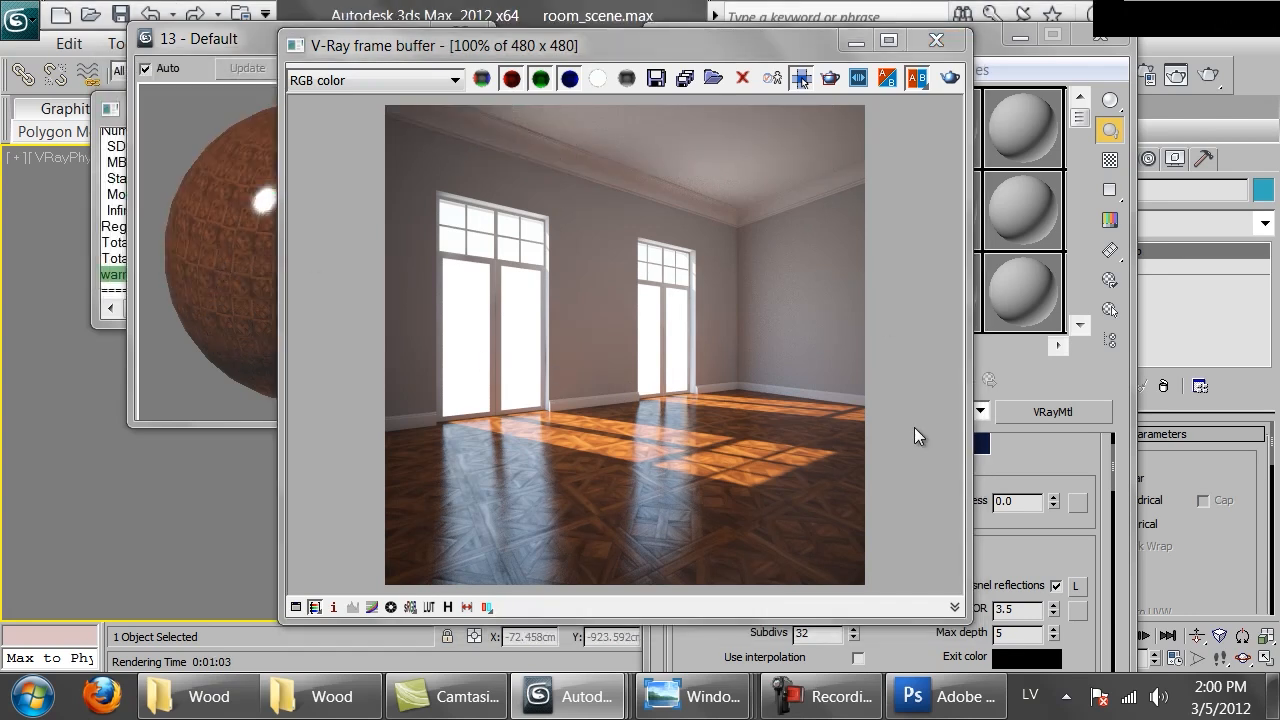
Compare the render with the glossy hardwood floor reference photo, then close the frame buffer
{"action": "mouse_move", "coordinate": [680, 695]}
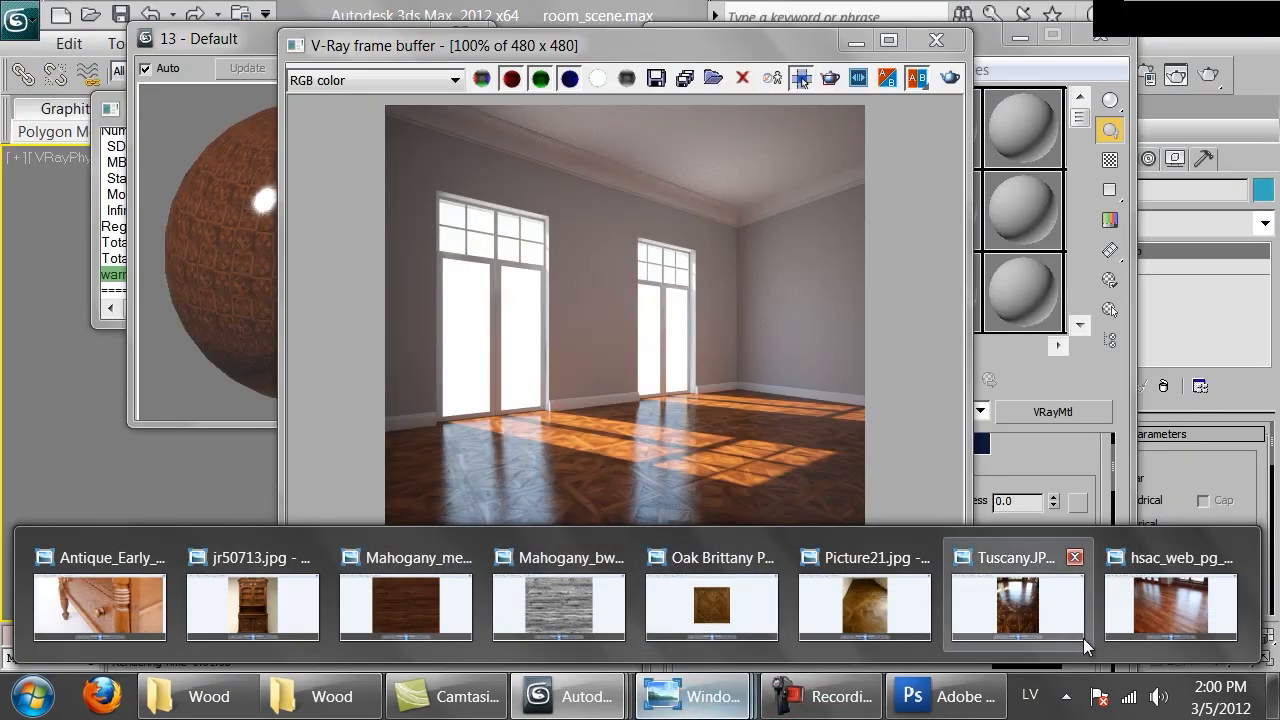
{"action": "left_click", "coordinate": [1145, 600]}
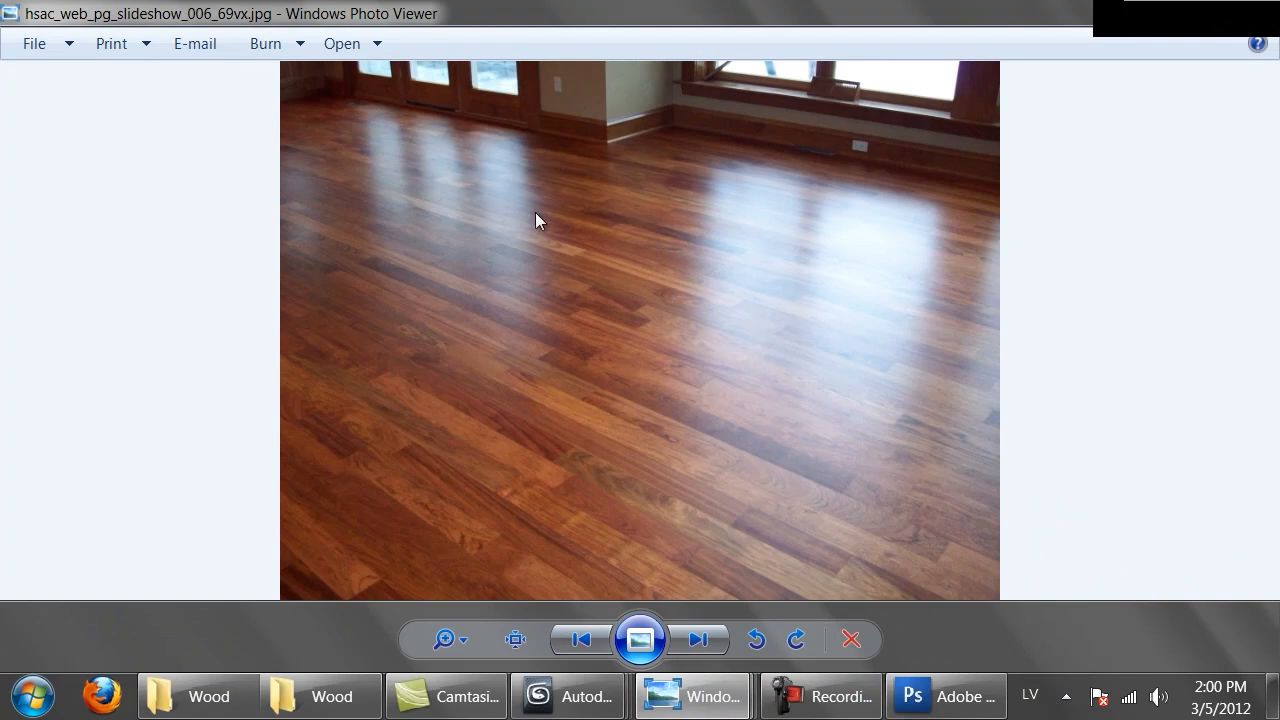
{"action": "mouse_move", "coordinate": [567, 696]}
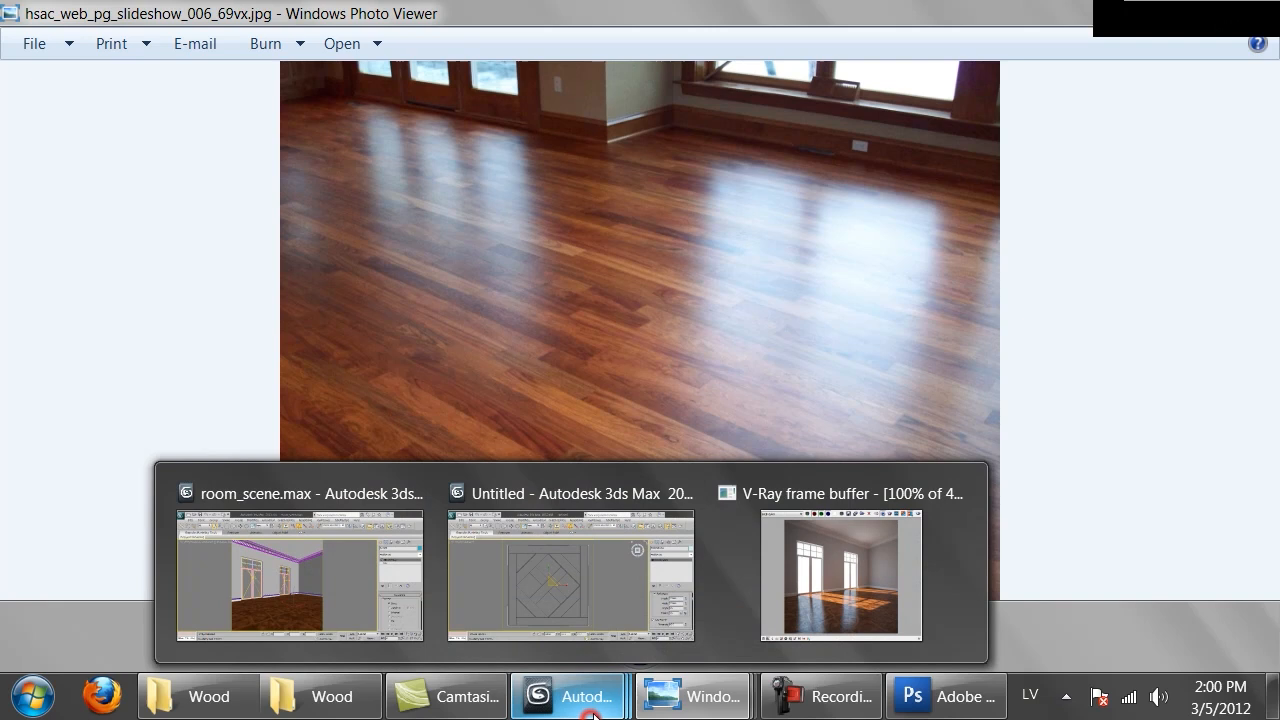
{"action": "left_click", "coordinate": [830, 588]}
{"action": "left_click", "coordinate": [930, 38]}
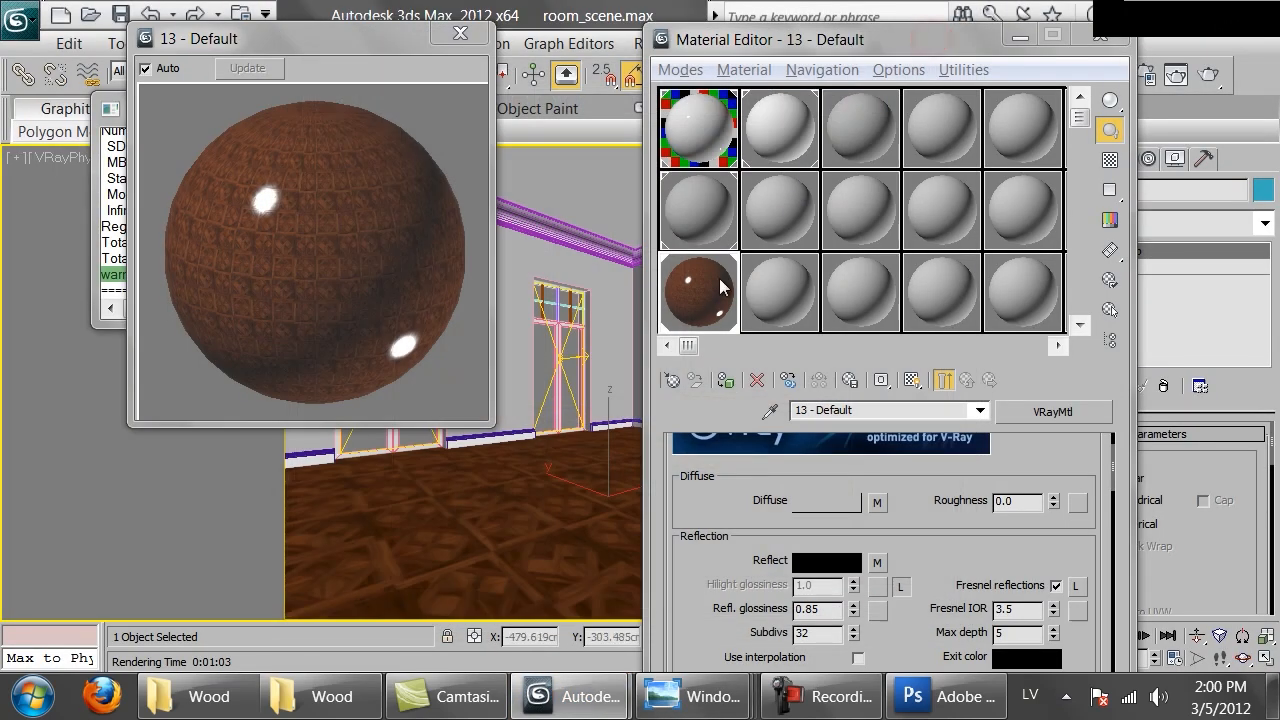
Copy the floor material into the neighbouring sample slot
{"action": "left_click", "coordinate": [765, 293]}
{"action": "left_click_drag", "start_coordinate": [698, 293], "coordinate": [779, 293]}
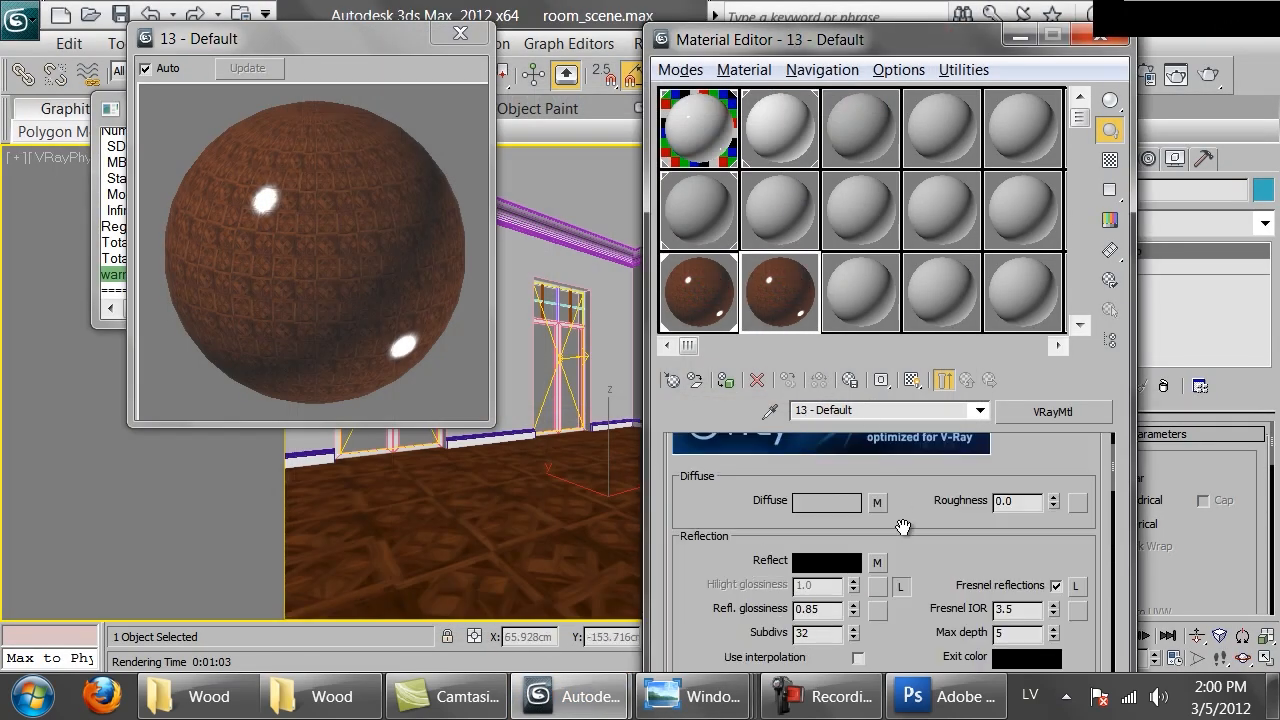
Set the reflection glossiness of the copied floor material to 0.8
{"action": "left_click_drag", "start_coordinate": [916, 537], "coordinate": [925, 443]}
{"action": "left_click", "coordinate": [815, 513]}
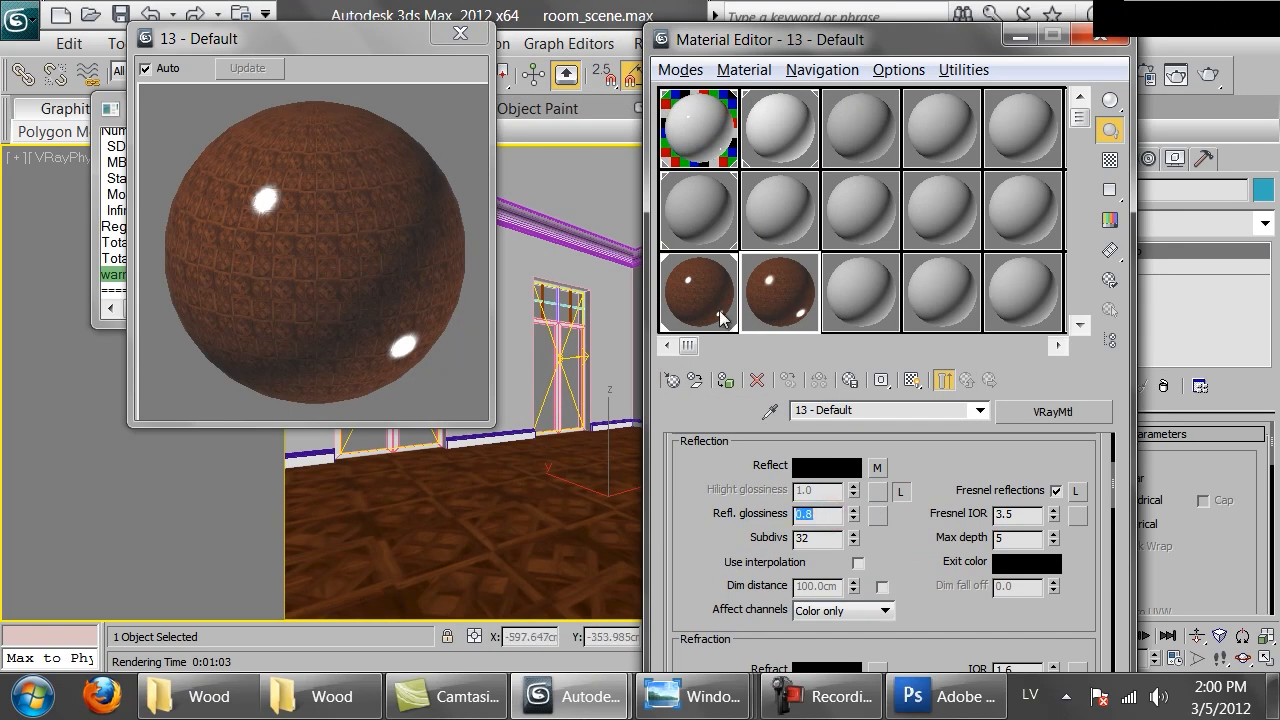
Open the bump Mix map and cut the Noise map out of its Color #2 slot
{"action": "scroll", "coordinate": [930, 540], "scroll_direction": "down", "scroll_amount": 5}
{"action": "scroll", "coordinate": [953, 560], "scroll_direction": "down", "scroll_amount": 6}
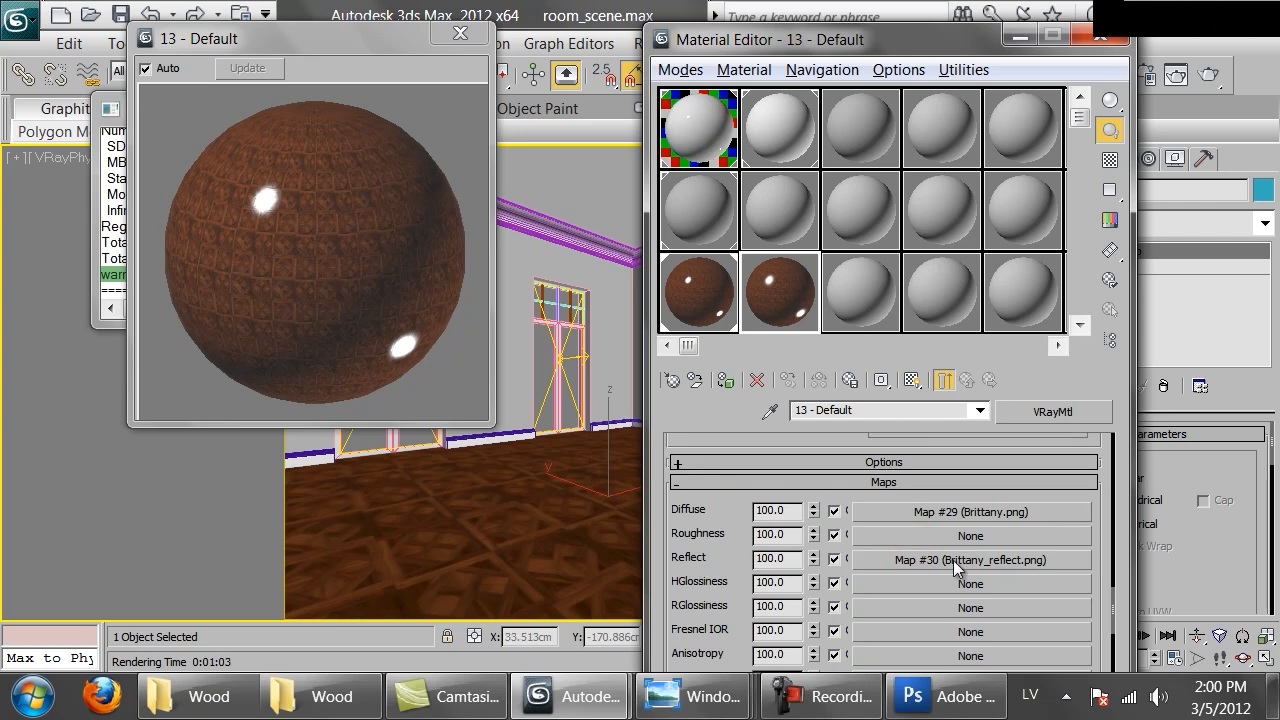
{"action": "left_click", "coordinate": [942, 583]}
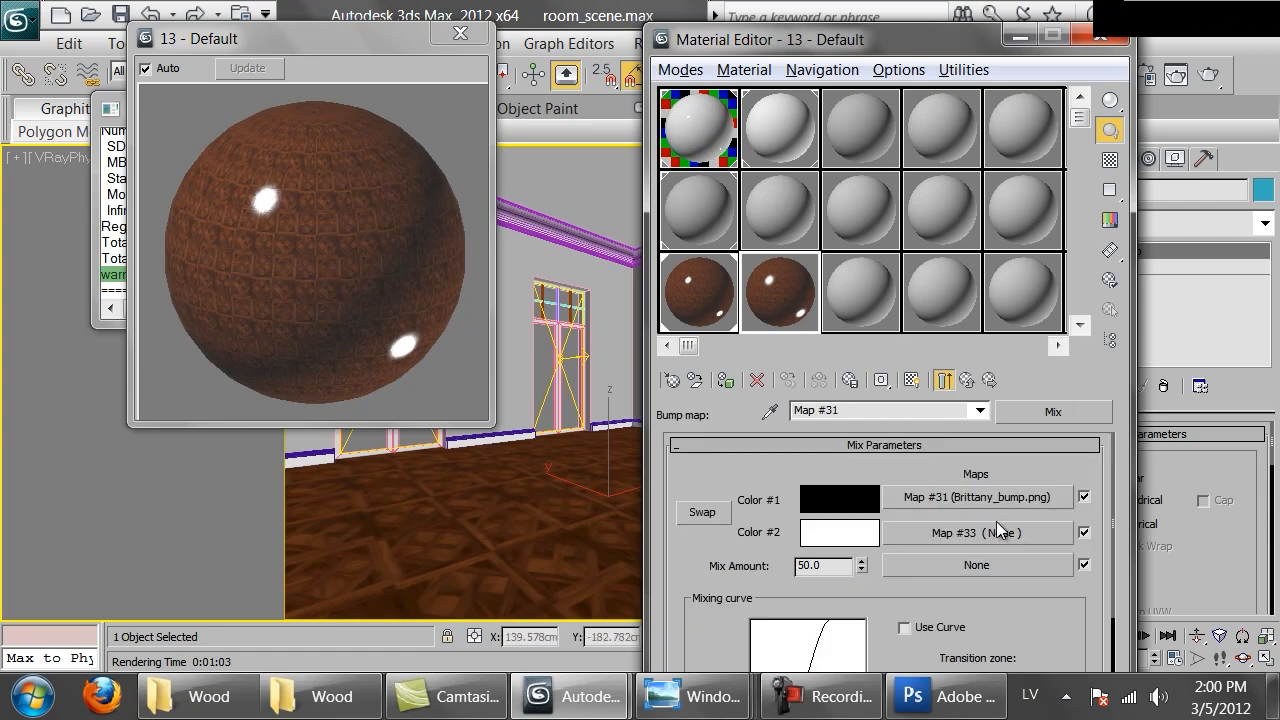
{"action": "right_click", "coordinate": [964, 533]}
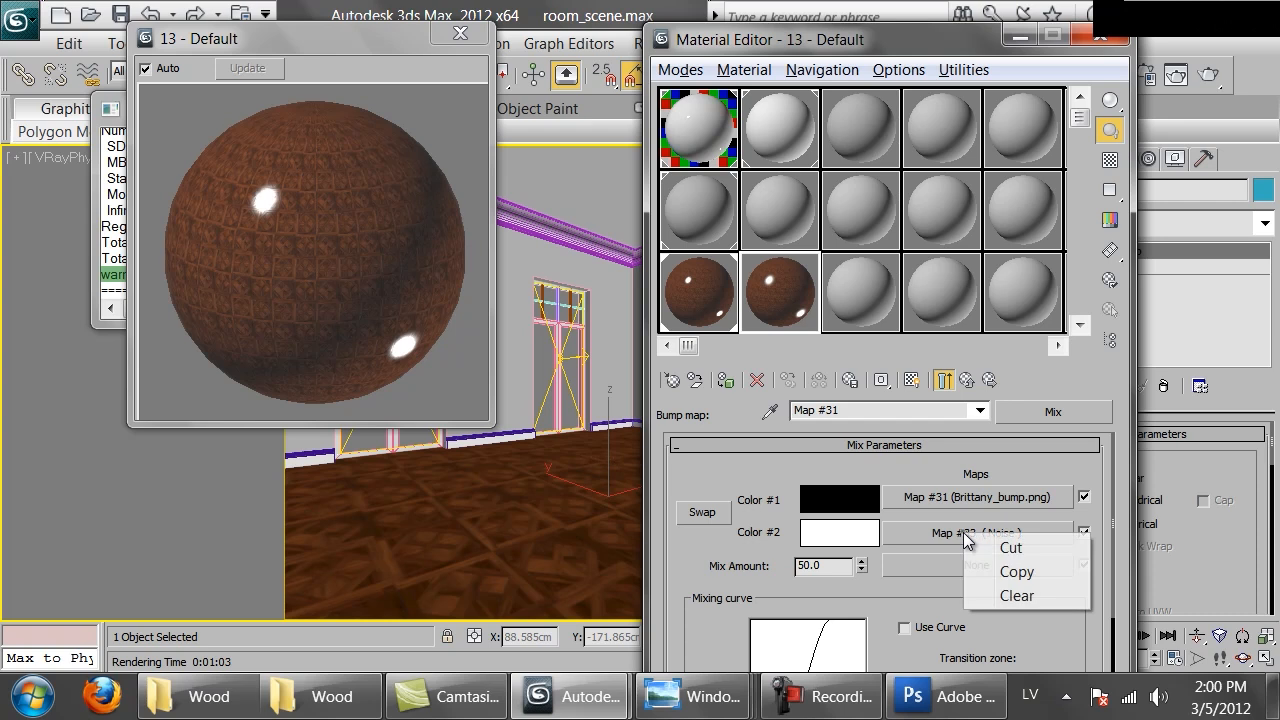
{"action": "left_click", "coordinate": [1010, 547]}
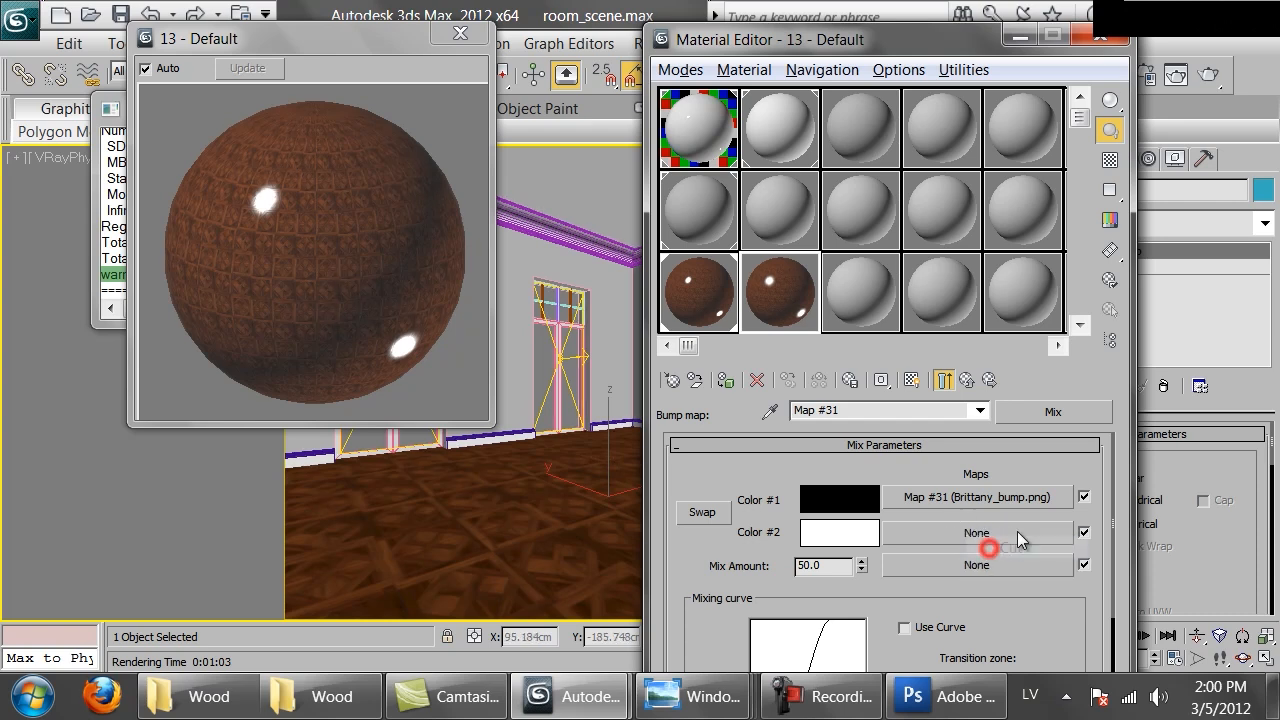
Paste a copy of the Noise map directly into the material's bump slot and set the bump amount to 10
{"action": "left_click", "coordinate": [968, 378]}
{"action": "scroll", "coordinate": [730, 585], "scroll_direction": "down", "scroll_amount": 3}
{"action": "right_click", "coordinate": [954, 531]}
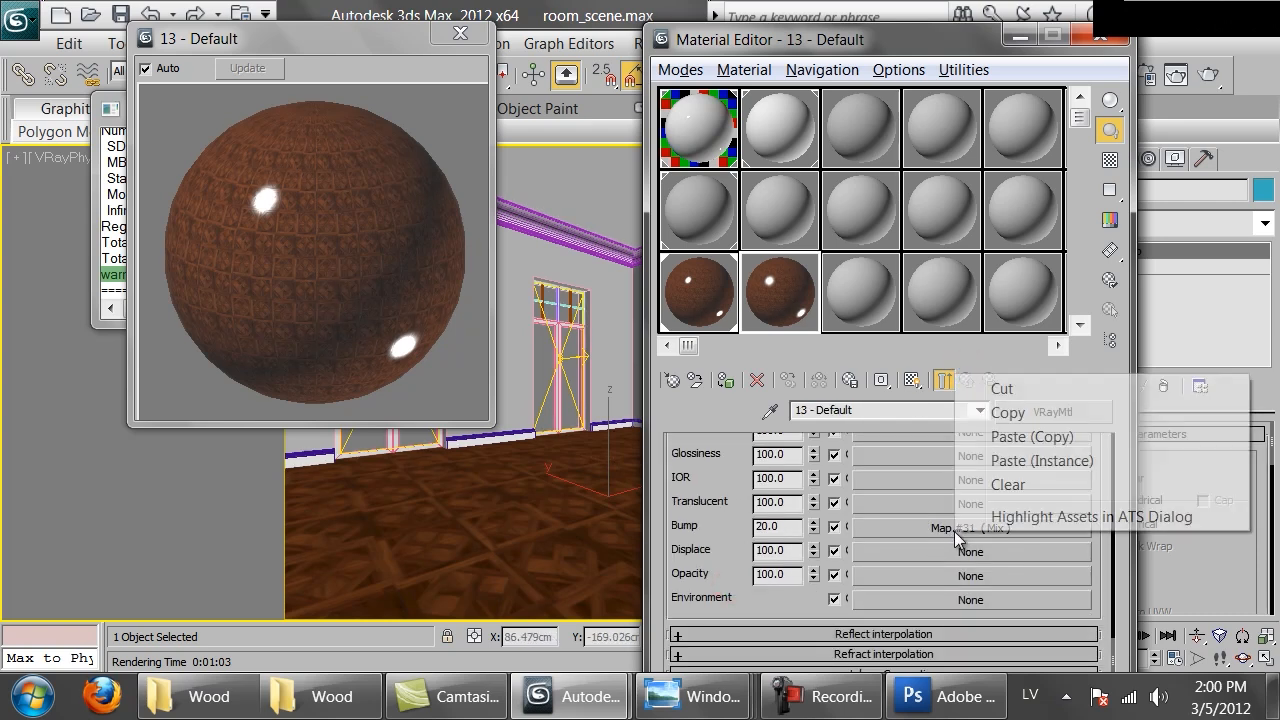
{"action": "left_click", "coordinate": [1033, 437]}
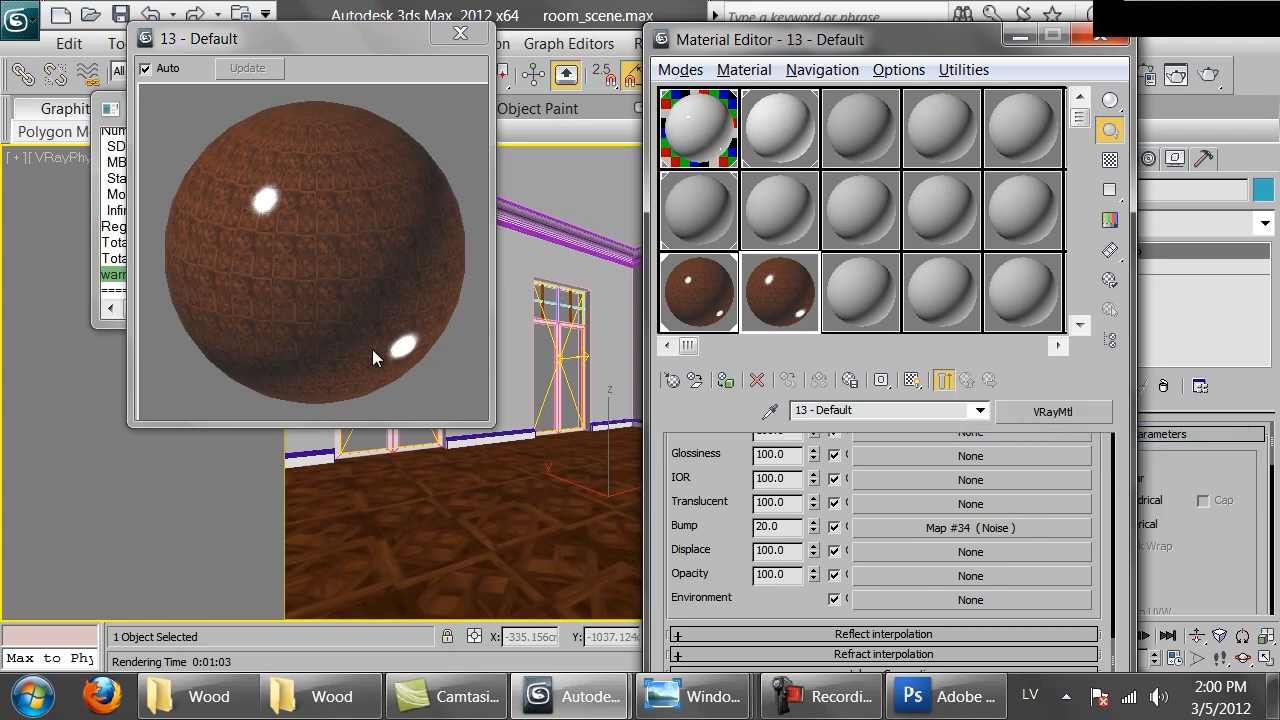
{"action": "double_click", "coordinate": [788, 529]}
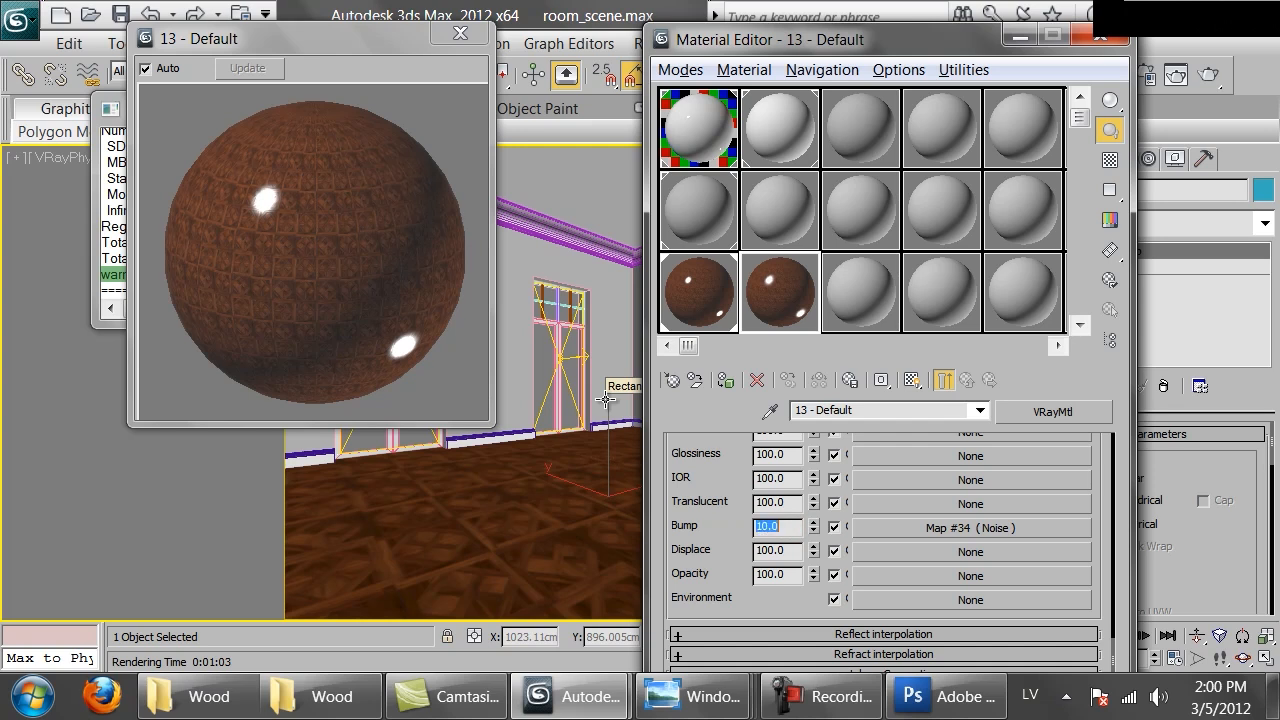
Assign the edited material to the floor, replacing the existing material of the same name
{"action": "scroll", "coordinate": [754, 545], "scroll_direction": "up", "scroll_amount": 10}
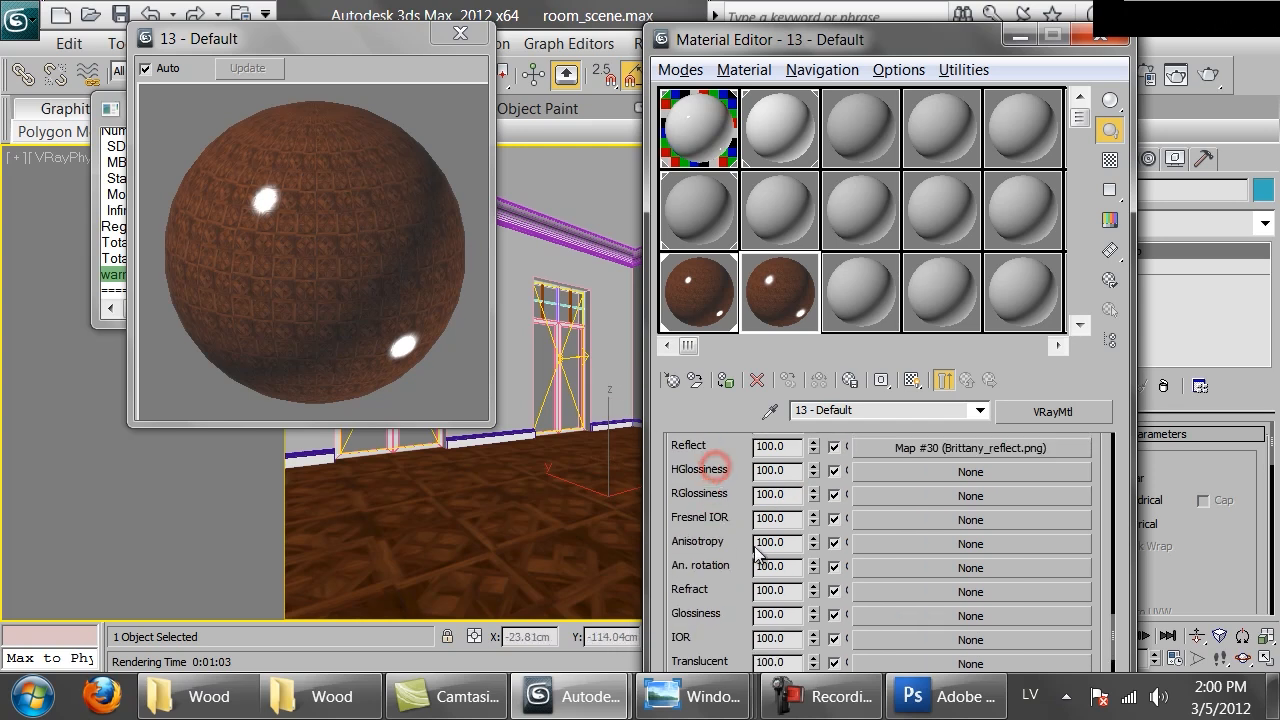
{"action": "scroll", "coordinate": [754, 545], "scroll_direction": "up", "scroll_amount": 5}
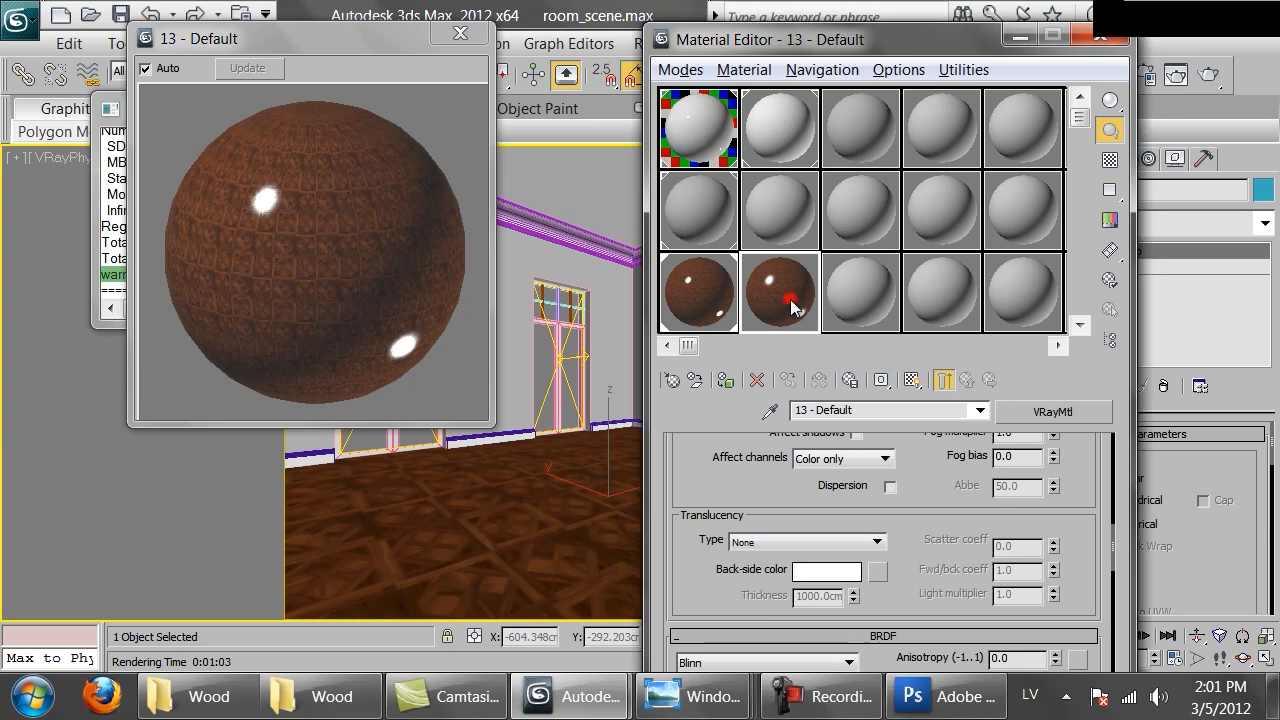
{"action": "left_click_drag", "start_coordinate": [512, 574], "coordinate": [510, 575]}
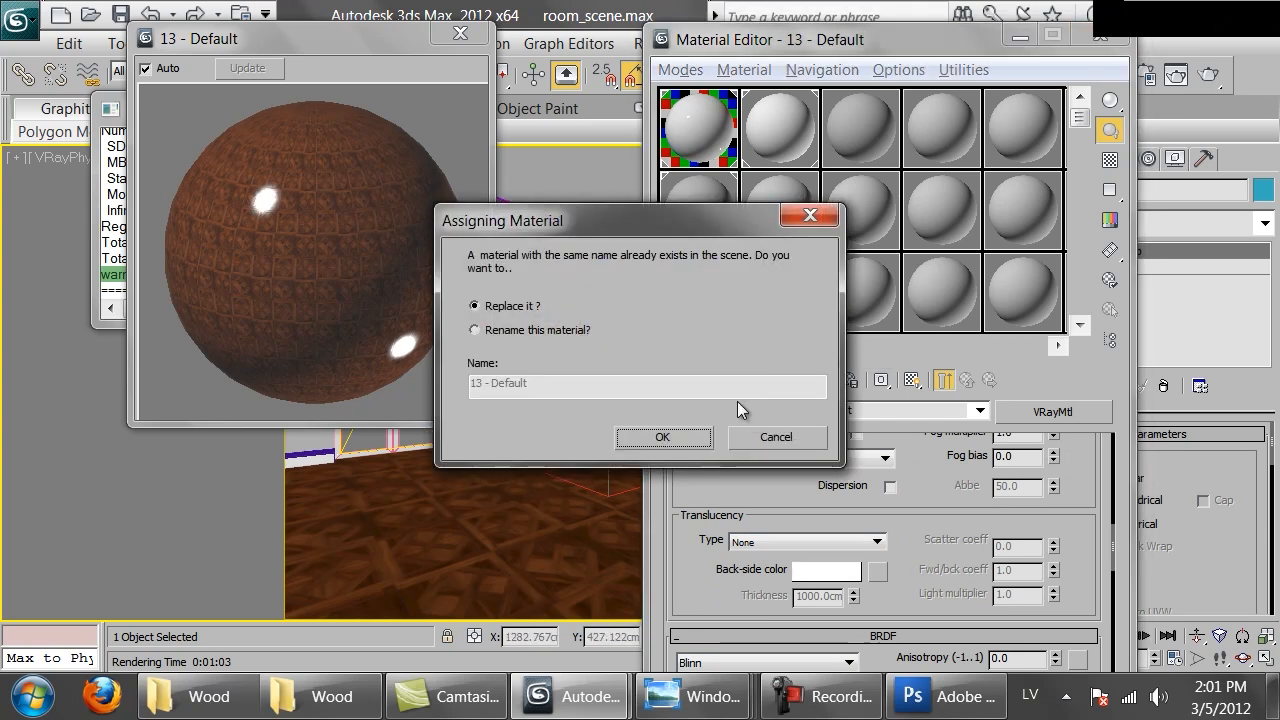
{"action": "left_click", "coordinate": [662, 437]}
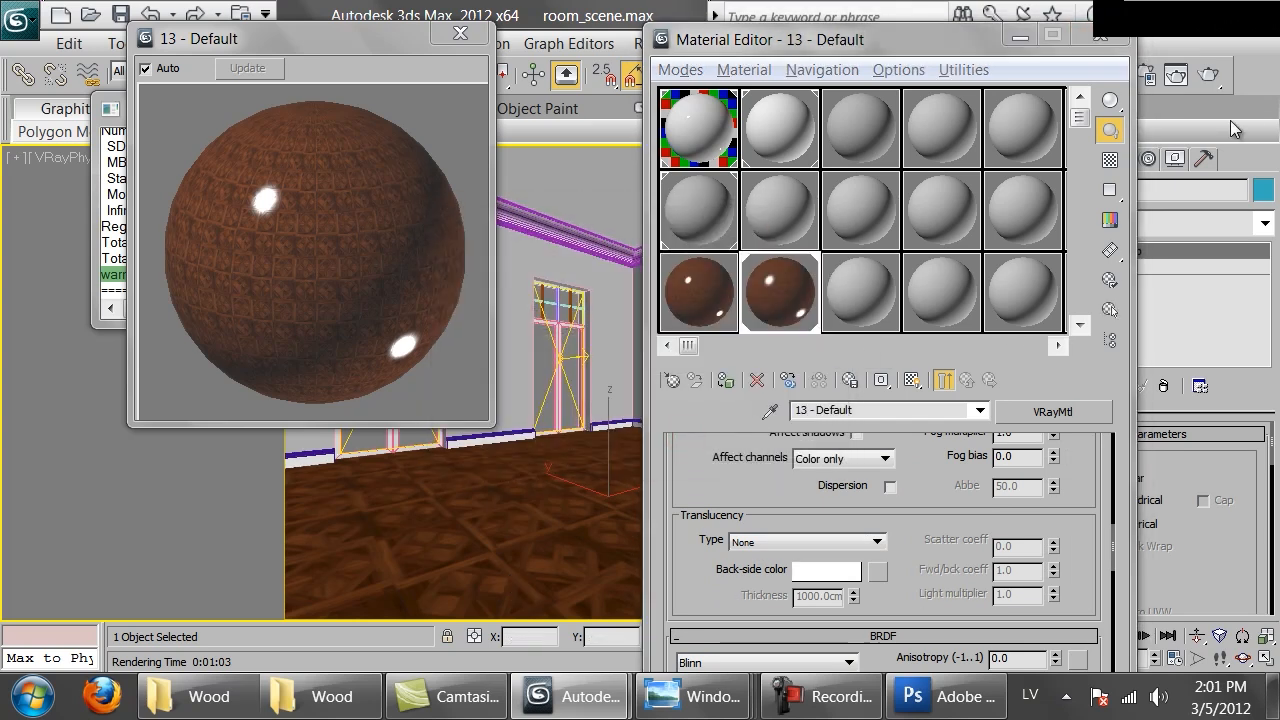
Render the camera view, zooming and panning across the floor, then cancel the render partway
{"action": "left_click", "coordinate": [1207, 78]}
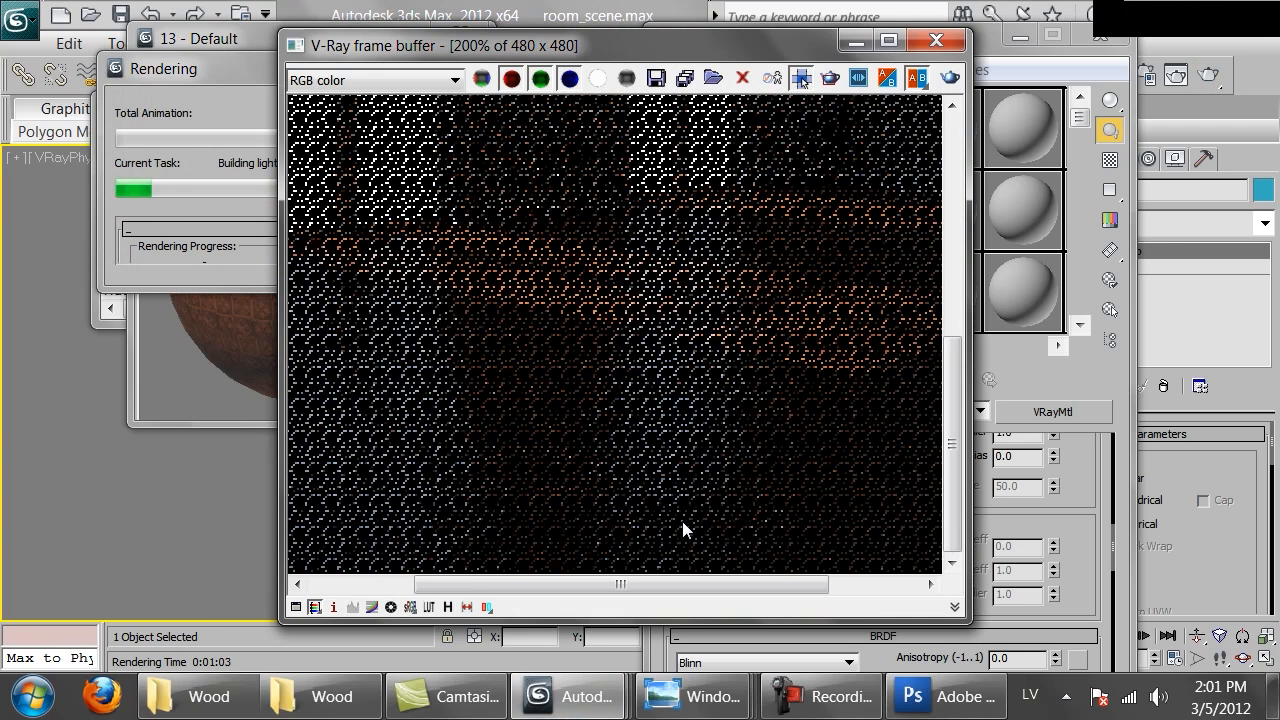
{"action": "scroll", "coordinate": [690, 364], "scroll_direction": "down", "scroll_amount": 2}
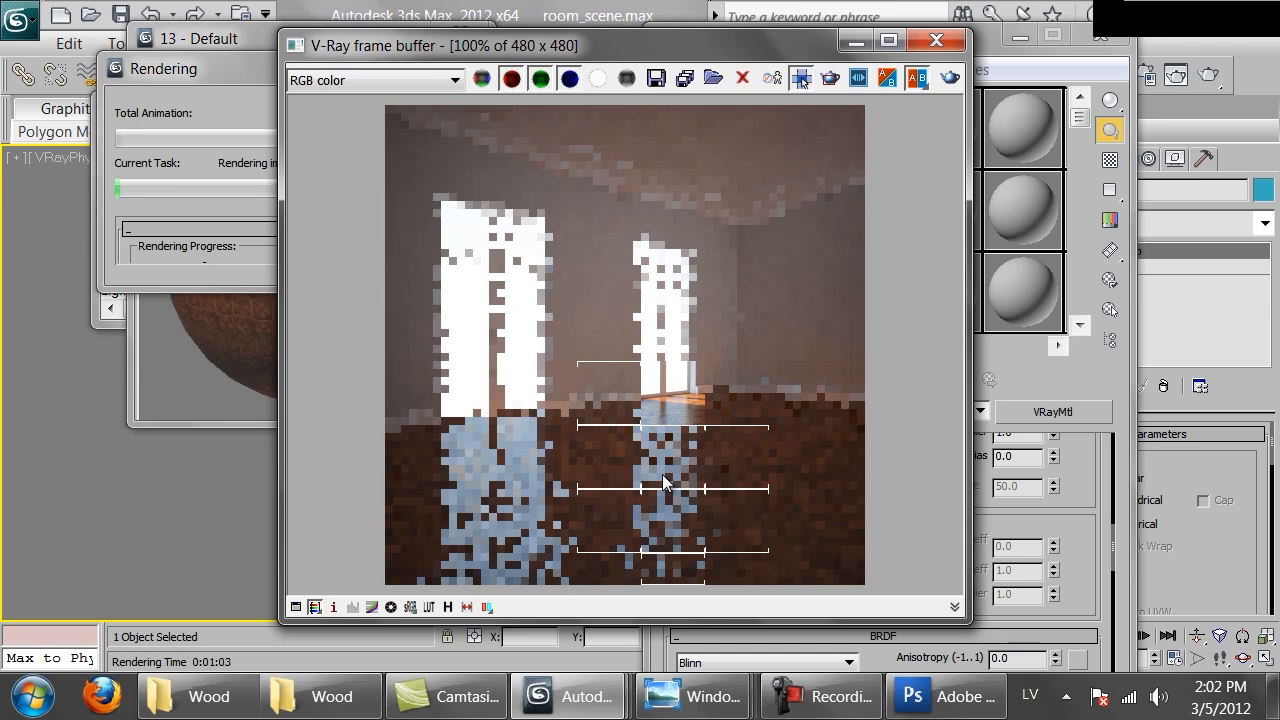
{"action": "scroll", "coordinate": [663, 481], "scroll_direction": "up", "scroll_amount": 1}
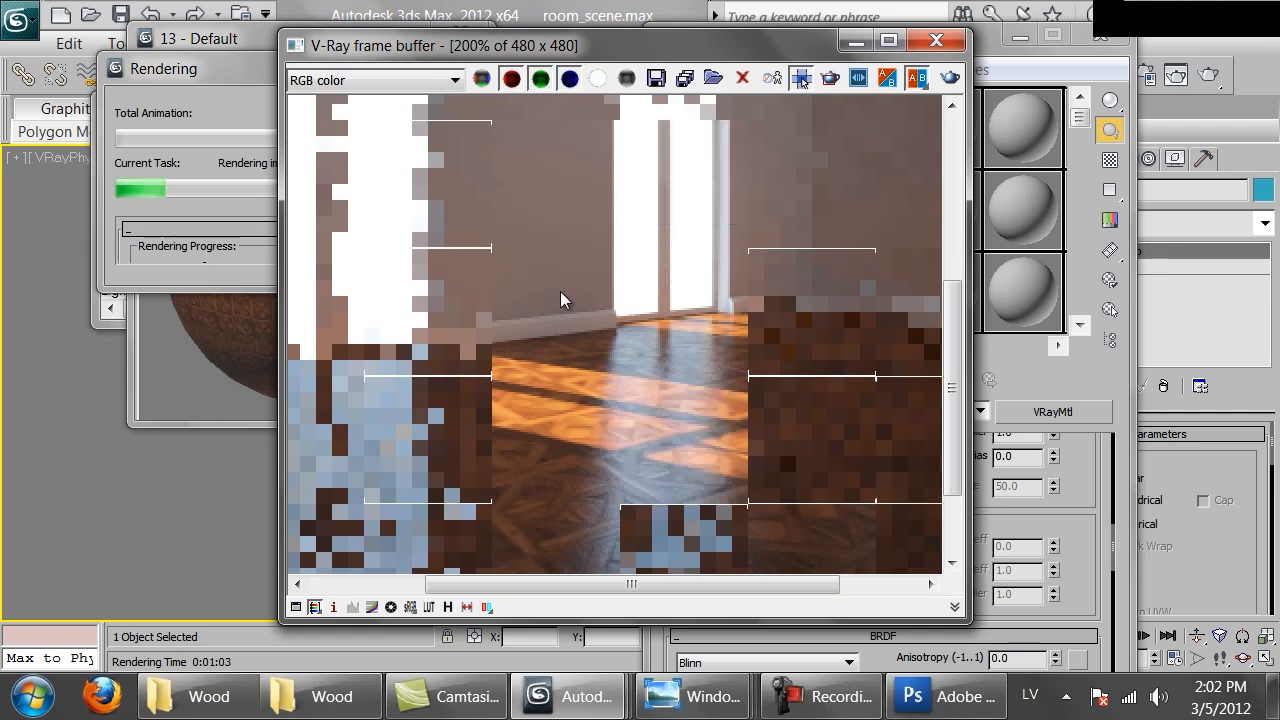
{"action": "middle_click_drag", "start_coordinate": [666, 396], "coordinate": [722, 271]}
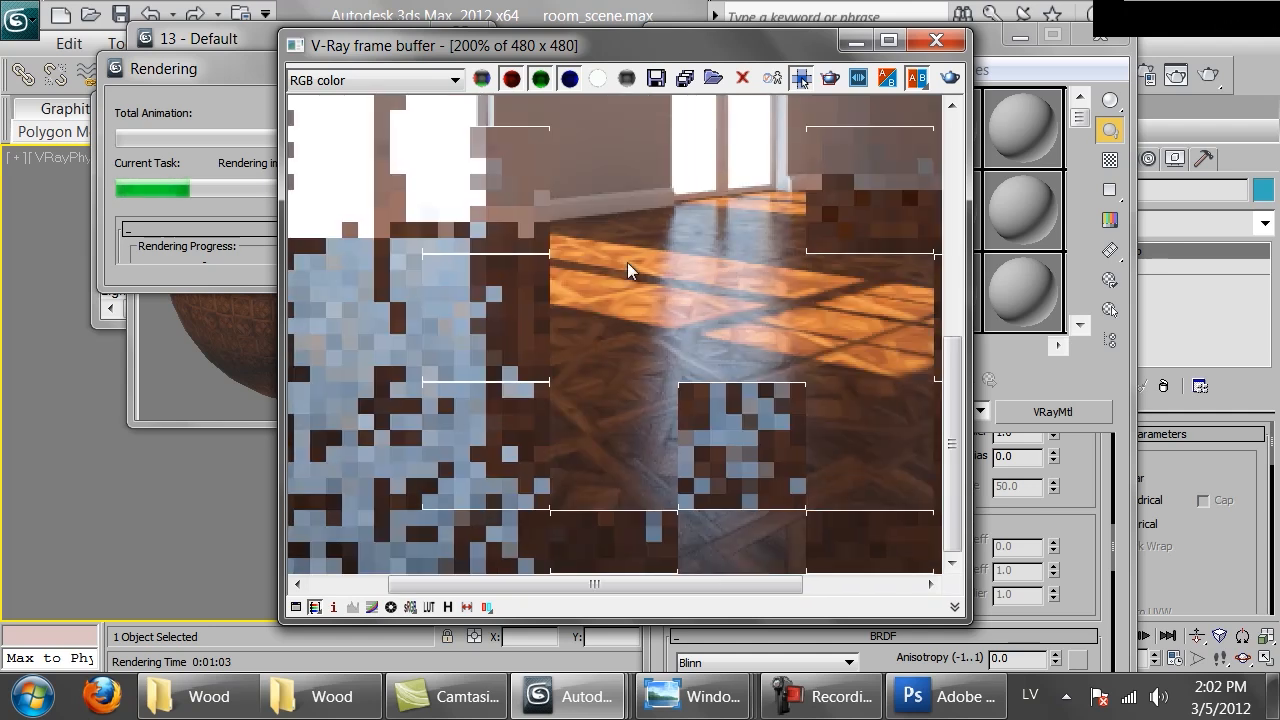
{"action": "scroll", "coordinate": [450, 430], "scroll_direction": "down", "scroll_amount": 1}
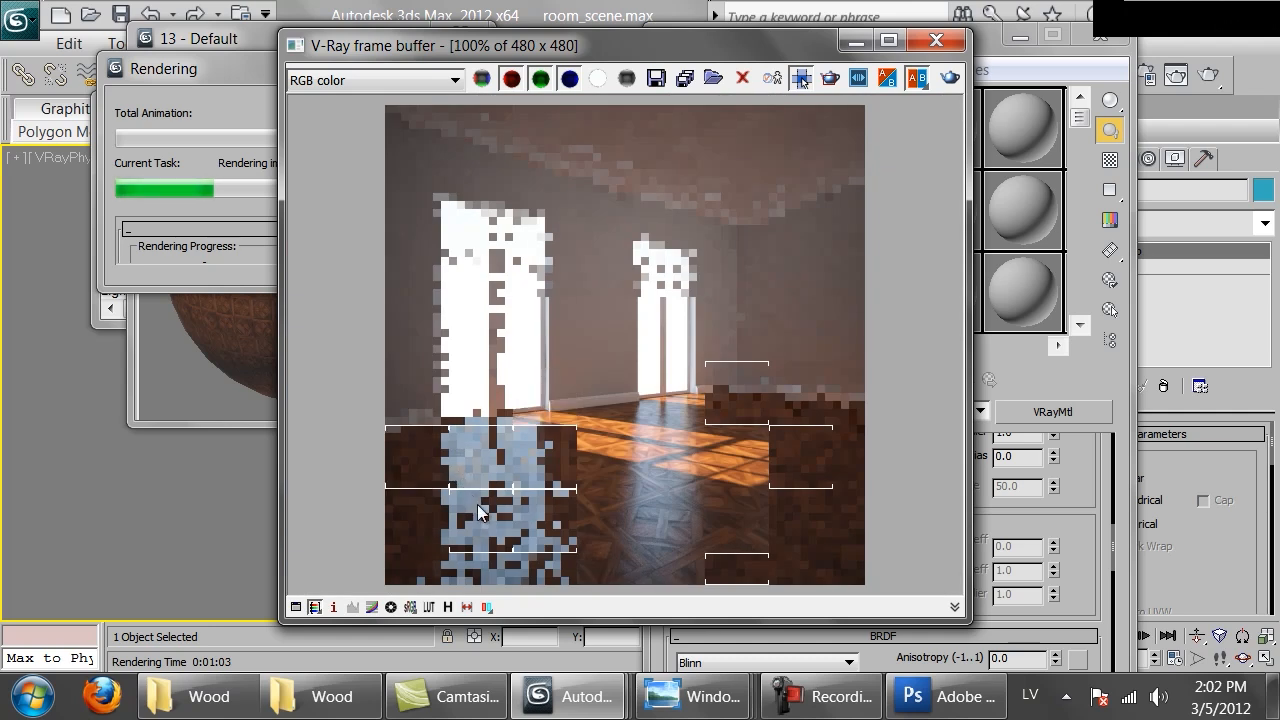
{"action": "scroll", "coordinate": [477, 504], "scroll_direction": "up", "scroll_amount": 1}
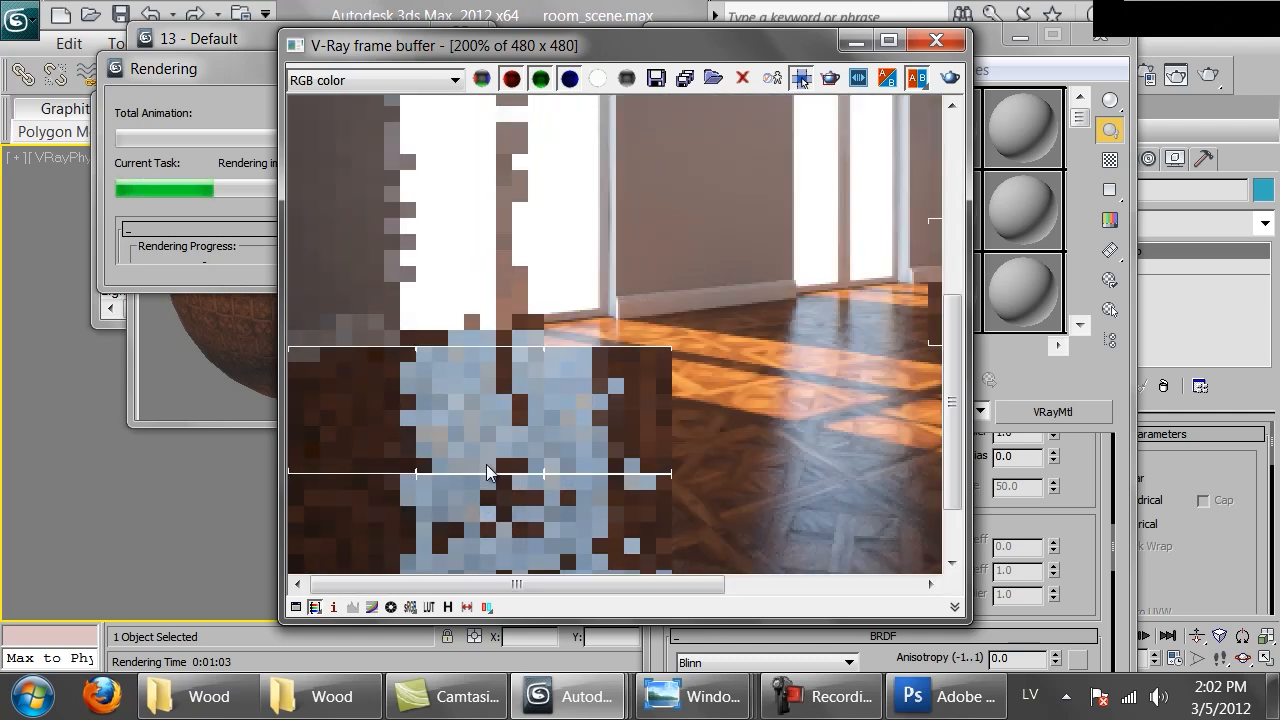
{"action": "middle_click_drag", "start_coordinate": [821, 487], "coordinate": [769, 219]}
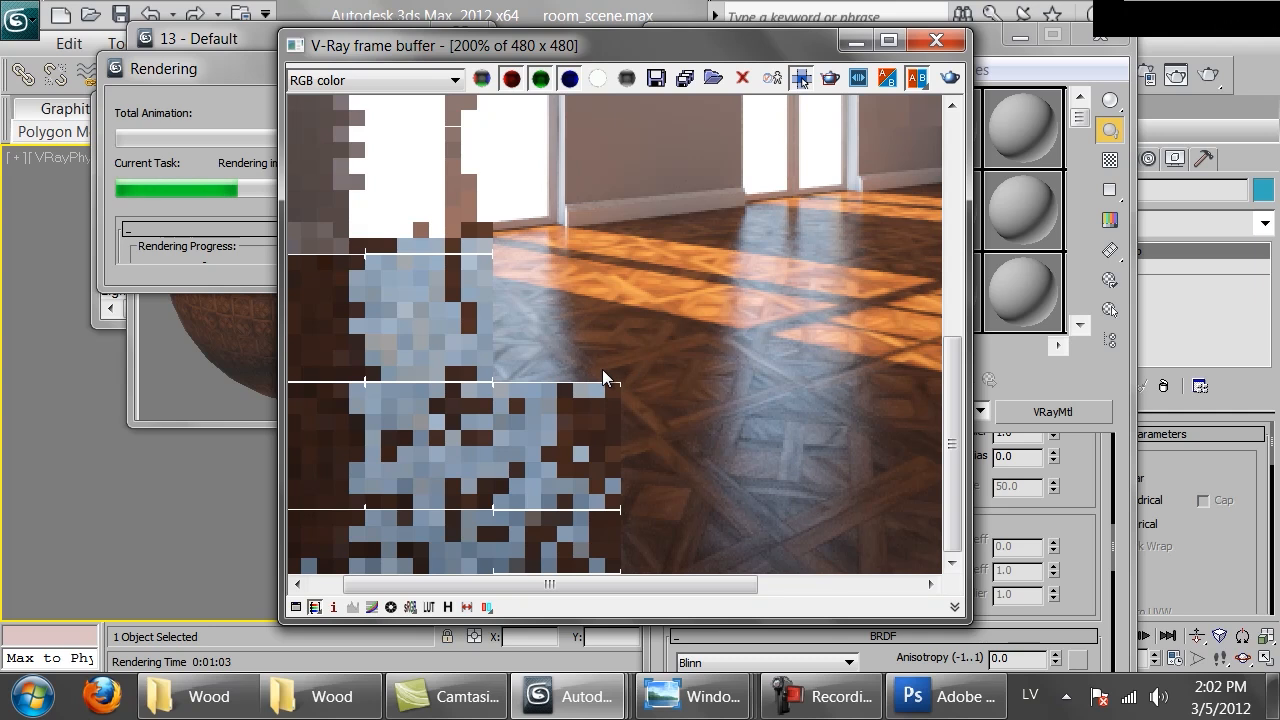
{"action": "scroll", "coordinate": [603, 371], "scroll_direction": "down", "scroll_amount": 1}
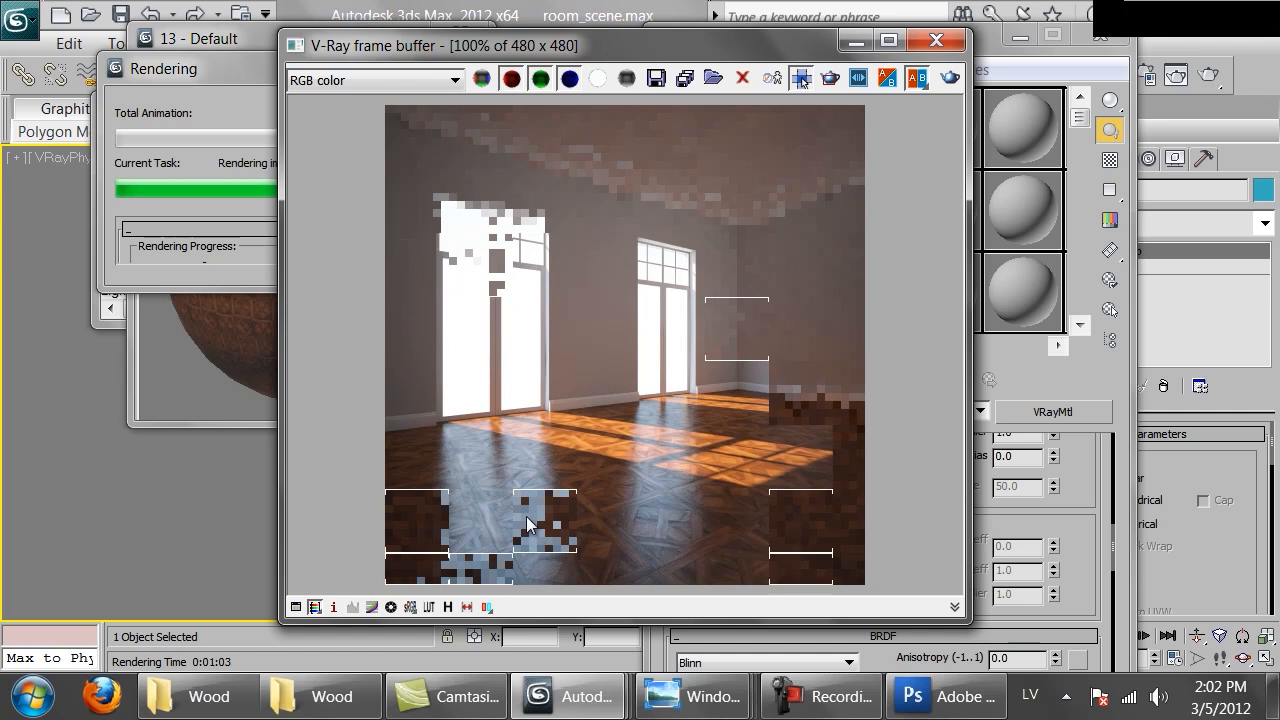
{"action": "left_click", "coordinate": [187, 80]}
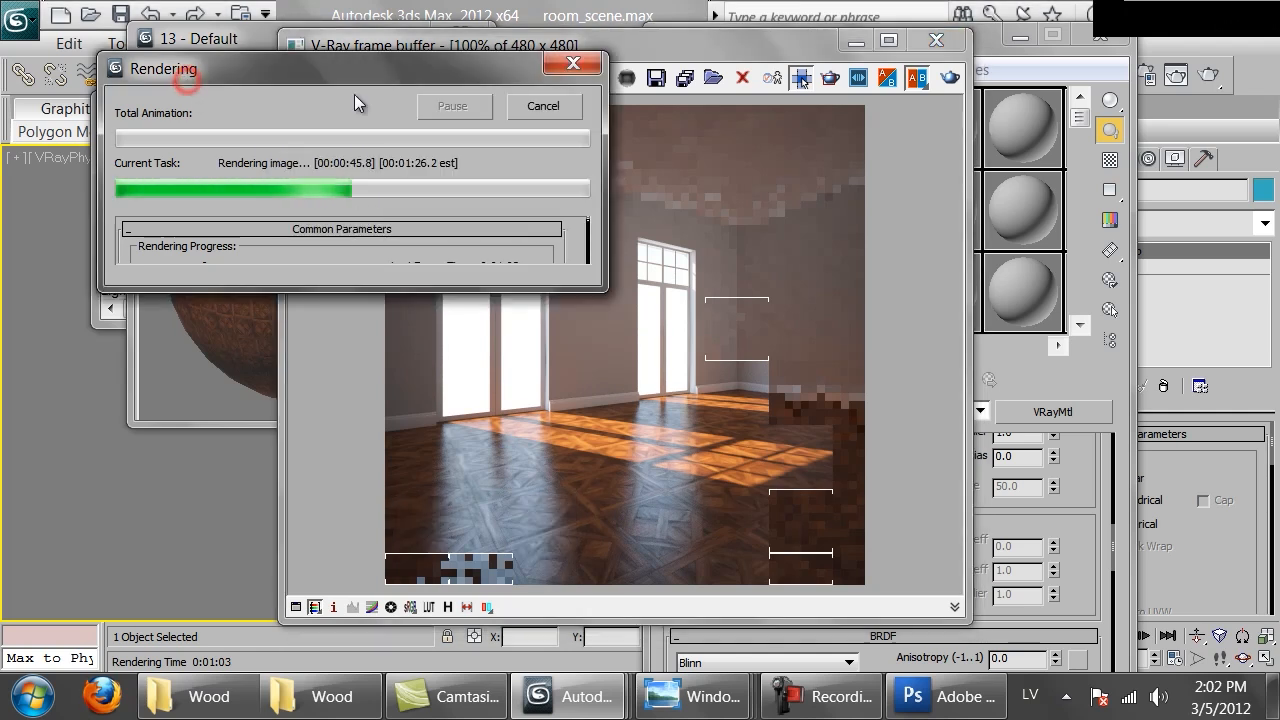
{"action": "left_click", "coordinate": [543, 106]}
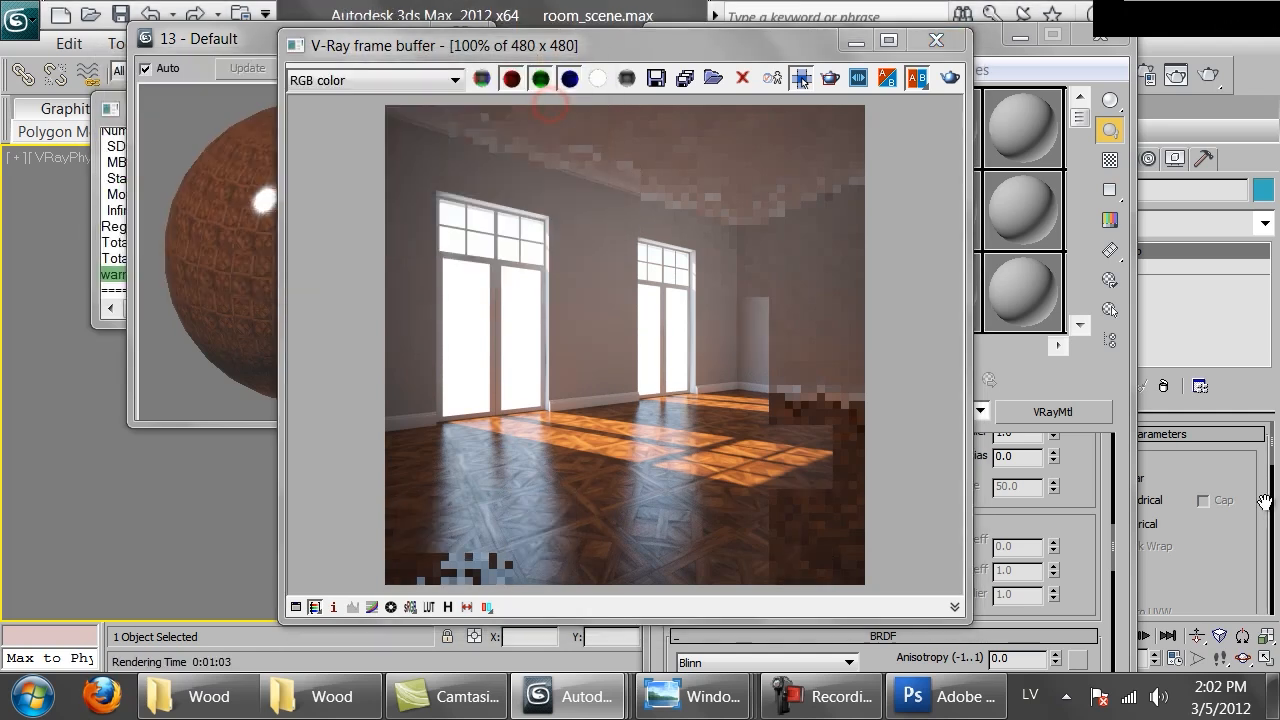
Set the material's reflection colour to a mid grey
{"action": "left_click", "coordinate": [1052, 520]}
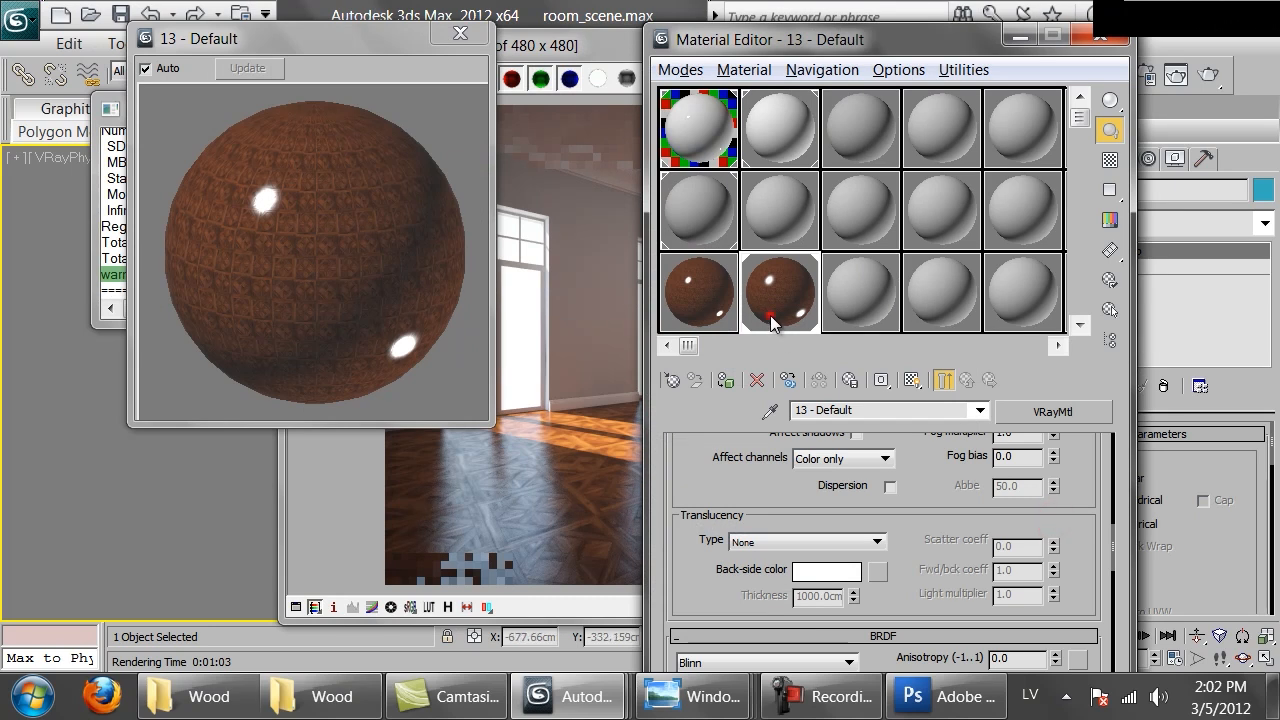
{"action": "left_click_drag", "start_coordinate": [737, 423], "coordinate": [737, 569]}
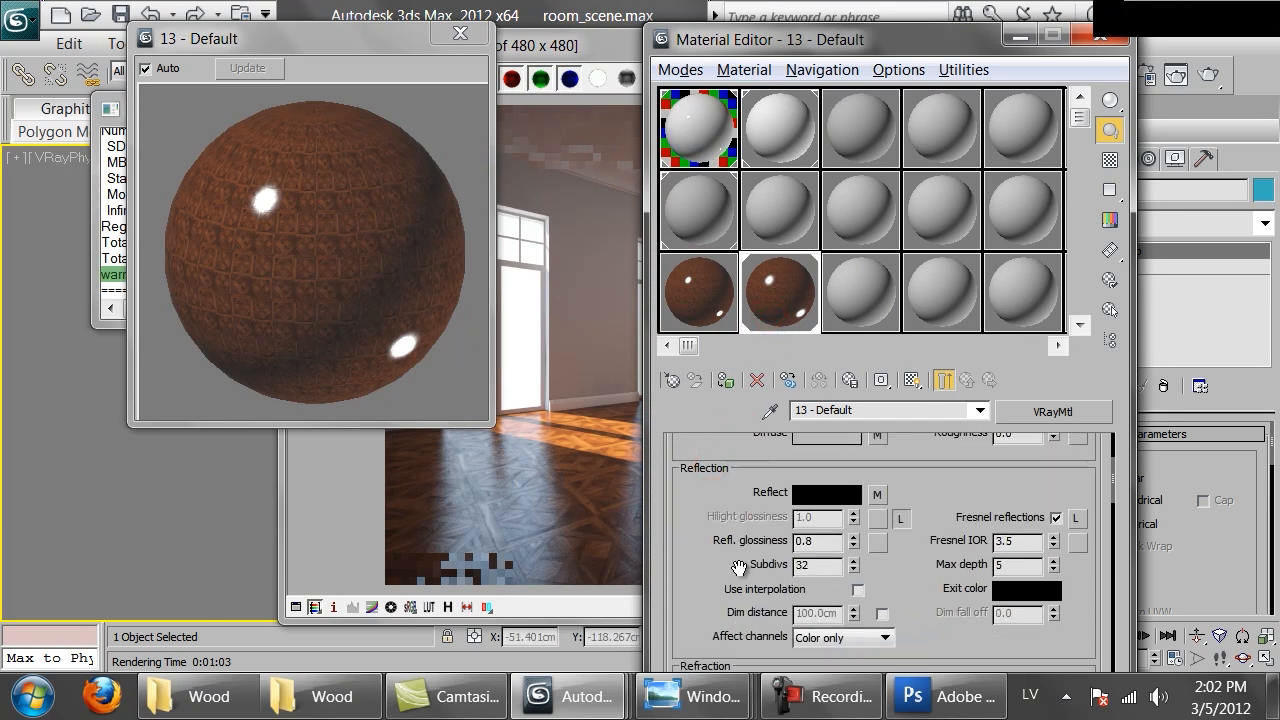
{"action": "scroll", "coordinate": [737, 569], "scroll_direction": "up", "scroll_amount": 2}
{"action": "left_click", "coordinate": [835, 552]}
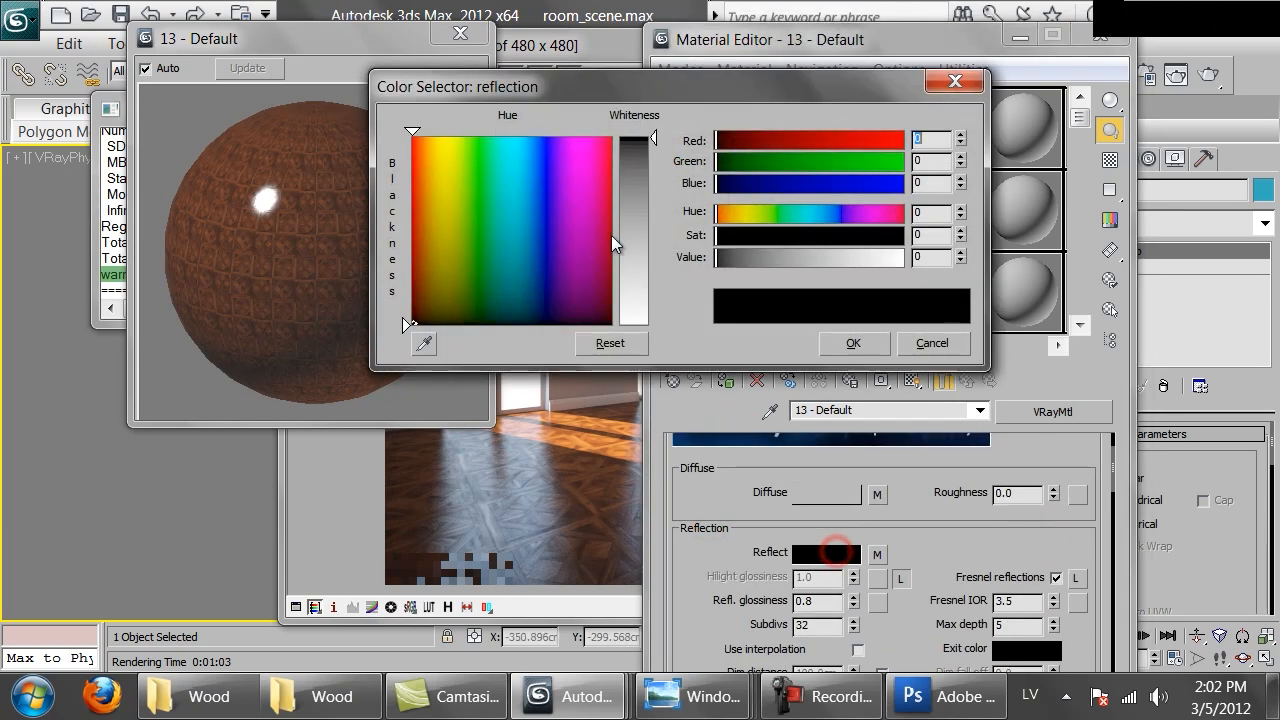
{"action": "left_click", "coordinate": [749, 254]}
{"action": "left_click", "coordinate": [852, 340]}
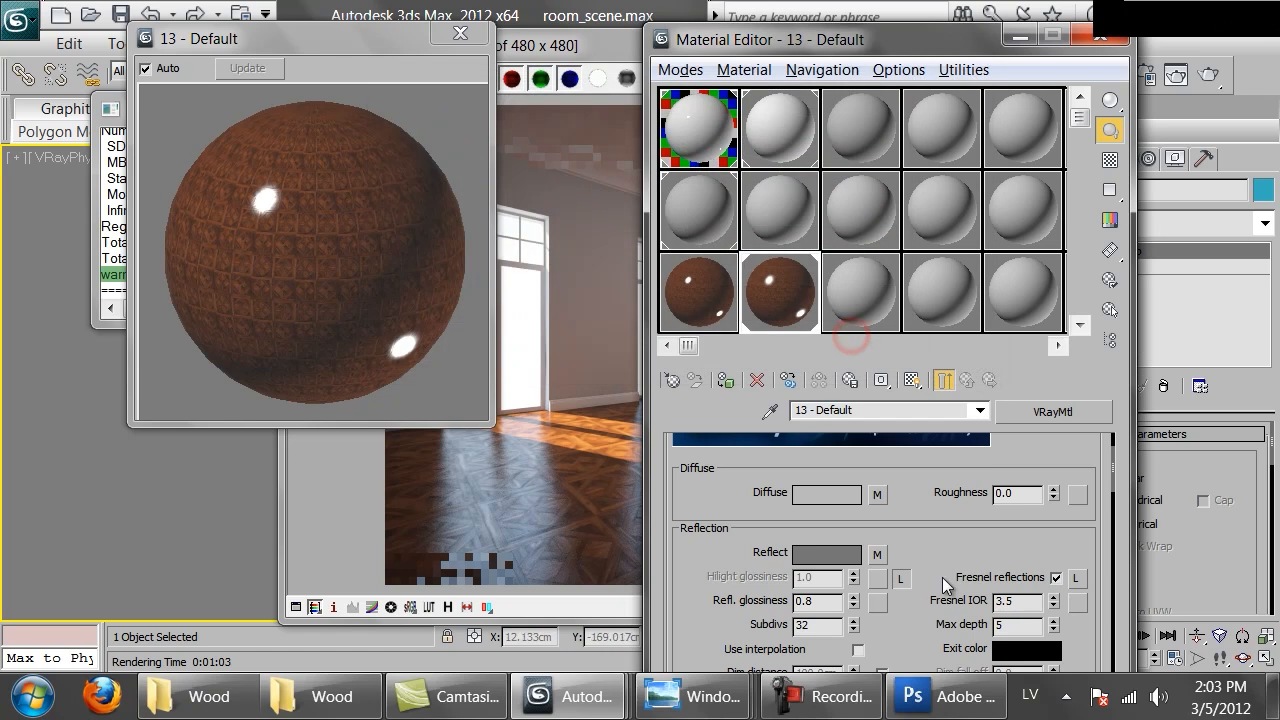
Set the Reflect map amount to 30
{"action": "scroll", "coordinate": [900, 560], "scroll_direction": "down", "scroll_amount": 15}
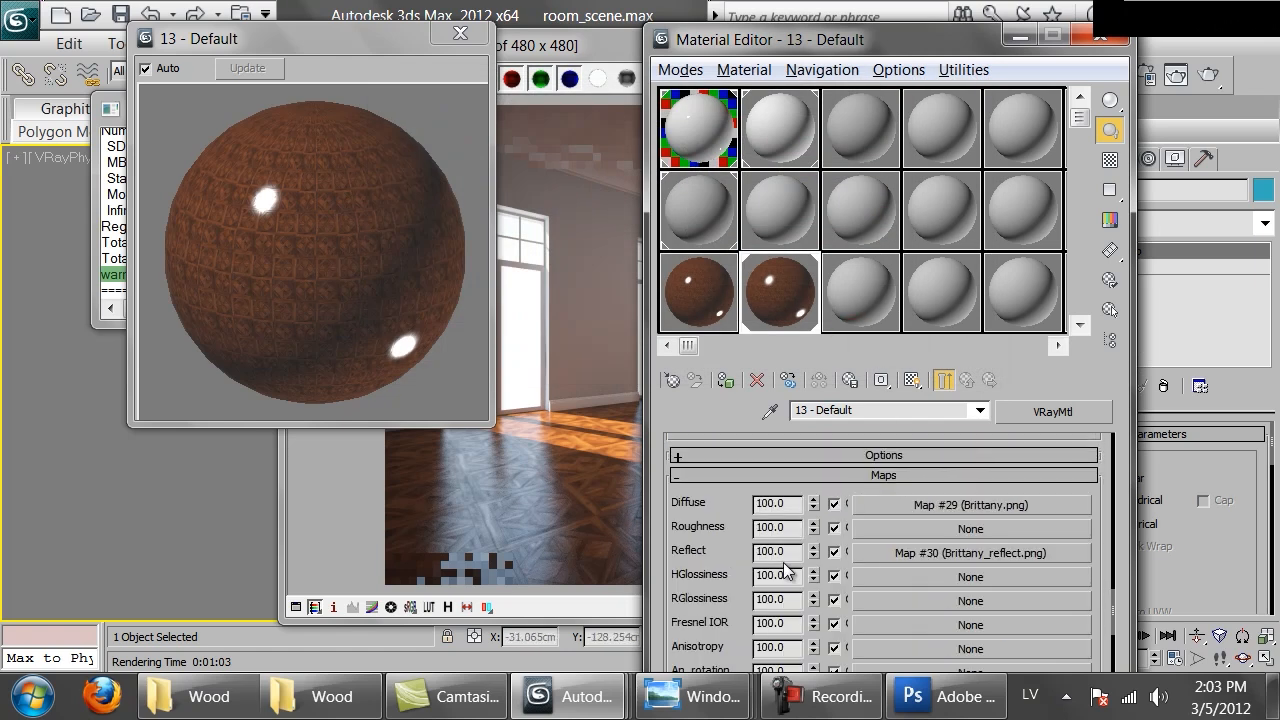
{"action": "double_click", "coordinate": [780, 552]}
{"action": "type", "text": "50"}
{"action": "key", "text": "Return"}
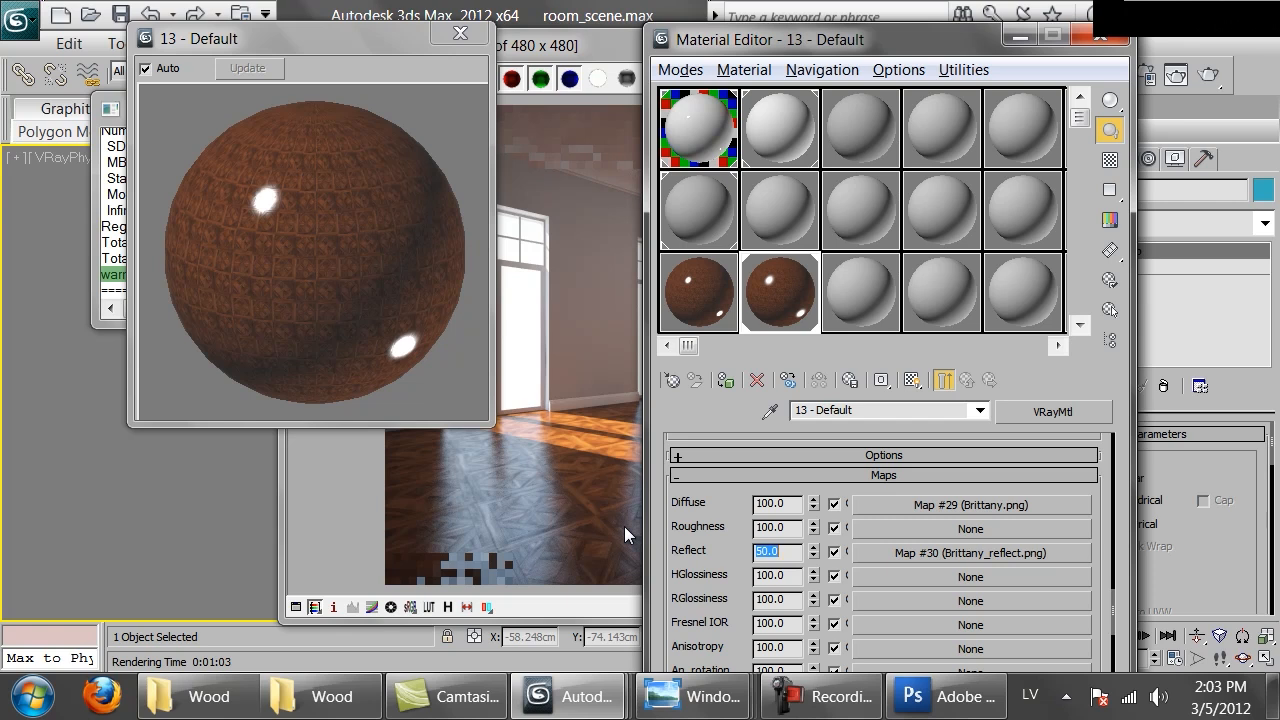
{"action": "type", "text": "30"}
{"action": "key", "text": "Return"}
Re-render the camera view
{"action": "left_click_drag", "start_coordinate": [700, 537], "coordinate": [700, 543]}
{"action": "scroll", "coordinate": [700, 543], "scroll_direction": "up", "scroll_amount": 8}
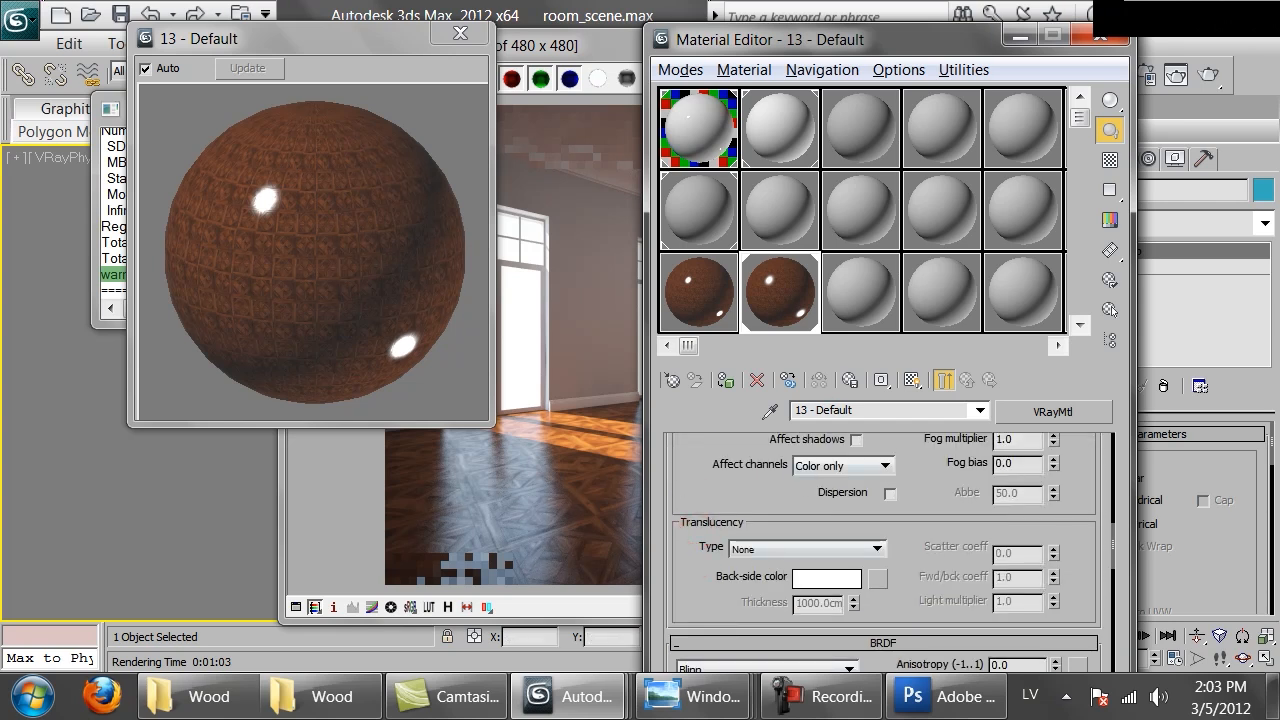
{"action": "left_click", "coordinate": [1208, 78]}
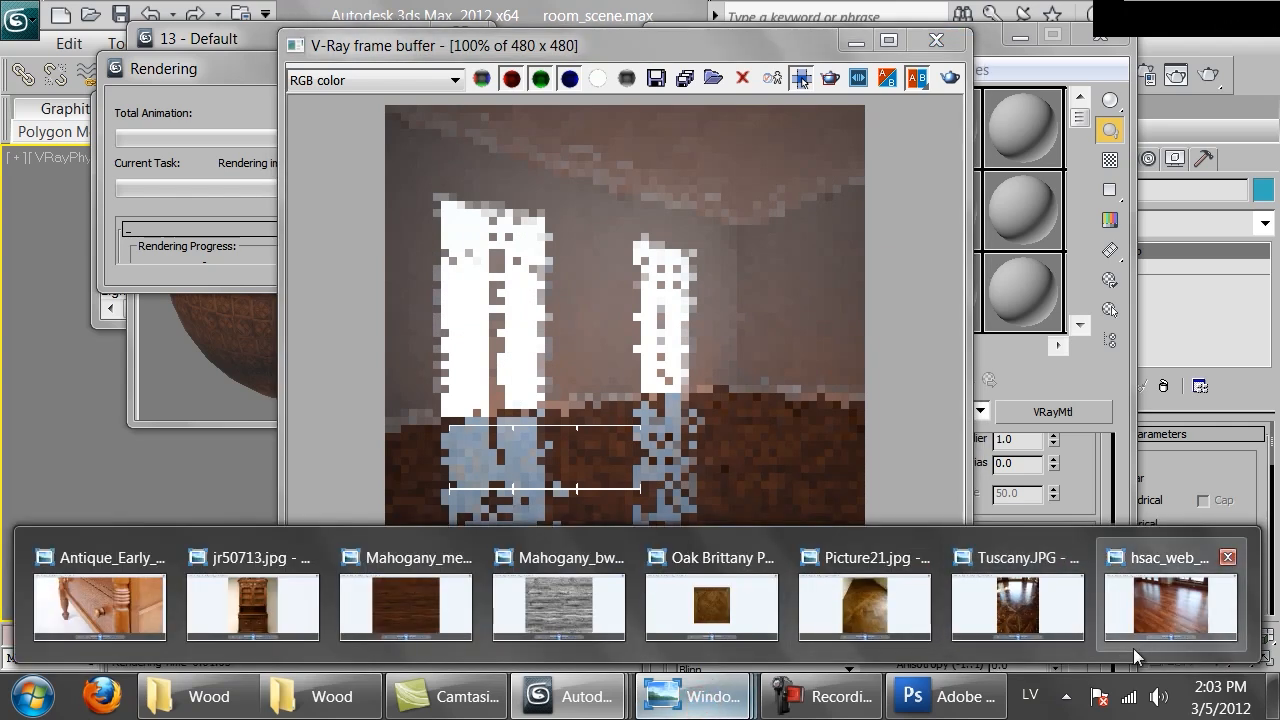
Compare the render with the glossy hardwood floor reference photo, then close the frame buffer
{"action": "left_click", "coordinate": [1151, 610]}
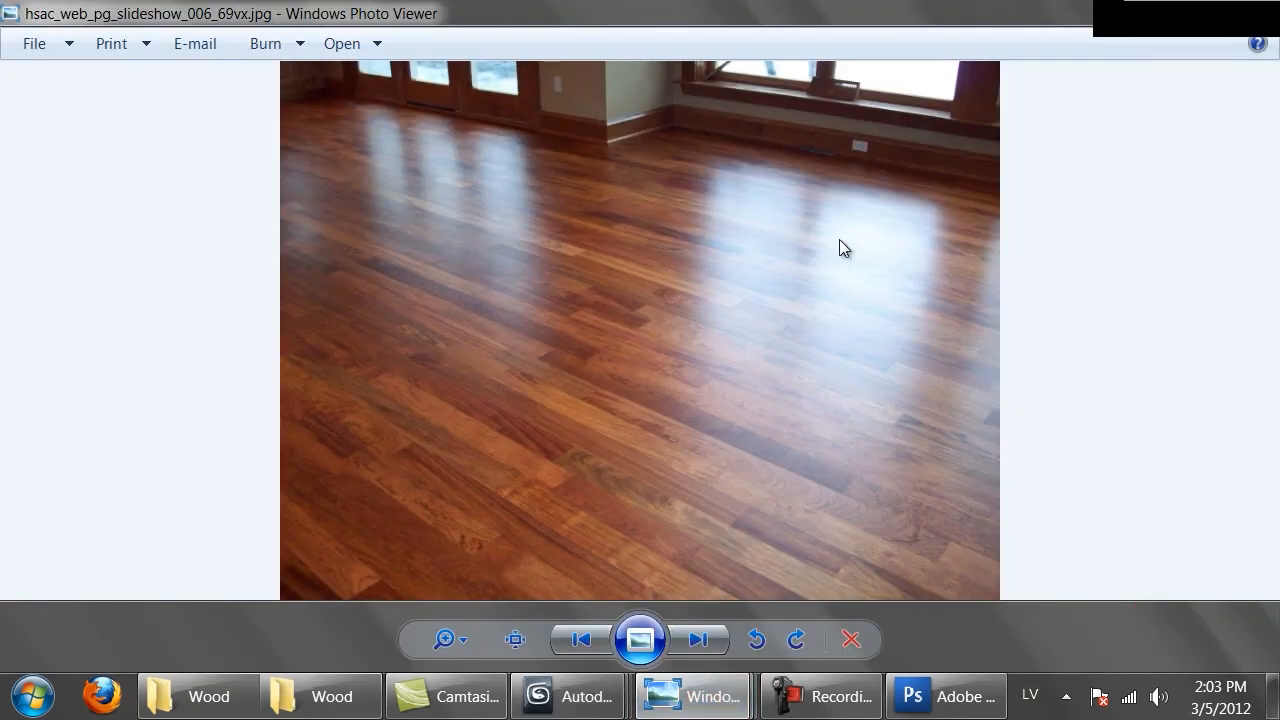
{"action": "key", "text": "alt+Tab"}
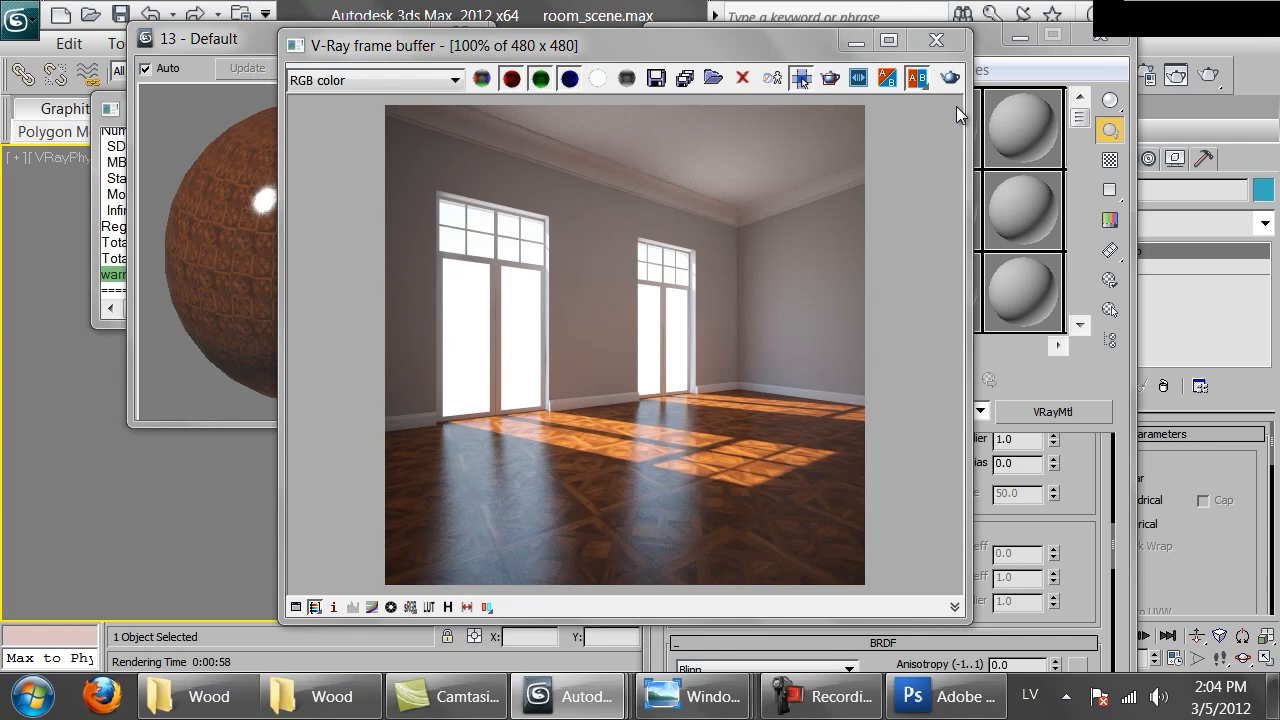
{"action": "left_click", "coordinate": [938, 42]}
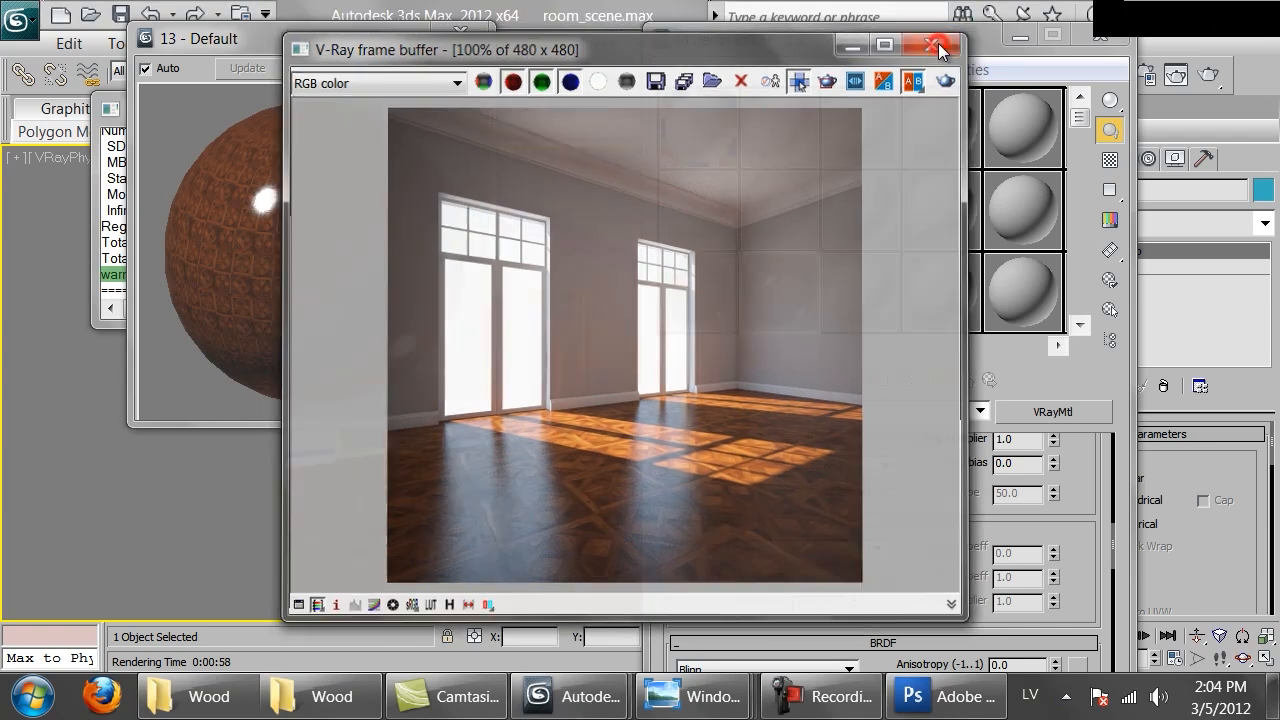
Switch to Photoshop and step back three history states in the parquet_lines image
{"action": "left_click", "coordinate": [940, 696]}
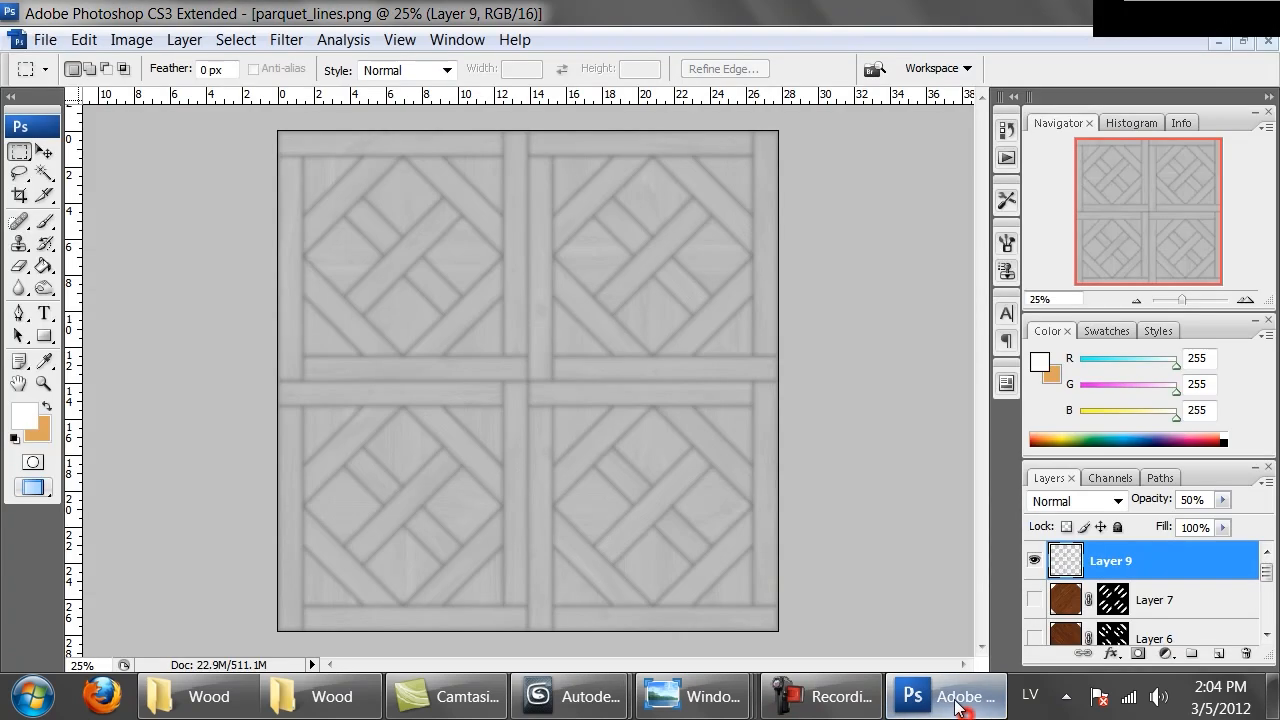
{"action": "key", "text": "ctrl+alt+z"}
{"action": "key", "text": "ctrl+alt+z"}
{"action": "key", "text": "ctrl+alt+z"}
{"action": "key", "text": "ctrl+alt+z"}
{"action": "key", "text": "ctrl+alt+z"}
{"action": "key", "text": "ctrl+alt+z"}
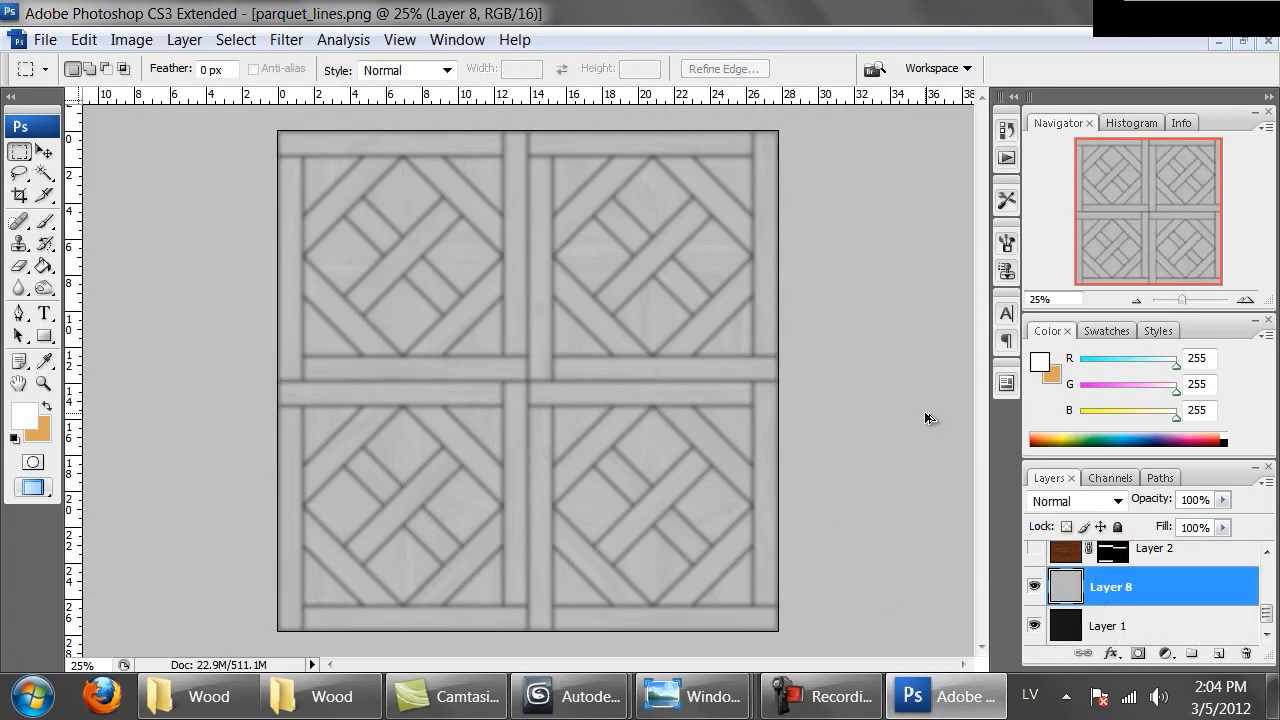
Step back two more history states in the parquet image and view it at actual pixels
{"action": "key", "text": "ctrl+alt+z"}
{"action": "key", "text": "ctrl+alt+z"}
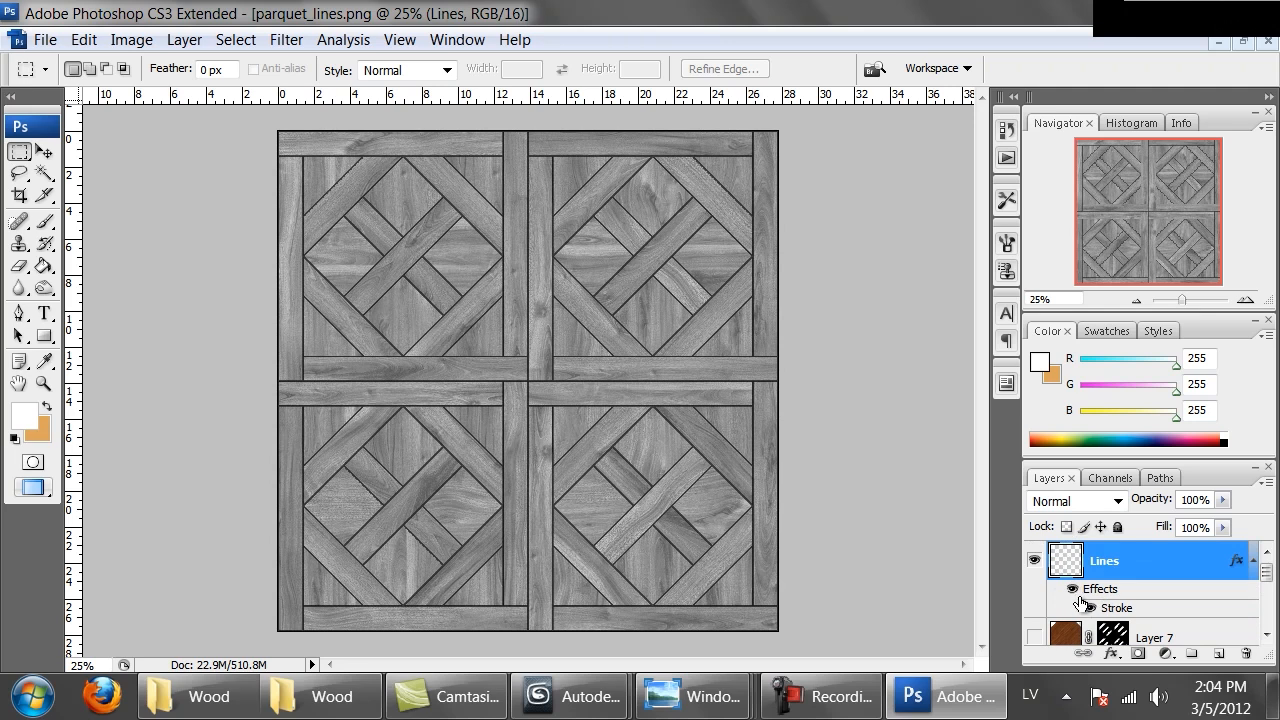
{"action": "key", "text": "ctrl+alt+0"}
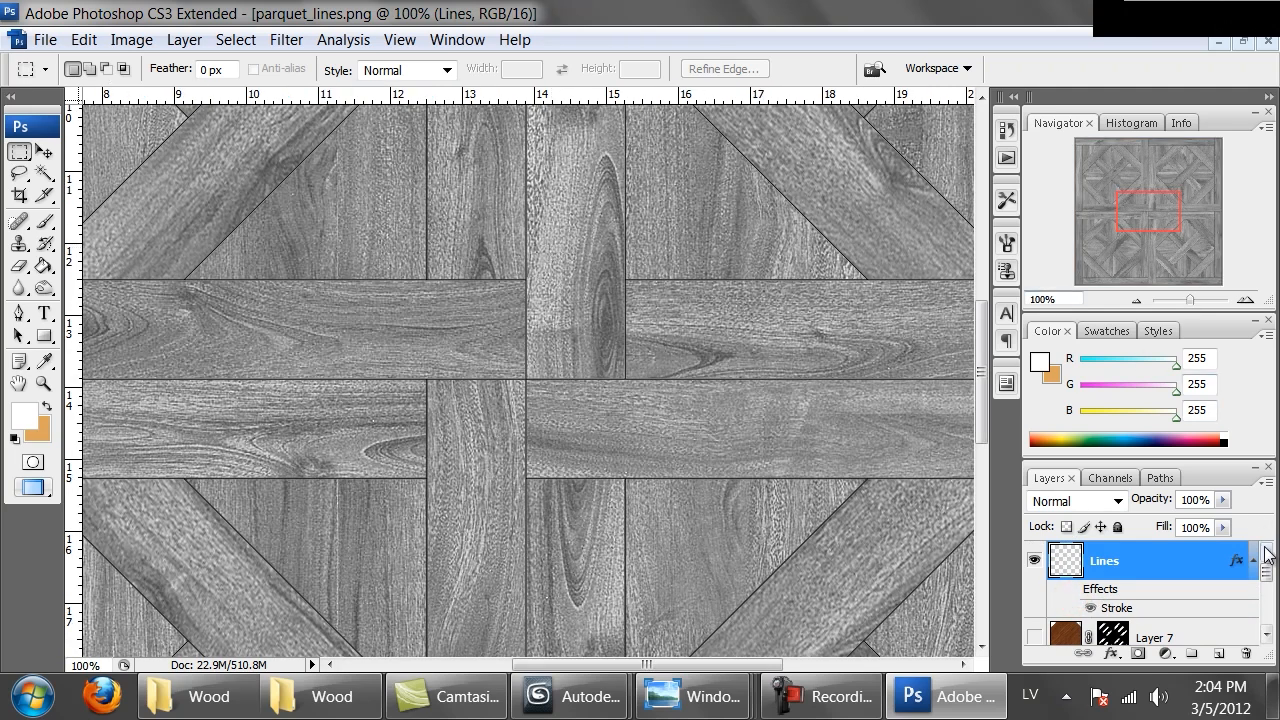
Open the Le-chatel wood floor reference photo from the Wood folder, then return to Photoshop
{"action": "mouse_move", "coordinate": [692, 696]}
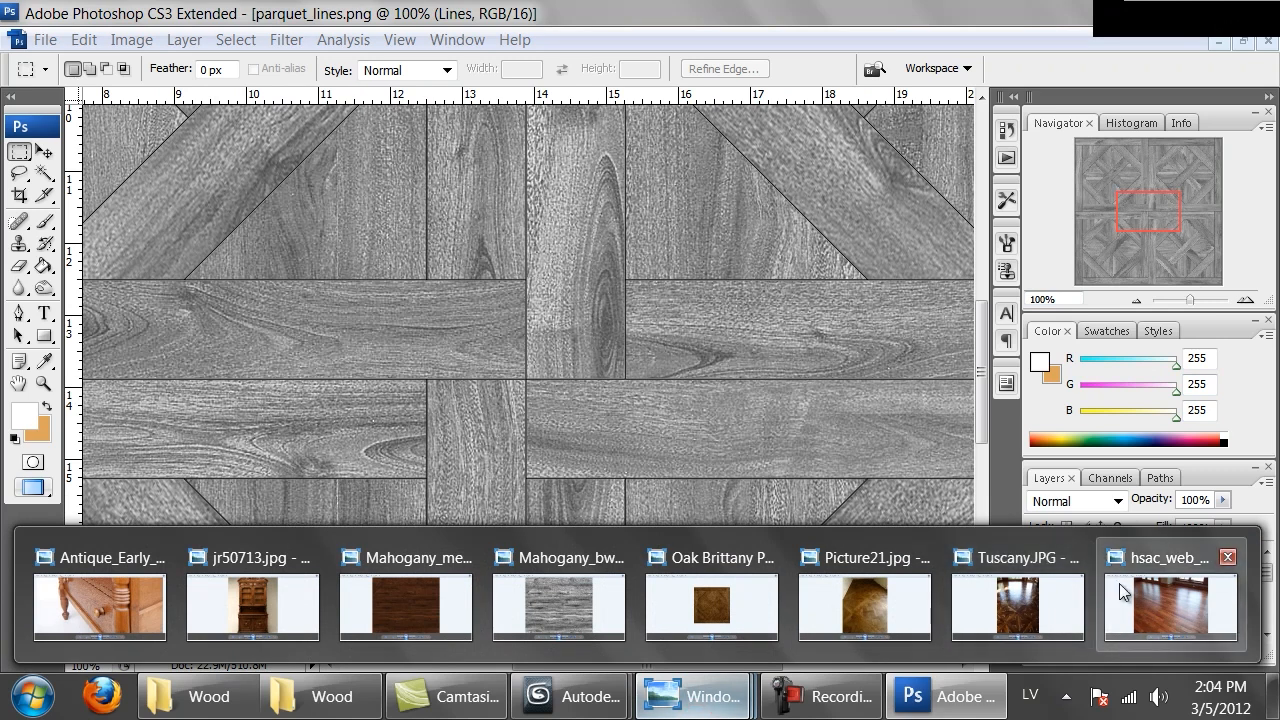
{"action": "left_click", "coordinate": [319, 699]}
{"action": "double_click", "coordinate": [917, 287]}
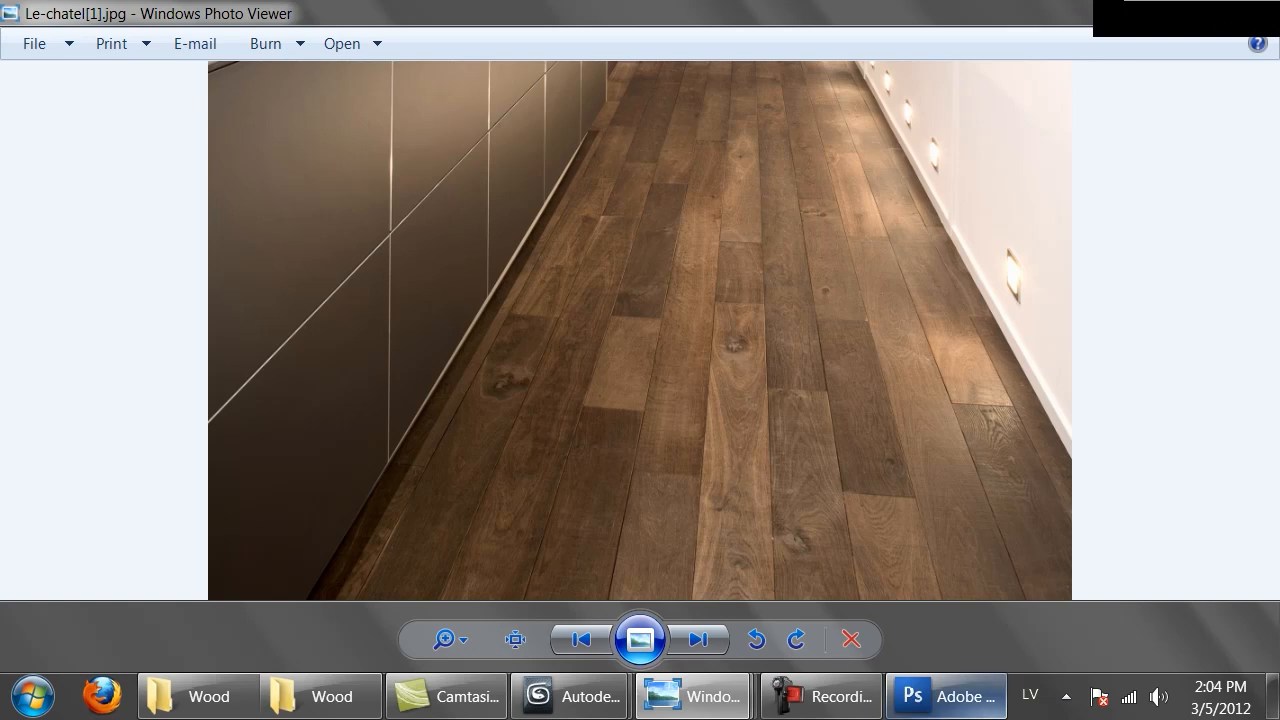
{"action": "left_click", "coordinate": [945, 696]}
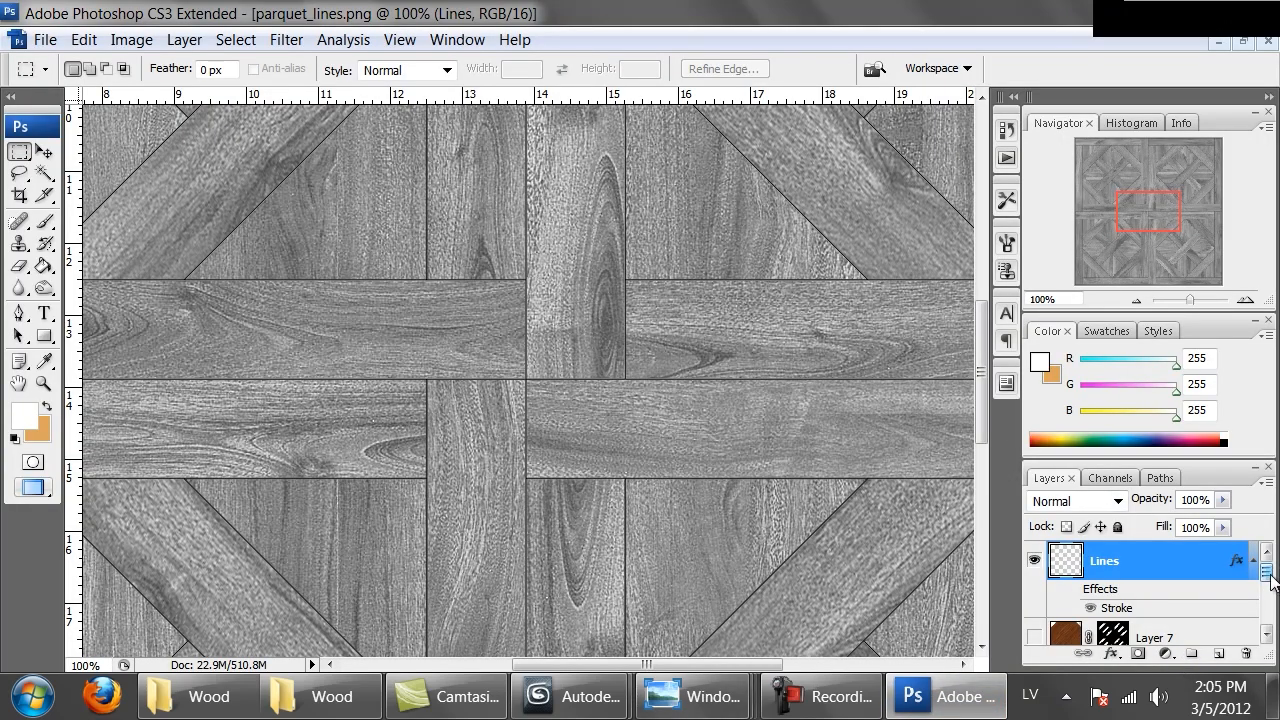
Darken Layer 8 with a Hue/Saturation lightness of -81, then lighten it with a second lightness of +29
{"action": "key", "text": "ctrl+minus"}
{"action": "key", "text": "ctrl+minus"}
{"action": "key", "text": "ctrl+minus"}
{"action": "left_click_drag", "start_coordinate": [1268, 572], "coordinate": [1268, 606]}
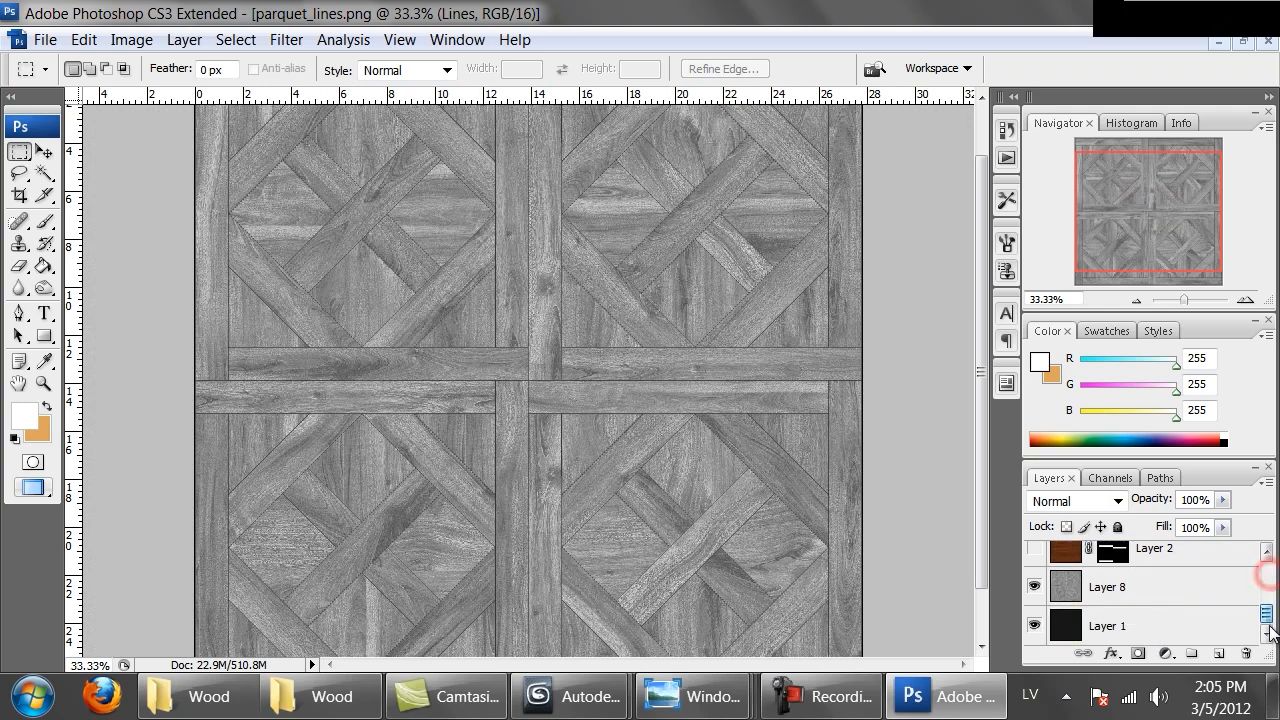
{"action": "left_click", "coordinate": [1035, 587]}
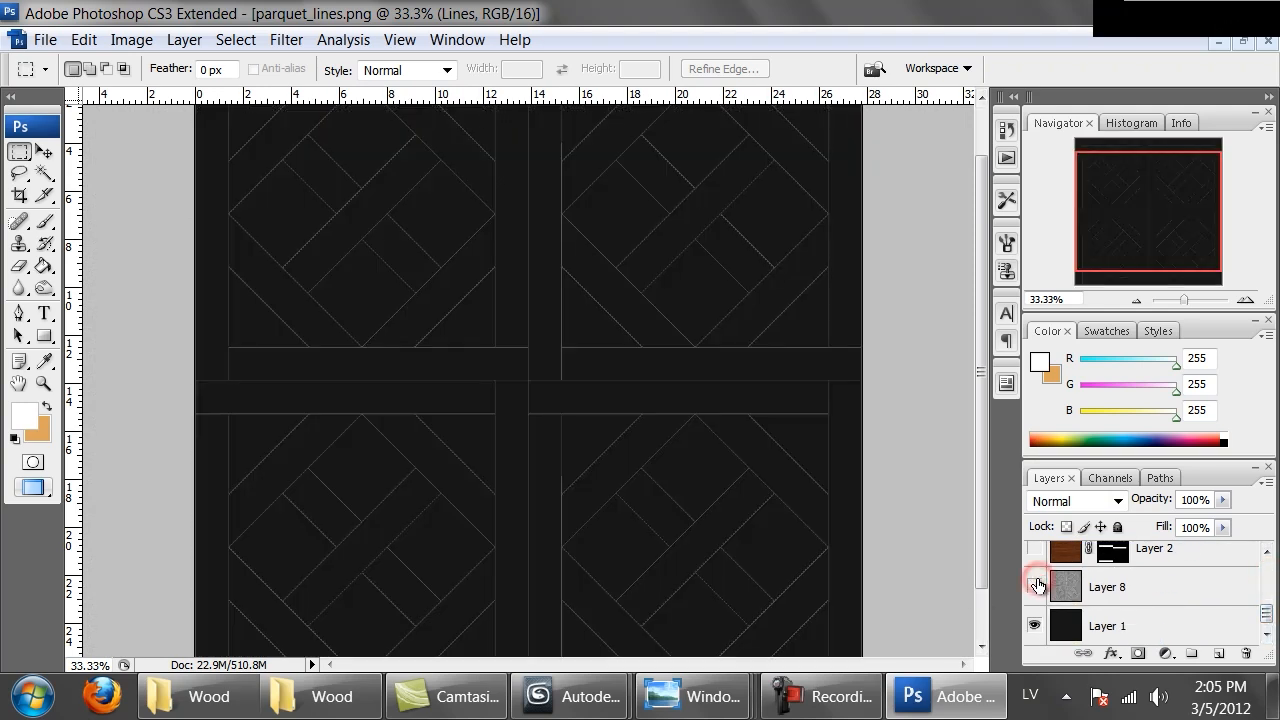
{"action": "left_click", "coordinate": [1035, 587]}
{"action": "left_click", "coordinate": [1100, 587]}
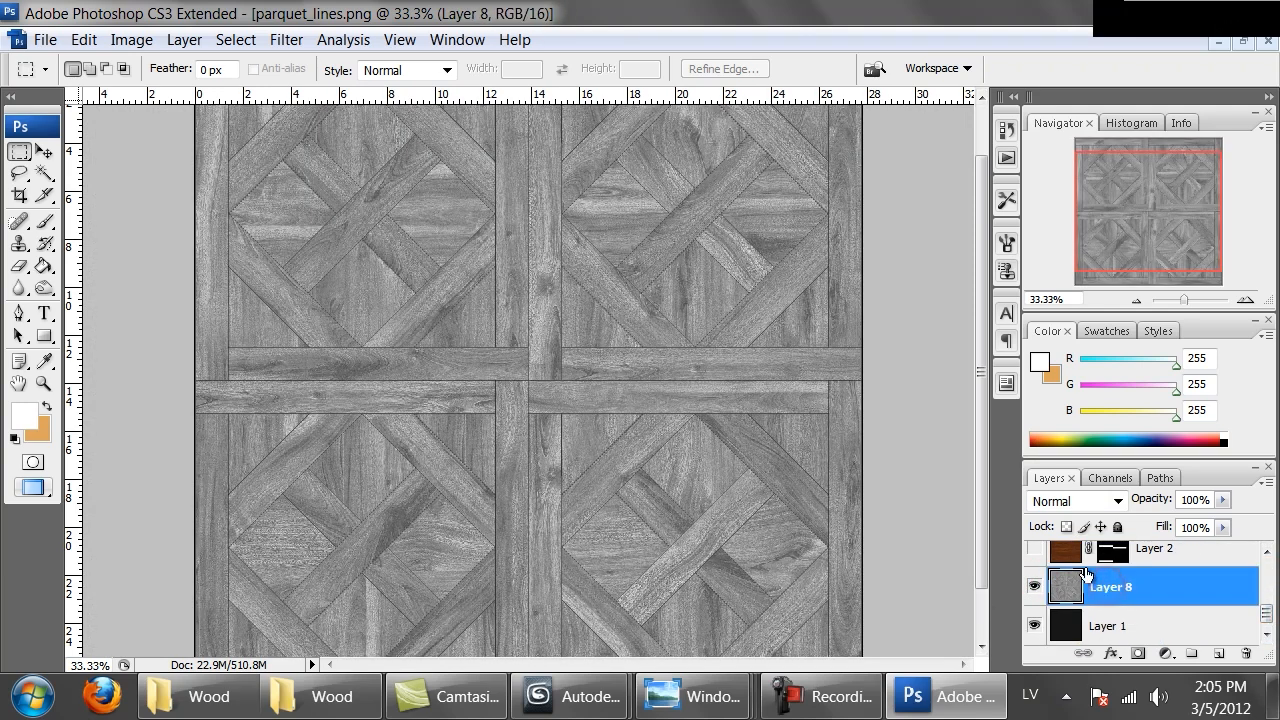
{"action": "key", "text": "ctrl+u"}
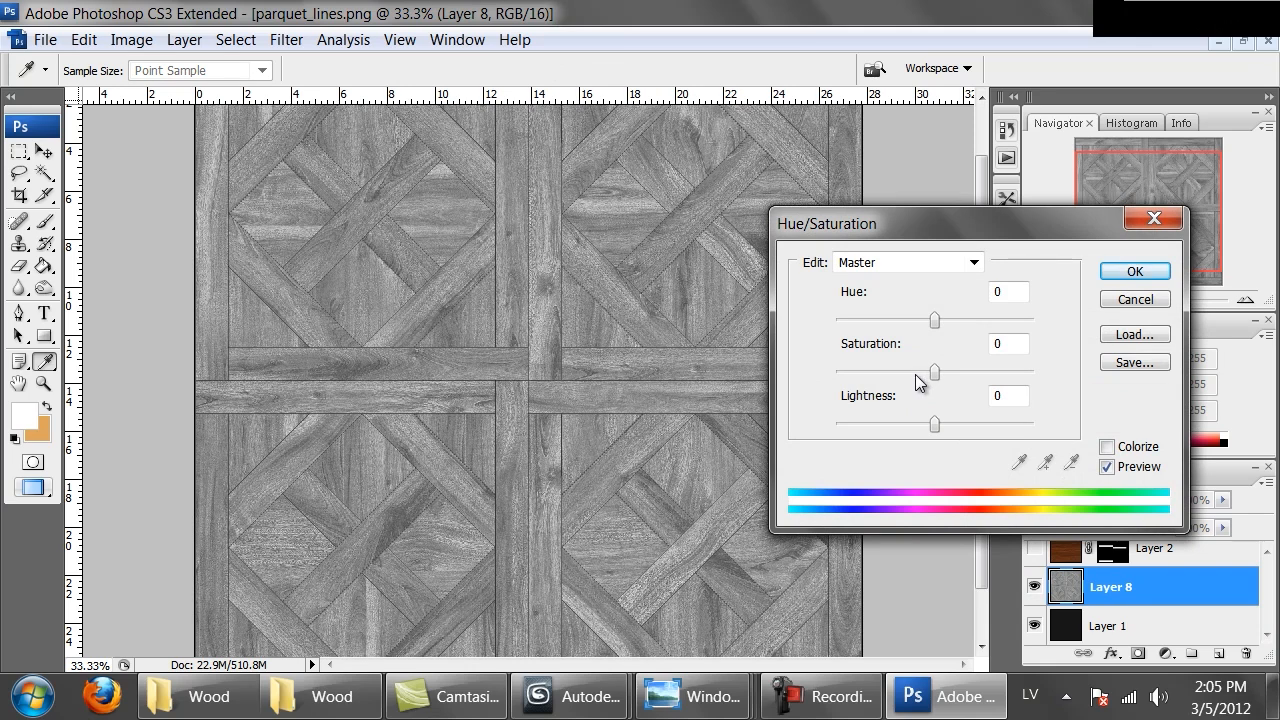
{"action": "left_click_drag", "start_coordinate": [895, 424], "coordinate": [855, 424]}
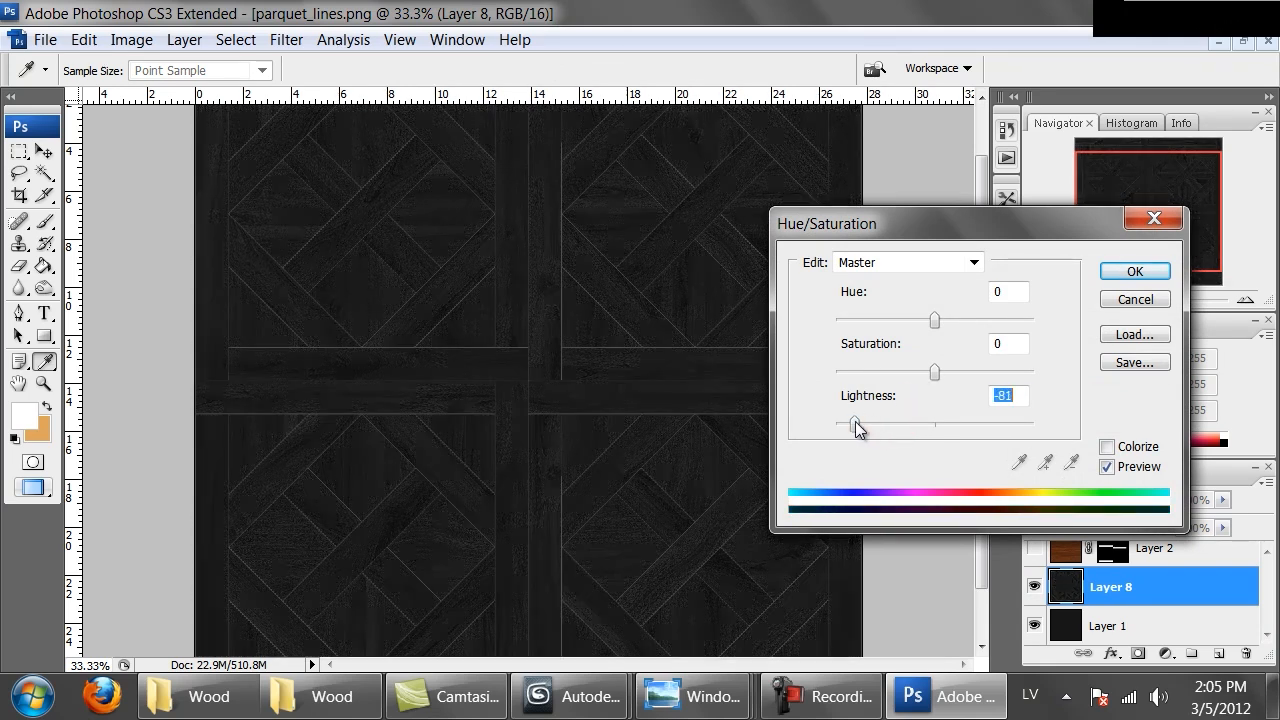
{"action": "left_click", "coordinate": [1130, 268]}
{"action": "key", "text": "ctrl+u"}
{"action": "left_click_drag", "start_coordinate": [934, 426], "coordinate": [964, 426]}
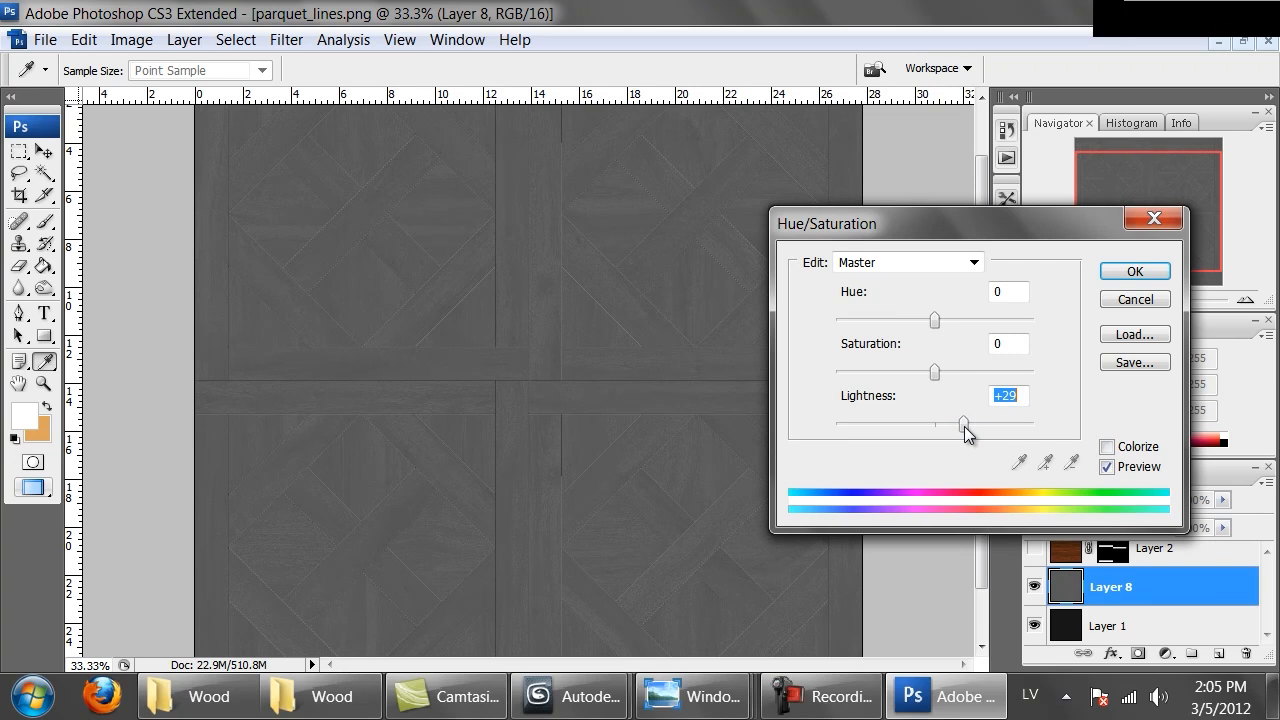
{"action": "left_click", "coordinate": [1135, 271]}
Apply Hue/Saturation with lightness -100 to the Lines layer
{"action": "key", "text": "m"}
{"action": "scroll", "coordinate": [1165, 591], "scroll_direction": "up", "scroll_amount": 5}
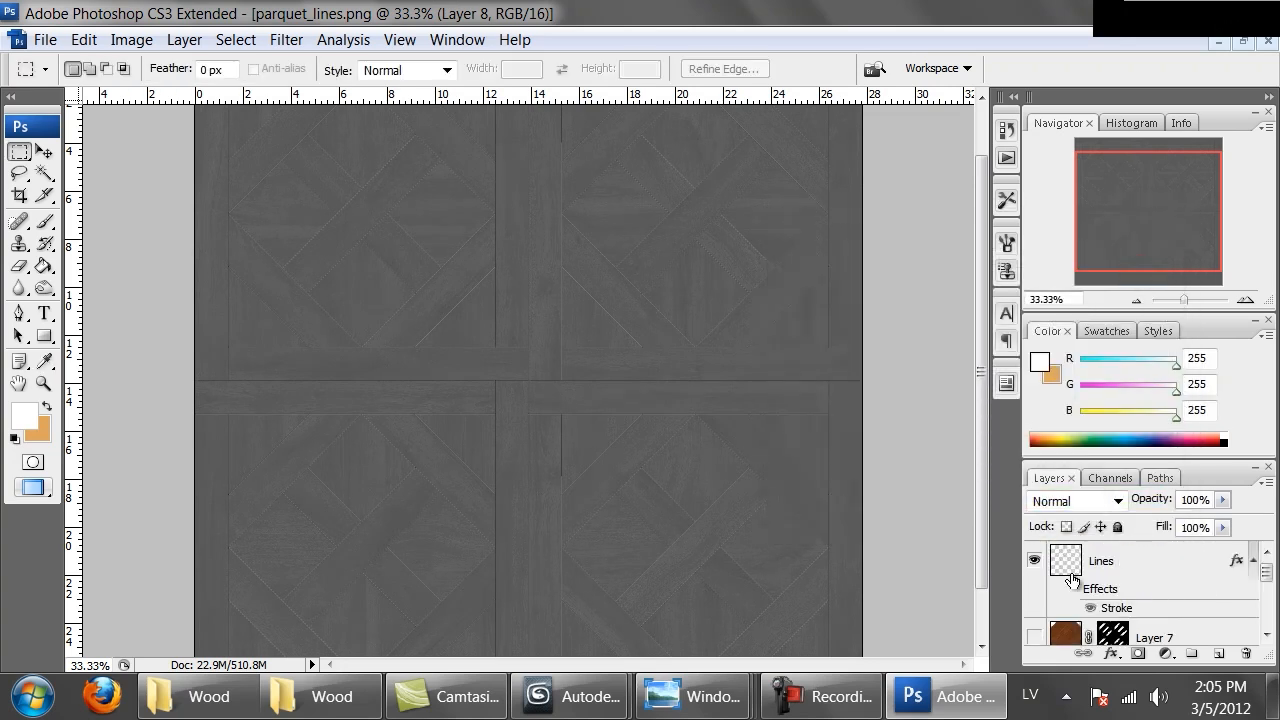
{"action": "left_click", "coordinate": [1064, 566]}
{"action": "left_click", "coordinate": [1035, 561]}
{"action": "left_click", "coordinate": [1035, 561]}
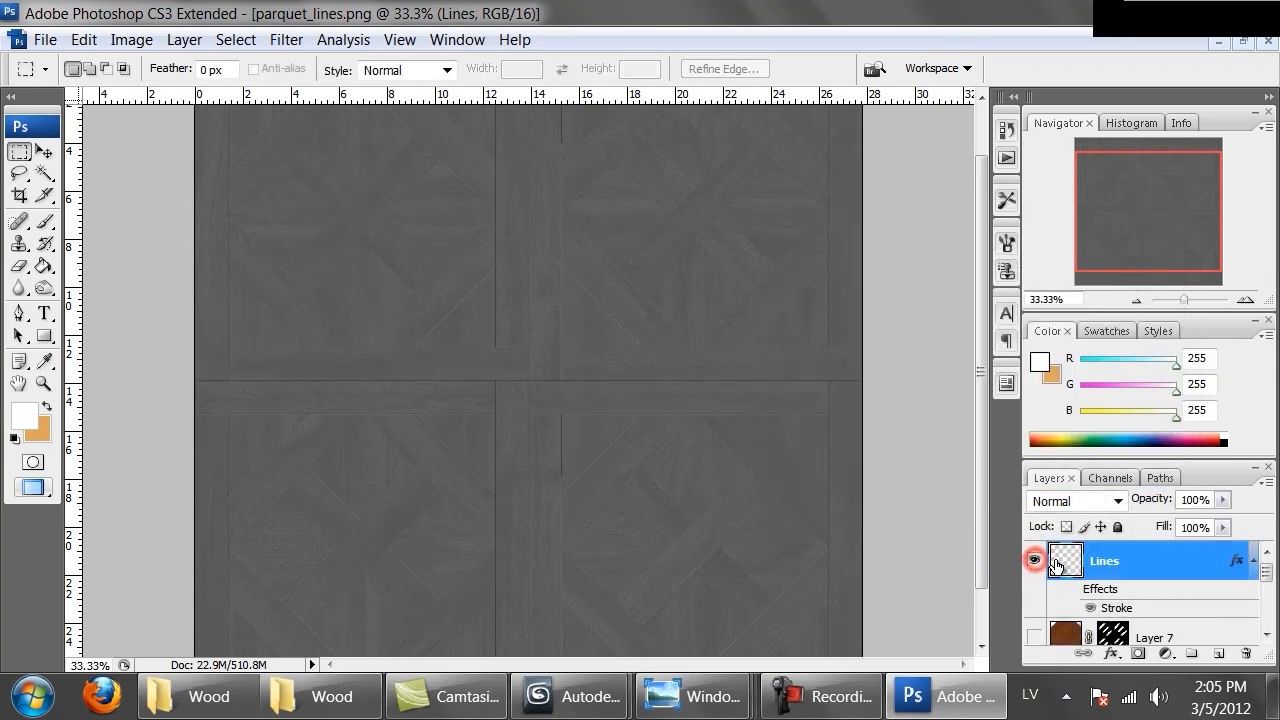
{"action": "key", "text": "ctrl+u"}
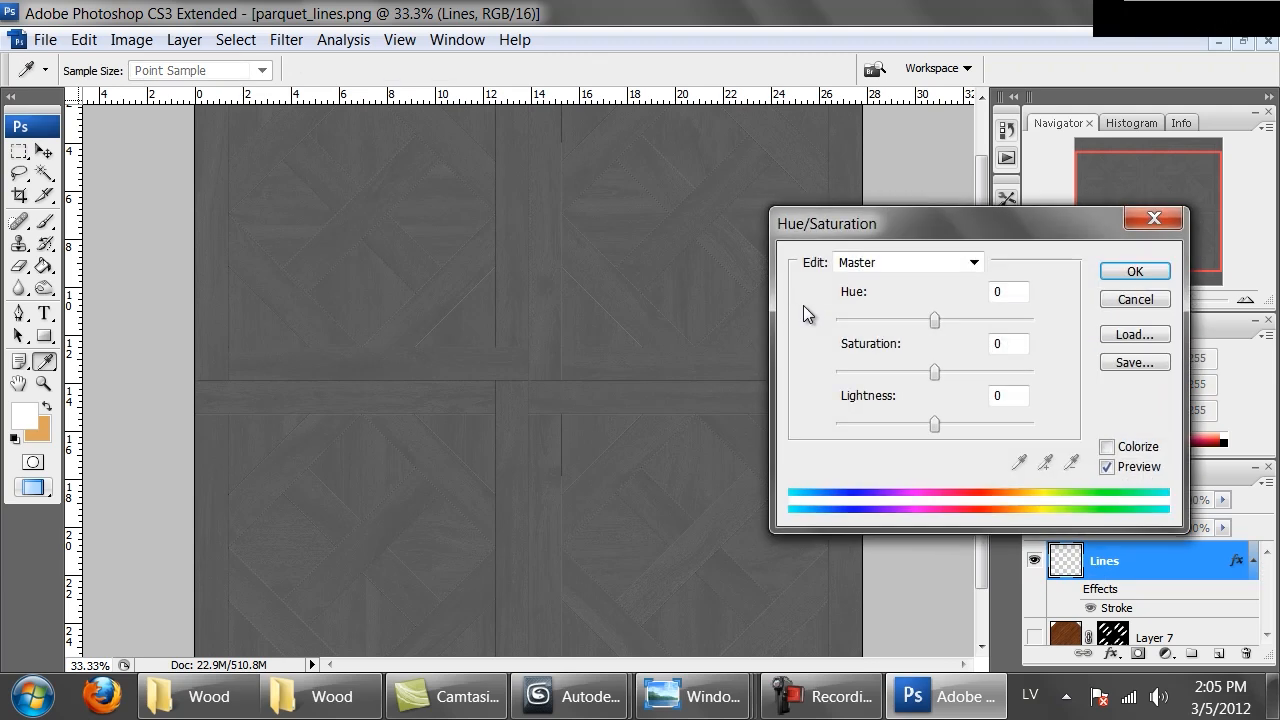
{"action": "left_click_drag", "start_coordinate": [915, 426], "coordinate": [777, 423]}
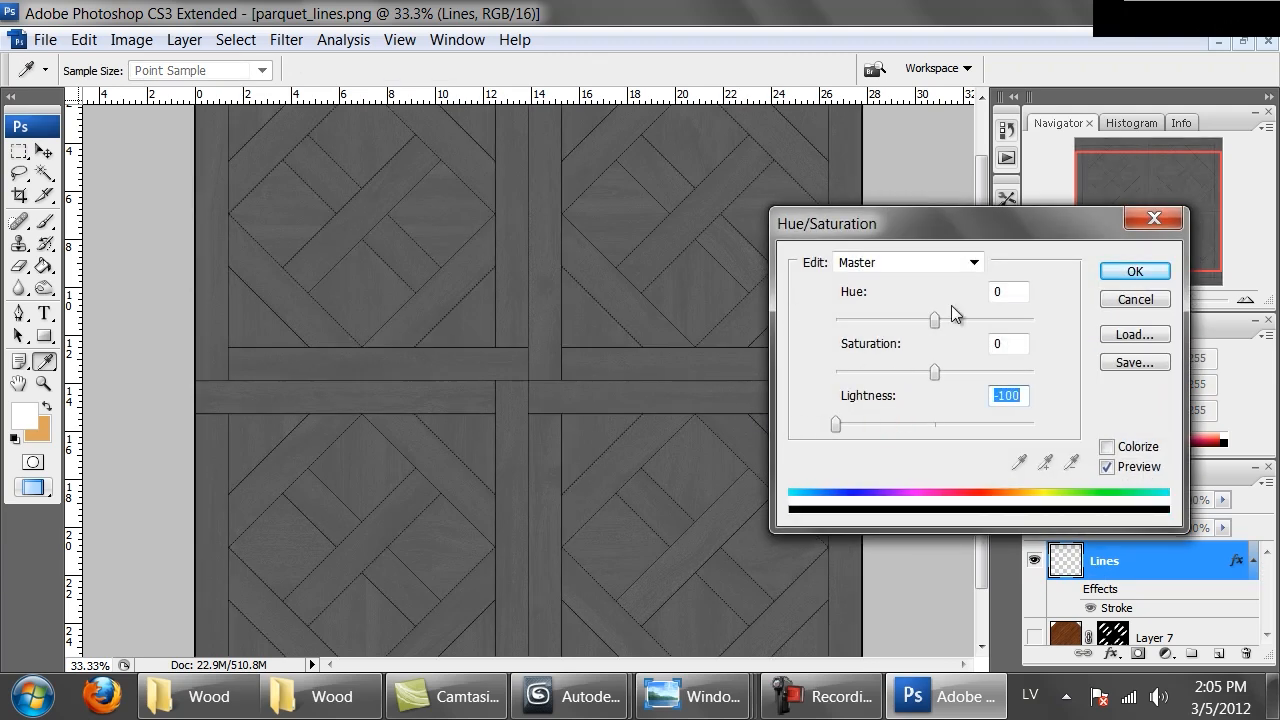
{"action": "left_click", "coordinate": [1135, 272]}
Zoom in and out to inspect the darkened lines across the texture
{"action": "key", "text": "ctrl+alt+0"}
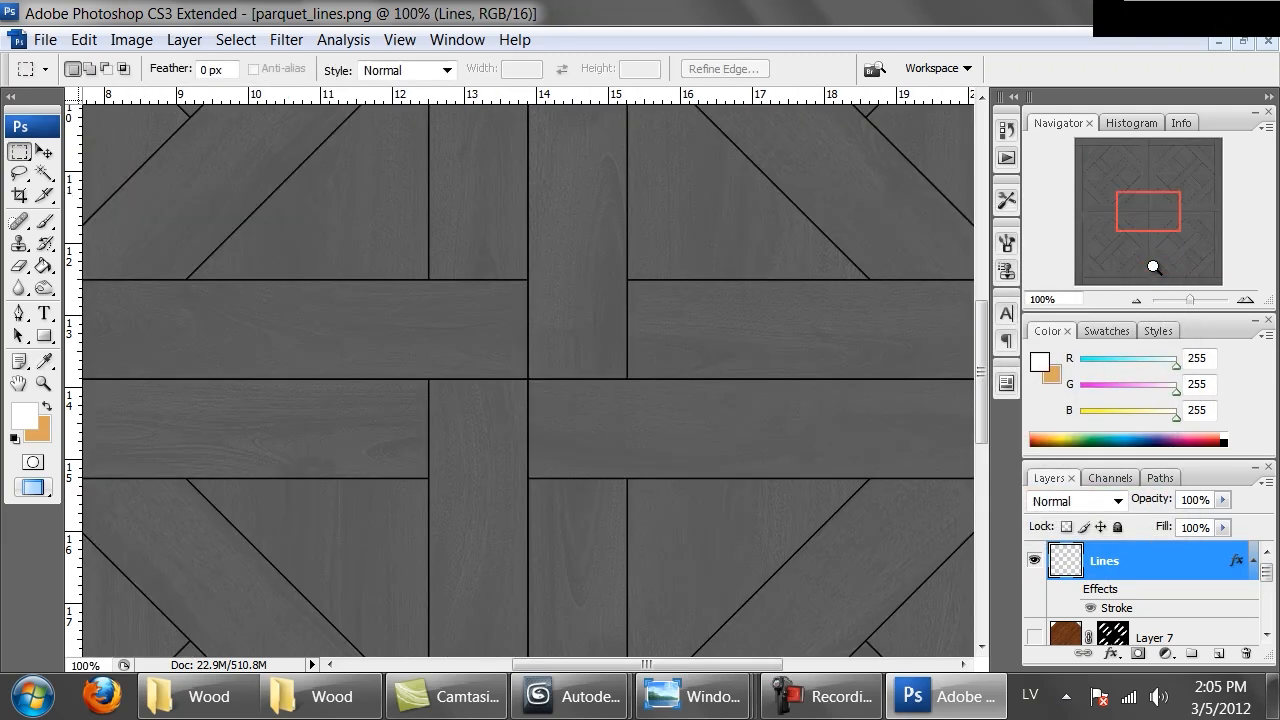
{"action": "key", "text": "ctrl+minus"}
{"action": "key", "text": "ctrl+minus"}
{"action": "key", "text": "ctrl+plus"}
{"action": "key", "text": "ctrl+plus"}
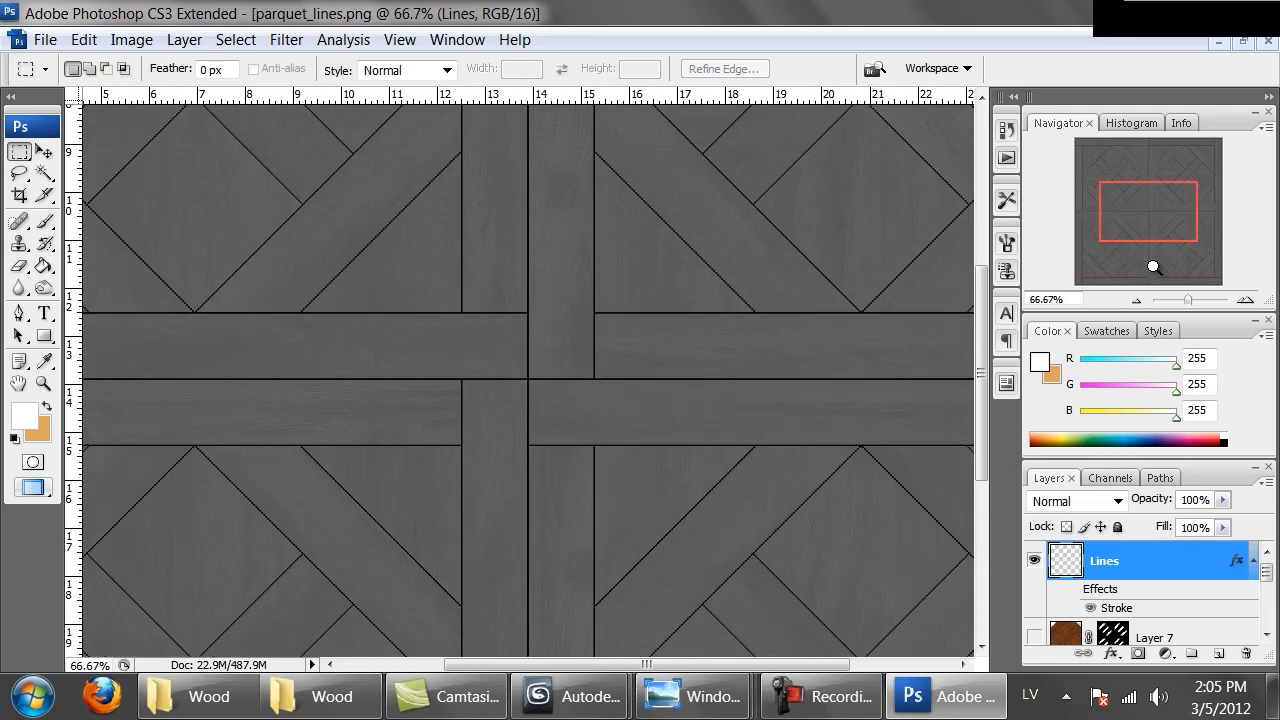
{"action": "key", "text": "ctrl+plus"}
{"action": "key", "text": "ctrl+minus"}
{"action": "key", "text": "ctrl+minus"}
{"action": "key", "text": "ctrl+minus"}
{"action": "key", "text": "ctrl+minus"}
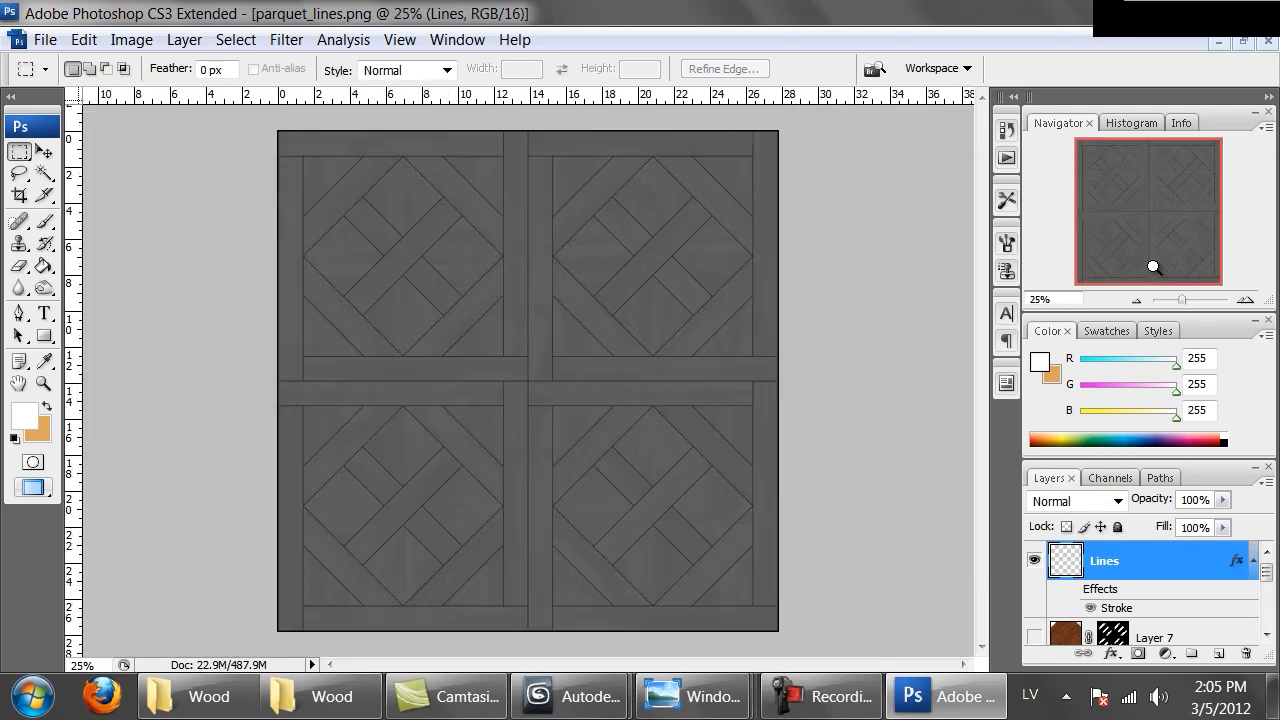
{"action": "key", "text": "ctrl+shift+s"}
{"action": "left_click", "coordinate": [371, 486]}
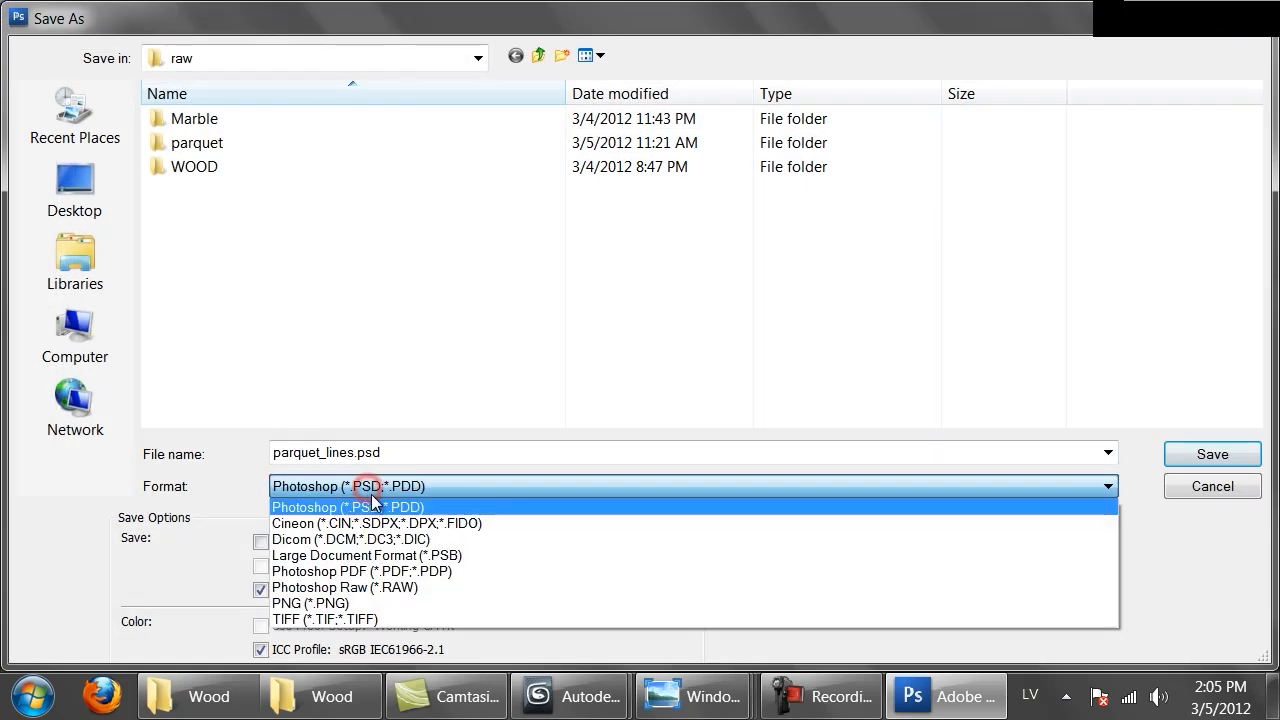
{"action": "left_click", "coordinate": [1173, 487]}
{"action": "scroll", "coordinate": [1130, 572], "scroll_direction": "down", "scroll_amount": 2}
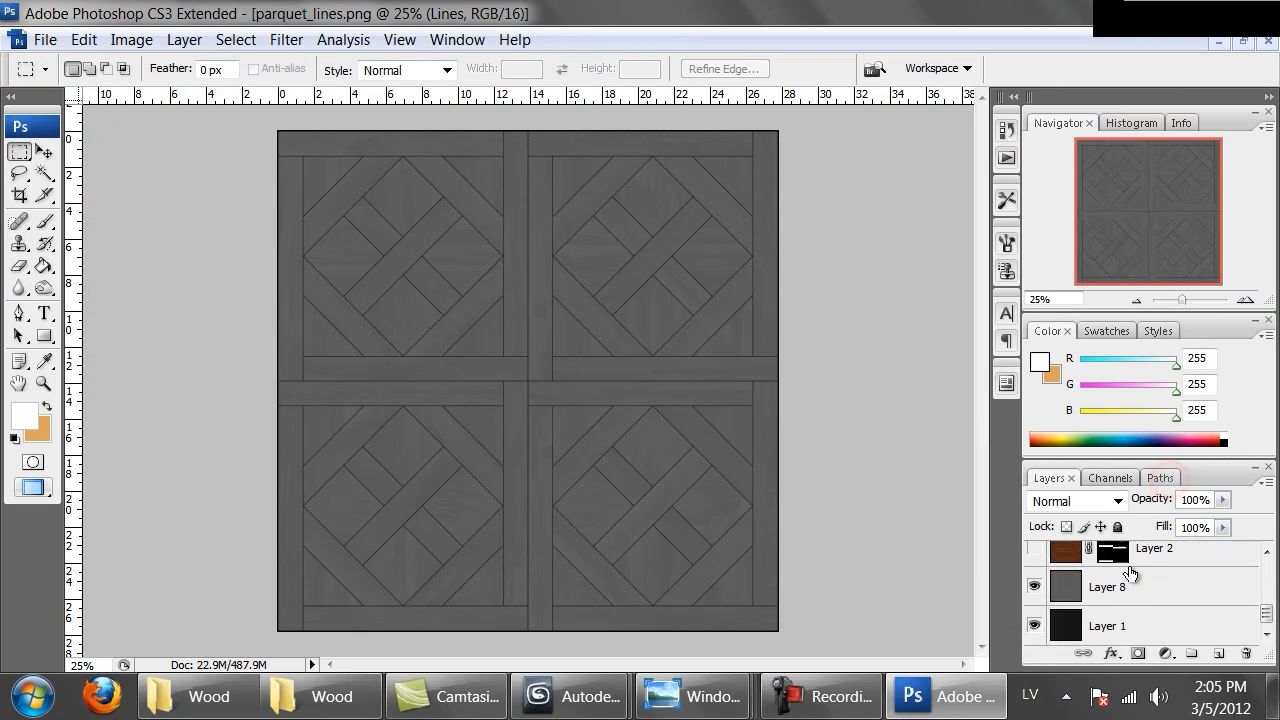
{"action": "left_click", "coordinate": [1123, 583]}
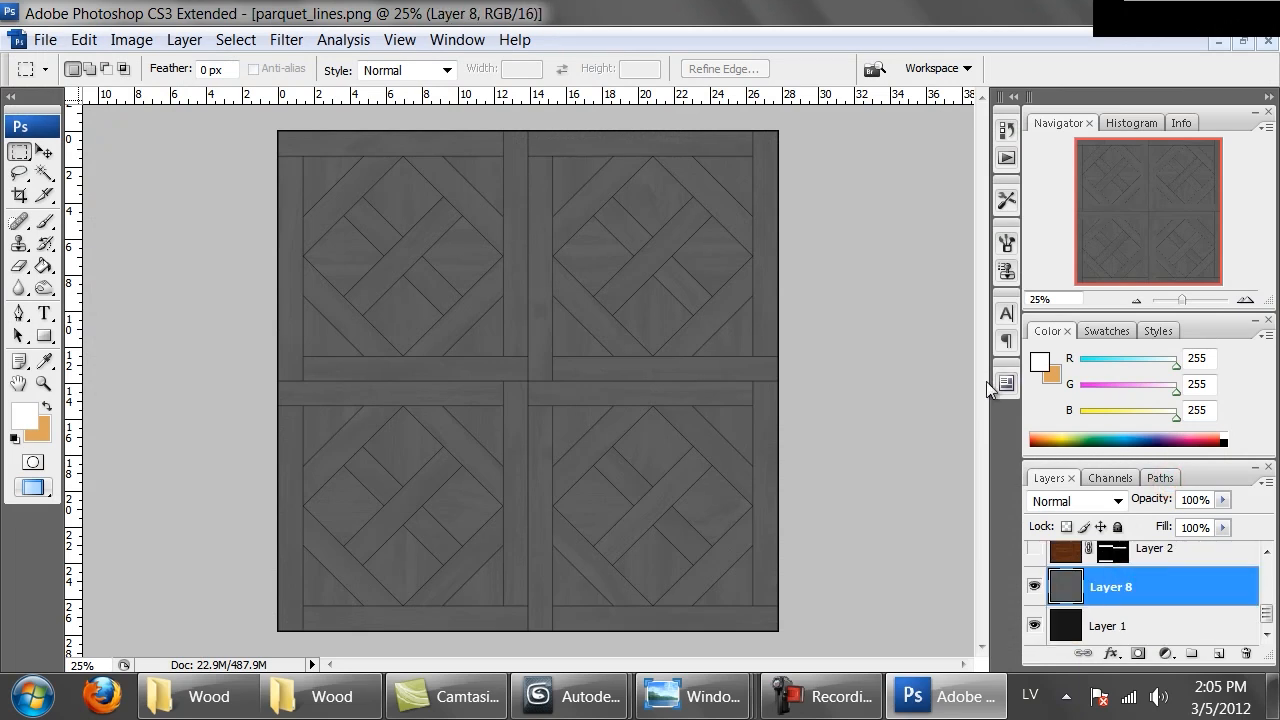
{"action": "key", "text": "ctrl+u"}
{"action": "left_click_drag", "start_coordinate": [934, 423], "coordinate": [978, 432]}
{"action": "left_click", "coordinate": [1135, 299]}
{"action": "key", "text": "m"}
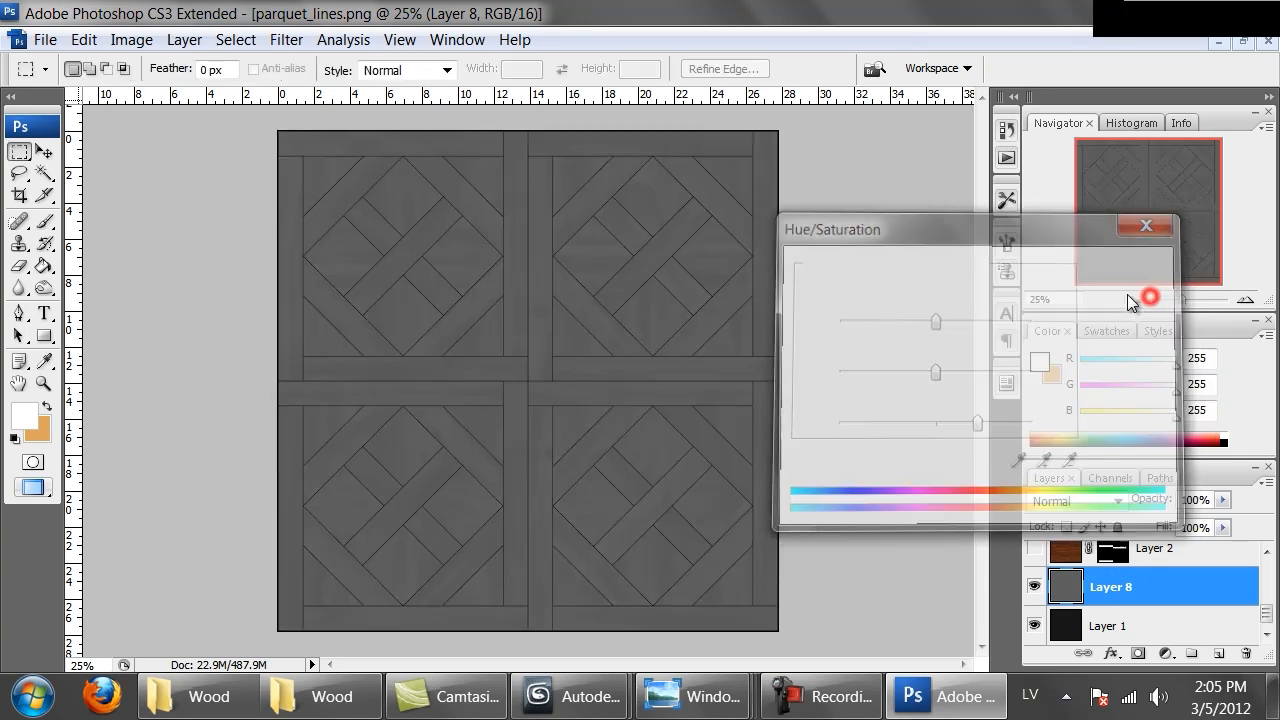
{"action": "key", "text": "ctrl+z"}
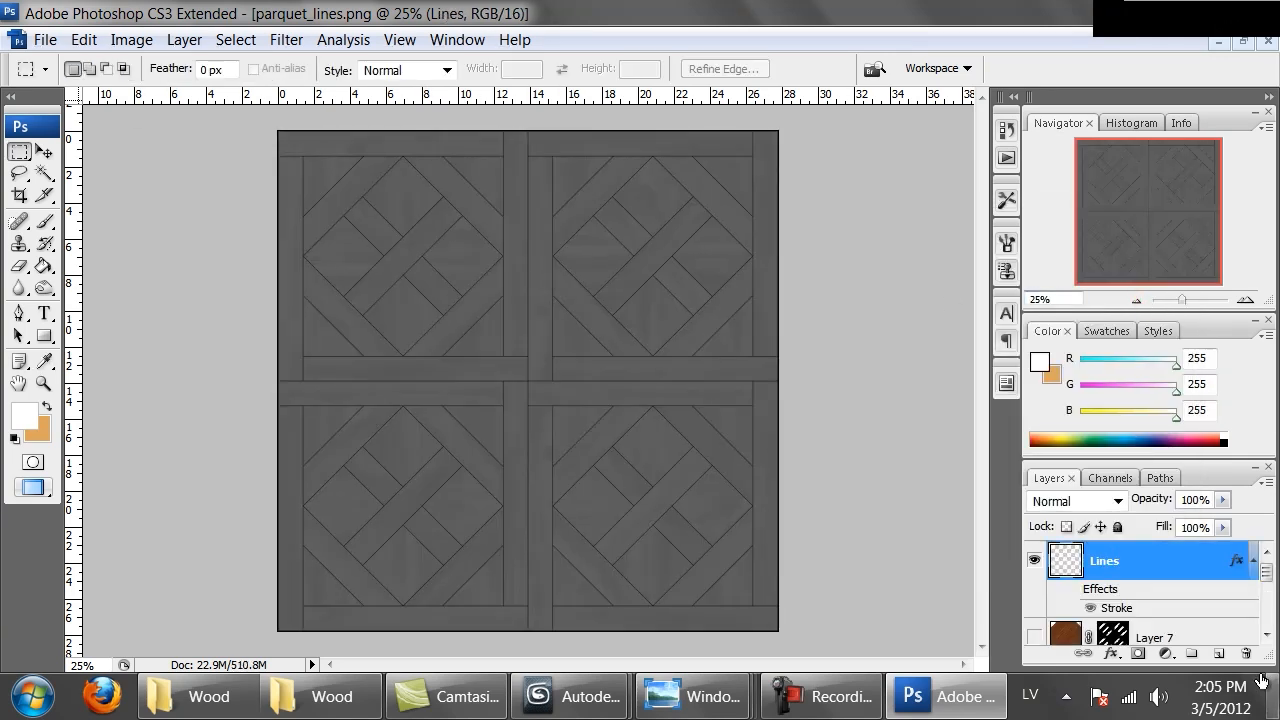
Brighten Layer 8 with a Curves adjustment, raising input 82 to output 158
{"action": "scroll", "coordinate": [1148, 594], "scroll_direction": "down", "scroll_amount": 8}
{"action": "left_click", "coordinate": [1148, 588]}
{"action": "left_click", "coordinate": [131, 39]}
{"action": "mouse_move", "coordinate": [214, 105]}
{"action": "left_click", "coordinate": [410, 196]}
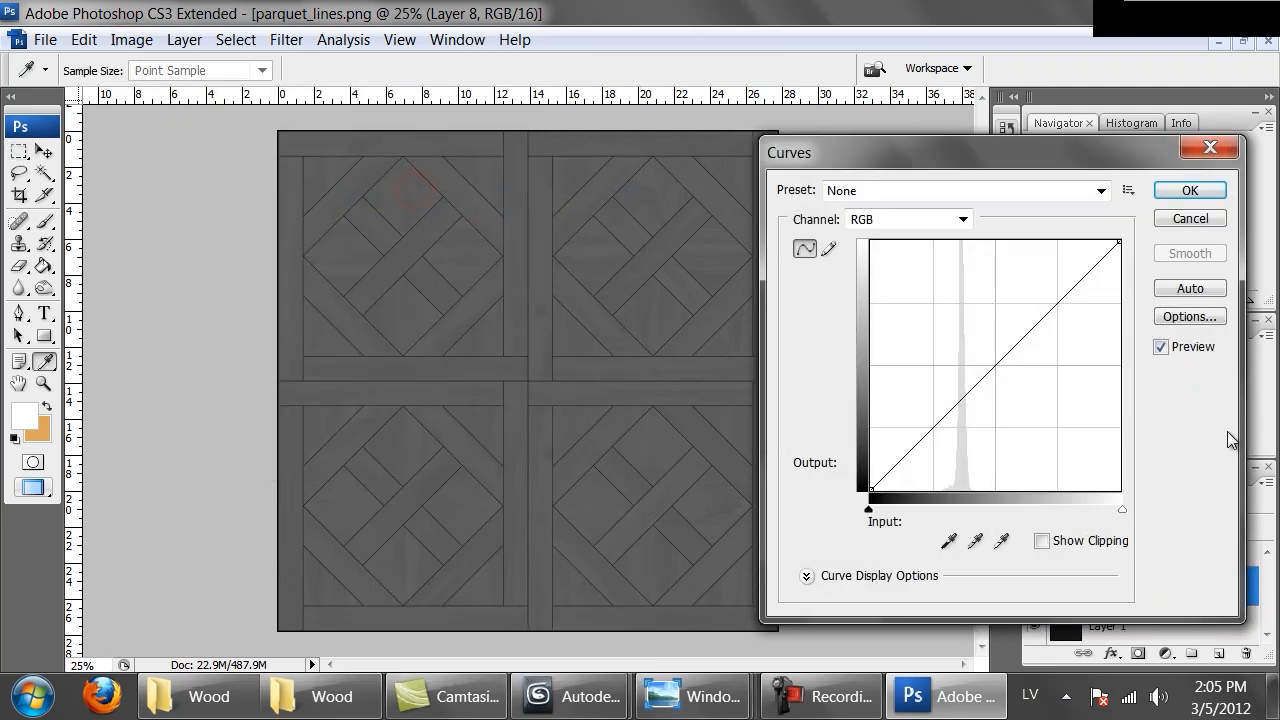
{"action": "left_click_drag", "start_coordinate": [975, 356], "coordinate": [951, 335]}
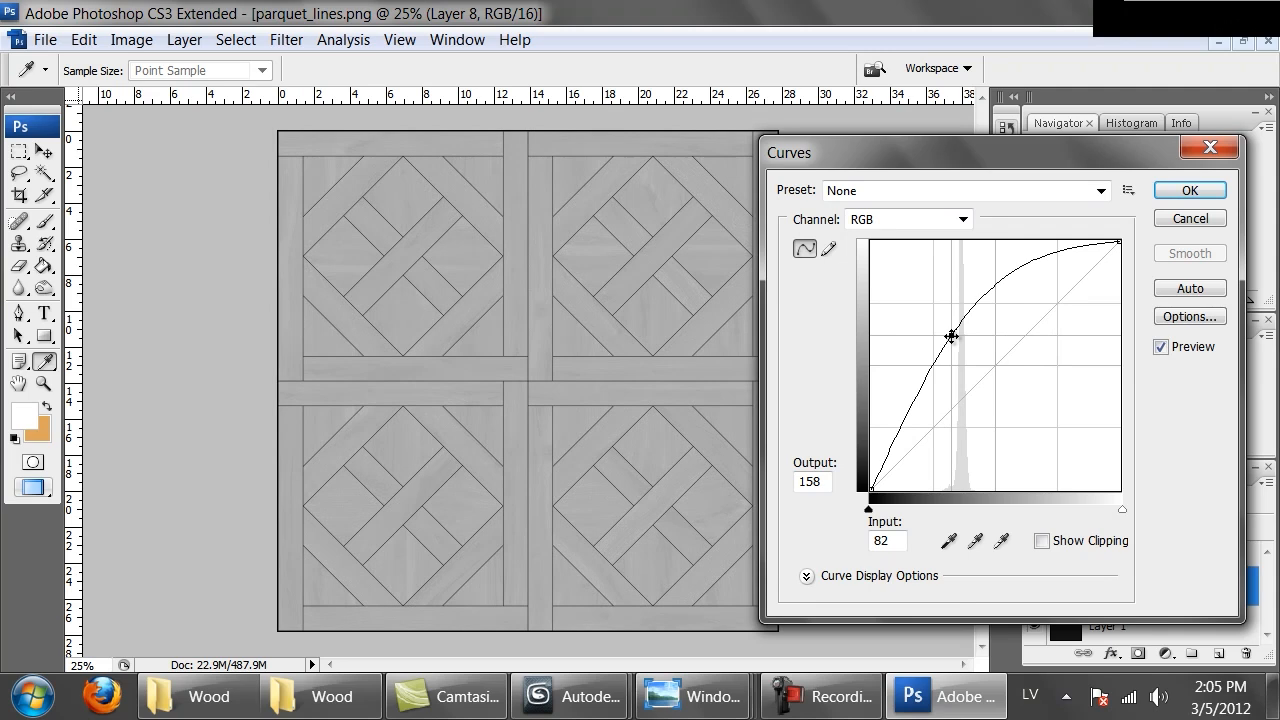
{"action": "left_click", "coordinate": [1188, 191]}
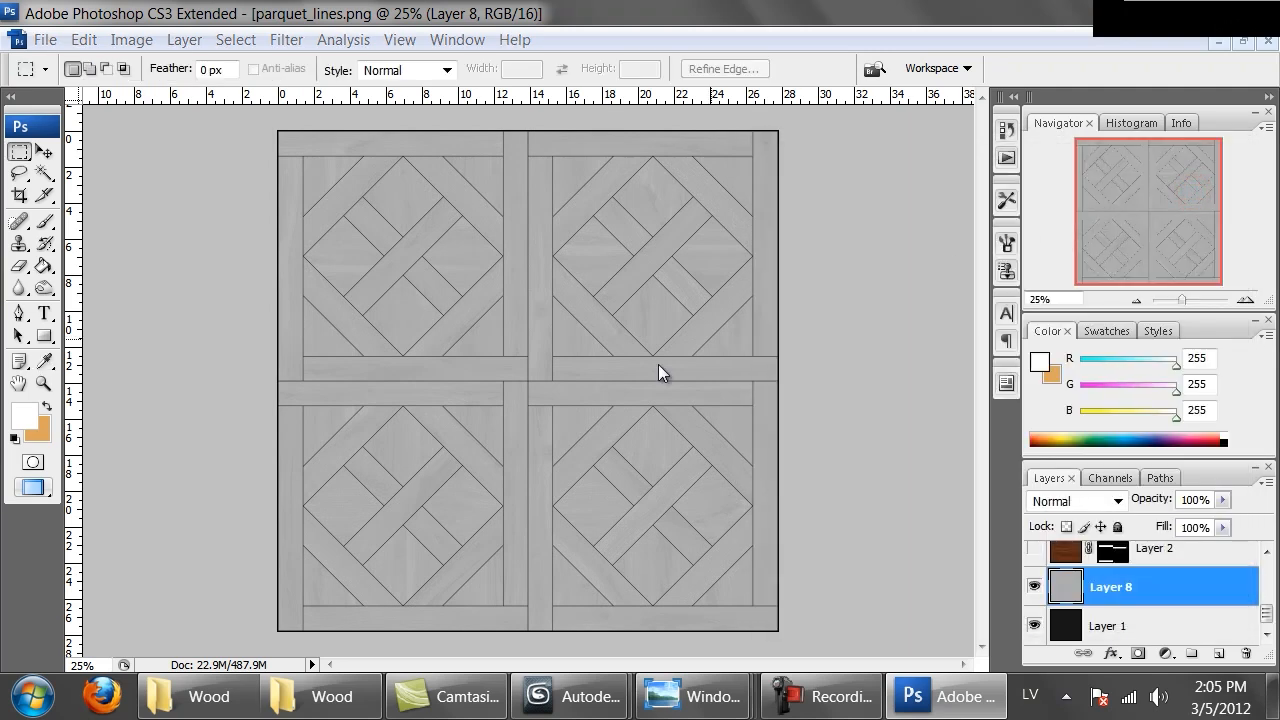
Save a PNG copy named Brittany_bump_2.png in the Textures Parquet folder
{"action": "key", "text": "ctrl+shift+s"}
{"action": "left_click", "coordinate": [486, 486]}
{"action": "left_click", "coordinate": [330, 600]}
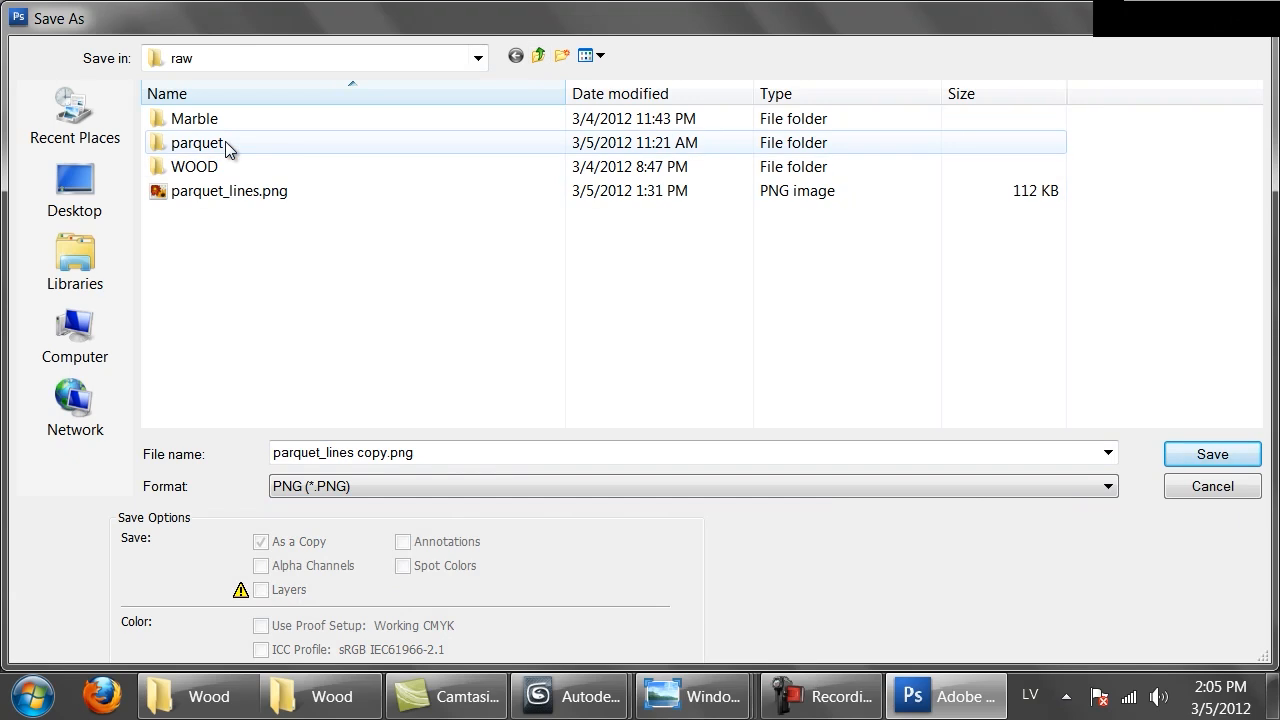
{"action": "left_click", "coordinate": [539, 56]}
{"action": "double_click", "coordinate": [195, 166]}
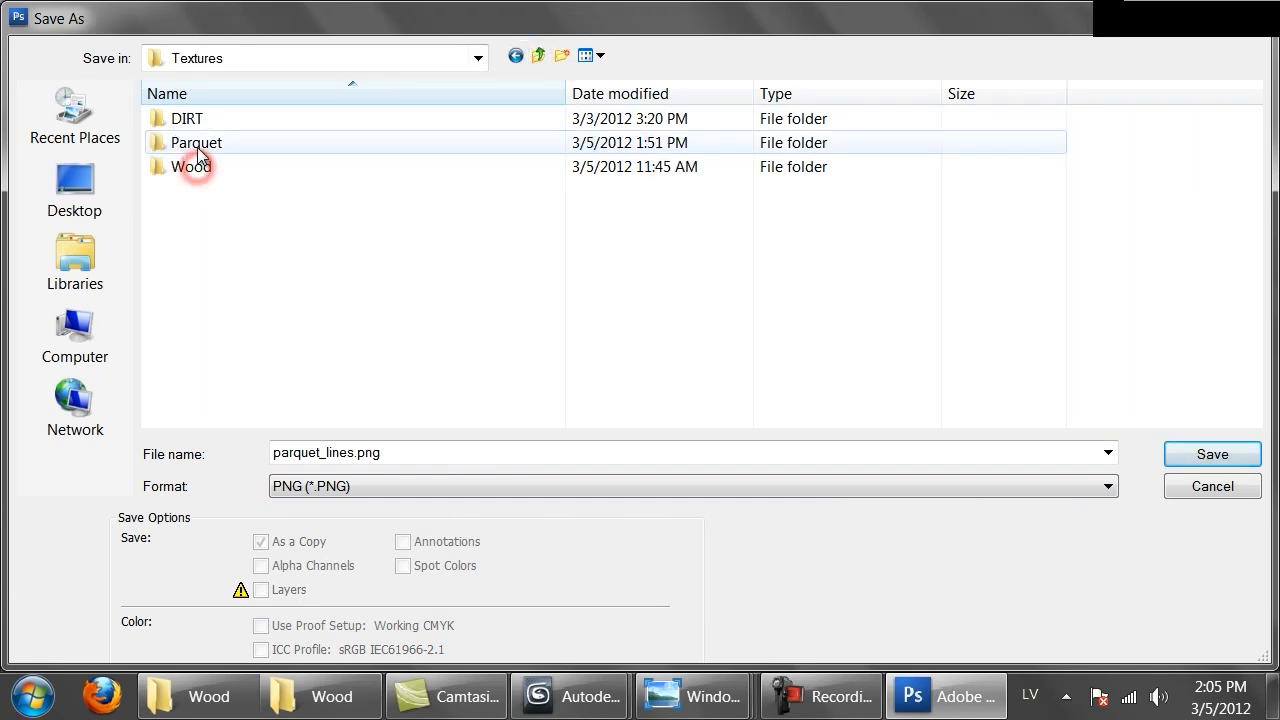
{"action": "double_click", "coordinate": [197, 150]}
{"action": "left_click", "coordinate": [346, 190]}
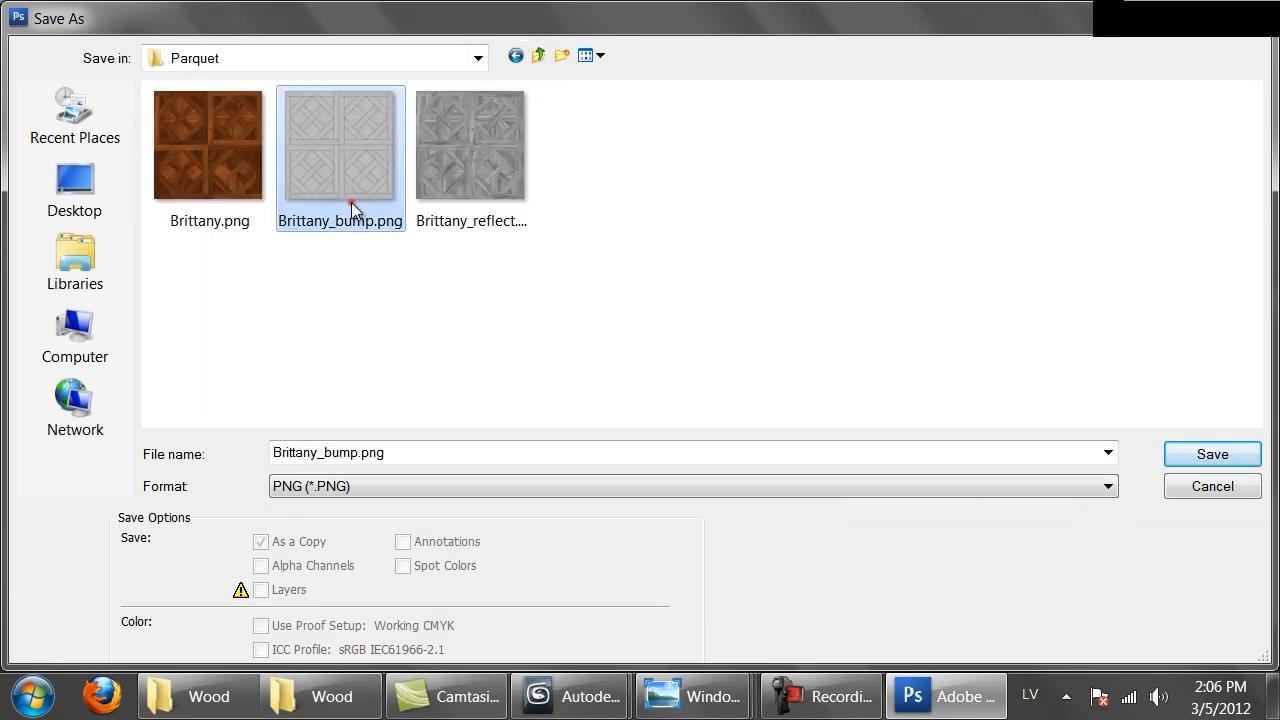
{"action": "double_click", "coordinate": [357, 455]}
{"action": "left_click", "coordinate": [359, 456]}
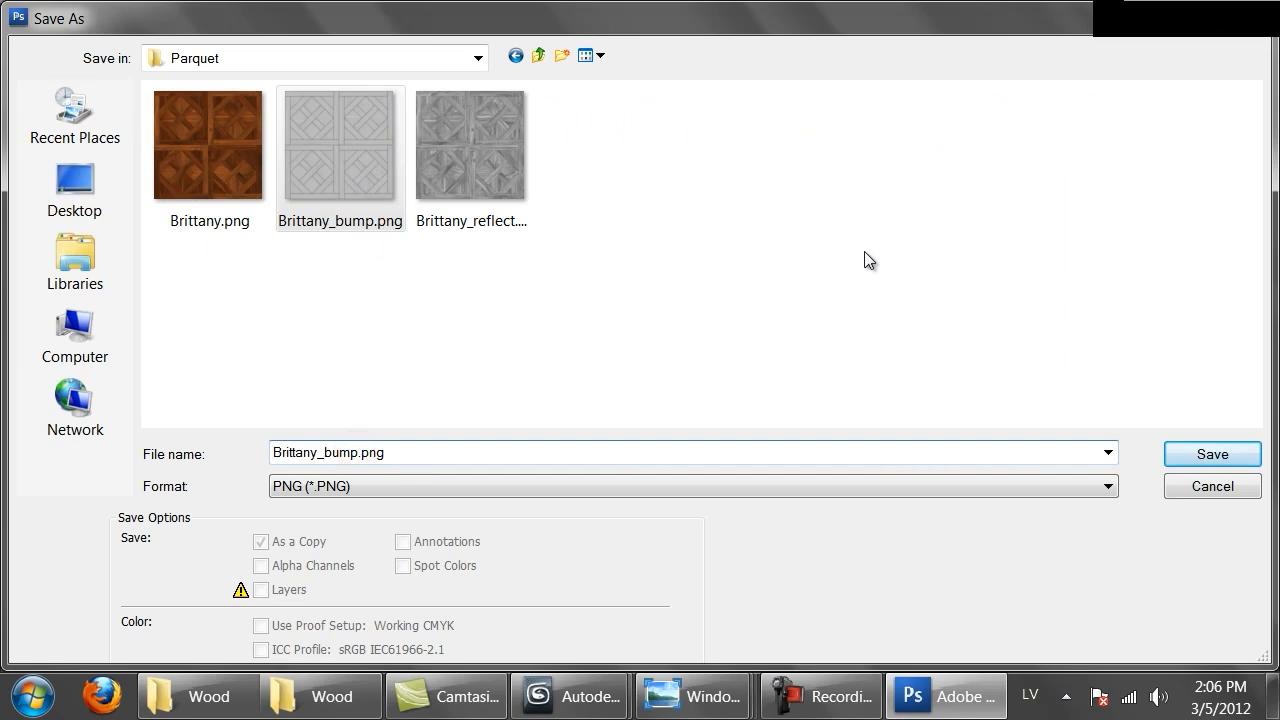
{"action": "type", "text": "_2"}
{"action": "key", "text": "Return"}
{"action": "key", "text": "Return"}
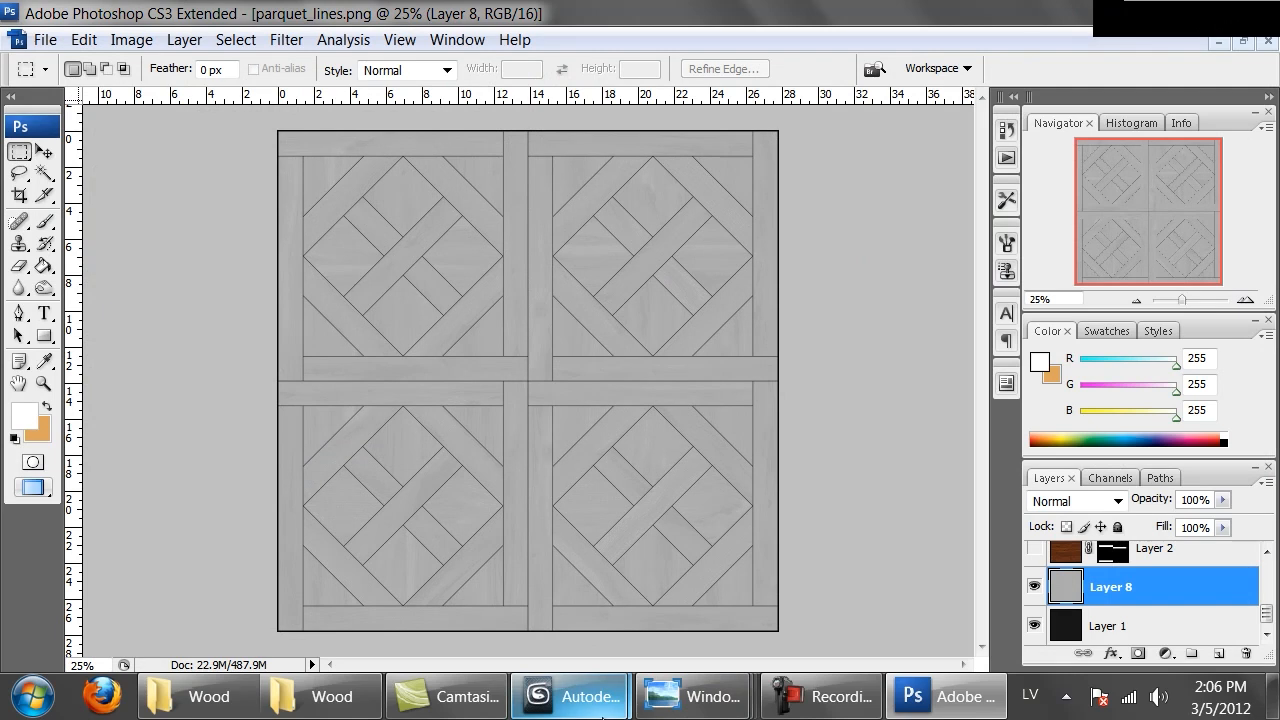
Switch to the room_scene in 3ds Max and select the 13 - Default parquet material slot
{"action": "mouse_move", "coordinate": [601, 712]}
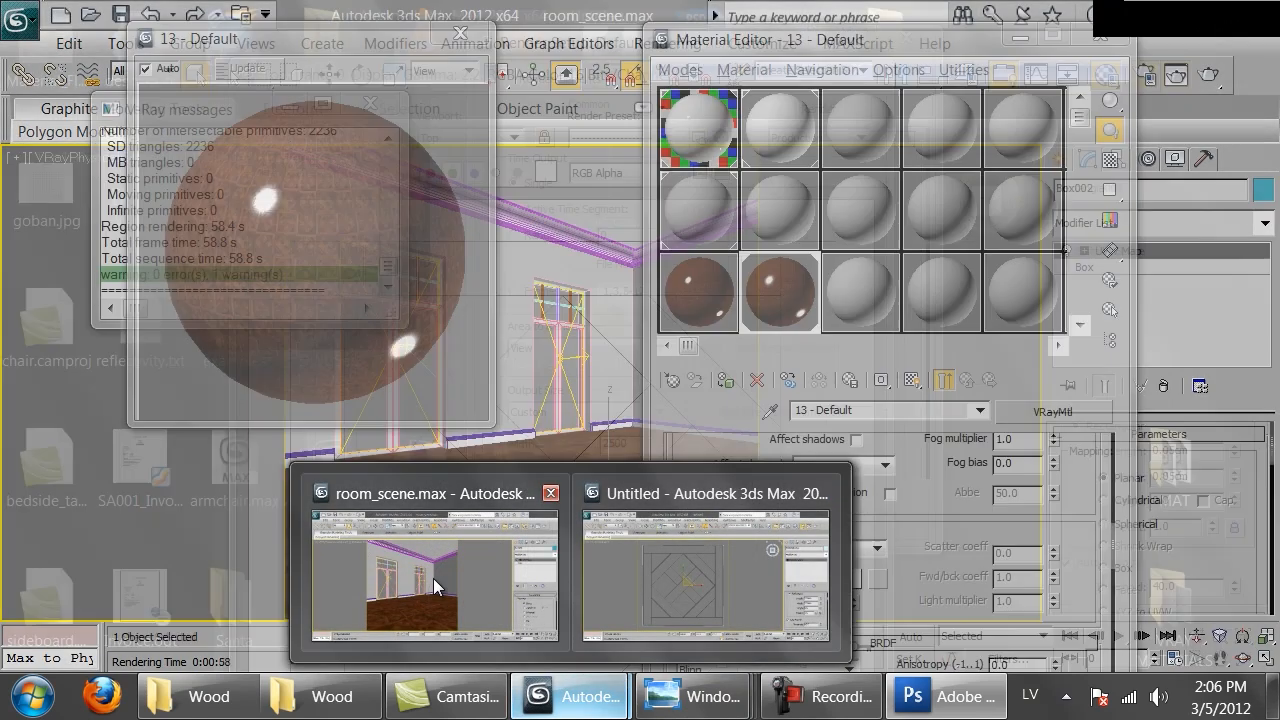
{"action": "left_click", "coordinate": [433, 578]}
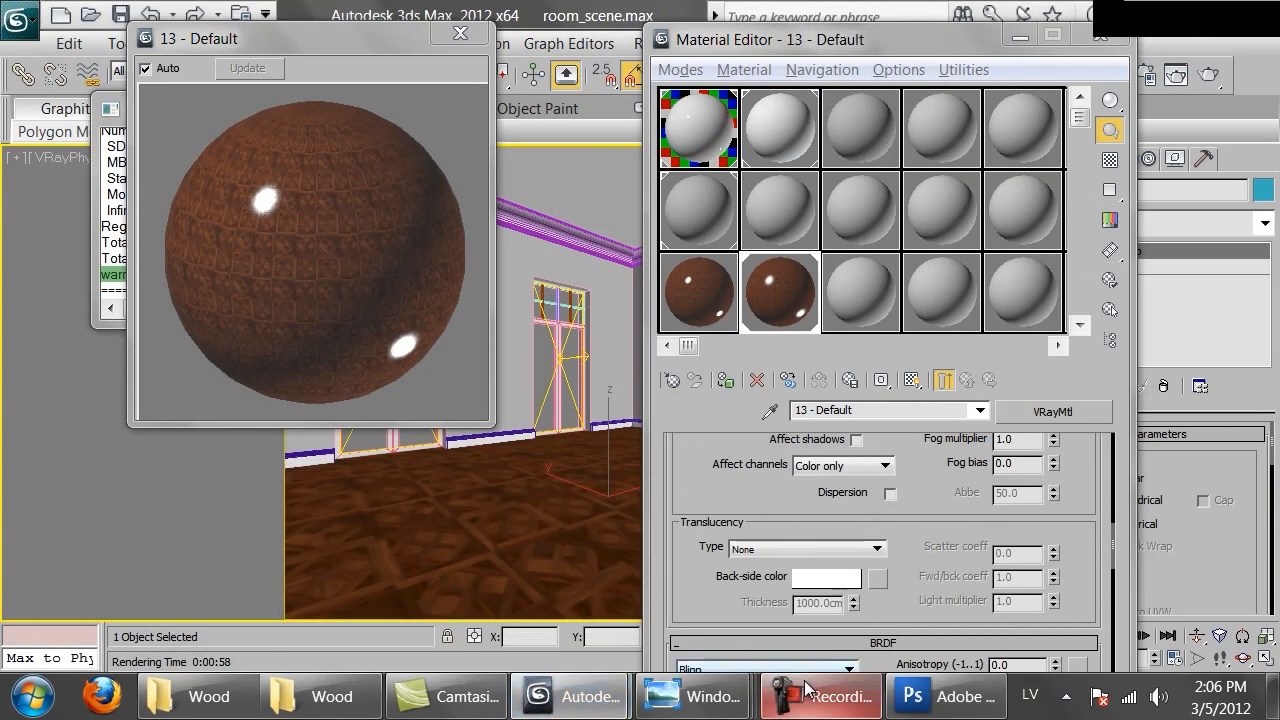
{"action": "mouse_move", "coordinate": [807, 684]}
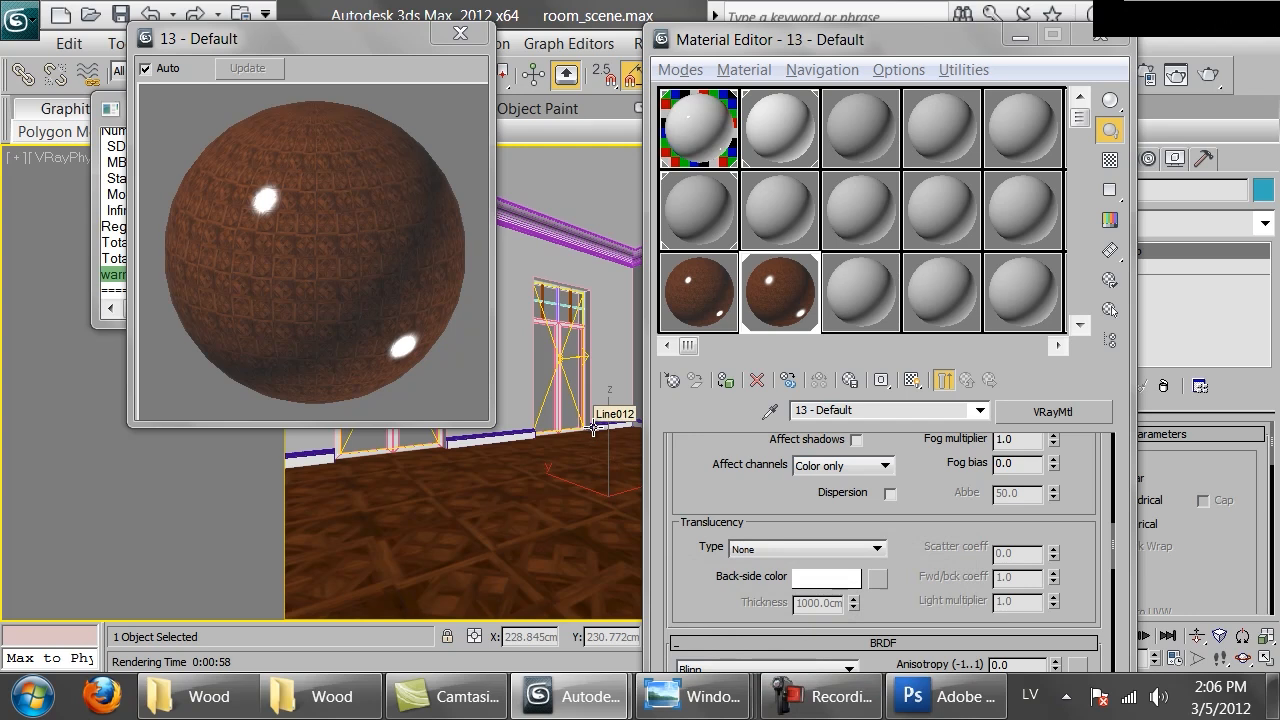
{"action": "left_click", "coordinate": [774, 283]}
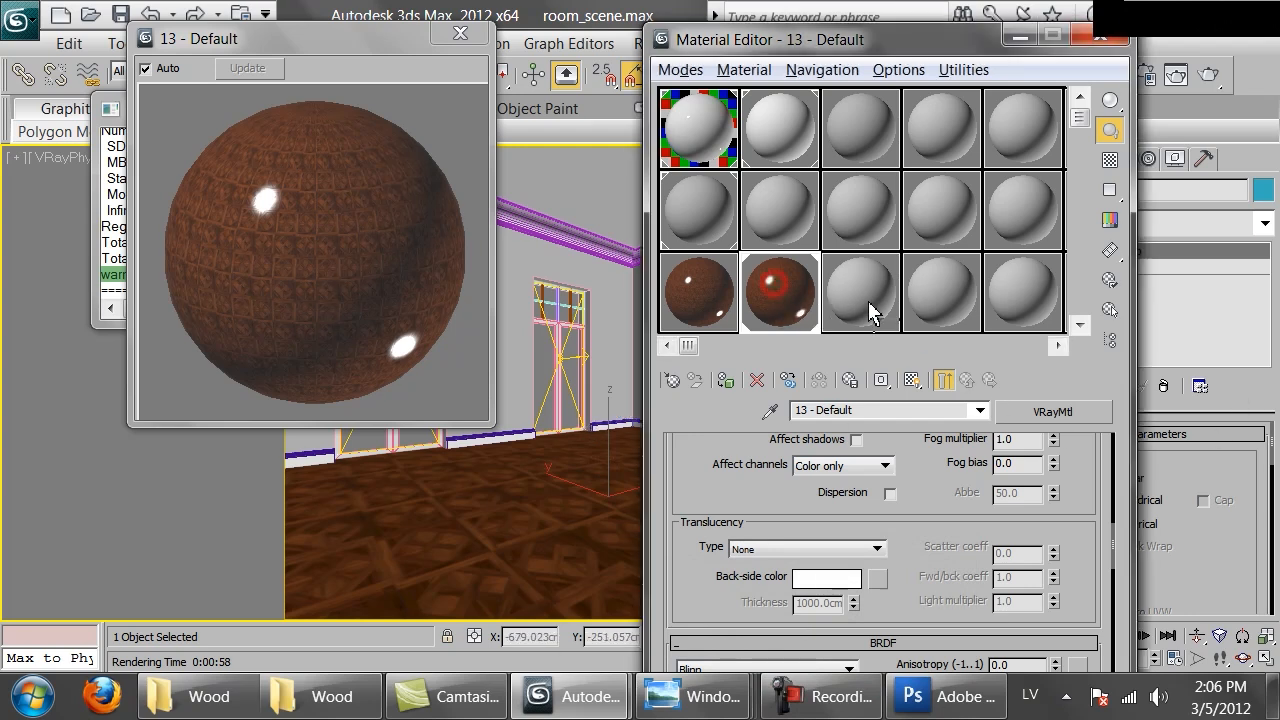
Copy the parquet material into an empty sample slot and rename the copy Parquet_natural
{"action": "left_click", "coordinate": [868, 301]}
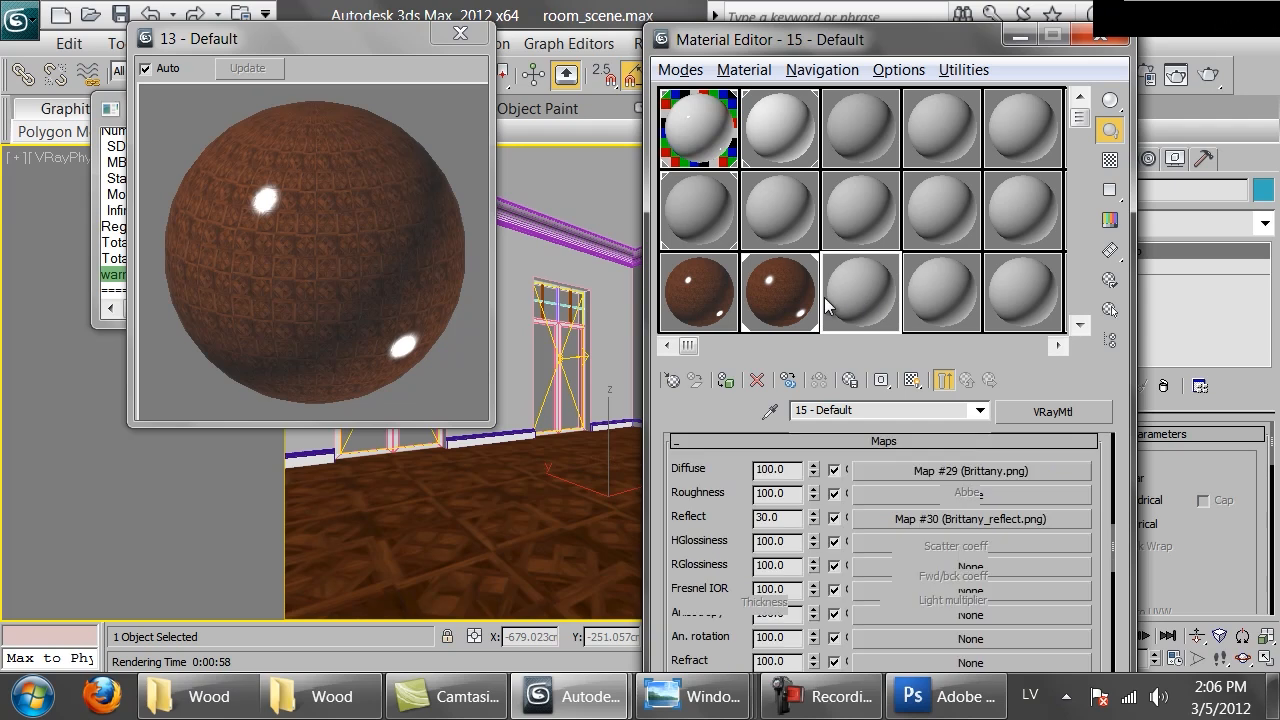
{"action": "left_click", "coordinate": [885, 408]}
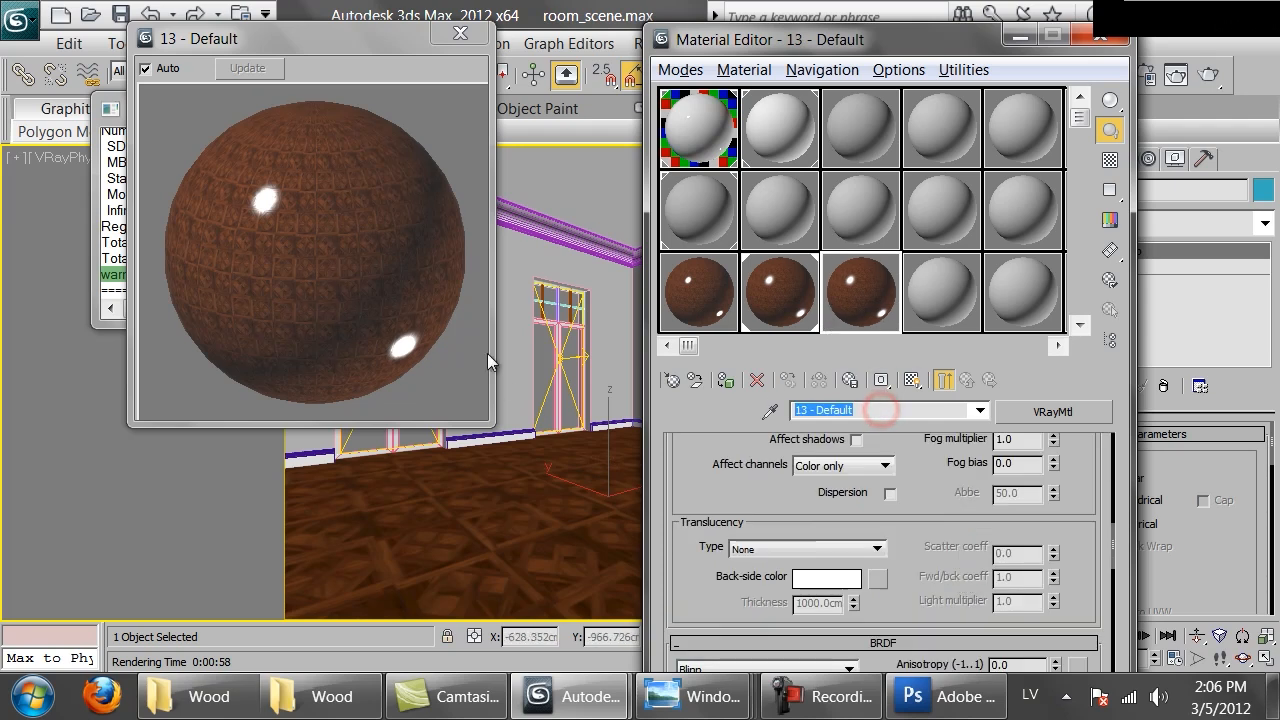
{"action": "type", "text": "Wo"}
{"action": "key", "text": "BackSpace"}
{"action": "key", "text": "BackSpace"}
{"action": "type", "text": "Parquet_"}
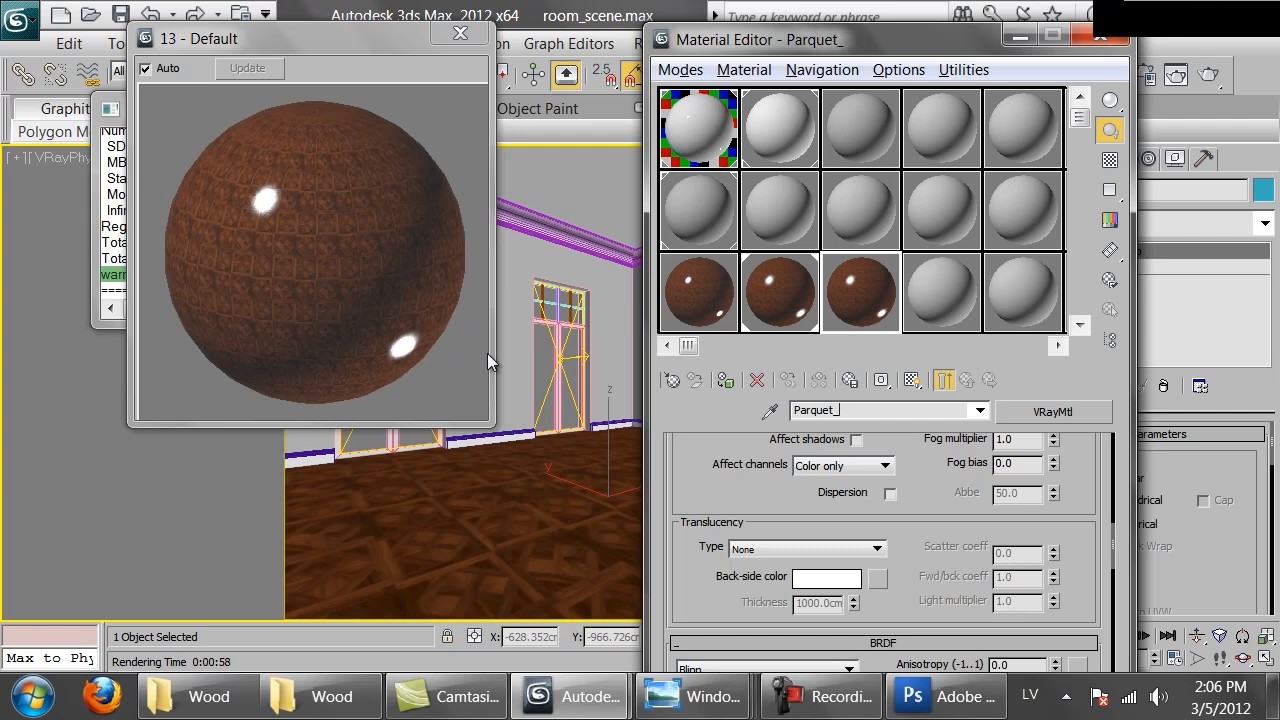
{"action": "type", "text": "natural"}
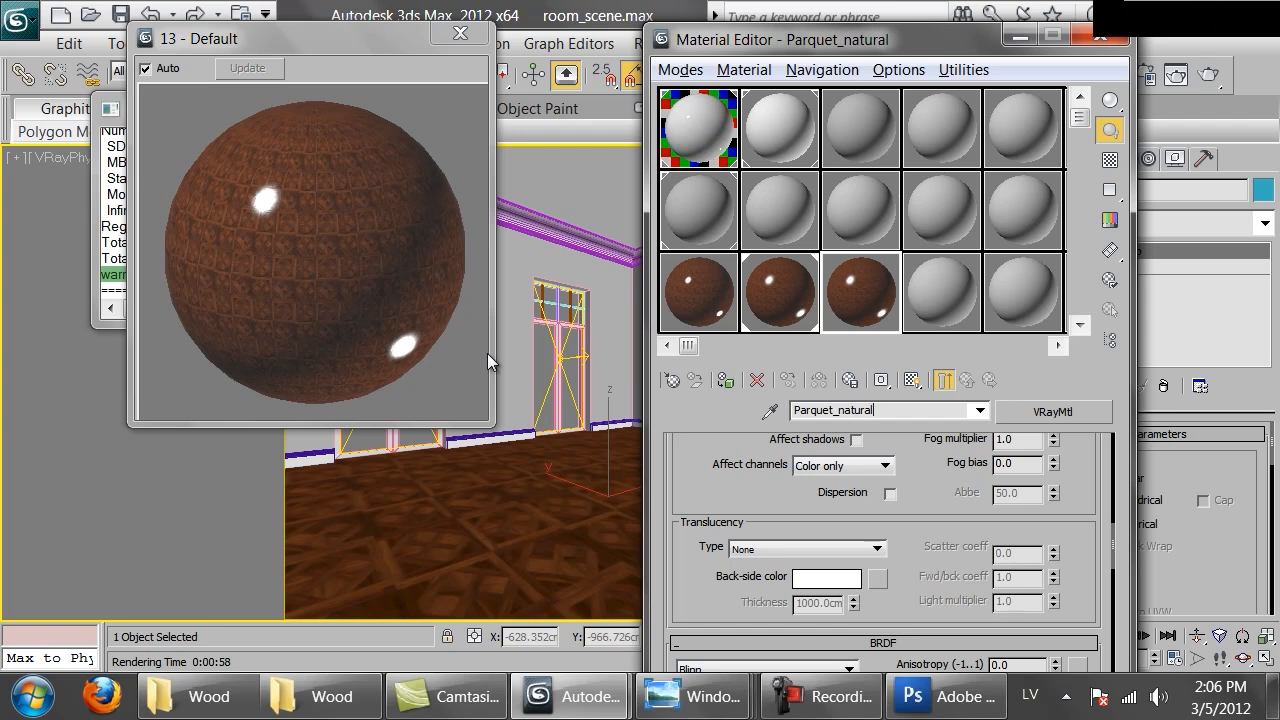
Switch to Photoshop and open Brittany.png from the Parquet folder
{"action": "left_click", "coordinate": [940, 697]}
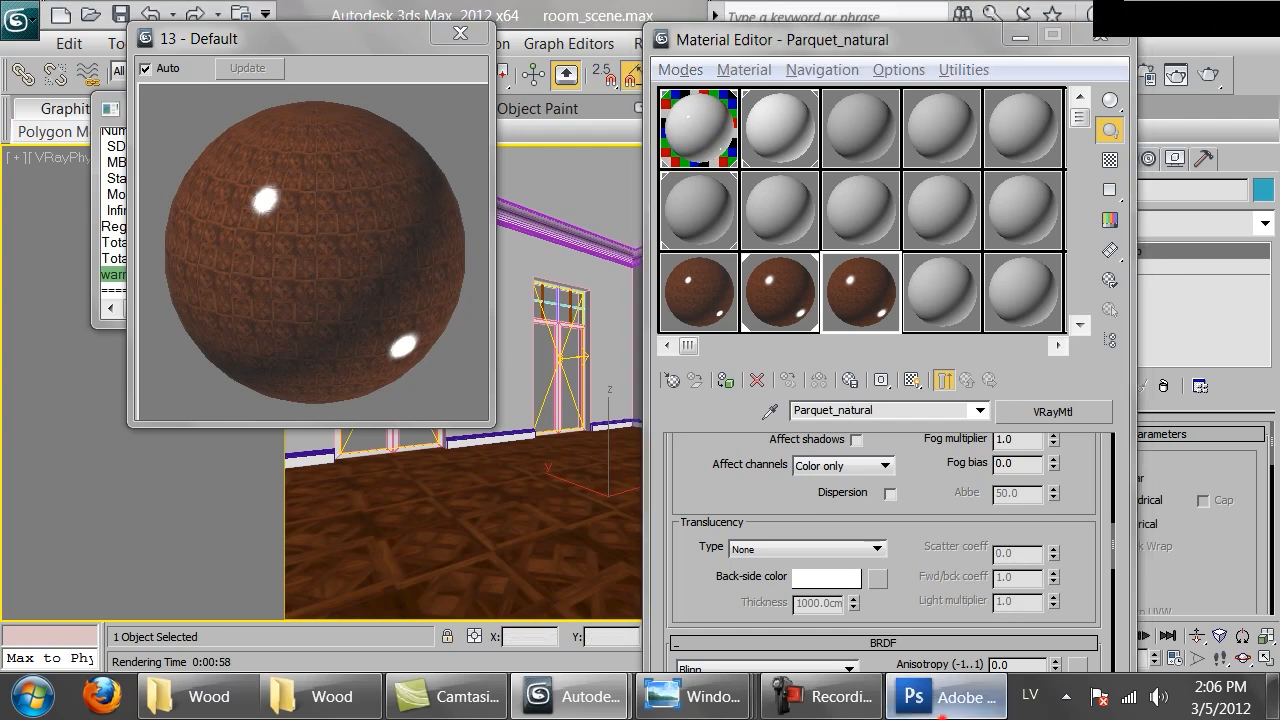
{"action": "key", "text": "ctrl+o"}
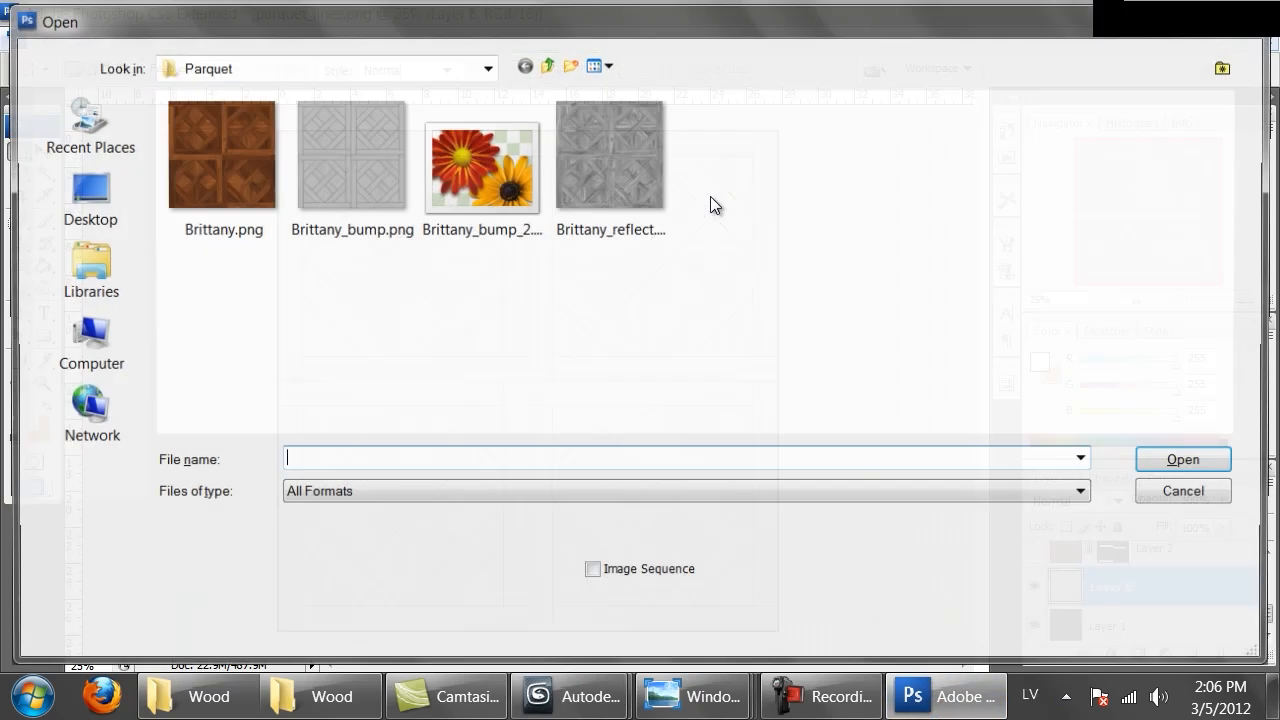
{"action": "left_click", "coordinate": [249, 102]}
{"action": "double_click", "coordinate": [249, 102]}
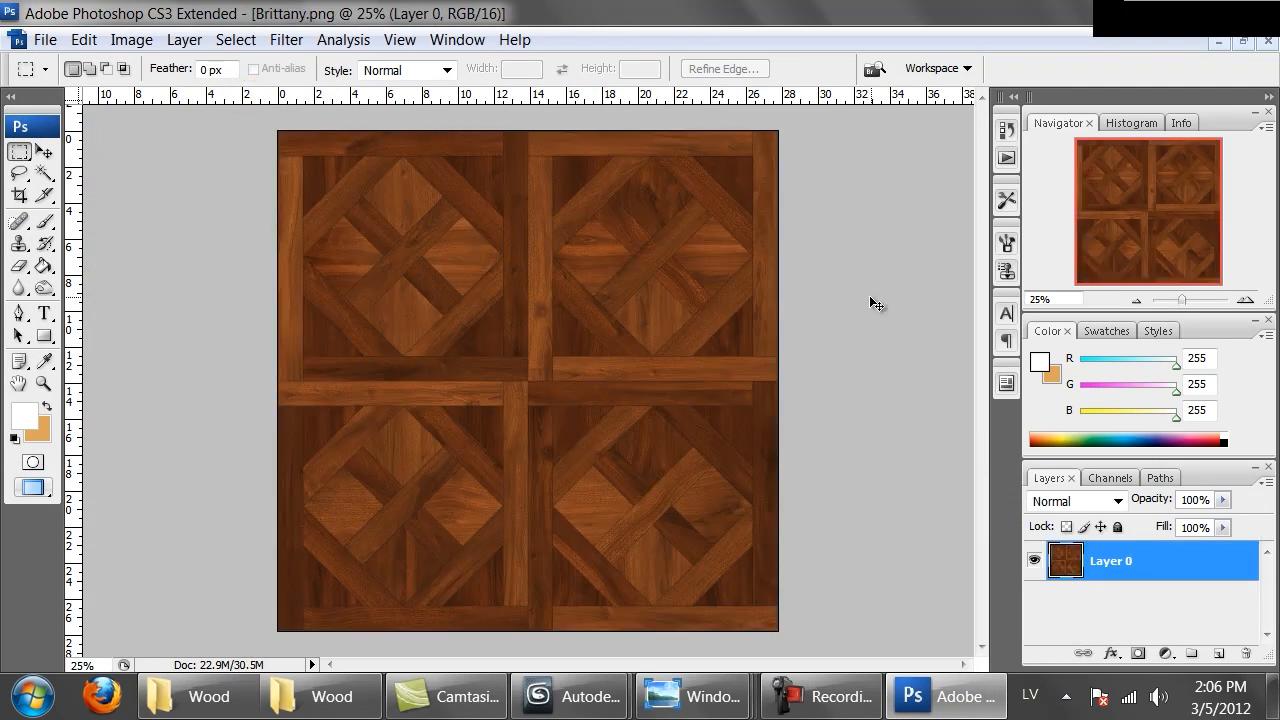
Reduce the texture's saturation to -35 with Hue/Saturation
{"action": "key", "text": "ctrl+u"}
{"action": "left_click_drag", "start_coordinate": [930, 372], "coordinate": [907, 381]}
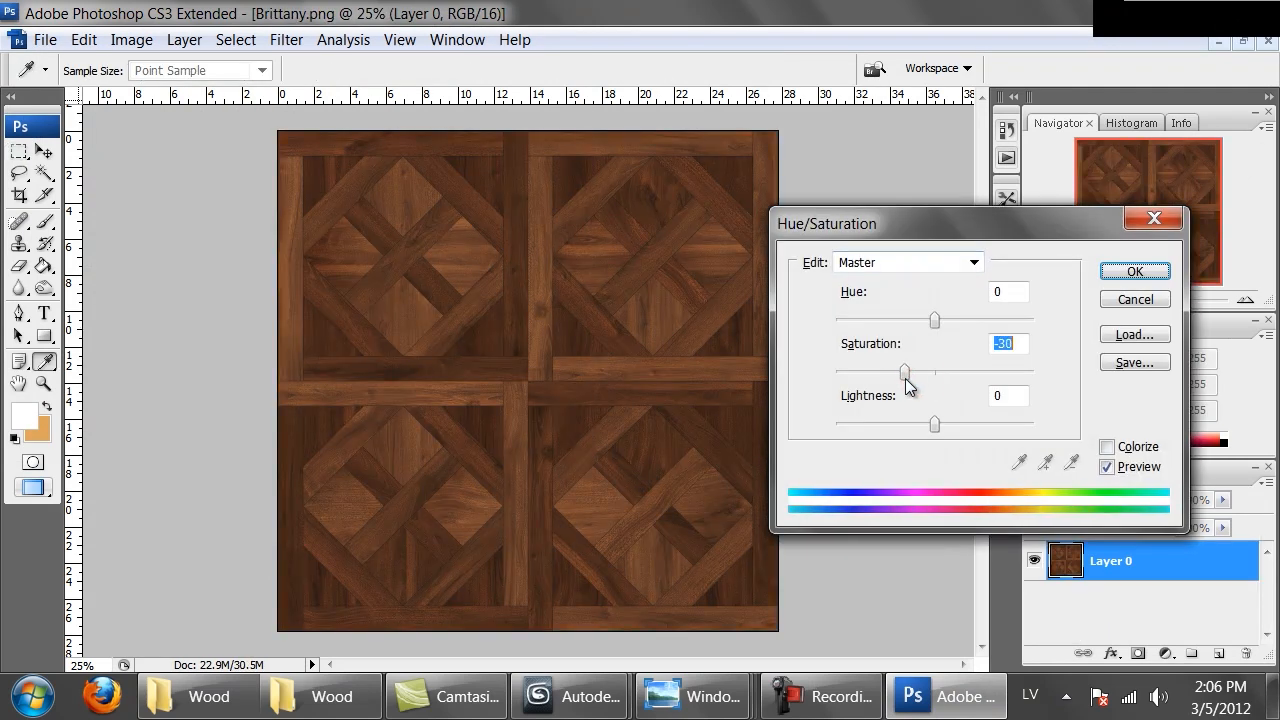
{"action": "left_click", "coordinate": [1122, 276]}
Brighten the texture with a Curves adjustment, raising input 100 to output 145
{"action": "left_click", "coordinate": [805, 342]}
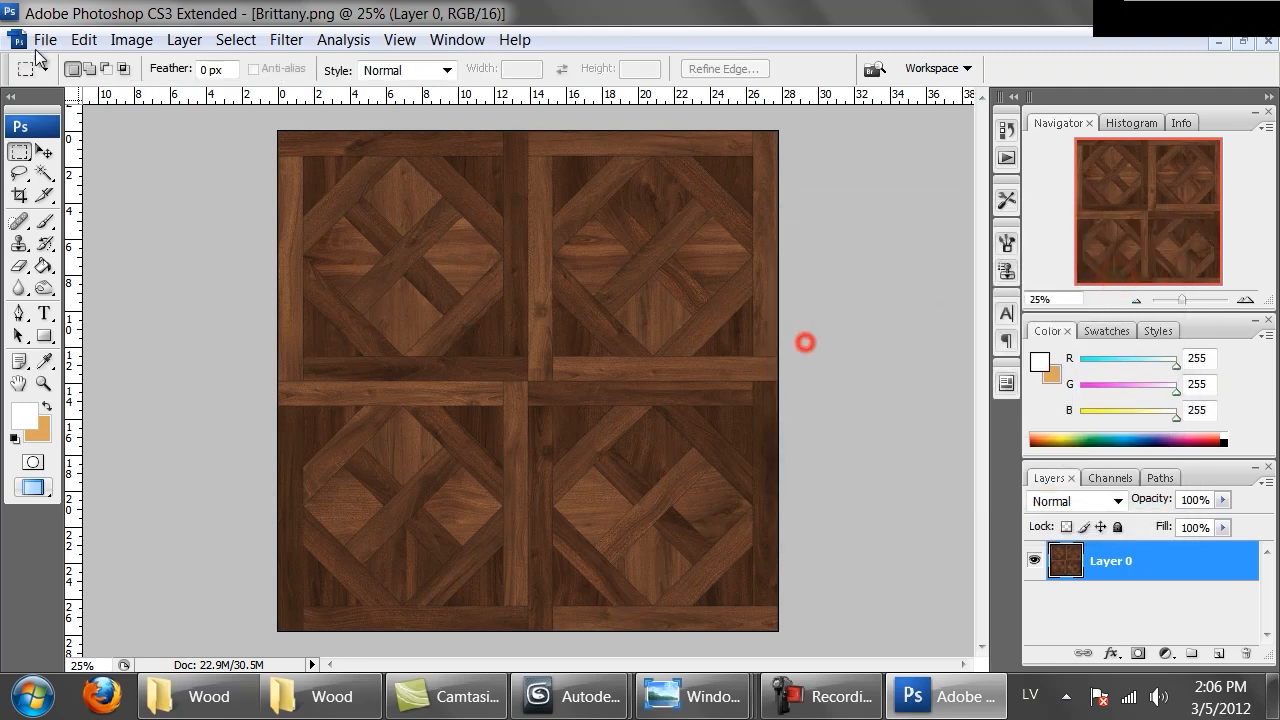
{"action": "left_click", "coordinate": [131, 40]}
{"action": "left_click", "coordinate": [208, 100]}
{"action": "left_click", "coordinate": [410, 198]}
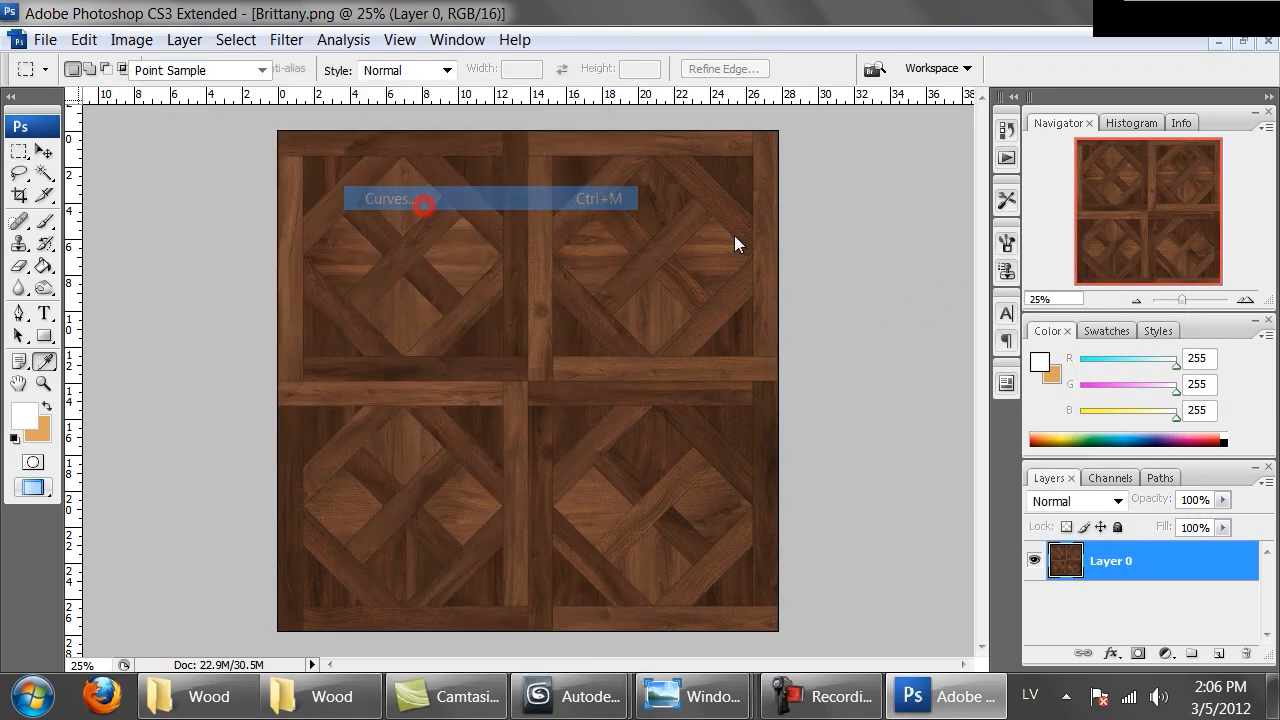
{"action": "left_click_drag", "start_coordinate": [1000, 354], "coordinate": [968, 348]}
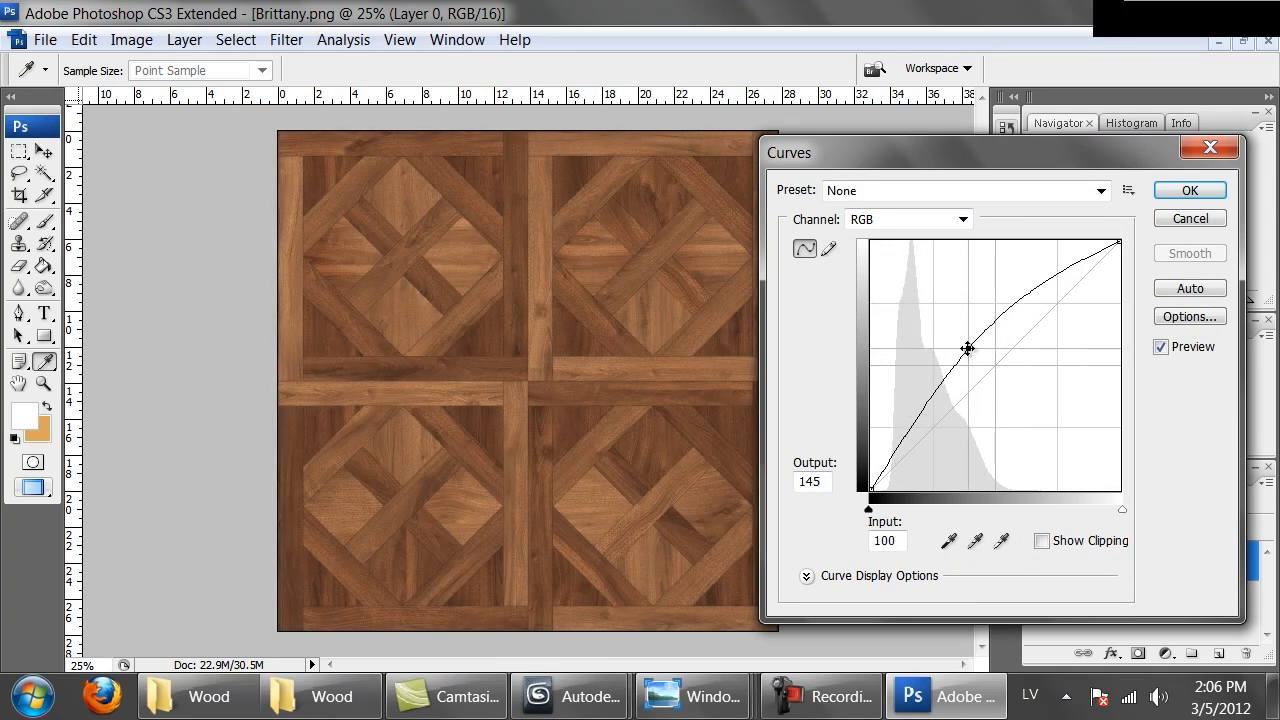
{"action": "left_click", "coordinate": [1195, 190]}
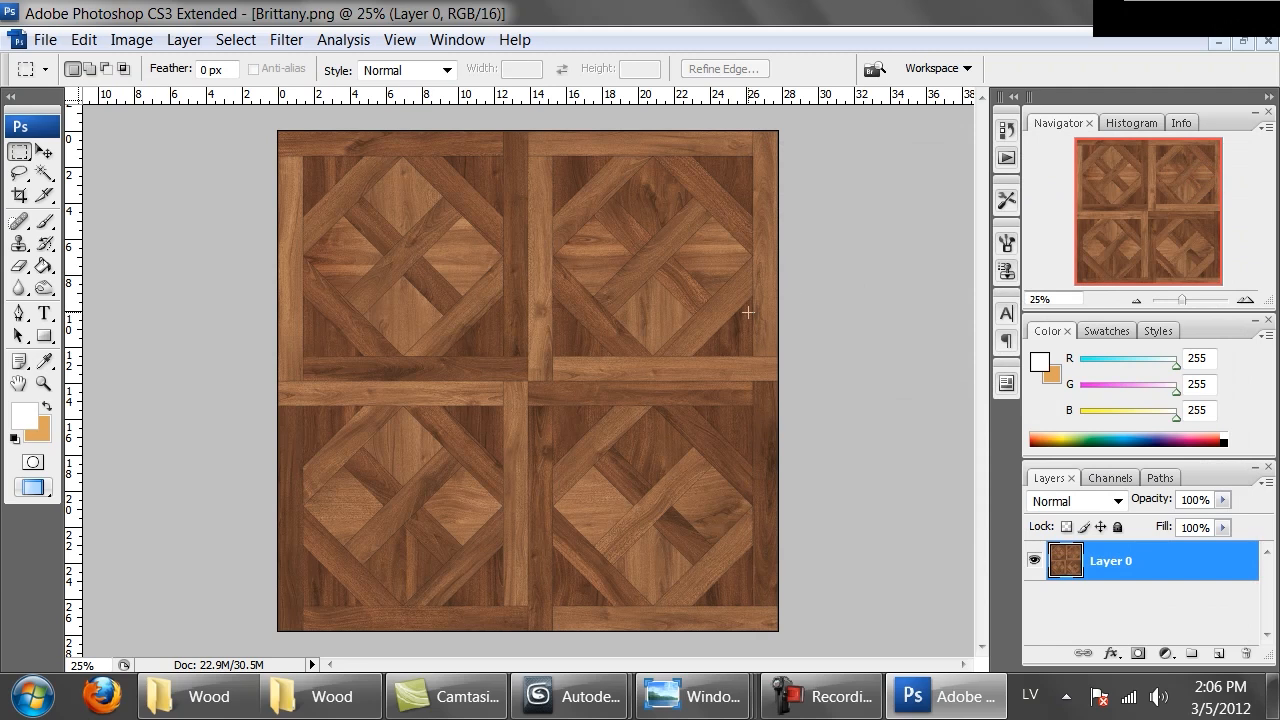
Save a PNG copy named Brittany_desat.png in the Parquet folder with no interlacing
{"action": "key", "text": "ctrl+shift+s"}
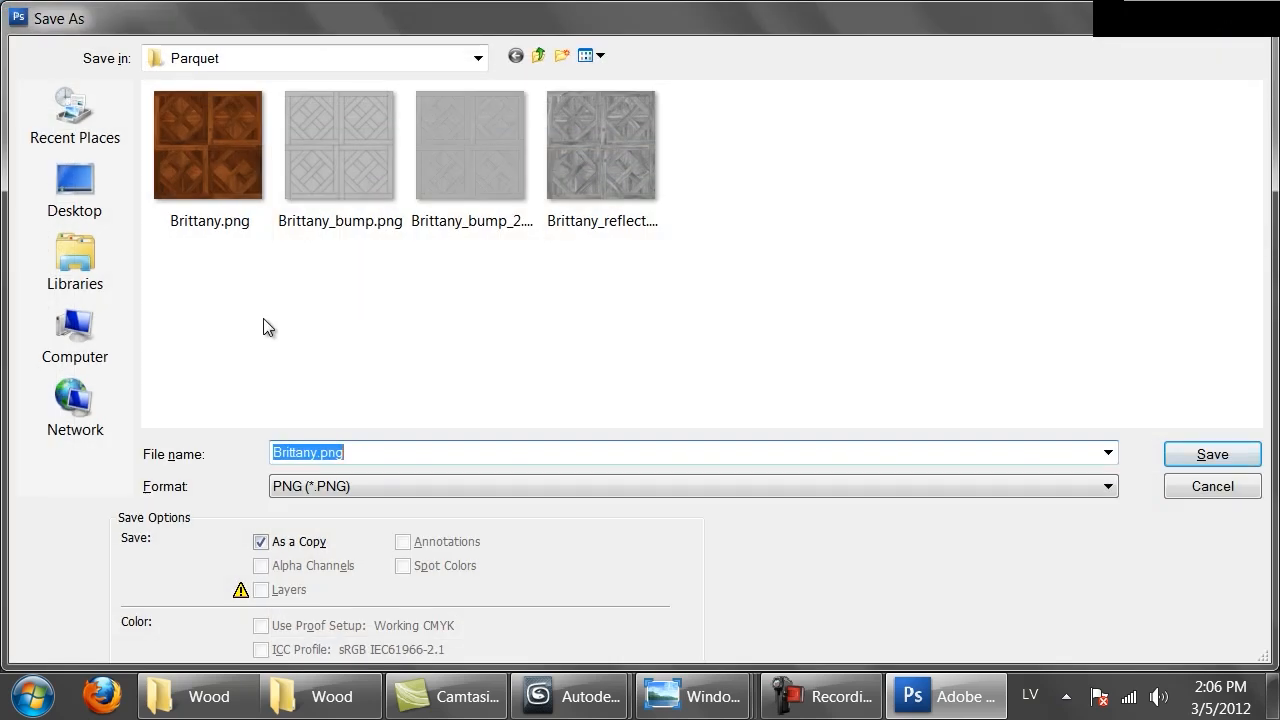
{"action": "left_click", "coordinate": [319, 452]}
{"action": "type", "text": "_"}
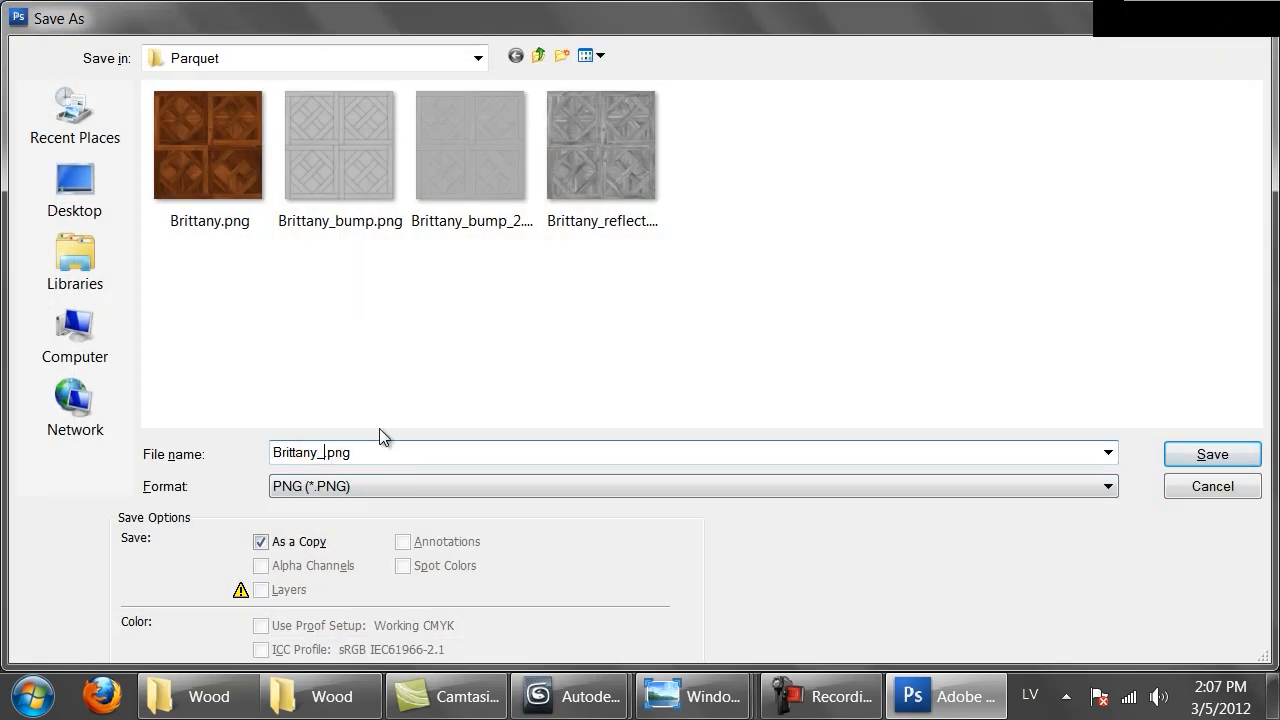
{"action": "key", "text": "Return"}
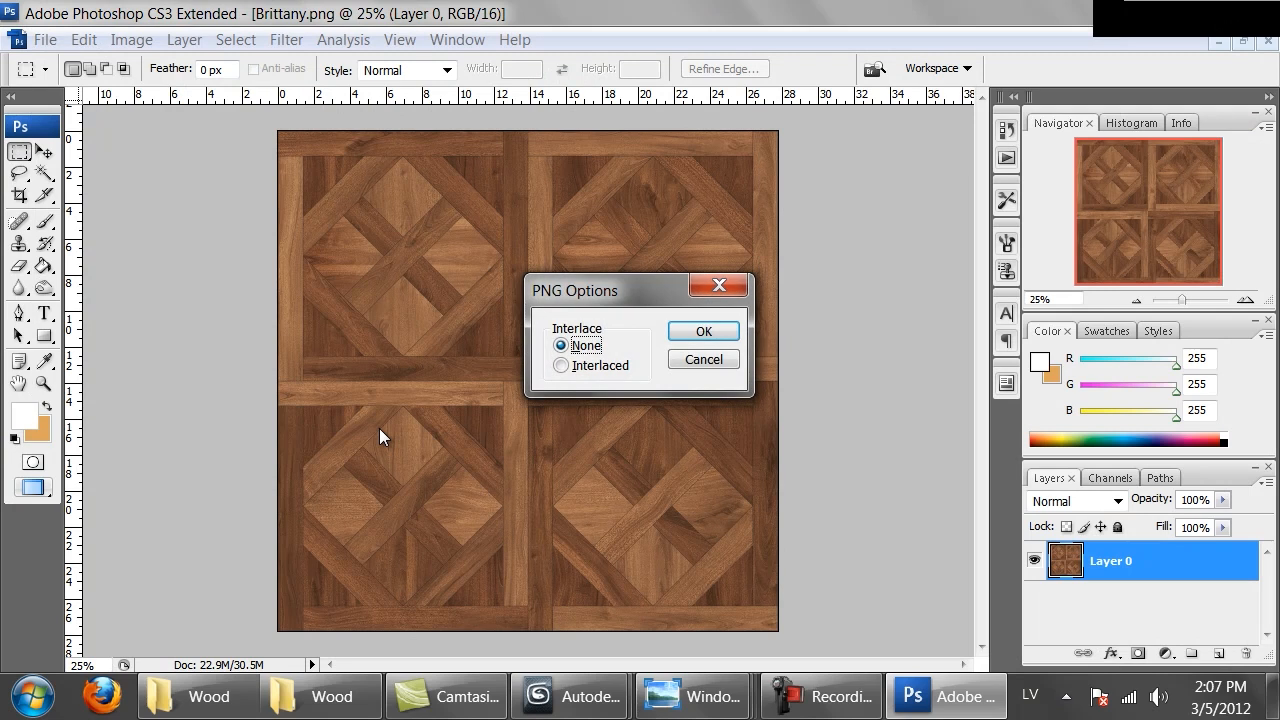
{"action": "key", "text": "Return"}
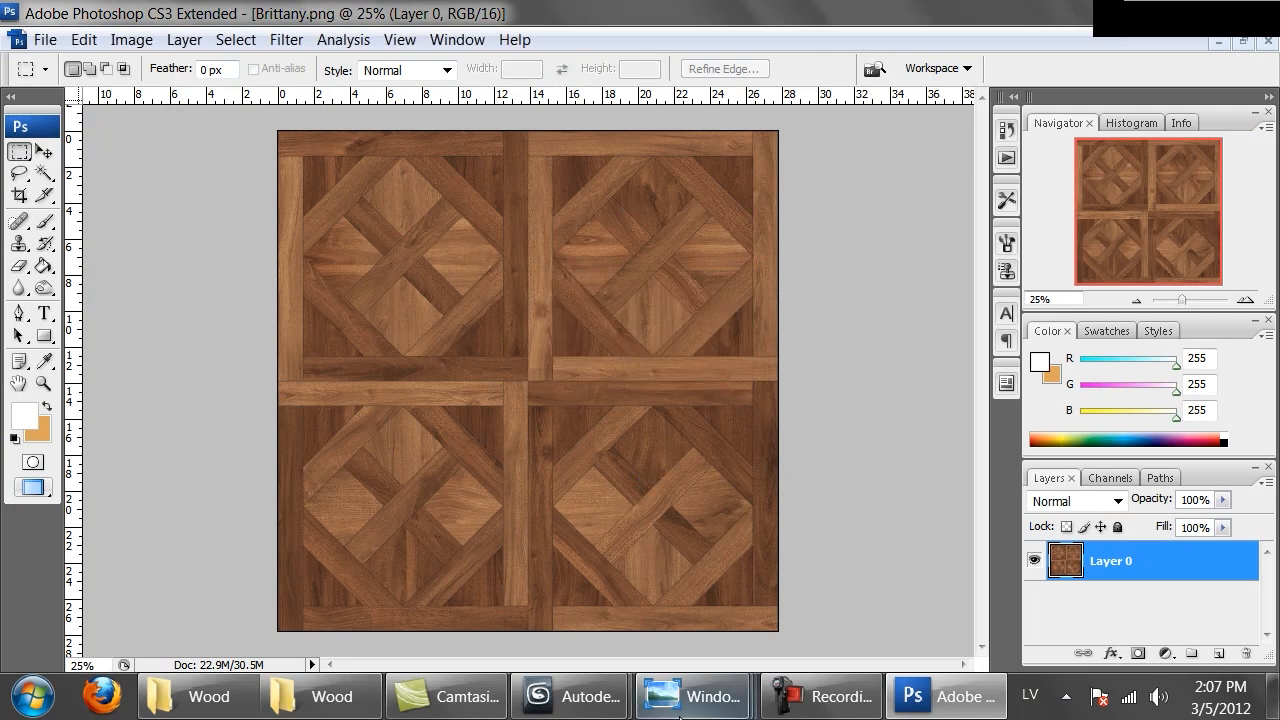
Return to room_scene in 3ds Max and open the diffuse bitmap map of the Parquet_natural material
{"action": "mouse_move", "coordinate": [568, 696]}
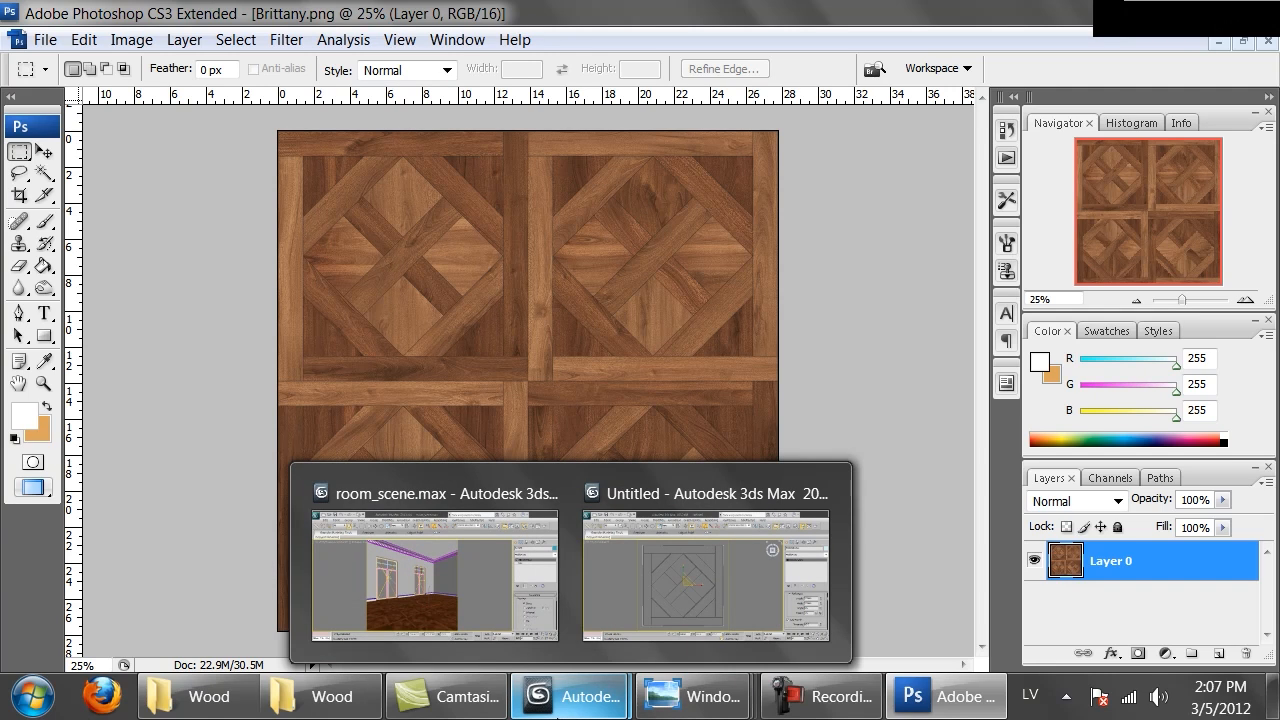
{"action": "left_click", "coordinate": [435, 608]}
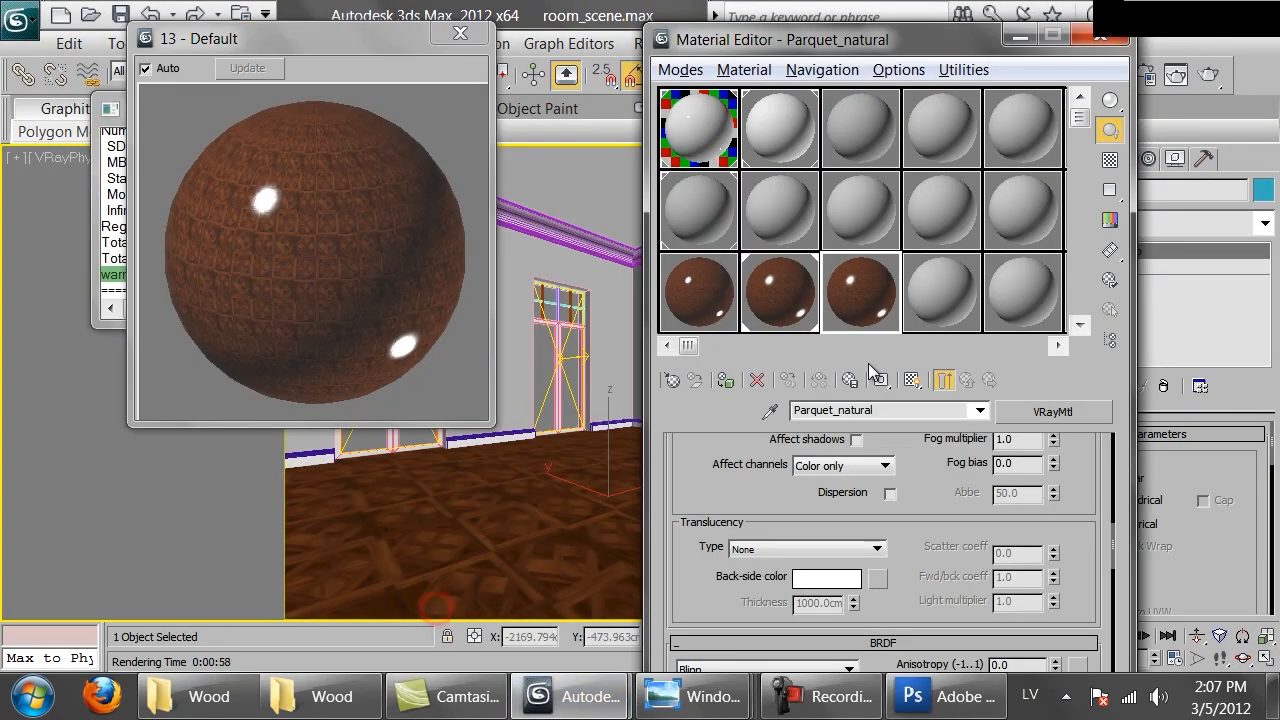
{"action": "left_click", "coordinate": [864, 277]}
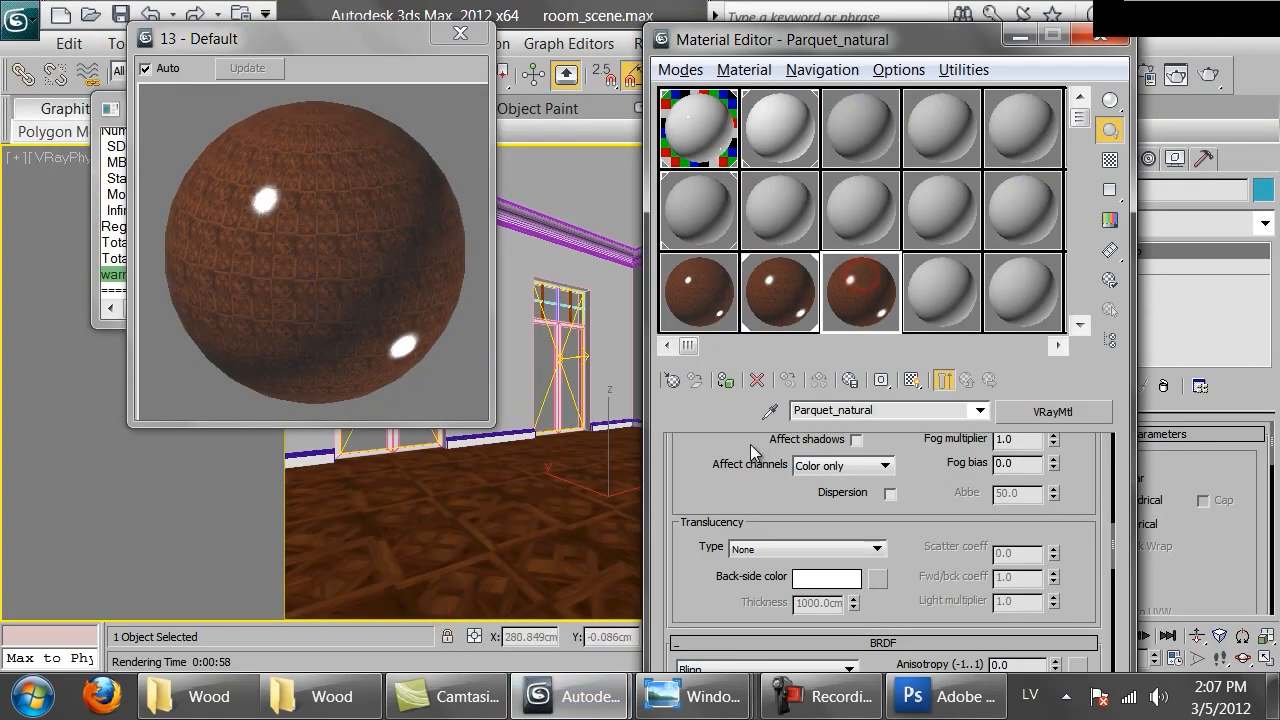
{"action": "left_click_drag", "start_coordinate": [719, 463], "coordinate": [719, 468]}
{"action": "scroll", "coordinate": [717, 462], "scroll_direction": "up", "scroll_amount": 10}
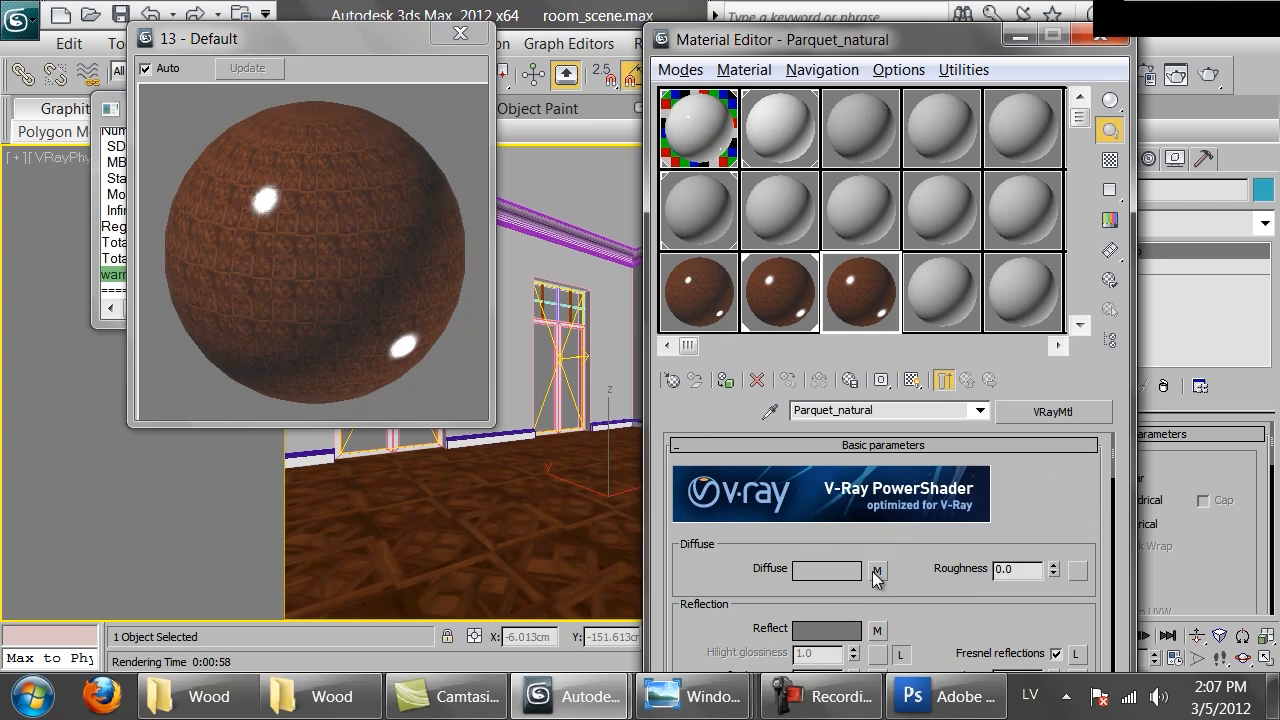
{"action": "left_click", "coordinate": [884, 540]}
{"action": "scroll", "coordinate": [871, 571], "scroll_direction": "down", "scroll_amount": 5}
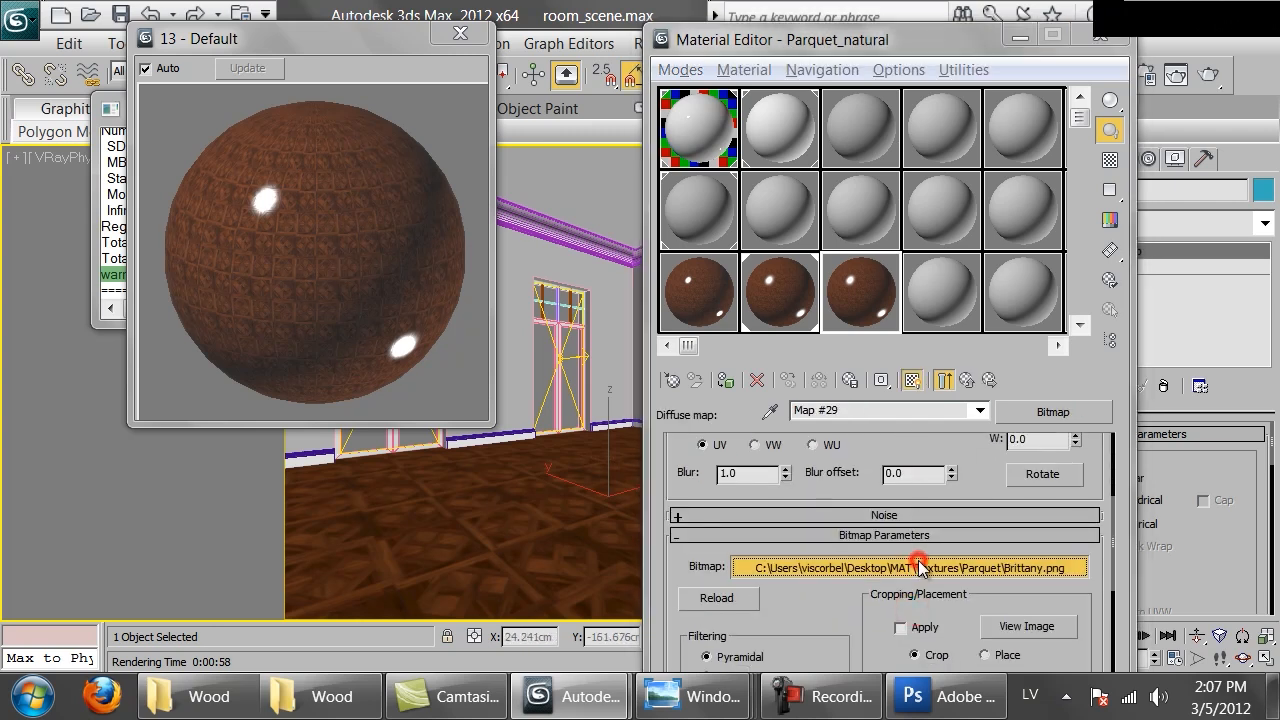
Replace the diffuse map's bitmap file with Brittany_desat.png
{"action": "left_click", "coordinate": [857, 509]}
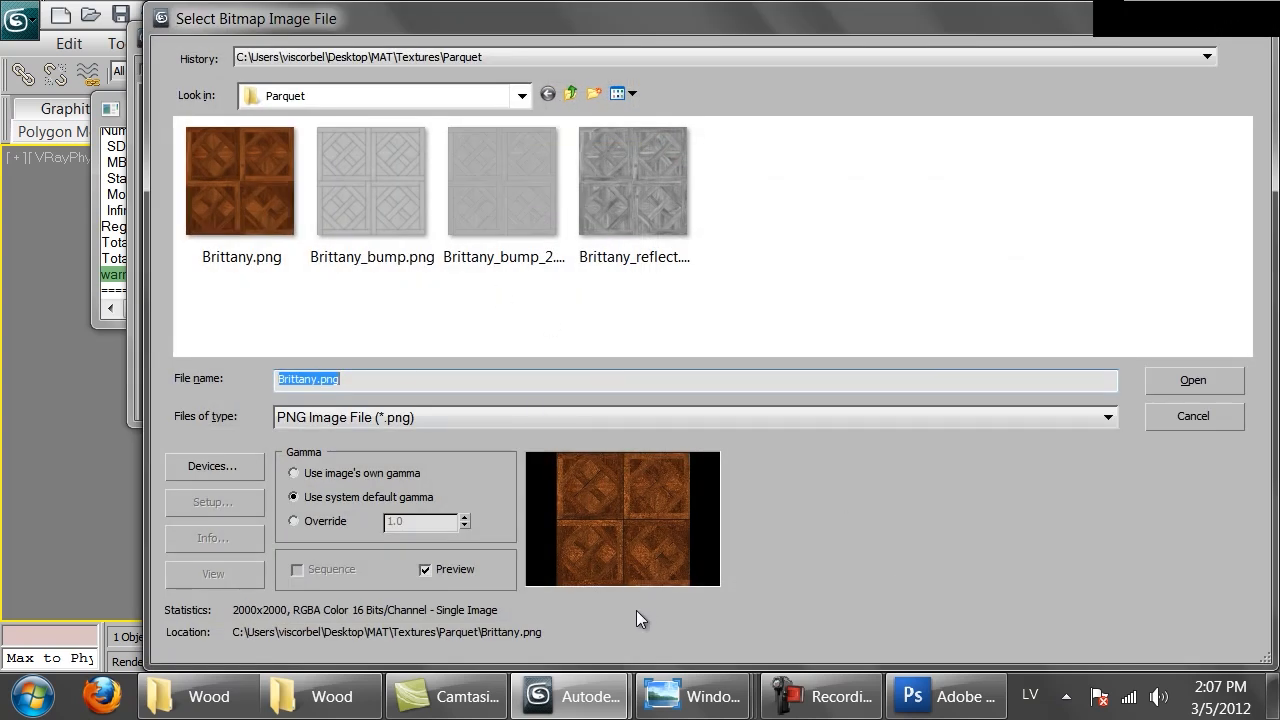
{"action": "left_click", "coordinate": [930, 697]}
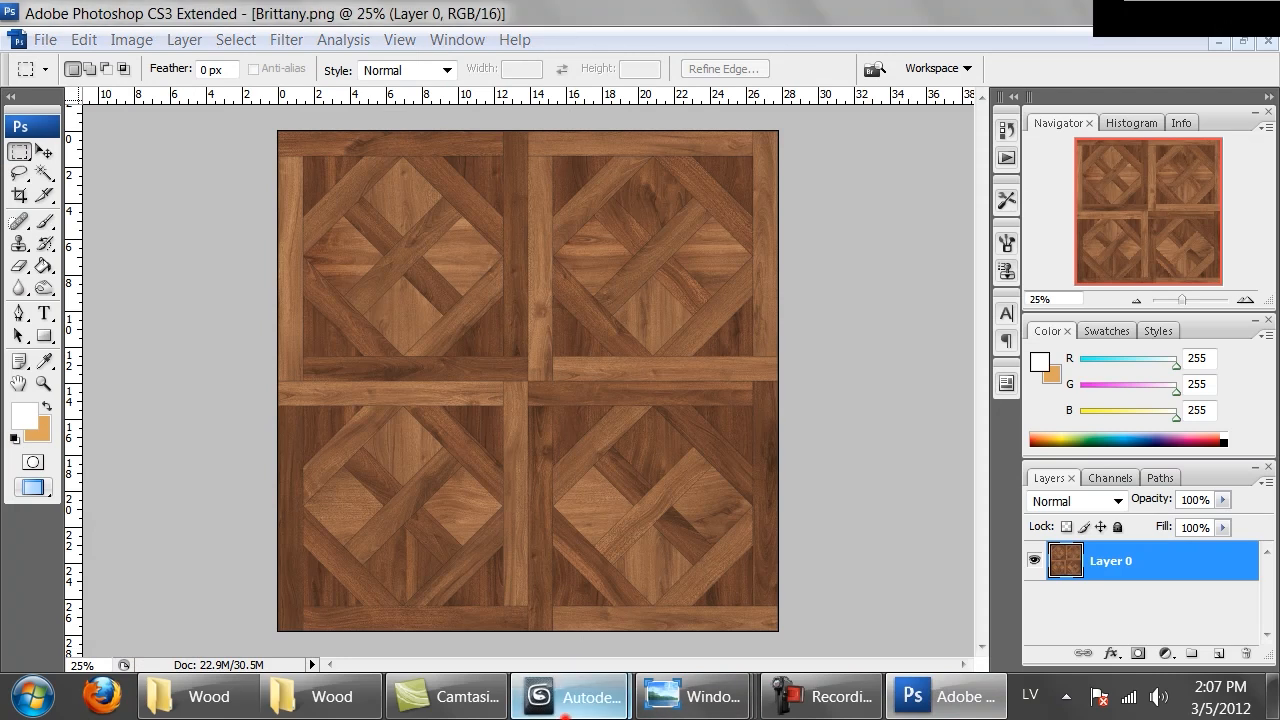
{"action": "mouse_move", "coordinate": [575, 697]}
{"action": "left_click", "coordinate": [483, 586]}
{"action": "left_click", "coordinate": [635, 325]}
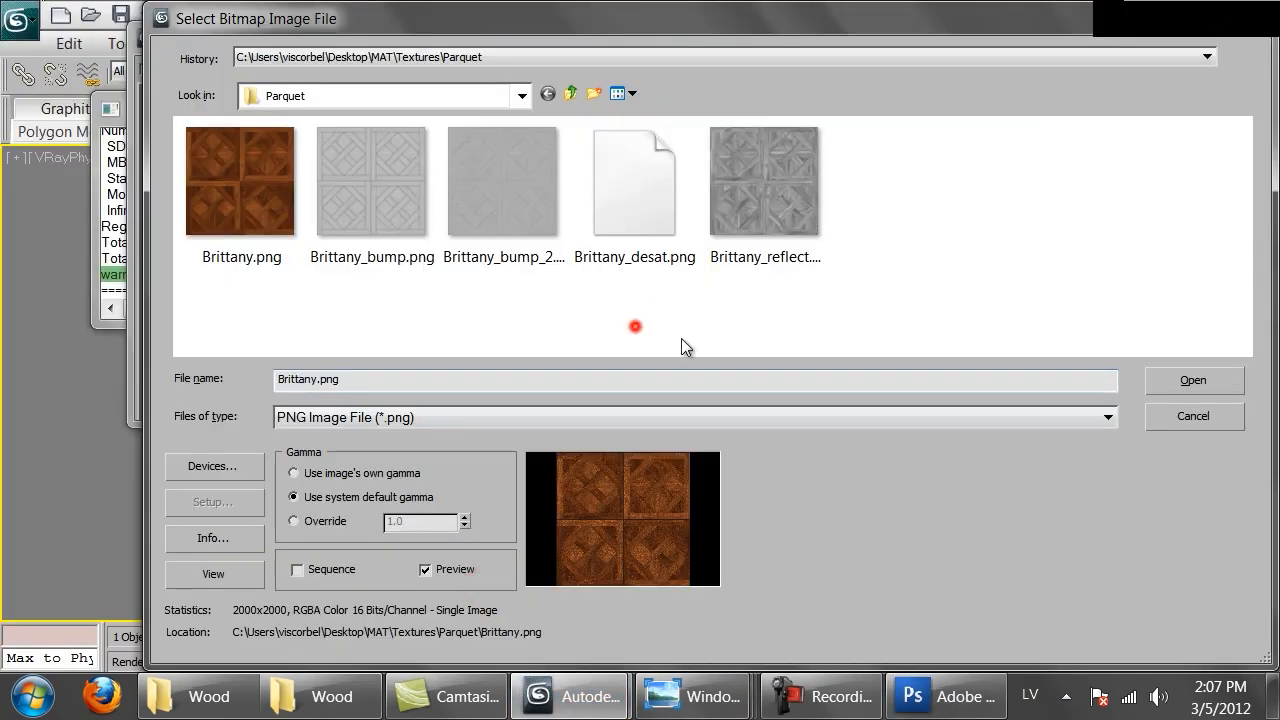
{"action": "left_click", "coordinate": [610, 155]}
{"action": "left_click", "coordinate": [1192, 388]}
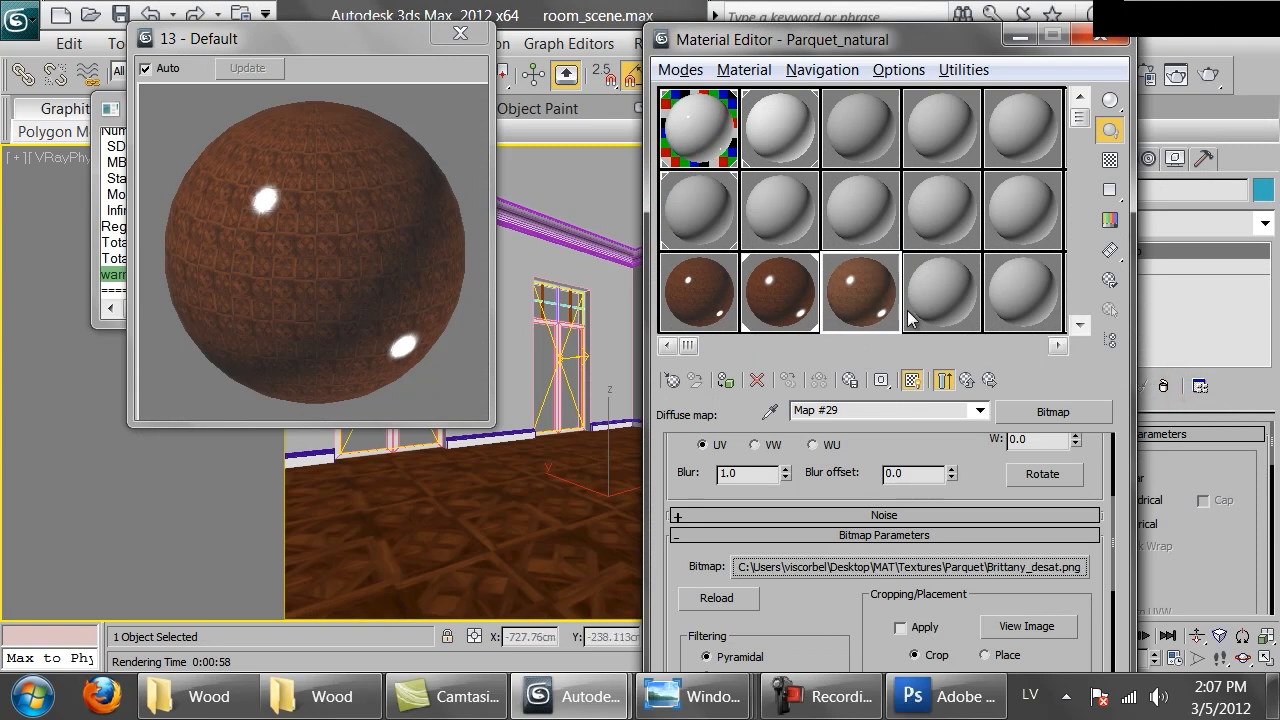
Close the 13 - Default preview window and return to the Parquet_natural material's reflection parameters
{"action": "left_click_drag", "start_coordinate": [622, 490], "coordinate": [590, 534]}
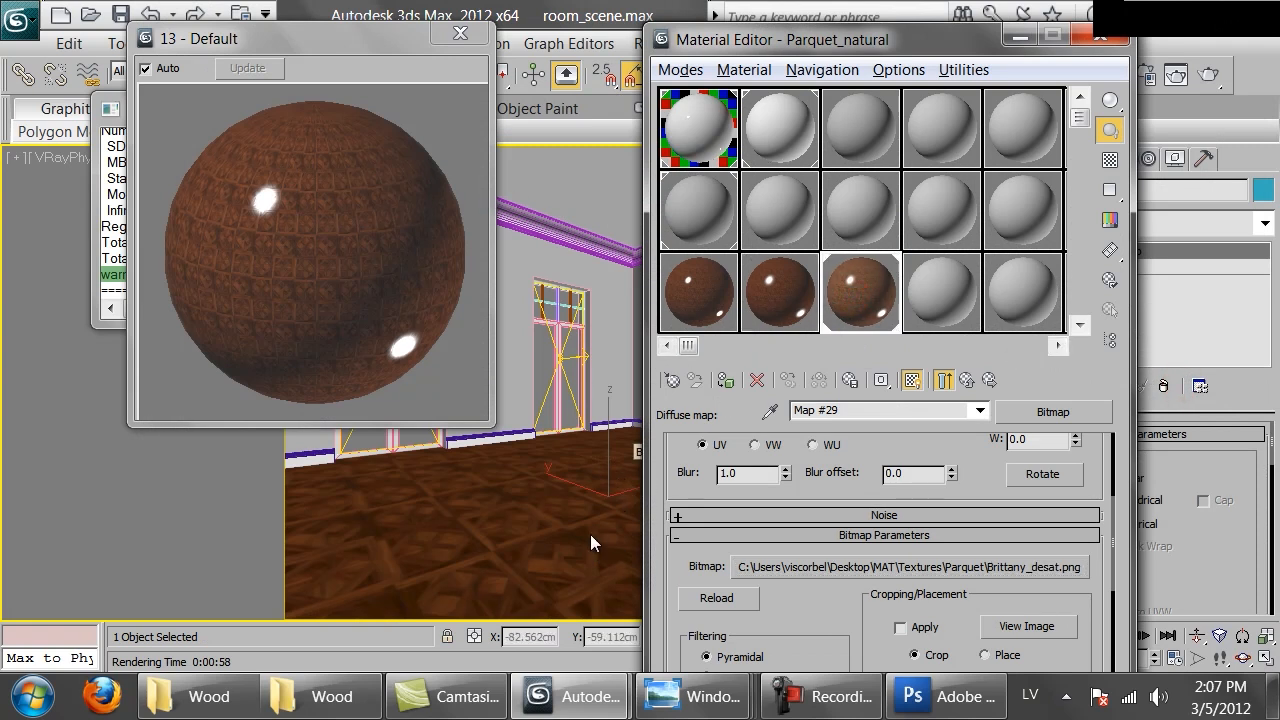
{"action": "left_click", "coordinate": [475, 43]}
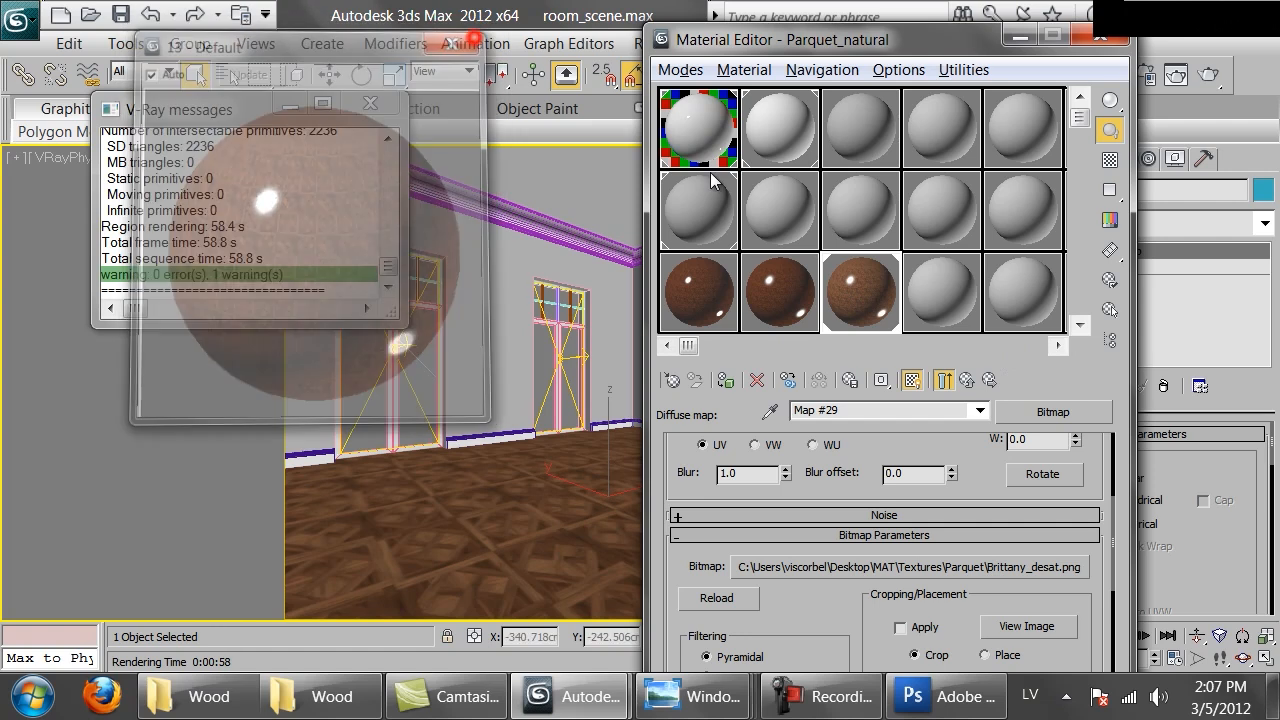
{"action": "left_click", "coordinate": [969, 380]}
{"action": "left_click_drag", "start_coordinate": [935, 625], "coordinate": [922, 509]}
Set the reflection glossiness to 0.5
{"action": "left_click", "coordinate": [825, 563]}
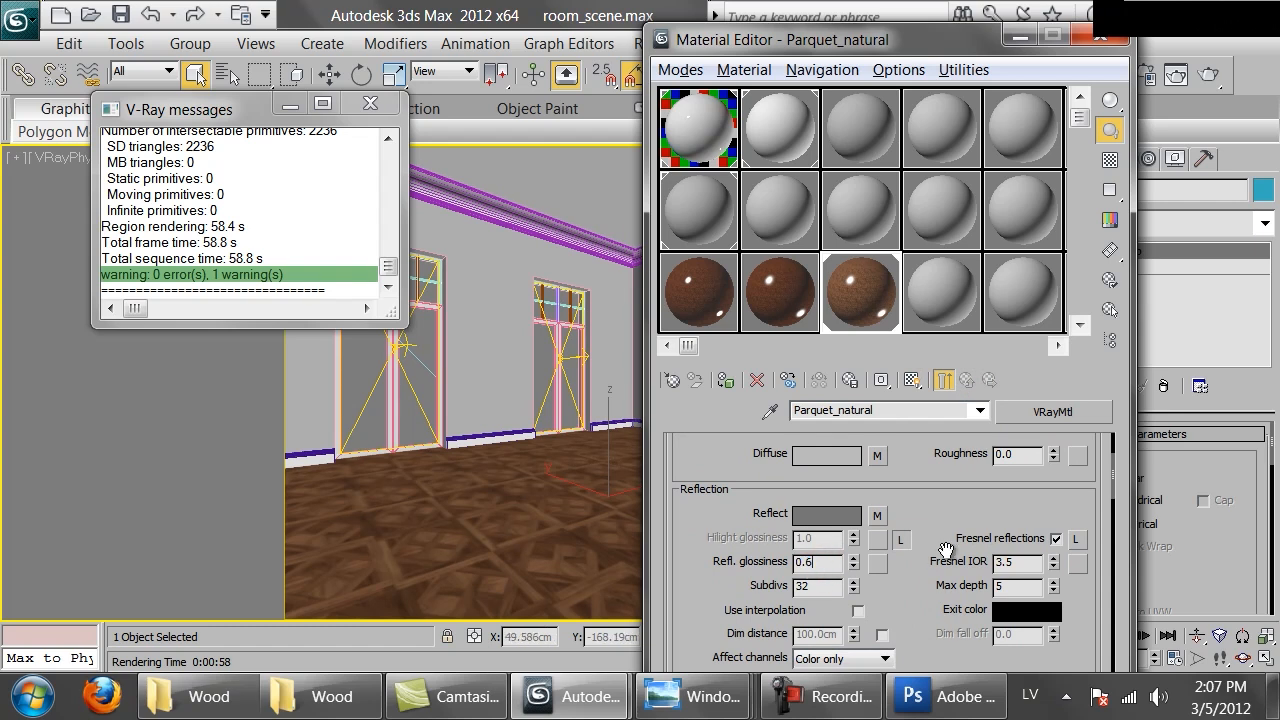
{"action": "key", "text": "Return"}
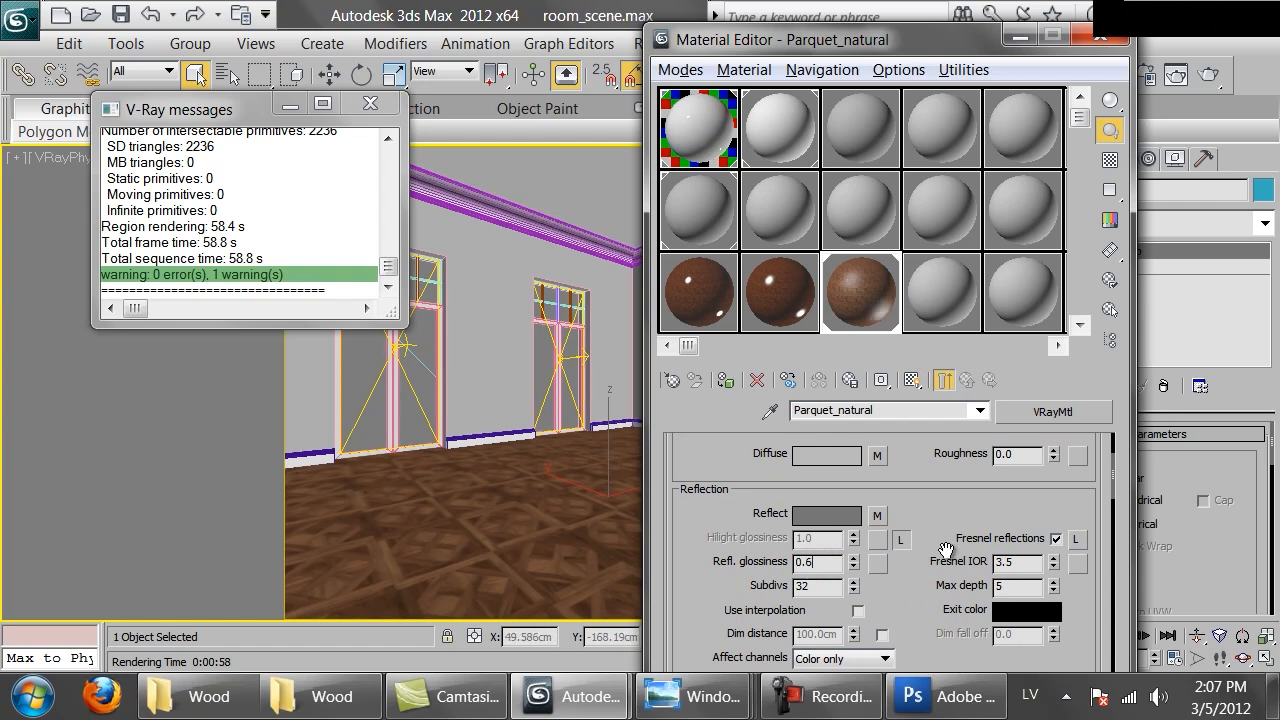
{"action": "type", "text": "0.5"}
{"action": "key", "text": "Return"}
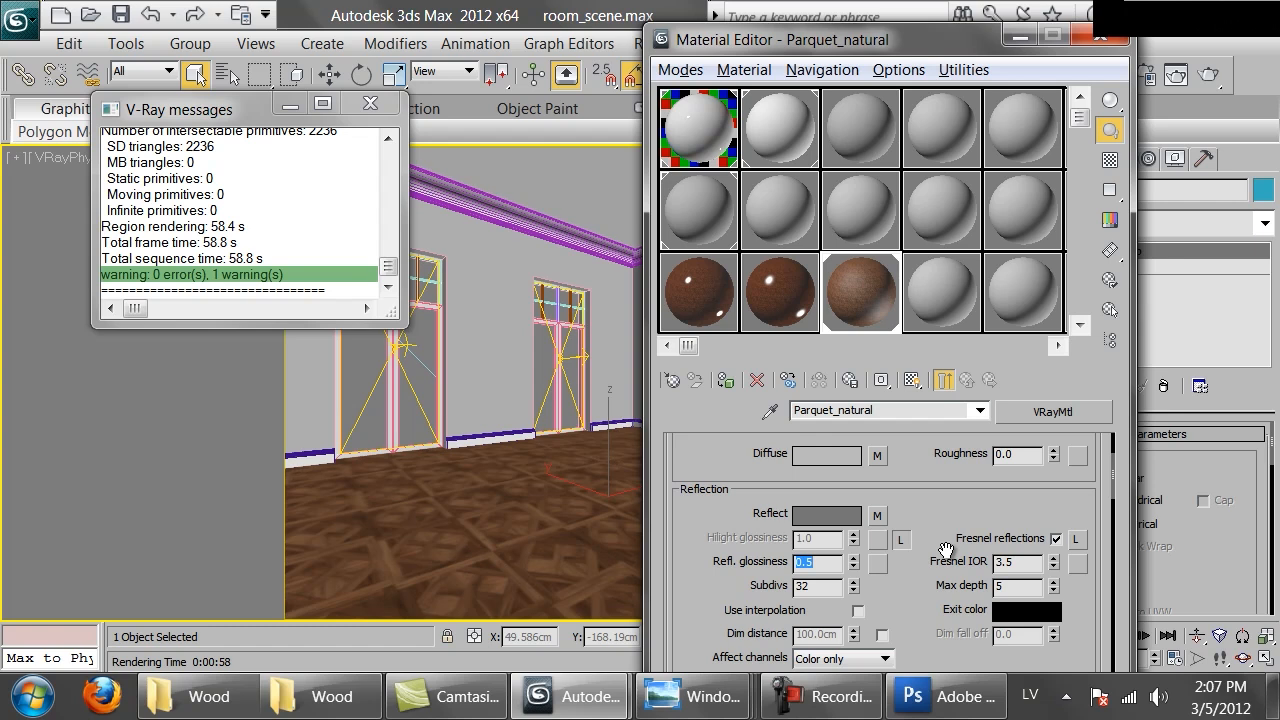
Open an enlarged preview of Parquet_natural and set the reflection glossiness to 0.55
{"action": "double_click", "coordinate": [859, 307]}
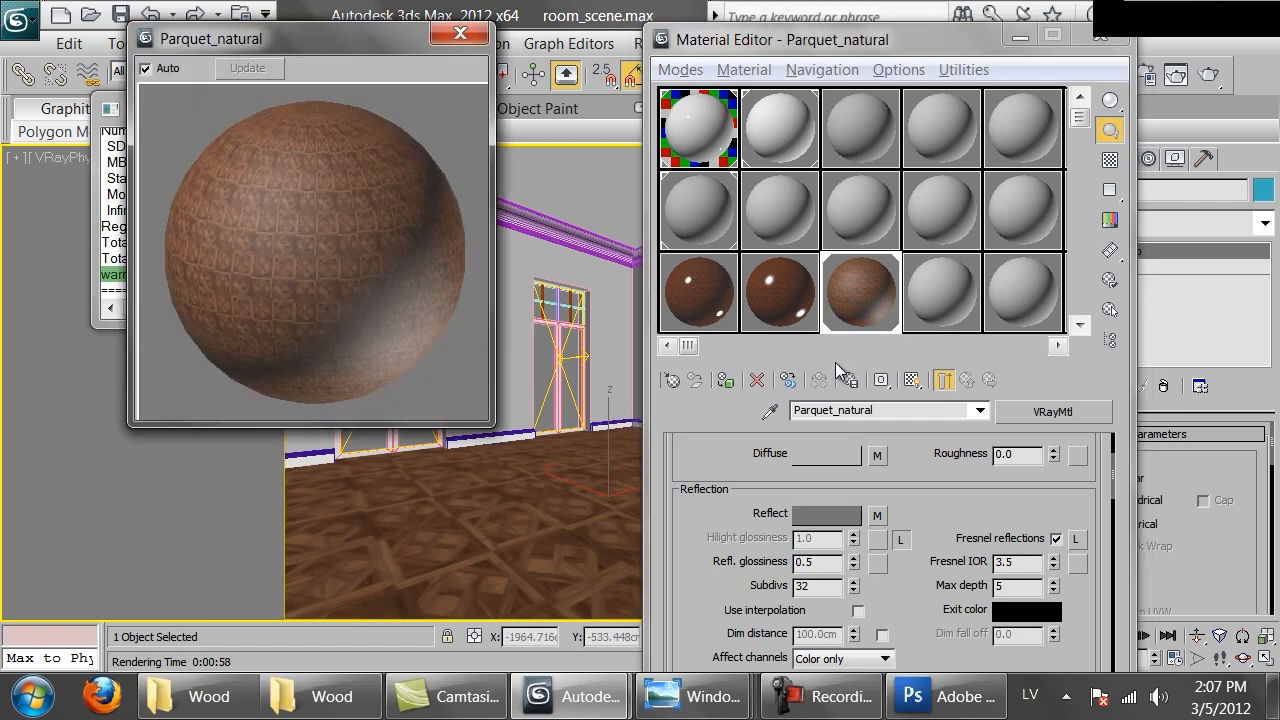
{"action": "left_click", "coordinate": [822, 564]}
{"action": "type", "text": "5"}
{"action": "key", "text": "Return"}
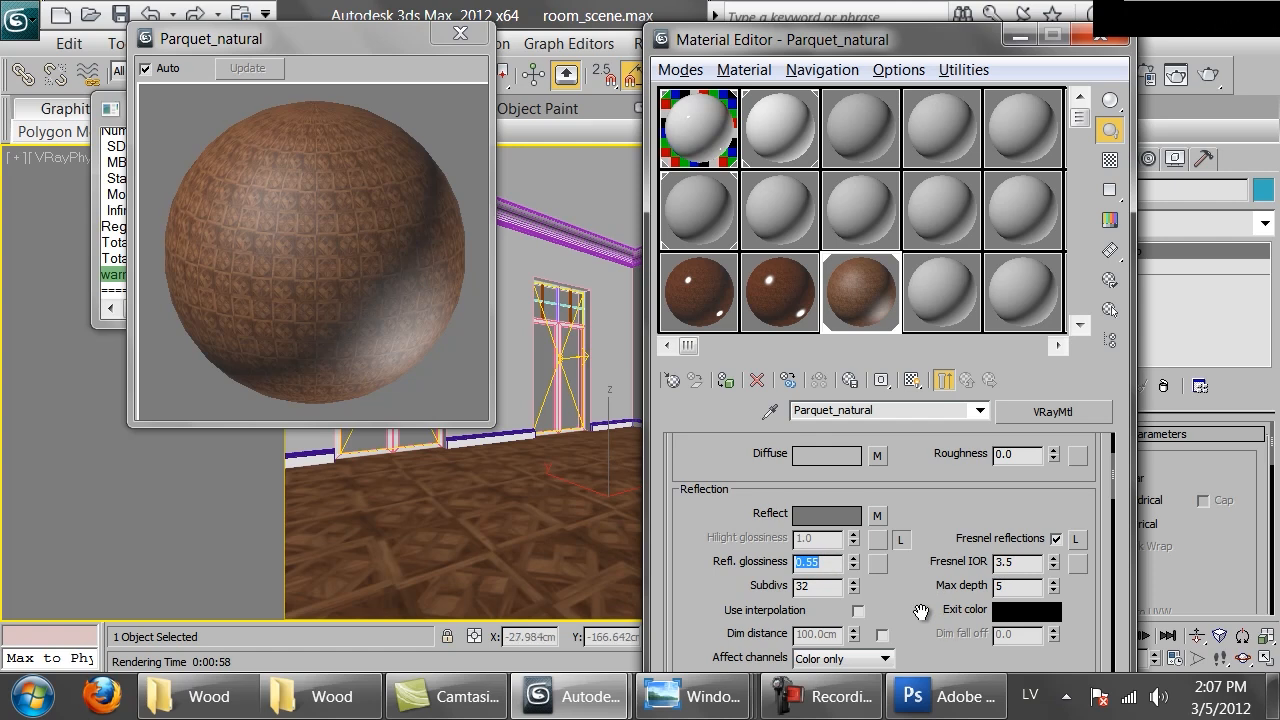
Set the Fresnel IOR to 3.0
{"action": "left_click_drag", "start_coordinate": [1033, 567], "coordinate": [795, 548]}
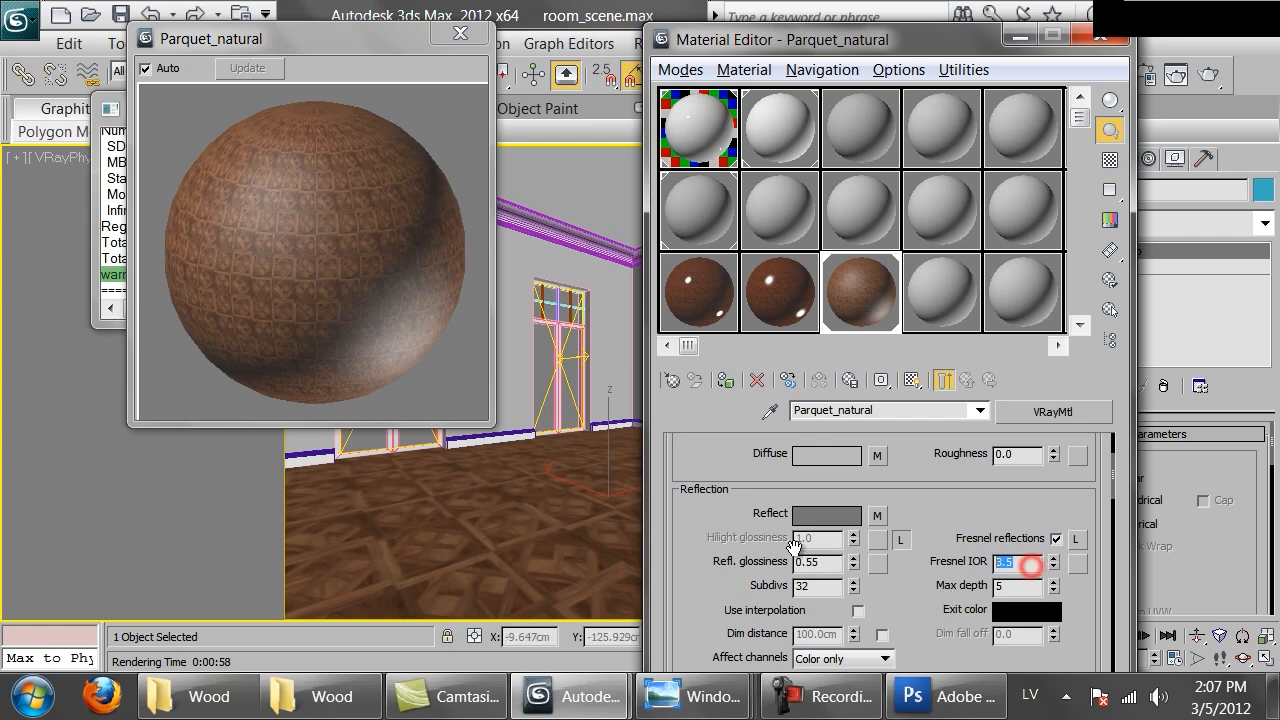
{"action": "type", "text": "3"}
{"action": "key", "text": "Return"}
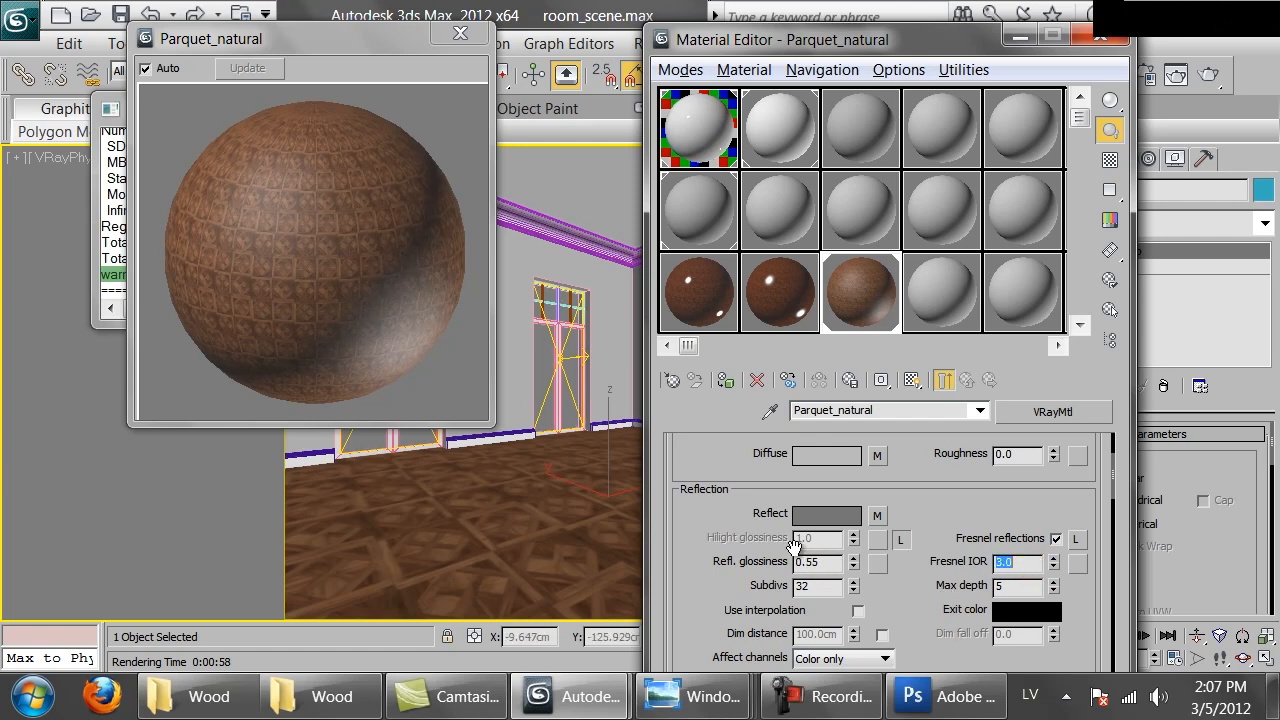
Darken the reflect colour to a grey with value 13
{"action": "left_click", "coordinate": [840, 513]}
{"action": "left_click", "coordinate": [733, 257]}
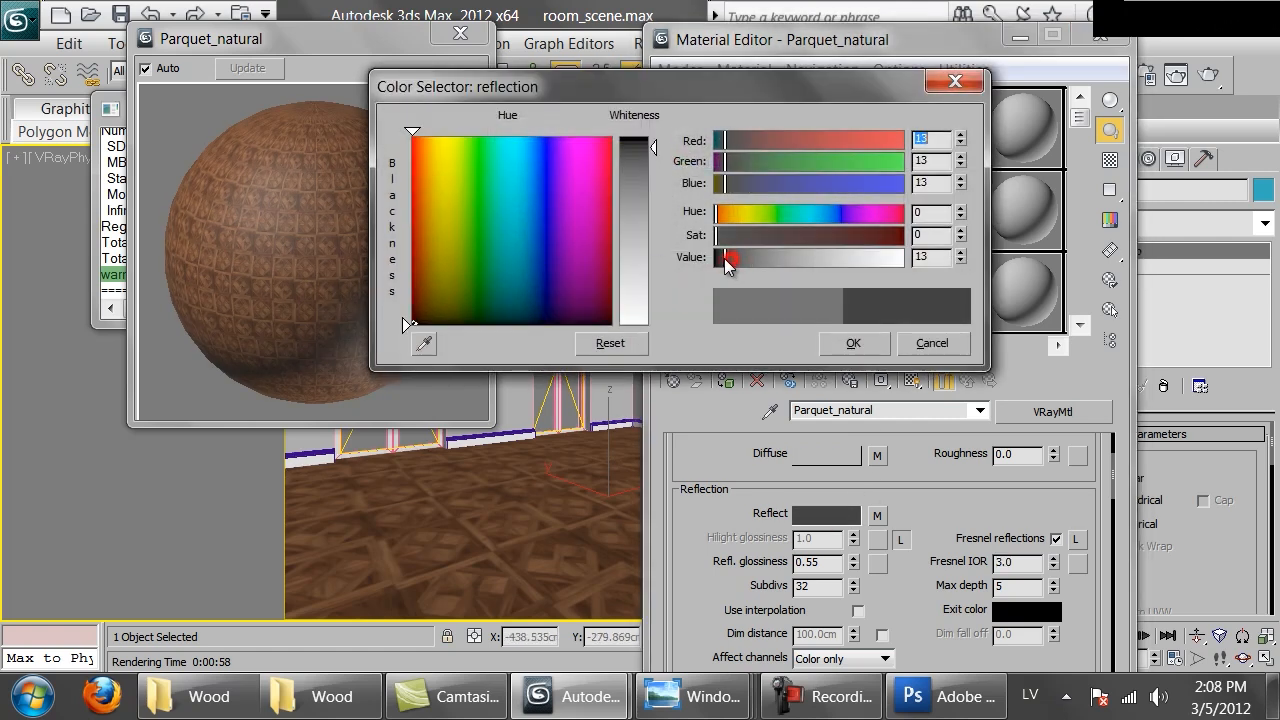
{"action": "left_click", "coordinate": [860, 342]}
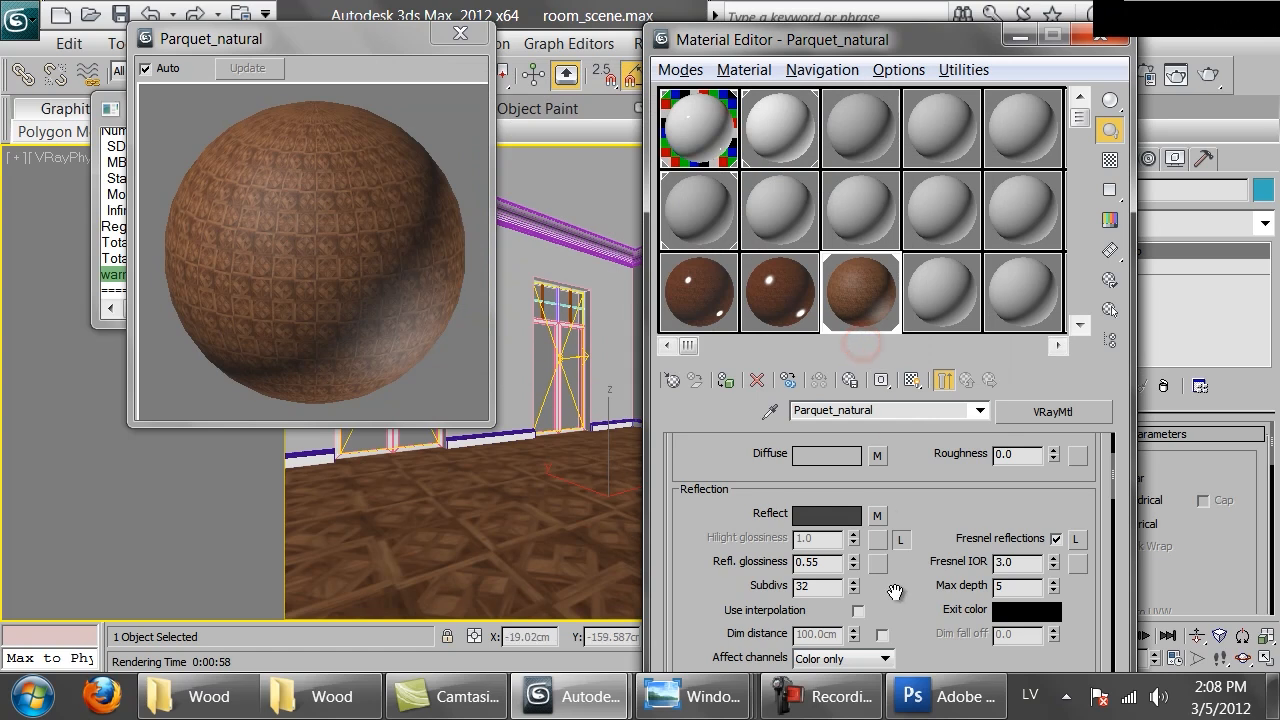
{"action": "left_click_drag", "start_coordinate": [904, 603], "coordinate": [904, 575]}
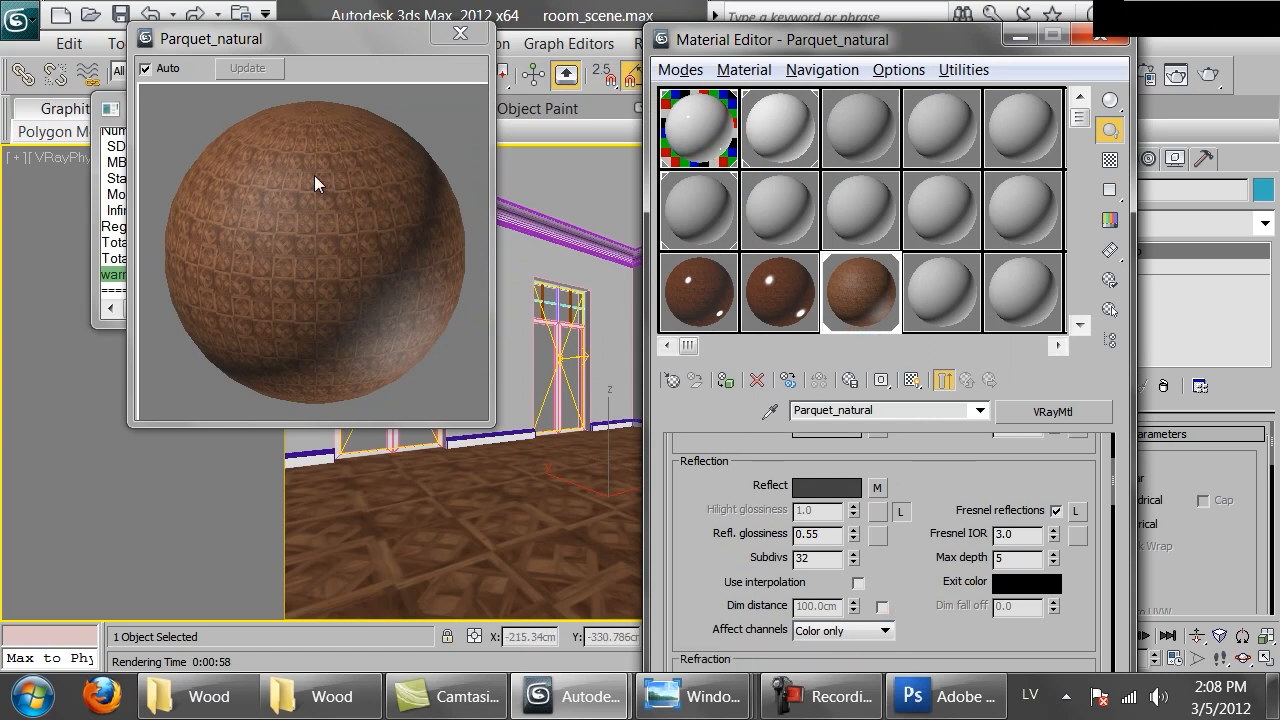
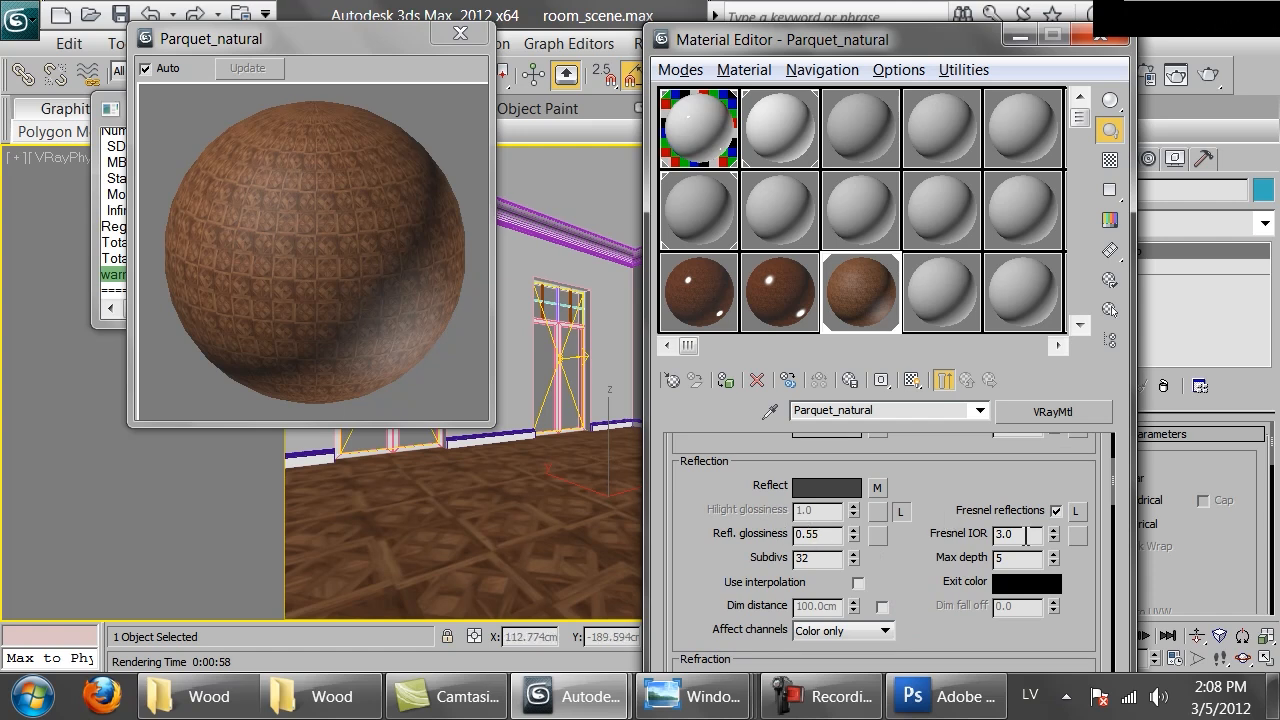
Replace the bump noise map with a Mix map, keeping the noise as a sub-map
{"action": "mouse_move", "coordinate": [919, 598]}
{"action": "left_mouse_down"}
{"action": "mouse_move", "coordinate": [904, 435]}
{"action": "mouse_move", "coordinate": [931, 588]}
{"action": "left_mouse_up"}
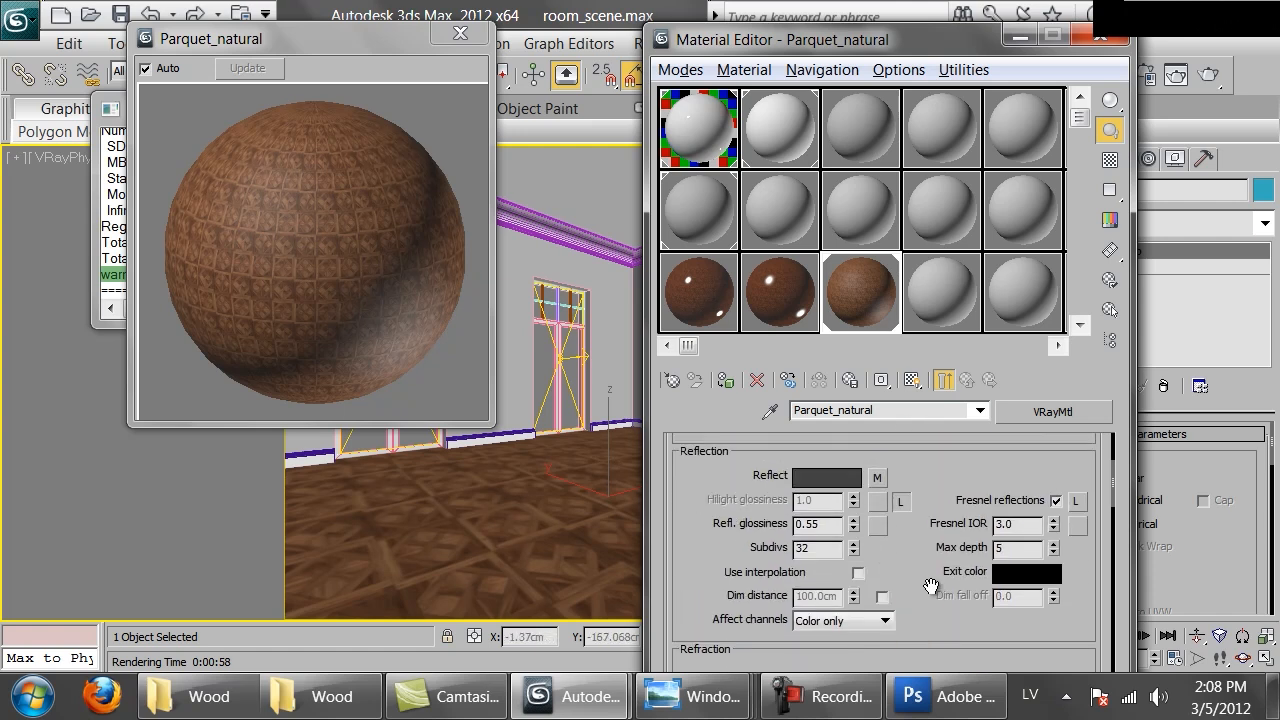
{"action": "scroll", "coordinate": [920, 500], "scroll_direction": "down", "scroll_amount": 10}
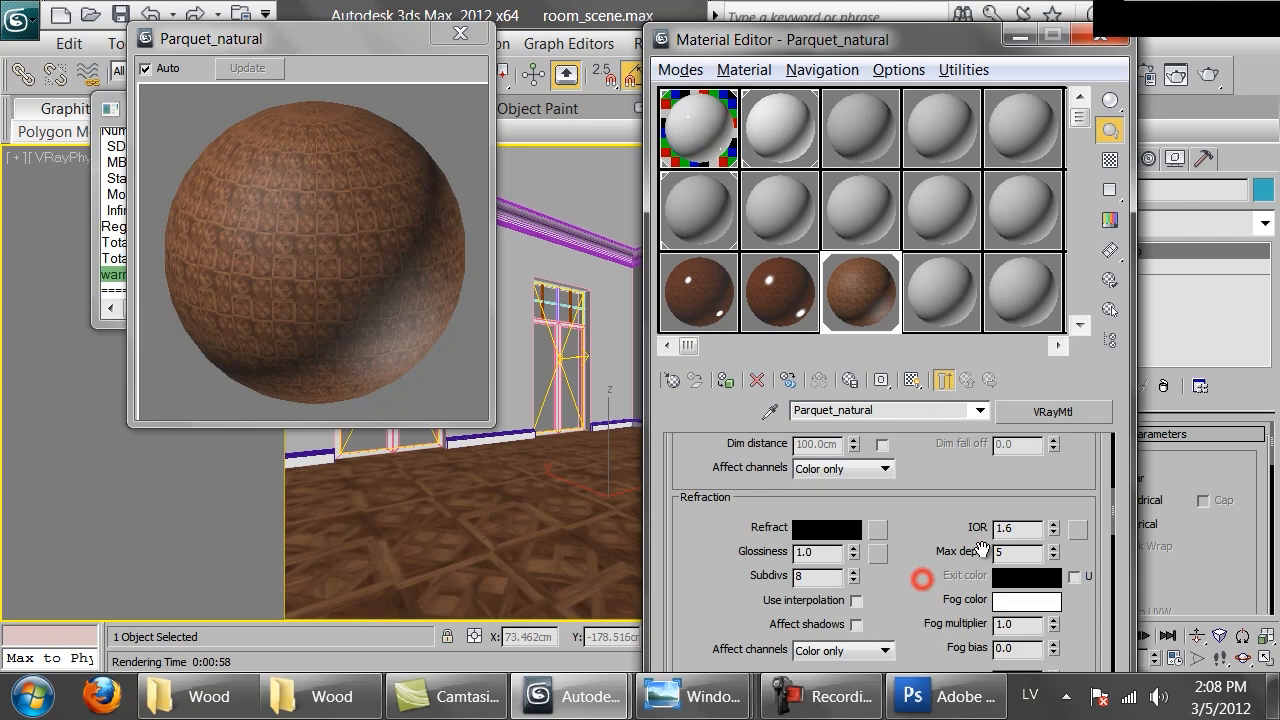
{"action": "scroll", "coordinate": [961, 574], "scroll_direction": "down", "scroll_amount": 6}
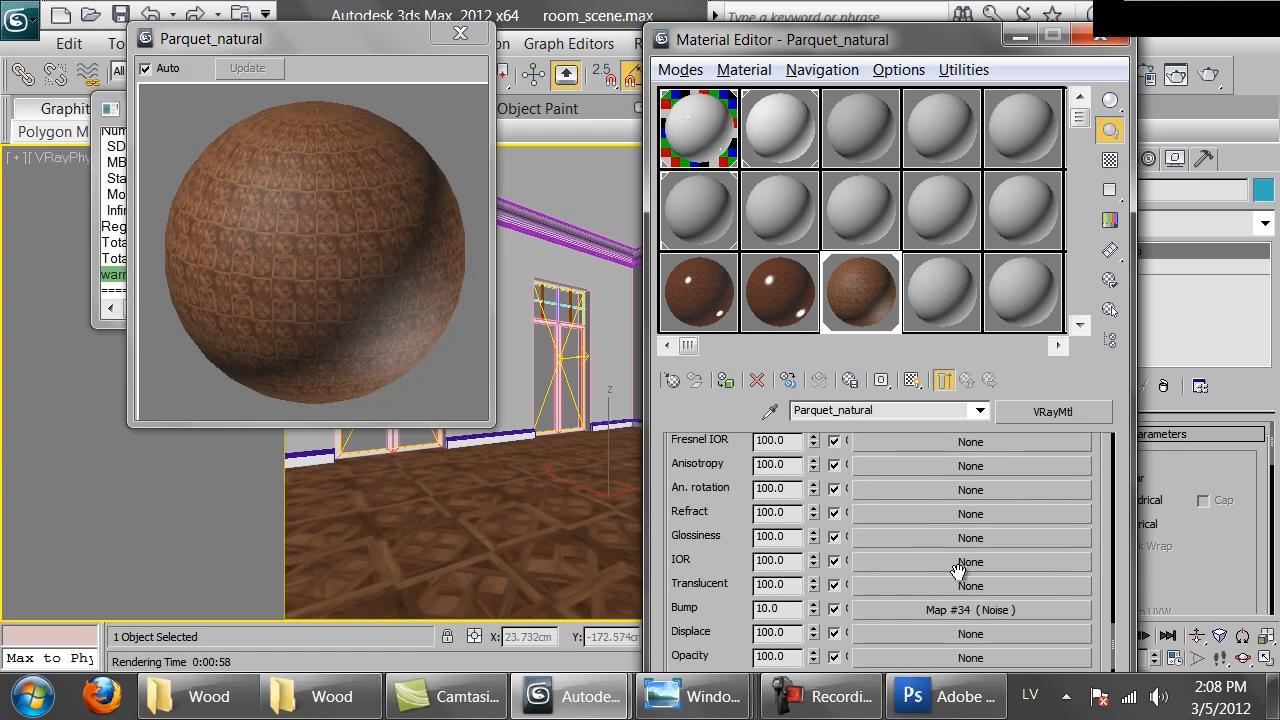
{"action": "left_click", "coordinate": [941, 611]}
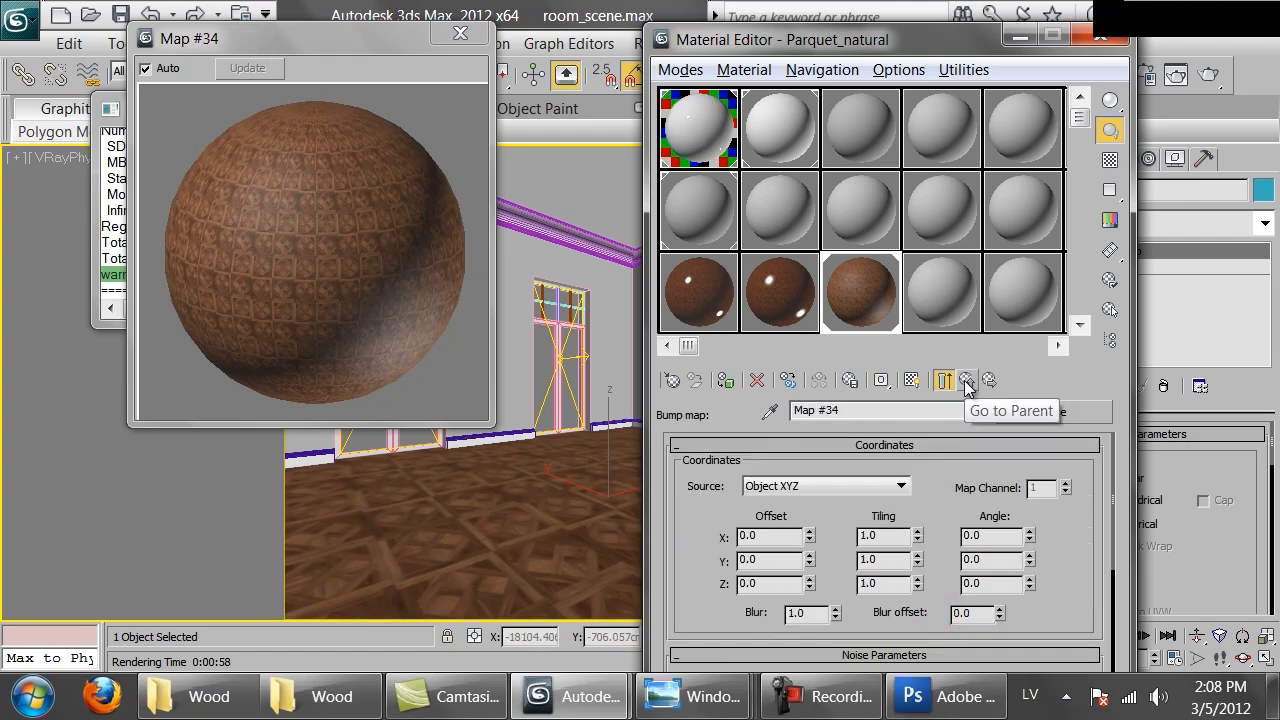
{"action": "left_click", "coordinate": [944, 380]}
{"action": "left_click", "coordinate": [946, 612]}
{"action": "left_click", "coordinate": [1052, 411]}
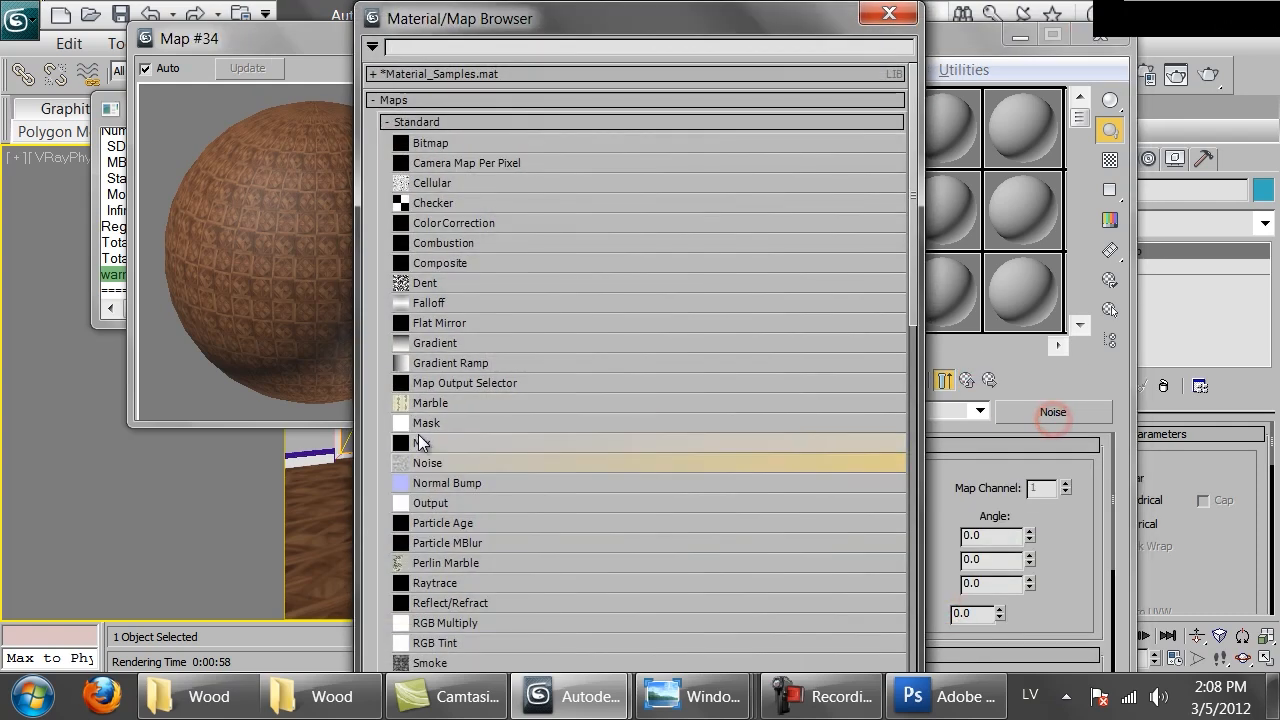
{"action": "double_click", "coordinate": [435, 441]}
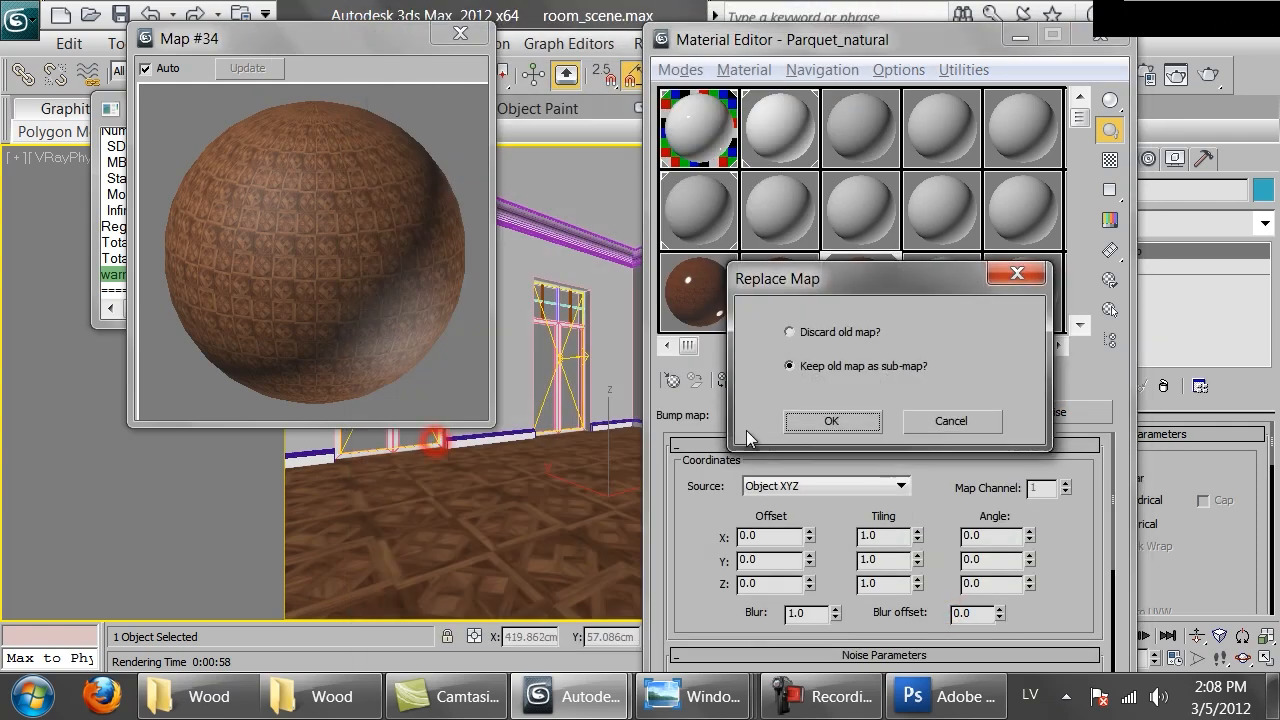
{"action": "left_click", "coordinate": [830, 421]}
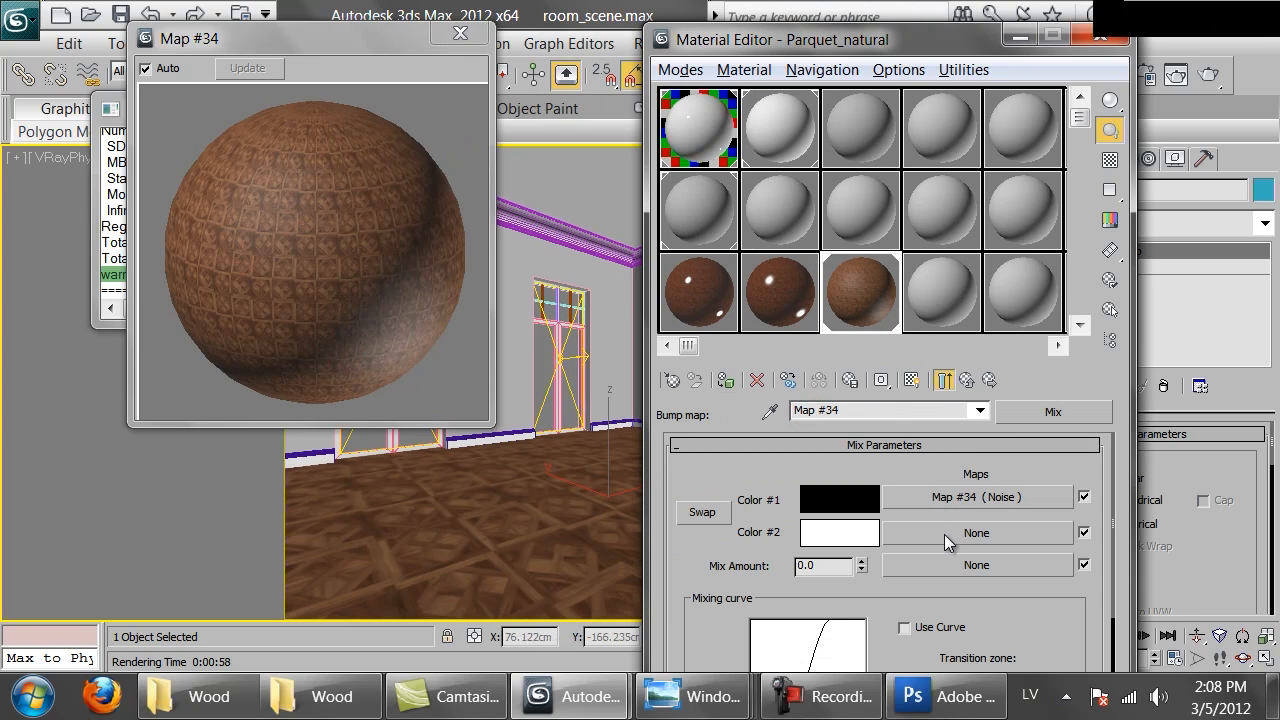
Load Brittany_bump_2.png into the Mix's Color #2 slot and give it a real-world size of 90 cm by 90 cm
{"action": "left_click", "coordinate": [944, 534]}
{"action": "double_click", "coordinate": [513, 142]}
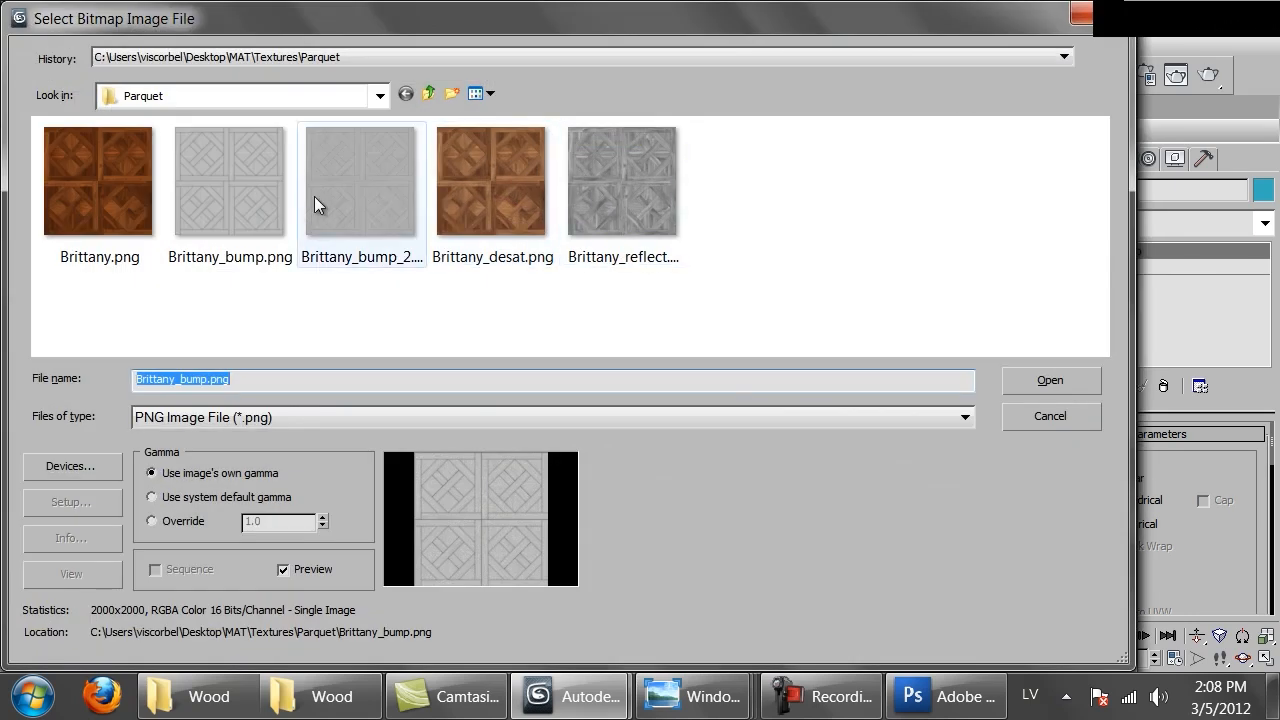
{"action": "double_click", "coordinate": [379, 198]}
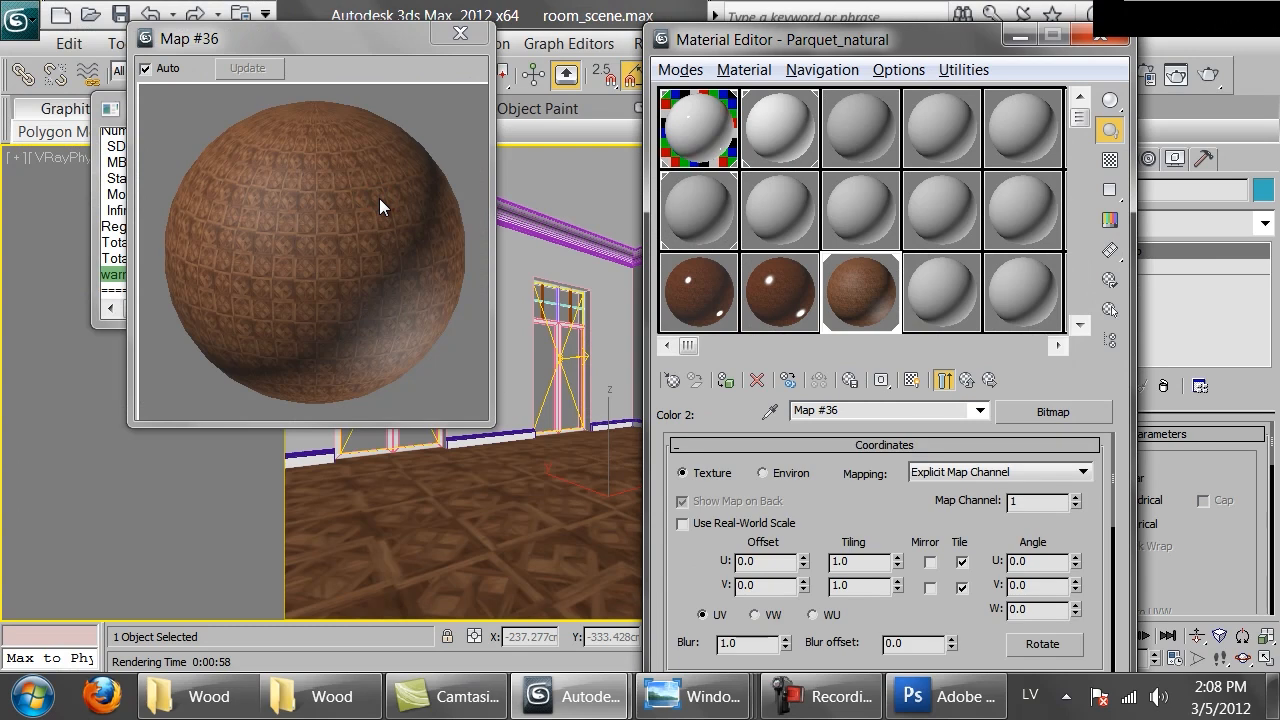
{"action": "left_click", "coordinate": [683, 523]}
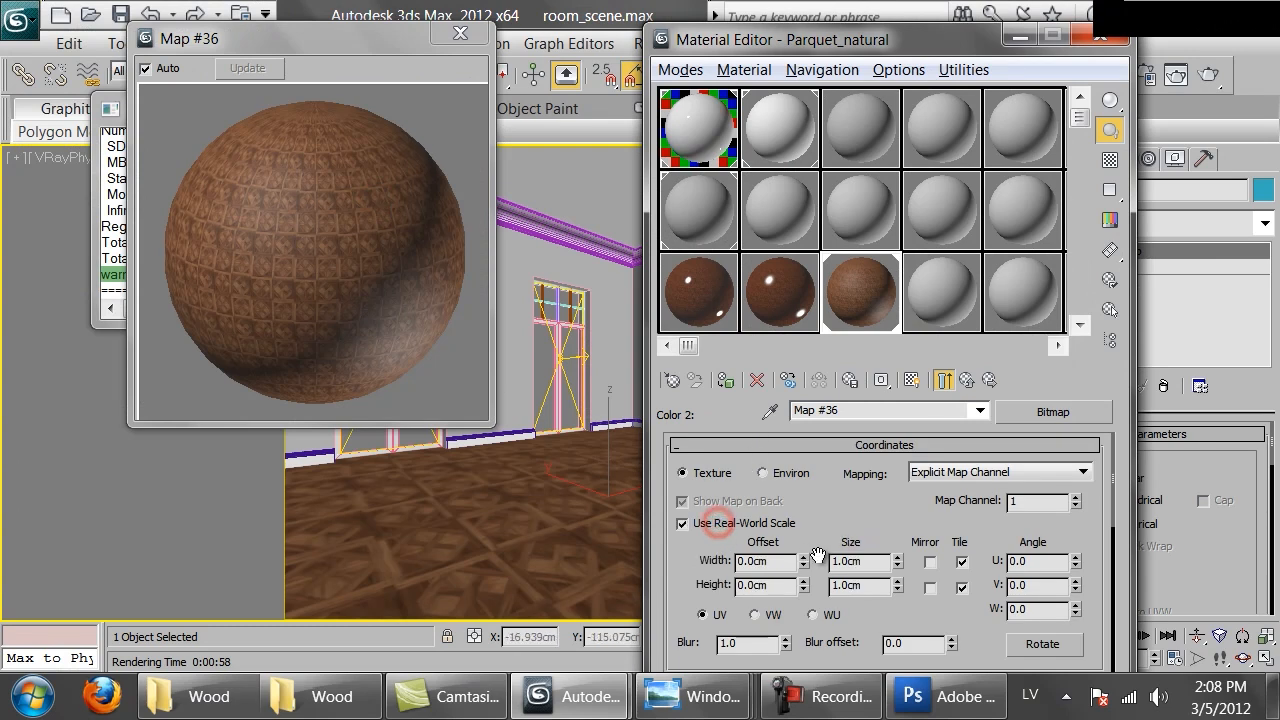
{"action": "double_click", "coordinate": [869, 564]}
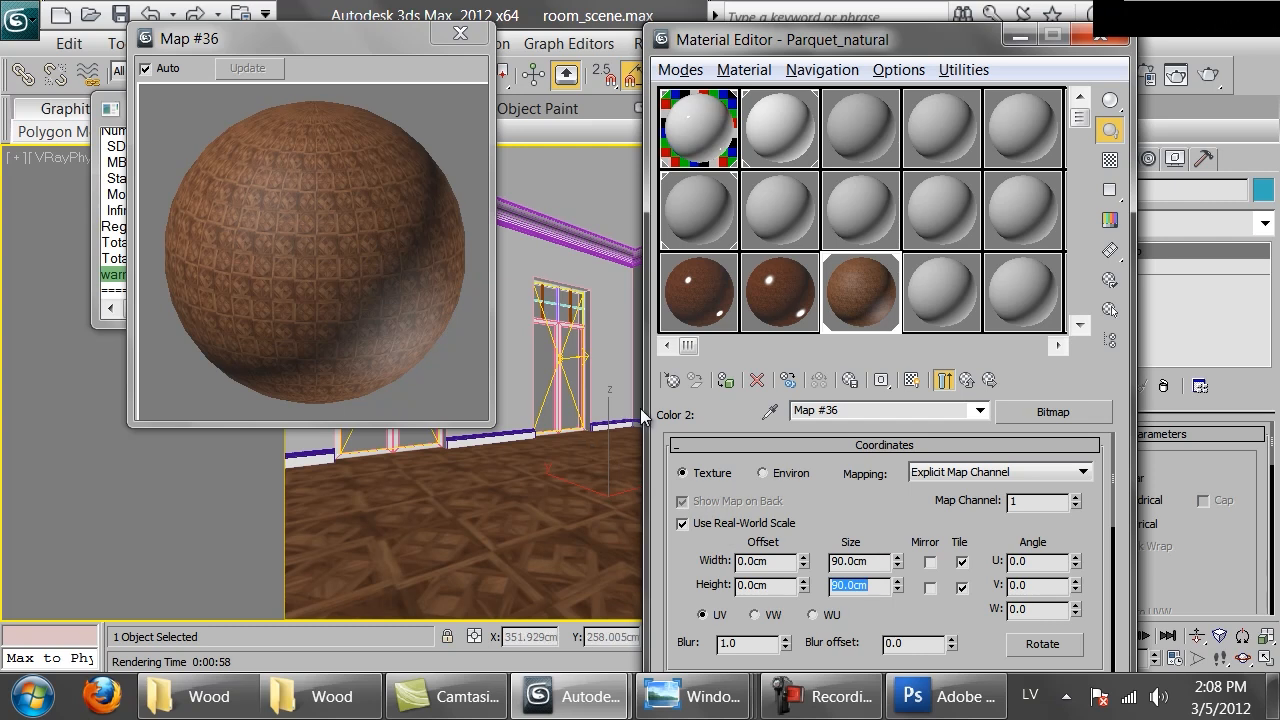
Set the Mix amount to 50 and enlarge the material preview
{"action": "left_click", "coordinate": [968, 381]}
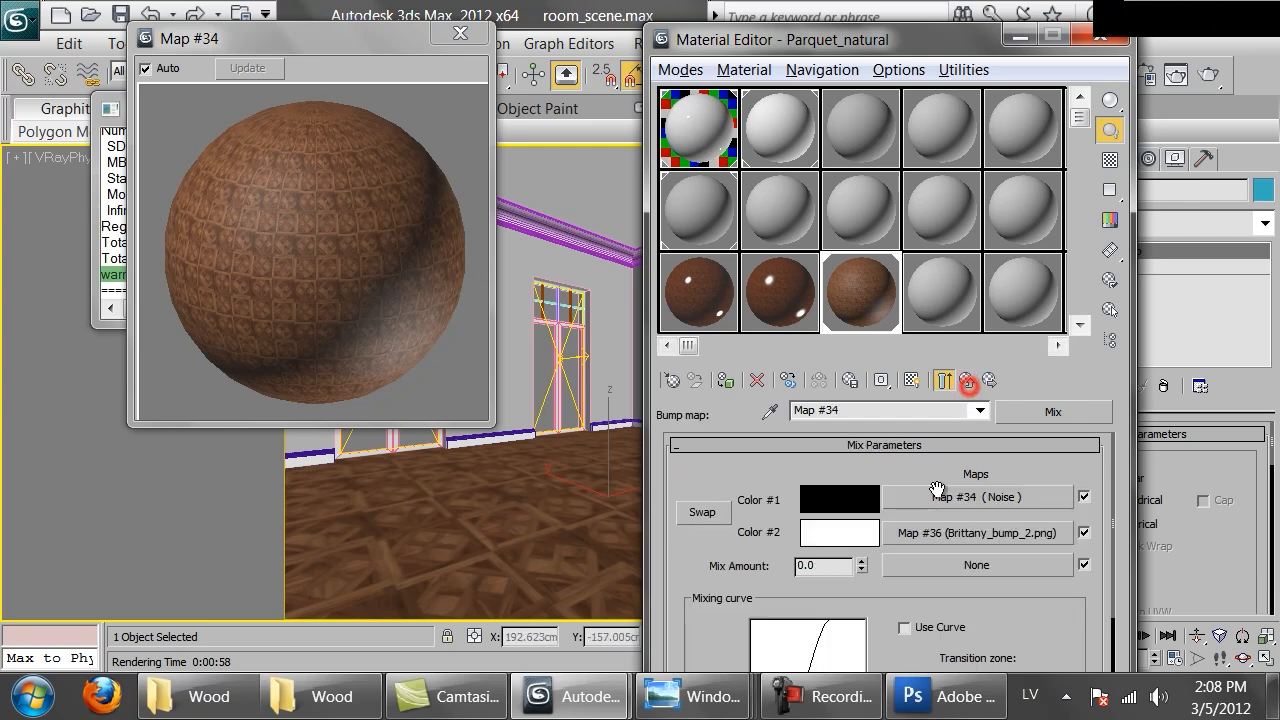
{"action": "double_click", "coordinate": [831, 567]}
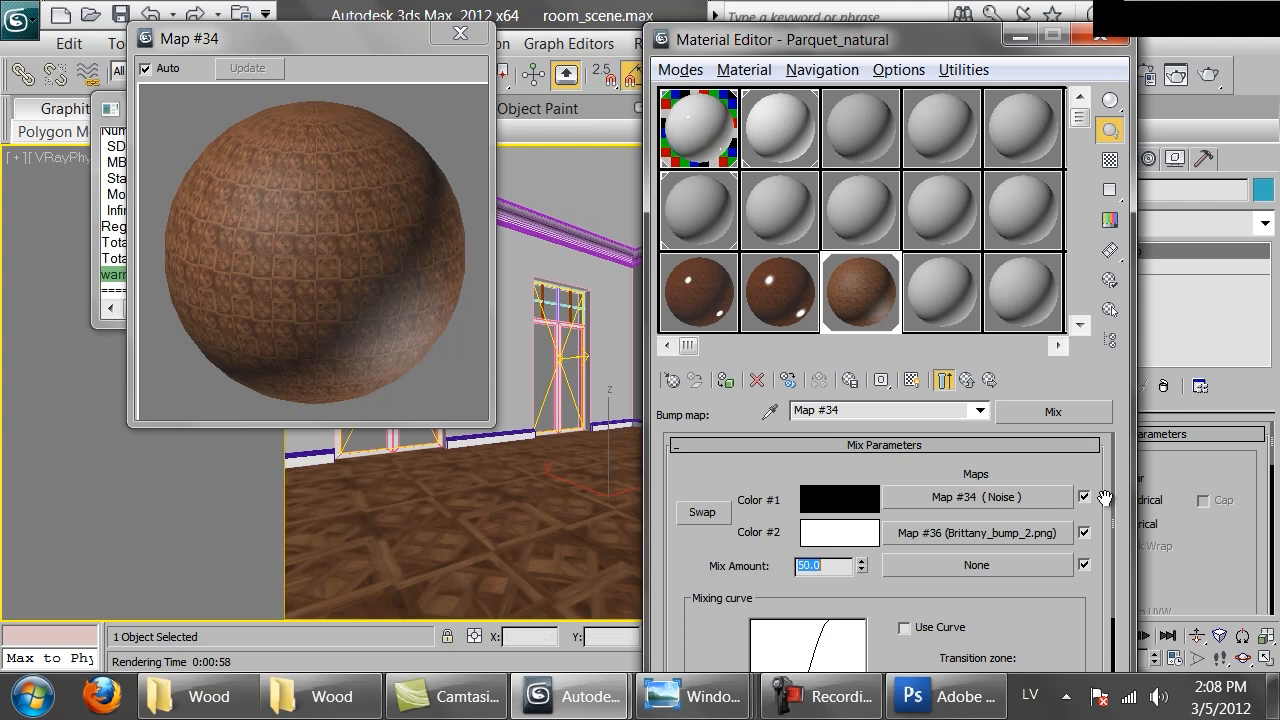
{"action": "left_click_drag", "start_coordinate": [489, 422], "coordinate": [807, 638]}
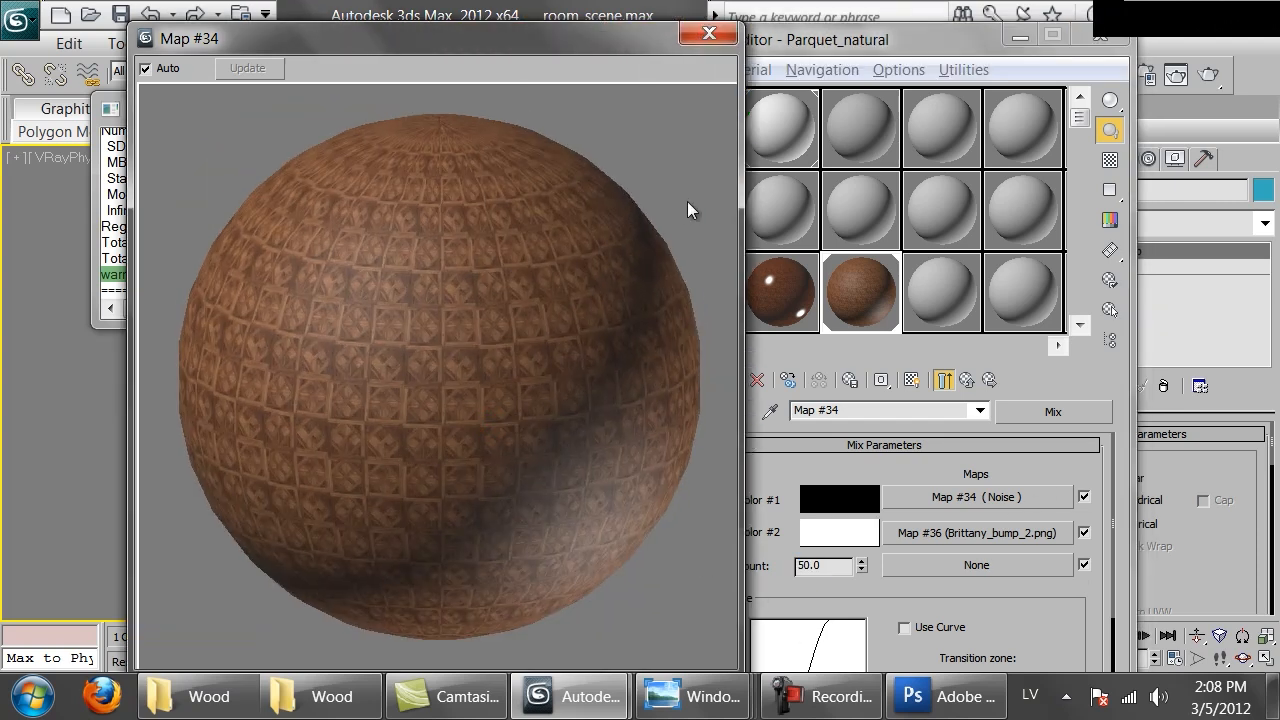
Return to Parquet_natural, set the bump amount to 20, and close the preview window
{"action": "left_click", "coordinate": [989, 380]}
{"action": "left_click_drag", "start_coordinate": [800, 608], "coordinate": [756, 608]}
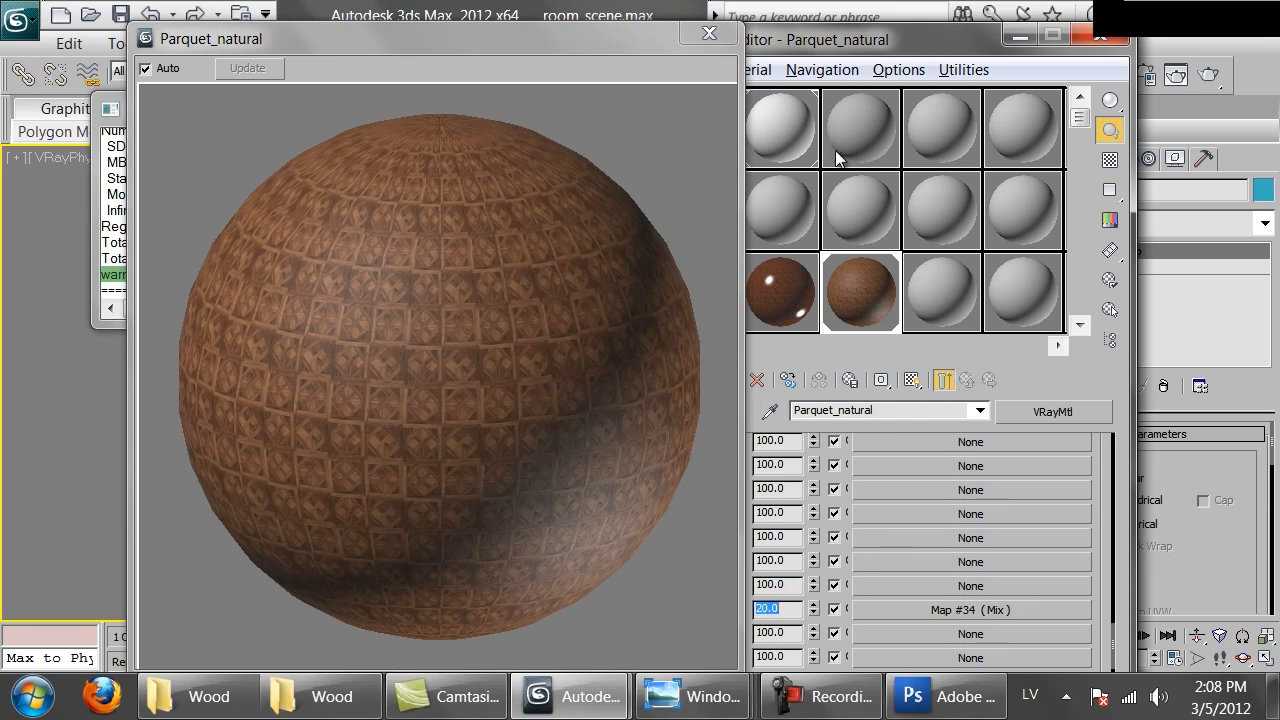
{"action": "left_click", "coordinate": [569, 513]}
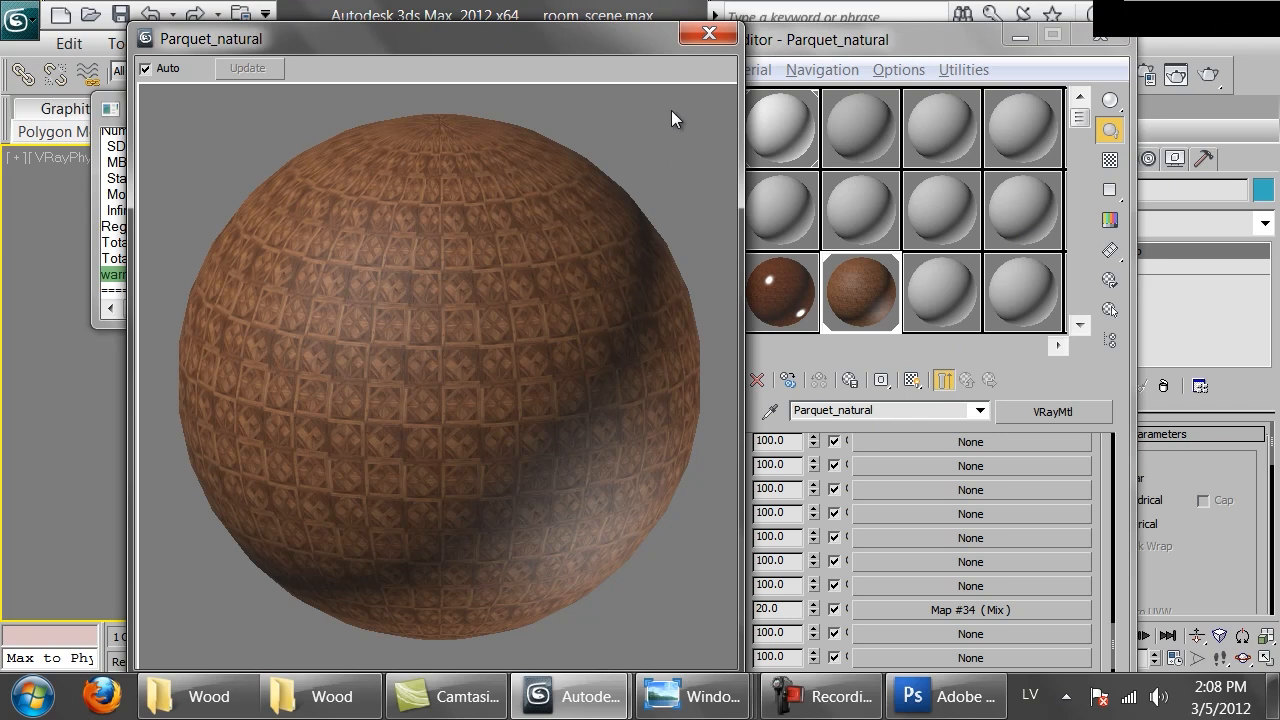
{"action": "left_click_drag", "start_coordinate": [742, 22], "coordinate": [437, 325]}
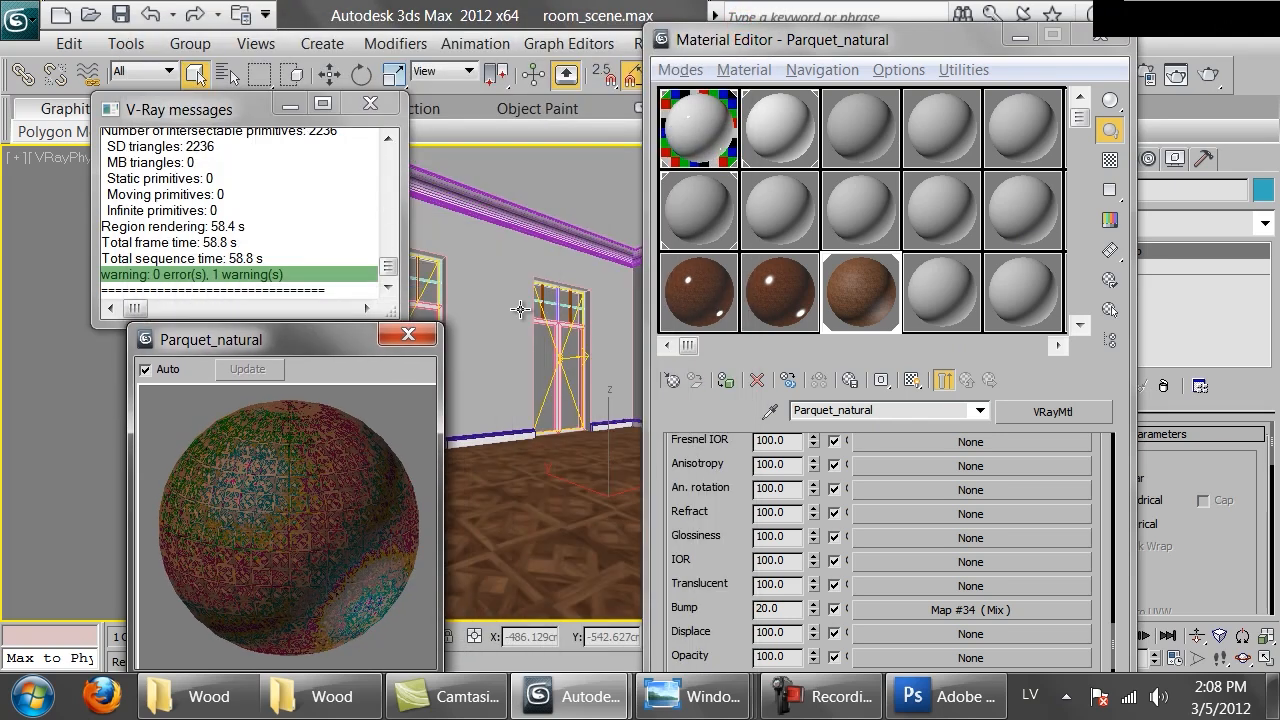
{"action": "left_click", "coordinate": [417, 331]}
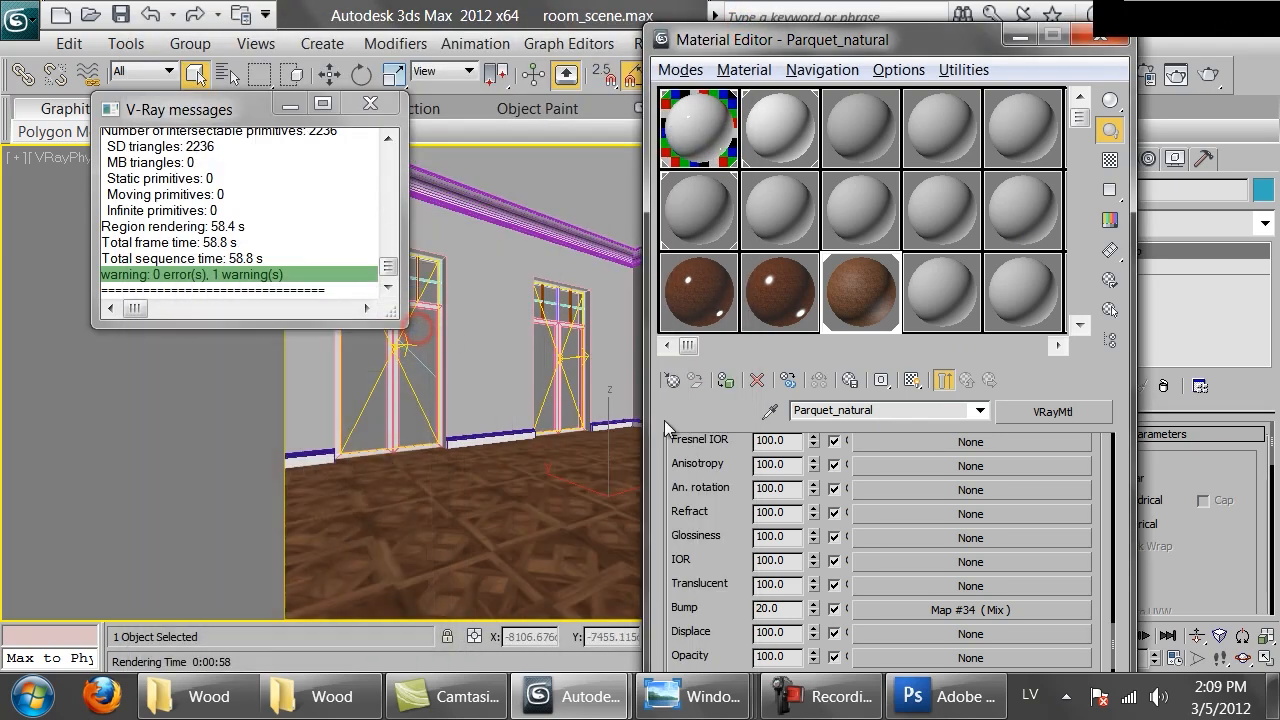
Render the scene with the updated parquet material
{"action": "left_click_drag", "start_coordinate": [689, 488], "coordinate": [770, 504]}
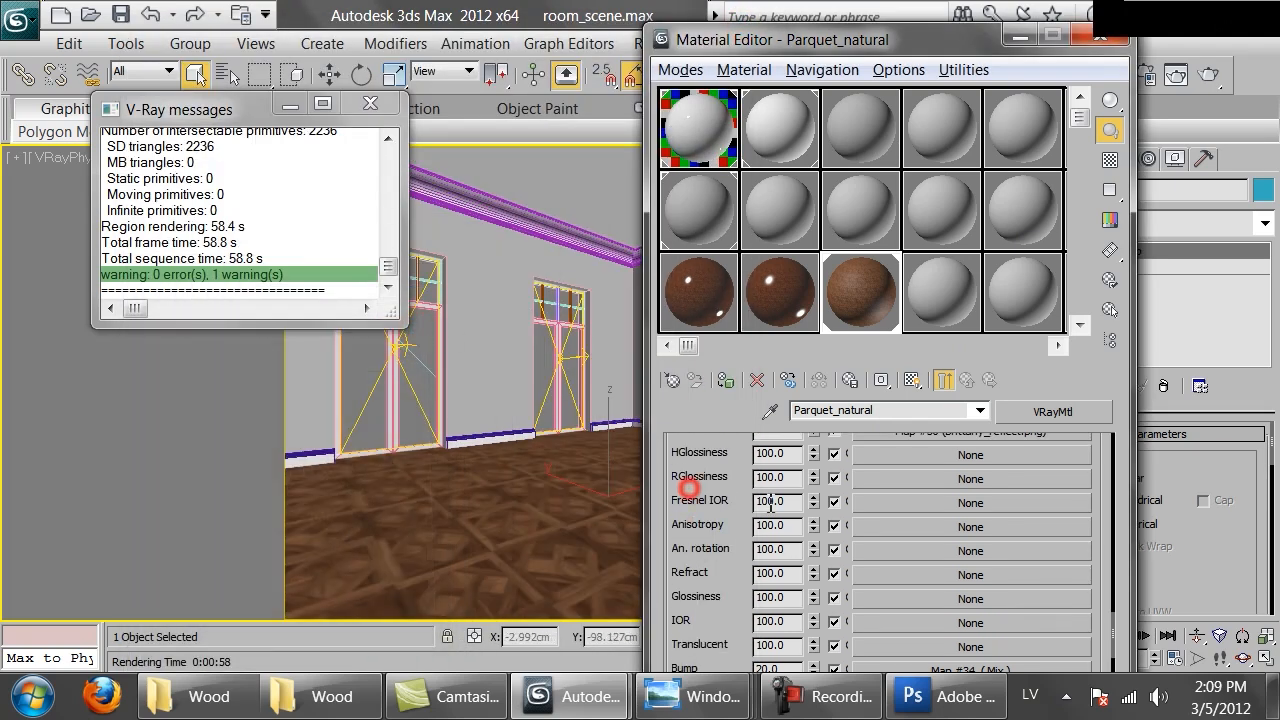
{"action": "left_click", "coordinate": [1206, 80]}
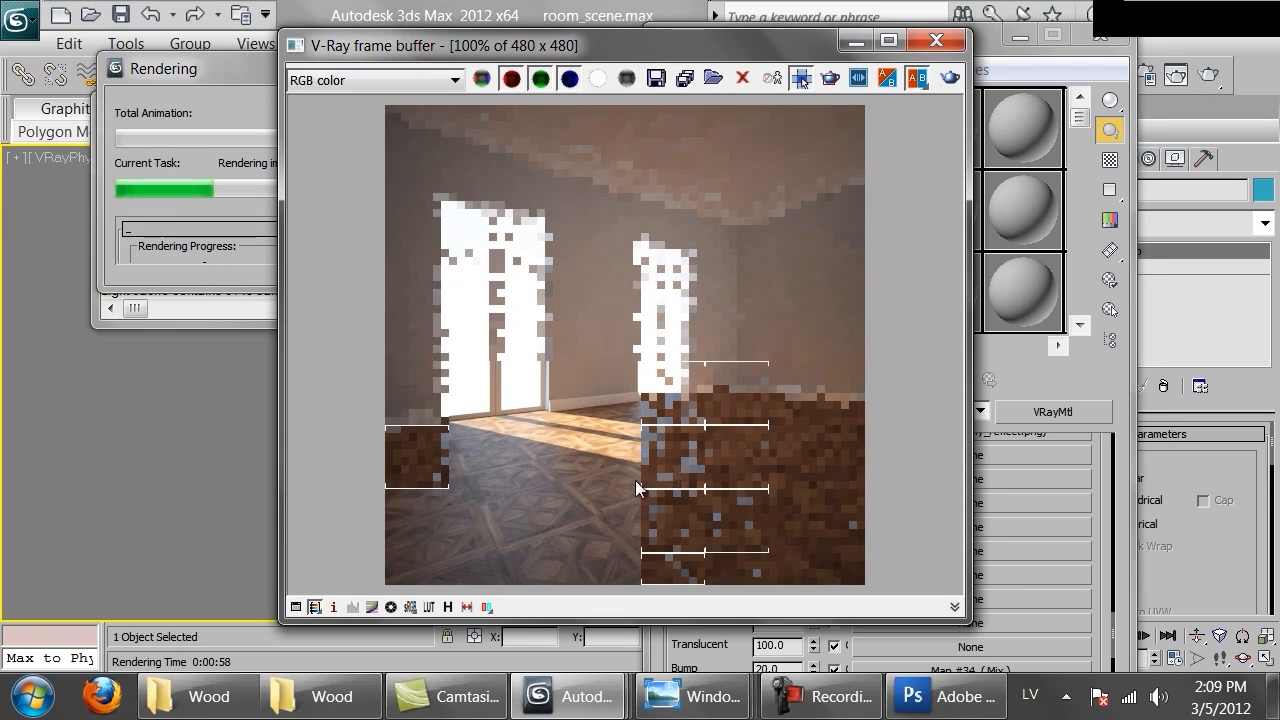
Compare the rendered floor with the reference wood floor photo
{"action": "mouse_move", "coordinate": [690, 697]}
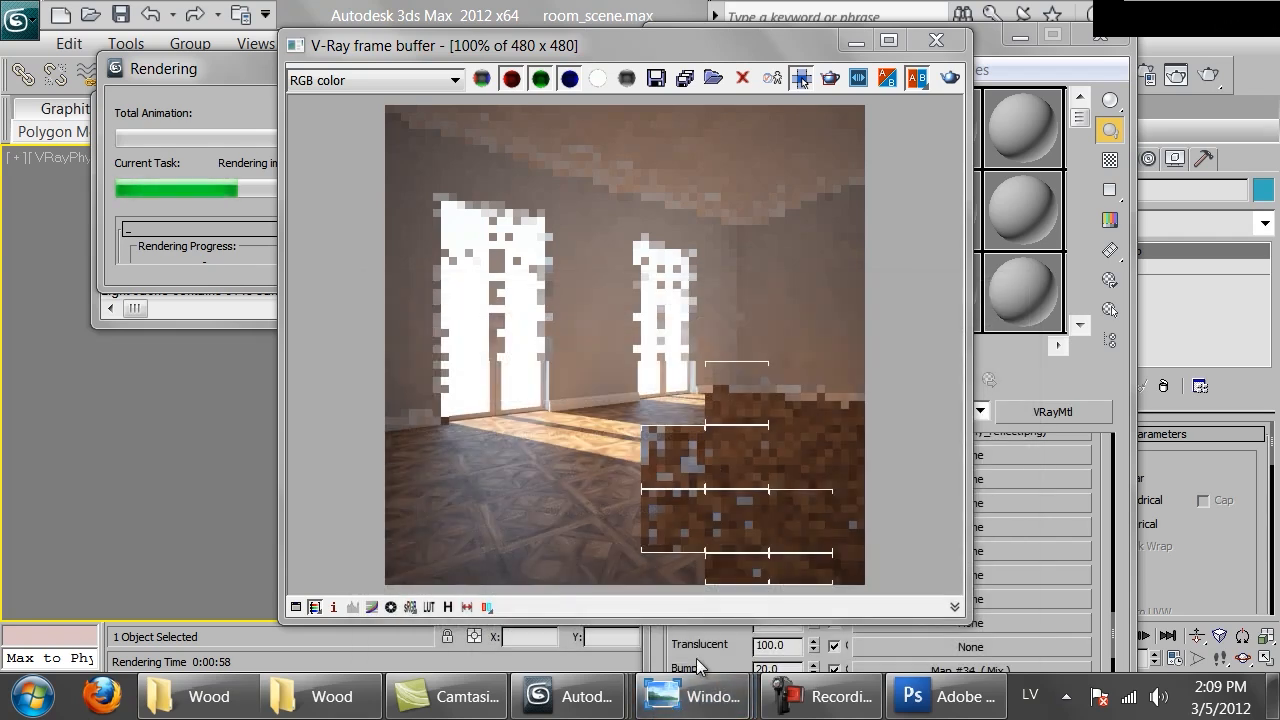
{"action": "right_click", "coordinate": [693, 697]}
{"action": "left_click", "coordinate": [694, 636]}
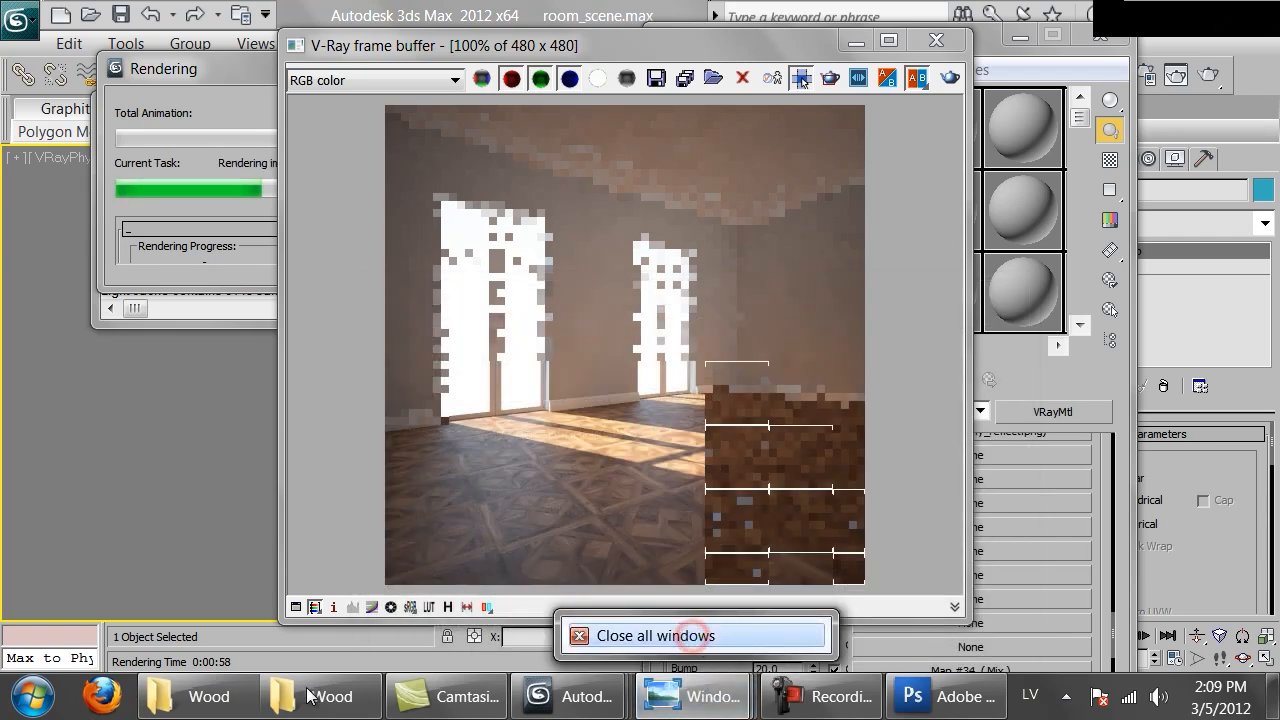
{"action": "left_click", "coordinate": [308, 697]}
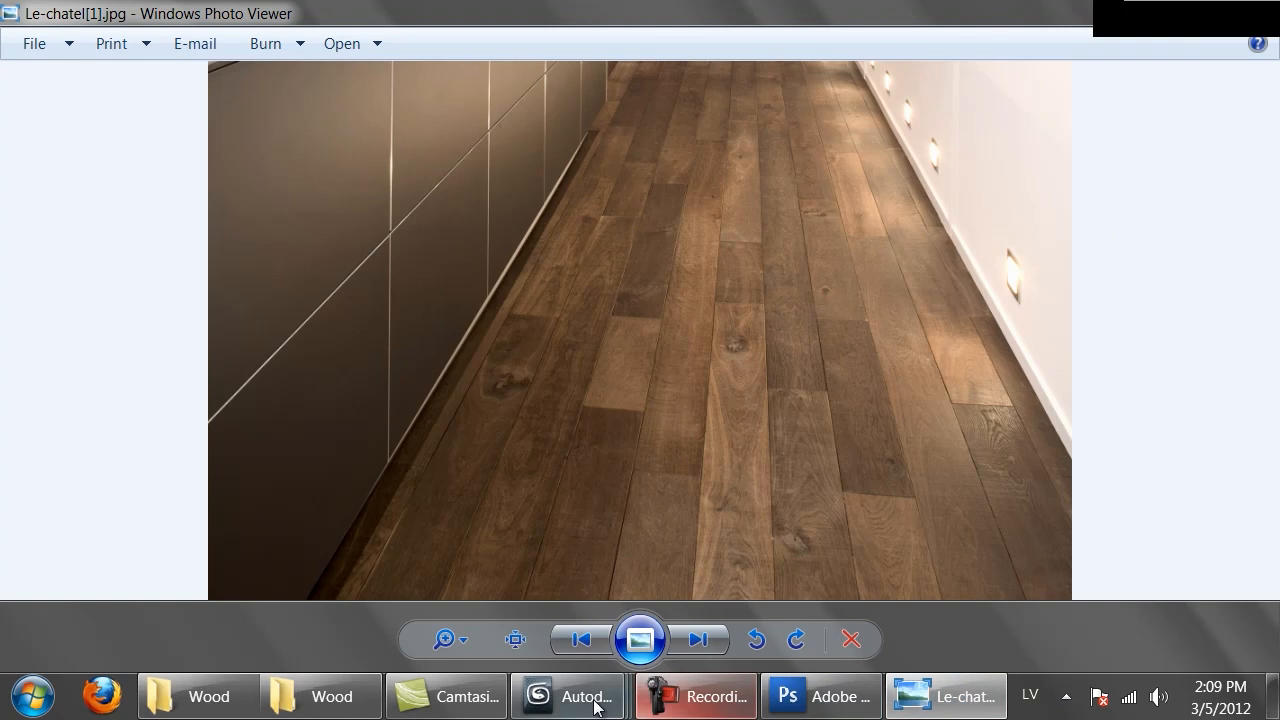
{"action": "mouse_move", "coordinate": [590, 697]}
{"action": "left_click", "coordinate": [727, 614]}
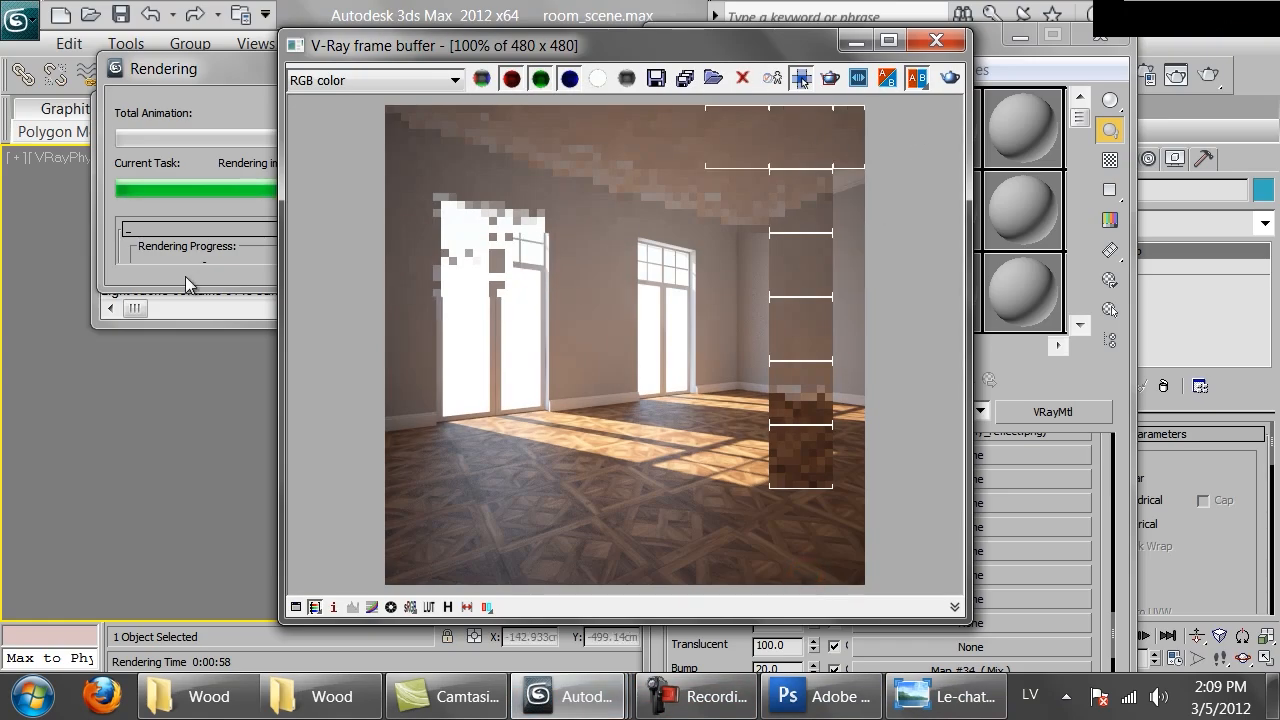
{"action": "left_click", "coordinate": [219, 231]}
{"action": "left_click", "coordinate": [515, 112]}
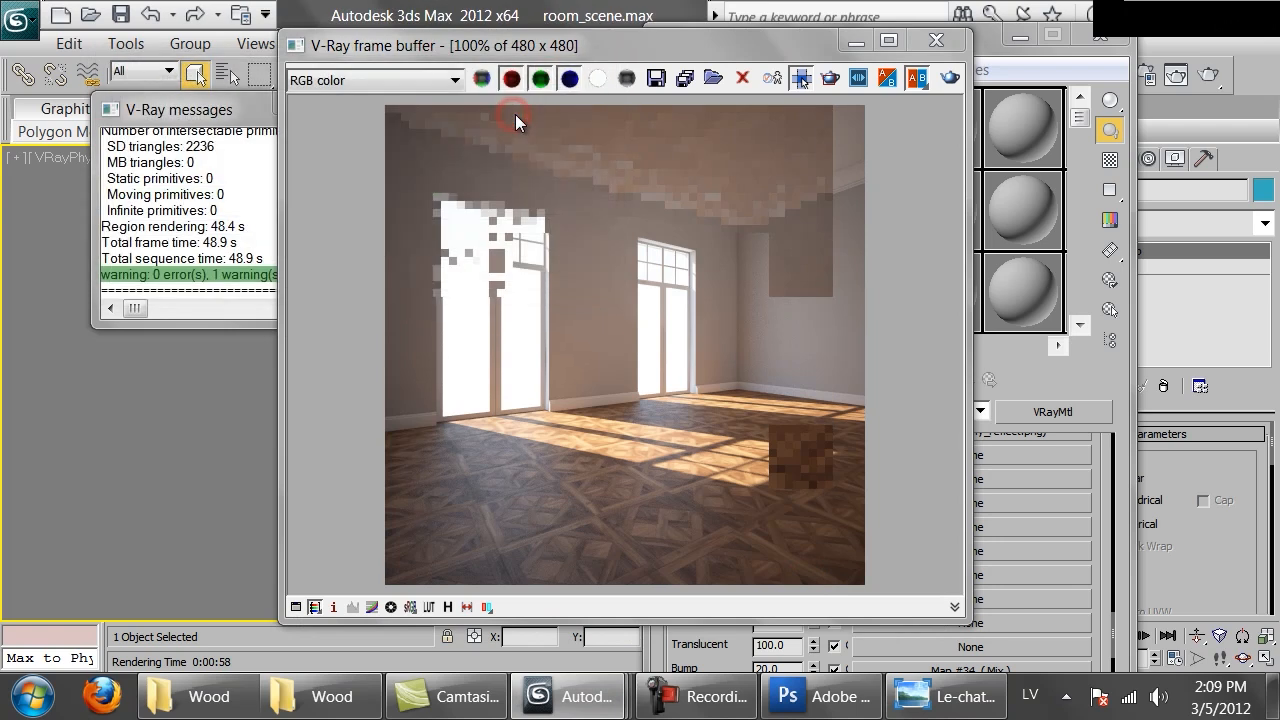
{"action": "left_click", "coordinate": [1100, 528]}
{"action": "left_click", "coordinate": [950, 696]}
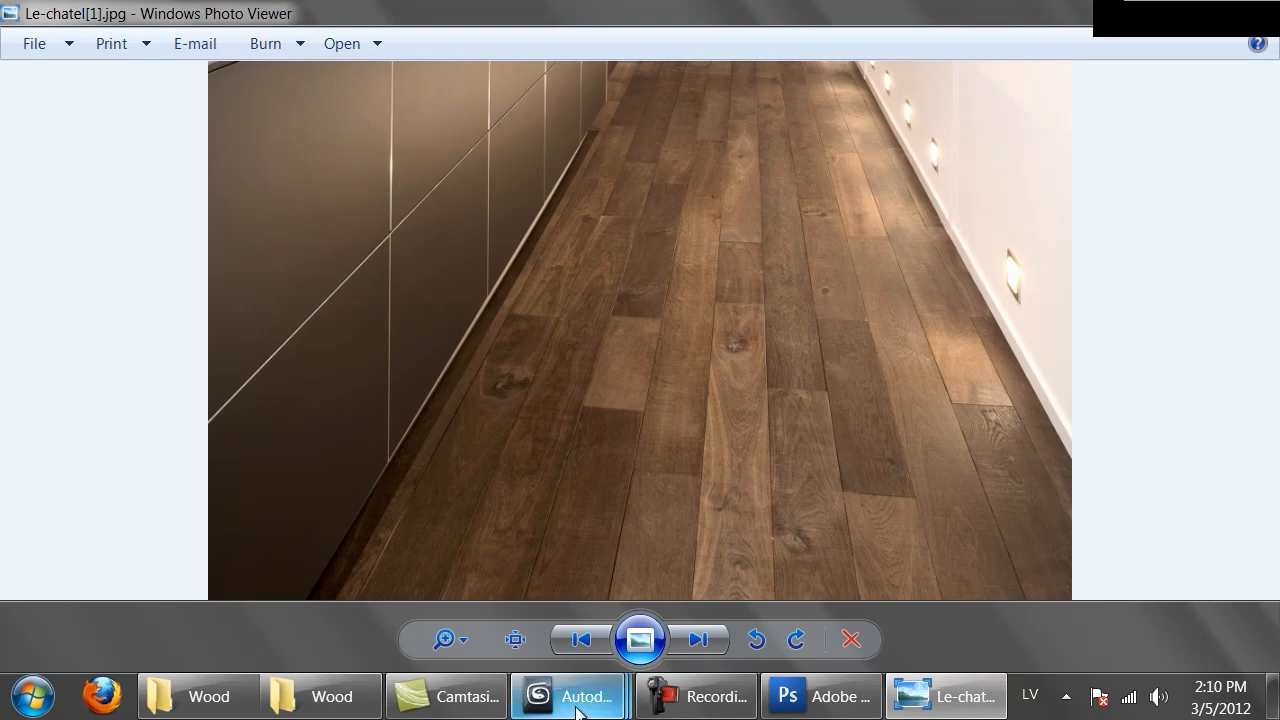
{"action": "mouse_move", "coordinate": [575, 690]}
{"action": "left_click", "coordinate": [843, 572]}
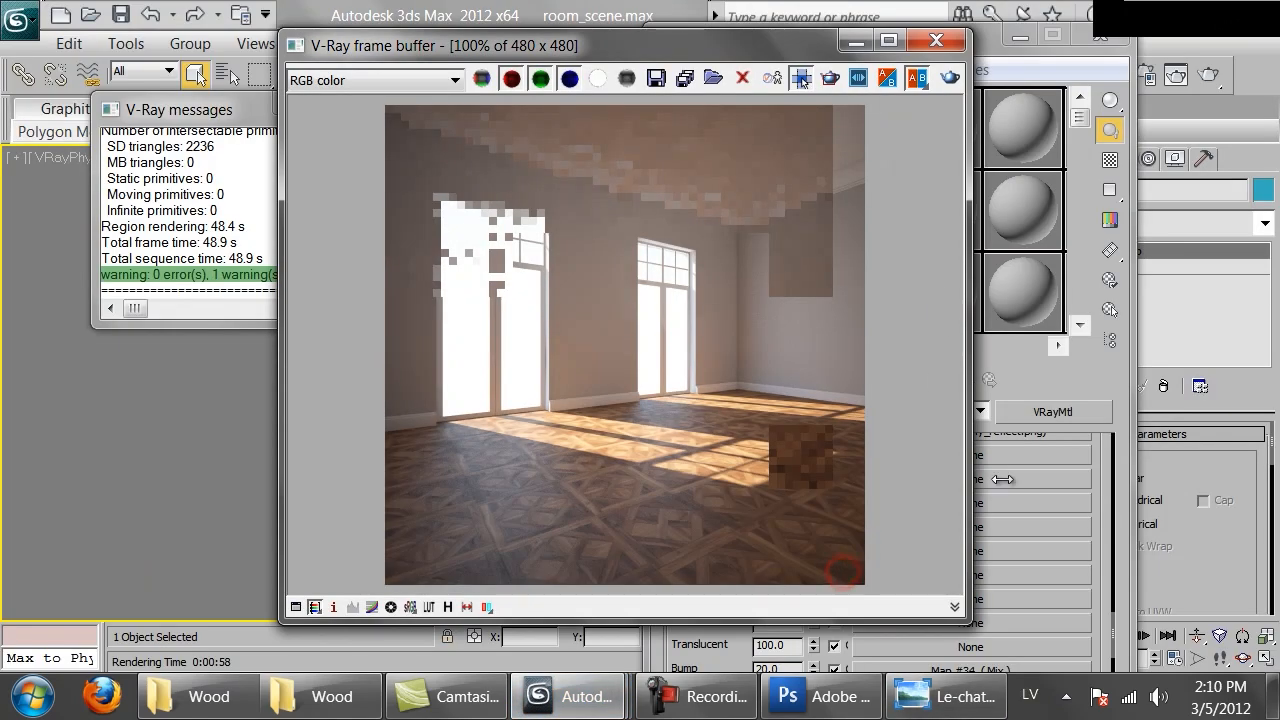
Set the Reflect map amount of Parquet_natural to 100
{"action": "left_click", "coordinate": [702, 521]}
{"action": "double_click", "coordinate": [790, 545]}
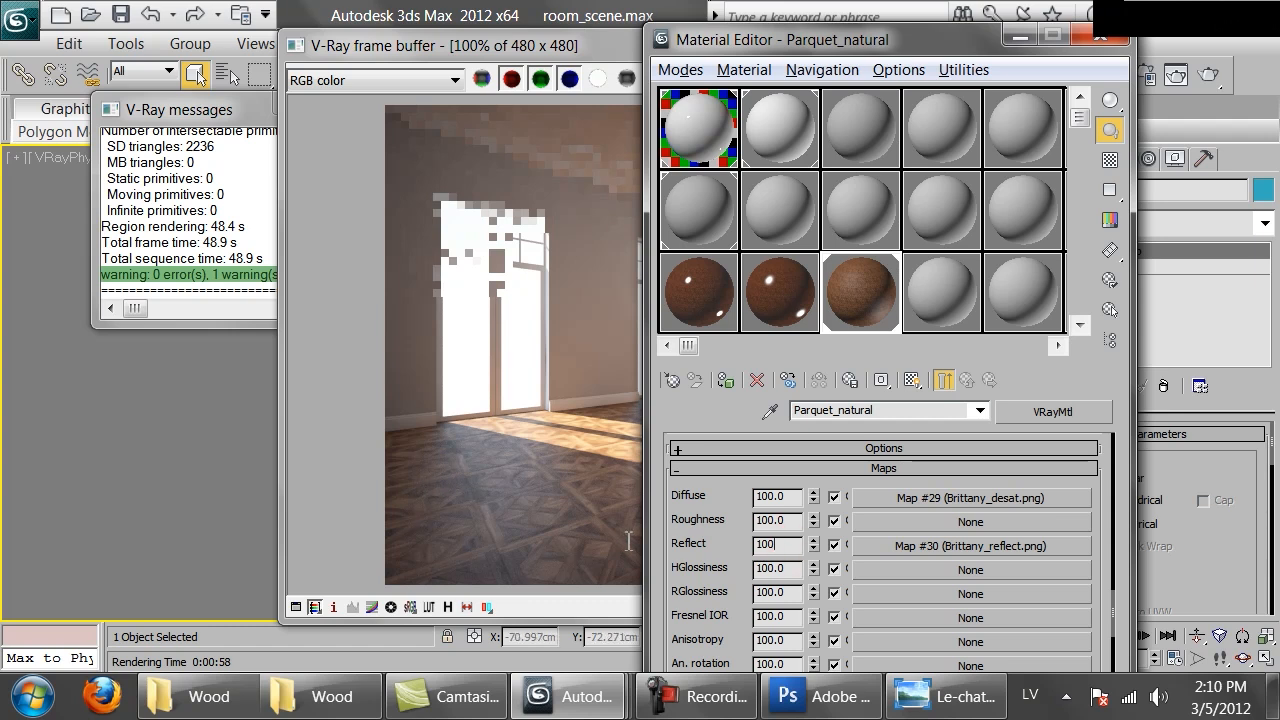
{"action": "type", "text": "100"}
{"action": "key", "text": "Return"}
Open an enlarged preview, open the reflect bitmap, and set its output RGB Level to 0.24
{"action": "left_click", "coordinate": [858, 299]}
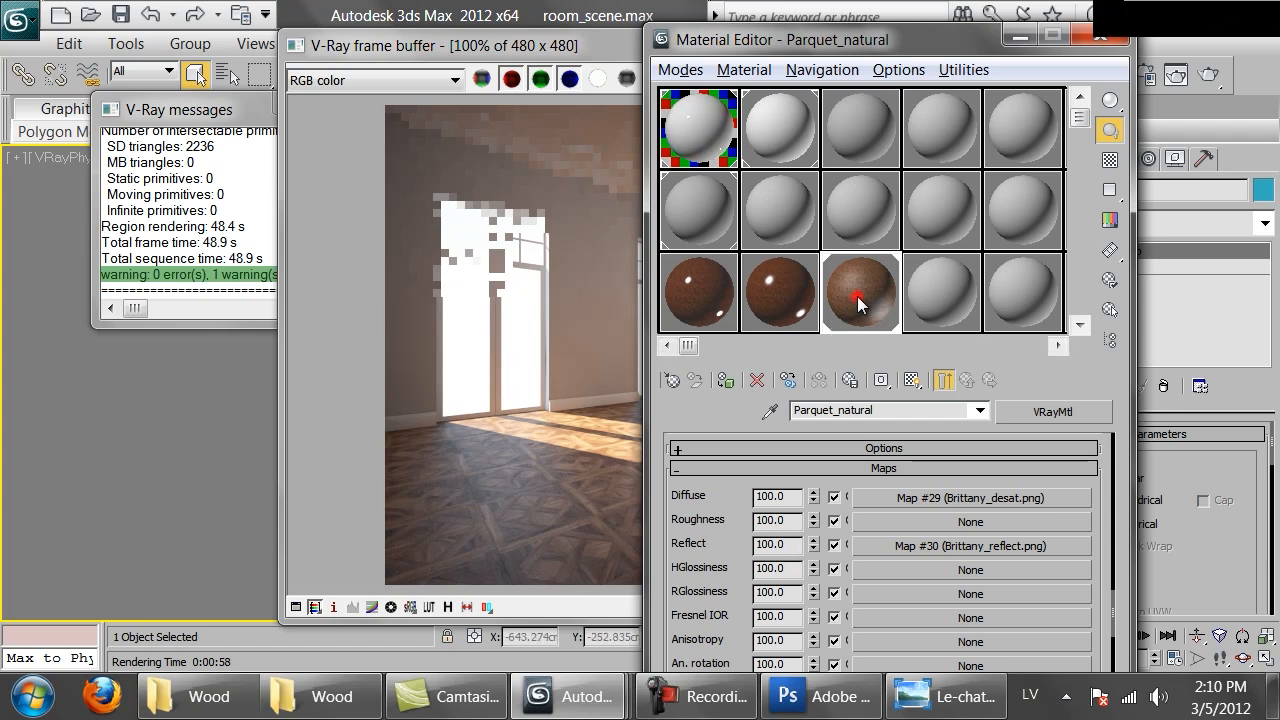
{"action": "double_click", "coordinate": [858, 299]}
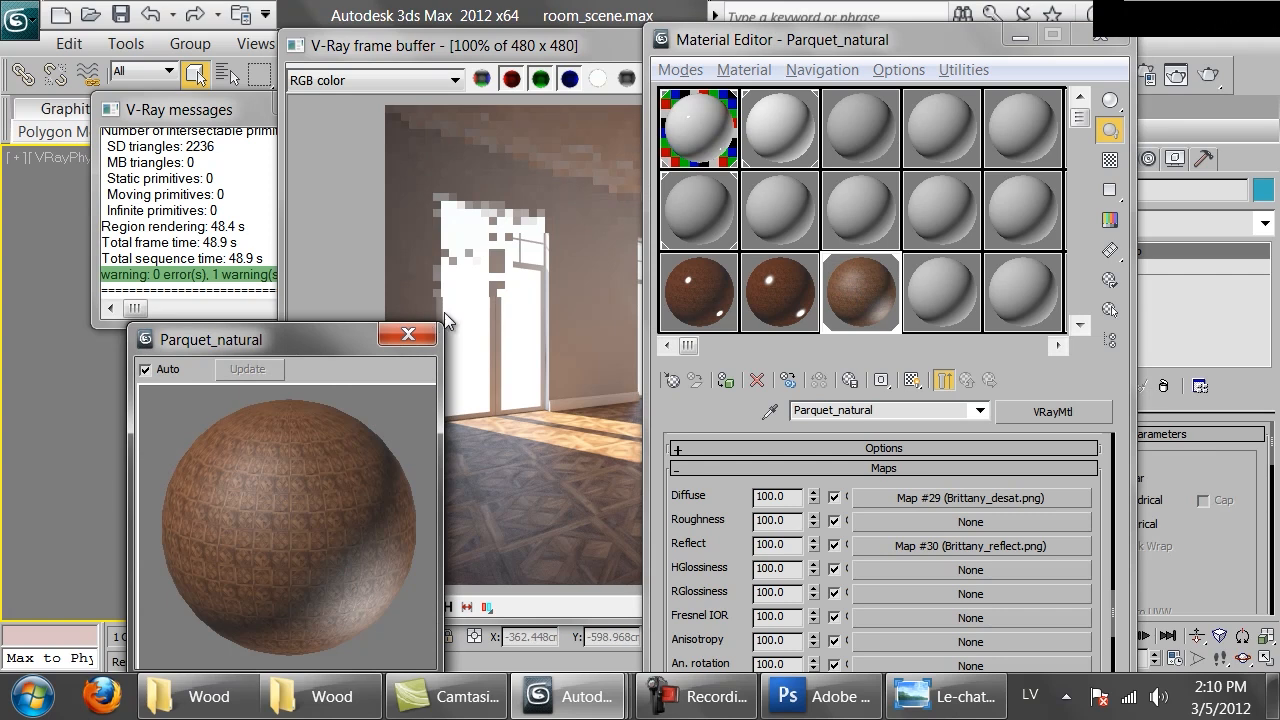
{"action": "left_click_drag", "start_coordinate": [440, 323], "coordinate": [660, 103]}
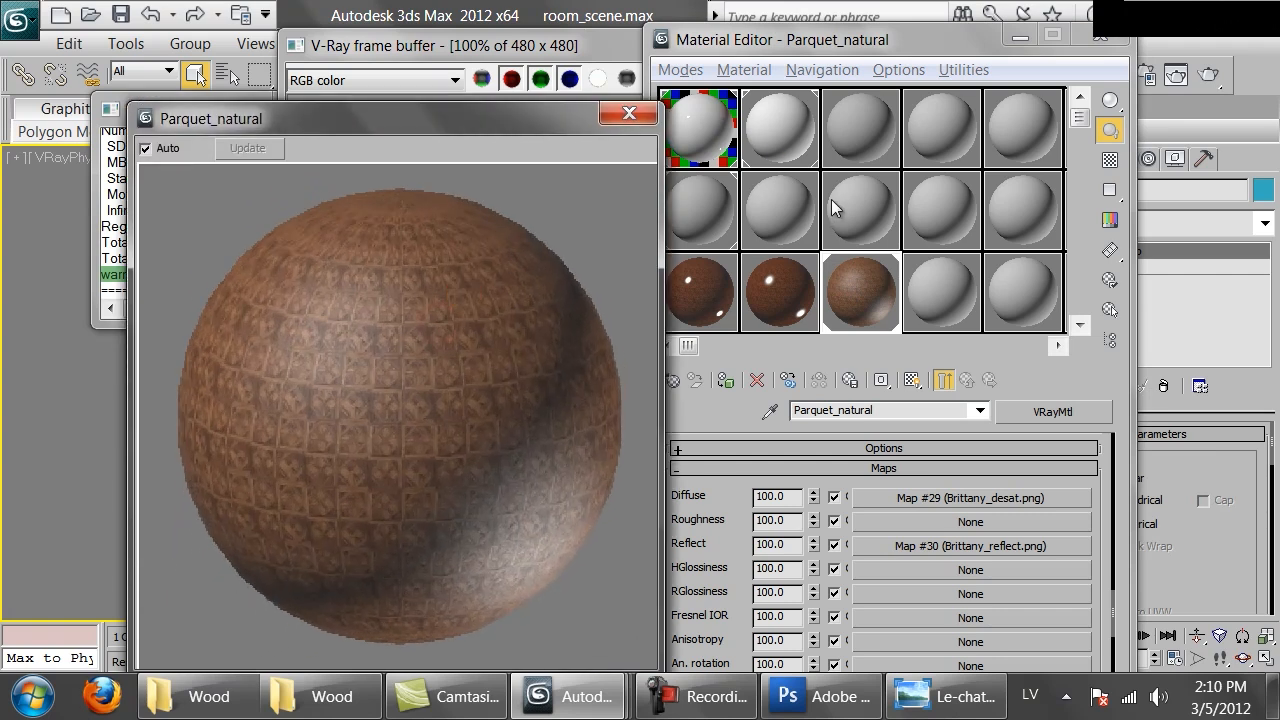
{"action": "left_click", "coordinate": [966, 547]}
{"action": "scroll", "coordinate": [983, 535], "scroll_direction": "down", "scroll_amount": 10}
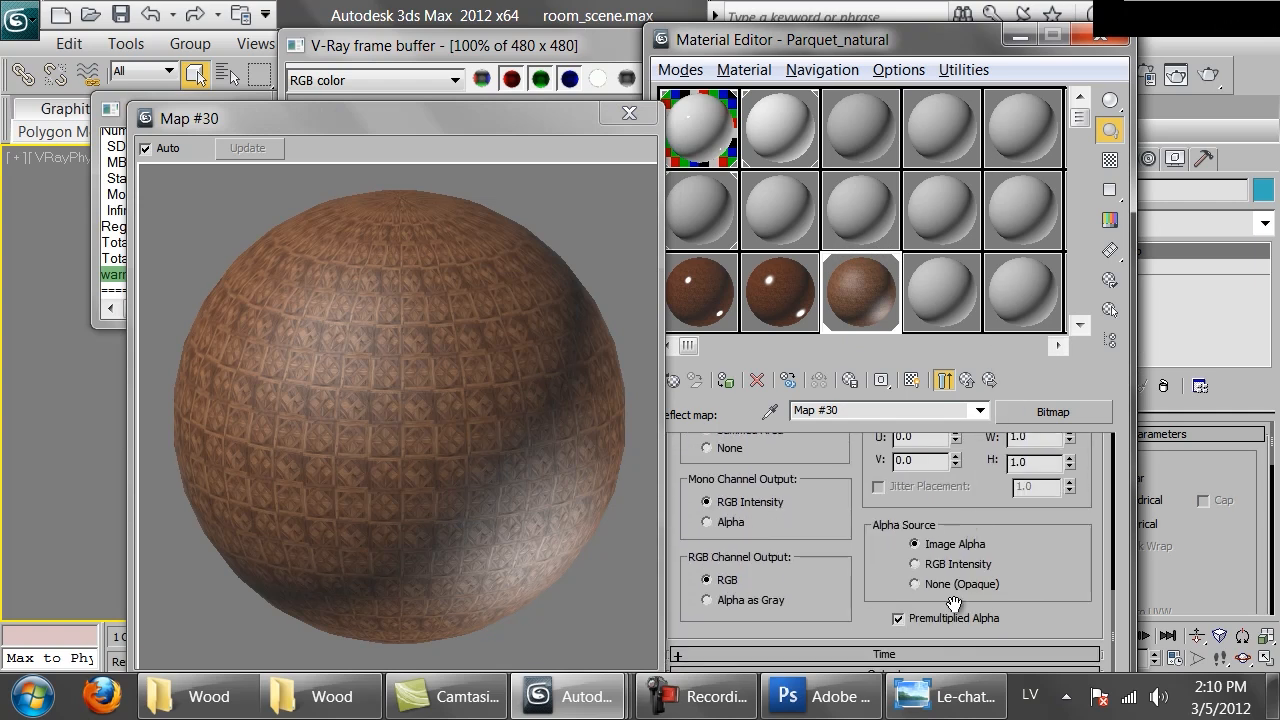
{"action": "left_click", "coordinate": [971, 674]}
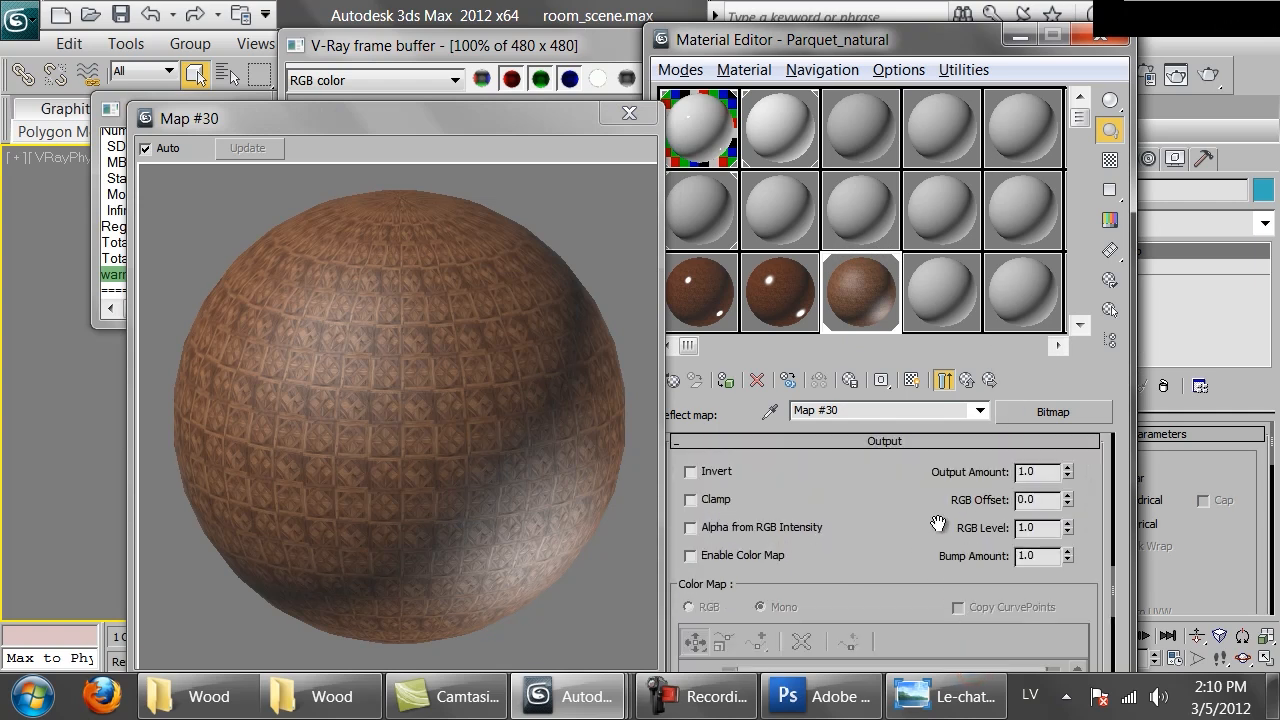
{"action": "left_click", "coordinate": [951, 388]}
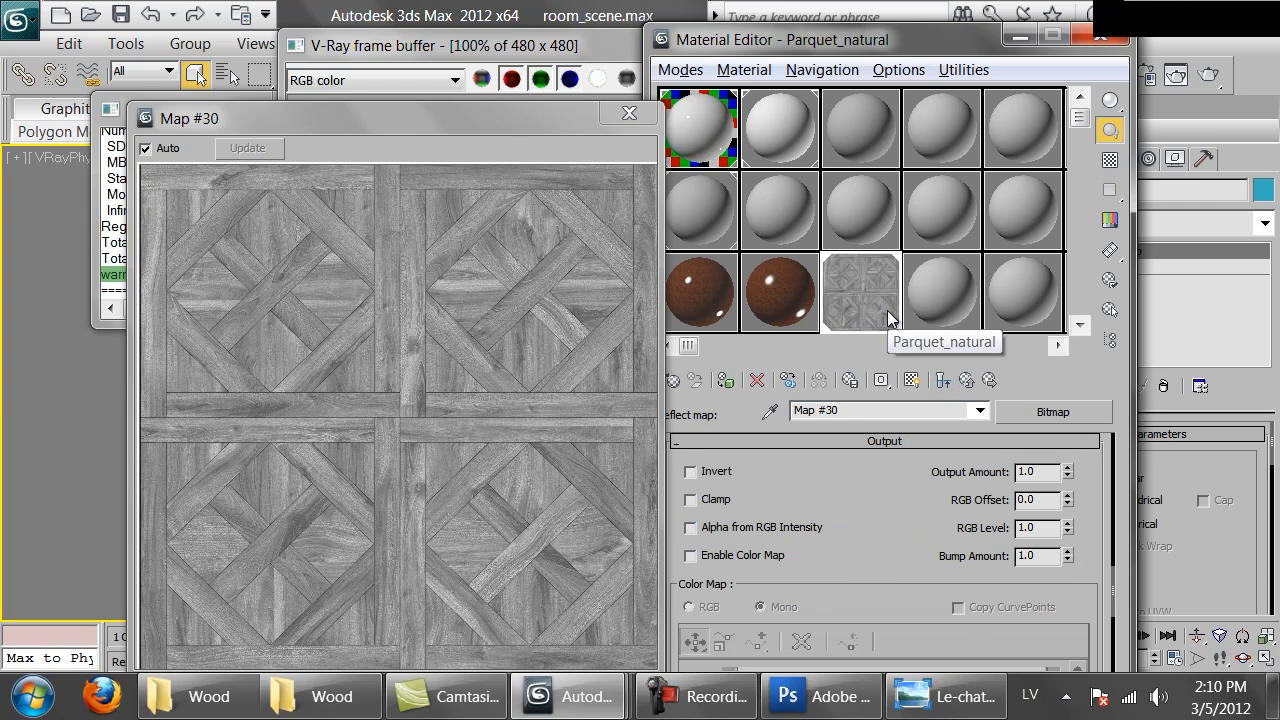
{"action": "left_click_drag", "start_coordinate": [1067, 535], "coordinate": [1076, 580]}
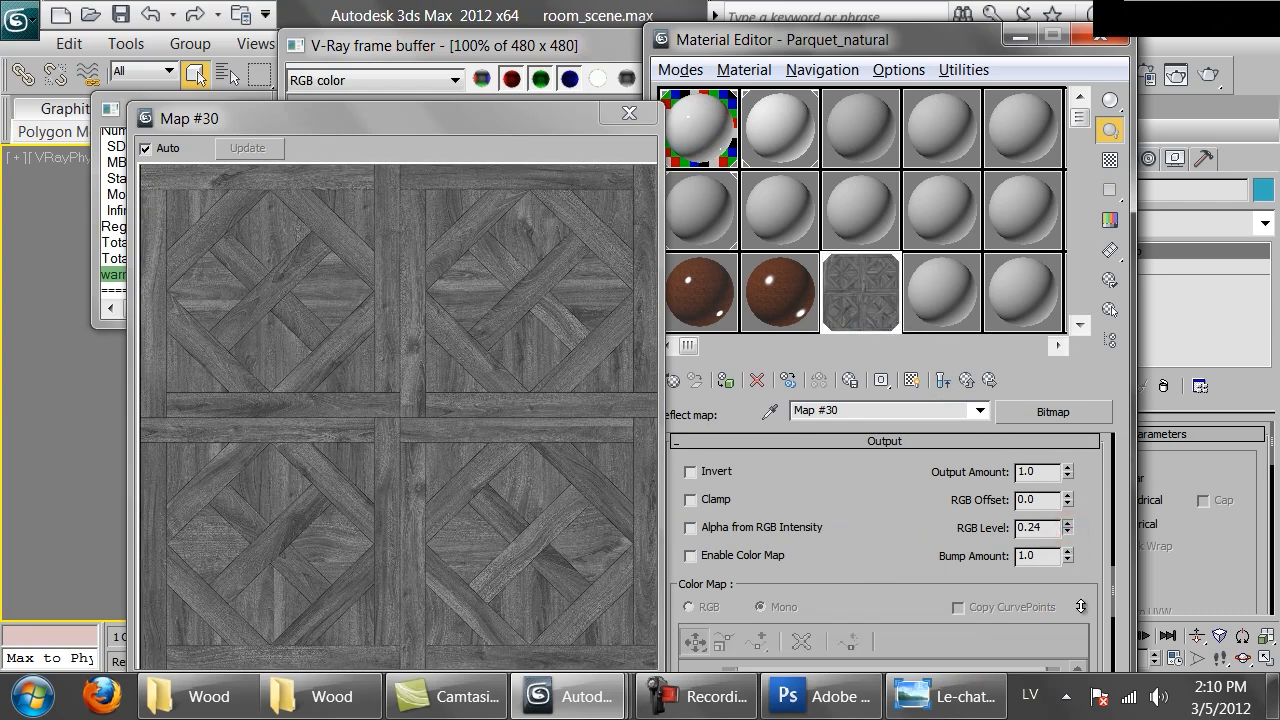
Set the reflect bitmap's output RGB Offset to -0.04 and RGB Level to 0.31, then close the map preview
{"action": "left_click_drag", "start_coordinate": [1066, 503], "coordinate": [1065, 520]}
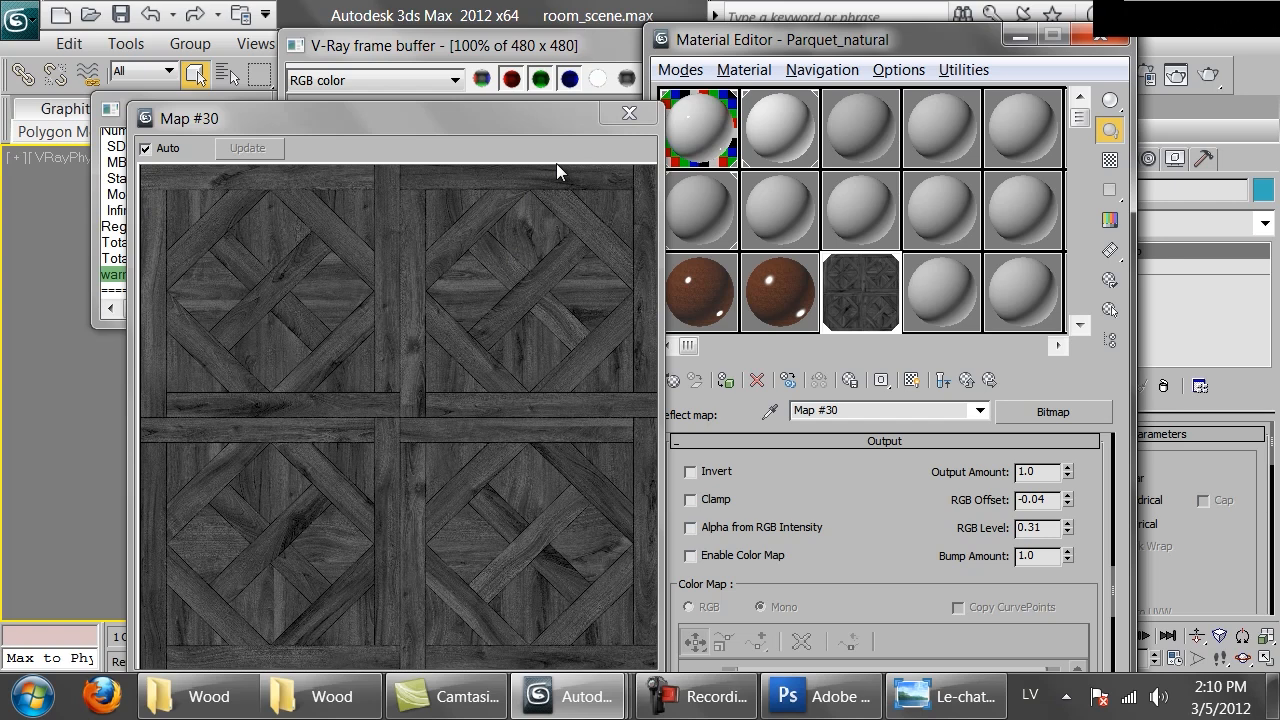
{"action": "left_click", "coordinate": [627, 116]}
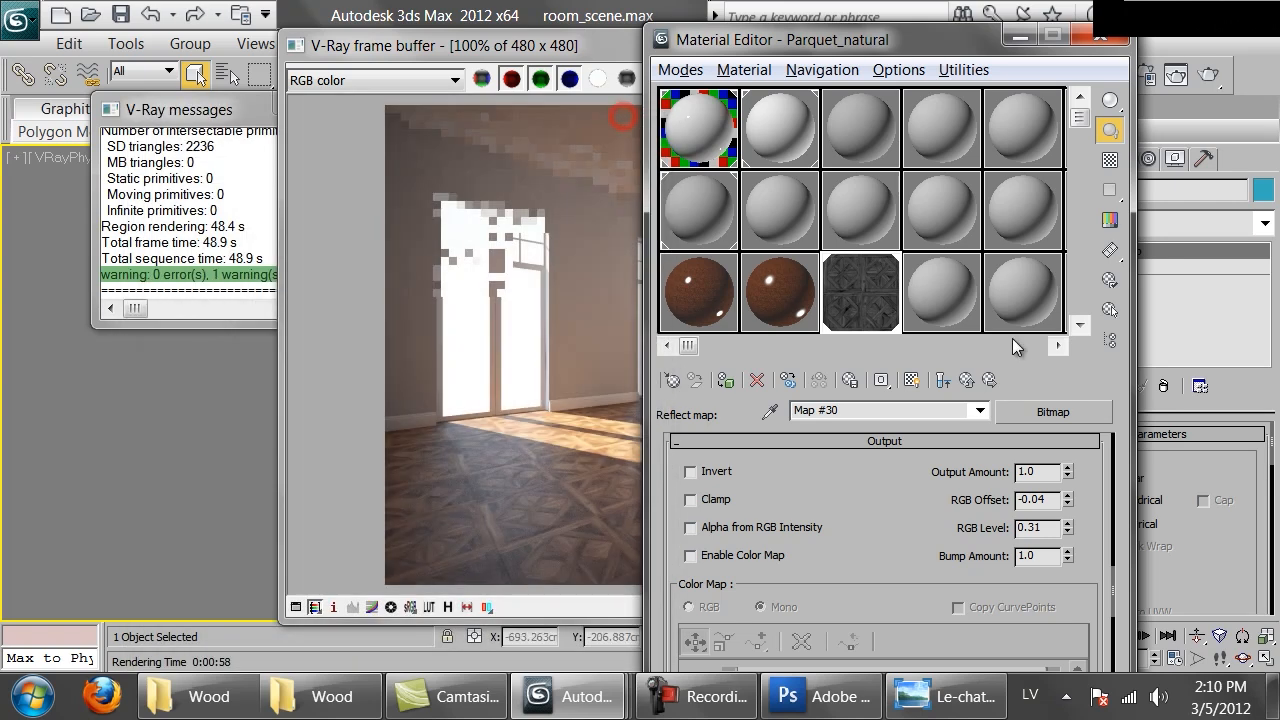
Return to the Parquet_natural material and view its enlarged sample preview before closing it
{"action": "left_click", "coordinate": [967, 379]}
{"action": "double_click", "coordinate": [862, 315]}
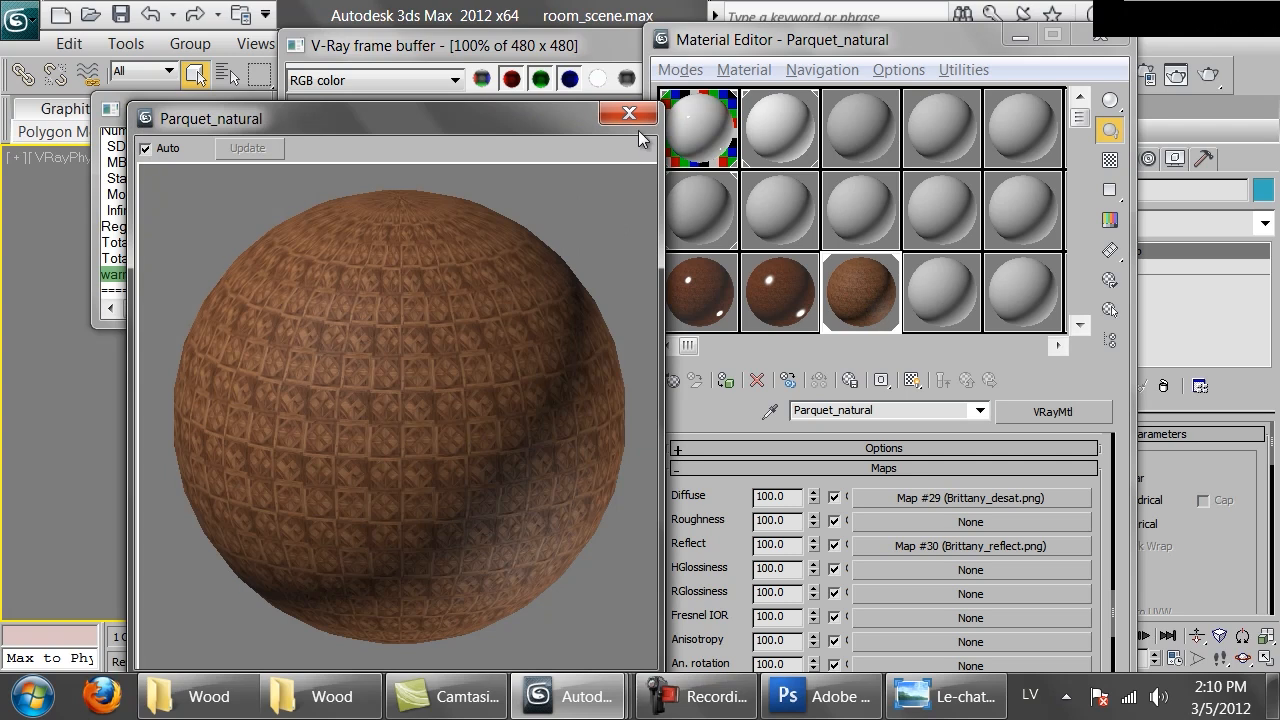
{"action": "left_click", "coordinate": [634, 116]}
Start rendering the scene from the frame buffer and cancel the render
{"action": "left_click", "coordinate": [502, 406]}
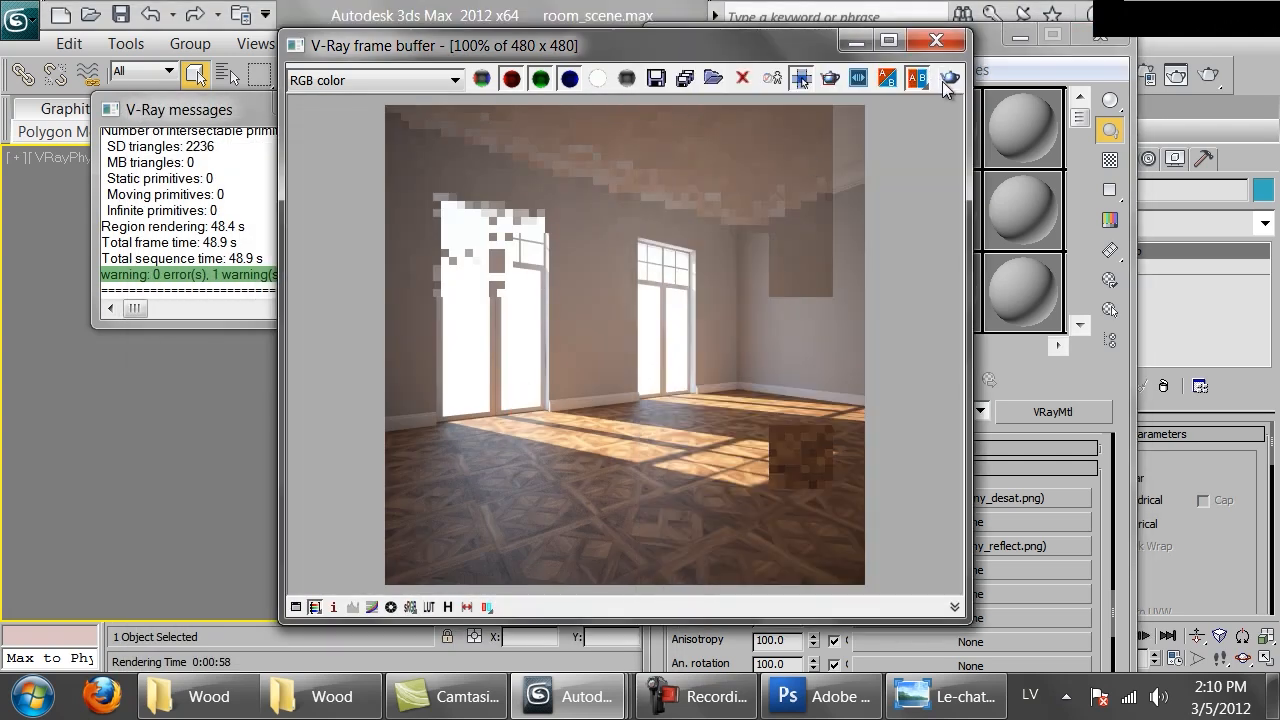
{"action": "left_click", "coordinate": [945, 82]}
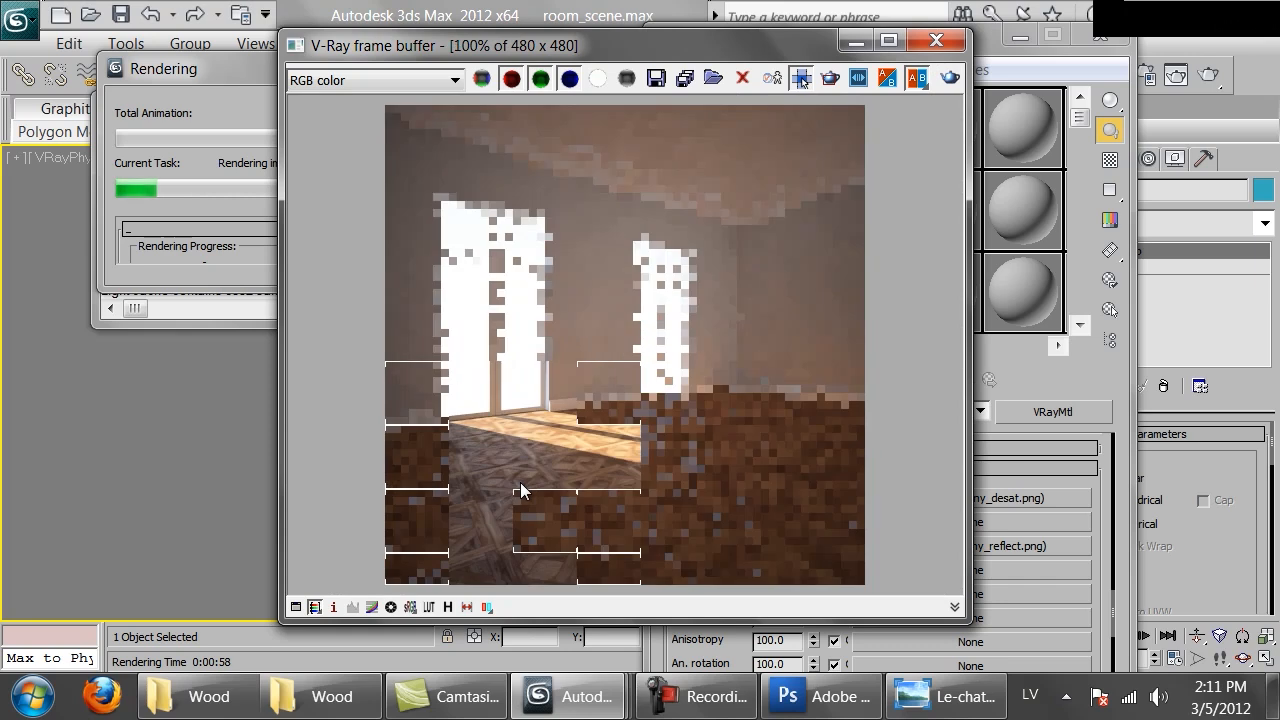
{"action": "left_click", "coordinate": [184, 229]}
{"action": "left_click", "coordinate": [551, 104]}
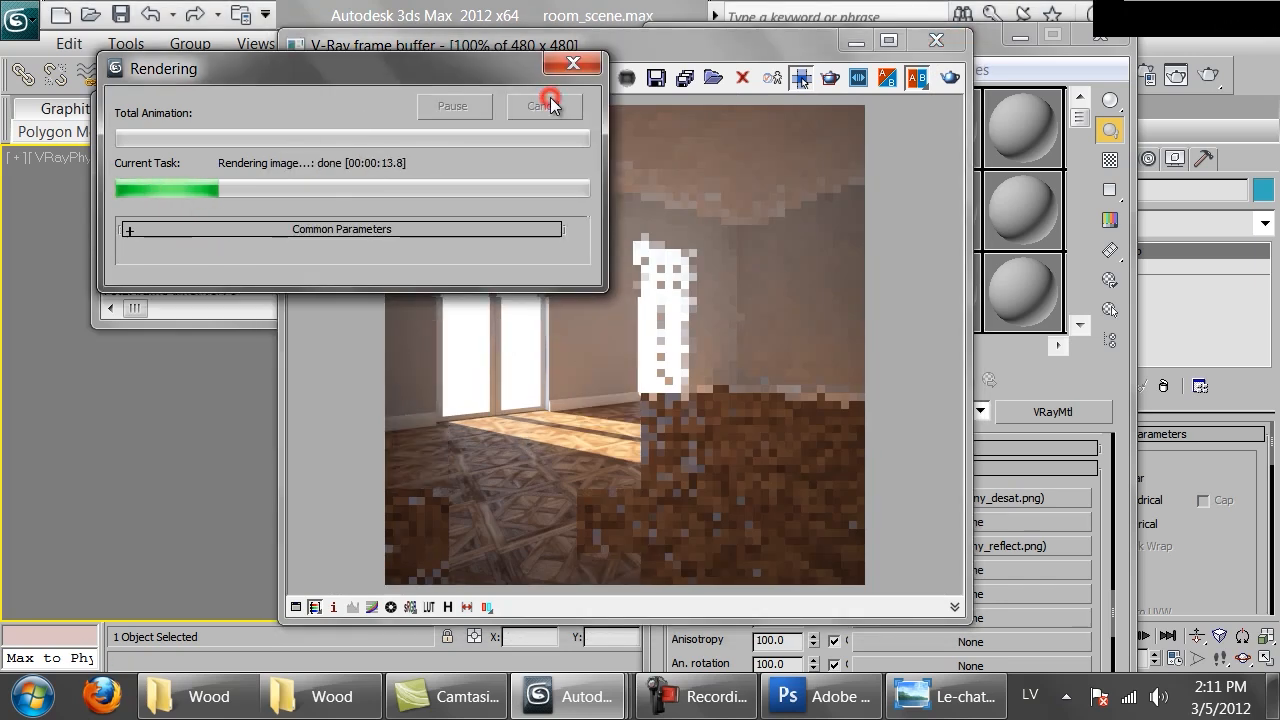
Open the reflect bitmap of Parquet_natural and set its output RGB Offset to 0.0 and RGB Level to 0.4
{"action": "left_click", "coordinate": [1017, 545]}
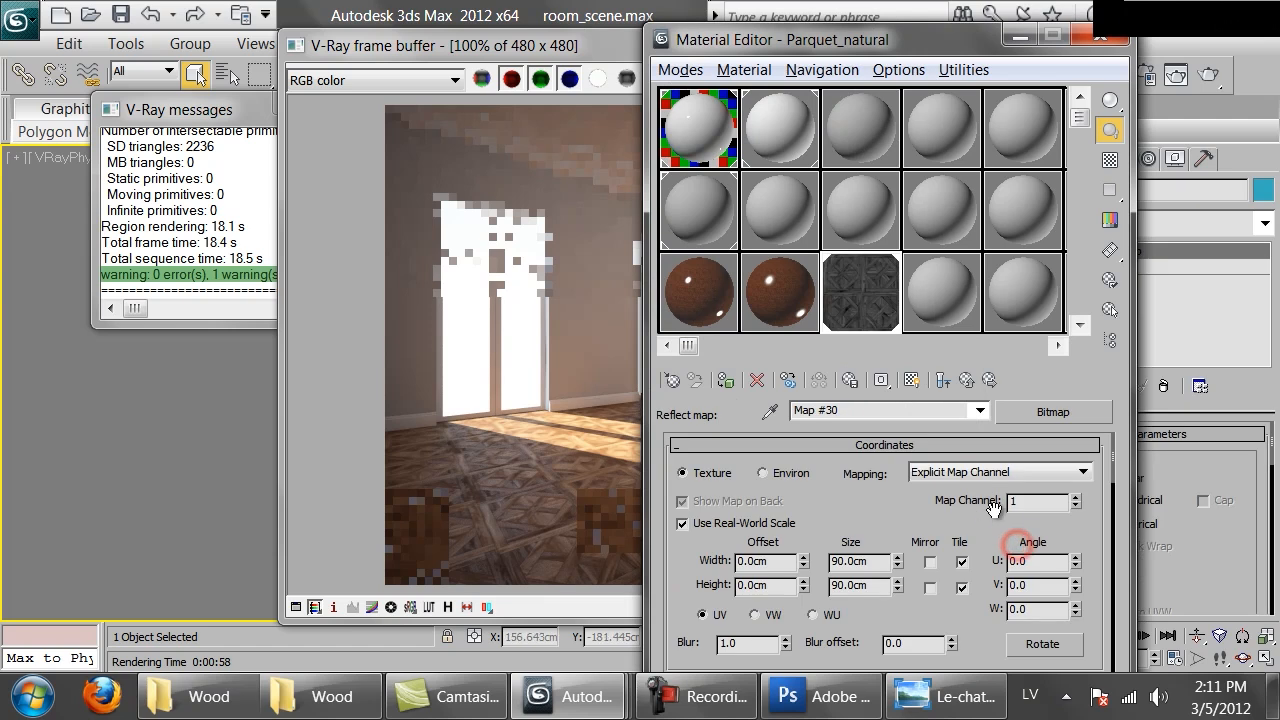
{"action": "scroll", "coordinate": [1020, 530], "scroll_direction": "down", "scroll_amount": 10}
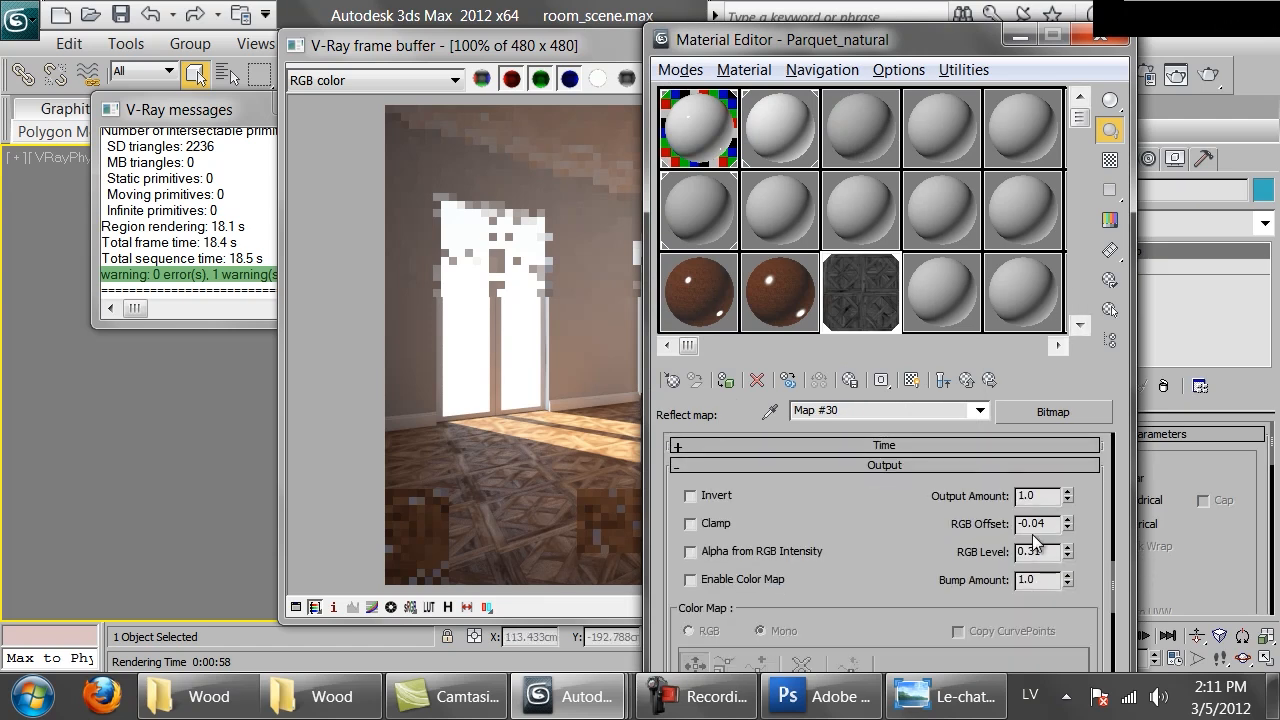
{"action": "double_click", "coordinate": [1036, 523]}
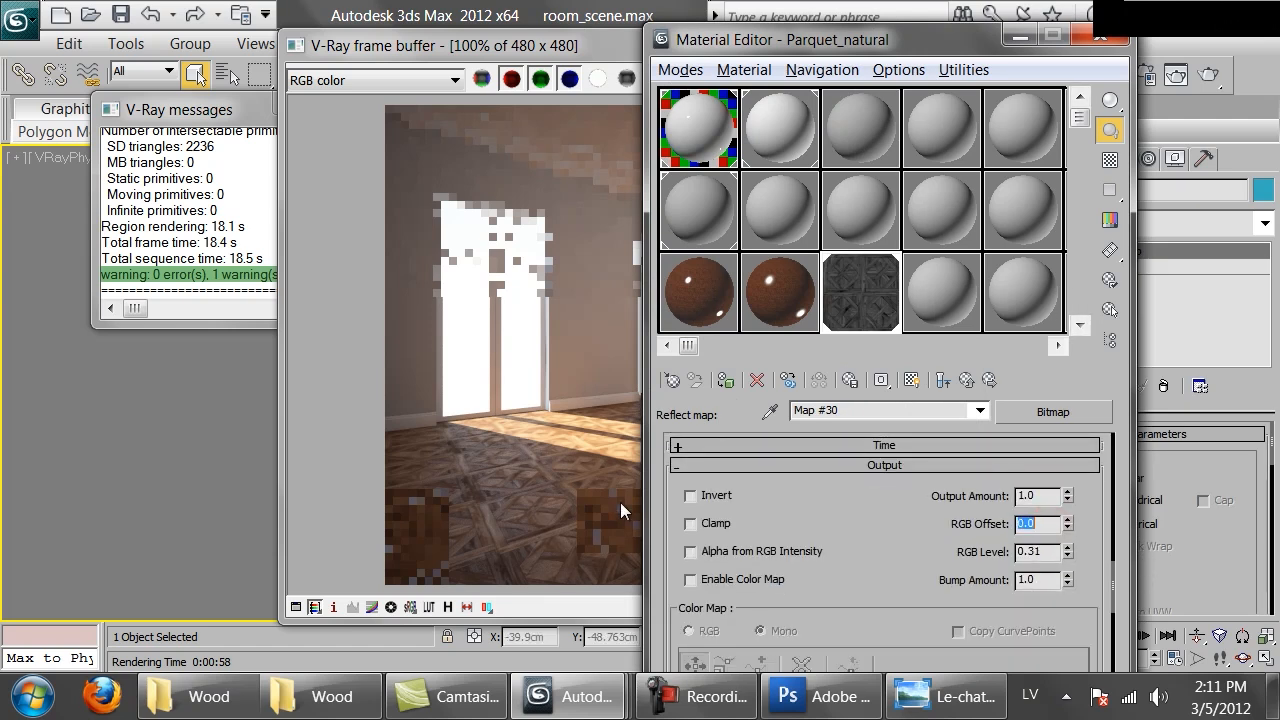
{"action": "left_click", "coordinate": [1038, 552]}
{"action": "left_click_drag", "start_coordinate": [1037, 554], "coordinate": [1063, 550]}
{"action": "type", "text": "4"}
{"action": "key", "text": "Return"}
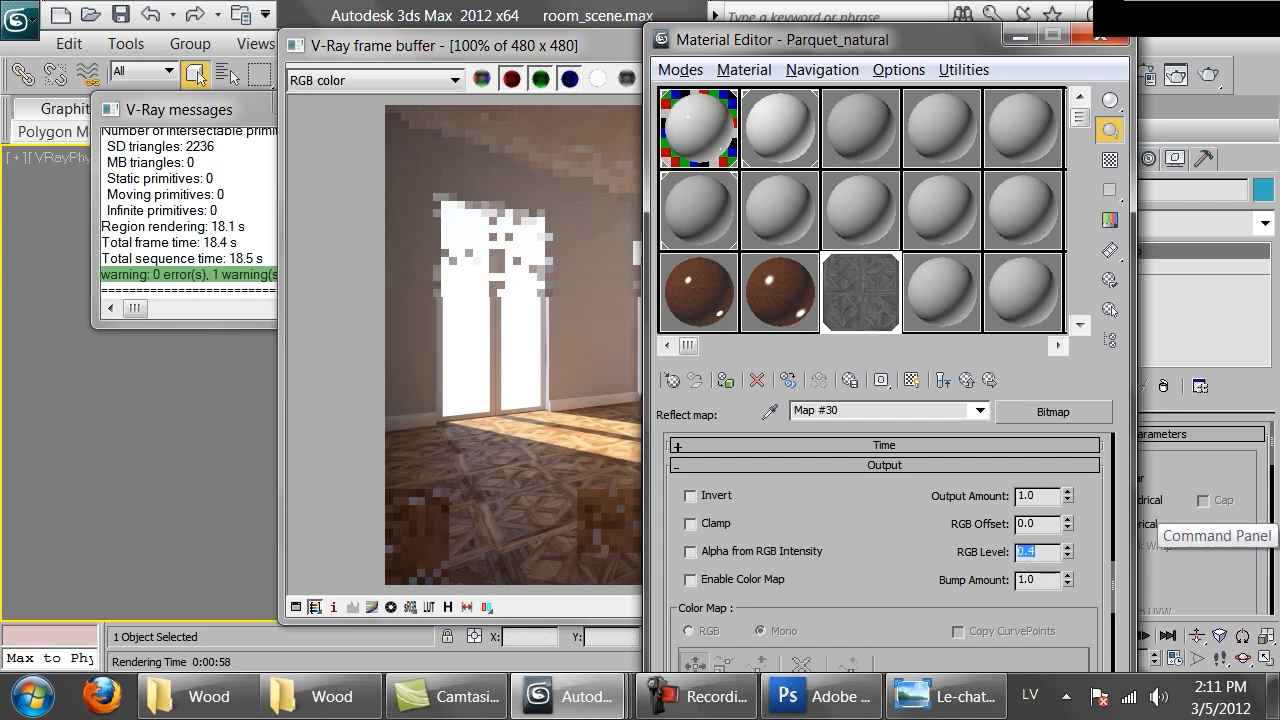
Render the scene again and zoom into the floor in the frame buffer to inspect it
{"action": "left_click", "coordinate": [1206, 73]}
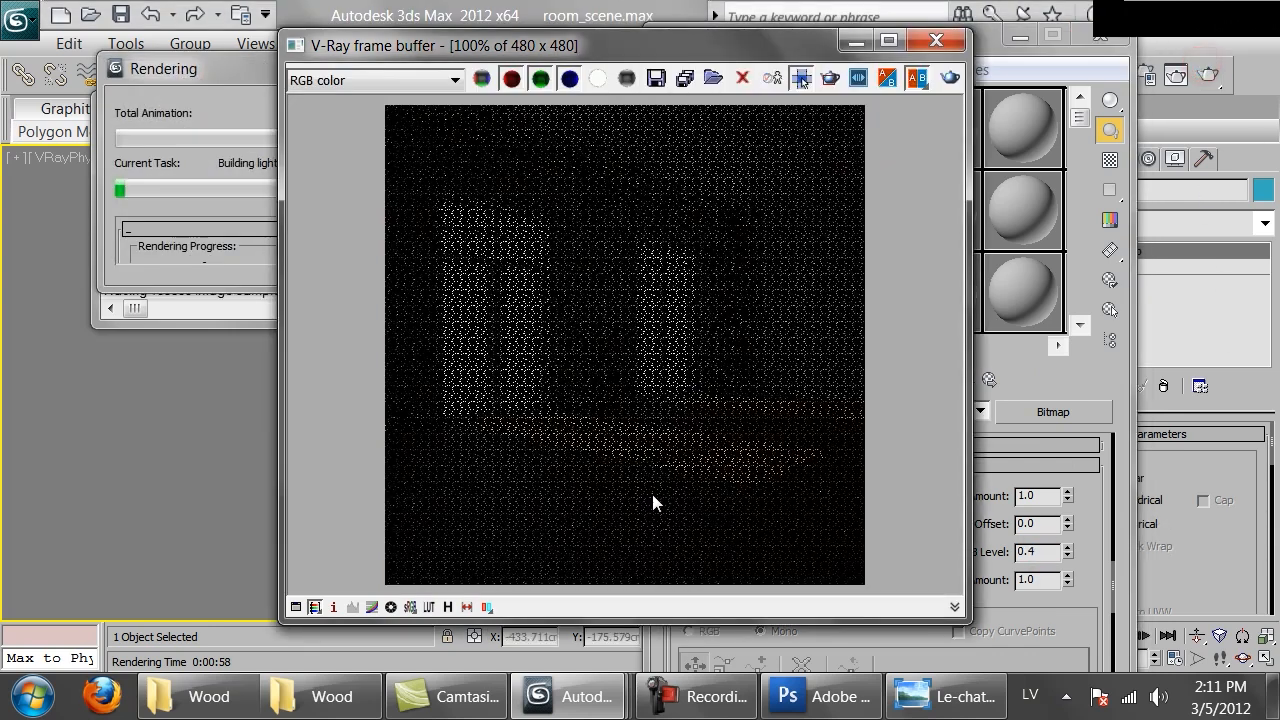
{"action": "scroll", "coordinate": [526, 533], "scroll_direction": "up", "scroll_amount": 1}
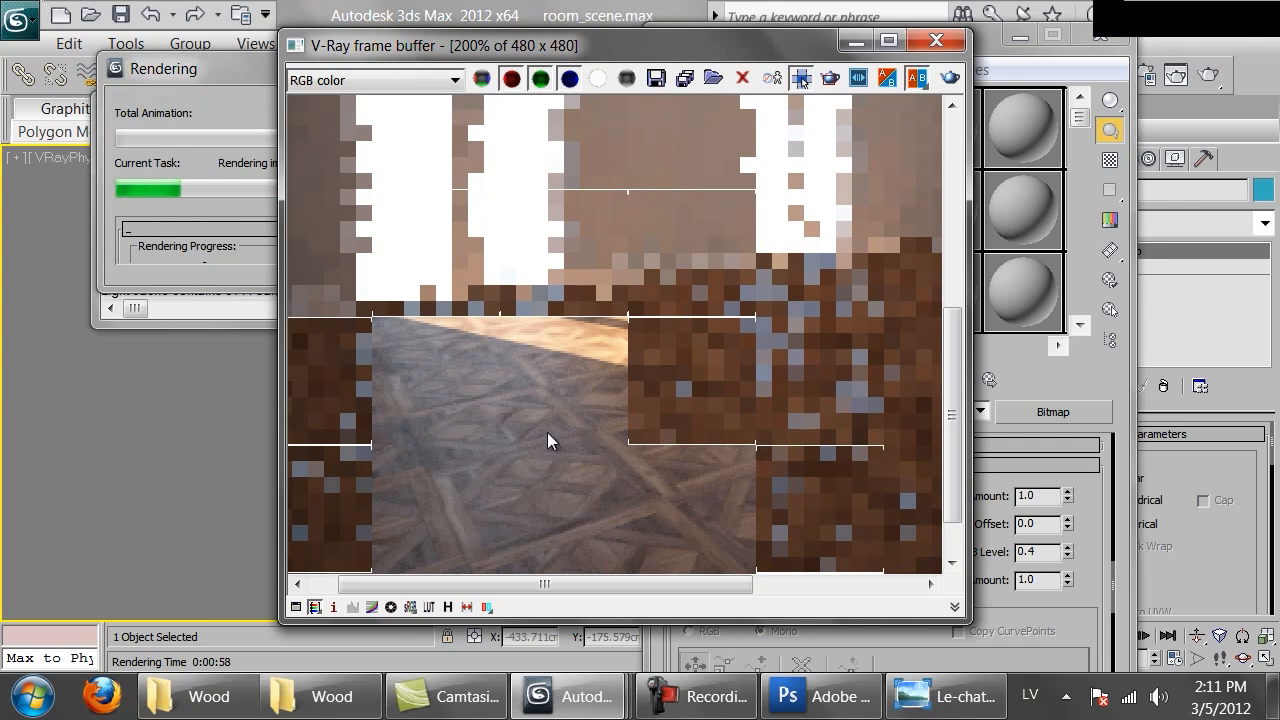
{"action": "scroll", "coordinate": [547, 432], "scroll_direction": "down", "scroll_amount": 1}
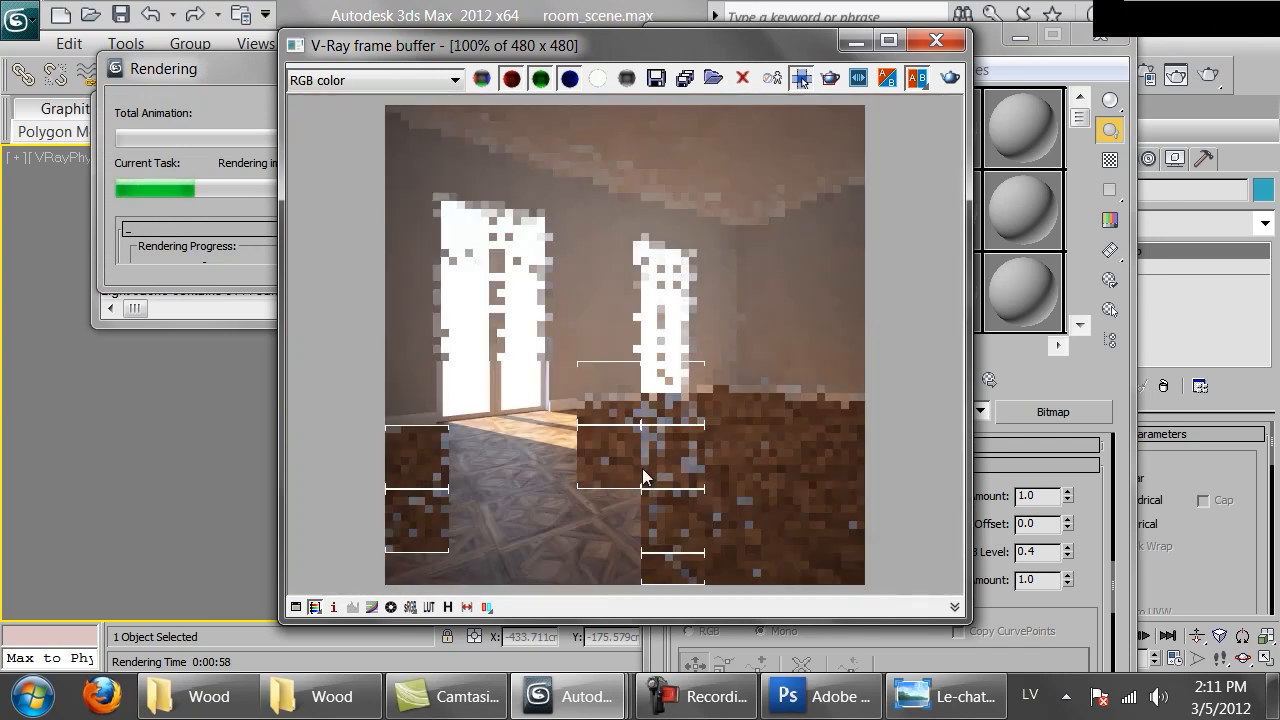